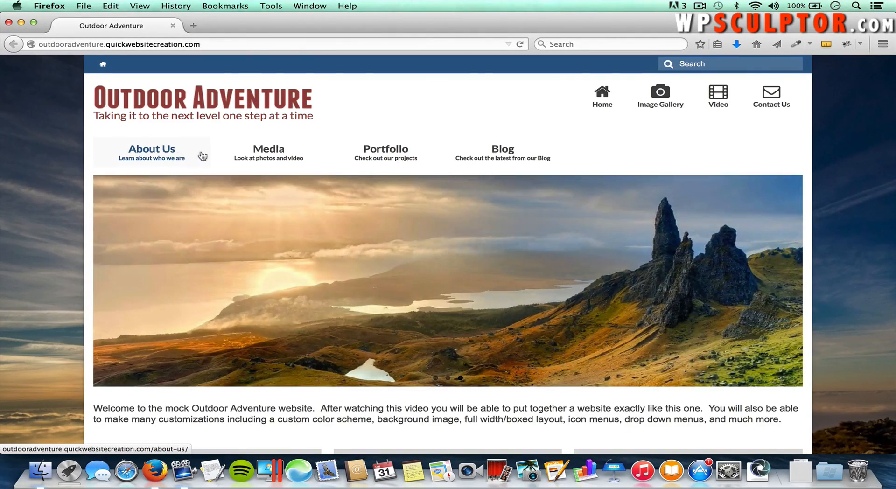
# Step: Open the Image Gallery from the hero slide and enlarge the first photo
pyautogui.moveTo(251, 153)
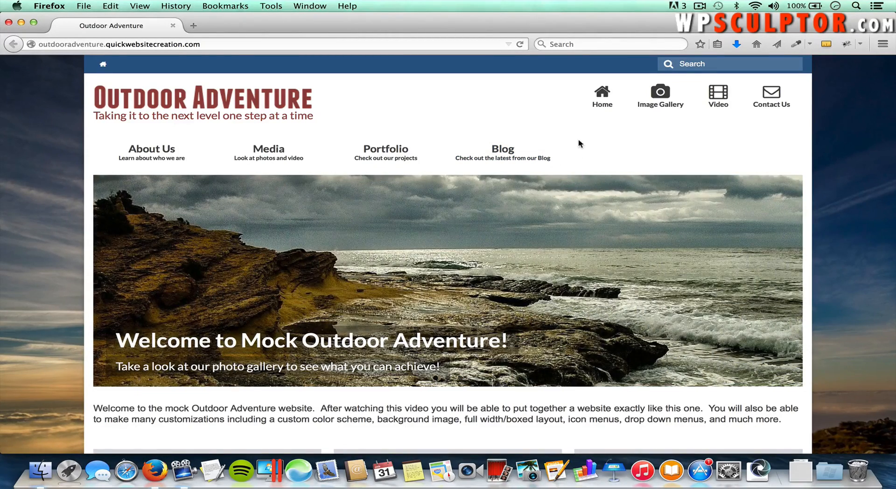
pyautogui.click(422, 255)
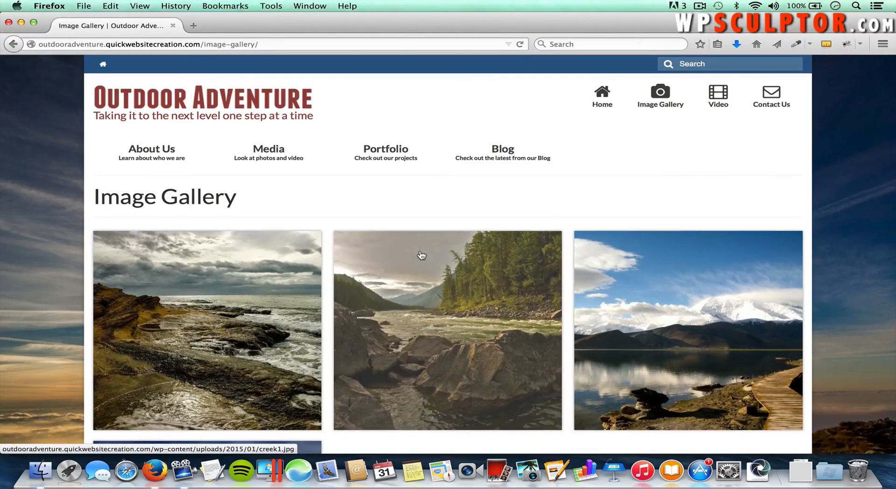
pyautogui.click(266, 280)
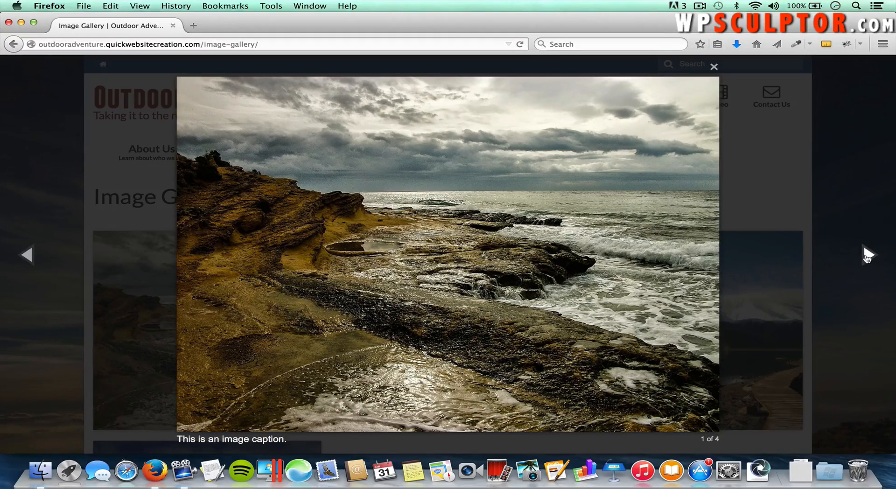
# Step: Step through the second, third and fourth photos, close the viewer, and return home
pyautogui.click(868, 254)
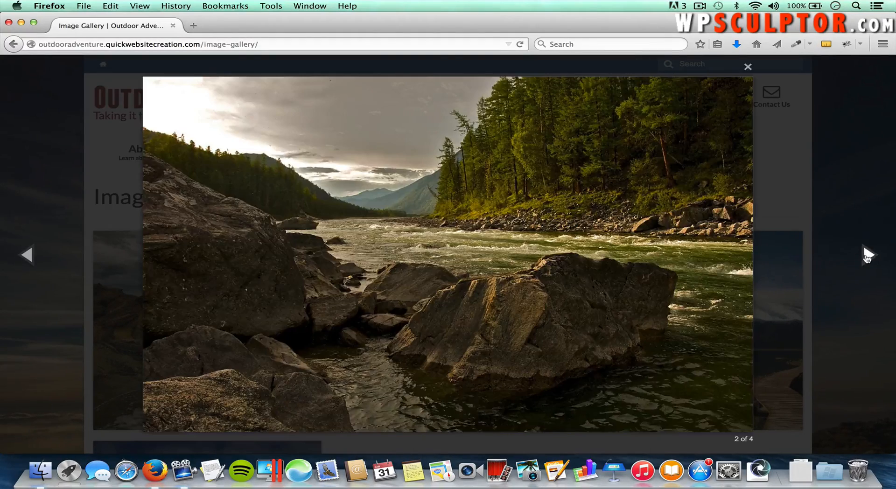
pyautogui.click(868, 255)
pyautogui.click(867, 255)
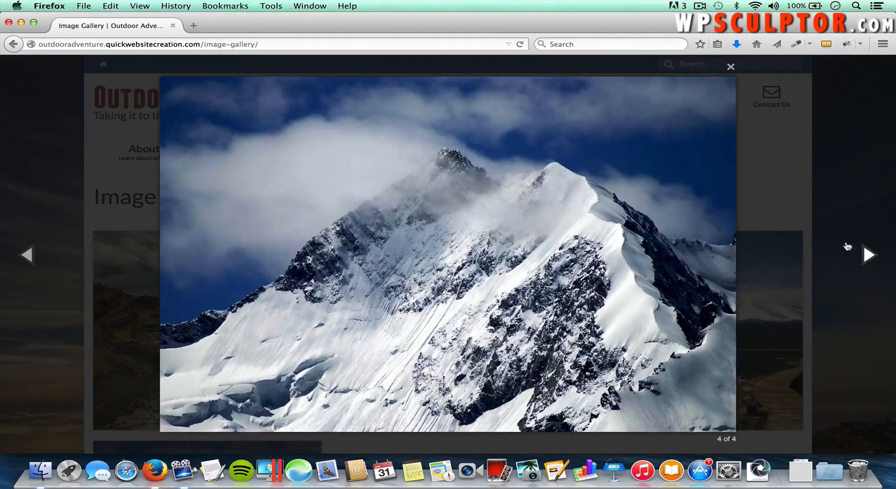
pyautogui.click(817, 178)
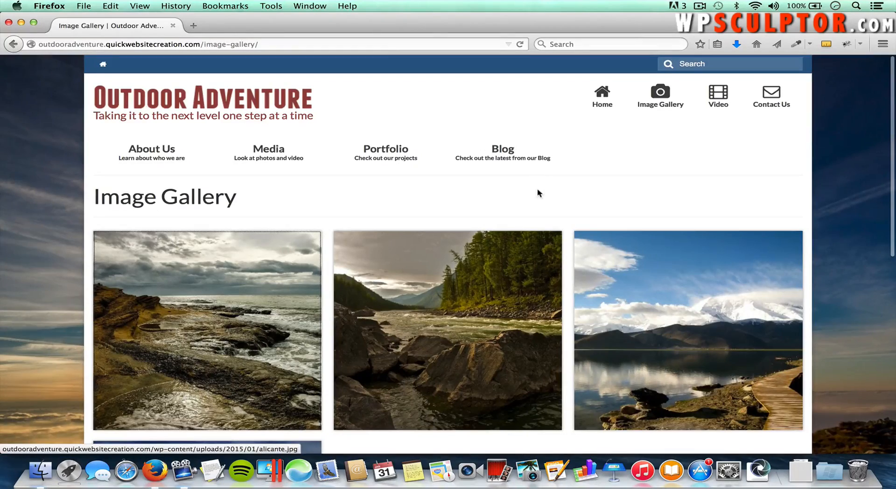
pyautogui.click(8, 49)
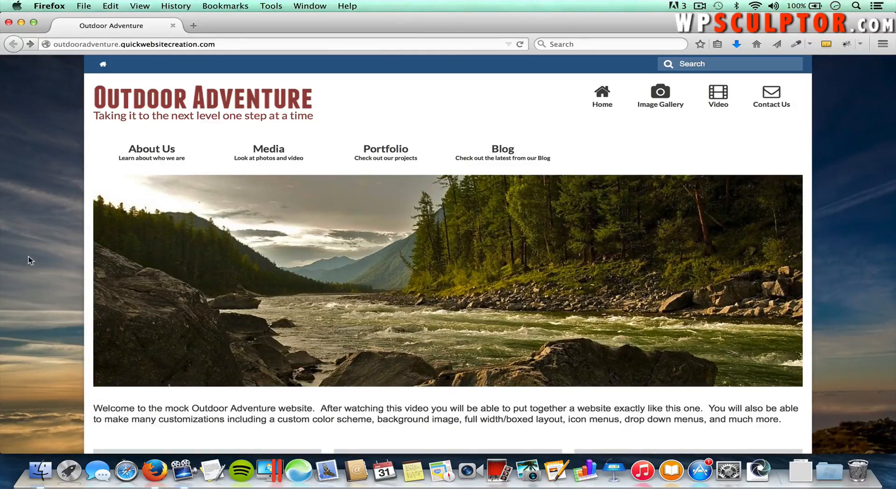
pyautogui.scroll(-3, 29, 260)
pyautogui.moveTo(108, 362); pyautogui.dragTo(198, 382)
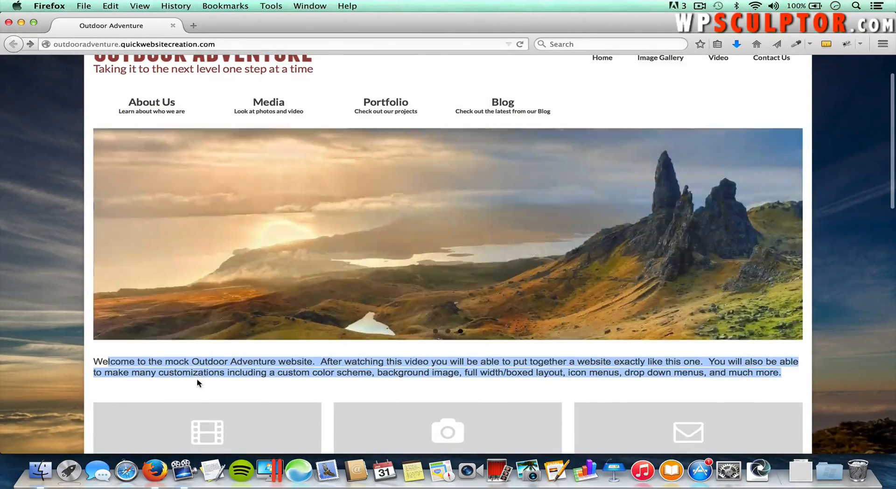
pyautogui.click(197, 383)
pyautogui.scroll(-3, 197, 380)
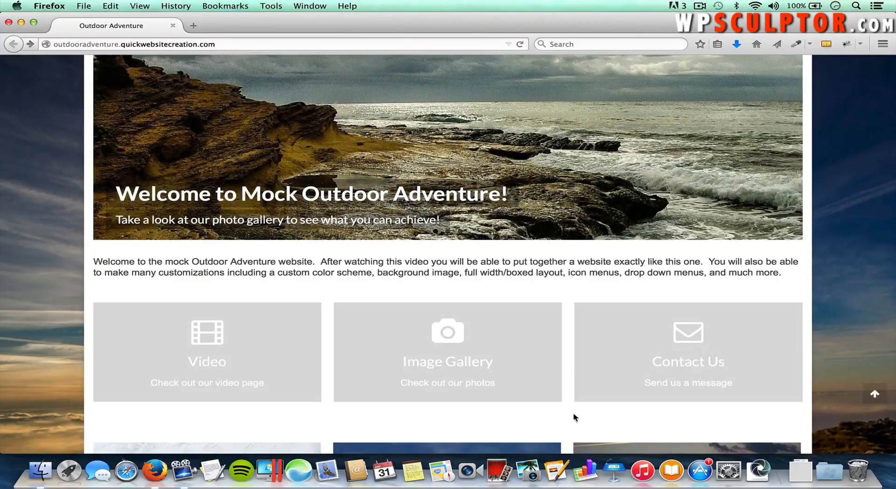
pyautogui.scroll(-5, 562, 417)
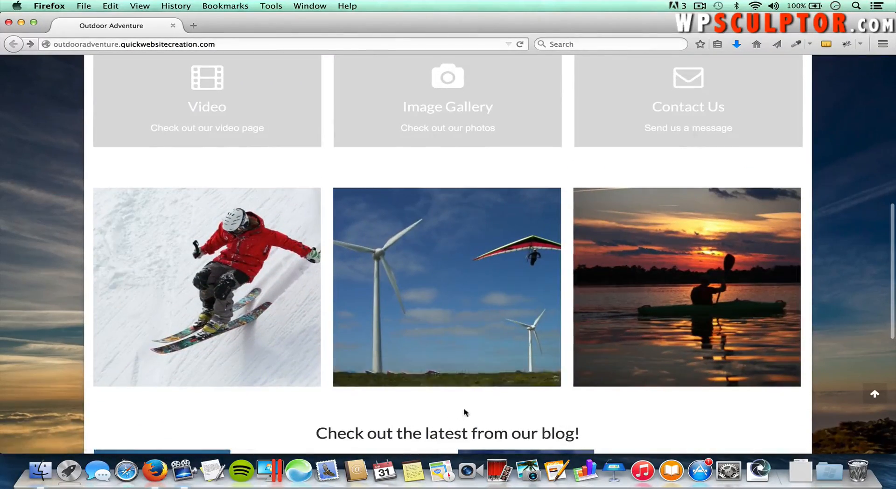
pyautogui.click(208, 345)
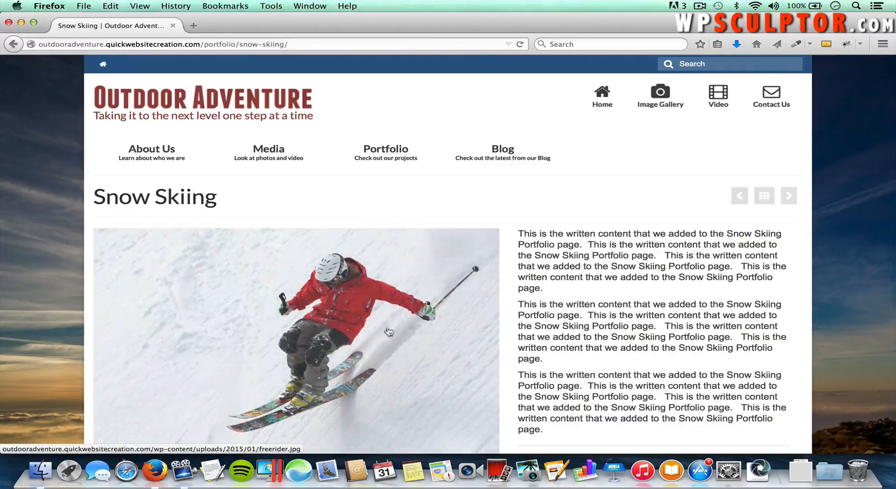
pyautogui.scroll(-3, 497, 339)
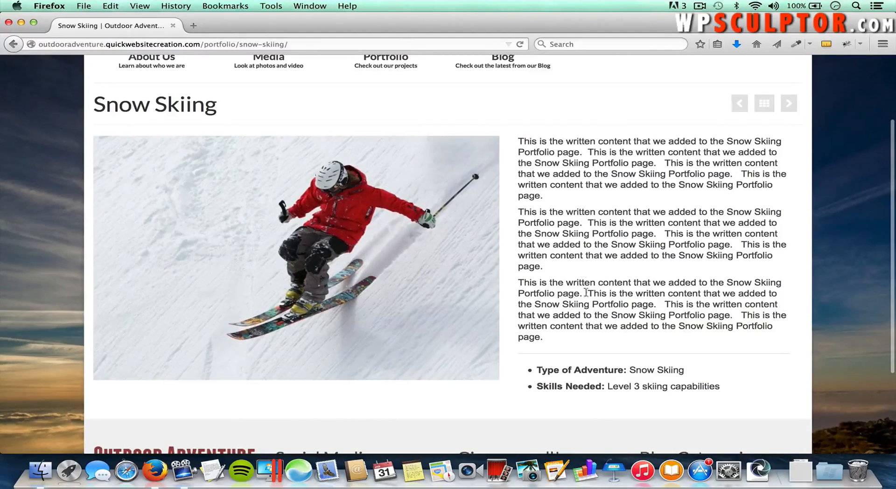
pyautogui.scroll(3, 560, 256)
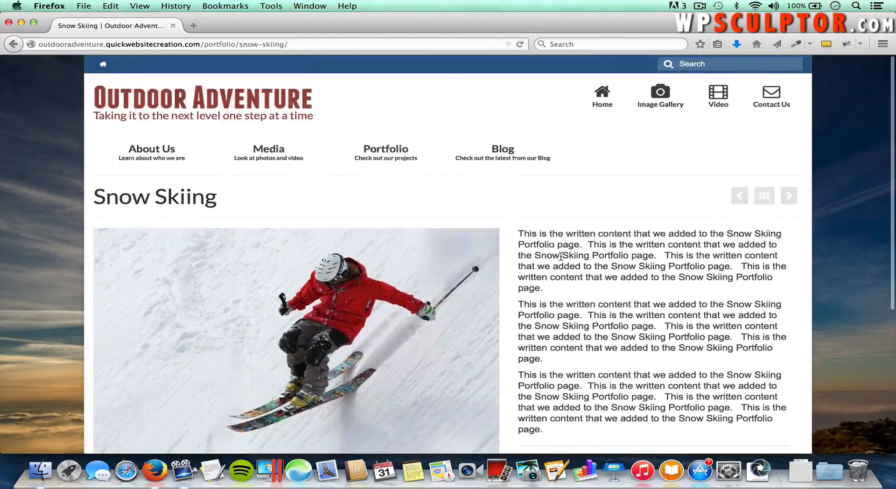
pyautogui.click(12, 44)
pyautogui.scroll(-2, 301, 180)
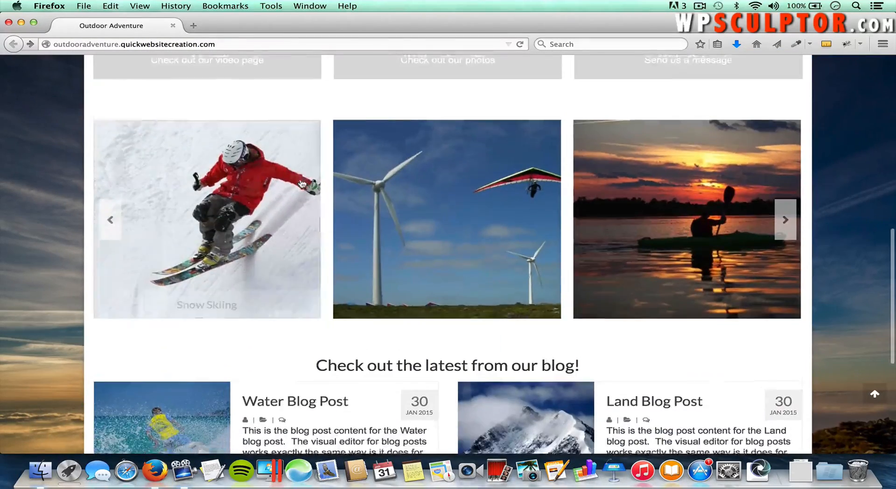
pyautogui.scroll(-3, 303, 183)
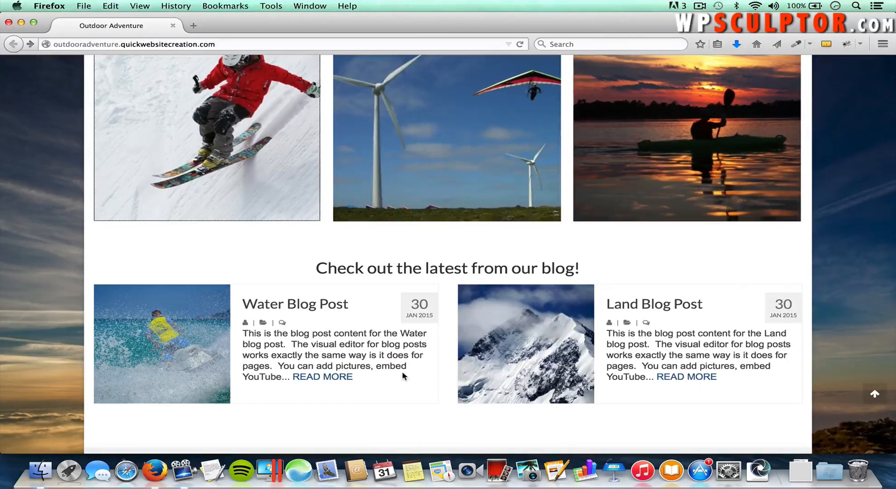
pyautogui.scroll(-2, 404, 376)
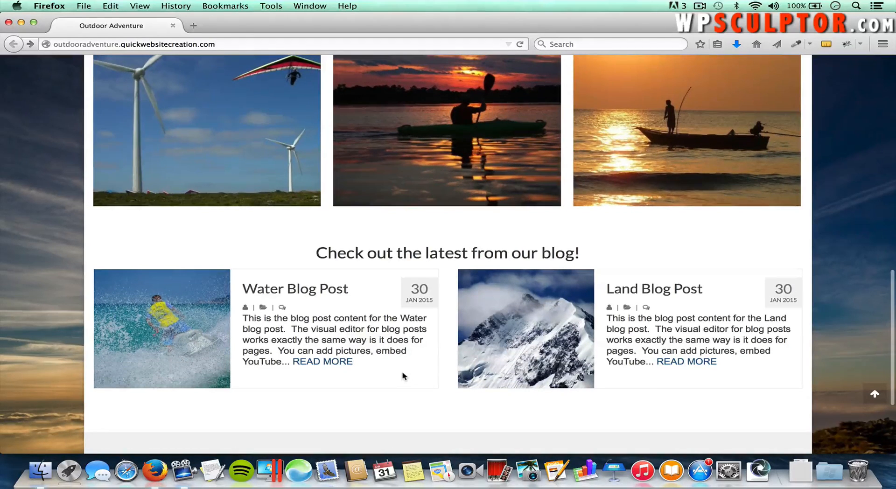
pyautogui.scroll(-5, 404, 376)
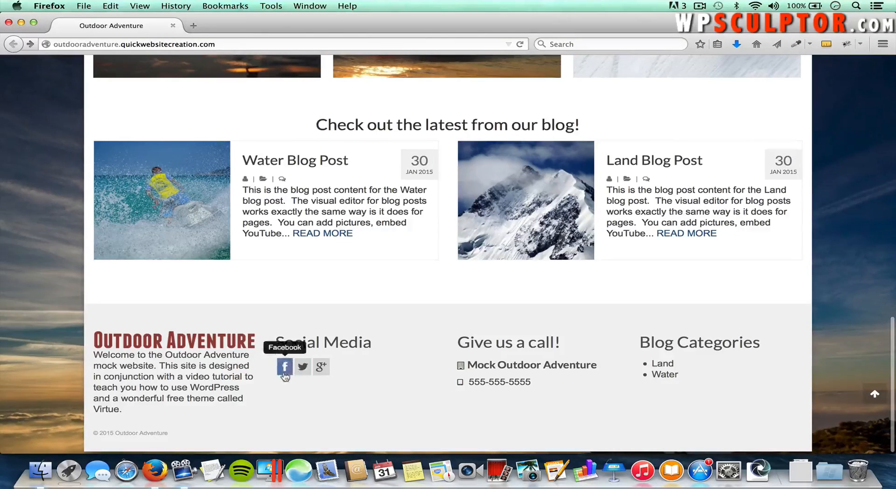
pyautogui.scroll(20, 414, 357)
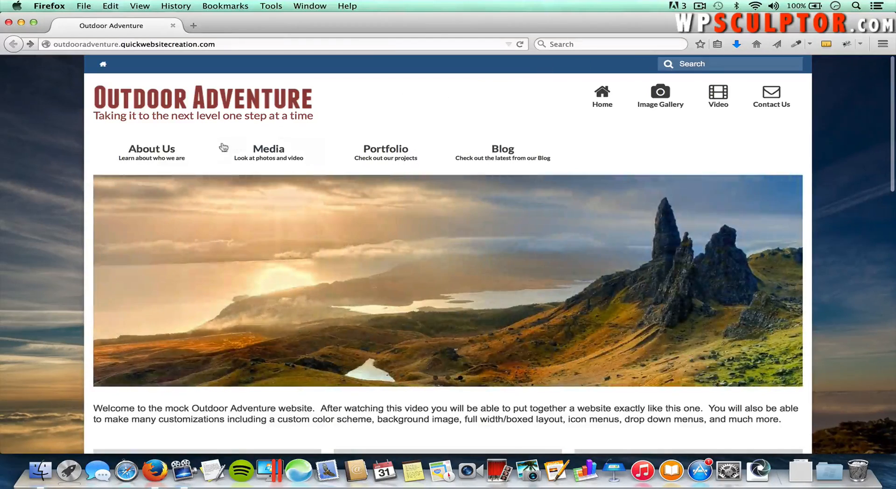
pyautogui.click(159, 150)
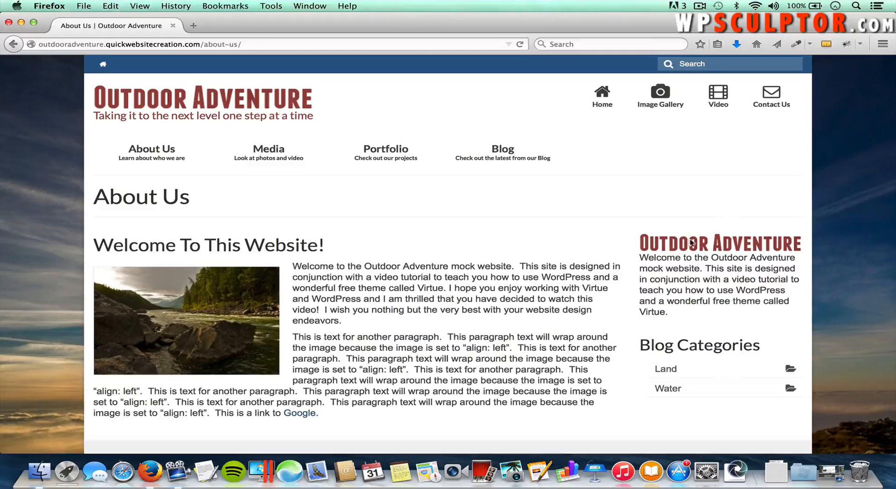
pyautogui.scroll(-2, 716, 369)
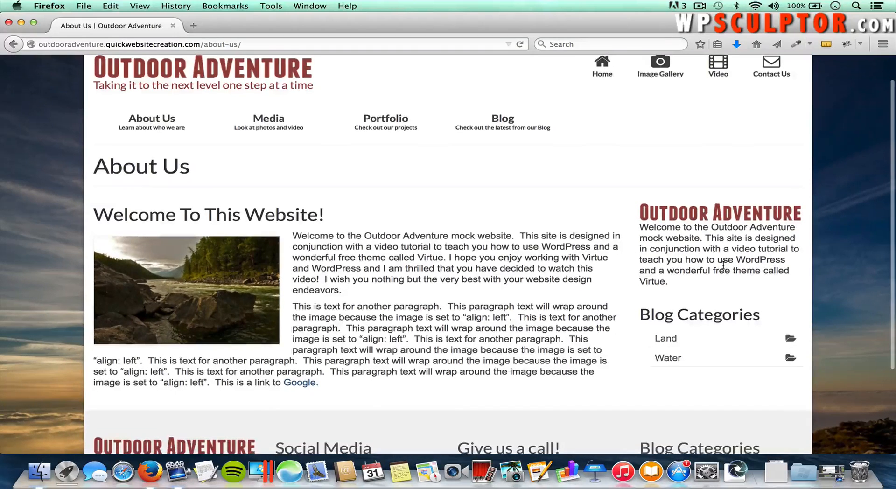
pyautogui.scroll(2, 707, 266)
pyautogui.moveTo(280, 159)
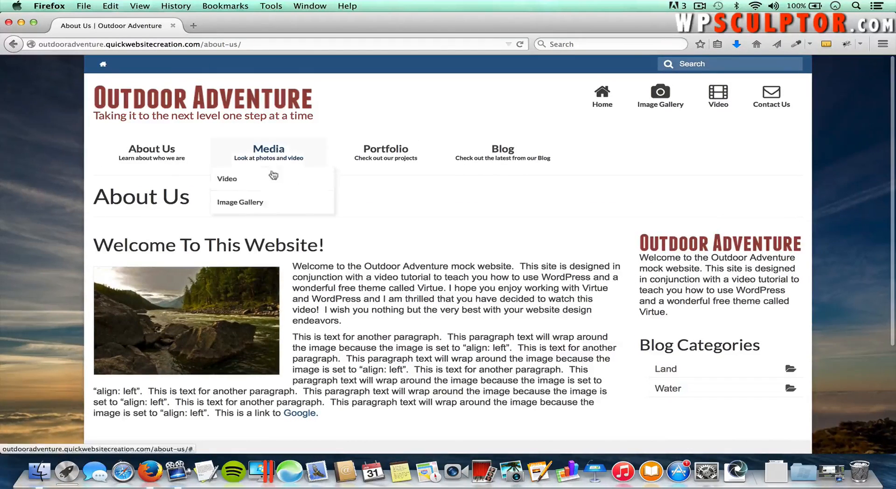
pyautogui.click(228, 179)
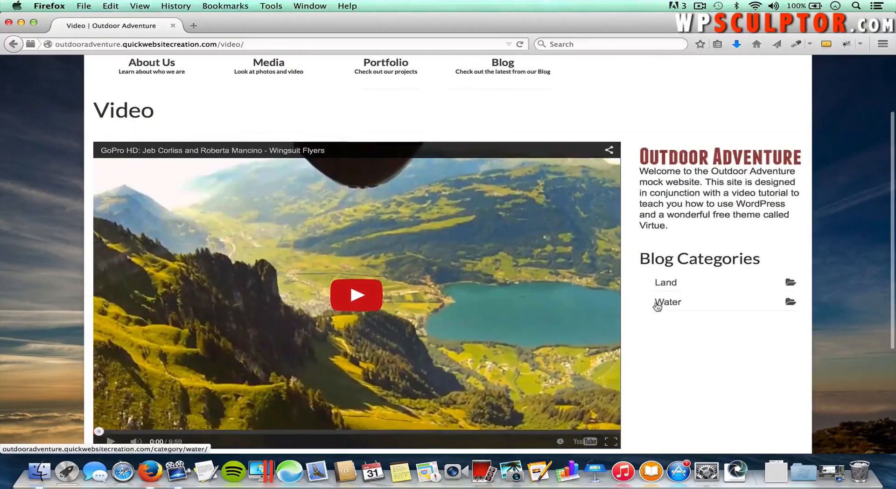
pyautogui.scroll(4, 656, 303)
pyautogui.moveTo(239, 136)
pyautogui.click(103, 64)
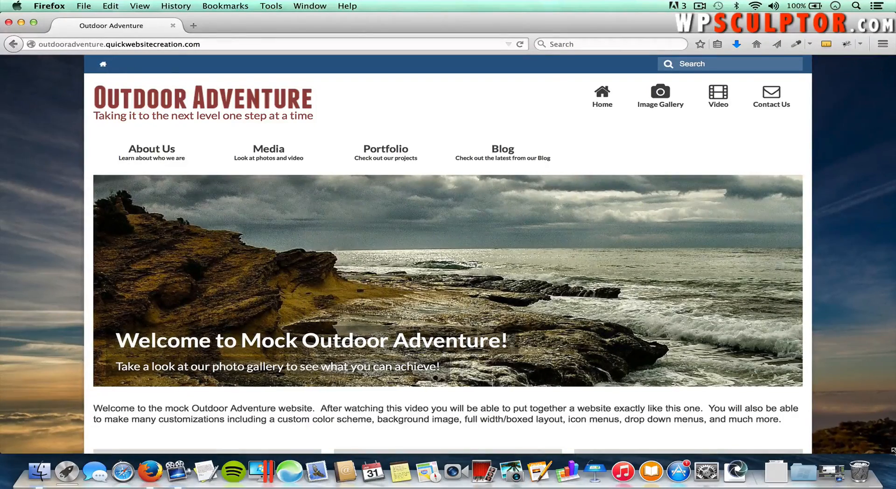
# Step: Narrow the Firefox window to half width and expand the mobile hamburger menu
pyautogui.moveTo(893, 443); pyautogui.dragTo(207, 479)
pyautogui.scroll(-10, 137, 367)
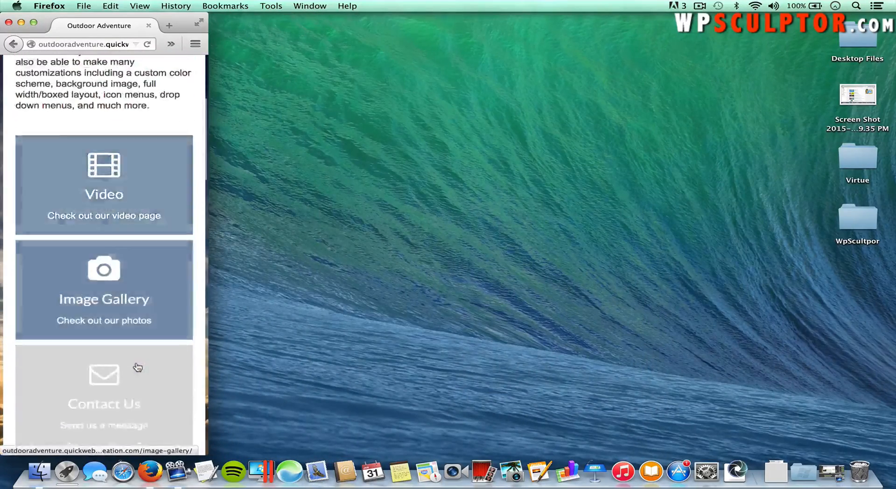
pyautogui.scroll(10, 138, 368)
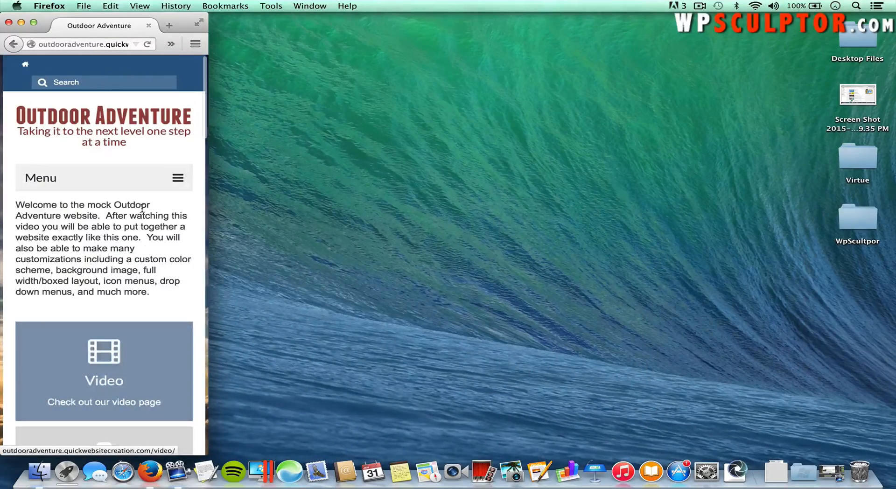
pyautogui.click(178, 177)
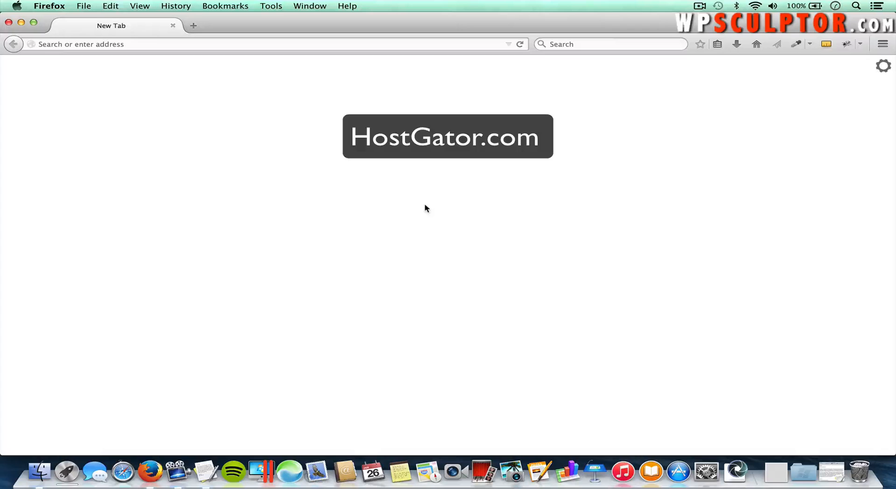
# Step: Load hostgator.com, go to Web Hosting, and scroll to the Hatchling, Baby and Business plans
pyautogui.click(224, 43)
pyautogui.write('hostgator.com/')
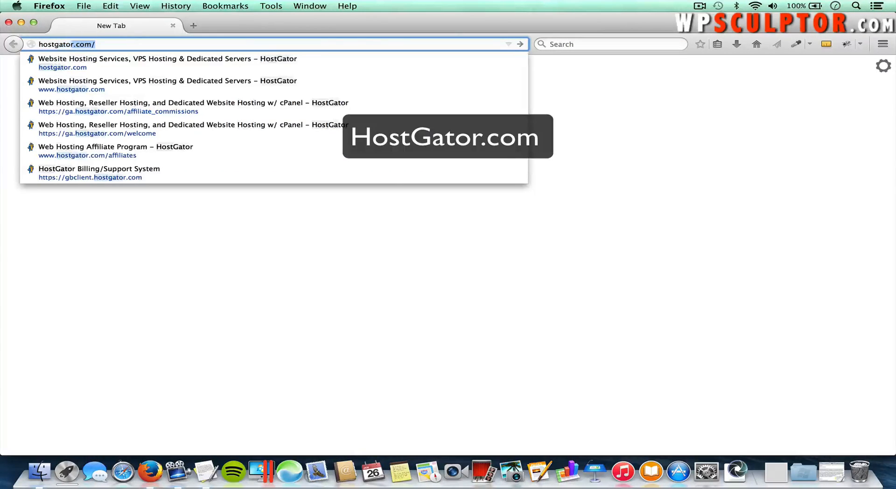
pyautogui.press('Return')
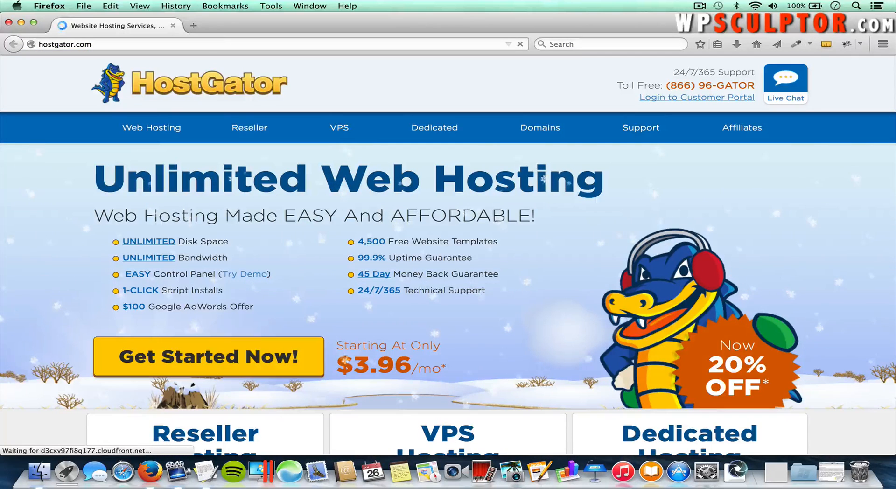
pyautogui.click(150, 132)
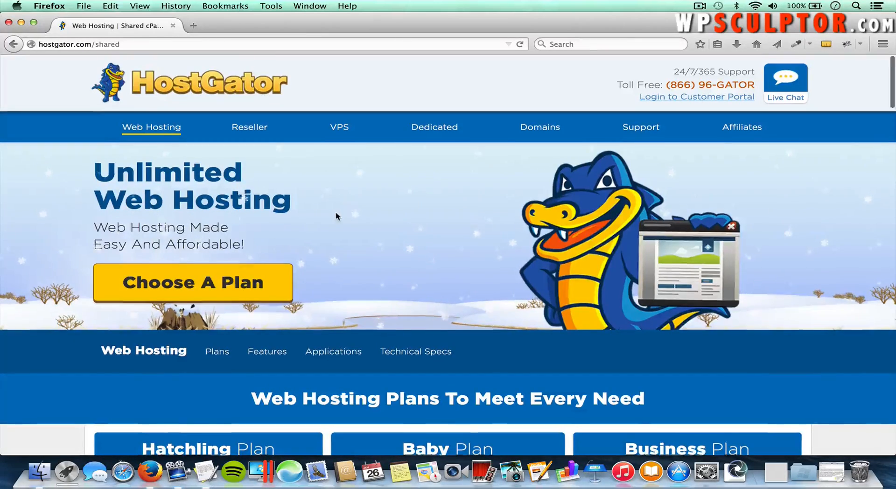
pyautogui.scroll(-6, 335, 211)
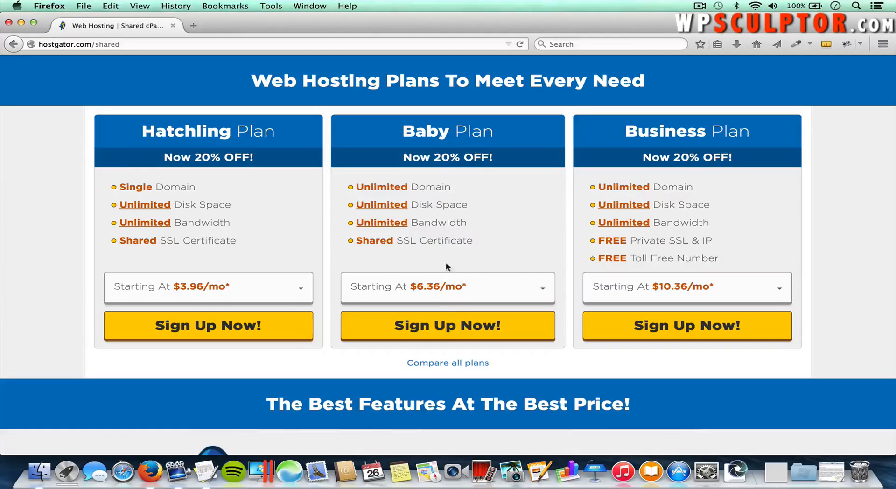
pyautogui.click(441, 333)
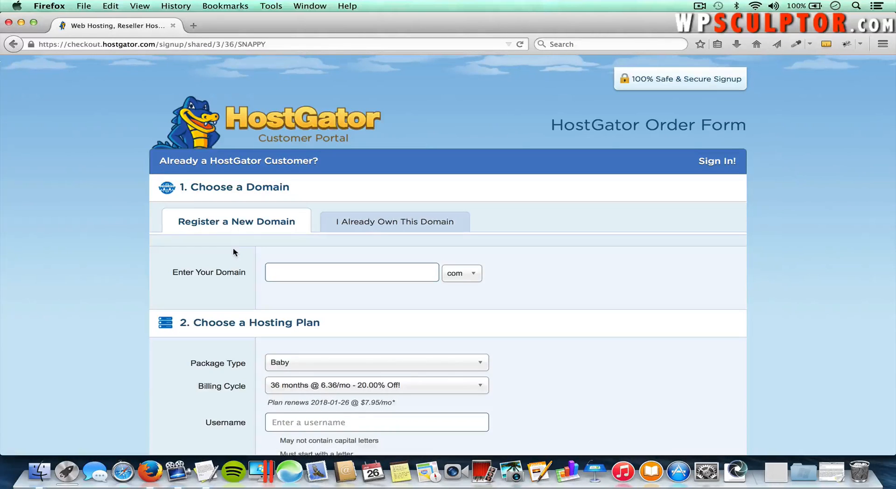
pyautogui.click(353, 224)
pyautogui.click(338, 273)
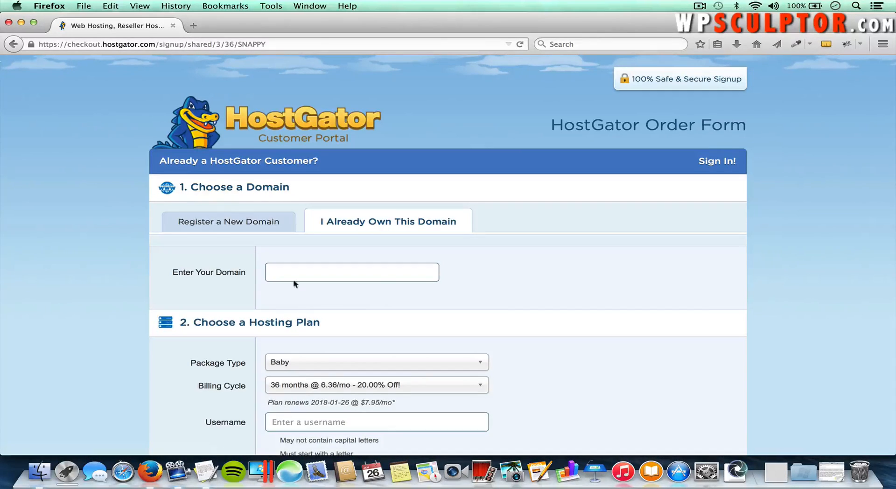
pyautogui.click(228, 226)
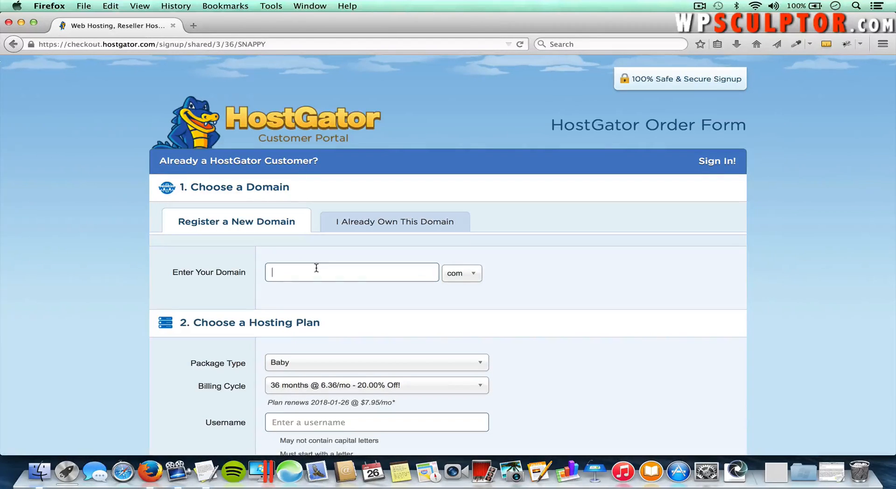
# Step: Search for outdooradventure.com, which turns out to be unavailable
pyautogui.write('outdooradventure')
pyautogui.click(471, 279)
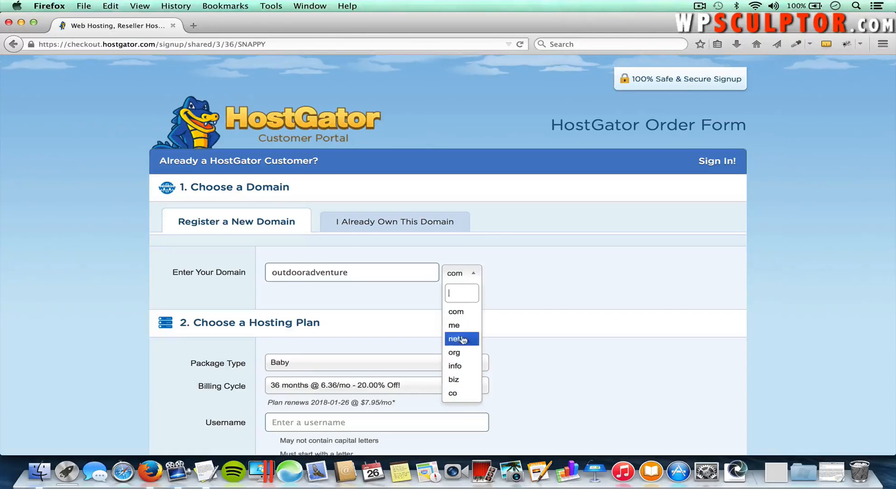
pyautogui.click(457, 311)
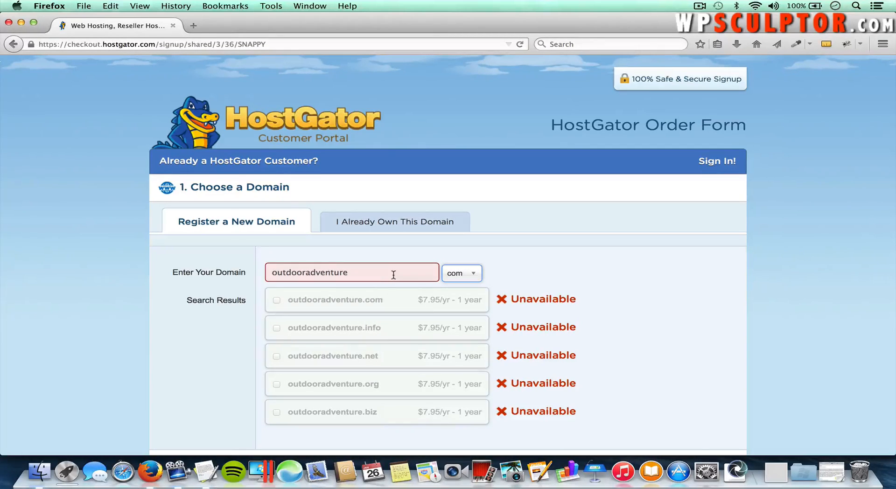
# Step: Change the name to outdooradventurepro with com and add it as the primary domain
pyautogui.click(361, 270)
pyautogui.write('pro')
pyautogui.click(482, 275)
pyautogui.click(460, 313)
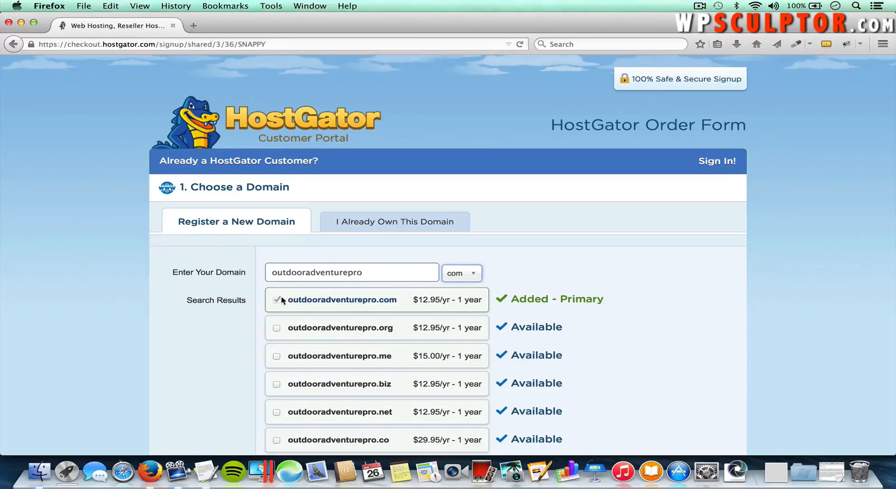
# Step: Keep the Baby package and set billing to '1 month @ 7.96/mo - 20.00% Off!'
pyautogui.scroll(-2, 297, 301)
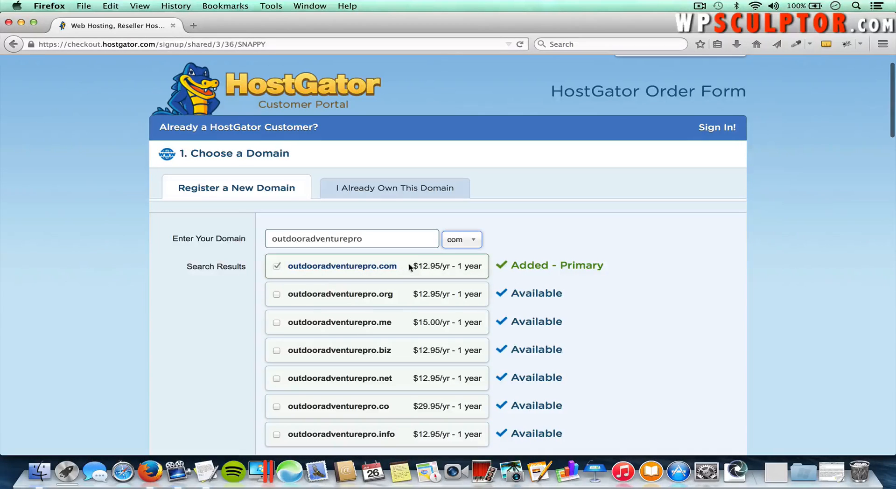
pyautogui.scroll(-5, 435, 268)
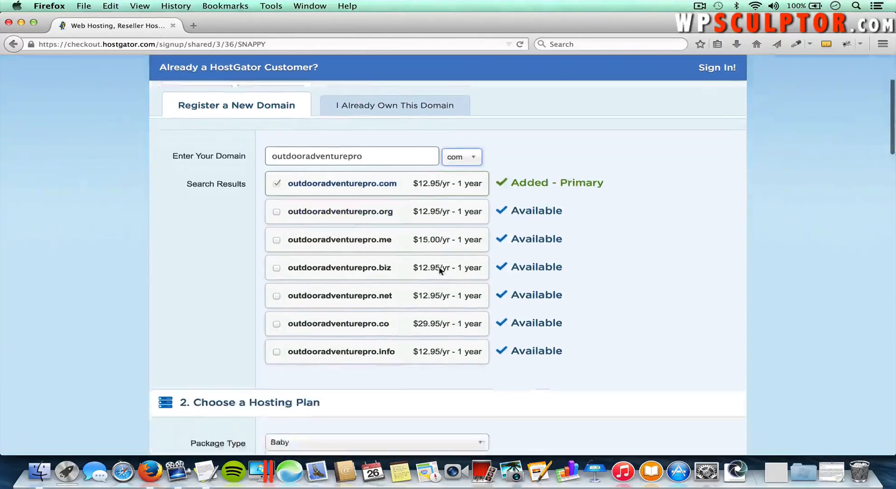
pyautogui.scroll(-1, 440, 272)
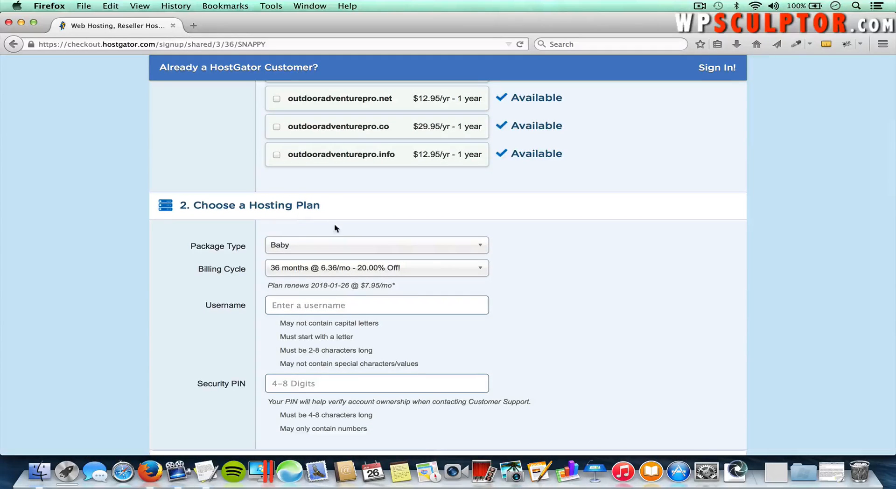
pyautogui.click(297, 246)
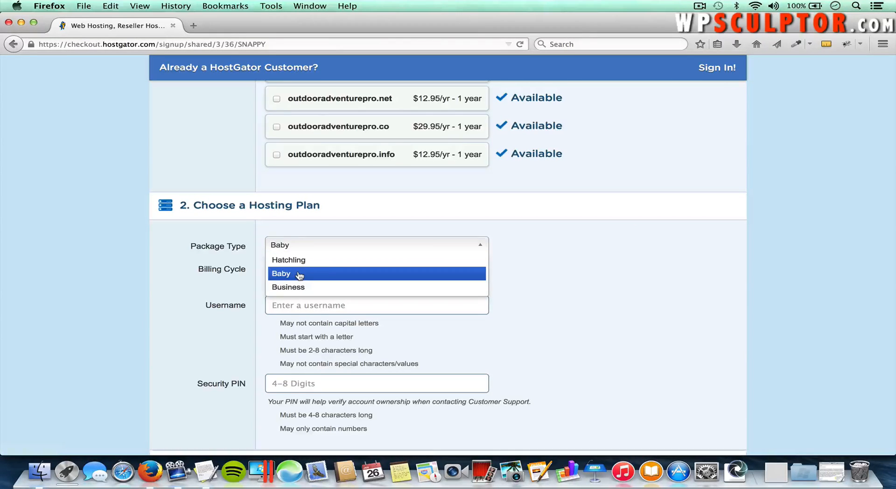
pyautogui.click(299, 275)
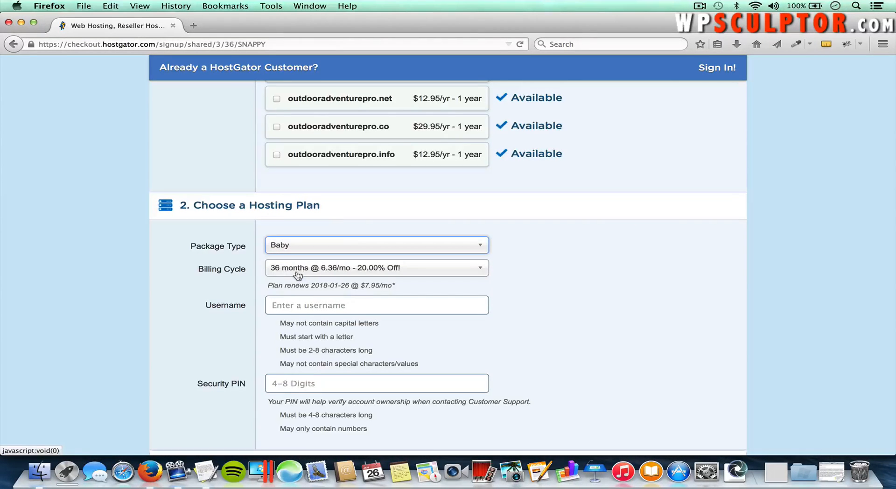
pyautogui.click(337, 269)
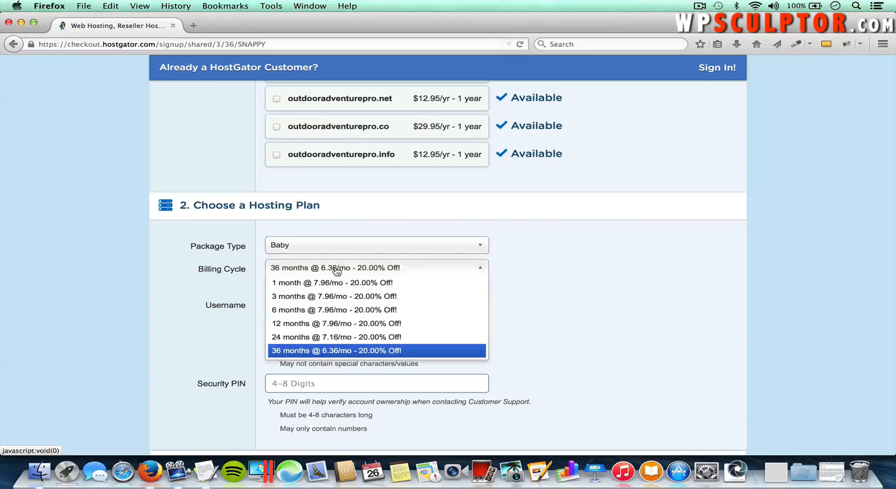
pyautogui.click(378, 283)
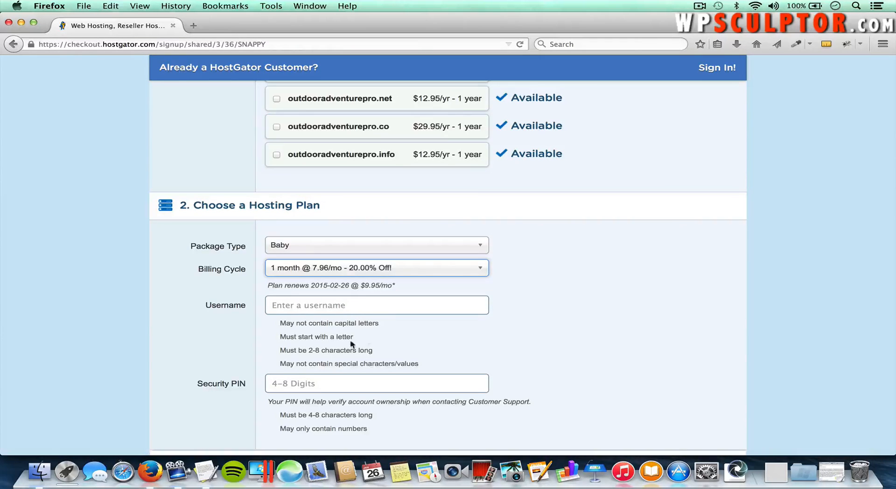
pyautogui.scroll(-2, 354, 361)
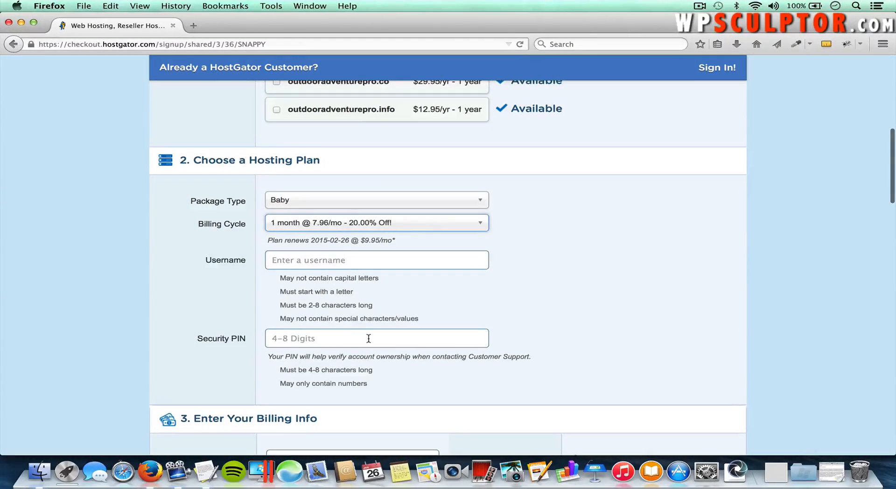
pyautogui.scroll(-2, 369, 337)
pyautogui.scroll(-10, 368, 342)
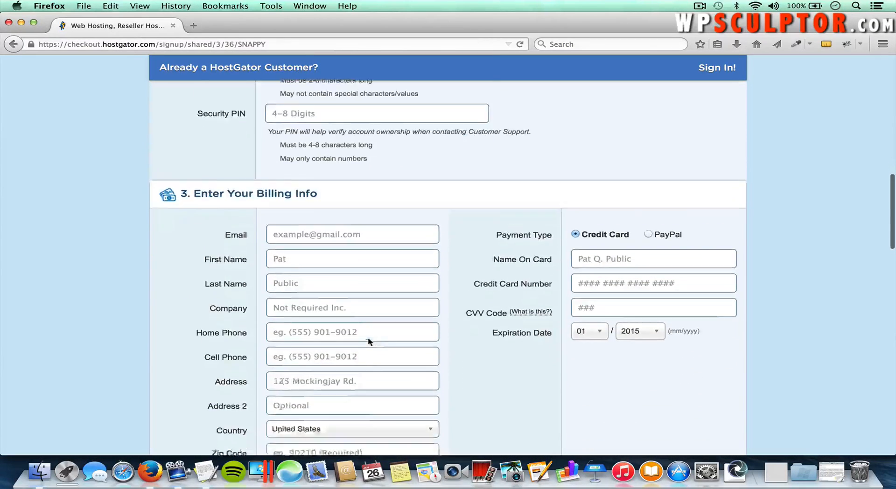
pyautogui.scroll(-2, 369, 338)
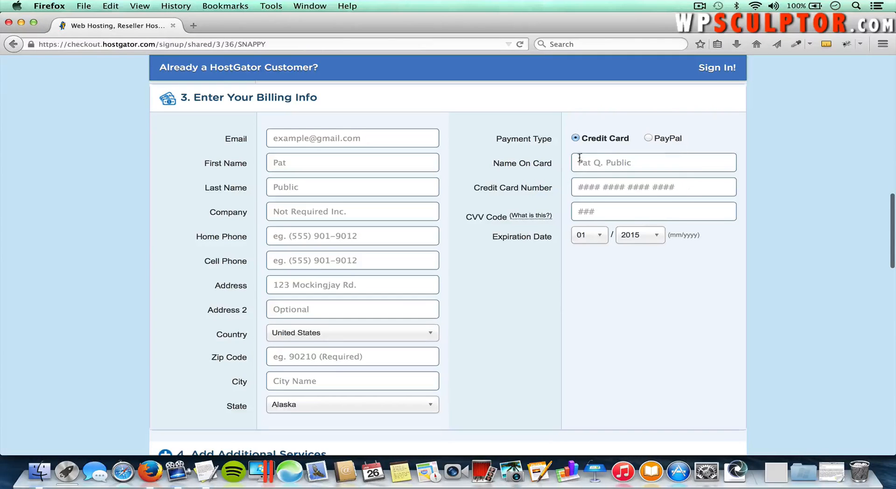
pyautogui.scroll(-5, 489, 272)
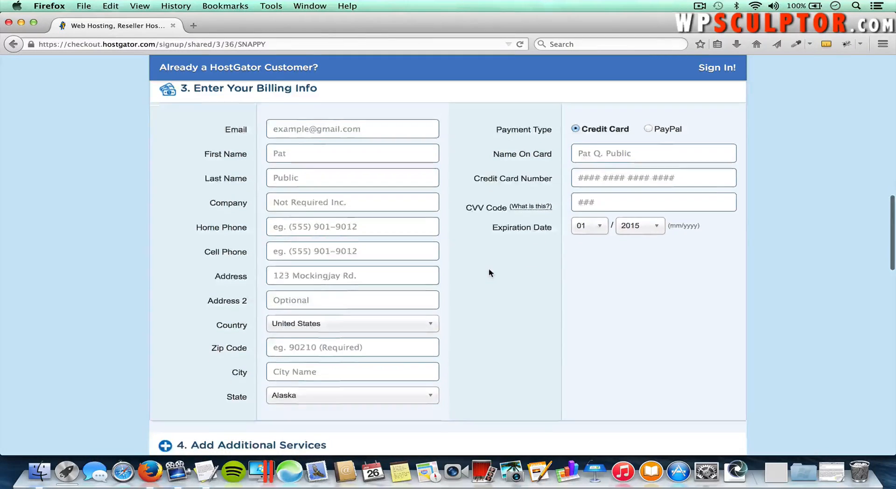
pyautogui.scroll(-5, 488, 270)
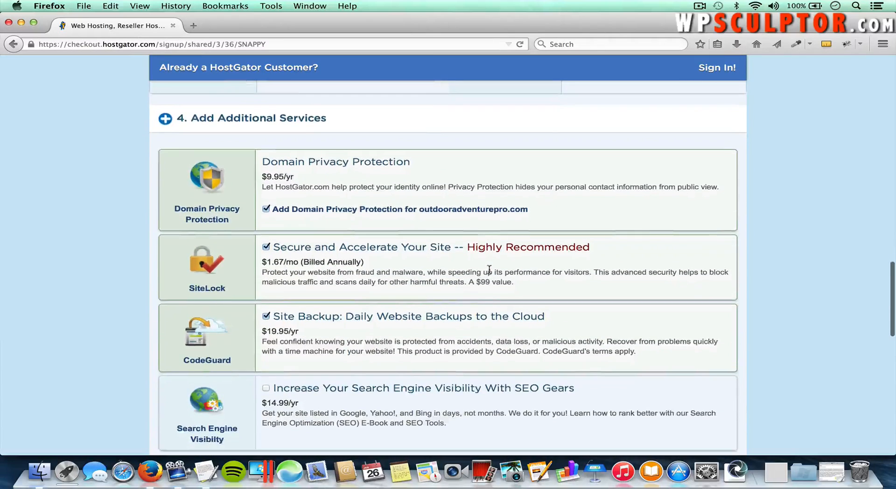
# Step: Uncheck Domain Privacy Protection, SiteLock and CodeGuard Site Backup under Additional Services
pyautogui.scroll(1, 480, 272)
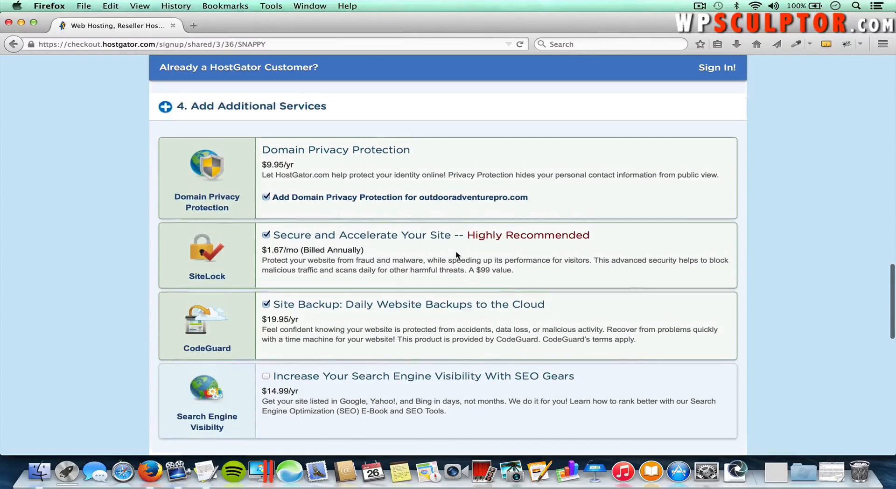
pyautogui.click(266, 198)
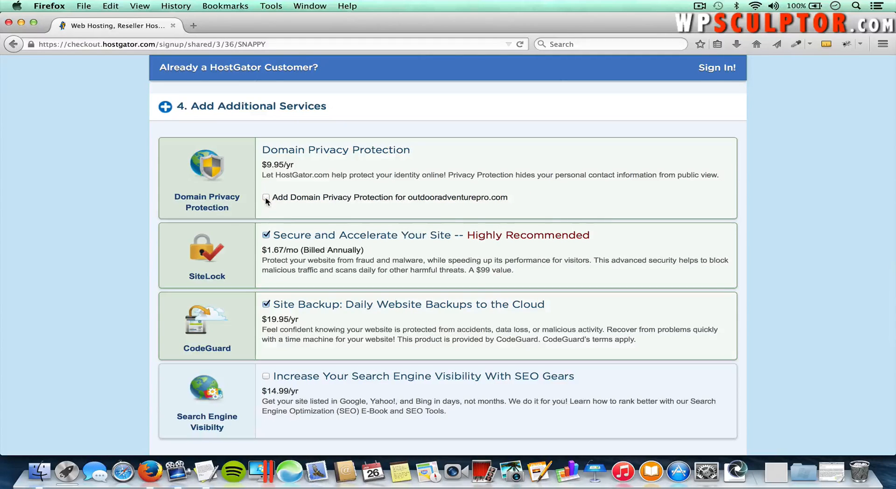
pyautogui.click(267, 235)
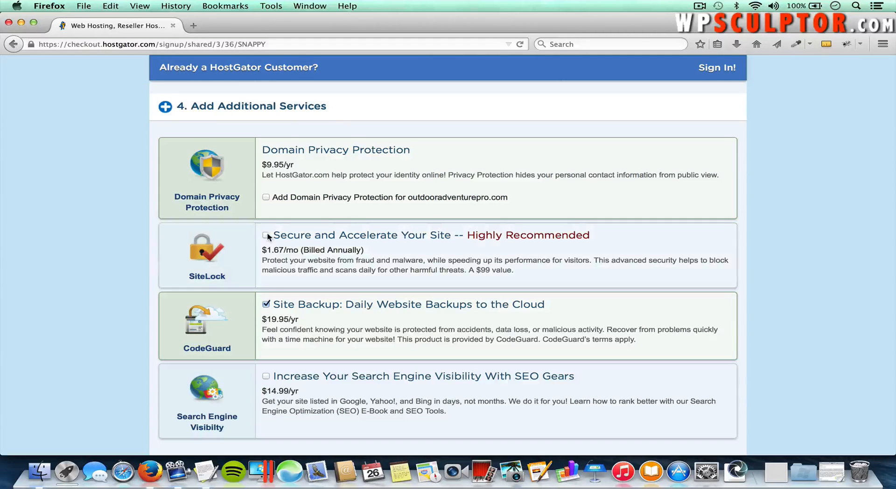
pyautogui.click(266, 305)
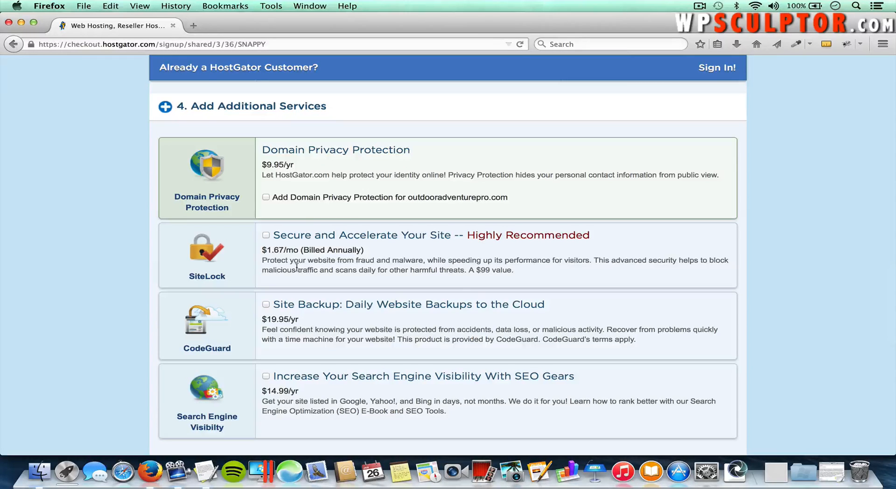
# Step: Replace the SNAPPY coupon with wpsculptor1cent and validate it
pyautogui.scroll(-5, 316, 303)
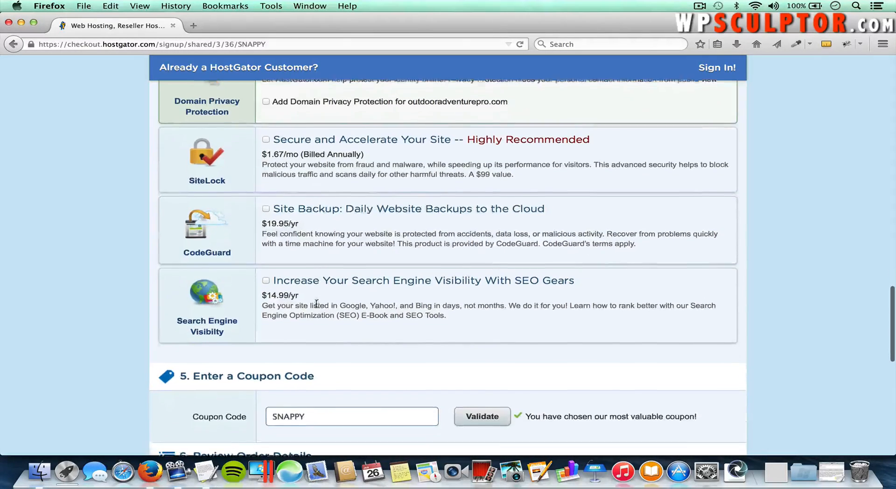
pyautogui.scroll(-7, 317, 303)
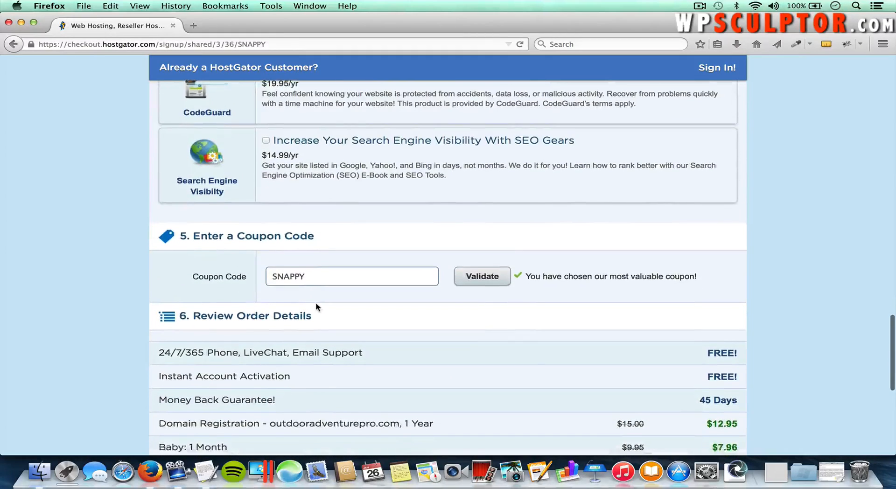
pyautogui.scroll(-2, 316, 307)
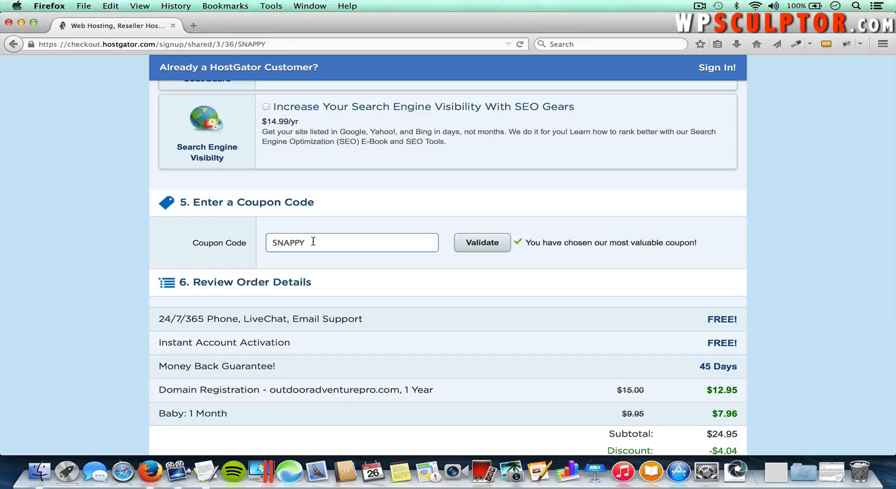
pyautogui.doubleClick(314, 241)
pyautogui.write('wp')
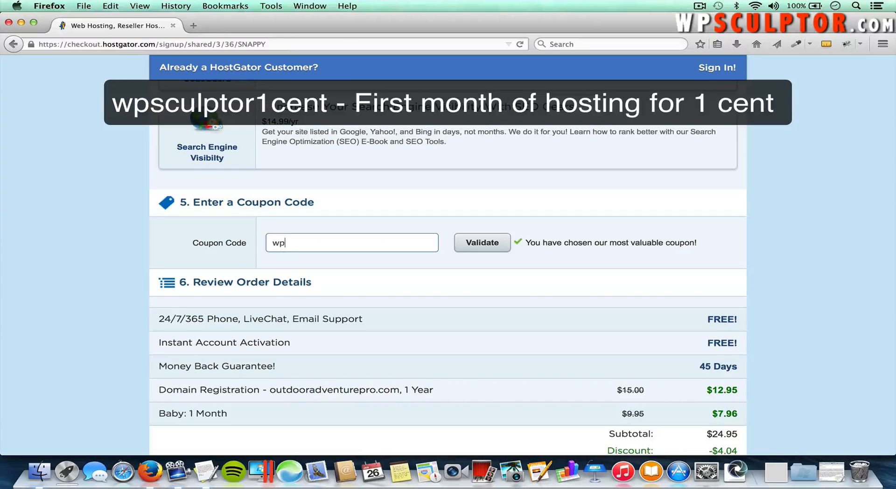
pyautogui.write('sculptor1cent')
pyautogui.click(487, 246)
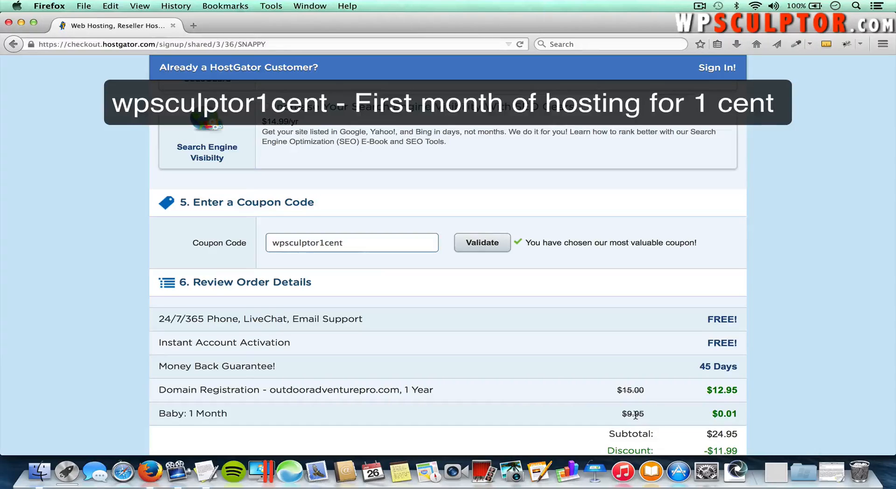
# Step: Try the wpsculptor25 coupon code instead and validate it
pyautogui.doubleClick(369, 243)
pyautogui.write('wi')
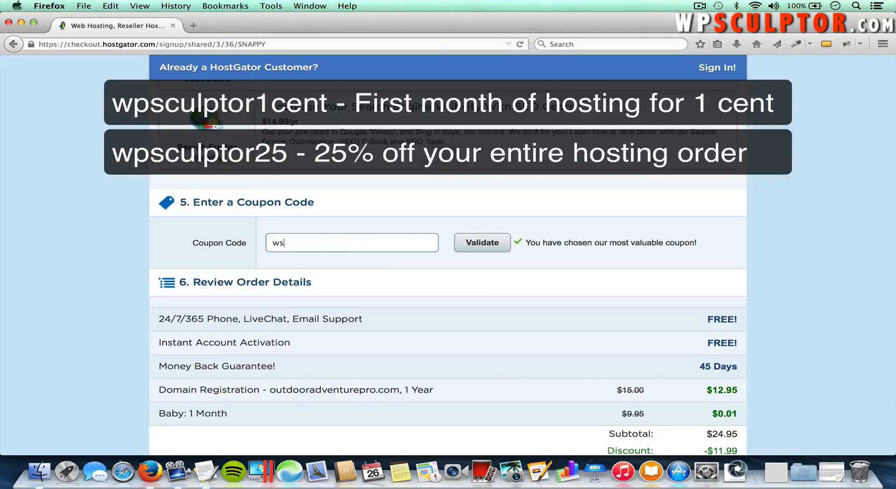
pyautogui.press('BackSpace')
pyautogui.write('psculptor25')
pyautogui.click(489, 245)
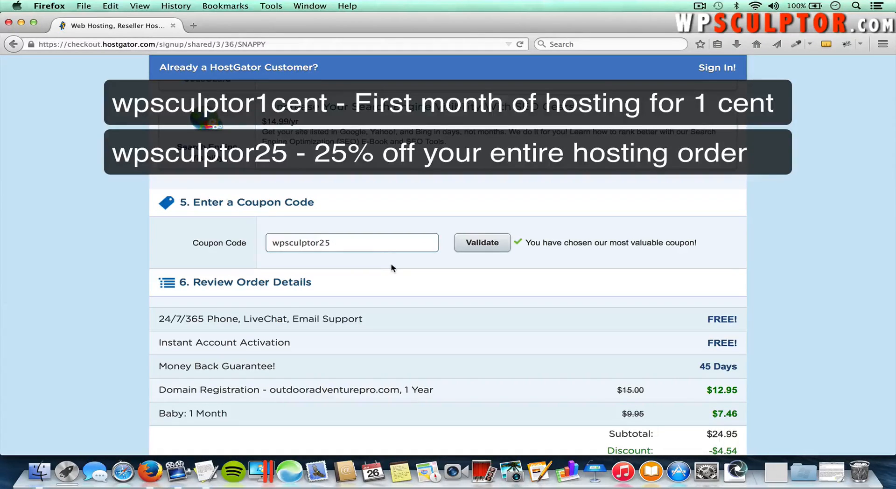
# Step: Switch the coupon back to wpsculptor1cent and validate it for the $0.01 month
pyautogui.click(384, 242)
pyautogui.press('BackSpace')
pyautogui.press('BackSpace')
pyautogui.write('1cent')
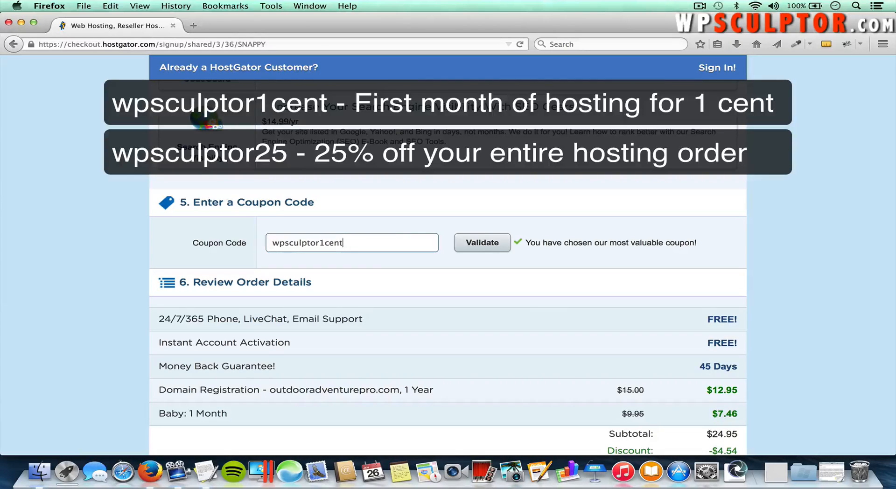
pyautogui.click(494, 243)
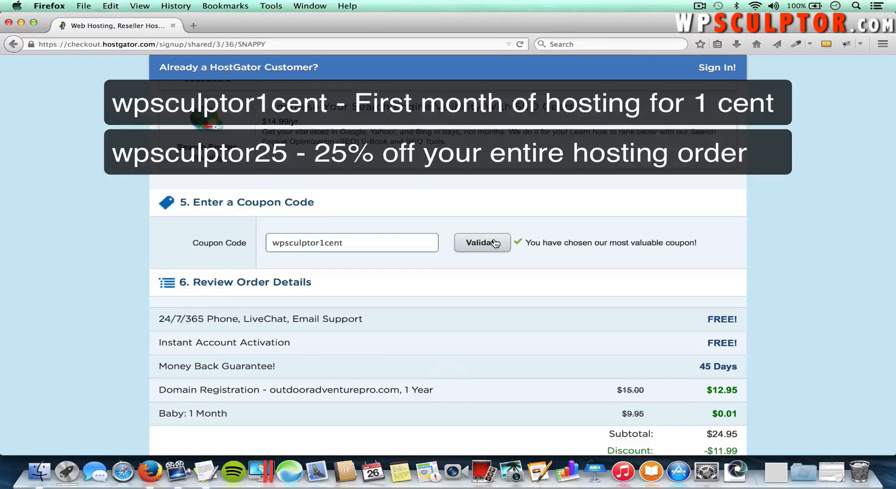
# Step: Tick the Terms of Service checkbox at the bottom of the $12.96 order form
pyautogui.scroll(-3, 493, 242)
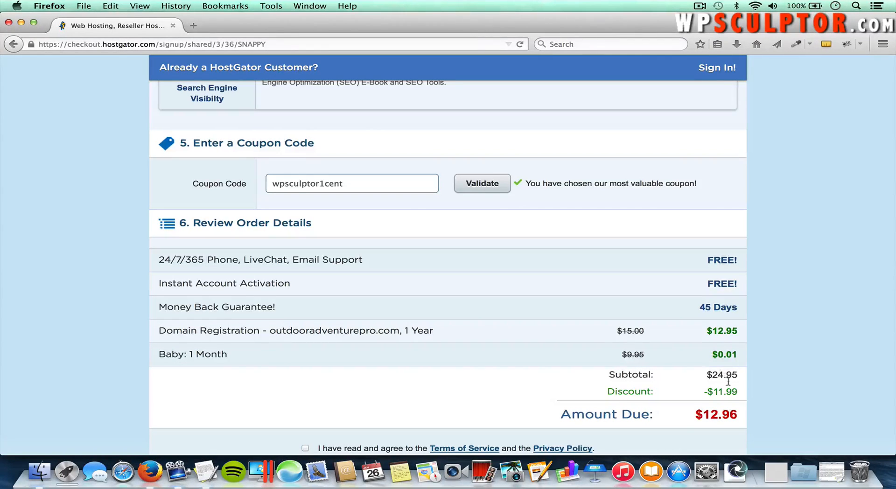
pyautogui.scroll(-1, 685, 417)
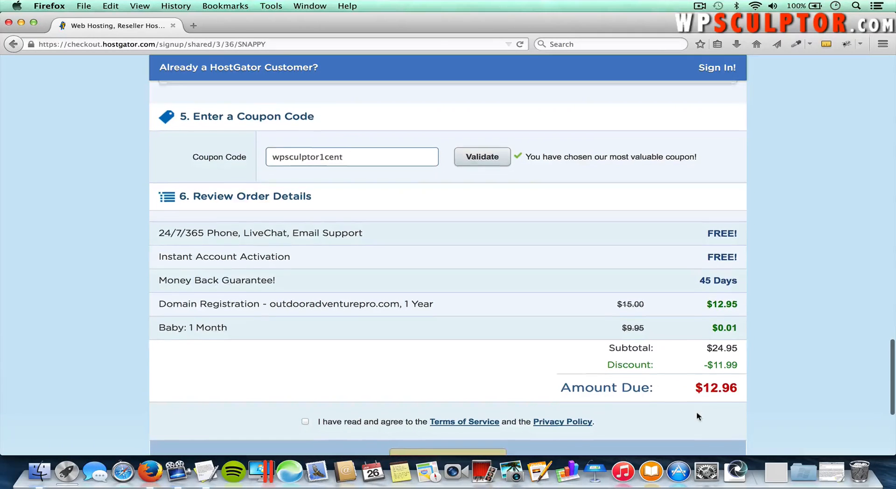
pyautogui.scroll(-2, 691, 400)
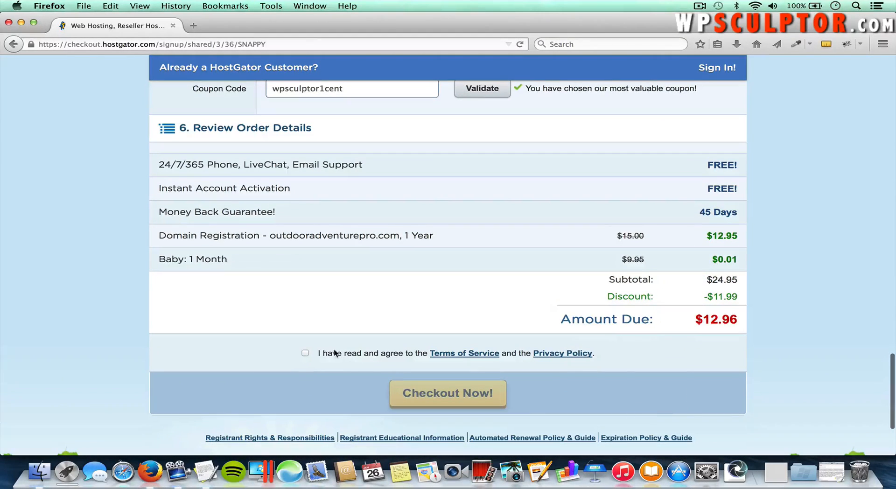
pyautogui.click(305, 354)
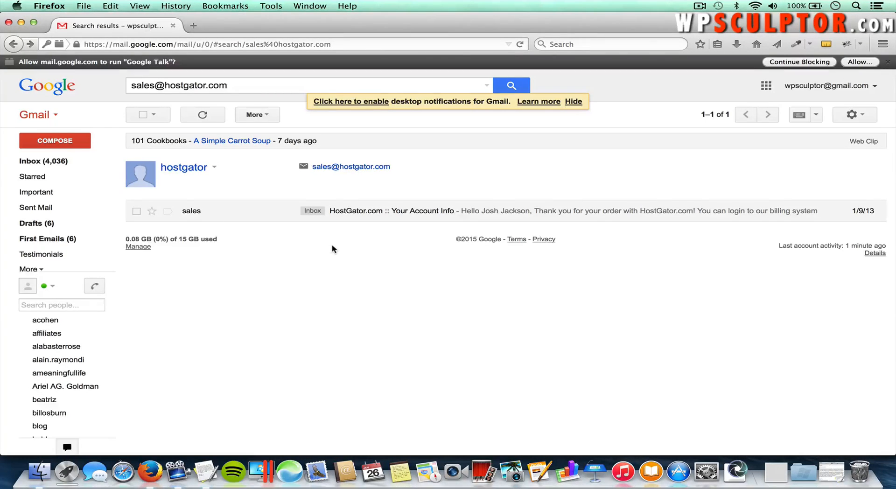
# Step: Open the 'HostGator.com :: Your Account Info' e-mail and select the account password
pyautogui.click(366, 210)
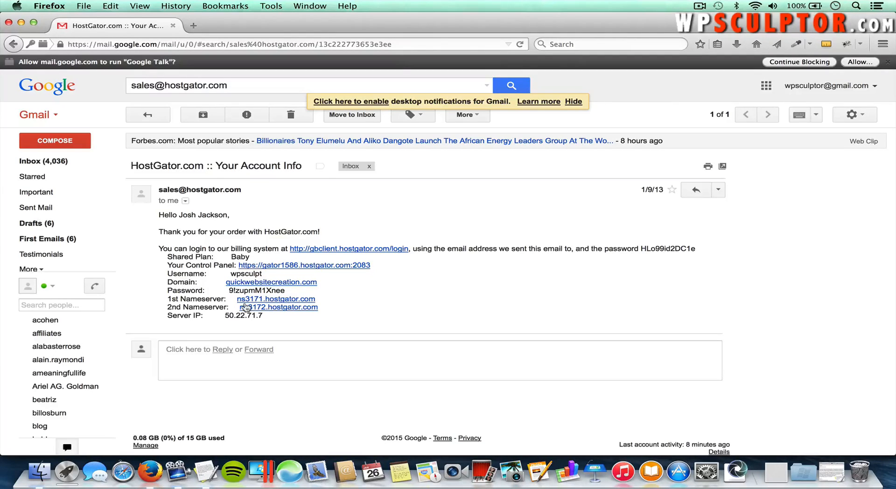
pyautogui.moveTo(230, 291); pyautogui.dragTo(285, 290)
# Step: Open the Control Panel login and paste the username copied from the e-mail
pyautogui.click(333, 265)
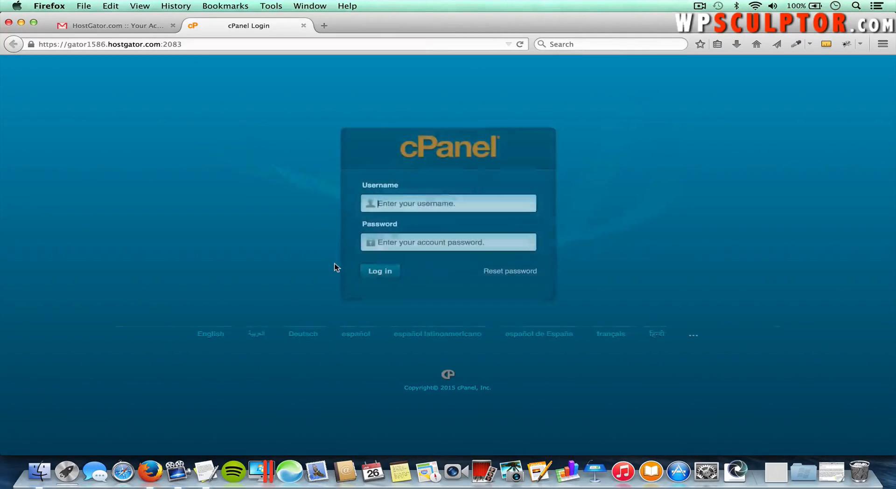
pyautogui.click(122, 29)
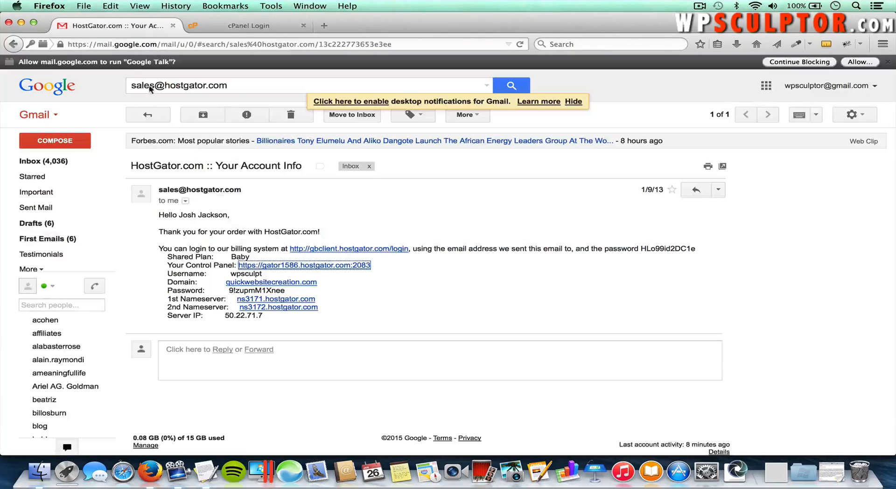
pyautogui.doubleClick(249, 274)
pyautogui.press('super+c')
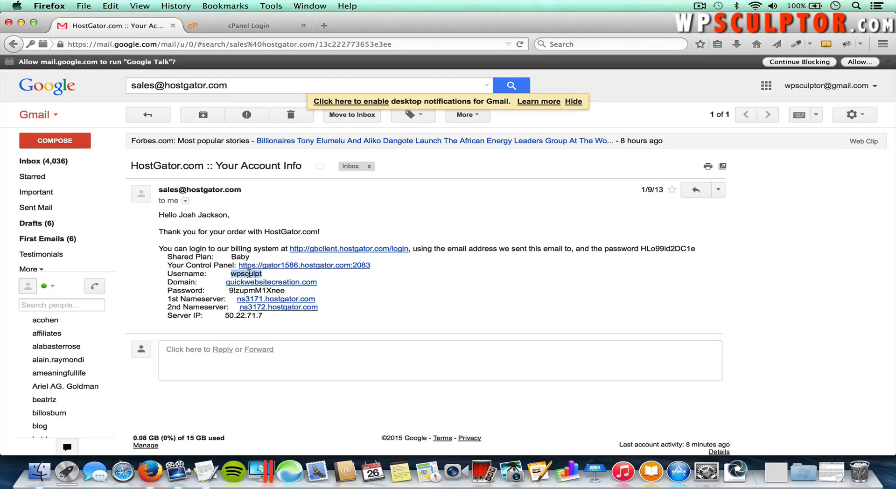
pyautogui.click(247, 26)
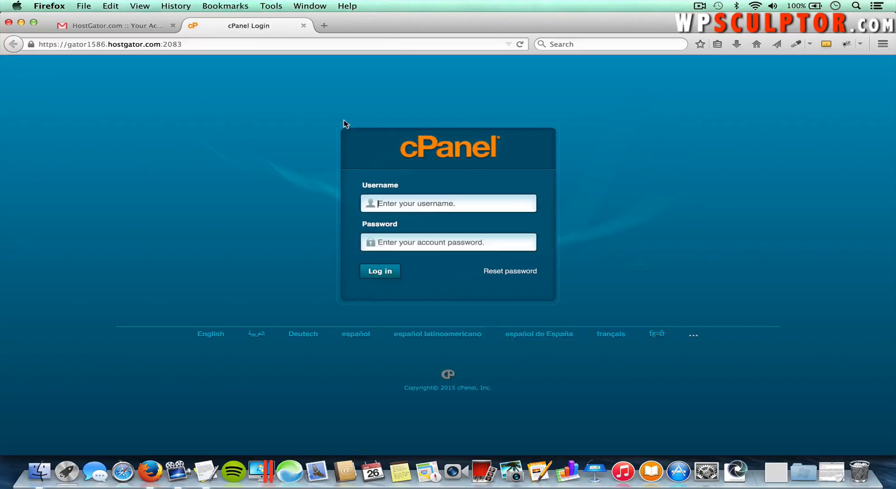
pyautogui.click(429, 211)
pyautogui.press('super+v')
pyautogui.press('Tab')
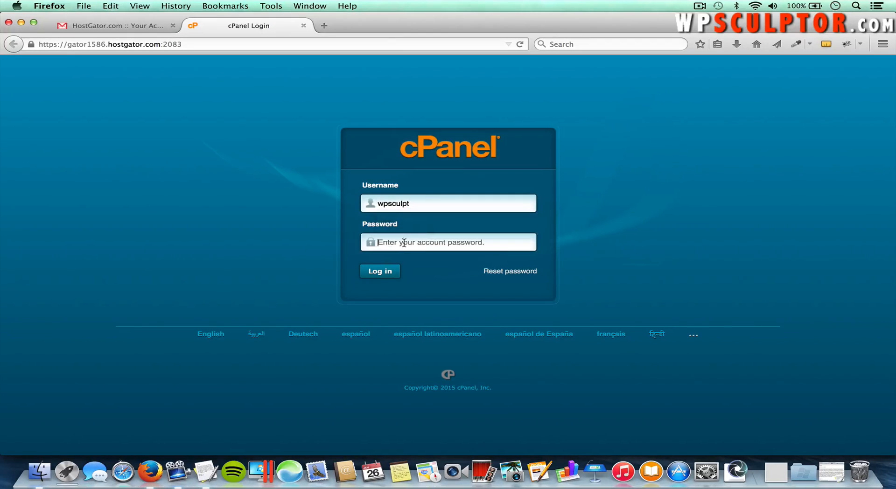
# Step: Enter the account password from the e-mail and log in to cPanel
pyautogui.click(140, 29)
pyautogui.moveTo(286, 290); pyautogui.dragTo(229, 291)
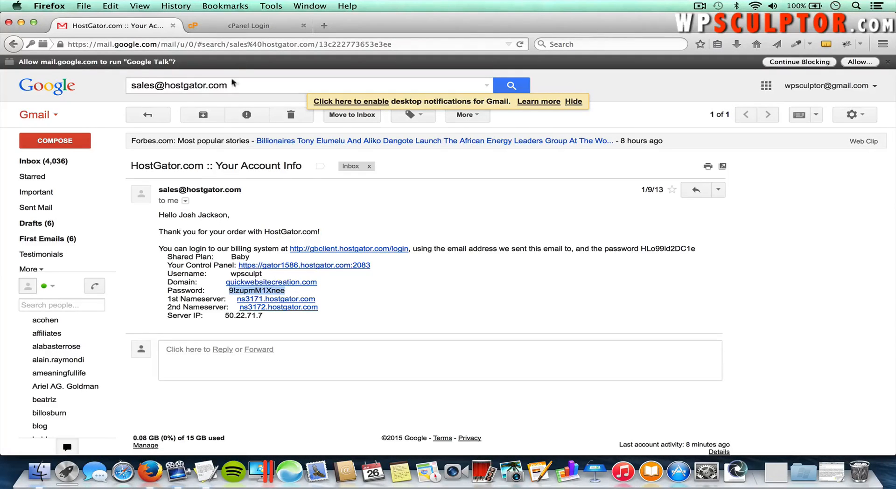
pyautogui.click(249, 24)
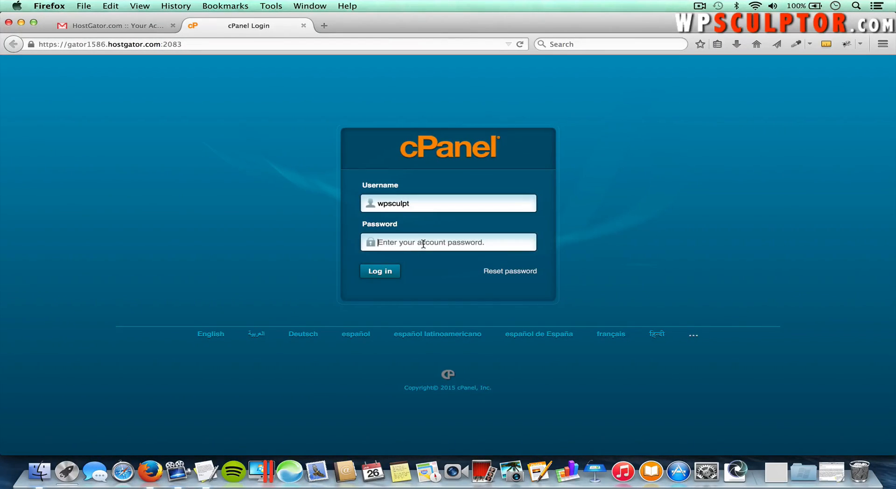
pyautogui.write('••••••••')
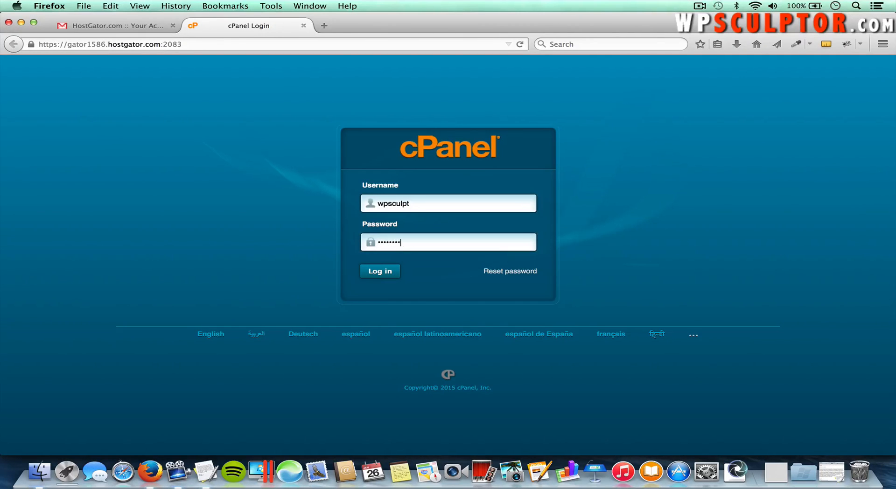
pyautogui.write('•')
pyautogui.click(391, 272)
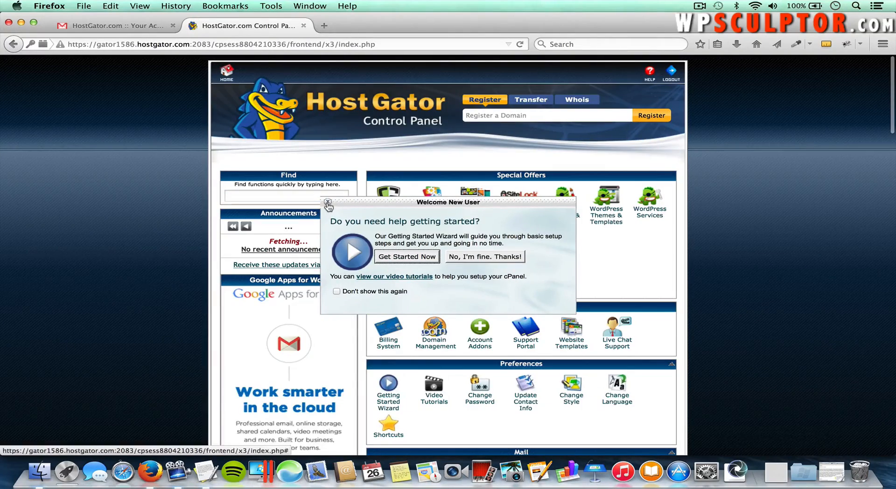
# Step: Dismiss the cPanel Welcome New User prompt and open QuickInstall under Software/Services
pyautogui.click(328, 204)
pyautogui.scroll(-5, 610, 235)
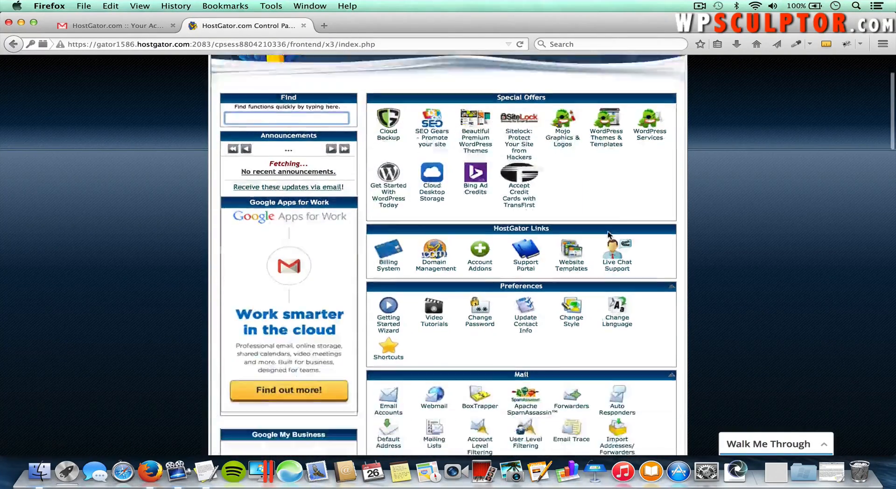
pyautogui.scroll(-15, 610, 235)
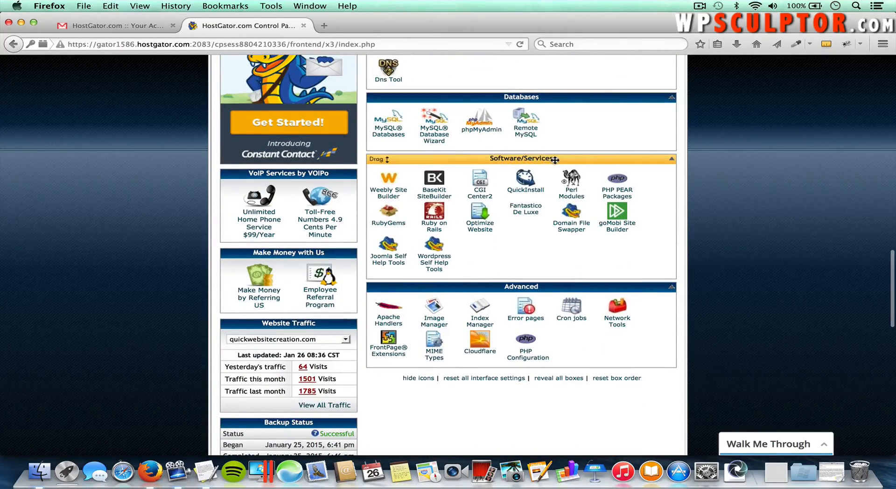
pyautogui.click(527, 190)
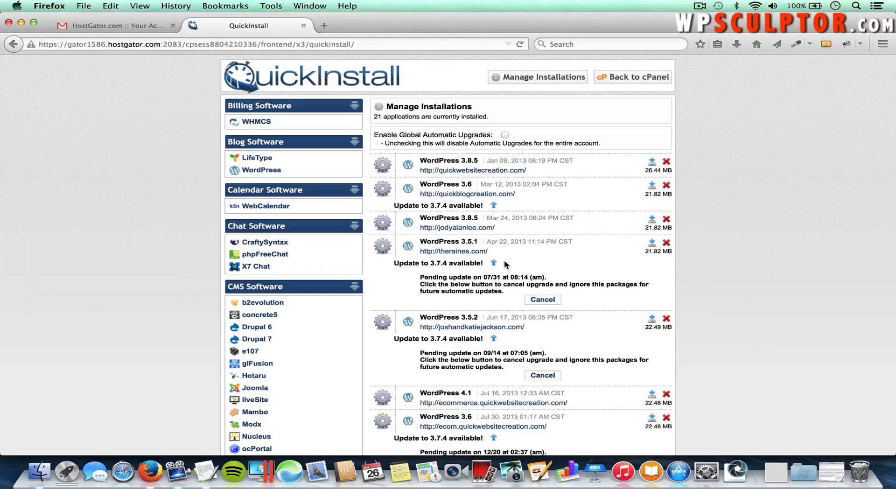
# Step: Choose WordPress under Blog Software and continue to the Install WordPress 4.0.1 form's domain list
pyautogui.click(270, 171)
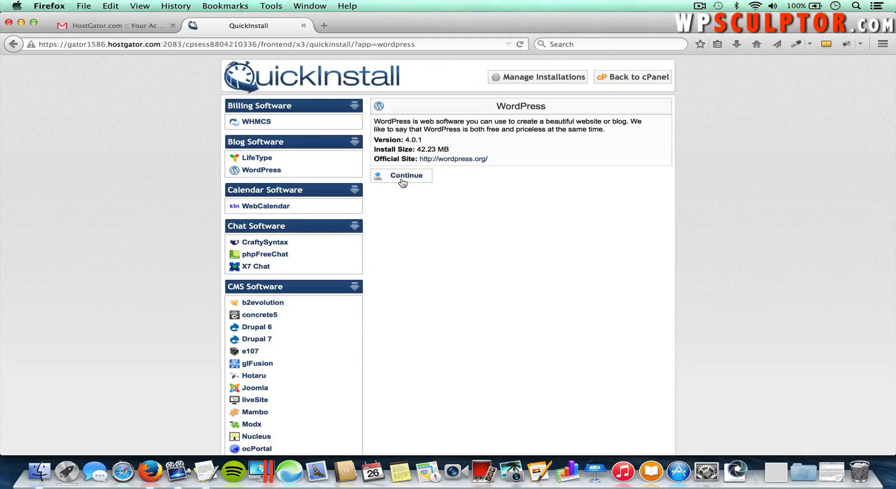
pyautogui.click(402, 181)
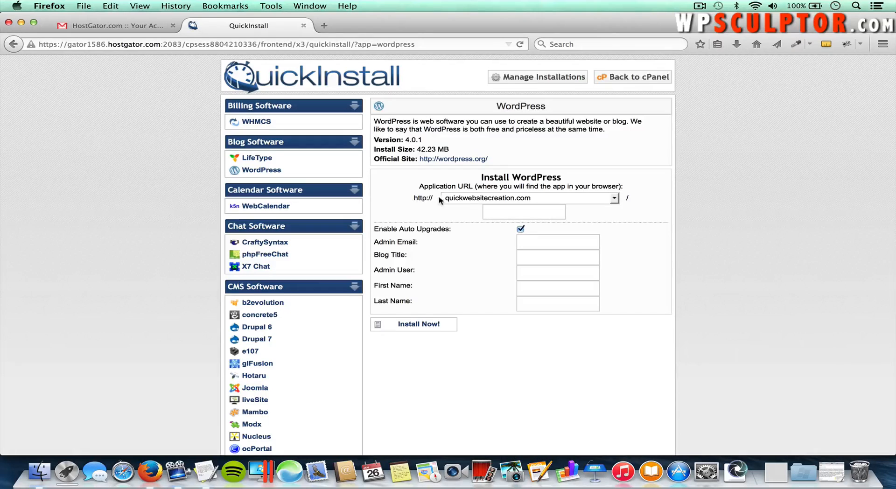
pyautogui.click(539, 198)
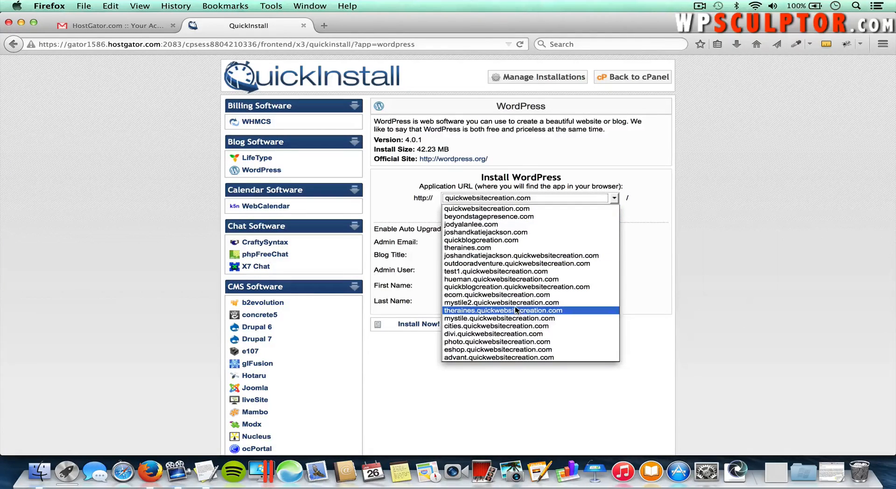
# Step: Target outdooradventure.quickwebsitecreation.com, disable auto upgrades, and fill in the admin e-mail
pyautogui.click(520, 263)
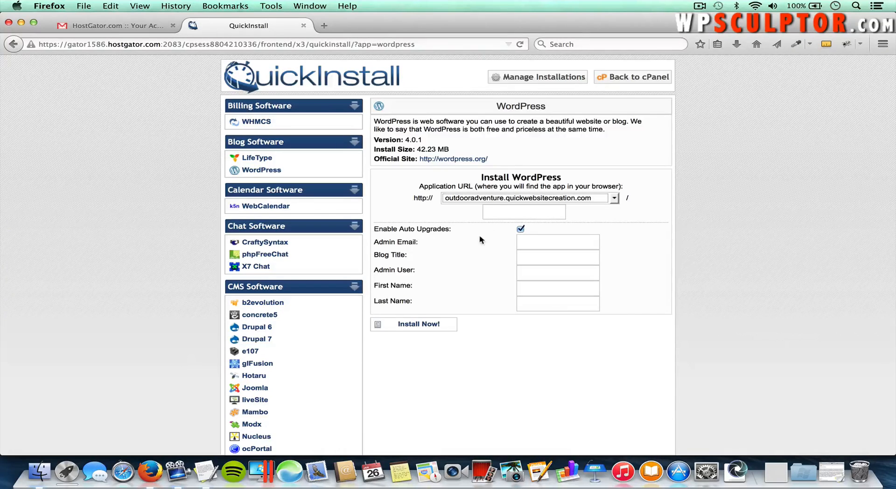
pyautogui.click(520, 229)
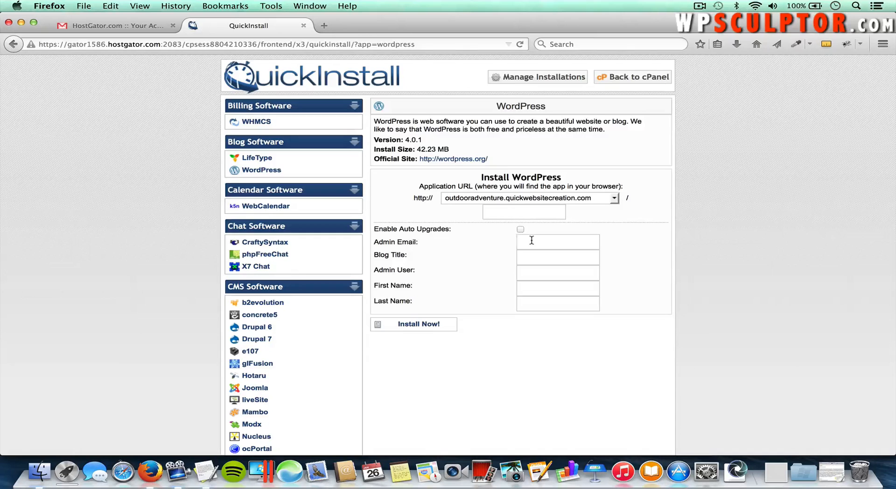
pyautogui.click(531, 241)
pyautogui.write('wpscu')
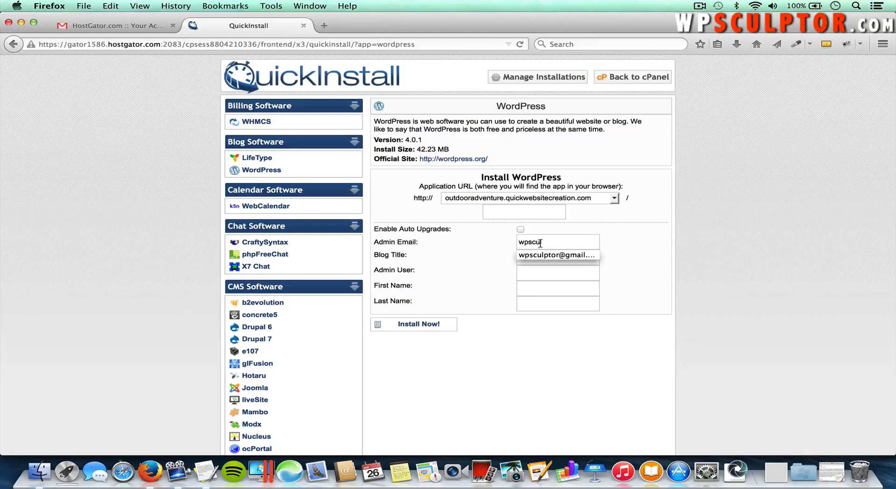
pyautogui.write('l')
pyautogui.click(543, 256)
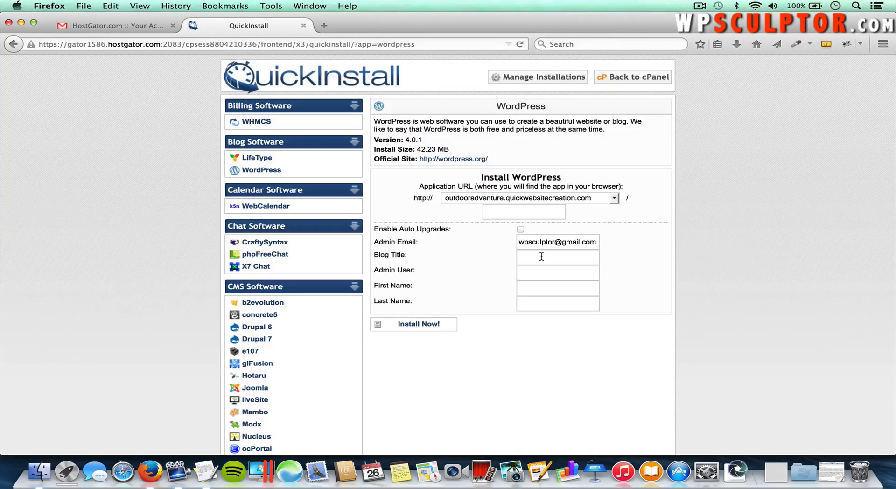
# Step: Enter blog title 'Outdoor Adventure', the admin username, first and last name, then install
pyautogui.write('Outdoor Adventure')
pyautogui.click(538, 268)
pyautogui.write('wpsculptor')
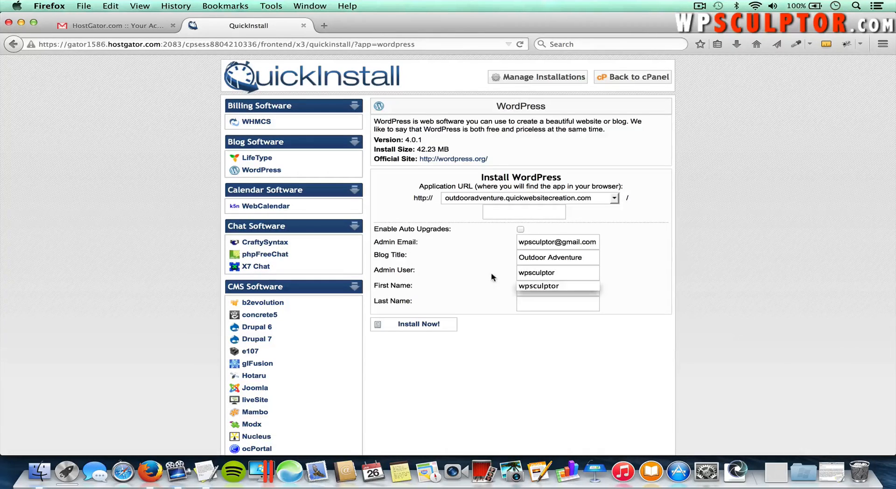
pyautogui.click(532, 284)
pyautogui.press('Tab')
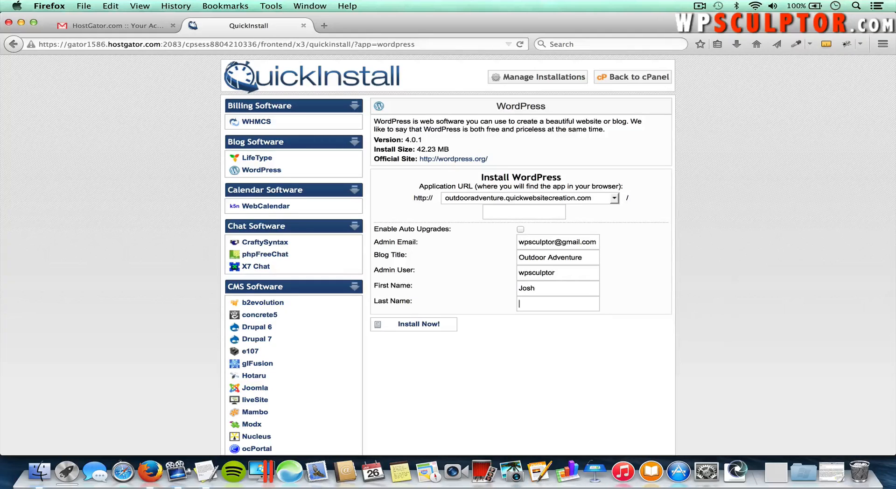
pyautogui.click(450, 297)
pyautogui.click(425, 327)
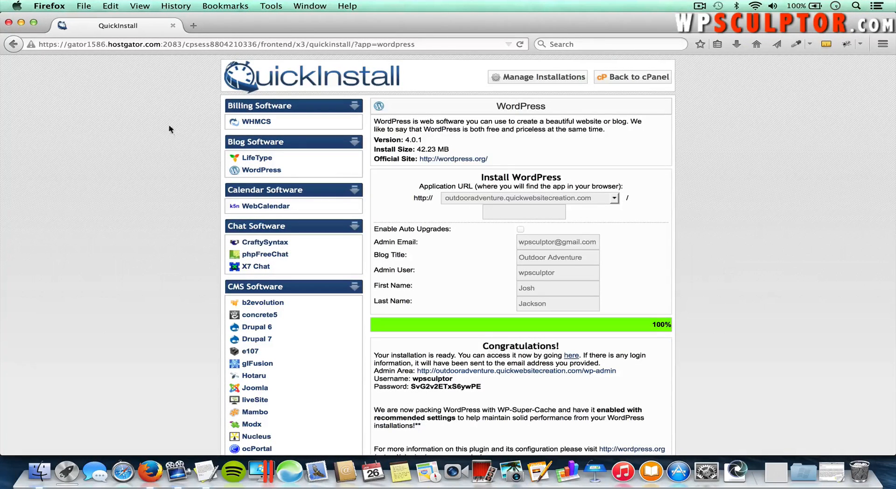
# Step: Load outdooradventure.quickwebsitecreation.com in a new tab, then go back to the QuickInstall tab
pyautogui.click(194, 25)
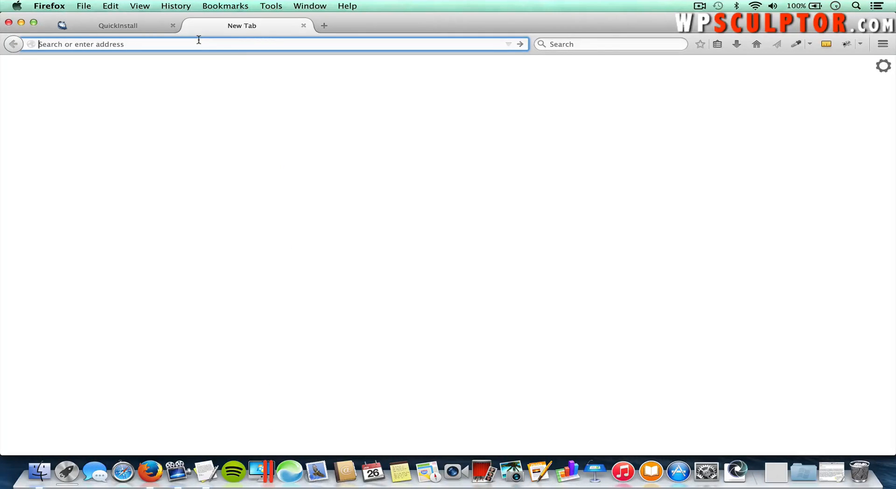
pyautogui.write('out')
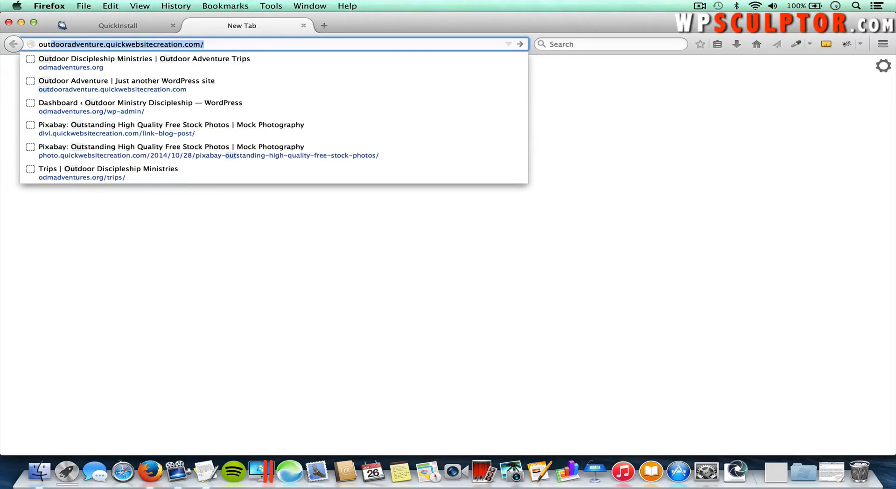
pyautogui.press('Return')
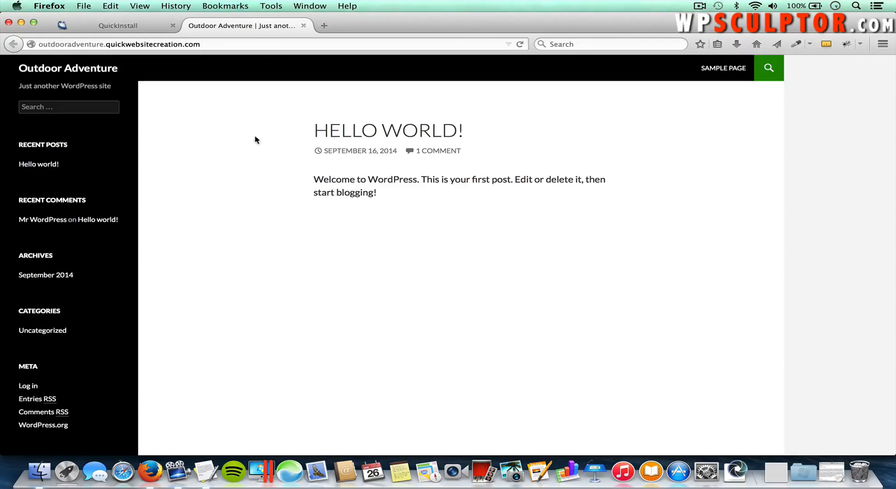
pyautogui.click(125, 28)
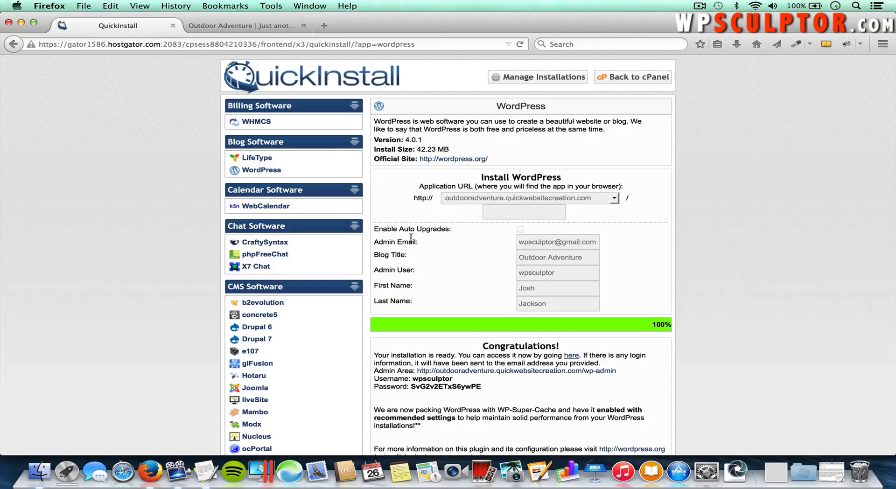
# Step: Copy the generated admin password from the QuickInstall results
pyautogui.scroll(-2, 419, 254)
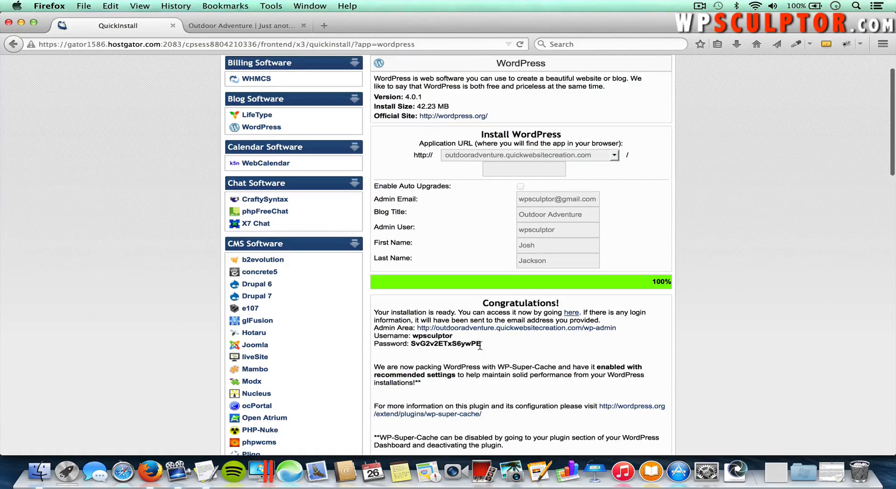
pyautogui.moveTo(482, 345); pyautogui.dragTo(412, 346)
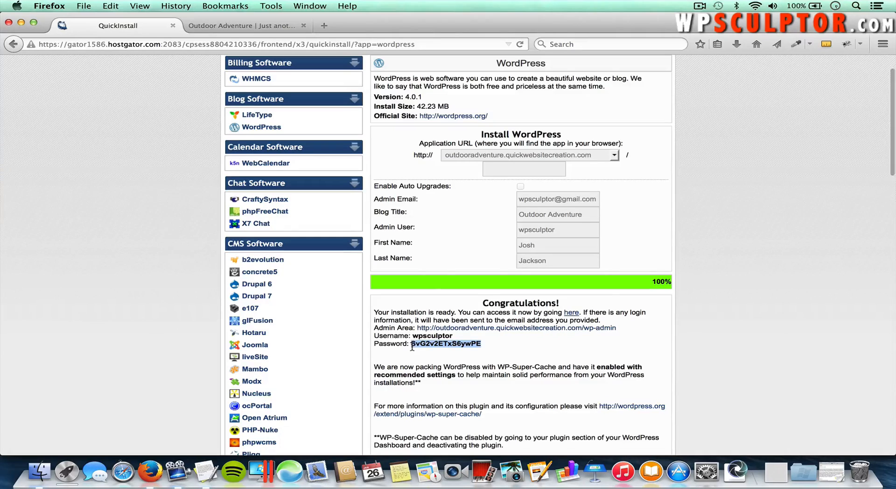
pyautogui.rightClick(411, 346)
pyautogui.click(448, 227)
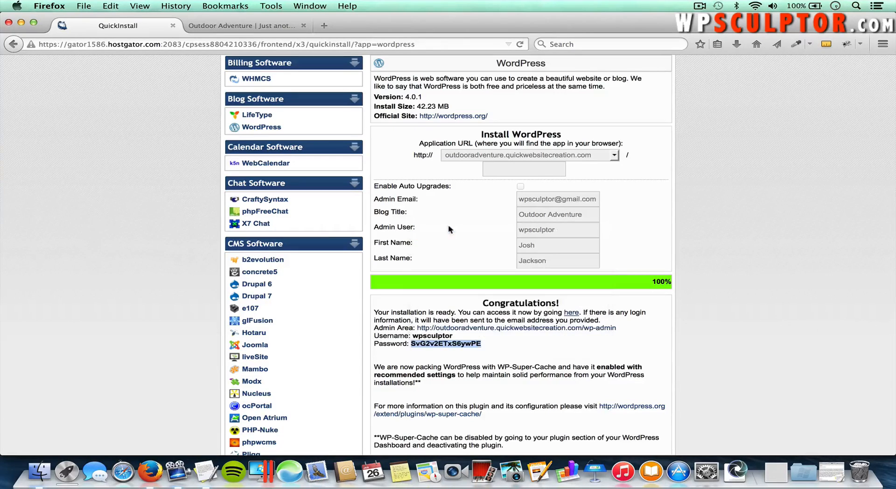
# Step: Open the site's /wp-admin page and log in with the admin username and pasted password
pyautogui.click(257, 27)
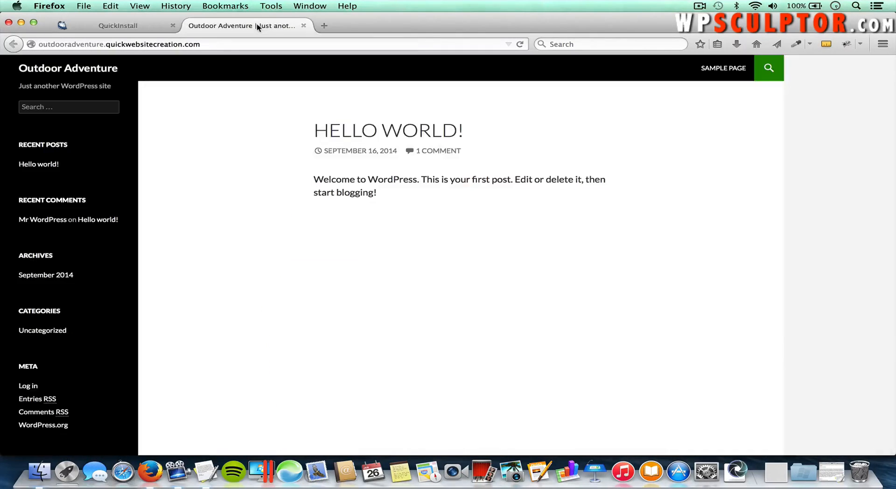
pyautogui.click(215, 46)
pyautogui.click(215, 45)
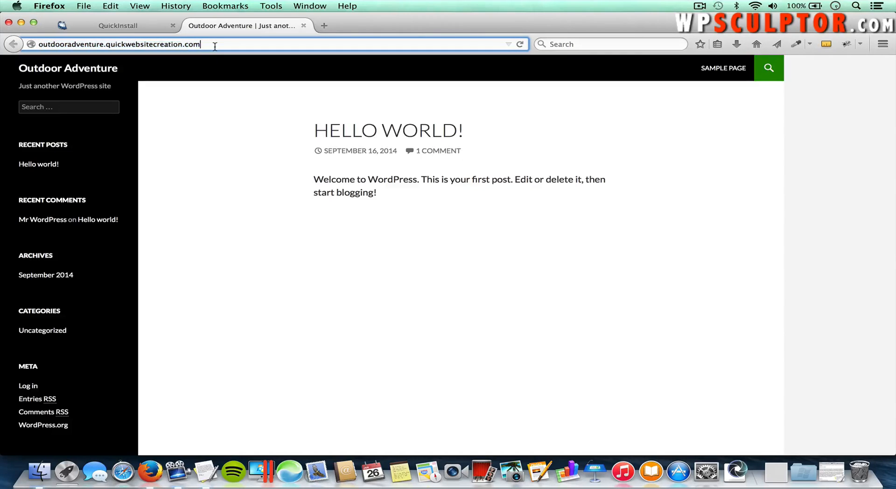
pyautogui.write('/wp-admin')
pyautogui.press('Return')
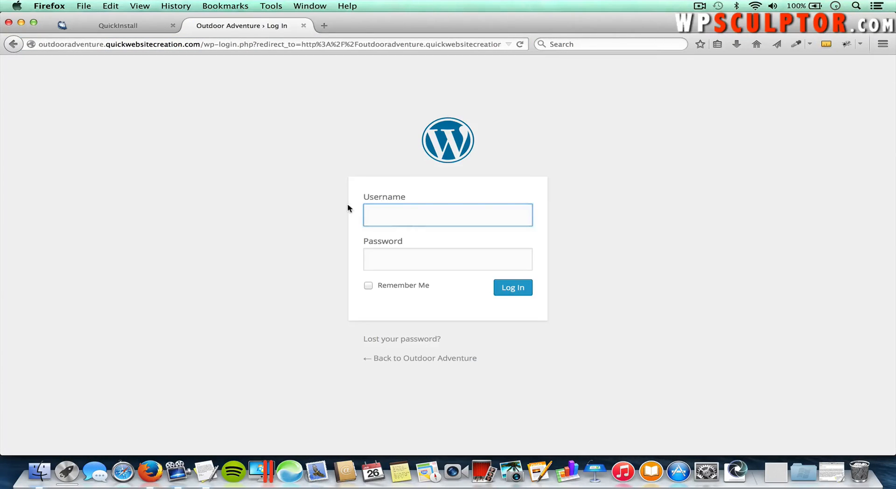
pyautogui.write('wpsculp')
pyautogui.write('tor')
pyautogui.press('Tab')
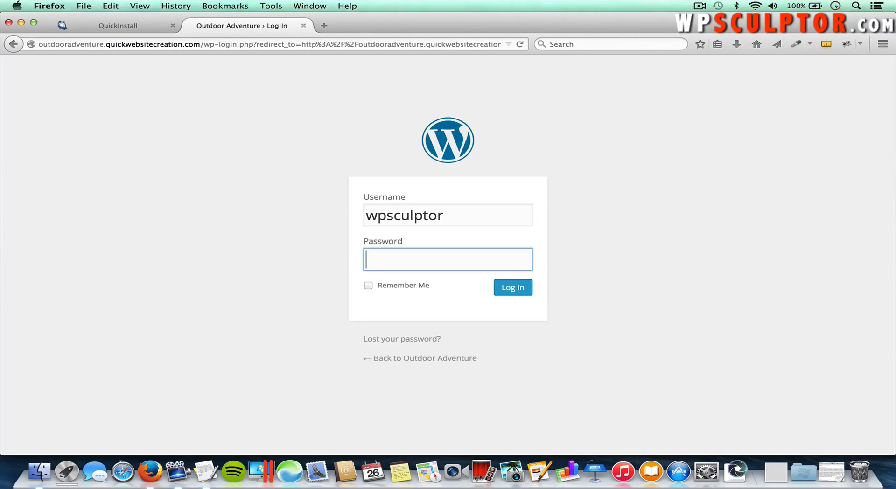
pyautogui.press('super+v')
pyautogui.click(514, 289)
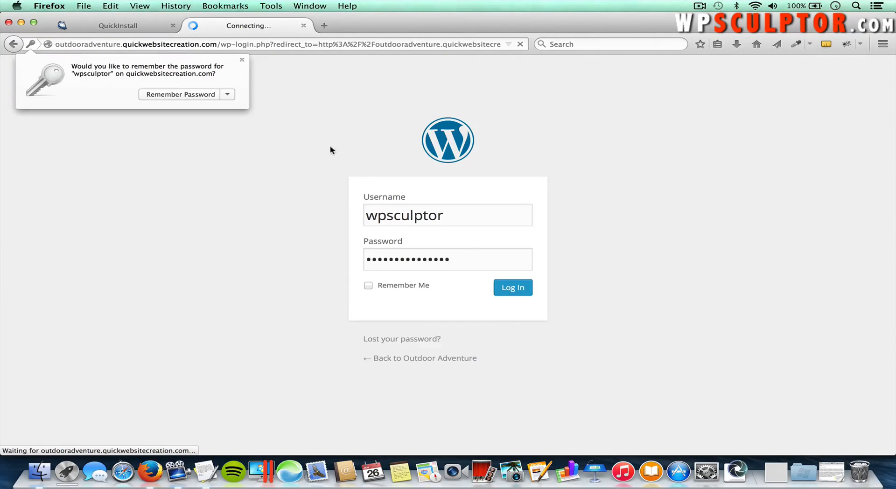
pyautogui.click(242, 59)
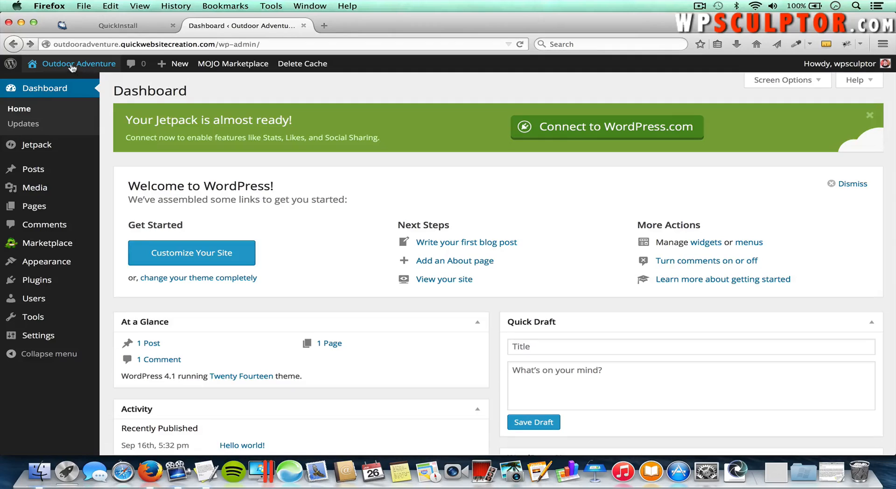
# Step: Preview the live Outdoor Adventure site from the admin bar, then return to the Dashboard
pyautogui.moveTo(77, 68)
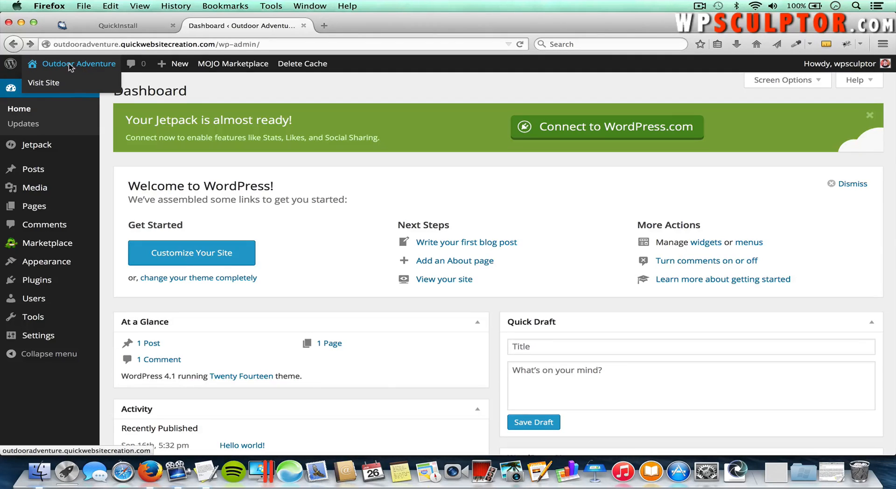
pyautogui.click(70, 68)
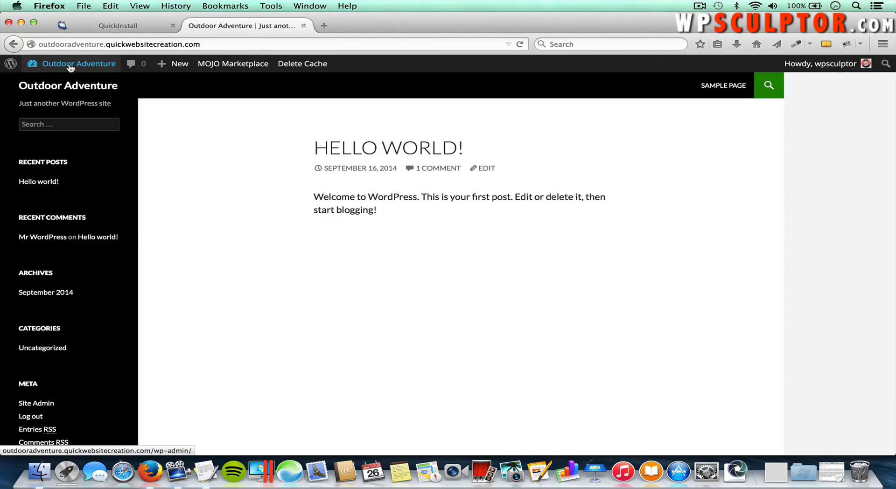
pyautogui.click(80, 66)
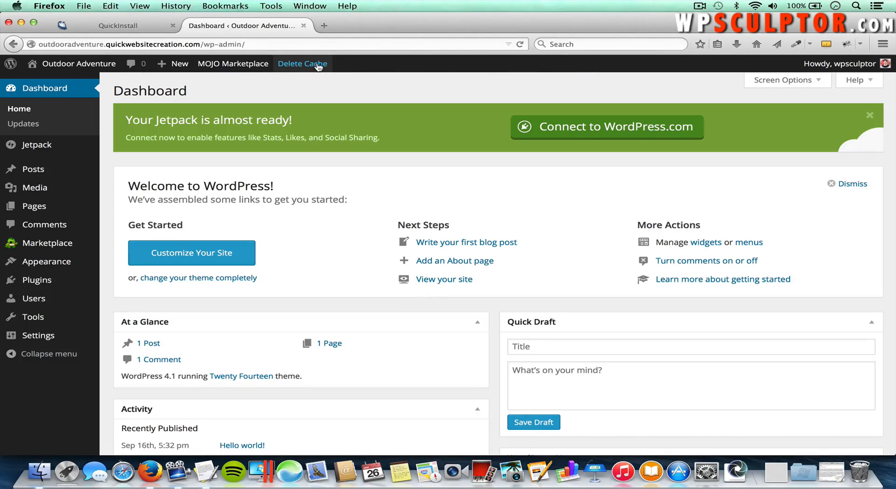
pyautogui.moveTo(268, 68)
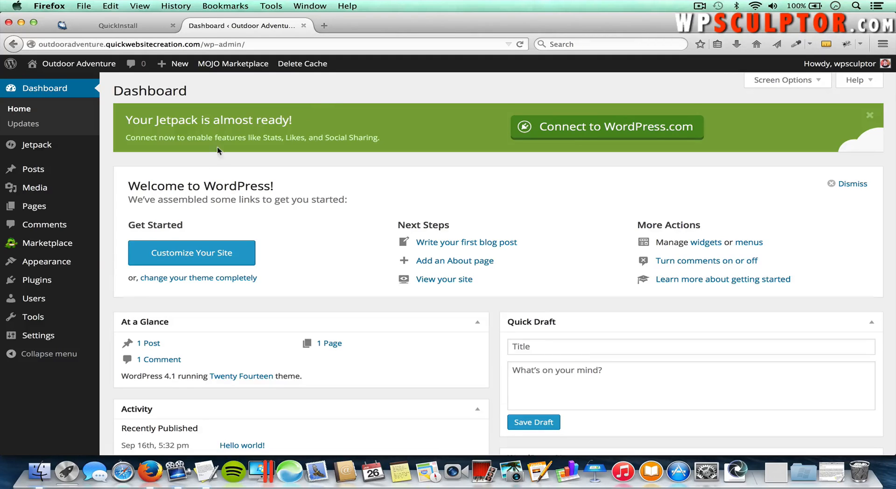
pyautogui.moveTo(44, 286)
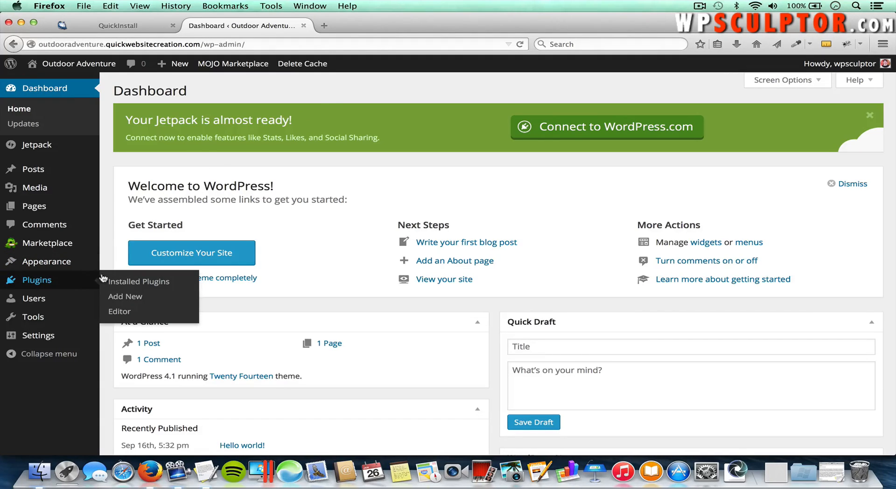
# Step: Deactivate WP Super Cache in Installed Plugins and confirm deleting its files and data
pyautogui.click(127, 282)
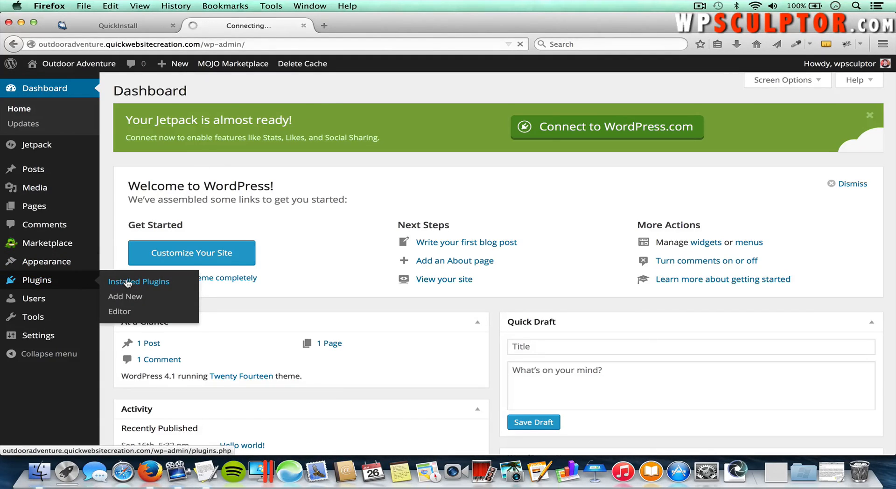
pyautogui.scroll(-3, 126, 283)
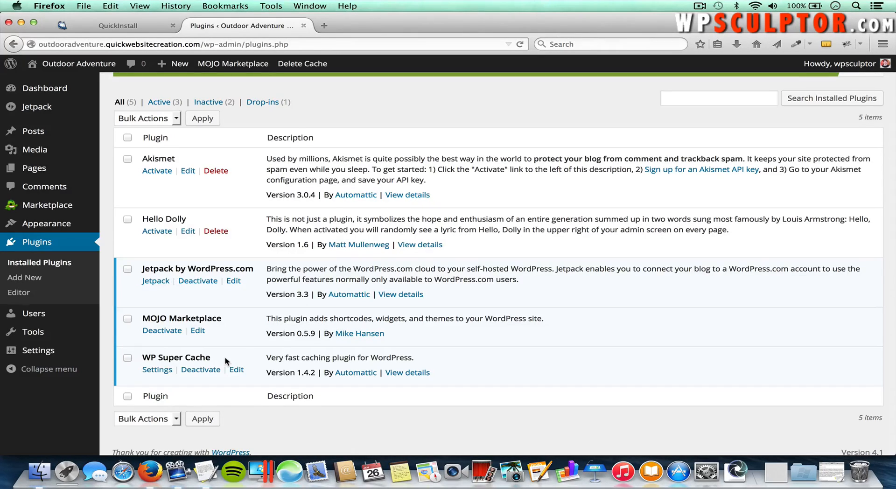
pyautogui.click(201, 369)
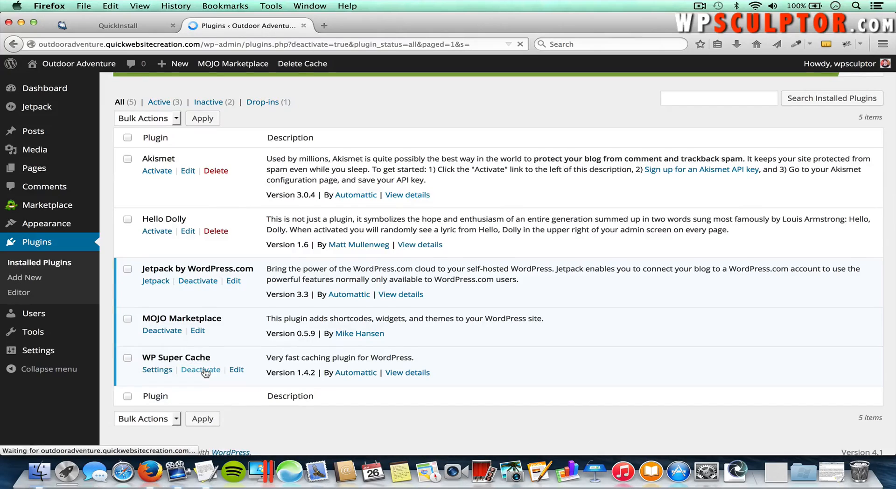
pyautogui.scroll(-3, 204, 372)
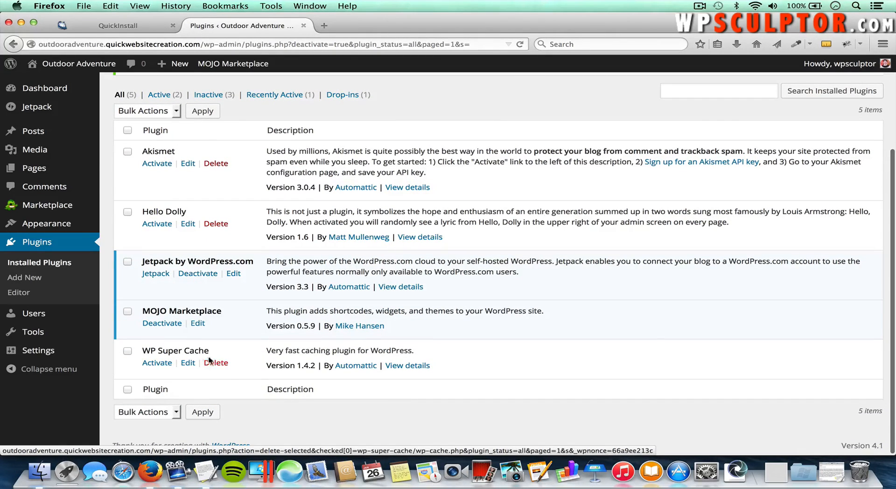
pyautogui.click(220, 364)
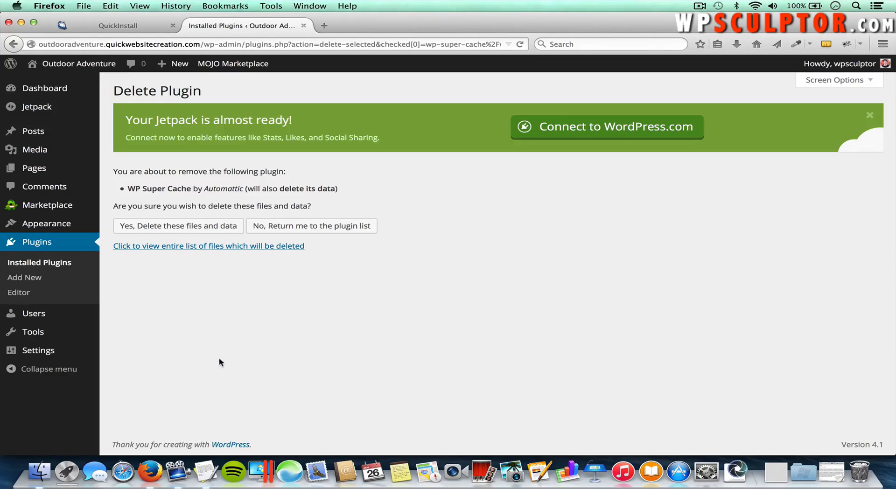
pyautogui.click(189, 227)
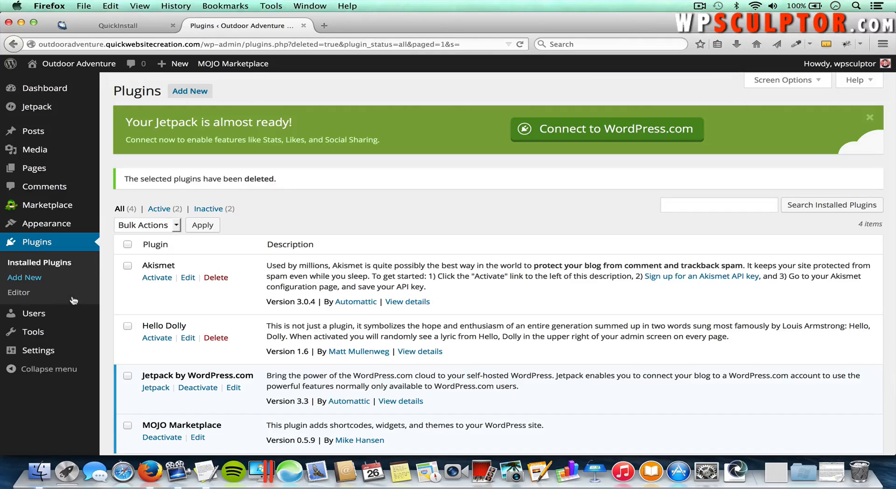
# Step: Open the admin user's profile from the Users list
pyautogui.moveTo(35, 314)
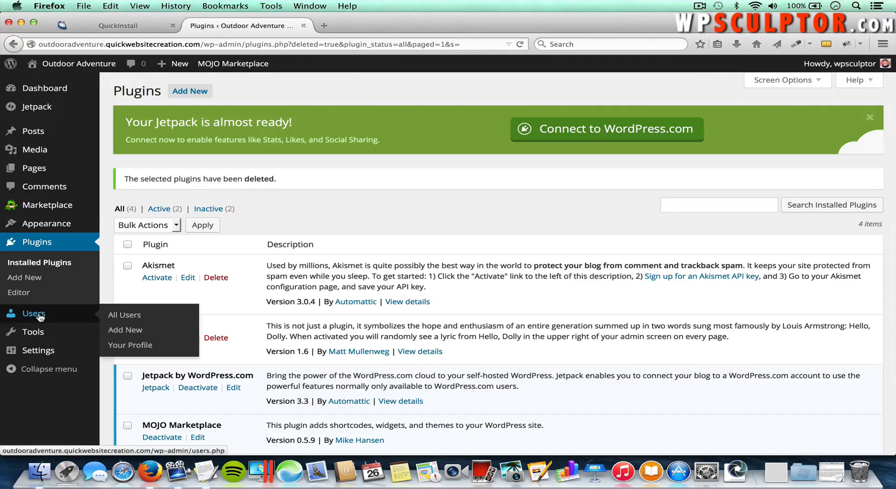
pyautogui.click(122, 316)
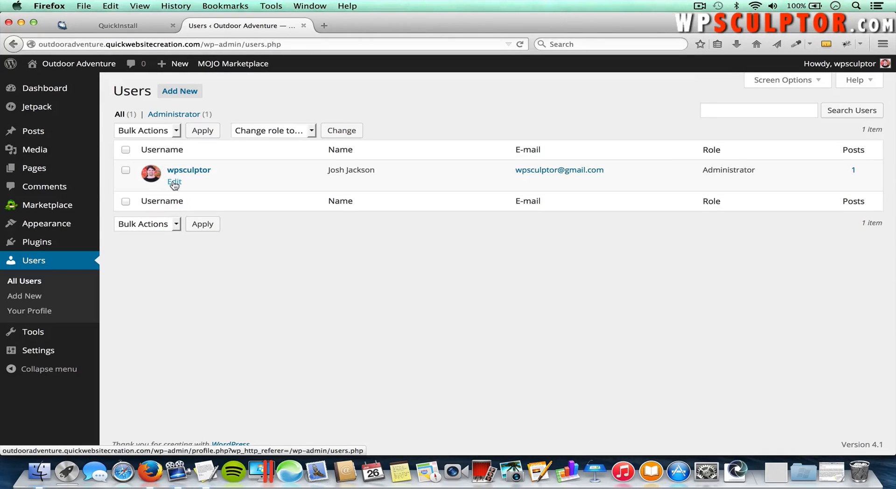
pyautogui.click(174, 182)
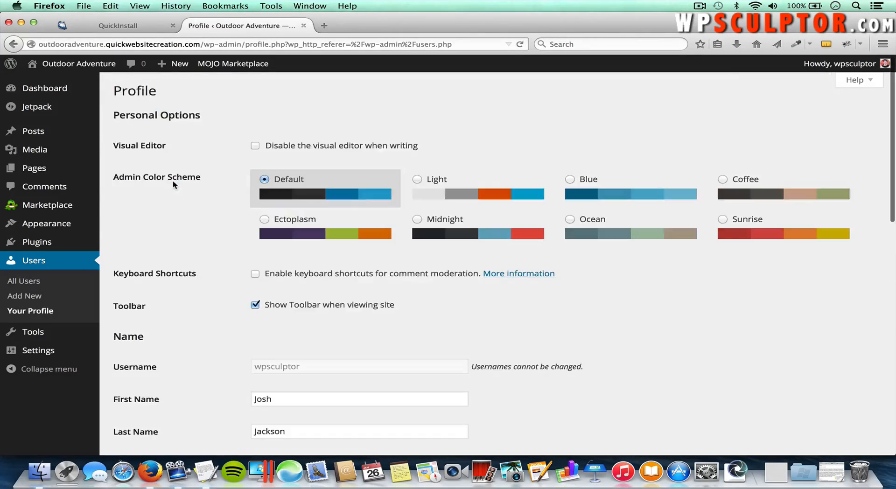
pyautogui.scroll(-10, 173, 185)
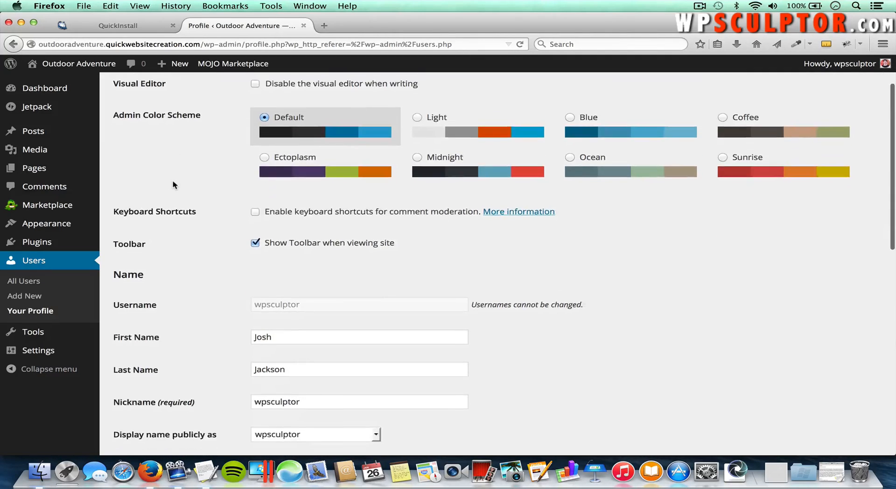
pyautogui.scroll(-9, 173, 184)
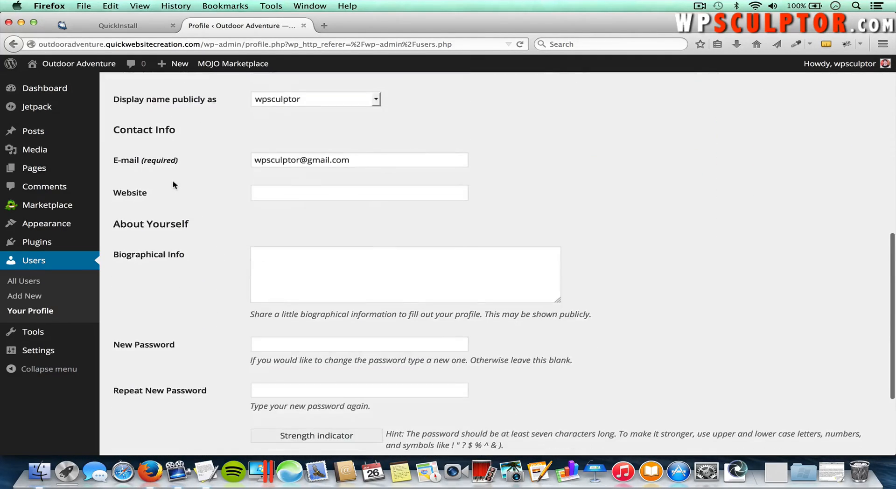
# Step: Enter and repeat a new password, then save with Update Profile
pyautogui.click(270, 280)
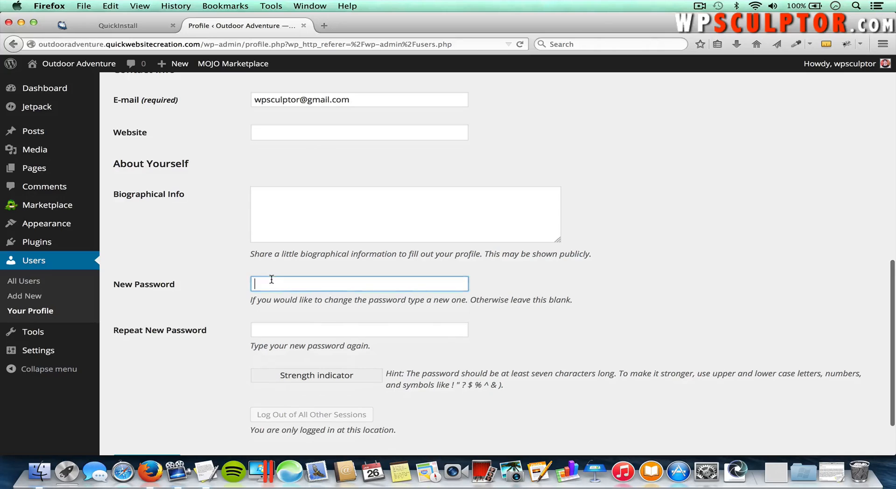
pyautogui.write('a')
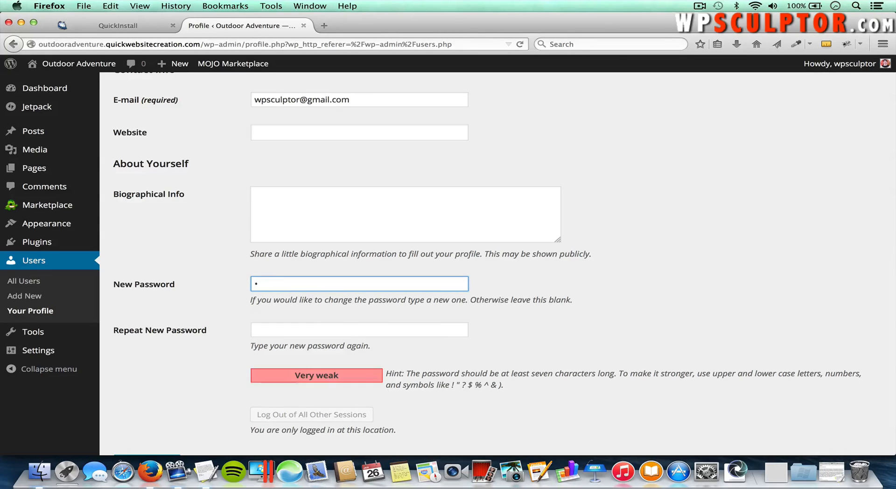
pyautogui.write('bcdefgh')
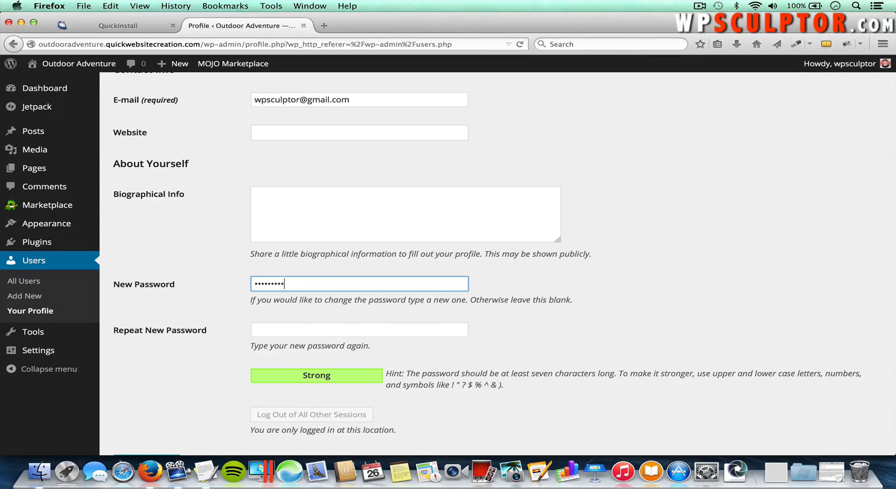
pyautogui.click(297, 332)
pyautogui.write('a')
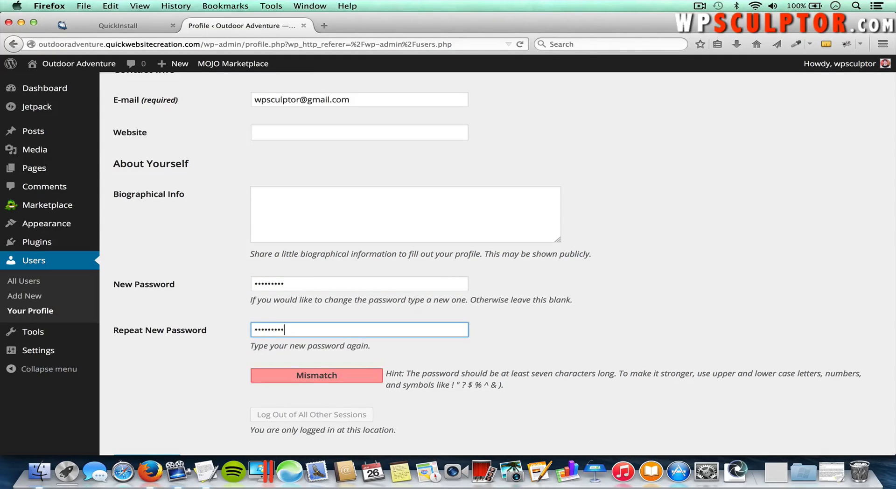
pyautogui.scroll(-3, 504, 278)
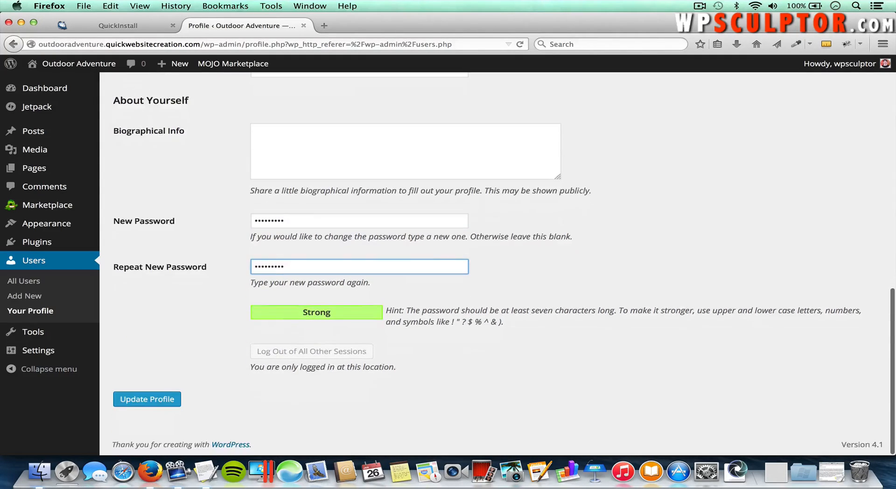
pyautogui.click(156, 402)
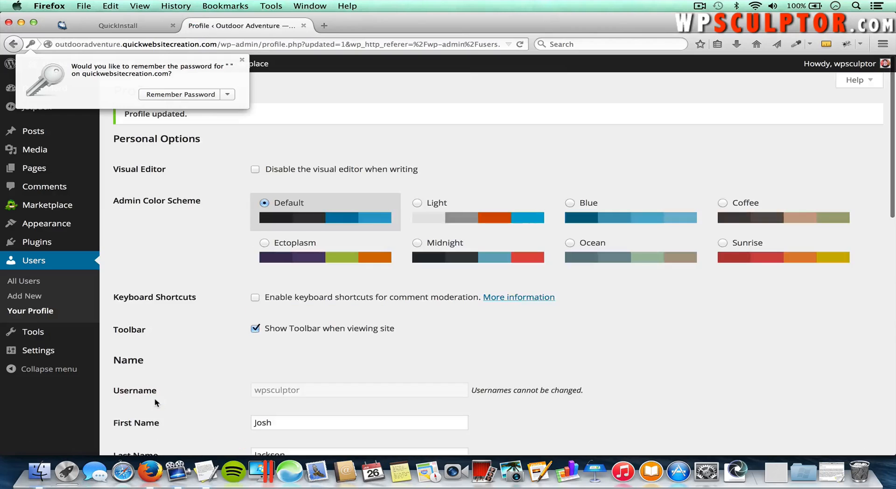
pyautogui.click(241, 60)
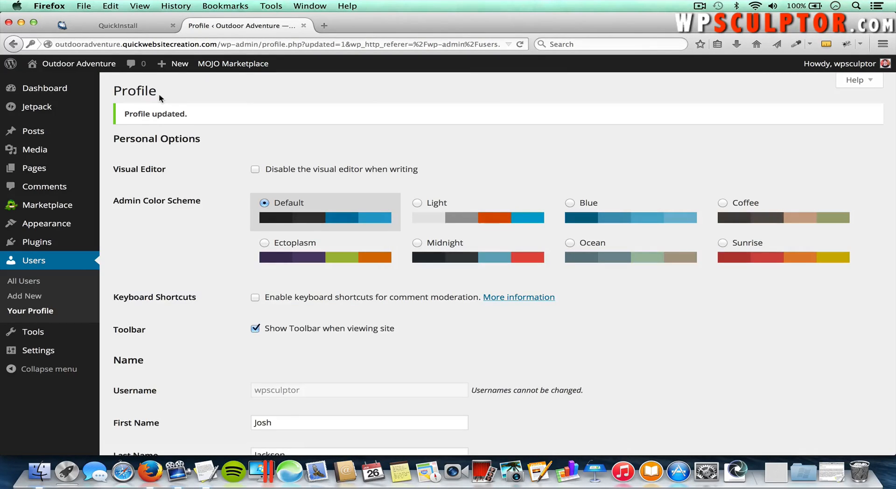
# Step: In General Settings, replace the tagline with 'Taking it to the next level one step at a time' and save
pyautogui.moveTo(64, 353)
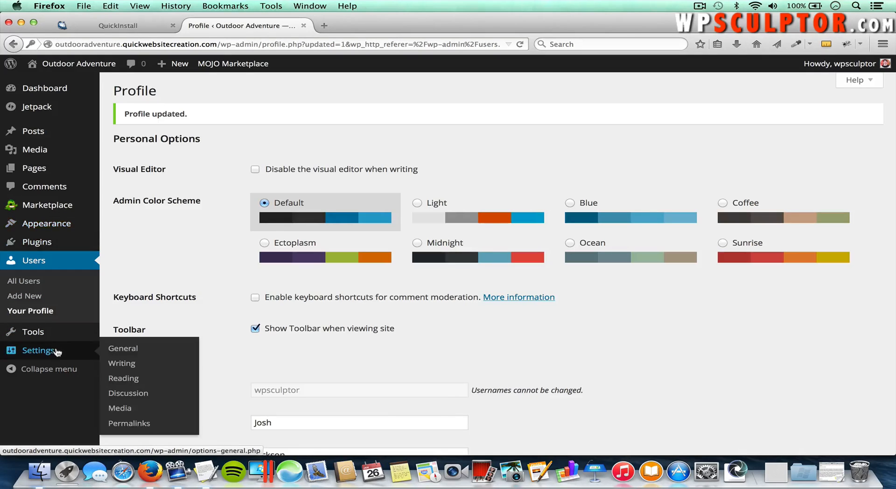
pyautogui.click(123, 350)
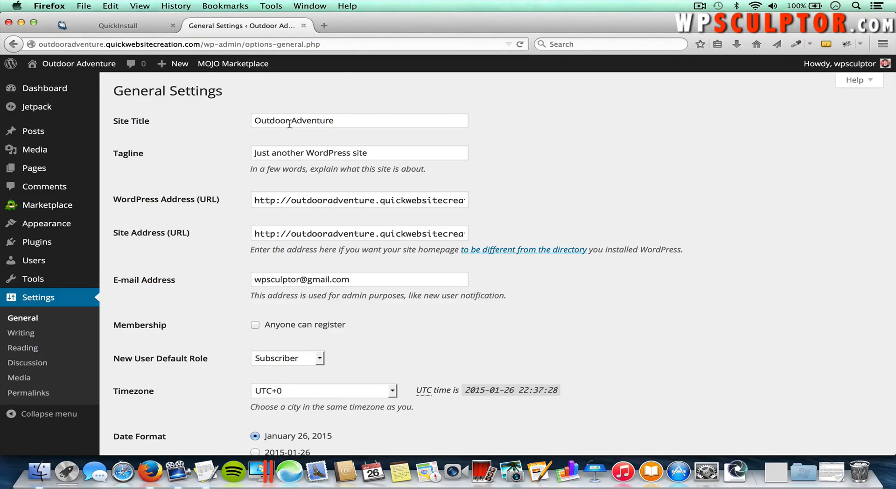
pyautogui.moveTo(390, 152); pyautogui.dragTo(252, 146)
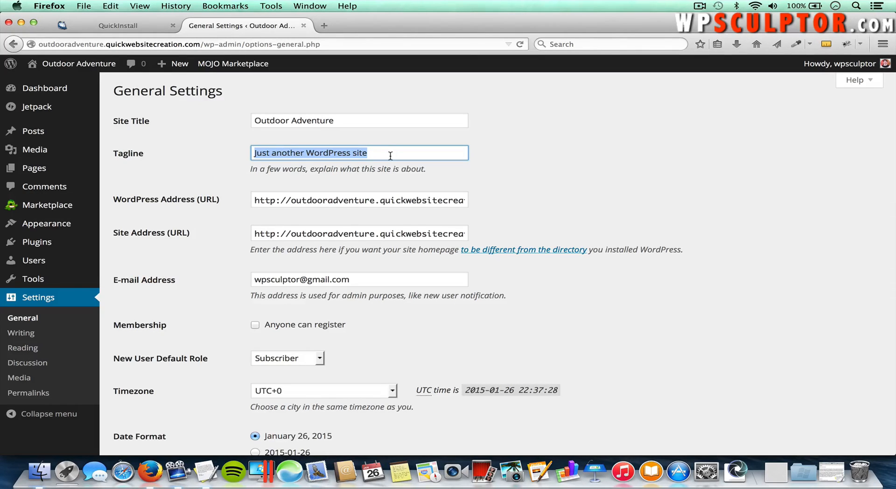
pyautogui.press('BackSpace')
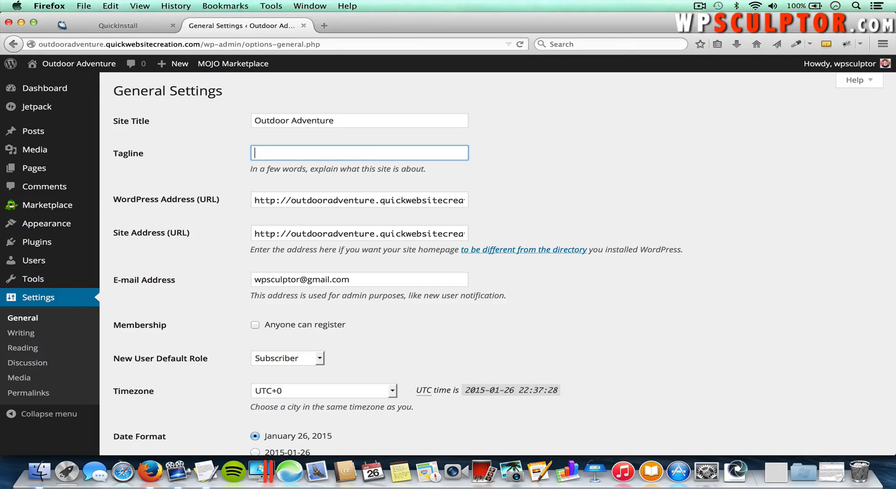
pyautogui.write('Taking it to the next level one step at a time')
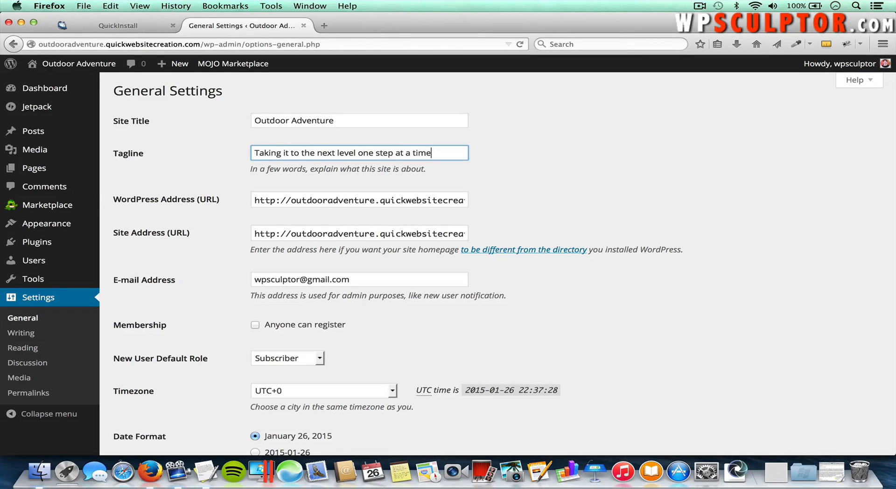
pyautogui.scroll(-6, 381, 158)
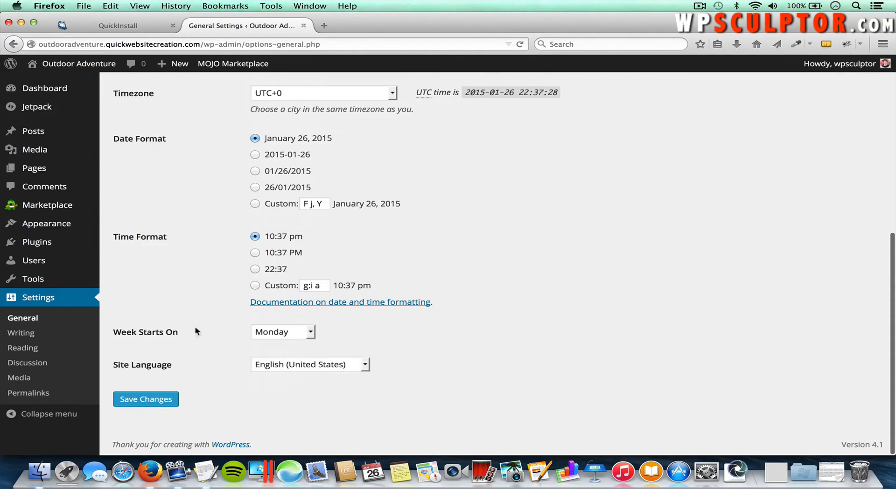
pyautogui.click(149, 399)
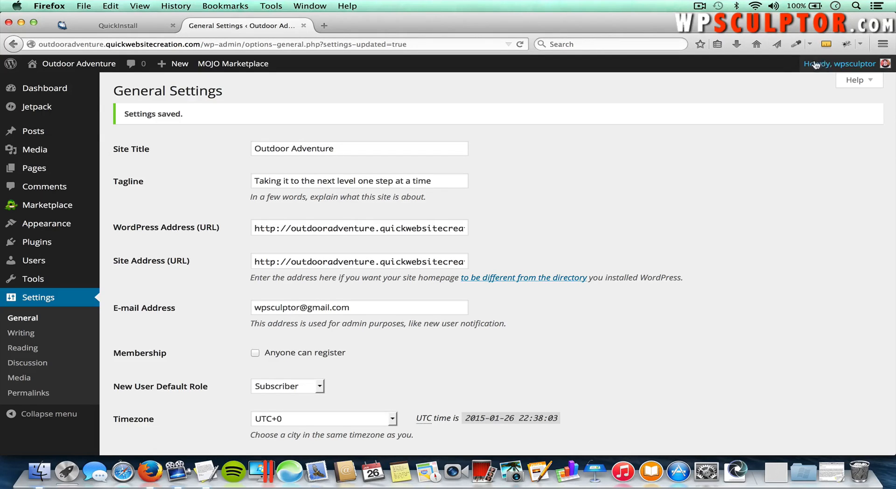
pyautogui.moveTo(826, 66)
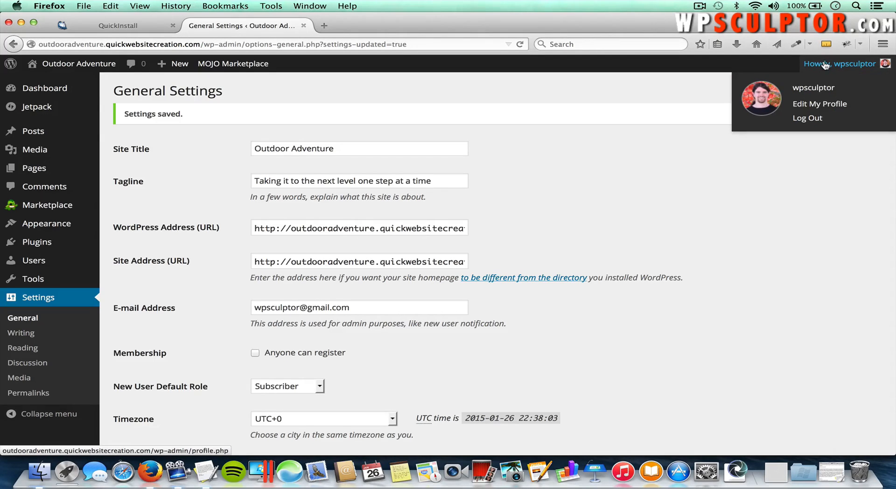
# Step: Log out and strip the login path from the address to load the public home page
pyautogui.click(805, 121)
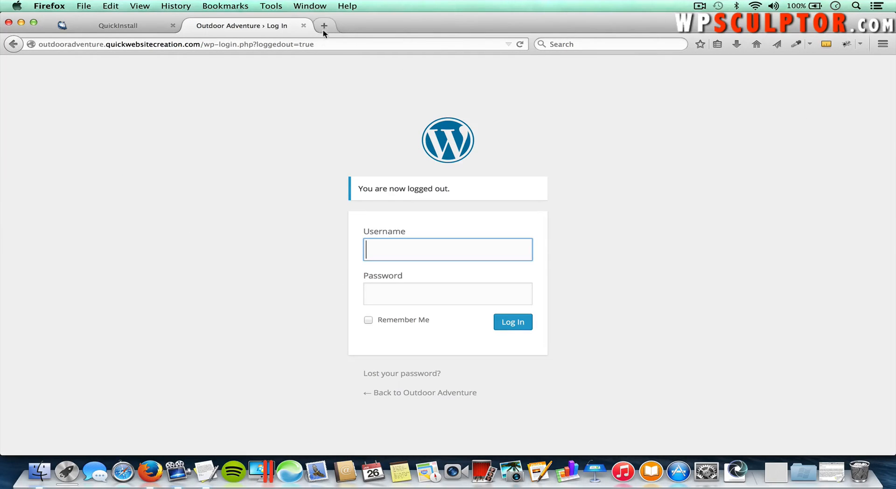
pyautogui.click(319, 43)
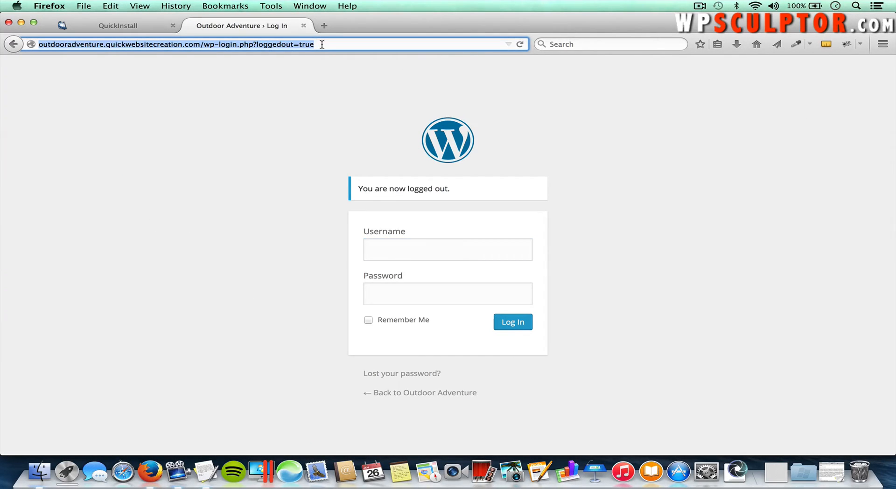
pyautogui.moveTo(319, 43); pyautogui.dragTo(211, 43)
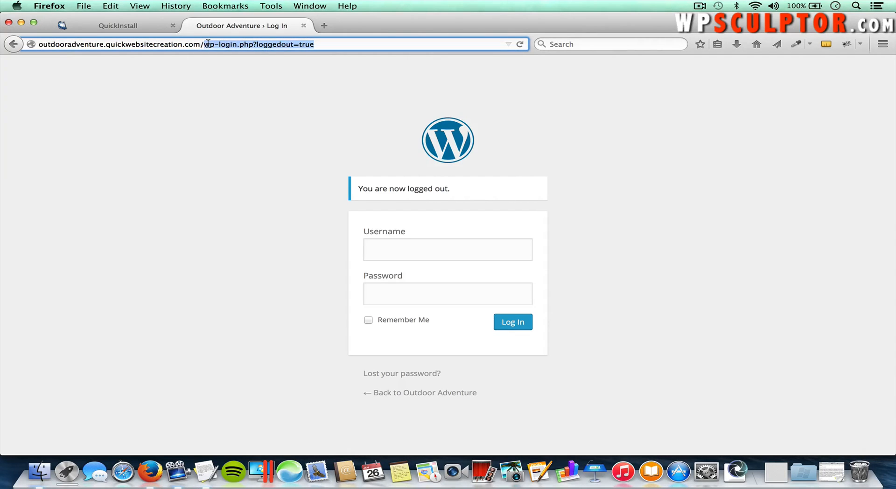
pyautogui.press('BackSpace')
pyautogui.press('Return')
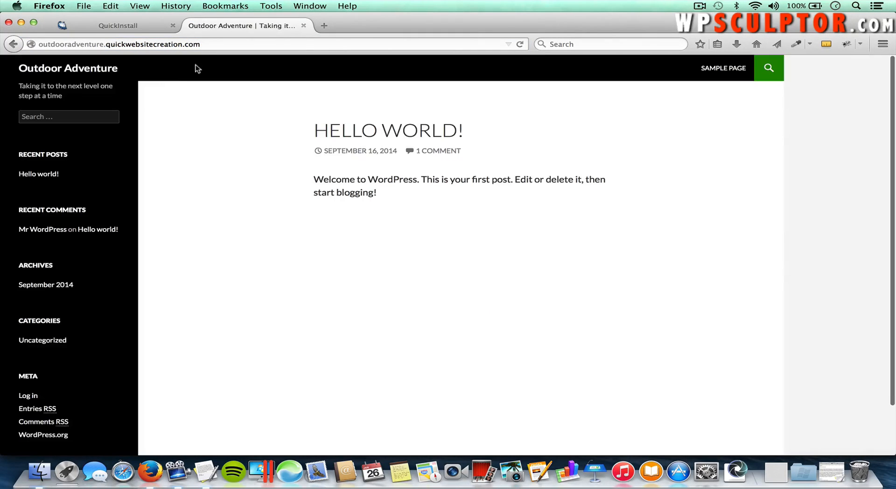
# Step: Begin appending /wp-admin to the site address
pyautogui.click(230, 44)
pyautogui.press('Right')
pyautogui.write('/')
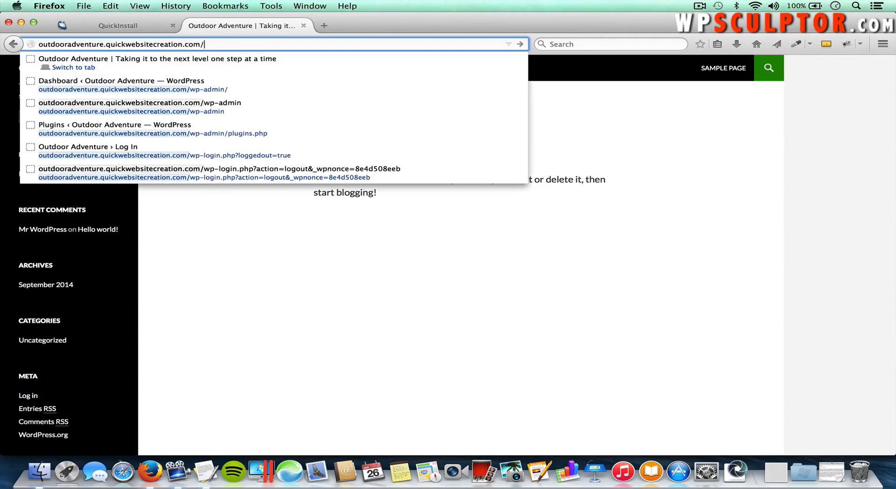
pyautogui.write('wp-admin')
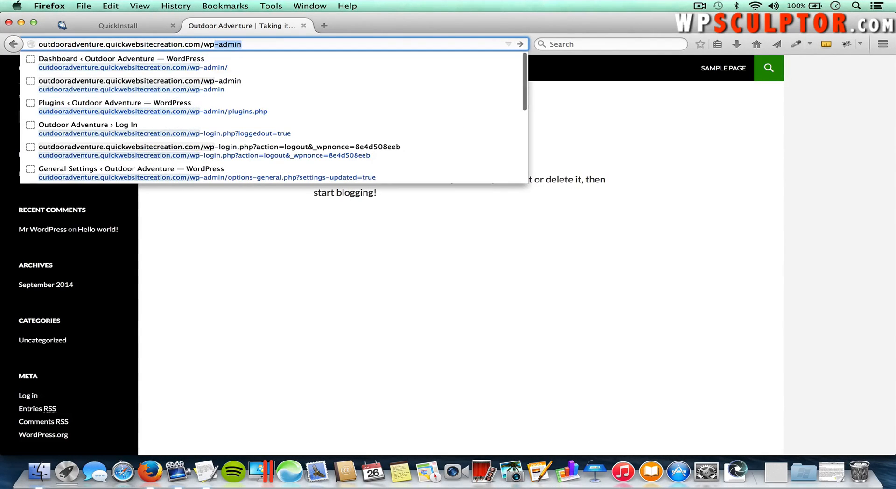
# Step: Log in at /wp-admin with the site's username and password, and dismiss the save-password prompt
pyautogui.press('Return')
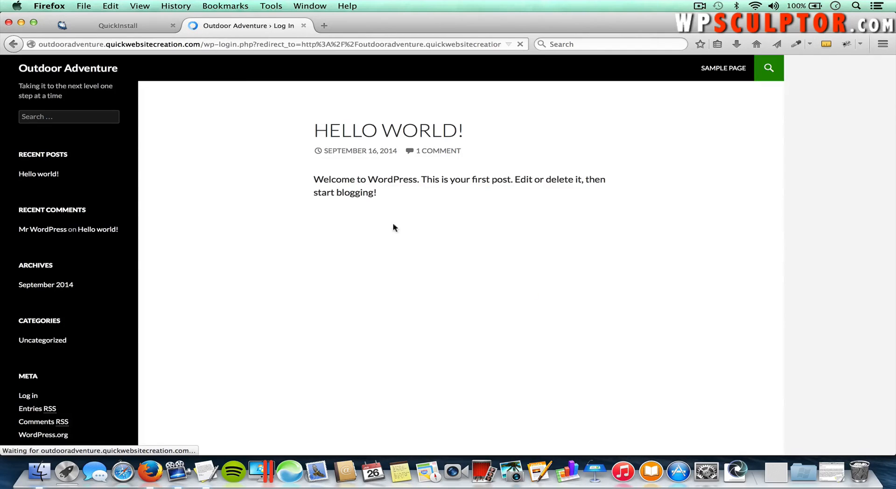
pyautogui.write('wpsculptor')
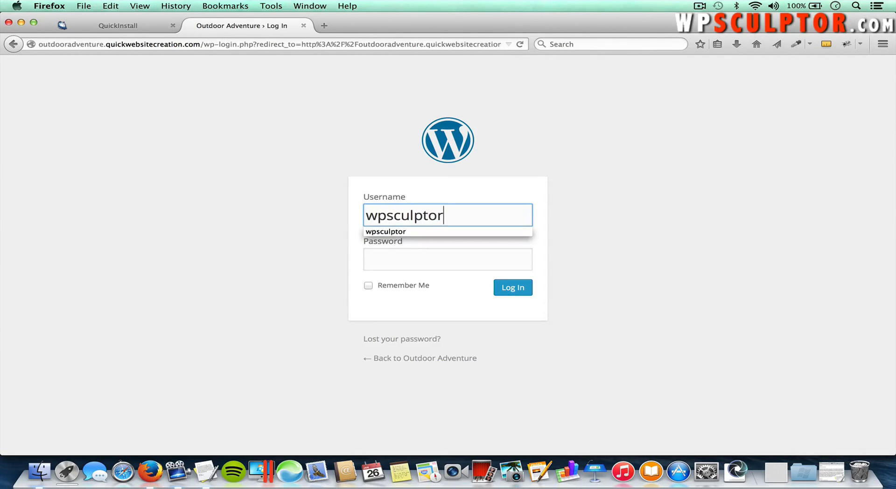
pyautogui.press('Tab')
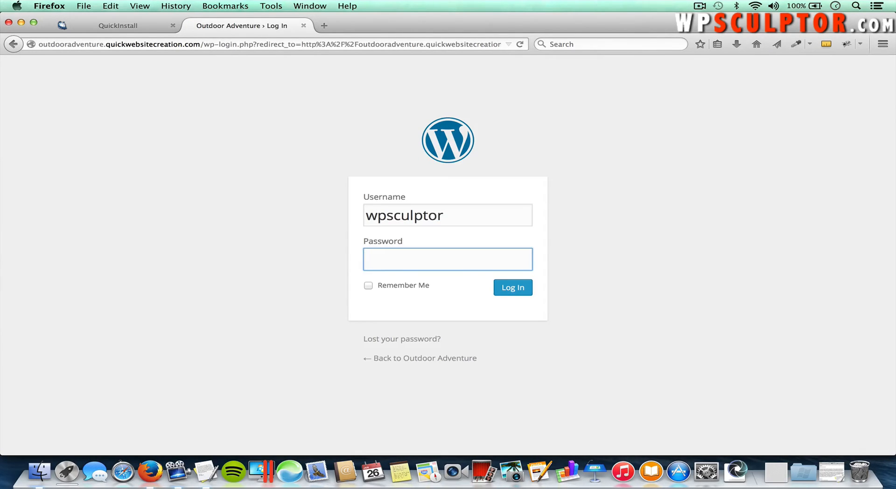
pyautogui.write('•••••••••')
pyautogui.press('Return')
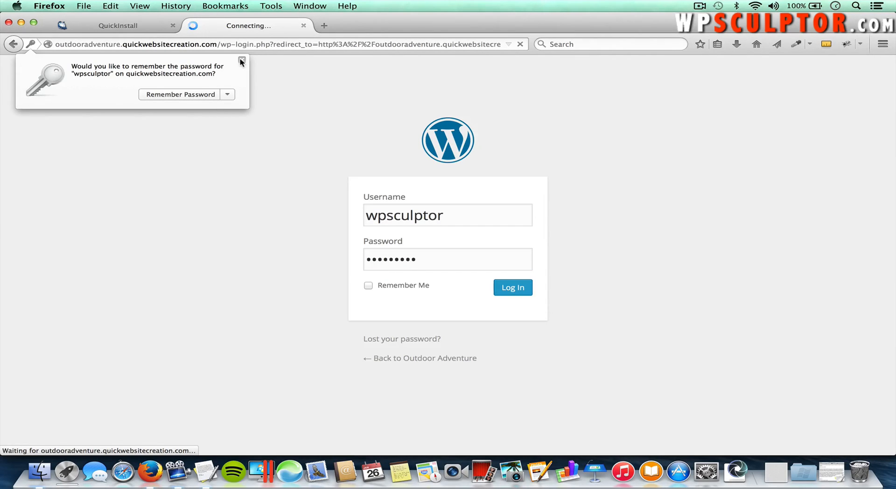
pyautogui.click(242, 60)
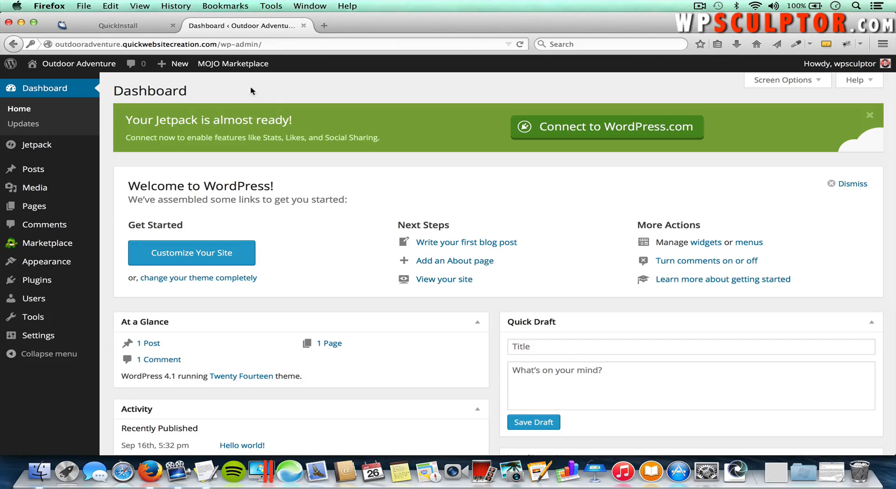
# Step: Open the public Outdoor Adventure site in a new tab, view it, then return to the Dashboard
pyautogui.moveTo(98, 68)
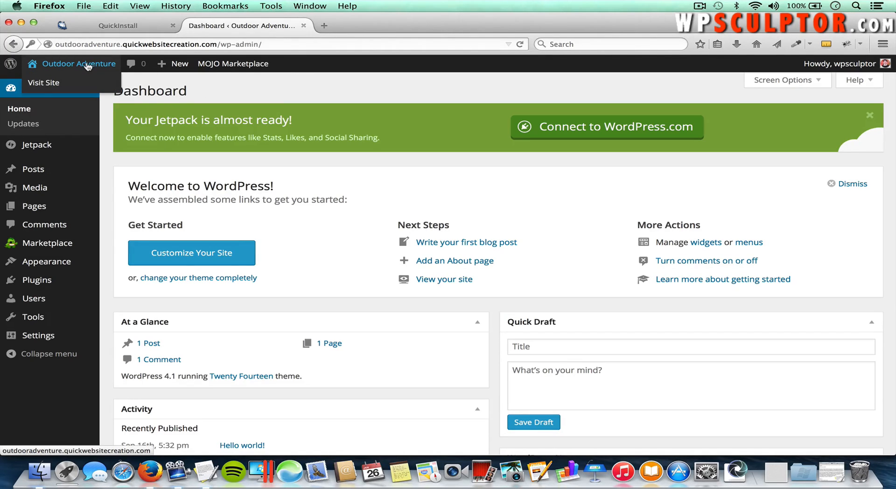
pyautogui.rightClick(88, 67)
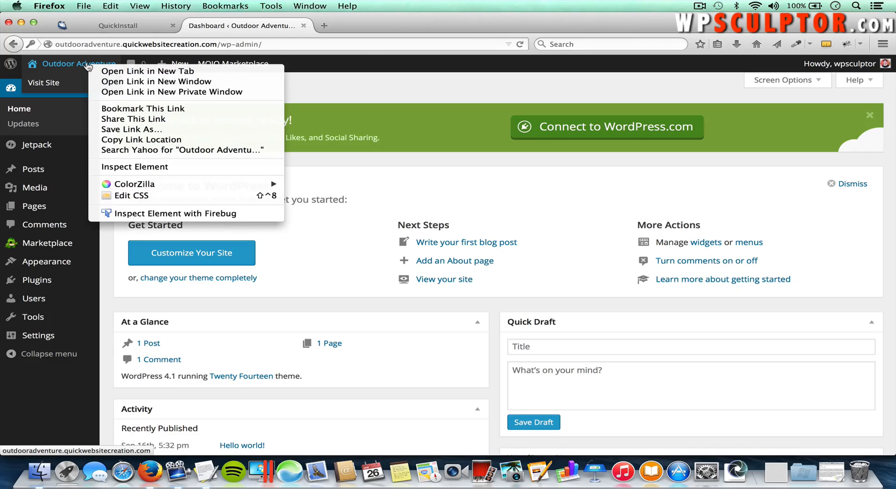
pyautogui.click(123, 75)
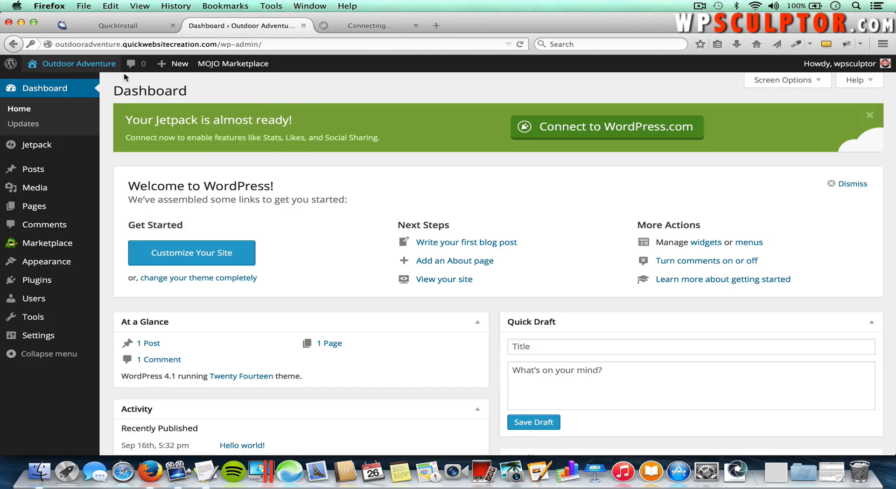
pyautogui.click(344, 26)
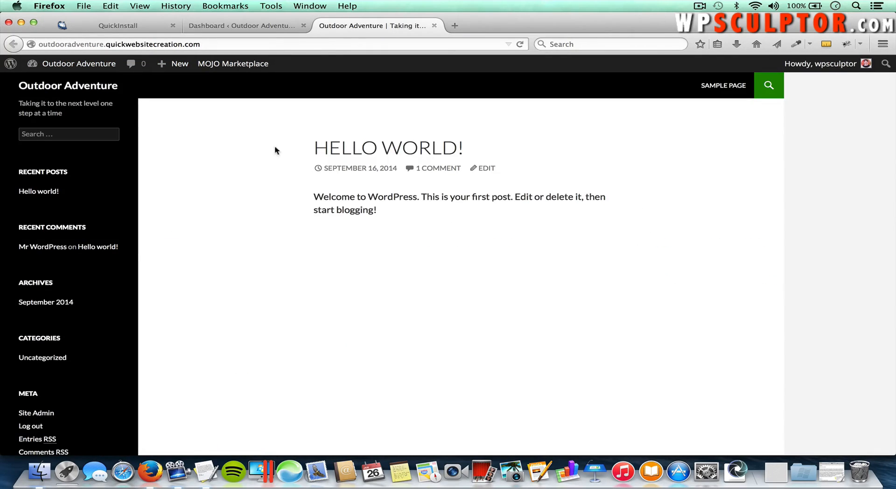
pyautogui.click(269, 29)
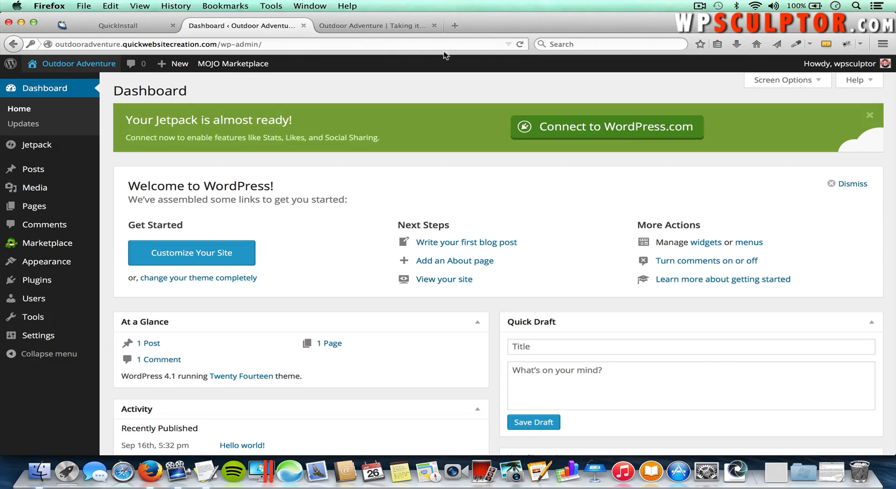
# Step: In a new tab on kadencethemes.com, start the free Virtue theme download from the catalogue, then cancel it
pyautogui.click(454, 26)
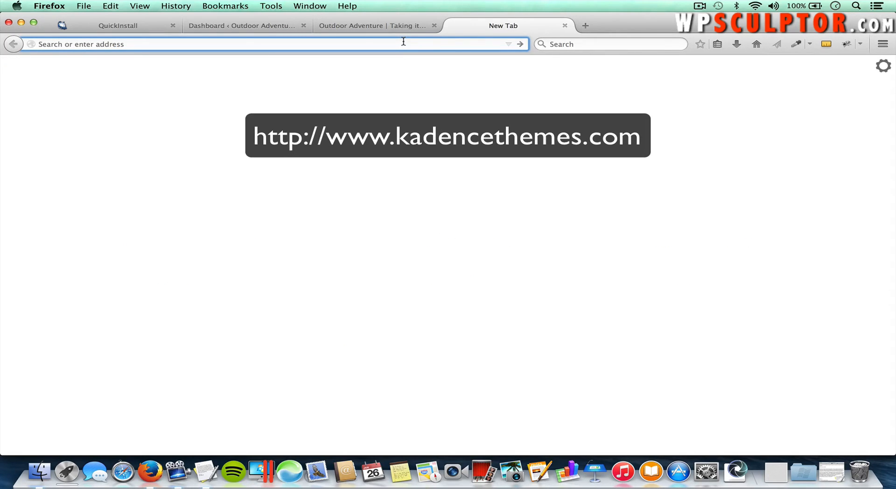
pyautogui.write('kadencethemes.com/')
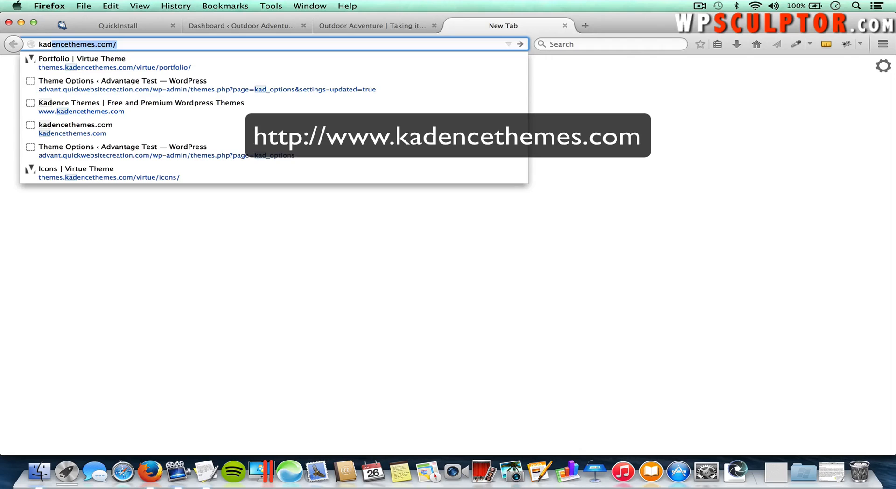
pyautogui.press('Return')
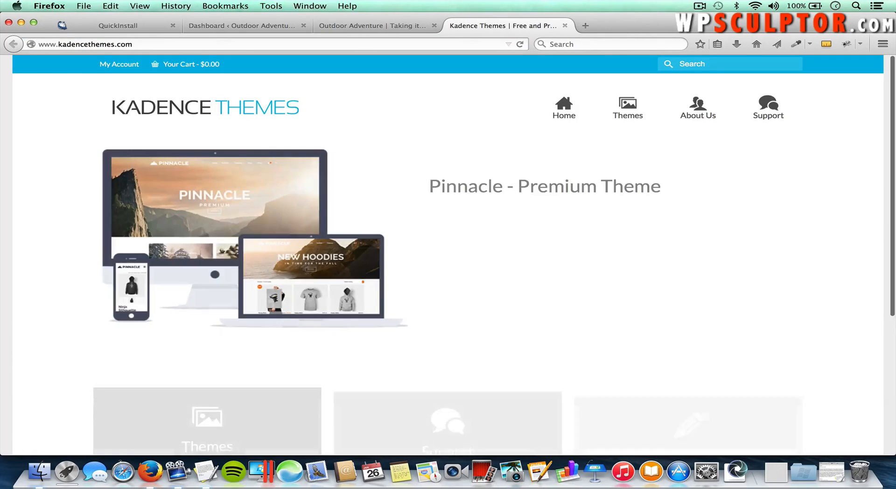
pyautogui.click(624, 113)
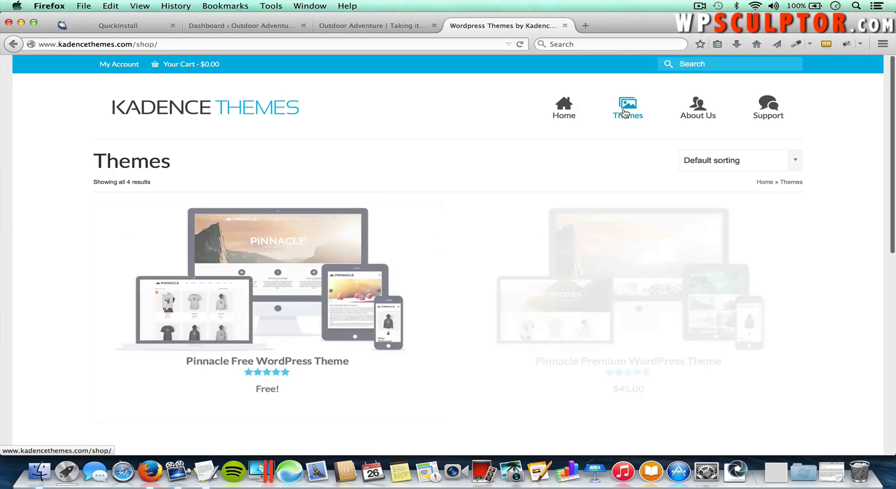
pyautogui.scroll(-6, 496, 214)
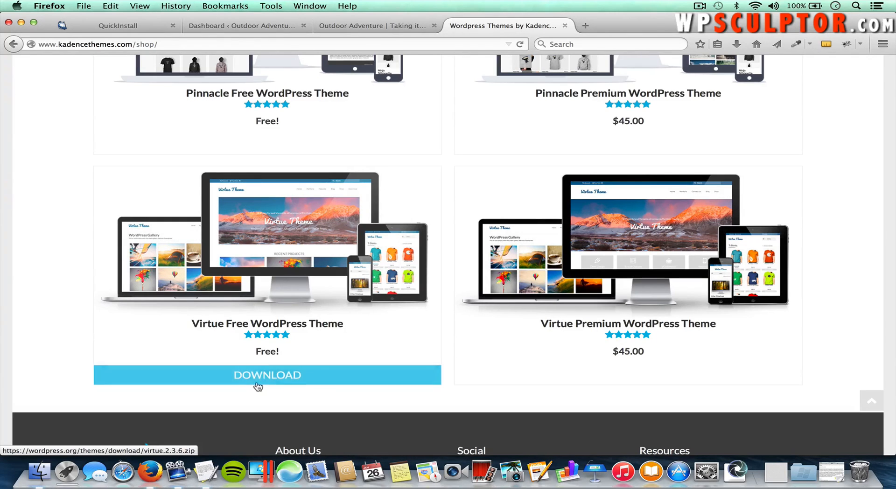
pyautogui.click(259, 378)
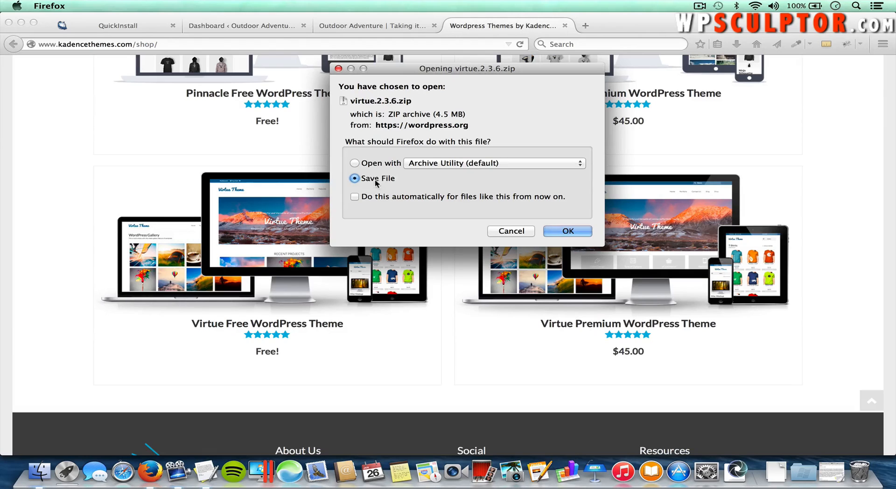
pyautogui.click(503, 233)
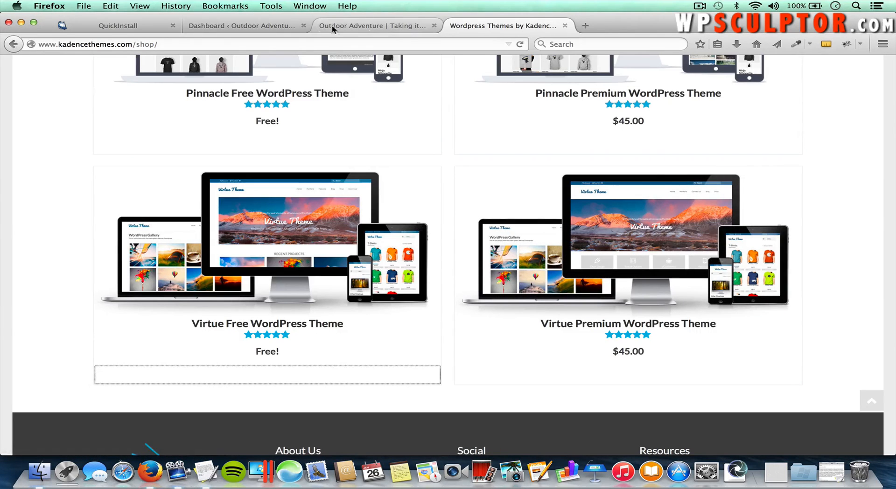
# Step: On the Appearance > Themes upload page, attach virtue.2.3.3.zip from the Downloads folder
pyautogui.click(274, 26)
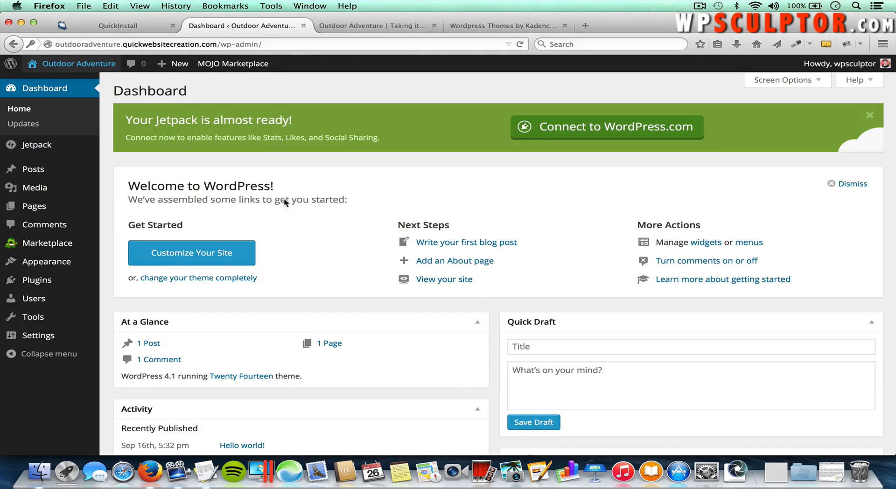
pyautogui.moveTo(95, 250)
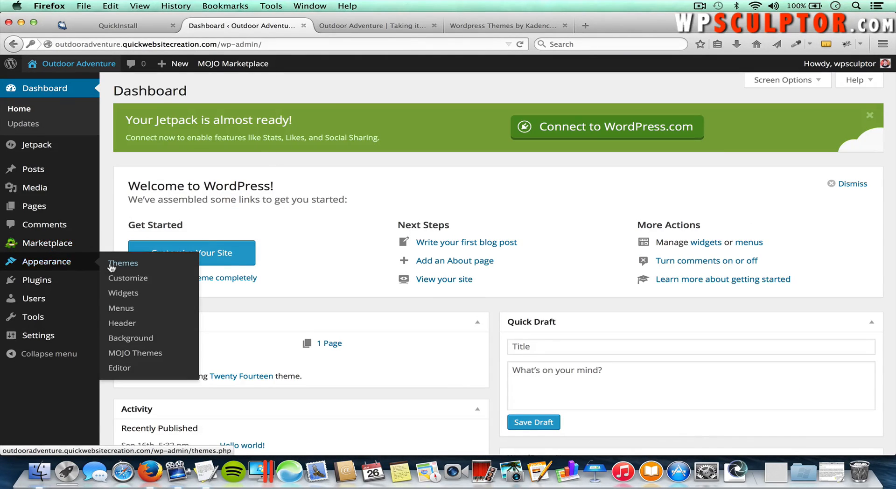
pyautogui.click(116, 266)
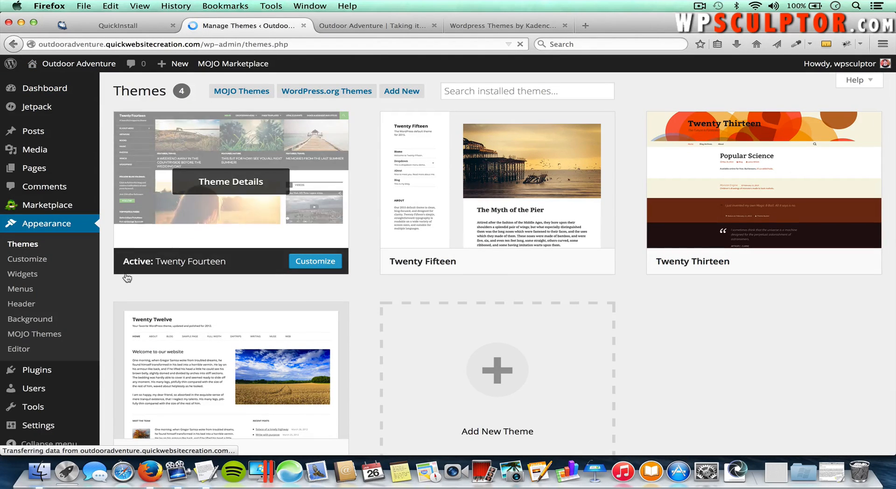
pyautogui.click(404, 92)
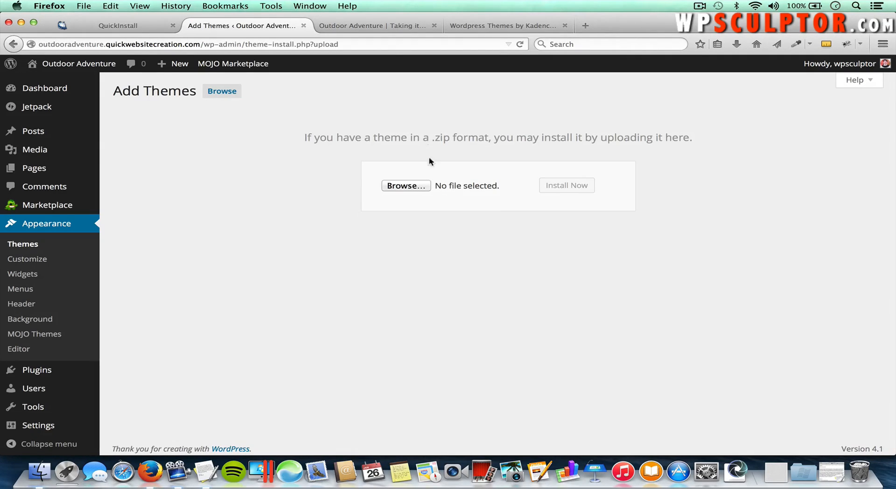
pyautogui.click(405, 186)
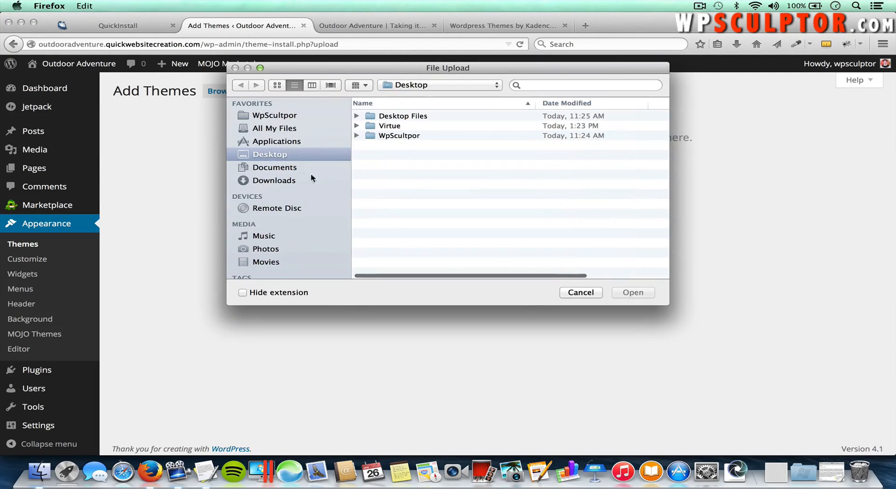
pyautogui.click(276, 180)
pyautogui.scroll(-5, 439, 226)
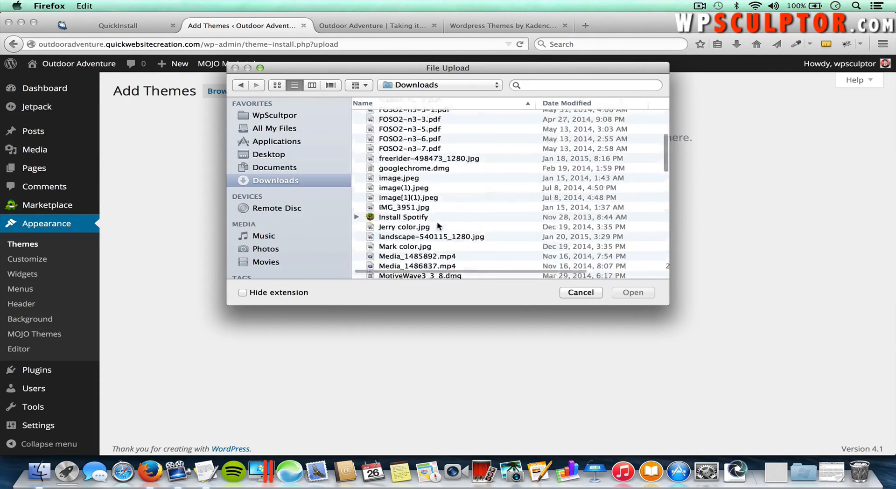
pyautogui.scroll(-10, 439, 226)
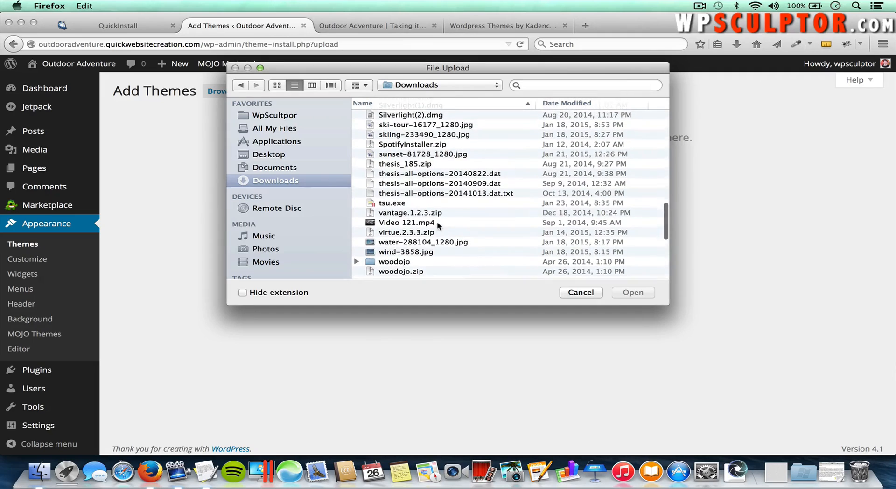
pyautogui.click(410, 236)
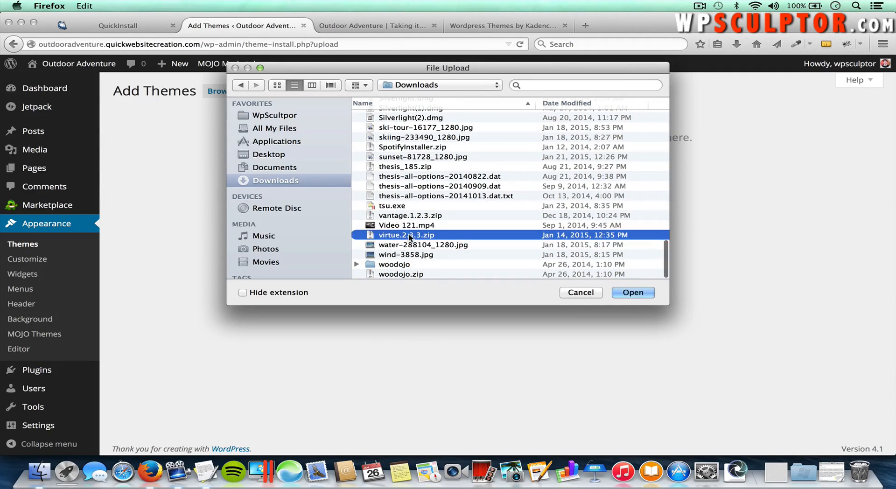
pyautogui.click(634, 293)
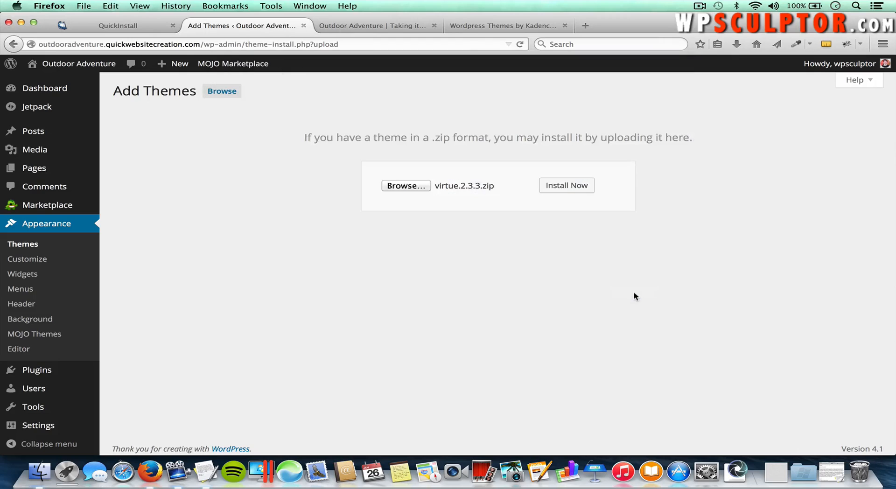
# Step: Install and activate the uploaded Virtue theme, then reload the front page to see it applied
pyautogui.click(565, 186)
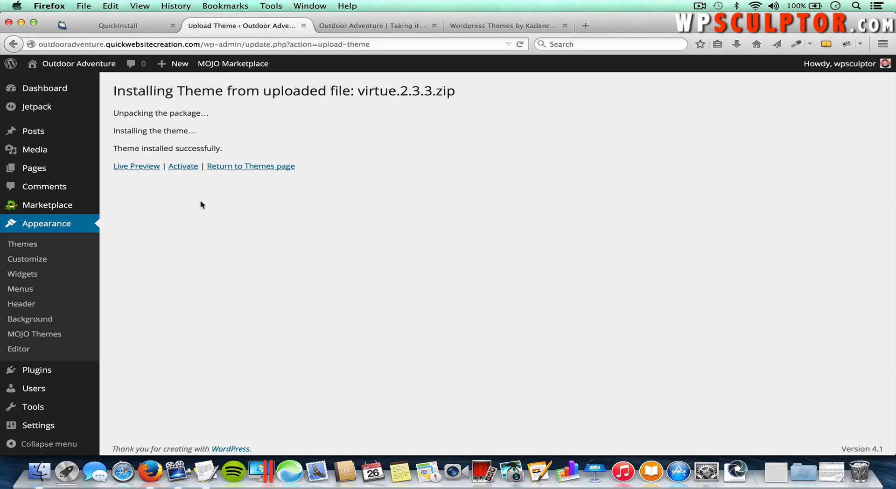
pyautogui.click(183, 167)
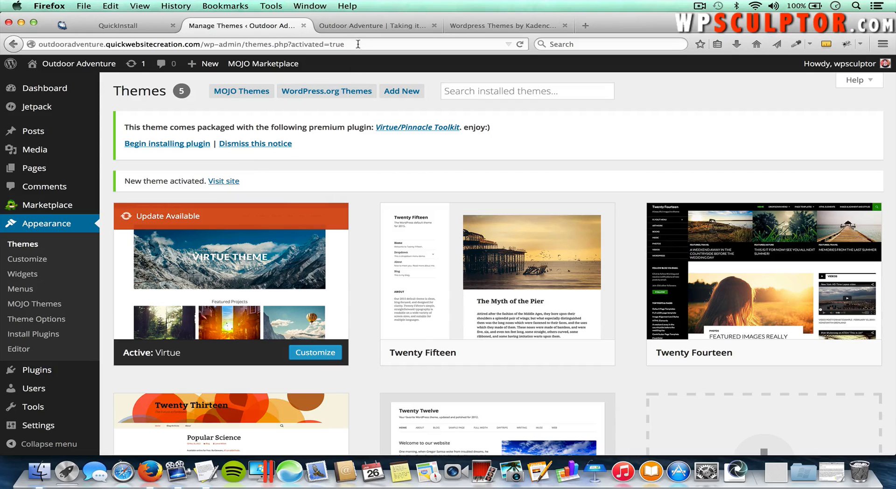
pyautogui.click(356, 24)
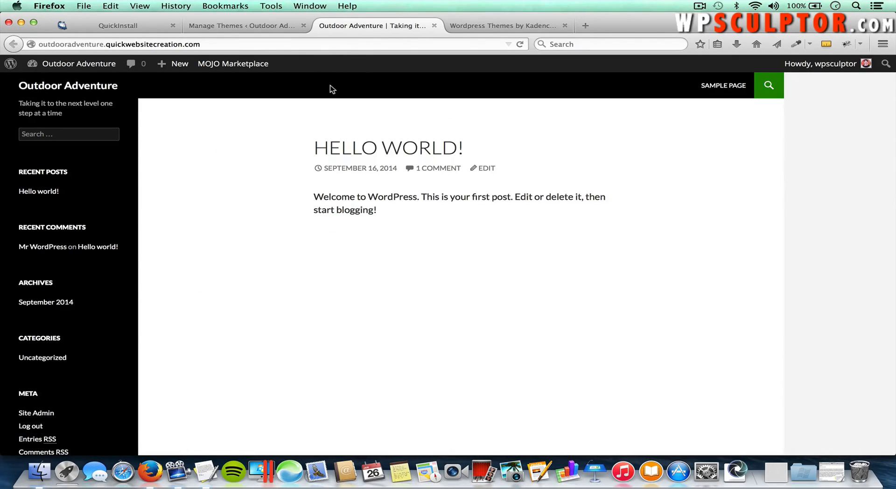
pyautogui.press('super+r')
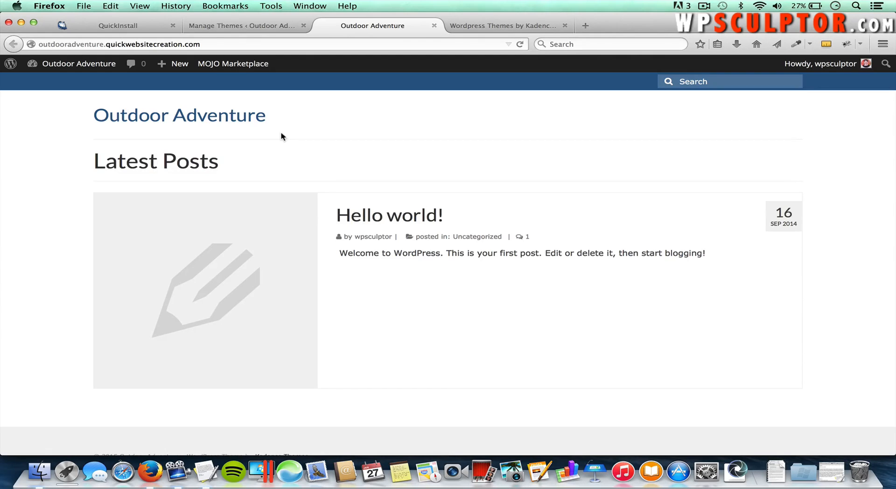
pyautogui.click(248, 27)
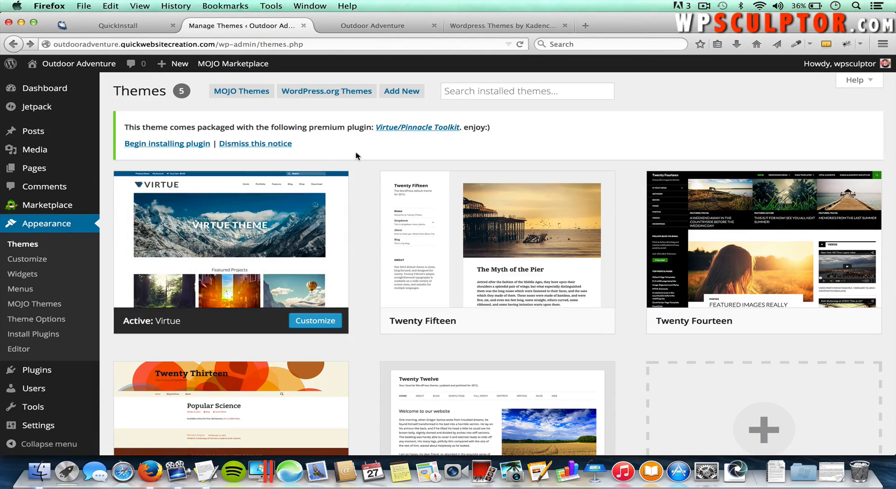
# Step: Open WordPress.org themes, then view Kadence's Virtue Premium product page and its live demo
pyautogui.click(342, 95)
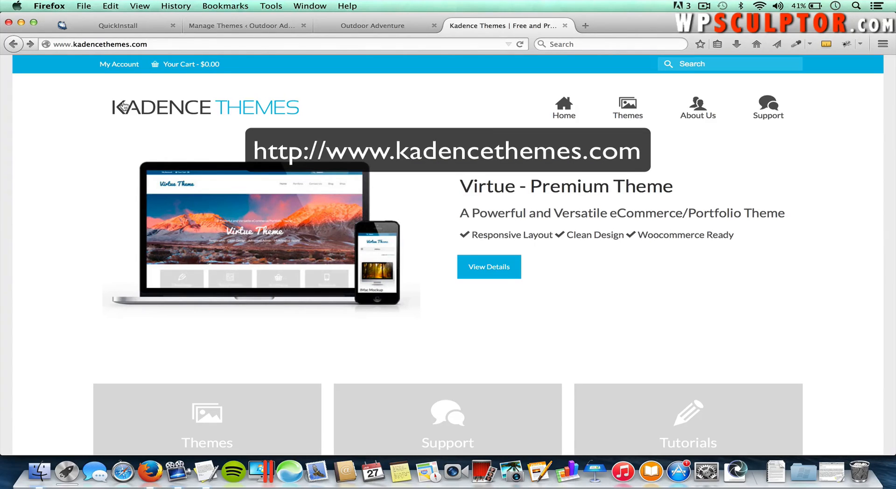
pyautogui.click(626, 111)
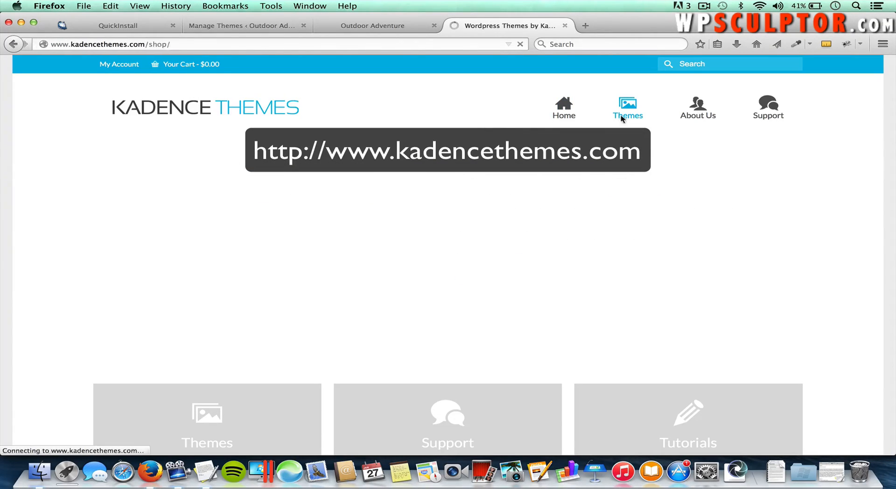
pyautogui.scroll(-5, 489, 197)
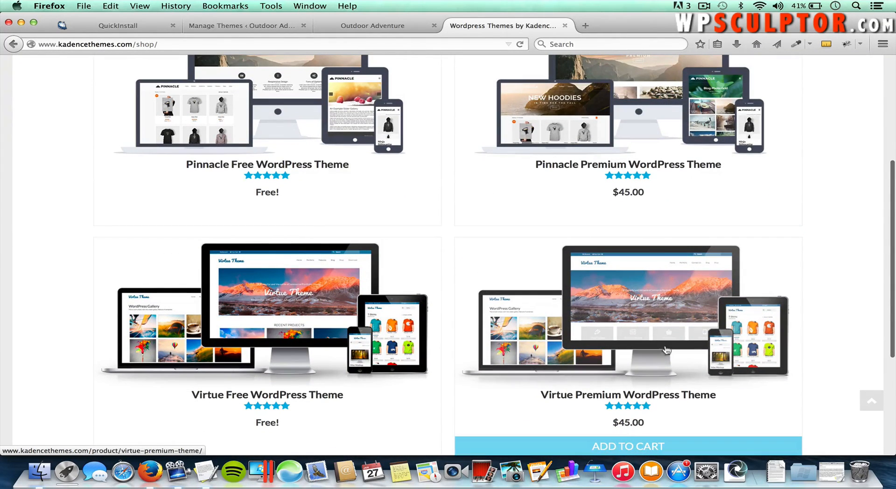
pyautogui.click(671, 325)
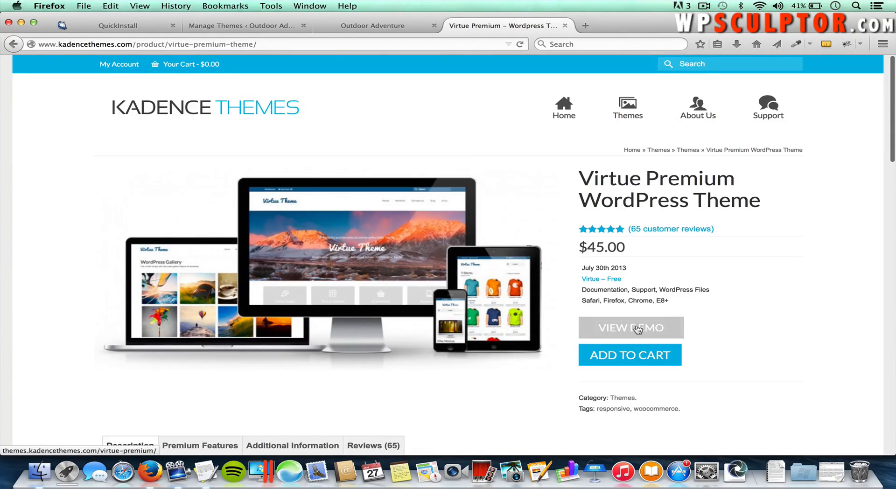
pyautogui.click(630, 328)
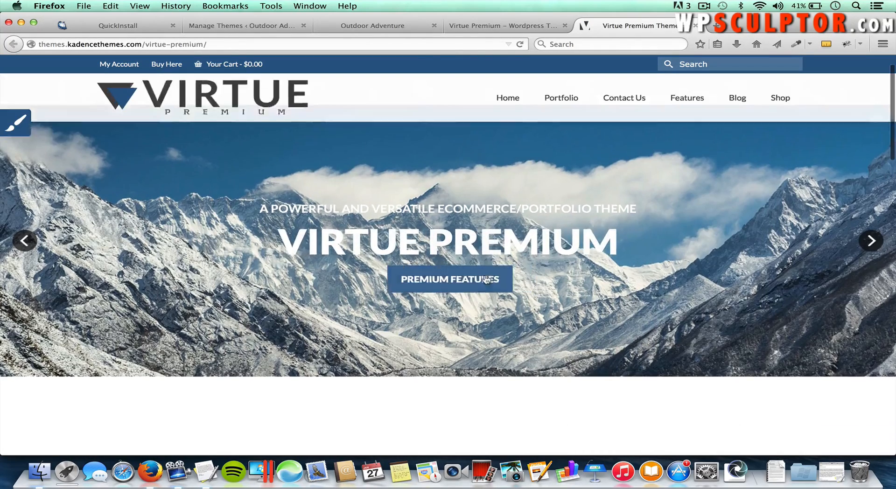
pyautogui.scroll(-5, 486, 279)
pyautogui.scroll(-10, 485, 279)
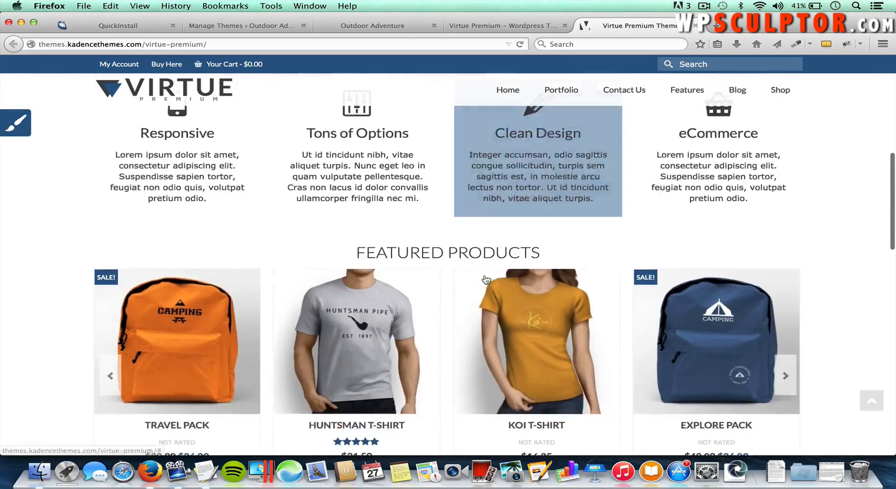
pyautogui.scroll(8, 486, 279)
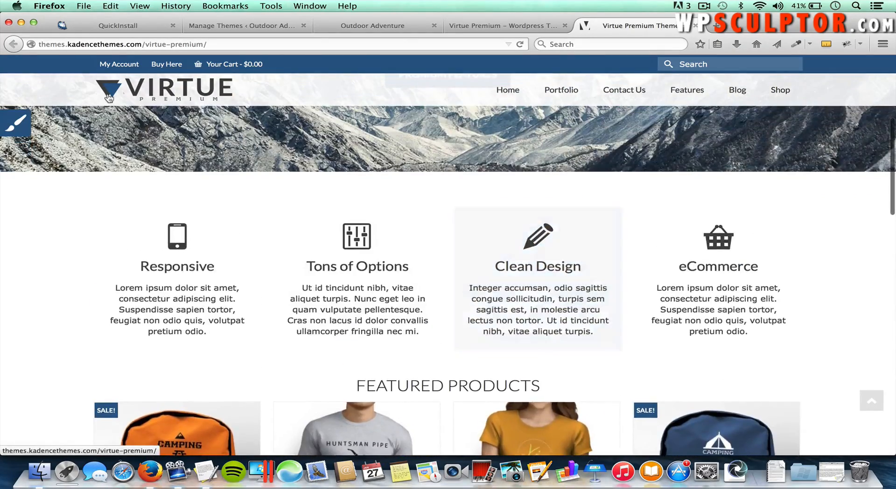
# Step: Back on the $45.00 Virtue Premium page, review the Premium Features tab
pyautogui.click(509, 24)
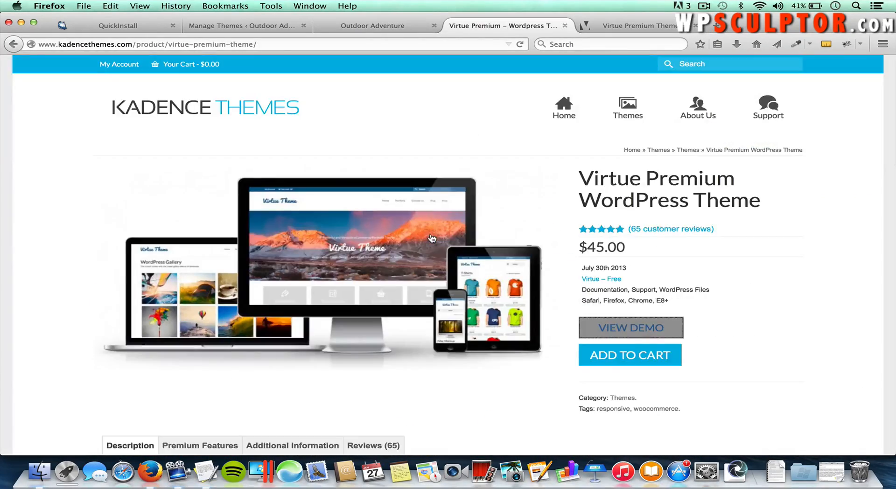
pyautogui.scroll(-3, 195, 320)
pyautogui.click(210, 331)
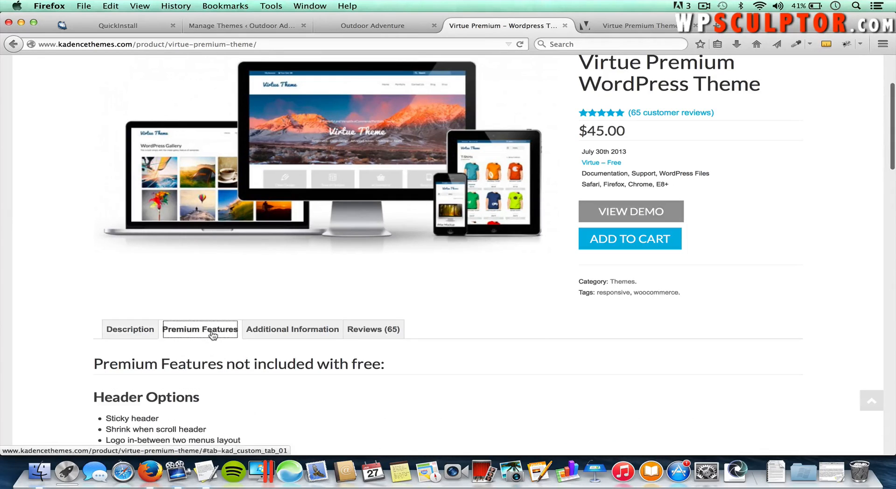
pyautogui.scroll(-3, 272, 397)
pyautogui.scroll(-6, 272, 397)
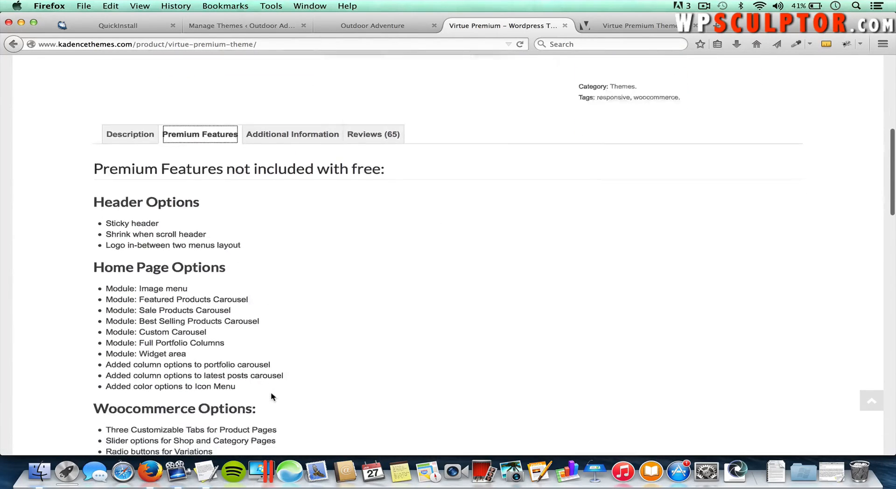
pyautogui.scroll(-10, 272, 396)
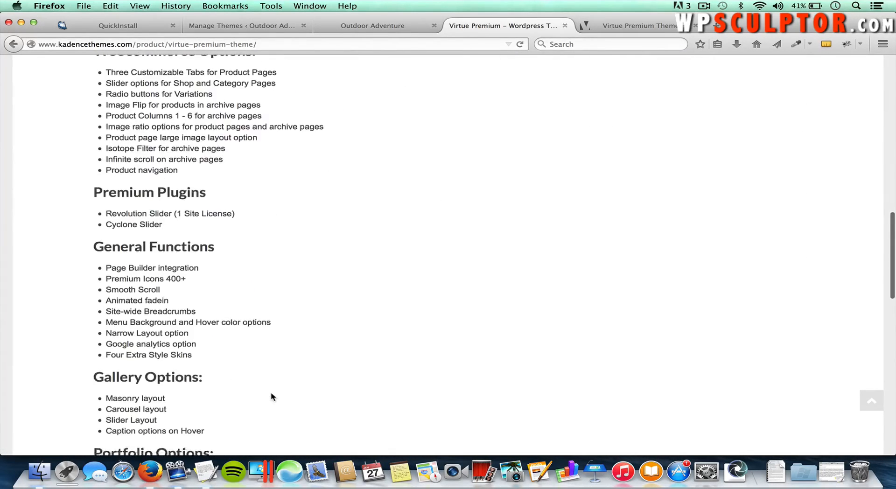
pyautogui.scroll(15, 272, 397)
pyautogui.scroll(2, 327, 378)
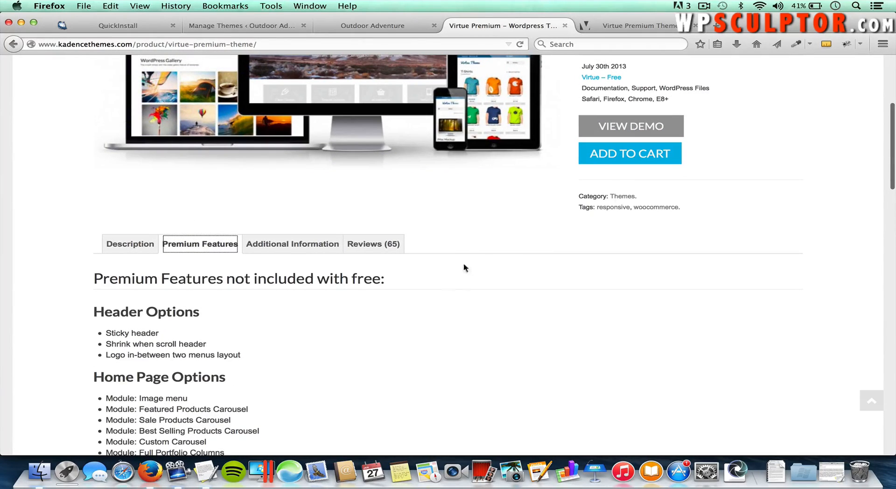
pyautogui.scroll(3, 485, 280)
pyautogui.scroll(3, 526, 308)
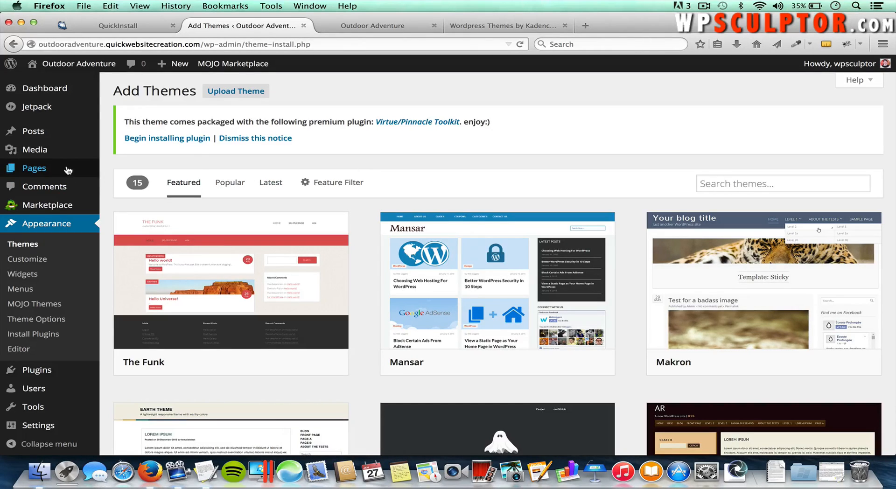
# Step: Move the Sample Page to the Trash from All Pages and start a new page
pyautogui.moveTo(58, 175)
pyautogui.click(127, 172)
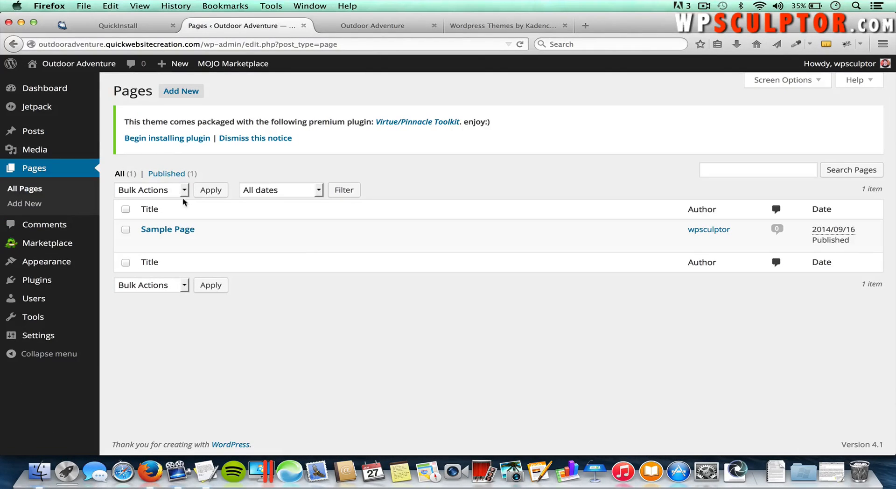
pyautogui.moveTo(198, 231)
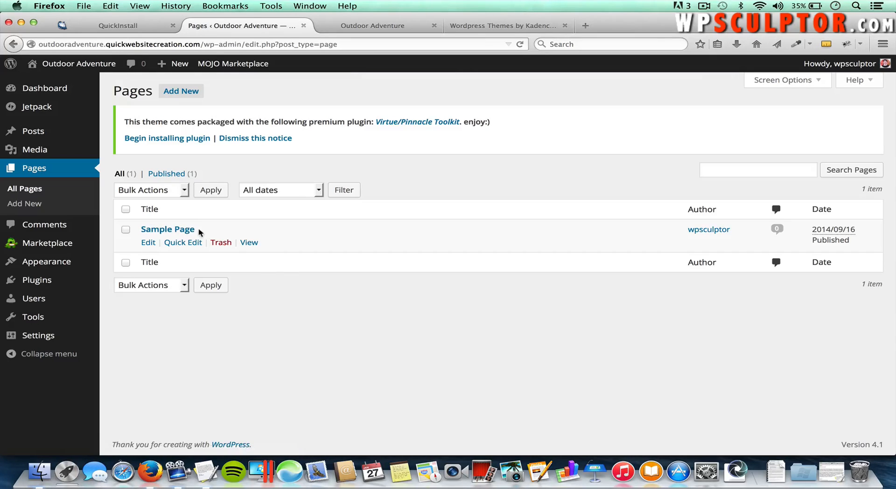
pyautogui.click(221, 243)
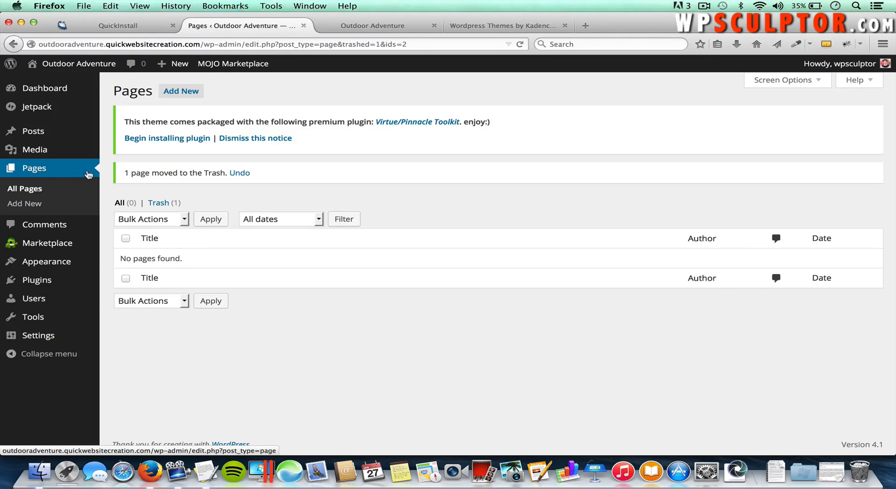
pyautogui.click(185, 93)
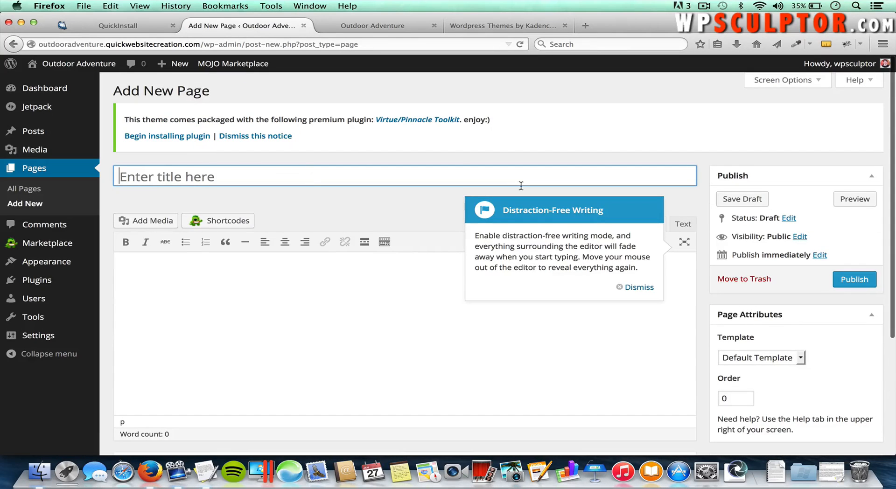
# Step: Dismiss the distraction-free tip and publish an empty page titled Home
pyautogui.click(638, 287)
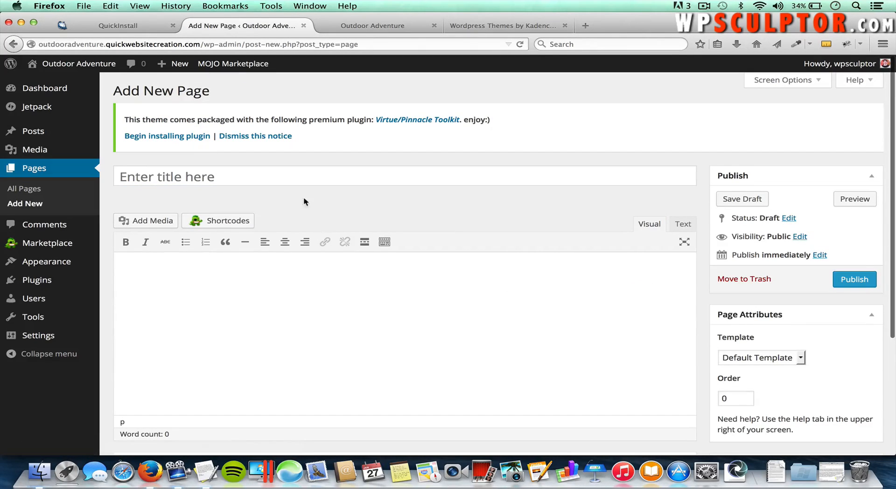
pyautogui.click(297, 174)
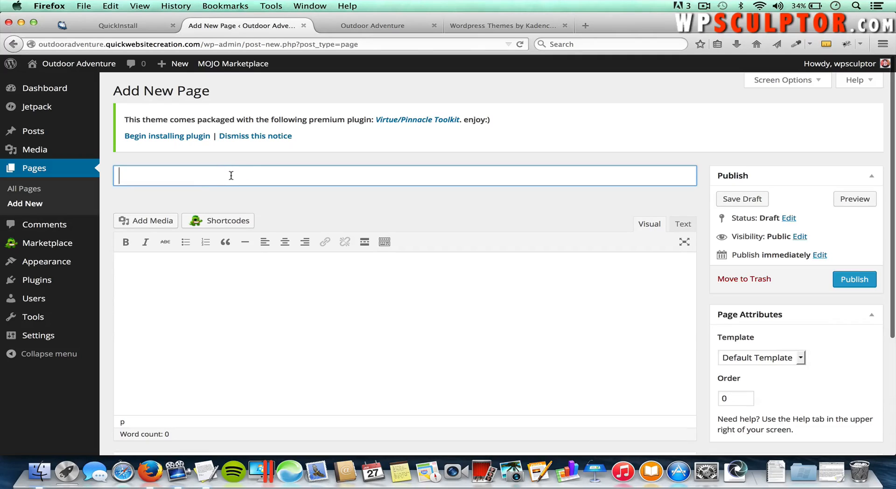
pyautogui.write('Home')
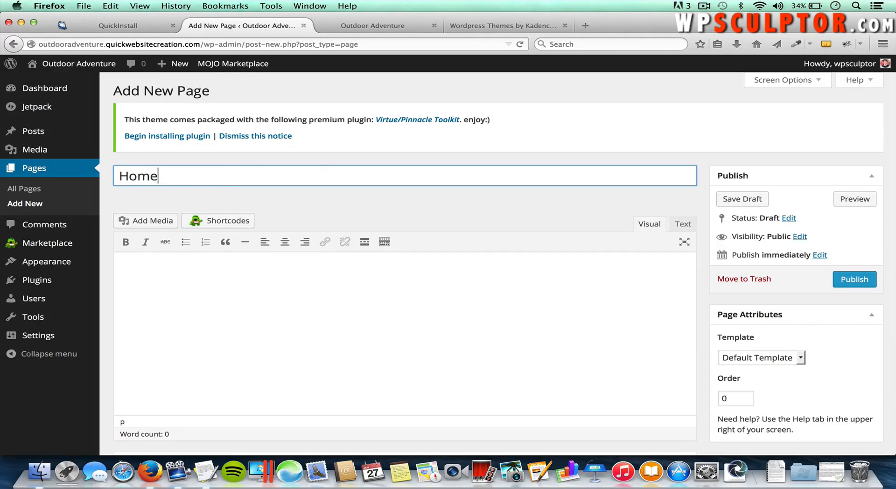
pyautogui.click(859, 280)
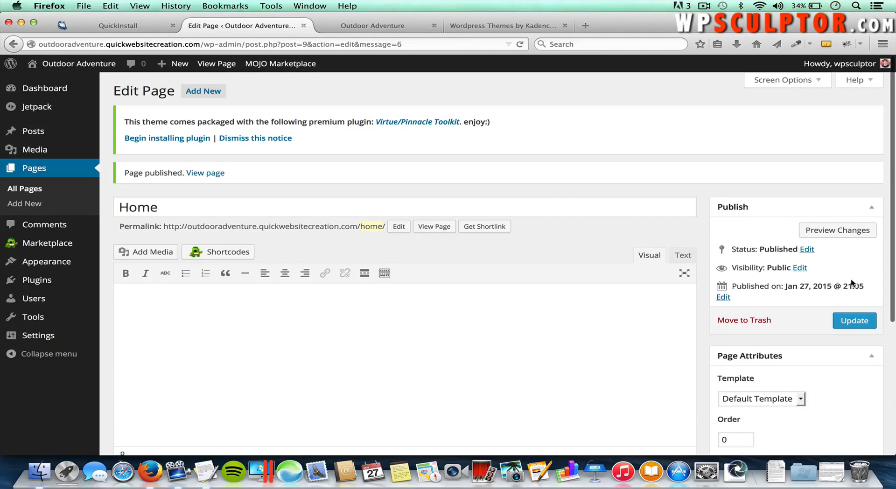
pyautogui.click(200, 95)
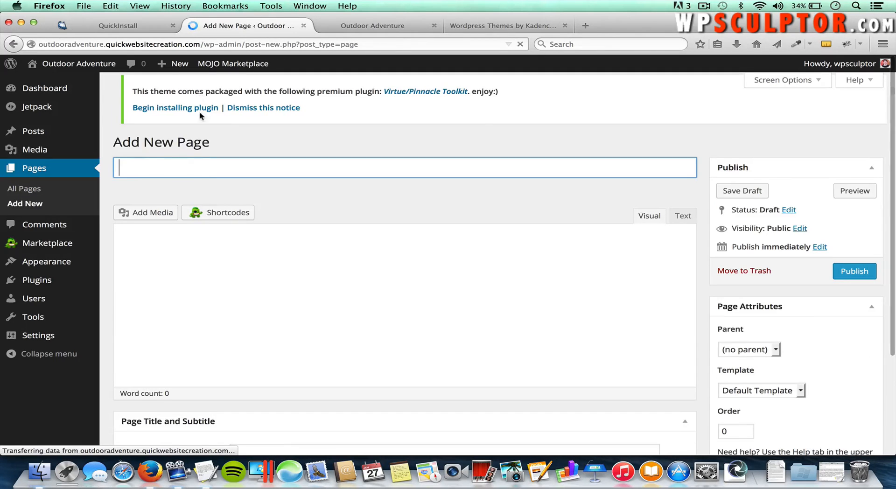
# Step: Publish empty pages titled About Us and Contact Us
pyautogui.click(201, 172)
pyautogui.write('A')
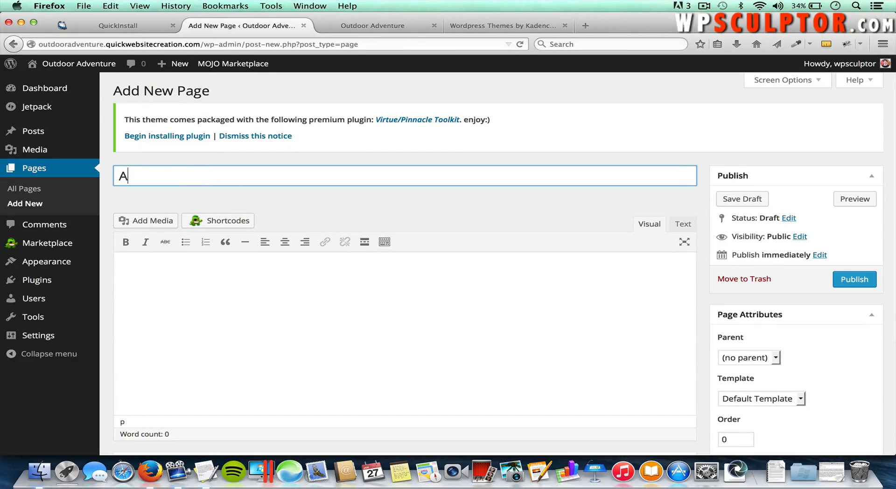
pyautogui.write('bout Us')
pyautogui.click(850, 281)
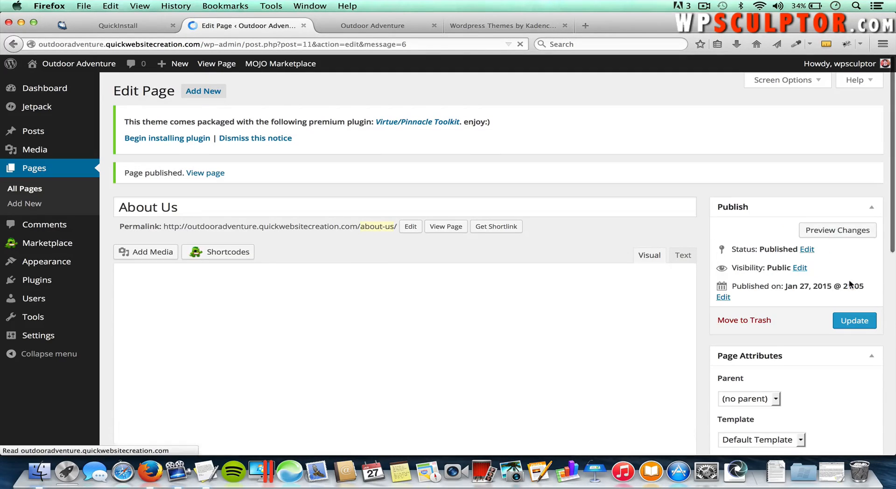
pyautogui.click(214, 93)
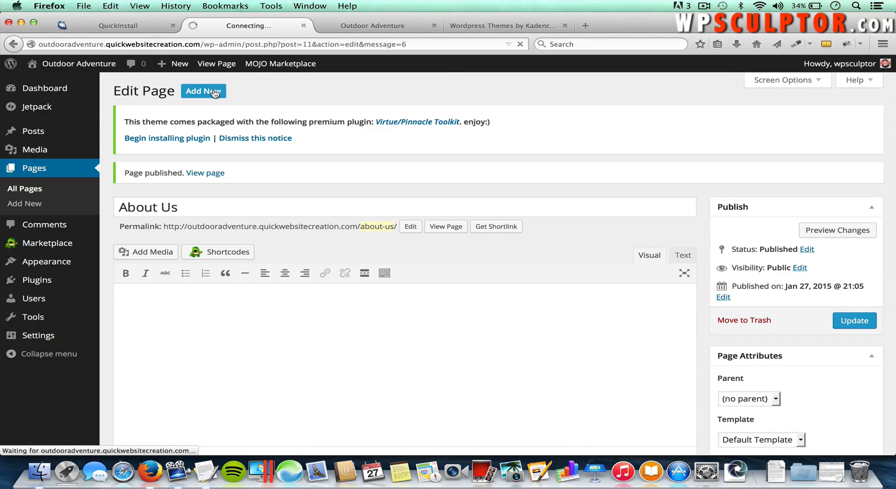
pyautogui.click(224, 169)
pyautogui.write('Cont')
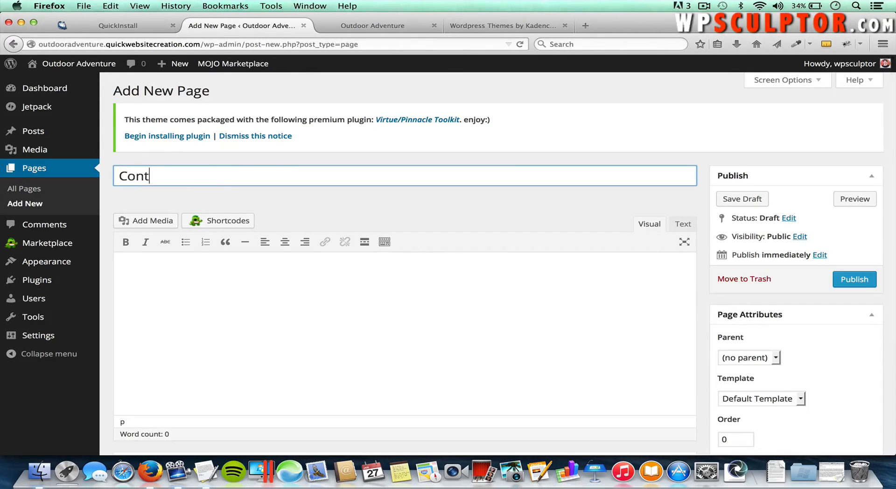
pyautogui.write('act Us')
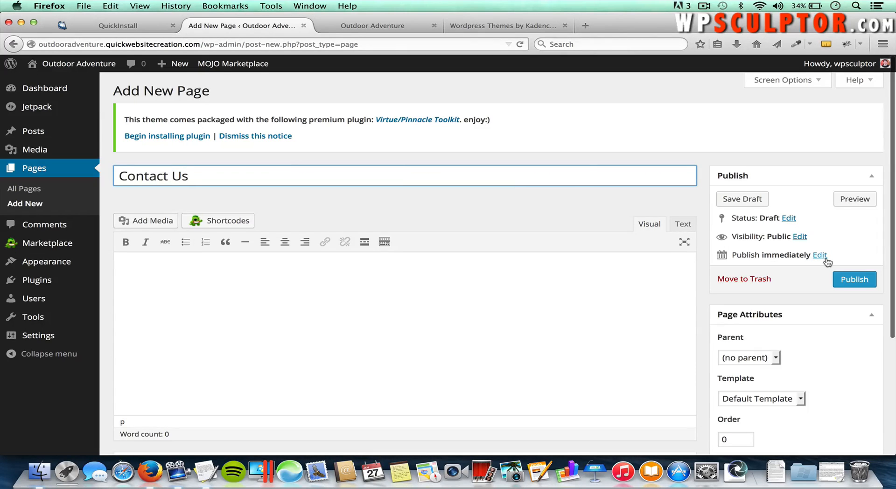
pyautogui.click(857, 282)
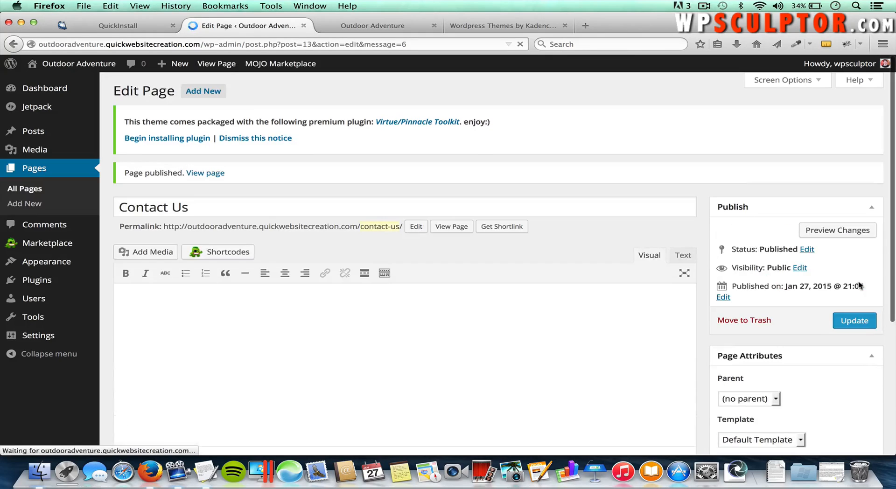
pyautogui.click(201, 97)
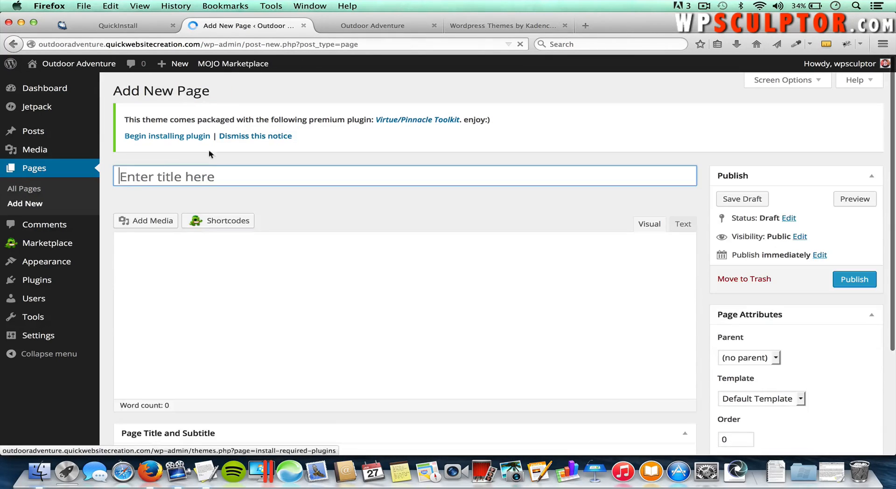
# Step: Publish empty pages titled Video and Image Gallery
pyautogui.write('Video')
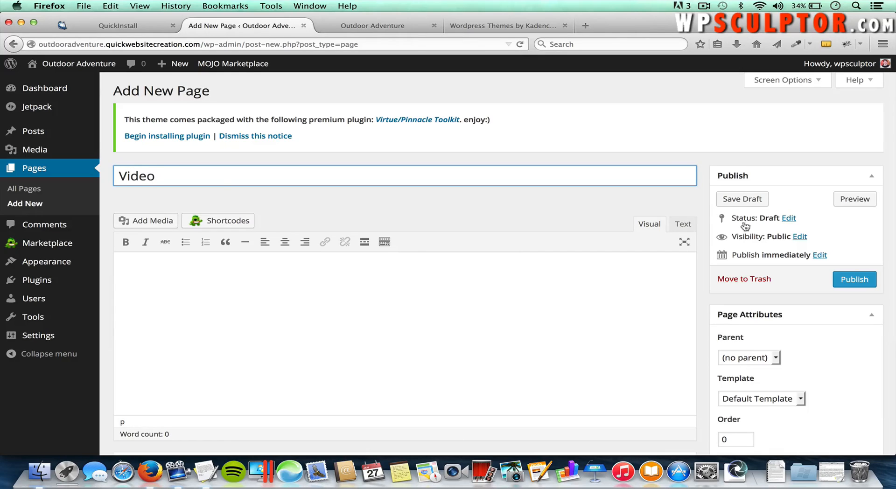
pyautogui.click(852, 281)
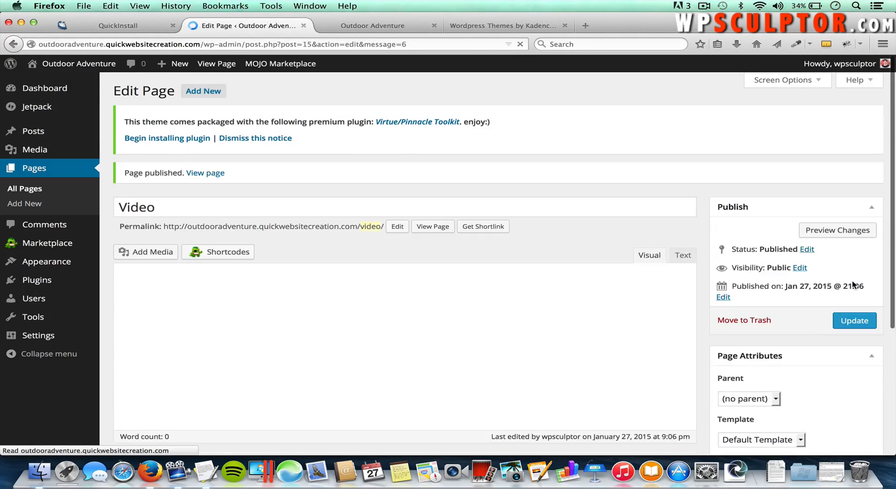
pyautogui.click(213, 92)
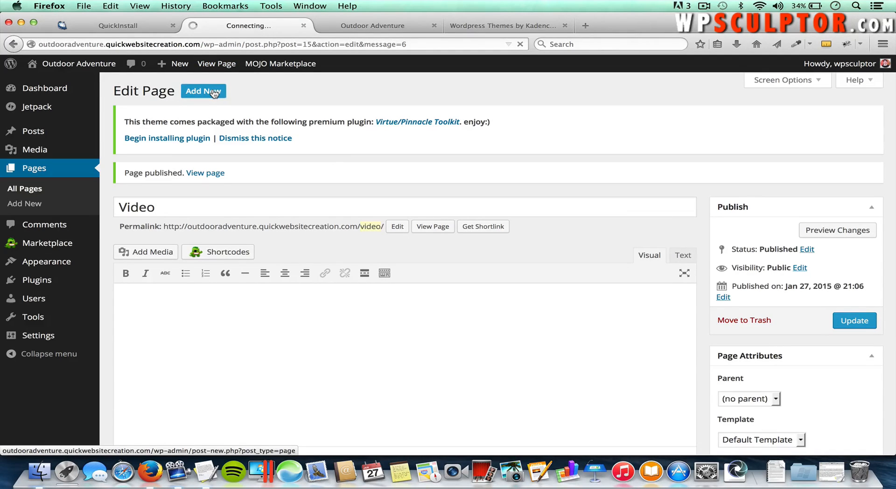
pyautogui.click(188, 176)
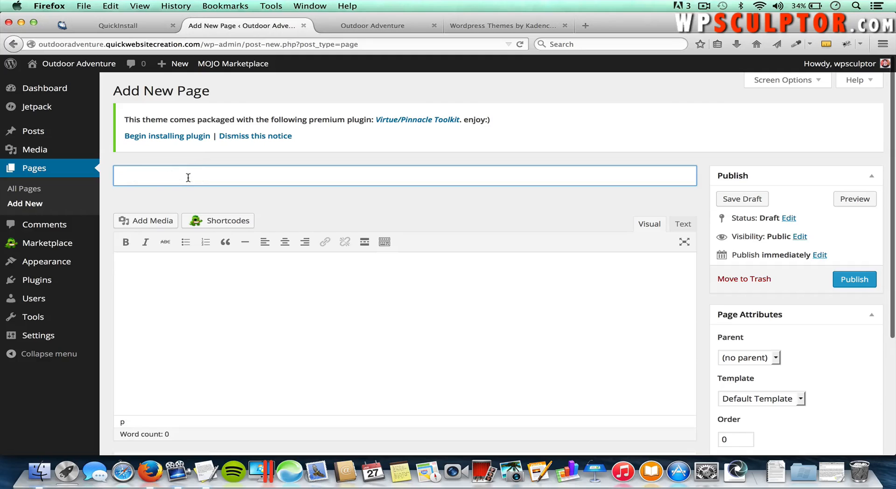
pyautogui.write('Image Gallery')
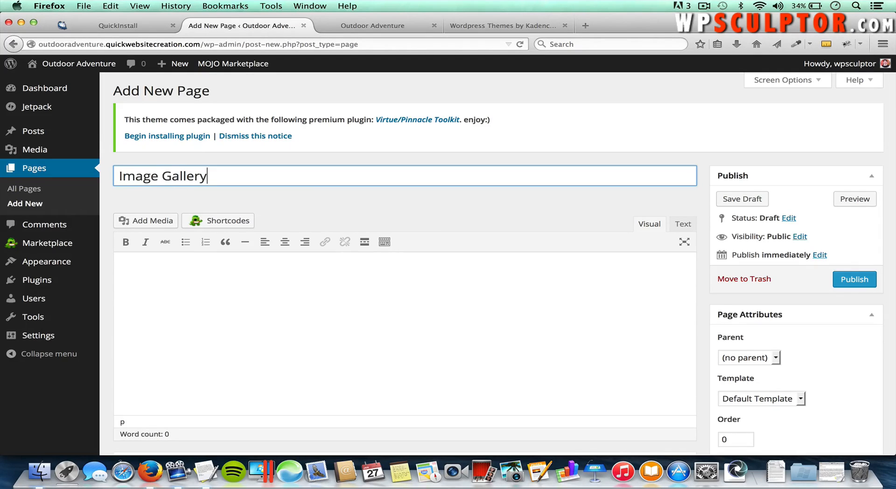
pyautogui.click(858, 280)
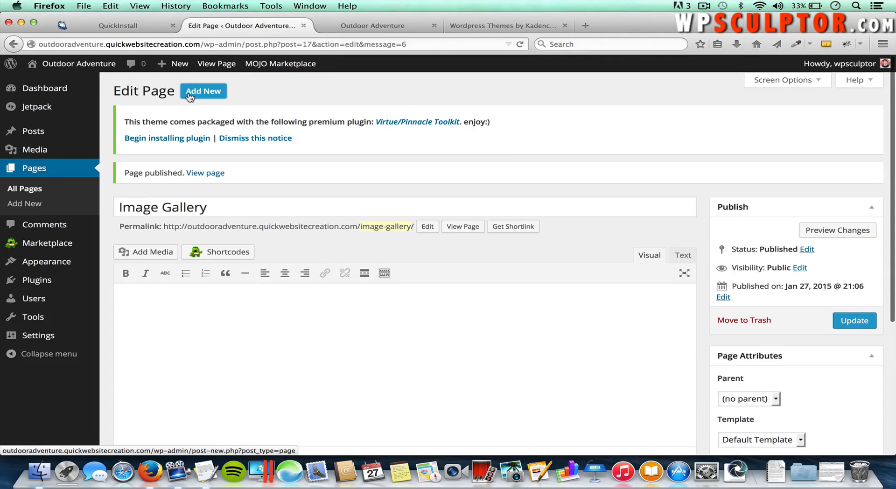
# Step: Publish empty pages titled Portfolio and Blog, the Blog page at /blog/
pyautogui.click(189, 92)
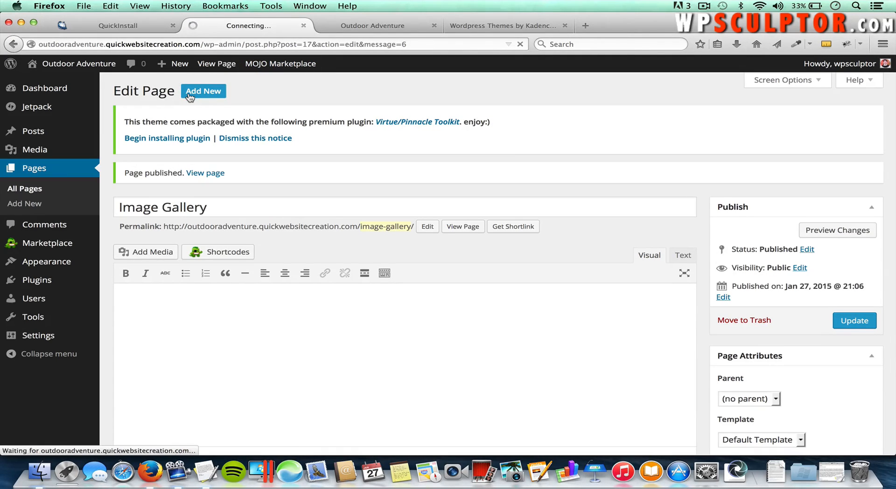
pyautogui.write('P')
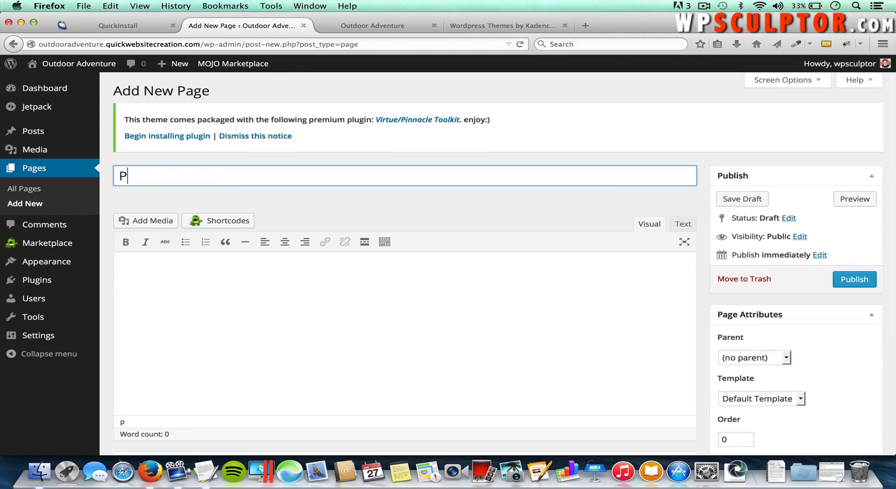
pyautogui.write('ortfolio')
pyautogui.click(847, 280)
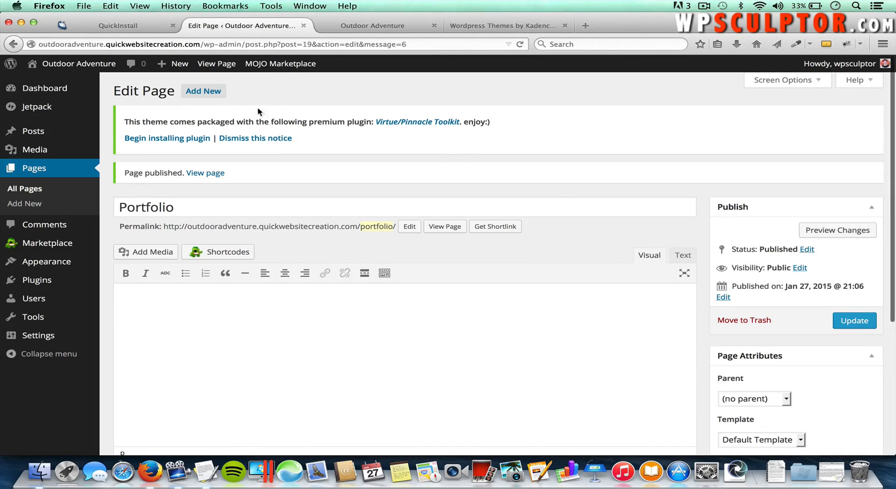
pyautogui.click(190, 92)
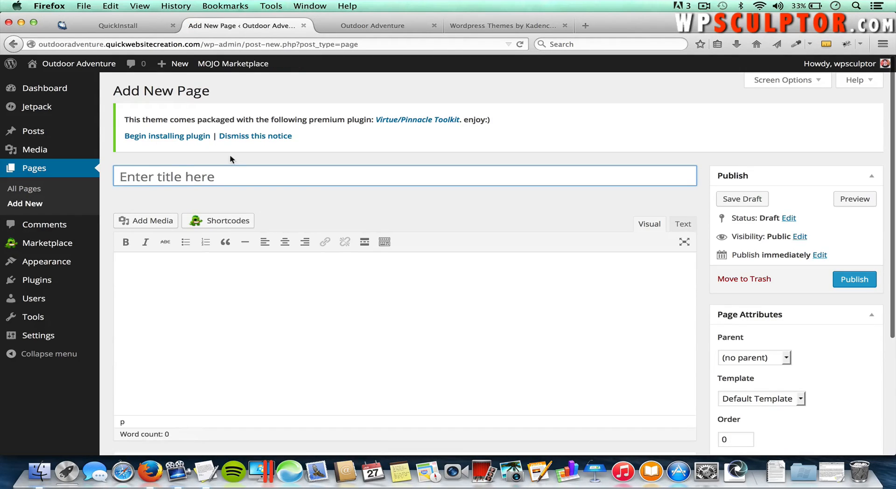
pyautogui.write('Blog')
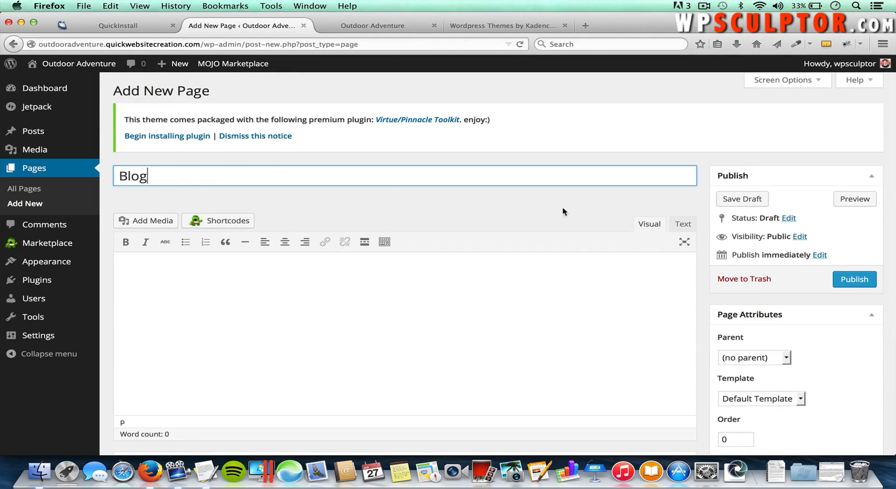
pyautogui.click(862, 279)
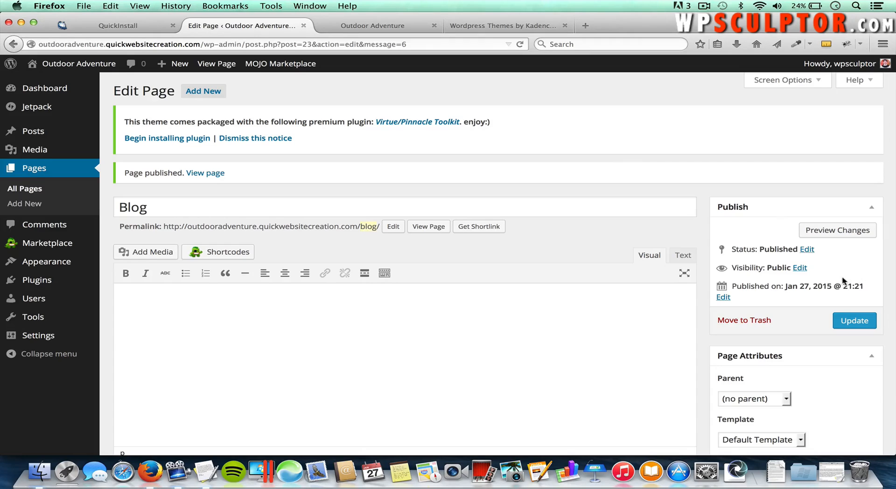
pyautogui.click(366, 30)
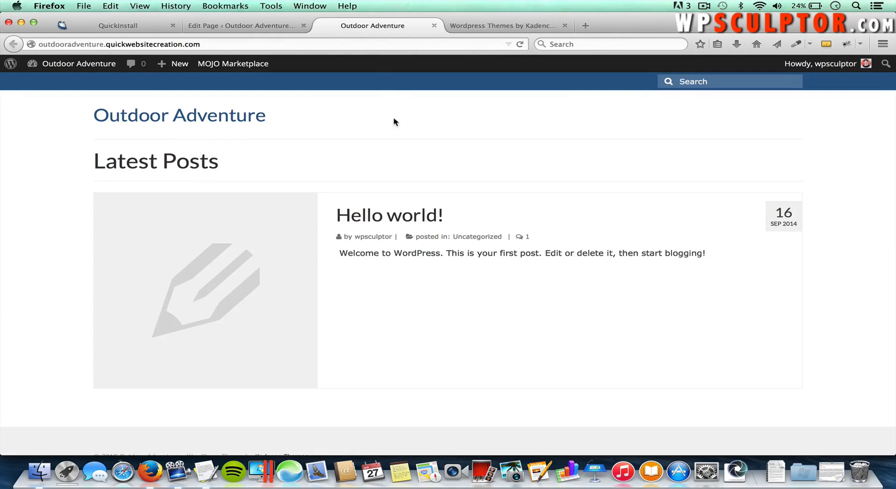
pyautogui.press('super+r')
pyautogui.click(242, 25)
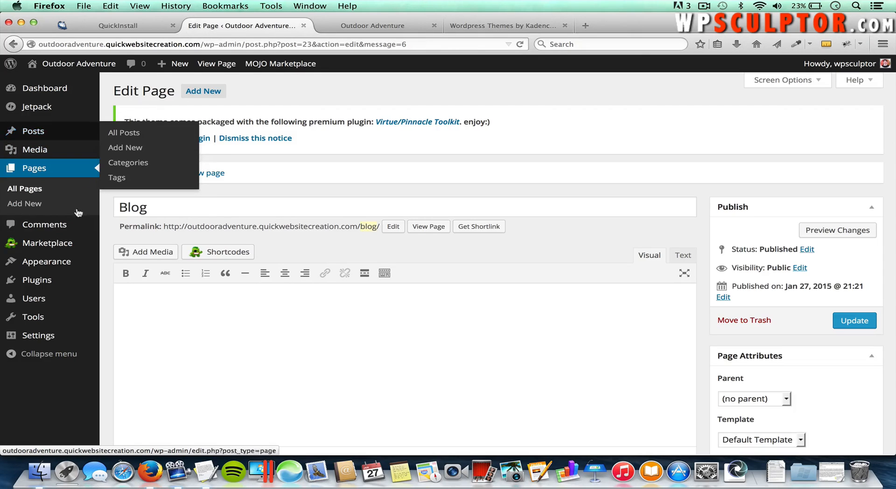
# Step: In Appearance > Menus, create a new menu named Icon Menu
pyautogui.moveTo(64, 261)
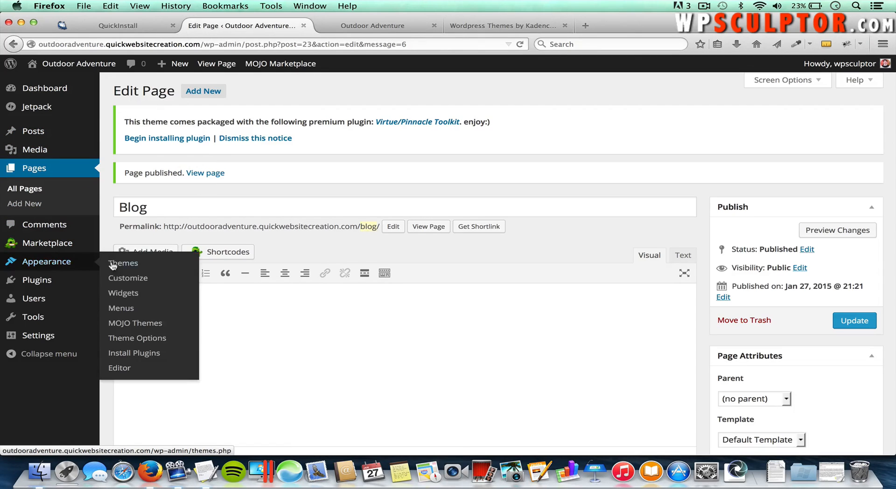
pyautogui.click(121, 309)
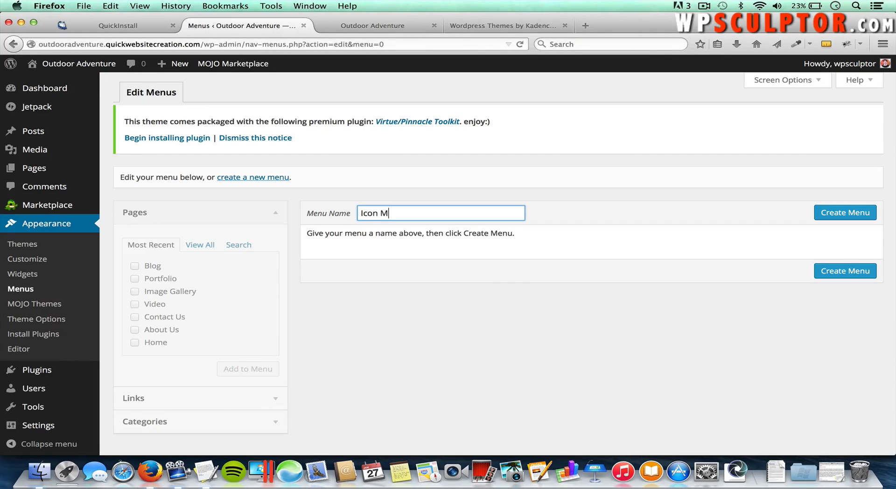
pyautogui.click(835, 213)
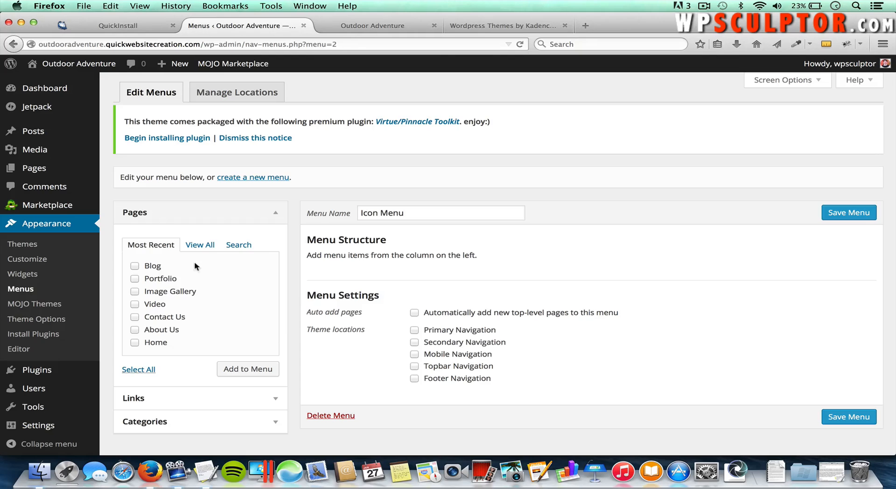
# Step: Check the Home, Video and Contact Us pages and add them, with Image Gallery, to Icon Menu
pyautogui.click(794, 84)
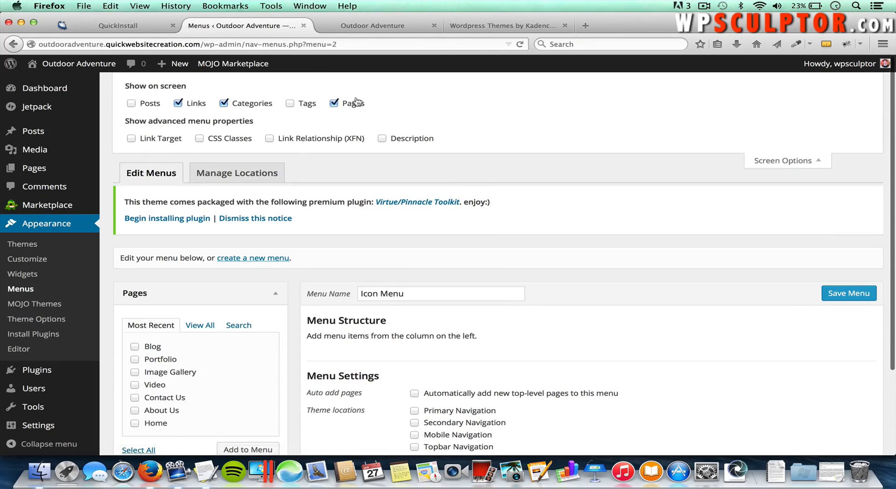
pyautogui.click(789, 160)
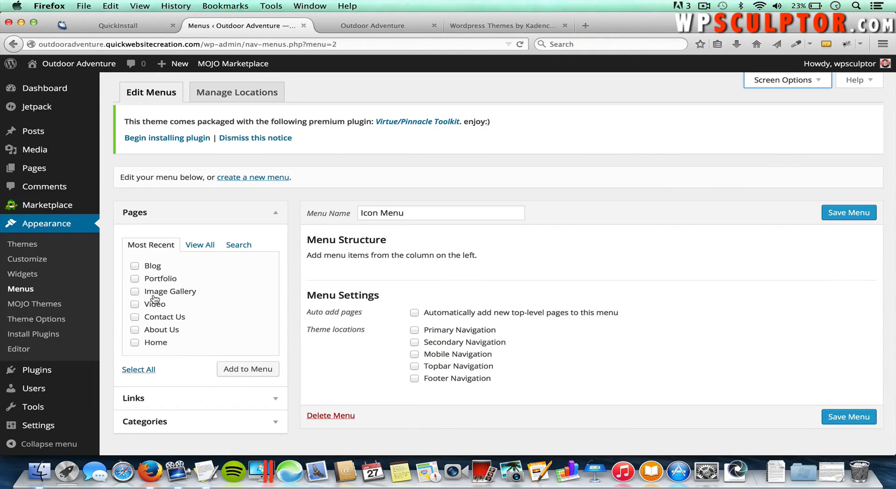
pyautogui.click(135, 344)
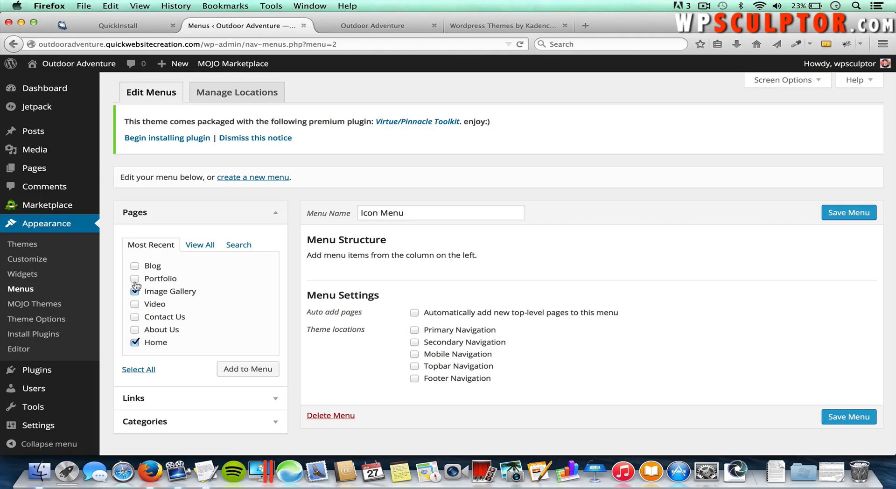
pyautogui.click(135, 304)
pyautogui.click(135, 317)
pyautogui.click(243, 371)
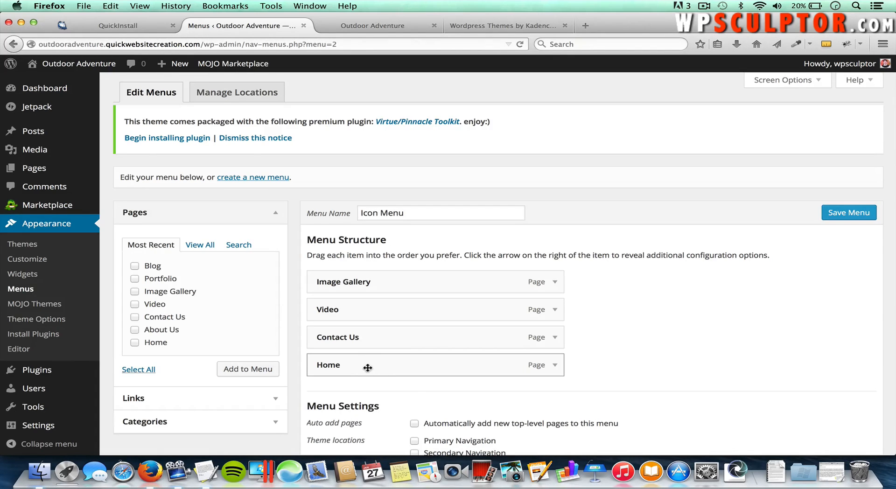
# Step: Drag the Home item from below Contact Us up to the first position in the Icon Menu
pyautogui.moveTo(377, 368); pyautogui.dragTo(375, 344)
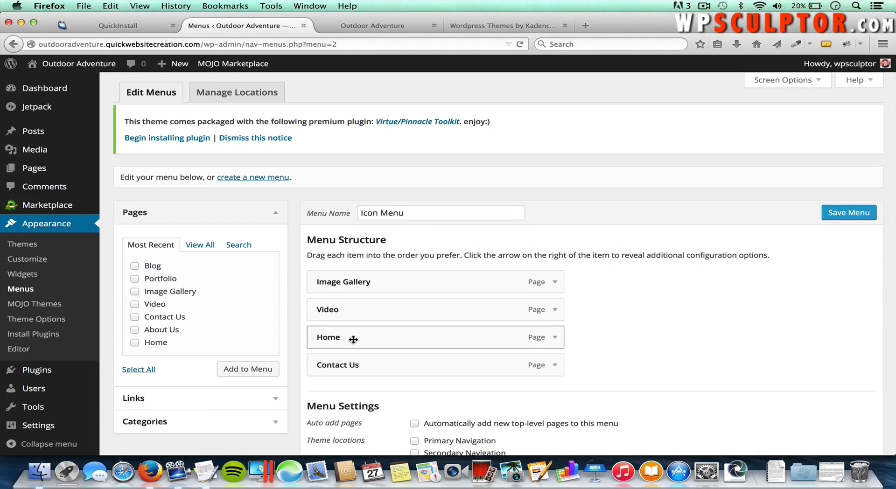
pyautogui.moveTo(354, 340); pyautogui.dragTo(381, 340)
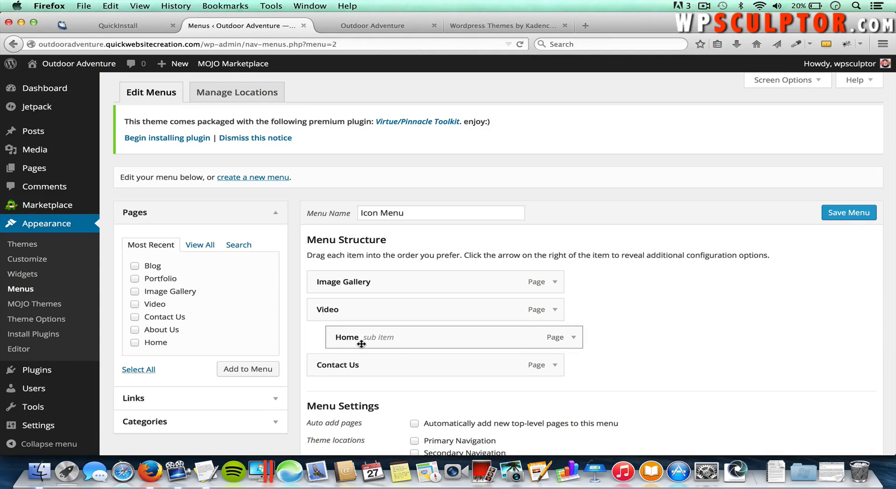
pyautogui.moveTo(361, 344); pyautogui.dragTo(344, 284)
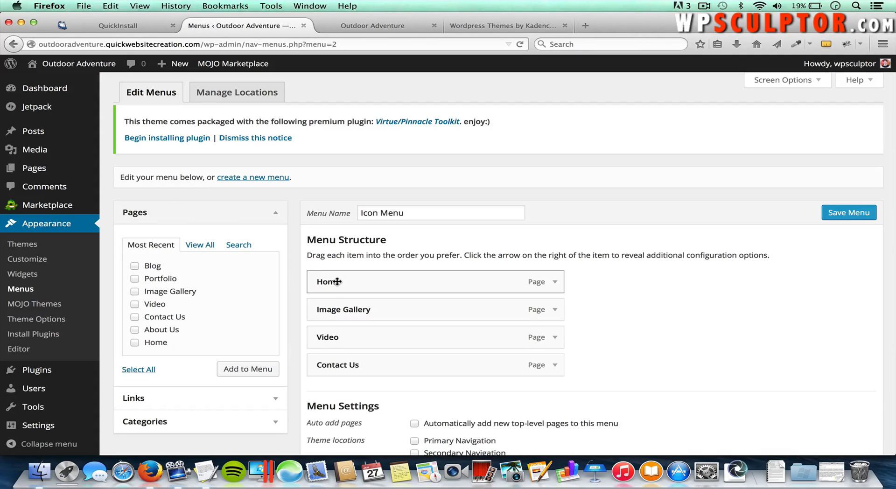
pyautogui.click(555, 284)
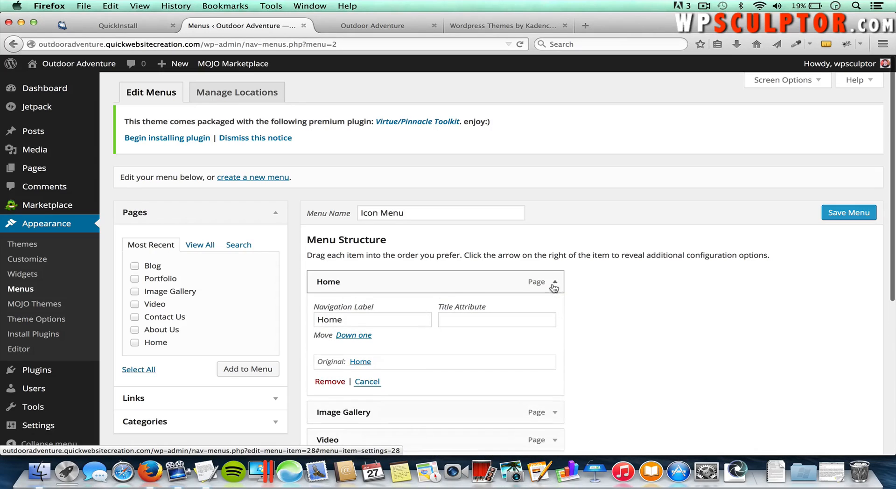
pyautogui.click(348, 319)
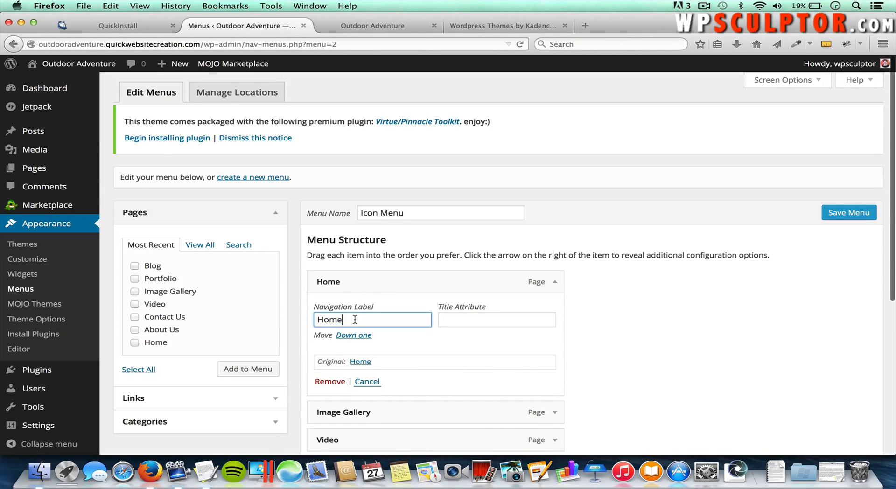
pyautogui.doubleClick(354, 319)
pyautogui.write('Welcome')
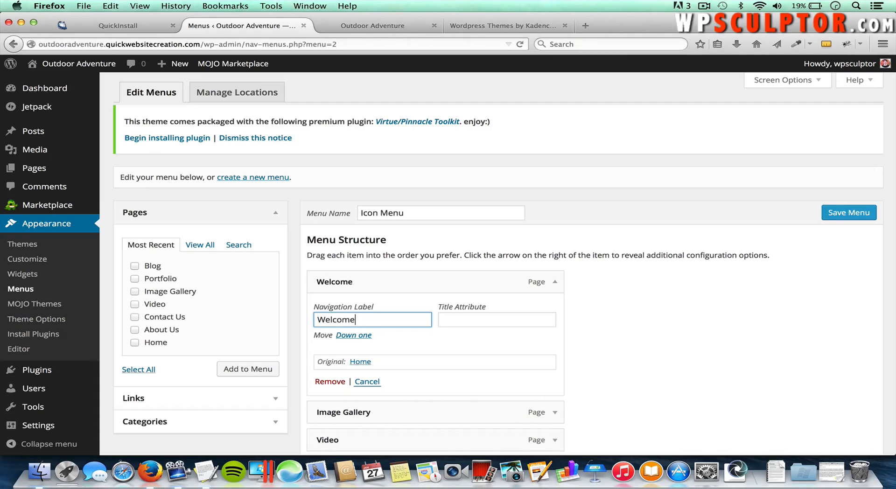
pyautogui.scroll(-2, 371, 335)
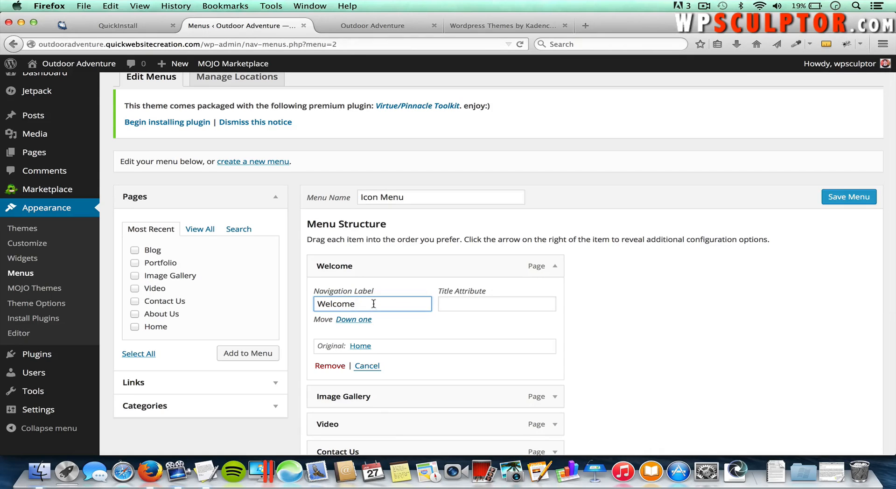
pyautogui.moveTo(396, 306); pyautogui.dragTo(292, 304)
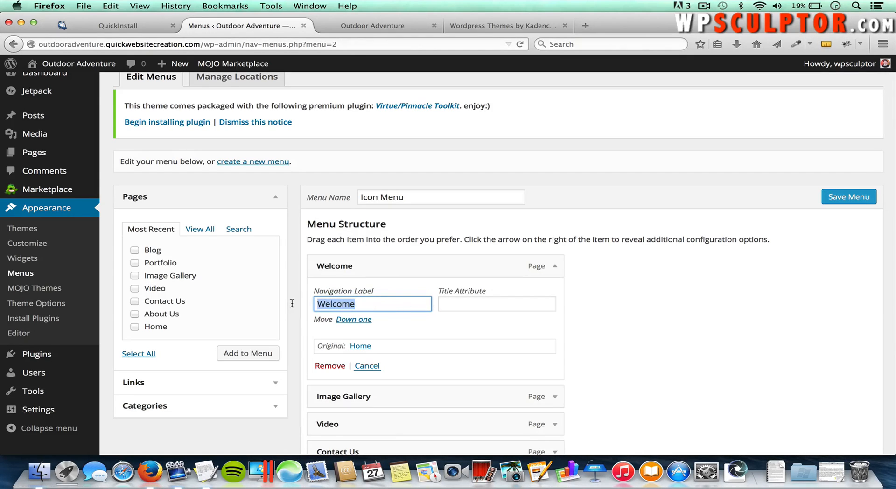
pyautogui.write('Home')
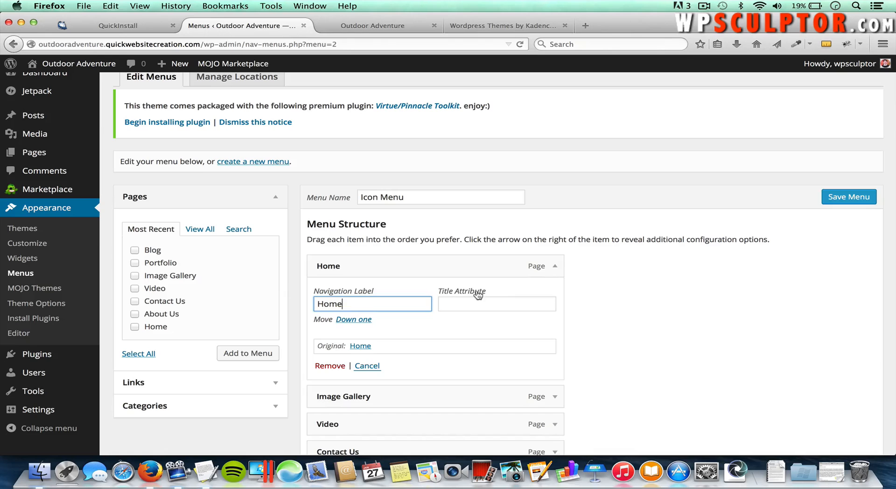
pyautogui.click(555, 269)
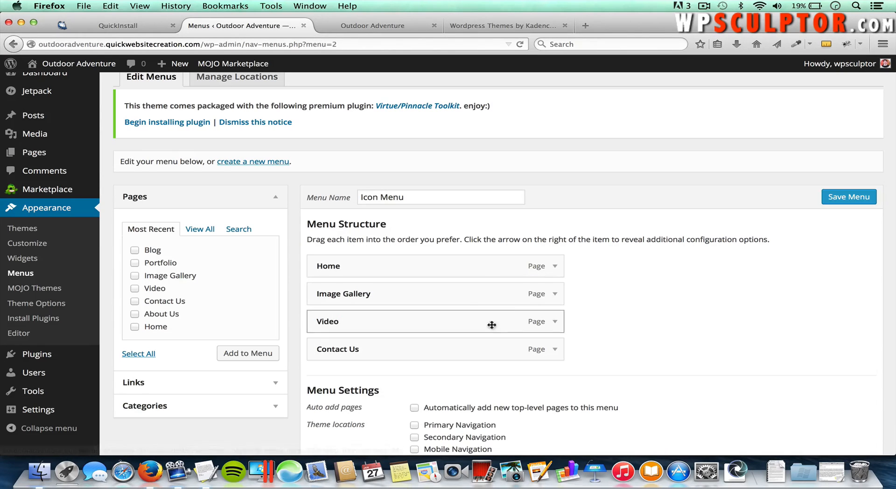
# Step: Expand the Video menu item and remove it from the Icon Menu
pyautogui.click(555, 321)
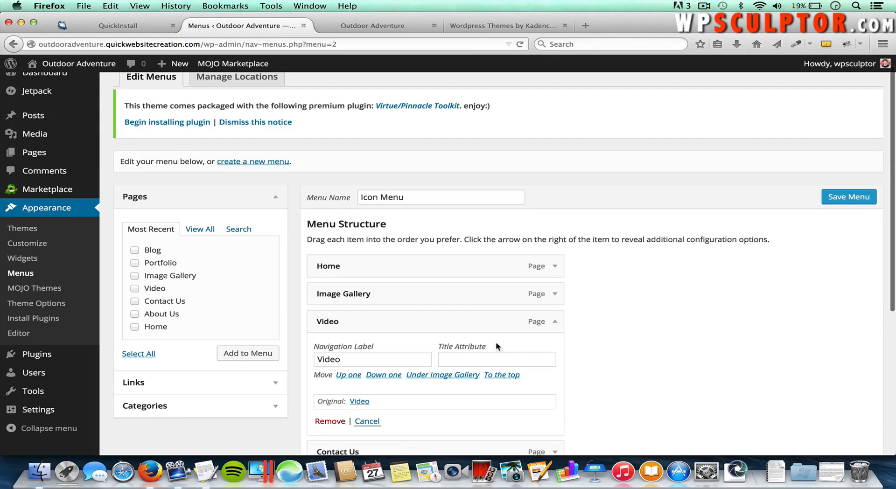
pyautogui.scroll(-1, 513, 349)
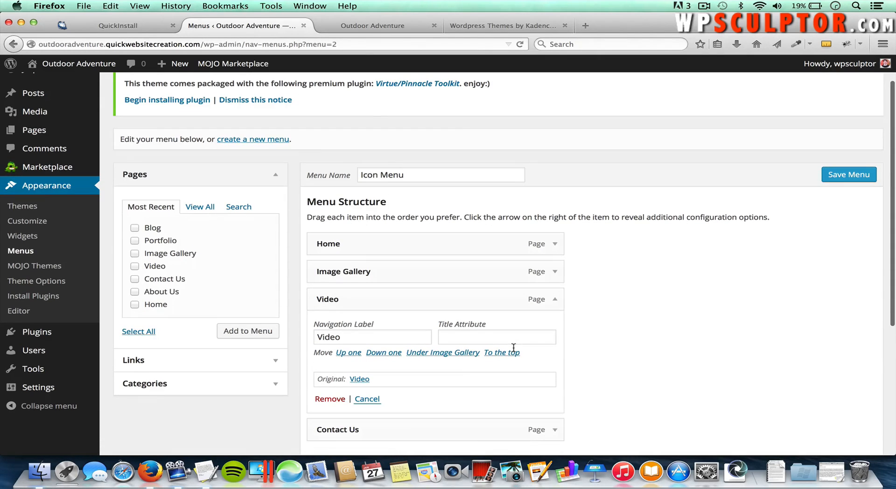
pyautogui.click(330, 399)
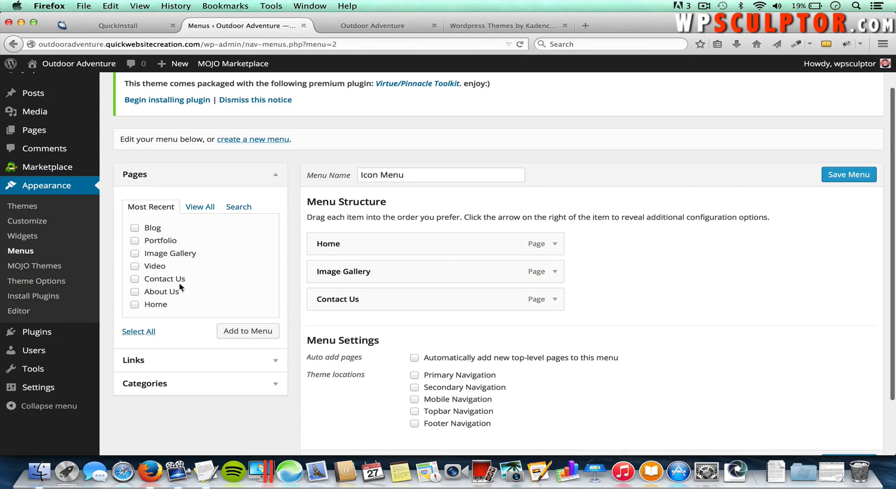
# Step: Add the Video page back to the menu and place it above Contact Us
pyautogui.click(135, 266)
pyautogui.click(239, 332)
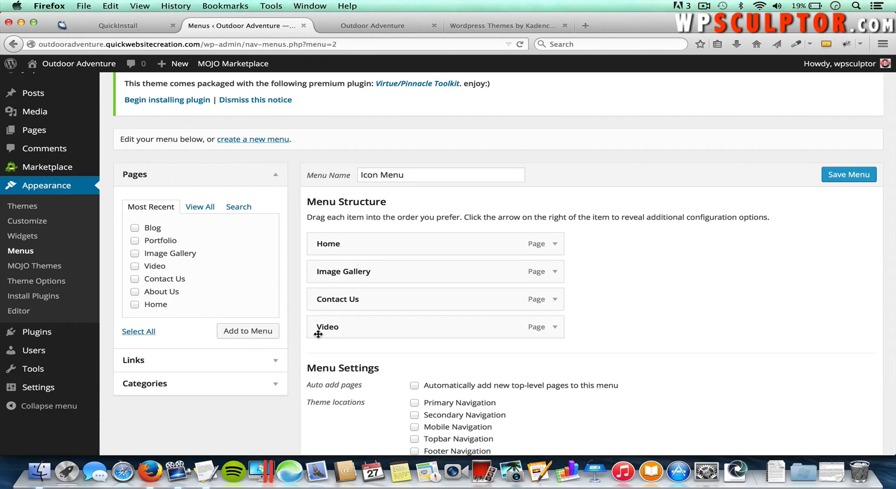
pyautogui.moveTo(350, 332); pyautogui.dragTo(345, 301)
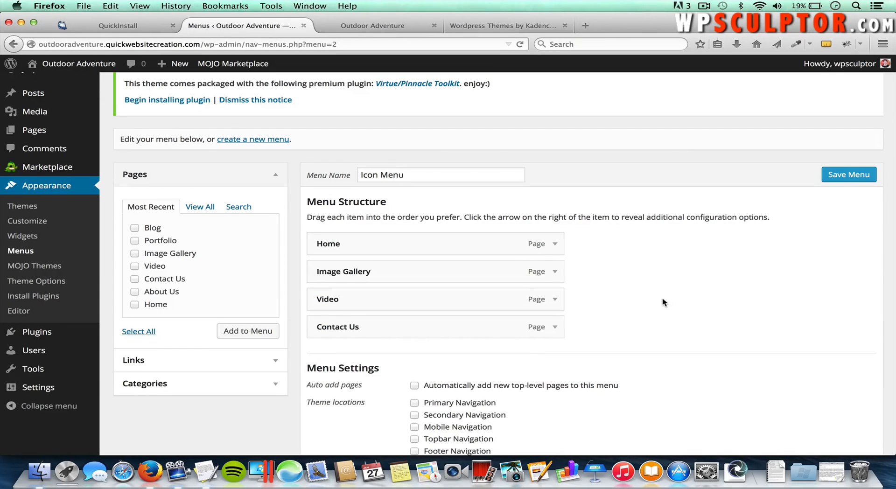
pyautogui.scroll(-2, 663, 301)
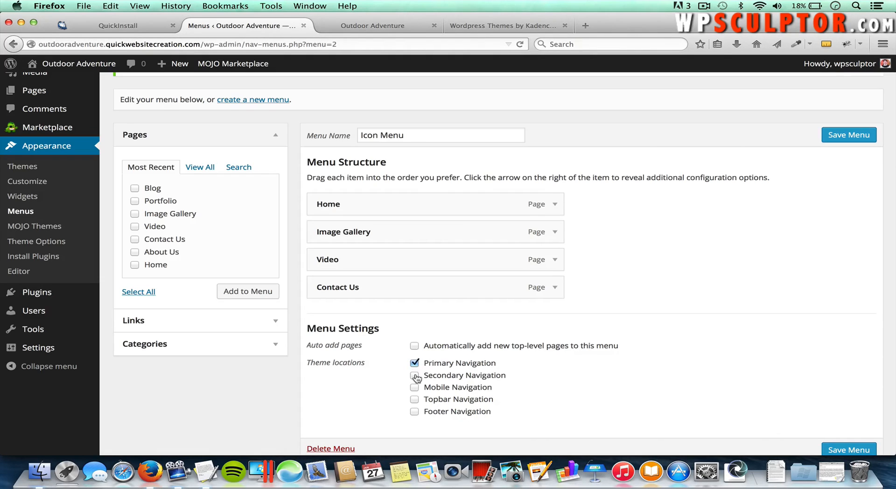
# Step: Also assign the Icon Menu to Topbar and Footer Navigation, save it, and reload the live site
pyautogui.click(414, 399)
pyautogui.click(414, 411)
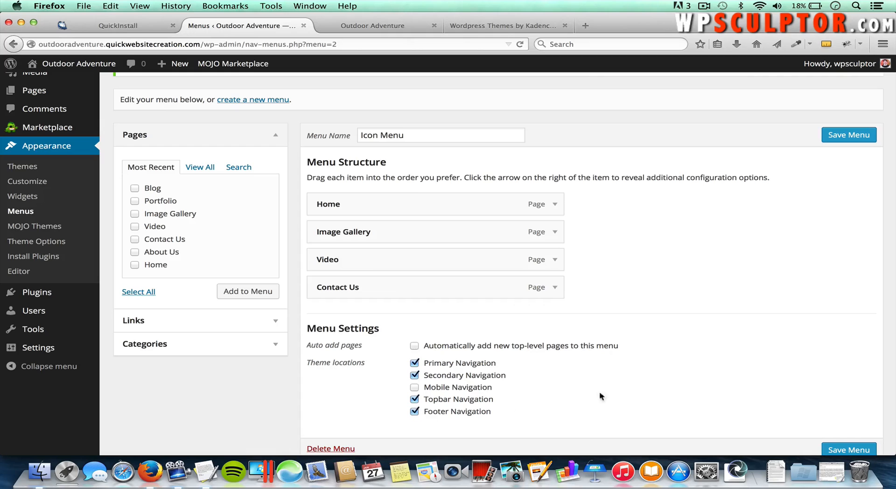
pyautogui.click(844, 451)
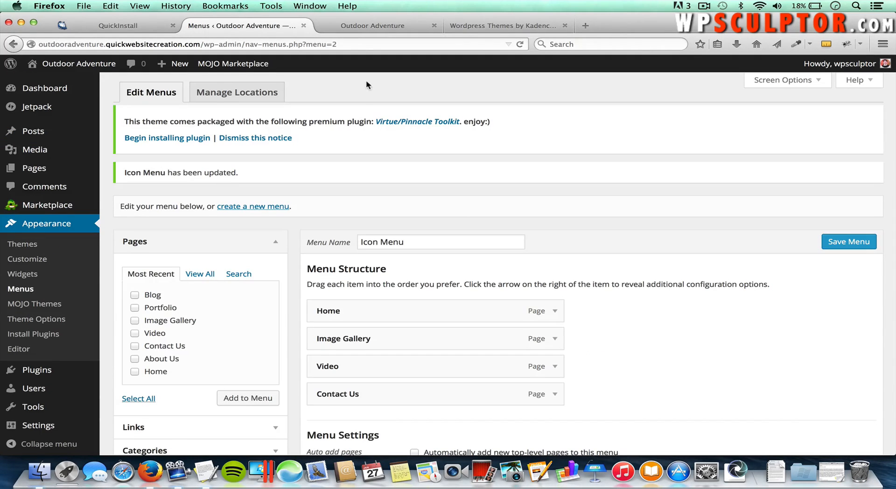
pyautogui.click(359, 28)
pyautogui.press('super+r')
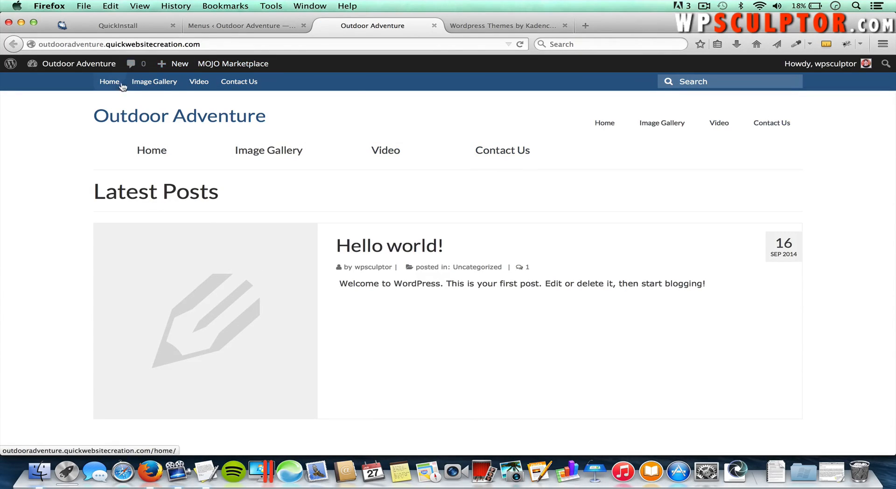
# Step: Uncheck Topbar Navigation for the Icon Menu, save, and reload the live site to compare
pyautogui.scroll(-2, 406, 230)
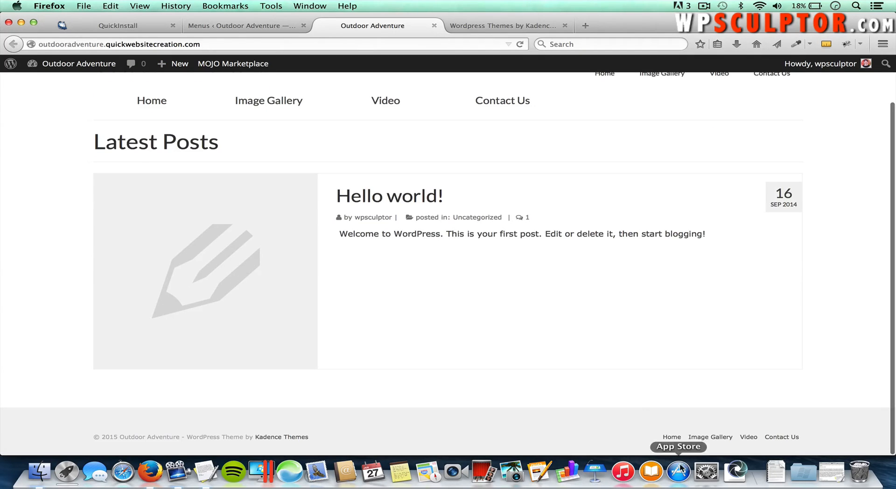
pyautogui.scroll(2, 639, 430)
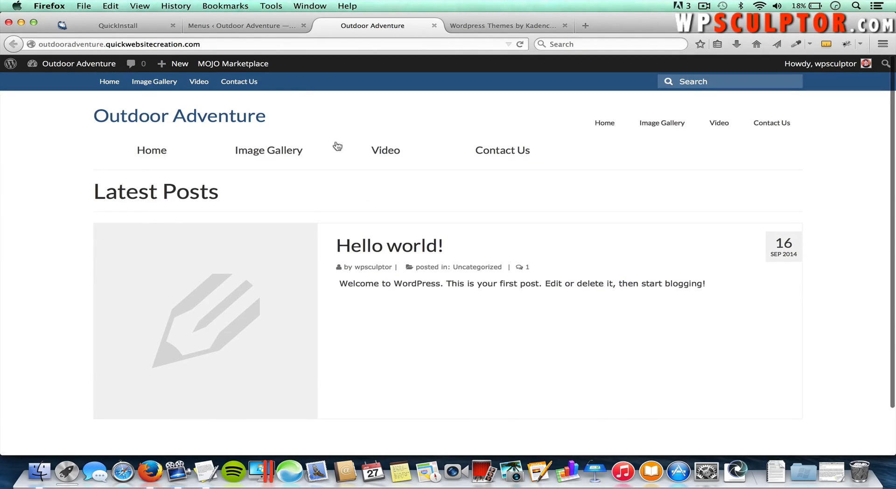
pyautogui.click(257, 26)
pyautogui.scroll(-5, 474, 248)
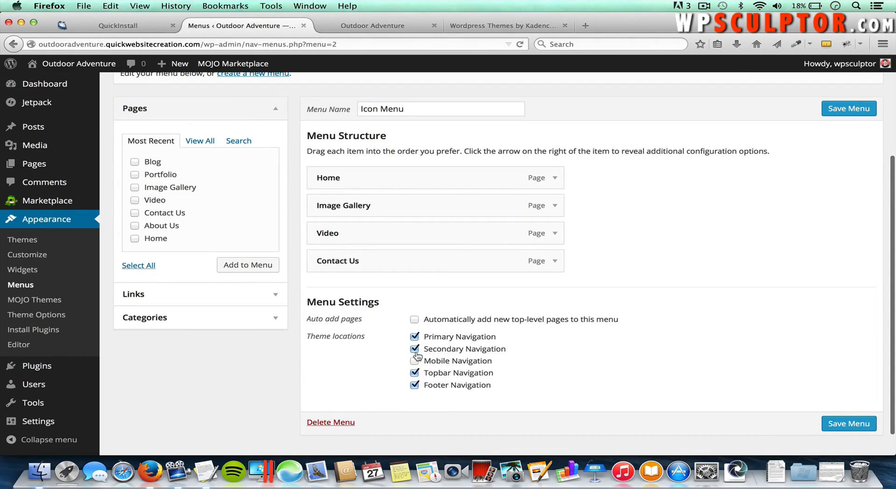
pyautogui.click(414, 373)
pyautogui.click(849, 424)
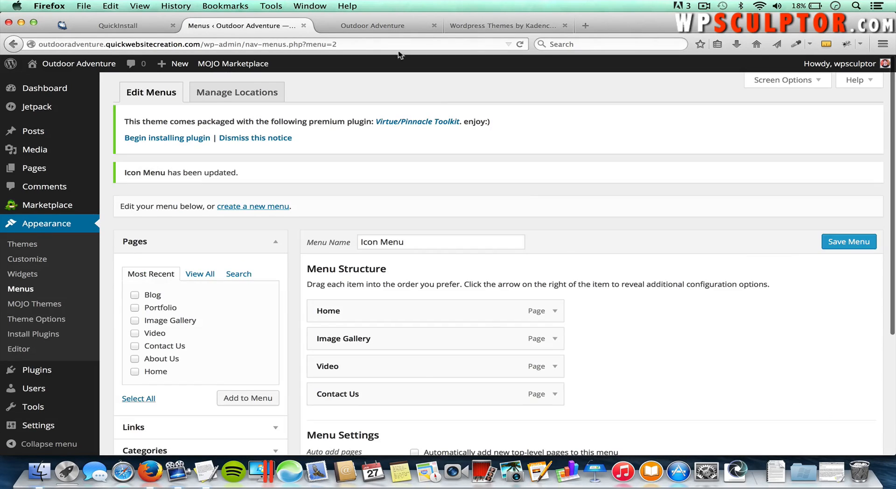
pyautogui.click(376, 27)
pyautogui.press('super+r')
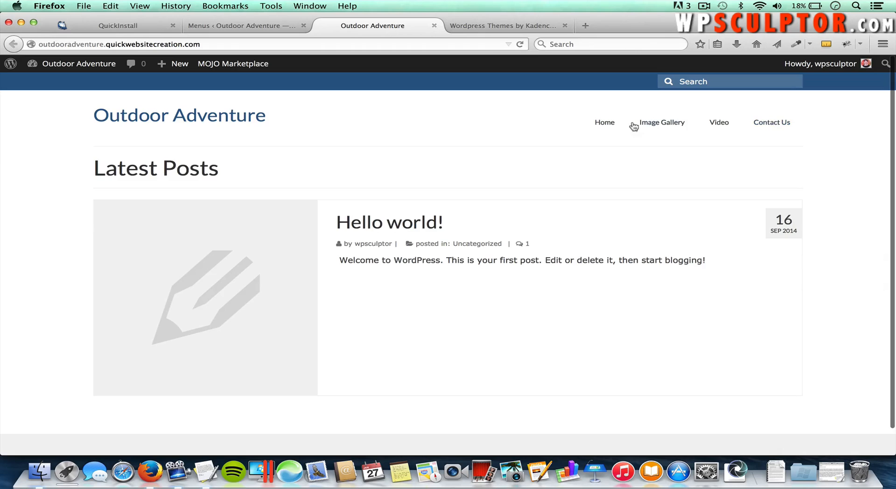
# Step: Open Image Gallery from the live site's header menu, then go back to the menu editor
pyautogui.click(664, 125)
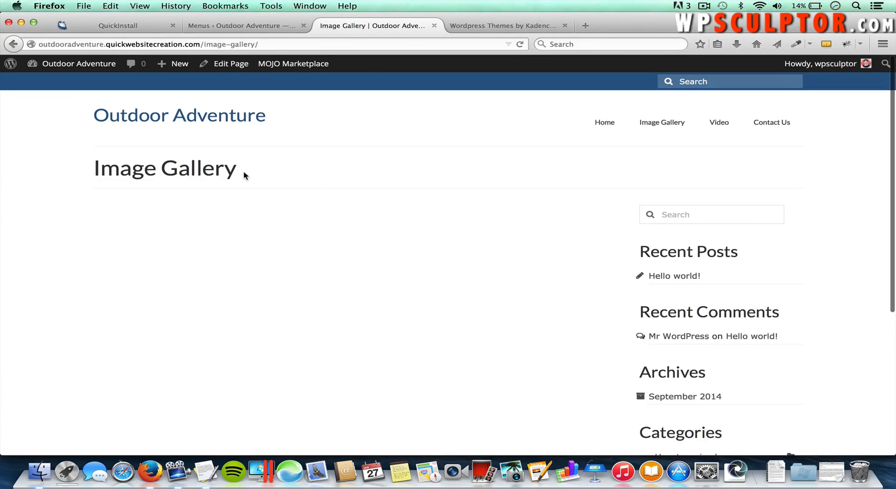
pyautogui.moveTo(240, 174); pyautogui.dragTo(99, 166)
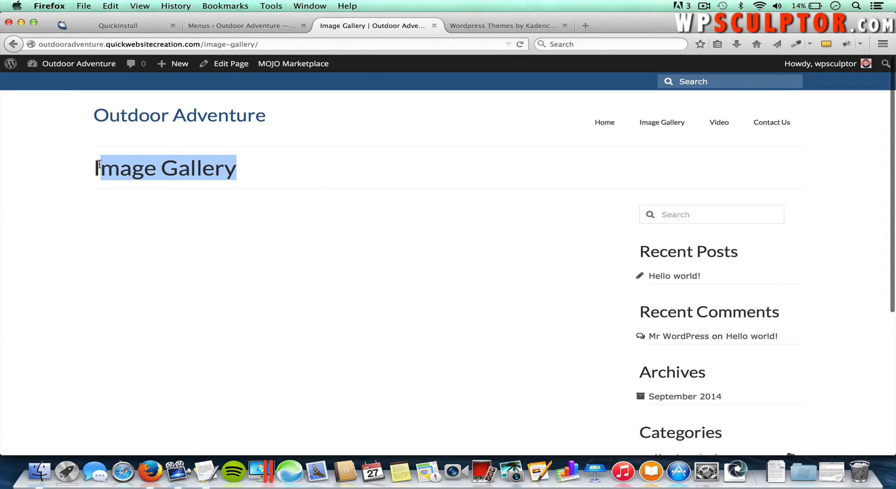
pyautogui.click(166, 200)
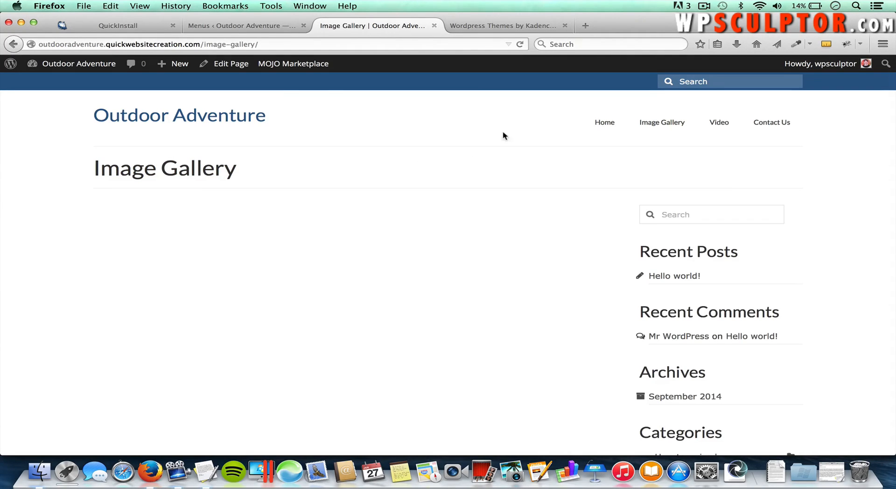
pyautogui.click(264, 27)
pyautogui.scroll(-1, 378, 231)
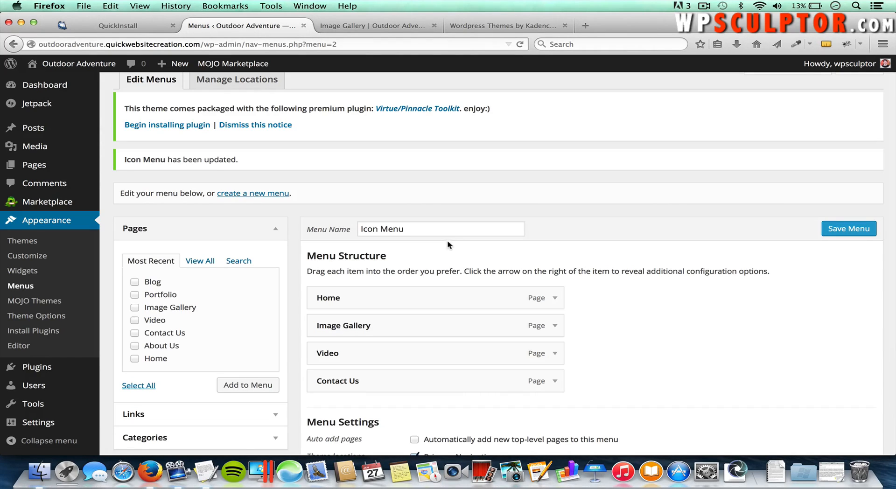
# Step: Enable the CSS Classes option for menu items in Screen Options
pyautogui.scroll(1, 435, 236)
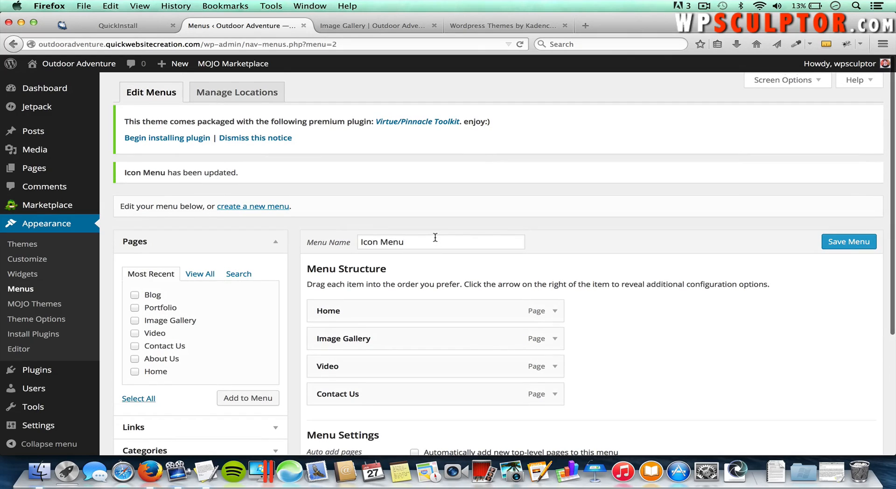
pyautogui.click(783, 81)
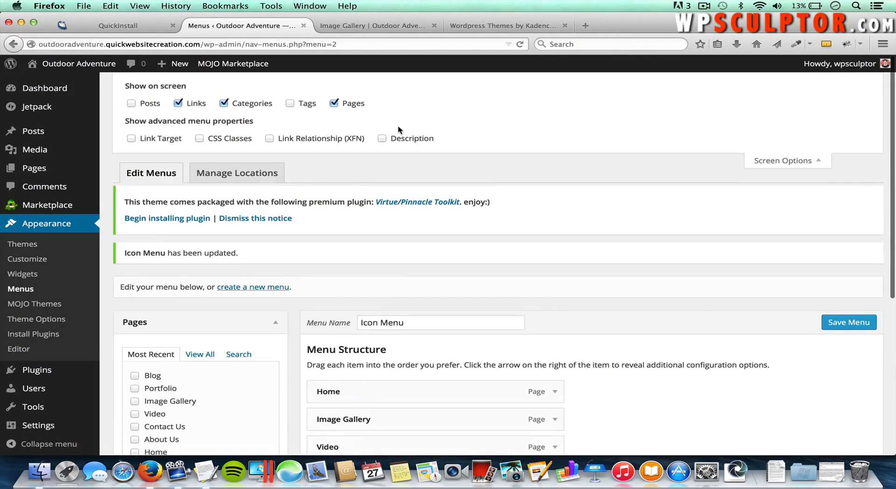
pyautogui.click(201, 139)
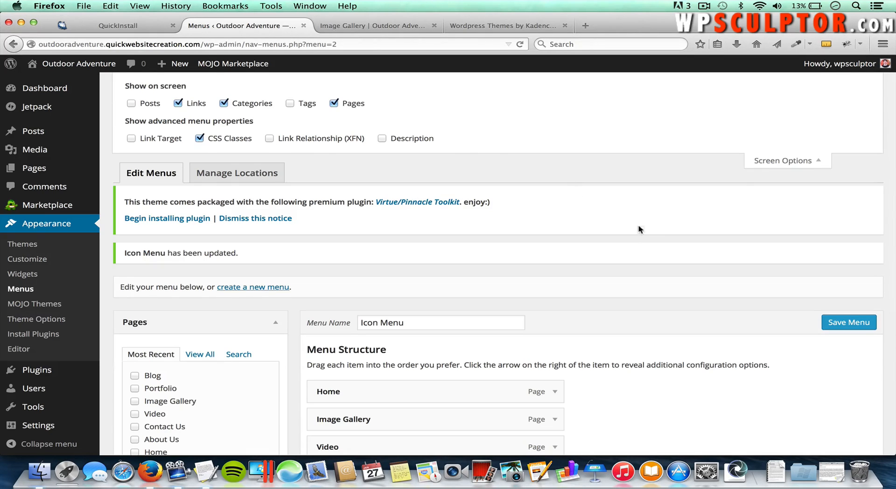
pyautogui.click(784, 161)
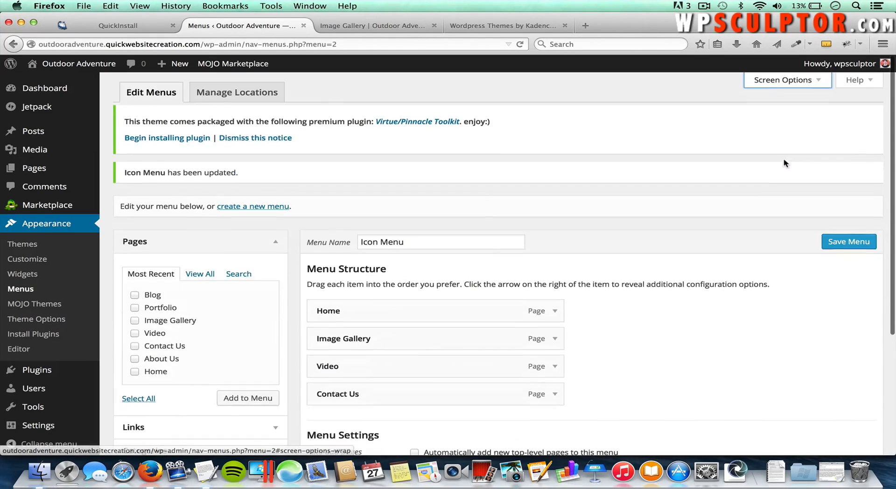
# Step: Expand the Home menu item and place the cursor in its CSS Classes field
pyautogui.scroll(-1, 711, 298)
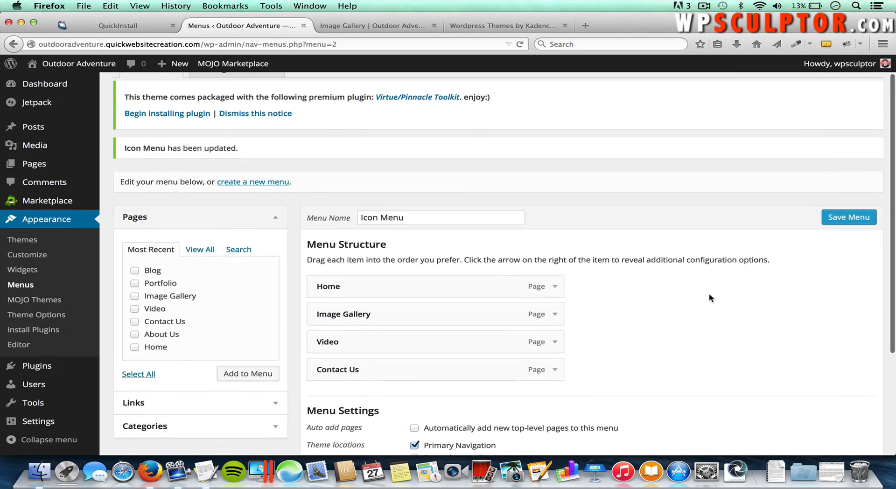
pyautogui.click(555, 287)
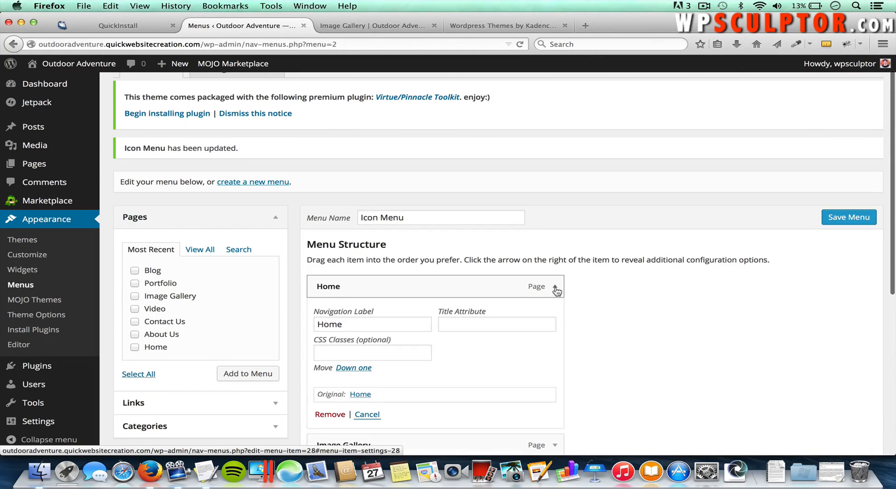
pyautogui.scroll(-1, 556, 291)
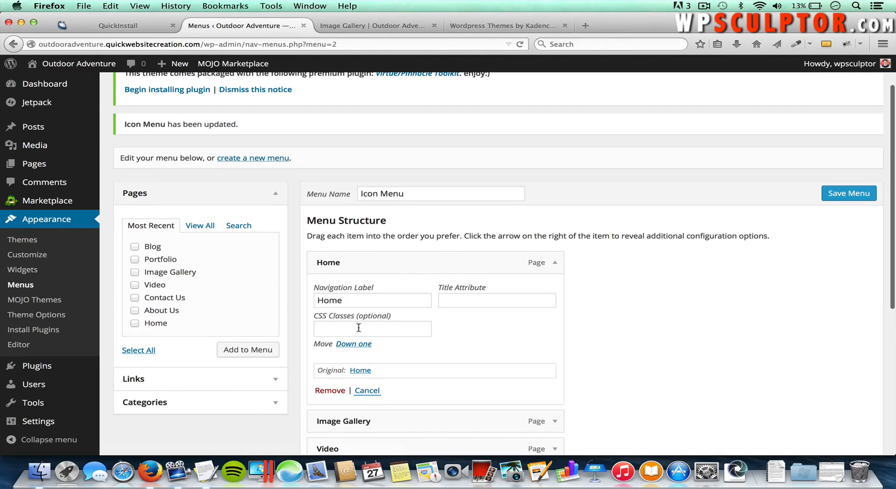
pyautogui.click(356, 325)
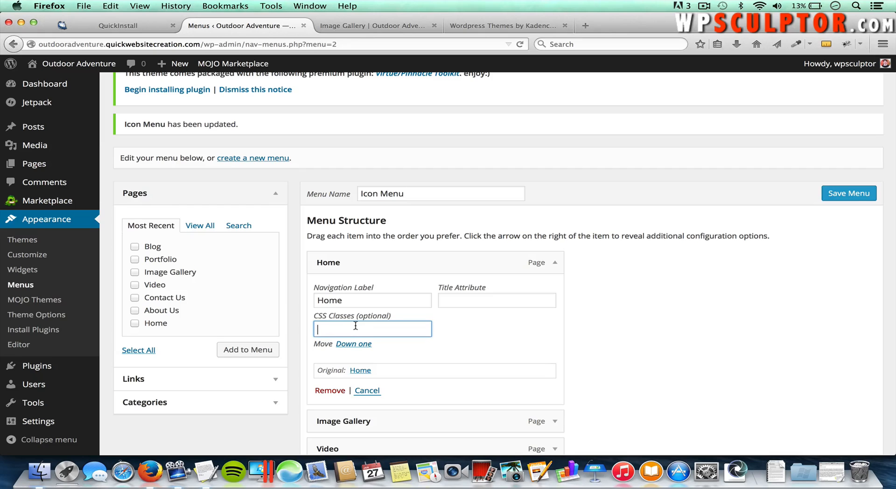
# Step: On the Kadence Themes site, open the Virtue Free theme page and launch its live demo
pyautogui.click(498, 28)
pyautogui.scroll(6, 420, 160)
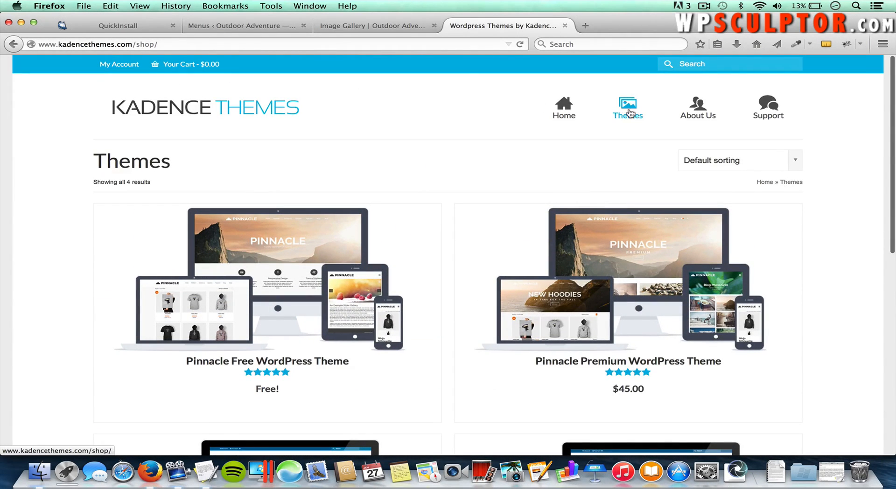
pyautogui.scroll(-3, 484, 186)
pyautogui.scroll(-3, 485, 187)
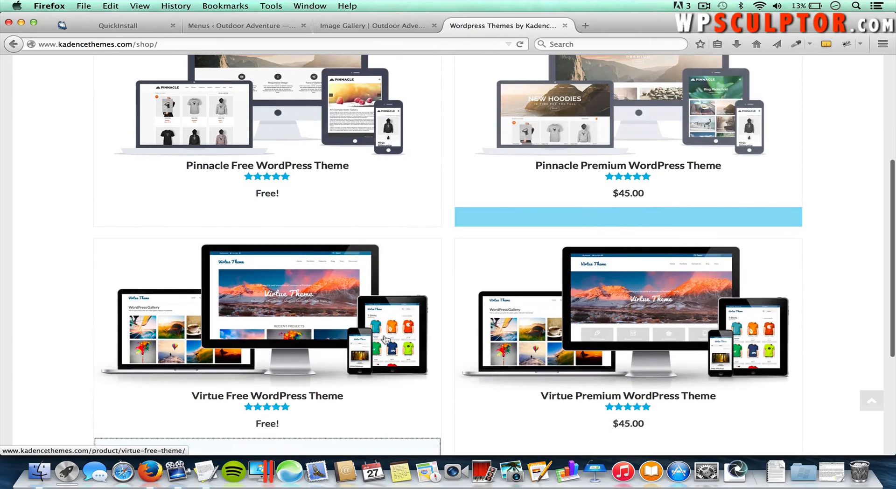
pyautogui.click(282, 312)
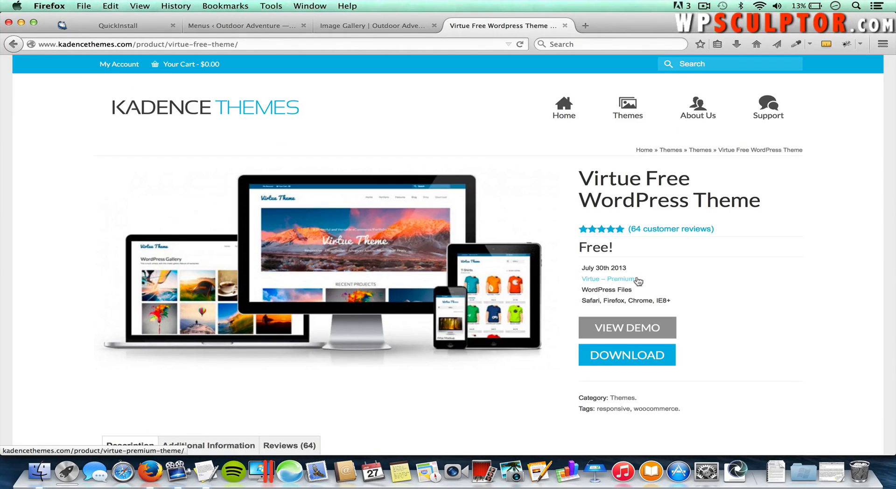
pyautogui.click(618, 332)
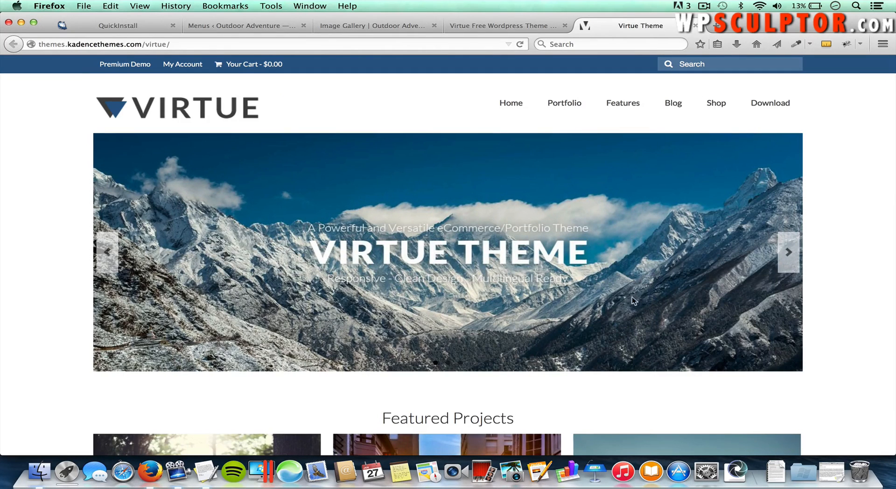
# Step: Go to the demo's Features > Icons page and locate the icon-home entry
pyautogui.moveTo(633, 109)
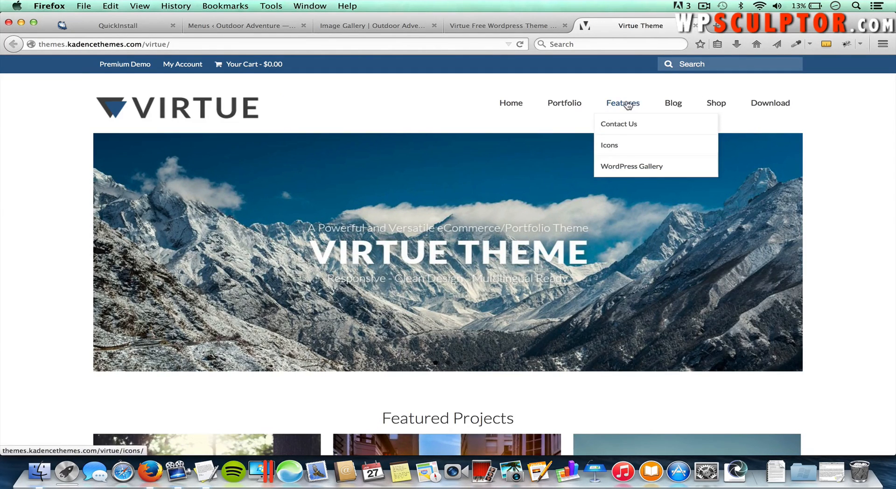
pyautogui.click(610, 146)
pyautogui.scroll(-10, 314, 236)
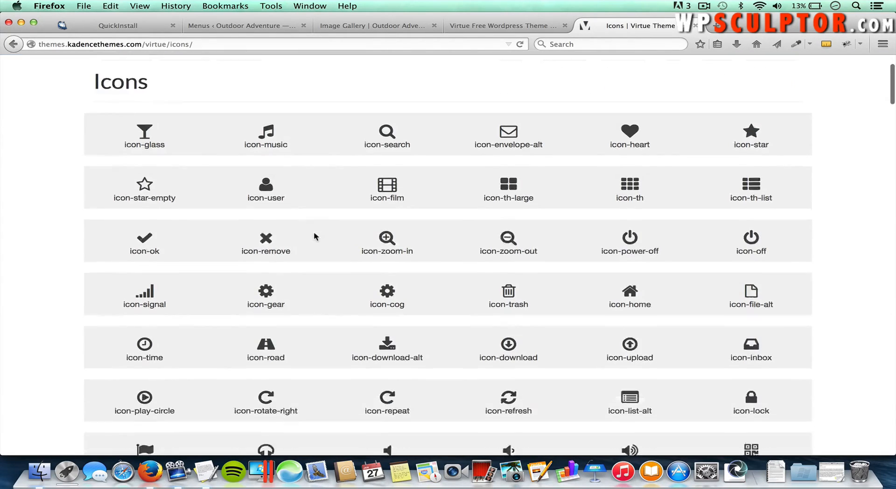
pyautogui.scroll(-12, 314, 236)
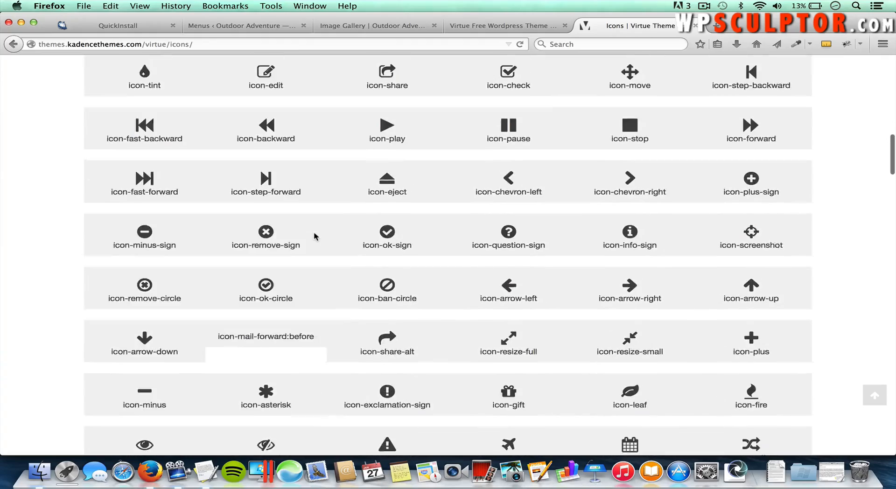
pyautogui.scroll(-6, 314, 231)
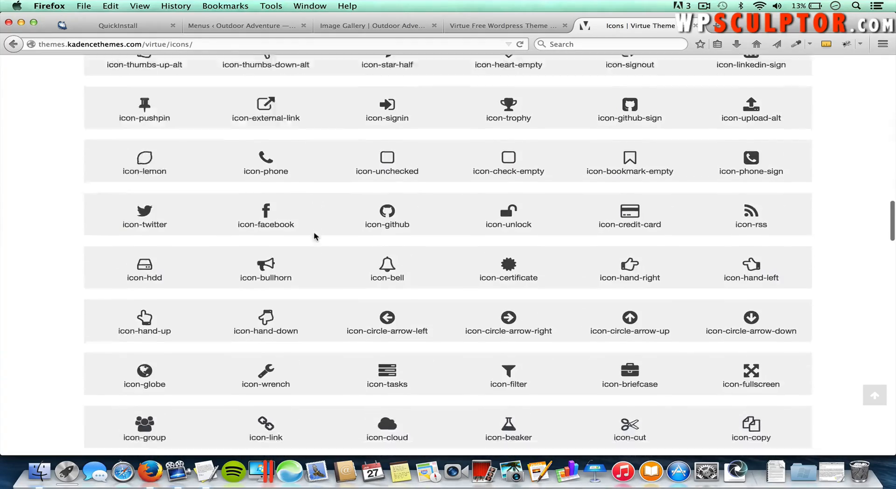
pyautogui.scroll(15, 313, 231)
pyautogui.scroll(12, 314, 234)
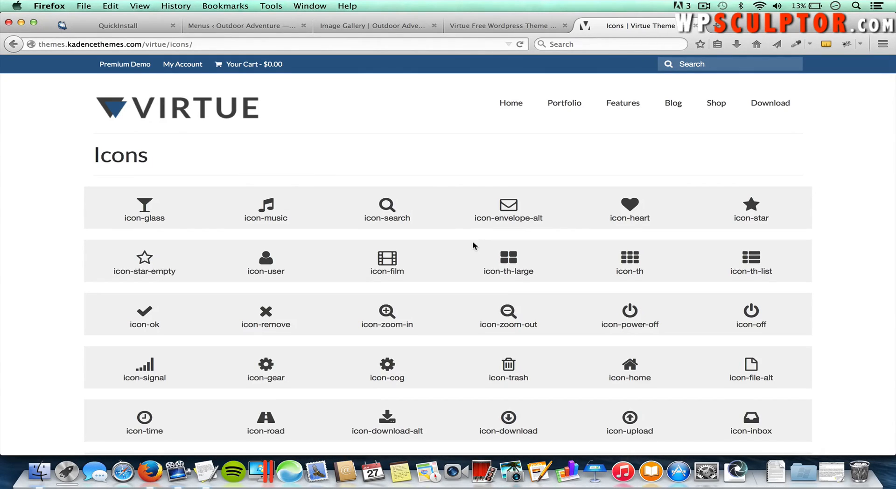
pyautogui.scroll(-2, 473, 242)
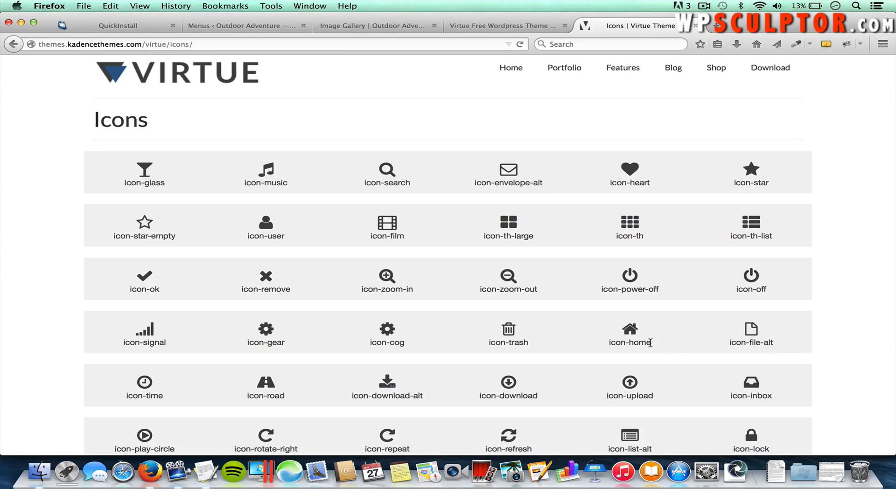
# Step: Copy the icon-home class name and return to the WordPress menu editor
pyautogui.moveTo(651, 343); pyautogui.dragTo(611, 343)
pyautogui.rightClick(629, 340)
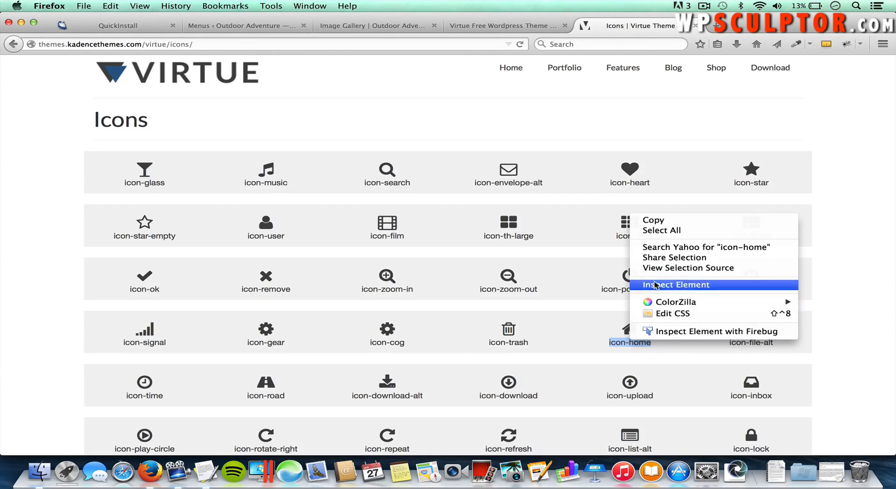
pyautogui.click(658, 221)
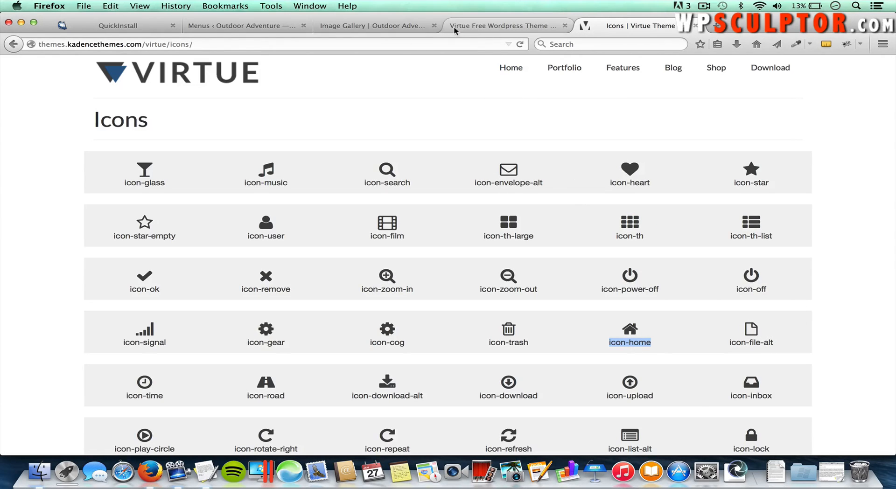
pyautogui.click(261, 29)
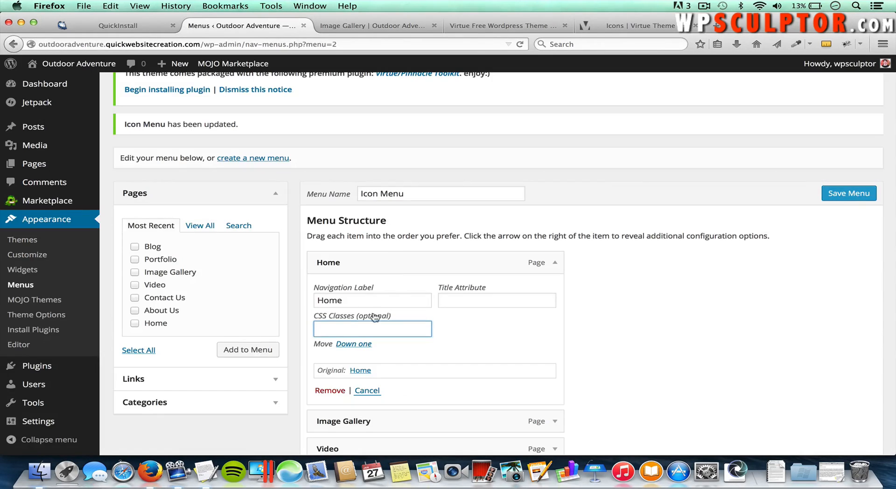
# Step: Paste icon-home into Home's CSS Classes field, save the Icon Menu, and reload the Image Gallery page
pyautogui.rightClick(335, 324)
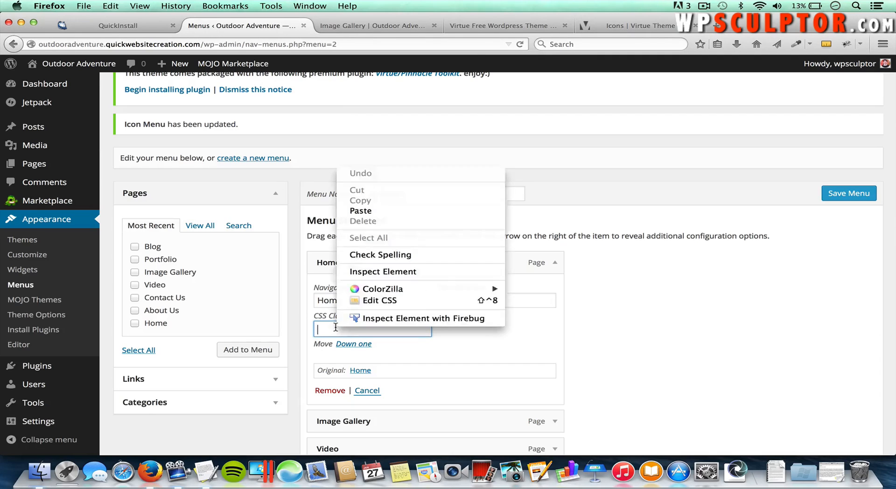
pyautogui.click(384, 211)
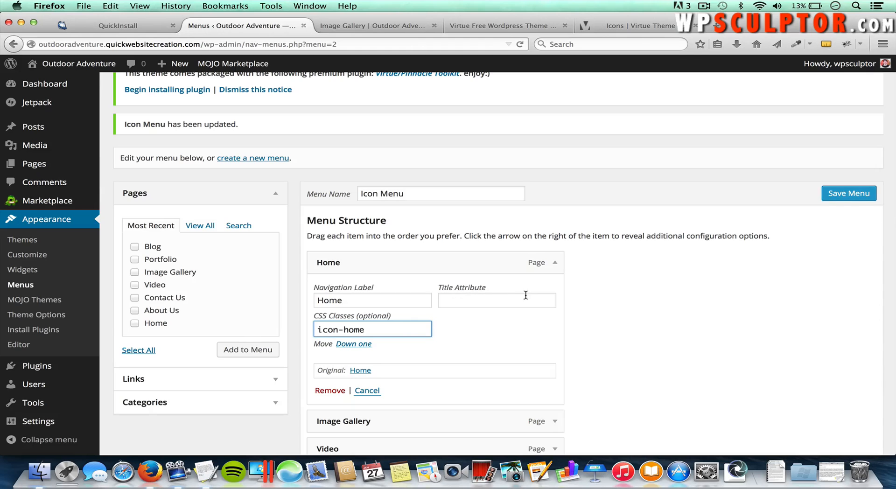
pyautogui.click(834, 198)
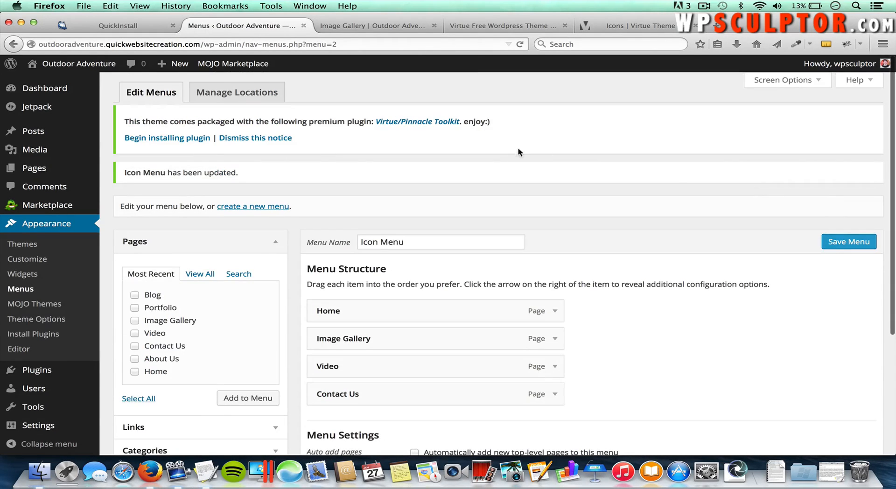
pyautogui.click(380, 28)
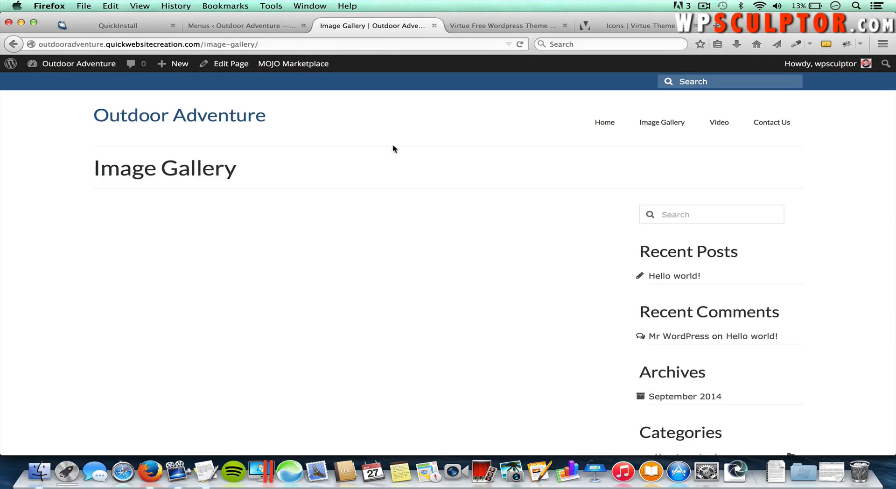
pyautogui.press('super+r')
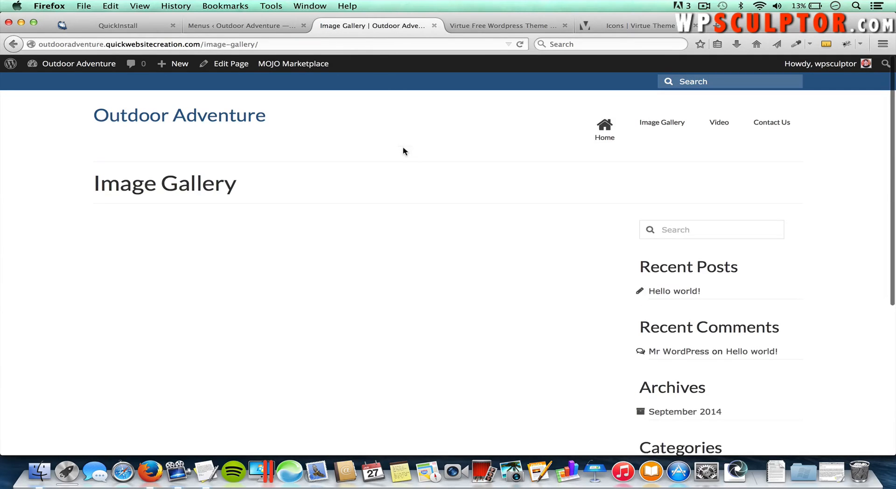
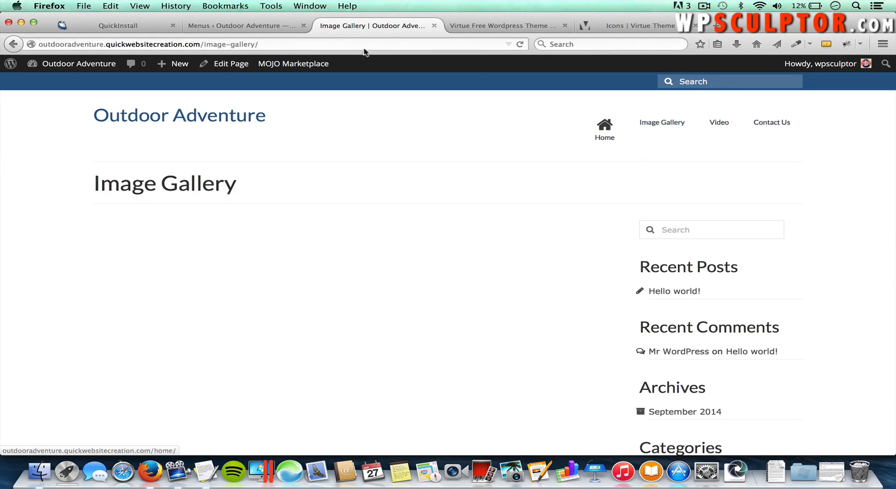
# Step: Copy the icon-camera class name from the Virtue Icons reference page
pyautogui.click(483, 25)
pyautogui.click(633, 27)
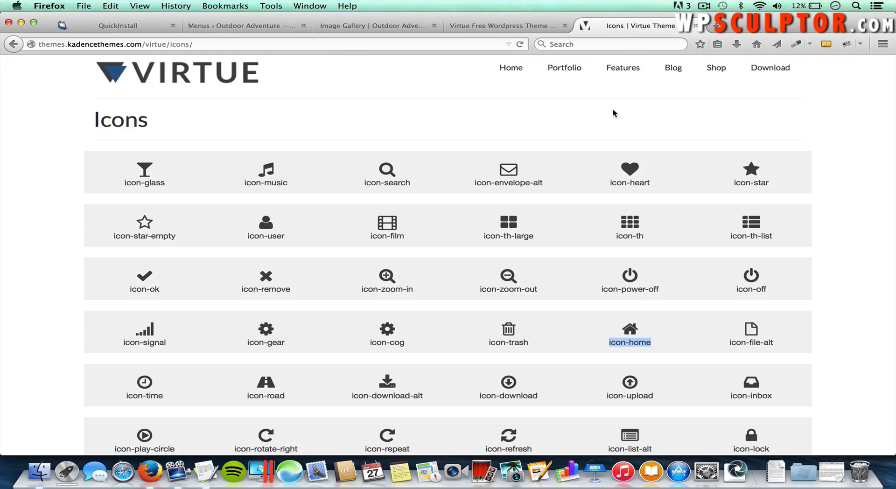
pyautogui.scroll(-5, 529, 249)
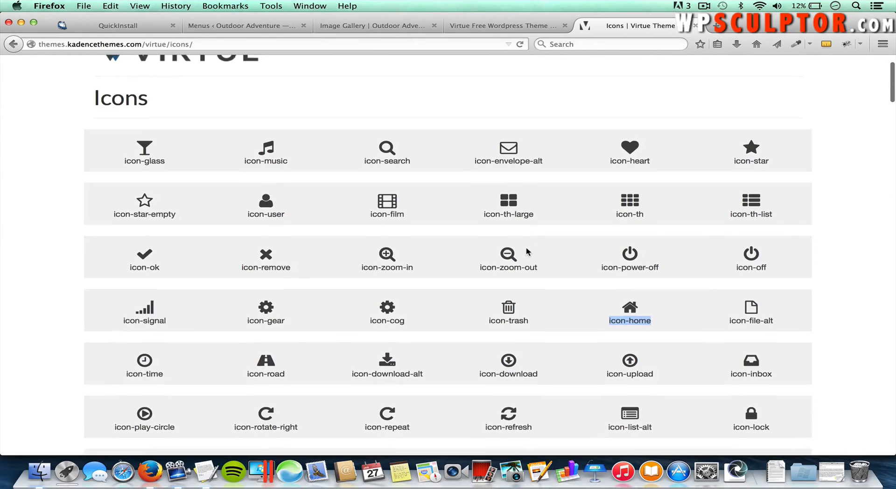
pyautogui.scroll(-5, 527, 248)
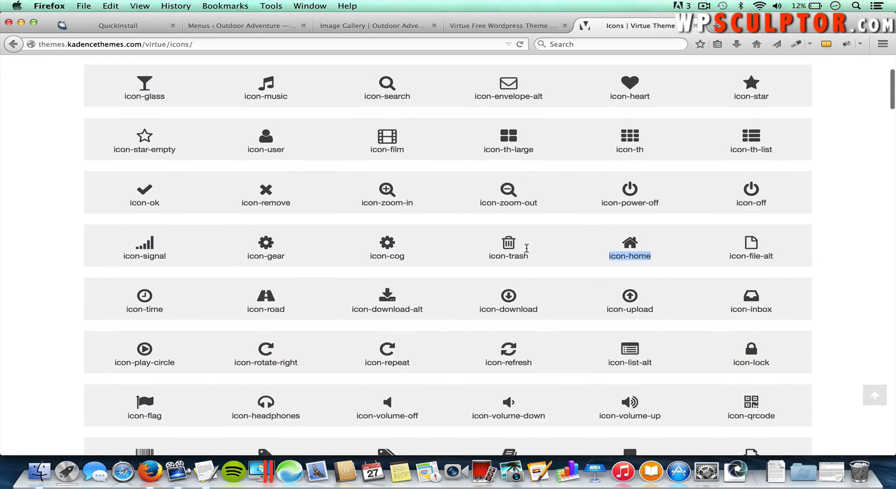
pyautogui.scroll(-1, 526, 248)
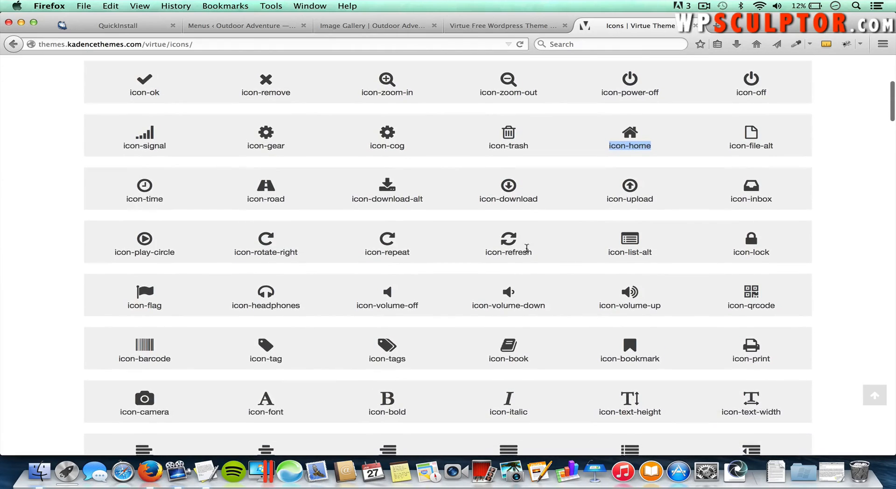
pyautogui.moveTo(170, 413); pyautogui.dragTo(119, 414)
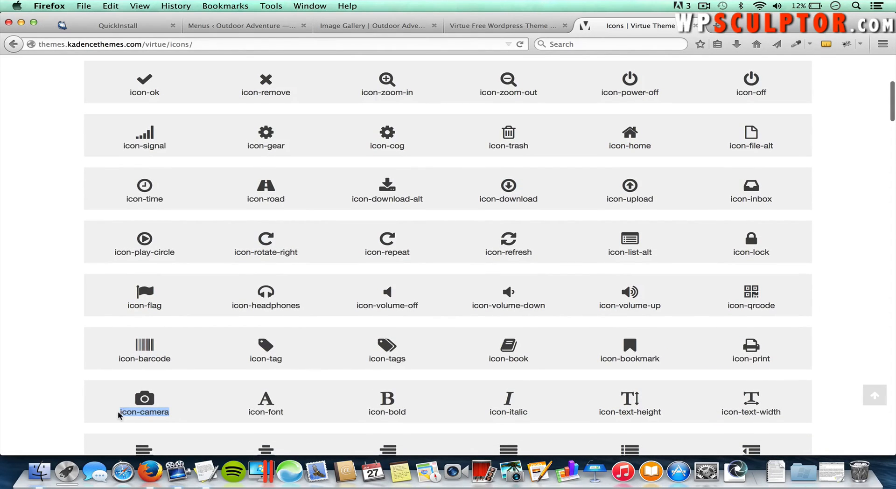
pyautogui.rightClick(145, 415)
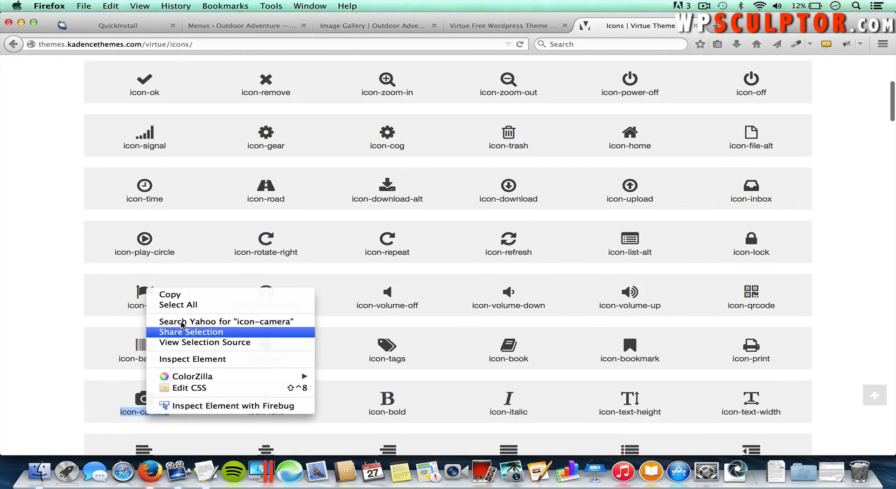
pyautogui.click(185, 295)
# Step: Paste icon-camera into Image Gallery's CSS Classes field and save the Icon Menu
pyautogui.click(260, 27)
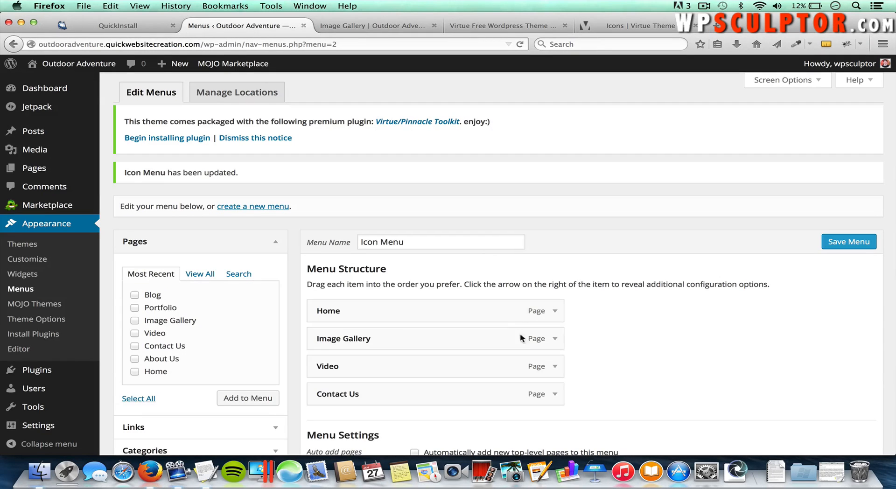
pyautogui.click(555, 339)
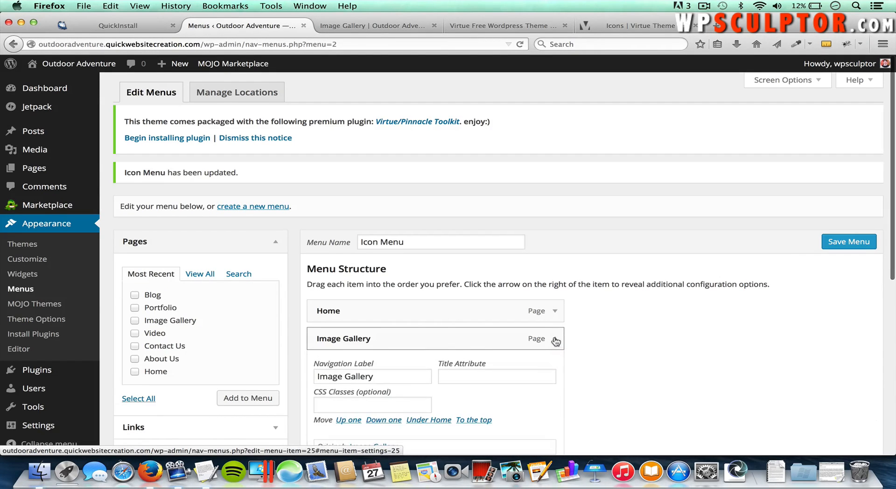
pyautogui.scroll(-1, 530, 350)
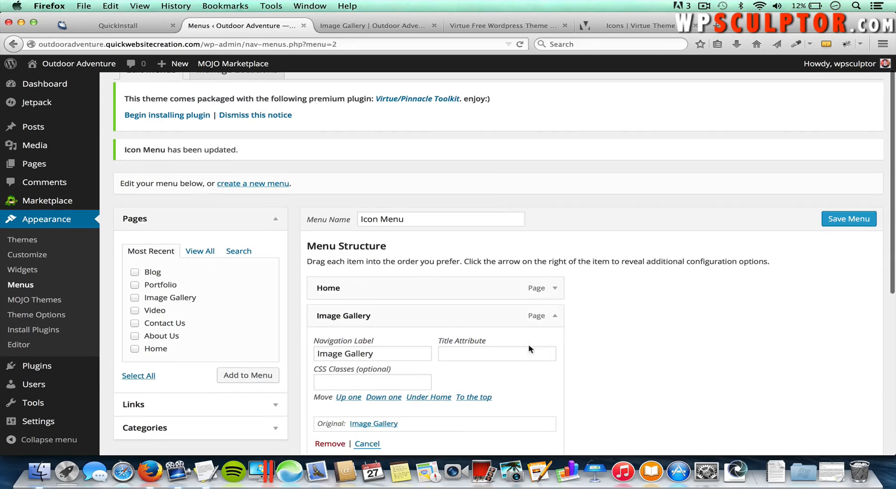
pyautogui.click(373, 382)
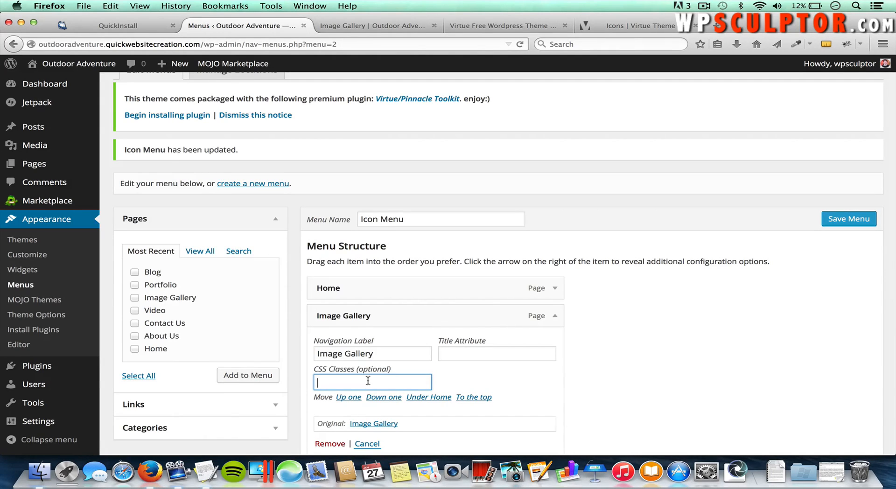
pyautogui.rightClick(368, 382)
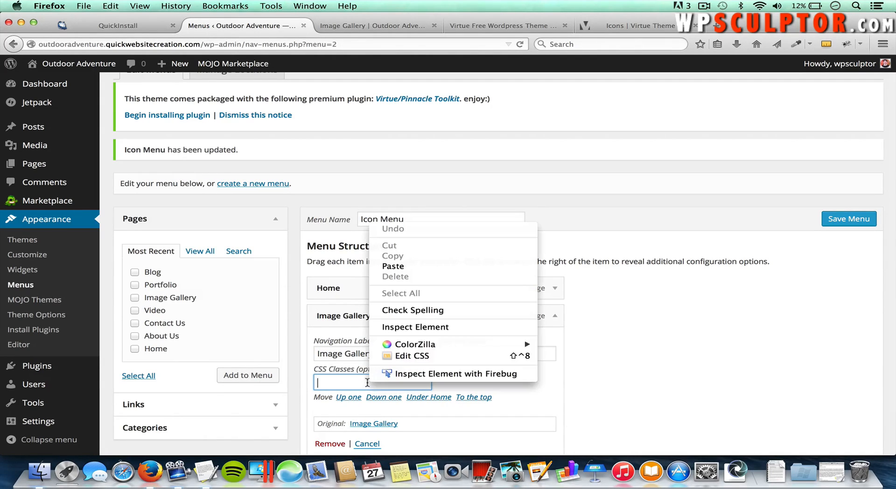
pyautogui.click(401, 267)
pyautogui.click(833, 223)
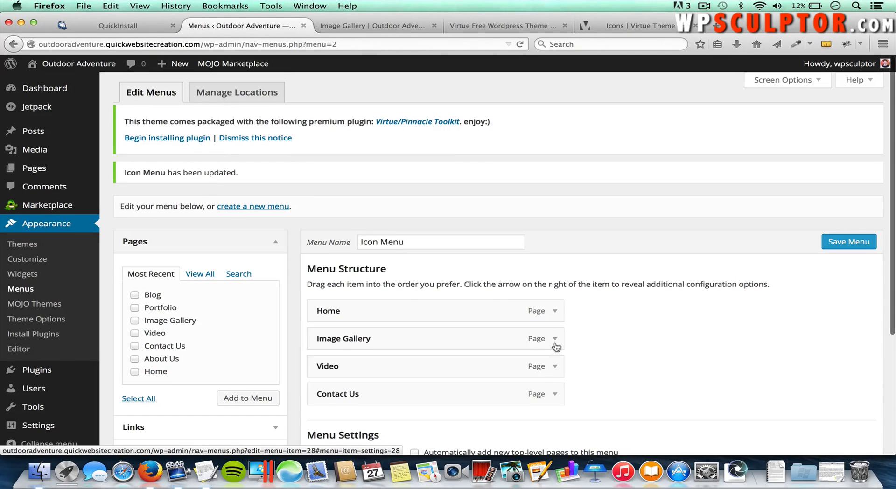
# Step: Copy icon-film from the Virtue Icons page into the Video item's CSS Classes field
pyautogui.click(555, 367)
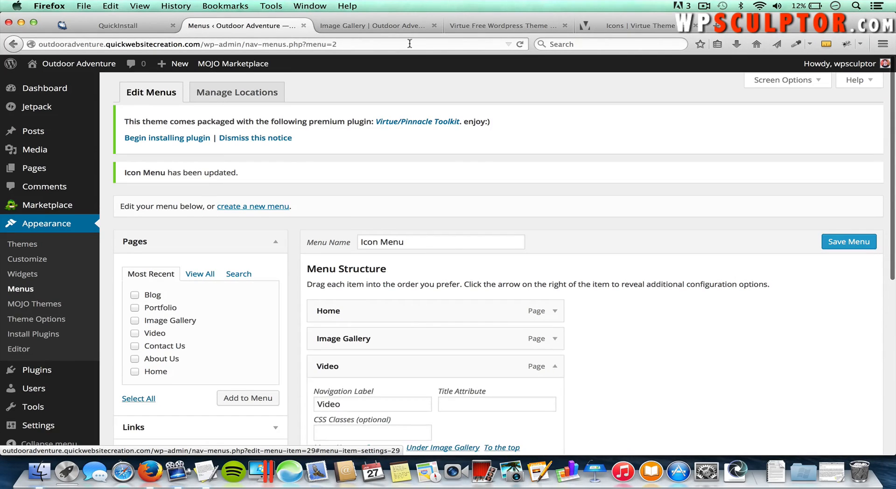
pyautogui.click(503, 26)
pyautogui.click(611, 28)
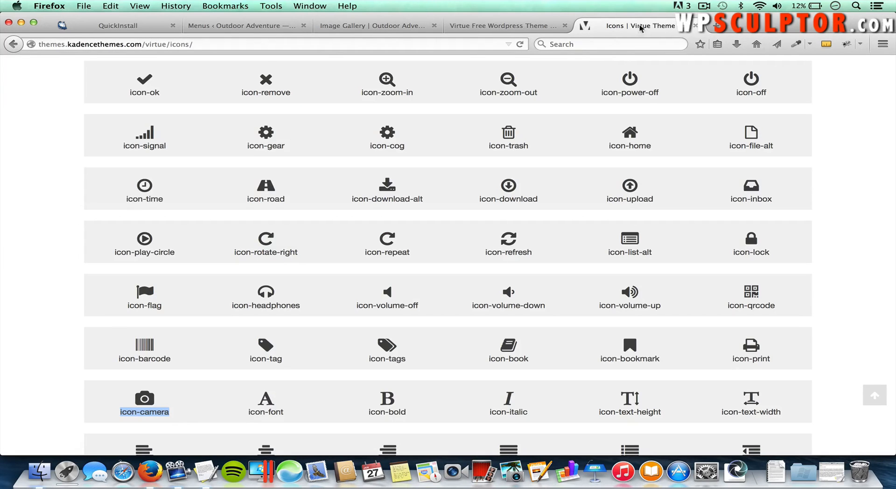
pyautogui.scroll(5, 531, 239)
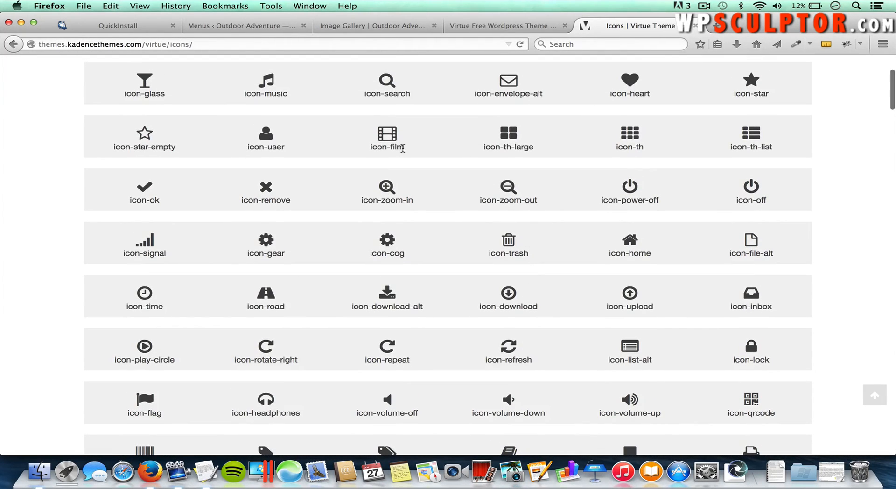
pyautogui.moveTo(404, 148); pyautogui.dragTo(369, 150)
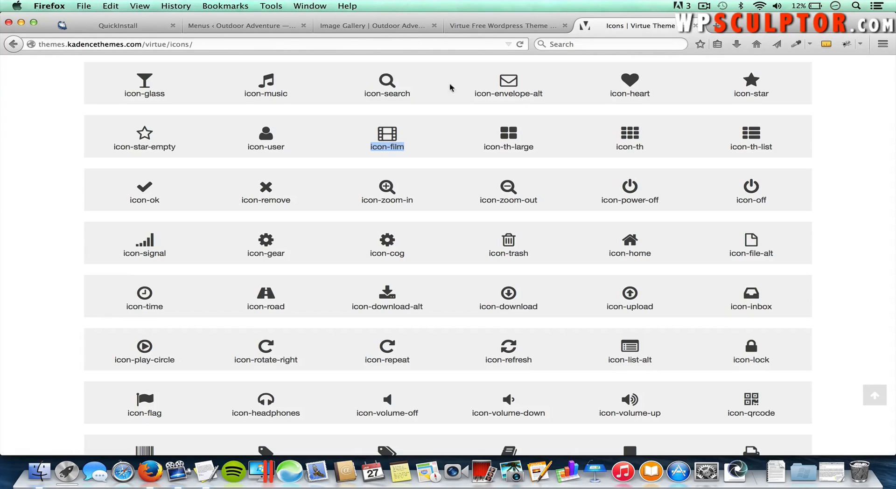
pyautogui.click(239, 27)
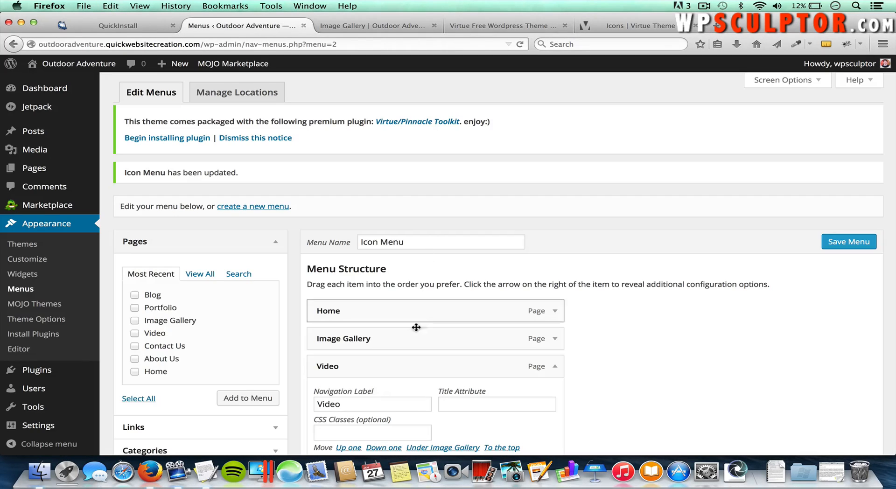
pyautogui.click(373, 432)
pyautogui.press('super+v')
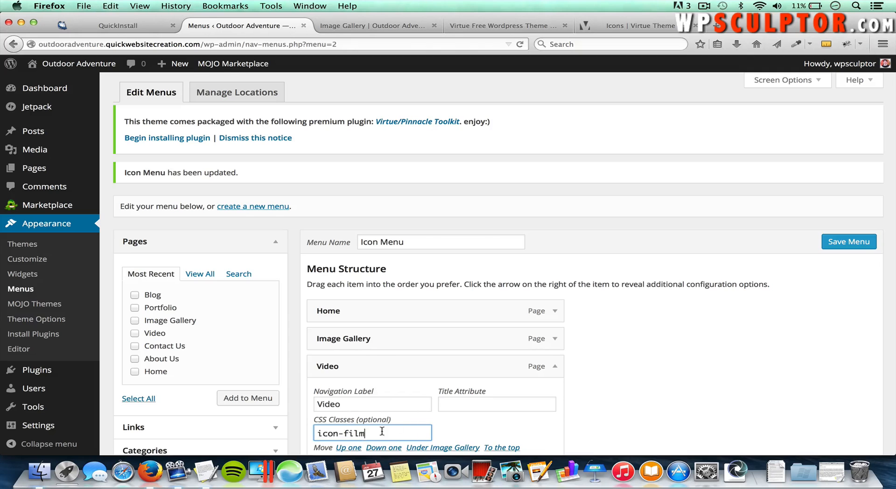
pyautogui.click(557, 369)
# Step: Put icon-envelope-alt into Contact Us's CSS Classes and save the Icon Menu
pyautogui.scroll(-2, 611, 397)
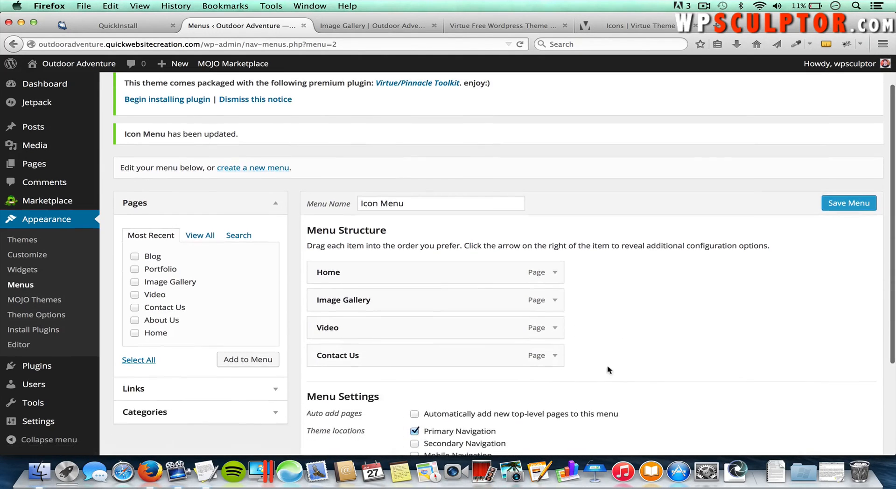
pyautogui.click(557, 358)
pyautogui.scroll(-3, 618, 370)
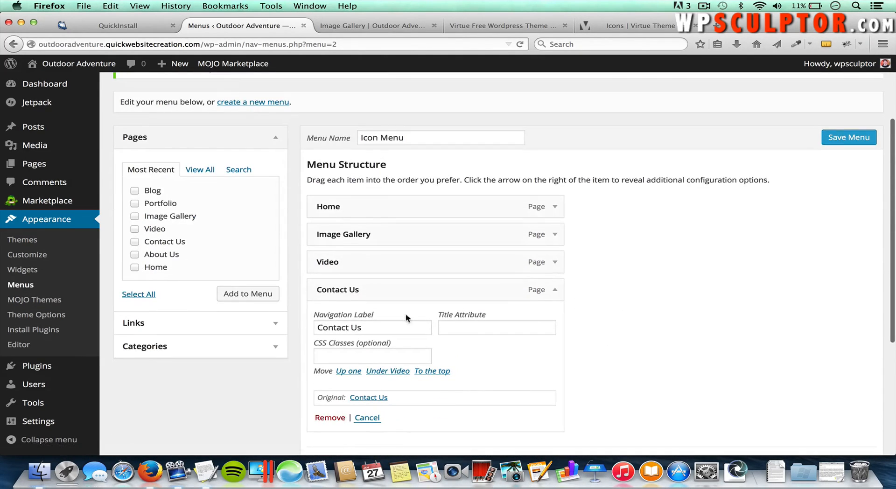
pyautogui.click(492, 28)
pyautogui.click(615, 27)
pyautogui.scroll(5, 559, 230)
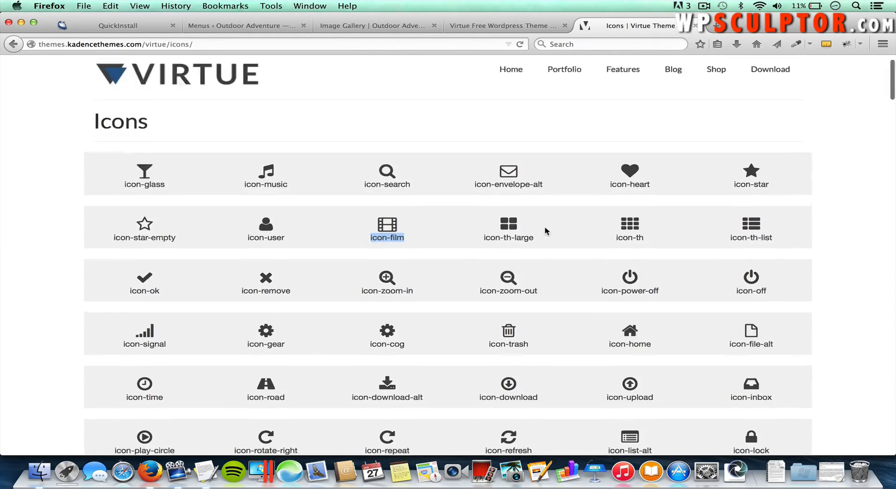
pyautogui.moveTo(541, 219); pyautogui.dragTo(478, 218)
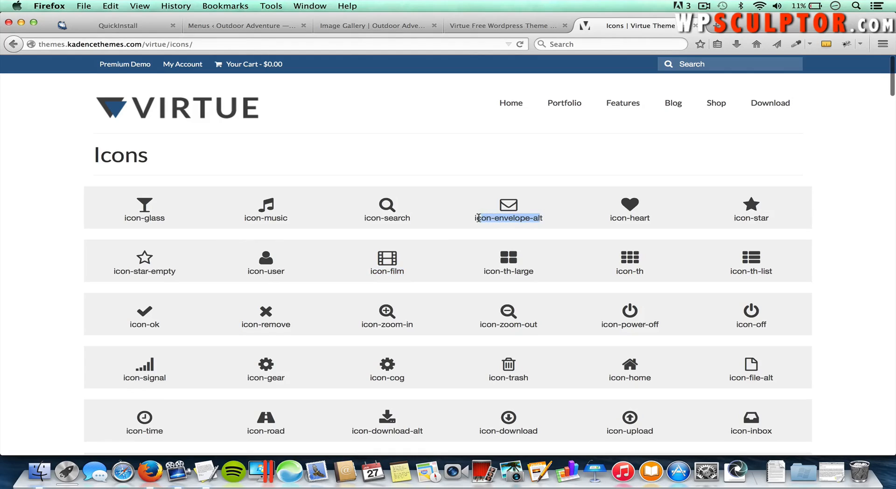
pyautogui.moveTo(546, 220); pyautogui.dragTo(472, 220)
pyautogui.click(257, 24)
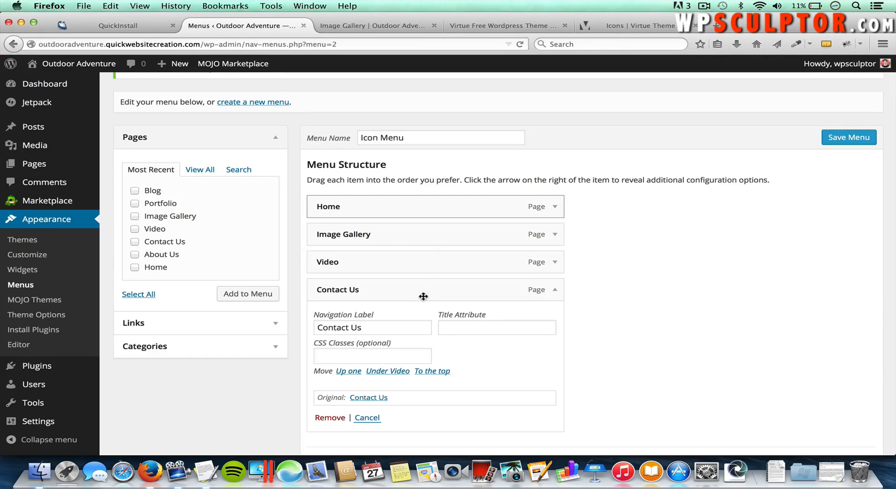
pyautogui.click(388, 358)
pyautogui.press('super+v')
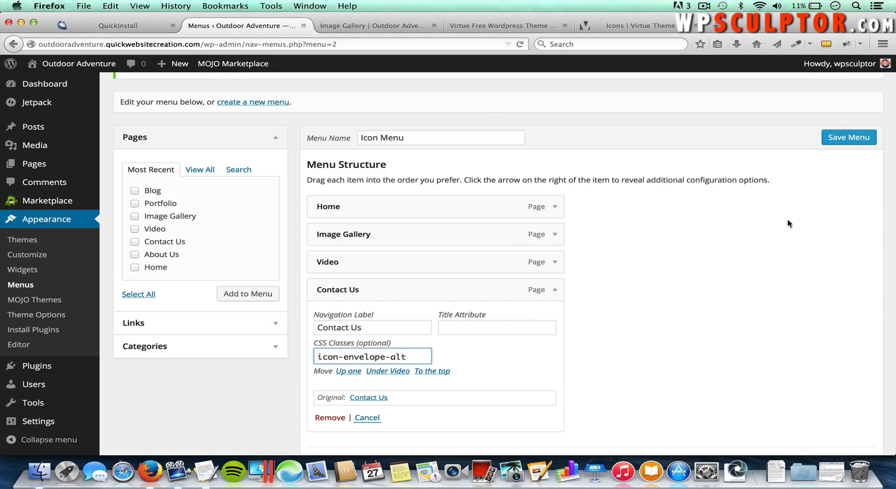
pyautogui.click(848, 148)
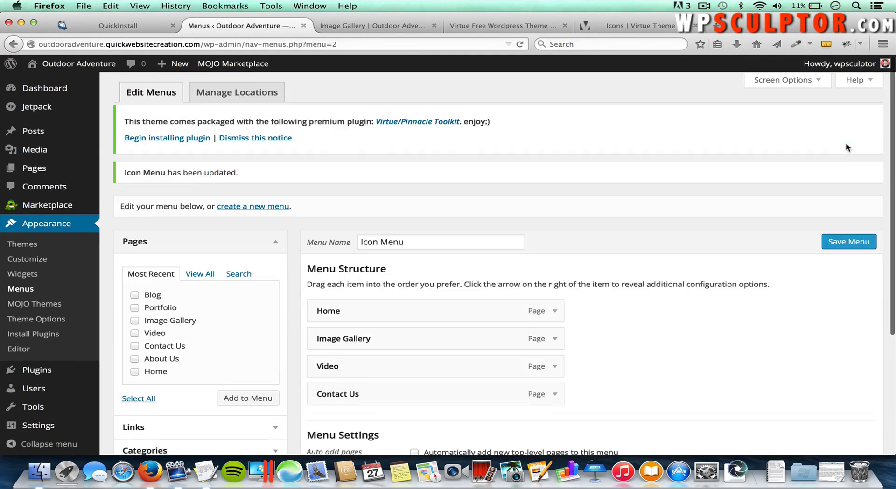
# Step: Check the site menu, re-save the Home item's CSS Classes, and reload the Image Gallery page
pyautogui.click(376, 24)
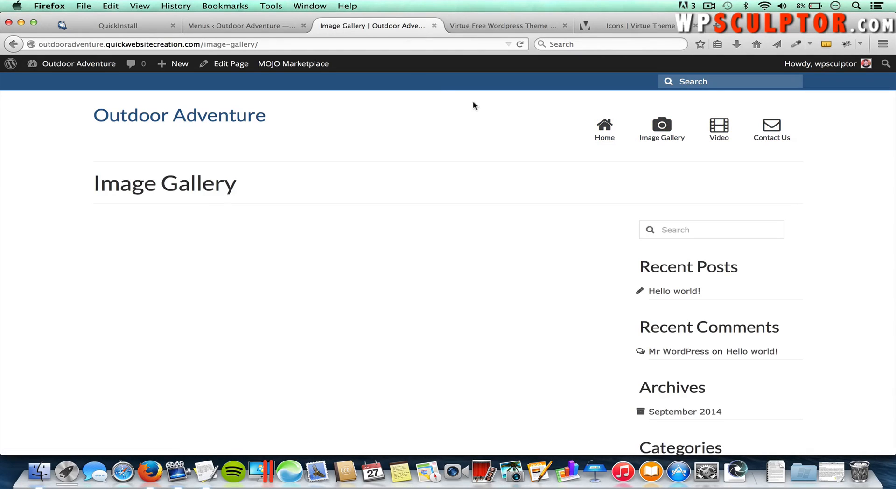
pyautogui.click(270, 28)
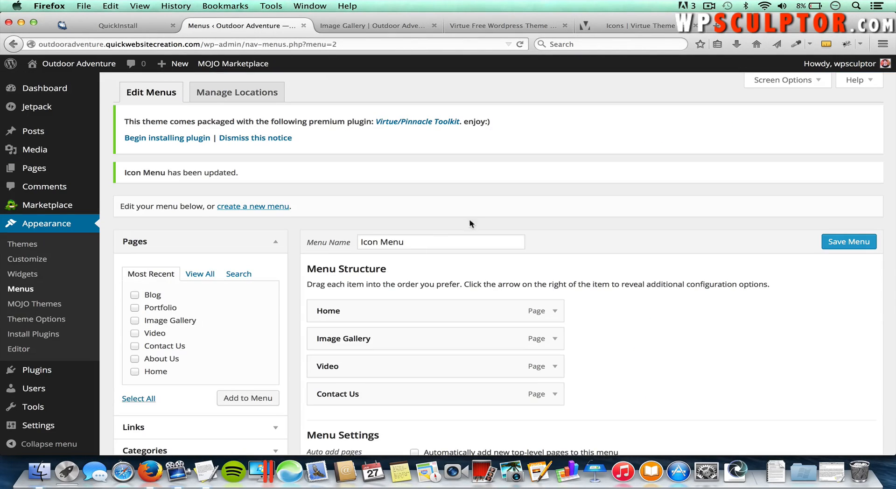
pyautogui.click(555, 312)
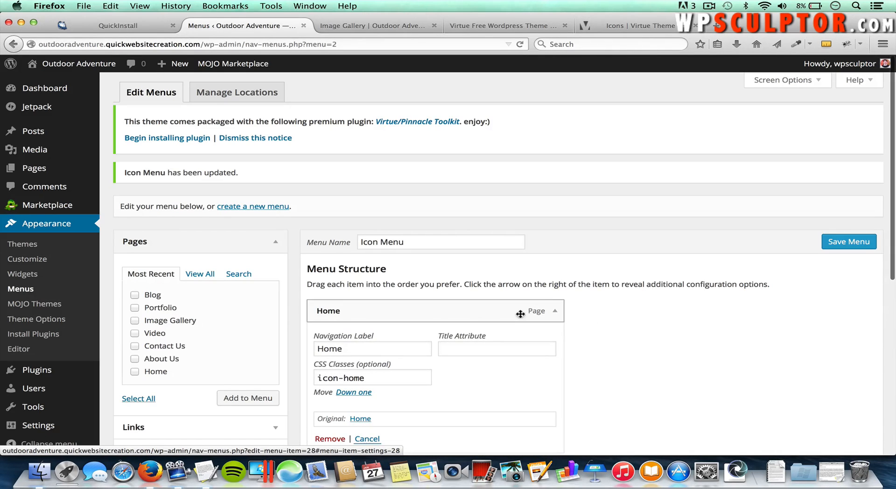
pyautogui.scroll(-3, 625, 347)
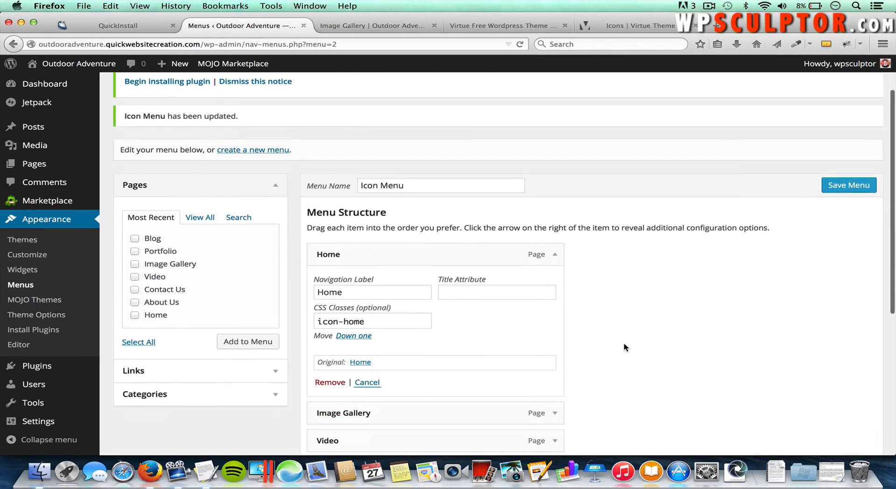
pyautogui.click(381, 321)
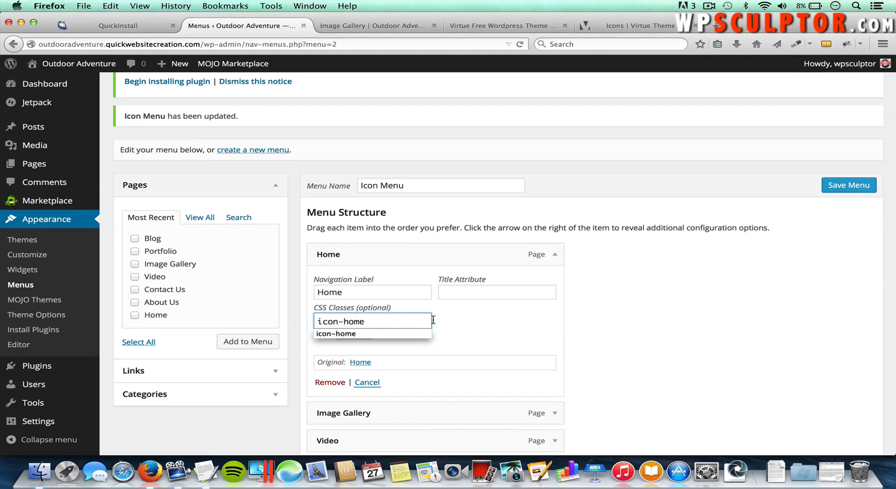
pyautogui.click(849, 190)
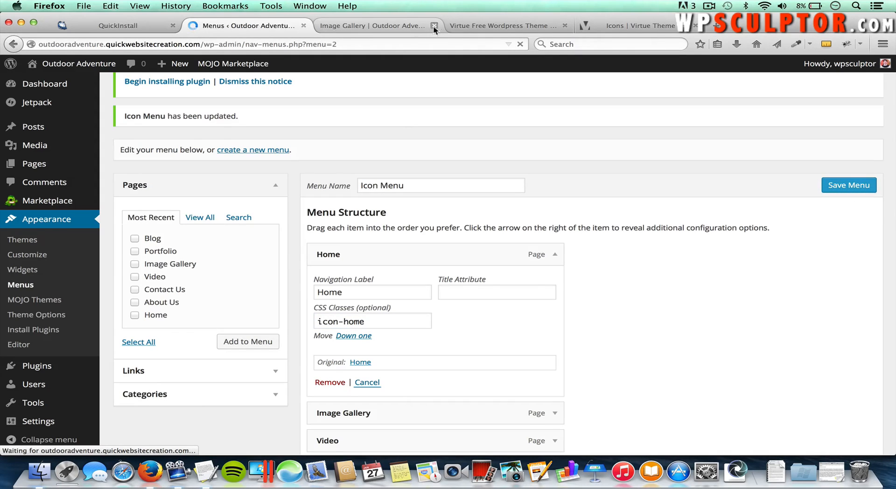
pyautogui.click(408, 27)
pyautogui.press('super+r')
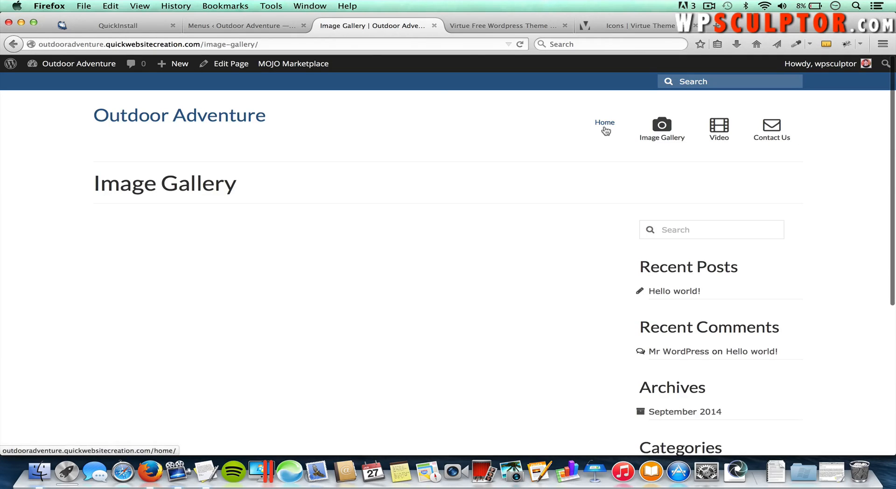
# Step: Remove the trailing space after icon-home, save the menu, and confirm the house icon on the site
pyautogui.click(255, 27)
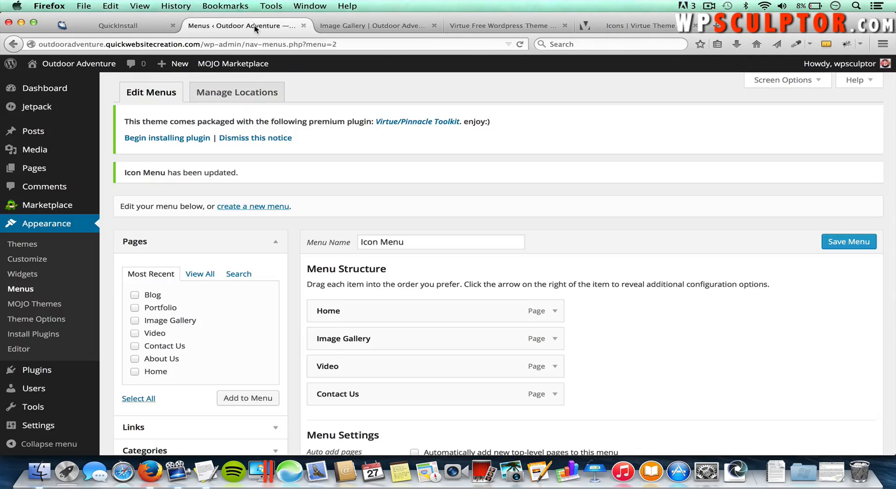
pyautogui.click(555, 312)
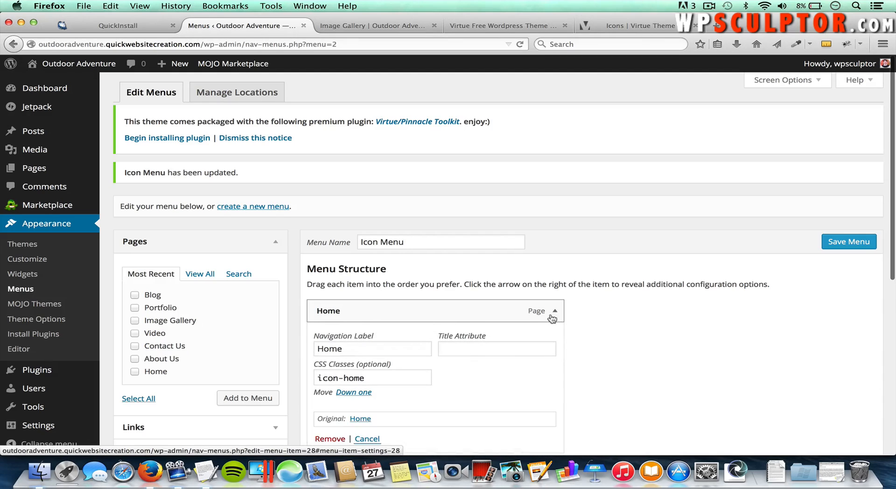
pyautogui.click(404, 380)
pyautogui.press('BackSpace')
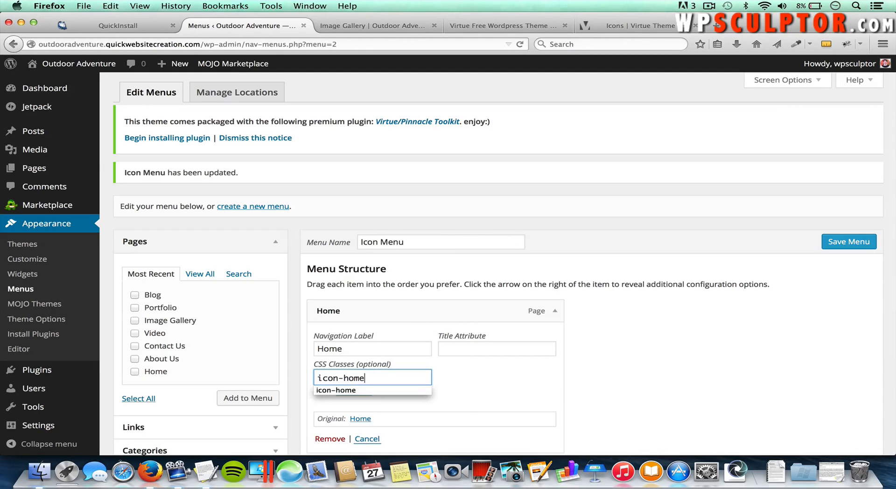
pyautogui.click(844, 243)
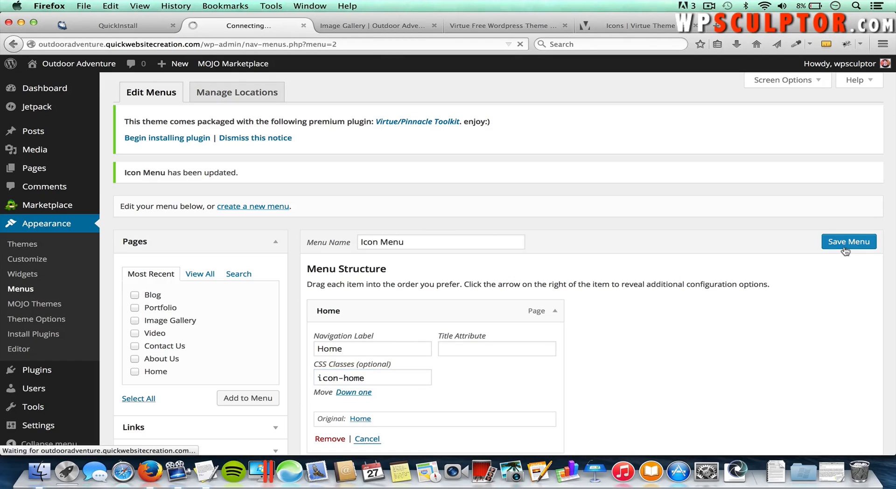
pyautogui.click(369, 26)
pyautogui.press('super+r')
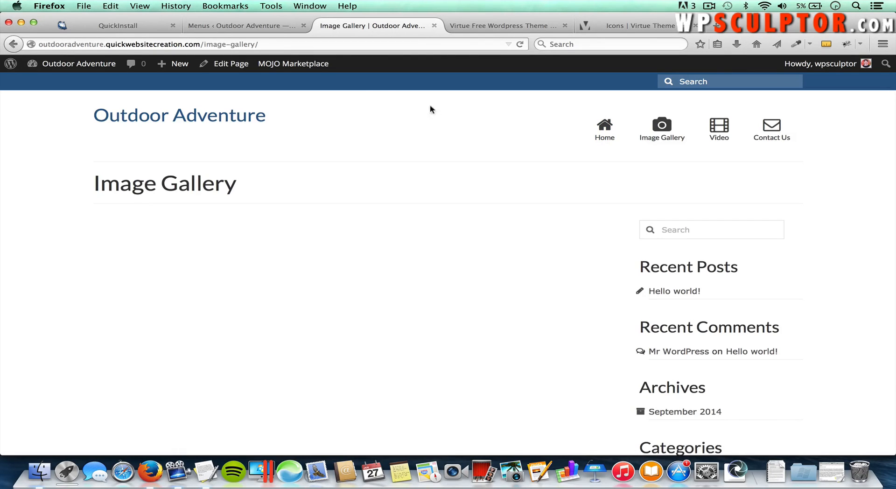
pyautogui.click(261, 30)
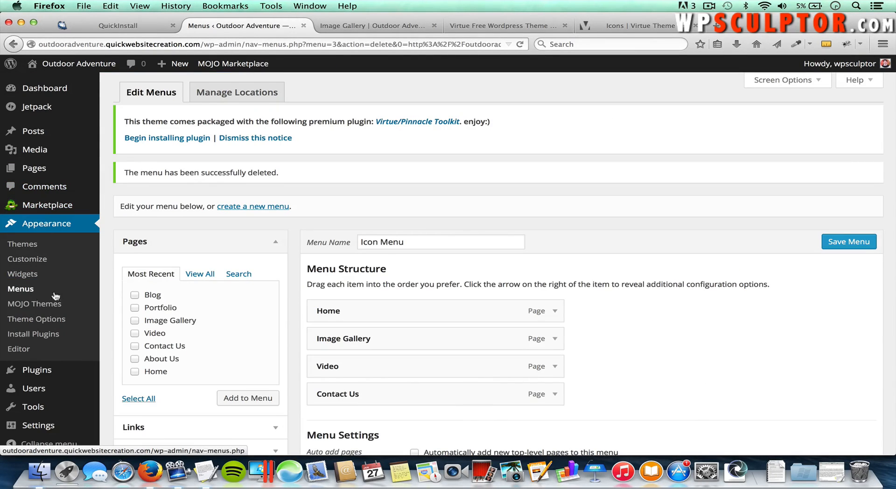
# Step: Create a menu named Navigation Menu and tick its pages, including Portfolio
pyautogui.click(255, 208)
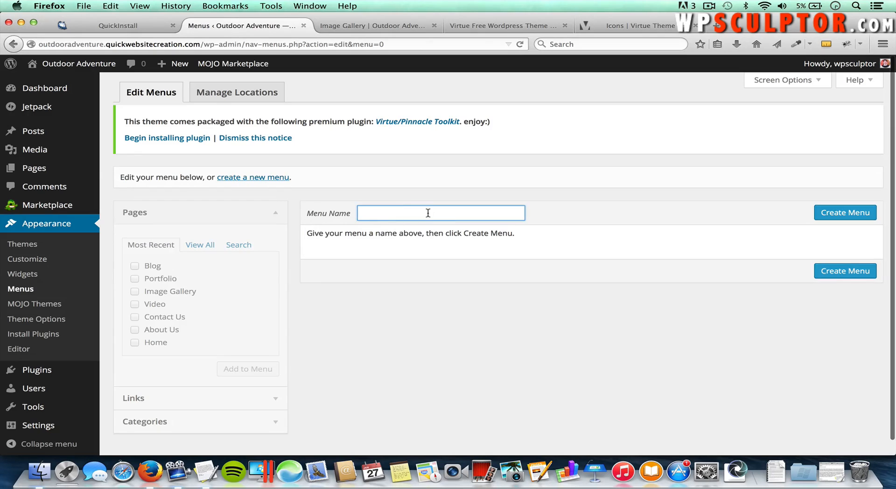
pyautogui.write('Nav')
pyautogui.press('Down')
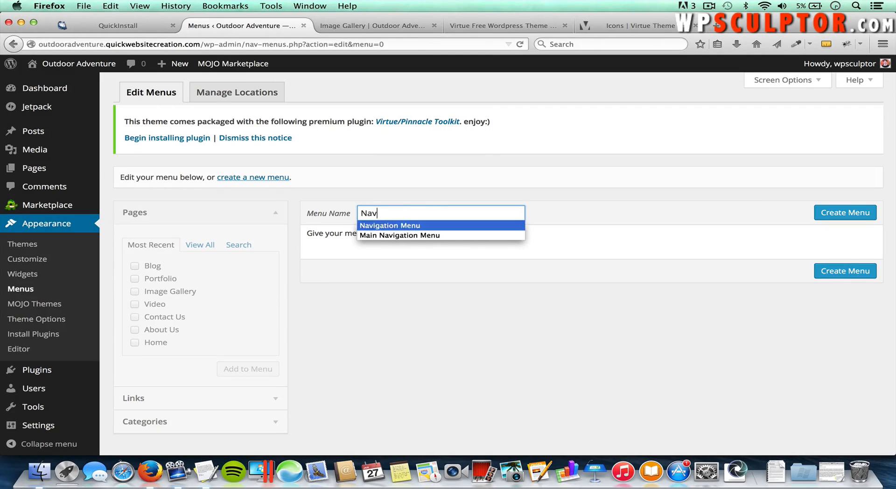
pyautogui.press('Return')
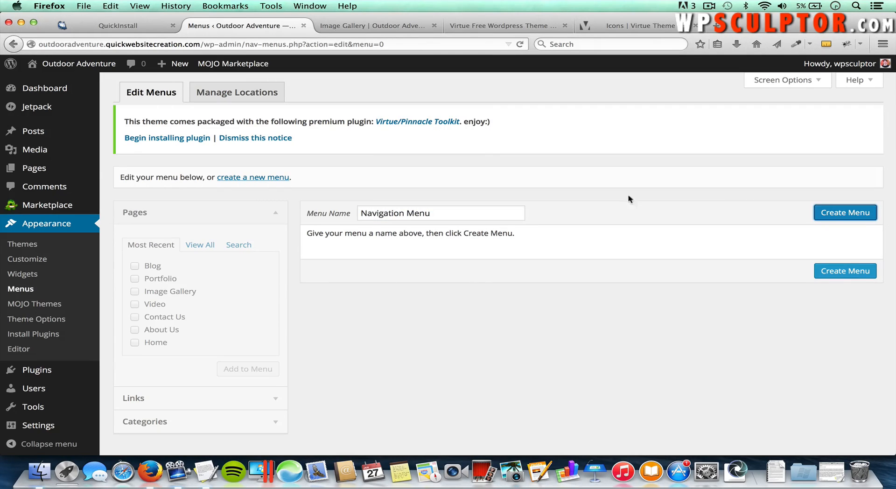
pyautogui.click(847, 216)
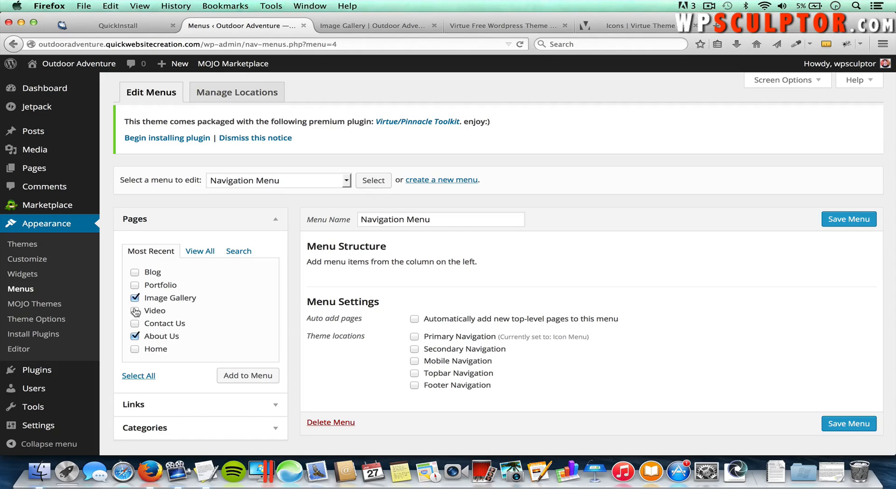
pyautogui.click(135, 285)
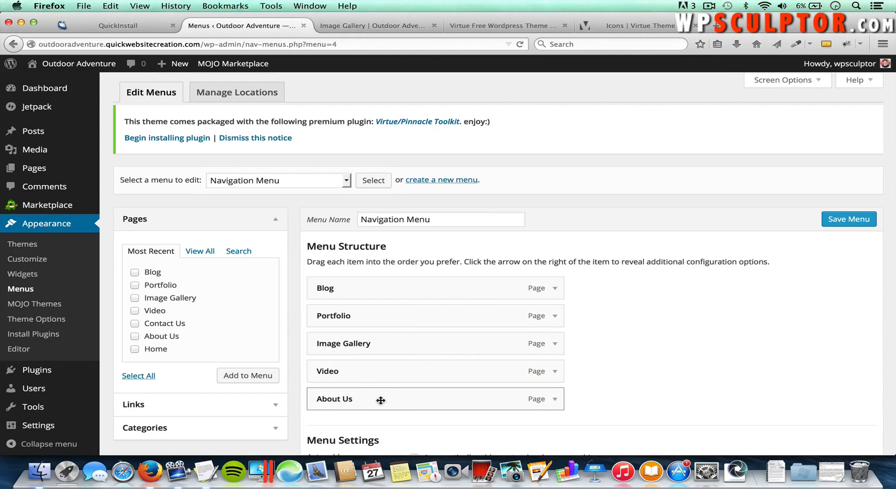
# Step: Drag the menu items into the order About Us, Video, Image Gallery, Portfolio, Blog
pyautogui.moveTo(381, 401); pyautogui.dragTo(369, 282)
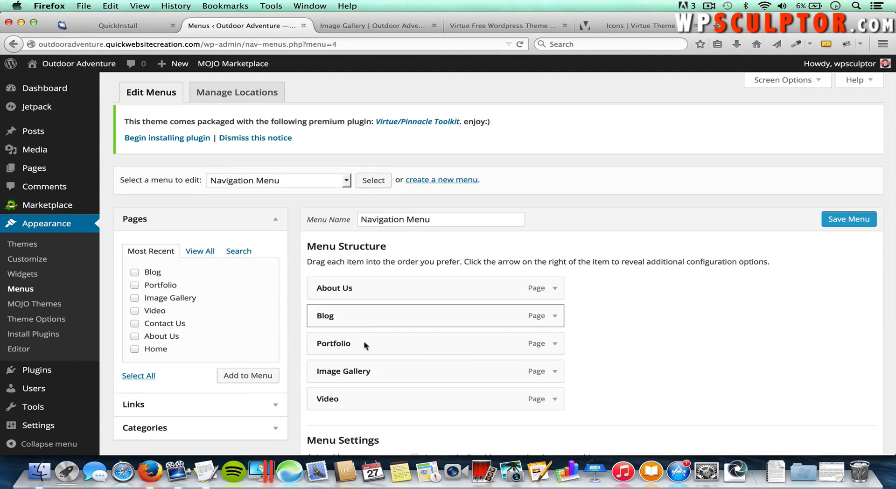
pyautogui.moveTo(334, 403); pyautogui.dragTo(326, 317)
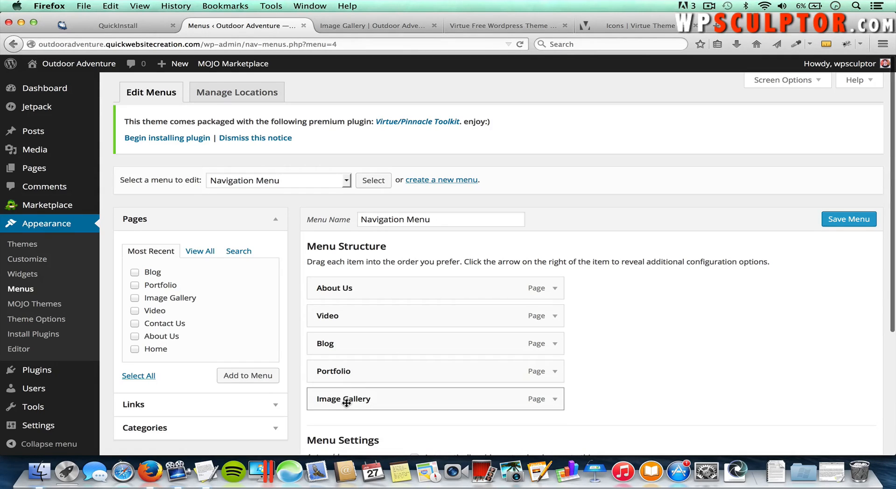
pyautogui.moveTo(344, 400); pyautogui.dragTo(334, 343)
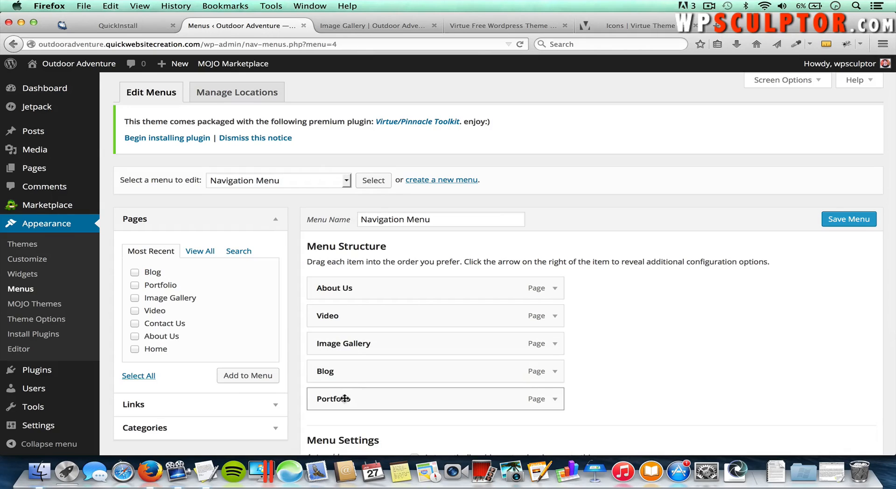
pyautogui.moveTo(345, 400); pyautogui.dragTo(340, 366)
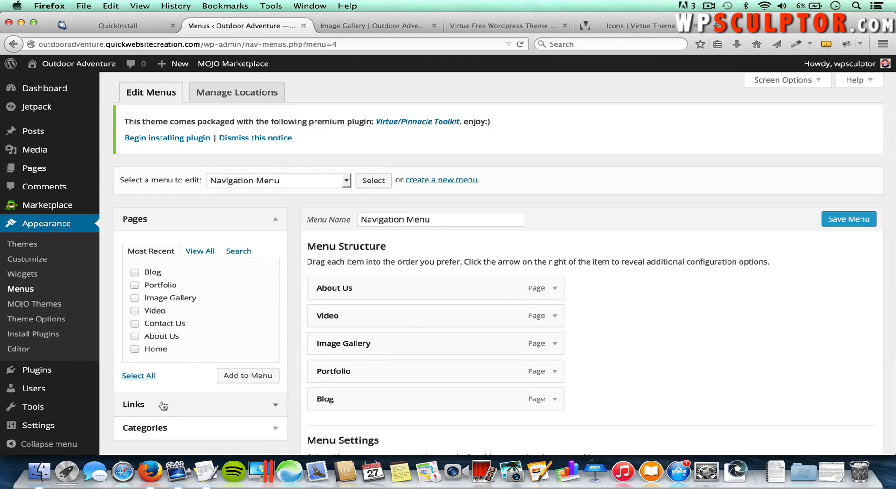
pyautogui.click(785, 80)
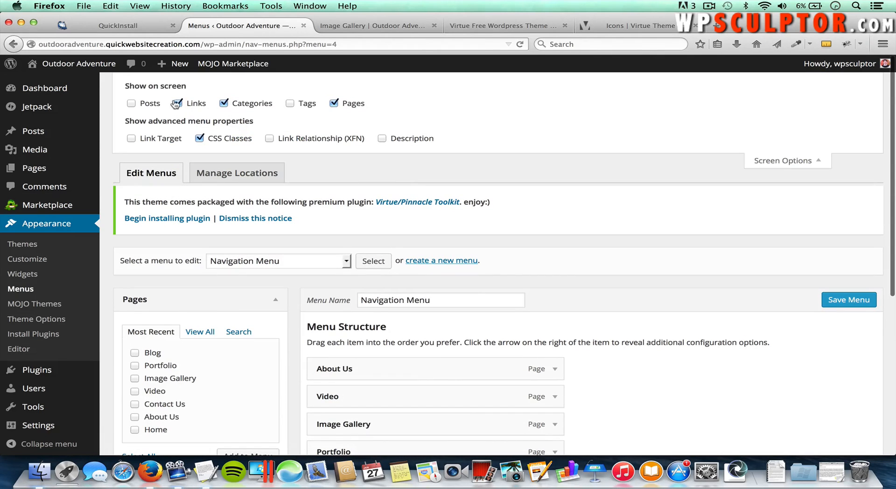
pyautogui.click(775, 160)
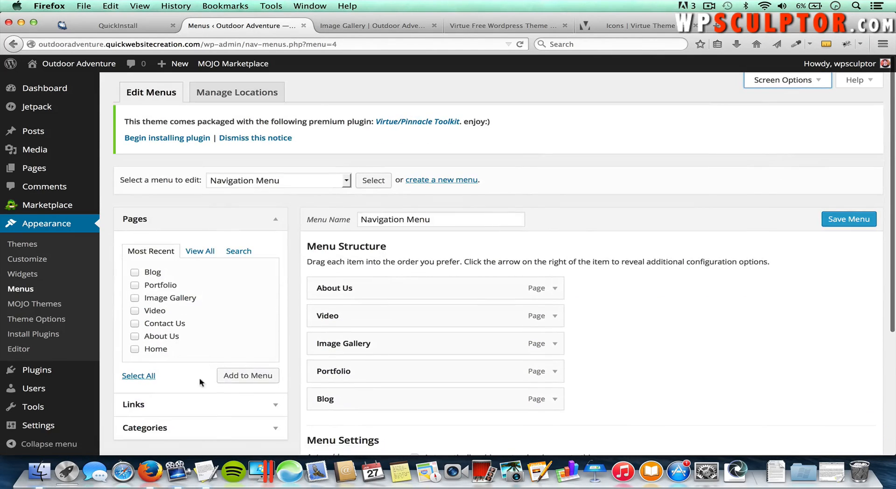
pyautogui.click(216, 408)
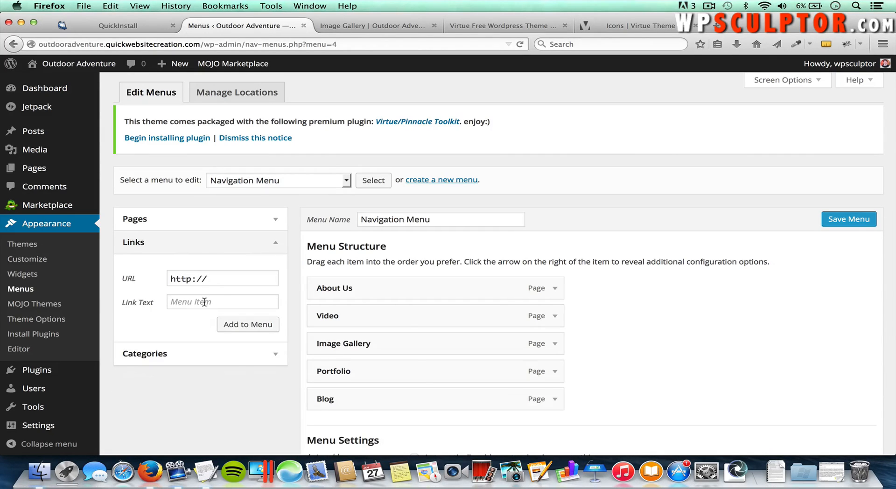
pyautogui.click(220, 278)
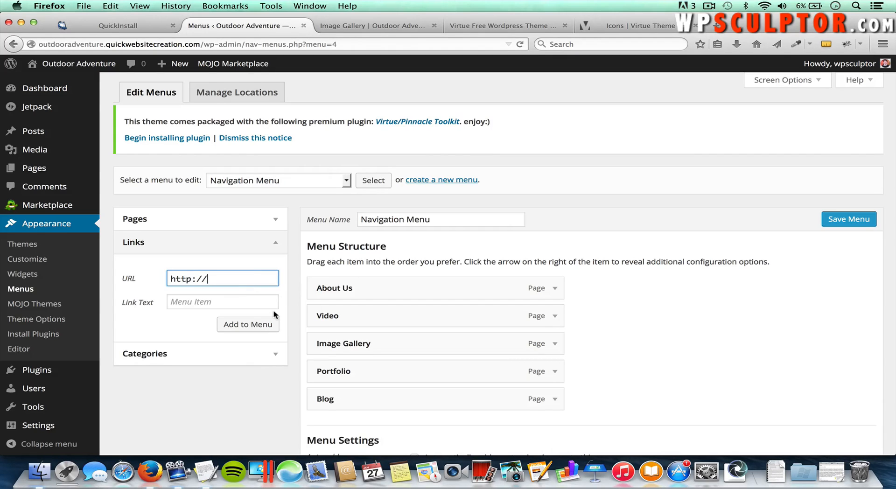
pyautogui.write('www.google.c')
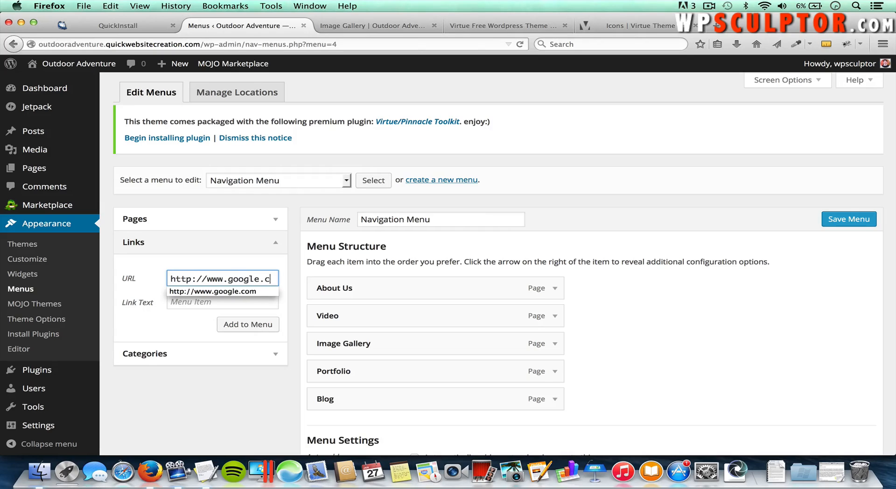
pyautogui.write('om')
pyautogui.click(225, 302)
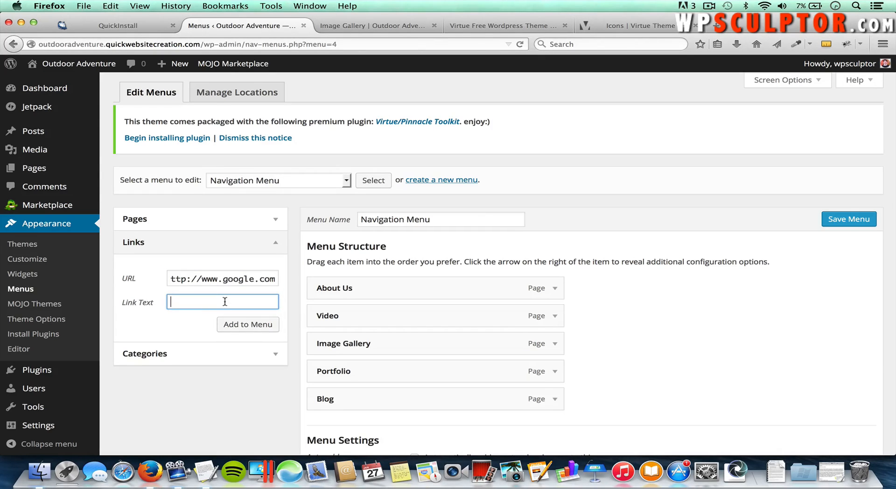
pyautogui.write('Google')
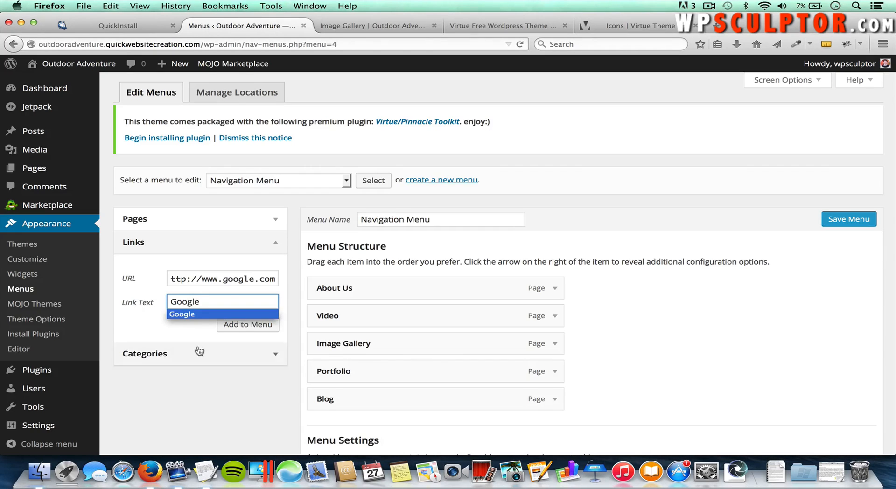
pyautogui.click(191, 332)
pyautogui.click(250, 328)
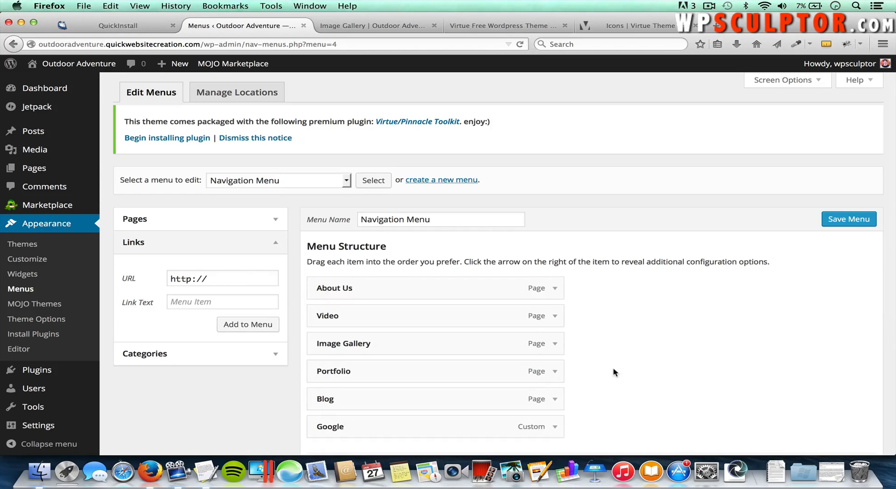
pyautogui.scroll(-1, 616, 372)
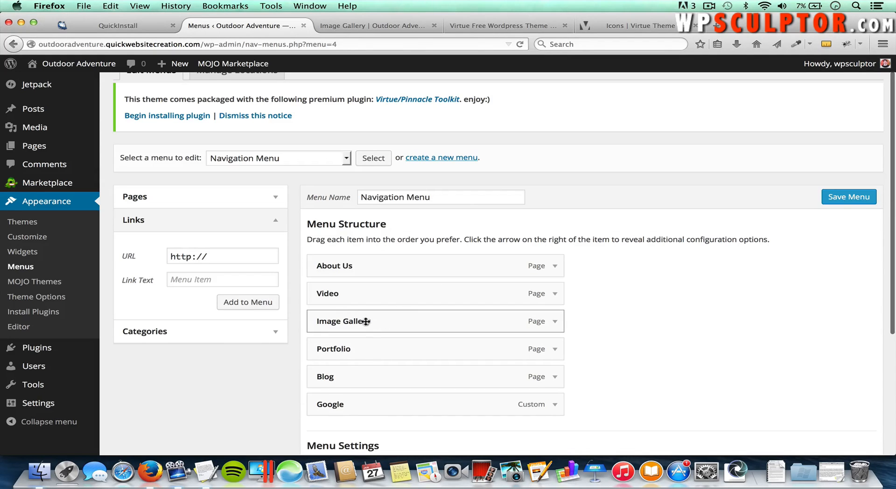
# Step: Move Google below About Us, nest Video and Image Gallery under it, and save
pyautogui.moveTo(342, 410); pyautogui.dragTo(335, 298)
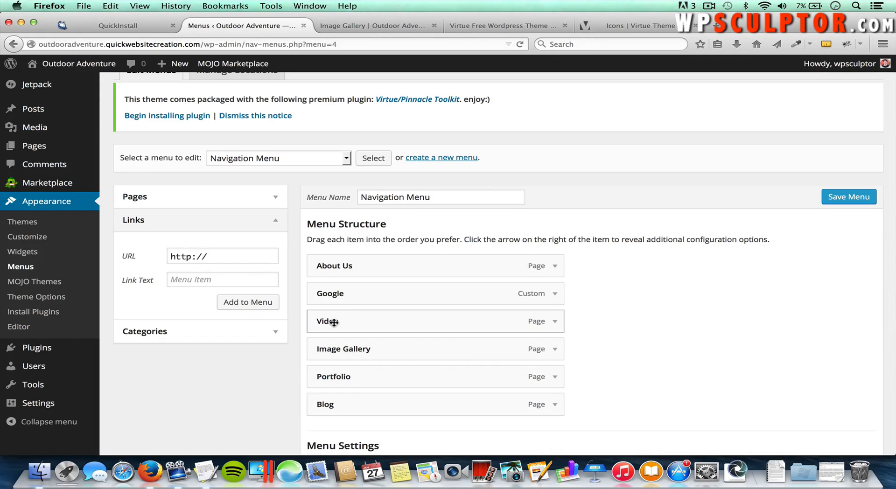
pyautogui.moveTo(334, 322); pyautogui.dragTo(347, 323)
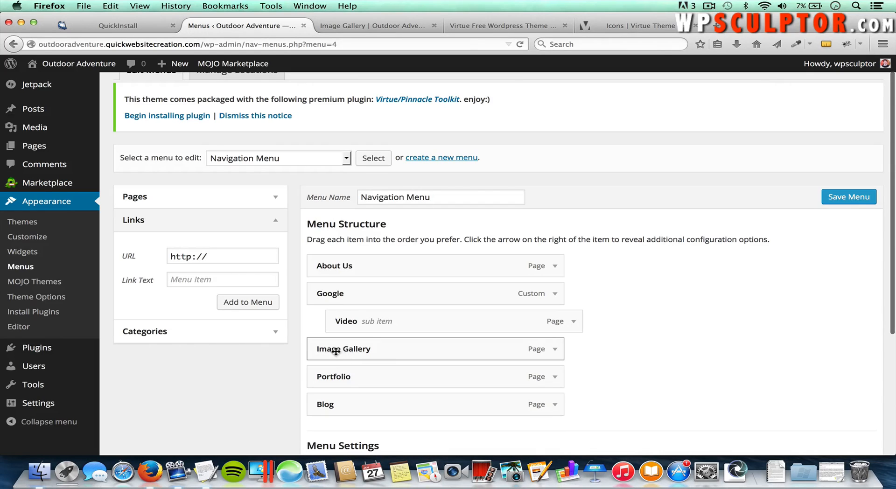
pyautogui.moveTo(333, 352); pyautogui.dragTo(357, 351)
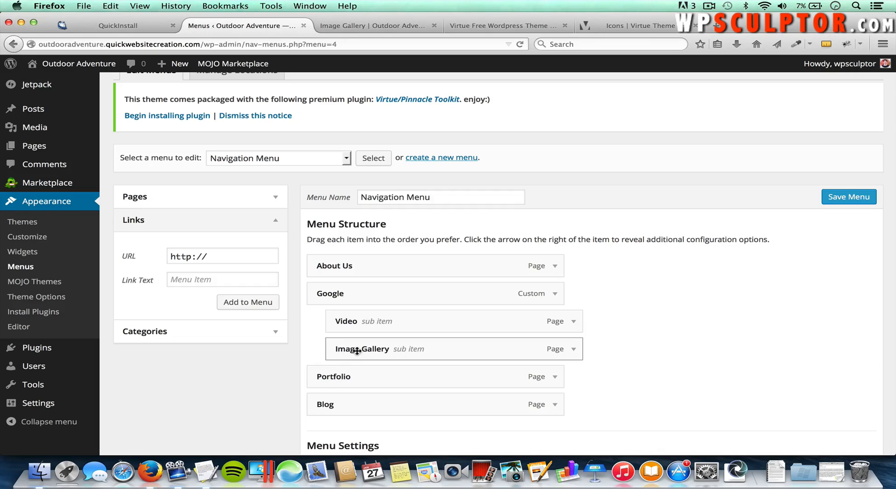
pyautogui.moveTo(357, 351); pyautogui.dragTo(383, 351)
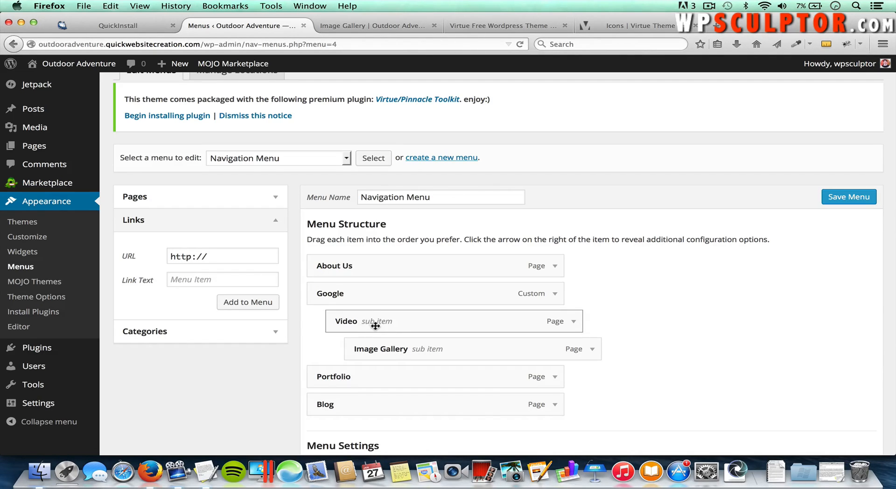
pyautogui.moveTo(398, 350)
pyautogui.mouseDown()
pyautogui.moveTo(374, 350)
pyautogui.moveTo(383, 350)
pyautogui.mouseUp()
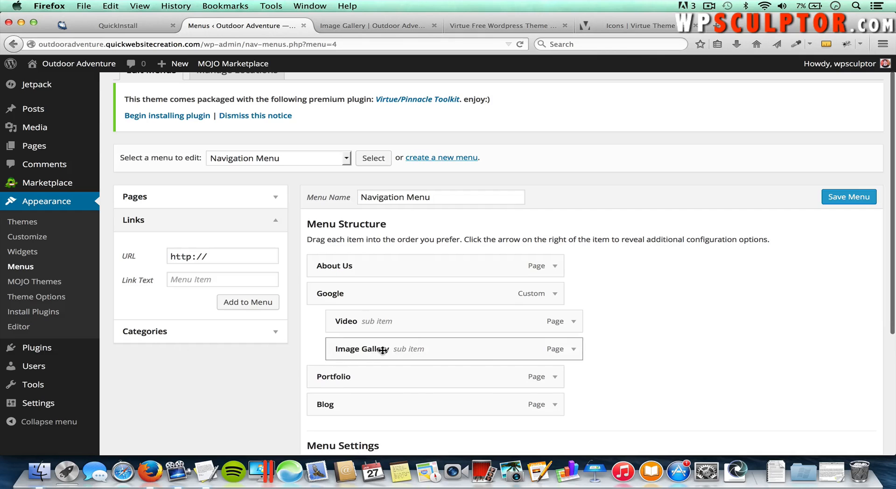
pyautogui.click(850, 198)
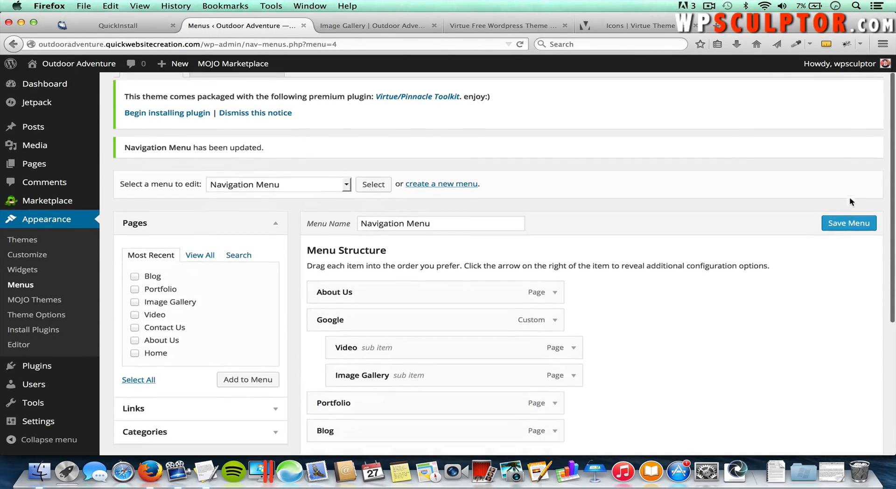
# Step: Tick Secondary Navigation as Navigation Menu's location and save the menu
pyautogui.scroll(-5, 850, 199)
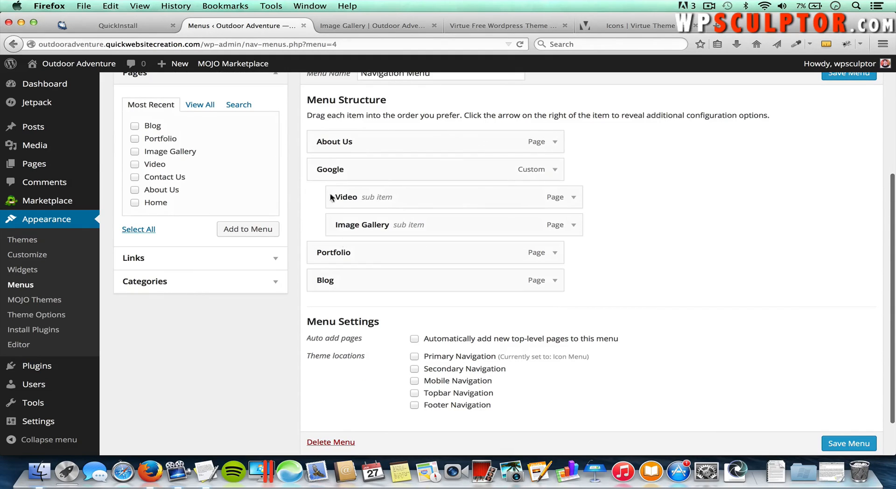
pyautogui.click(414, 369)
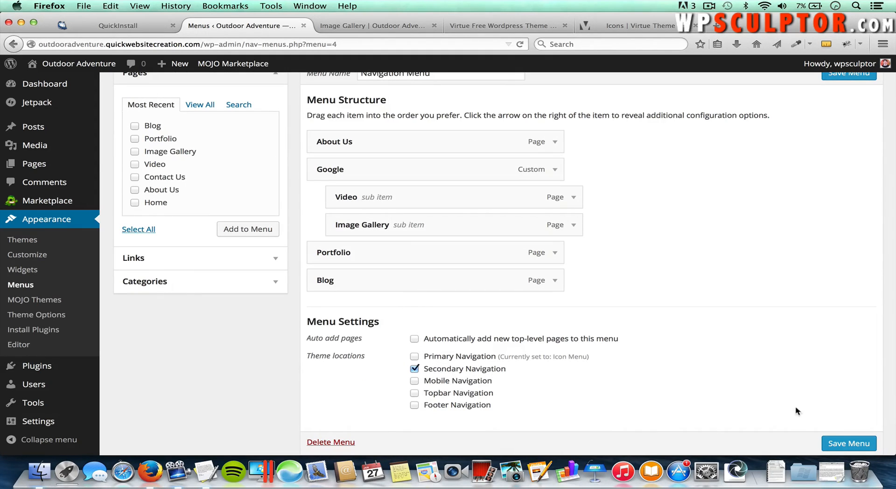
pyautogui.click(840, 442)
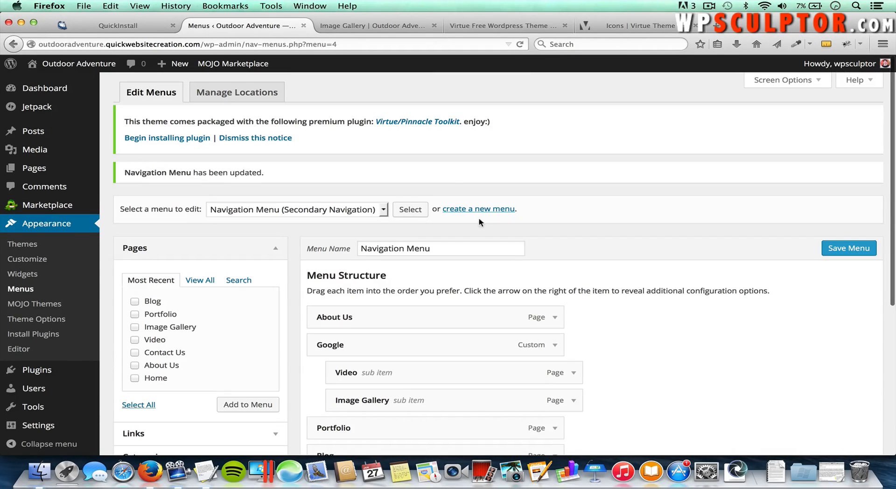
# Step: Reload the Image Gallery page to view the new menu and test the Google link
pyautogui.click(344, 27)
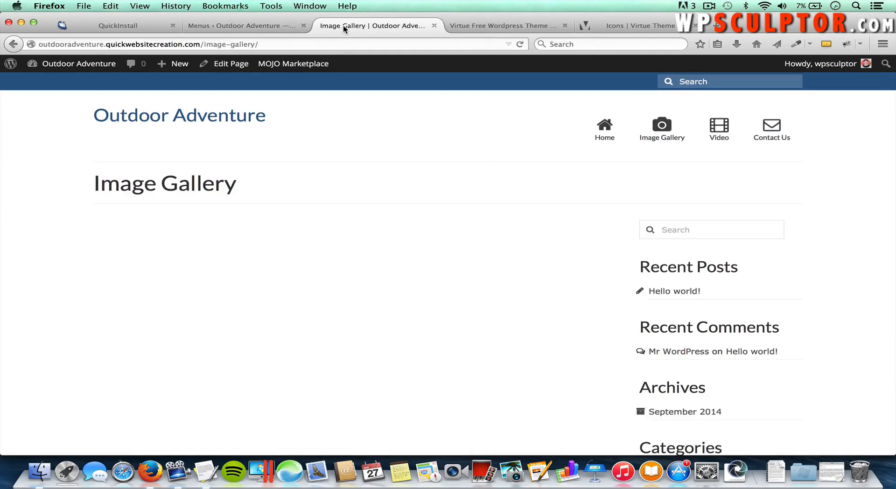
pyautogui.press('super+r')
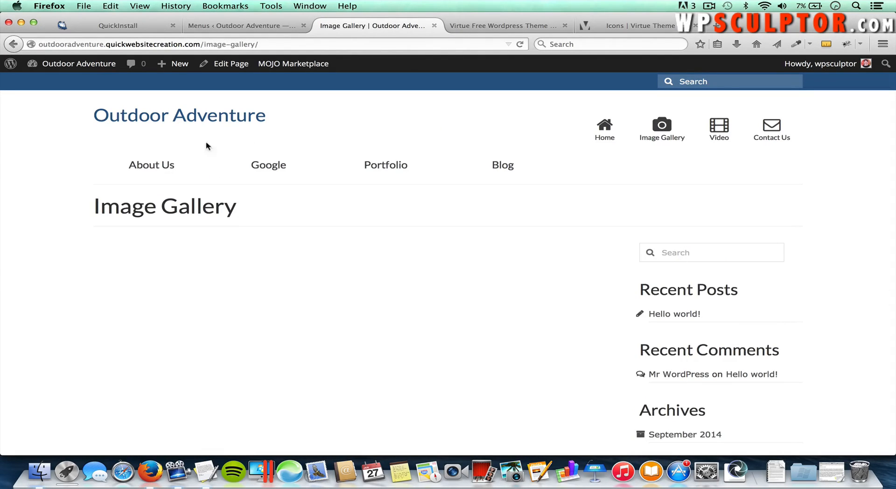
pyautogui.moveTo(254, 164)
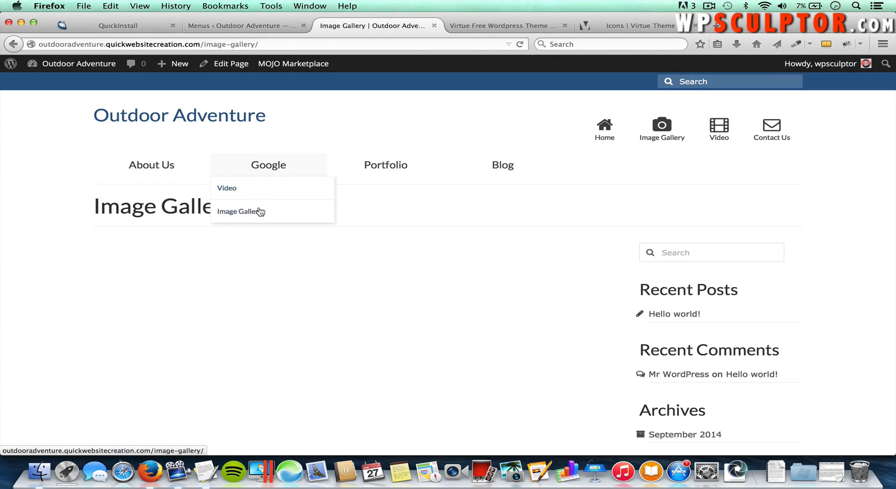
pyautogui.click(278, 166)
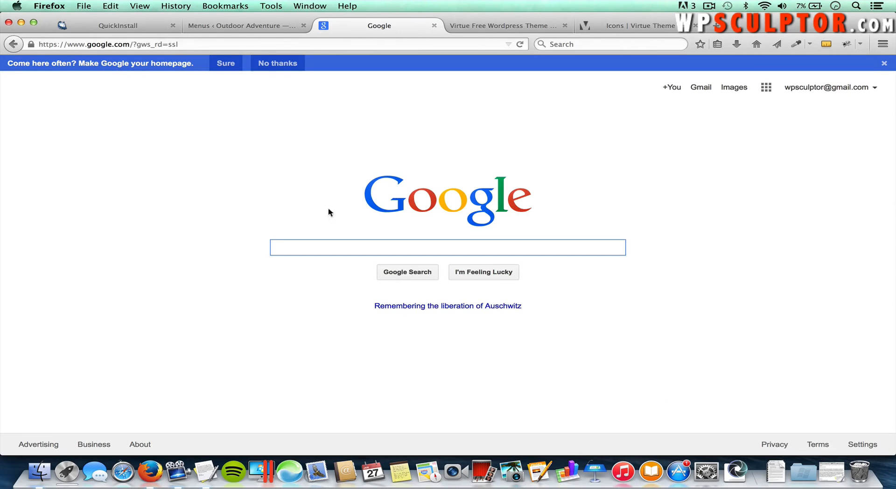
pyautogui.click(21, 45)
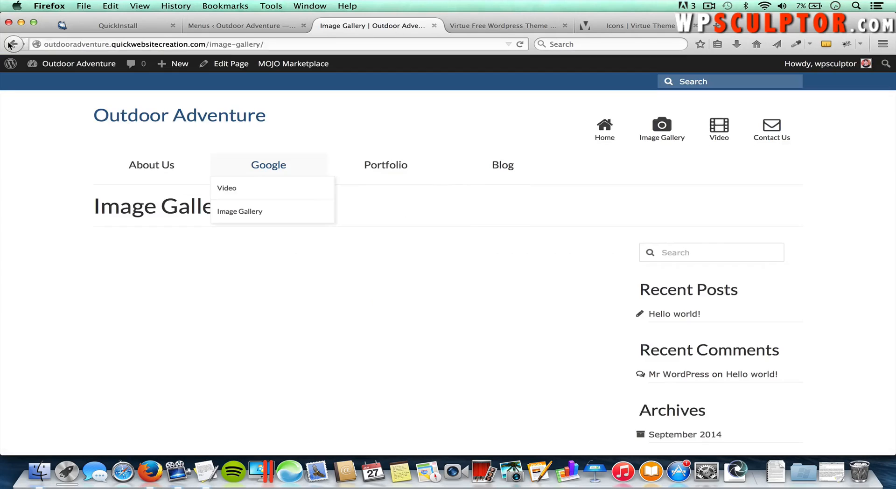
pyautogui.click(251, 26)
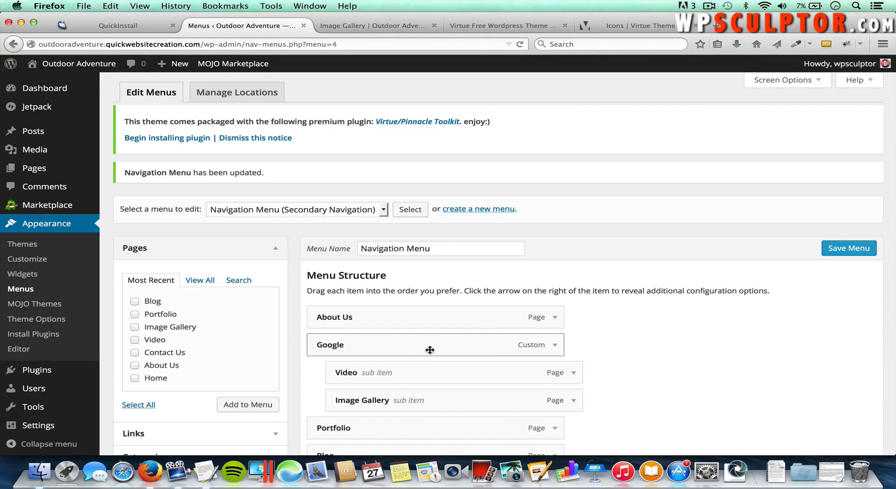
# Step: Relabel the Google item as Media with URL #, and save the menu
pyautogui.click(557, 346)
pyautogui.scroll(-2, 561, 352)
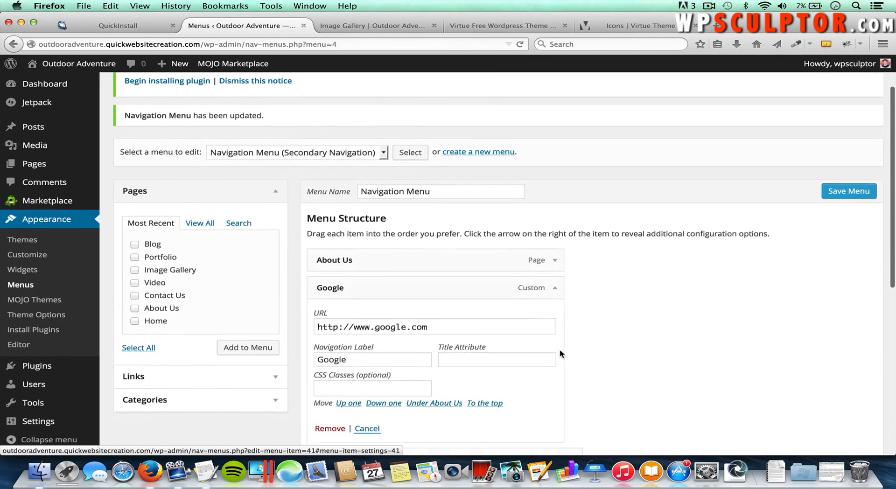
pyautogui.moveTo(378, 355); pyautogui.dragTo(296, 356)
pyautogui.write('Media')
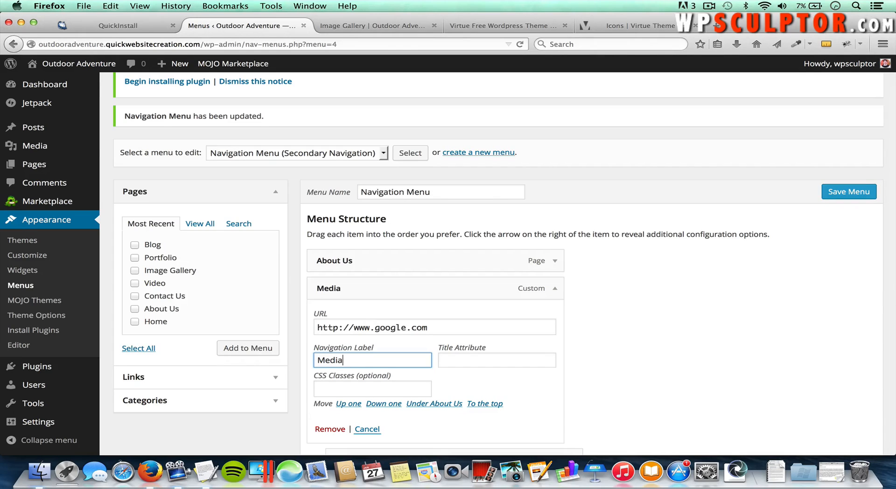
pyautogui.moveTo(452, 328); pyautogui.dragTo(304, 327)
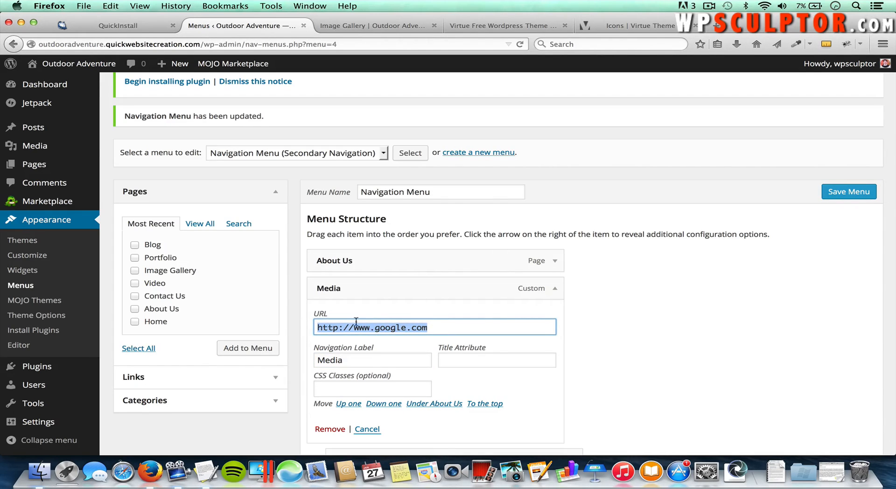
pyautogui.press('BackSpace')
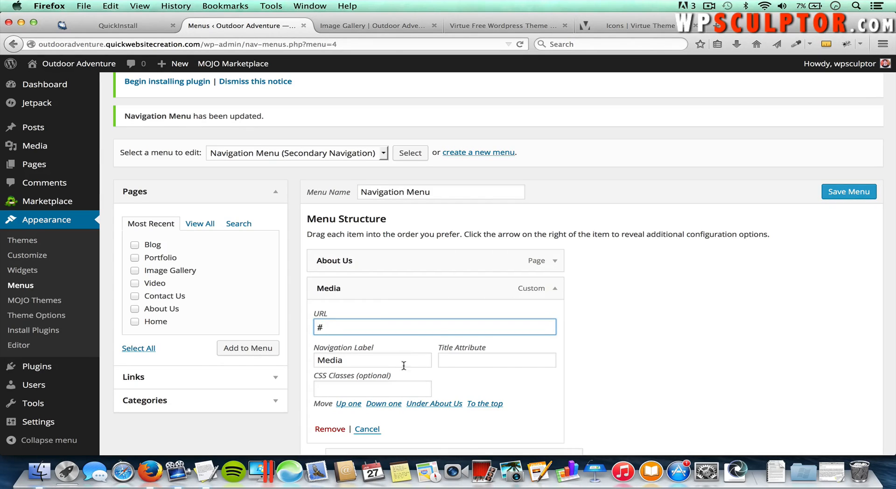
pyautogui.click(849, 192)
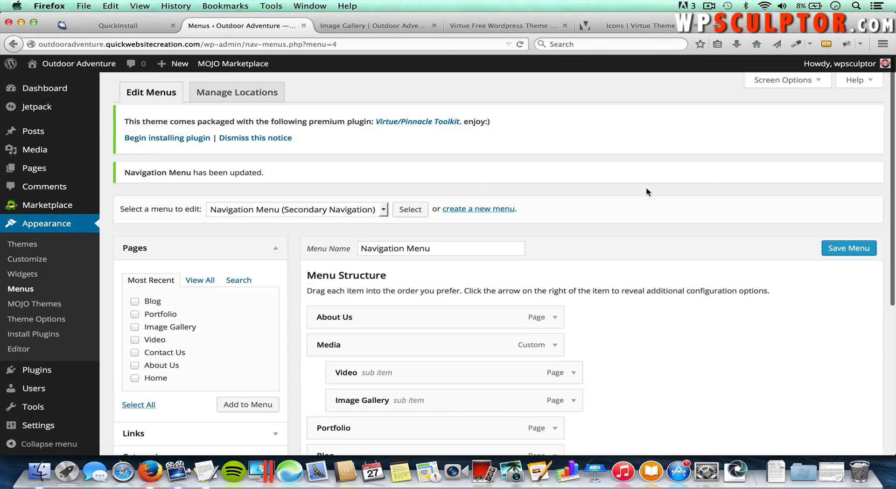
pyautogui.click(355, 26)
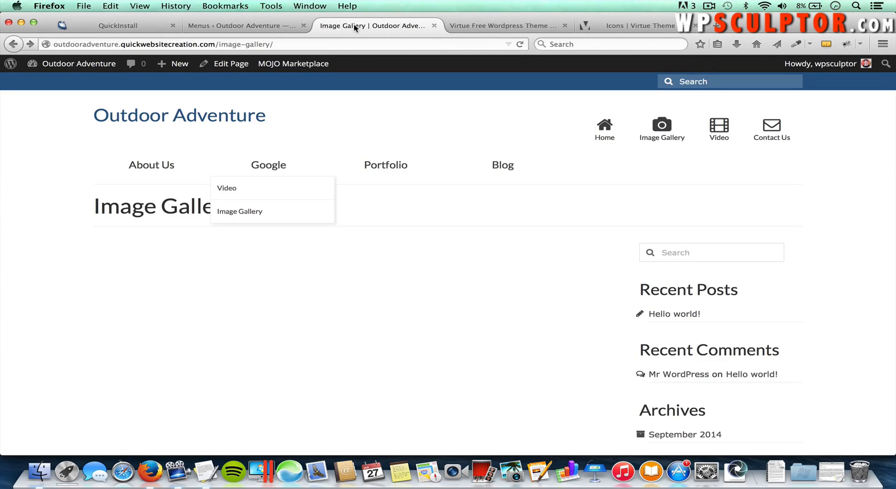
# Step: Reload the live site, confirm the Media menu item links to #, and return to the menu editor
pyautogui.press('super+r')
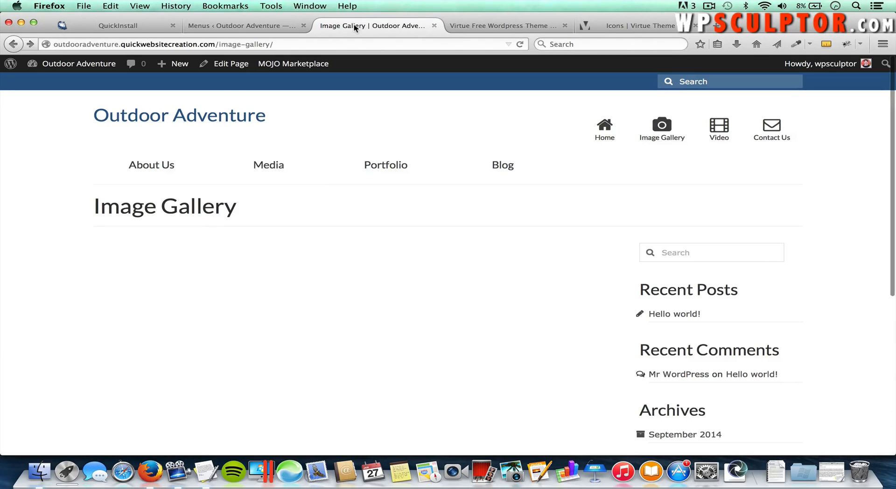
pyautogui.moveTo(269, 166)
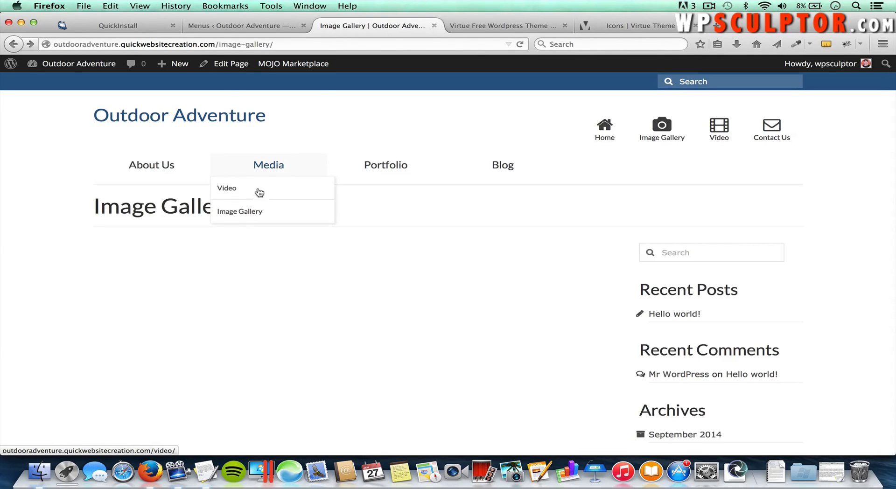
pyautogui.click(269, 167)
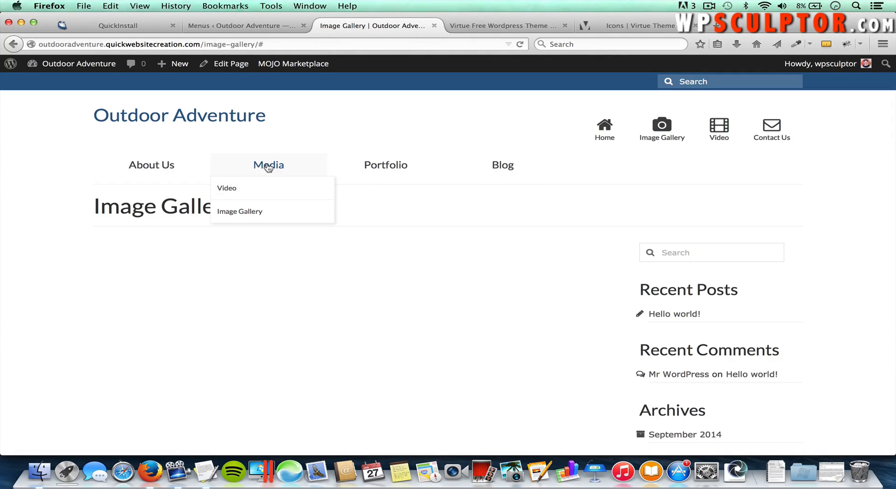
pyautogui.click(256, 29)
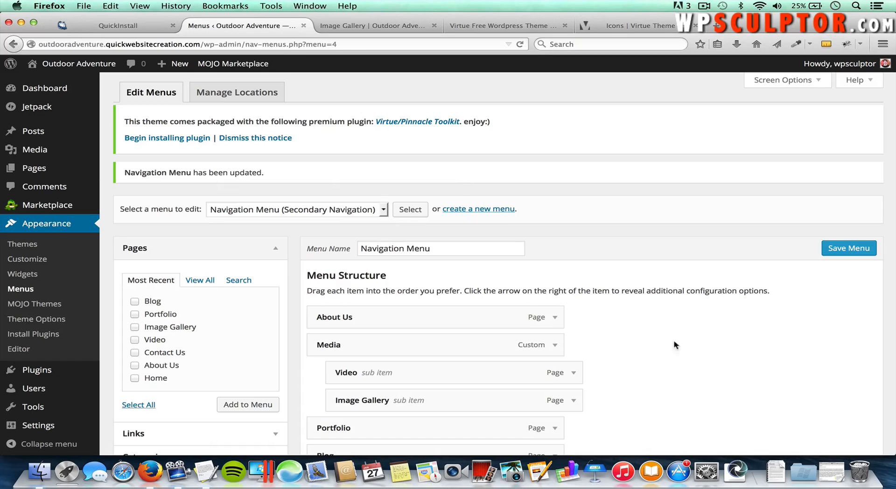
# Step: Nest Media under About Us, move it back to the top level, and collapse it
pyautogui.scroll(-1, 682, 366)
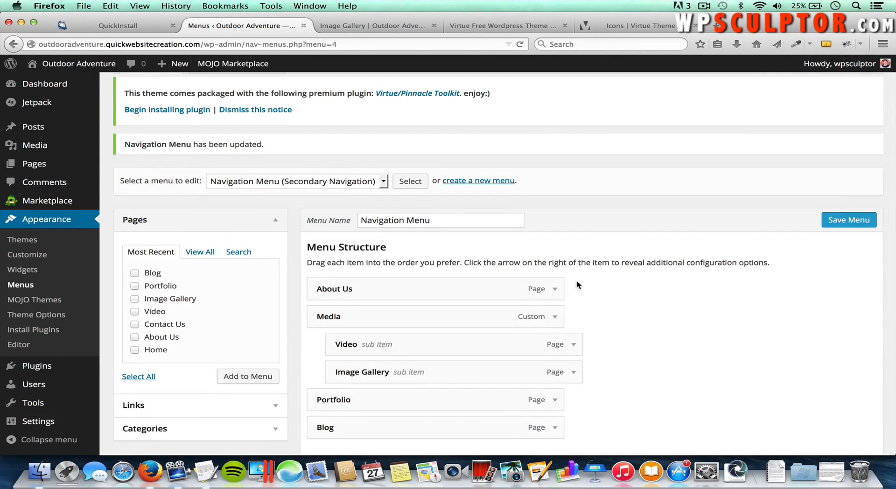
pyautogui.click(555, 317)
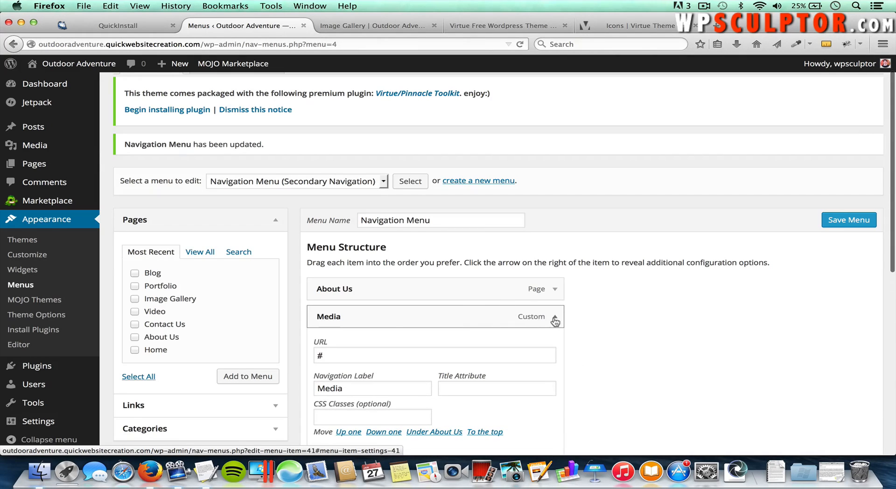
pyautogui.scroll(-1, 467, 382)
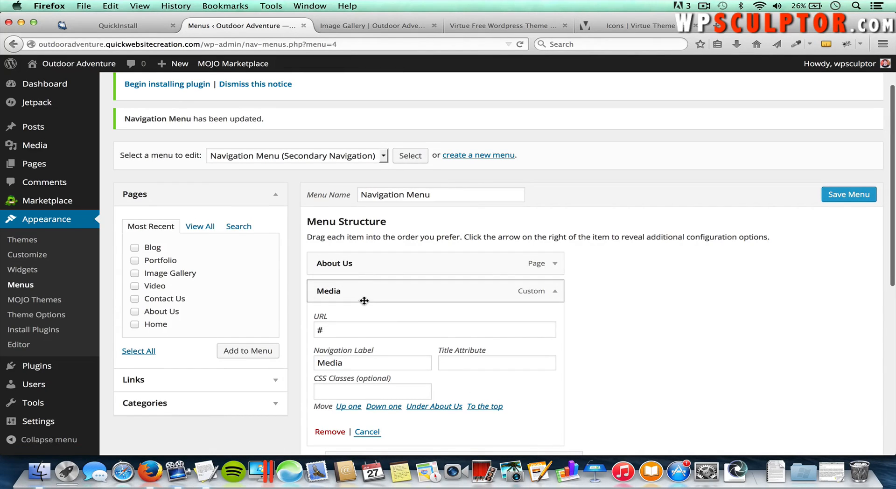
pyautogui.click(439, 407)
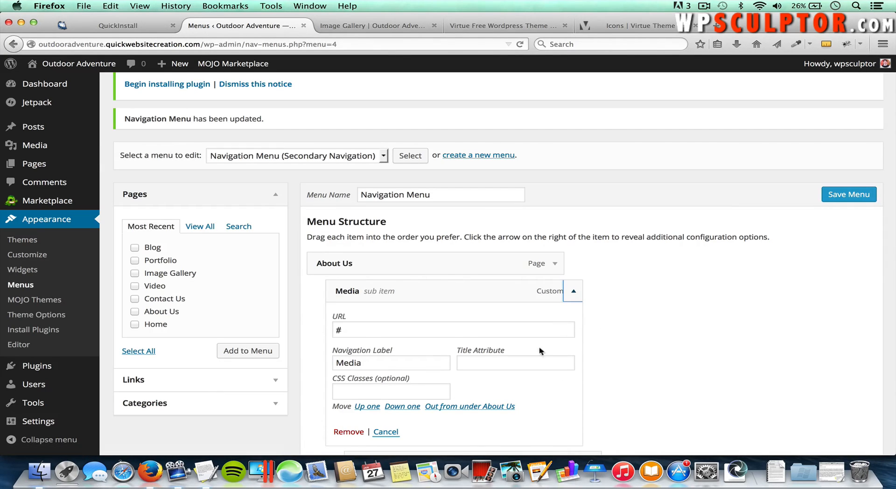
pyautogui.click(473, 406)
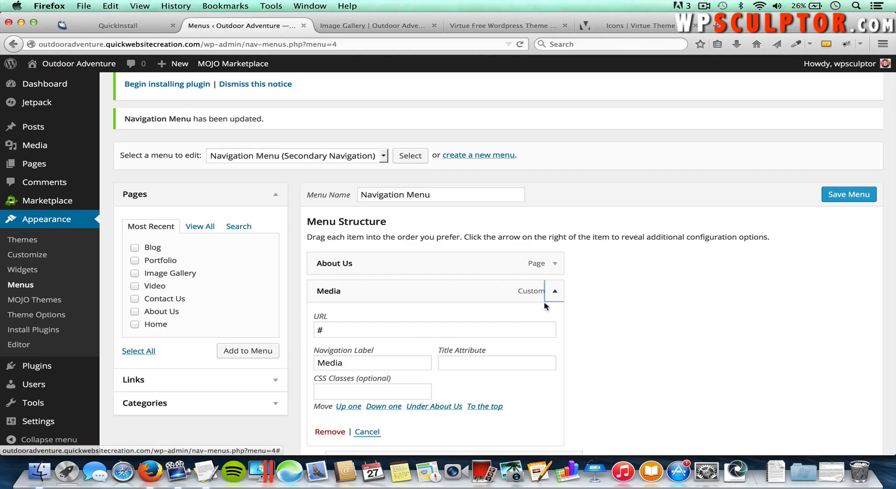
pyautogui.click(554, 291)
# Step: Expand the About Us menu item's settings
pyautogui.scroll(-2, 637, 312)
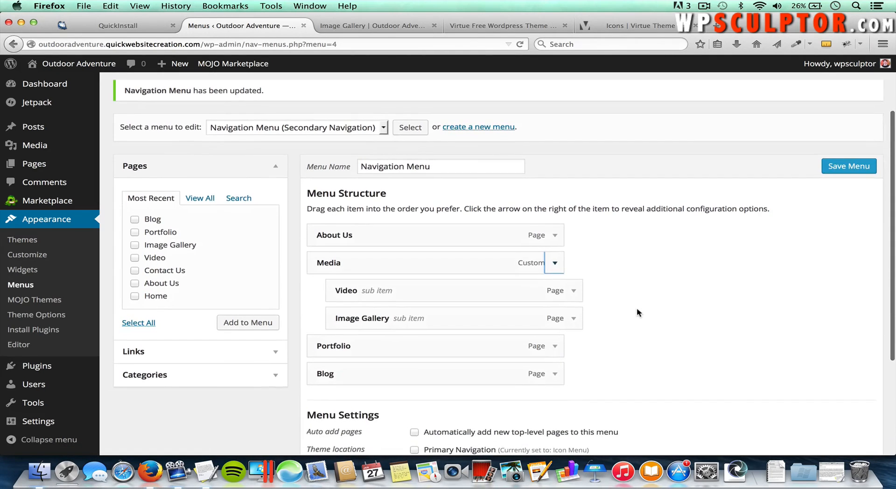
pyautogui.scroll(1, 636, 311)
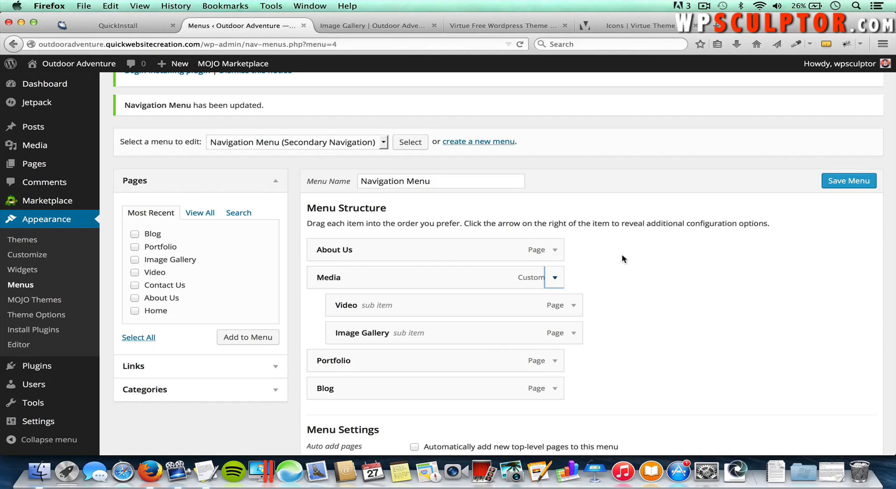
pyautogui.click(555, 251)
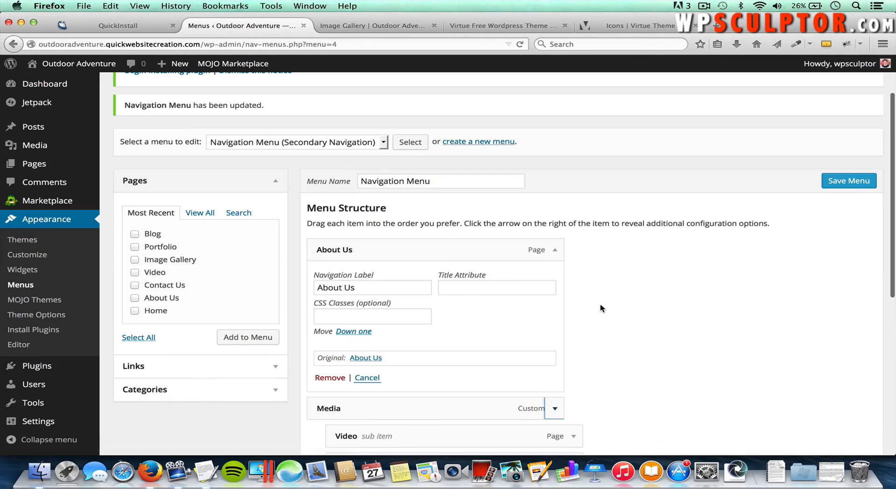
pyautogui.scroll(-2, 600, 306)
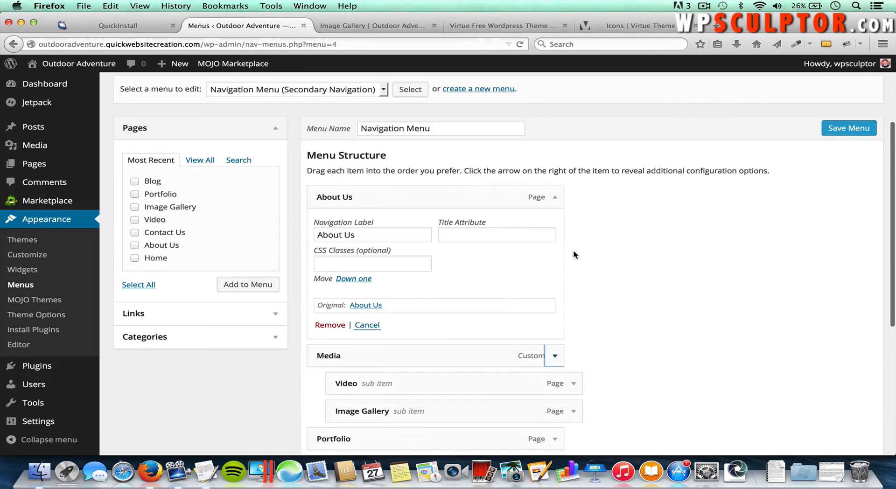
pyautogui.scroll(4, 578, 250)
pyautogui.scroll(1, 578, 248)
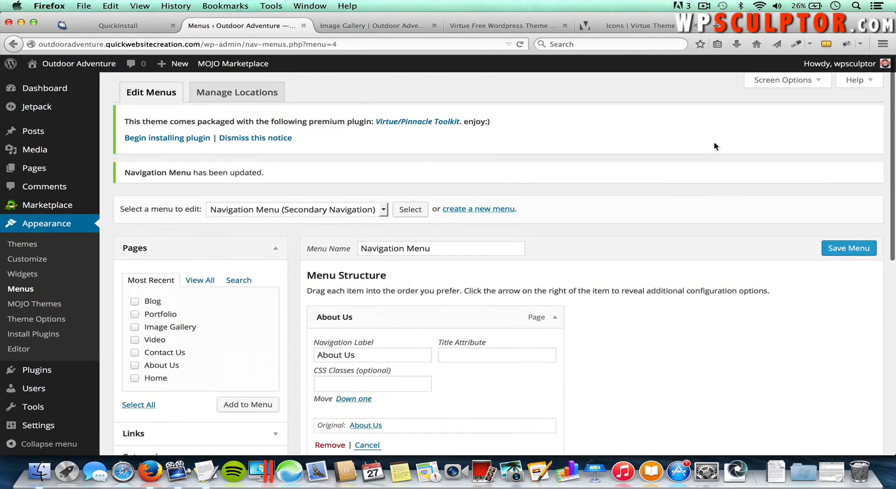
# Step: Enable menu item descriptions and give About Us the description 'Learn about who we are'
pyautogui.click(762, 82)
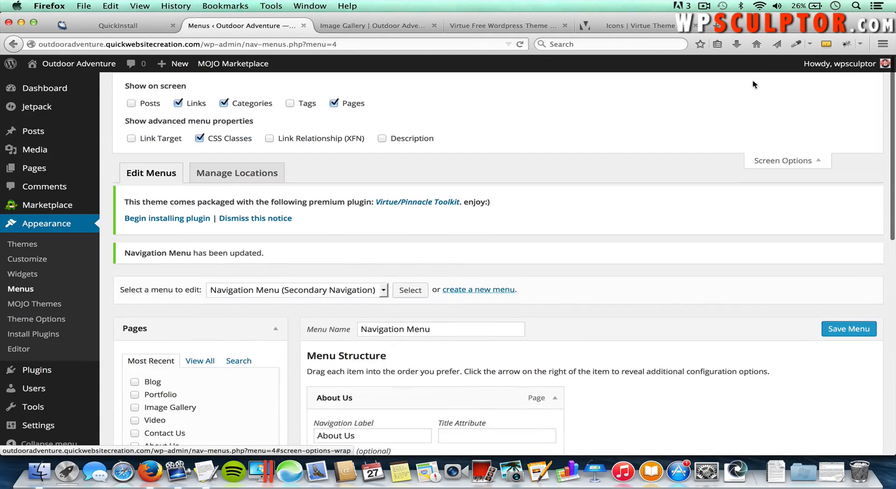
pyautogui.click(384, 139)
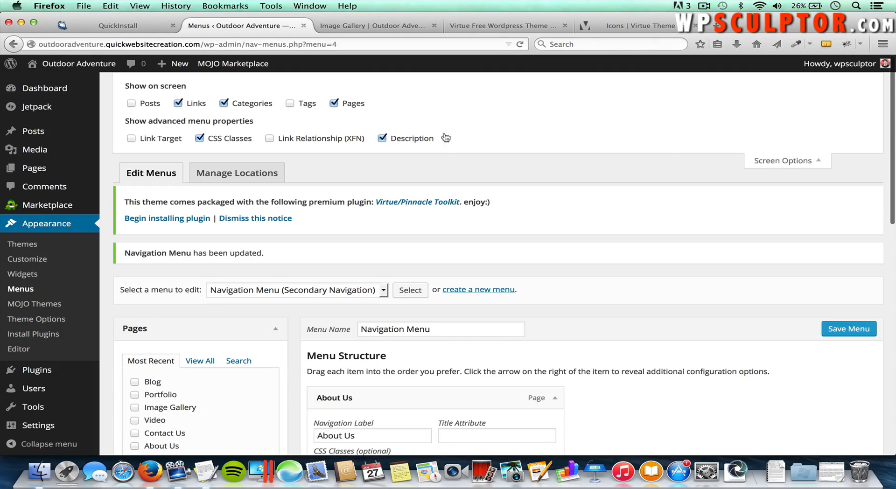
pyautogui.click(761, 162)
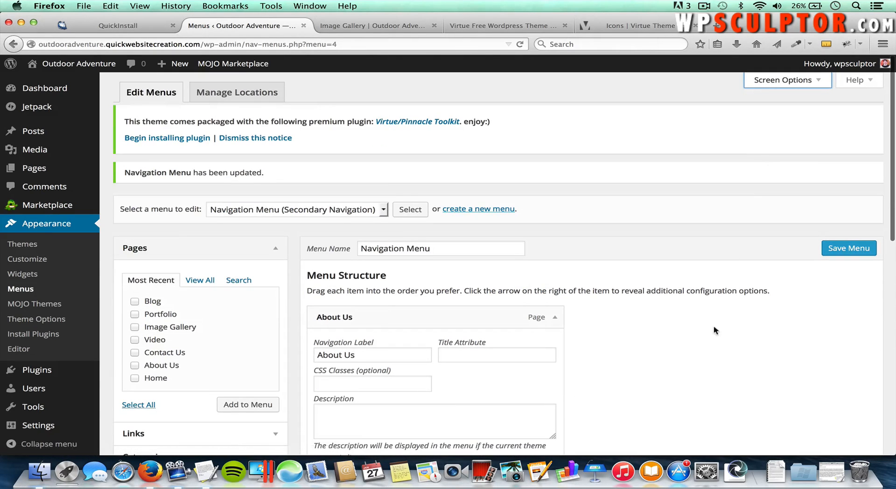
pyautogui.scroll(-2, 715, 332)
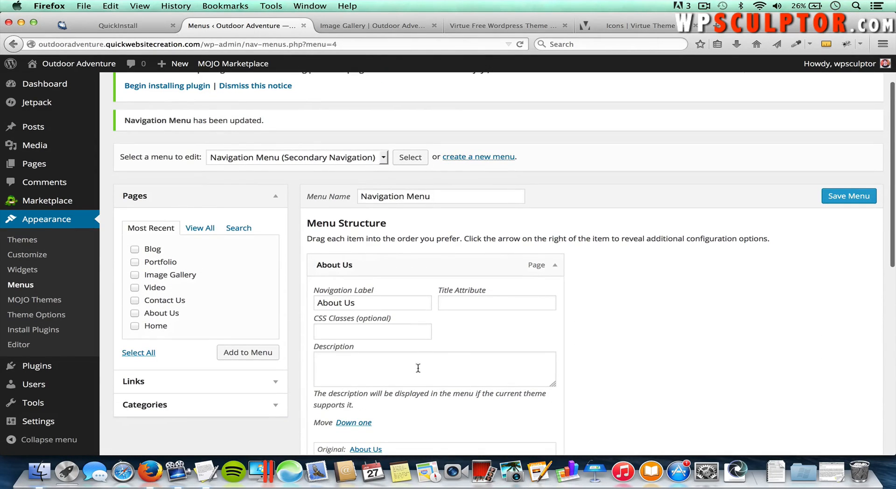
pyautogui.scroll(-1, 408, 364)
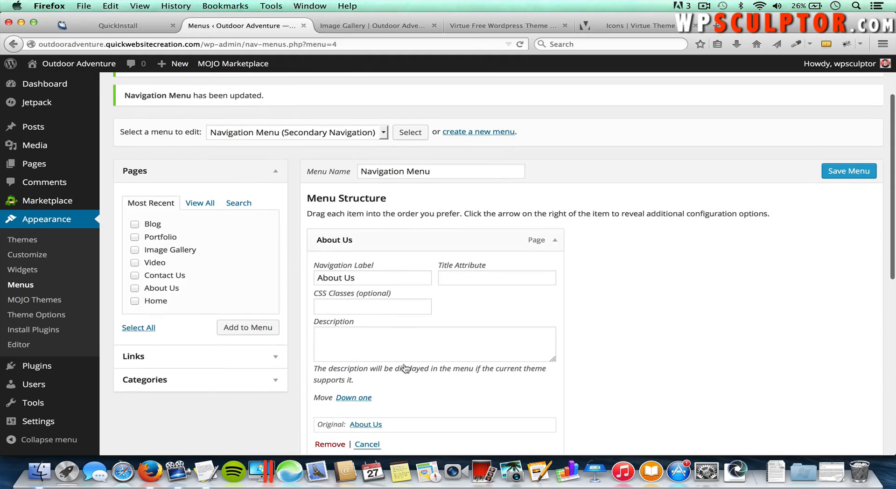
pyautogui.click(363, 334)
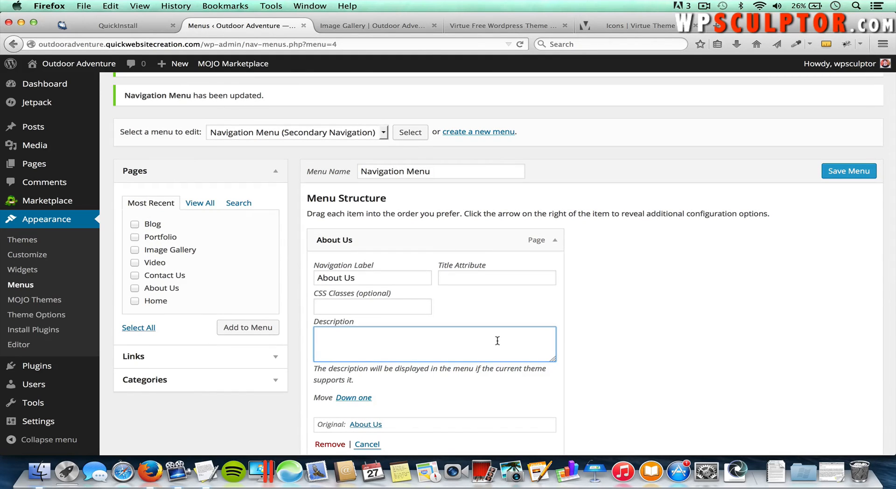
pyautogui.write('Learn about who we are')
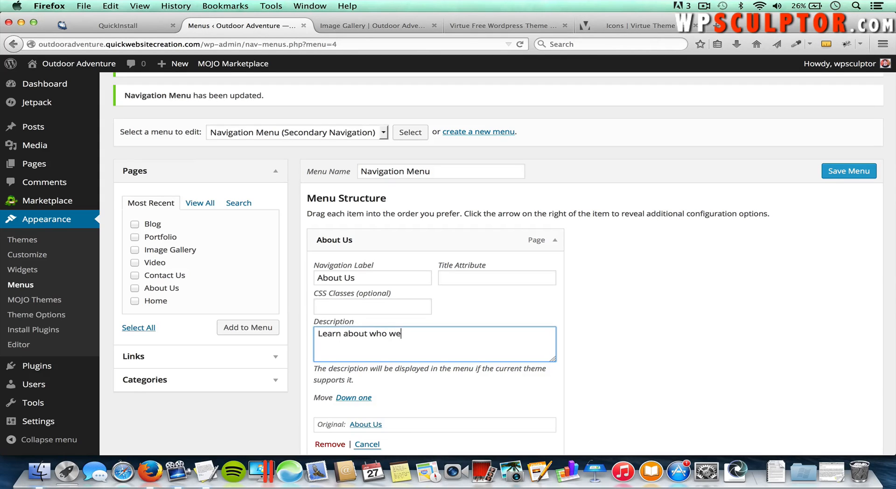
pyautogui.click(555, 239)
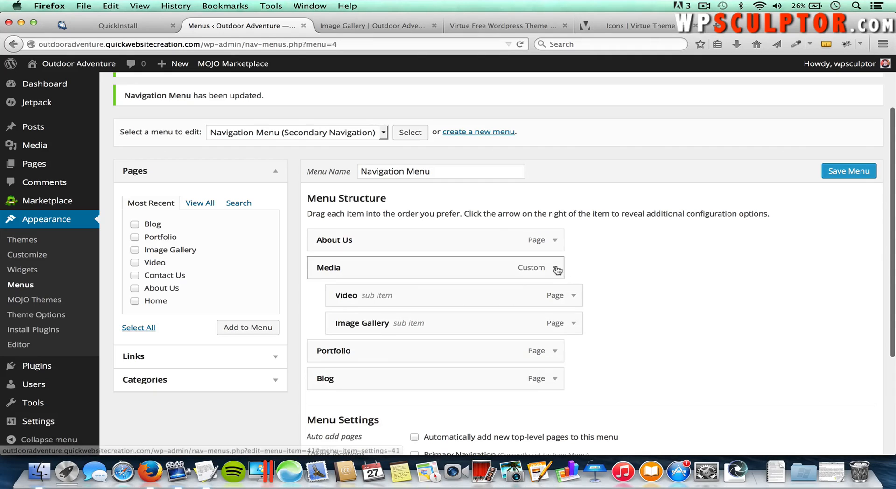
# Step: Give the Media menu item the description 'Look at photos and video'
pyautogui.click(555, 268)
pyautogui.click(437, 393)
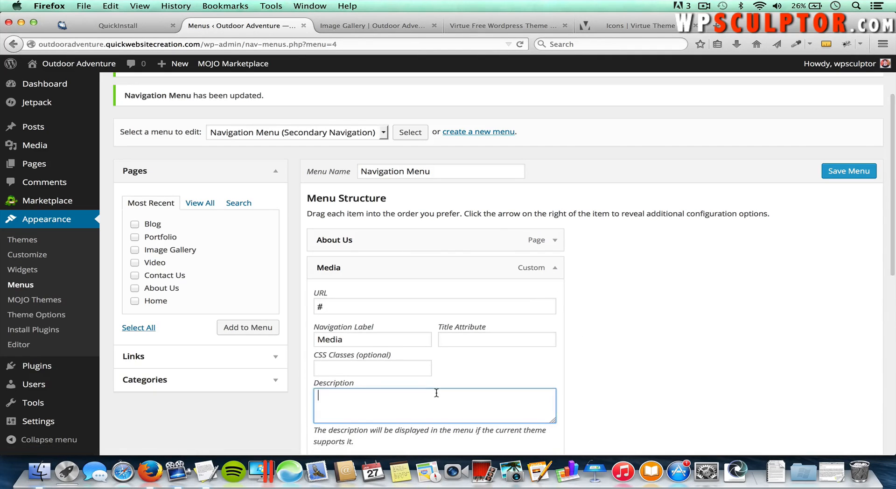
pyautogui.write('Look ')
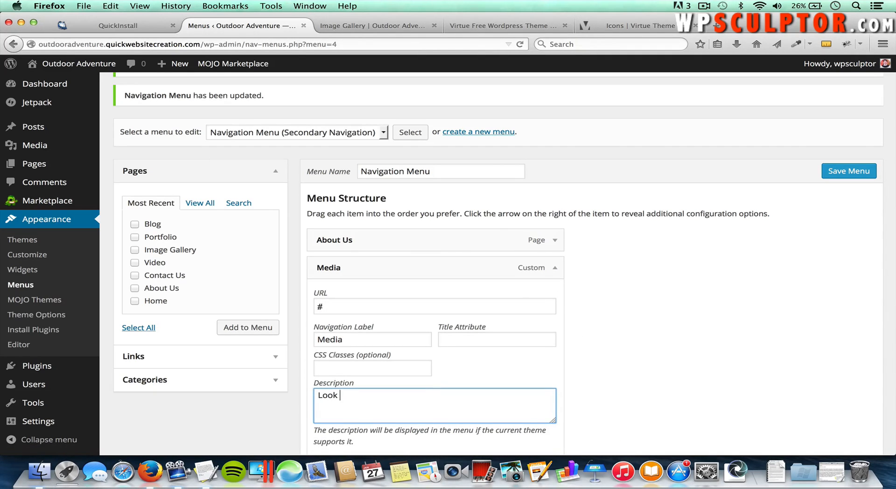
pyautogui.write('at photos and video')
pyautogui.click(554, 269)
pyautogui.scroll(-2, 630, 302)
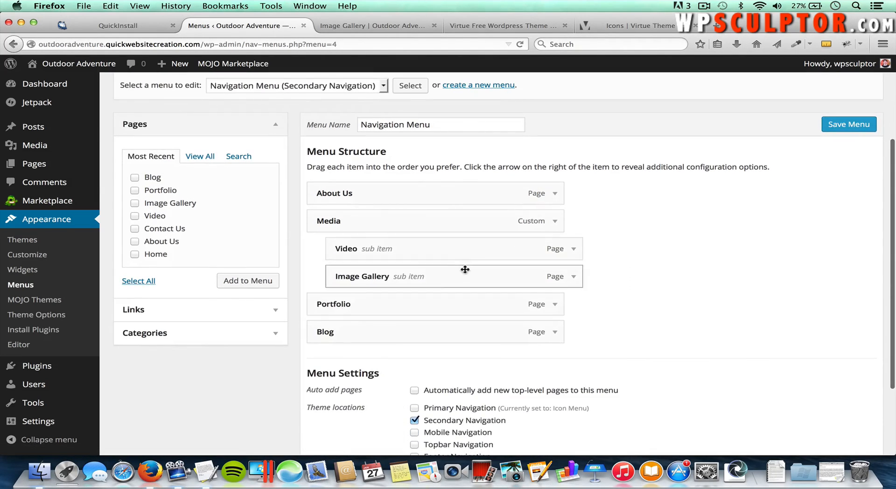
# Step: Give the Portfolio menu item the description 'Check out our projects'
pyautogui.click(555, 306)
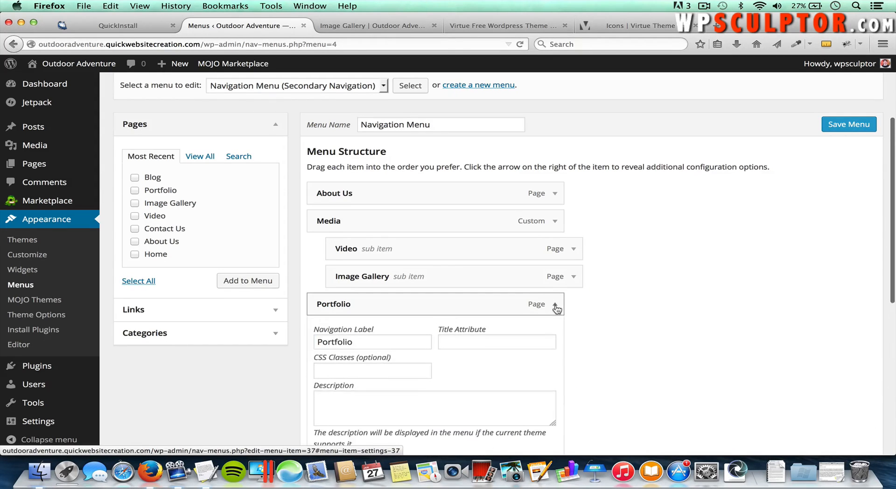
pyautogui.scroll(-2, 551, 361)
pyautogui.click(511, 366)
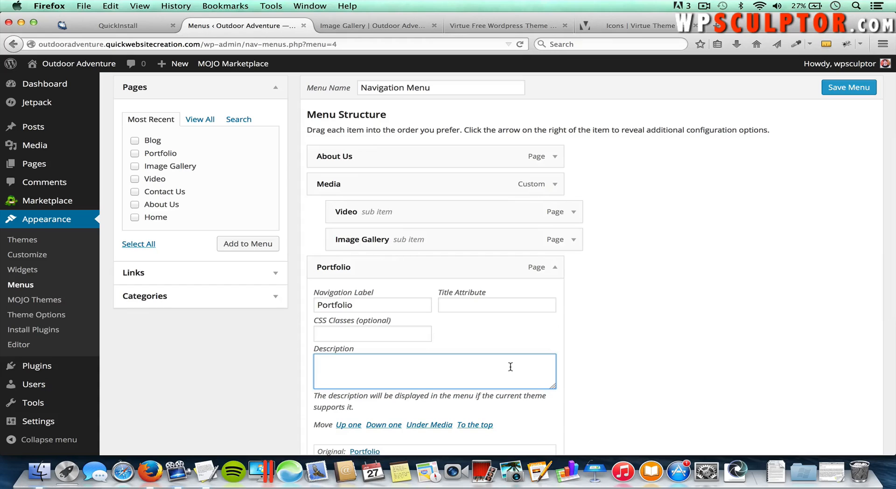
pyautogui.write('Check out our projects')
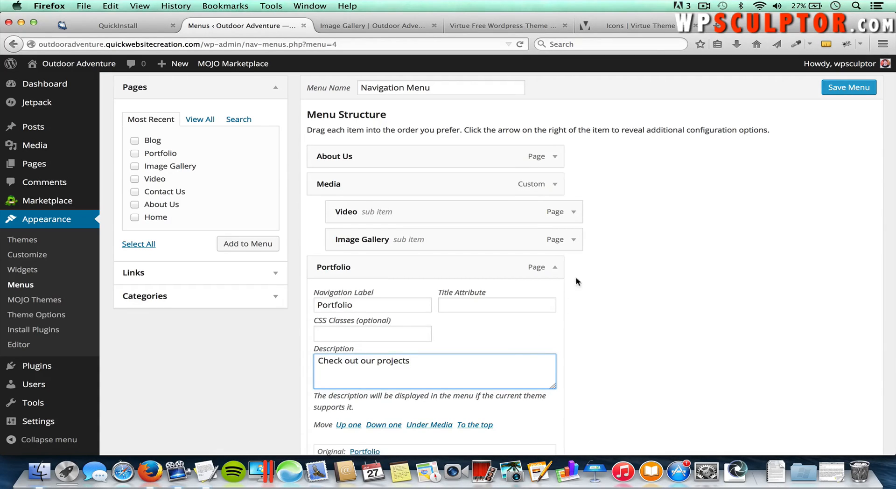
pyautogui.click(556, 269)
# Step: Give Blog the description 'Check out the latest from our Blog' and save the menu
pyautogui.scroll(-1, 606, 322)
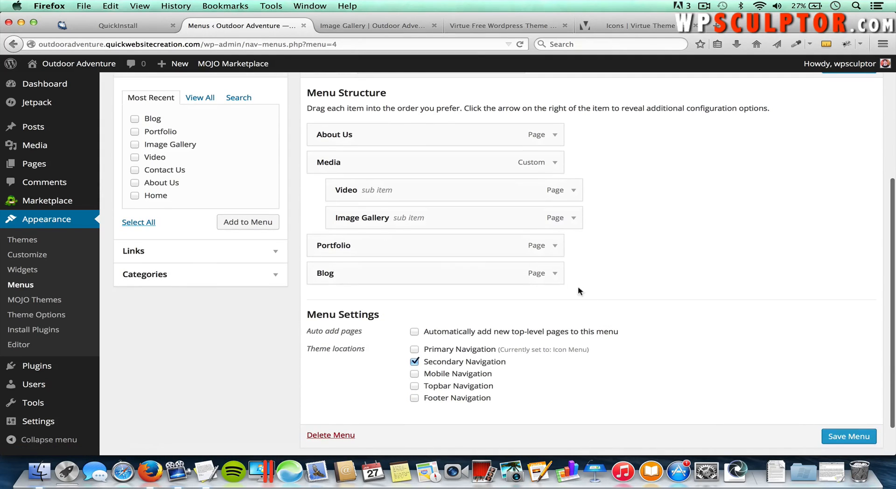
pyautogui.click(555, 275)
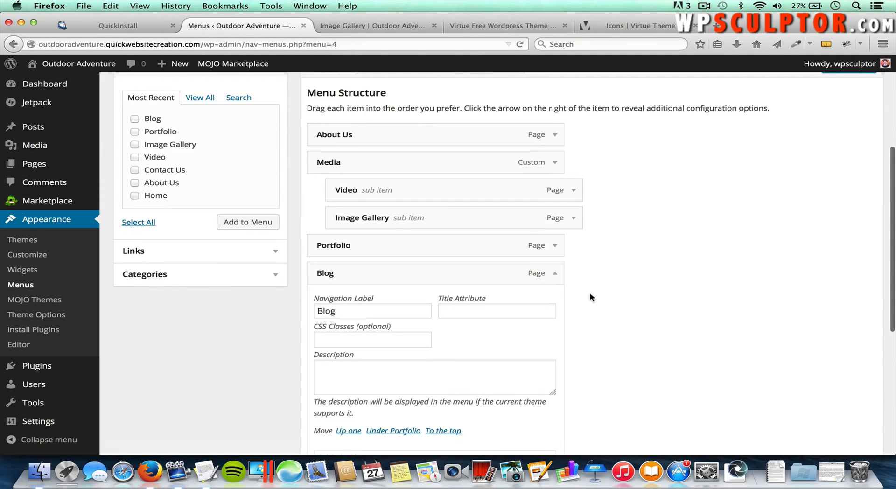
pyautogui.scroll(-1, 590, 295)
pyautogui.click(393, 354)
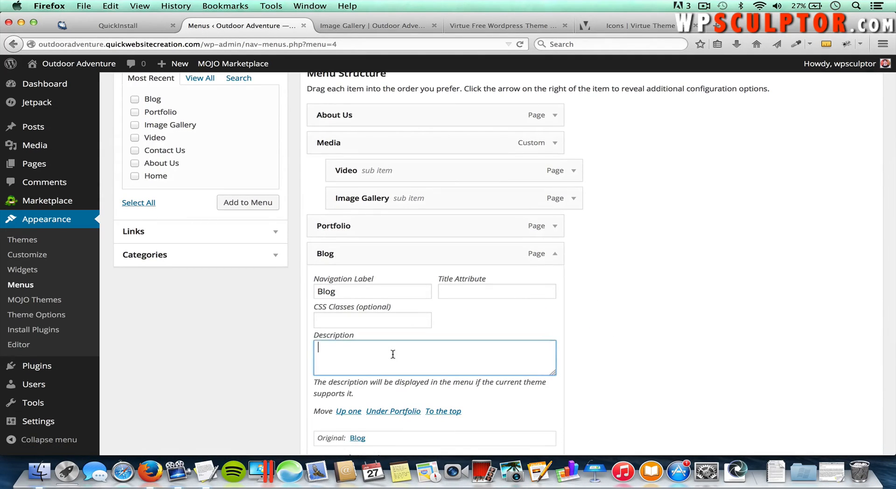
pyautogui.write('Check out the latest from our bl')
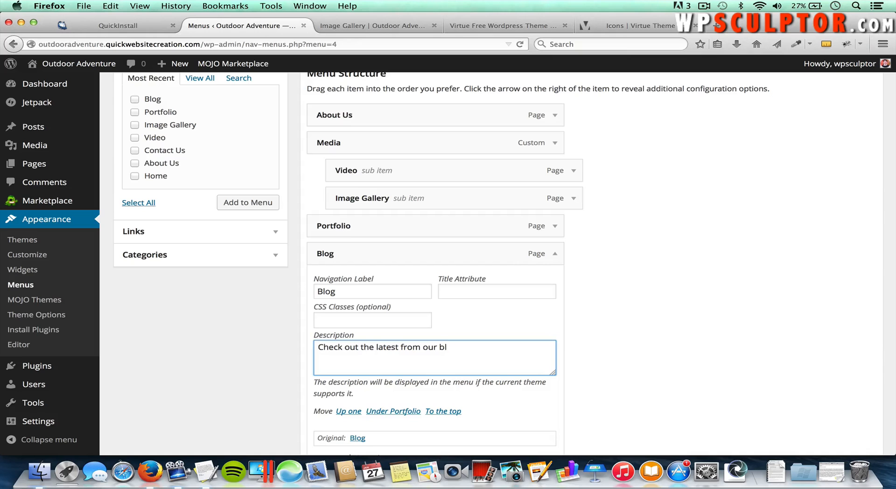
pyautogui.write('Blog')
pyautogui.scroll(-8, 686, 254)
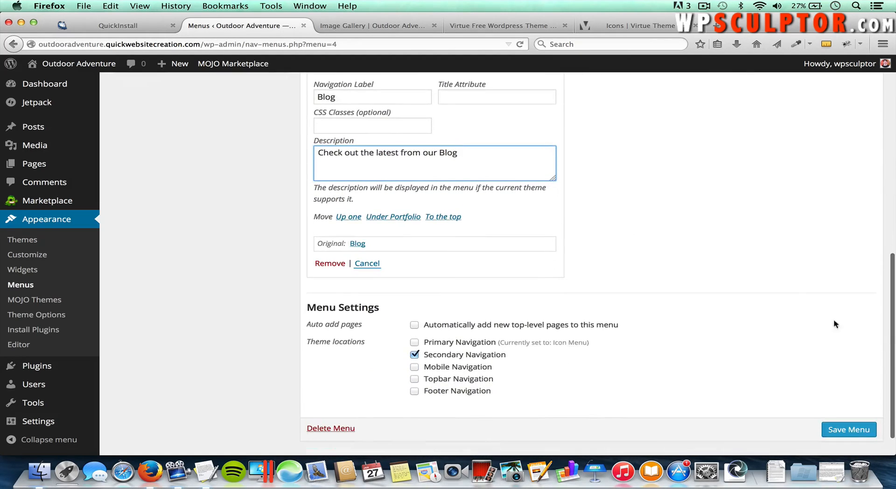
pyautogui.click(839, 430)
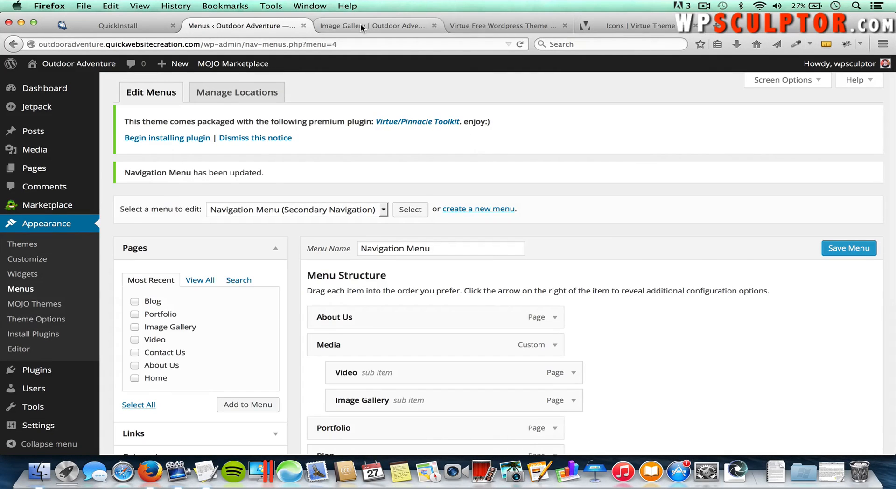
pyautogui.click(363, 28)
pyautogui.press('super+r')
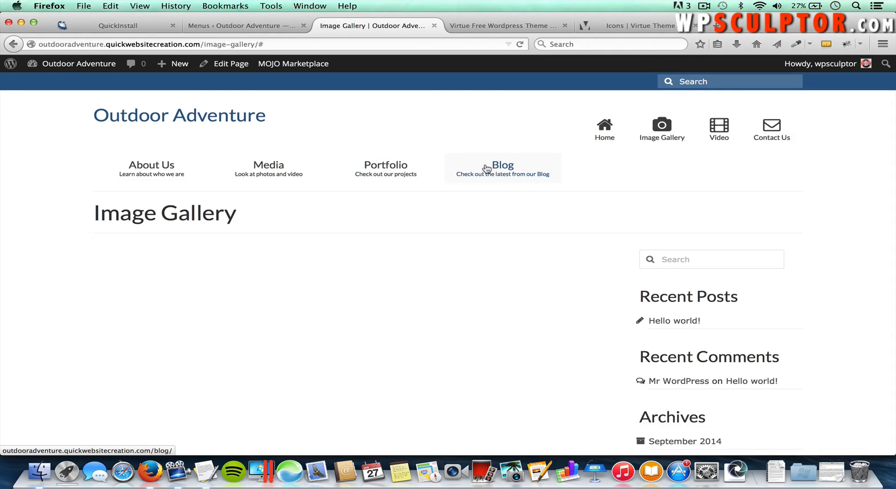
pyautogui.moveTo(264, 166)
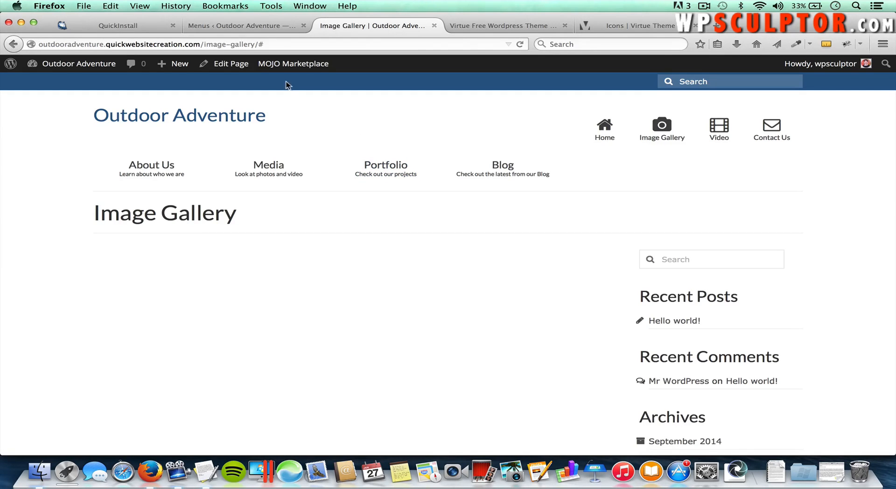
pyautogui.click(236, 22)
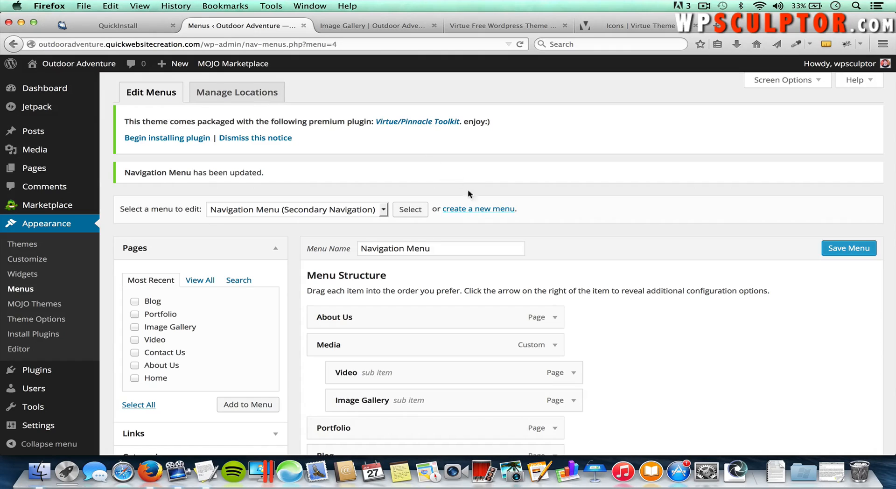
# Step: Create a new menu named 'Mobile Menu'
pyautogui.click(480, 210)
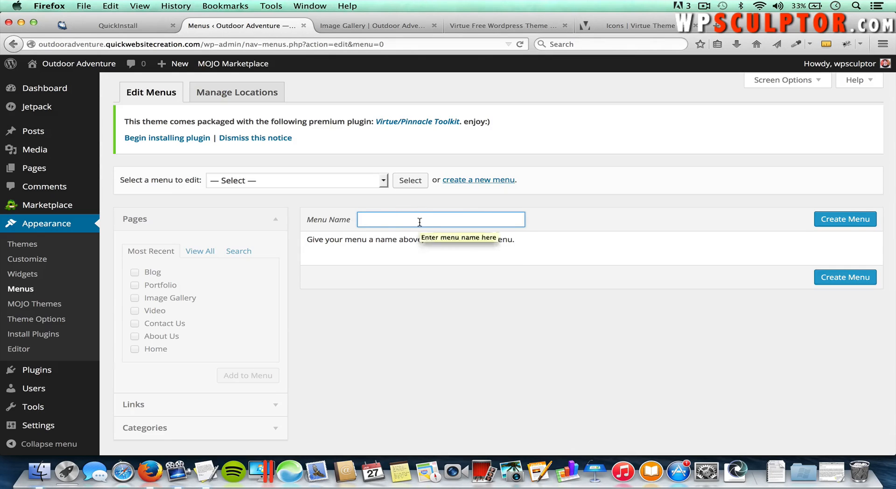
pyautogui.write('Mobi')
pyautogui.press('Down')
pyautogui.press('Return')
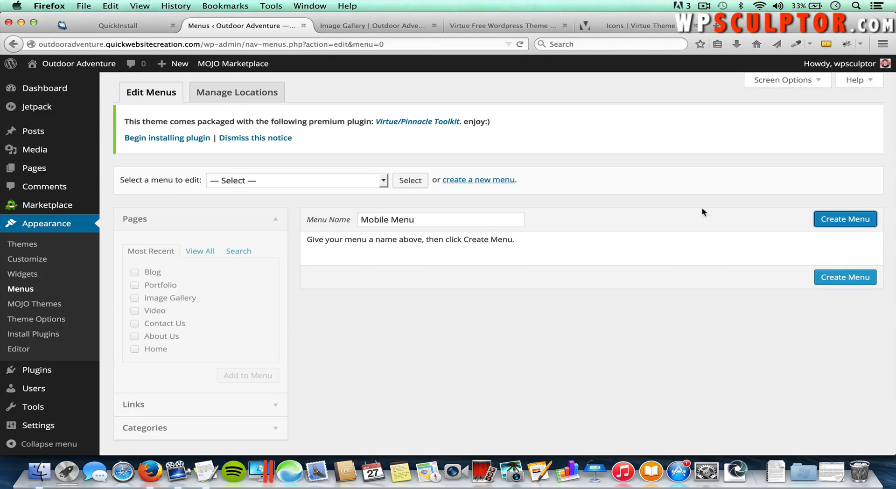
pyautogui.click(835, 222)
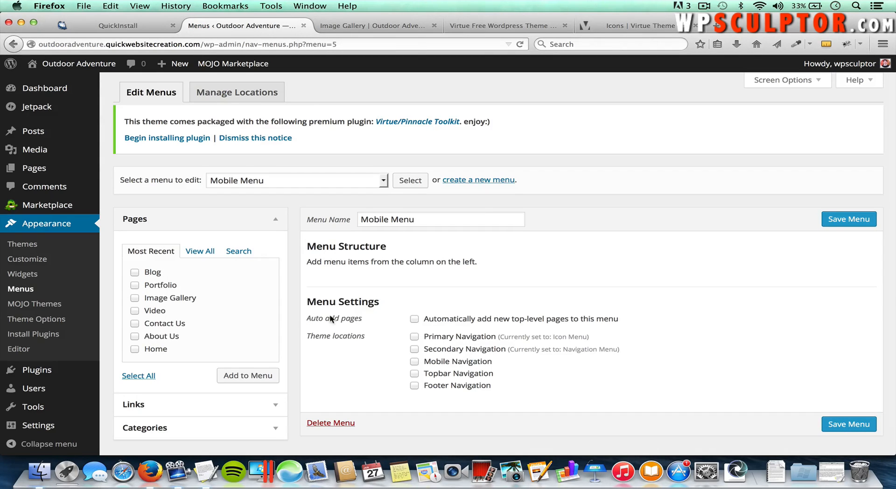
# Step: Add all seven pages to Mobile Menu, assign it to Mobile Navigation, and save
pyautogui.click(138, 377)
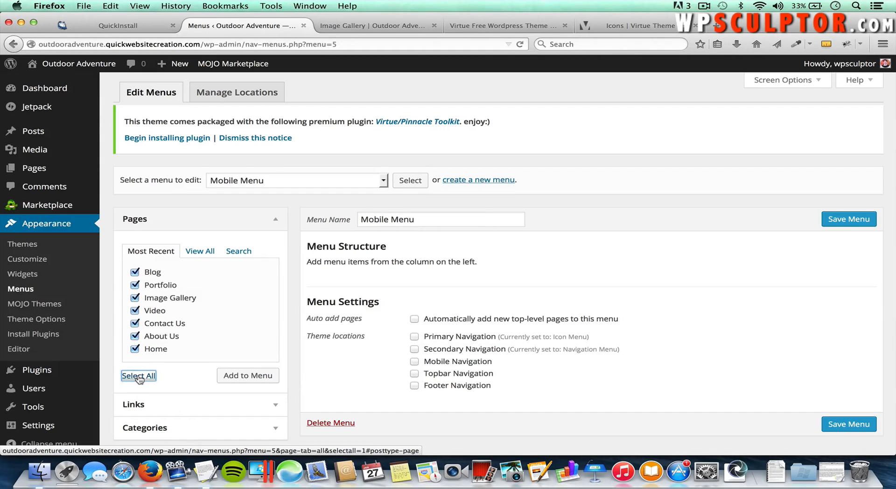
pyautogui.click(249, 379)
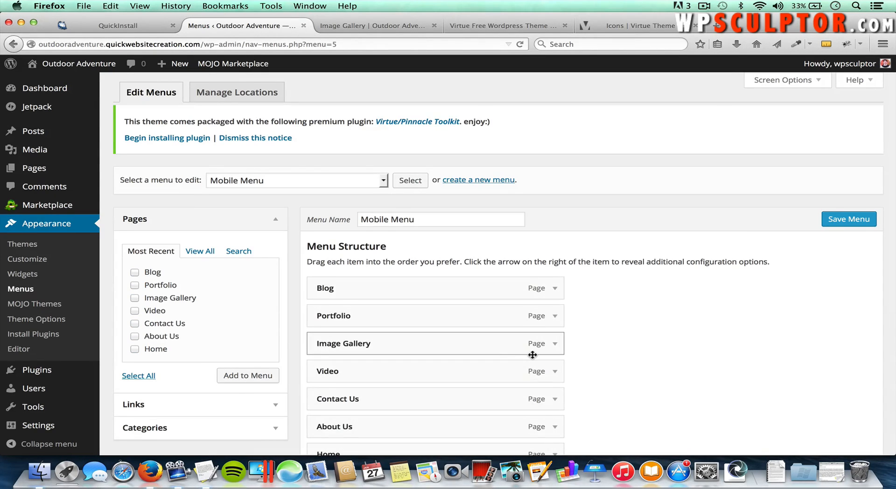
pyautogui.scroll(-3, 532, 354)
pyautogui.scroll(-2, 535, 357)
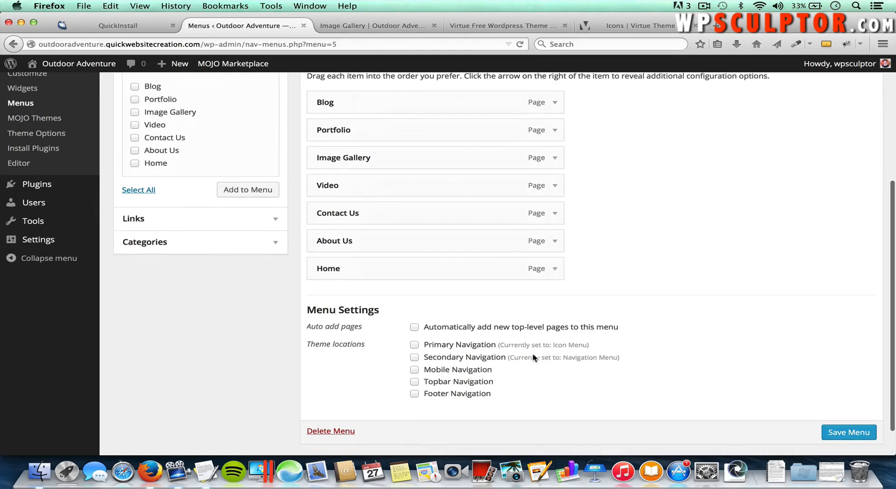
pyautogui.click(415, 370)
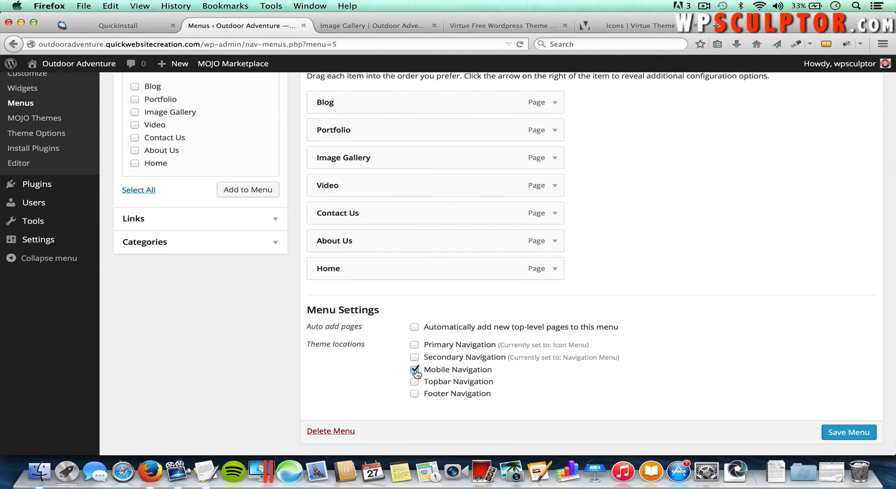
pyautogui.click(843, 434)
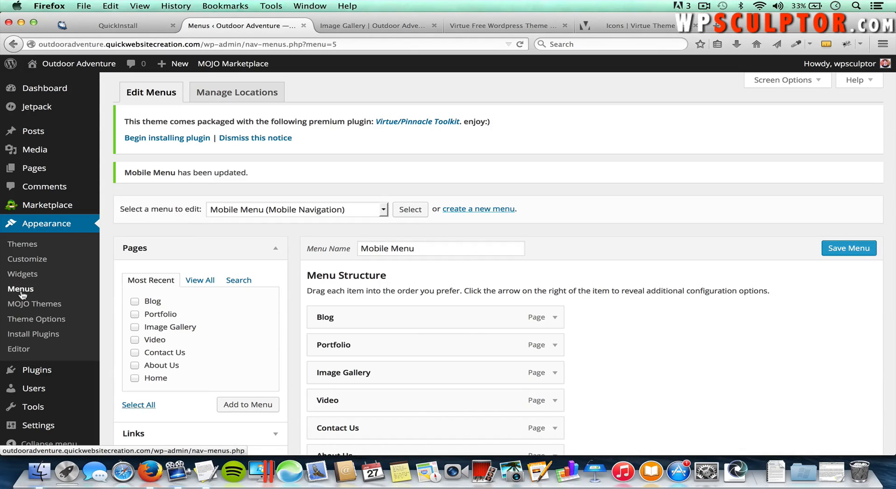
# Step: Select Navigation Menu (Secondary Navigation) from the menu list and load it for editing
pyautogui.click(243, 211)
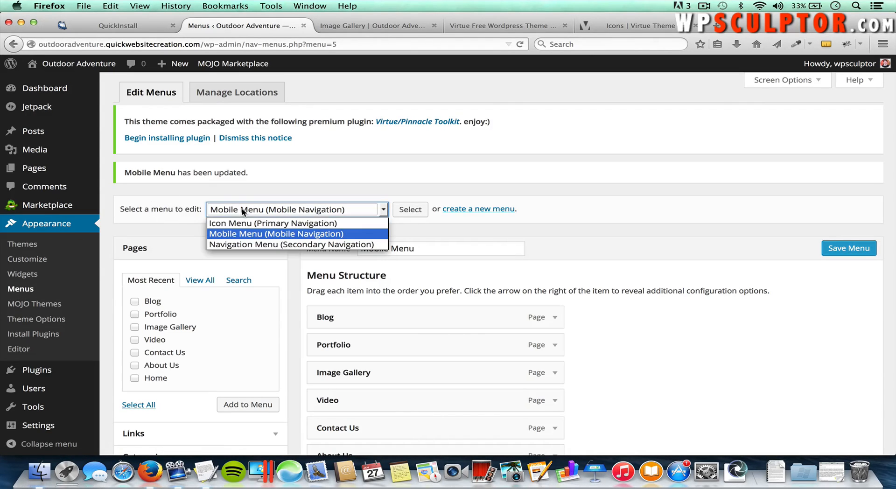
pyautogui.click(247, 245)
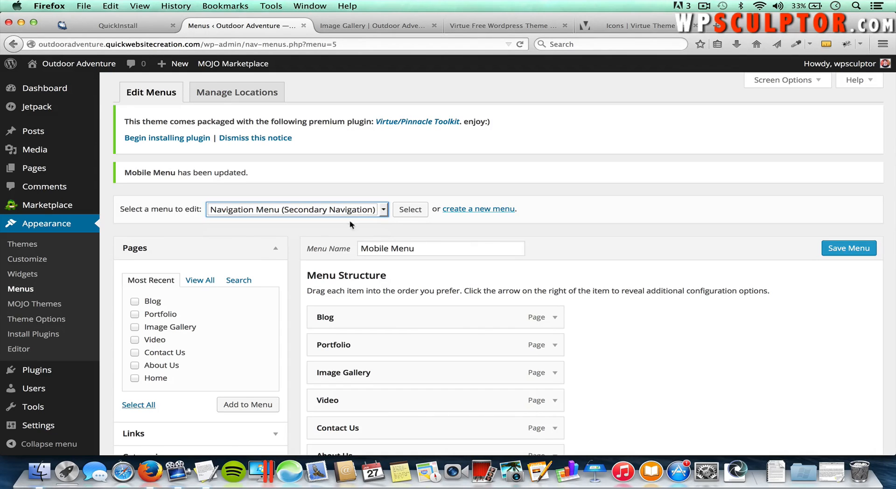
pyautogui.click(414, 213)
# Step: In Reading Settings, use a static front page Home with Blog as the posts page, and save
pyautogui.moveTo(38, 426)
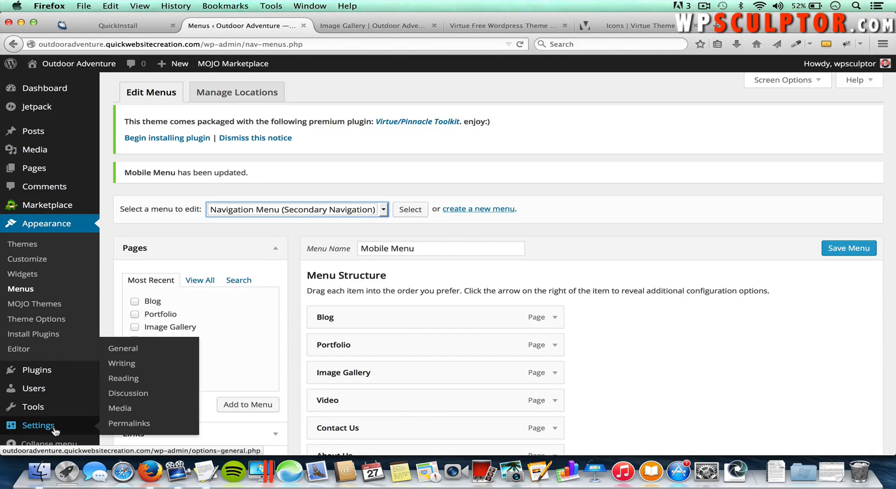
pyautogui.click(123, 380)
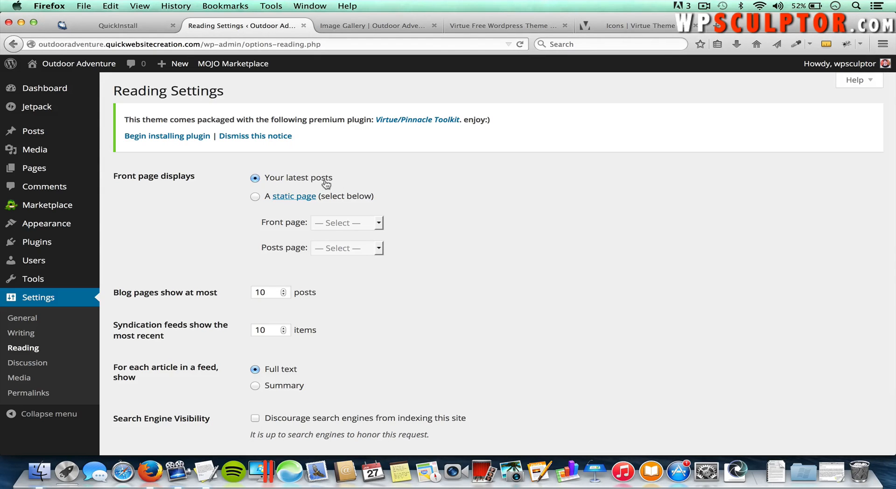
pyautogui.click(256, 197)
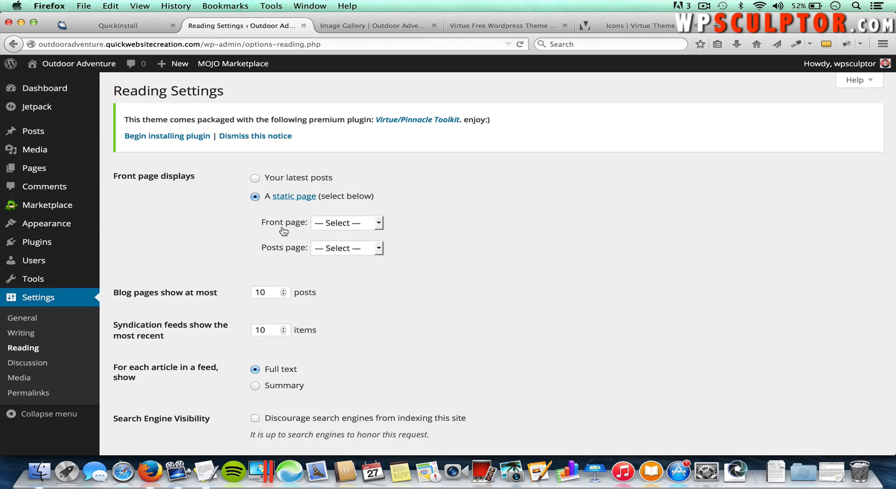
pyautogui.click(345, 228)
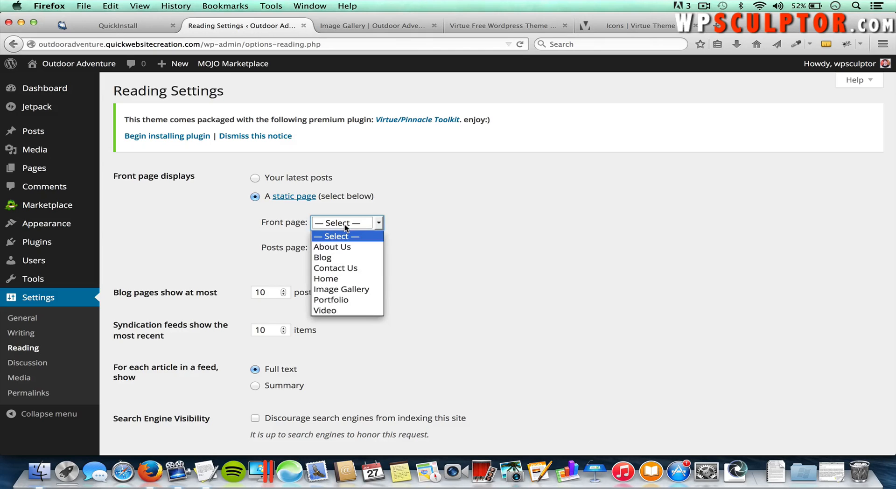
pyautogui.click(339, 279)
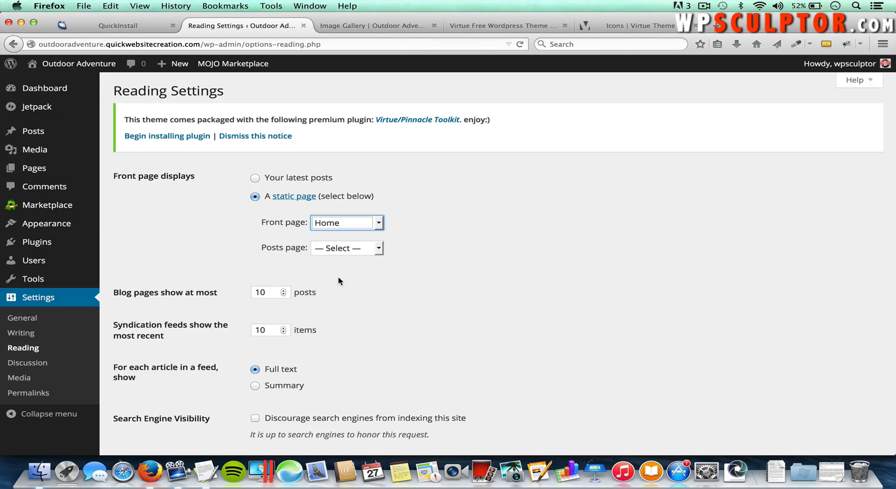
pyautogui.click(335, 251)
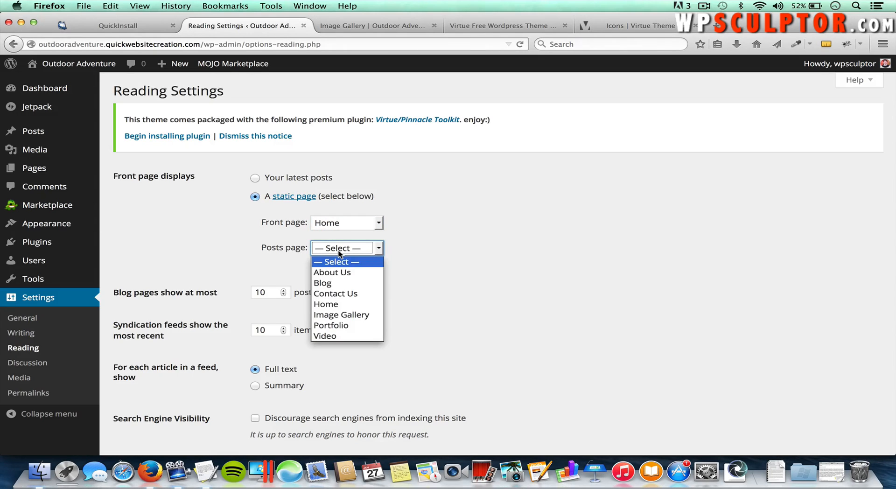
pyautogui.click(335, 284)
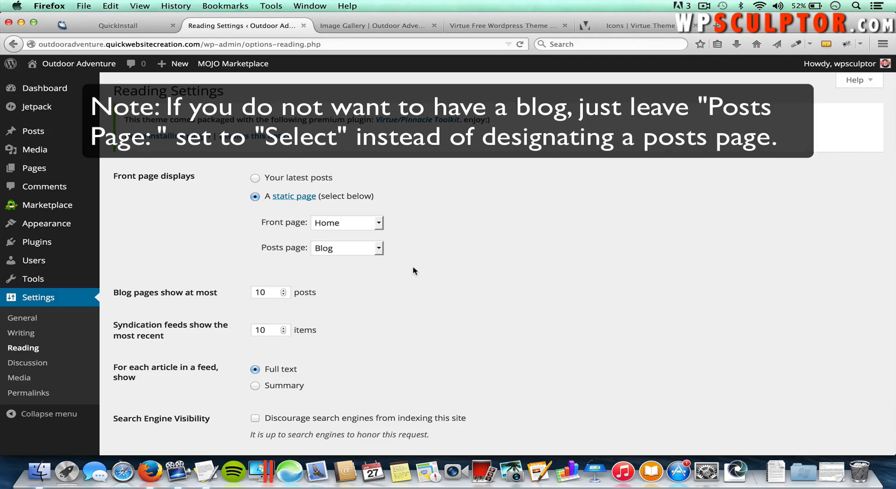
pyautogui.scroll(-3, 412, 265)
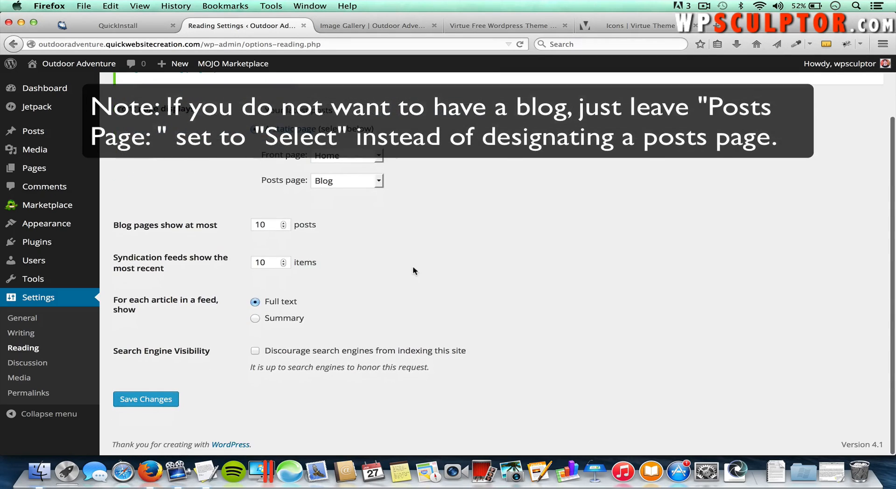
pyautogui.click(159, 398)
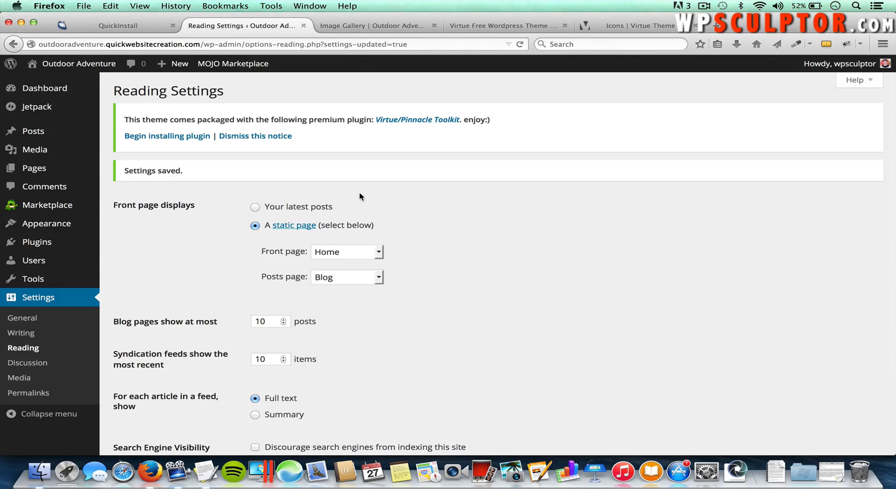
# Step: Load the Outdoor Adventure front page in the site tab to confirm it shows Home, then switch back
pyautogui.click(355, 25)
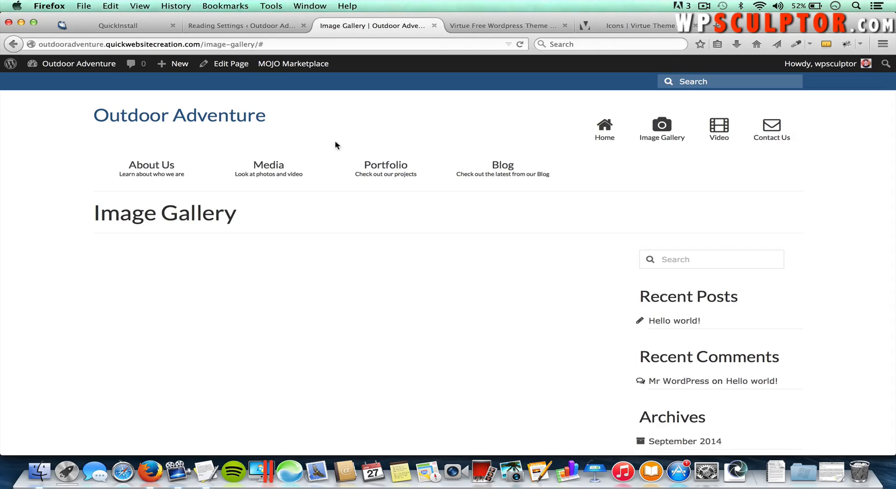
pyautogui.click(188, 119)
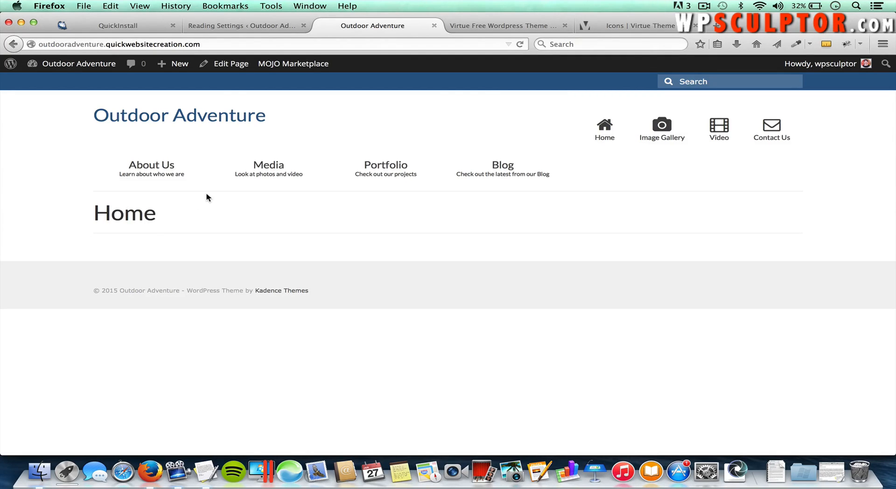
pyautogui.click(221, 28)
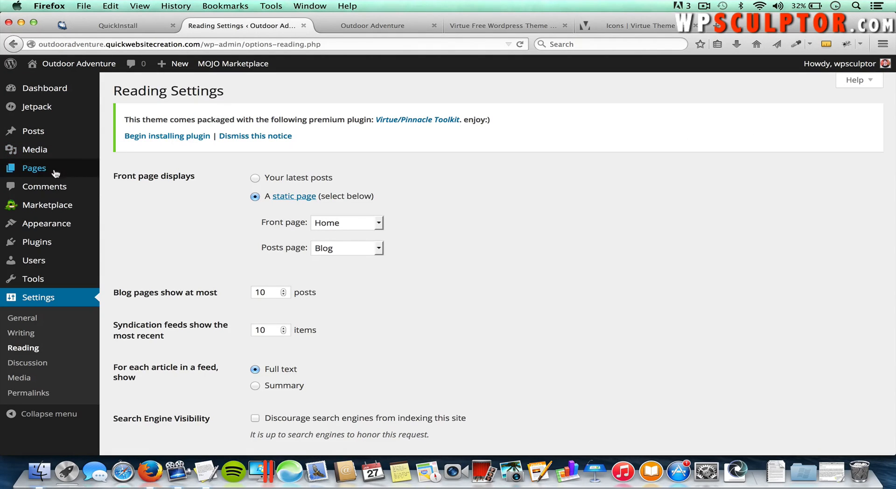
# Step: Open the About Us page in the editor and type 'You can add text' with the extra toolbar shown
pyautogui.moveTo(54, 168)
pyautogui.click(128, 172)
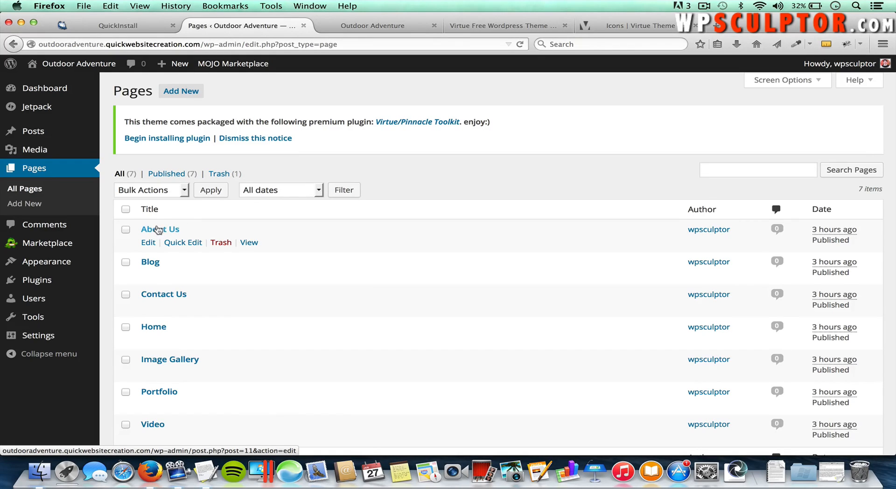
pyautogui.click(158, 230)
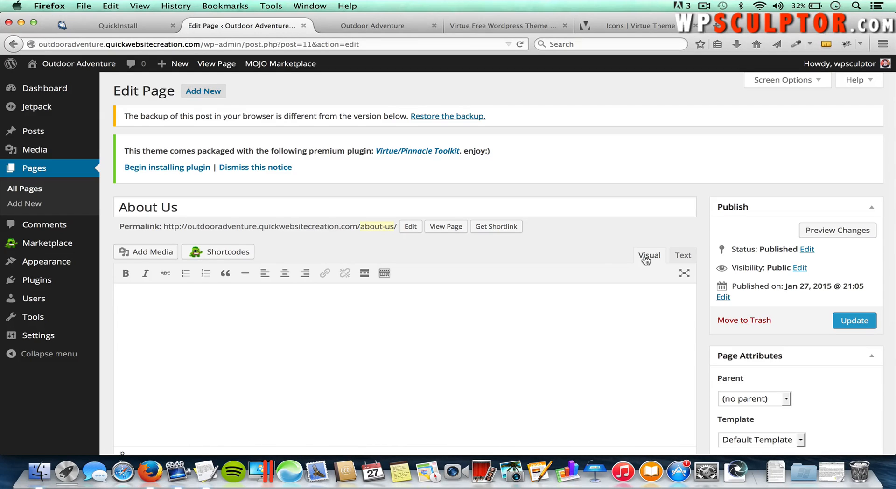
pyautogui.click(385, 275)
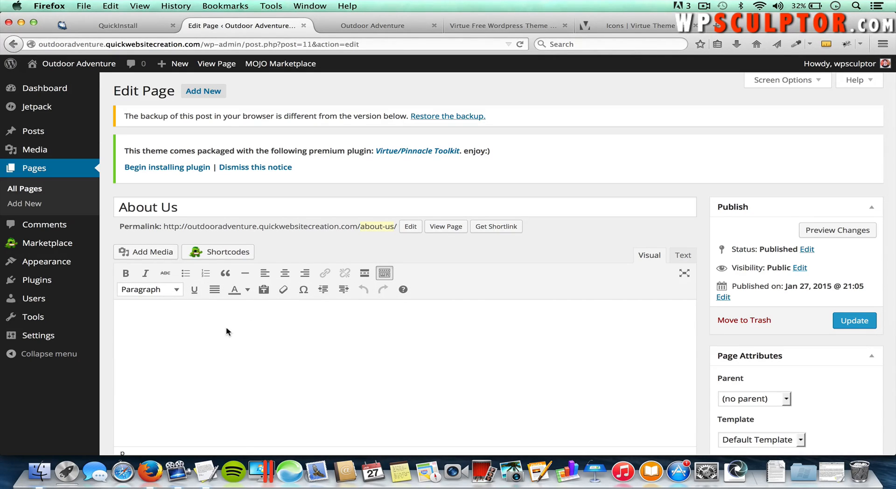
pyautogui.write('You can add text')
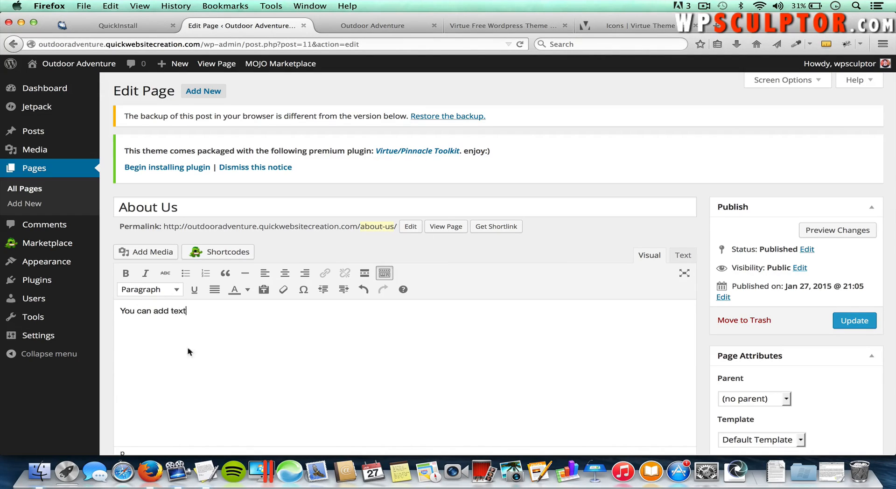
# Step: Apply bold and italic to the sentence, then remove both
pyautogui.moveTo(189, 311); pyautogui.dragTo(121, 310)
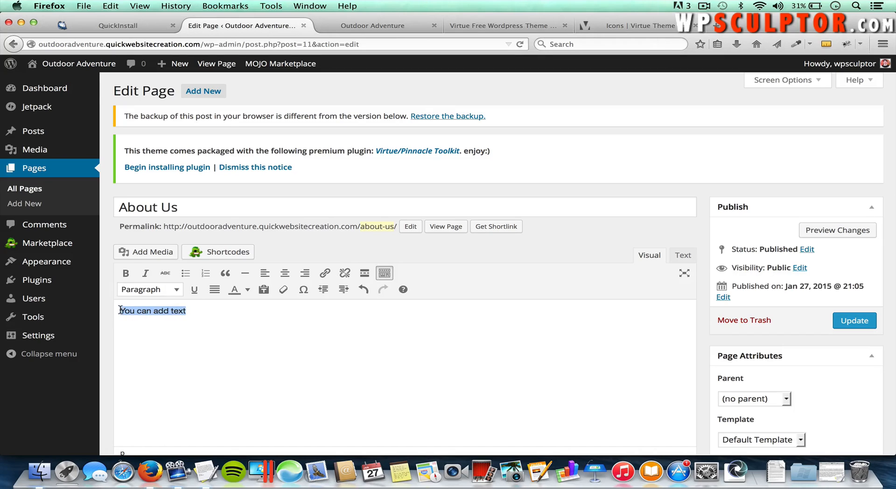
pyautogui.click(125, 273)
pyautogui.click(144, 274)
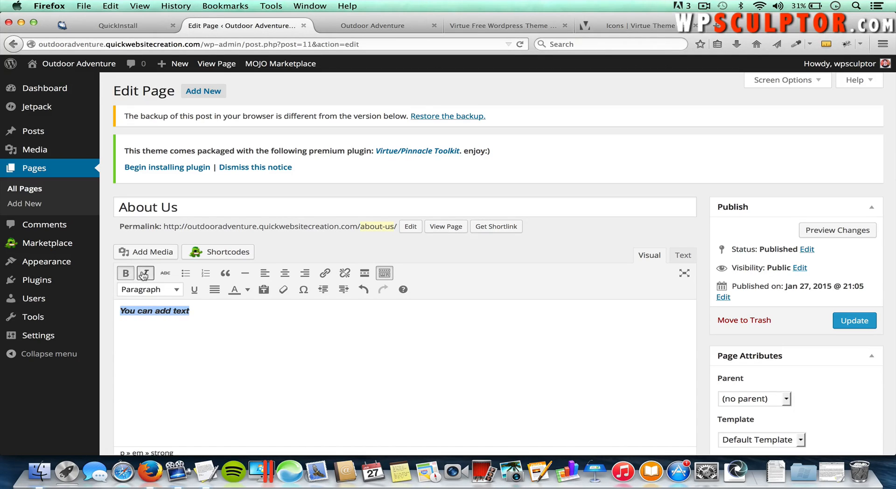
pyautogui.click(144, 274)
pyautogui.click(126, 274)
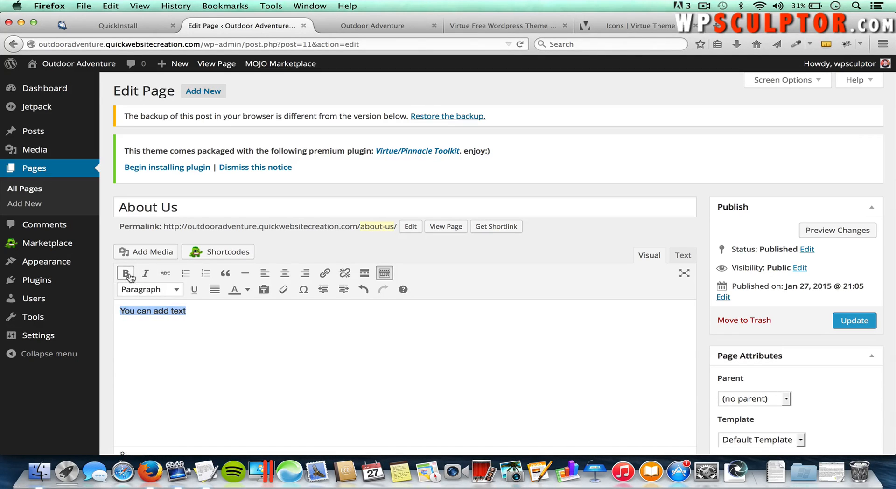
# Step: Switch the sentence to Heading 2, back to Paragraph, and centre it
pyautogui.click(169, 290)
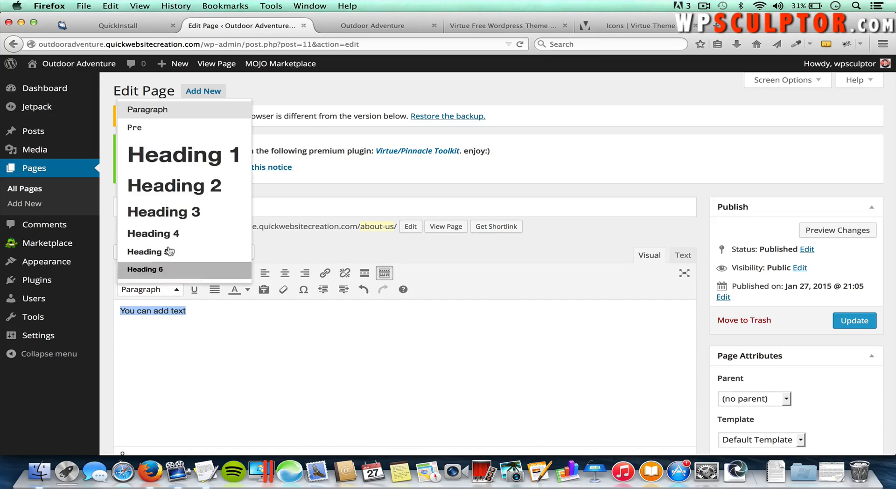
pyautogui.click(184, 187)
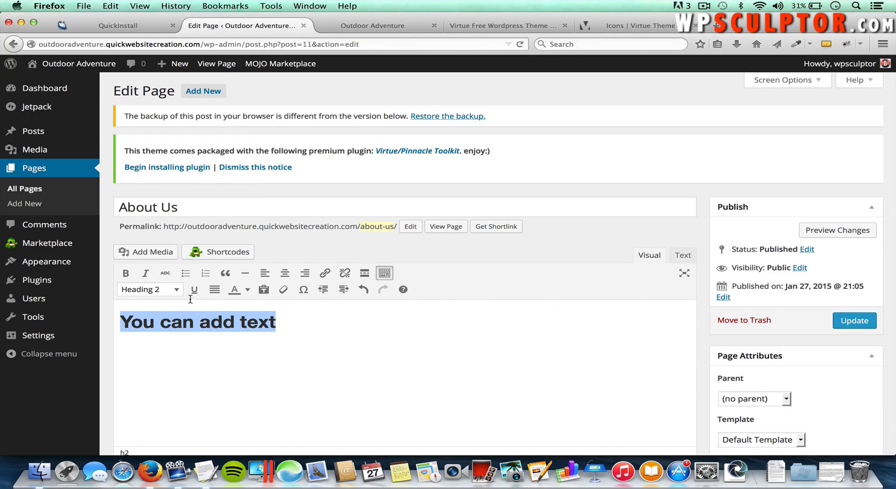
pyautogui.click(176, 290)
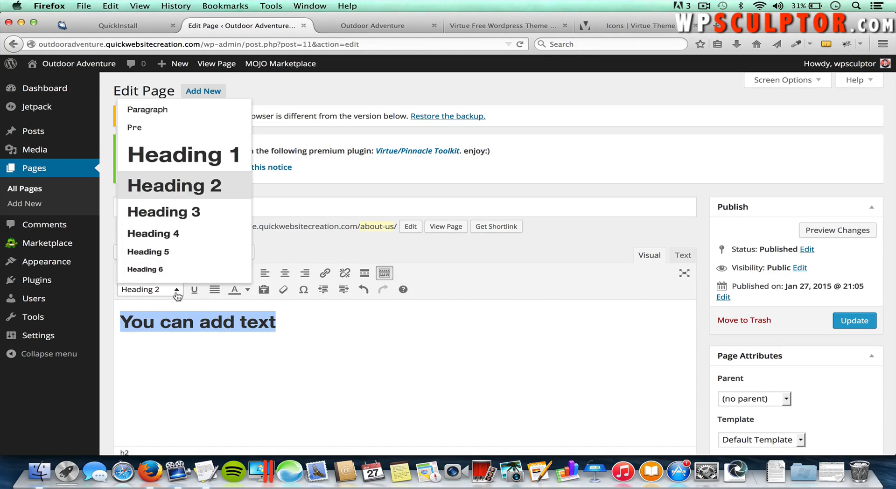
pyautogui.click(172, 115)
pyautogui.click(284, 274)
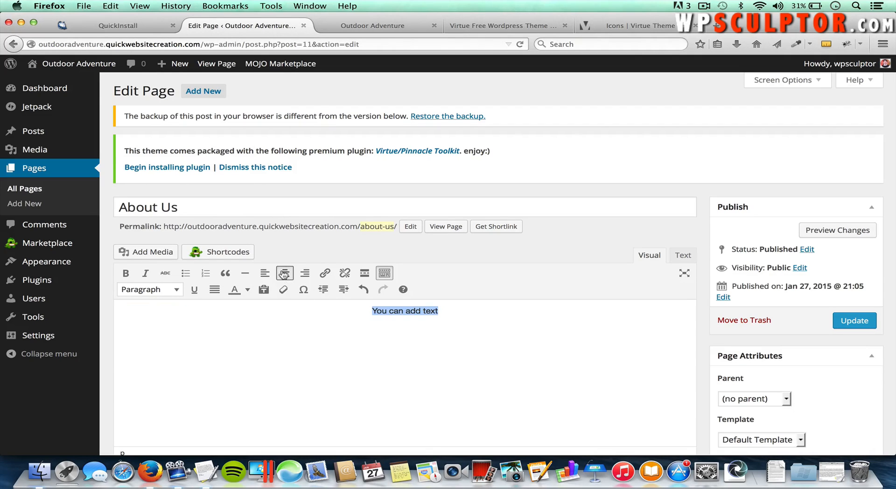
pyautogui.click(480, 311)
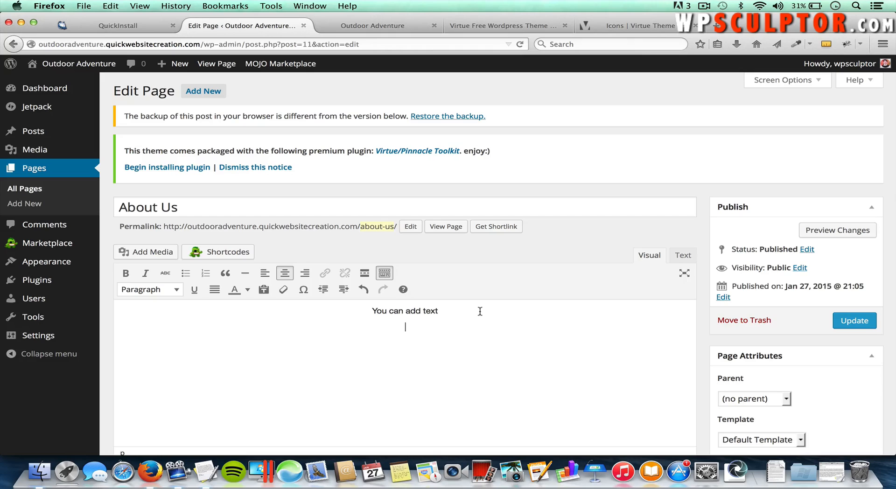
# Step: Add the lines one, two, three as a numbered list, then view the page's HTML in the Text tab
pyautogui.press('Return')
pyautogui.write('one ')
pyautogui.write('two ')
pyautogui.write('three')
pyautogui.moveTo(415, 360); pyautogui.dragTo(388, 325)
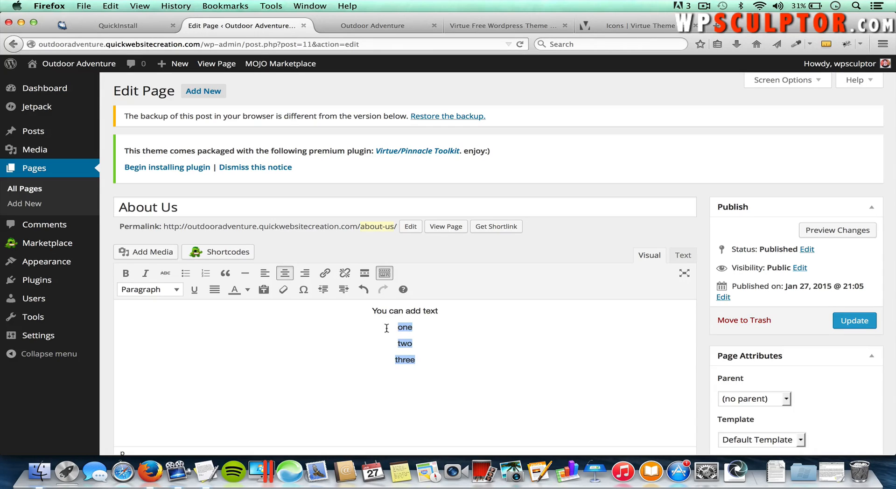
pyautogui.click(265, 274)
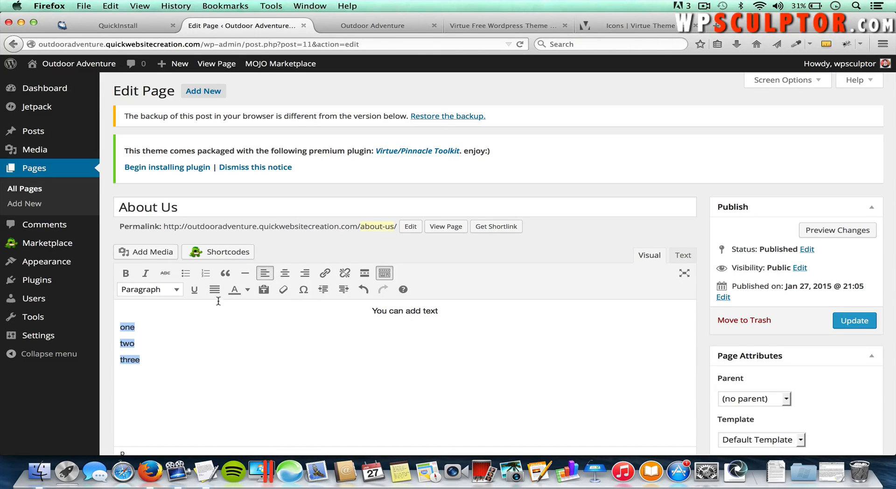
pyautogui.click(185, 275)
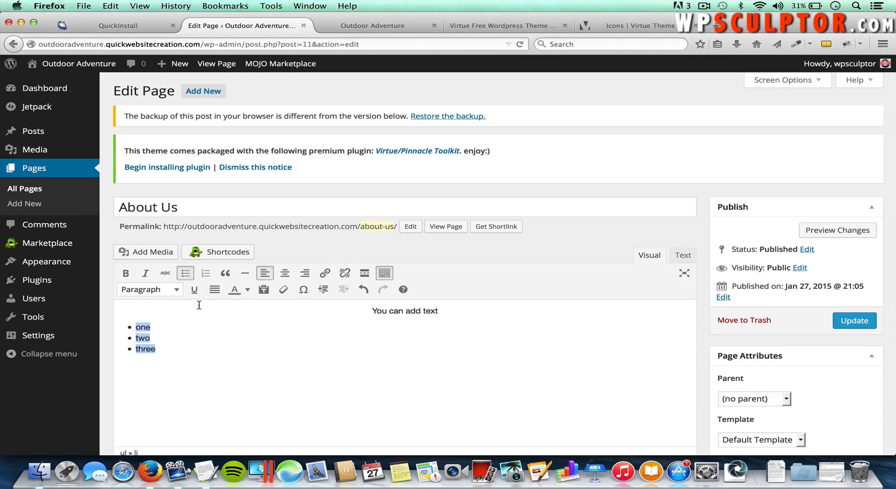
pyautogui.click(205, 274)
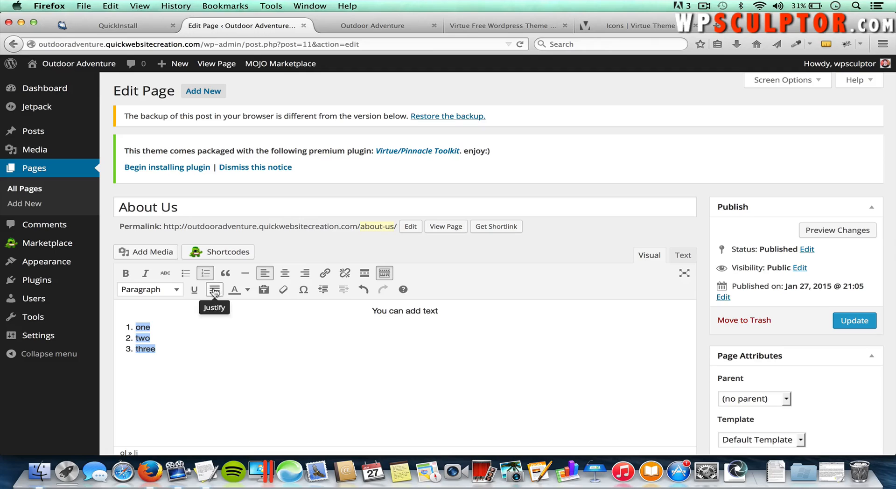
pyautogui.click(206, 274)
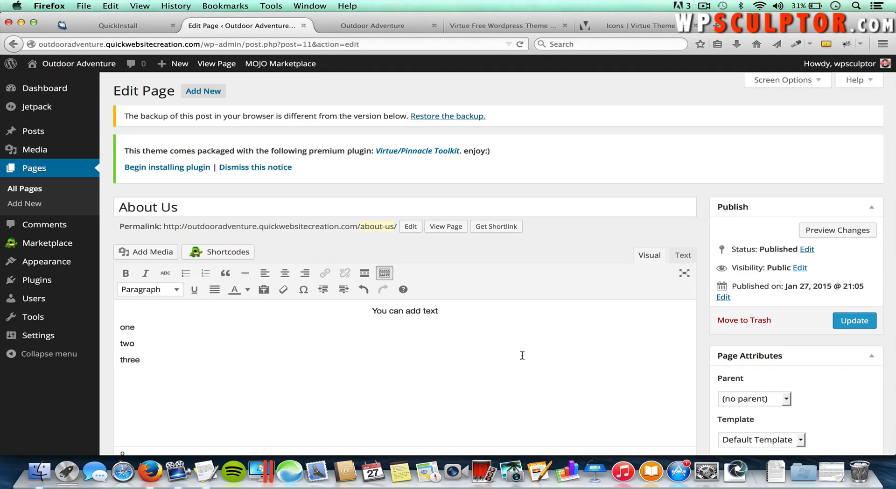
pyautogui.moveTo(167, 359); pyautogui.dragTo(121, 327)
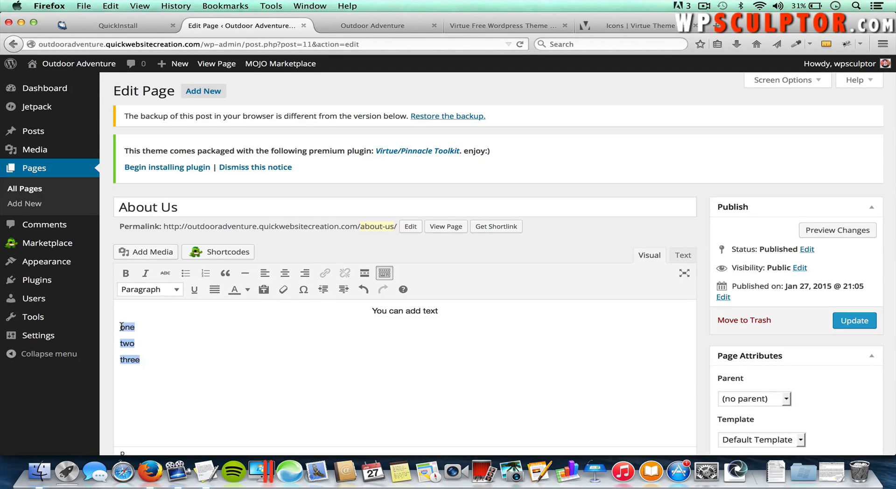
pyautogui.click(206, 274)
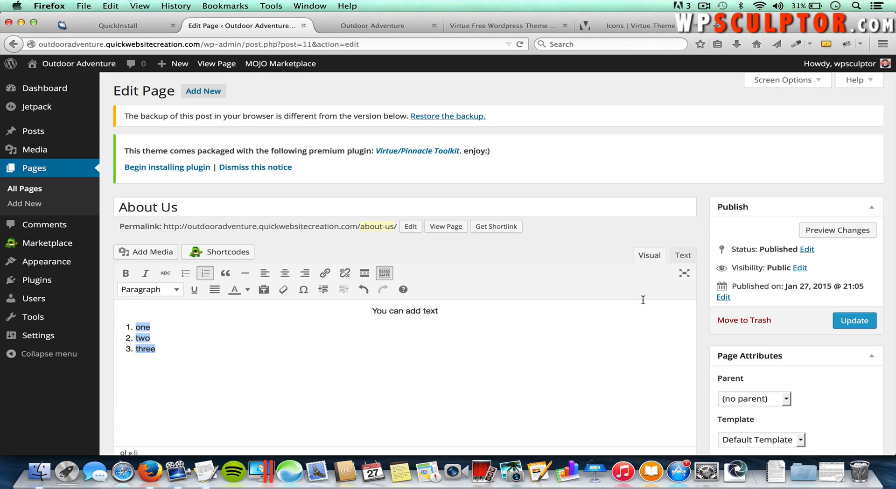
pyautogui.click(683, 256)
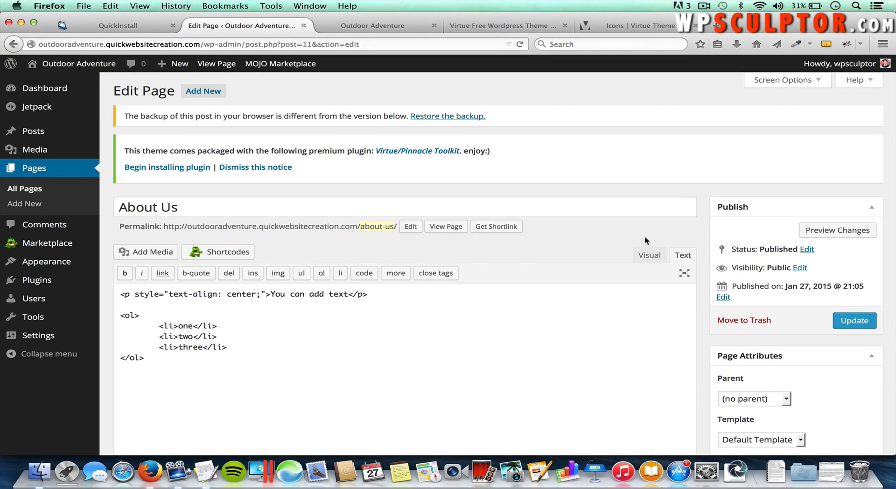
# Step: In the Visual editor, replace all the test content with 'Welcome To This Website!'
pyautogui.click(652, 257)
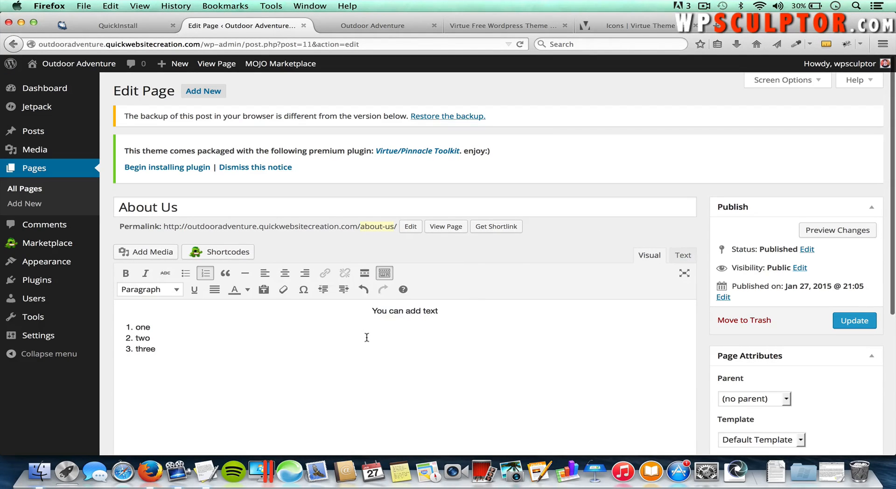
pyautogui.moveTo(366, 381); pyautogui.dragTo(185, 306)
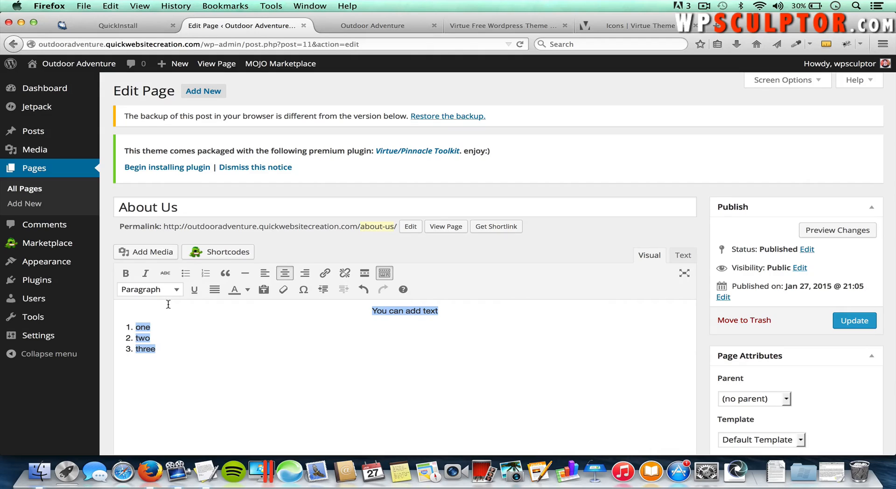
pyautogui.press('BackSpace')
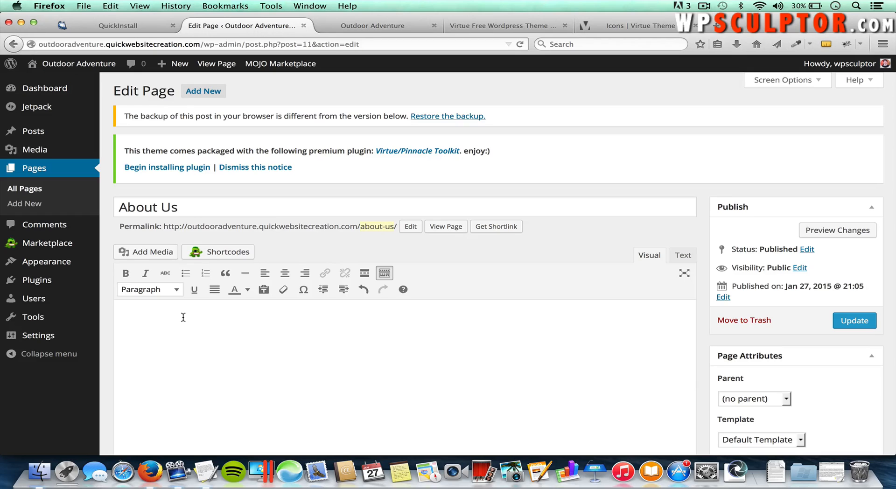
pyautogui.write('Welcome To This Website')
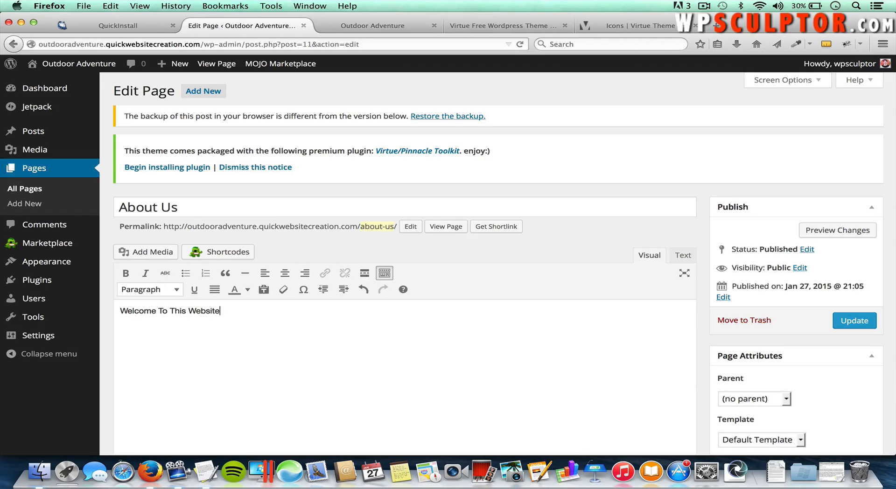
pyautogui.write('!')
# Step: Format the welcome line as Heading 2 and start a new paragraph below it
pyautogui.moveTo(223, 312); pyautogui.dragTo(114, 306)
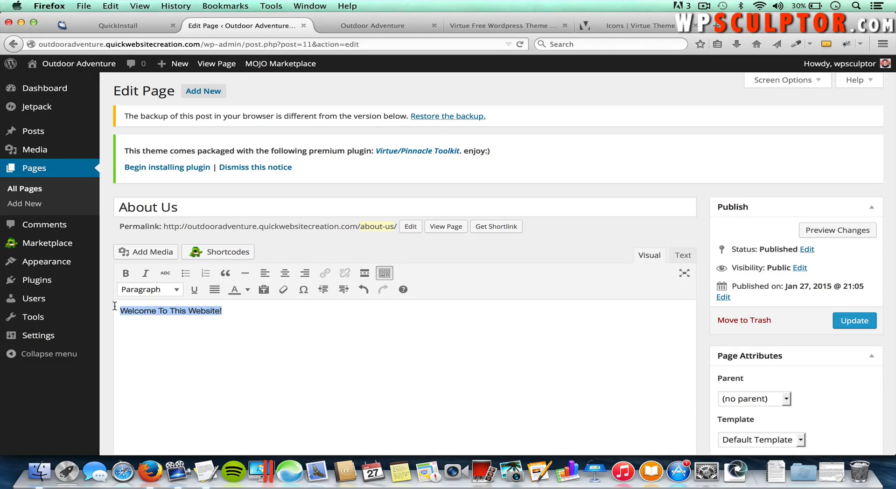
pyautogui.click(149, 290)
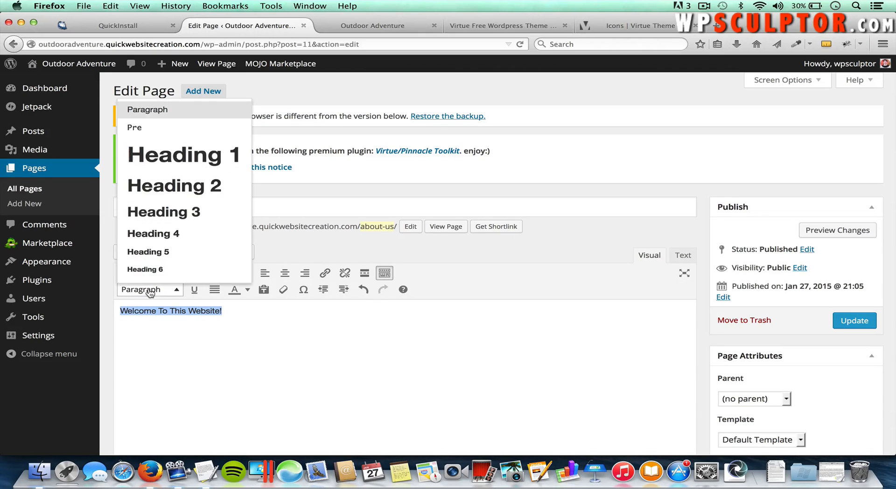
pyautogui.click(180, 193)
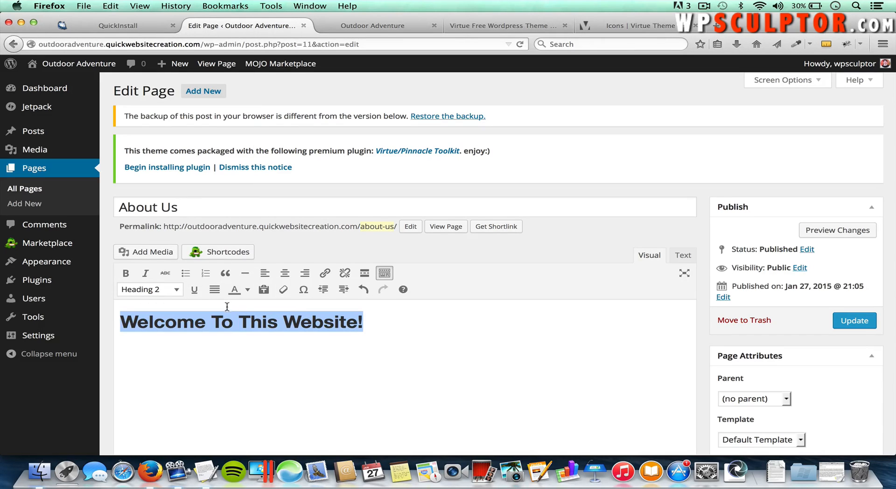
pyautogui.click(385, 332)
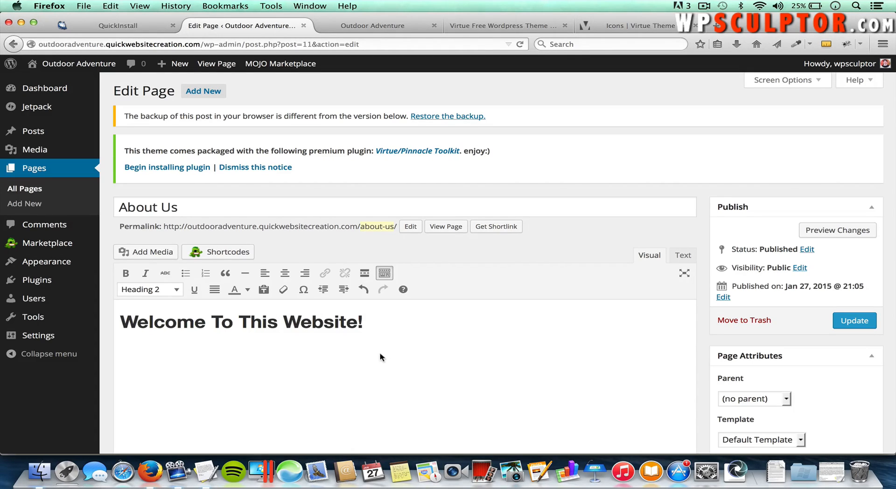
pyautogui.press('Return')
# Step: Copy the first intro paragraph from the Virtue Tutorial Content notes and paste it under the heading
pyautogui.click(830, 473)
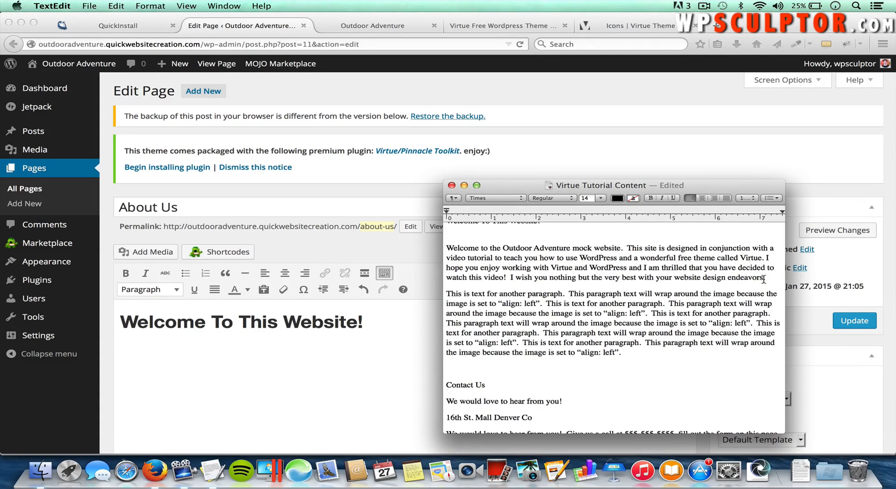
pyautogui.moveTo(765, 279); pyautogui.dragTo(446, 247)
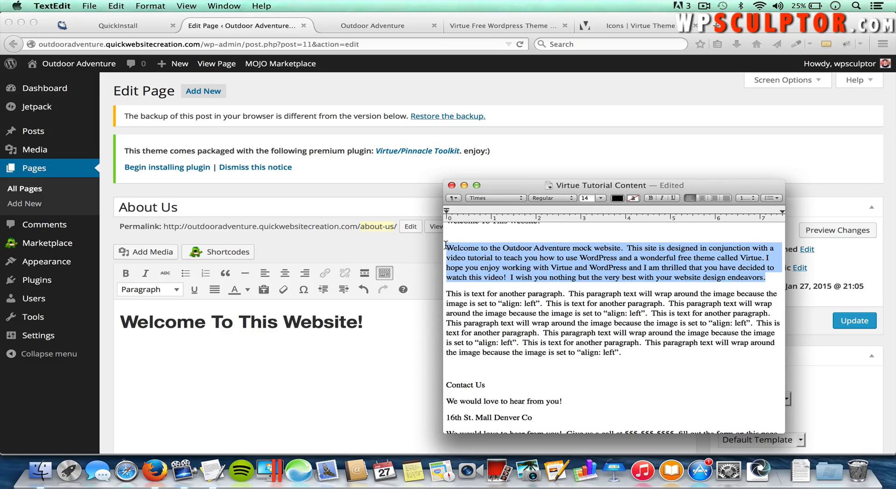
pyautogui.press('super+c')
pyautogui.click(329, 369)
pyautogui.press('super+v')
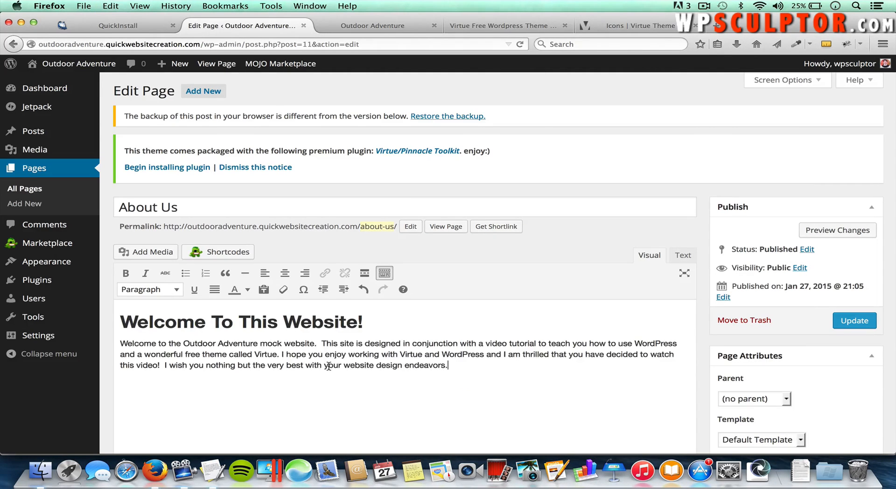
pyautogui.doubleClick(435, 366)
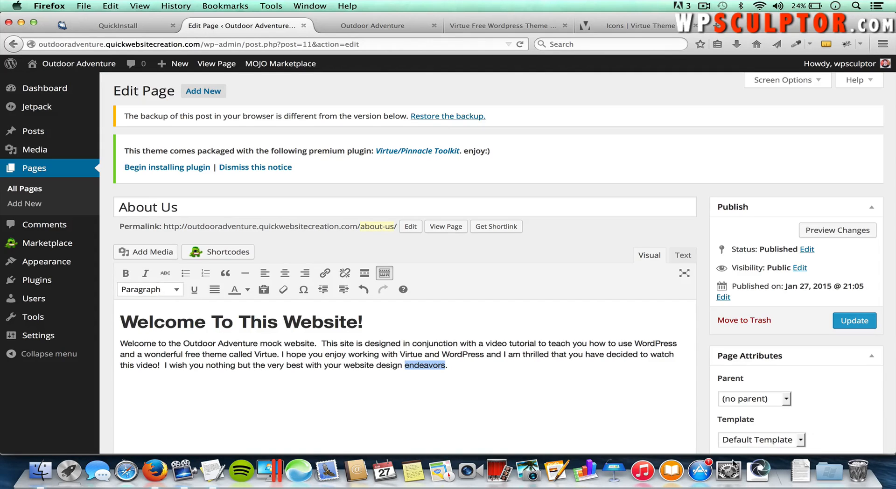
pyautogui.click(605, 363)
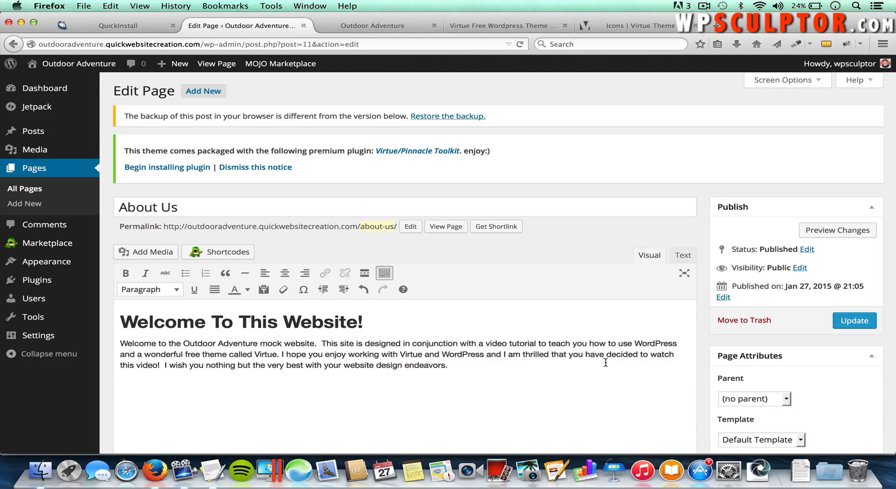
# Step: Paste the second intro paragraph from the notes and end it with 'This is a link to Google'
pyautogui.press('super+Tab')
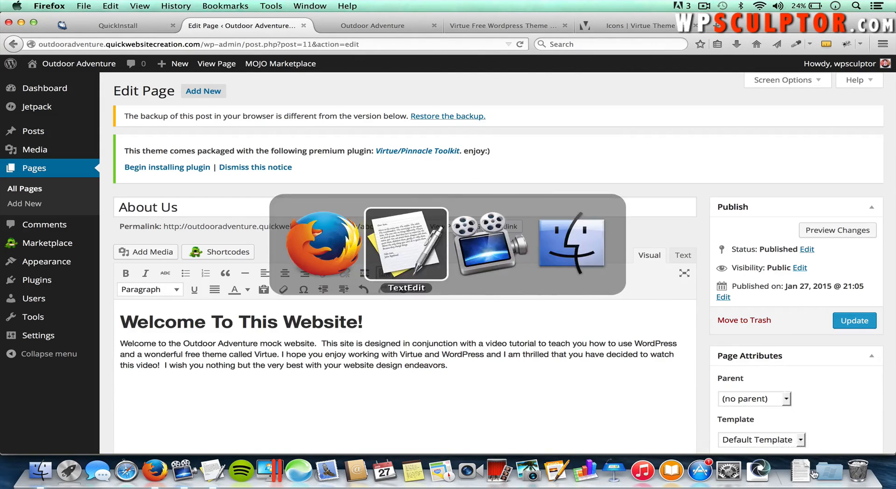
pyautogui.click(622, 353)
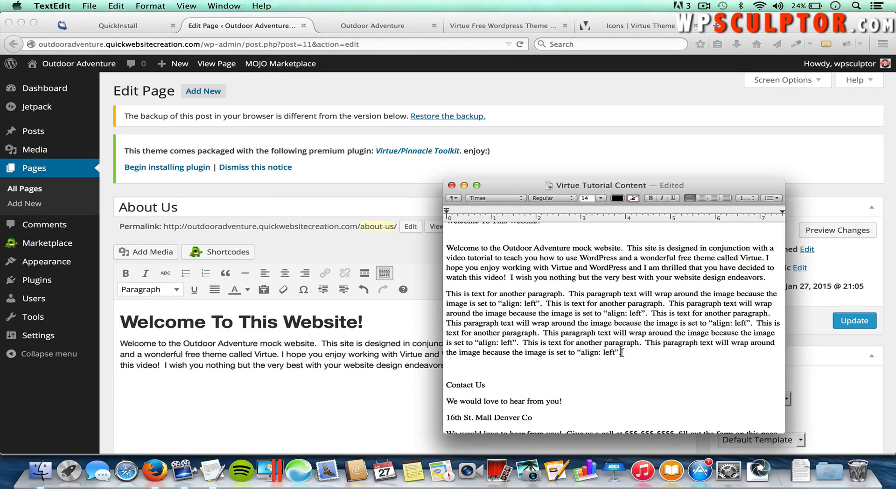
pyautogui.moveTo(621, 353); pyautogui.dragTo(440, 297)
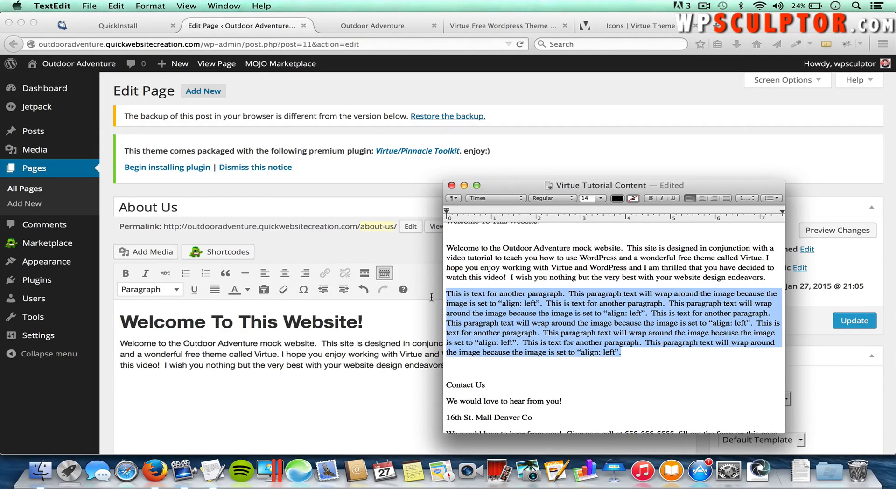
pyautogui.click(431, 297)
pyautogui.press('super+v')
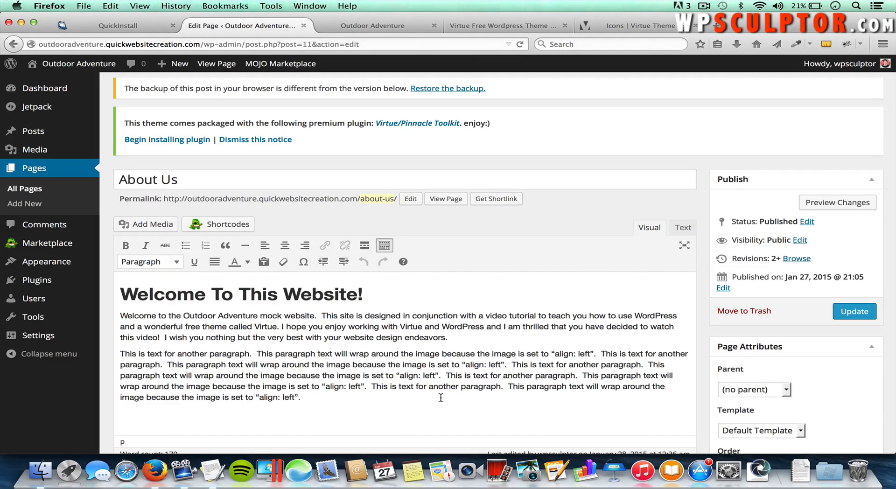
pyautogui.click(358, 395)
pyautogui.write('This is a link to Google')
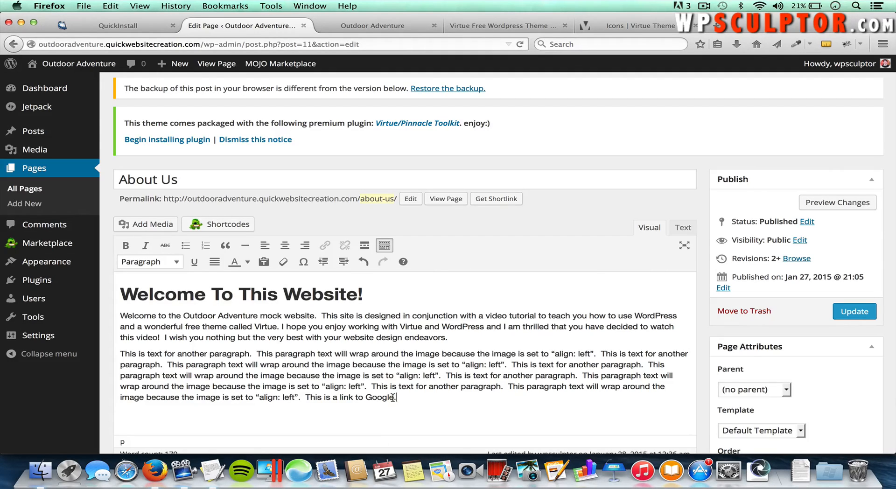
# Step: Select 'Google' for linking and copy Google's homepage address from another browser tab
pyautogui.moveTo(393, 397); pyautogui.dragTo(367, 397)
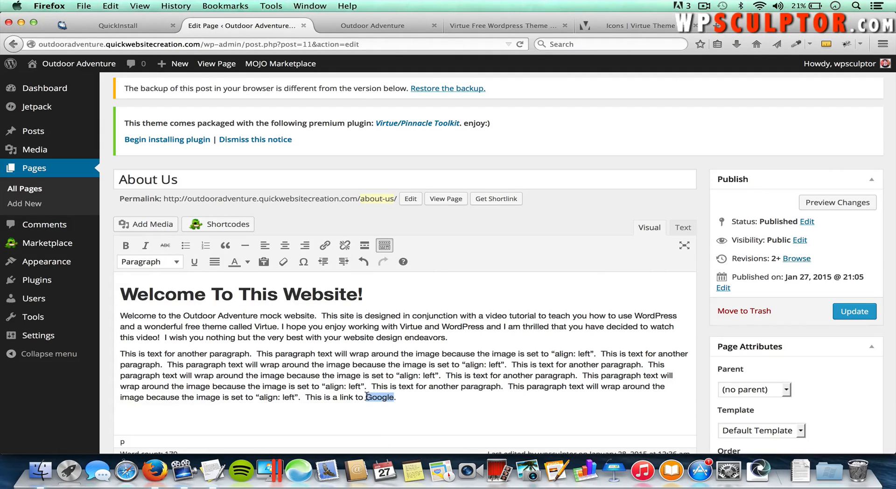
pyautogui.click(325, 246)
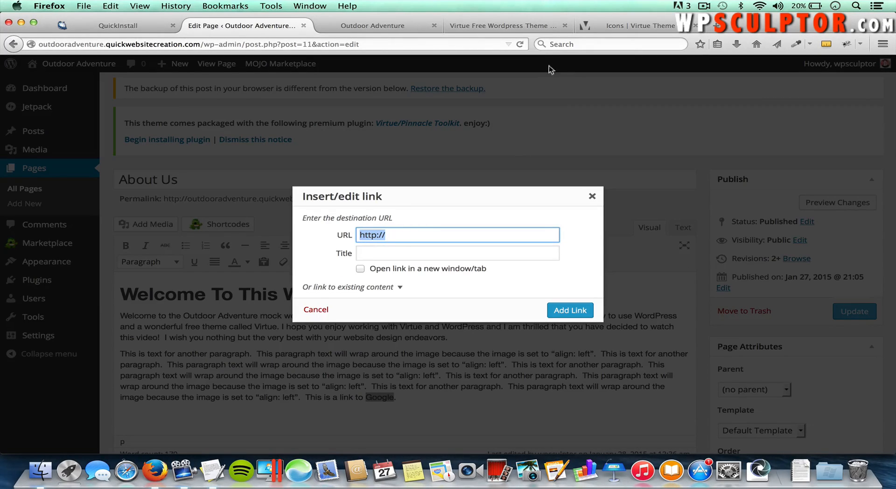
pyautogui.click(496, 28)
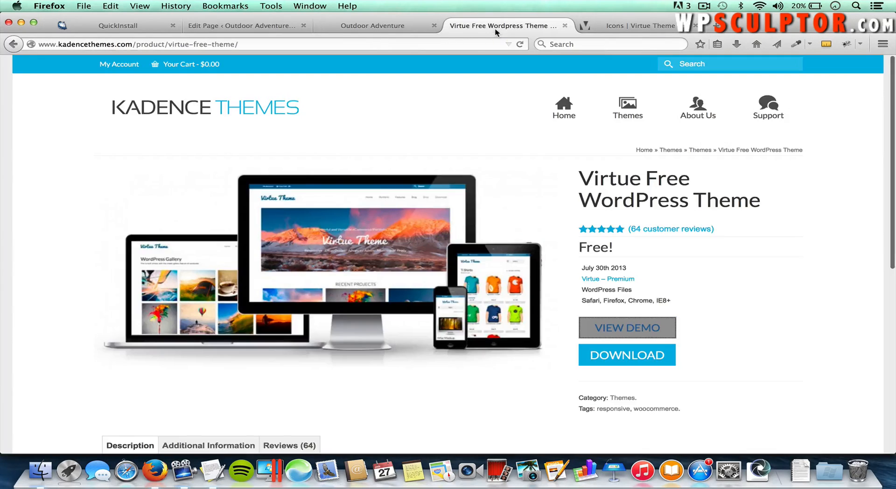
pyautogui.click(424, 43)
pyautogui.write('google')
pyautogui.press('Return')
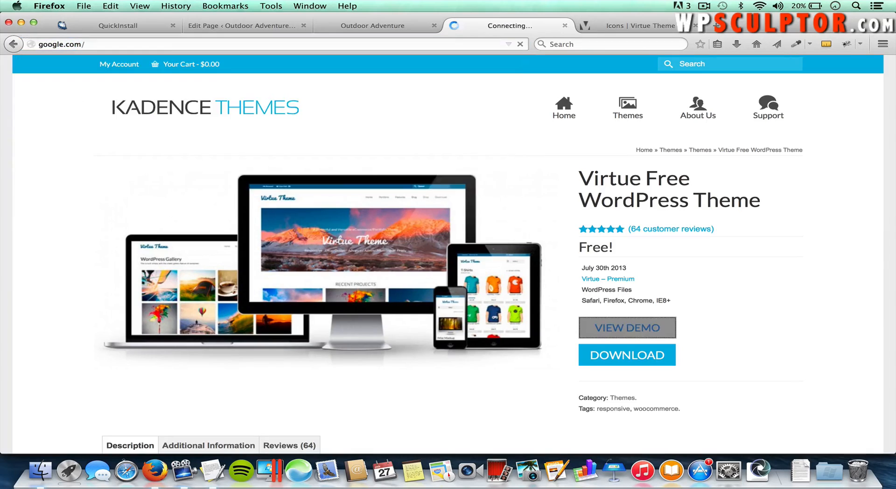
pyautogui.click(218, 46)
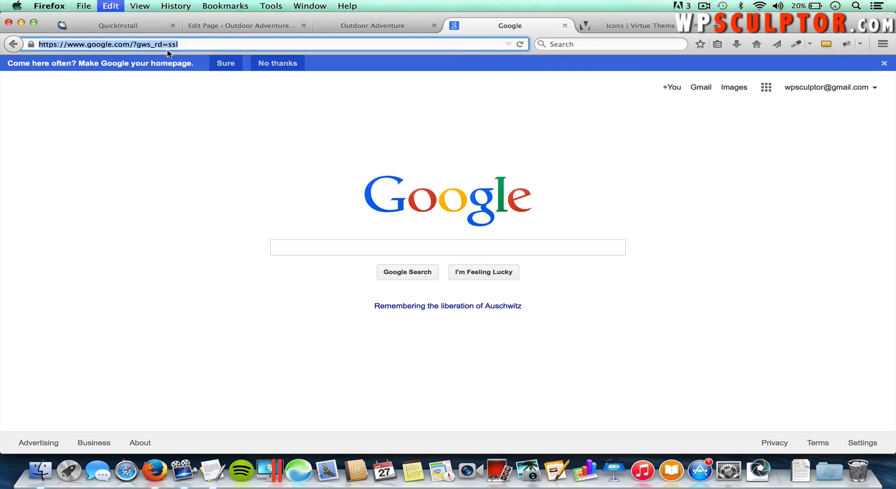
pyautogui.click(370, 27)
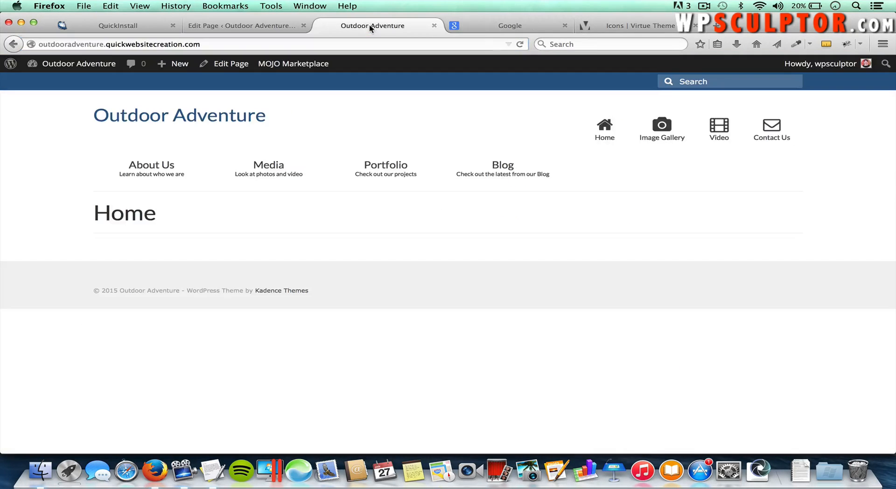
pyautogui.click(280, 27)
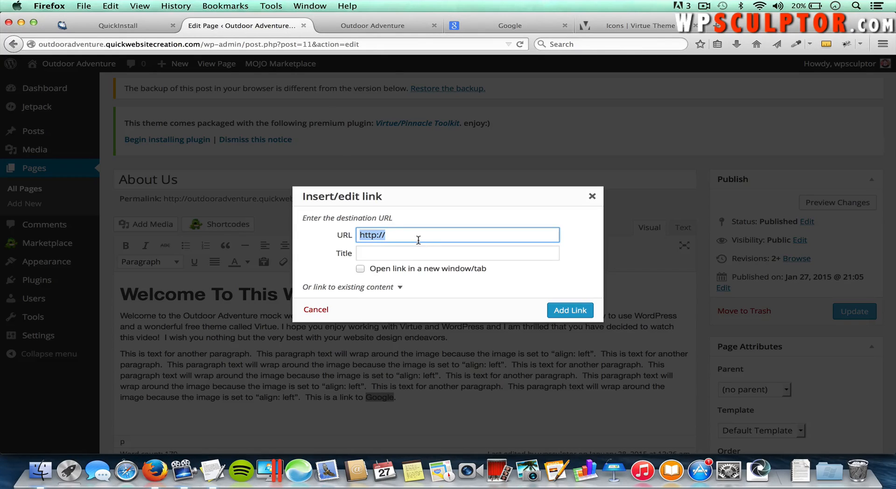
pyautogui.press('super+v')
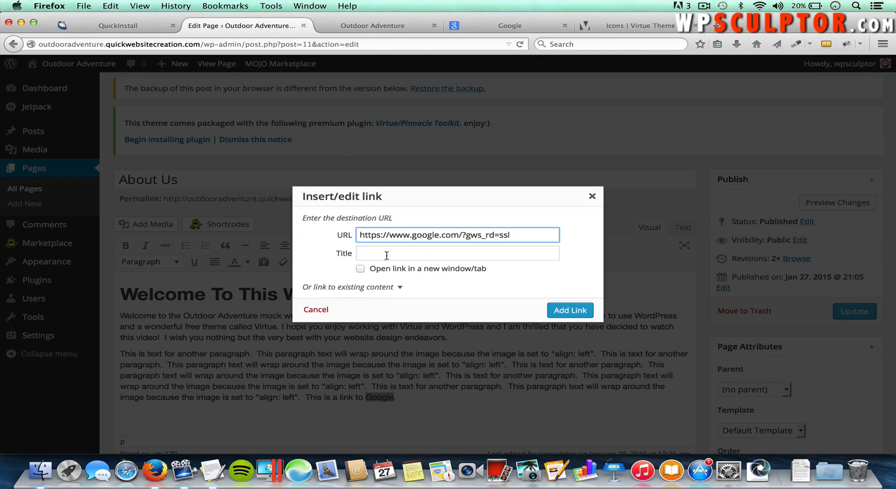
pyautogui.click(393, 289)
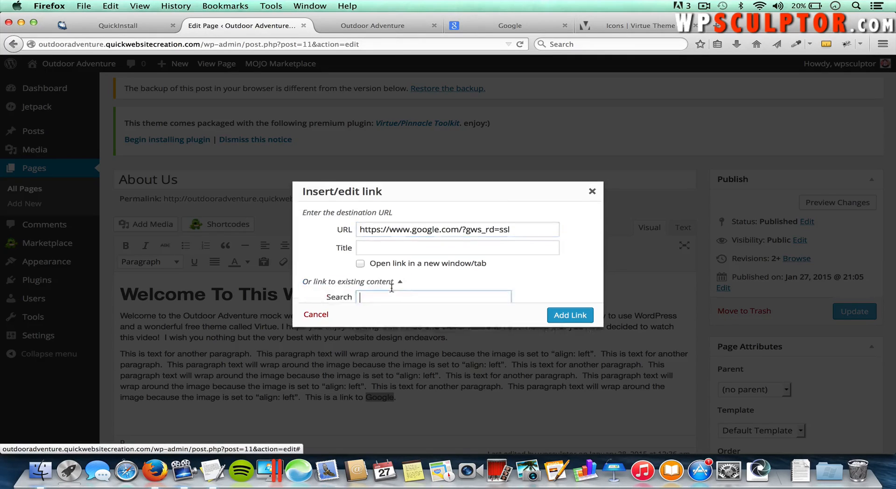
pyautogui.scroll(-3, 366, 316)
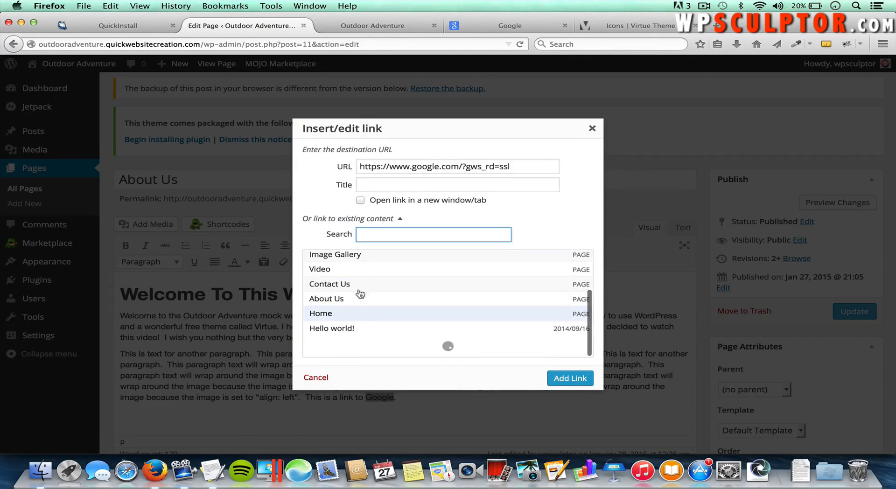
pyautogui.scroll(1, 360, 285)
pyautogui.scroll(2, 352, 275)
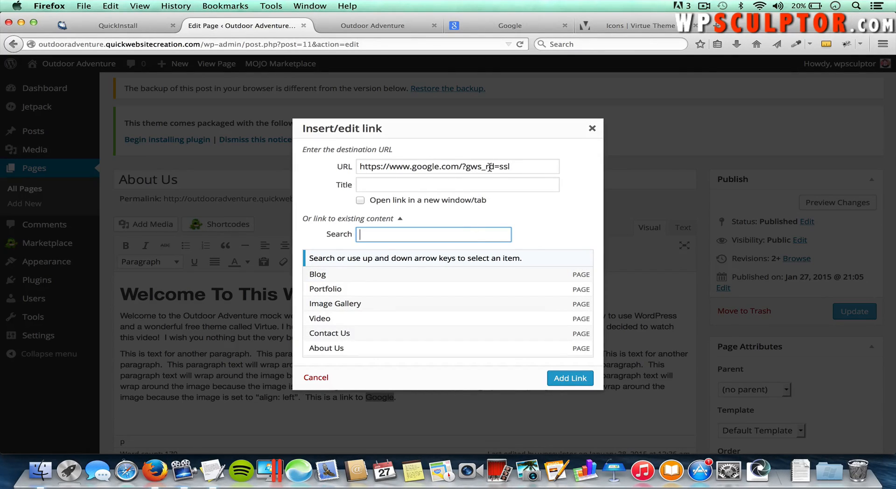
pyautogui.click(580, 383)
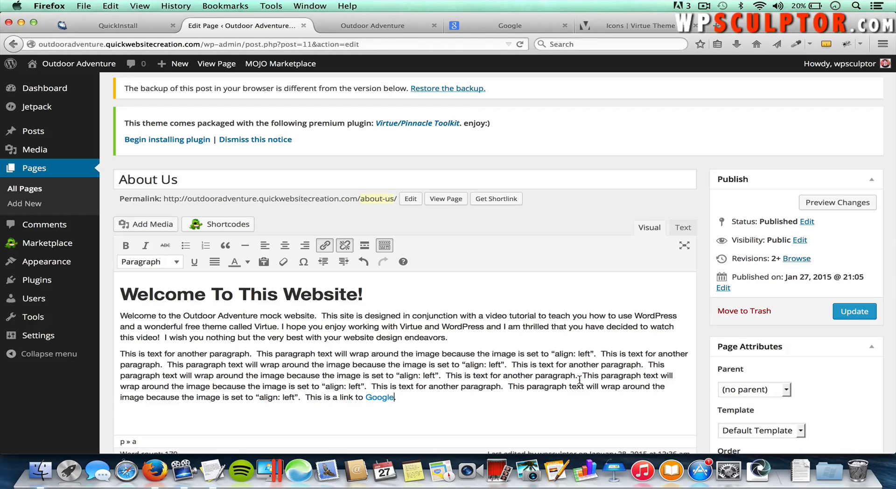
# Step: Update the About Us page, test its Google link on the live site, then return to the editor
pyautogui.click(854, 313)
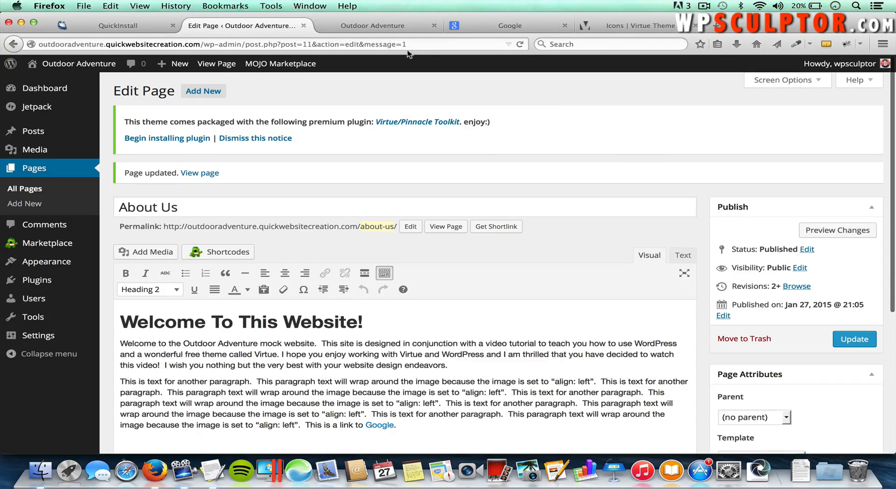
pyautogui.click(382, 26)
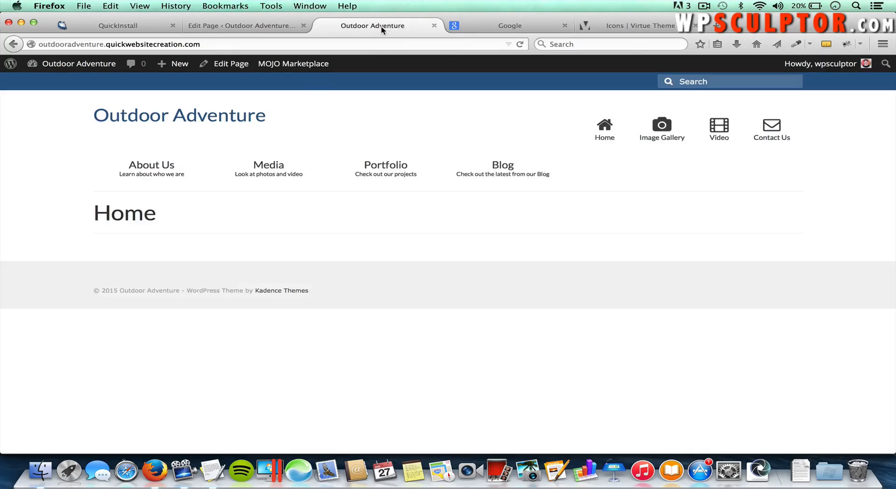
pyautogui.click(162, 175)
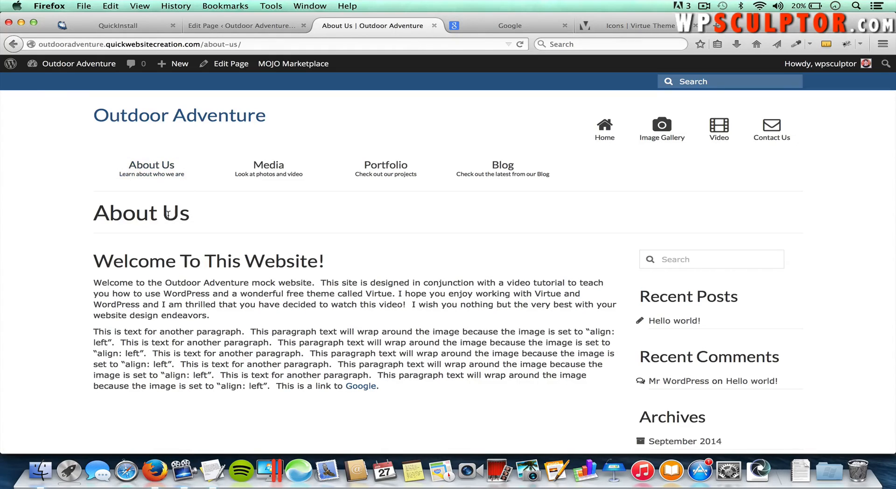
pyautogui.click(367, 387)
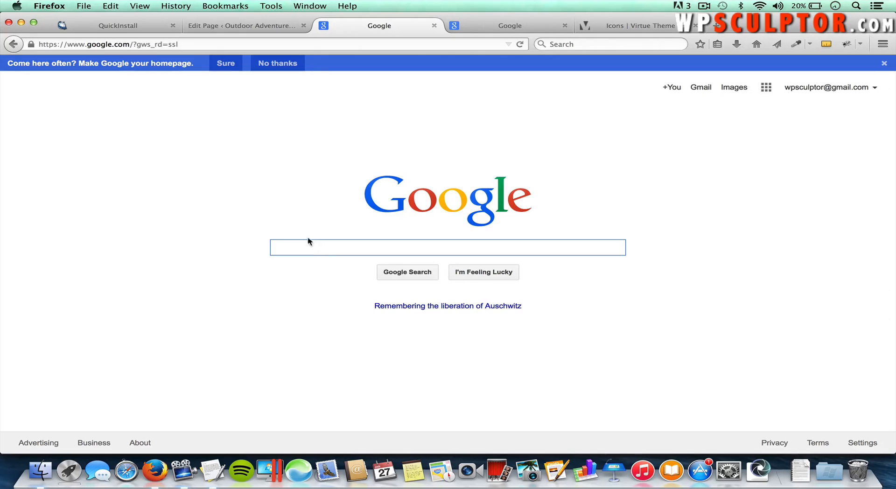
pyautogui.click(248, 26)
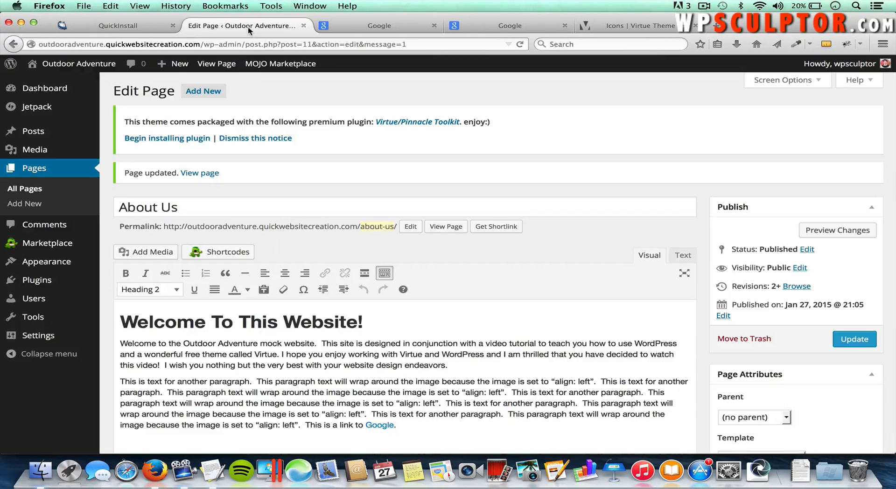
pyautogui.scroll(-1, 405, 418)
pyautogui.click(405, 402)
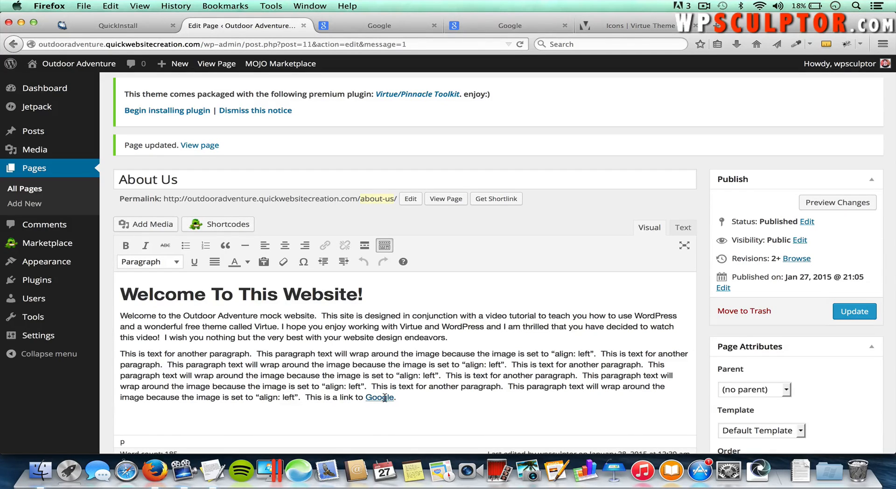
pyautogui.moveTo(395, 398)
pyautogui.mouseDown()
pyautogui.moveTo(382, 399)
pyautogui.moveTo(393, 399)
pyautogui.mouseUp()
pyautogui.click(368, 417)
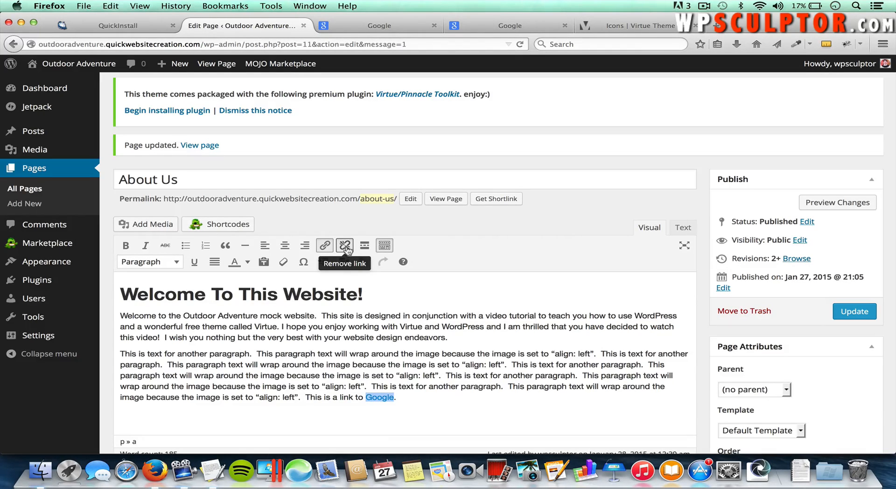
pyautogui.click(405, 400)
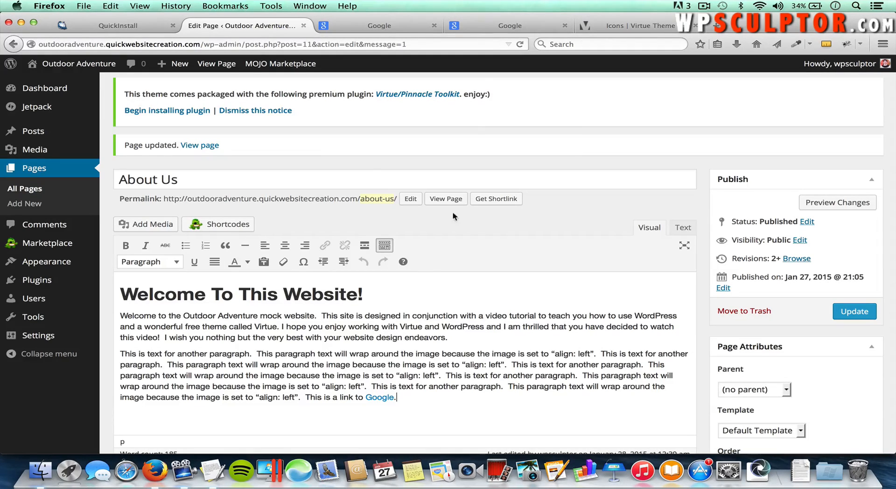
# Step: Close both Google tabs and load pixabay.com in a new tab
pyautogui.click(564, 26)
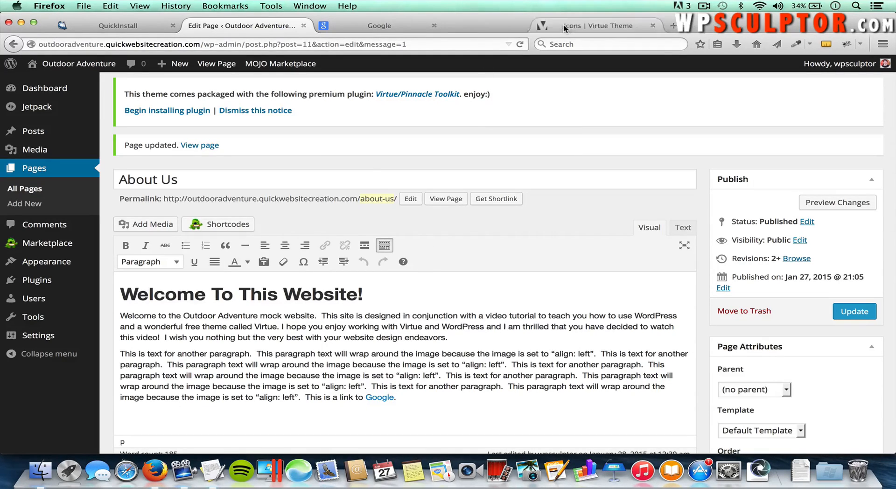
pyautogui.click(435, 25)
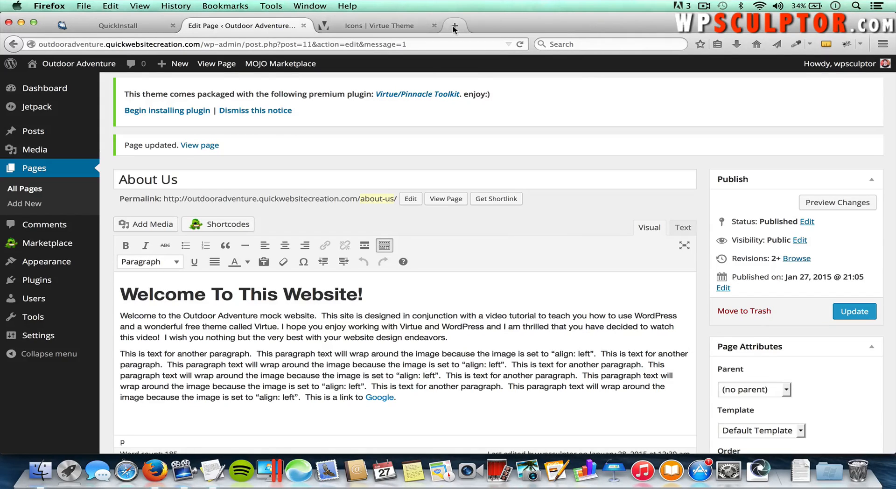
pyautogui.click(453, 26)
pyautogui.write('pixabay.com/')
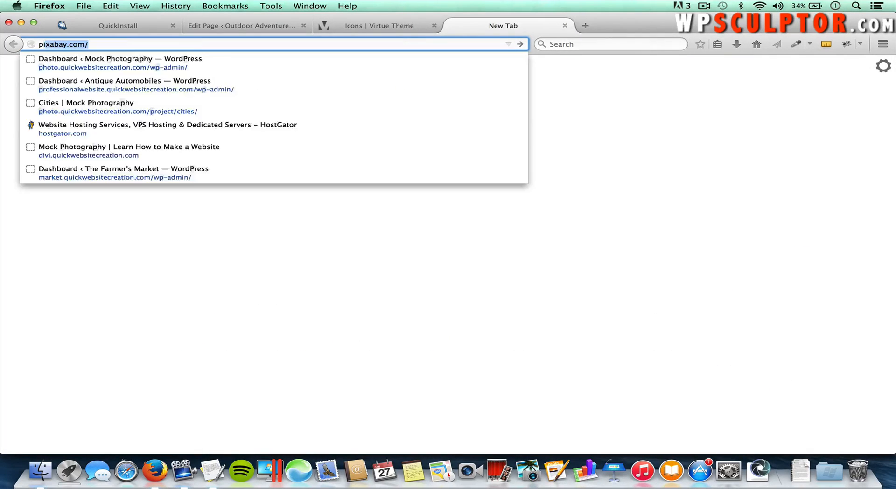
pyautogui.press('Return')
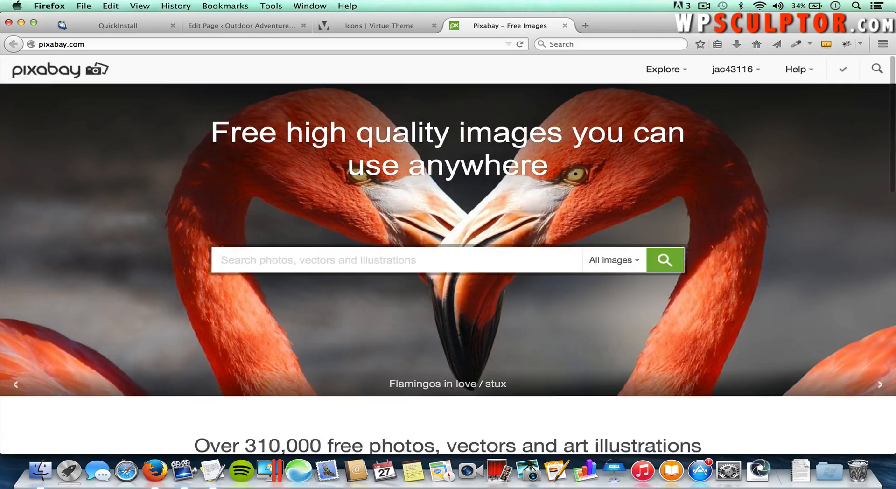
# Step: Search Pixabay for 'creek' and open the rocky creek-and-river landscape photo
pyautogui.click(351, 260)
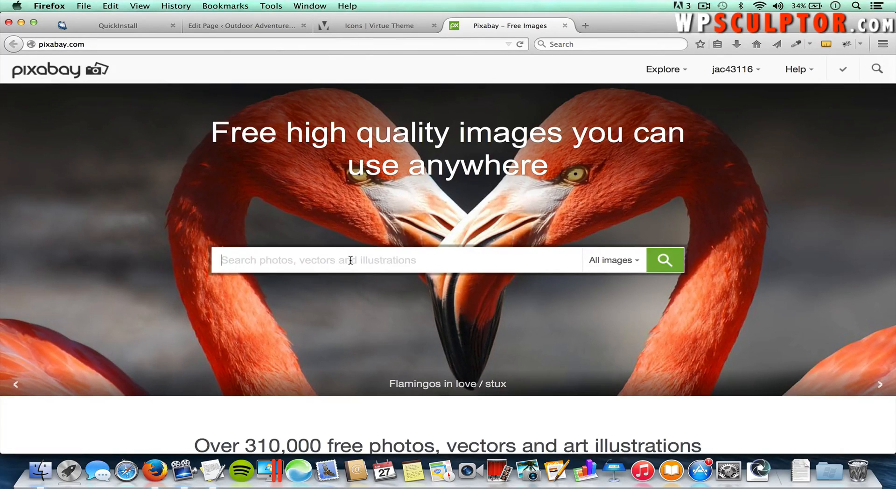
pyautogui.write('creek')
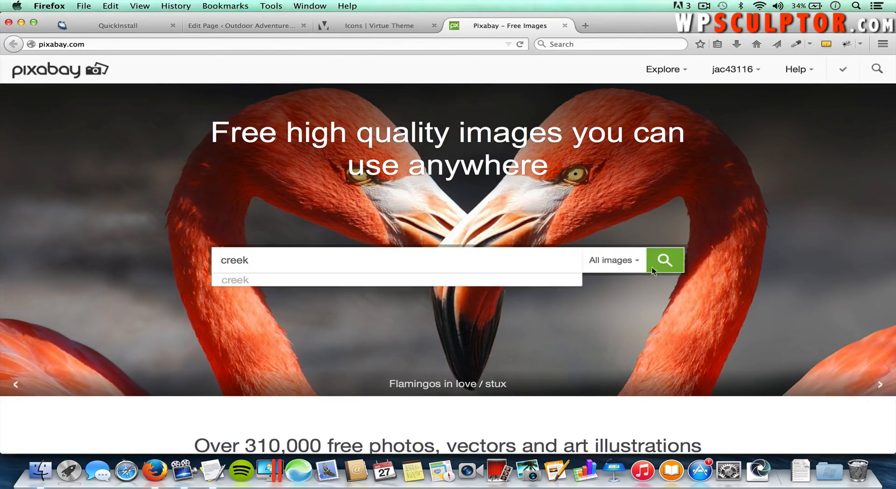
pyautogui.click(667, 262)
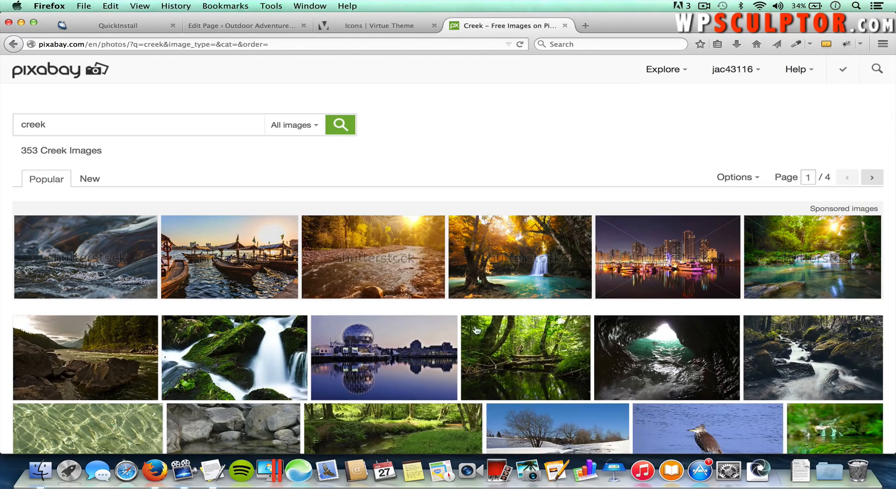
pyautogui.moveTo(81, 364)
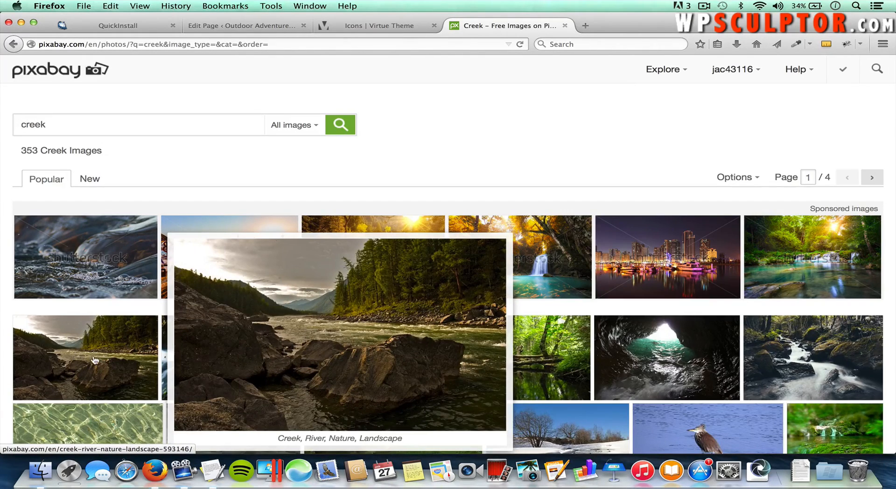
pyautogui.click(80, 349)
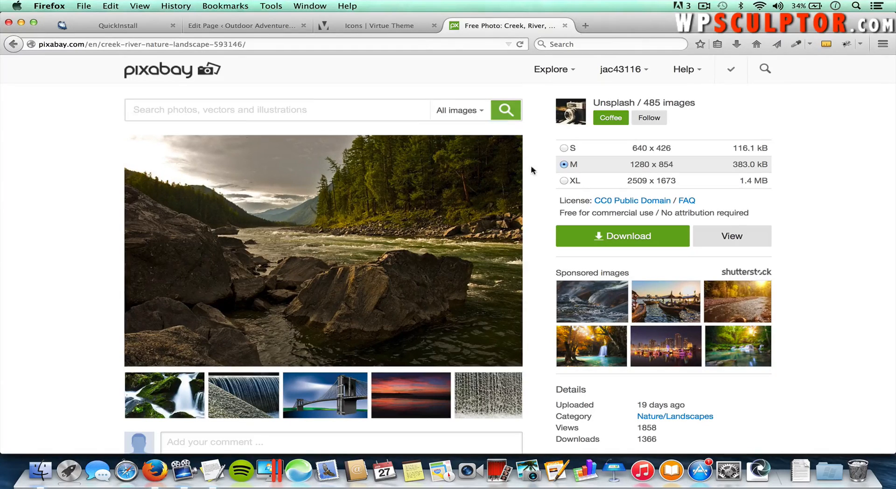
# Step: Download the 1280 x 854 creek photo to the computer and return to the Edit Page tab
pyautogui.click(610, 238)
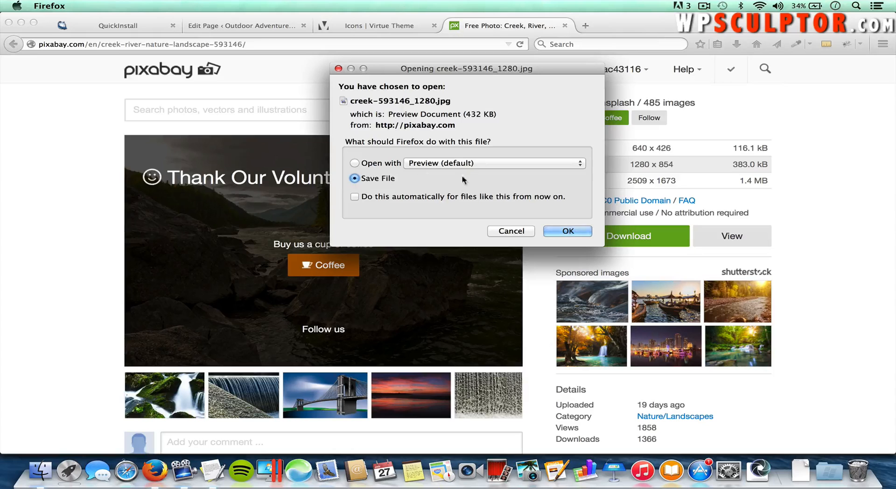
pyautogui.press('Return')
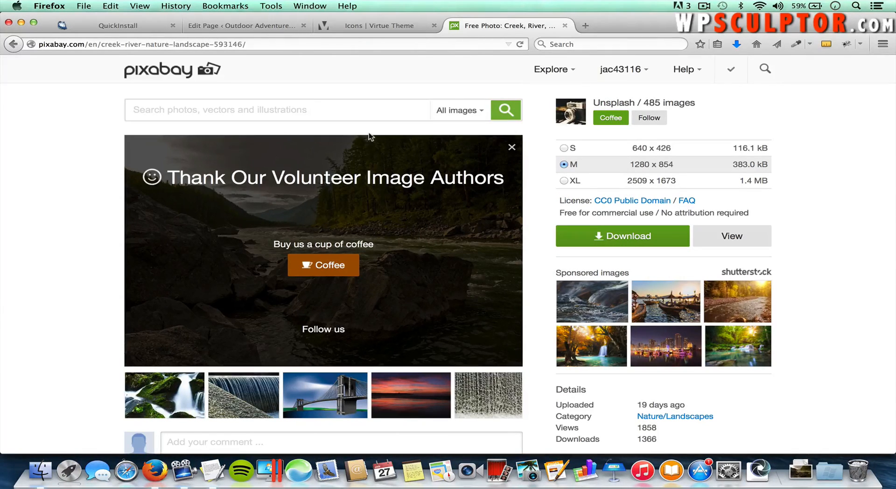
pyautogui.click(260, 27)
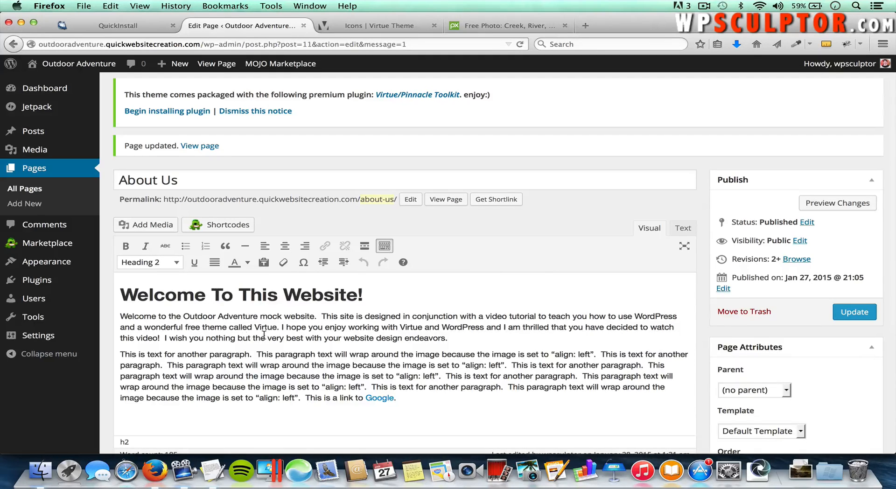
# Step: With the cursor at the first paragraph's start, upload creek.jpg through Add Media
pyautogui.click(120, 317)
pyautogui.click(156, 226)
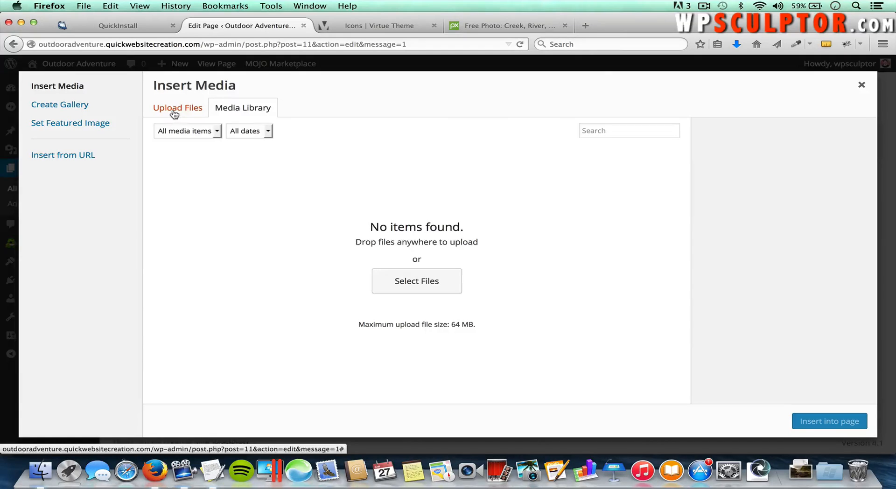
pyautogui.click(192, 114)
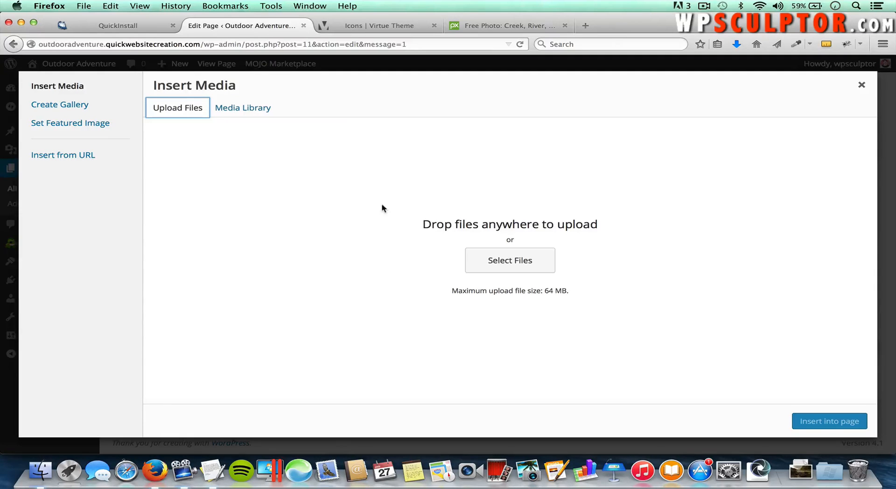
pyautogui.click(509, 262)
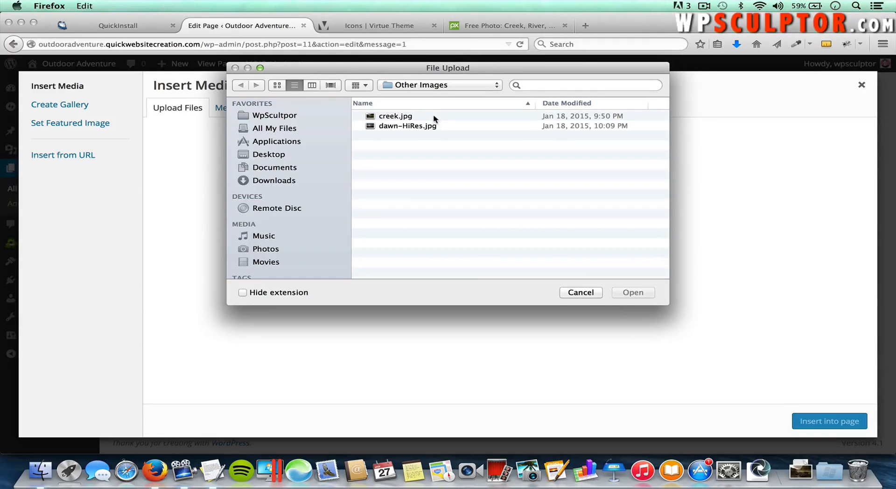
pyautogui.click(395, 121)
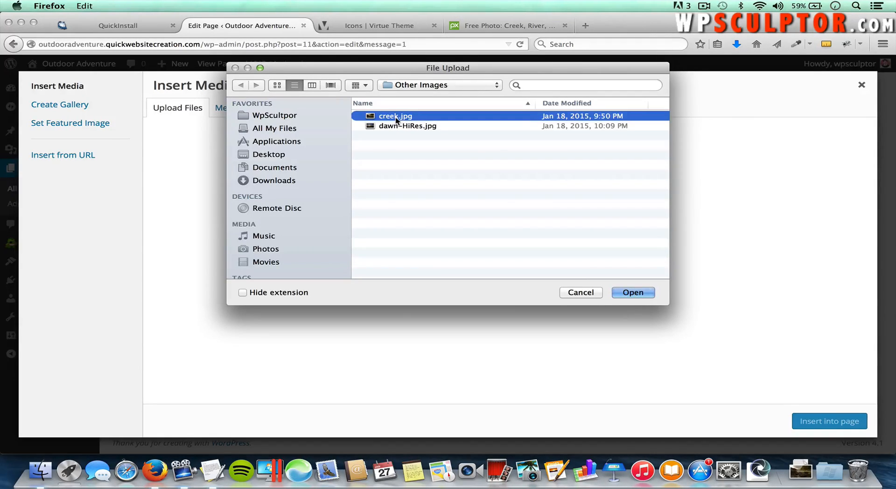
pyautogui.click(633, 292)
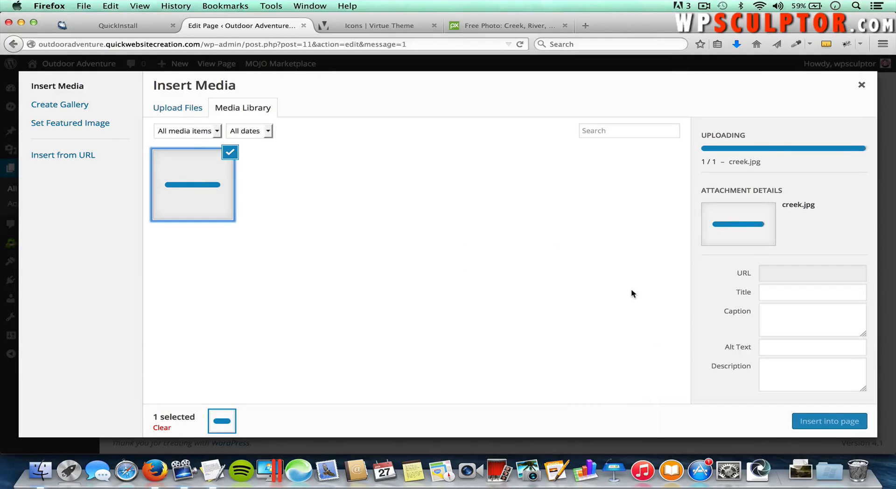
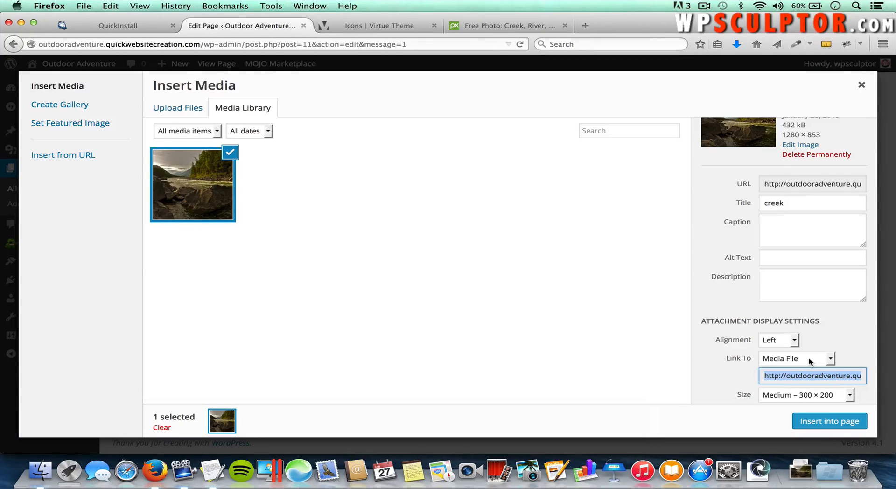
# Step: Insert creek.jpg left-aligned at Medium 300 × 200 with Link To set to None
pyautogui.click(794, 359)
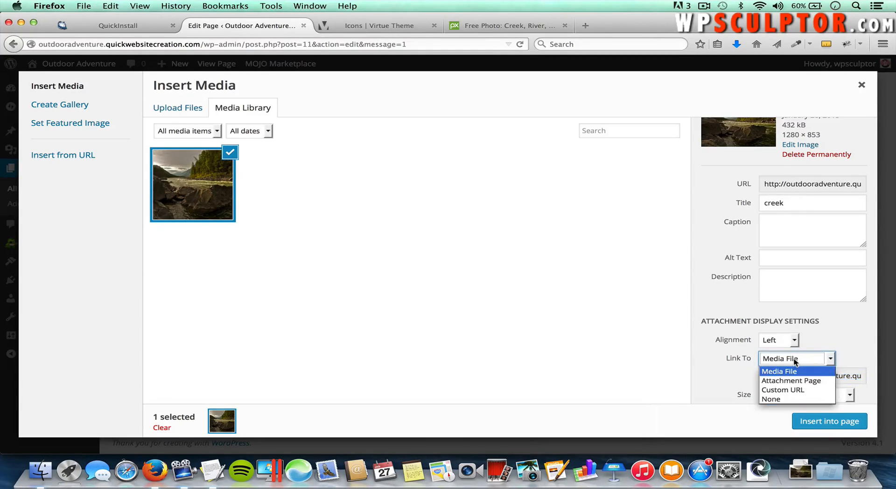
pyautogui.click(782, 391)
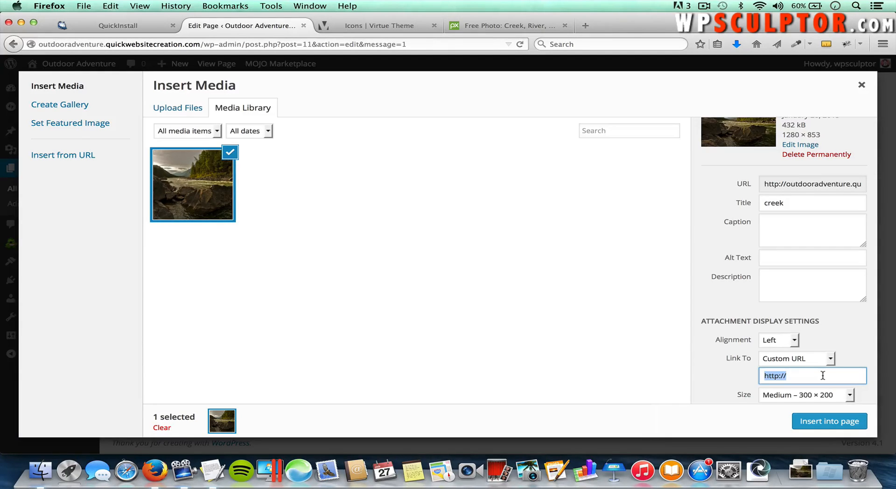
pyautogui.click(800, 359)
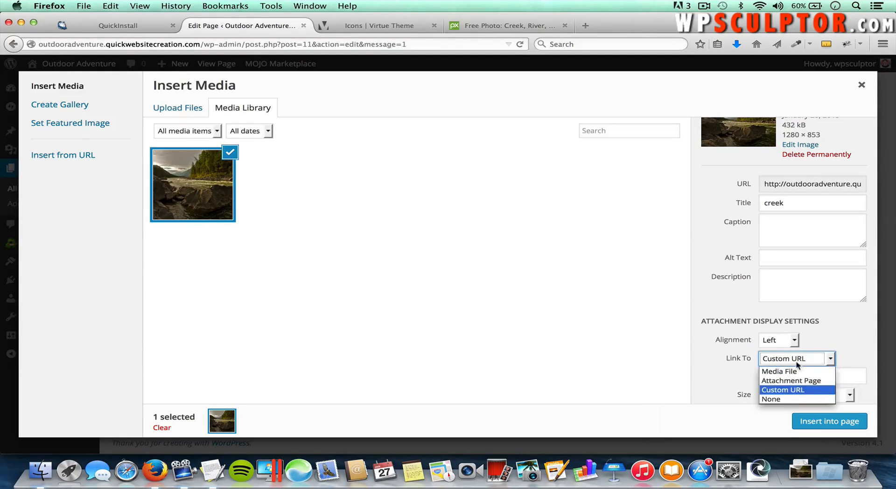
pyautogui.click(772, 399)
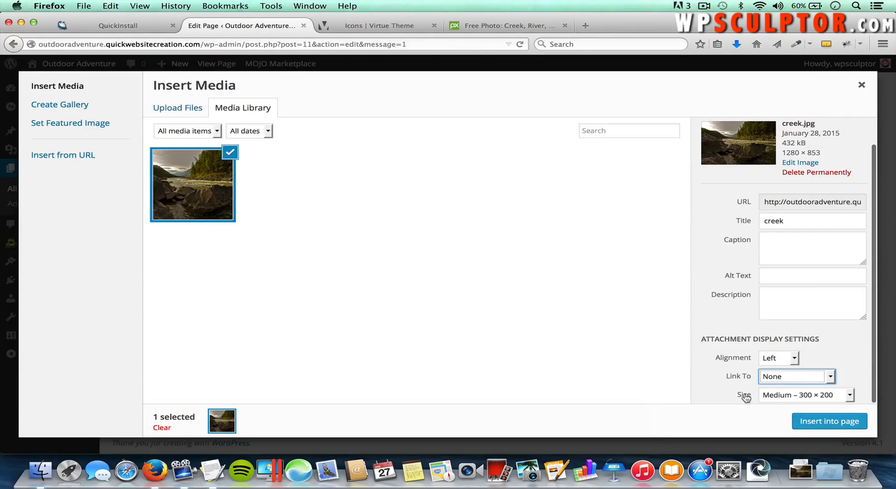
pyautogui.click(787, 396)
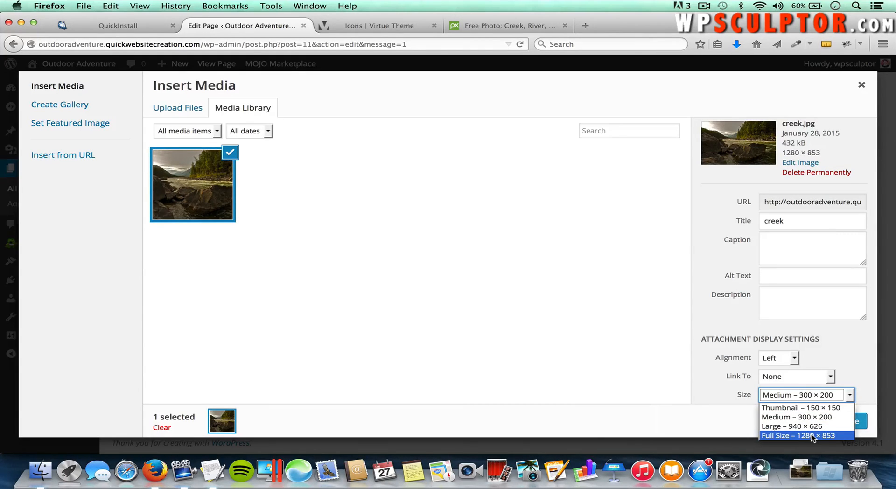
pyautogui.click(797, 418)
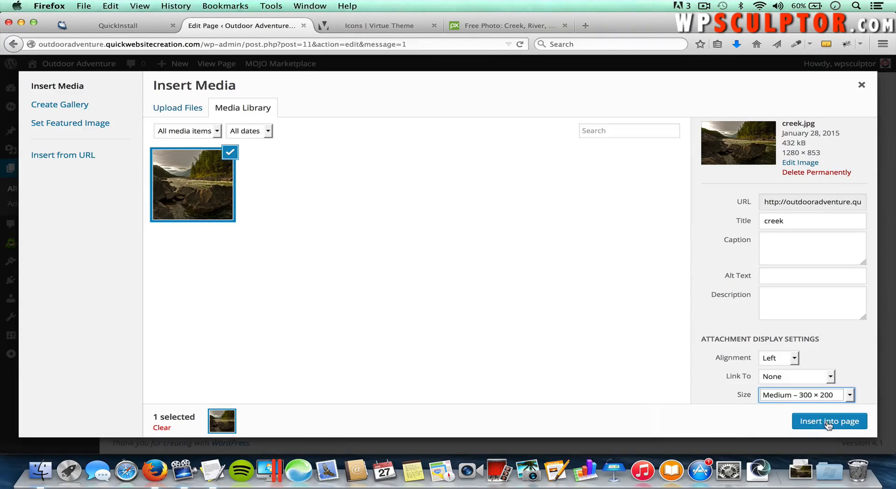
pyautogui.click(817, 424)
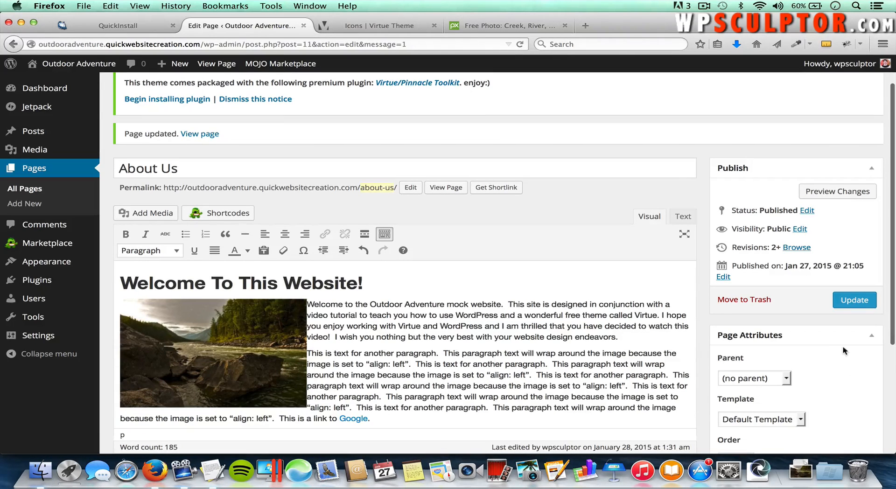
# Step: Update the About Us page, check the creek photo on the live page, then go to the Dashboard
pyautogui.click(855, 300)
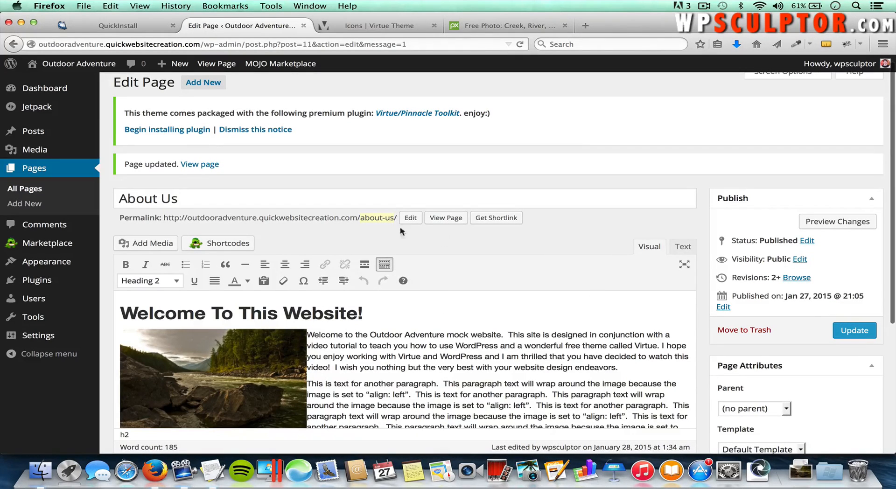
pyautogui.click(447, 218)
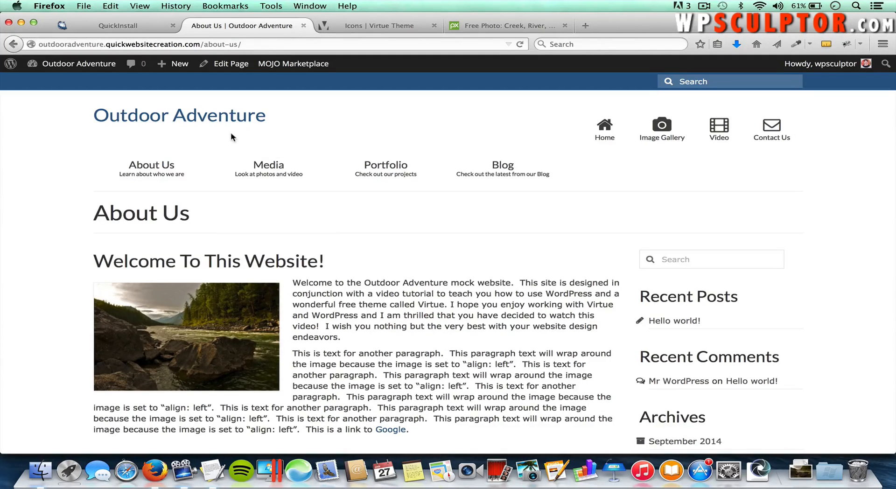
pyautogui.click(78, 65)
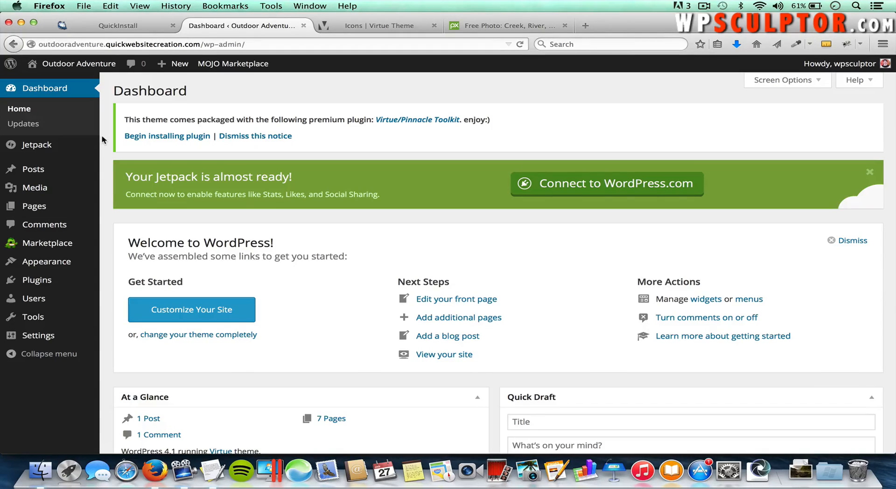
# Step: Install and activate Virtue / Pinnacle ToolKit 2.7 from Plugins > Add New
pyautogui.moveTo(52, 285)
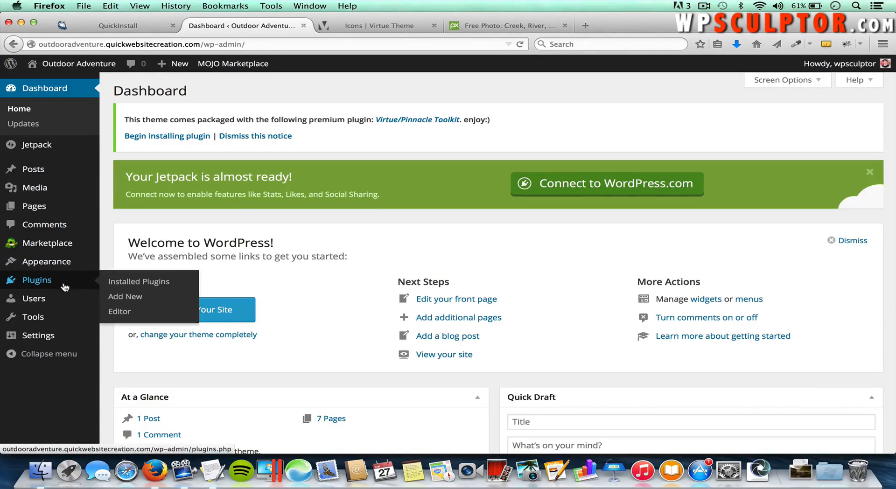
pyautogui.click(125, 297)
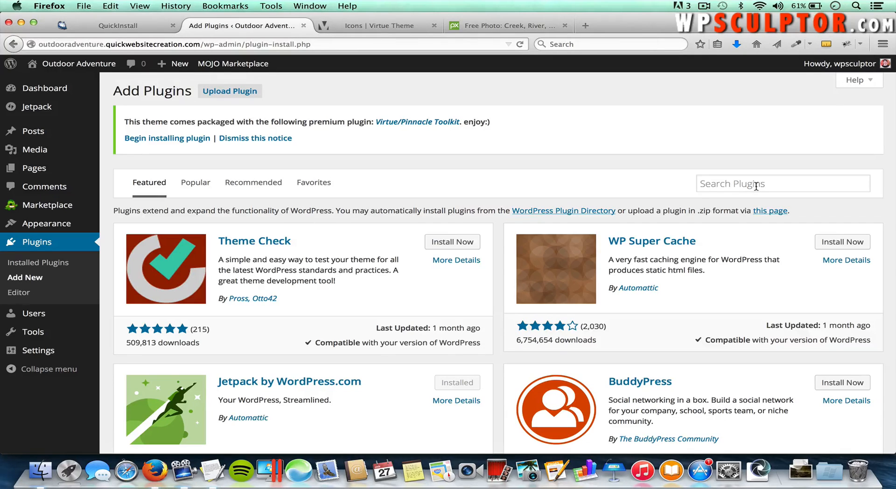
pyautogui.click(421, 123)
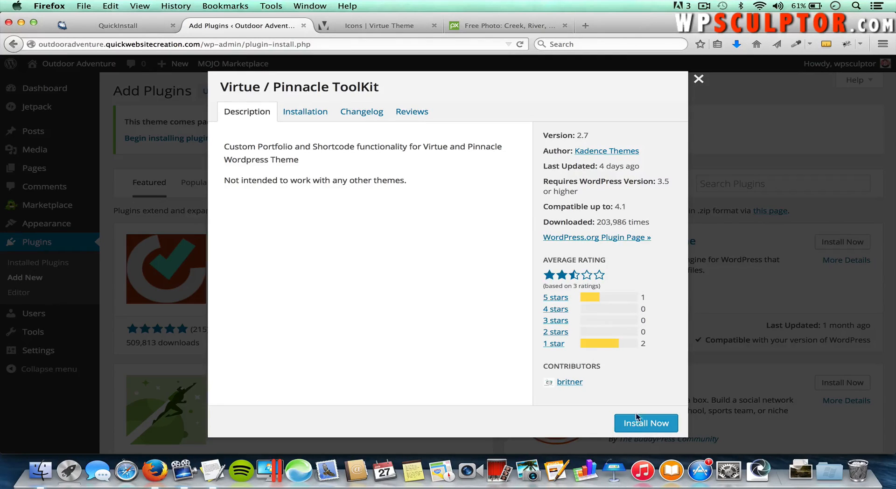
pyautogui.click(652, 425)
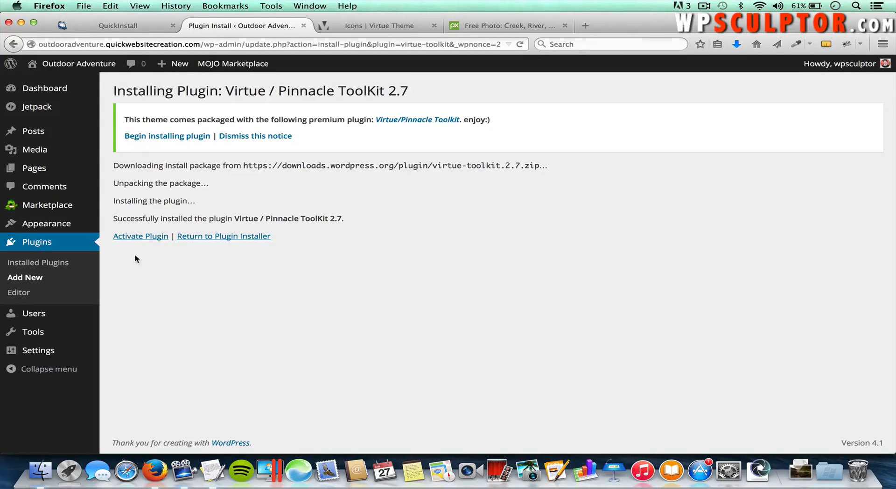
pyautogui.click(141, 237)
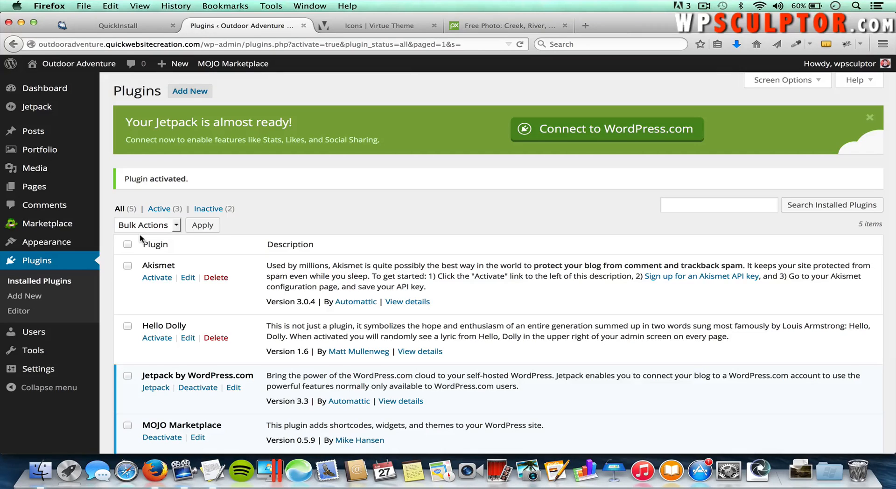
# Step: In Virtue Theme Options > Misc Settings, edit the Contact Form Email and save the changes
pyautogui.moveTo(84, 241)
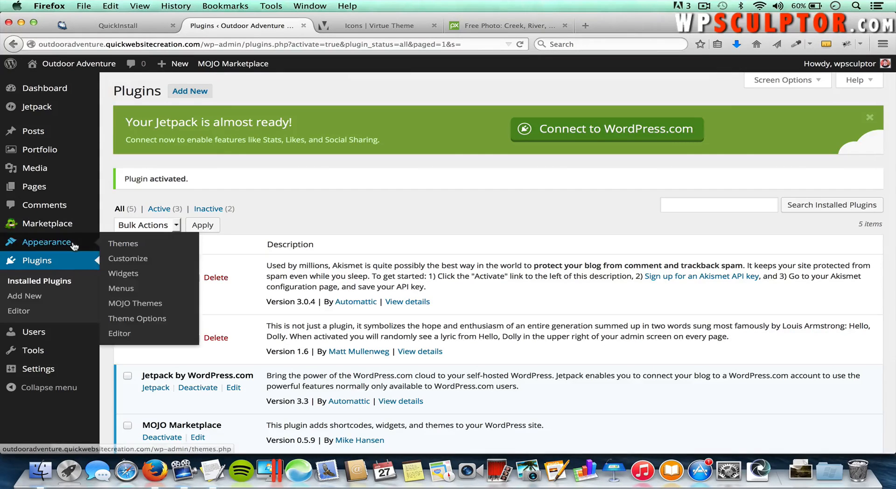
pyautogui.click(128, 319)
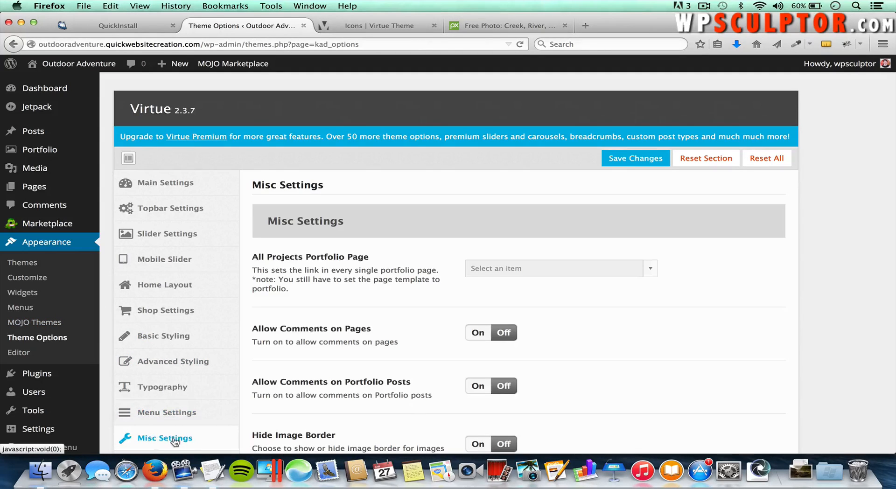
pyautogui.scroll(-2, 168, 441)
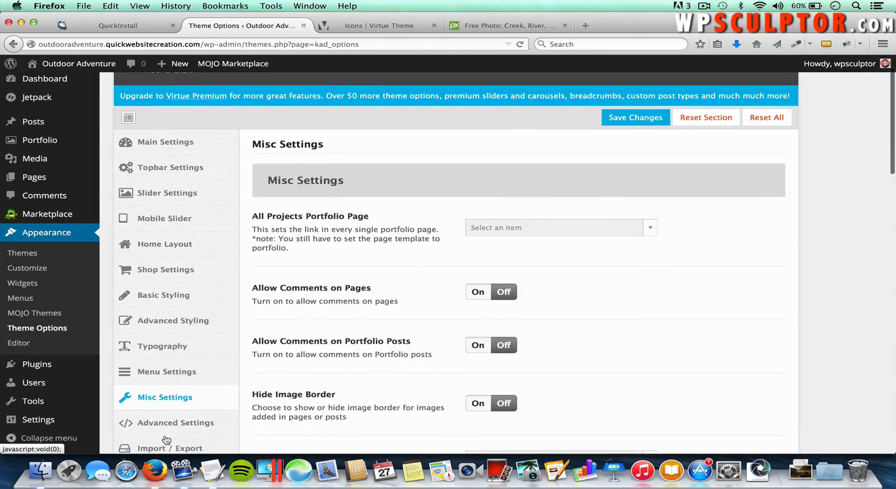
pyautogui.click(150, 397)
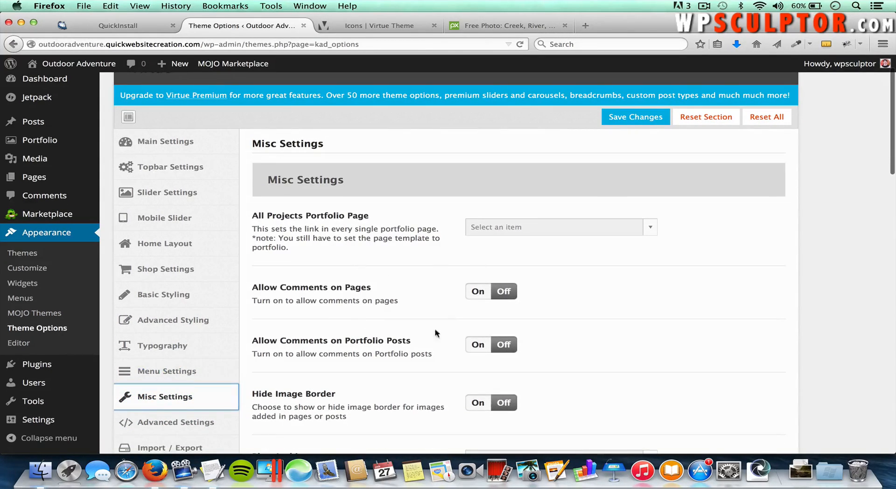
pyautogui.scroll(-5, 413, 345)
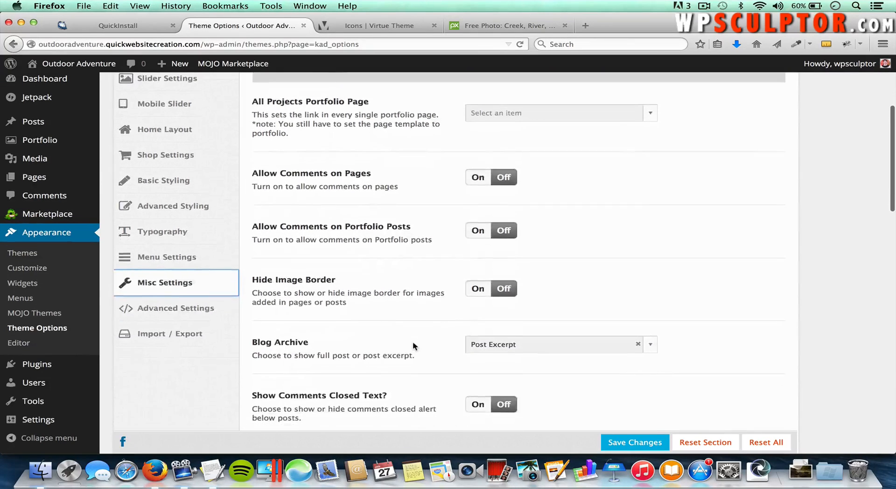
pyautogui.scroll(-8, 413, 346)
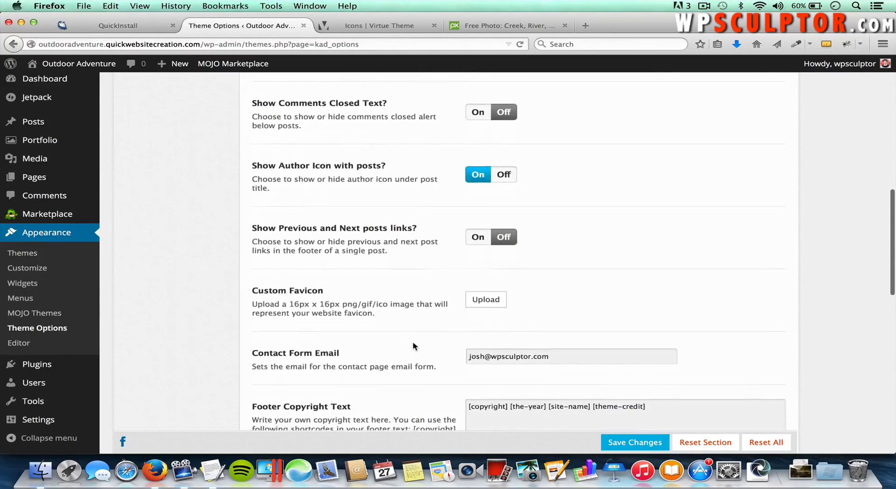
pyautogui.click(502, 351)
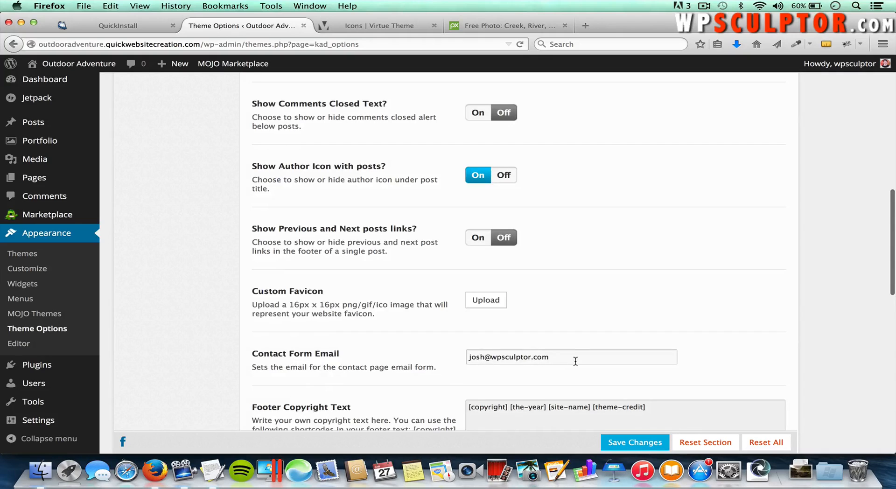
pyautogui.click(561, 358)
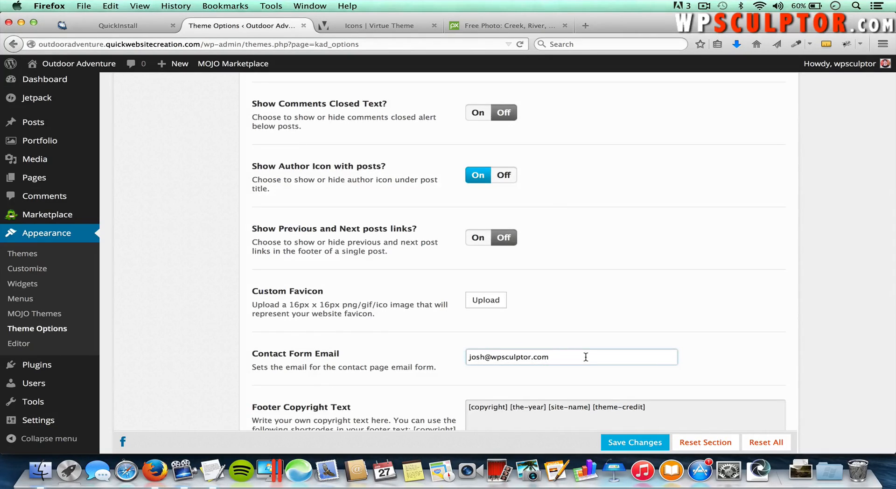
pyautogui.click(626, 445)
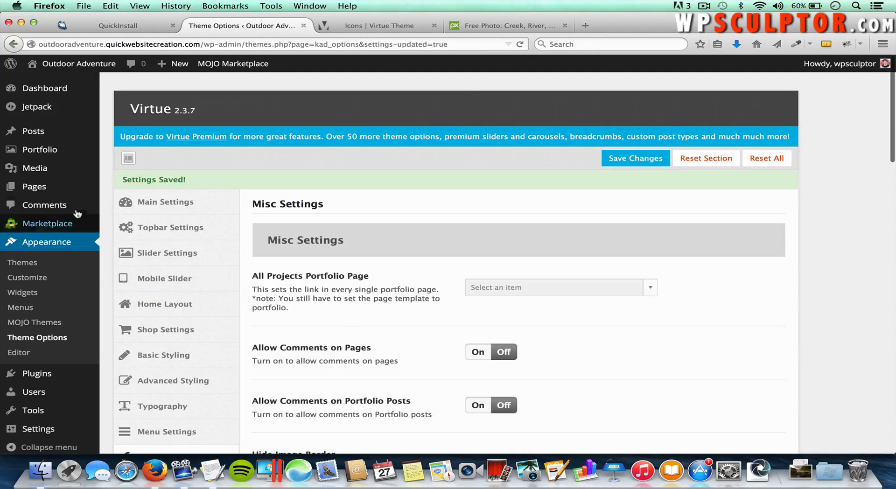
pyautogui.moveTo(47, 187)
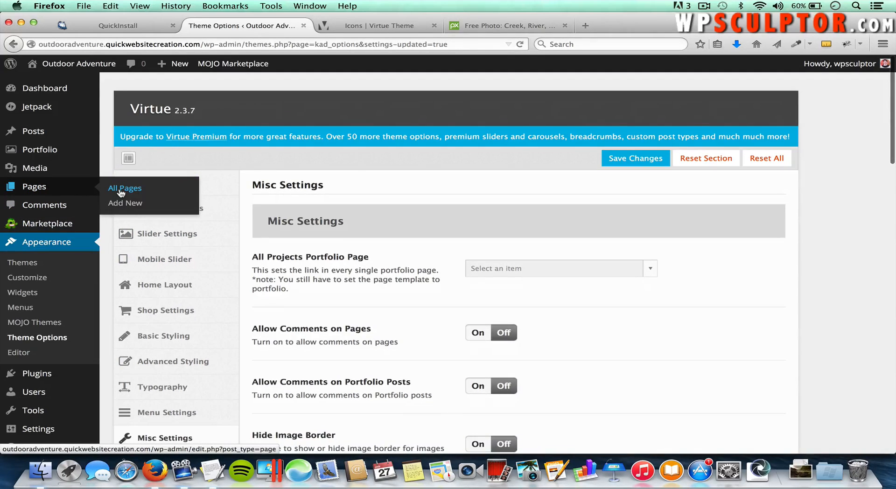
pyautogui.click(120, 191)
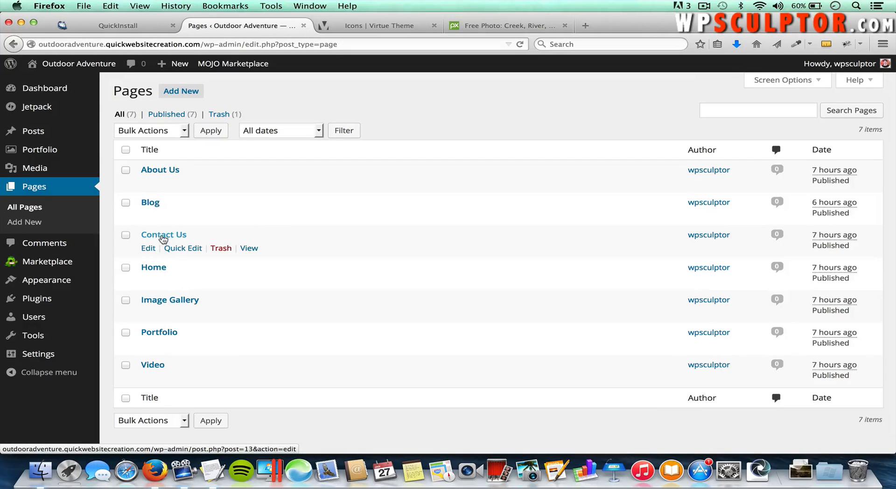
pyautogui.click(163, 237)
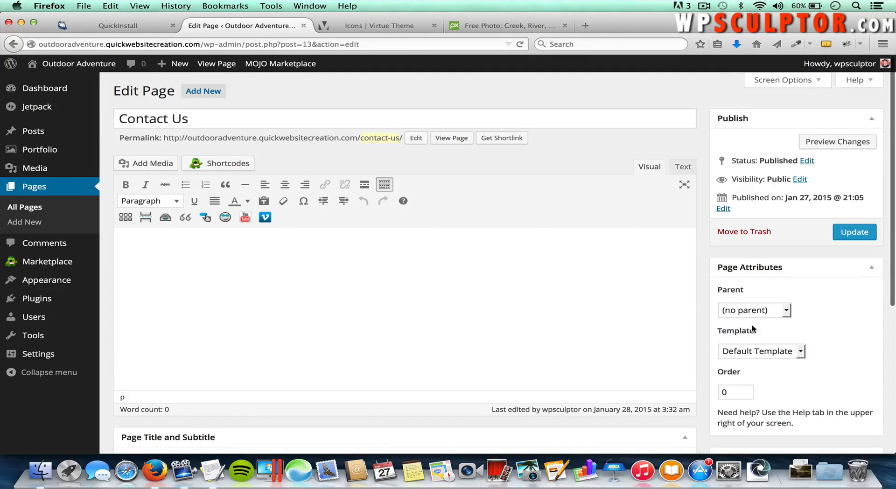
pyautogui.click(738, 353)
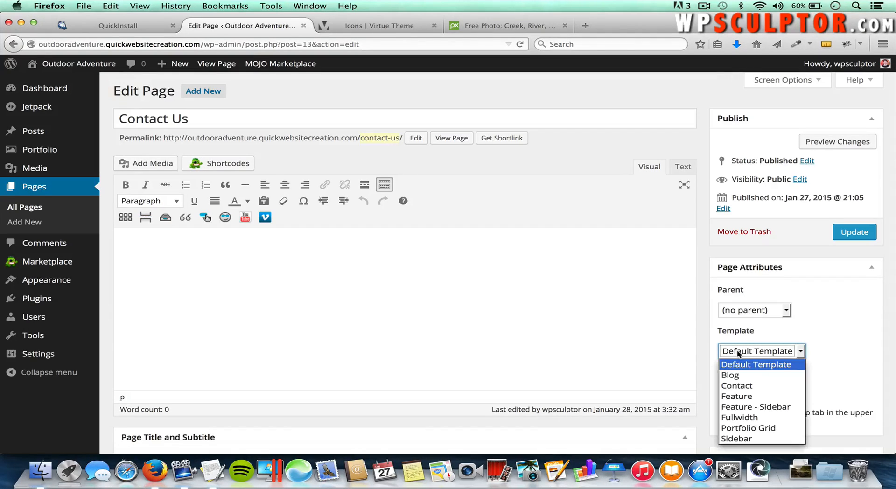
pyautogui.click(739, 385)
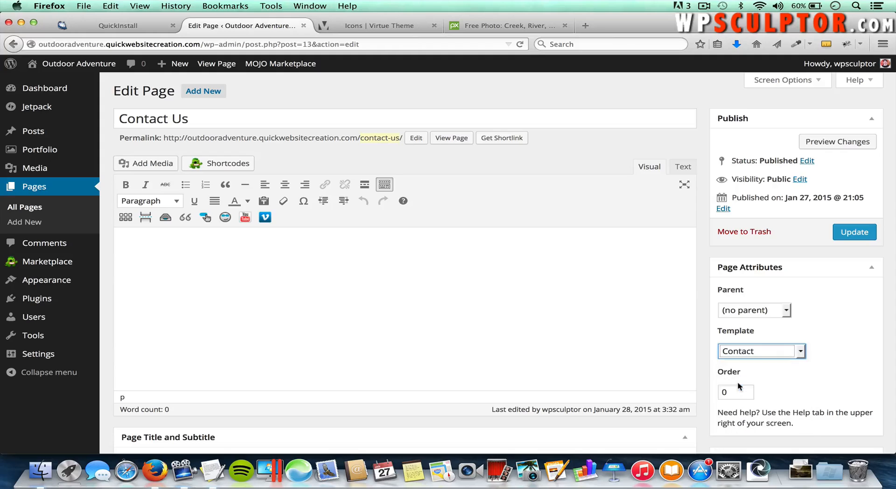
pyautogui.click(851, 237)
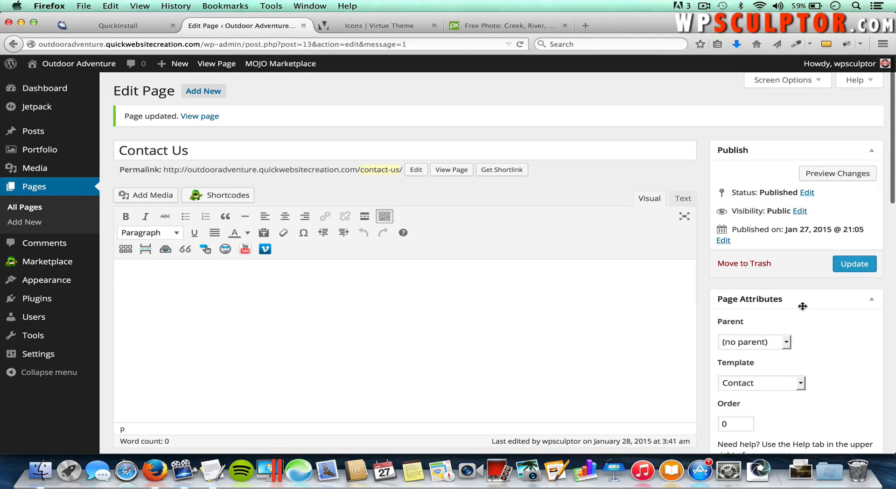
pyautogui.scroll(-5, 784, 306)
pyautogui.scroll(-2, 784, 309)
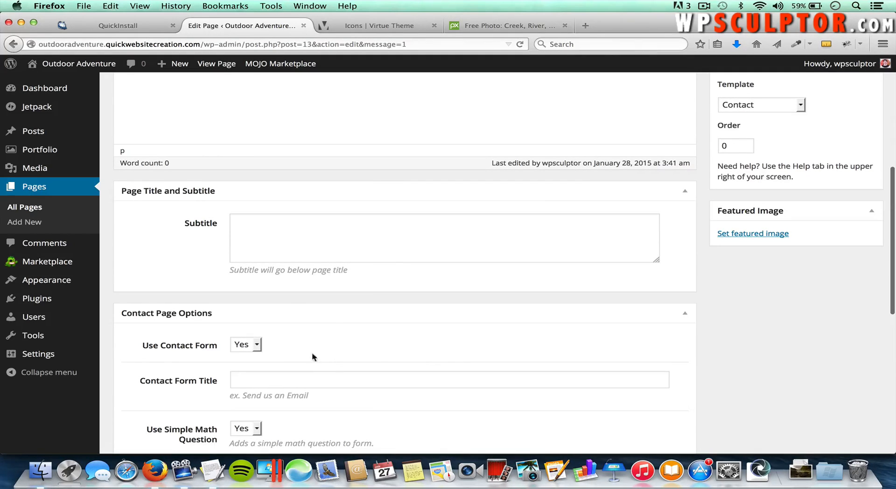
pyautogui.scroll(3, 548, 334)
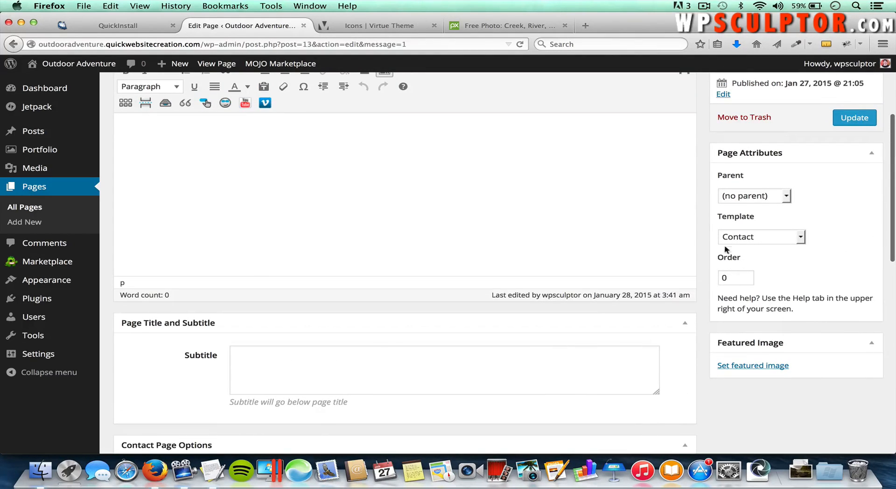
pyautogui.scroll(-1, 579, 383)
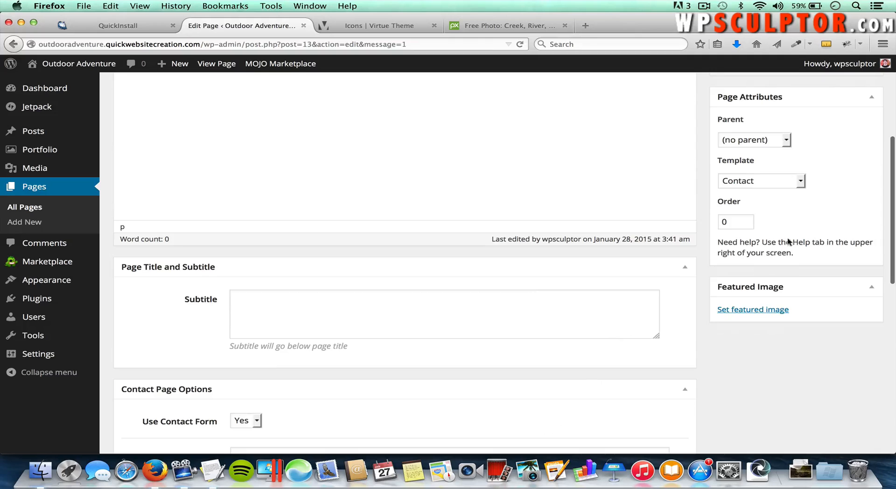
pyautogui.scroll(2, 808, 180)
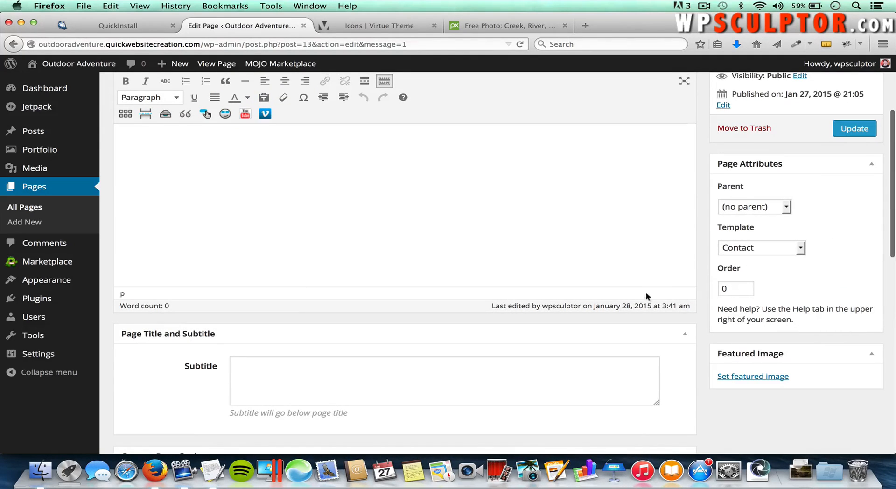
pyautogui.scroll(3, 649, 292)
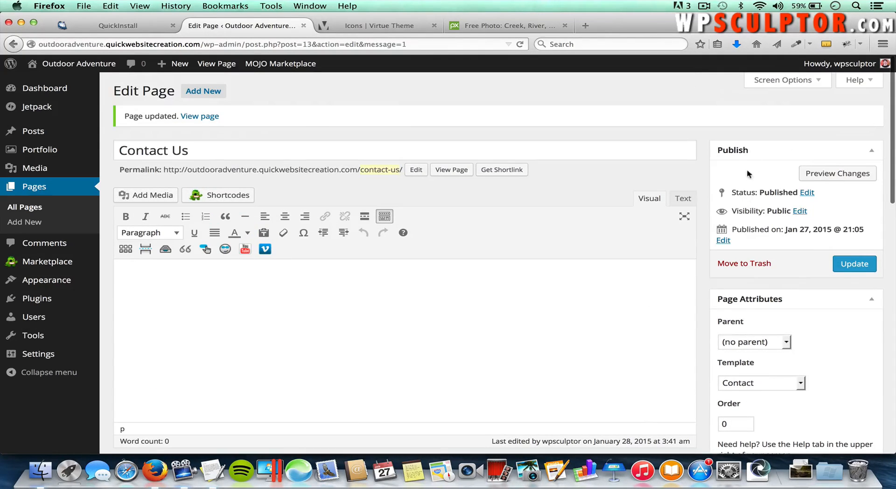
pyautogui.click(795, 82)
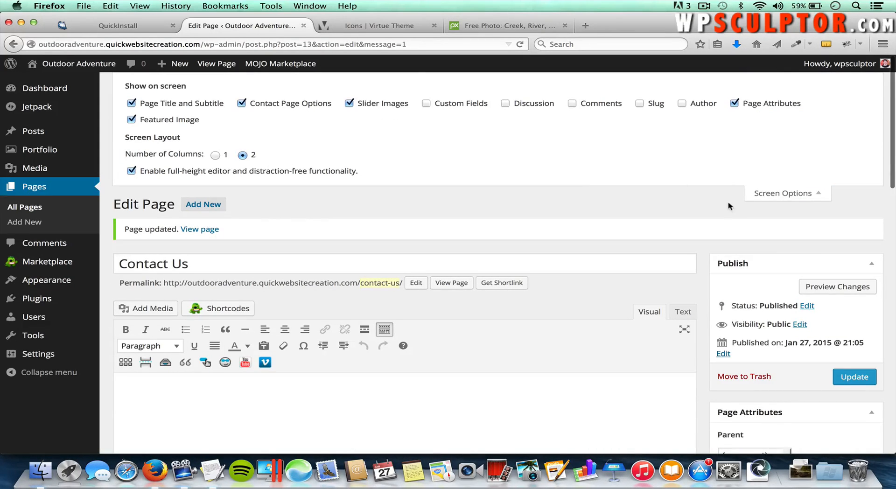
pyautogui.click(779, 193)
pyautogui.scroll(-5, 686, 338)
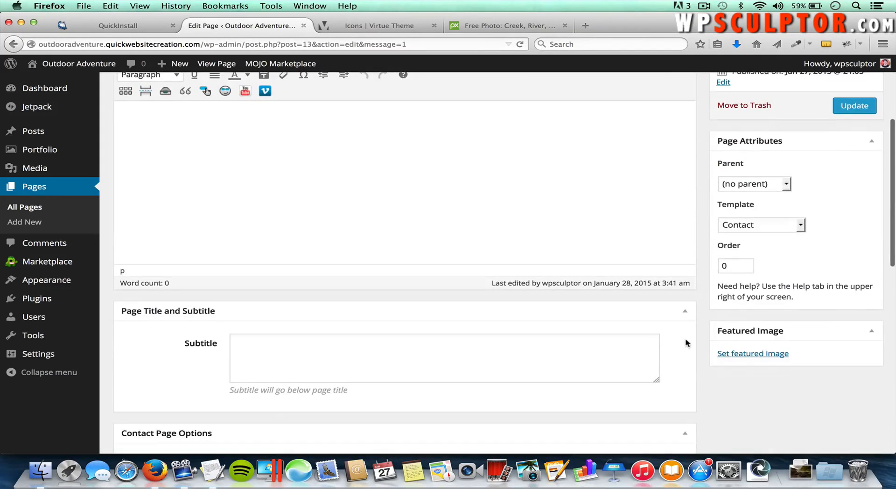
pyautogui.scroll(-5, 685, 343)
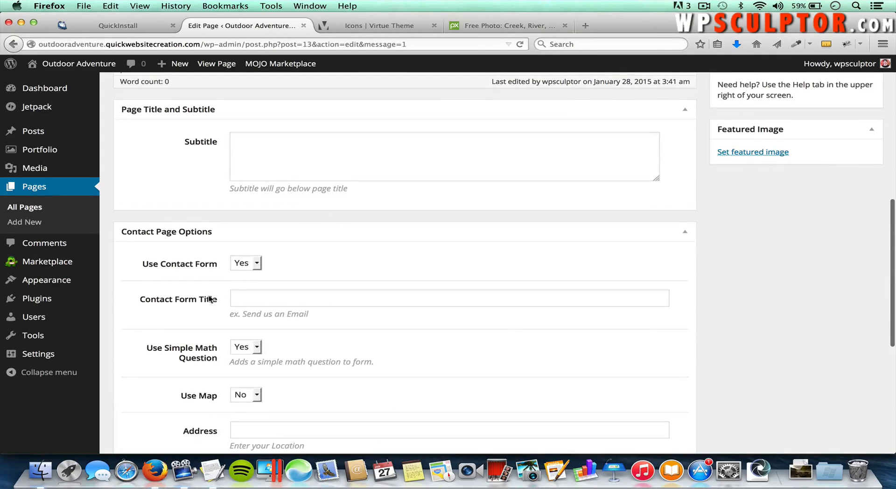
# Step: Paste 'We would love to hear from you!' into the Contact Form Title field
pyautogui.click(275, 297)
pyautogui.press('super+Tab')
pyautogui.press('super+Tab')
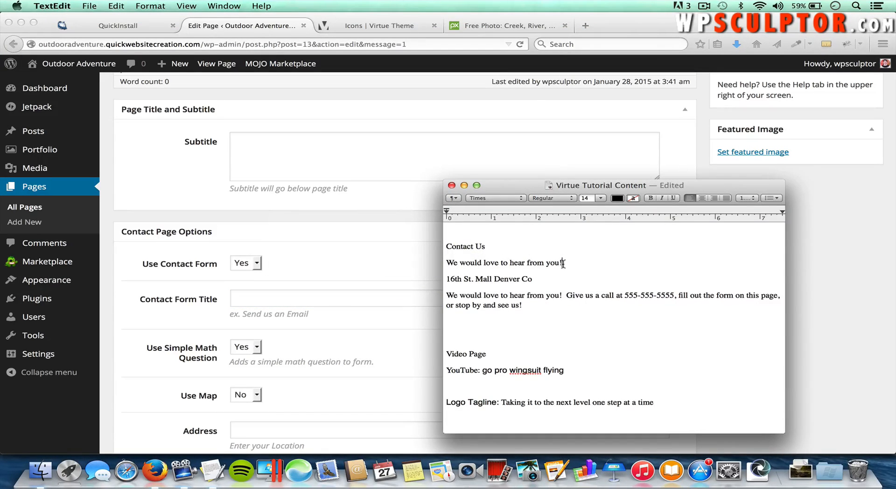
pyautogui.moveTo(563, 263); pyautogui.dragTo(444, 265)
pyautogui.press('super+c')
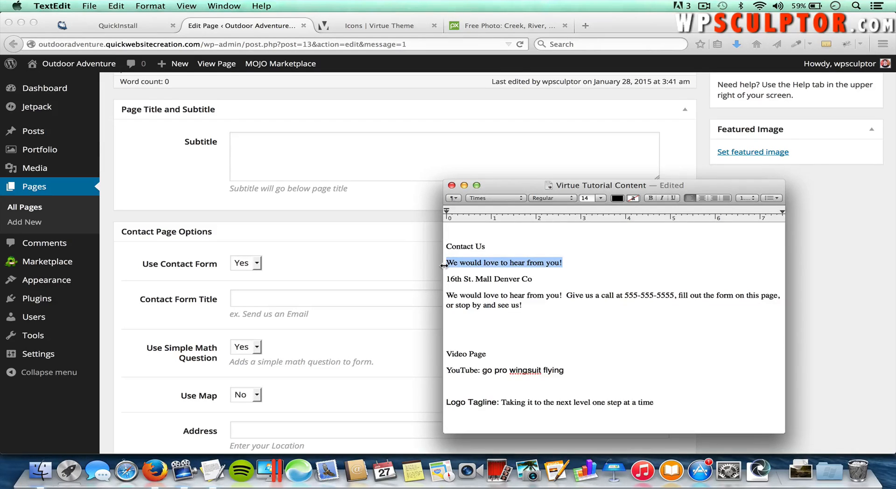
pyautogui.press('super+Tab')
pyautogui.press('super+v')
pyautogui.click(367, 352)
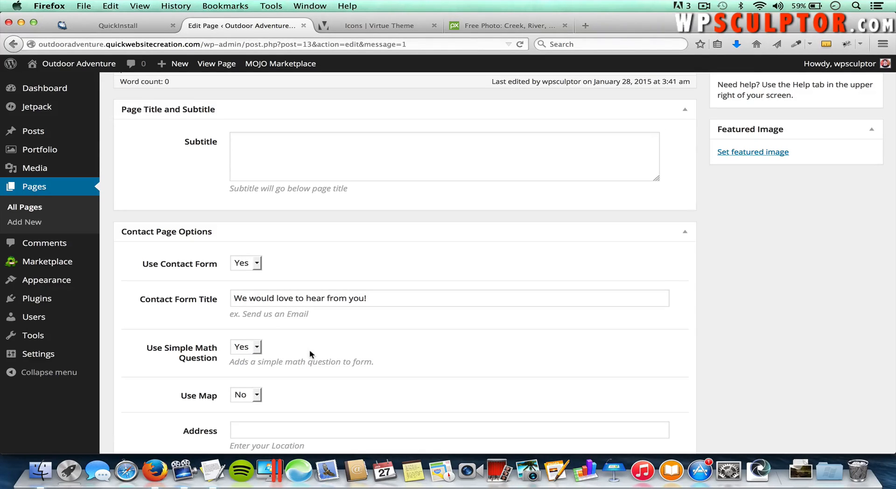
# Step: Set Use Map to Yes and paste the Denver street address into the Address field
pyautogui.scroll(-2, 309, 351)
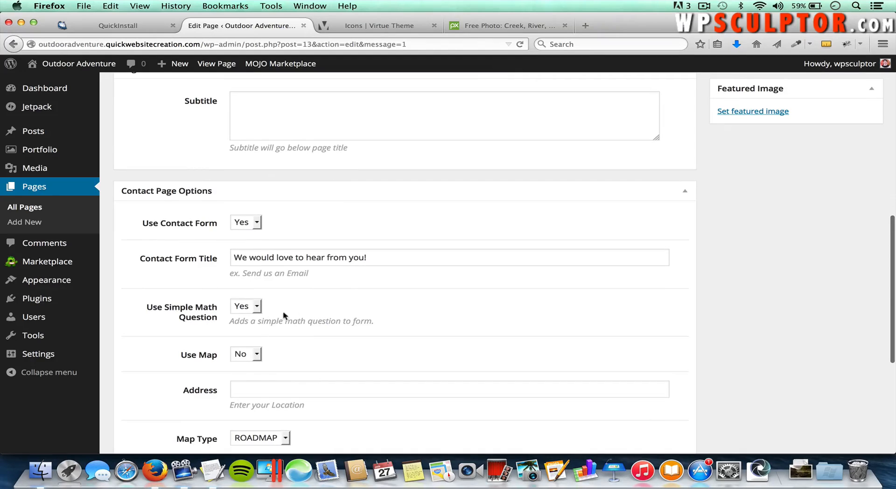
pyautogui.scroll(-1, 313, 348)
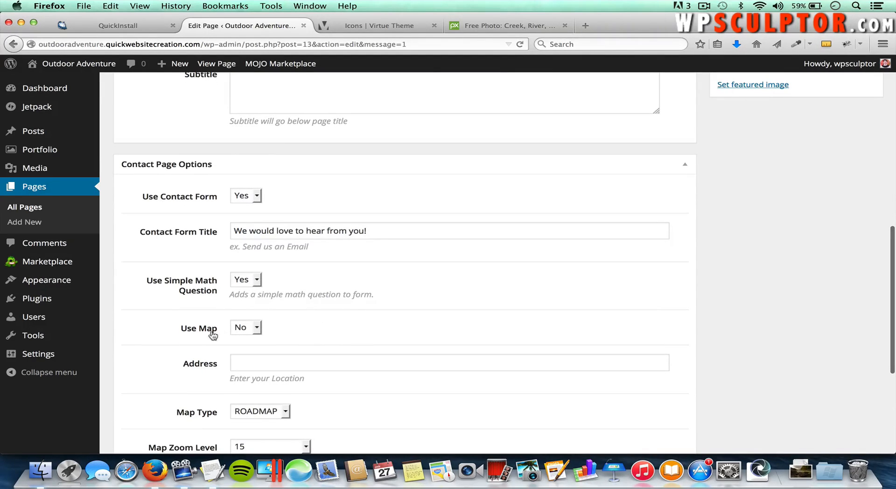
pyautogui.click(251, 329)
pyautogui.click(252, 353)
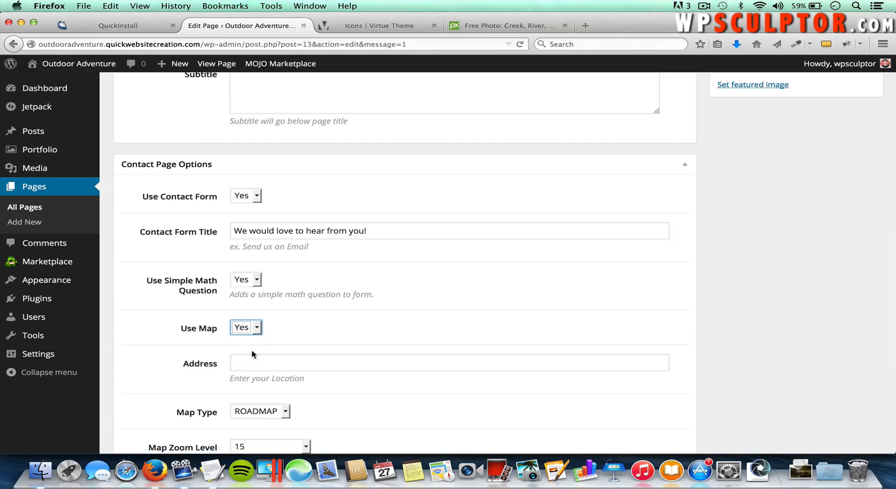
pyautogui.click(264, 366)
pyautogui.press('super+Tab')
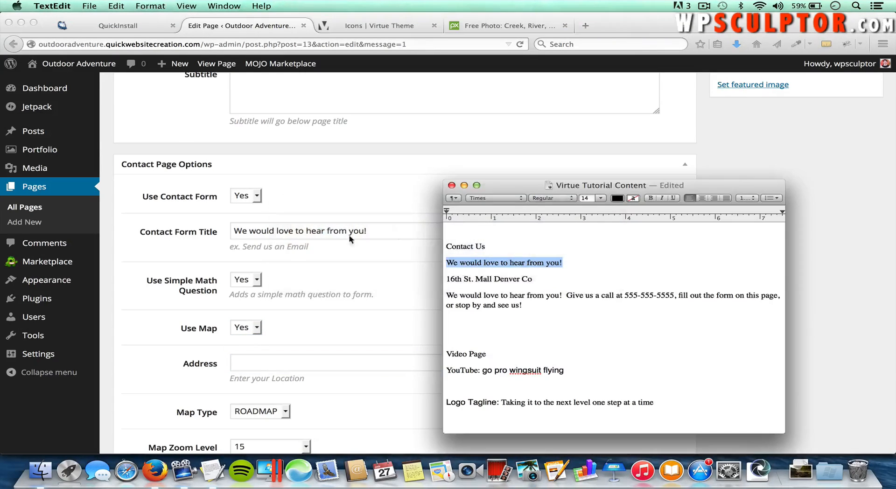
pyautogui.moveTo(446, 279); pyautogui.dragTo(532, 282)
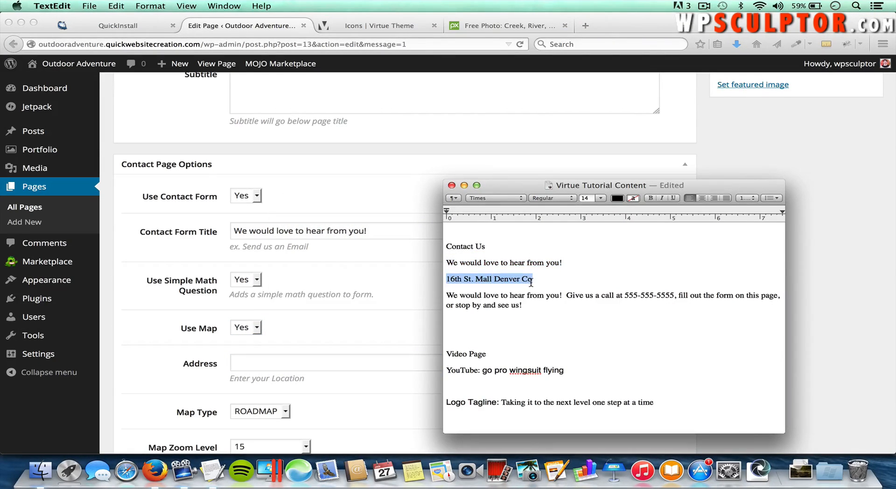
pyautogui.press('super+c')
pyautogui.press('super+Tab')
pyautogui.press('super+v')
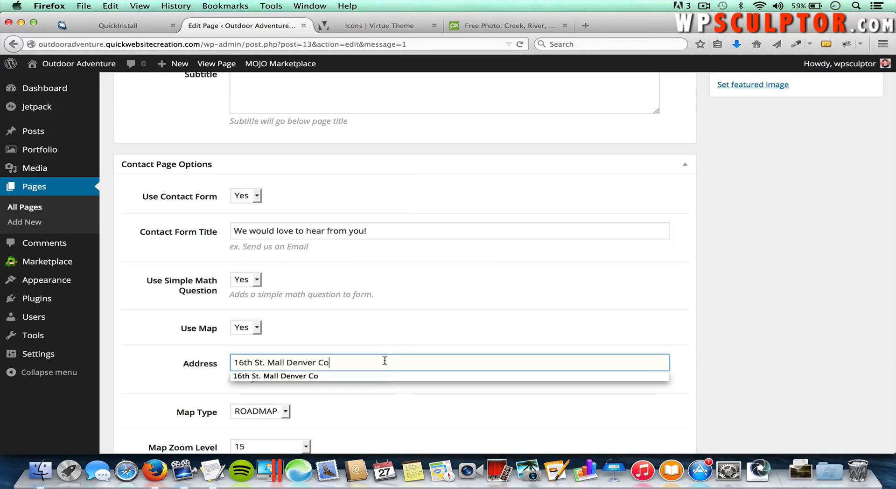
# Step: Save the Contact Us page with Update
pyautogui.scroll(-5, 402, 347)
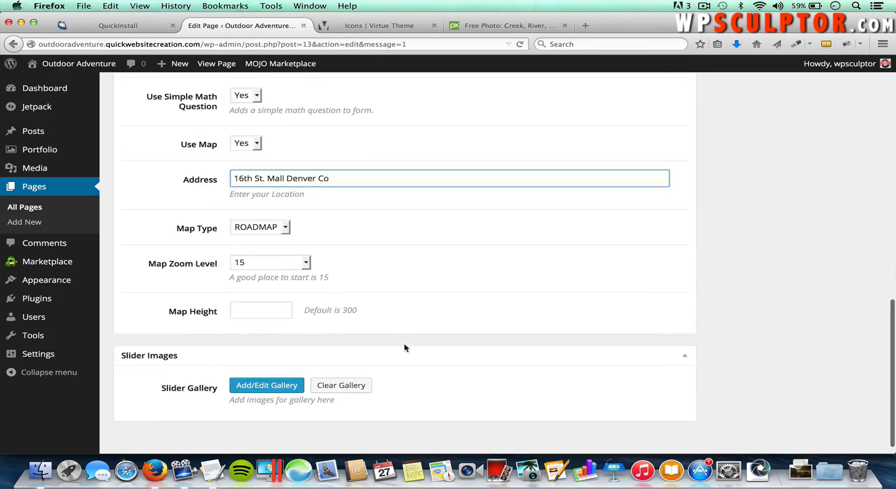
pyautogui.scroll(5, 405, 348)
pyautogui.scroll(10, 404, 346)
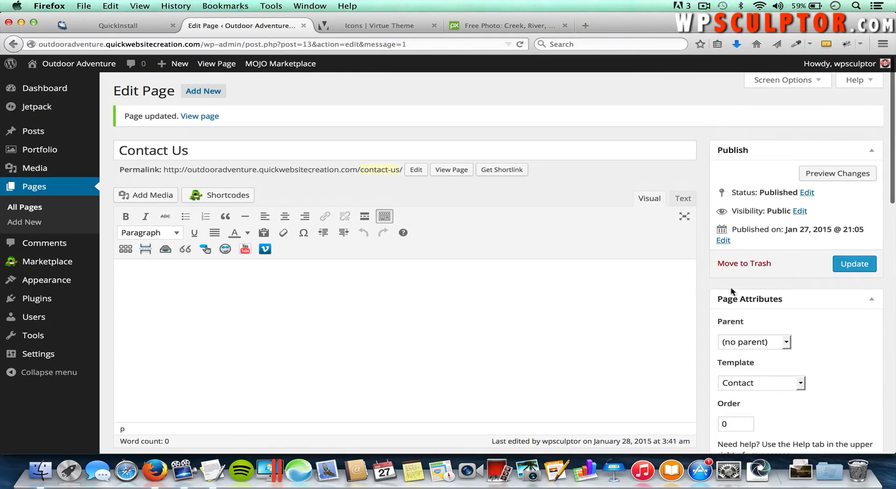
pyautogui.click(845, 270)
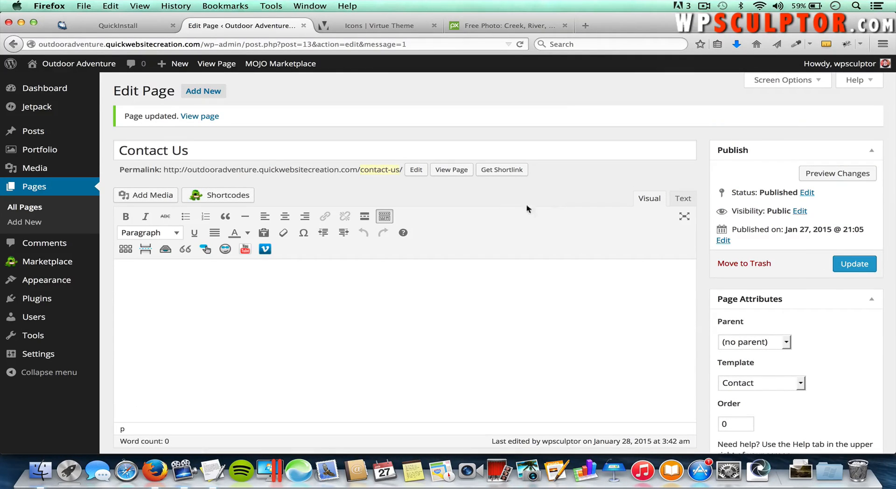
# Step: View the live Contact Us page and check the Denver map and the form's 26 + 6 question
pyautogui.click(449, 174)
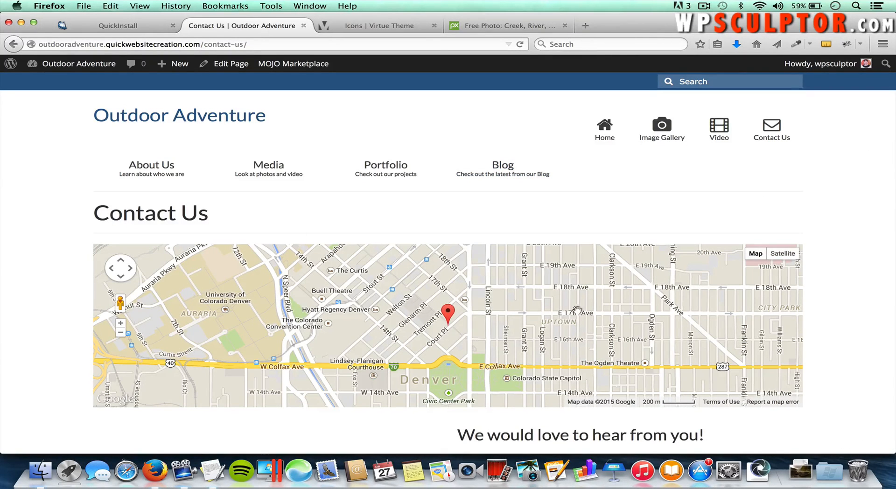
pyautogui.scroll(-5, 826, 330)
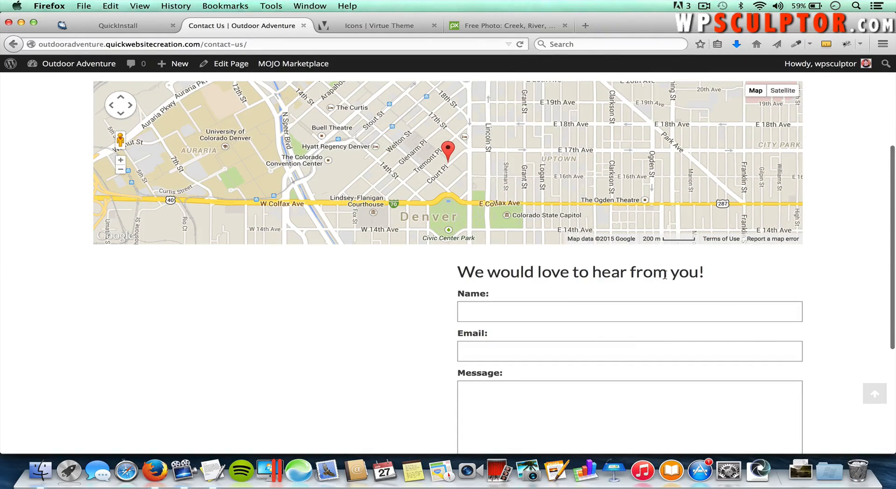
pyautogui.scroll(-4, 623, 382)
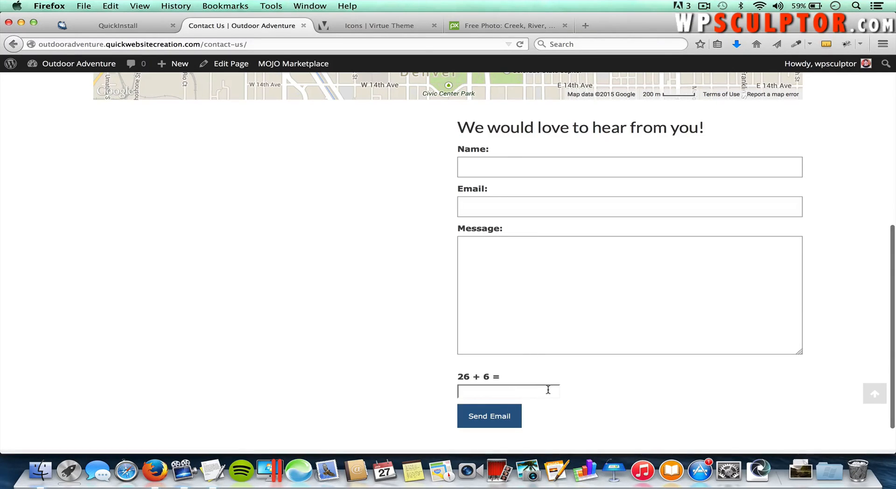
pyautogui.scroll(-1, 566, 416)
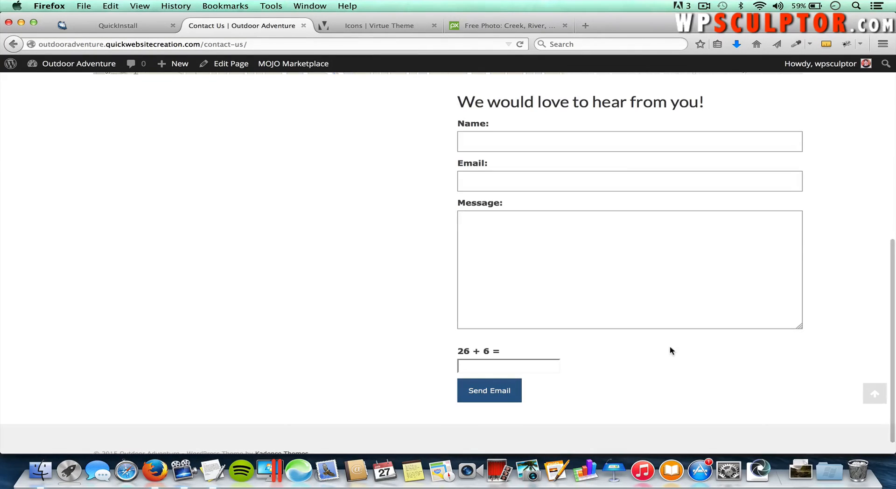
pyautogui.scroll(2, 671, 350)
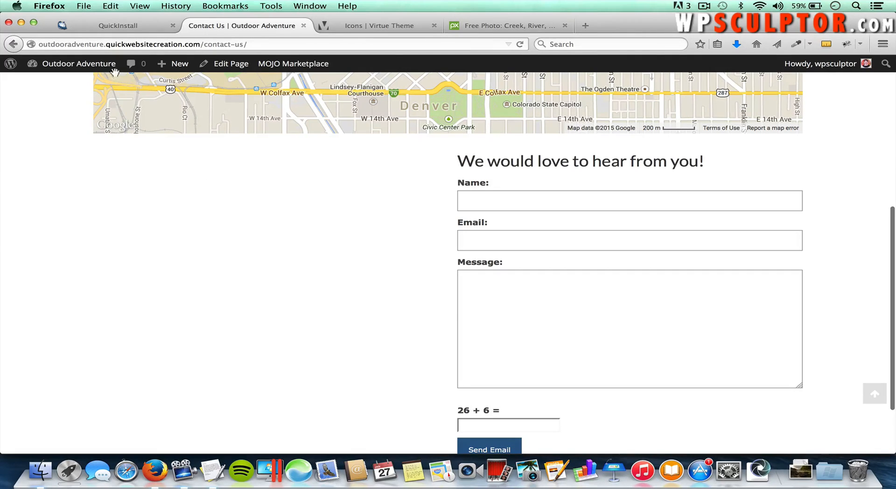
pyautogui.moveTo(90, 67)
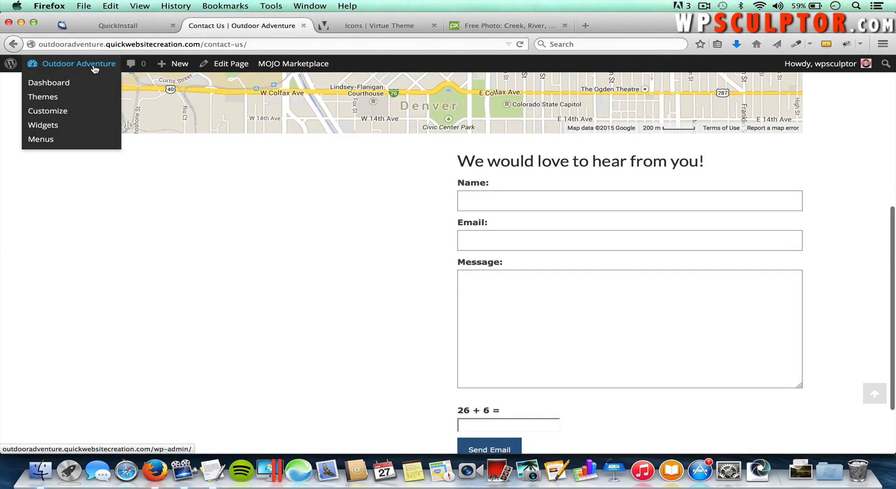
# Step: Paste the call-or-visit contact paragraph into the empty Contact Us page body
pyautogui.click(234, 70)
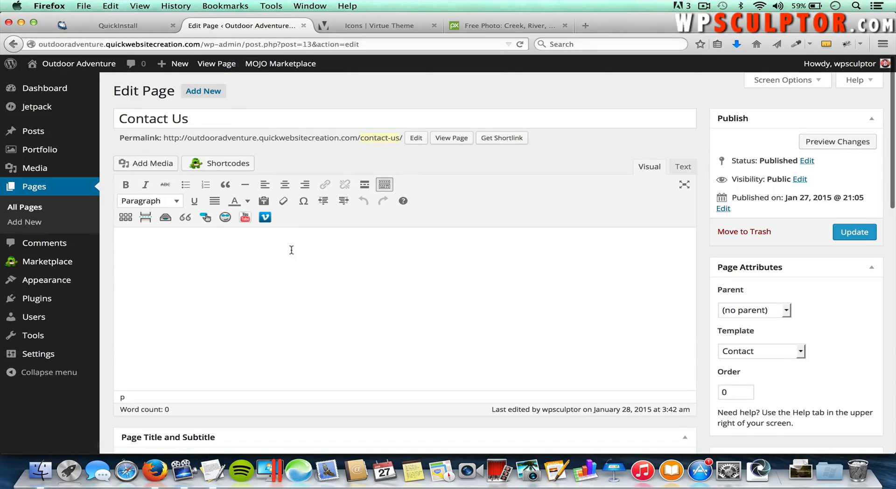
pyautogui.click(270, 276)
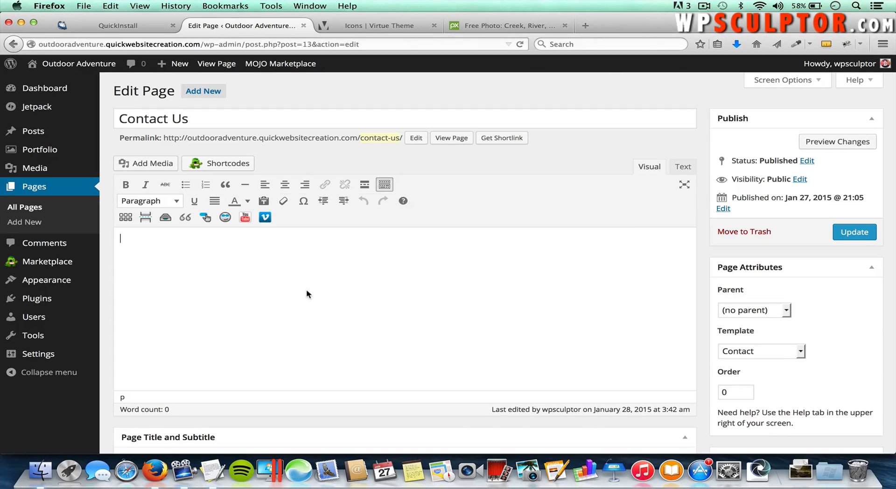
pyautogui.press('super+Tab')
pyautogui.moveTo(524, 307); pyautogui.dragTo(446, 293)
pyautogui.press('super+c')
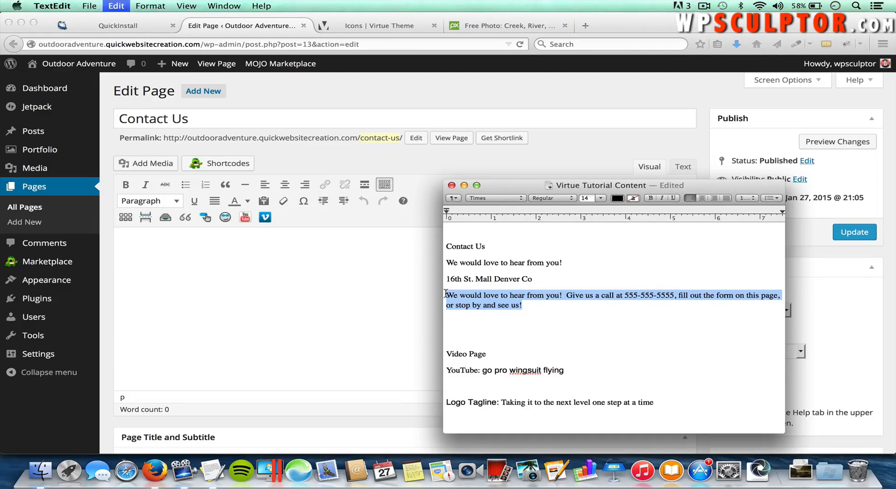
pyautogui.click(320, 272)
pyautogui.press('super+v')
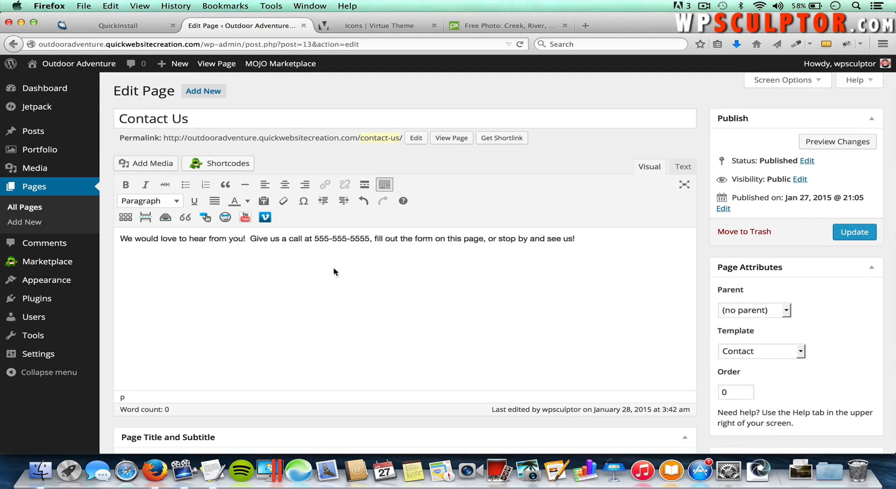
# Step: Make the pasted paragraph bold and update the page
pyautogui.moveTo(329, 264); pyautogui.dragTo(131, 231)
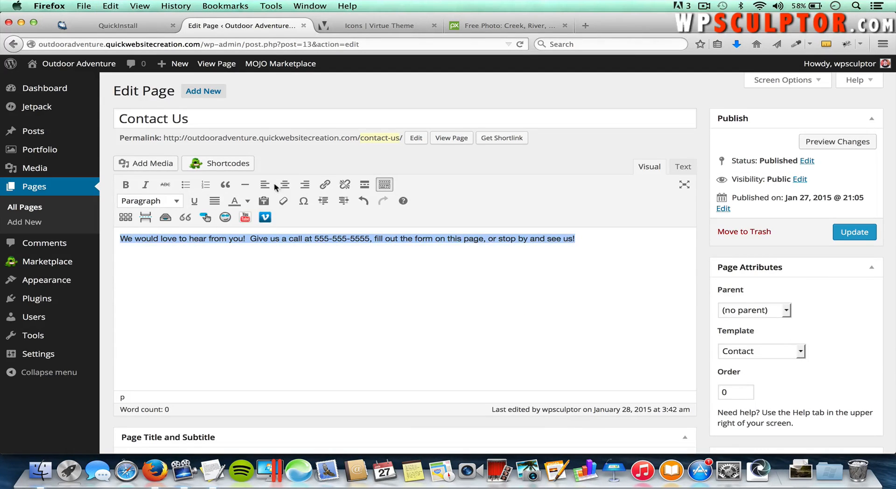
pyautogui.click(126, 186)
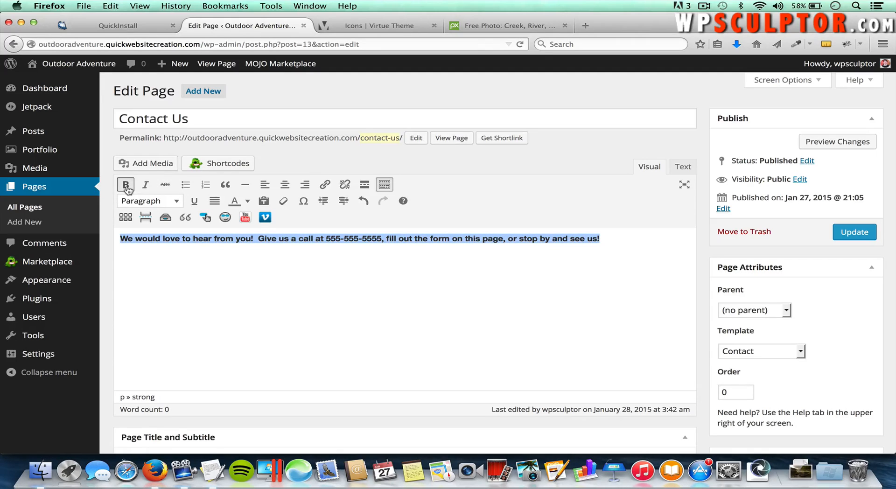
pyautogui.click(850, 238)
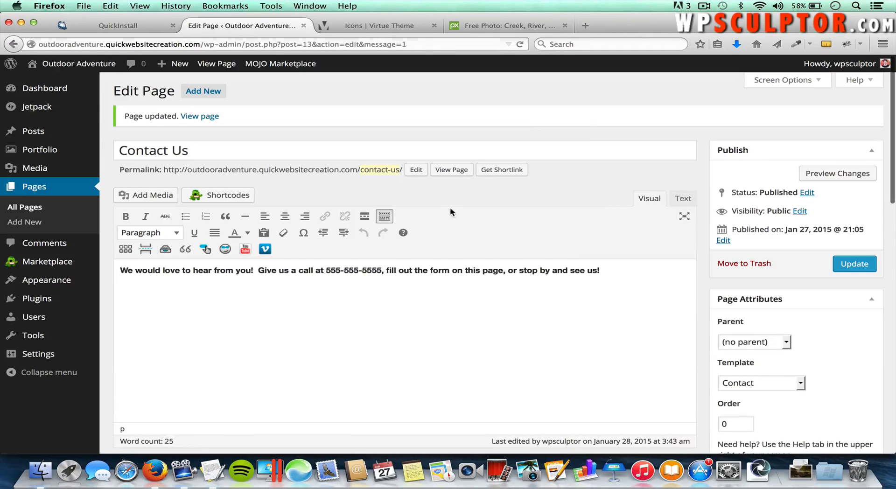
# Step: After checking the live page, add an empty line before 'We' in the Contact Us editor
pyautogui.click(452, 173)
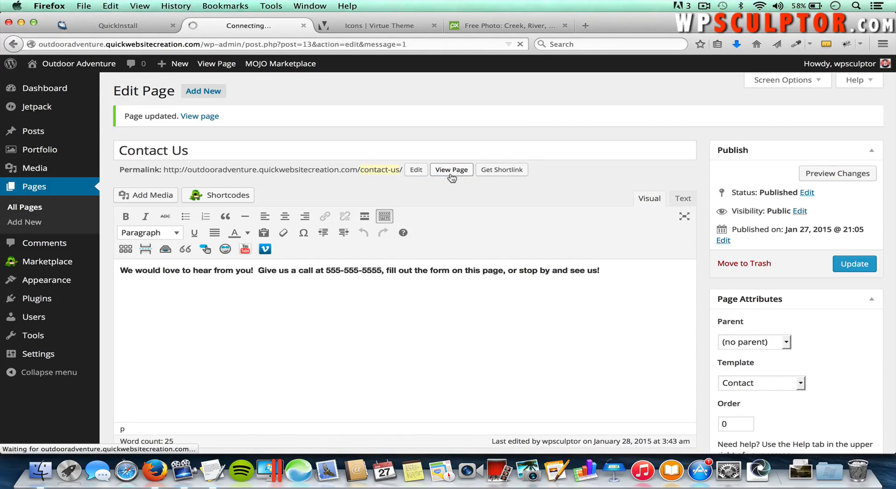
pyautogui.scroll(-3, 456, 241)
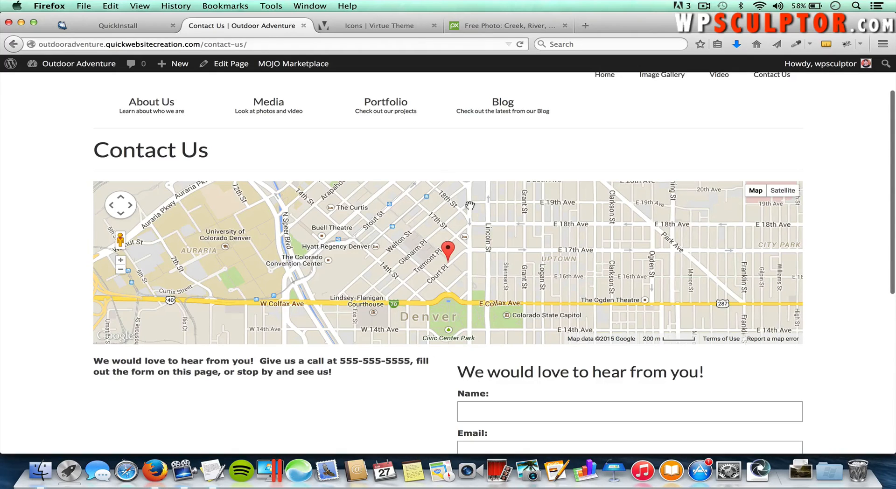
pyautogui.click(227, 68)
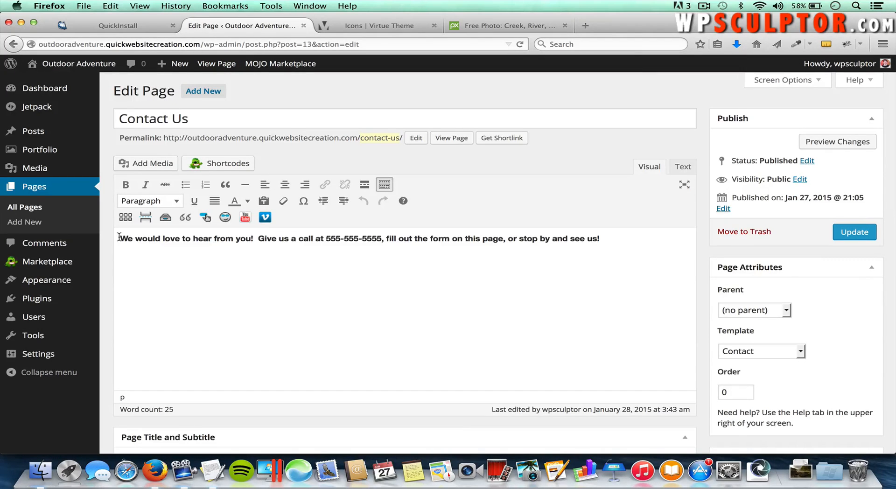
pyautogui.click(120, 238)
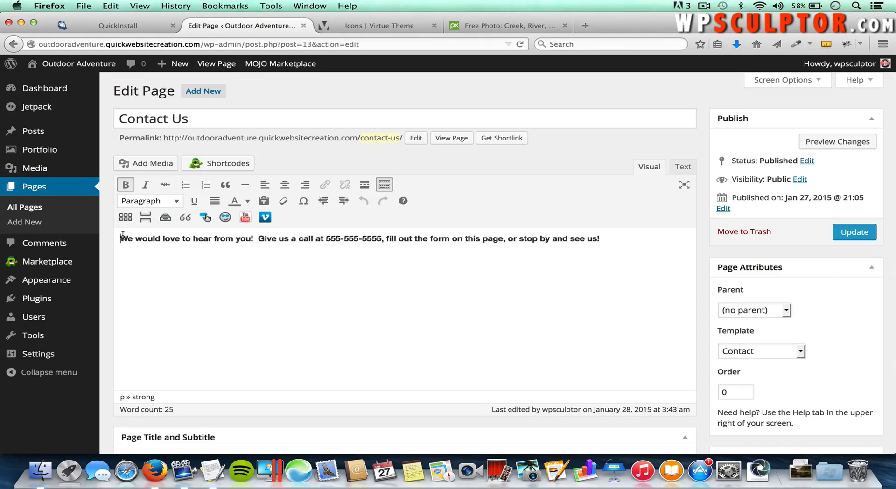
pyautogui.press('Return')
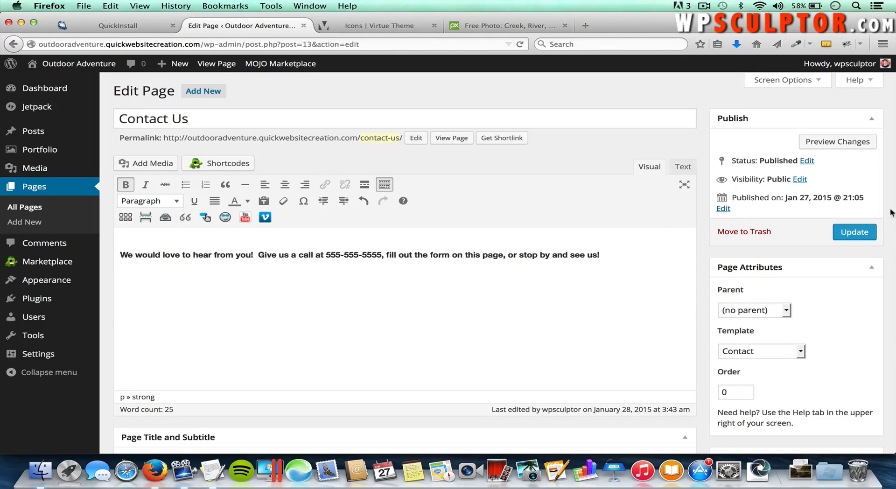
# Step: Update the Contact Us page and view the live result
pyautogui.click(861, 233)
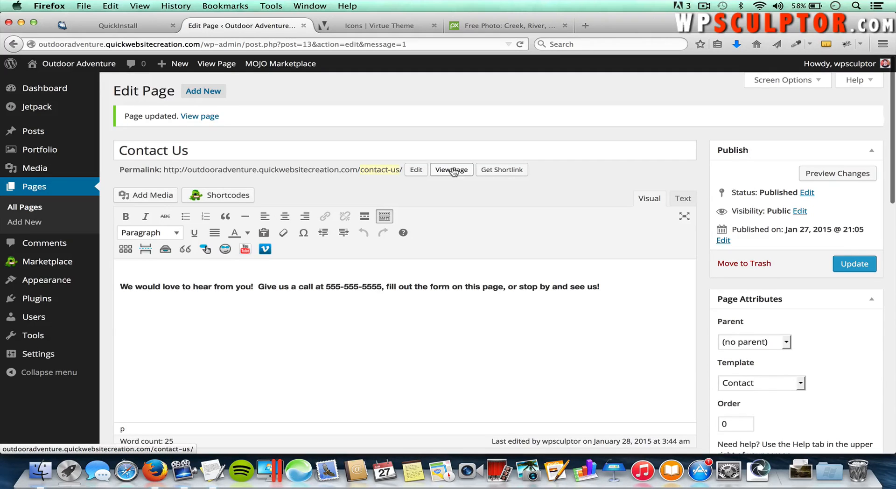
pyautogui.click(452, 170)
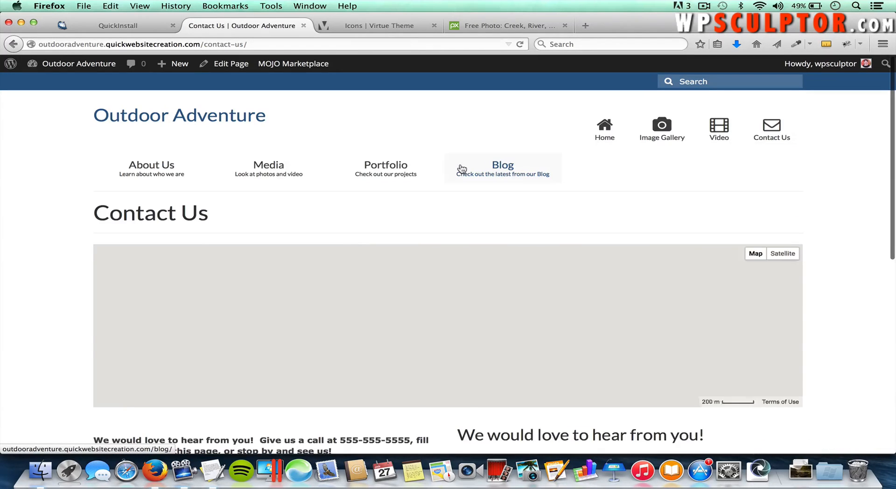
pyautogui.scroll(-2, 463, 170)
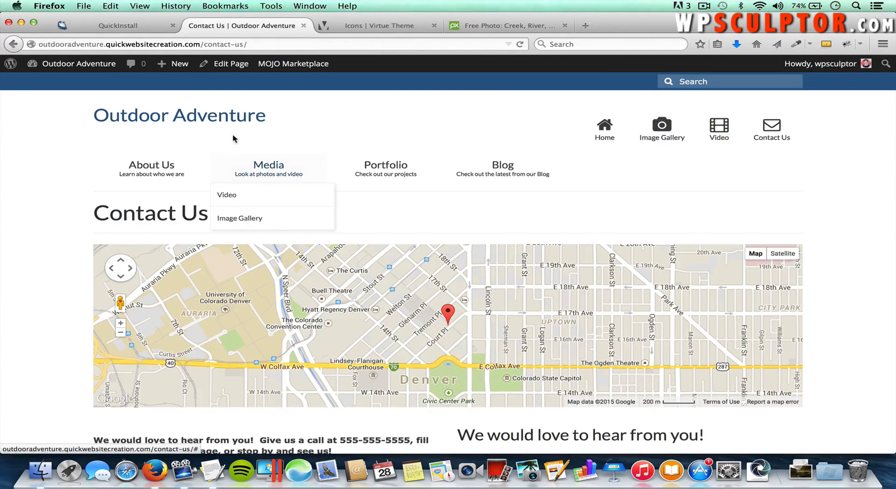
# Step: From the Dashboard, open the Video page via Pages > All Pages
pyautogui.click(70, 65)
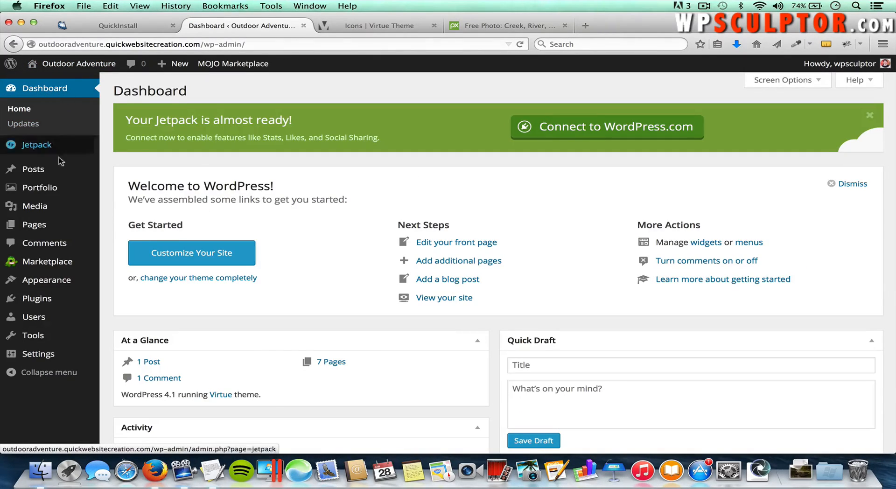
pyautogui.moveTo(36, 226)
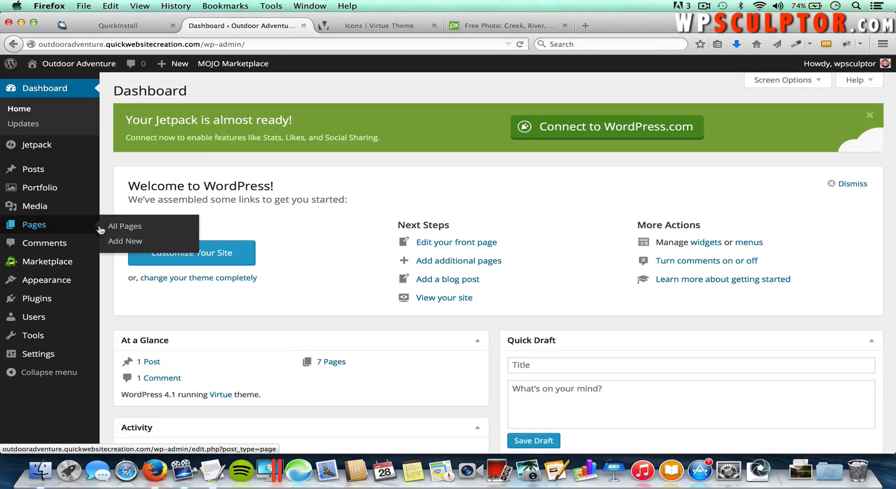
pyautogui.click(126, 228)
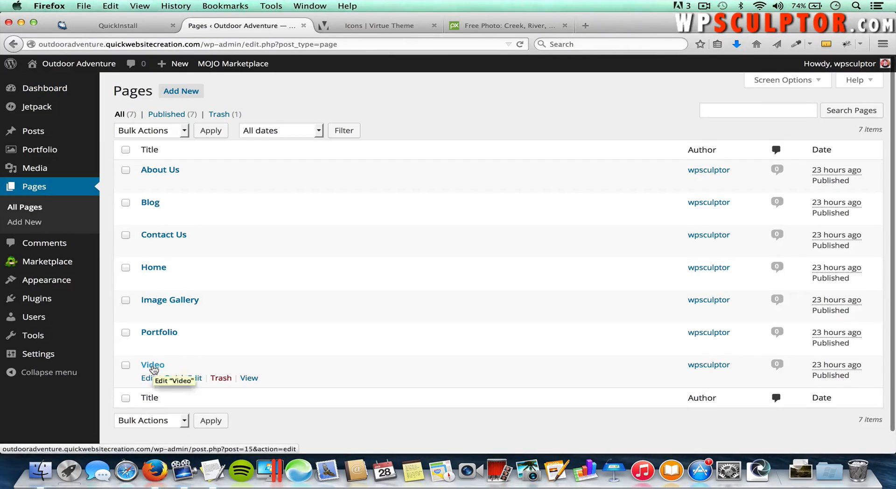
pyautogui.click(152, 365)
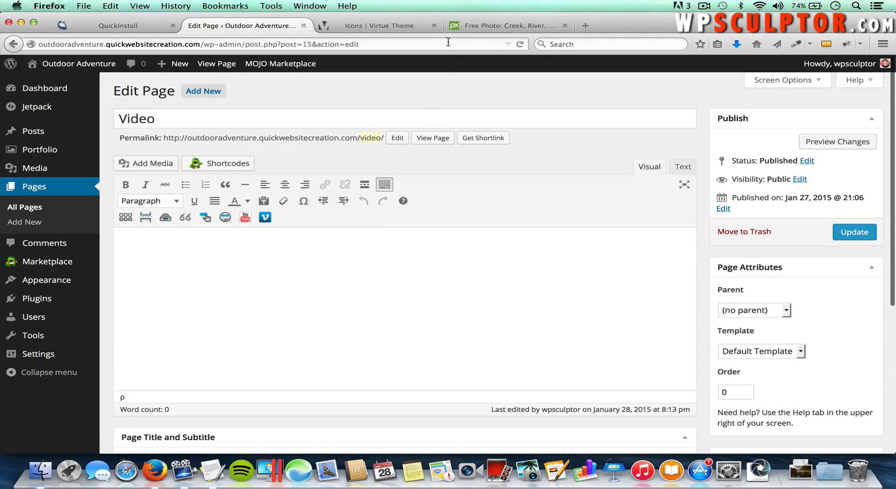
# Step: Search YouTube for 'go pro wingsuit flying' and open the GoPro HD wingsuit flyers video
pyautogui.click(493, 26)
pyautogui.click(319, 42)
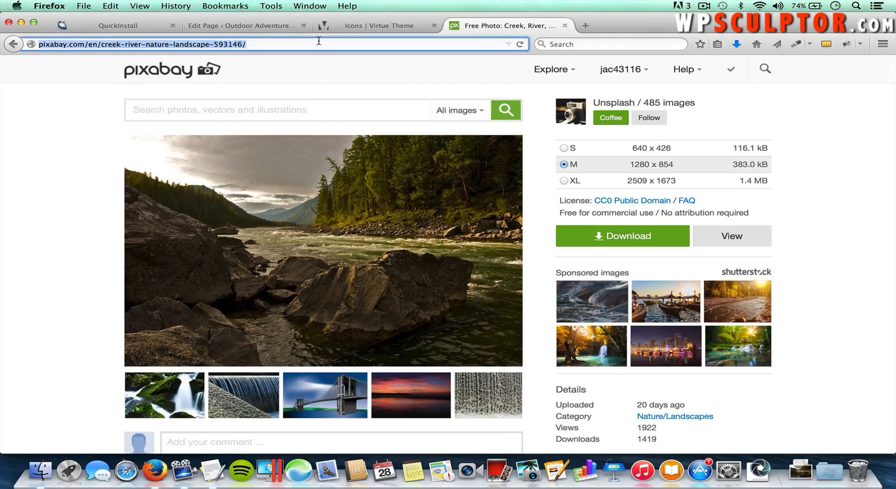
pyautogui.write('y')
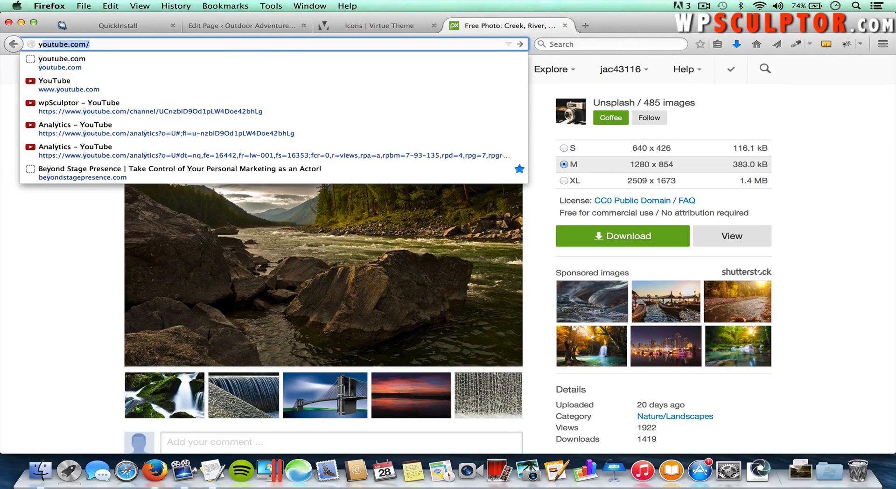
pyautogui.write('o')
pyautogui.press('Return')
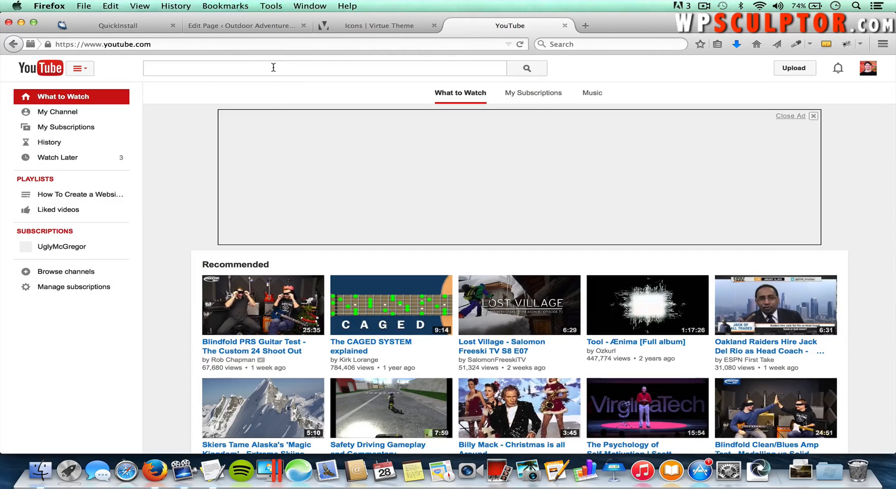
pyautogui.write('go ')
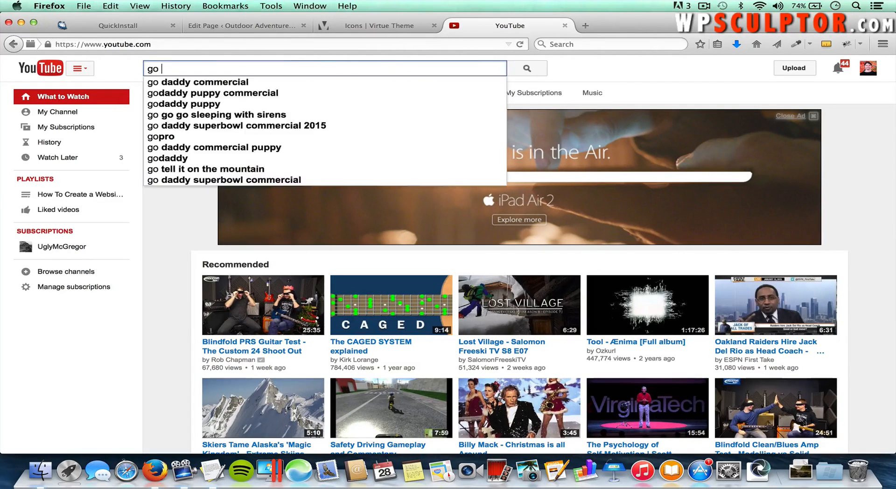
pyautogui.write('pro wingsuit flying')
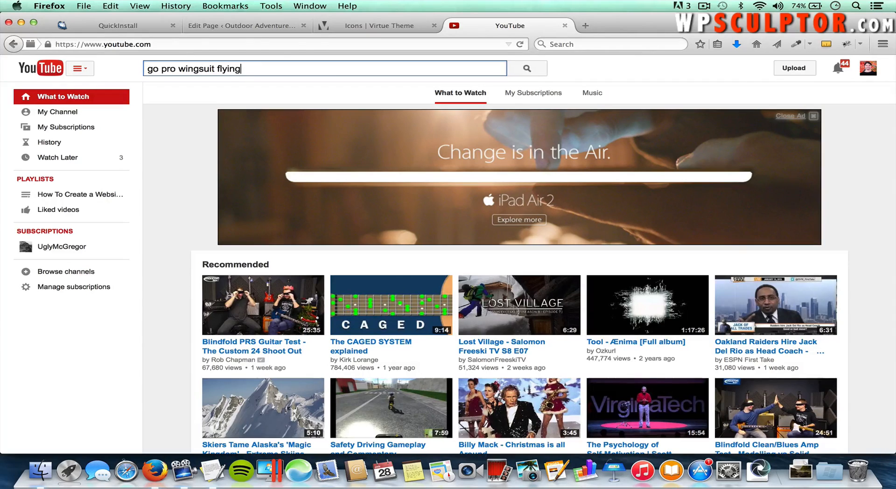
pyautogui.press('Return')
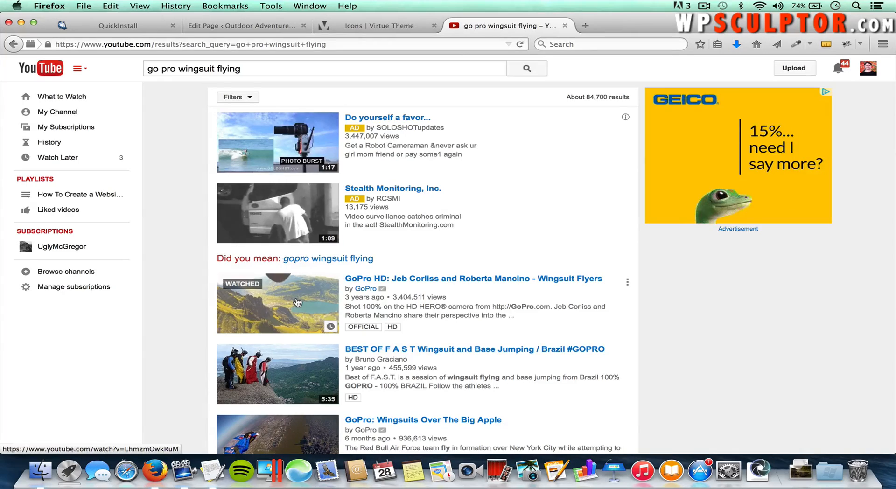
pyautogui.click(297, 303)
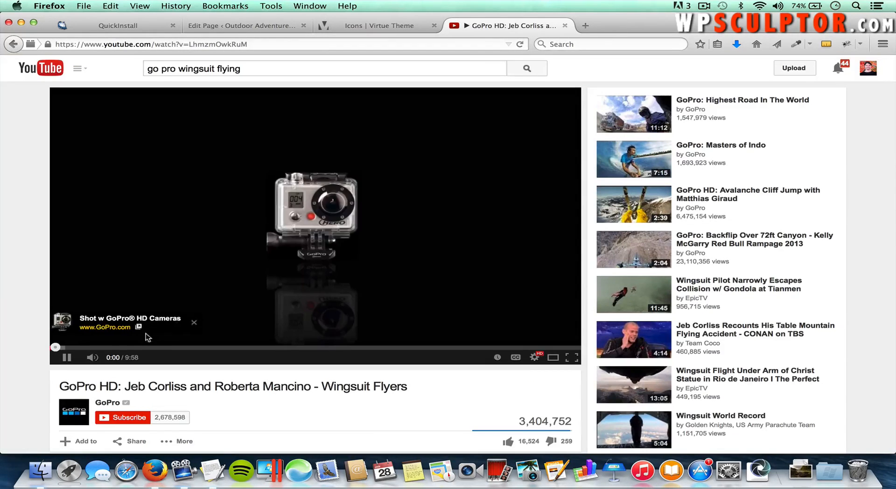
# Step: Pause the video, copy its URL, and return to the WordPress Edit Page tab
pyautogui.click(67, 358)
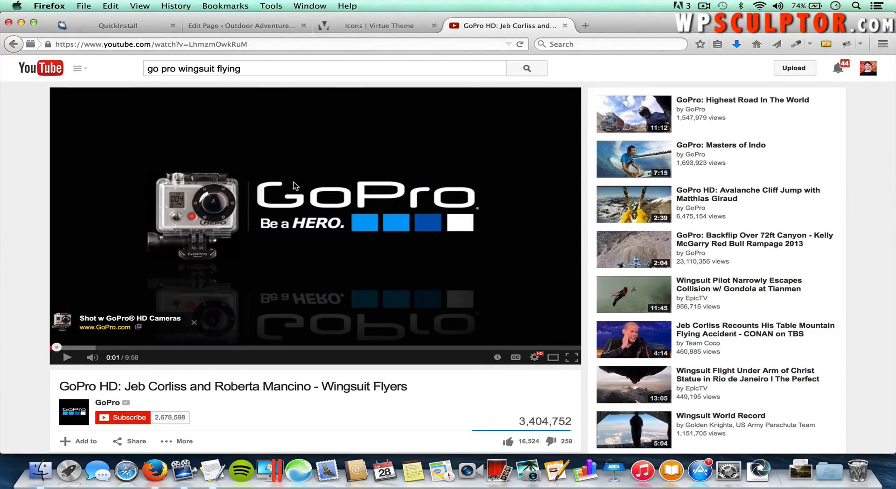
pyautogui.click(236, 44)
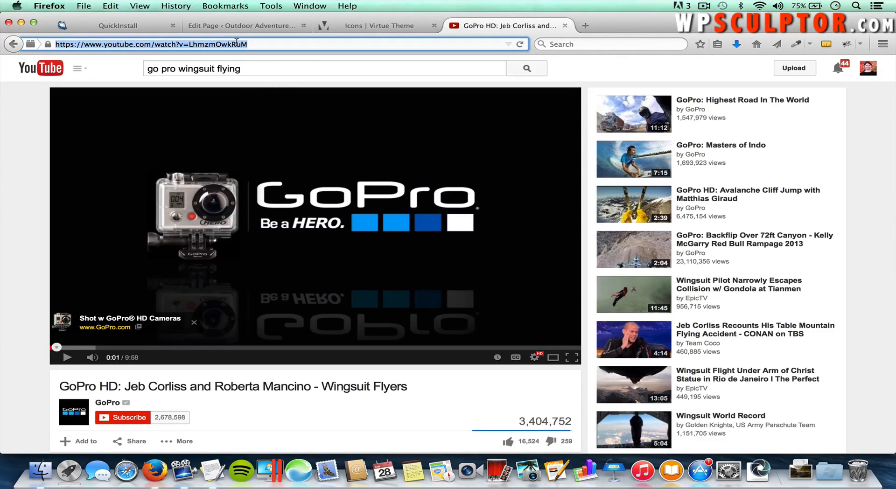
pyautogui.rightClick(237, 43)
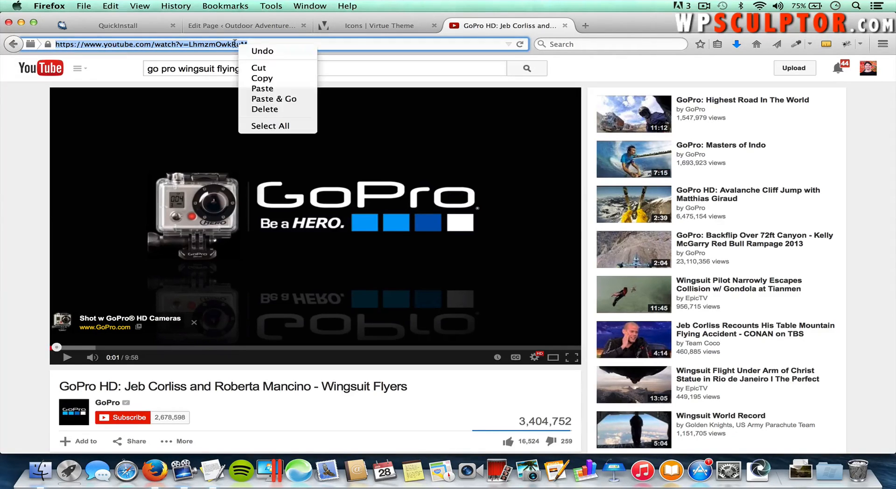
pyautogui.click(249, 79)
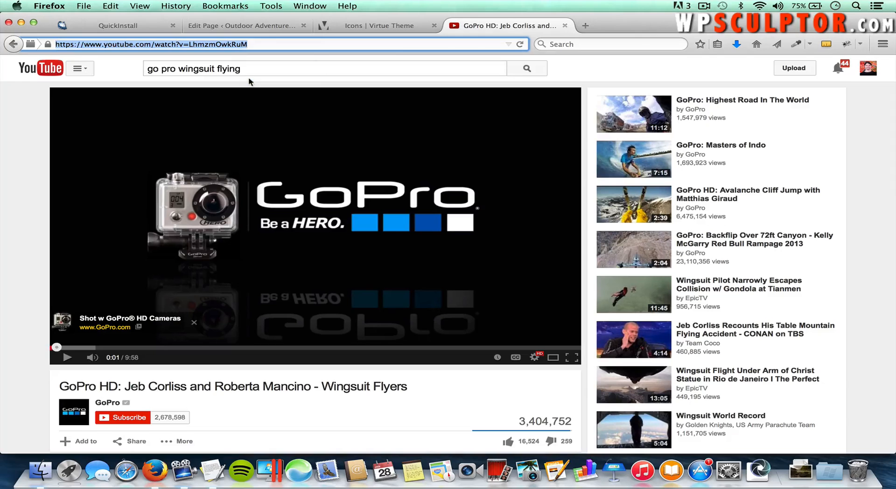
pyautogui.click(265, 27)
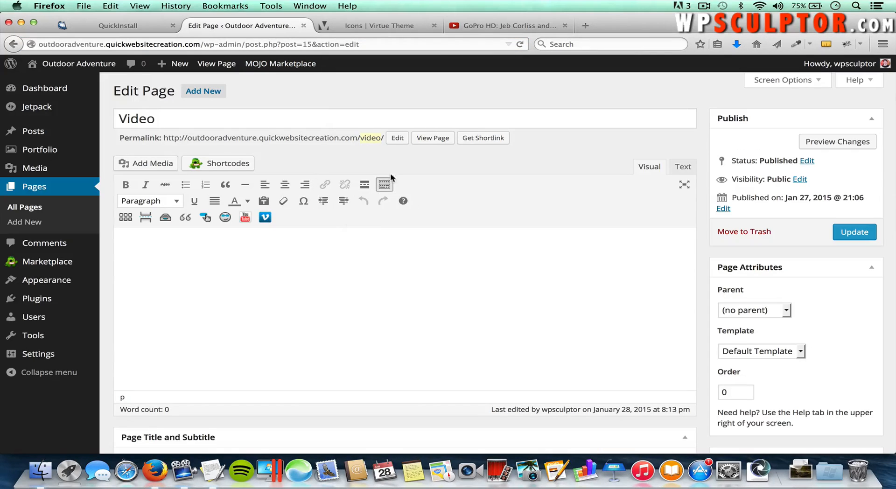
# Step: Embed the copied GoPro wingsuit YouTube URL as a kad_youtube shortcode on the Video page and update it
pyautogui.click(383, 185)
pyautogui.click(384, 185)
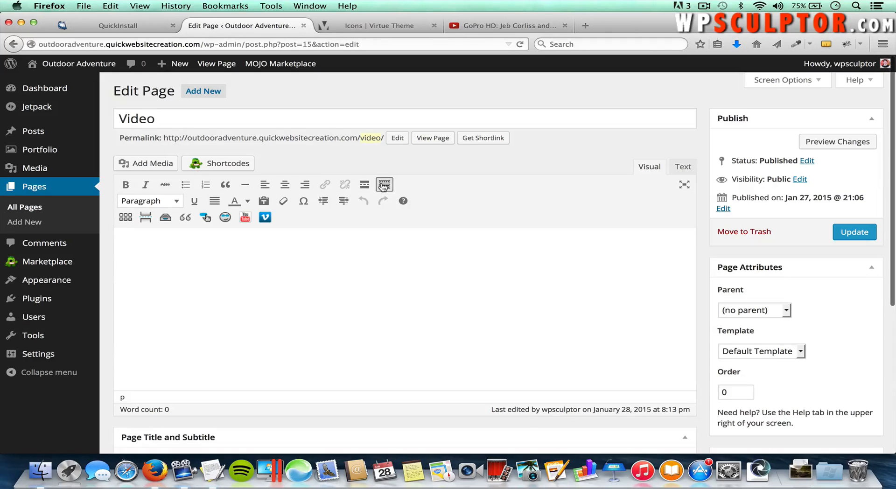
pyautogui.click(244, 219)
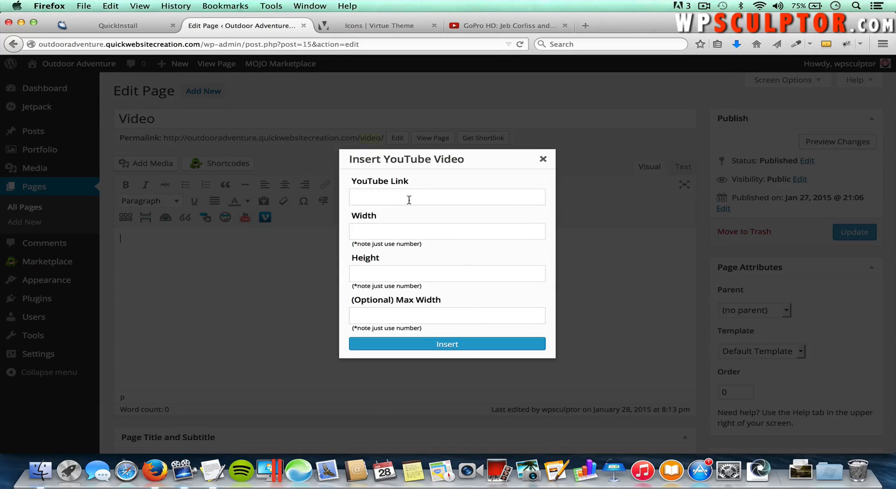
pyautogui.click(404, 196)
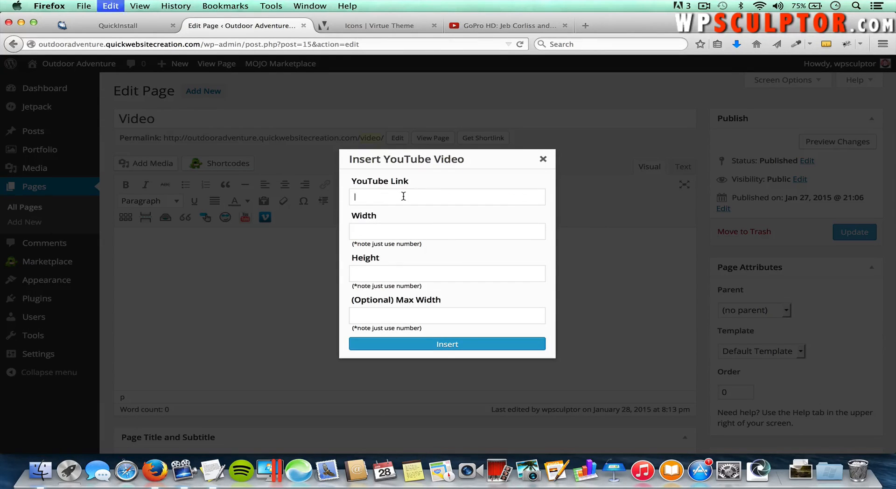
pyautogui.press('super+v')
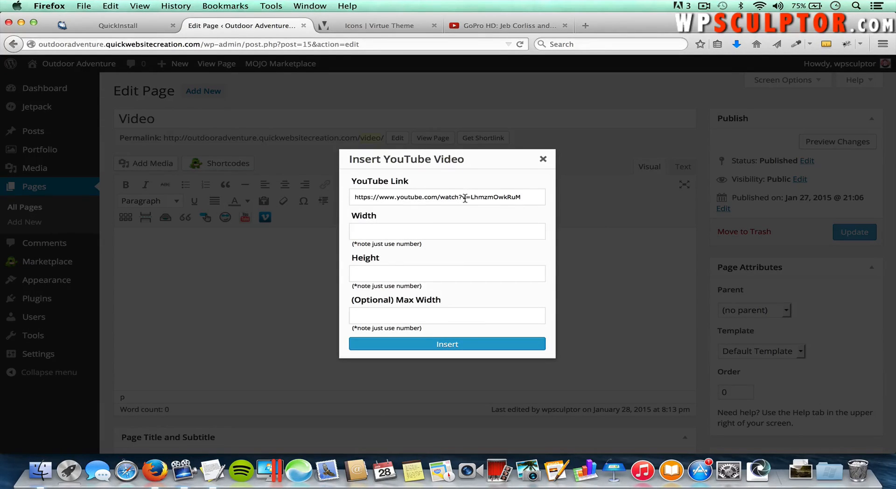
pyautogui.click(438, 345)
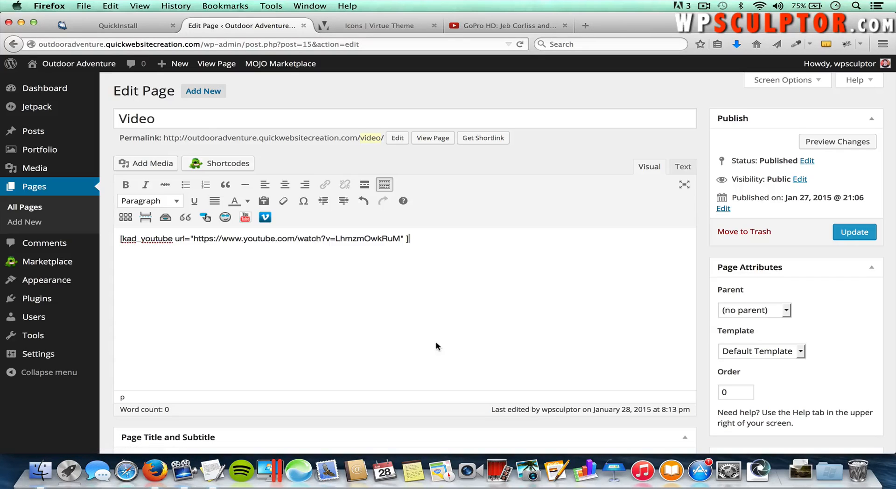
pyautogui.click(854, 233)
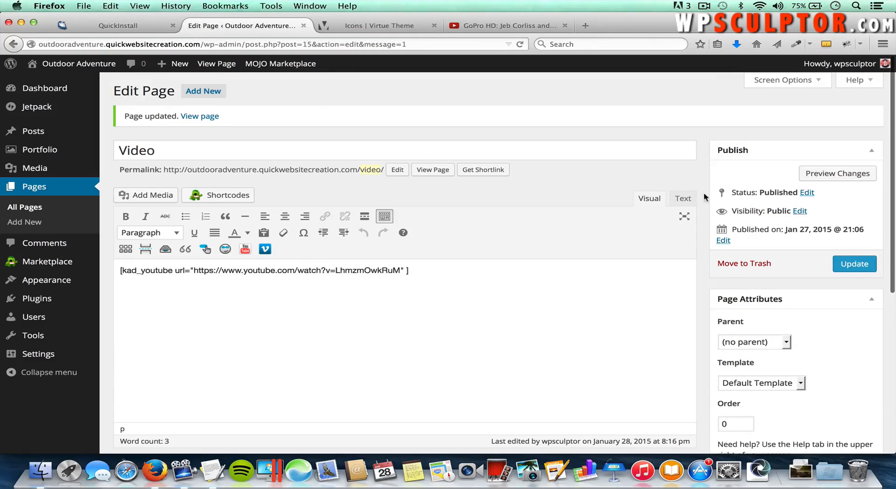
pyautogui.click(74, 65)
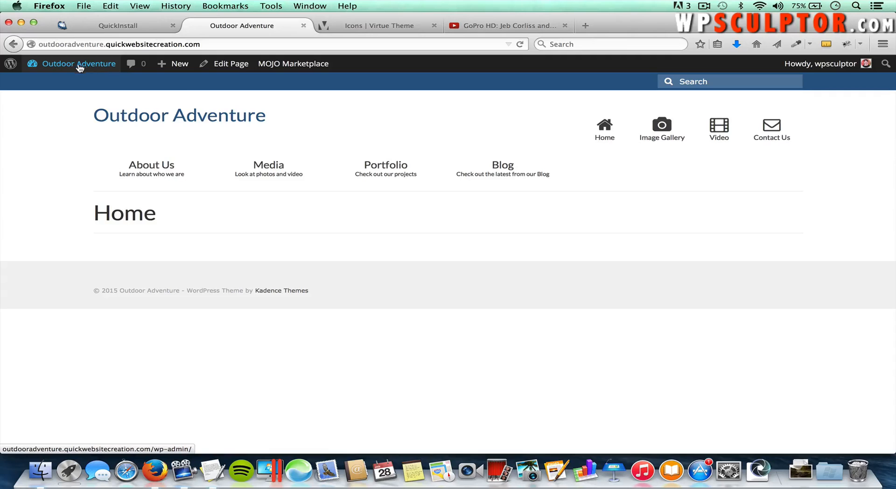
# Step: Go to Media > Video on the live site and play, then pause, the embedded wingsuit video
pyautogui.moveTo(271, 171)
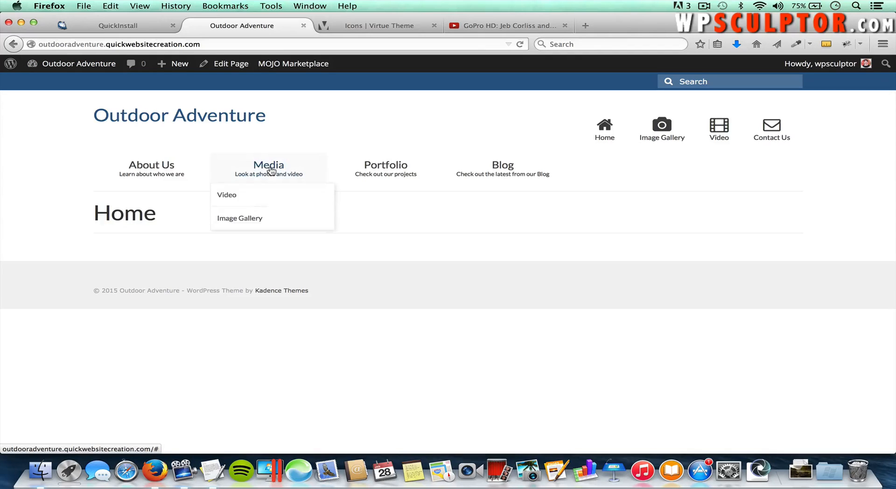
pyautogui.click(230, 200)
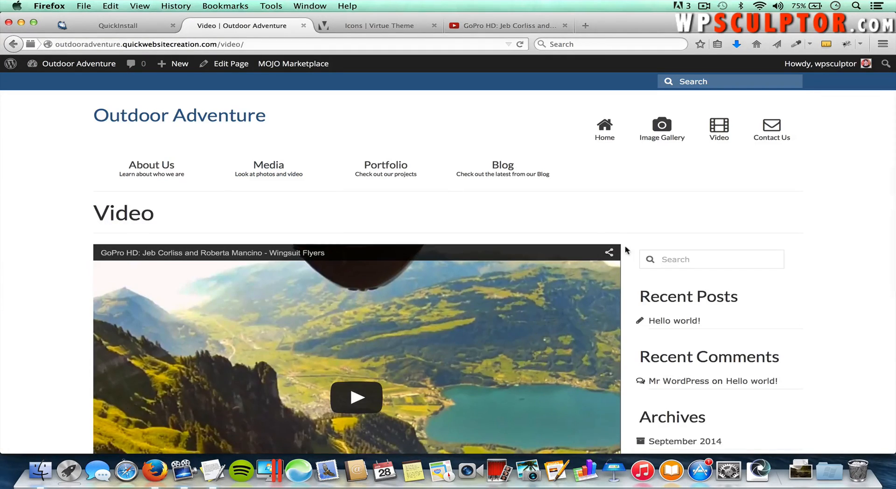
pyautogui.scroll(-3, 626, 245)
pyautogui.scroll(-3, 625, 245)
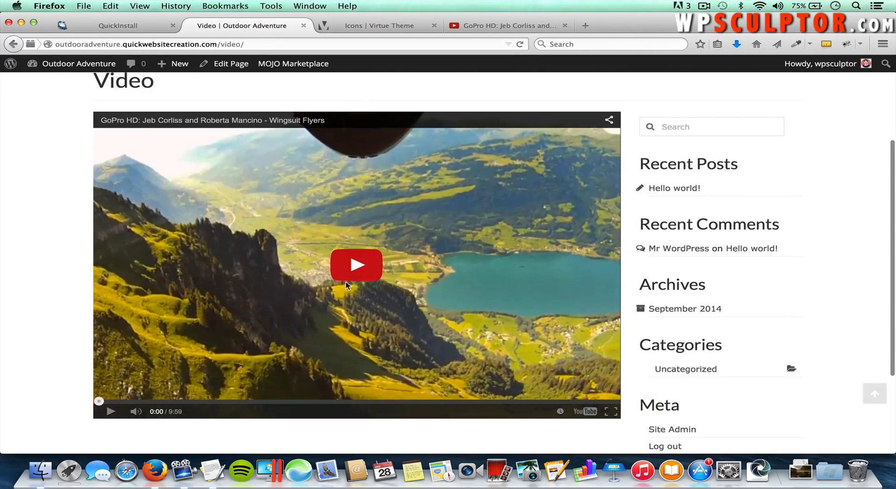
pyautogui.click(110, 412)
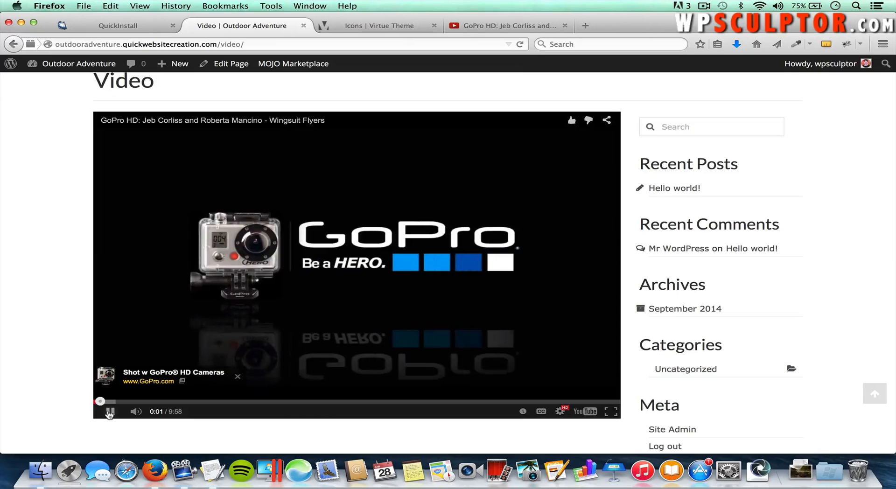
pyautogui.click(110, 412)
pyautogui.moveTo(892, 448); pyautogui.dragTo(894, 487)
pyautogui.scroll(5, 777, 333)
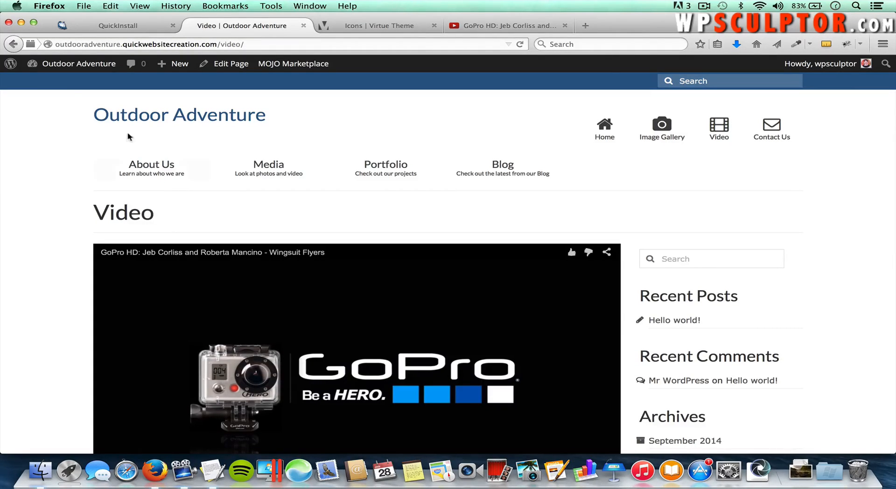
# Step: Return to the dashboard and open the Image Gallery page from All Pages in the editor
pyautogui.click(72, 66)
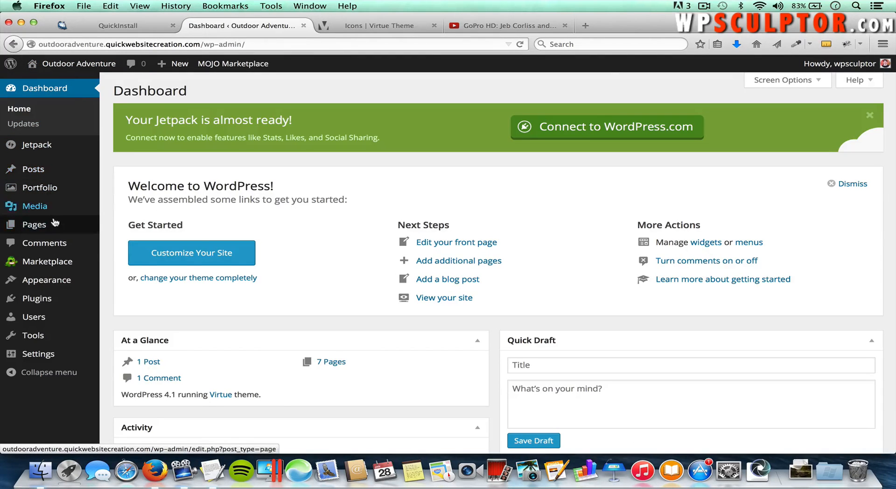
pyautogui.moveTo(56, 224)
pyautogui.click(128, 228)
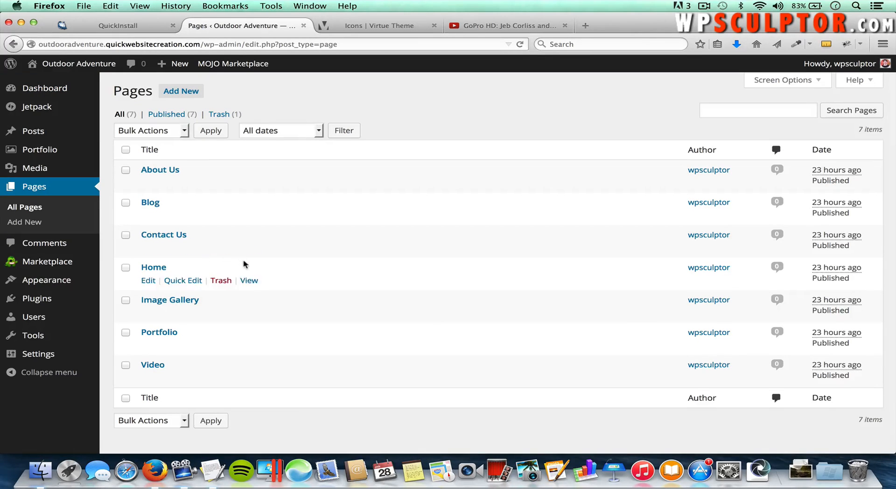
pyautogui.click(176, 302)
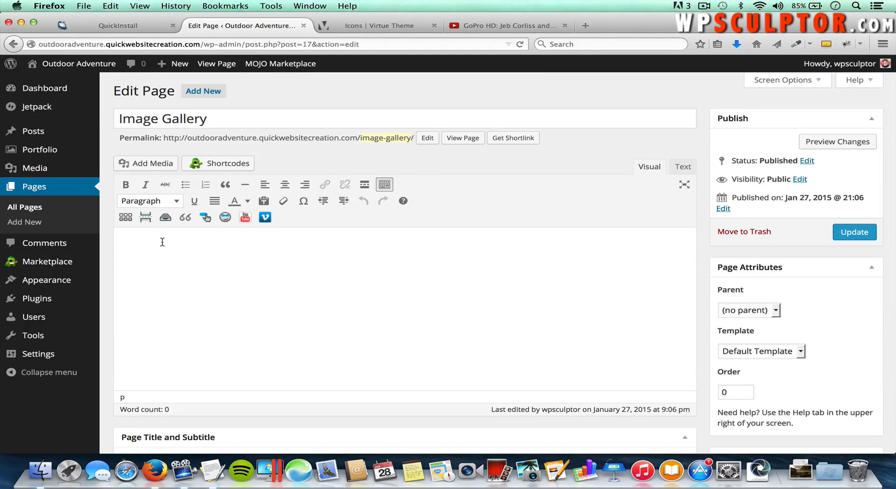
pyautogui.click(161, 260)
pyautogui.scroll(-1, 134, 239)
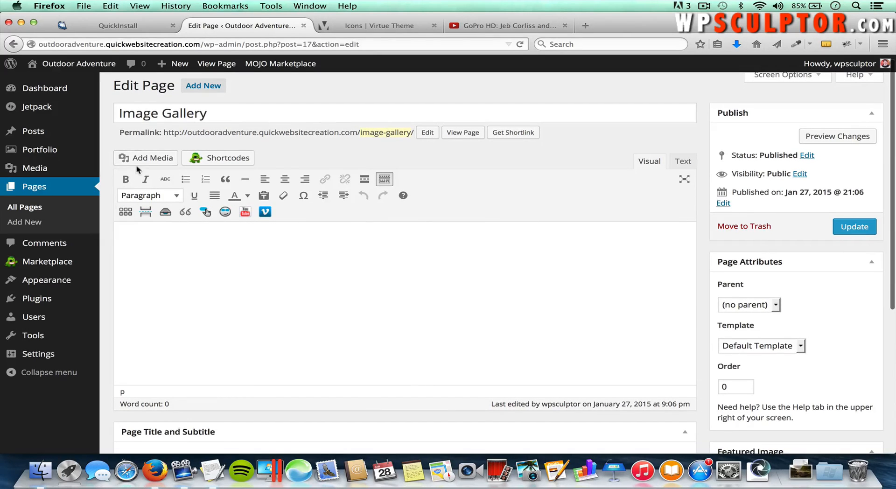
# Step: Upload alicante, creek, mountain-lake and snow-mountain from Desktop/Virtue/Images/Photo Gallery into a new gallery
pyautogui.click(142, 160)
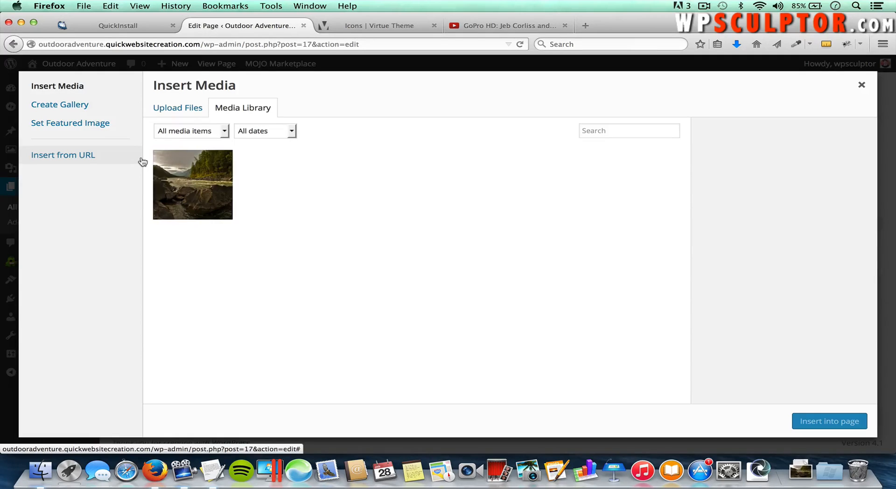
pyautogui.click(63, 107)
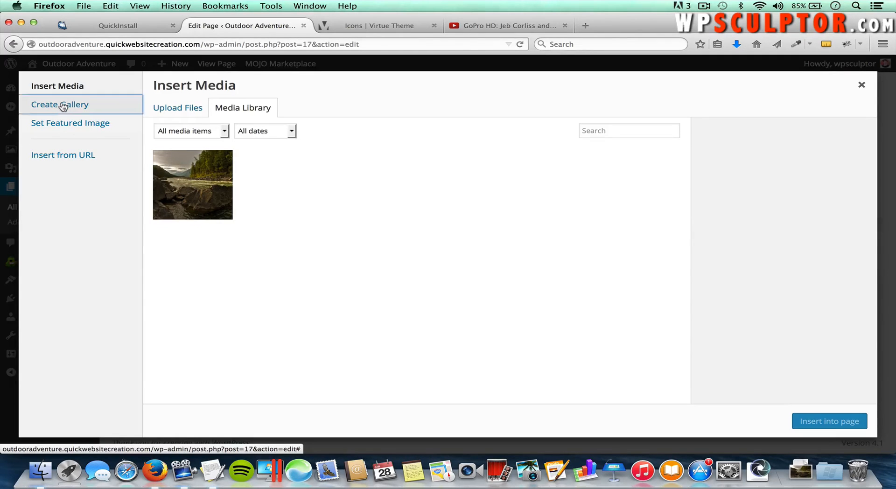
pyautogui.click(177, 108)
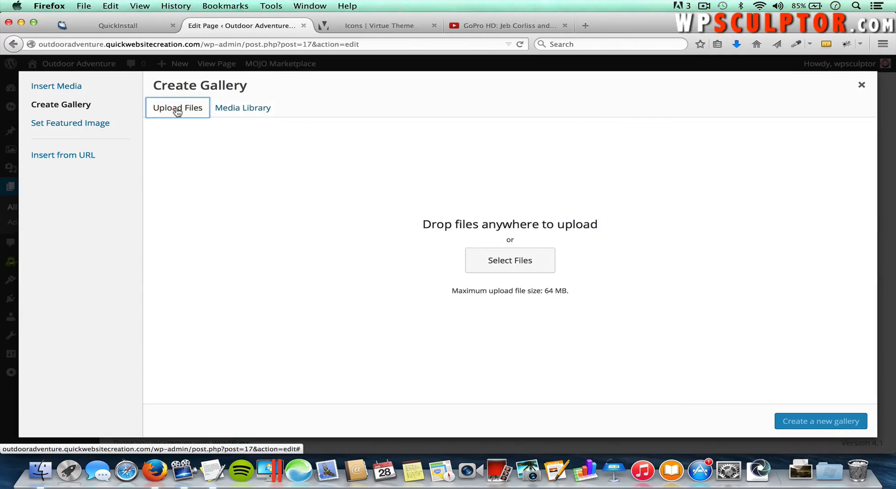
pyautogui.click(513, 259)
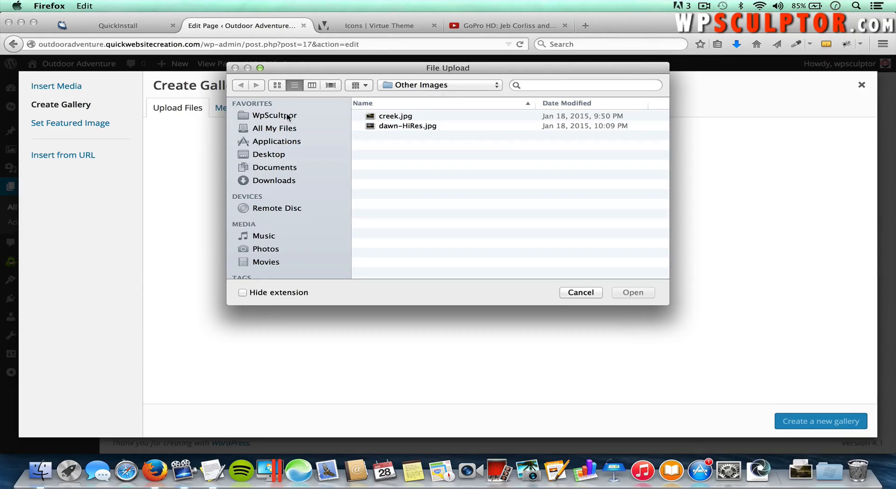
pyautogui.click(275, 153)
pyautogui.doubleClick(406, 126)
pyautogui.doubleClick(395, 119)
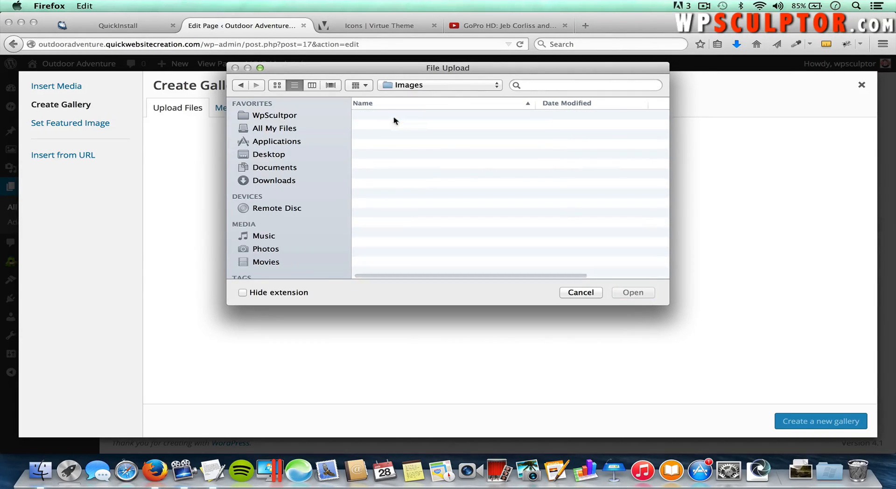
pyautogui.doubleClick(403, 135)
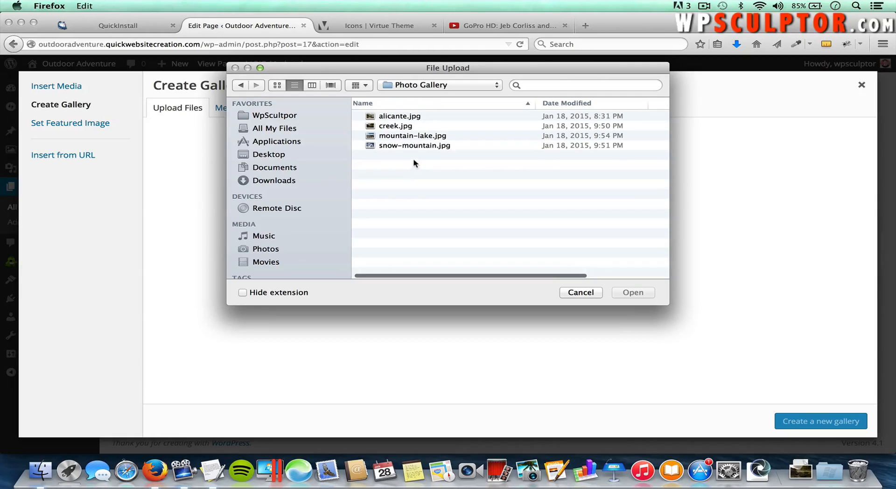
pyautogui.click(395, 117)
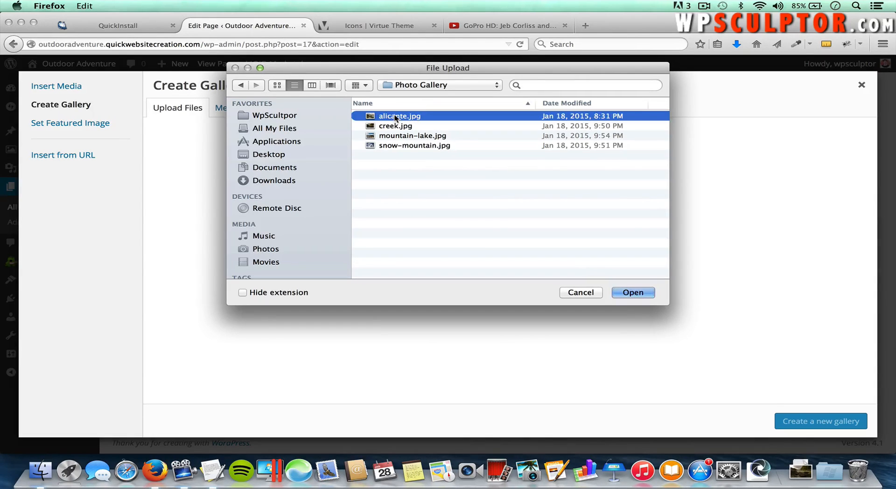
pyautogui.keyDown('shift'); pyautogui.click(402, 144); pyautogui.keyUp('shift')
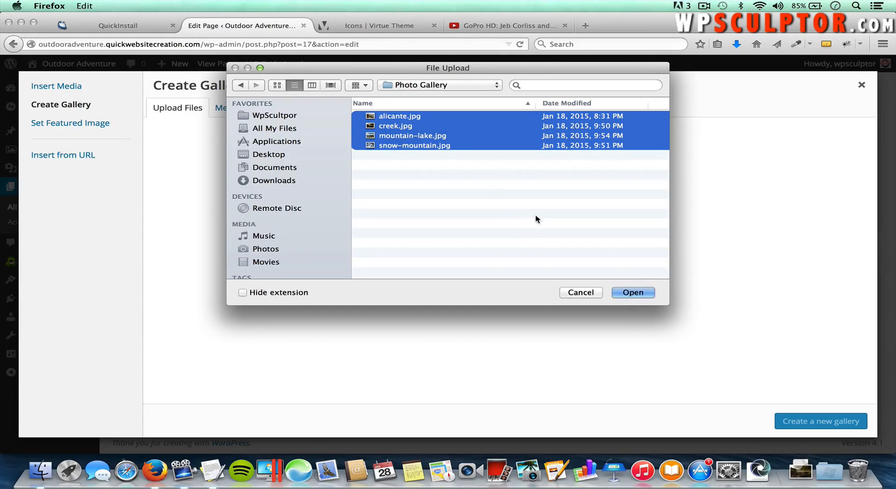
pyautogui.click(633, 293)
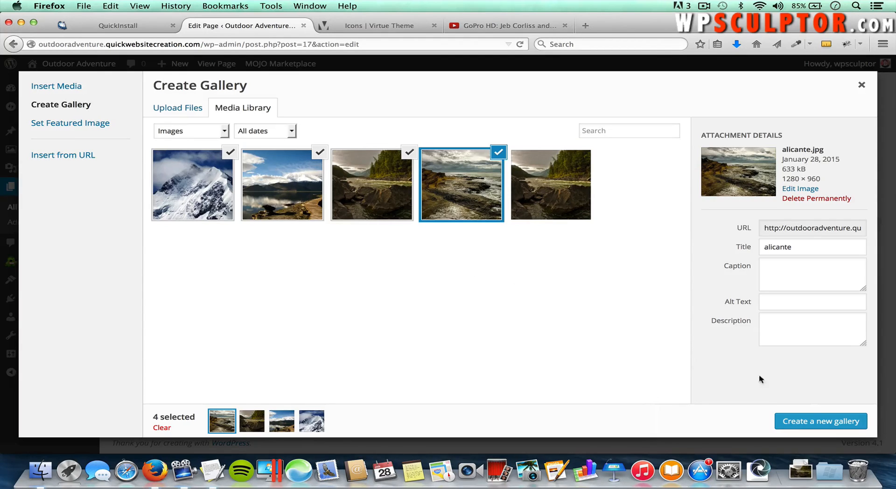
# Step: Create the gallery from the four photos and caption the first 'This is an image caption'
pyautogui.click(807, 423)
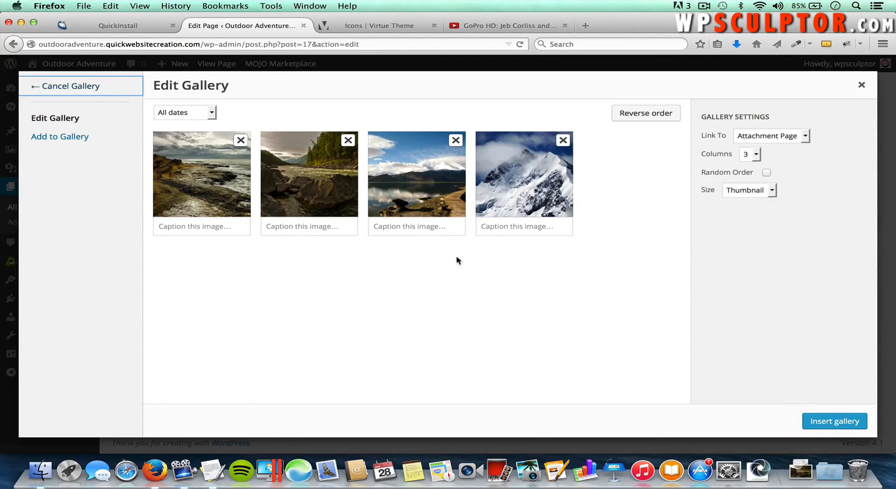
pyautogui.click(197, 225)
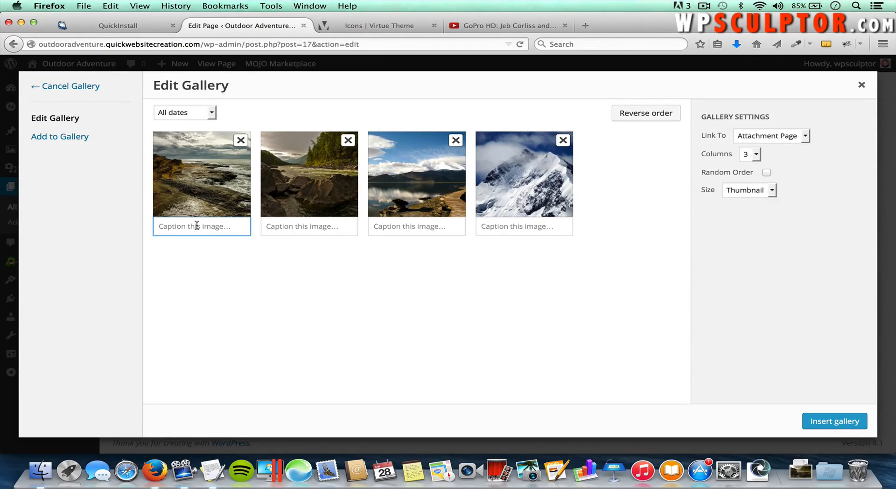
pyautogui.write('This is an image caption.')
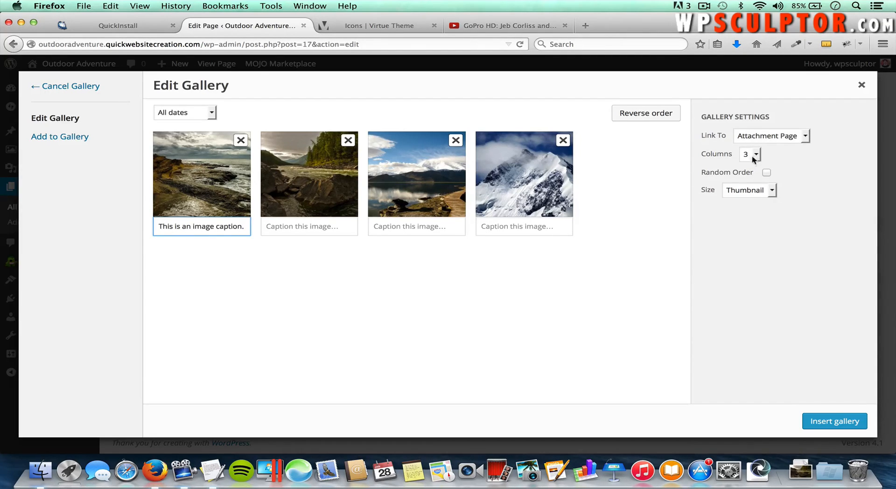
# Step: Link gallery images to Media File, keep random order off, move the first photo later, insert and update
pyautogui.click(763, 140)
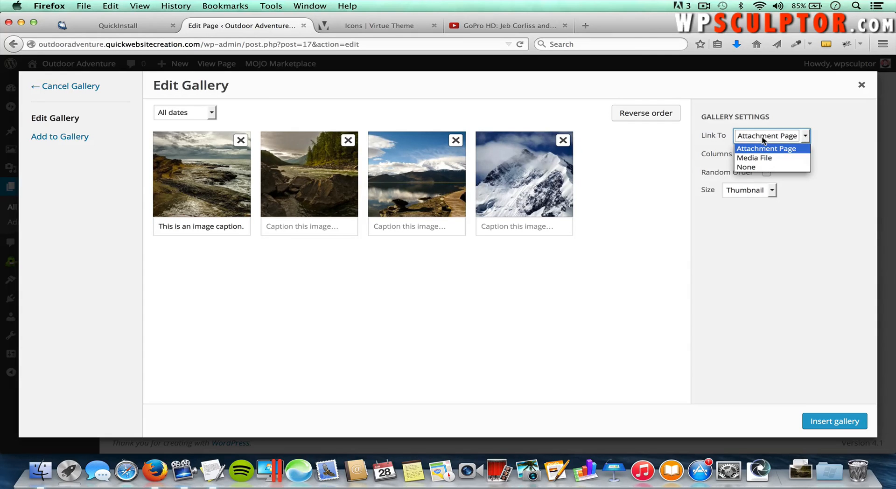
pyautogui.click(761, 159)
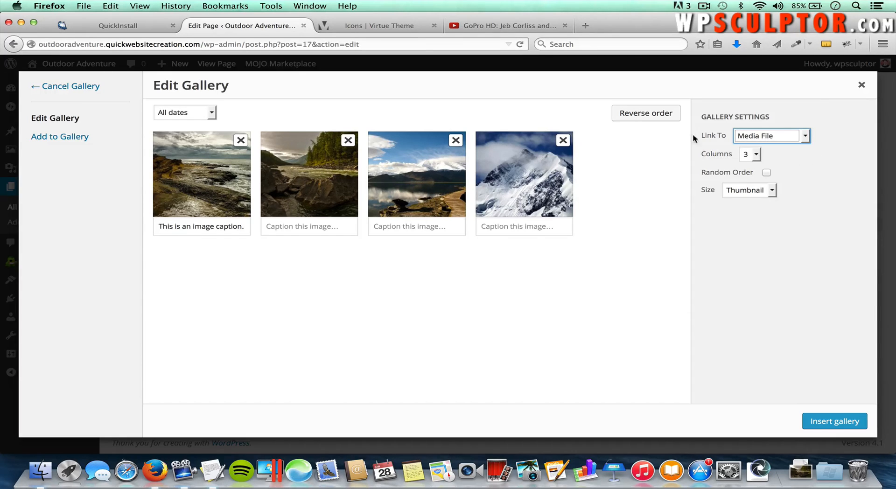
pyautogui.click(802, 173)
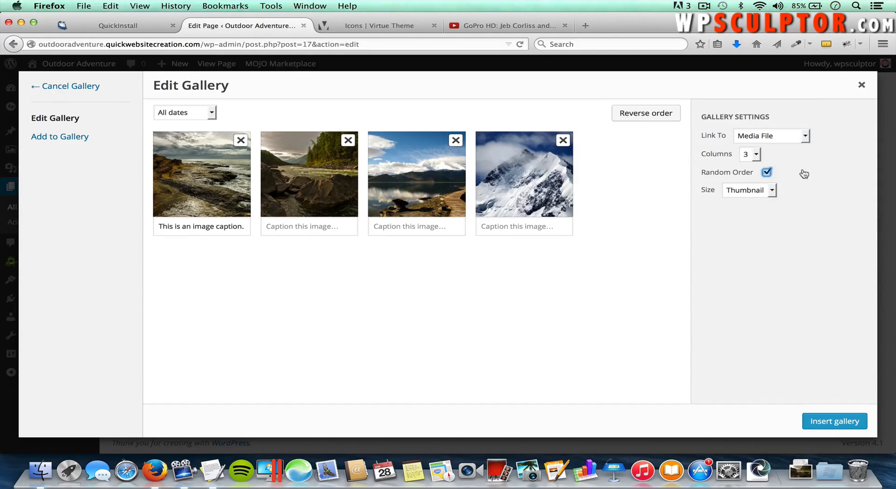
pyautogui.click(767, 172)
pyautogui.moveTo(217, 166)
pyautogui.mouseDown()
pyautogui.moveTo(215, 186)
pyautogui.moveTo(314, 241)
pyautogui.moveTo(363, 210)
pyautogui.moveTo(345, 169)
pyautogui.moveTo(327, 224)
pyautogui.moveTo(227, 250)
pyautogui.moveTo(222, 175)
pyautogui.mouseUp()
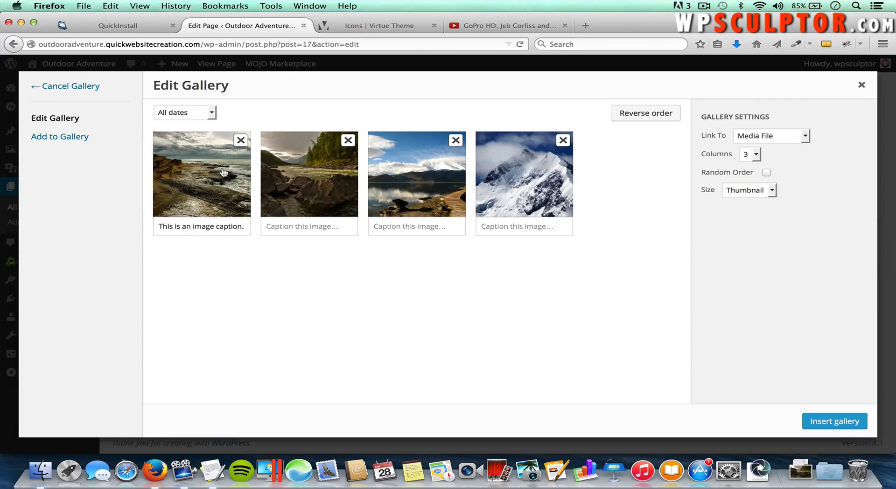
pyautogui.click(831, 422)
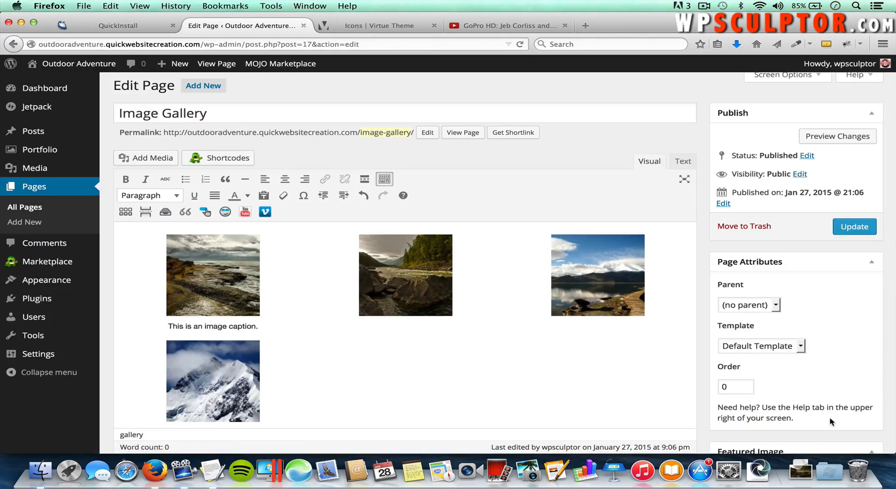
pyautogui.click(856, 229)
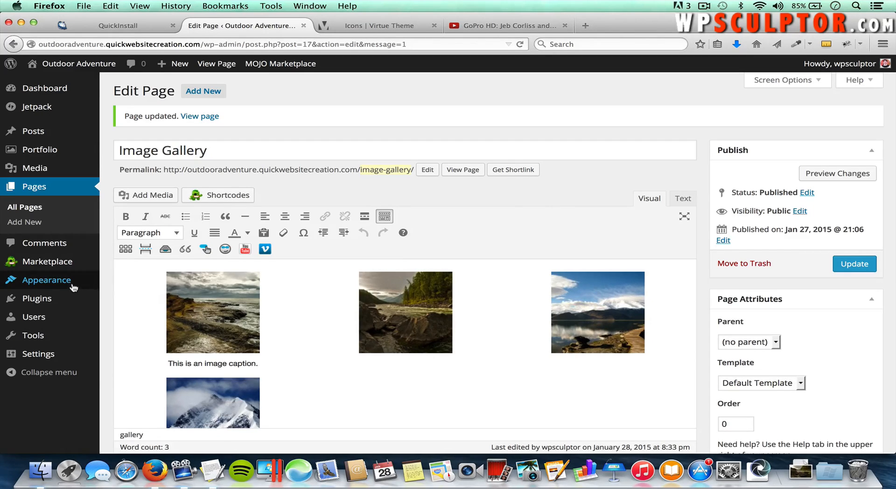
# Step: Save the Virtue Theme Options Misc Settings with Virtue Galleries On, then visit the live site
pyautogui.moveTo(75, 286)
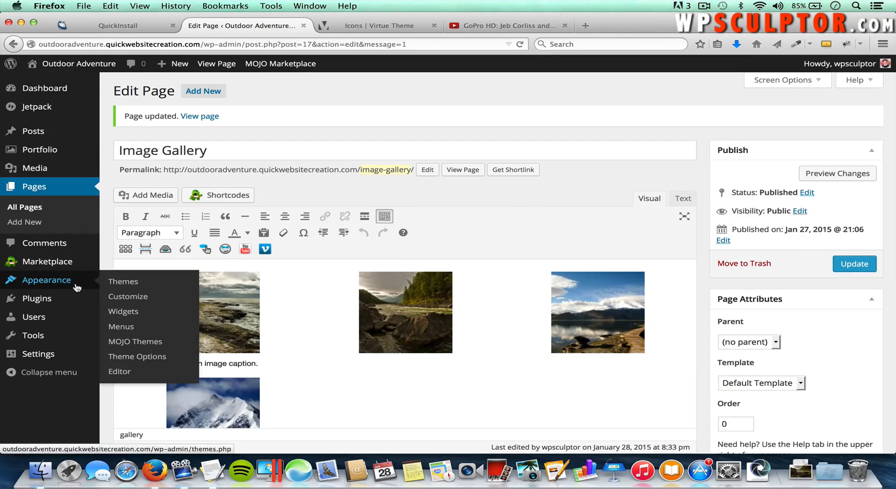
pyautogui.click(127, 357)
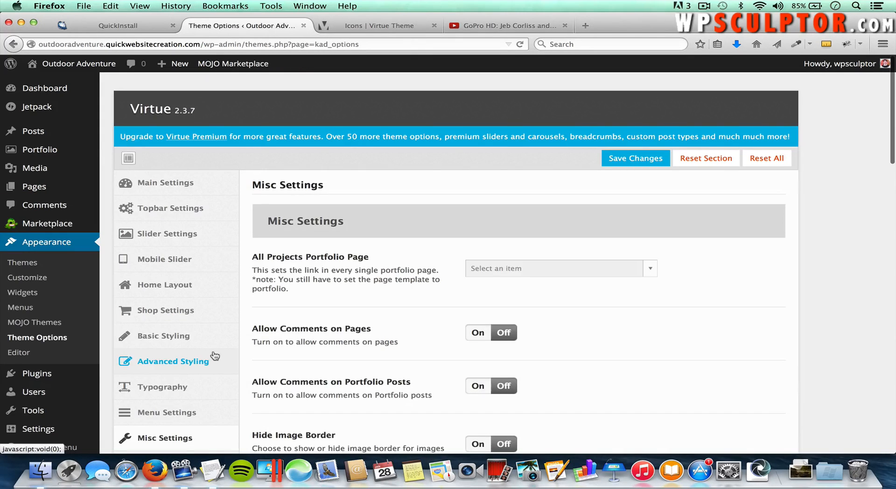
pyautogui.scroll(-2, 214, 358)
pyautogui.click(143, 373)
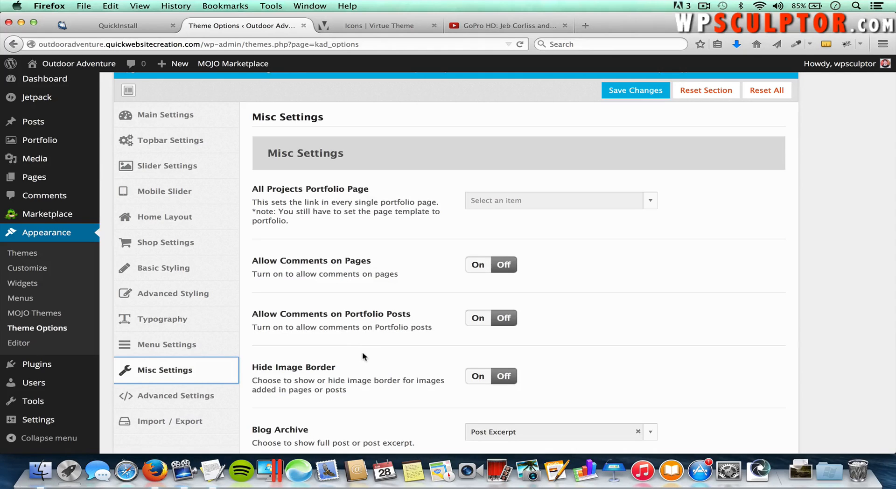
pyautogui.scroll(-10, 364, 357)
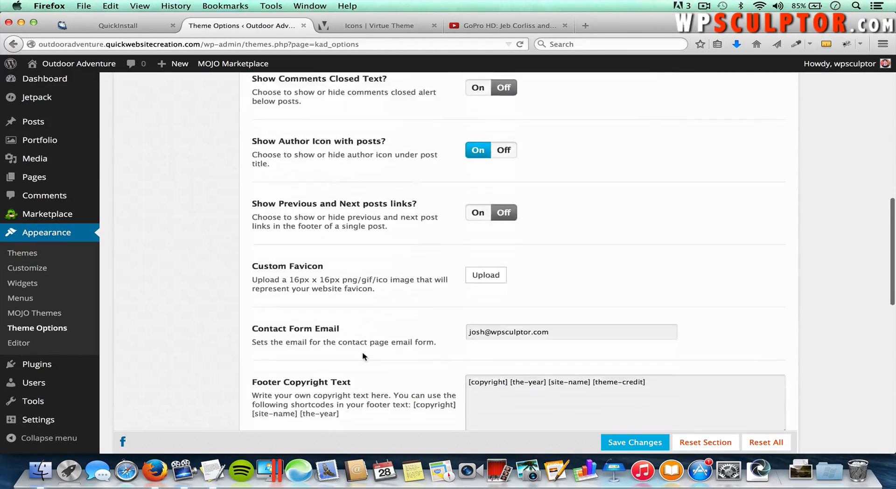
pyautogui.scroll(-8, 368, 340)
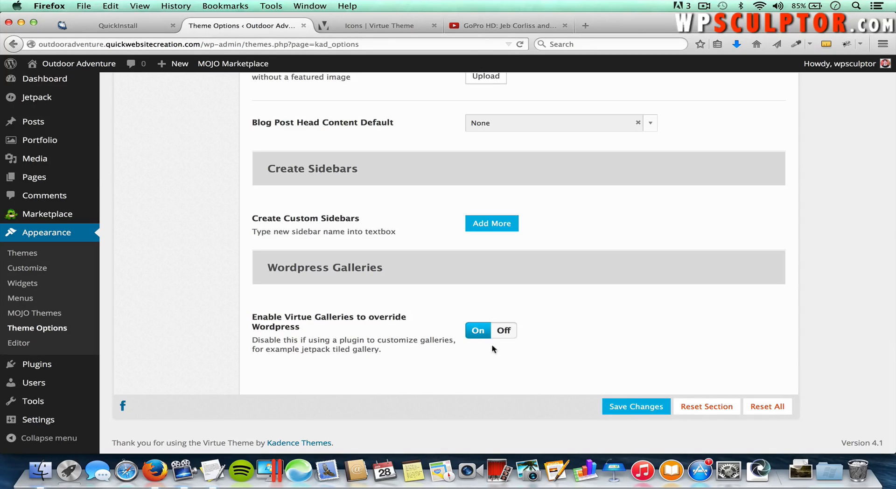
pyautogui.click(646, 413)
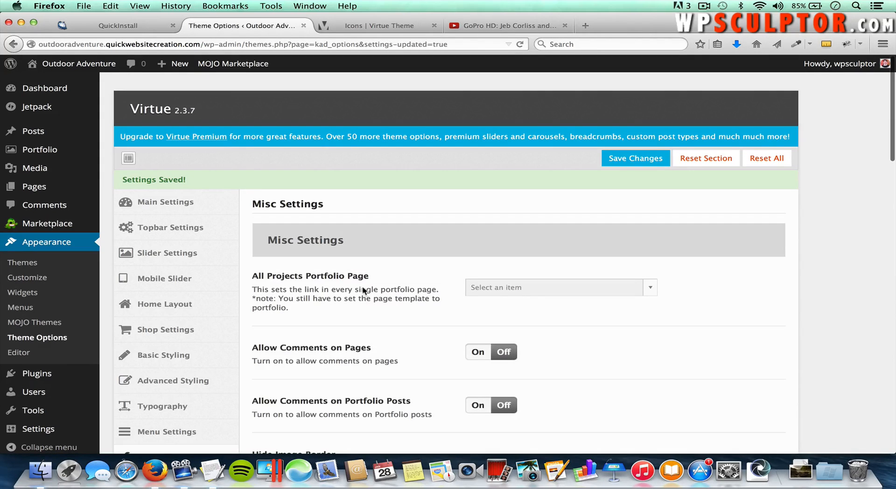
pyautogui.click(77, 65)
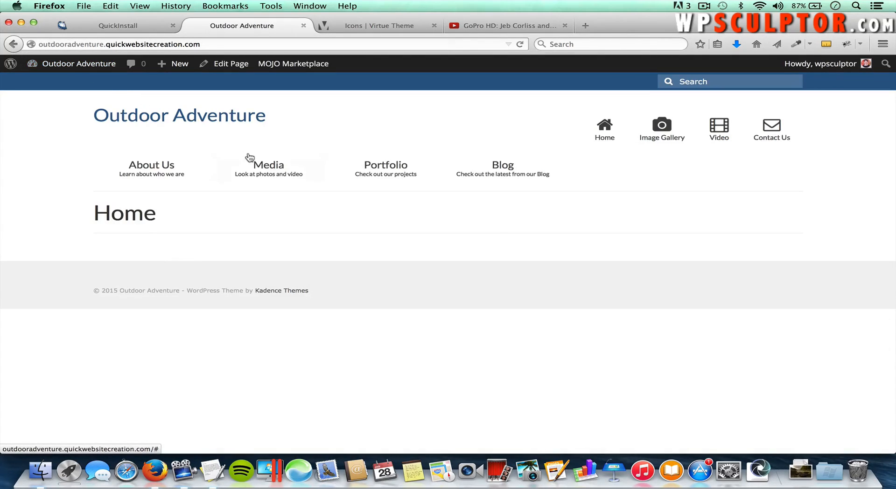
# Step: Open Media > Image Gallery and cycle through all four photos in the lightbox before closing it
pyautogui.moveTo(260, 185)
pyautogui.click(245, 220)
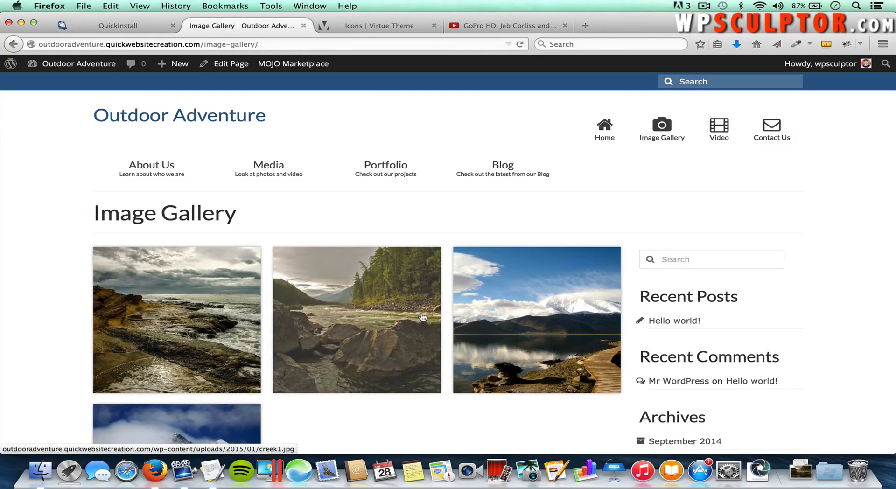
pyautogui.scroll(-3, 244, 386)
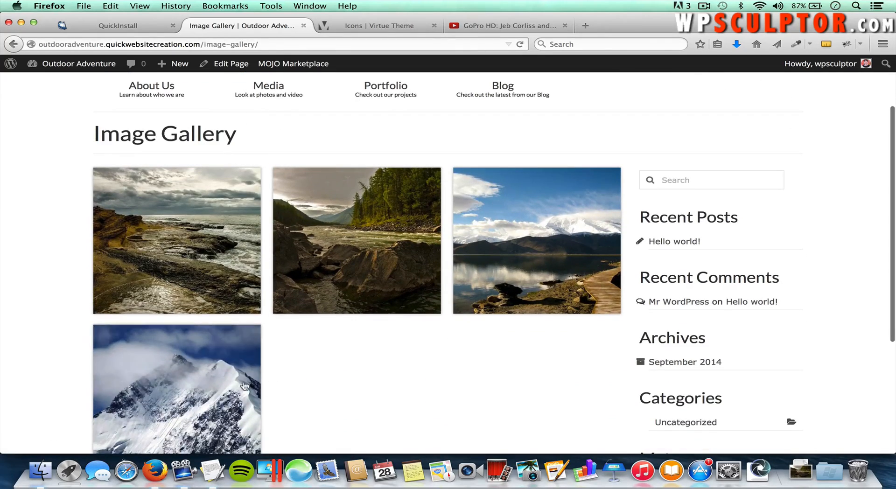
pyautogui.click(200, 262)
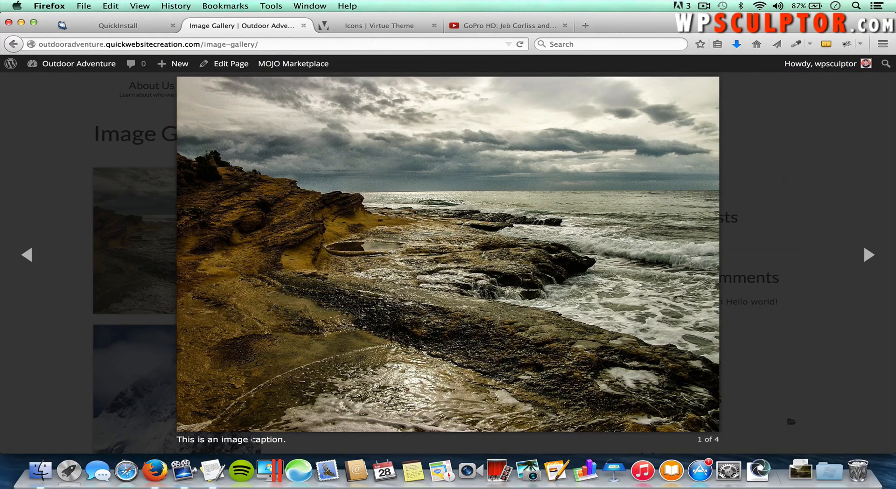
pyautogui.click(867, 254)
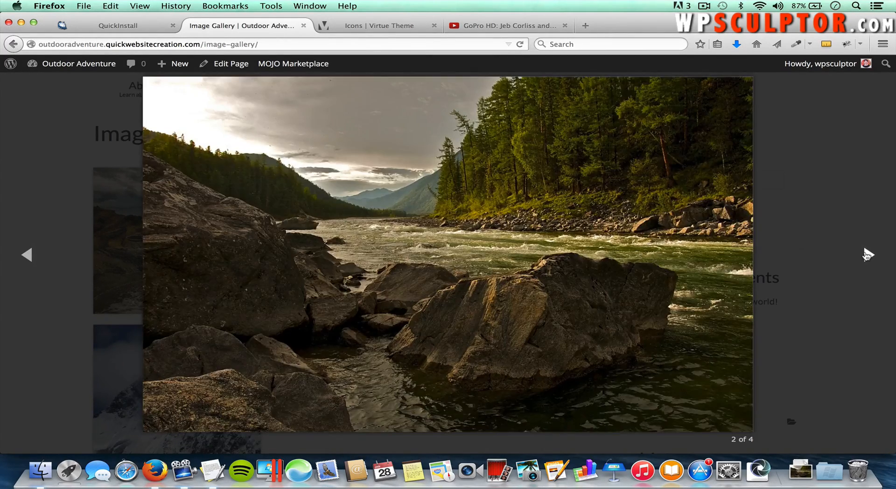
pyautogui.click(867, 254)
pyautogui.click(867, 255)
pyautogui.click(867, 255)
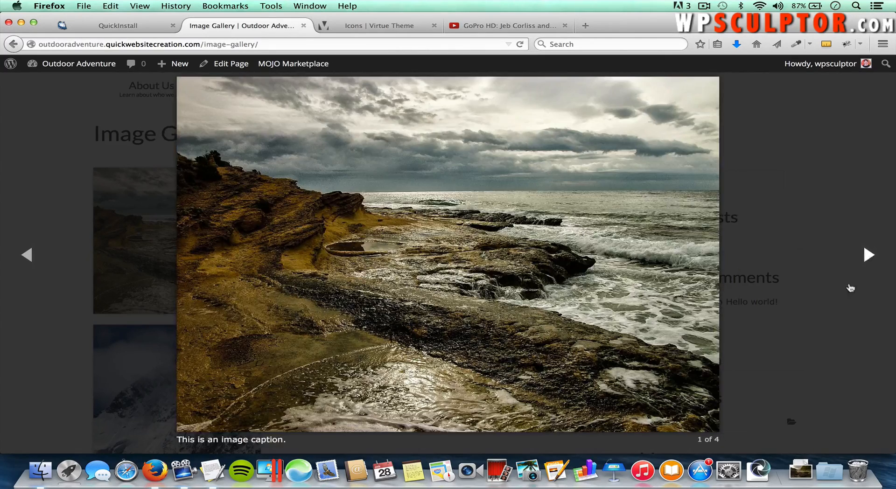
pyautogui.click(814, 185)
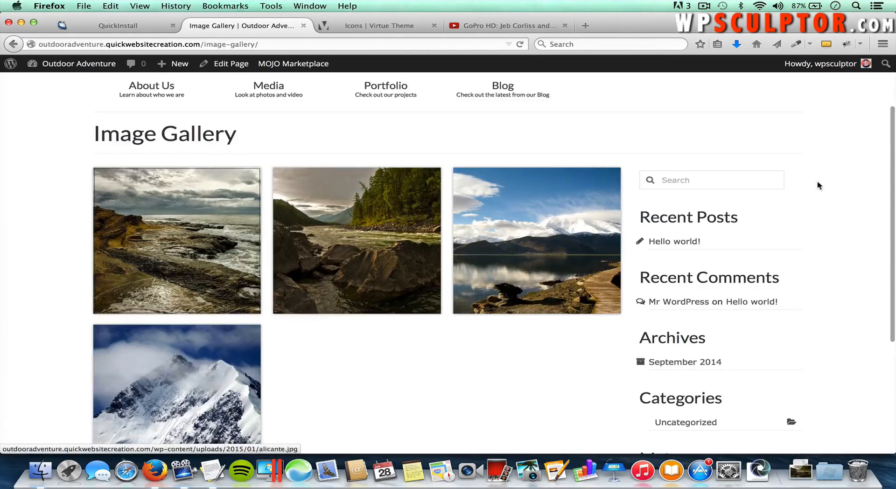
pyautogui.scroll(-1, 413, 362)
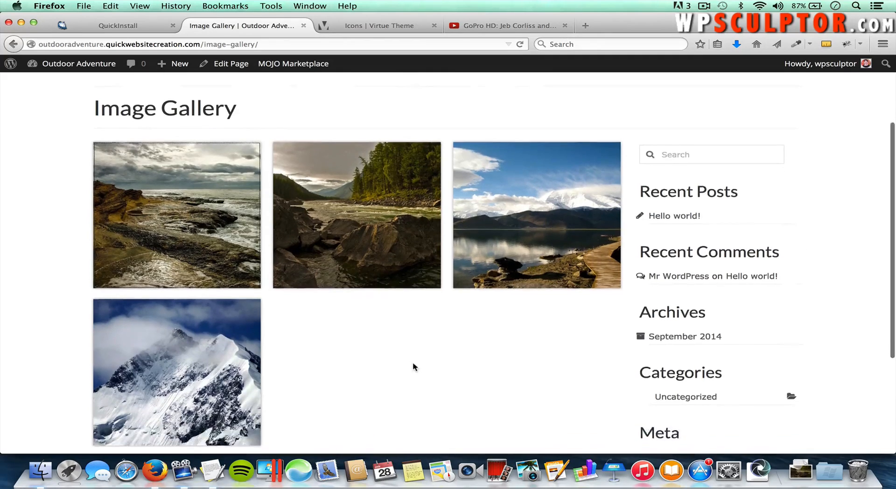
pyautogui.scroll(3, 413, 363)
pyautogui.scroll(-2, 413, 367)
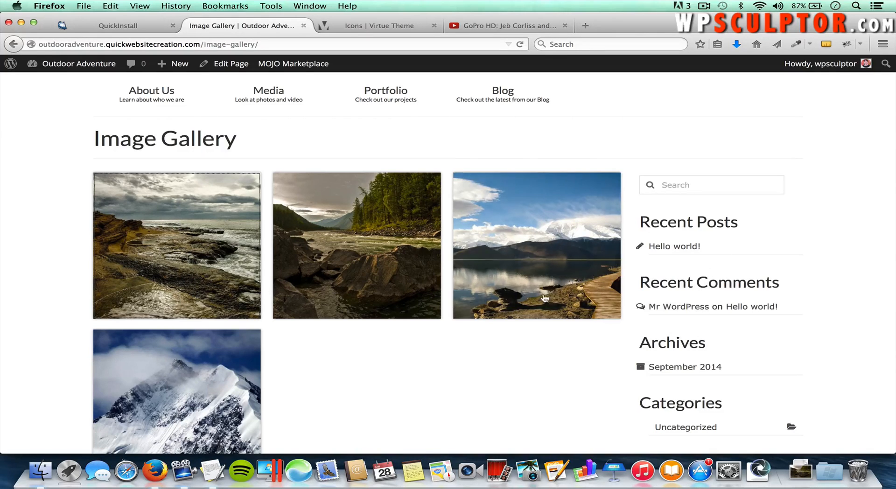
pyautogui.scroll(3, 470, 384)
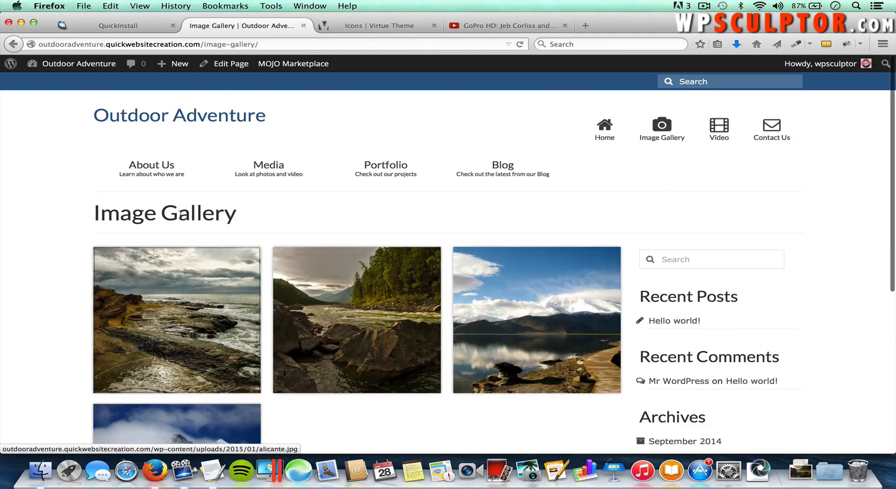
# Step: Set the Image Gallery page's template to Fullwidth and update the page
pyautogui.click(234, 66)
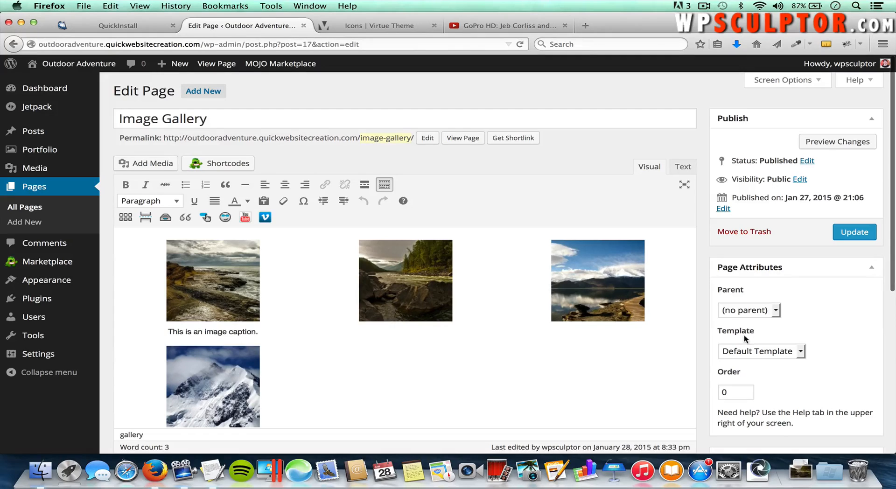
pyautogui.click(749, 353)
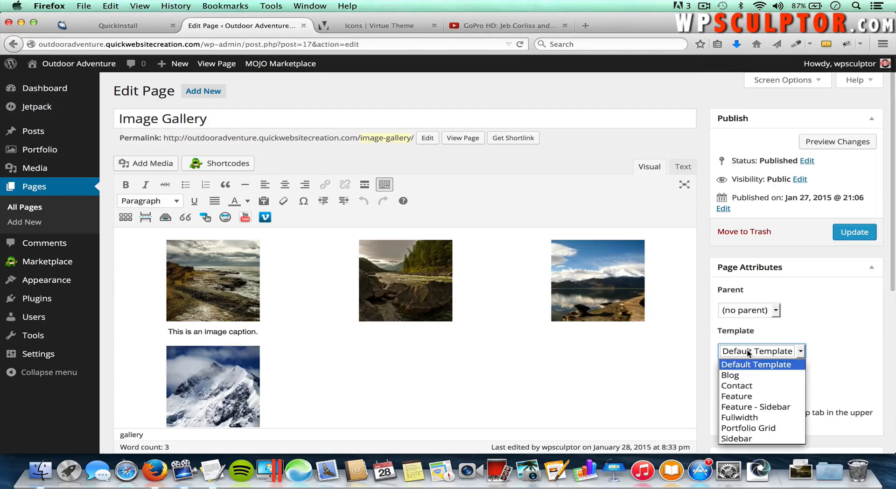
pyautogui.click(754, 418)
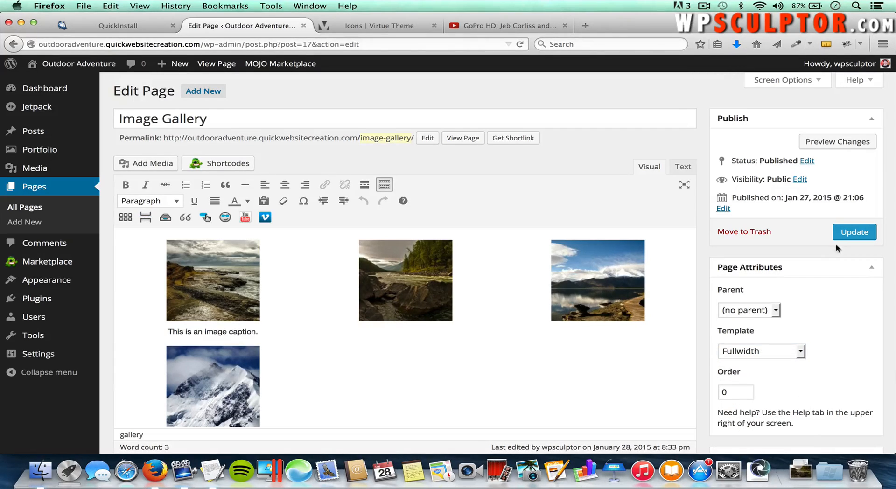
pyautogui.click(777, 80)
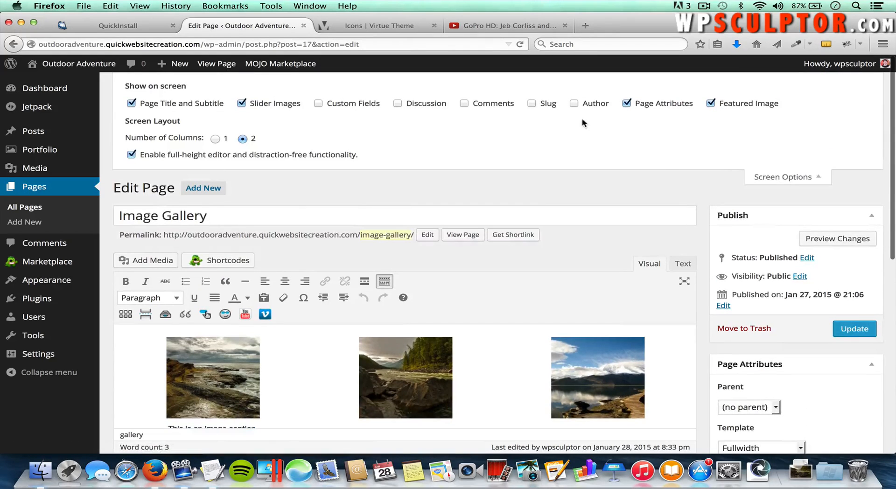
pyautogui.click(776, 176)
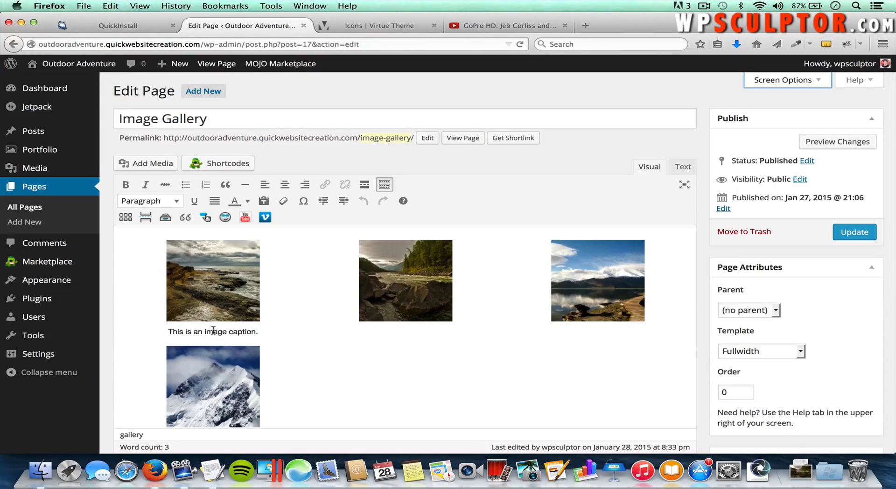
pyautogui.click(212, 279)
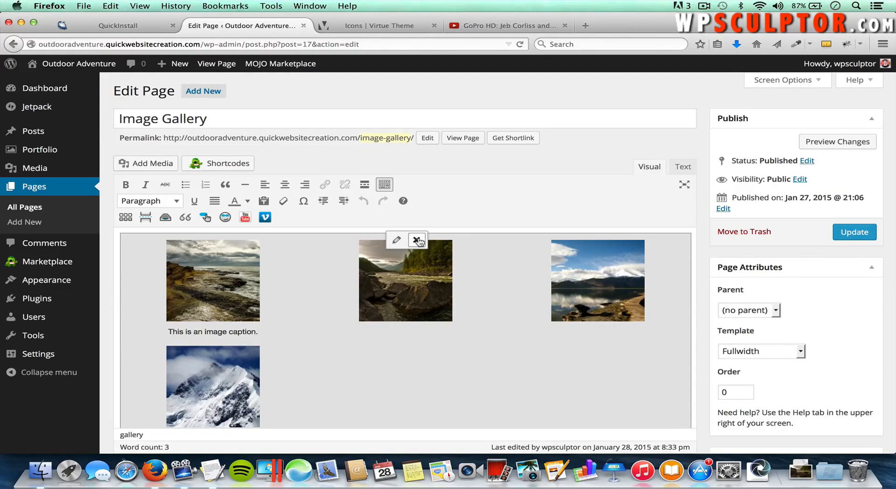
pyautogui.click(859, 231)
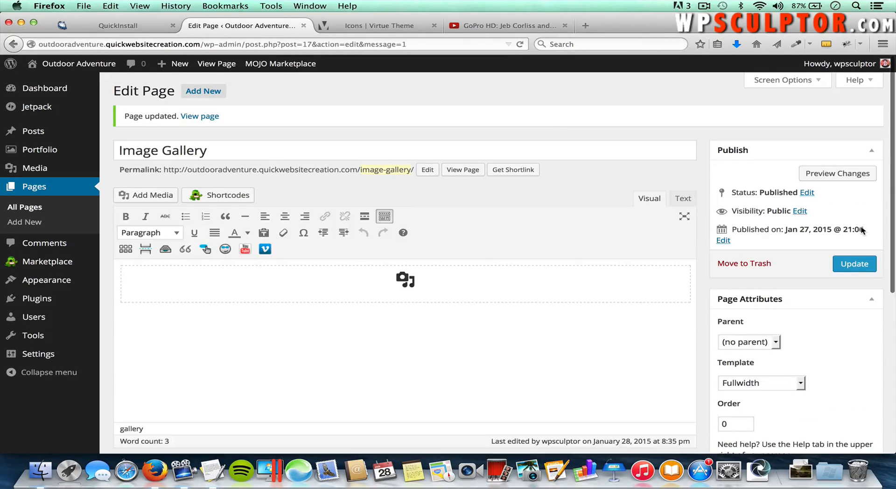
# Step: View the live Image Gallery page and scroll through its full-width, sidebar-free photo grid
pyautogui.click(464, 171)
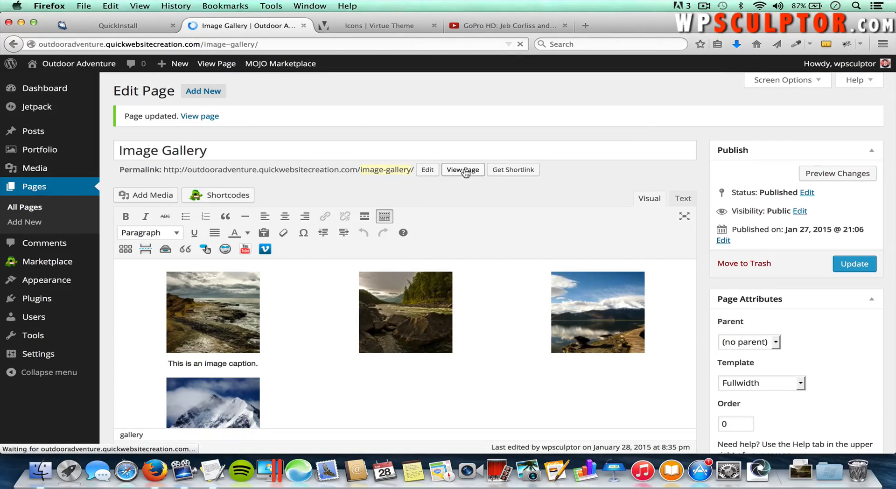
pyautogui.scroll(-4, 475, 216)
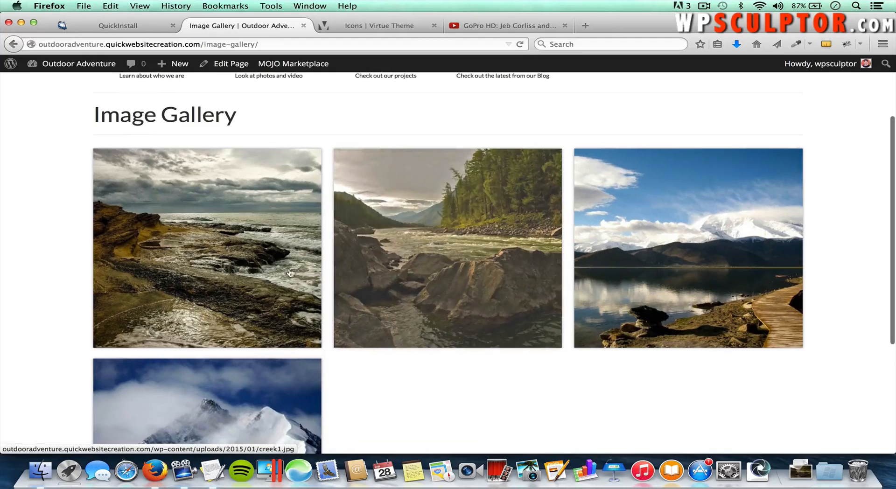
pyautogui.scroll(-4, 448, 285)
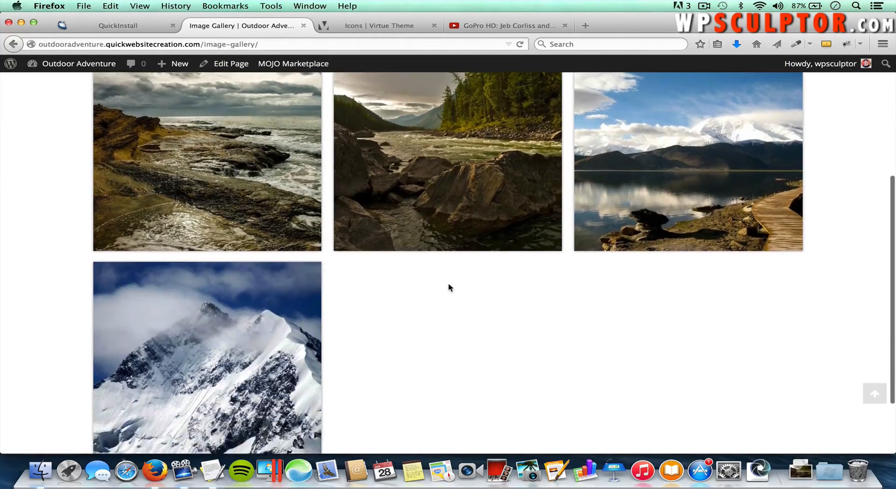
pyautogui.scroll(6, 448, 282)
pyautogui.scroll(1, 449, 284)
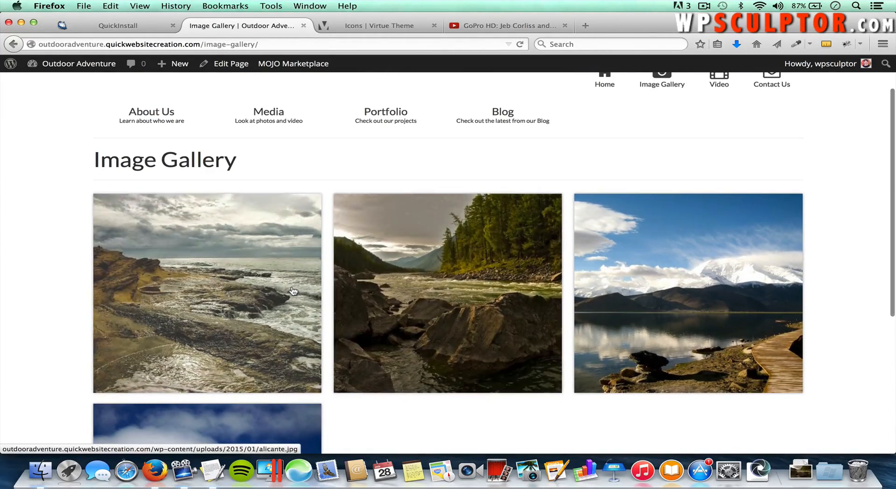
pyautogui.scroll(2, 236, 182)
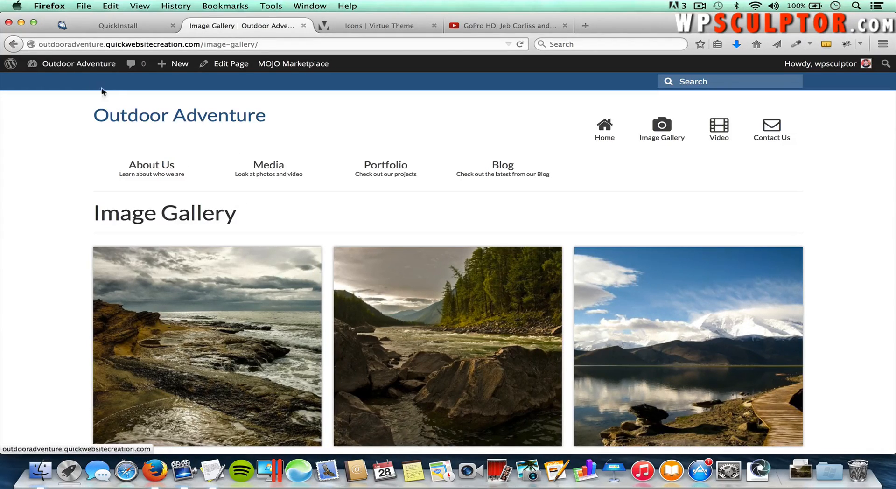
# Step: Open Appearance > Theme Options > Basic Styling, keeping the Theme Skin Stylesheet at default.css
pyautogui.click(79, 65)
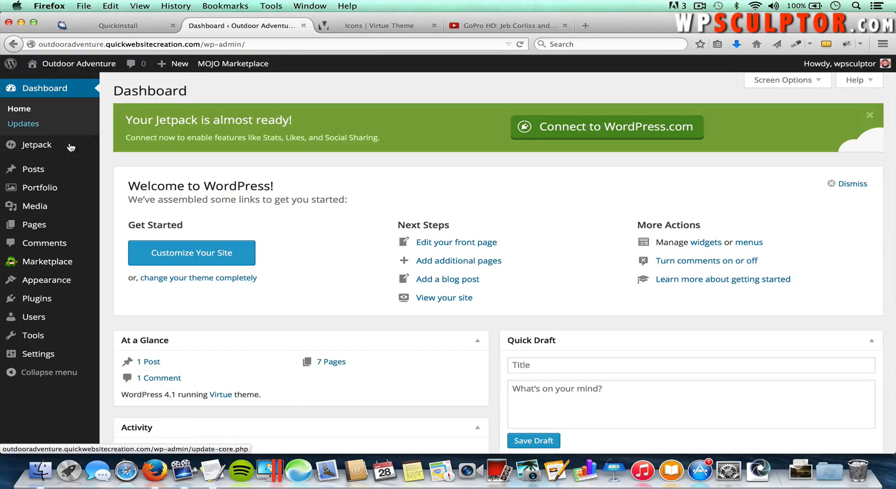
pyautogui.moveTo(51, 284)
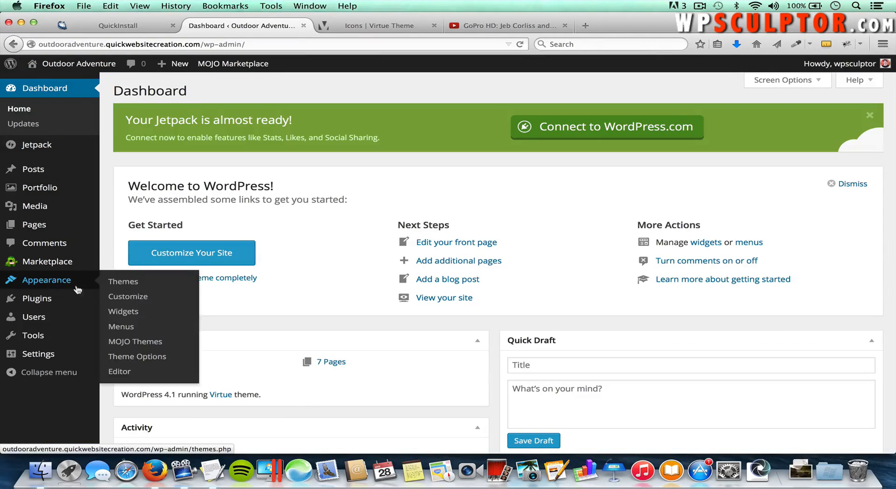
pyautogui.click(130, 359)
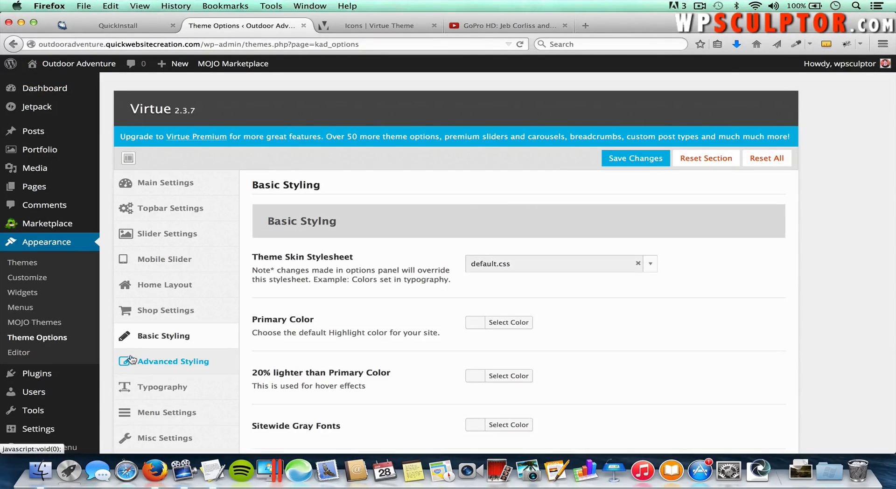
pyautogui.click(162, 337)
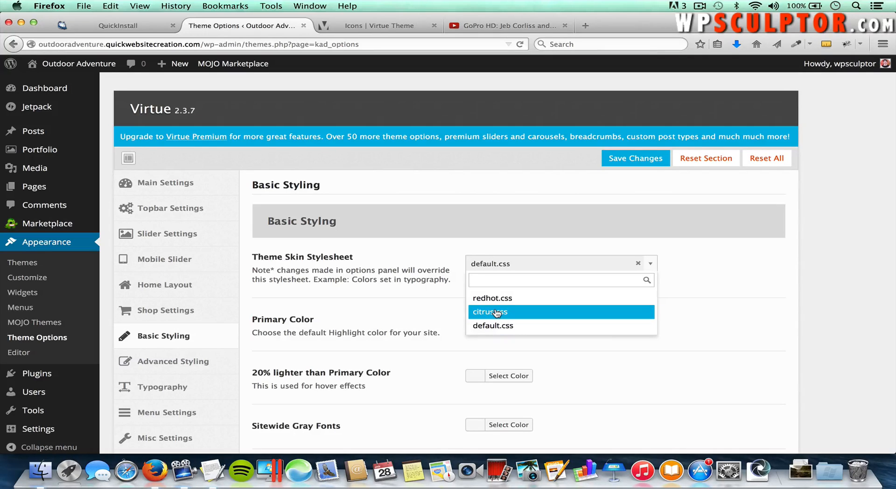
pyautogui.click(435, 311)
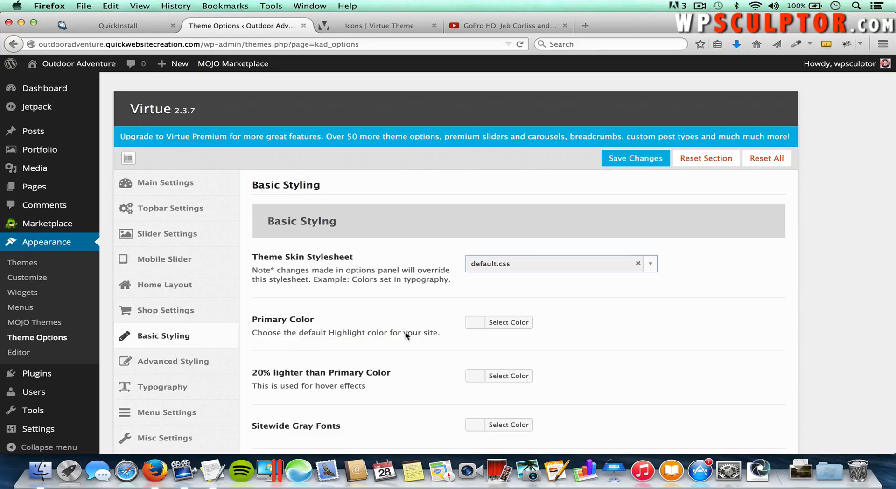
# Step: Change Virtue's Primary Color from green to light teal #43dbdb, save, and open Outdoor Adventure in a new tab
pyautogui.click(507, 324)
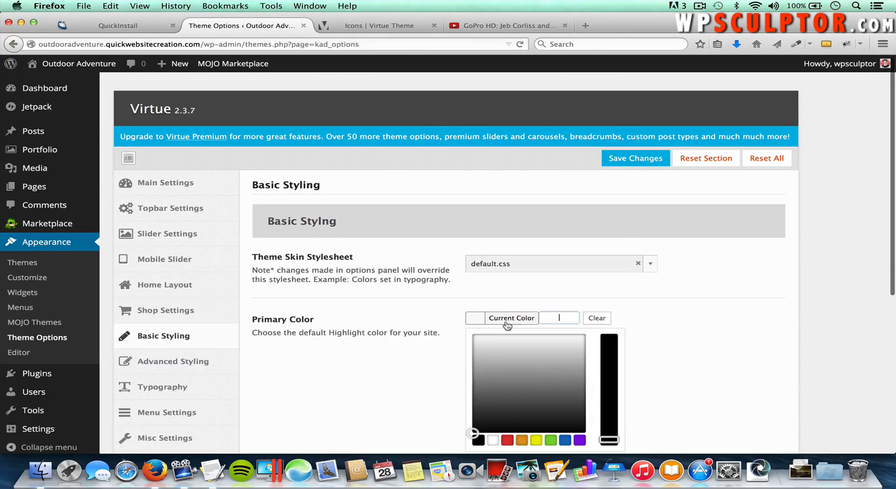
pyautogui.scroll(-3, 628, 342)
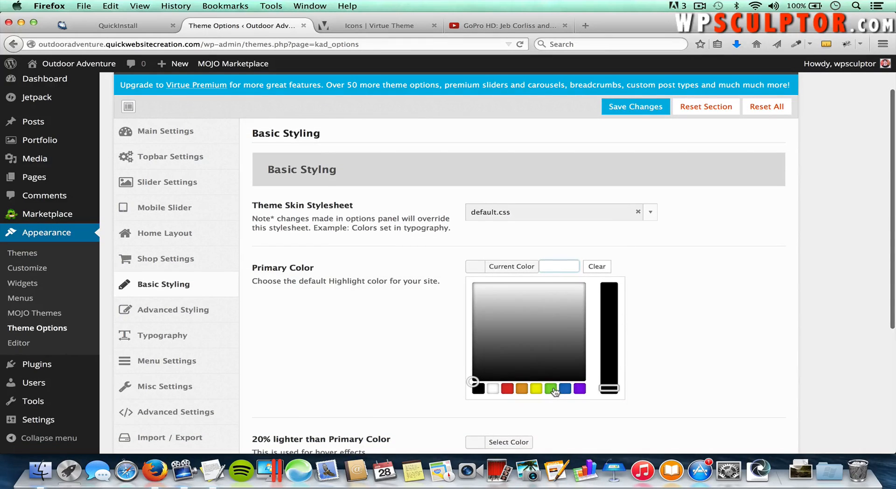
pyautogui.click(551, 389)
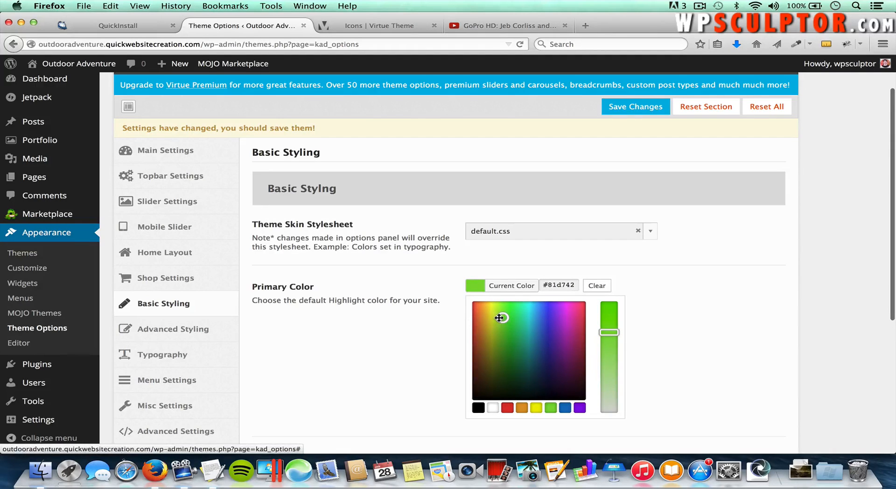
pyautogui.moveTo(501, 318)
pyautogui.mouseDown()
pyautogui.moveTo(511, 328)
pyautogui.moveTo(527, 316)
pyautogui.mouseUp()
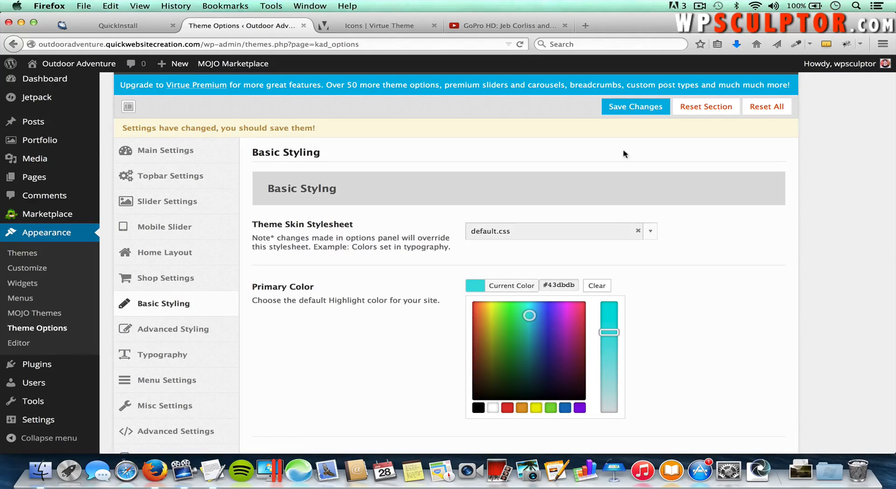
pyautogui.click(640, 108)
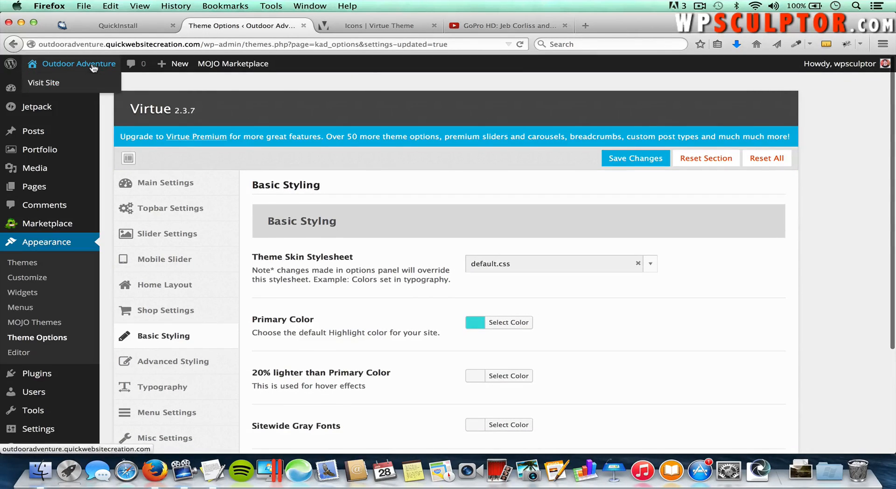
pyautogui.rightClick(94, 67)
pyautogui.click(112, 72)
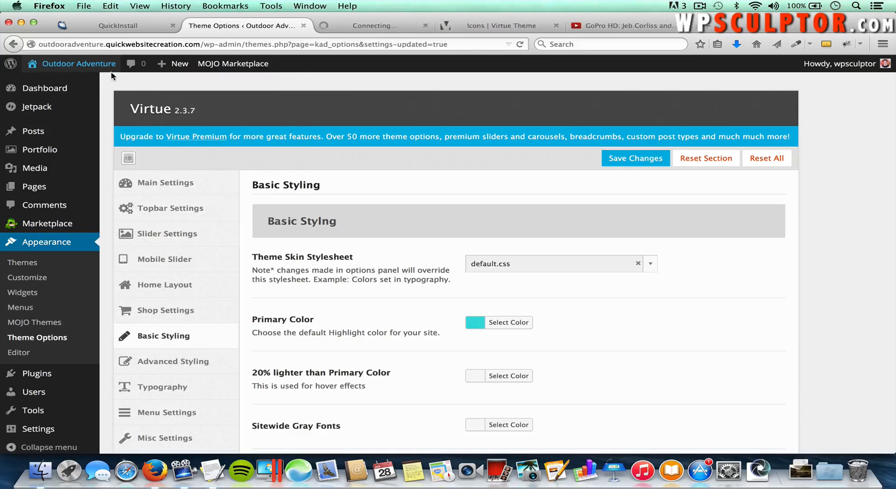
# Step: Check the teal live site, then clear the Primary Color back to default and save
pyautogui.click(345, 28)
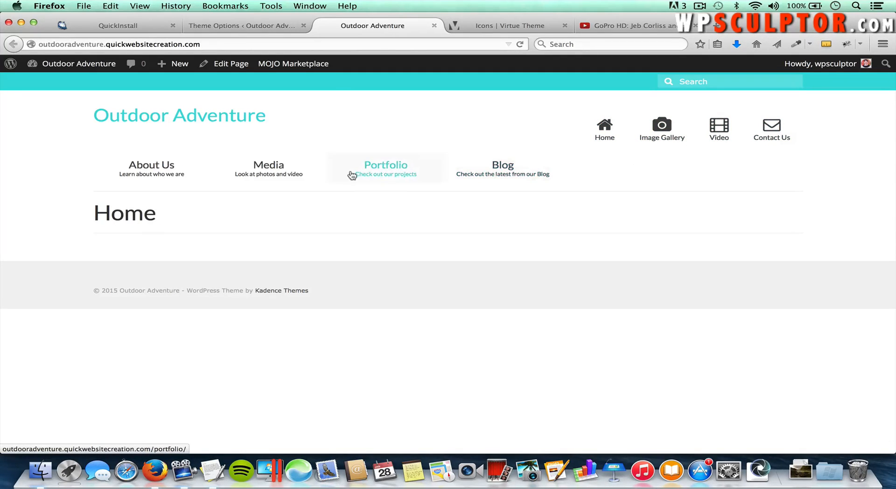
pyautogui.click(248, 27)
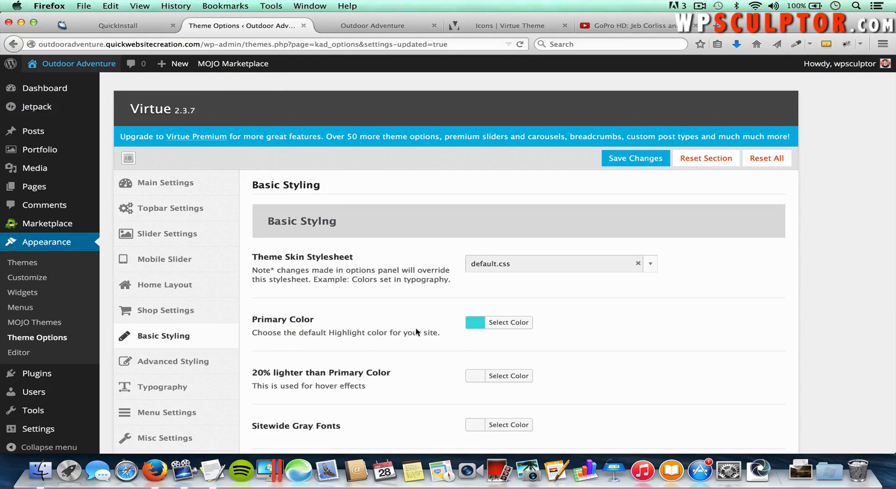
pyautogui.click(514, 325)
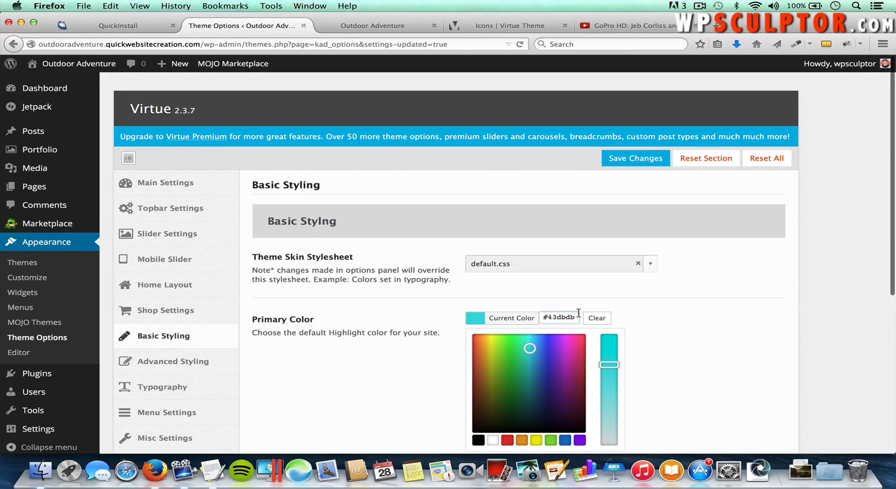
pyautogui.click(594, 322)
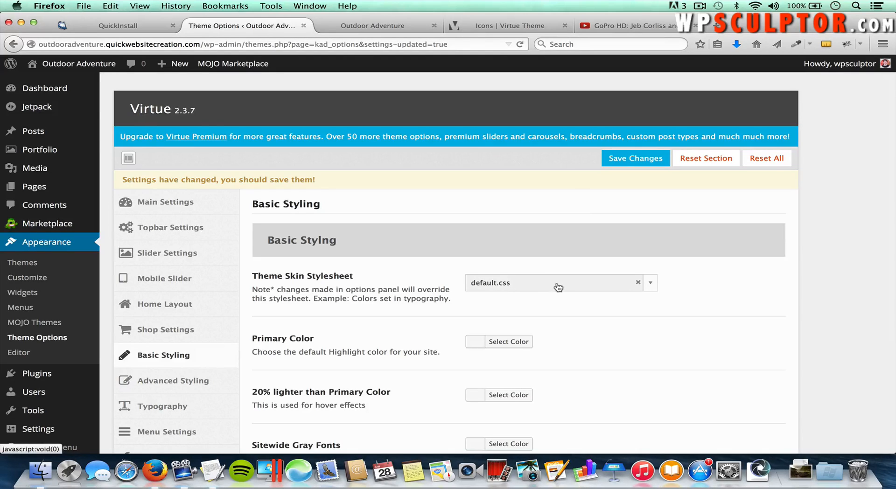
pyautogui.click(633, 160)
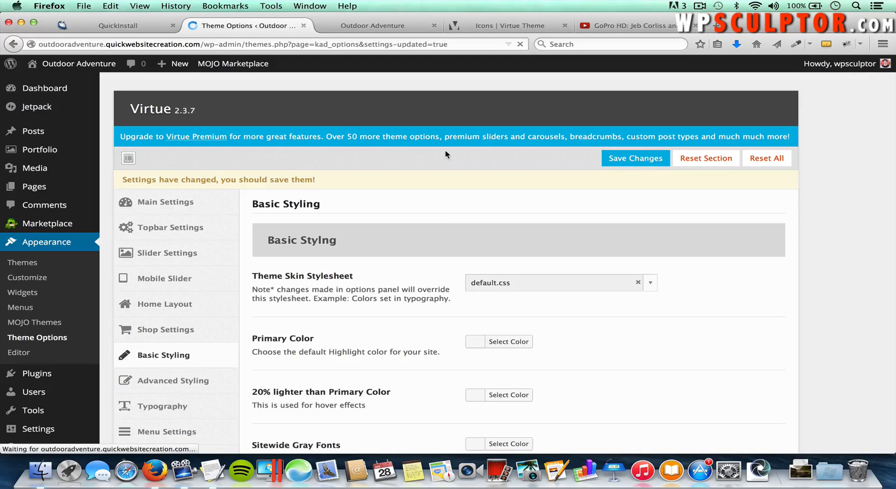
# Step: Reload the live site to show the dark blue header, then close the GoPro and Virtue icons tabs
pyautogui.click(378, 28)
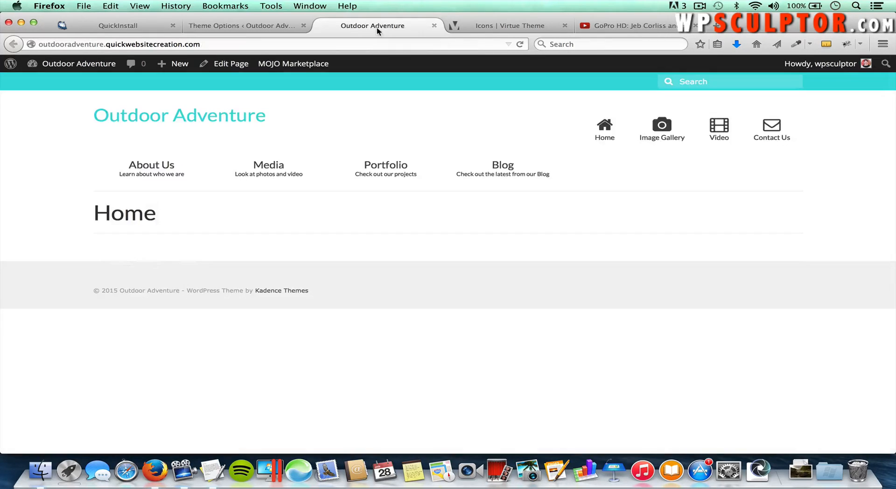
pyautogui.press('super+r')
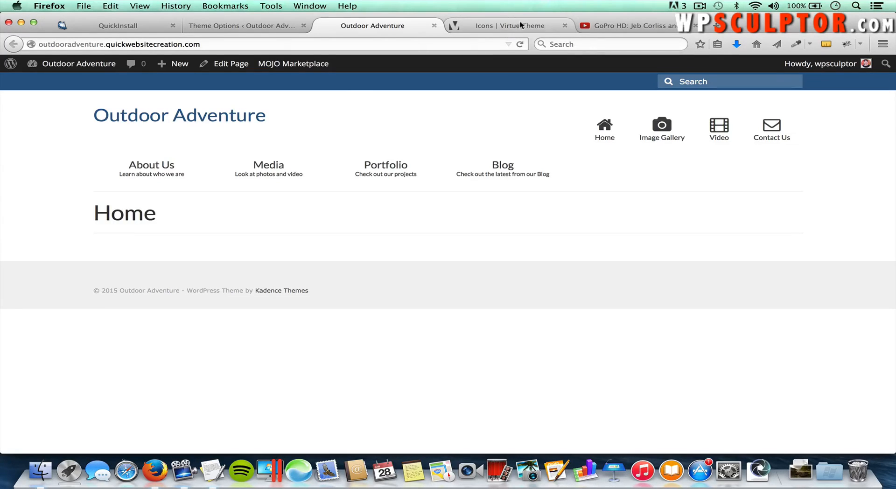
pyautogui.click(693, 26)
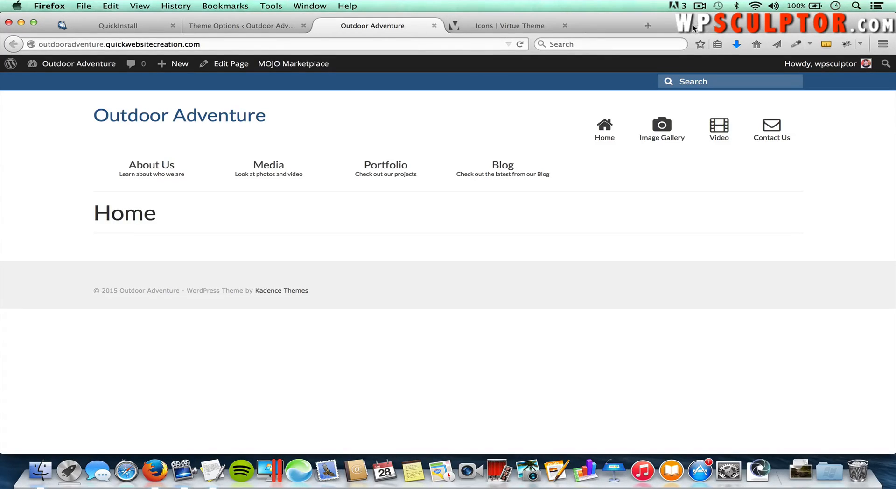
pyautogui.click(565, 26)
# Step: Close the QuickInstall tab and search Google for colorzilla in a new tab
pyautogui.click(173, 26)
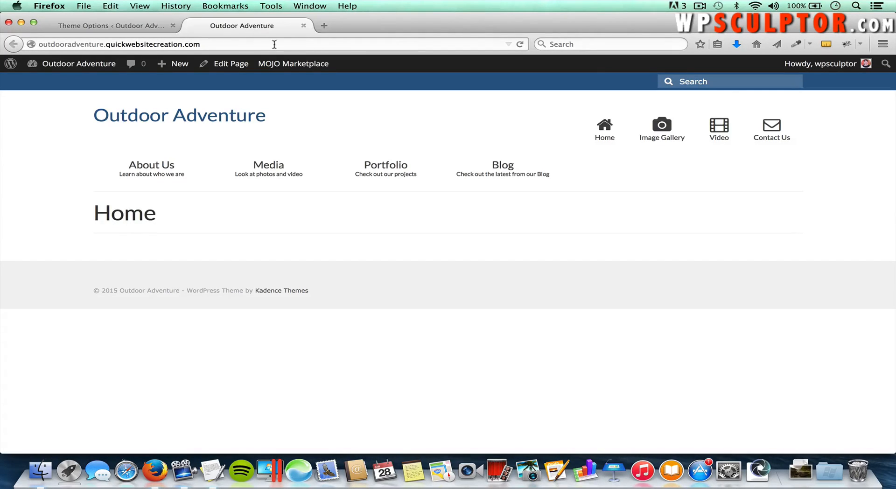
pyautogui.click(323, 25)
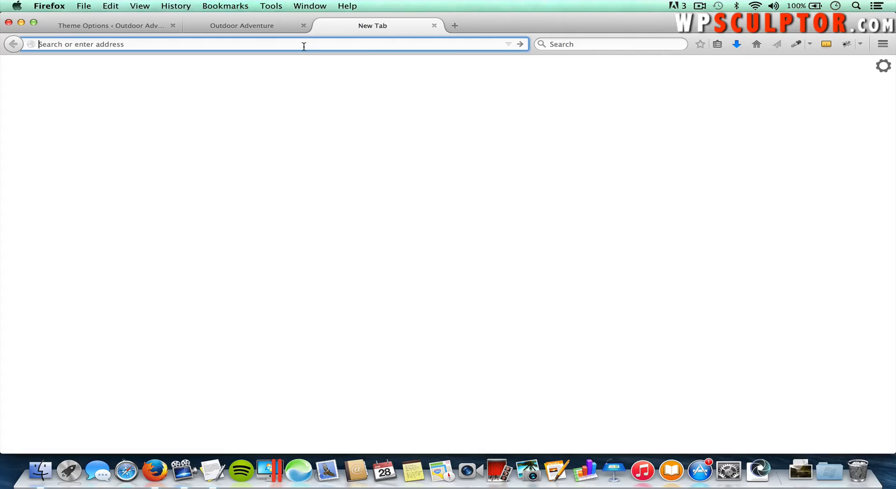
pyautogui.write('google.com/')
pyautogui.press('Return')
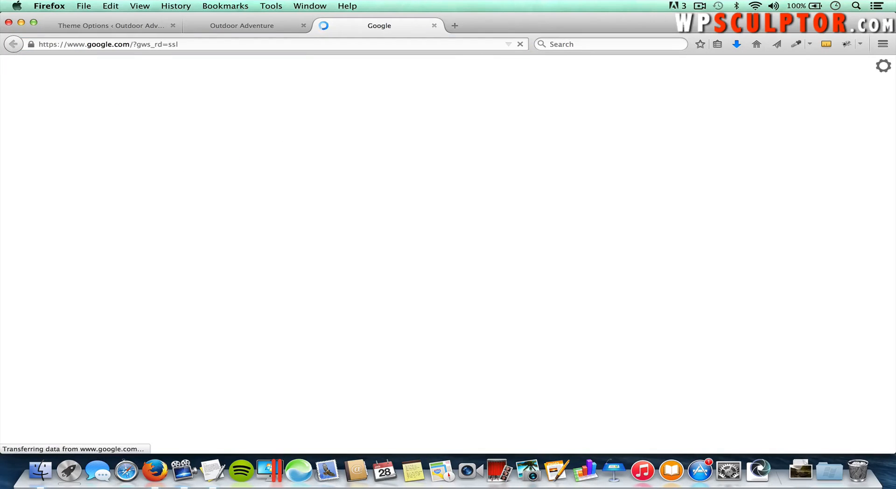
pyautogui.write('colorzi')
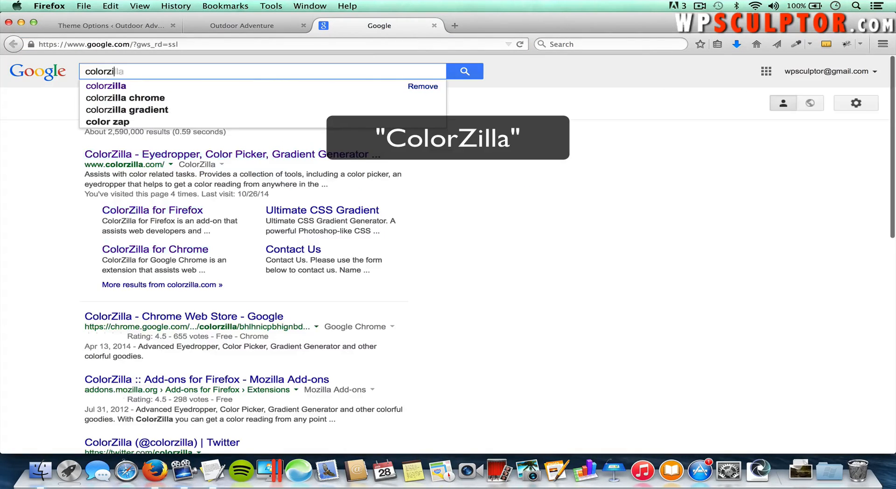
pyautogui.write('lla')
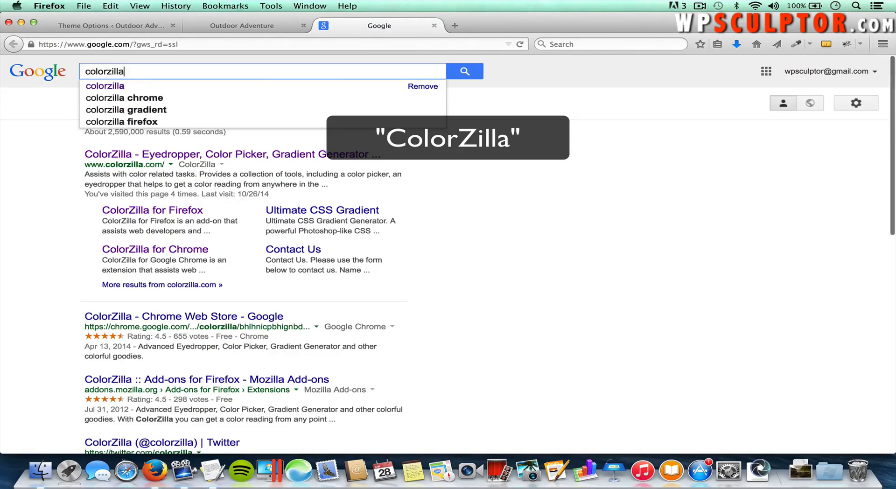
# Step: Open colorzilla.com's ColorZilla for Firefox page, then return to the Outdoor Adventure tab
pyautogui.click(248, 157)
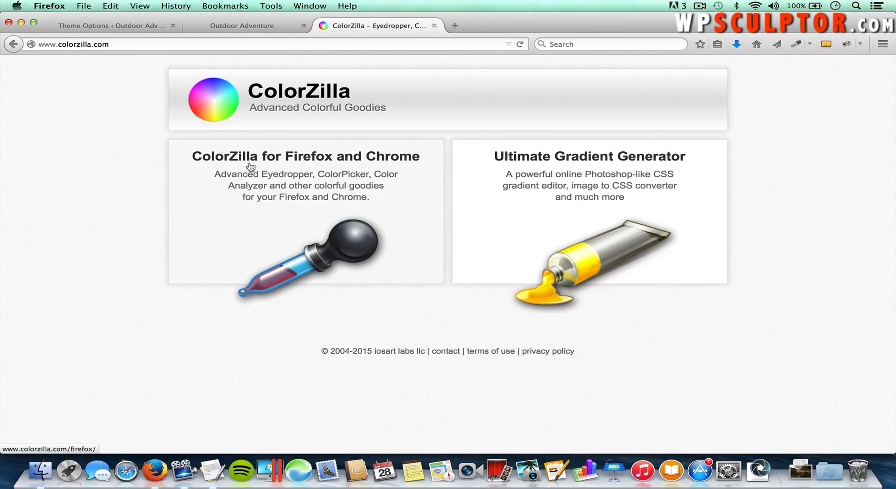
pyautogui.click(276, 184)
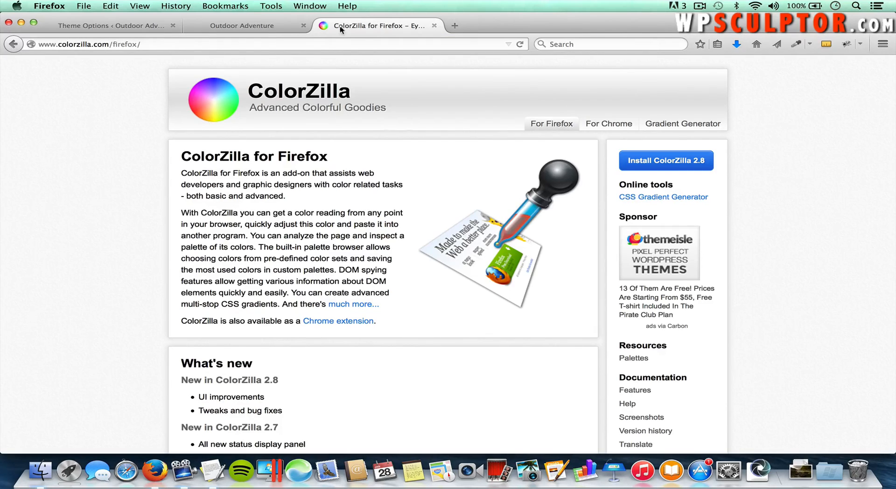
pyautogui.click(252, 25)
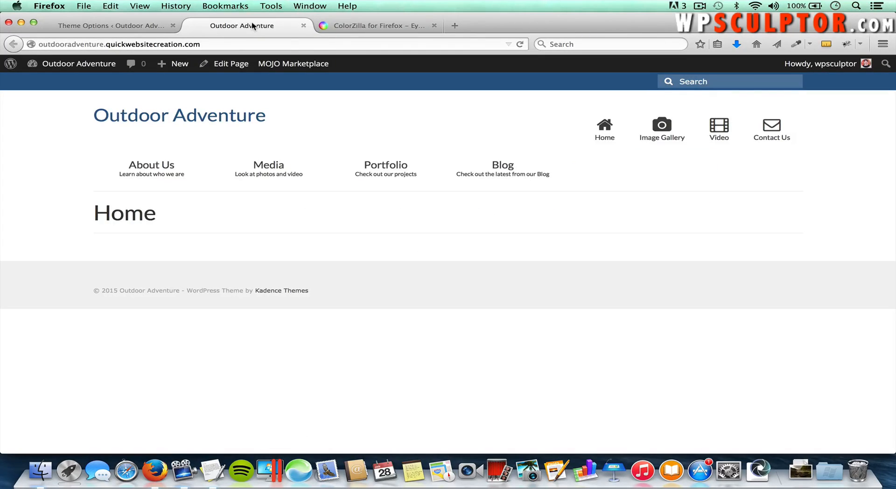
# Step: Use ColorZilla's eyedropper to copy the site header's dark blue, #2D5C88
pyautogui.click(276, 6)
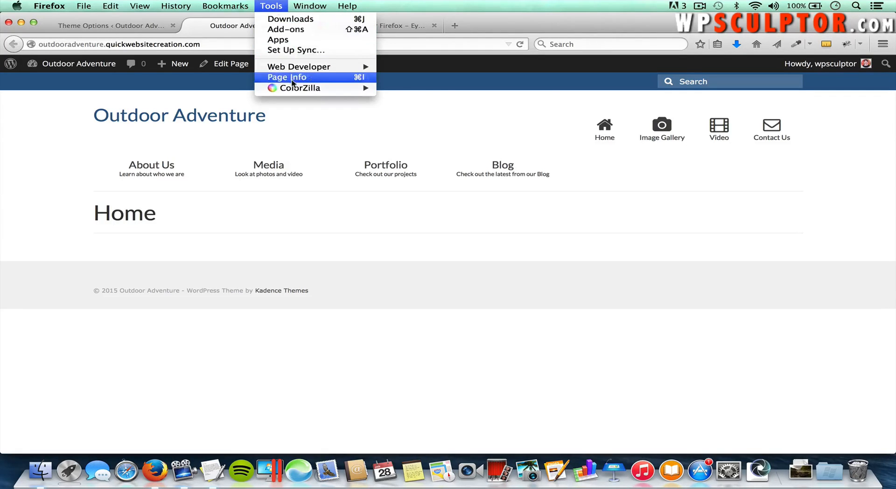
pyautogui.moveTo(295, 88)
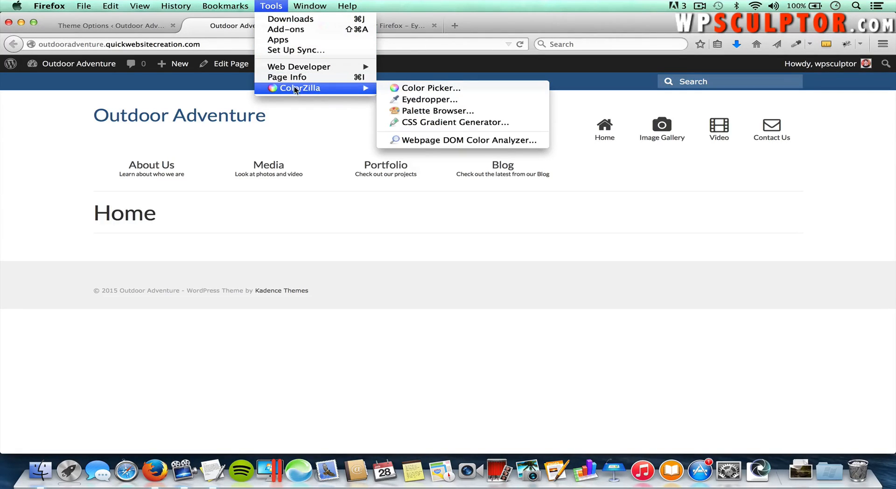
pyautogui.click(440, 99)
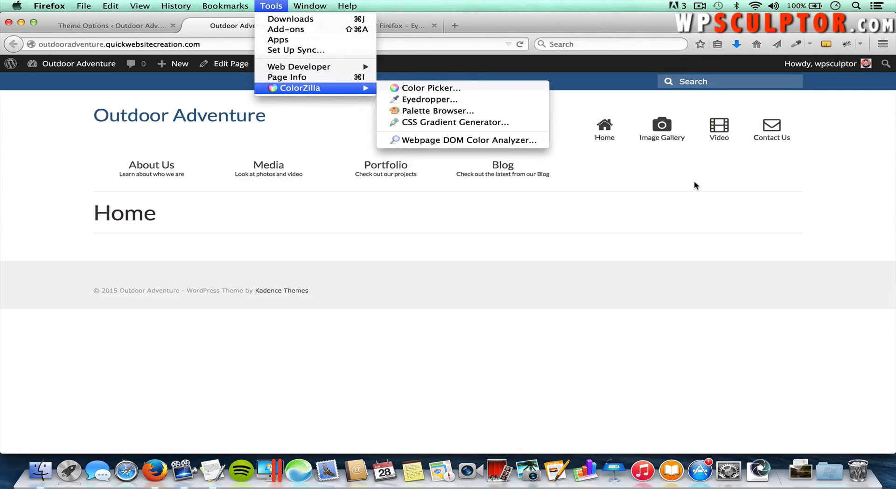
pyautogui.click(797, 44)
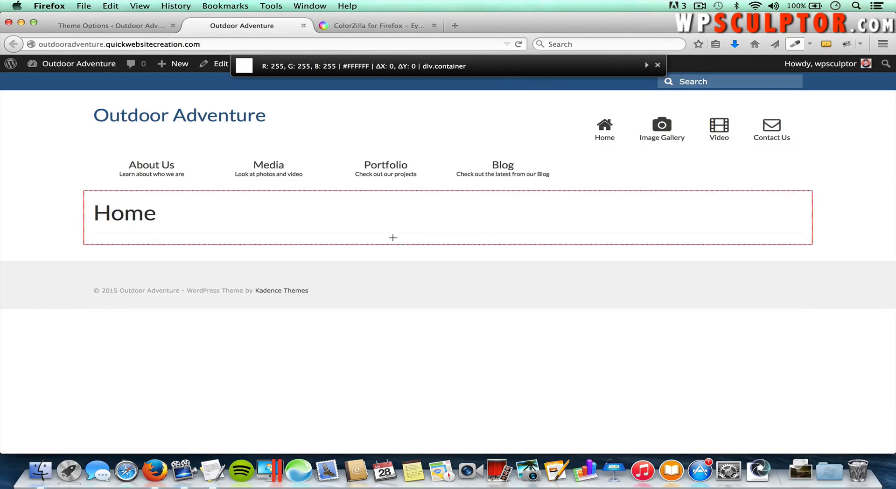
pyautogui.click(211, 87)
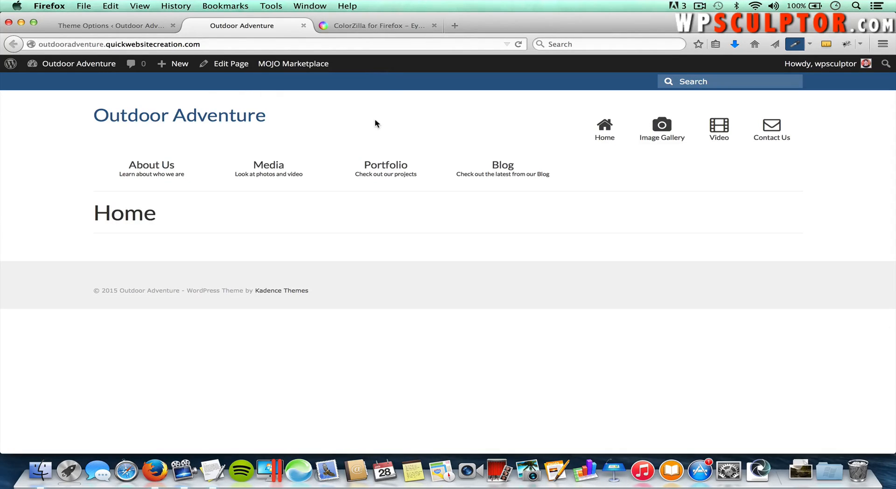
# Step: Paste #2D5C88 into the browser search box and dismiss the suggestions
pyautogui.click(579, 43)
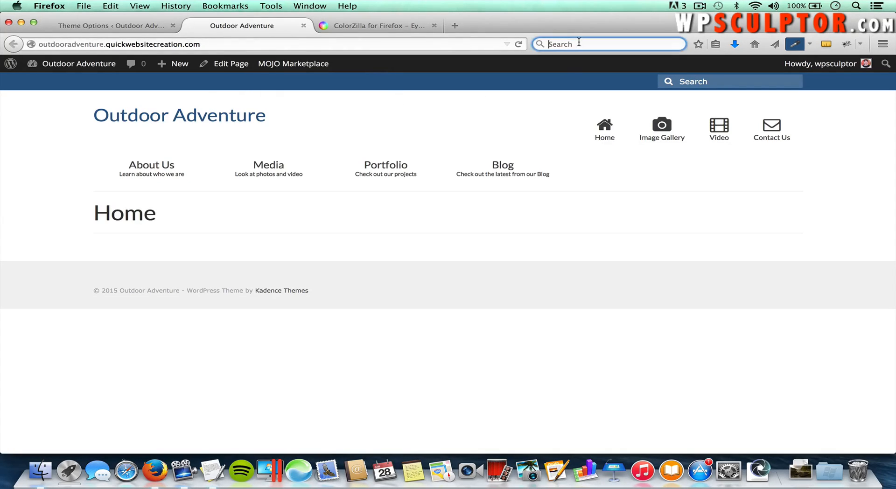
pyautogui.rightClick(579, 43)
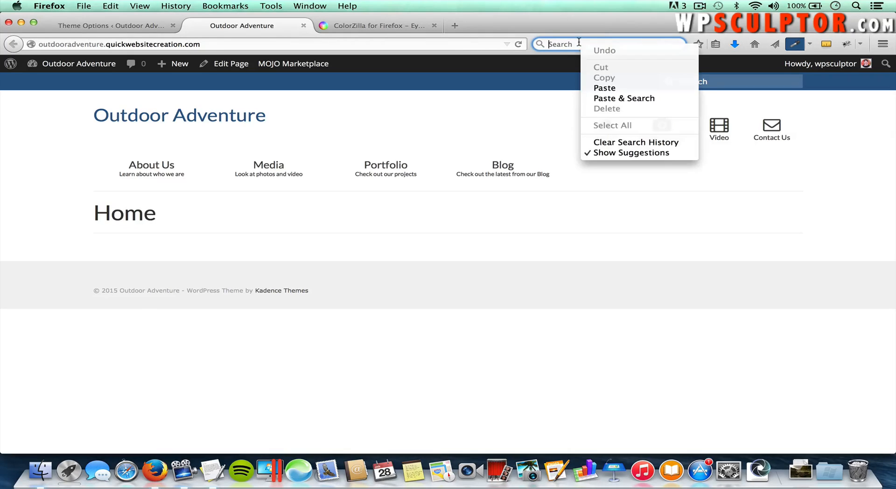
pyautogui.click(599, 88)
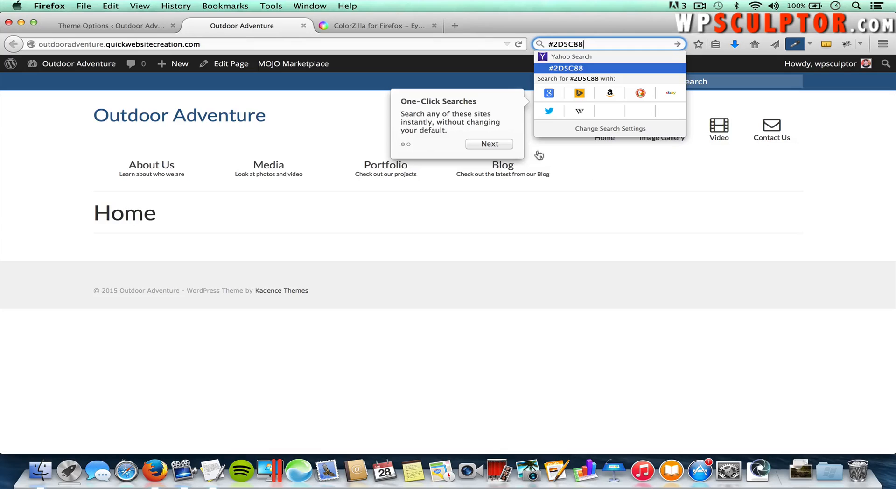
pyautogui.click(589, 158)
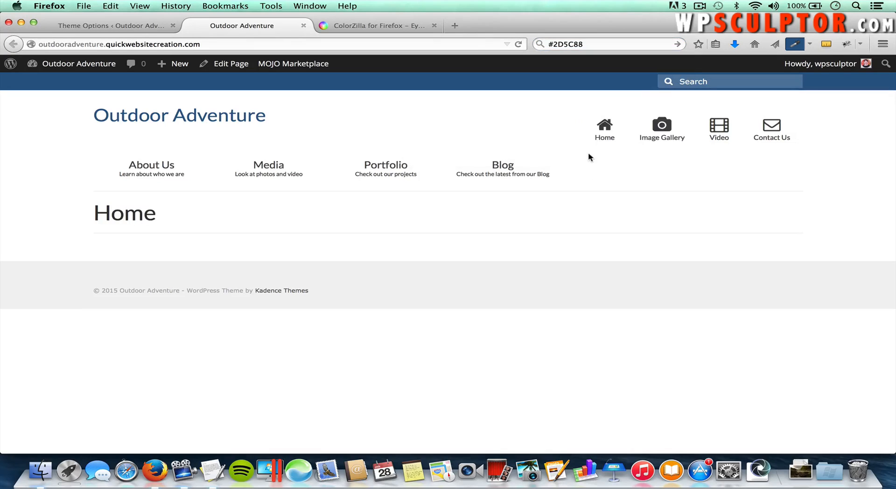
# Step: Load color.adobe.com in a fresh browser tab
pyautogui.click(456, 25)
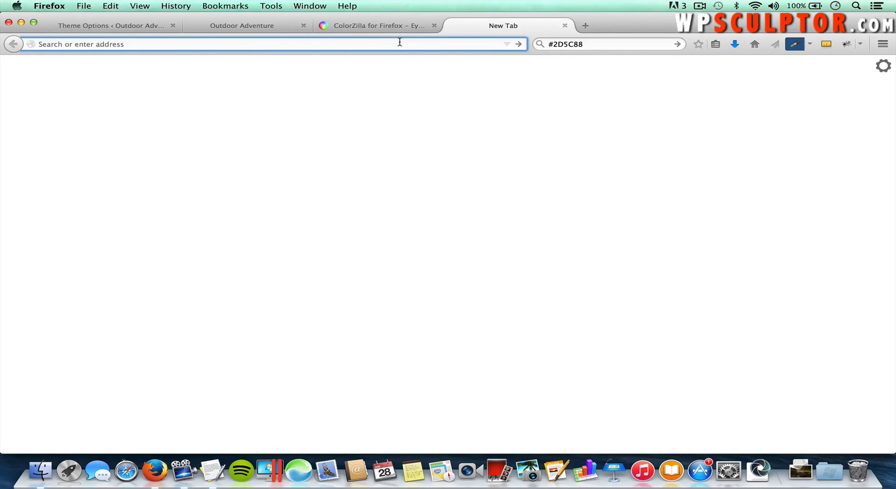
pyautogui.write('color.')
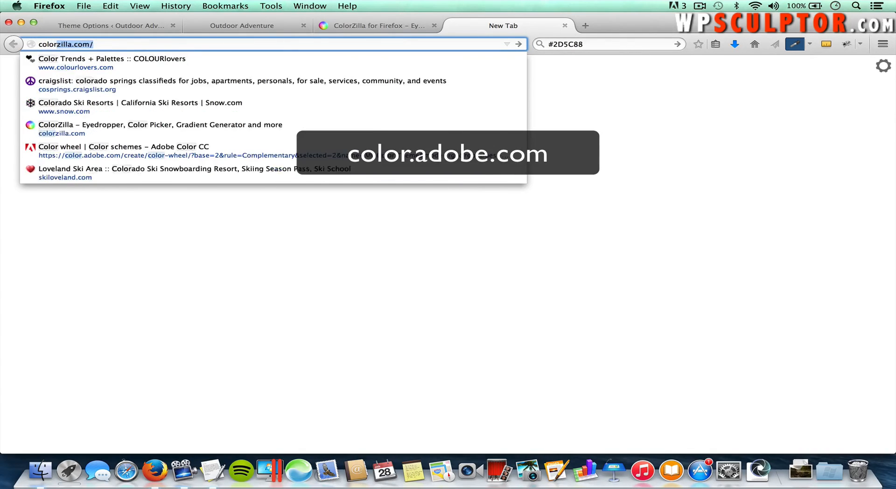
pyautogui.write('adobe.com')
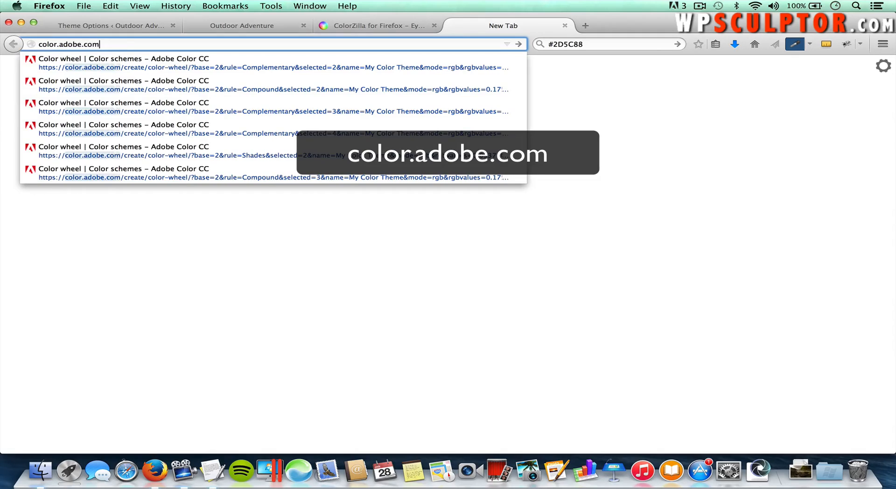
pyautogui.press('Return')
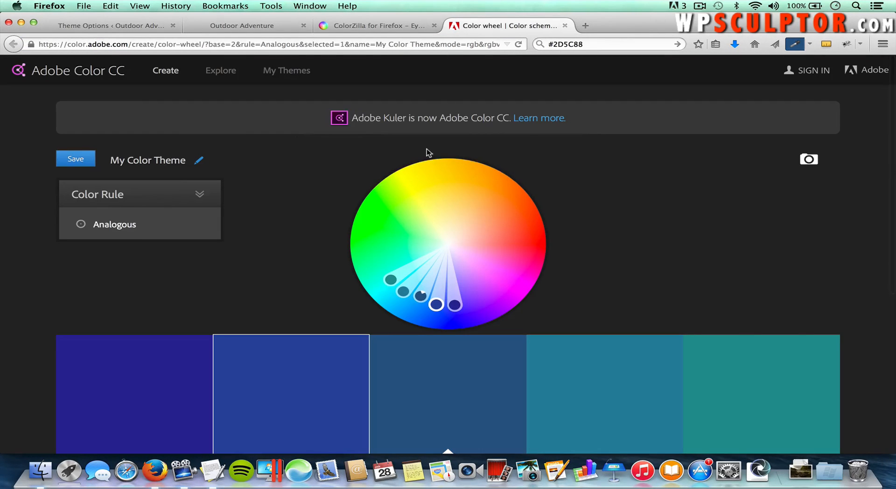
# Step: Replace the third swatch's hex value with #2D5C88 as the theme's base colour
pyautogui.scroll(-4, 341, 211)
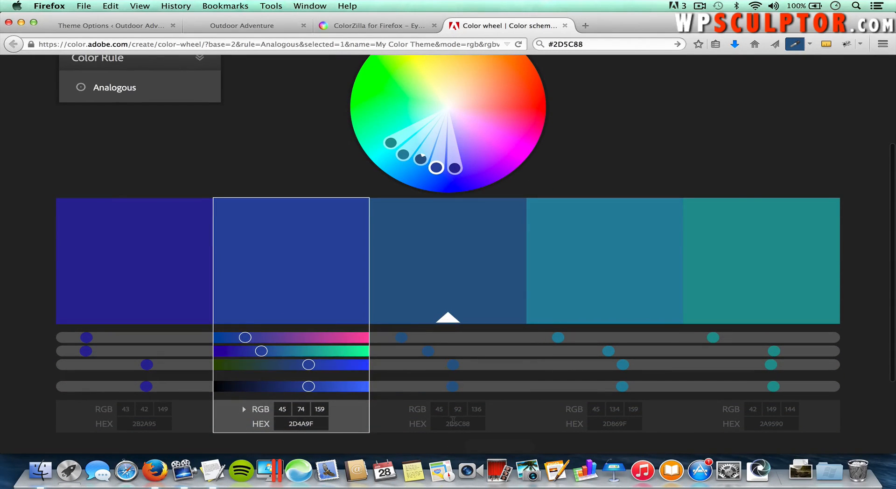
pyautogui.click(452, 421)
pyautogui.rightClick(473, 433)
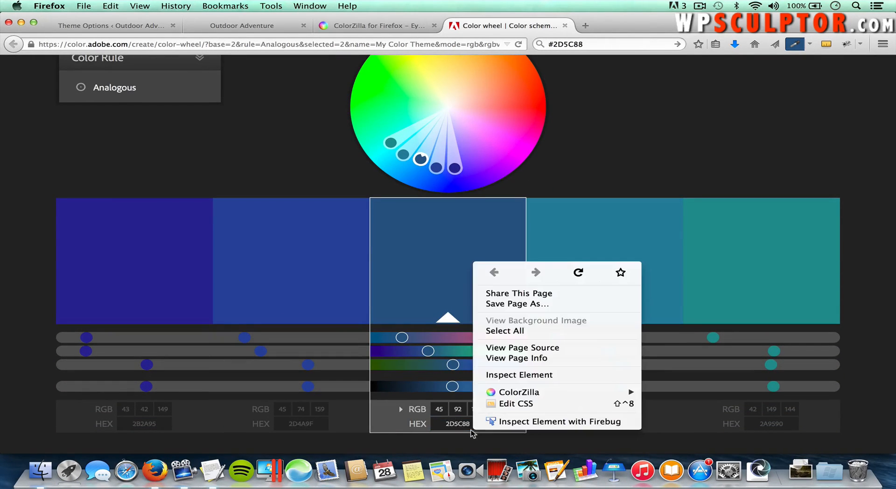
pyautogui.click(452, 424)
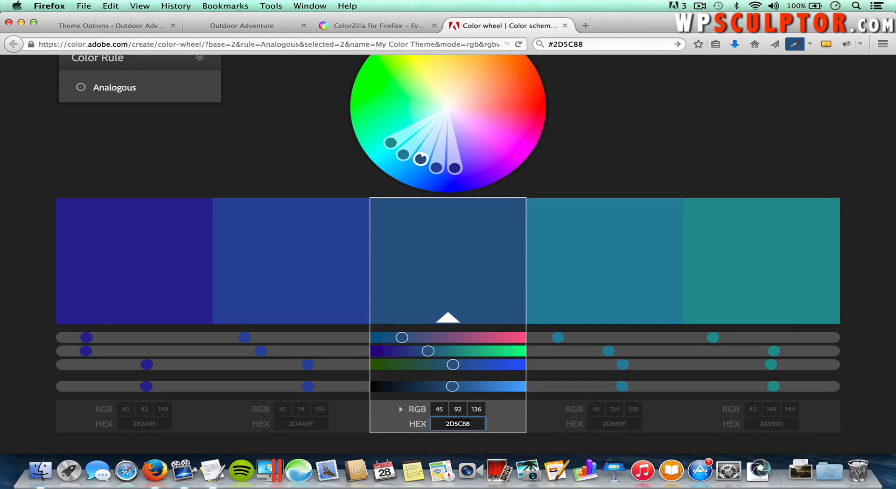
pyautogui.press('BackSpace')
pyautogui.press('super+v')
pyautogui.press('Return')
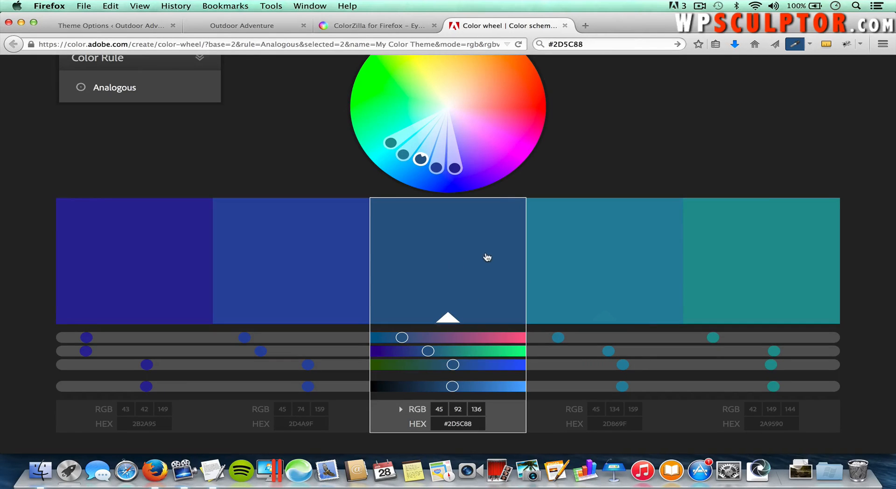
pyautogui.scroll(2, 488, 259)
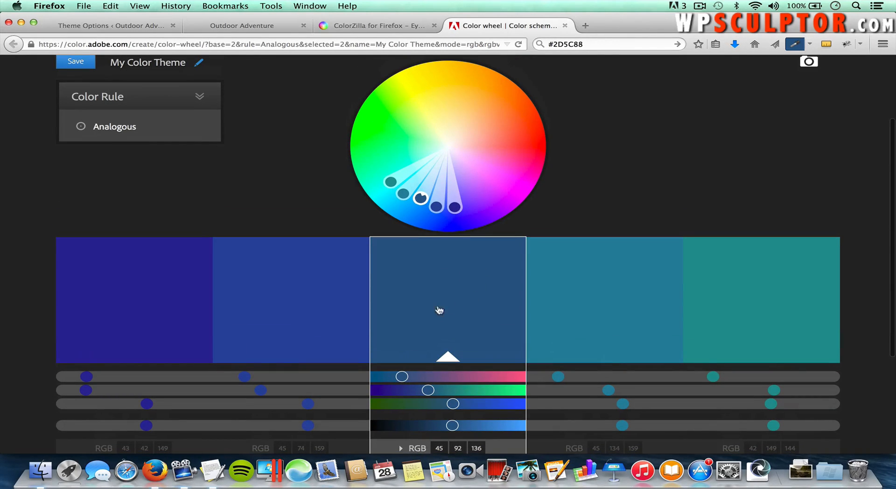
pyautogui.scroll(1, 438, 298)
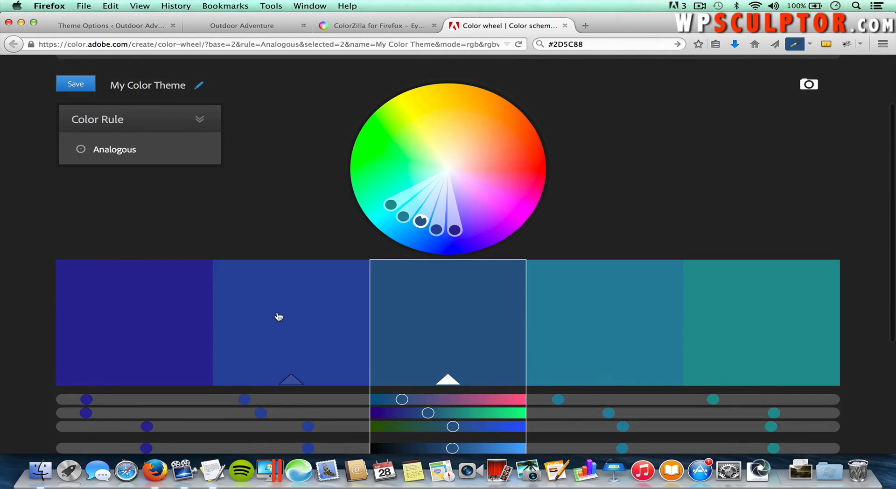
# Step: Try the Complementary, Compound and Shades colour rules, then settle on Triad around #2D5C88
pyautogui.moveTo(137, 159)
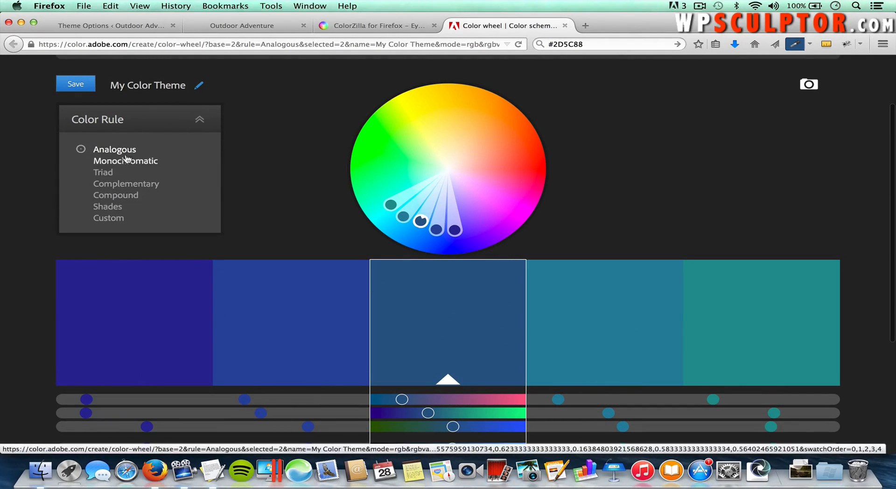
pyautogui.click(117, 186)
pyautogui.click(115, 195)
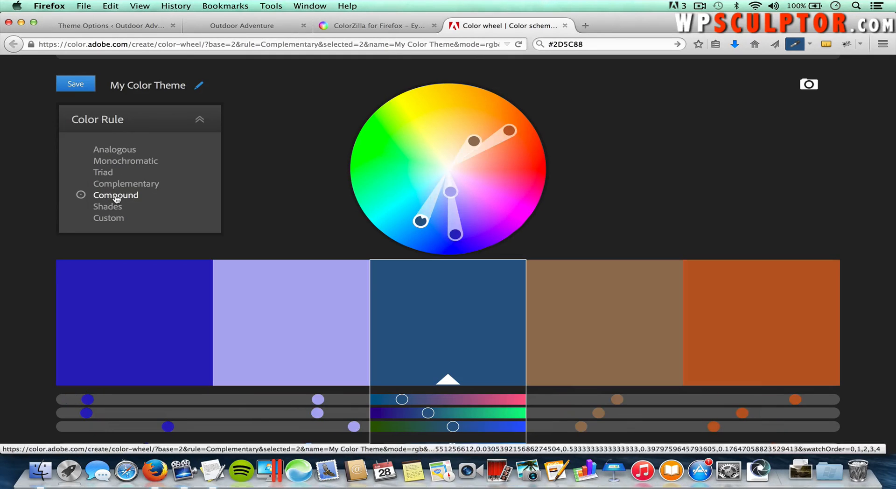
pyautogui.click(111, 206)
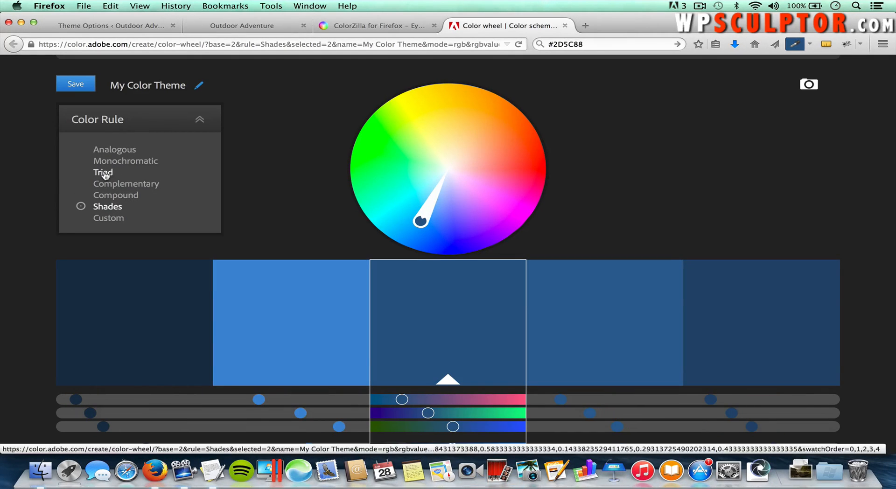
pyautogui.click(104, 173)
pyautogui.click(118, 194)
pyautogui.click(105, 173)
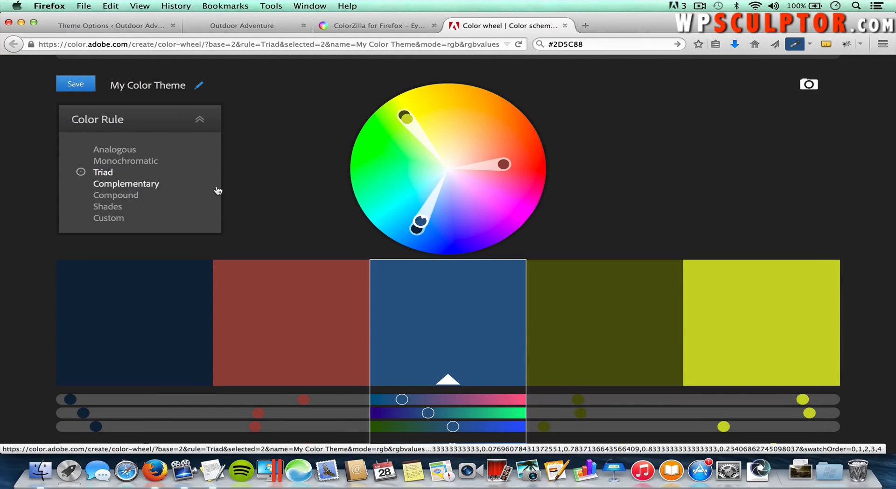
pyautogui.scroll(-3, 280, 220)
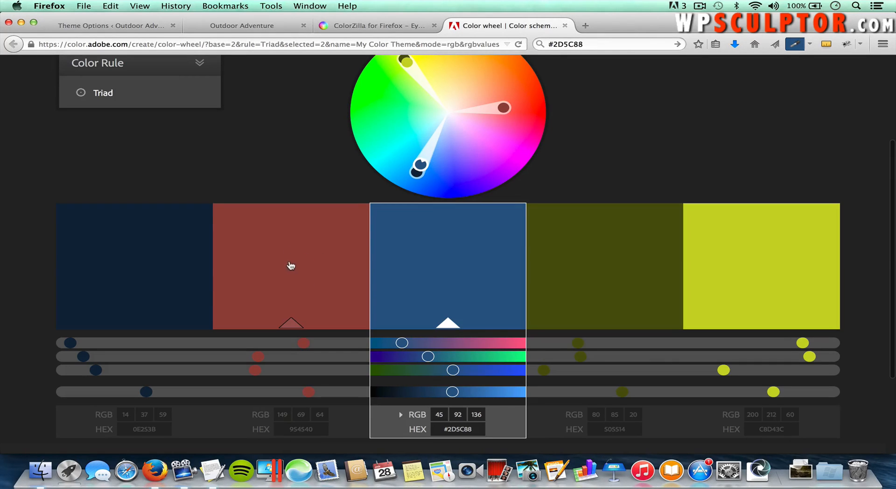
pyautogui.scroll(5, 285, 201)
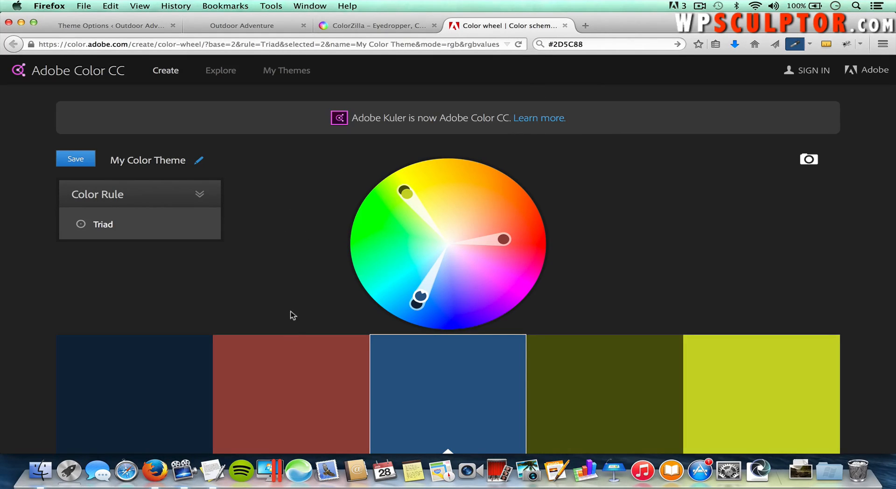
# Step: Open picmonkey.com in a new browser tab
pyautogui.click(585, 26)
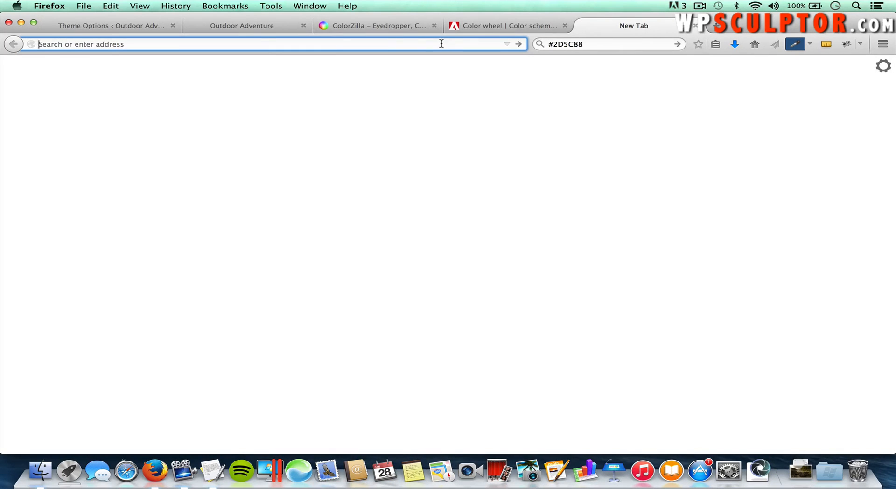
pyautogui.write('picmonkey.com/')
pyautogui.press('Return')
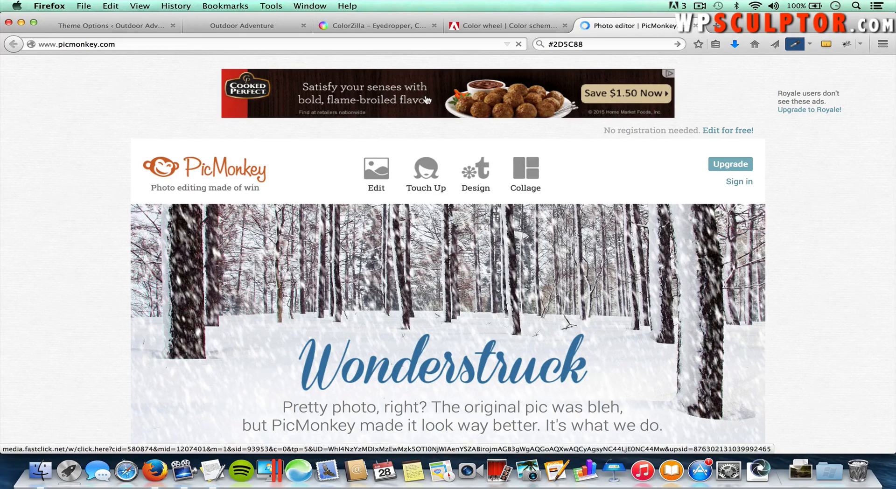
# Step: Create a custom 500 × 500 pixel blank design canvas
pyautogui.moveTo(476, 175)
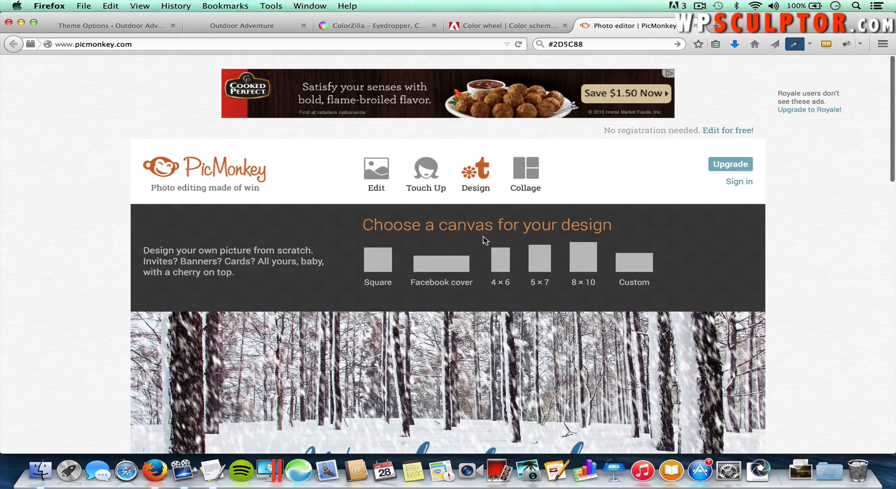
pyautogui.click(634, 264)
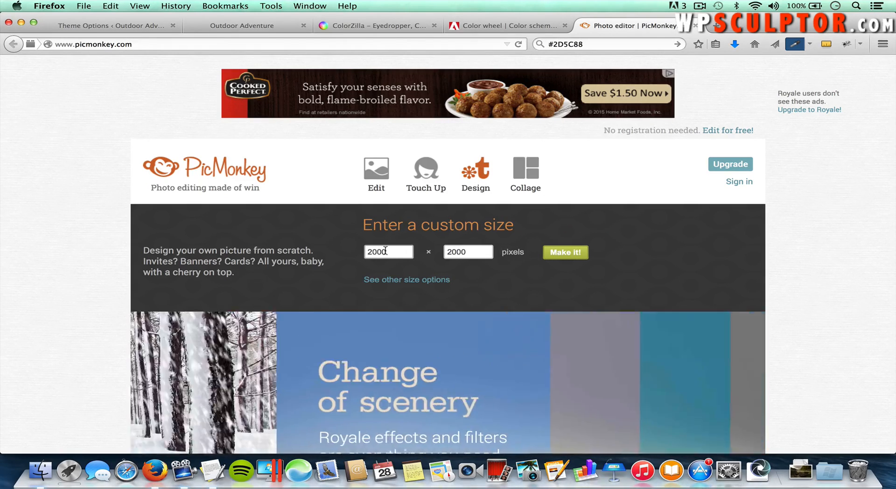
pyautogui.doubleClick(385, 251)
pyautogui.write('50')
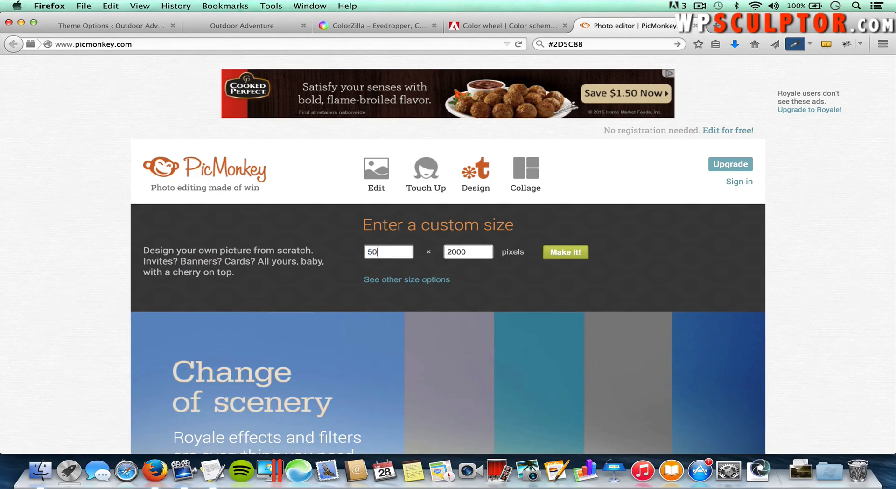
pyautogui.doubleClick(462, 252)
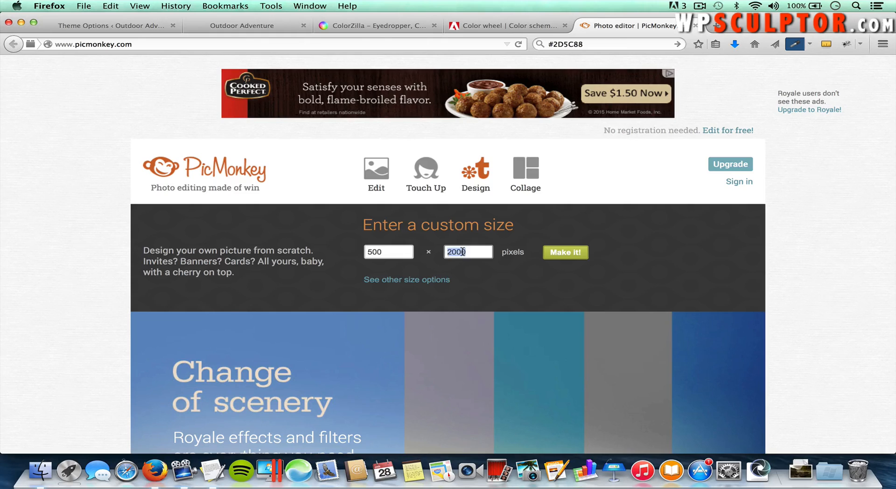
pyautogui.write('5000')
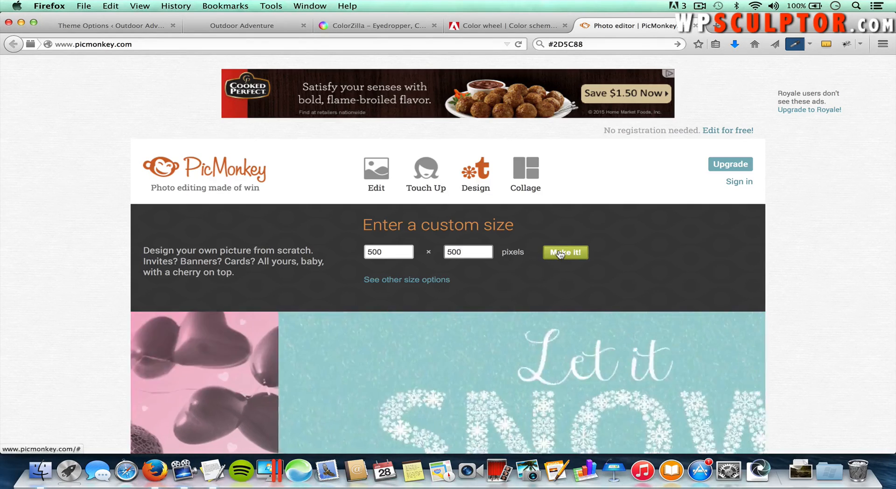
pyautogui.click(557, 254)
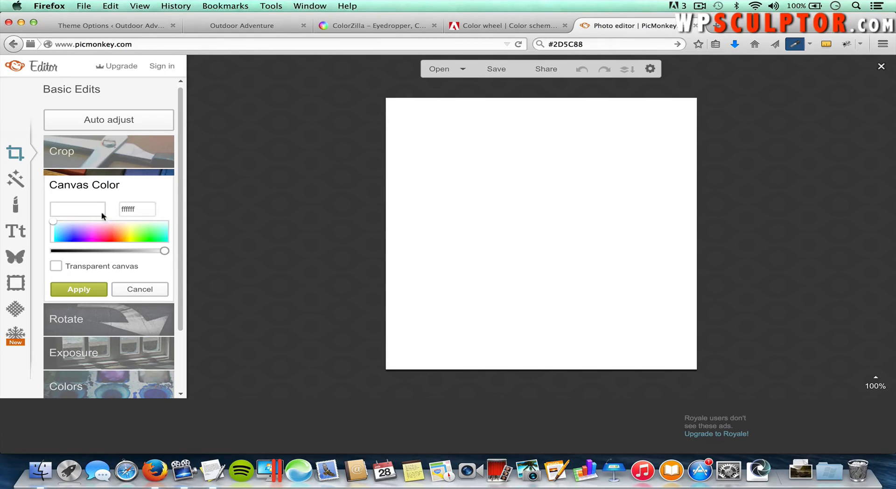
# Step: Add a text box, move it to the canvas's top-left corner, widen it, and start editing it
pyautogui.click(17, 231)
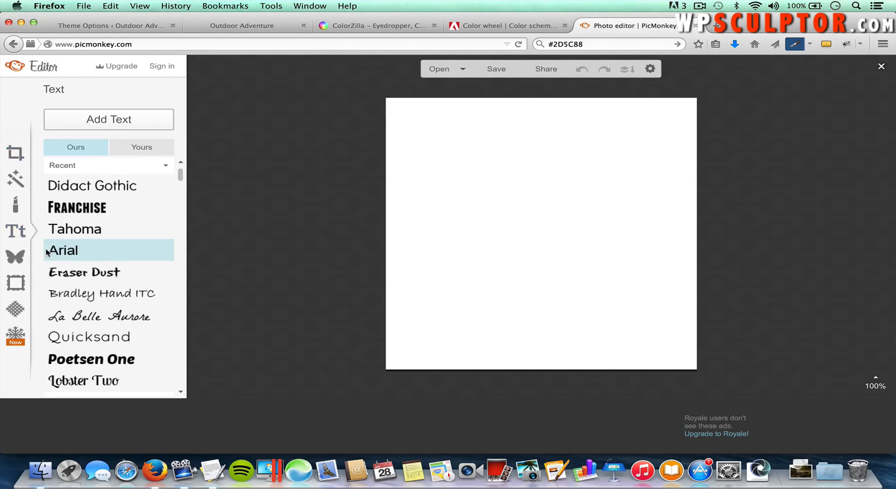
pyautogui.click(118, 123)
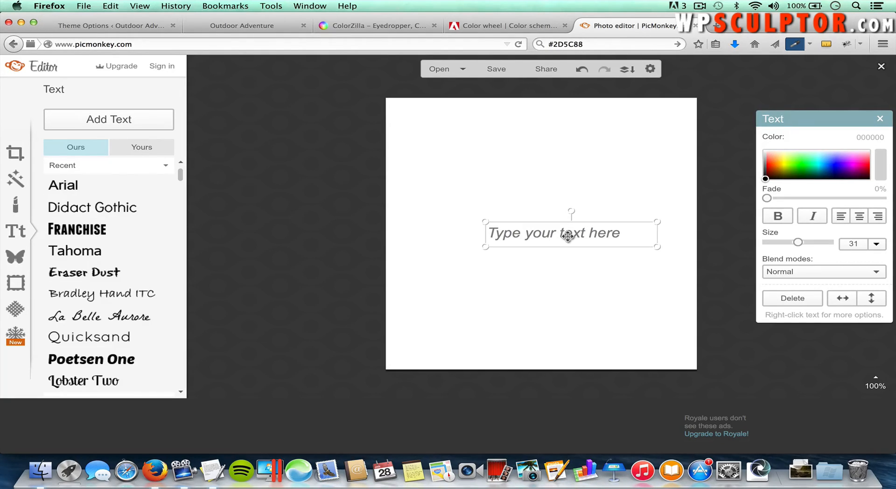
pyautogui.moveTo(567, 235); pyautogui.dragTo(470, 113)
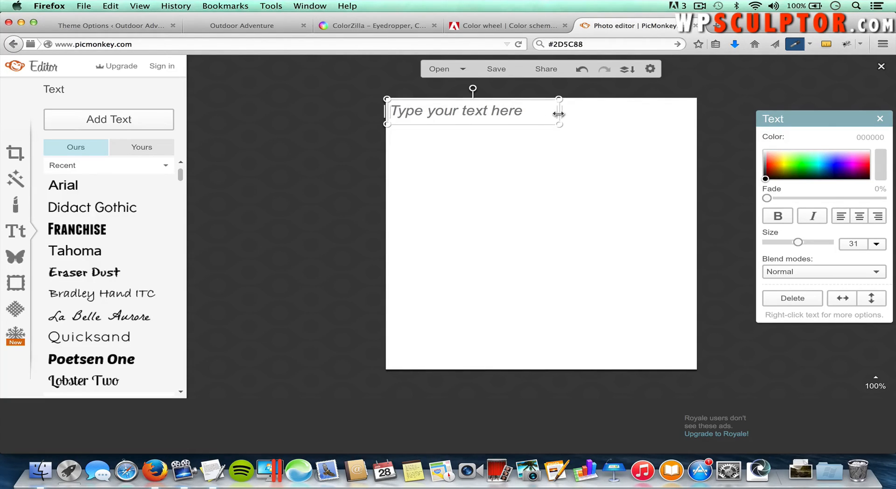
pyautogui.moveTo(560, 112); pyautogui.dragTo(657, 112)
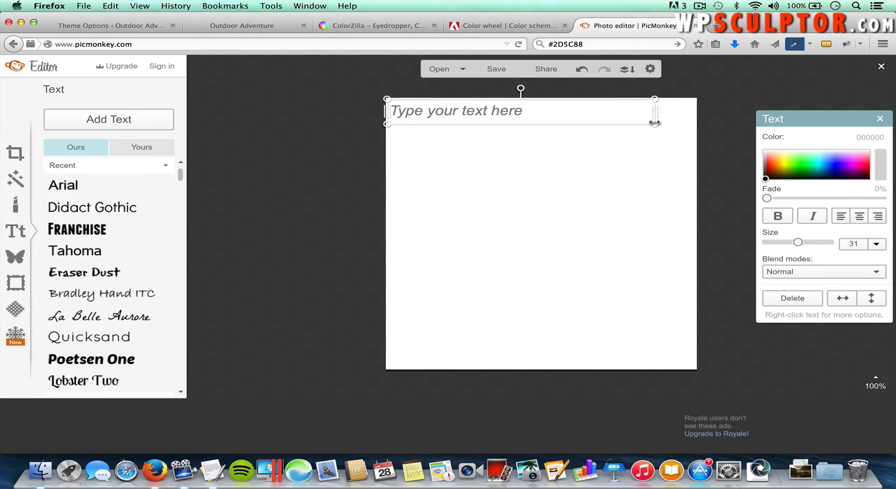
pyautogui.click(508, 114)
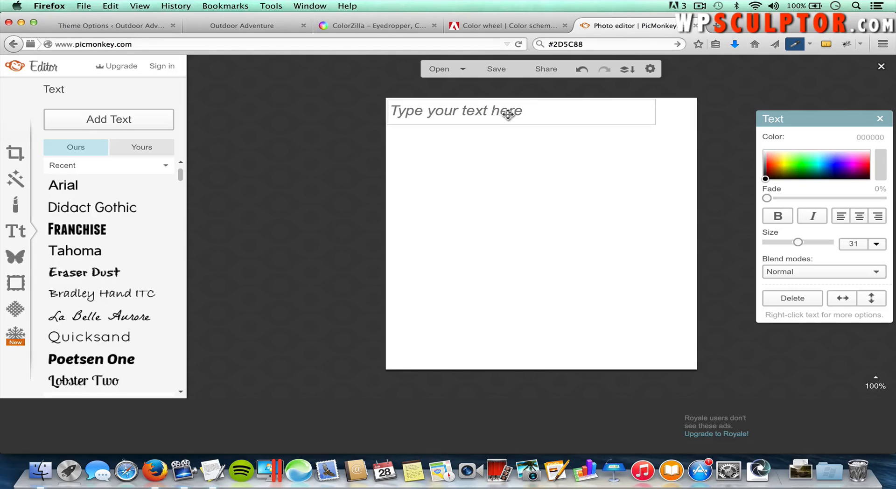
# Step: Type 'Outdoor Adventure' and set it in the FRANCHISE font at size 60
pyautogui.write('Outdo')
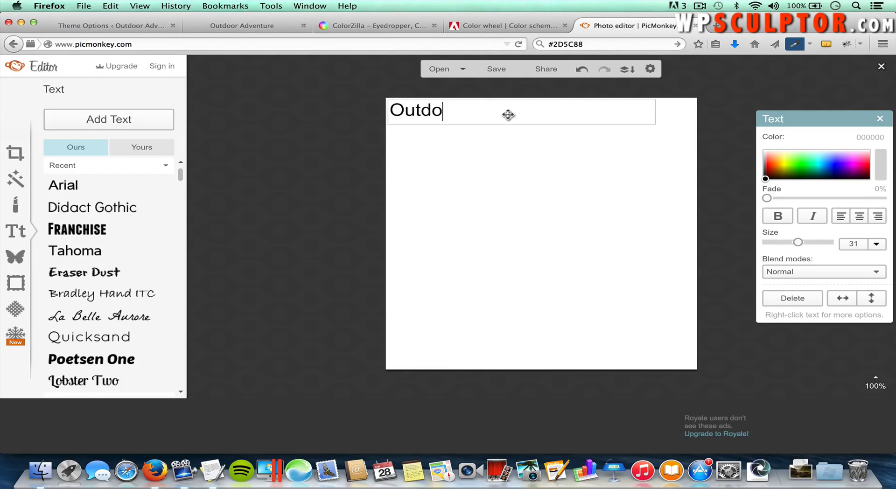
pyautogui.write('or Adventure')
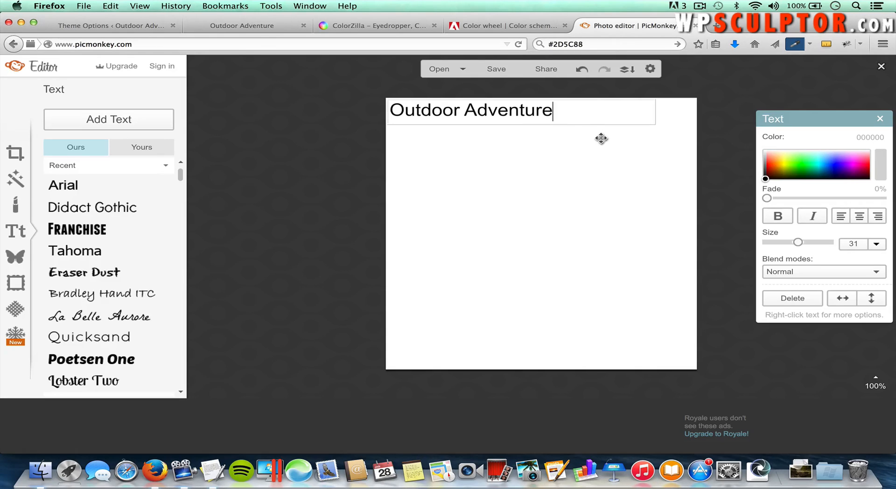
pyautogui.click(555, 103)
pyautogui.click(506, 115)
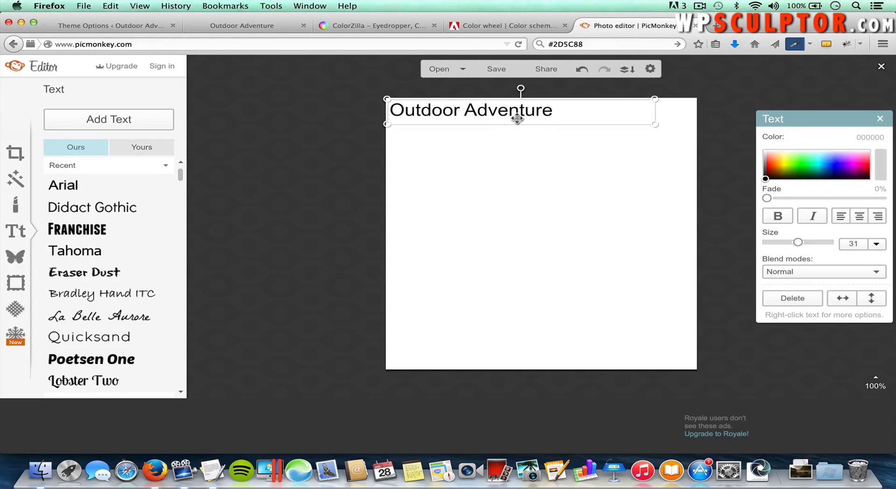
pyautogui.click(553, 114)
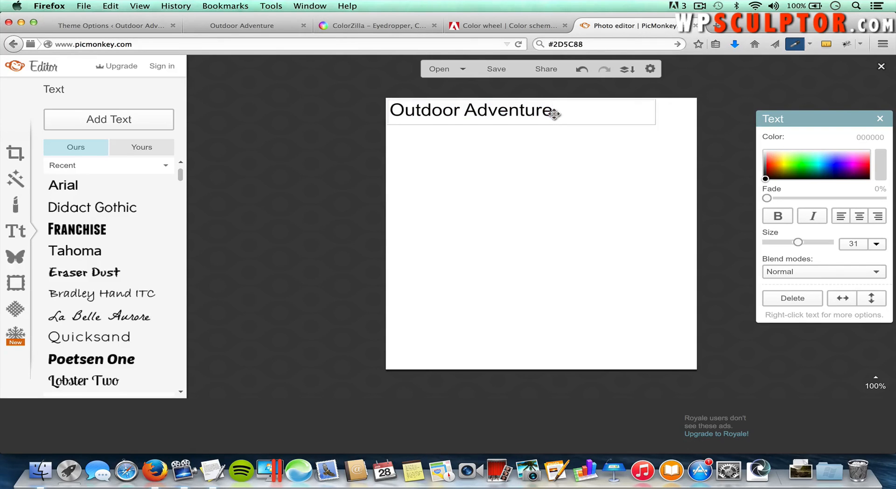
pyautogui.moveTo(555, 114); pyautogui.dragTo(391, 107)
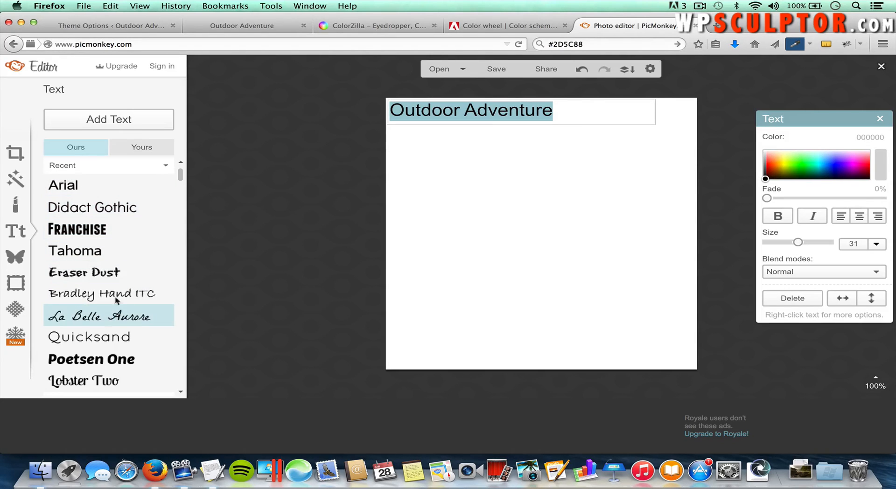
pyautogui.moveTo(181, 177)
pyautogui.mouseDown()
pyautogui.moveTo(176, 240)
pyautogui.moveTo(172, 162)
pyautogui.mouseUp()
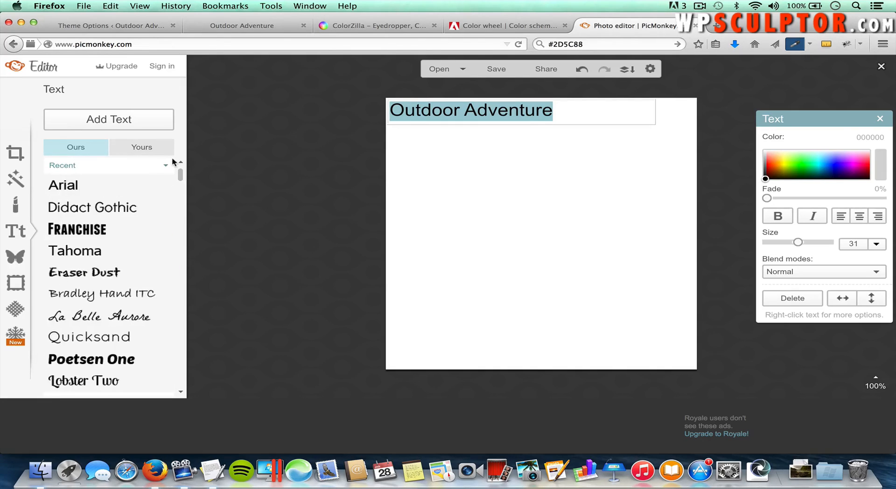
pyautogui.click(79, 229)
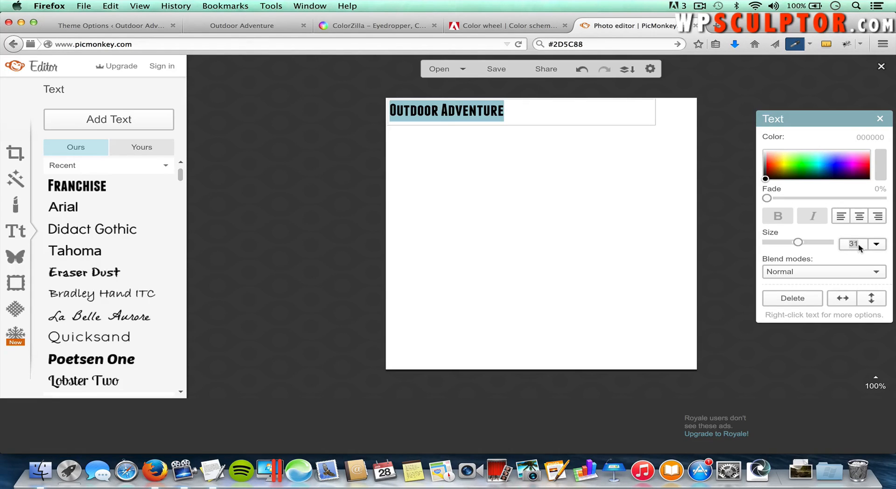
pyautogui.write('60')
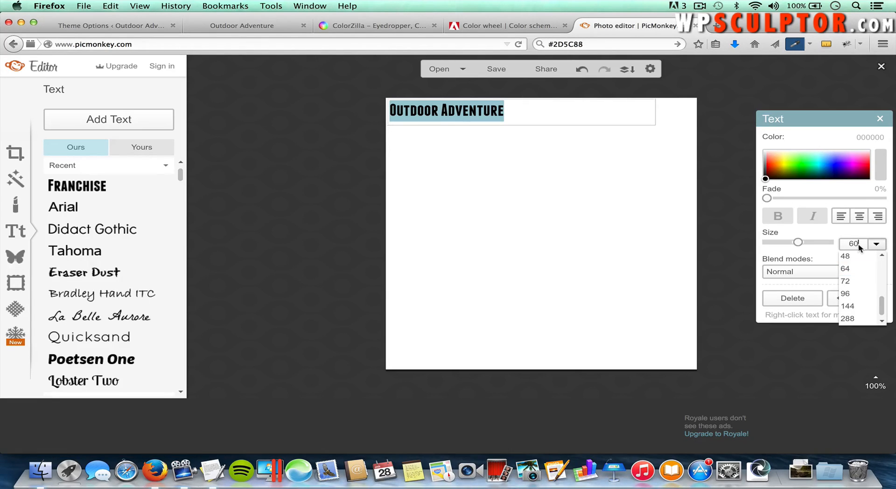
pyautogui.press('Return')
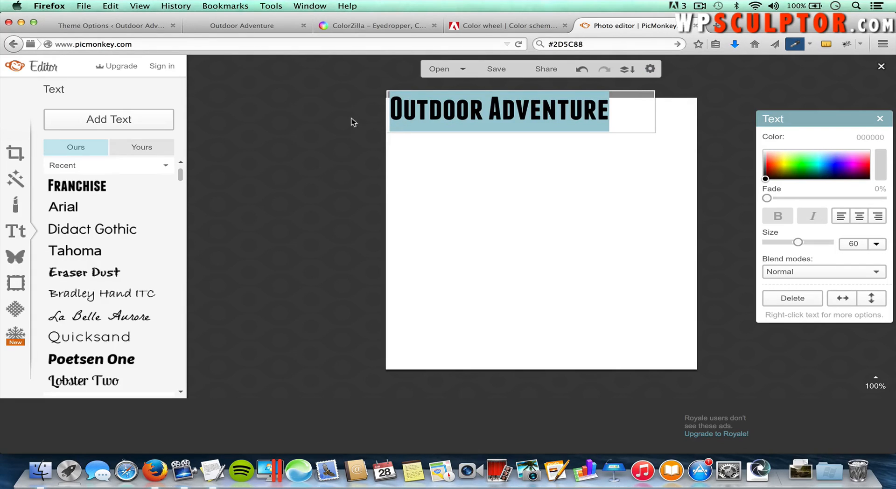
# Step: Nudge the title slightly lower and reselect its text for recolouring
pyautogui.click(324, 136)
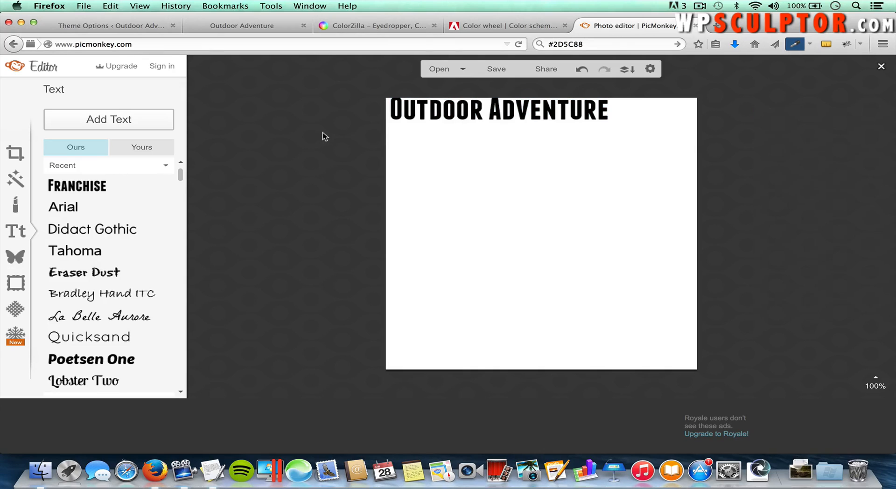
pyautogui.click(461, 110)
pyautogui.moveTo(462, 110); pyautogui.dragTo(458, 113)
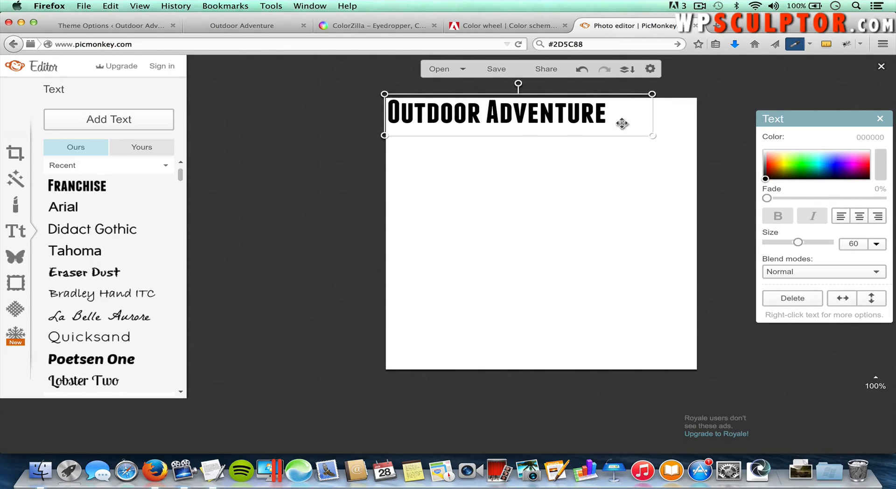
pyautogui.click(583, 118)
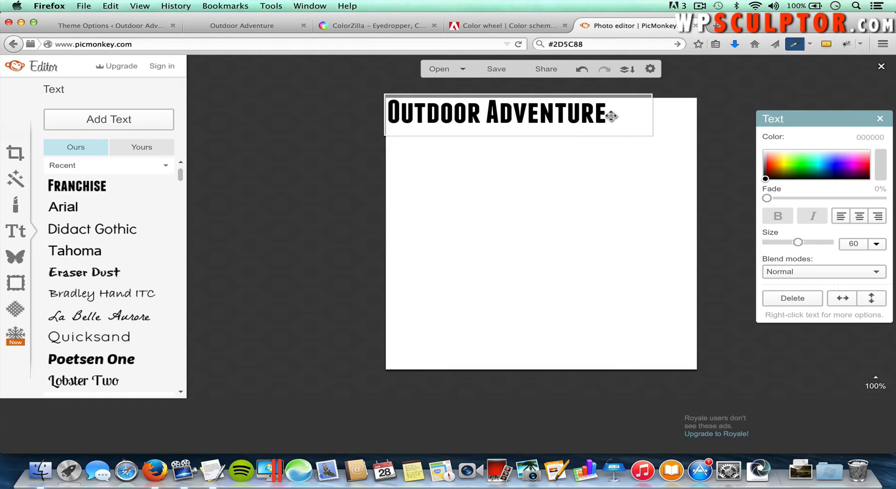
pyautogui.moveTo(614, 114); pyautogui.dragTo(386, 103)
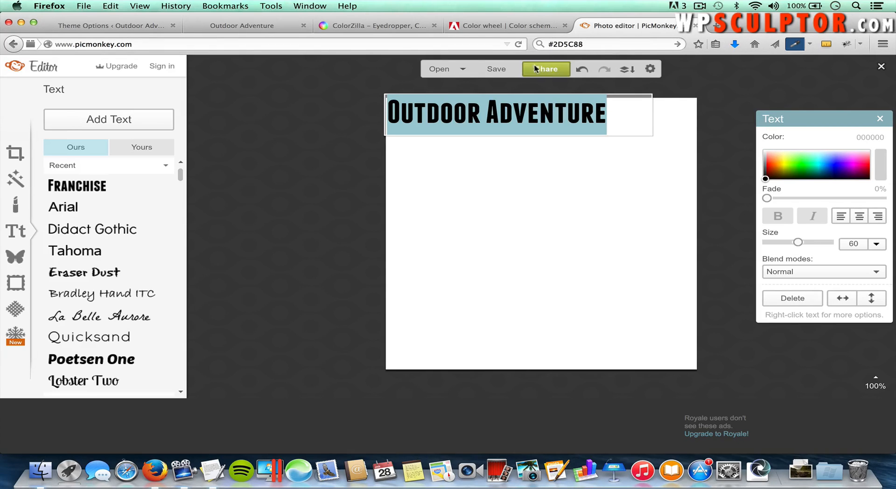
# Step: Copy hex 954540 from the scheme's red swatch in Adobe Color, then return to PicMonkey
pyautogui.click(503, 26)
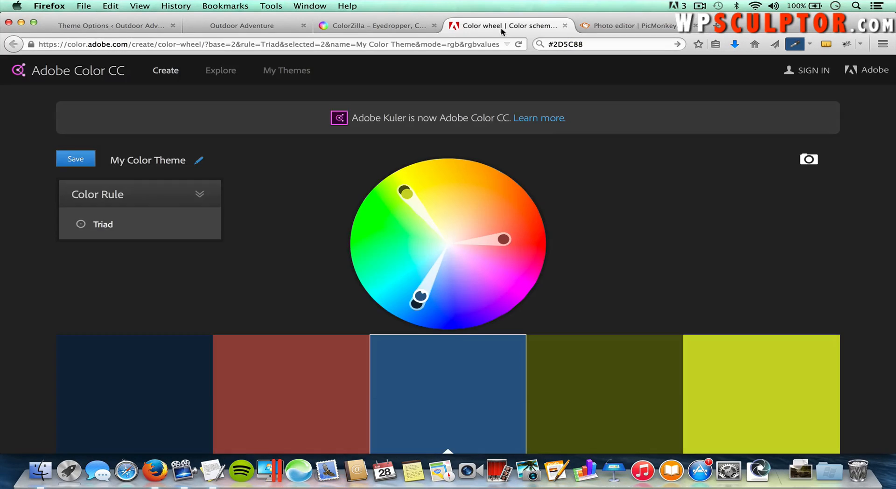
pyautogui.scroll(-5, 404, 232)
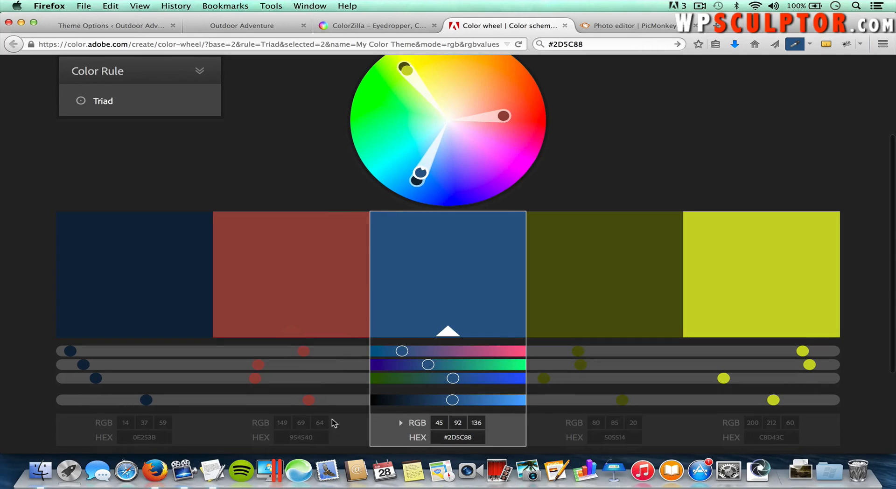
pyautogui.click(318, 437)
pyautogui.moveTo(318, 438); pyautogui.dragTo(275, 437)
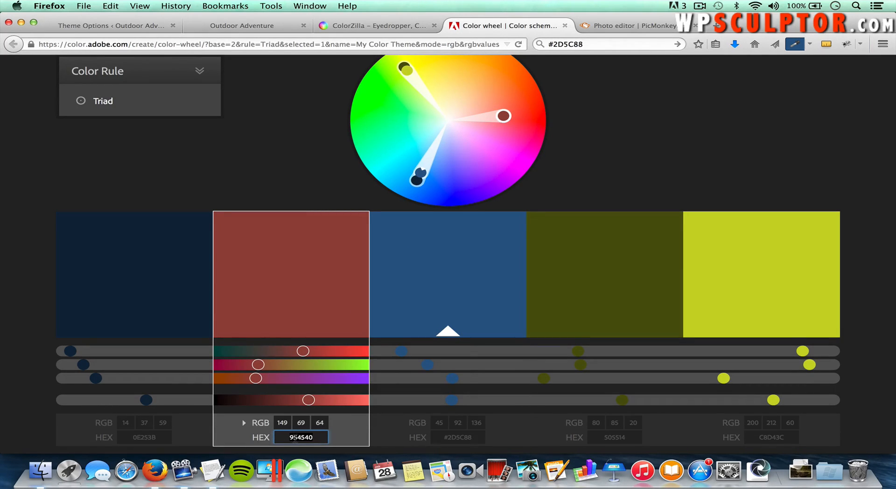
pyautogui.rightClick(295, 438)
pyautogui.click(335, 305)
pyautogui.click(615, 26)
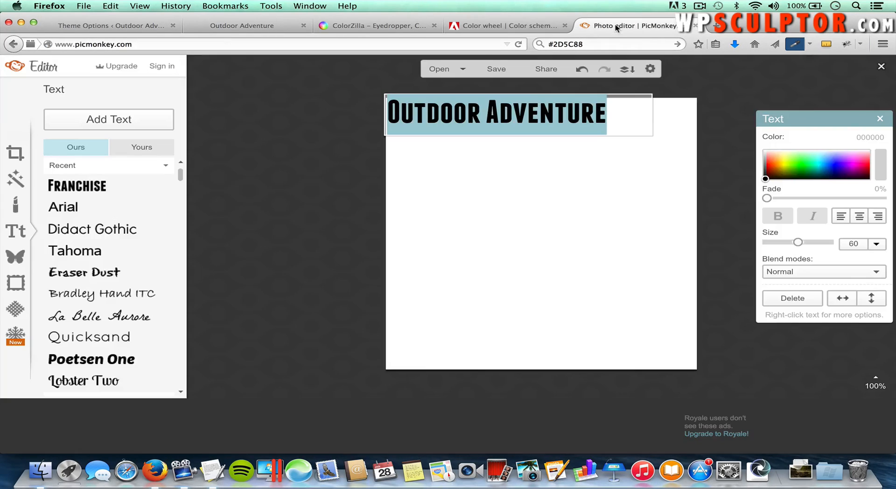
# Step: Replace the Outdoor Adventure title's 000000 text colour with the pasted red hex 954540
pyautogui.doubleClick(885, 136)
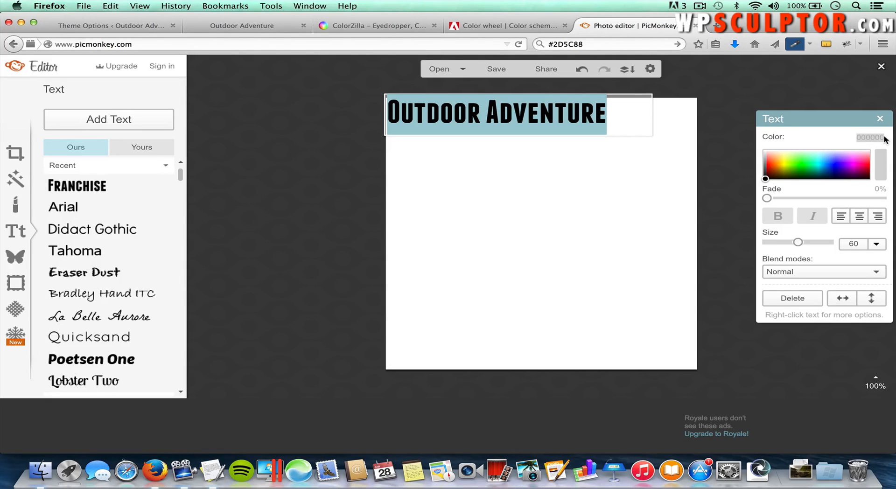
pyautogui.press('BackSpace')
pyautogui.press('super+v')
pyautogui.press('Return')
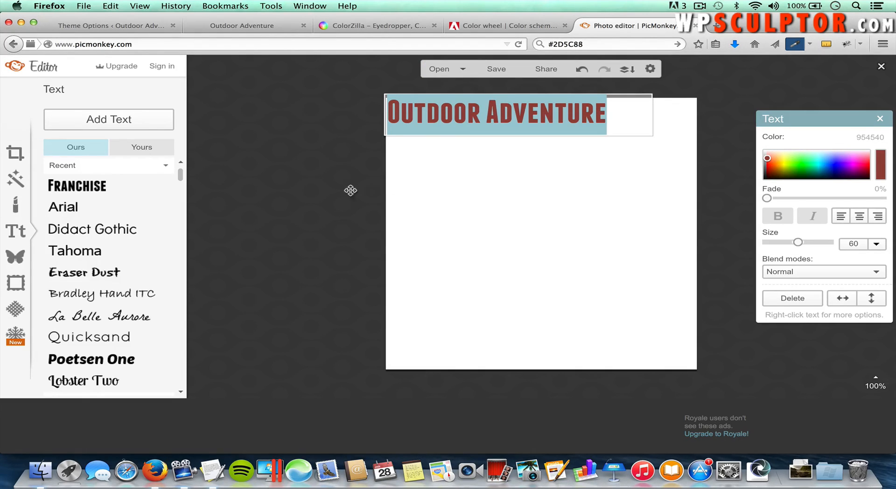
pyautogui.click(338, 151)
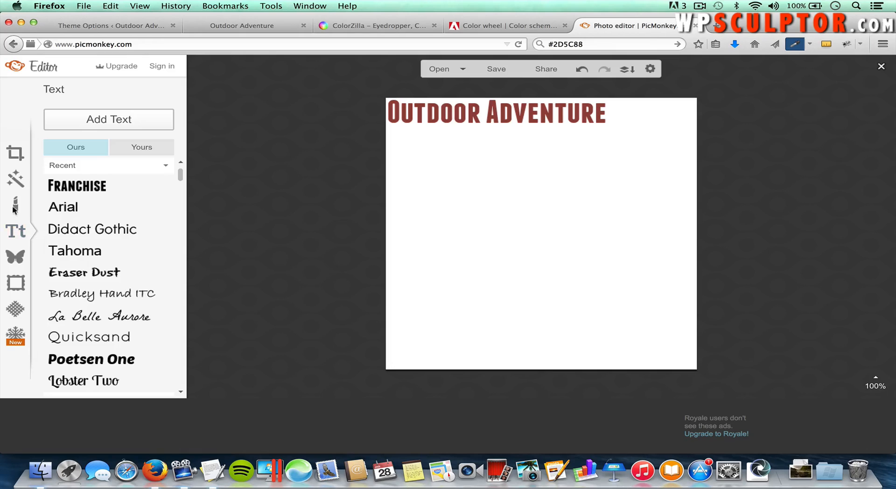
# Step: Turn on Transparent canvas under Basic Edits' Canvas Color and apply it
pyautogui.click(15, 154)
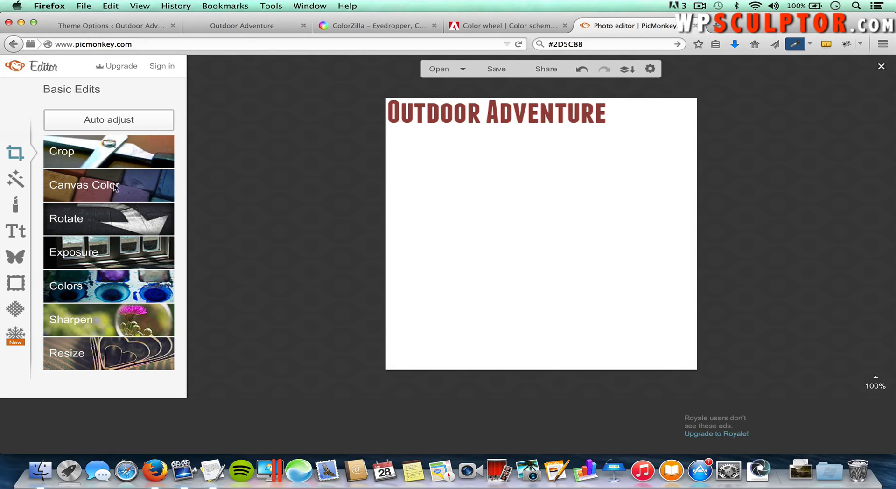
pyautogui.click(95, 186)
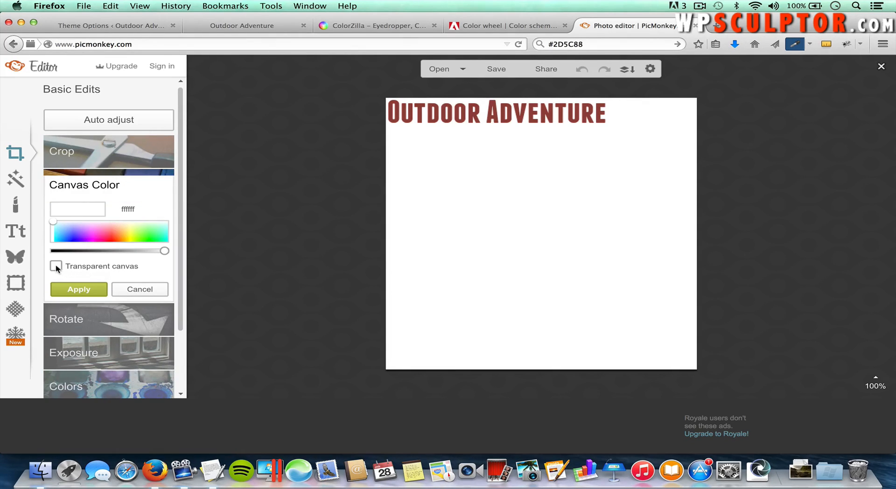
pyautogui.click(56, 266)
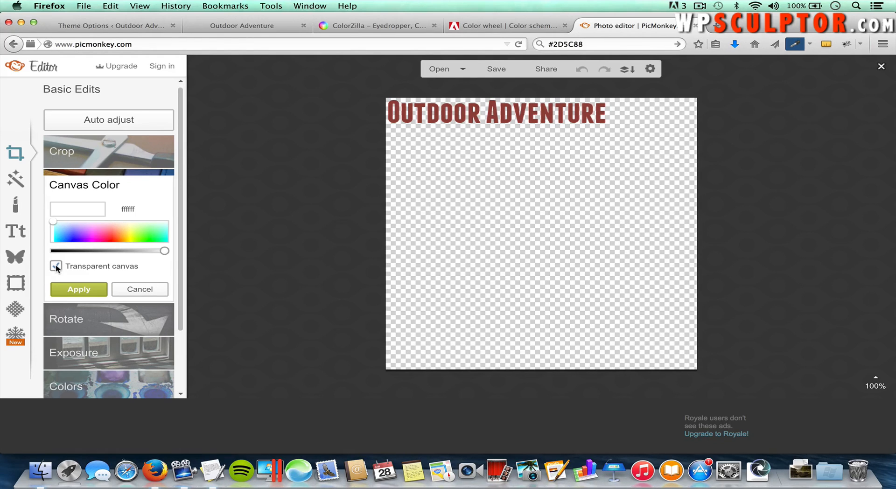
pyautogui.click(80, 290)
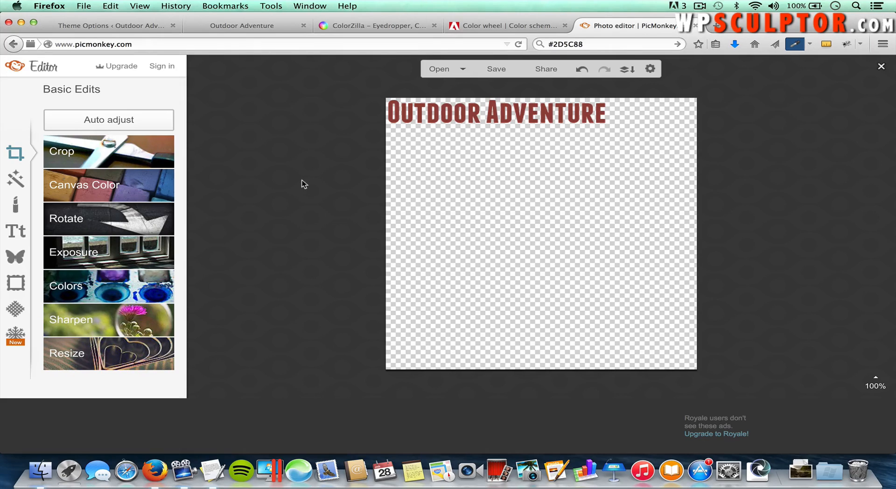
# Step: Move the Outdoor Adventure title to the canvas's top-left corner and deselect it
pyautogui.click(474, 112)
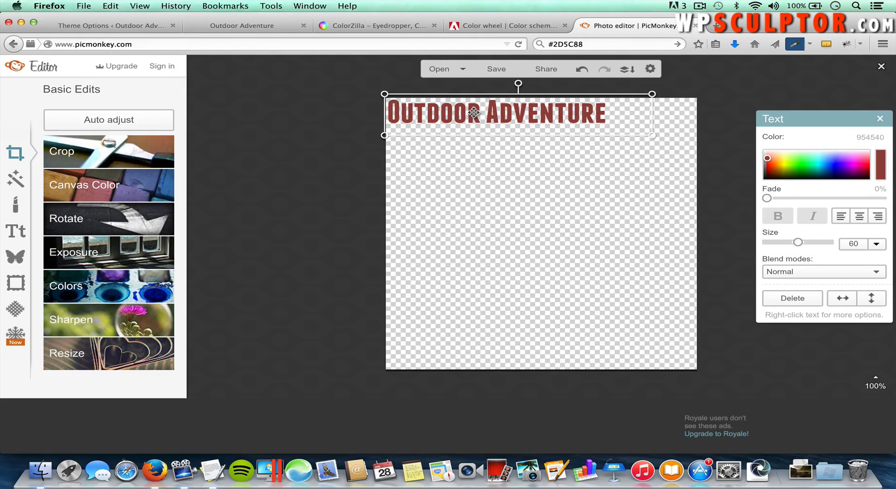
pyautogui.moveTo(474, 112); pyautogui.dragTo(473, 110)
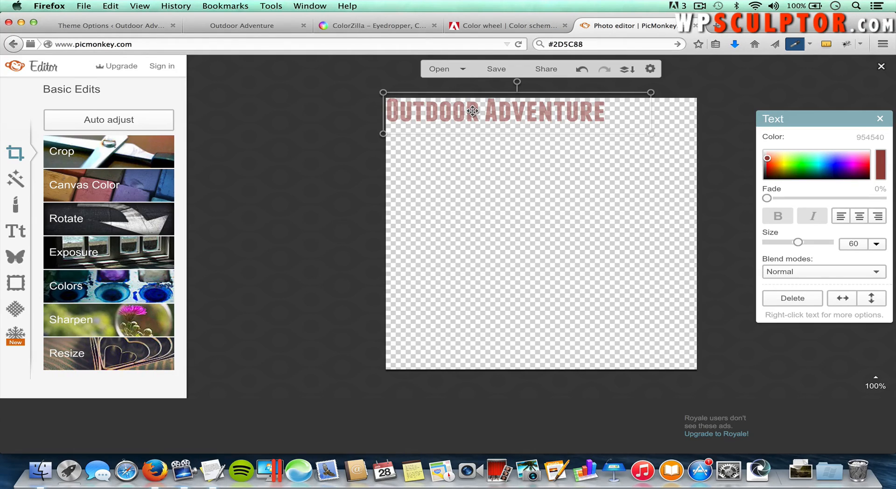
pyautogui.moveTo(472, 110); pyautogui.dragTo(472, 111)
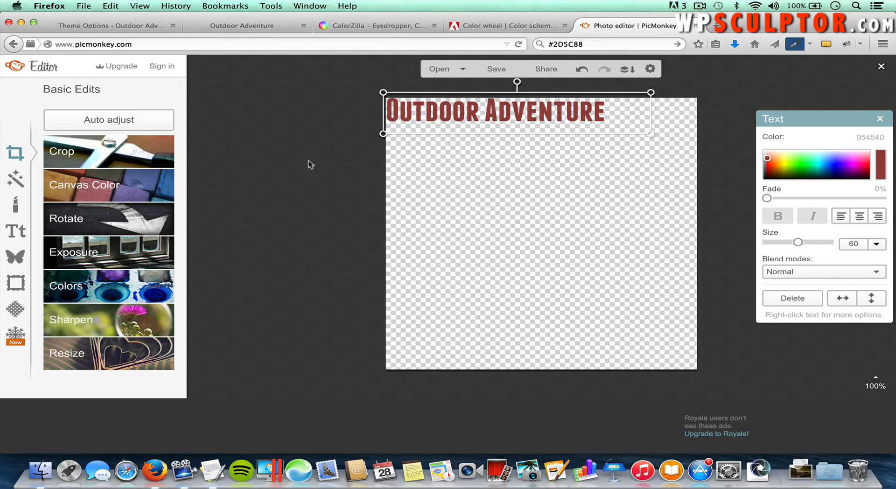
pyautogui.click(291, 183)
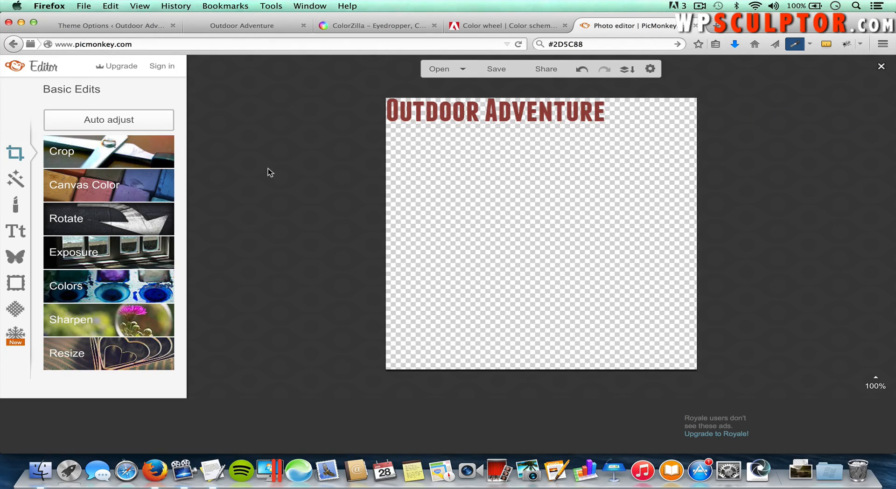
# Step: Crop the canvas to a 355 × 46 strip around the title
pyautogui.click(112, 155)
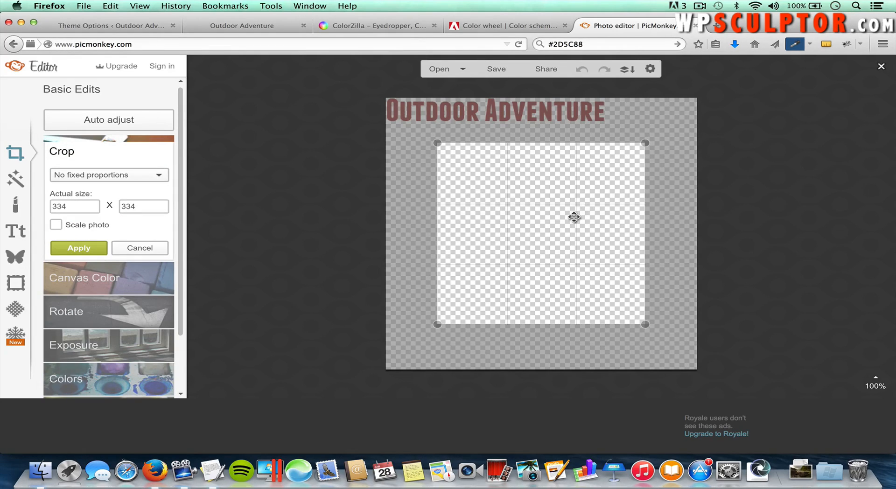
pyautogui.moveTo(574, 218); pyautogui.dragTo(516, 165)
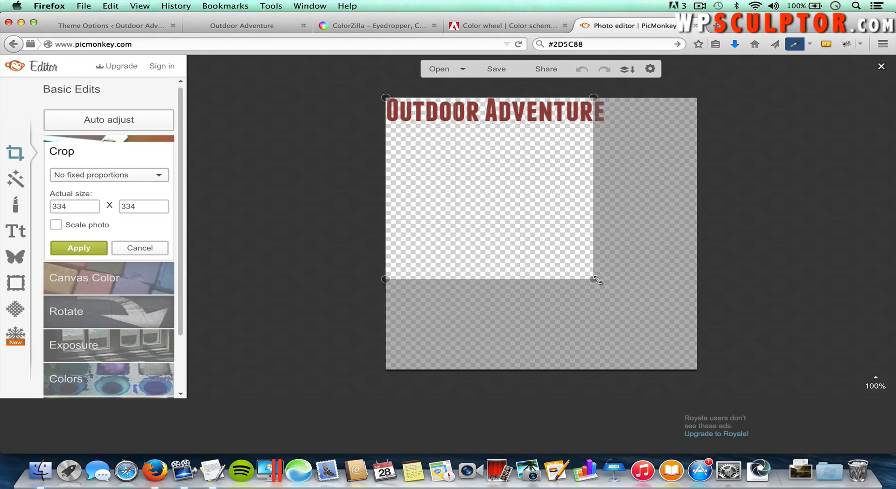
pyautogui.moveTo(594, 280); pyautogui.dragTo(606, 123)
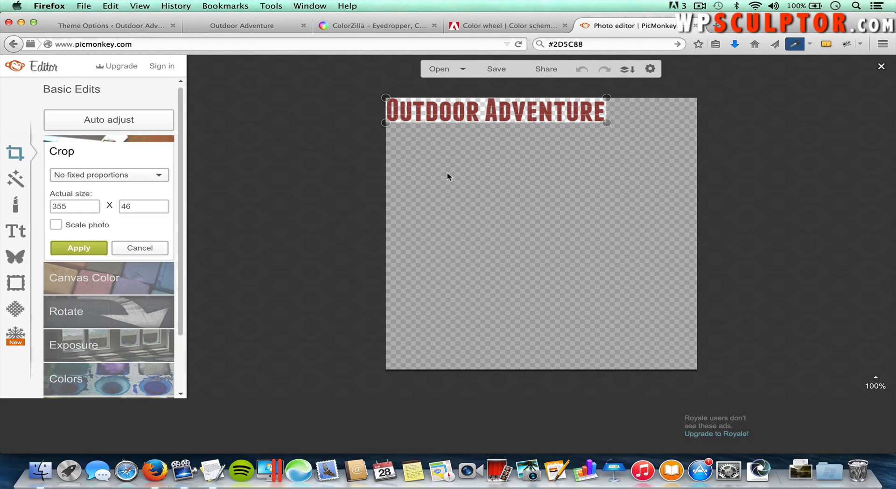
pyautogui.click(79, 248)
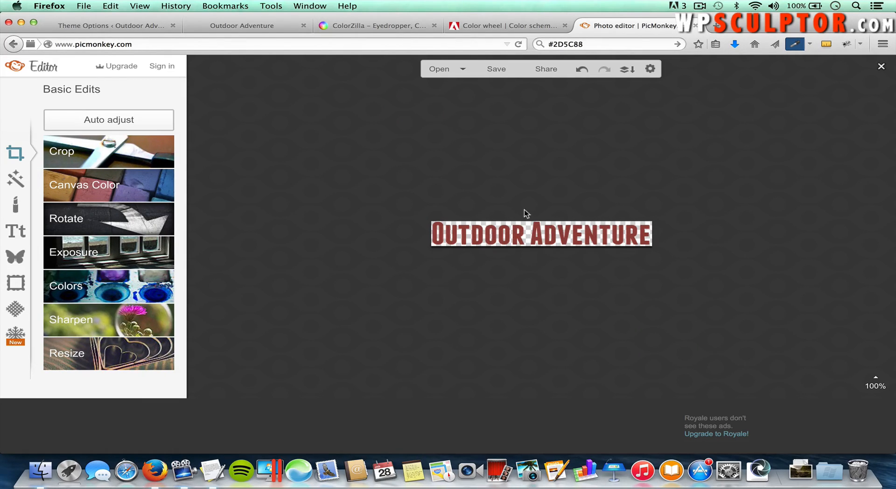
# Step: Save the banner as 'Outdoor Adventure.png' in Desktop > WpSculptor > Virtue > Images
pyautogui.click(494, 71)
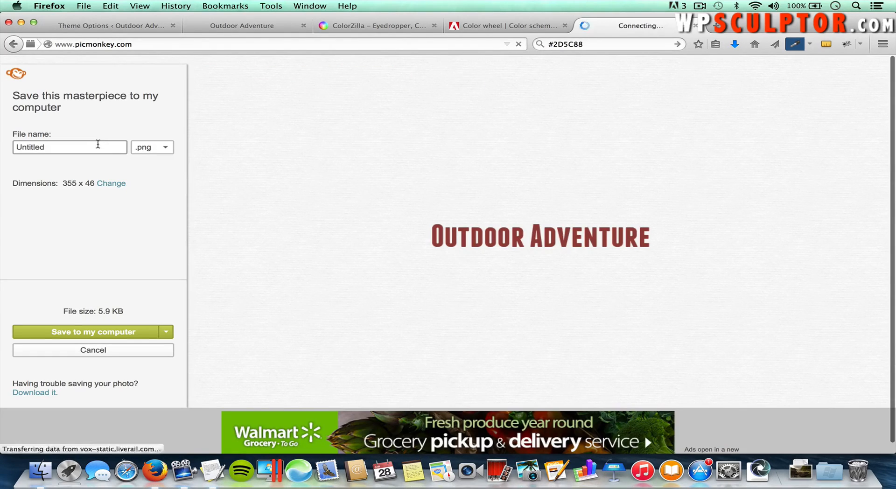
pyautogui.moveTo(98, 144); pyautogui.dragTo(11, 142)
pyautogui.write('Outdoor Adventure')
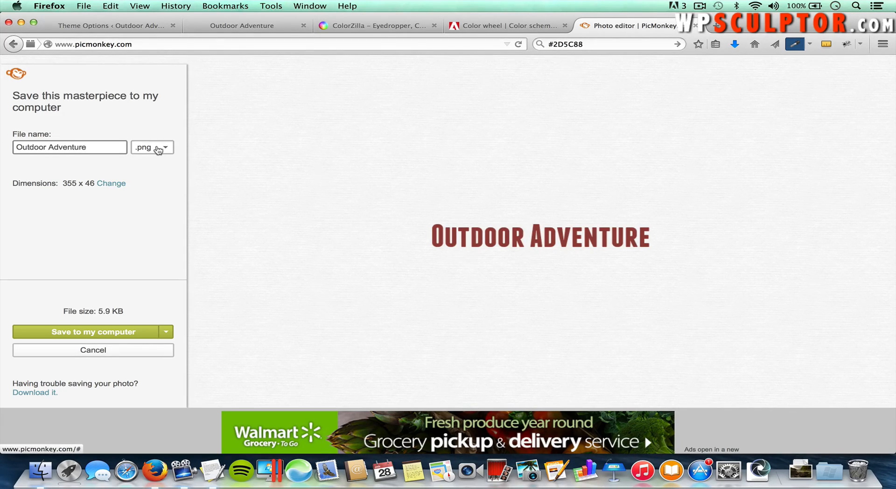
pyautogui.click(159, 147)
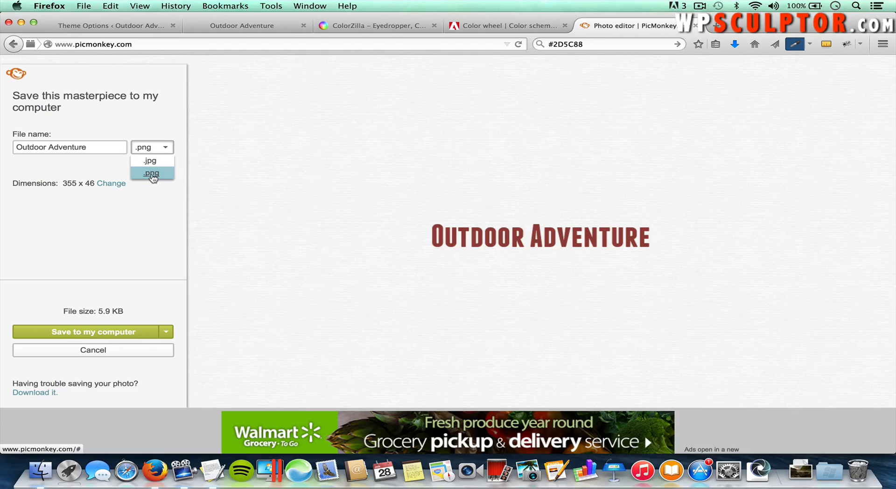
pyautogui.click(153, 174)
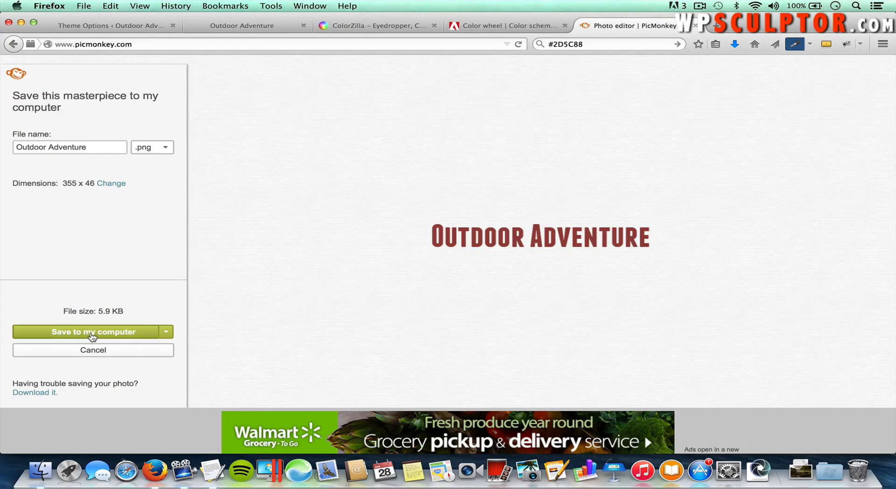
pyautogui.click(92, 332)
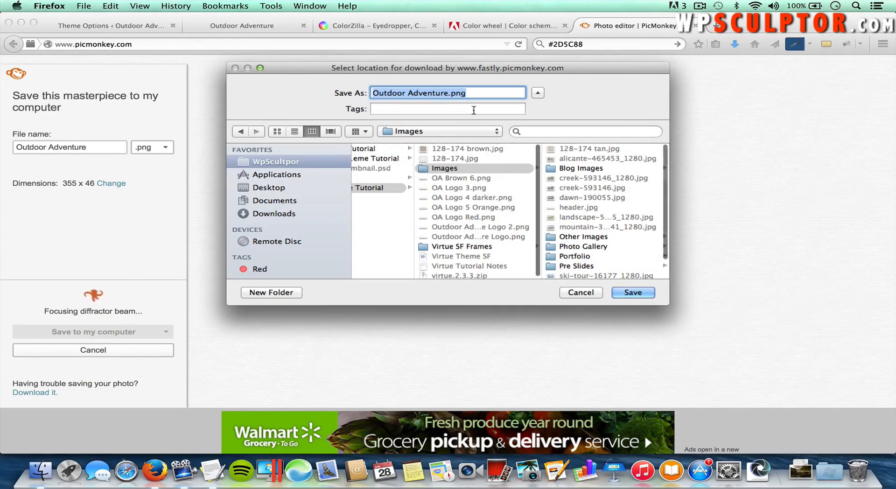
pyautogui.click(274, 189)
pyautogui.click(402, 178)
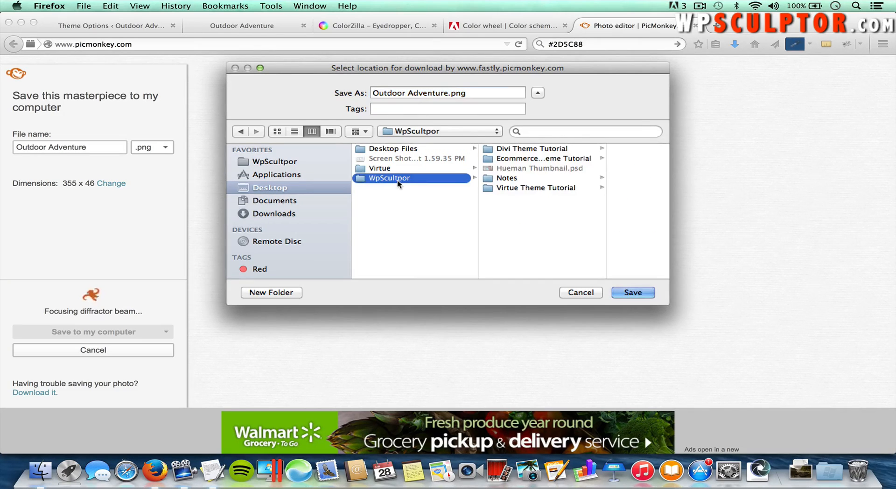
pyautogui.click(405, 168)
pyautogui.click(509, 149)
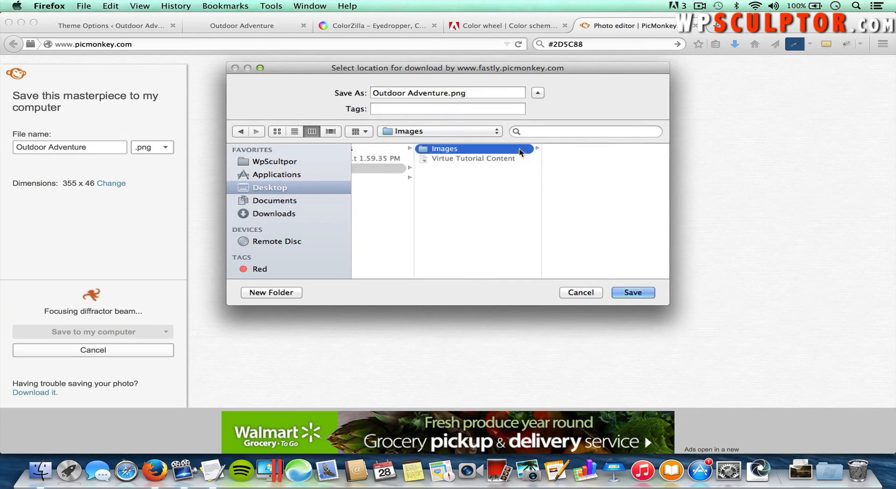
pyautogui.click(633, 293)
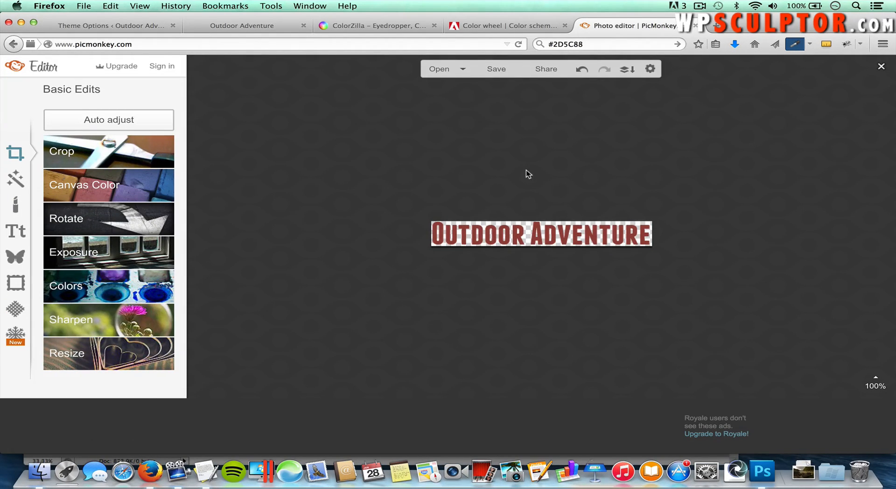
# Step: Open the Virtue Theme Options main settings for the Outdoor Adventure site
pyautogui.click(242, 26)
pyautogui.click(120, 26)
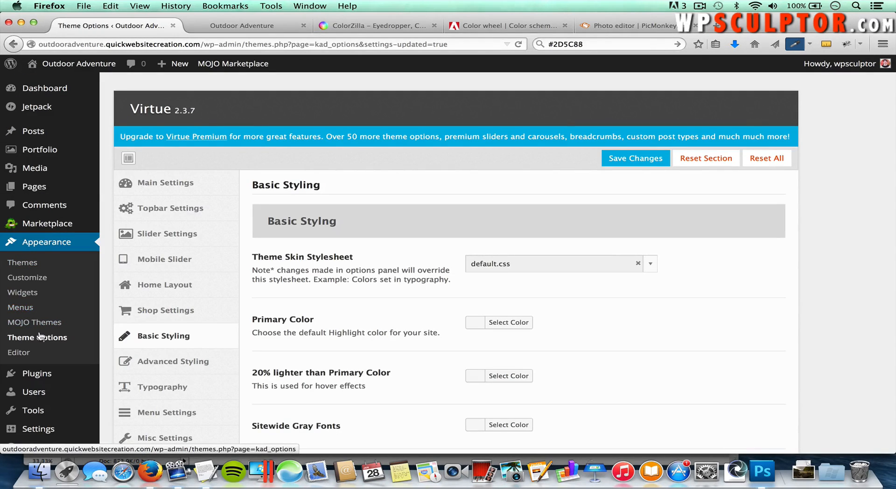
pyautogui.click(172, 186)
pyautogui.scroll(-3, 320, 293)
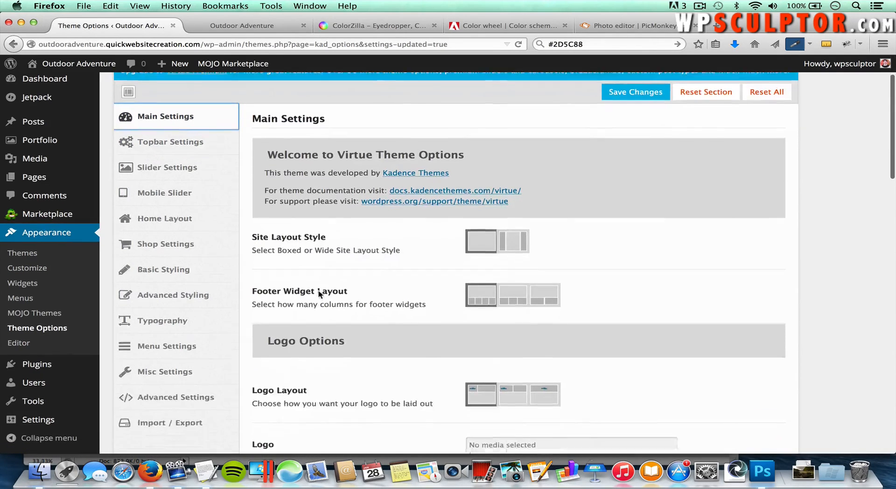
pyautogui.scroll(-5, 319, 293)
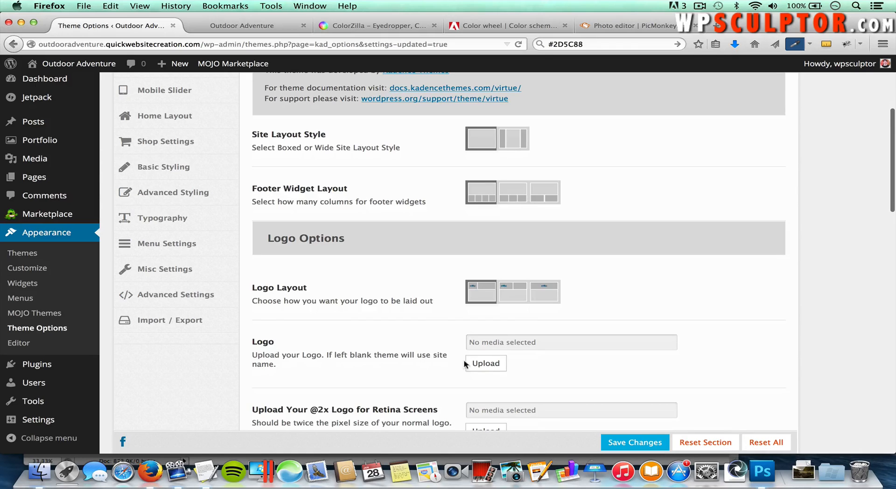
# Step: Upload Outdoor Adventure.png from the Images folder as the logo and save the options
pyautogui.click(486, 364)
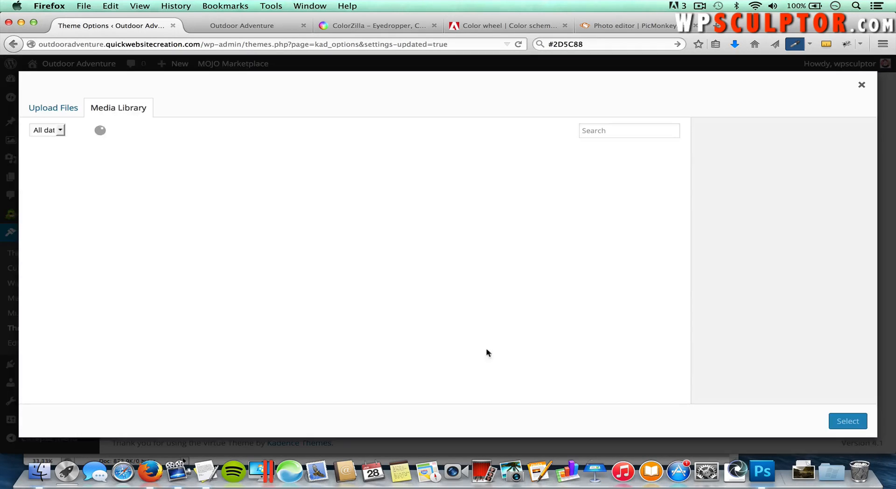
pyautogui.click(65, 111)
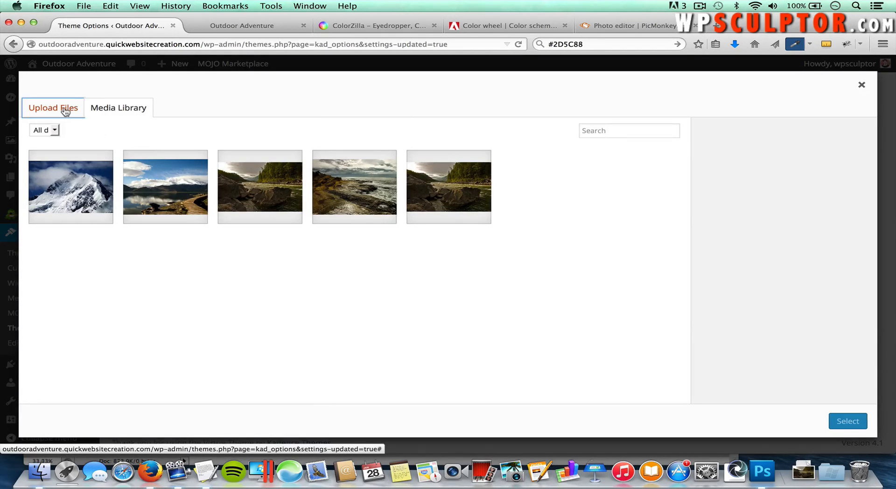
pyautogui.click(460, 266)
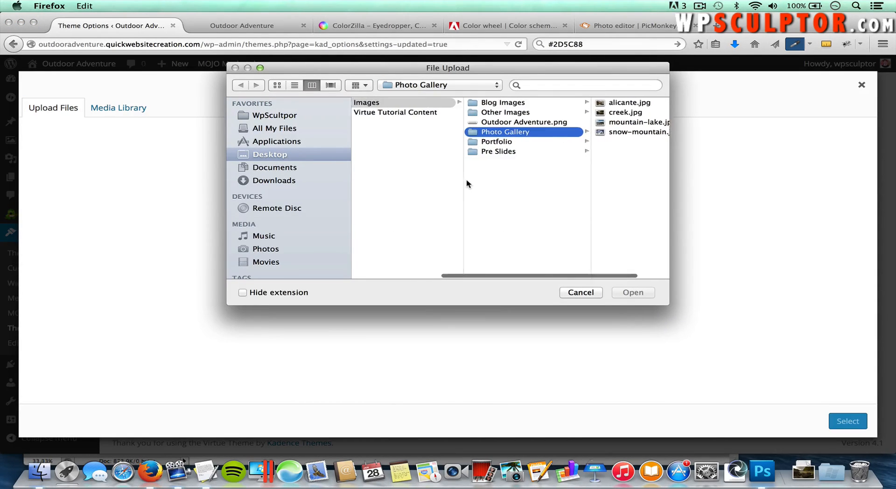
pyautogui.click(298, 156)
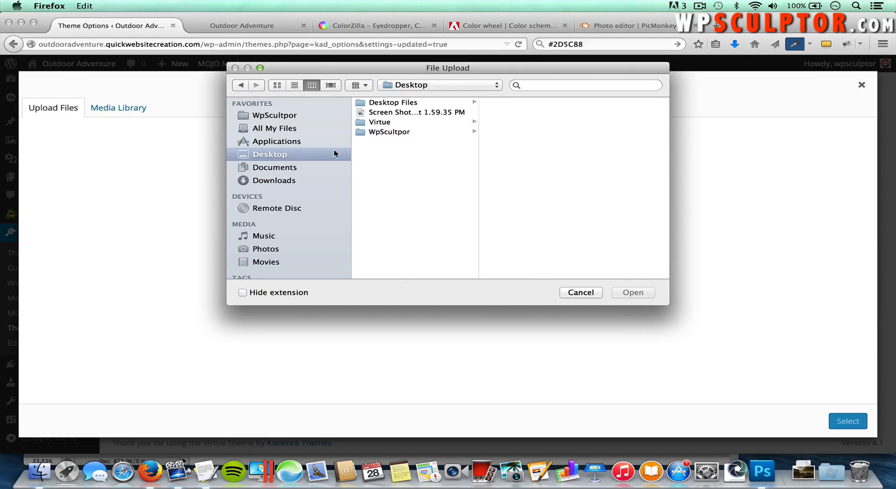
pyautogui.click(376, 124)
pyautogui.click(508, 106)
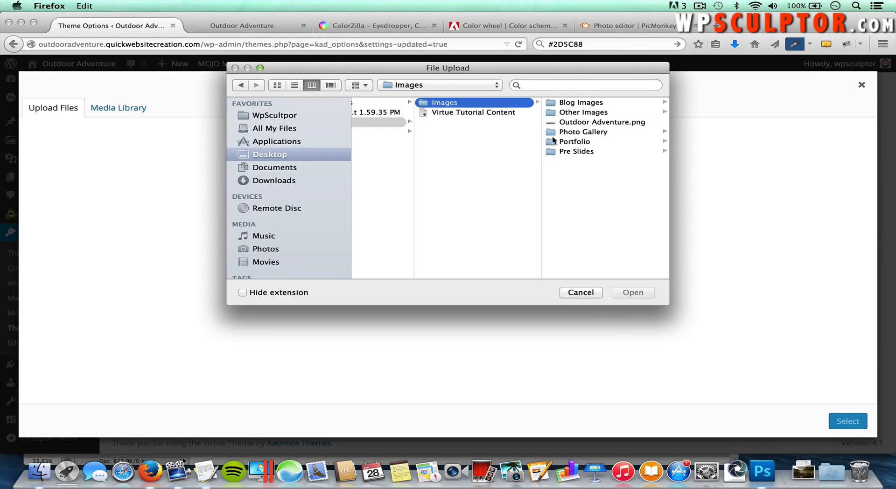
pyautogui.doubleClick(577, 124)
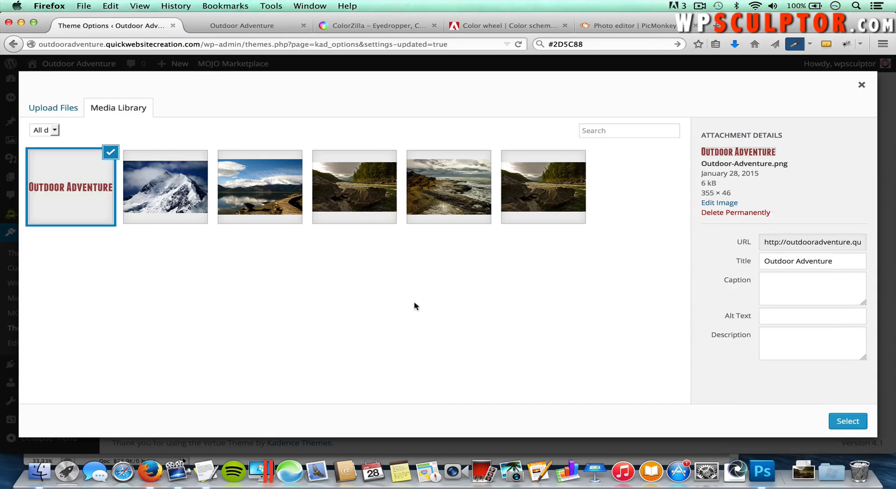
pyautogui.click(846, 422)
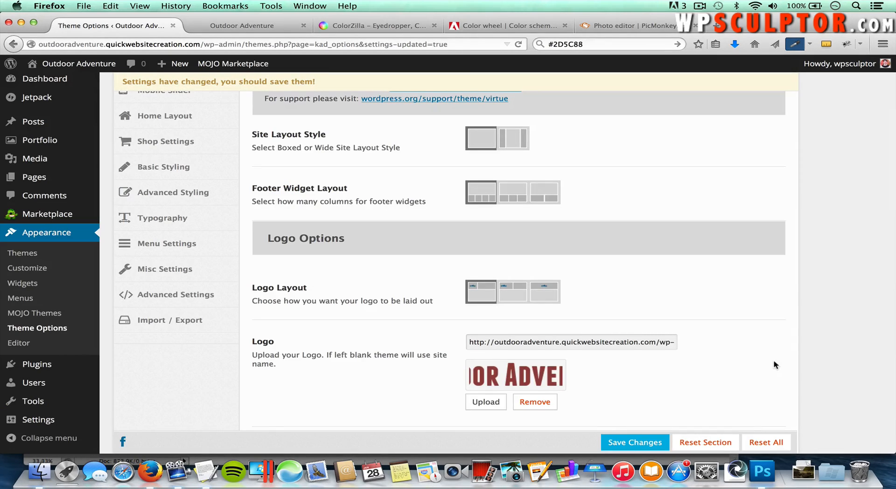
pyautogui.scroll(-1, 775, 364)
pyautogui.click(633, 442)
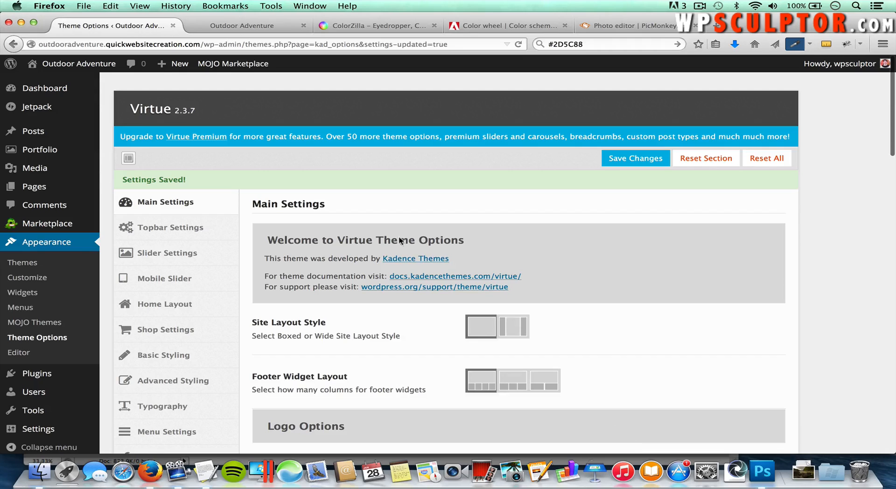
pyautogui.click(247, 29)
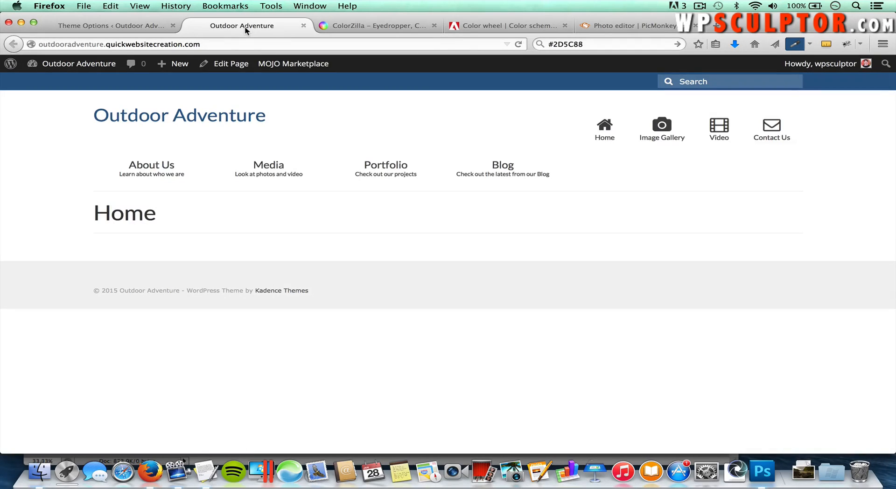
pyautogui.press('super+r')
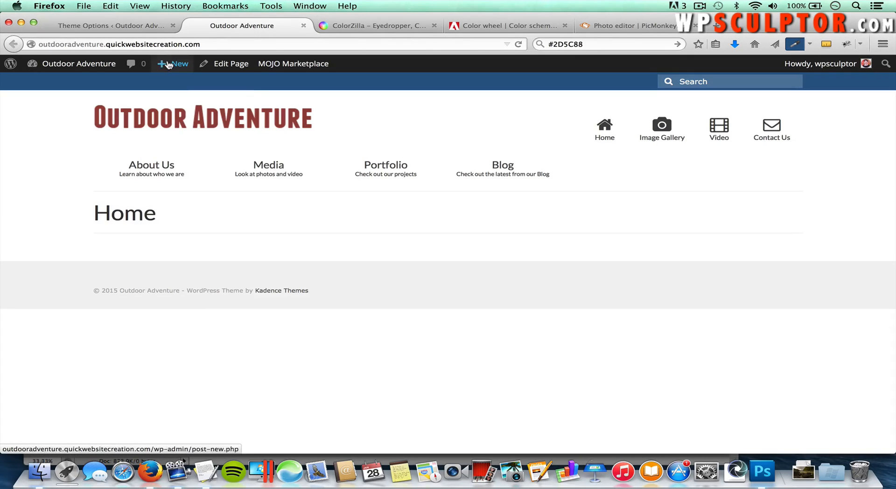
pyautogui.click(147, 30)
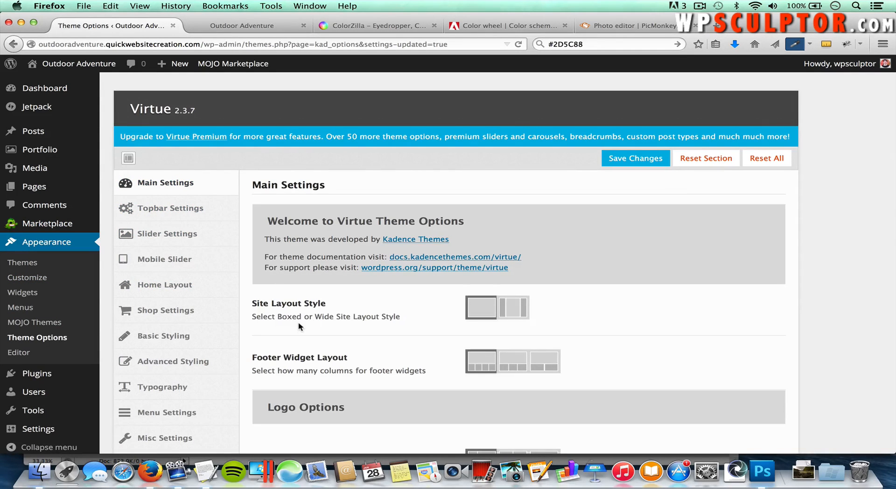
# Step: Enter the tagline 'Taking it to the next level one step at a time' at font size 19
pyautogui.scroll(-5, 299, 322)
pyautogui.scroll(-5, 299, 325)
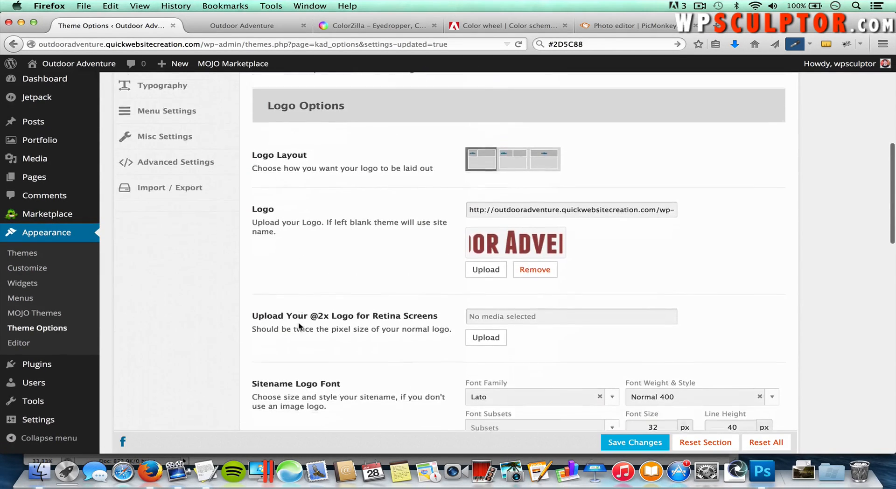
pyautogui.scroll(-1, 299, 326)
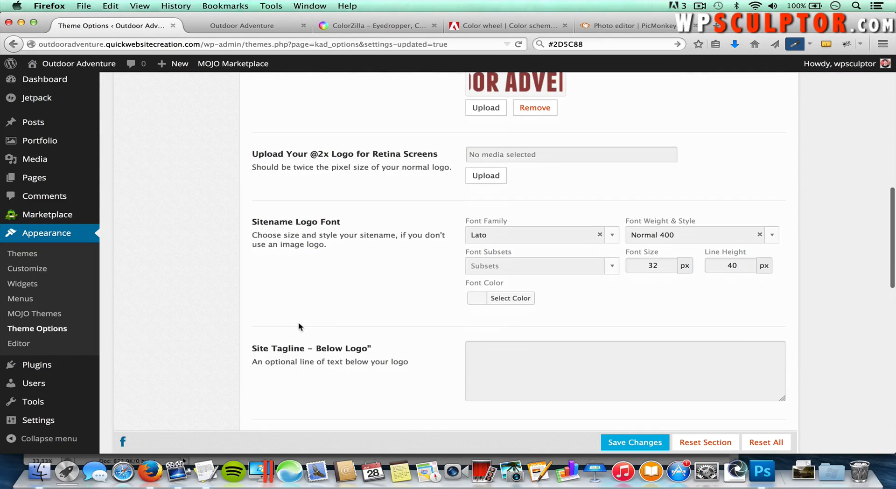
pyautogui.scroll(-1, 360, 351)
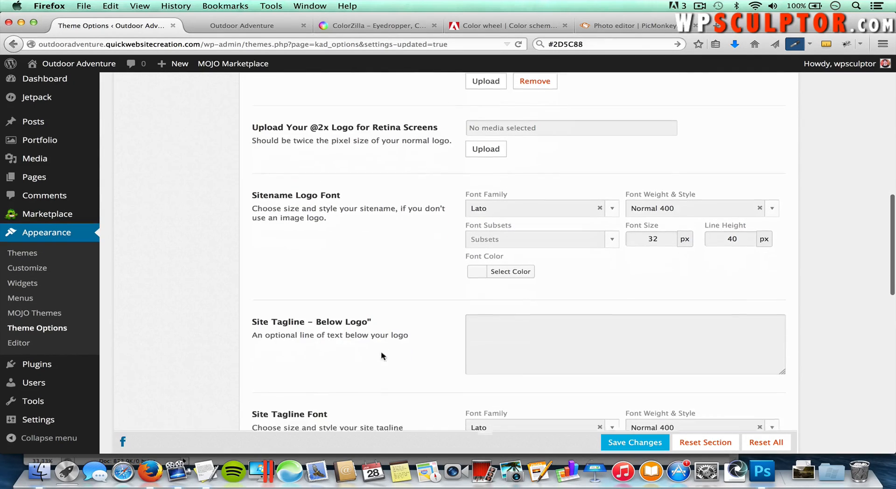
pyautogui.click(501, 325)
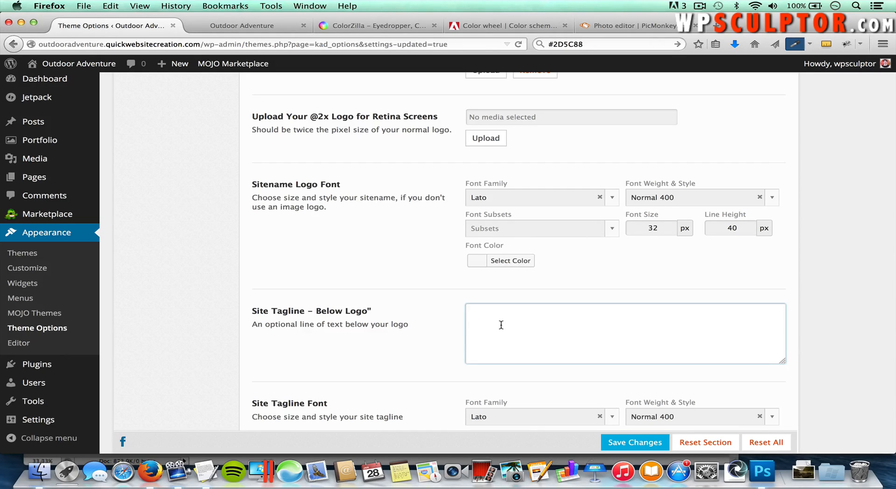
pyautogui.write('Taking it to the next level one step at a time')
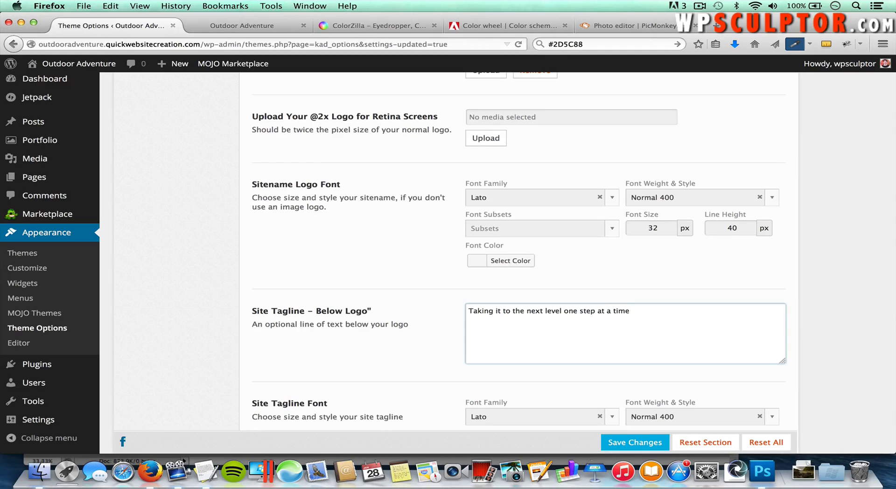
pyautogui.scroll(-2, 289, 372)
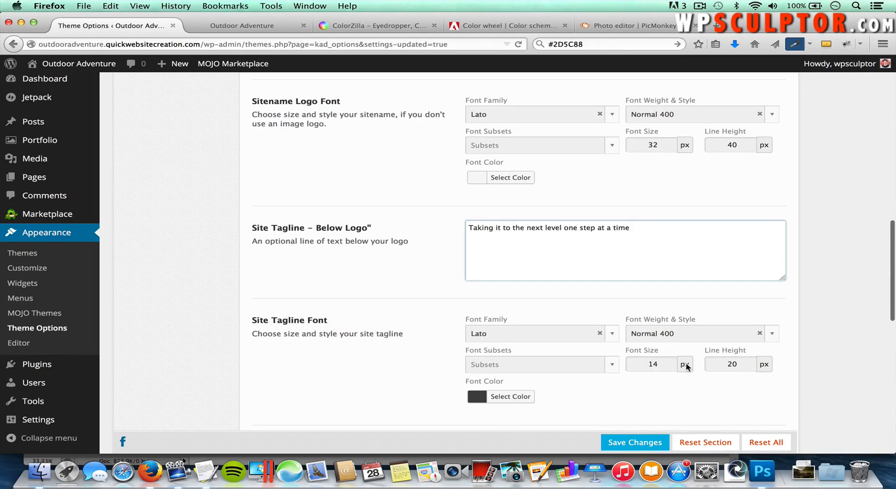
pyautogui.doubleClick(658, 366)
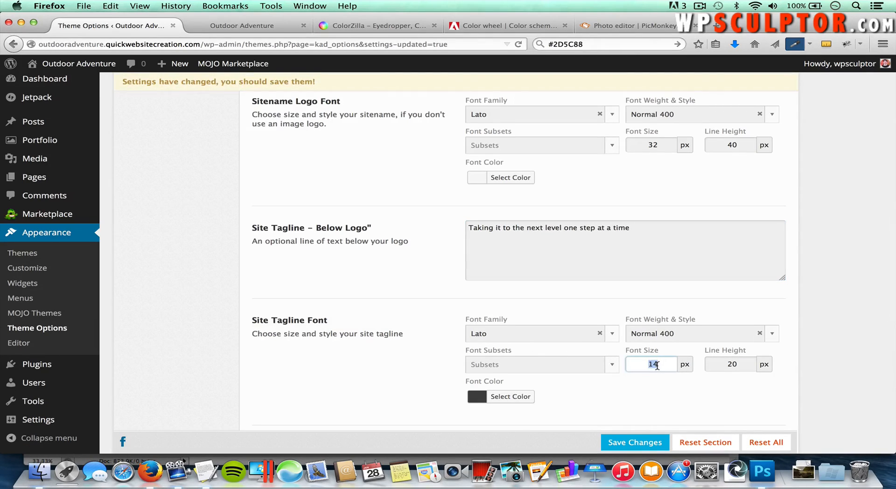
pyautogui.write('19')
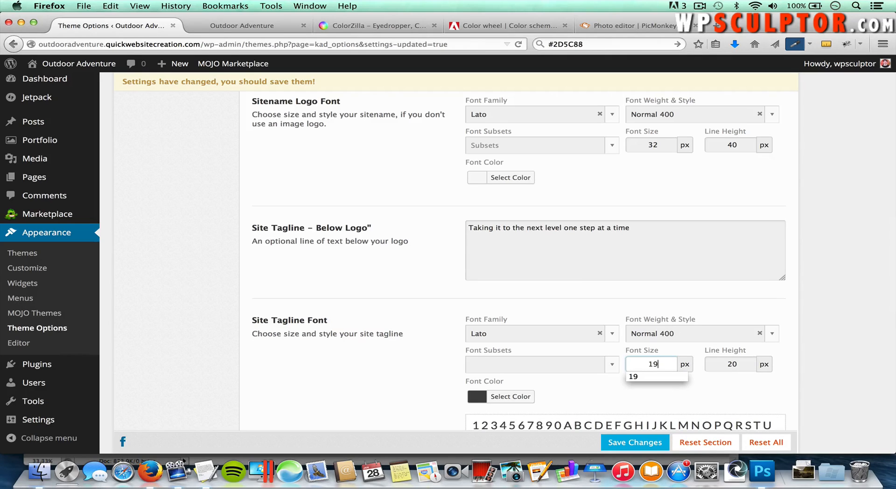
# Step: Set the tagline font colour to #954540 and save the changes
pyautogui.scroll(-2, 591, 357)
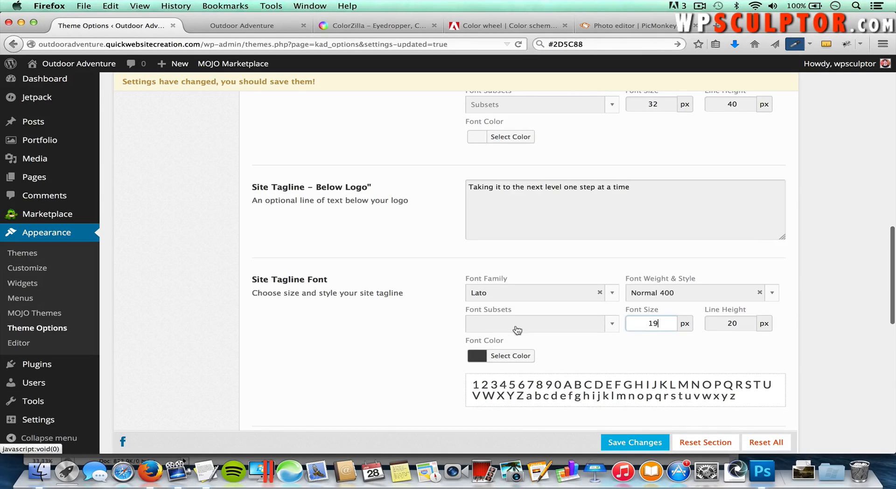
pyautogui.click(513, 357)
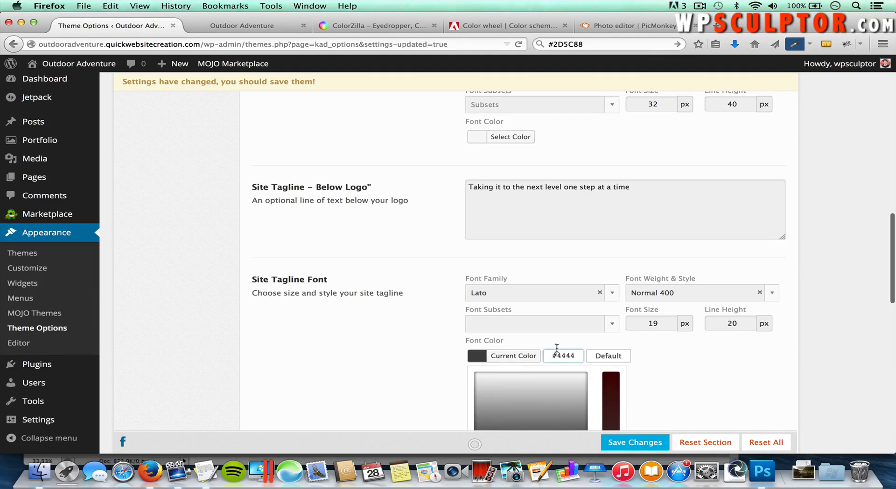
pyautogui.click(496, 28)
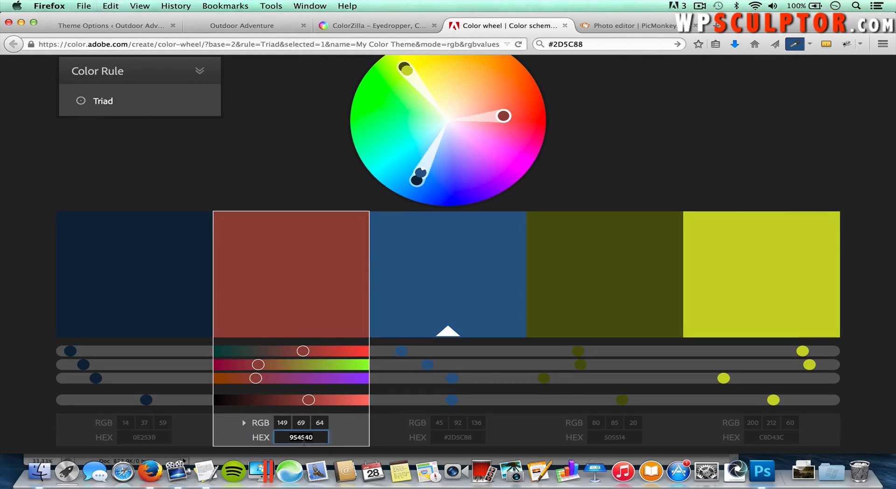
pyautogui.click(270, 26)
pyautogui.click(98, 26)
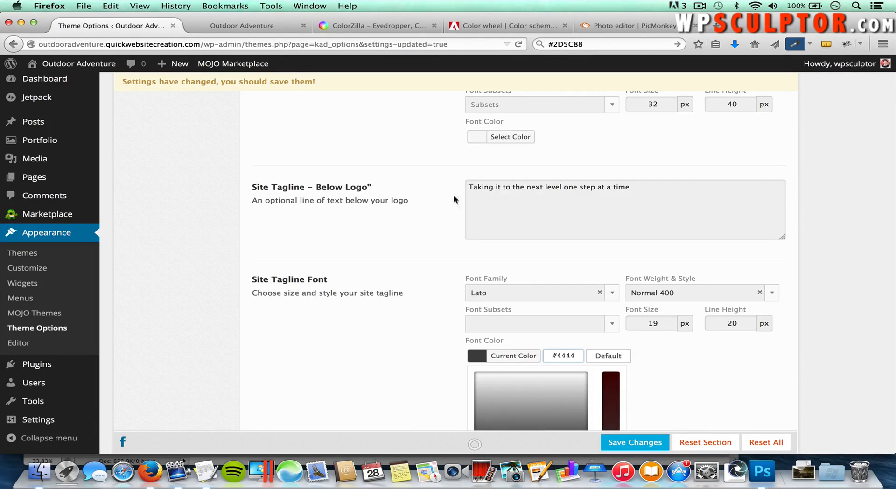
pyautogui.moveTo(575, 355); pyautogui.dragTo(552, 354)
pyautogui.press('BackSpace')
pyautogui.moveTo(577, 357); pyautogui.dragTo(560, 357)
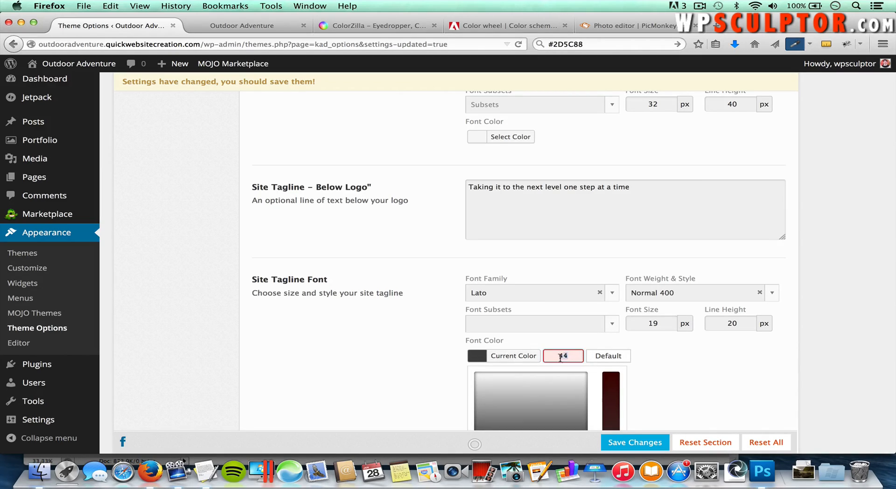
pyautogui.press('BackSpace')
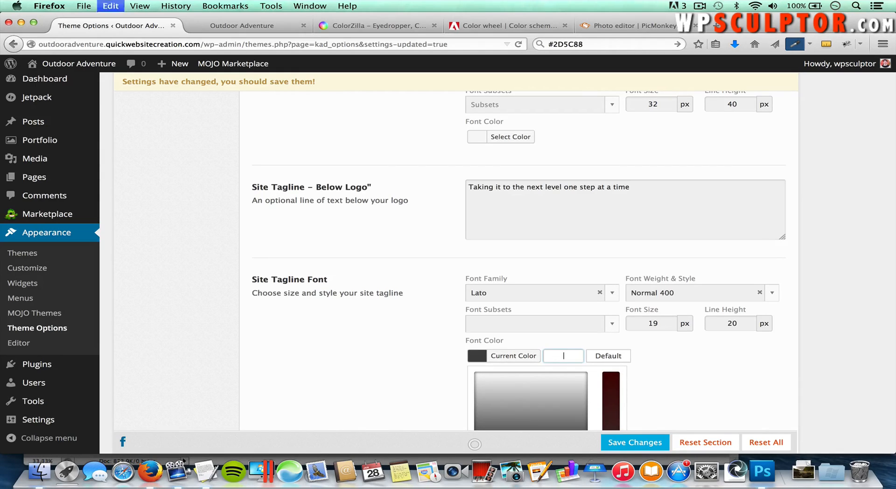
pyautogui.write('95454')
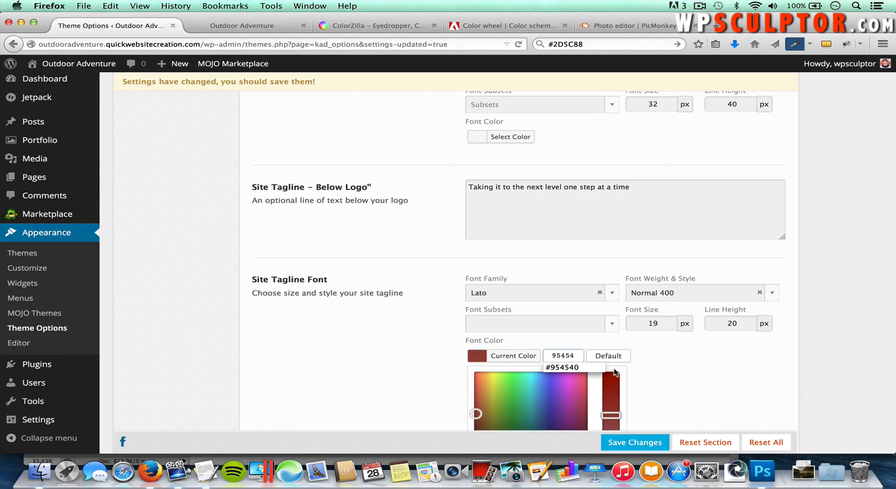
pyautogui.click(567, 367)
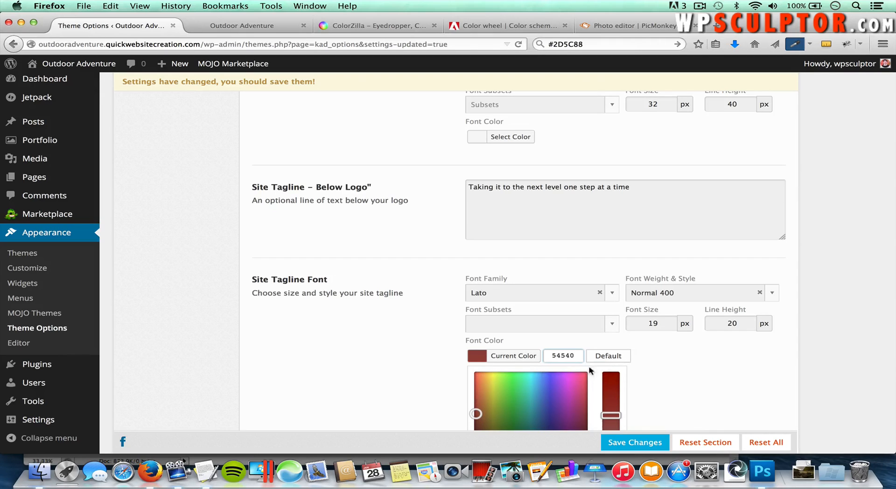
pyautogui.scroll(-5, 711, 392)
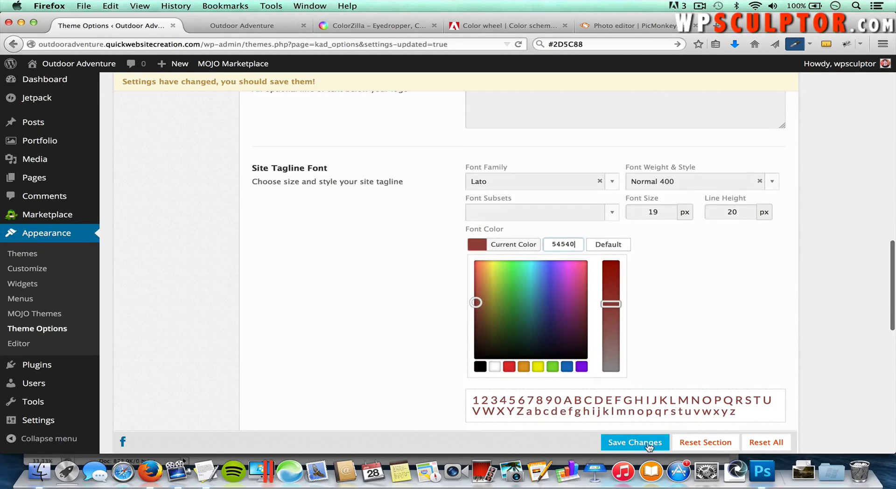
pyautogui.click(646, 442)
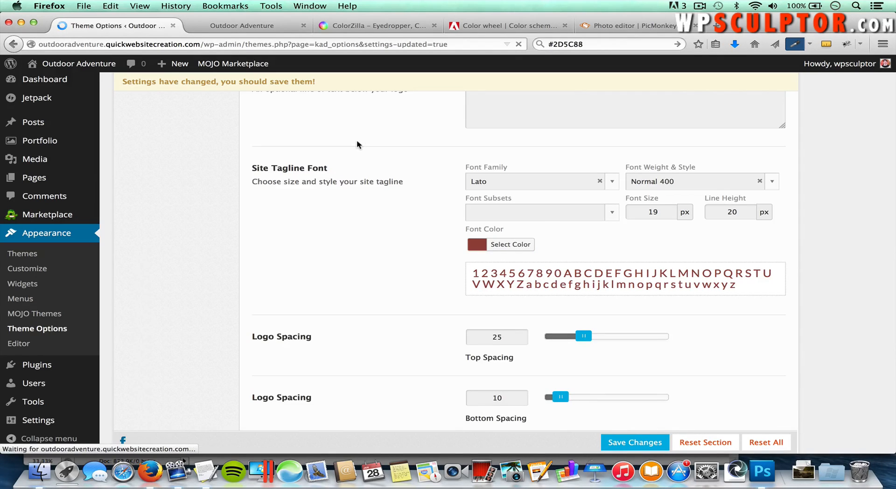
pyautogui.click(237, 27)
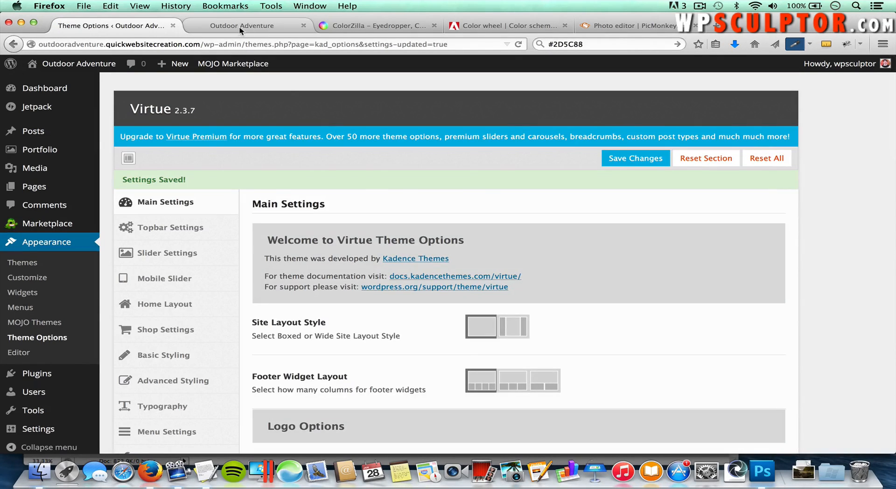
pyautogui.press('super+r')
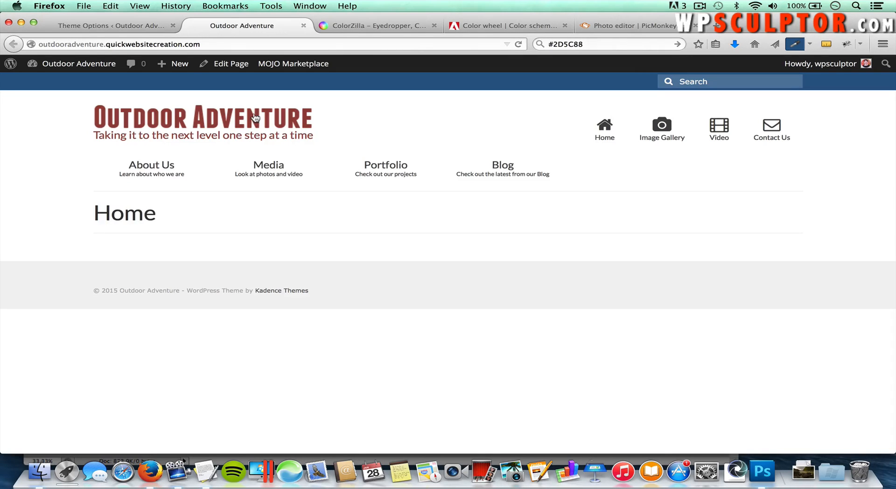
pyautogui.click(125, 26)
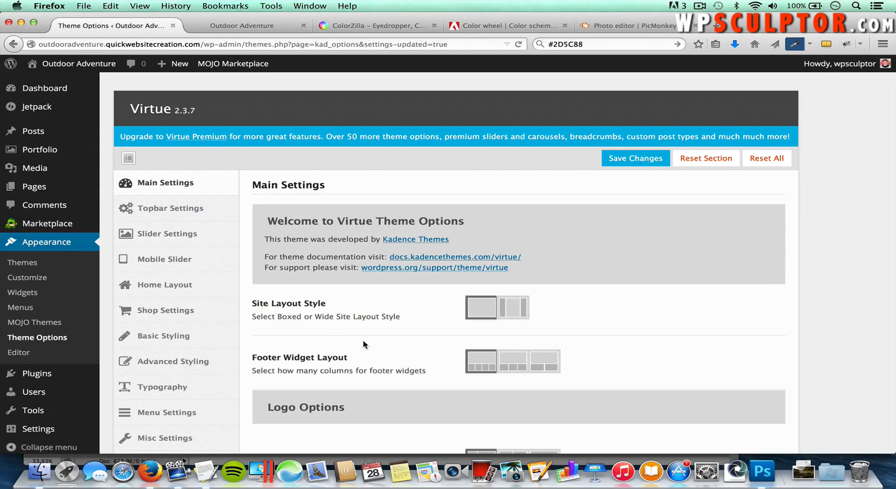
# Step: Set both the logo's top and bottom spacing to 20
pyautogui.scroll(-1, 364, 345)
pyautogui.scroll(-15, 364, 345)
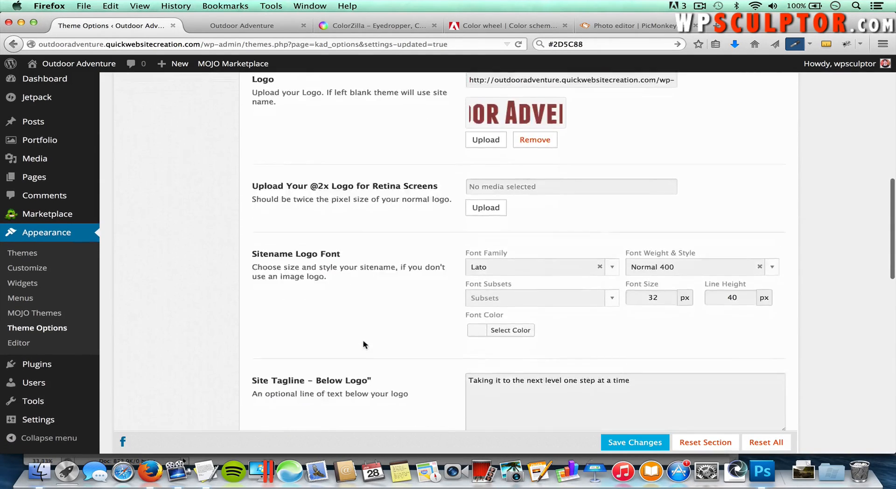
pyautogui.scroll(-12, 364, 344)
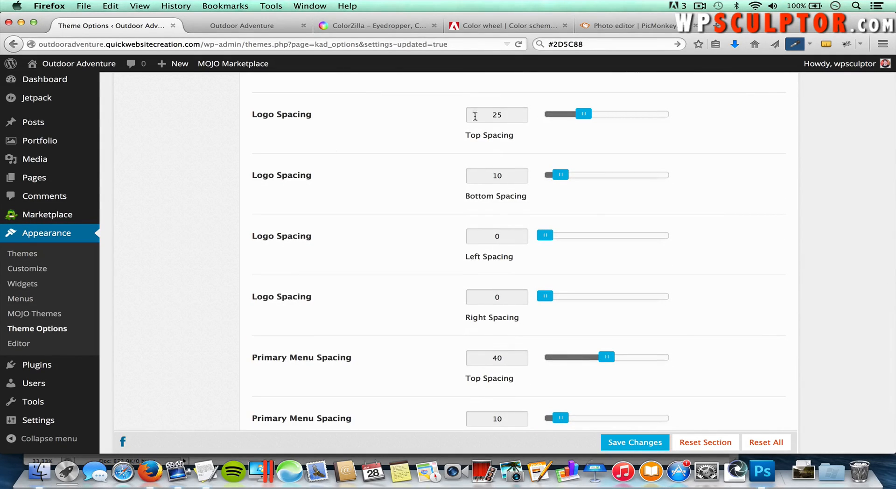
pyautogui.click(500, 119)
pyautogui.doubleClick(497, 115)
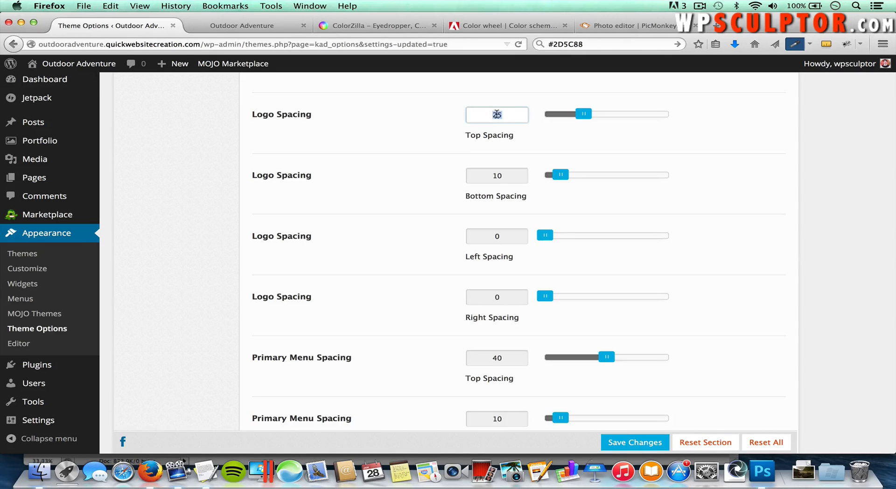
pyautogui.write('20')
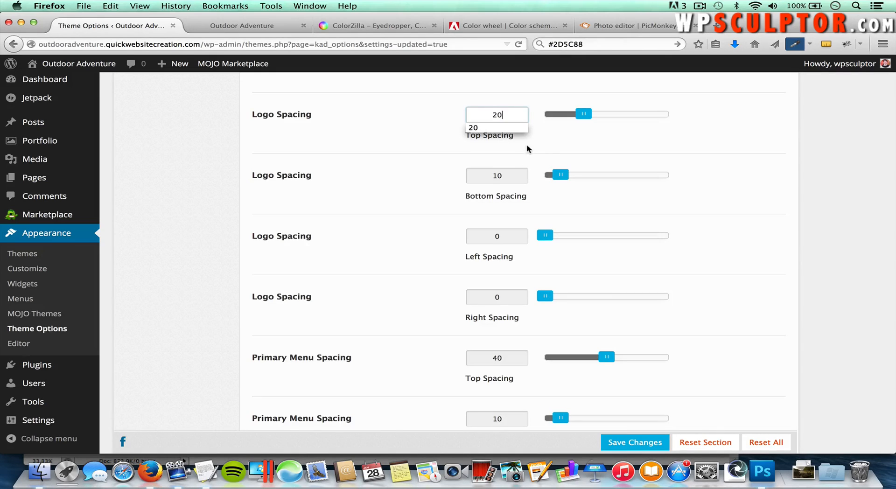
pyautogui.click(568, 139)
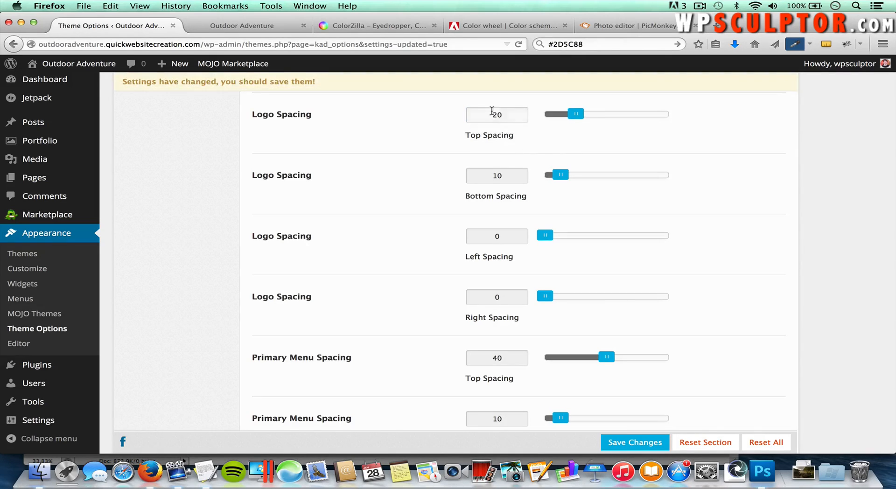
pyautogui.doubleClick(498, 176)
pyautogui.write('20')
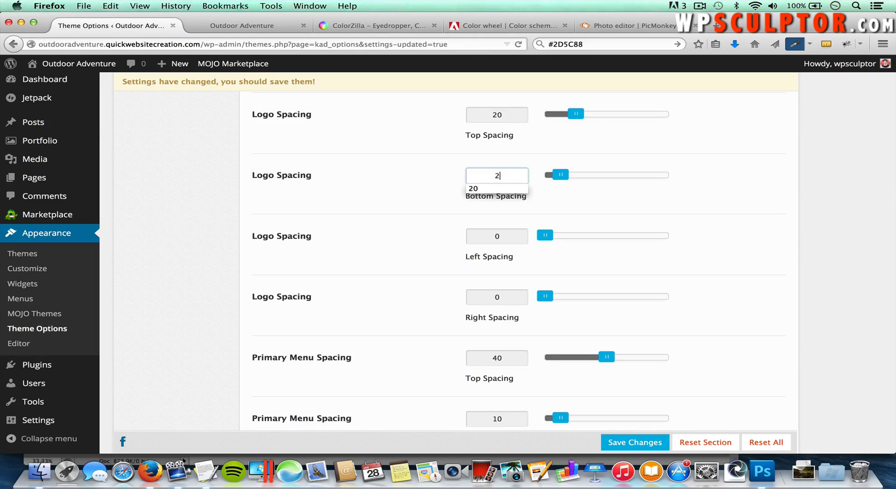
pyautogui.click(587, 154)
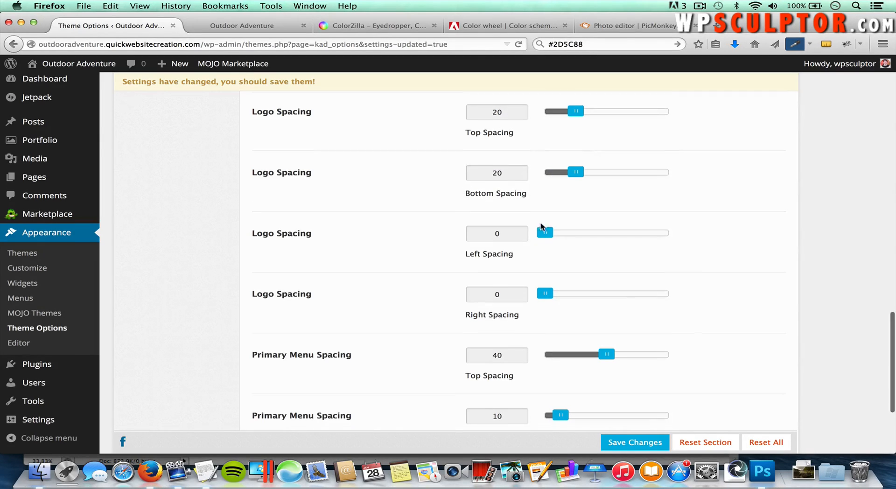
# Step: Change Primary Menu top spacing from 40 to 10, save, and go to the front page
pyautogui.scroll(-2, 587, 154)
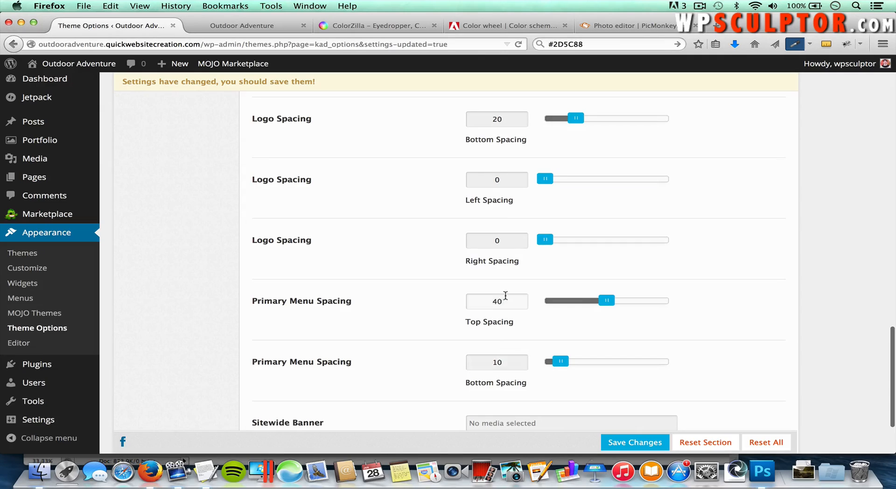
pyautogui.doubleClick(499, 301)
pyautogui.write('1')
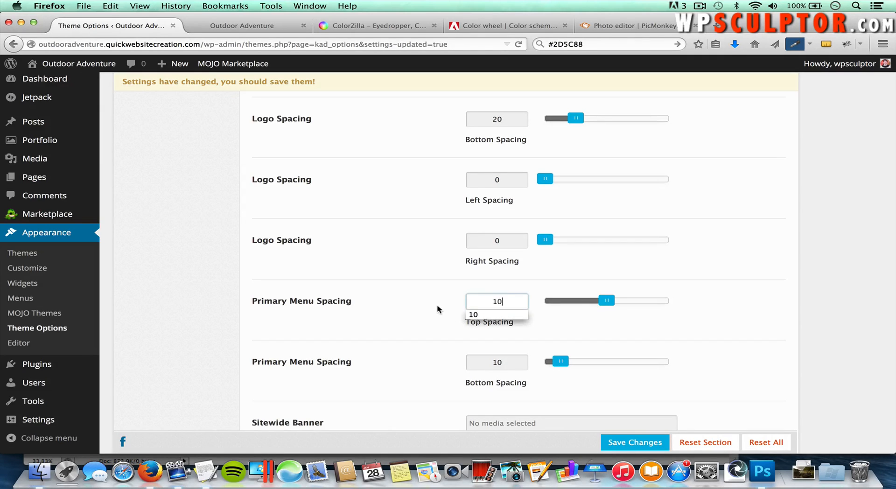
pyautogui.write('0')
pyautogui.click(438, 309)
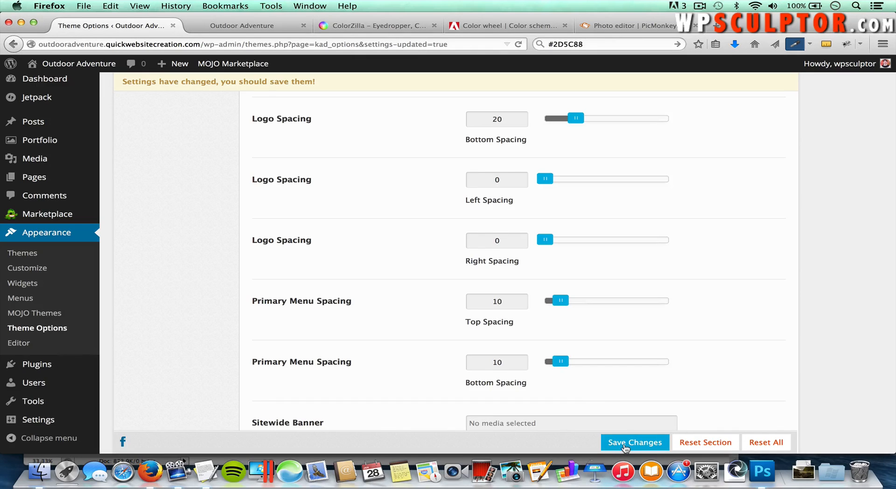
pyautogui.click(625, 443)
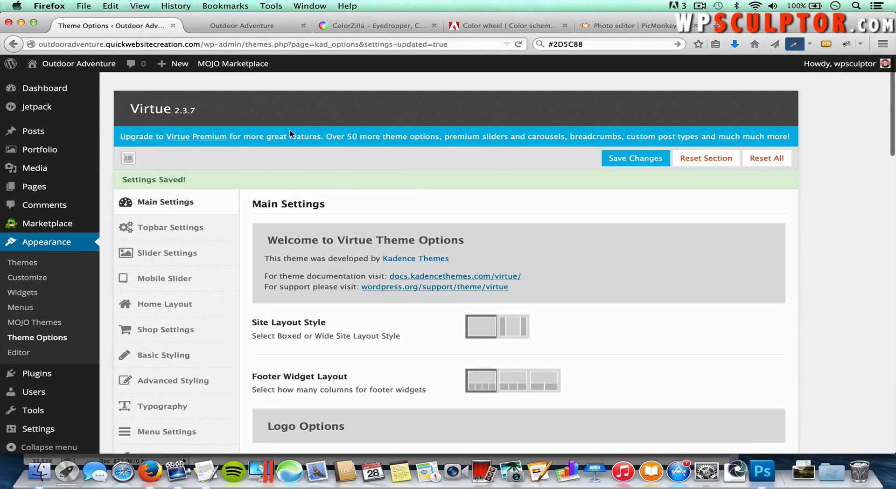
pyautogui.click(248, 27)
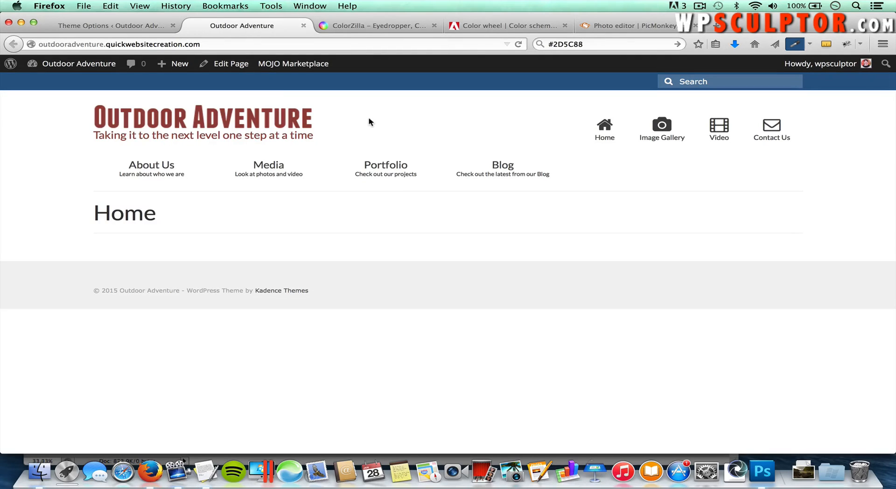
# Step: Reload the front page to check the tighter logo and menu spacing, then return to Theme Options
pyautogui.press('super+r')
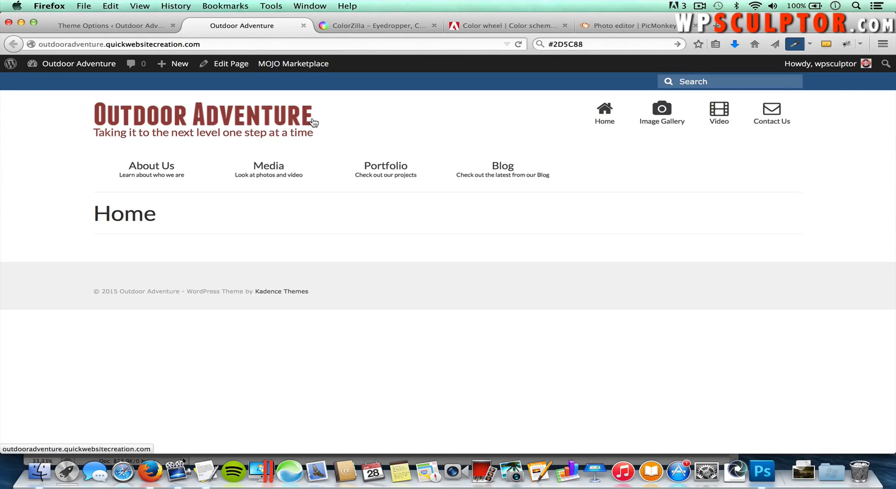
pyautogui.click(81, 22)
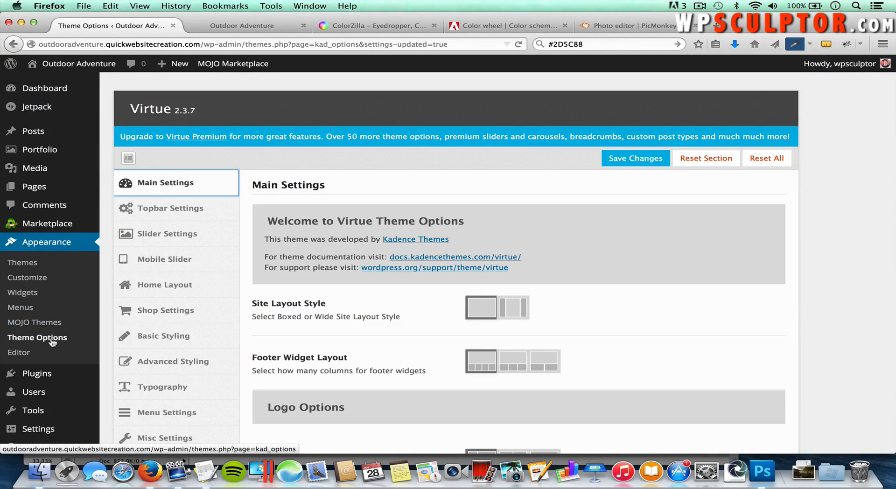
pyautogui.click(177, 364)
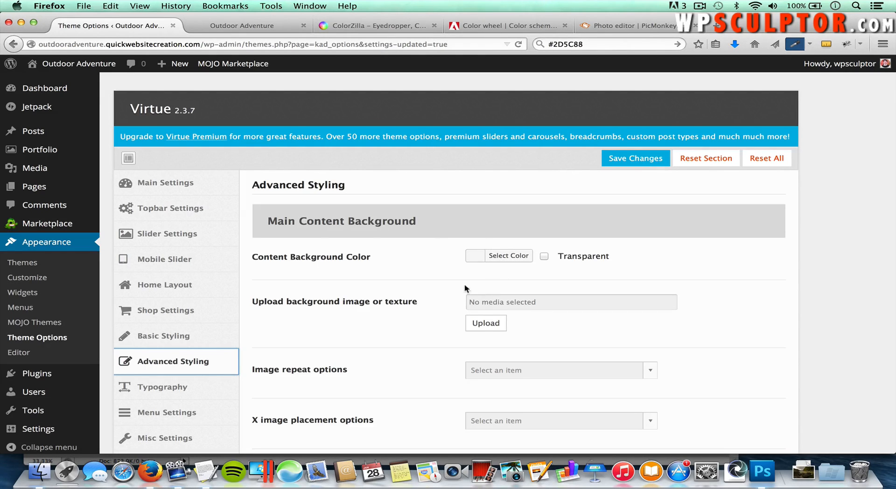
pyautogui.scroll(-3, 465, 288)
pyautogui.scroll(-5, 465, 288)
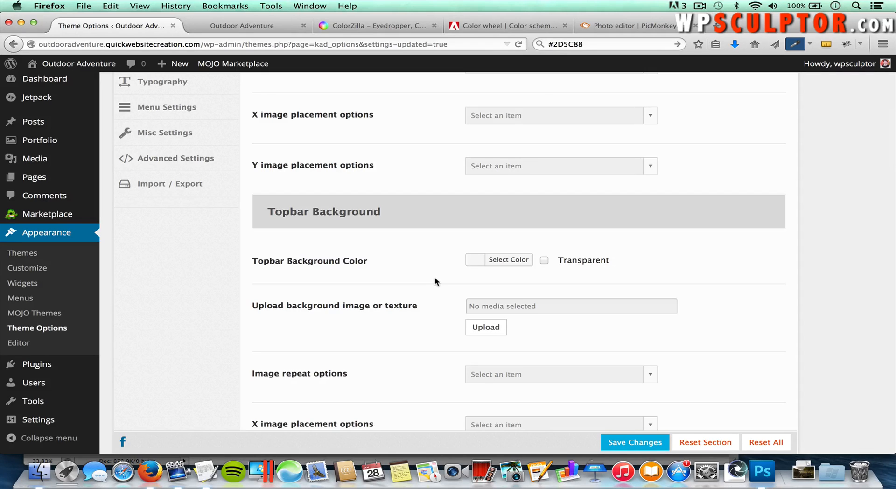
pyautogui.scroll(-7, 435, 279)
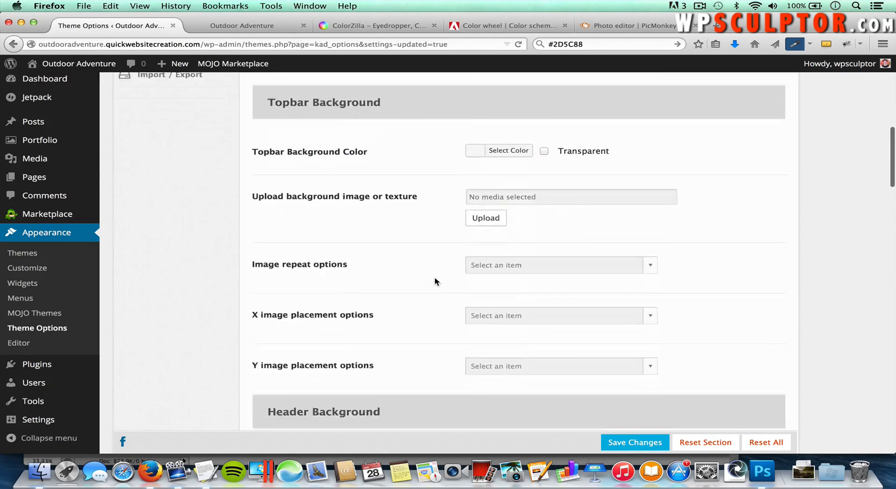
pyautogui.scroll(-1, 435, 278)
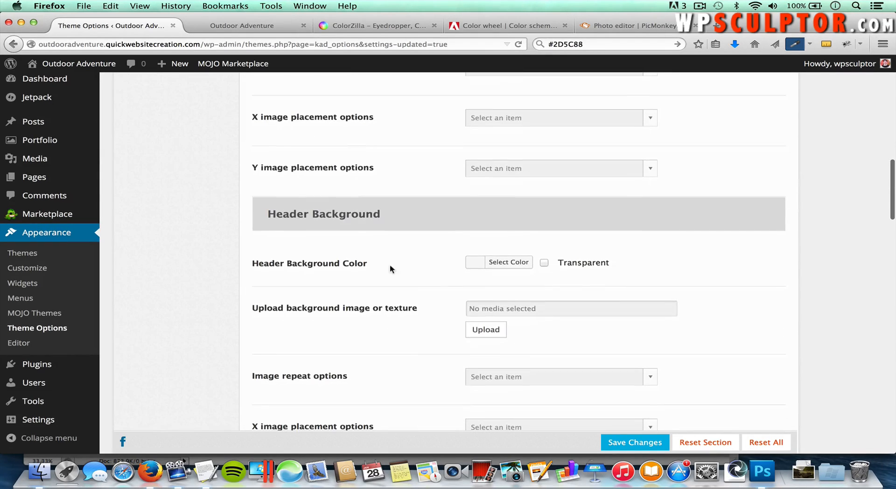
pyautogui.scroll(-1, 405, 282)
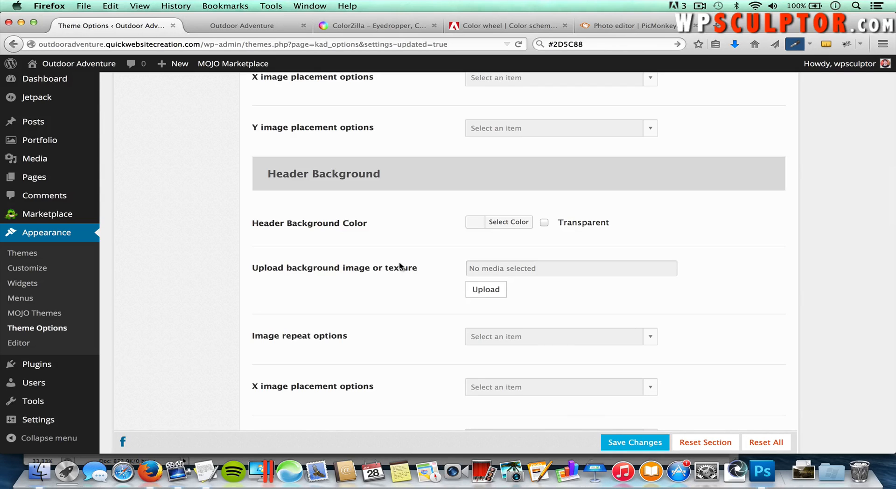
pyautogui.scroll(-6, 399, 266)
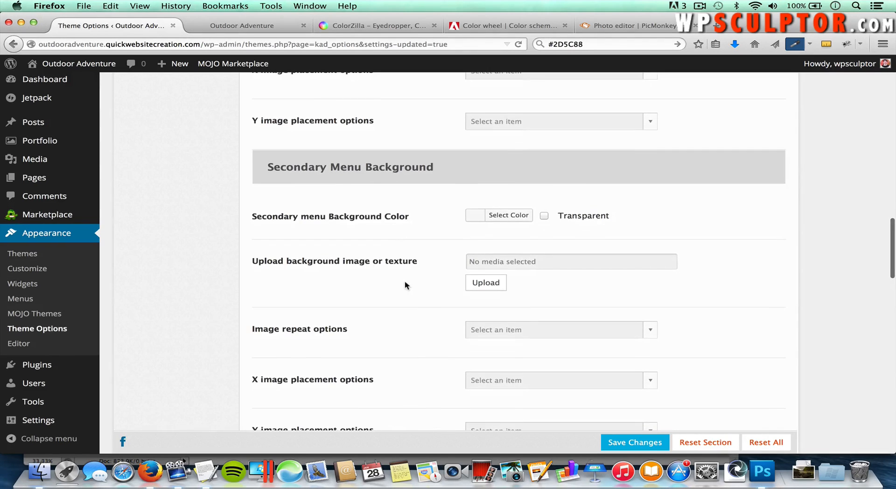
pyautogui.scroll(-7, 405, 281)
pyautogui.scroll(-6, 405, 281)
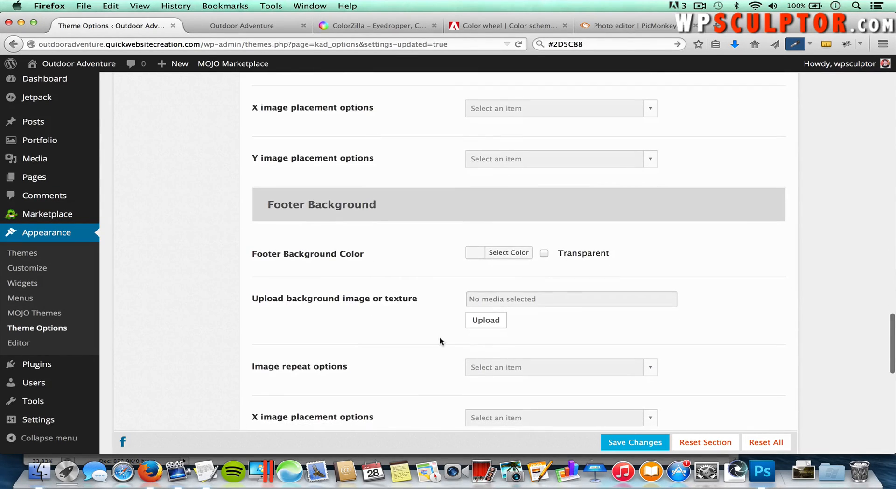
pyautogui.scroll(-8, 440, 341)
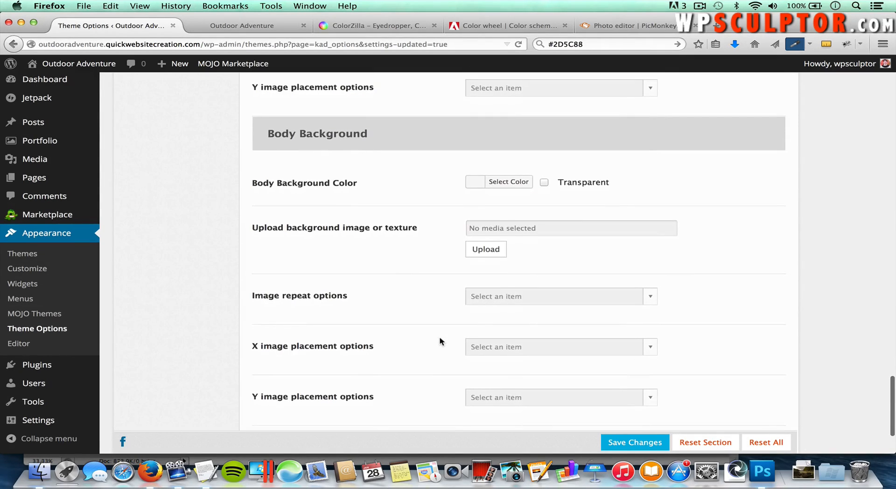
pyautogui.scroll(-1, 440, 342)
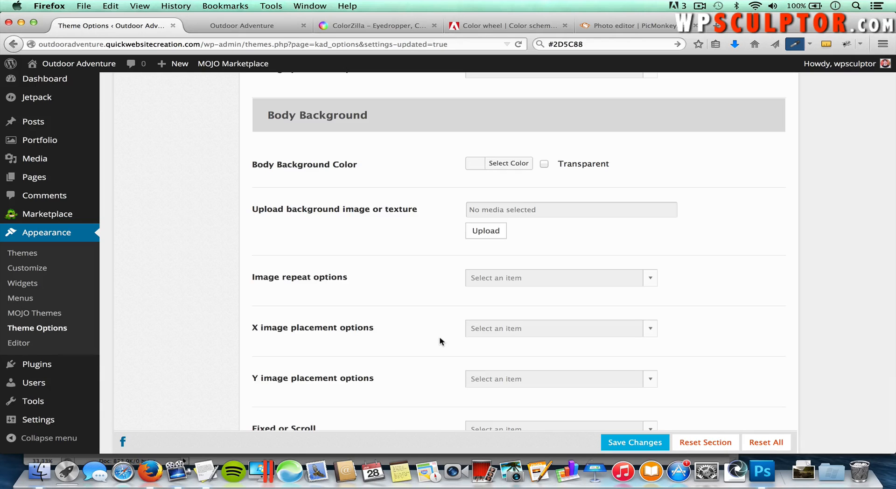
pyautogui.scroll(20, 440, 341)
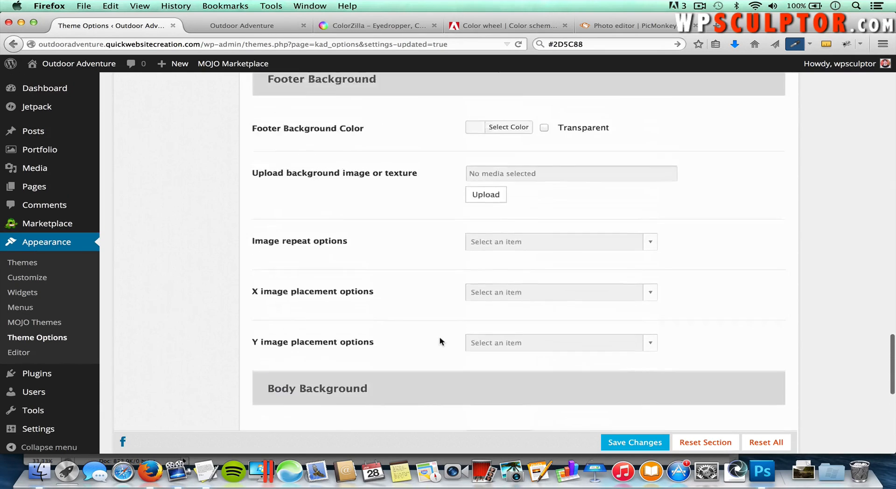
pyautogui.scroll(15, 440, 341)
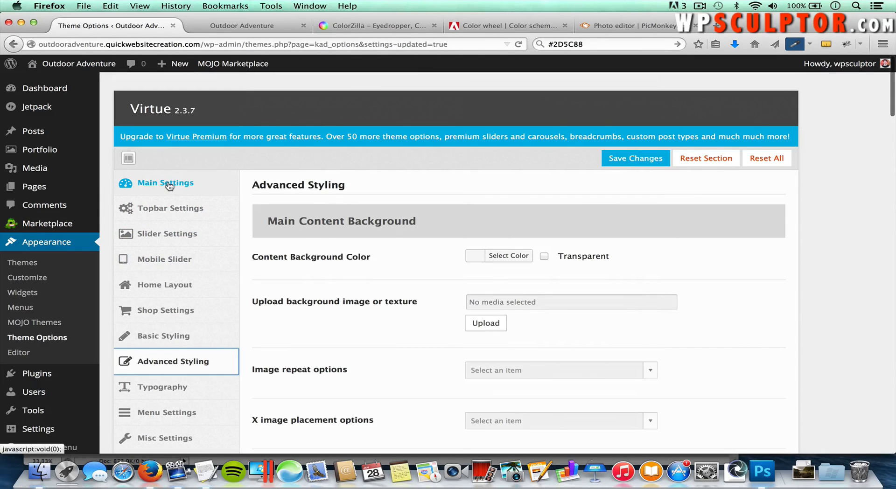
pyautogui.click(175, 184)
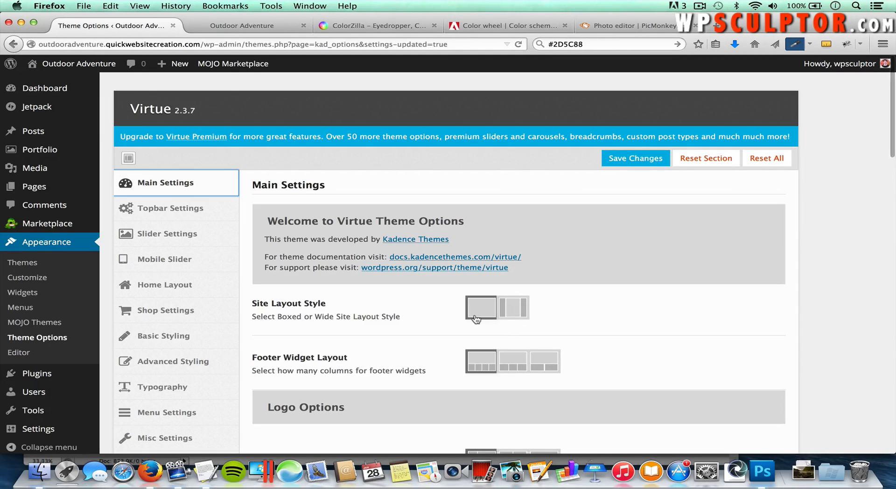
# Step: Select the second Site Layout Style, save, and reload the front page to view the boxed layout
pyautogui.click(521, 310)
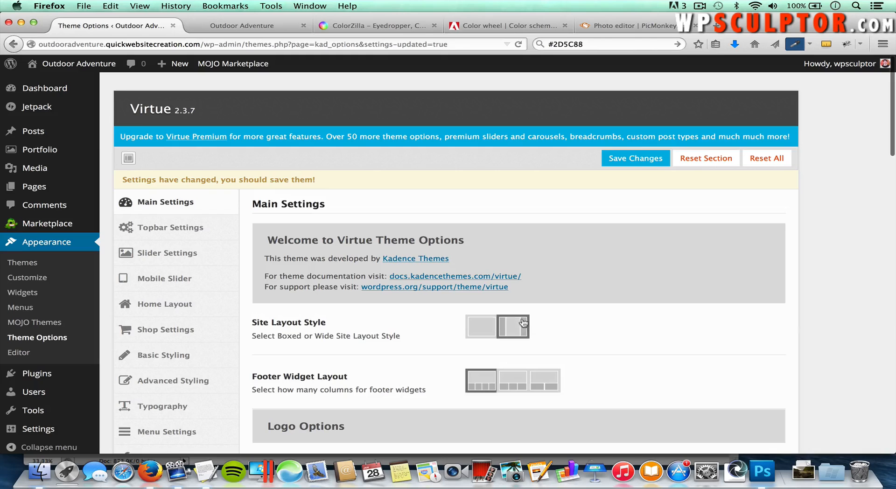
pyautogui.click(628, 161)
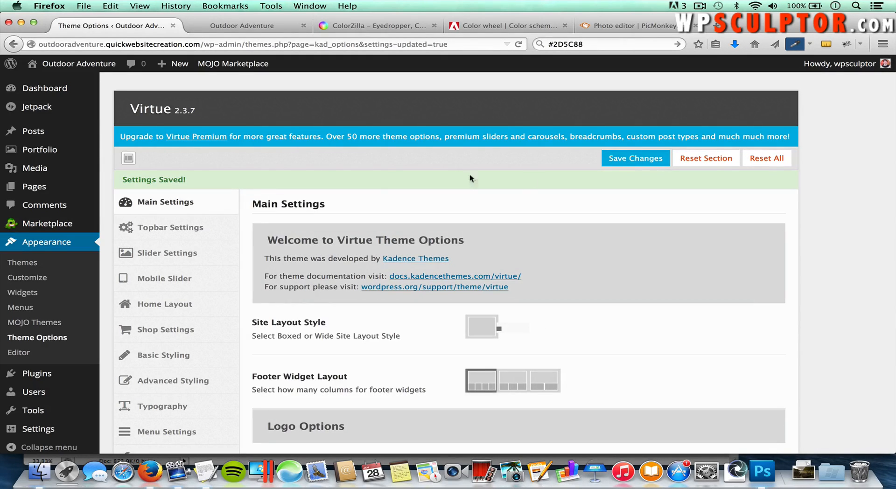
pyautogui.click(237, 26)
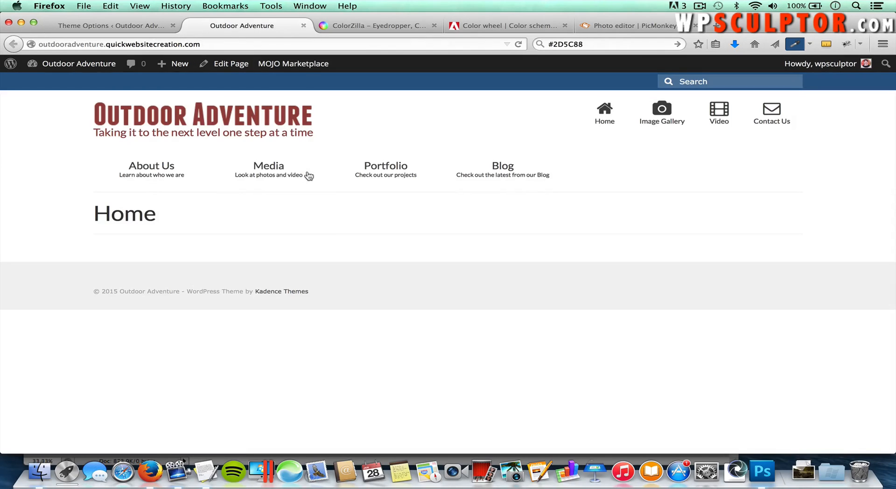
pyautogui.moveTo(309, 176)
pyautogui.press('super+r')
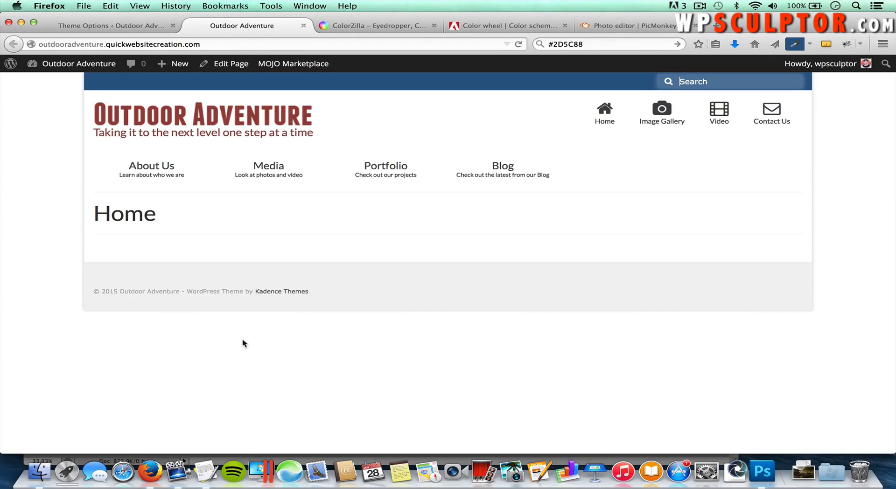
pyautogui.click(117, 27)
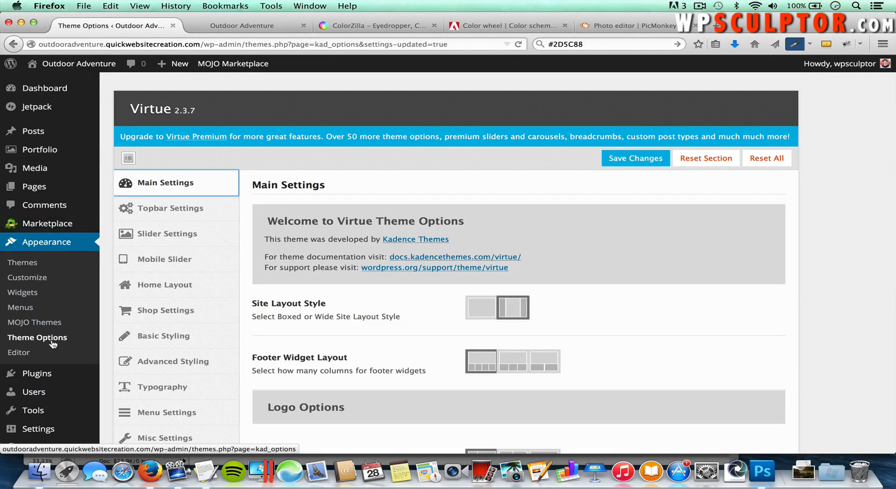
# Step: Open Advanced Styling and the Body Background Color's colour picker
pyautogui.click(191, 364)
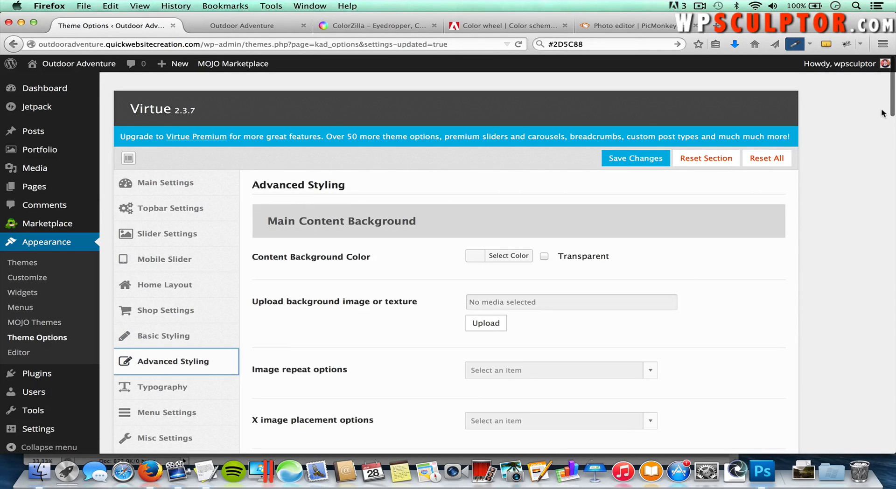
pyautogui.moveTo(892, 110); pyautogui.dragTo(885, 425)
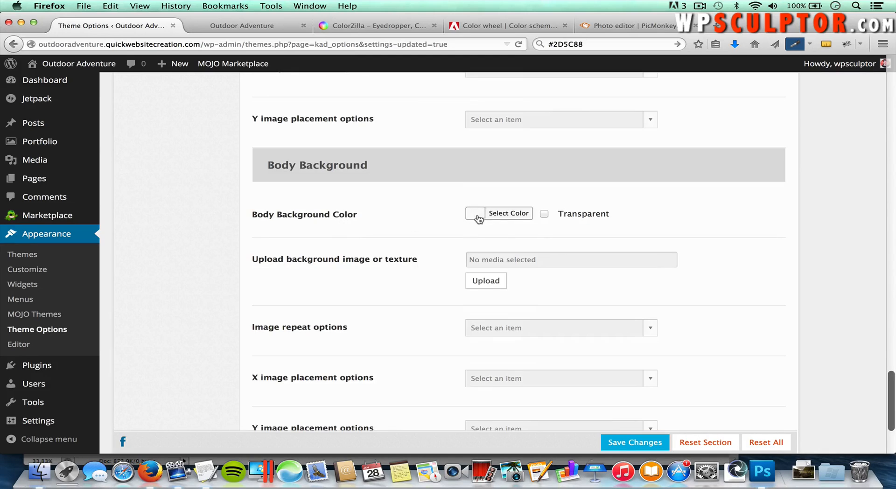
pyautogui.click(504, 213)
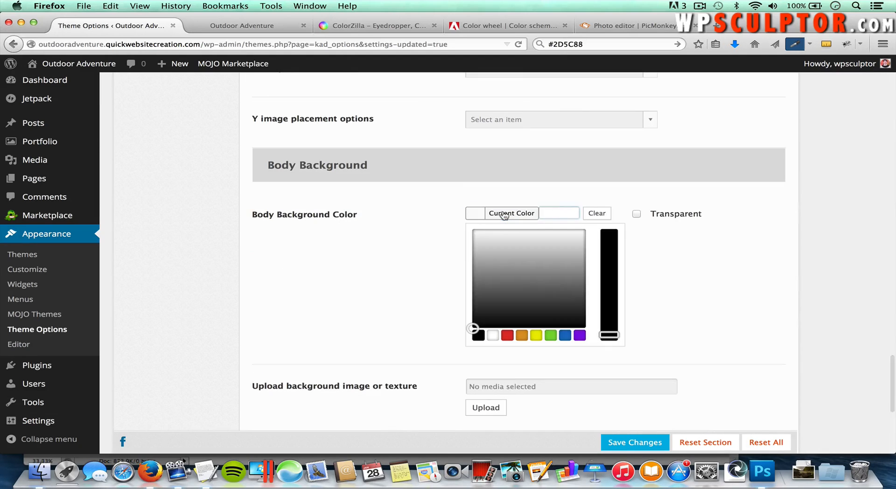
# Step: Switch Adobe Color's rule to Complementary and select the dark brown swatch's hex 3B2808
pyautogui.click(489, 27)
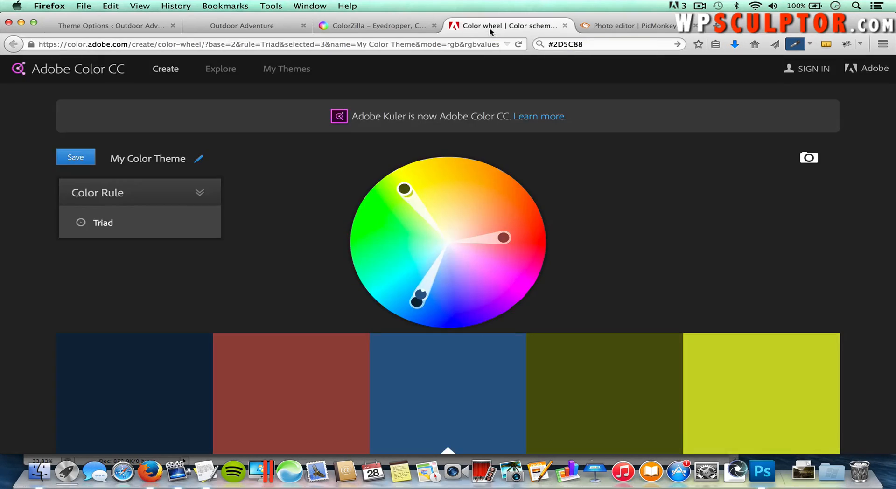
pyautogui.moveTo(149, 212)
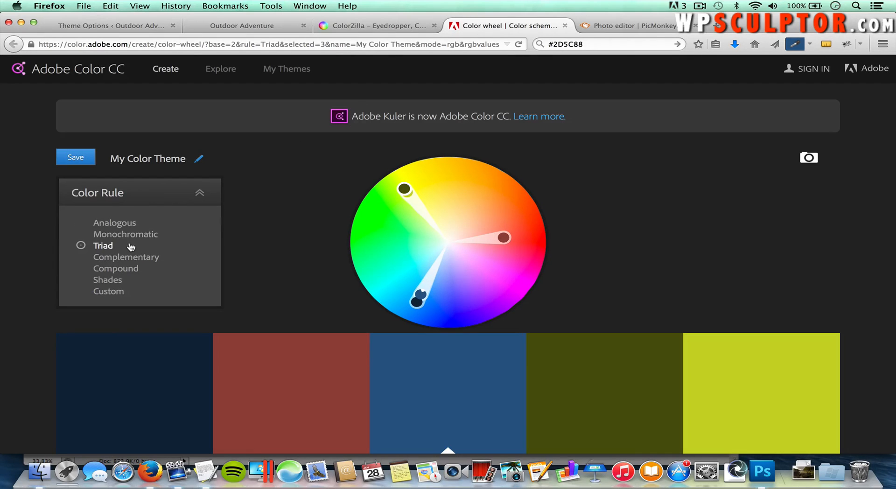
pyautogui.click(139, 258)
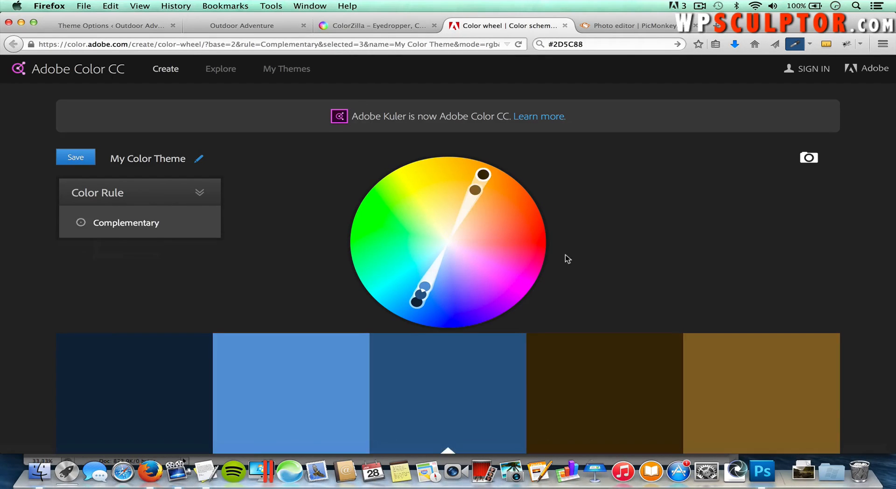
pyautogui.scroll(-3, 564, 257)
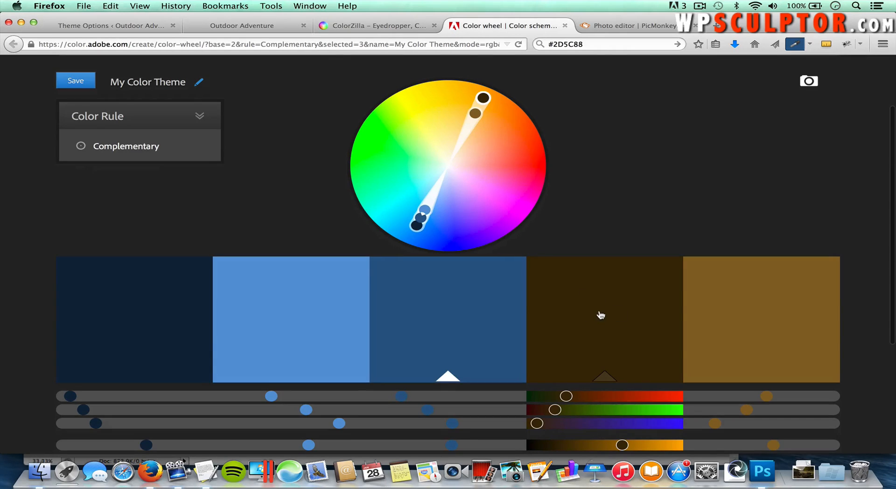
pyautogui.scroll(-2, 598, 313)
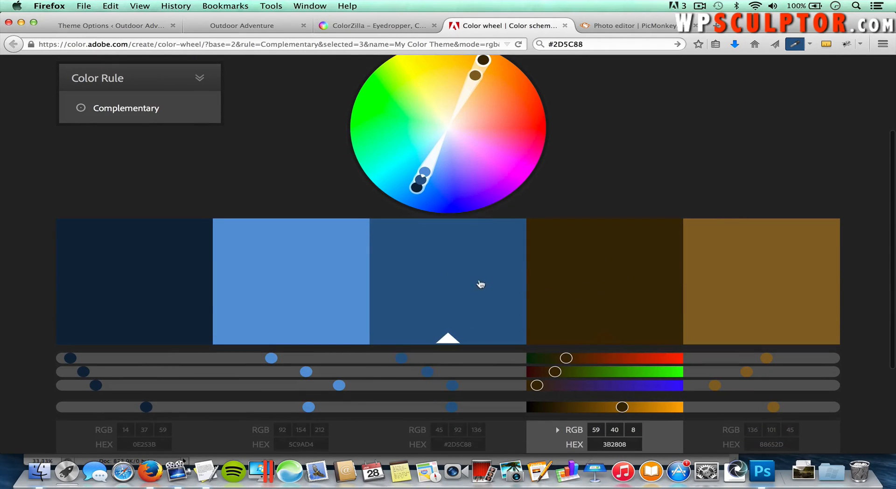
pyautogui.scroll(-3, 600, 327)
pyautogui.click(620, 383)
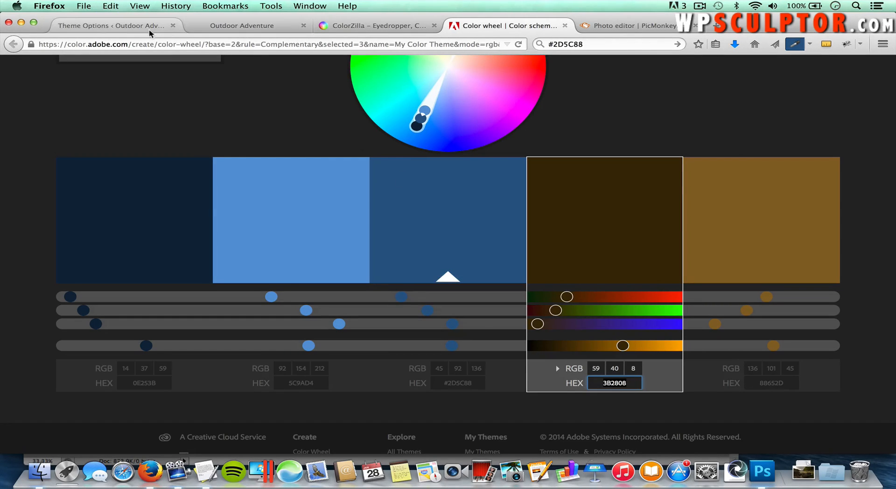
# Step: Paste 3B2808 into the Body Background Color field and save the theme options
pyautogui.click(129, 29)
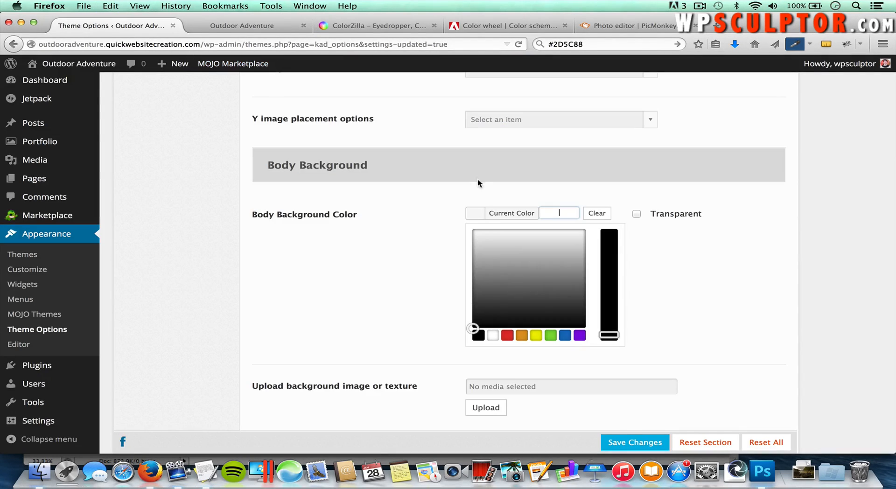
pyautogui.click(557, 213)
pyautogui.write('3B2808')
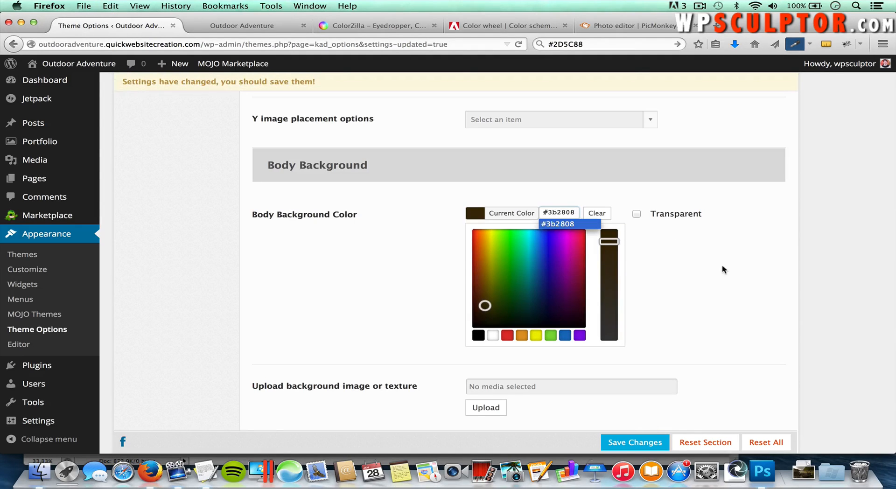
pyautogui.scroll(-2, 723, 270)
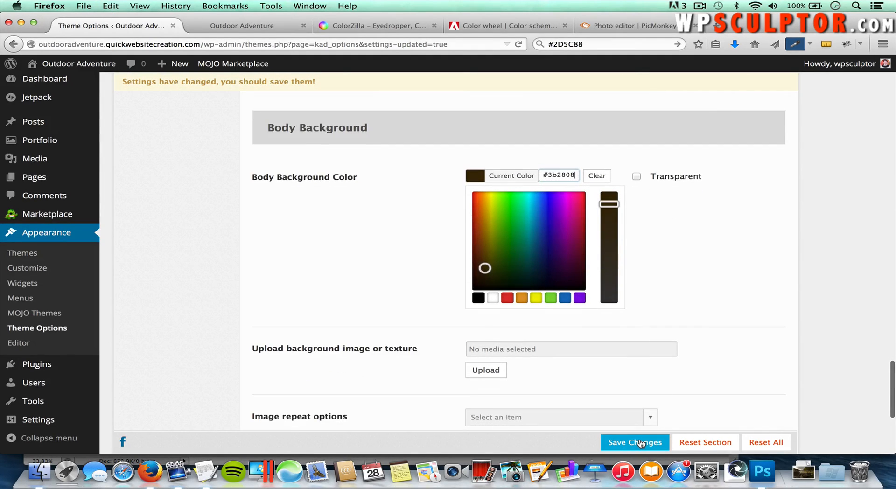
pyautogui.click(641, 443)
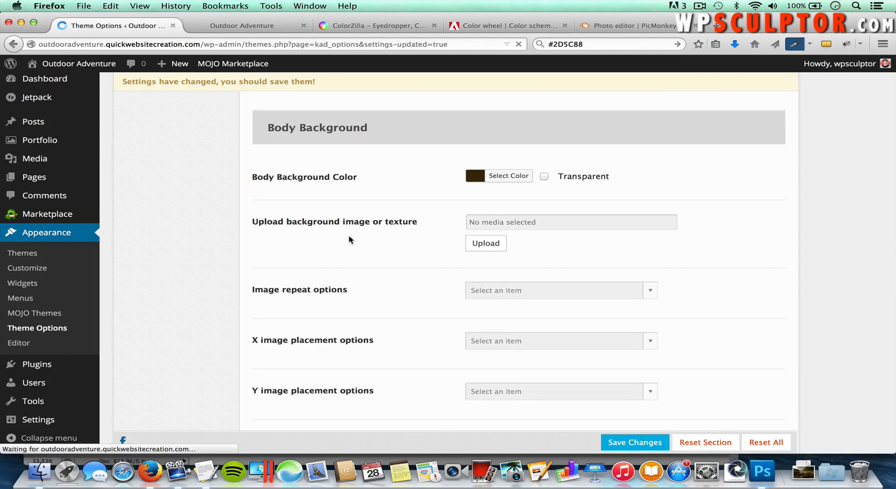
# Step: Reload the Outdoor Adventure site and browse its About Us page against the dark brown background
pyautogui.click(243, 28)
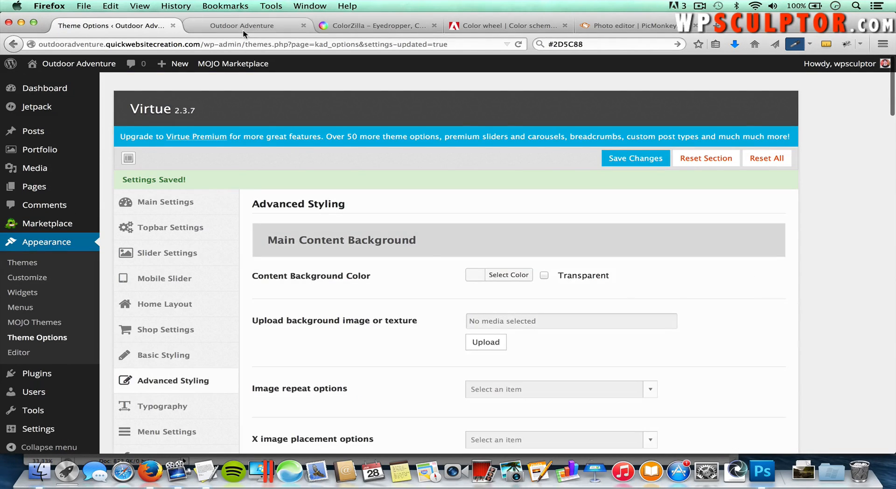
pyautogui.press('super+r')
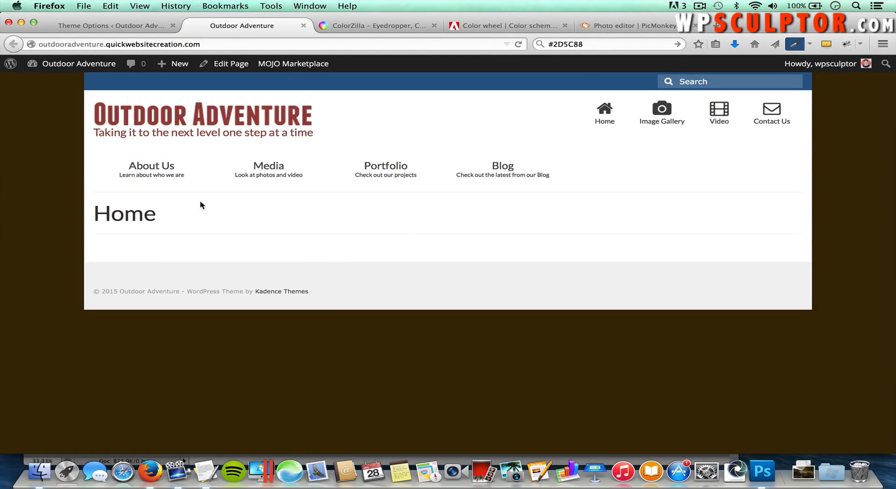
pyautogui.click(158, 170)
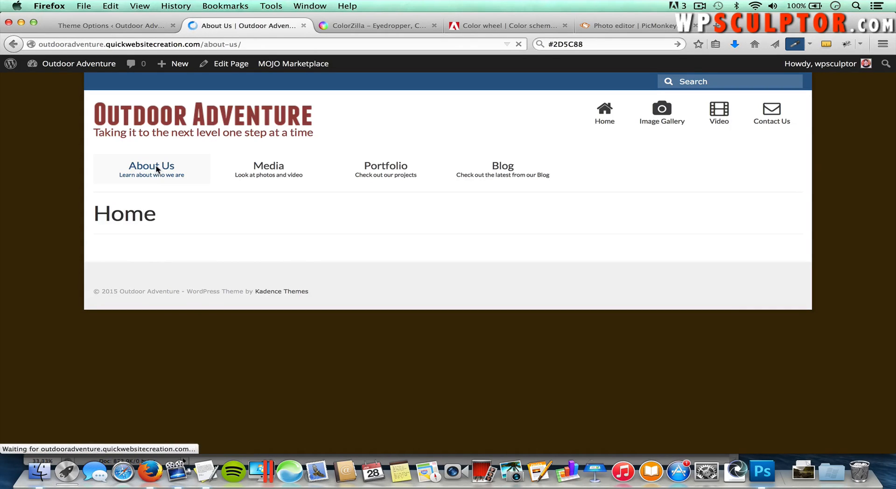
pyautogui.scroll(-3, 494, 271)
pyautogui.scroll(-4, 493, 267)
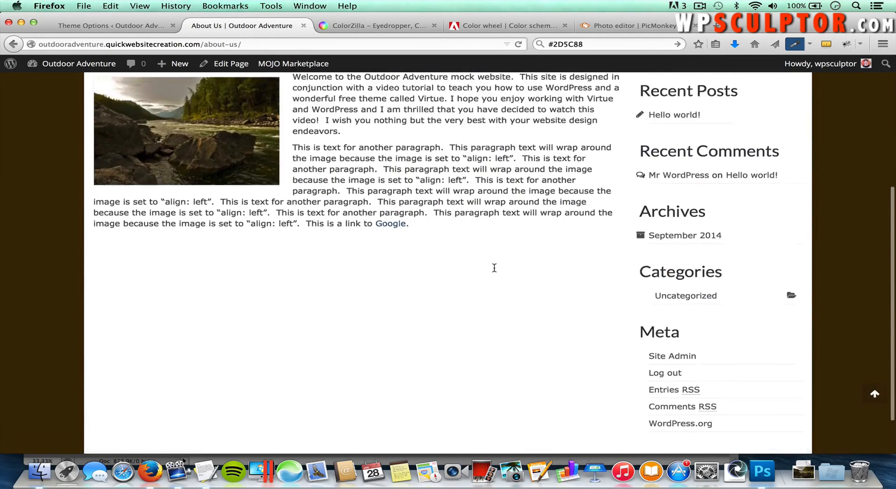
pyautogui.scroll(8, 494, 270)
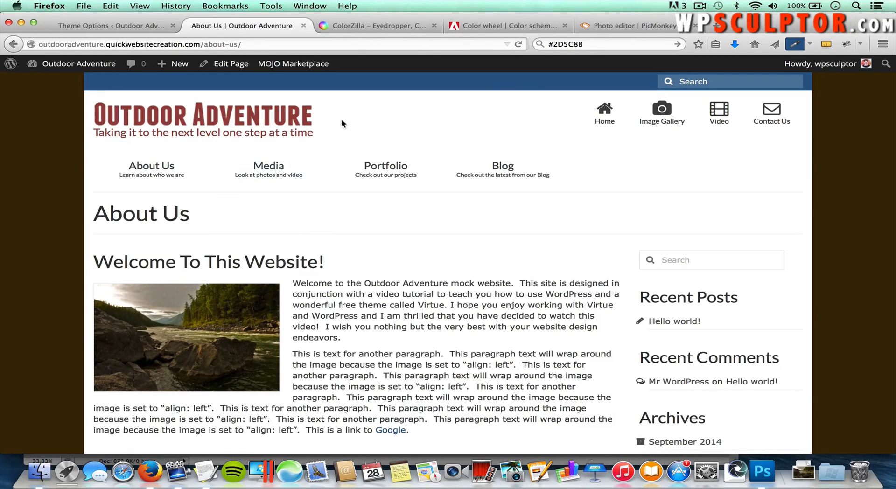
# Step: Close the ColorZilla tab and go to bgrepeat.com in a new tab
pyautogui.click(404, 26)
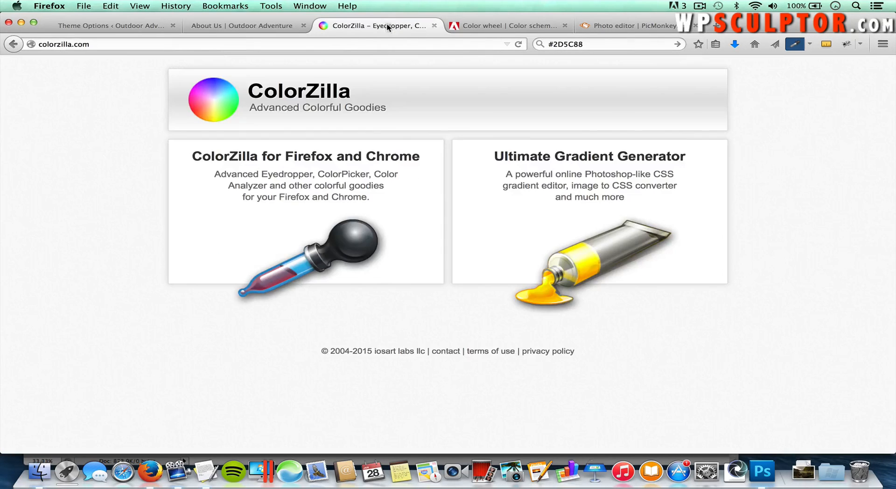
pyautogui.click(435, 25)
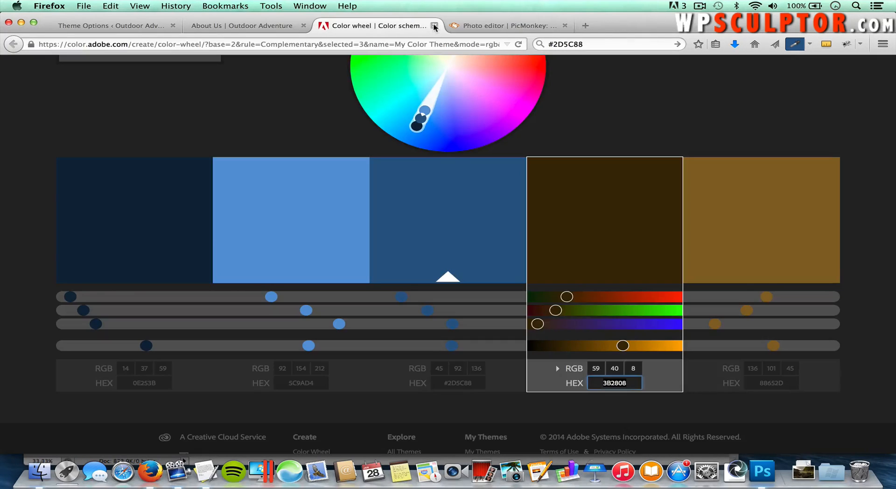
pyautogui.click(585, 26)
pyautogui.write('bgrepeat.com/')
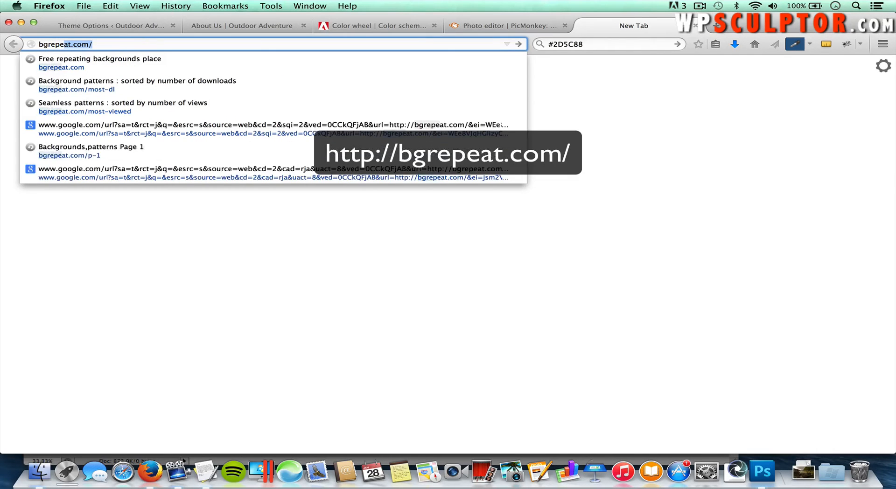
pyautogui.press('Return')
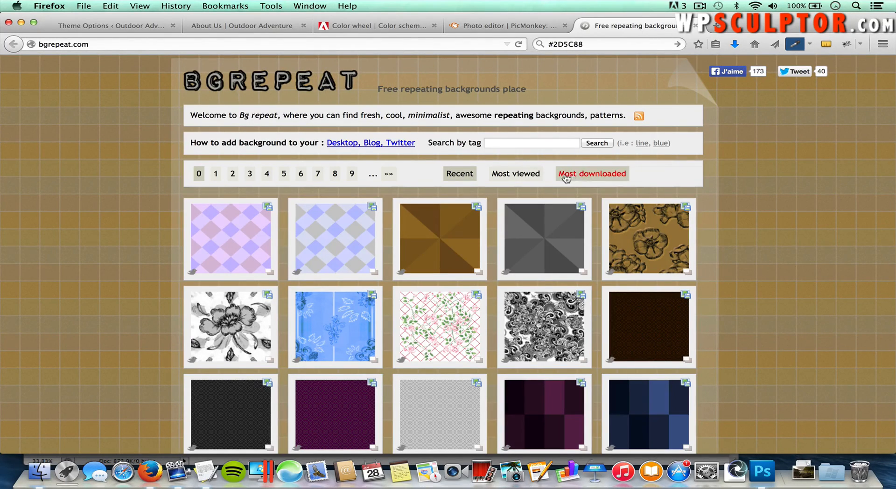
# Step: Download the line,grey pattern from Most downloaded, saving it as 128-174(1).jpg
pyautogui.click(586, 178)
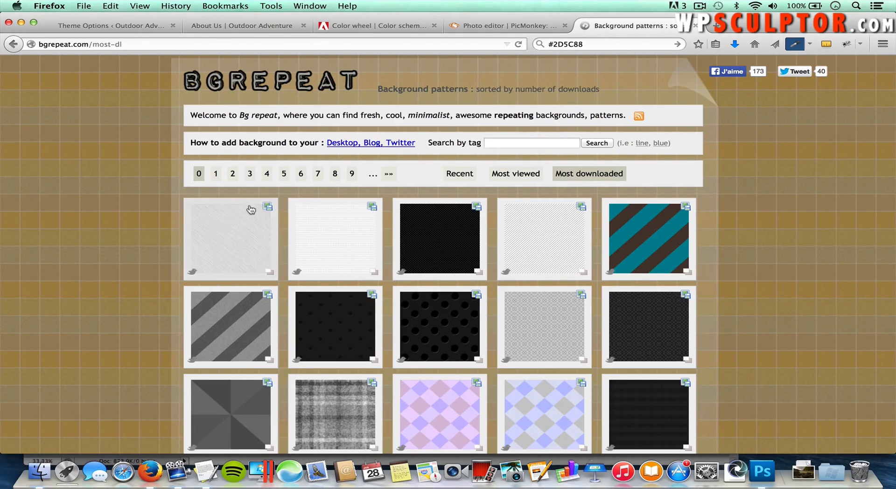
pyautogui.click(234, 237)
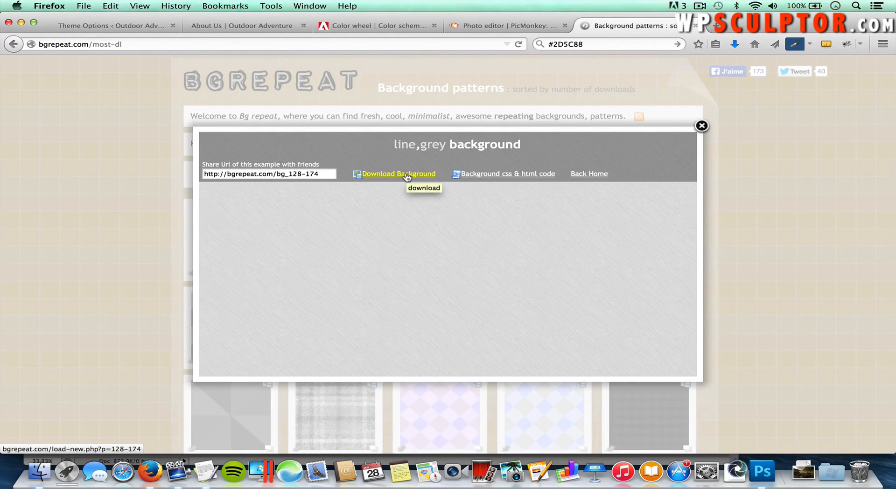
pyautogui.click(407, 176)
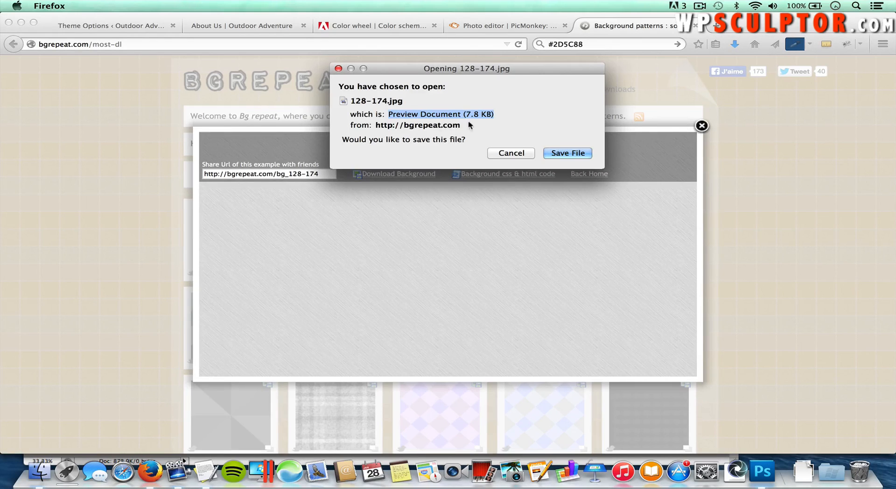
pyautogui.click(564, 156)
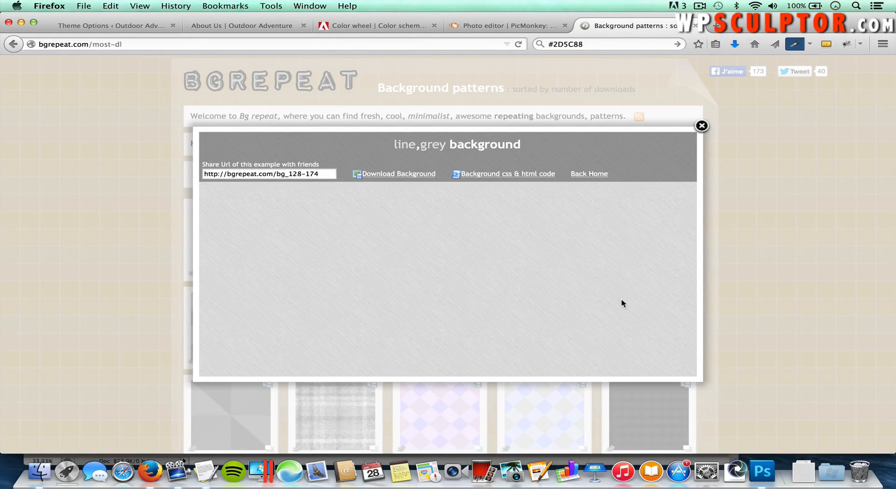
pyautogui.click(806, 472)
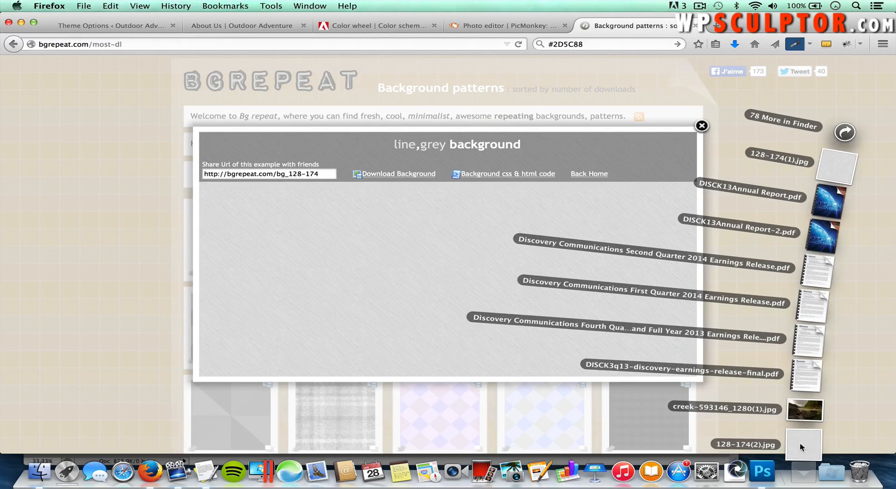
# Step: Check the downloaded 128-174(2).jpg tile in Preview, then bring Firefox back to the front
pyautogui.click(802, 446)
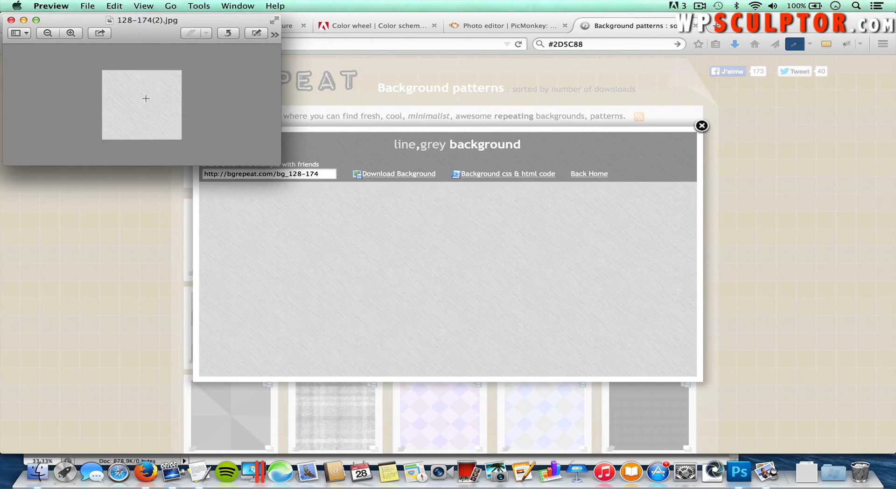
pyautogui.click(115, 198)
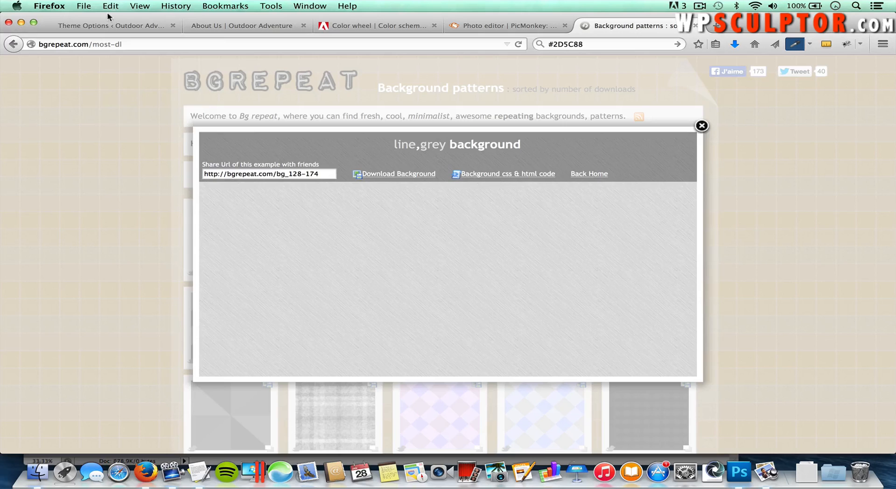
# Step: Upload 128-174.jpg from Downloads and select it as the Body Background image
pyautogui.click(111, 27)
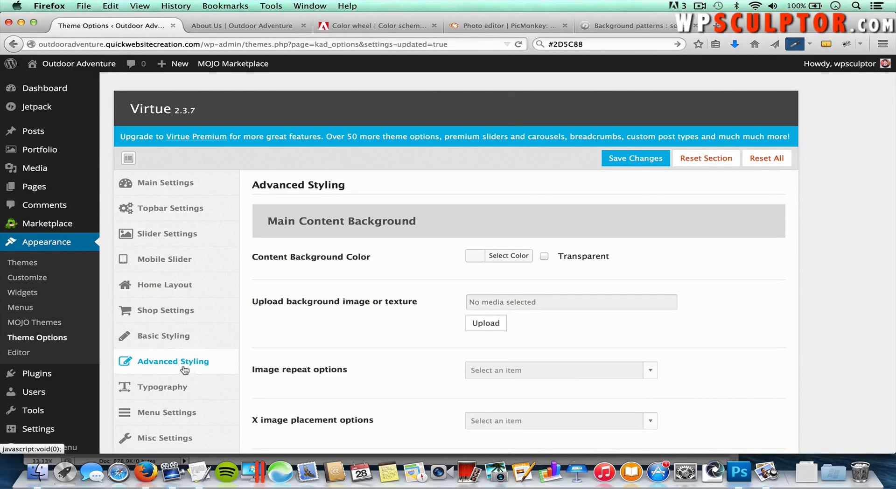
pyautogui.scroll(-15, 818, 206)
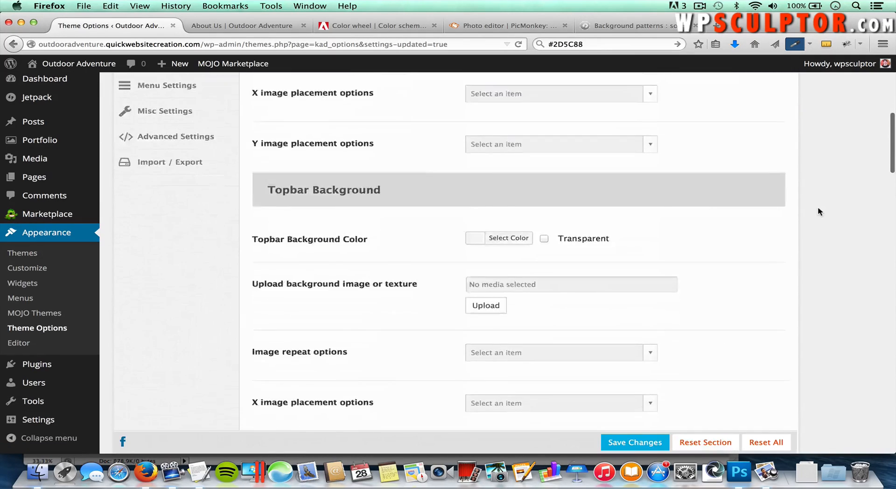
pyautogui.scroll(-20, 818, 210)
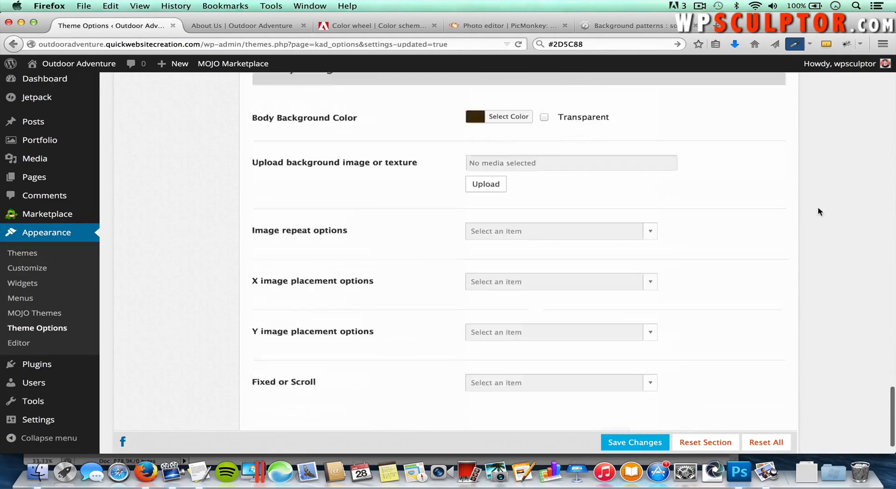
pyautogui.scroll(3, 818, 208)
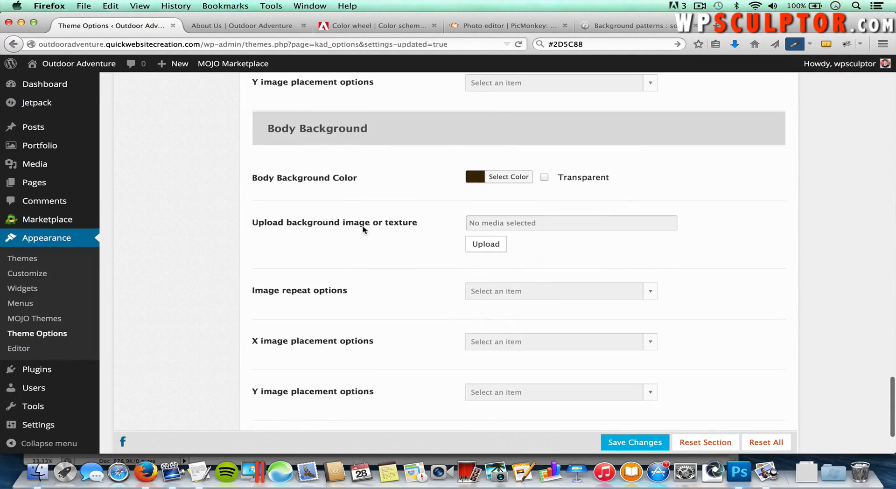
pyautogui.click(488, 246)
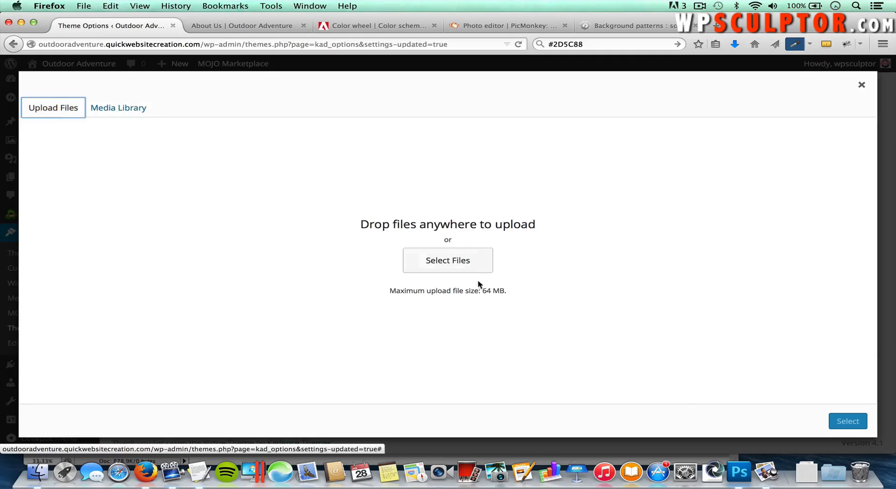
pyautogui.click(461, 265)
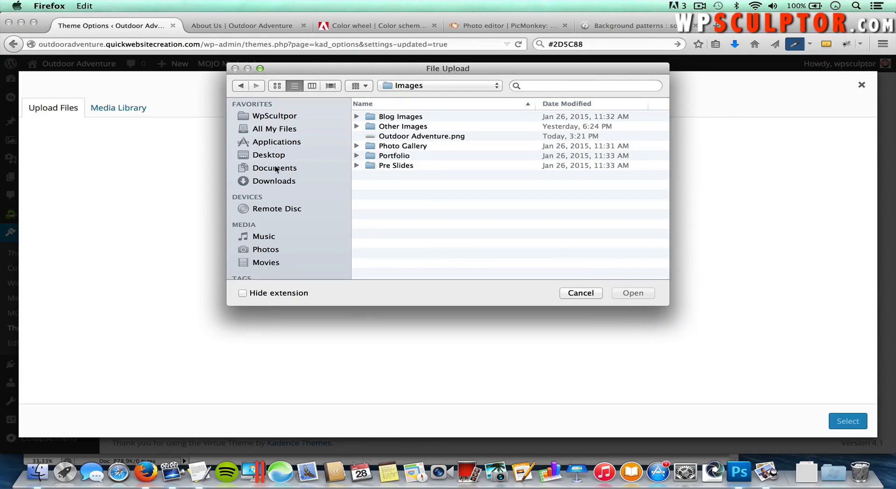
pyautogui.click(279, 181)
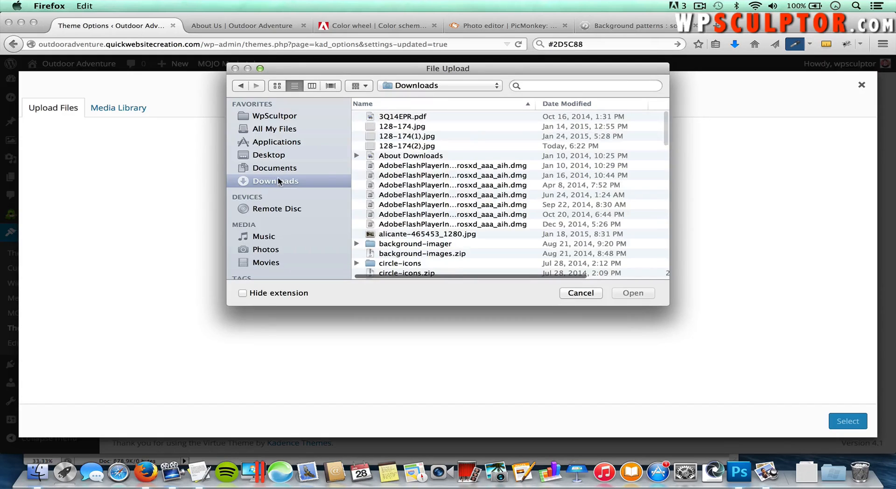
pyautogui.click(400, 127)
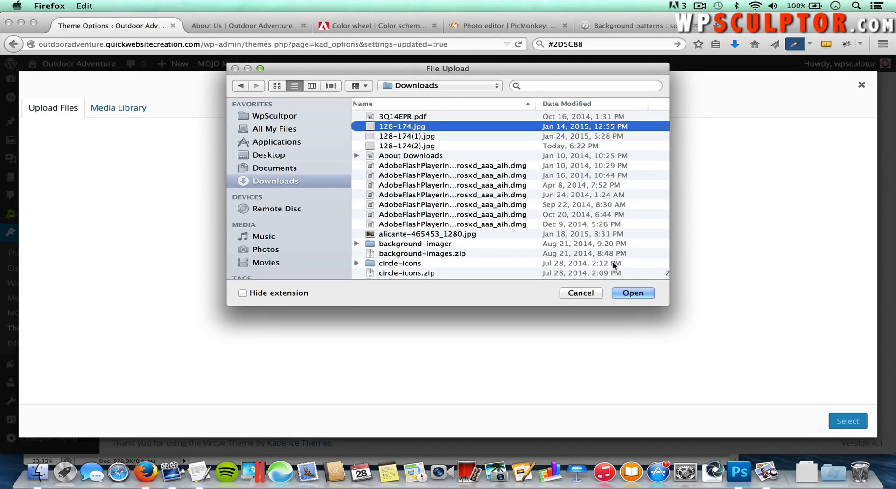
pyautogui.click(631, 289)
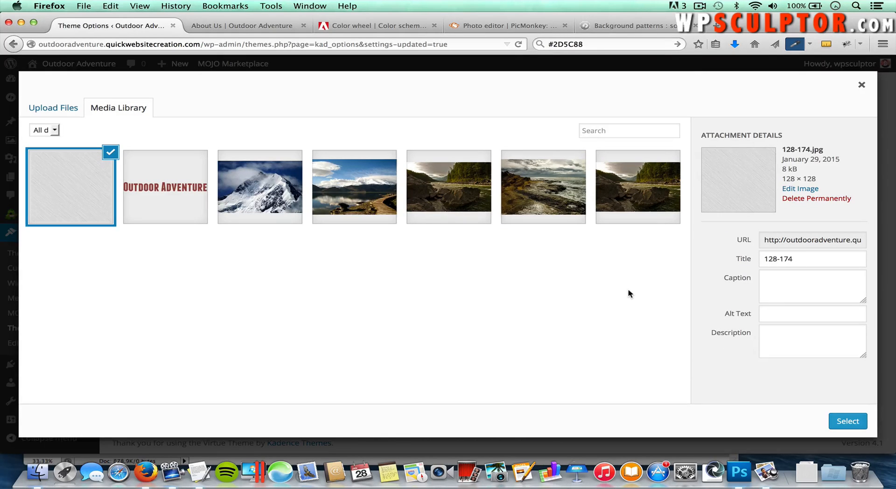
pyautogui.click(848, 420)
# Step: Set the background image to repeat, left, top and scroll, then save the changes
pyautogui.scroll(-4, 744, 319)
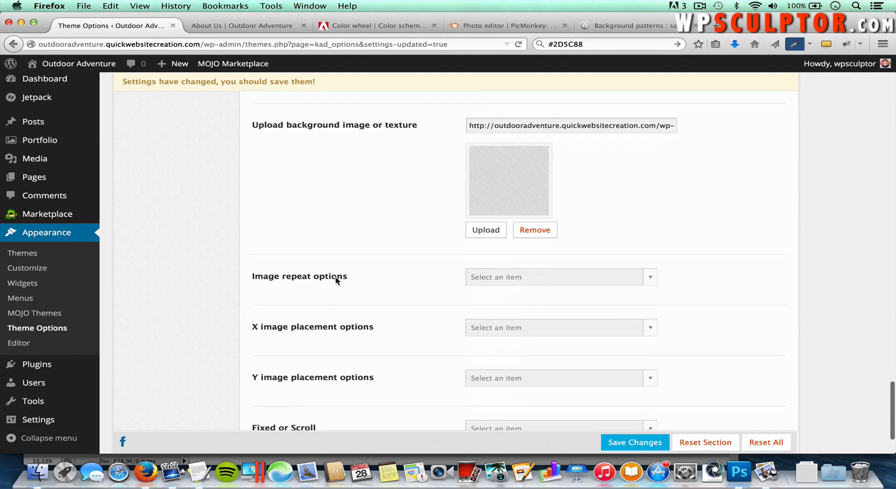
pyautogui.click(491, 279)
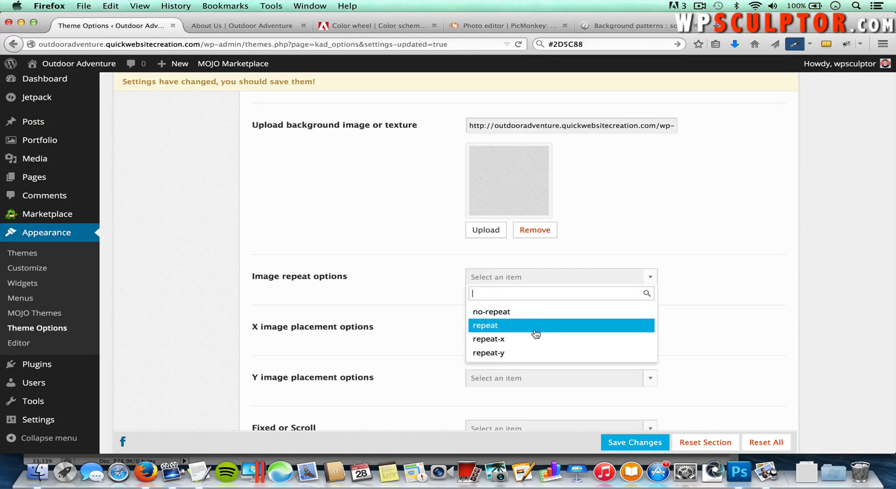
pyautogui.click(494, 326)
pyautogui.scroll(-2, 402, 355)
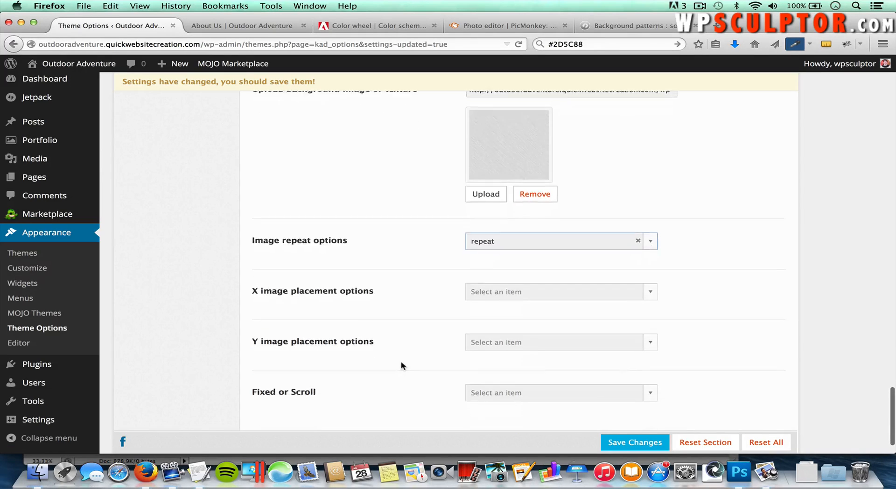
pyautogui.click(489, 284)
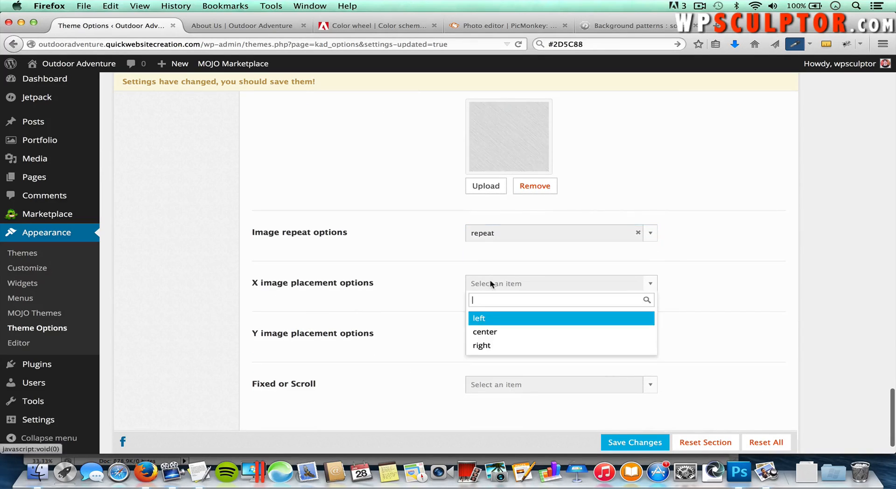
pyautogui.click(517, 320)
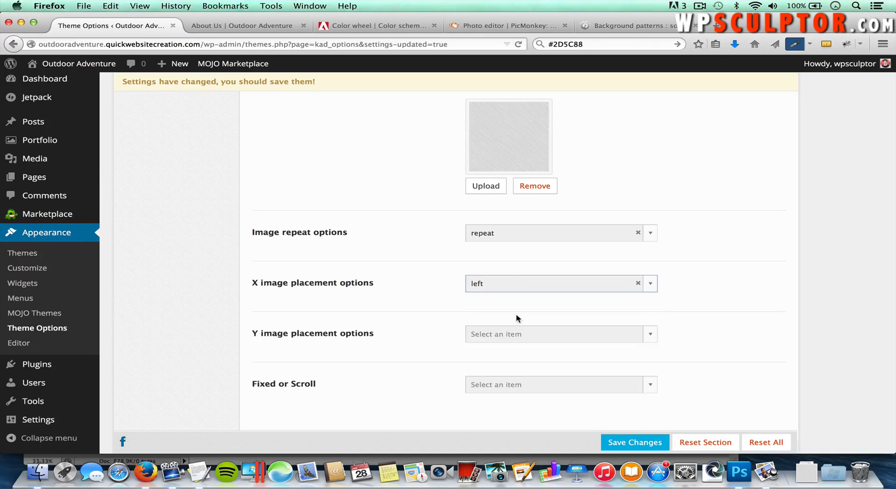
pyautogui.click(508, 337)
pyautogui.click(504, 372)
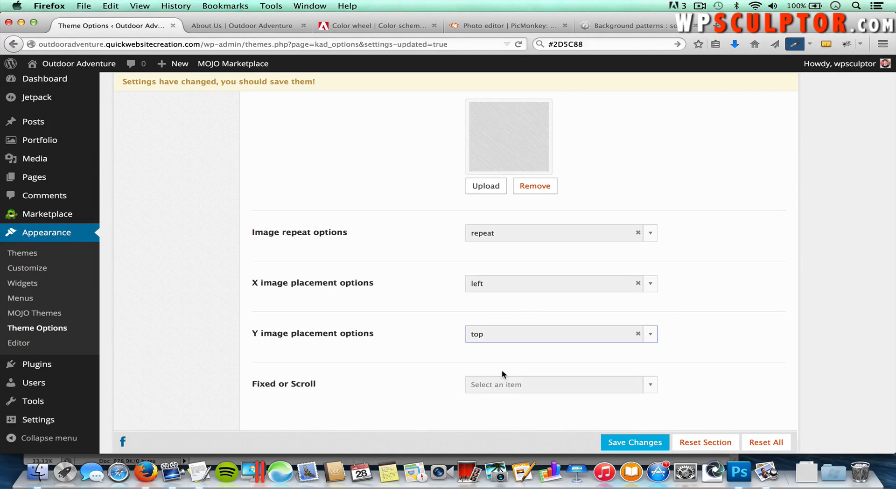
pyautogui.click(528, 388)
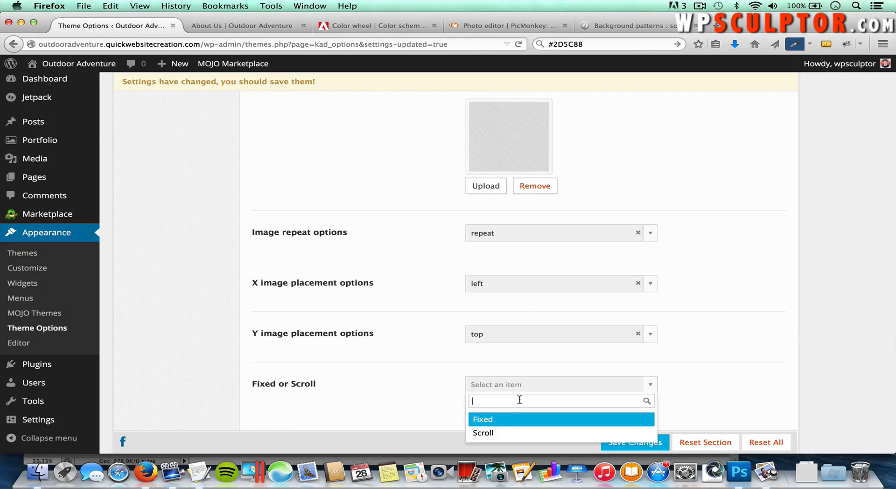
pyautogui.click(496, 433)
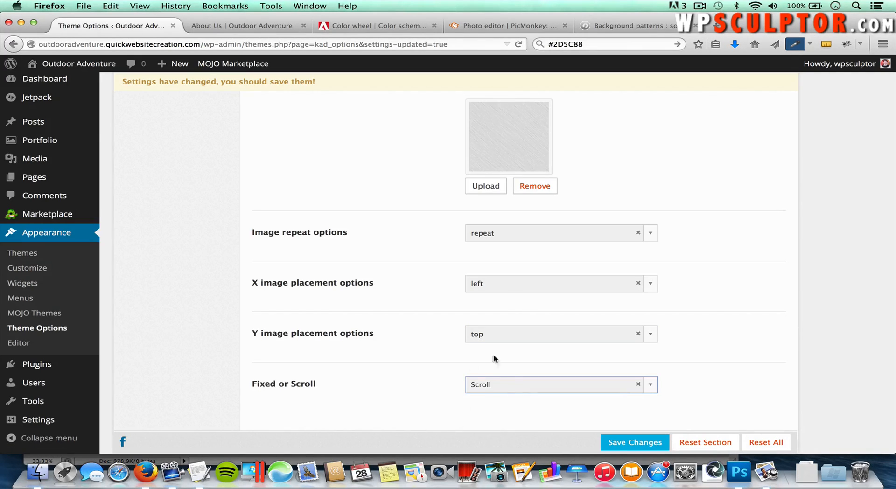
pyautogui.click(626, 443)
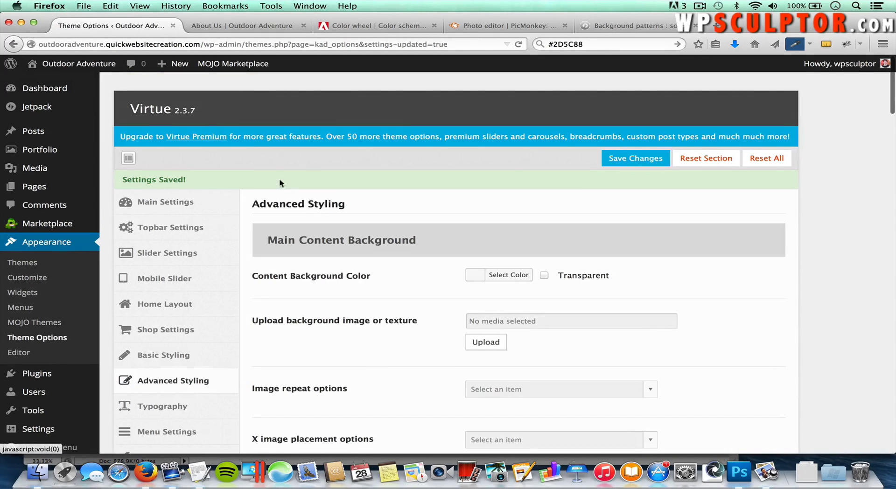
# Step: Refresh the About Us page and scroll to the footer to check the grey line texture
pyautogui.click(228, 28)
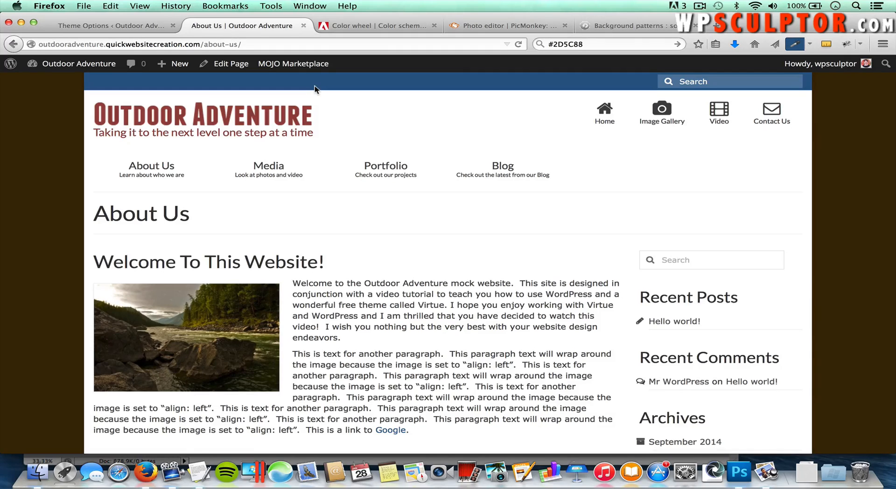
pyautogui.press('super+r')
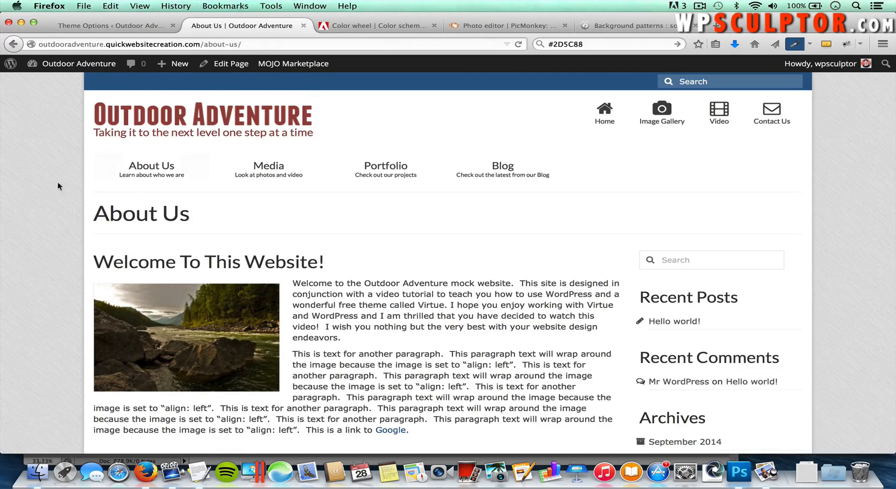
pyautogui.scroll(-5, 58, 186)
pyautogui.scroll(-3, 58, 190)
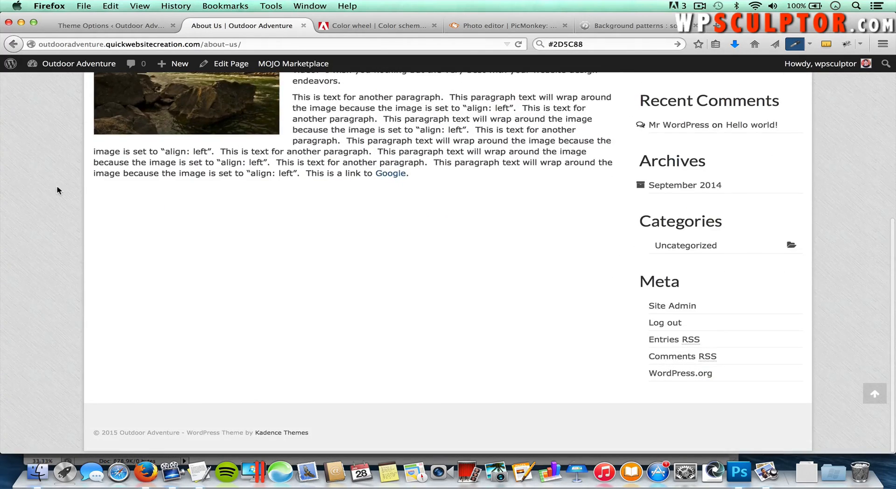
pyautogui.scroll(10, 57, 190)
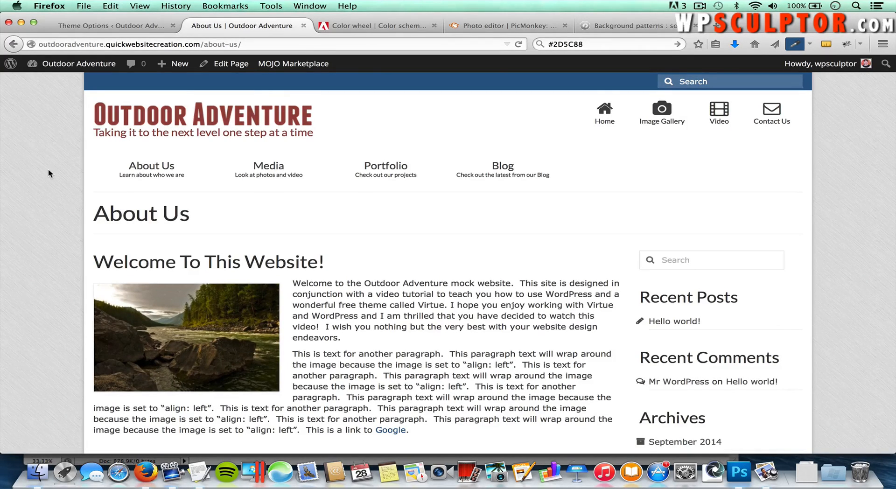
# Step: Go to pixabay.com in the bgrepeat tab and search for Mountains images
pyautogui.click(622, 28)
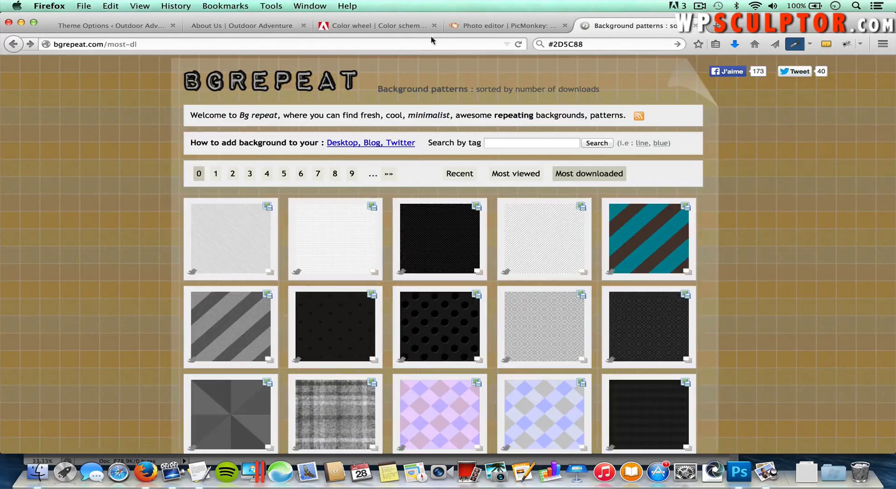
pyautogui.click(401, 44)
pyautogui.write('pixabay.com')
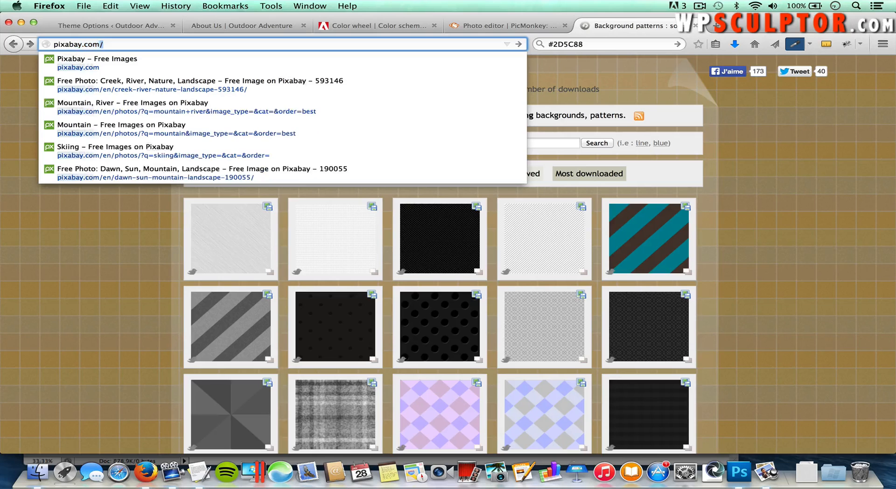
pyautogui.press('Return')
pyautogui.write('M')
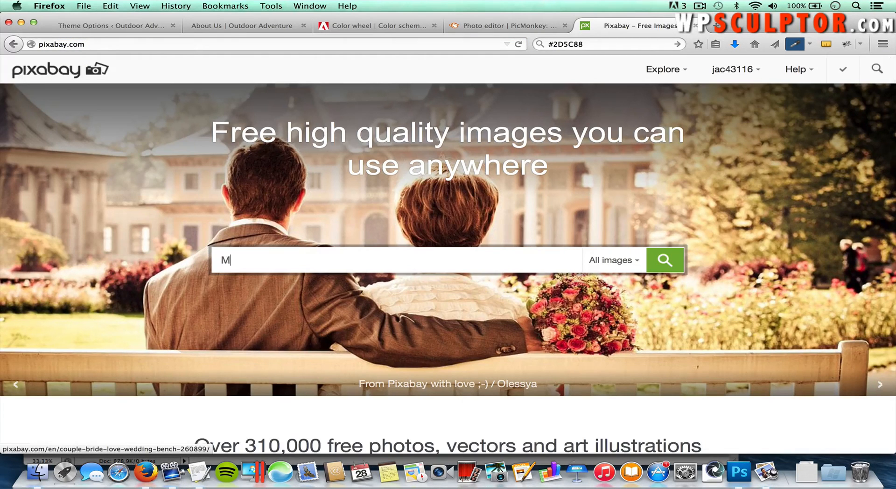
pyautogui.write('ountains')
pyautogui.press('Return')
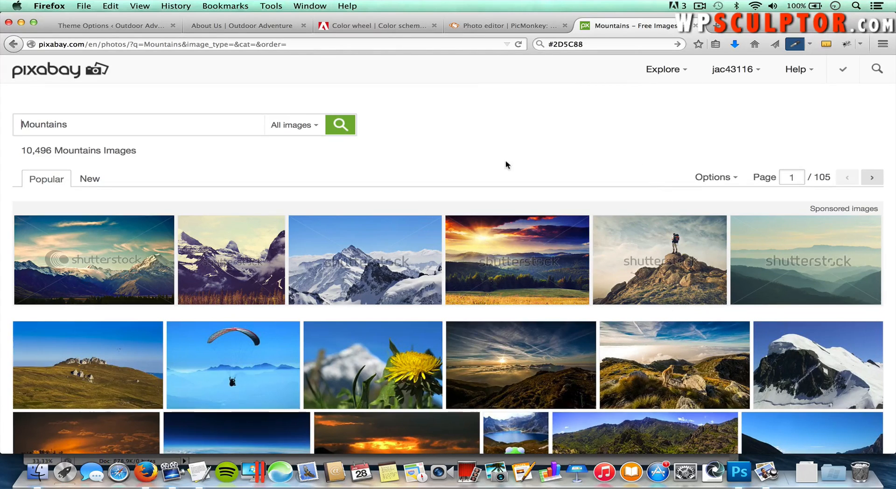
pyautogui.scroll(-2, 364, 263)
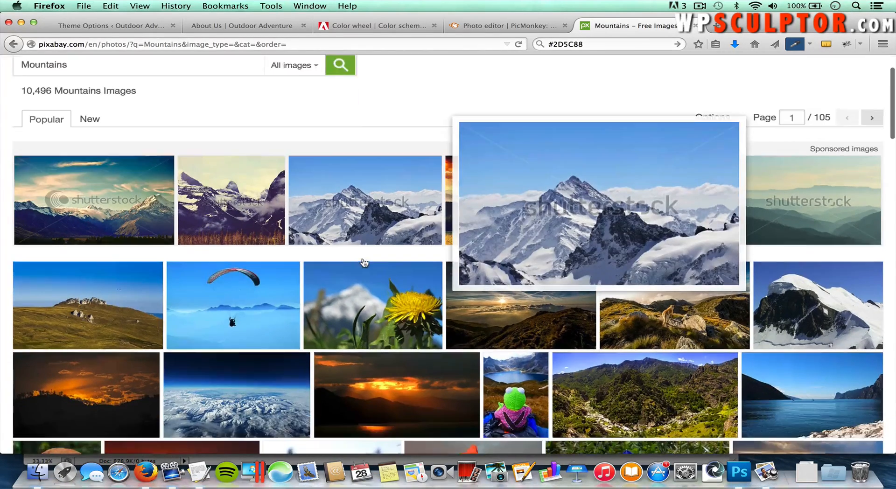
pyautogui.scroll(-1, 364, 262)
pyautogui.moveTo(494, 289)
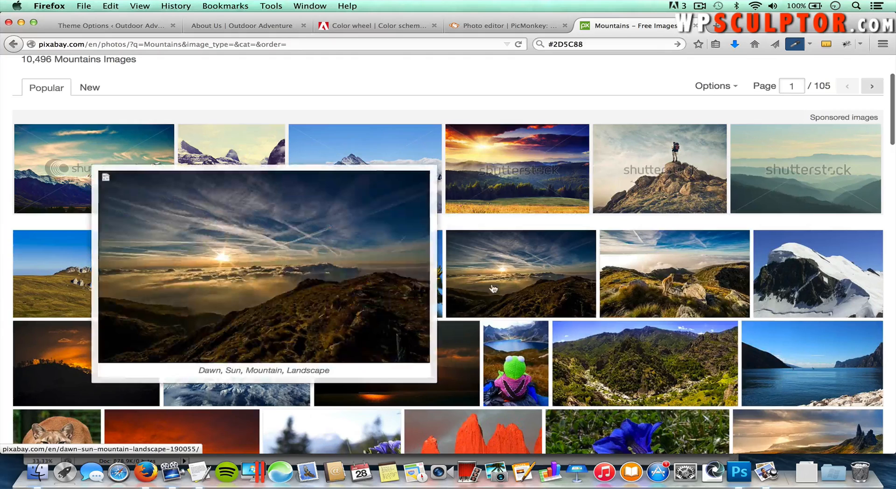
# Step: Pick the XL 1920 x 1280 size of the Dawn, Sun, Mountain photo for download
pyautogui.click(526, 272)
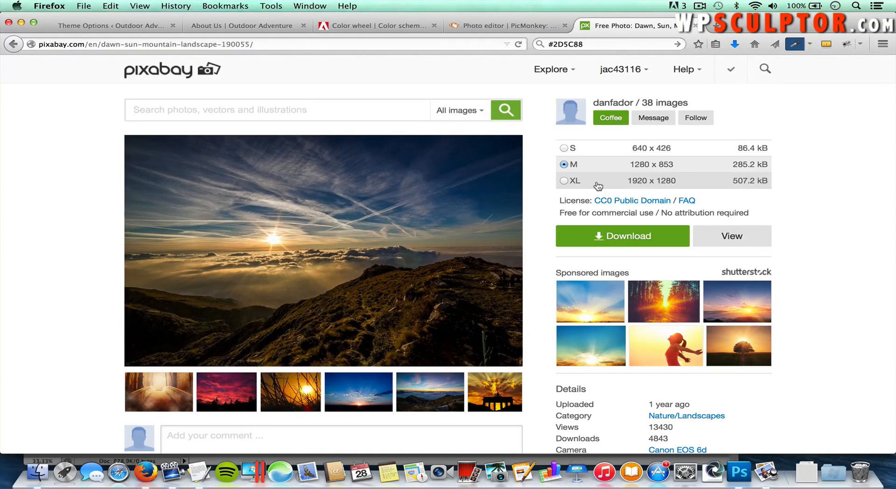
pyautogui.click(564, 182)
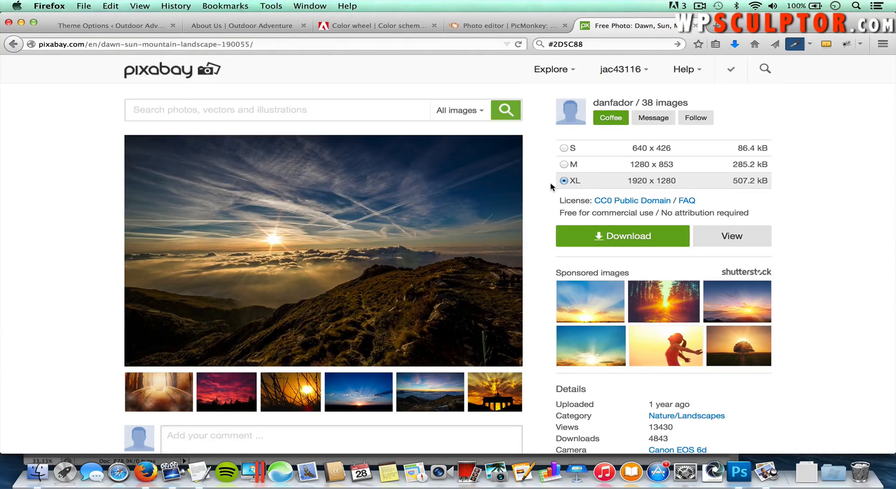
pyautogui.click(599, 238)
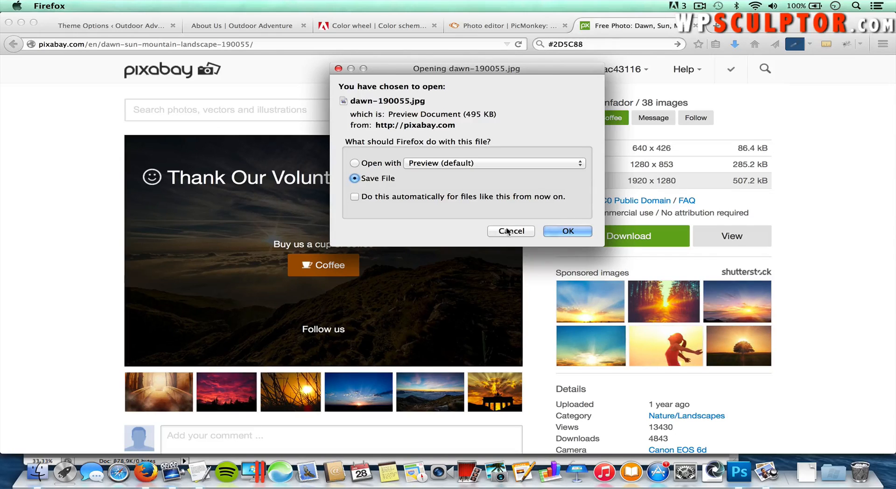
pyautogui.click(507, 231)
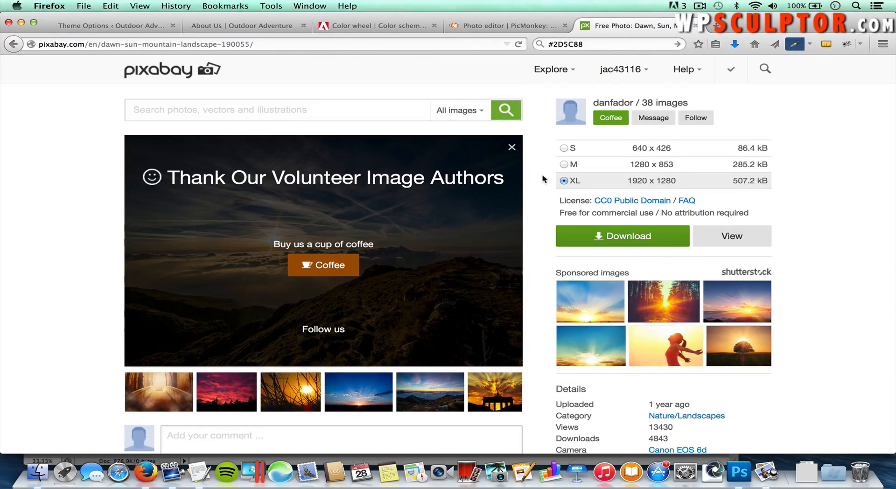
pyautogui.click(92, 29)
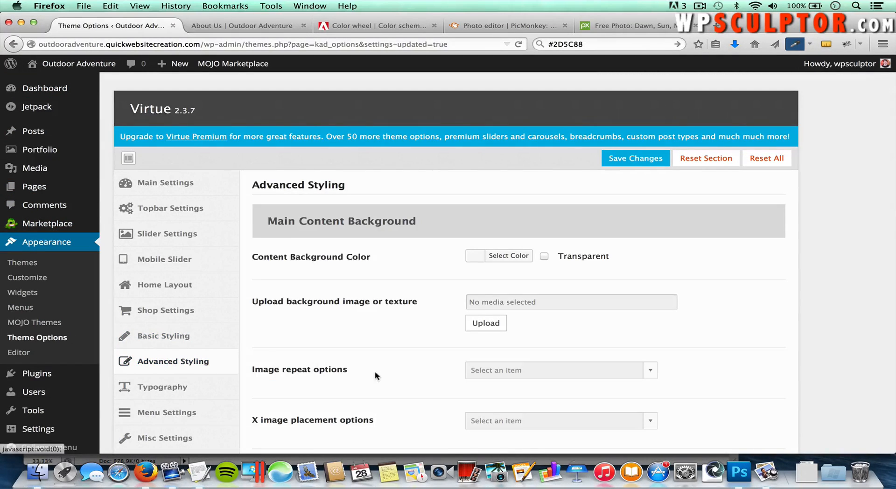
# Step: Remove the grey texture from Body Background and open the media picker for a new image
pyautogui.scroll(-15, 376, 373)
pyautogui.scroll(-10, 381, 376)
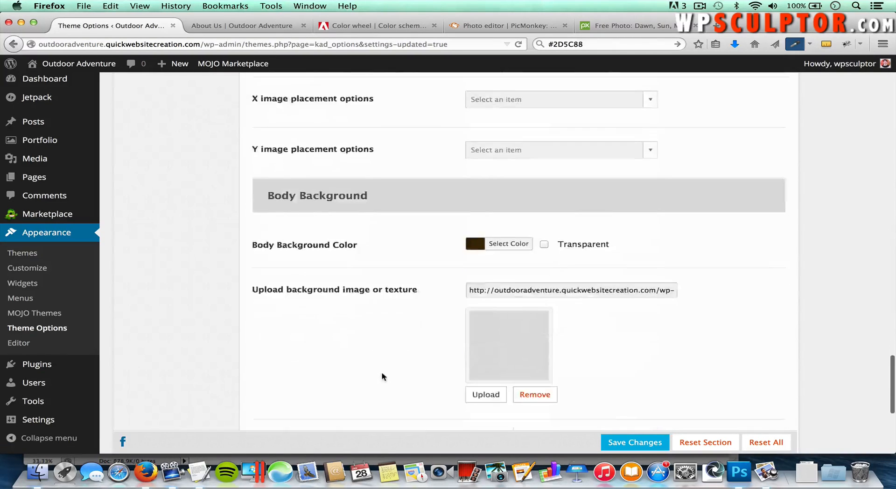
pyautogui.scroll(4, 382, 377)
pyautogui.scroll(1, 382, 377)
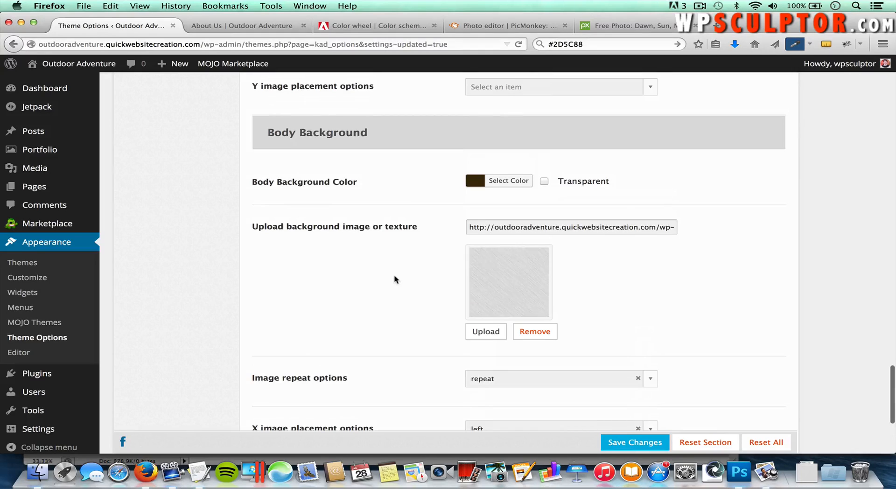
pyautogui.click(543, 333)
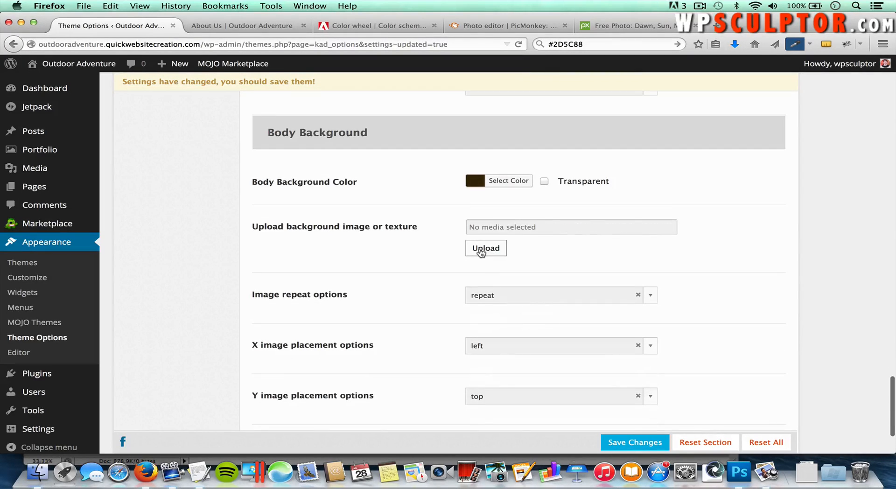
pyautogui.click(482, 250)
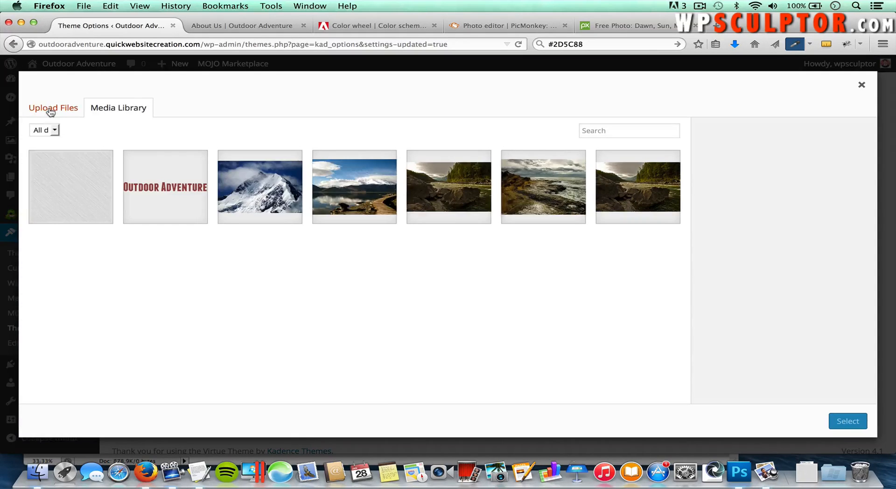
# Step: Upload dawn-HiRes.jpg from Desktop > Virtue > Images > Other Images to the media library
pyautogui.click(50, 110)
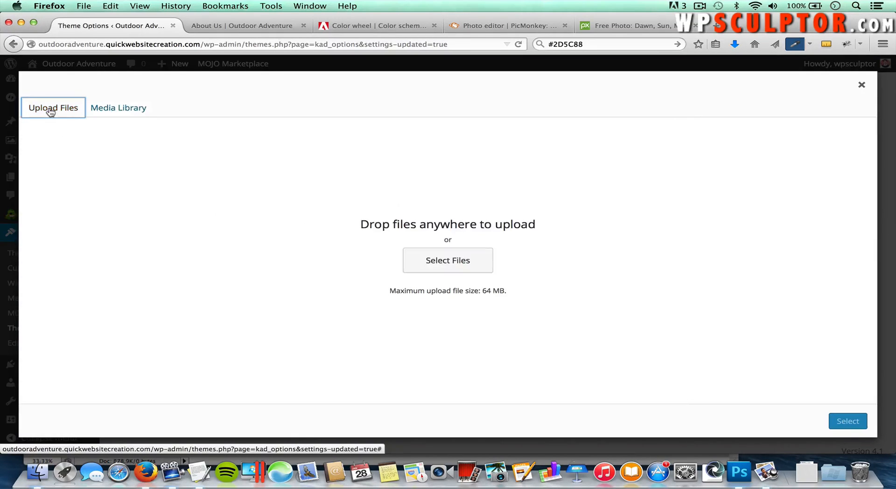
pyautogui.click(438, 265)
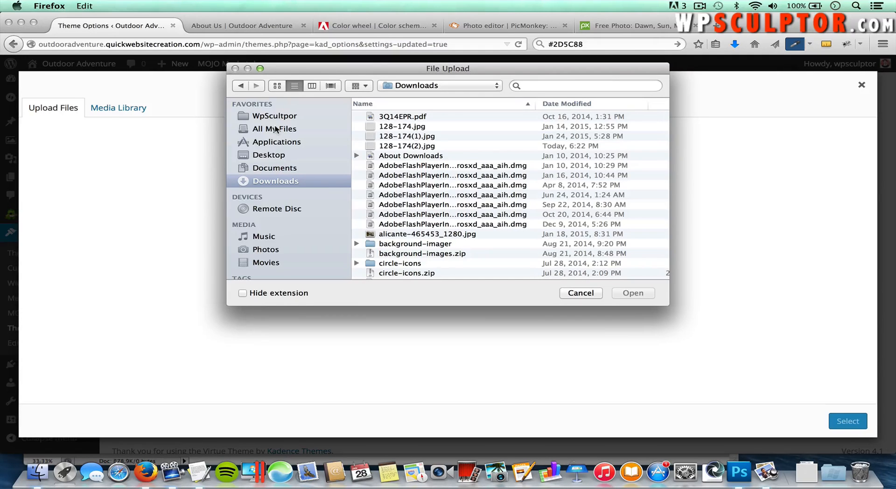
pyautogui.click(271, 156)
pyautogui.doubleClick(381, 140)
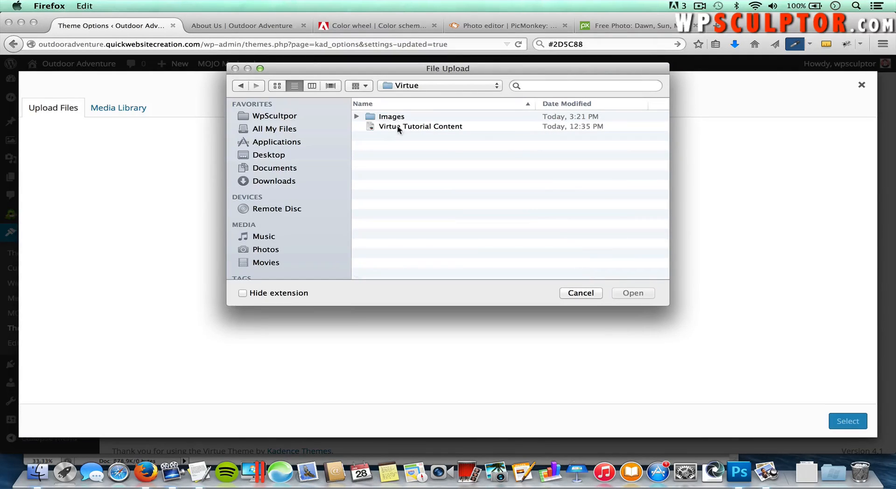
pyautogui.click(390, 117)
pyautogui.doubleClick(390, 116)
pyautogui.doubleClick(394, 126)
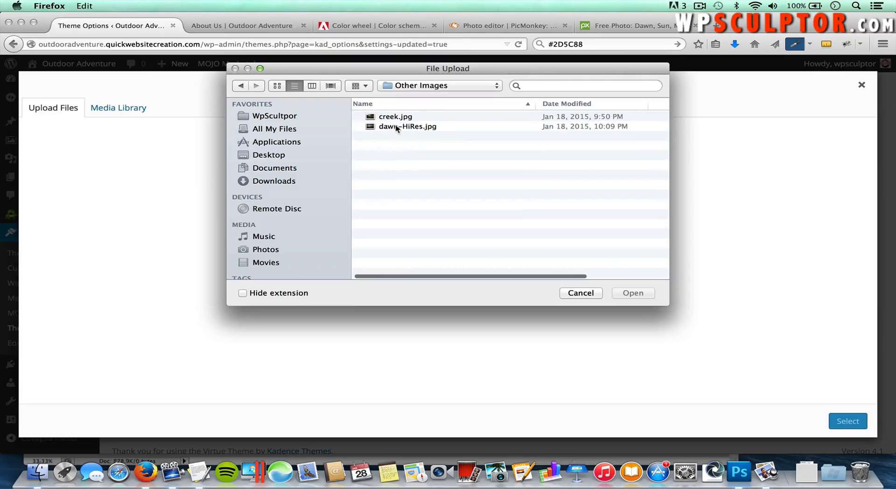
pyautogui.click(398, 128)
pyautogui.doubleClick(398, 127)
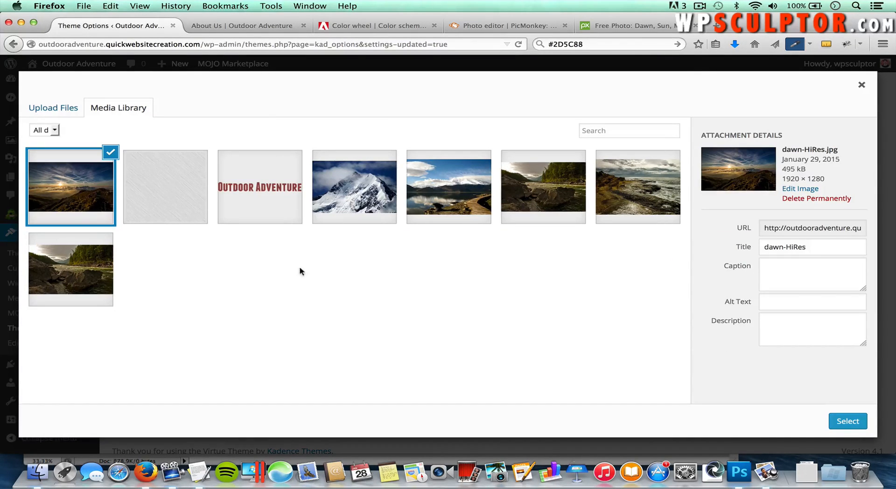
# Step: Use dawn-HiRes as the body background, set to no-repeat and centred horizontally
pyautogui.click(844, 421)
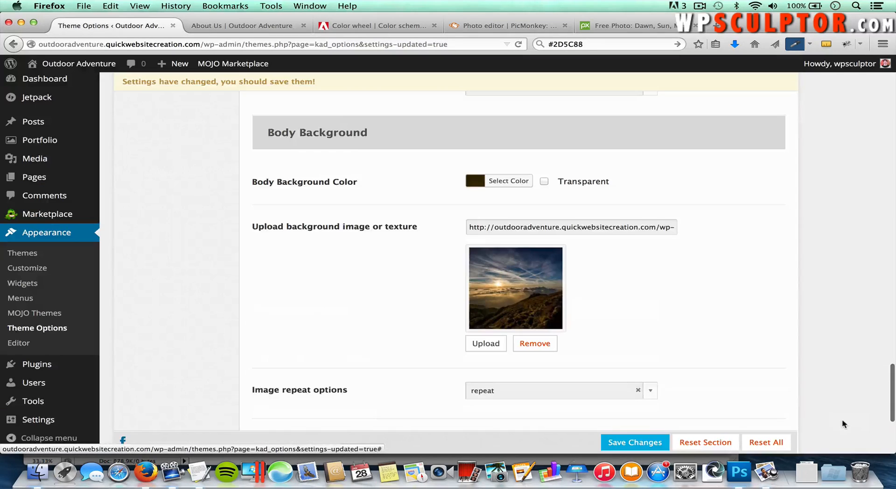
pyautogui.scroll(-4, 716, 338)
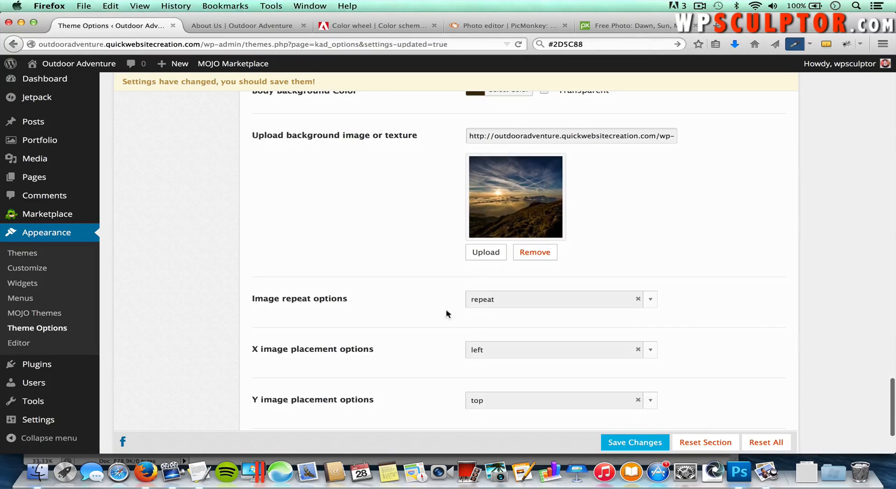
pyautogui.click(510, 303)
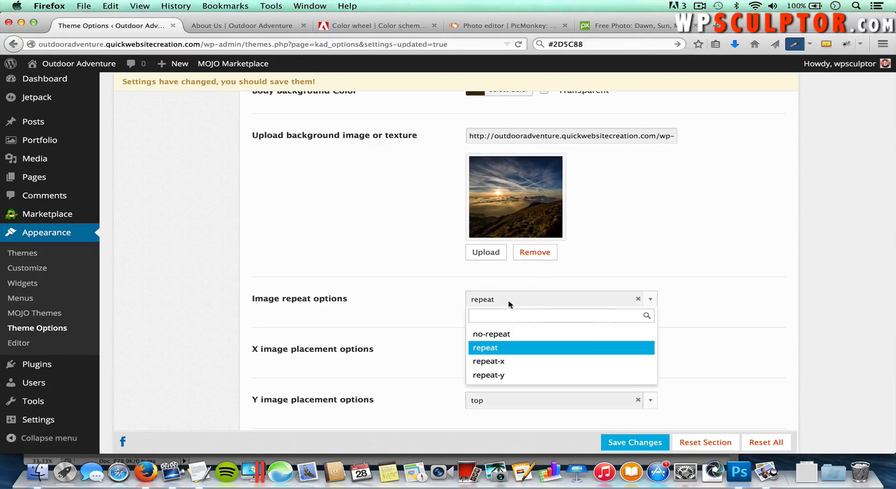
pyautogui.click(506, 337)
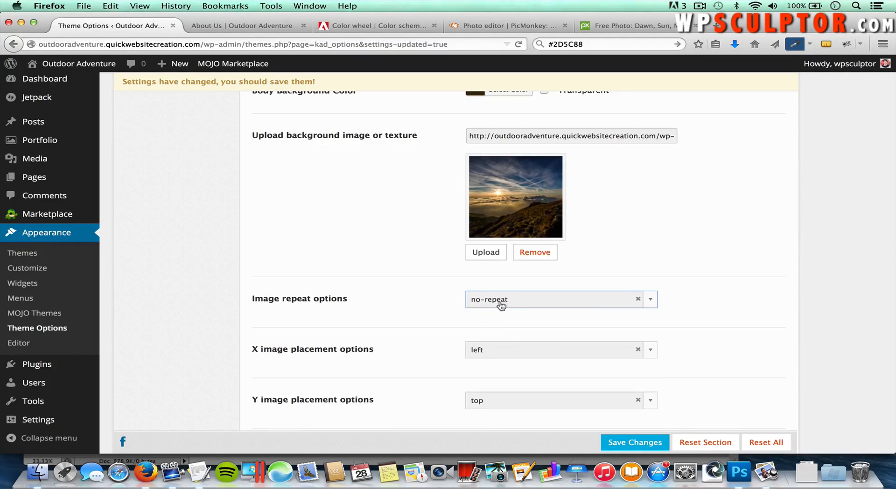
pyautogui.click(503, 350)
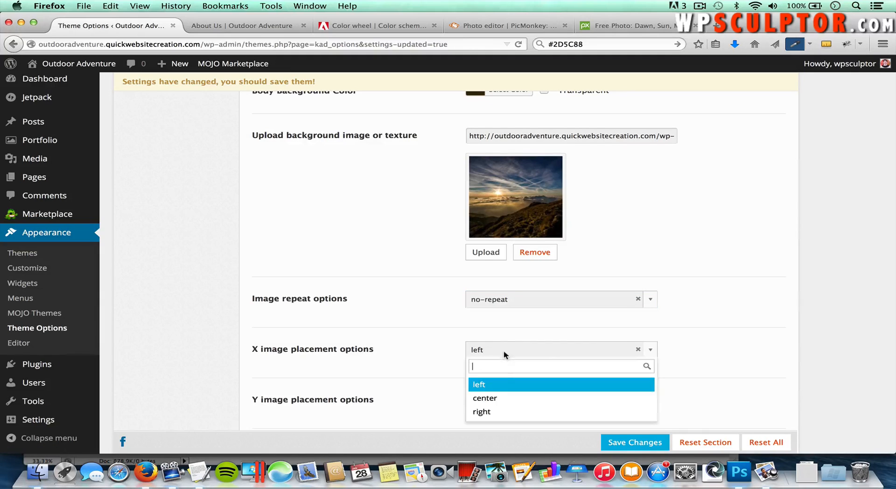
pyautogui.click(506, 402)
# Step: Make the body background image Fixed and save the theme settings
pyautogui.scroll(-2, 465, 373)
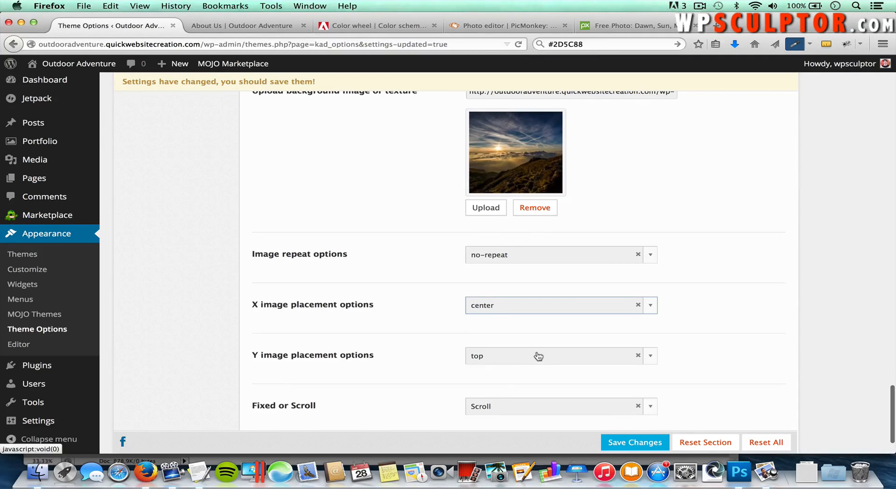
pyautogui.scroll(-3, 453, 384)
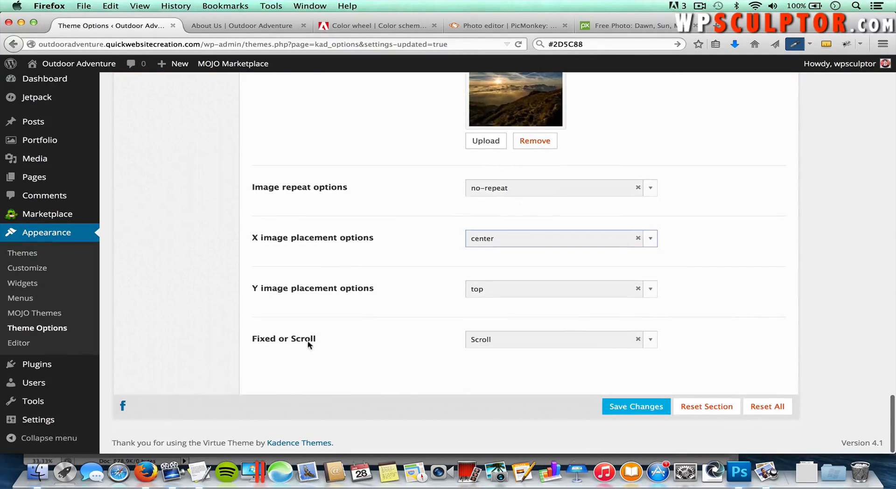
pyautogui.click(513, 346)
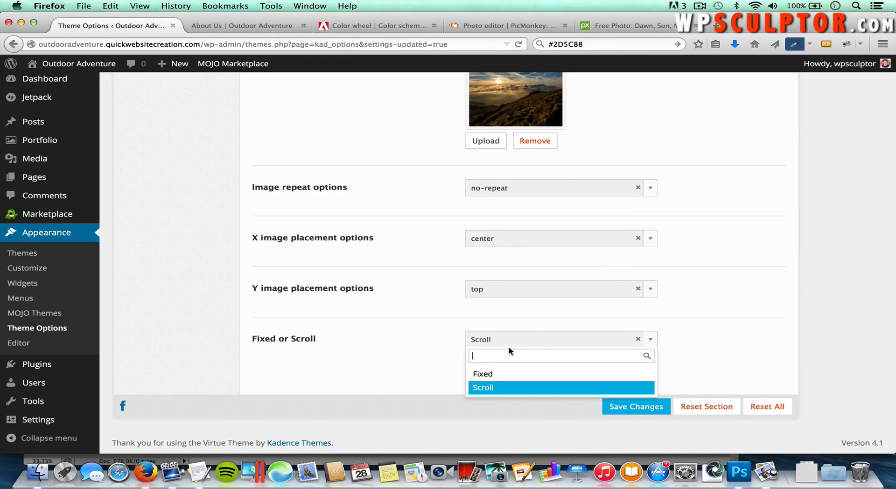
pyautogui.click(490, 372)
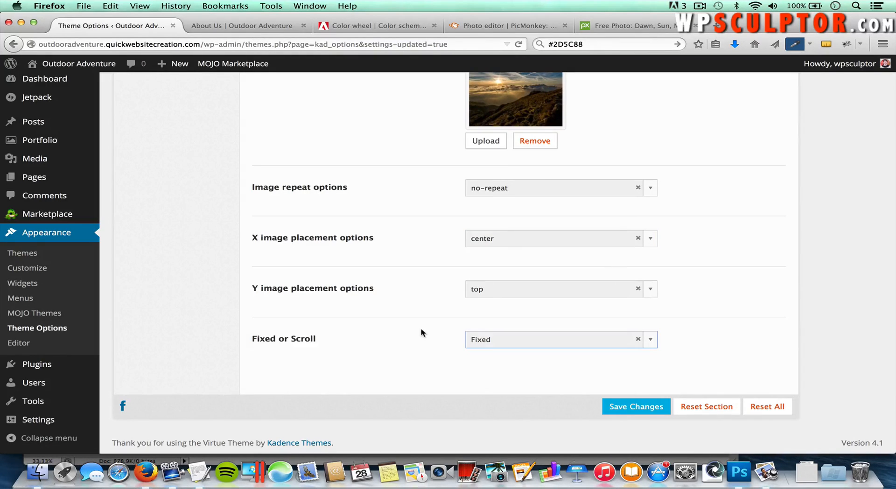
pyautogui.scroll(2, 421, 333)
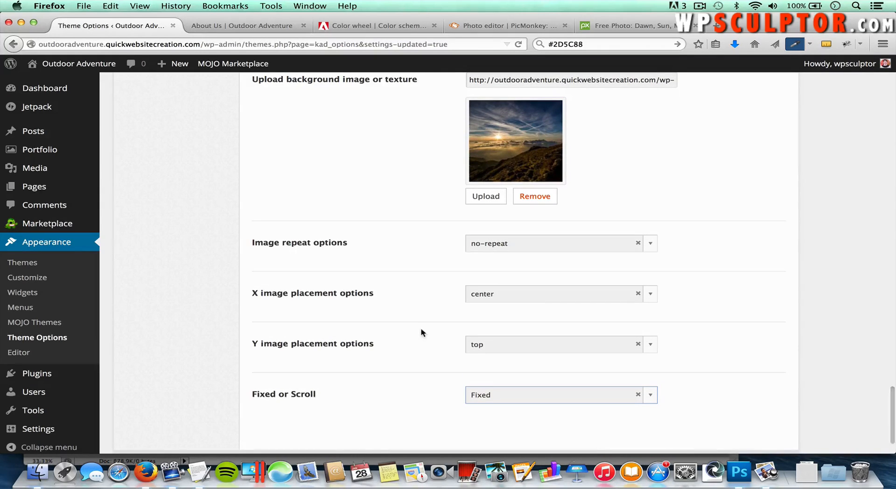
pyautogui.scroll(-2, 421, 333)
pyautogui.scroll(7, 422, 333)
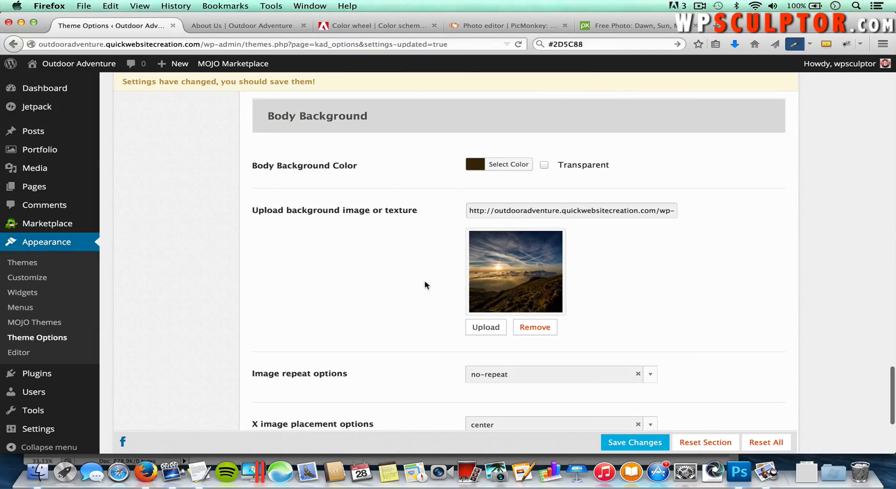
pyautogui.scroll(-1, 425, 285)
pyautogui.scroll(-7, 425, 286)
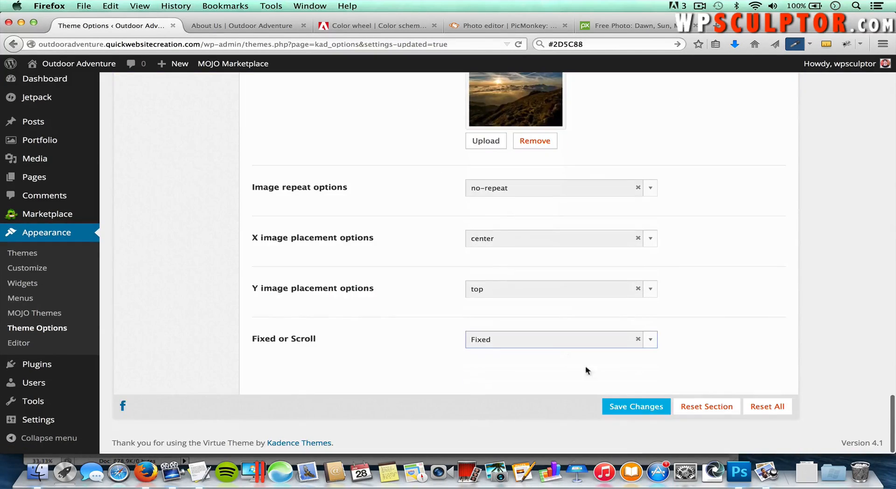
pyautogui.click(629, 413)
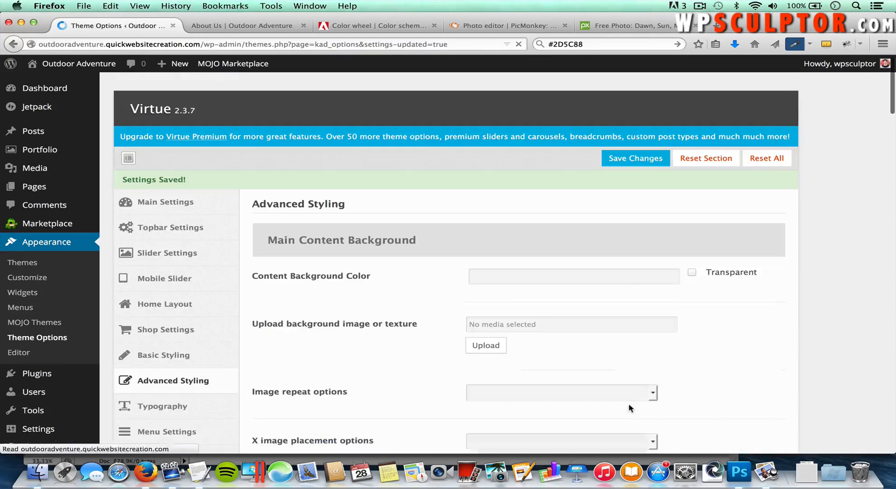
# Step: Reload the About Us page and scroll through it to view the new dawn mountain background
pyautogui.click(249, 31)
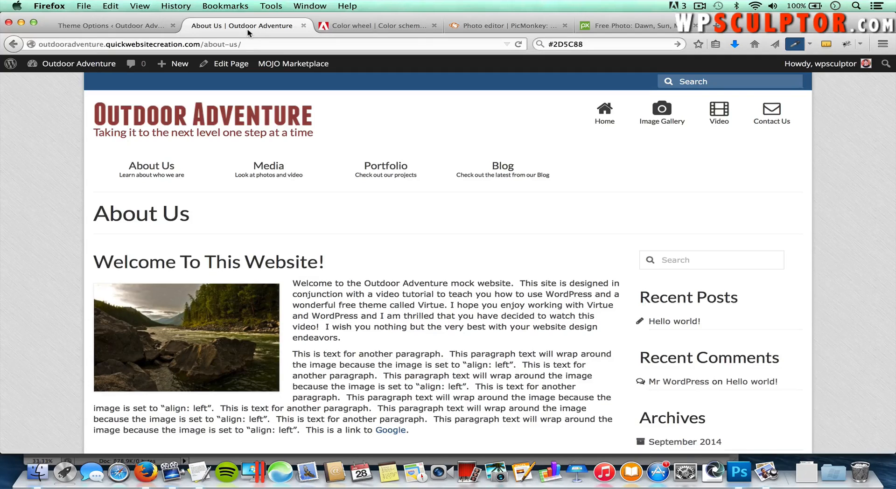
pyautogui.press('super+r')
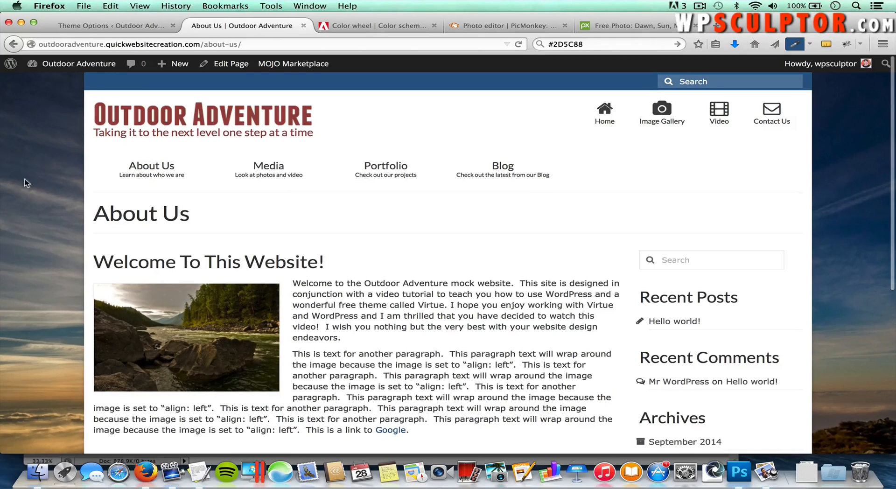
pyautogui.scroll(-5, 369, 225)
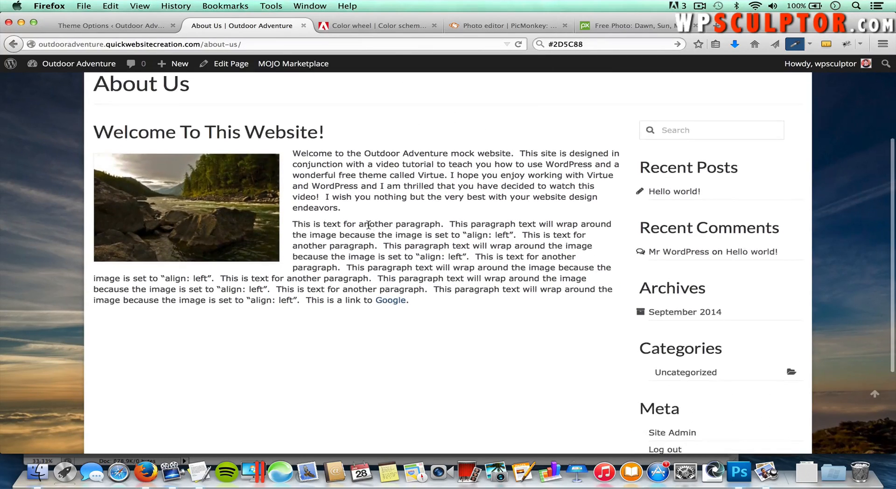
pyautogui.scroll(-5, 368, 225)
pyautogui.scroll(5, 368, 228)
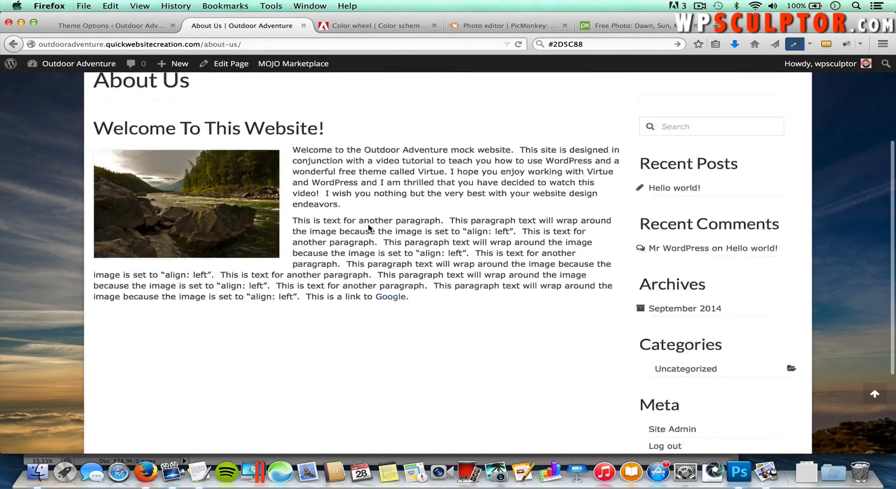
pyautogui.scroll(5, 368, 228)
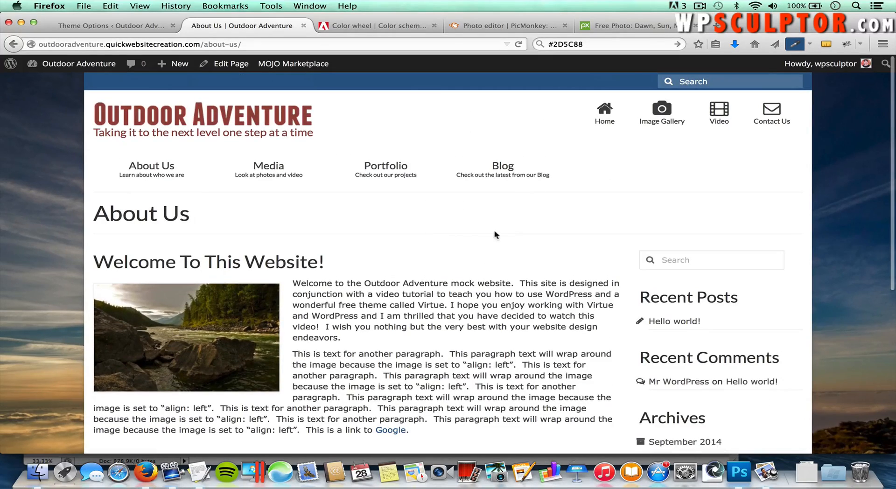
pyautogui.scroll(-10, 490, 243)
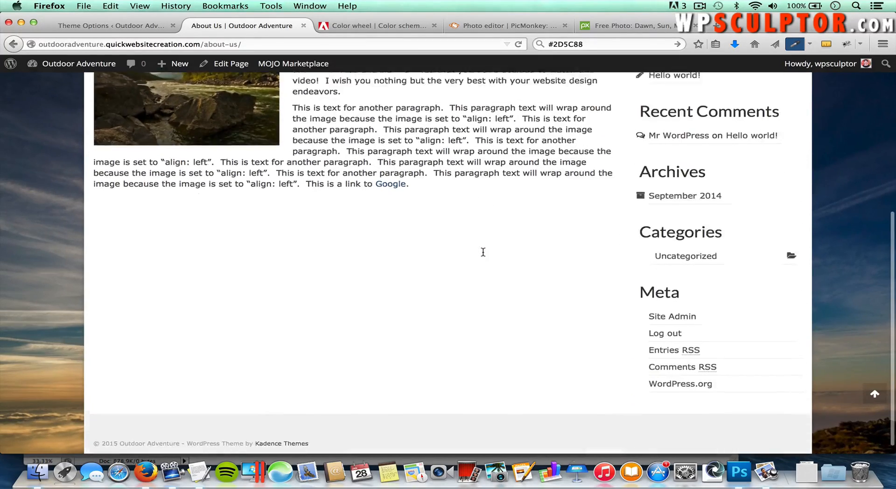
pyautogui.scroll(-1, 483, 252)
pyautogui.scroll(10, 483, 255)
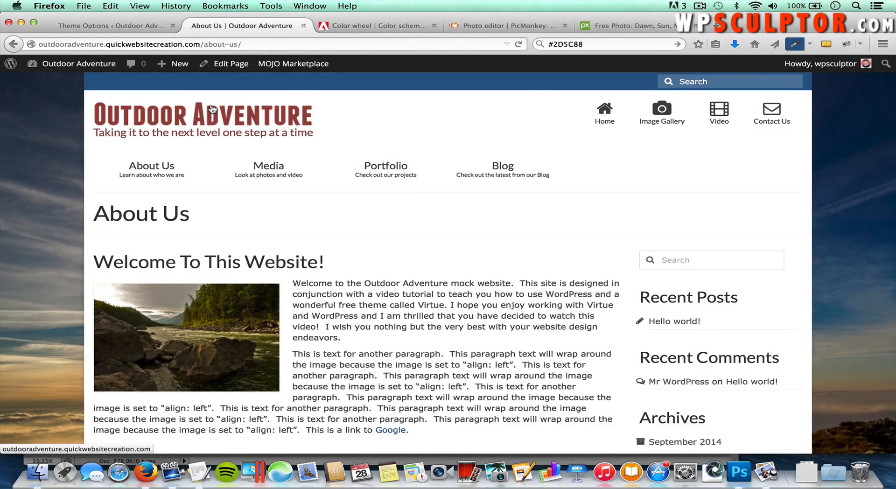
# Step: Zoom the page out to see the whole background, then reset the zoom
pyautogui.press('super+minus')
pyautogui.press('super+minus')
pyautogui.press('super+minus')
pyautogui.press('super+minus')
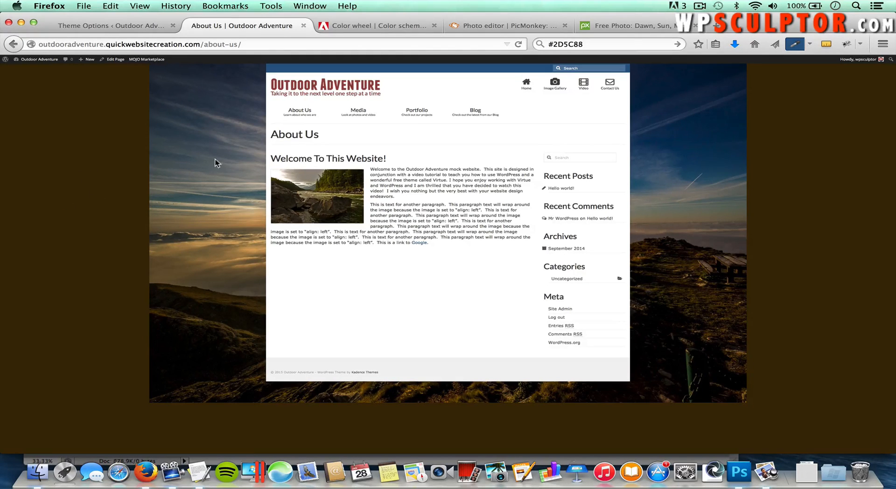
pyautogui.moveTo(378, 134)
pyautogui.click(148, 8)
pyautogui.moveTo(165, 46)
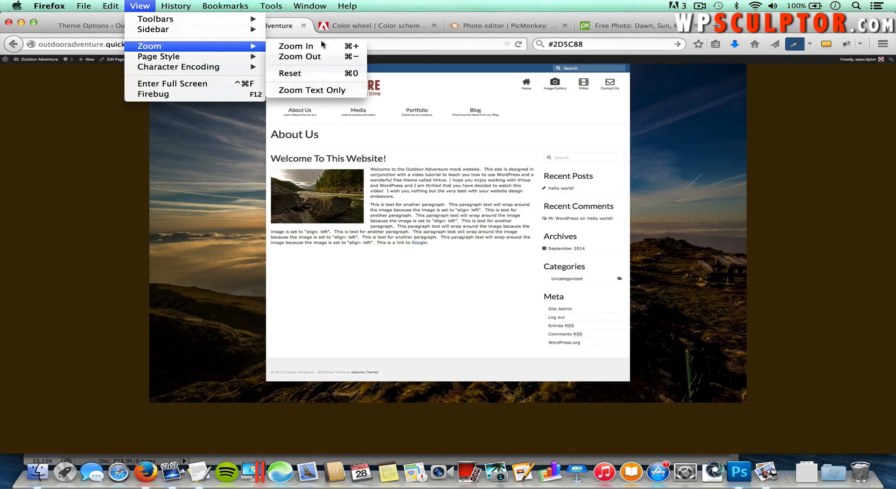
pyautogui.click(316, 74)
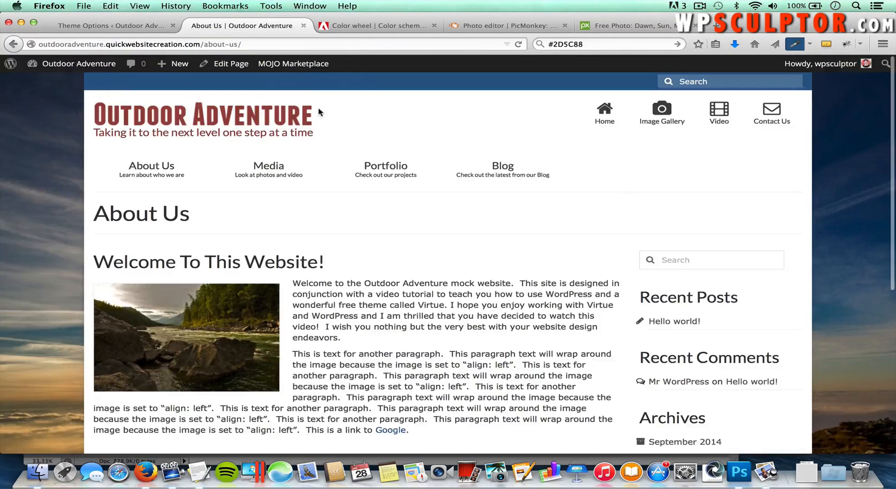
pyautogui.click(127, 29)
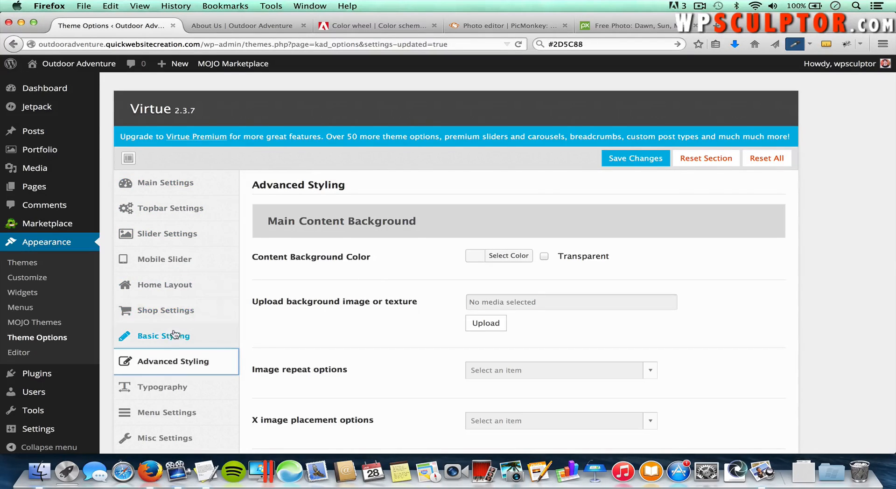
pyautogui.click(167, 183)
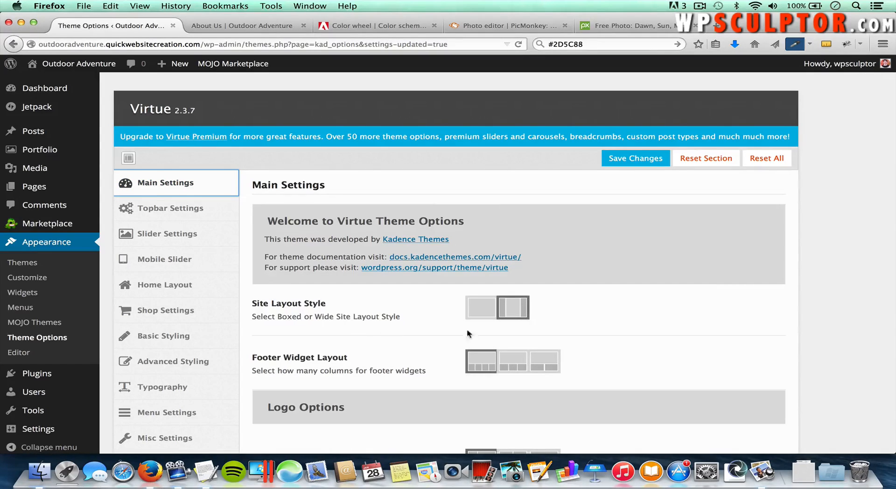
pyautogui.scroll(-2, 430, 325)
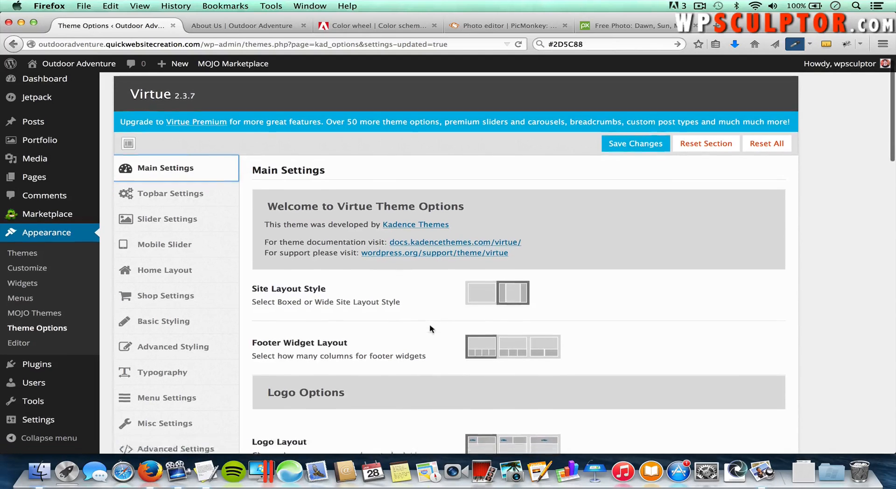
pyautogui.scroll(-2, 430, 323)
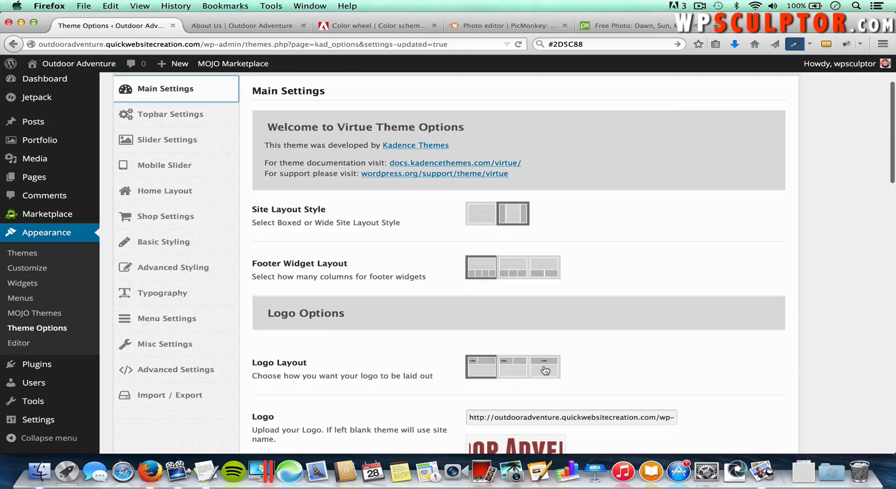
pyautogui.scroll(-10, 415, 378)
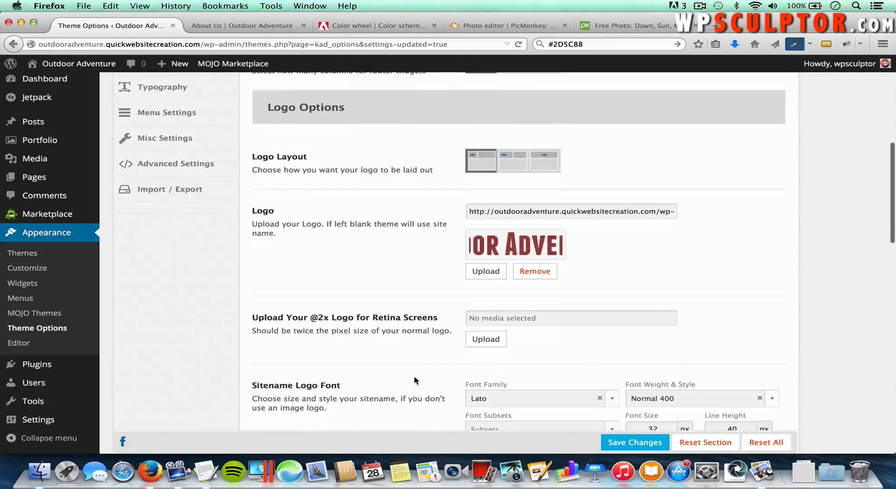
pyautogui.scroll(-8, 413, 376)
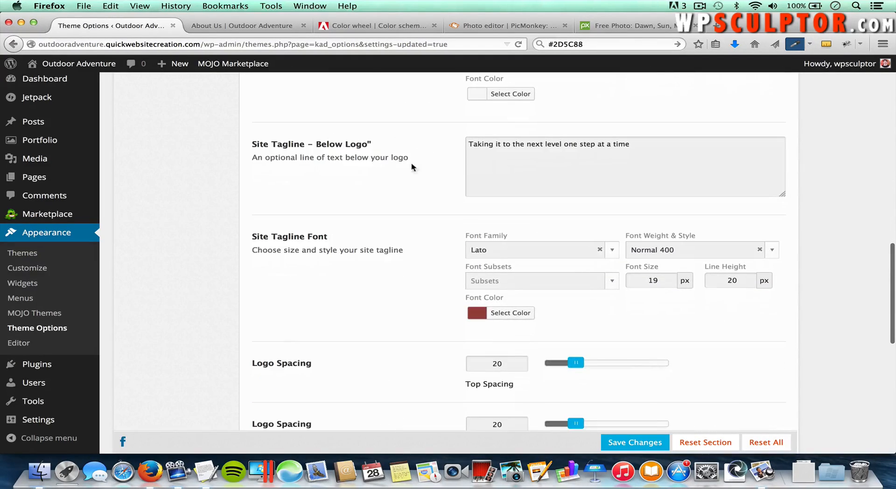
pyautogui.scroll(-1, 410, 339)
pyautogui.scroll(-8, 380, 376)
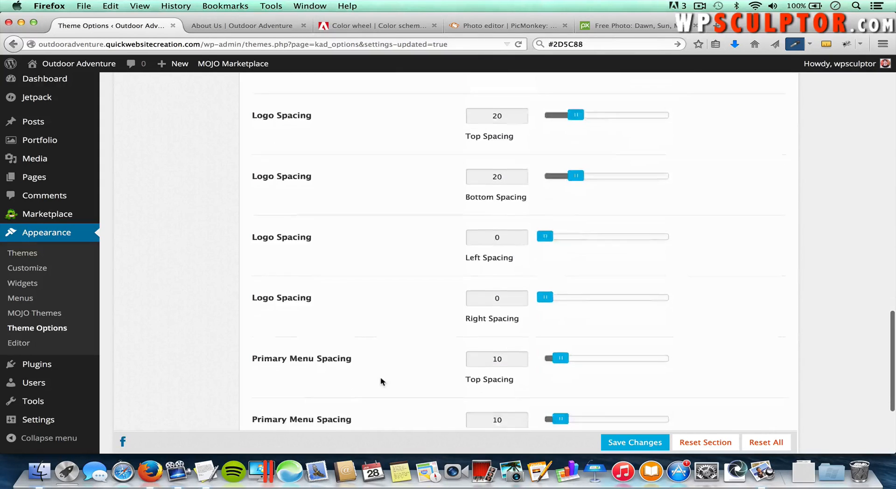
pyautogui.scroll(20, 360, 278)
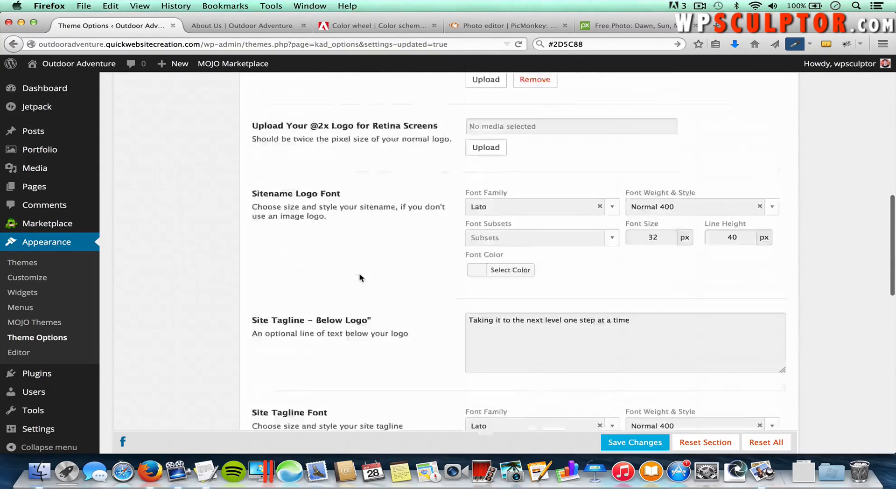
pyautogui.scroll(5, 359, 277)
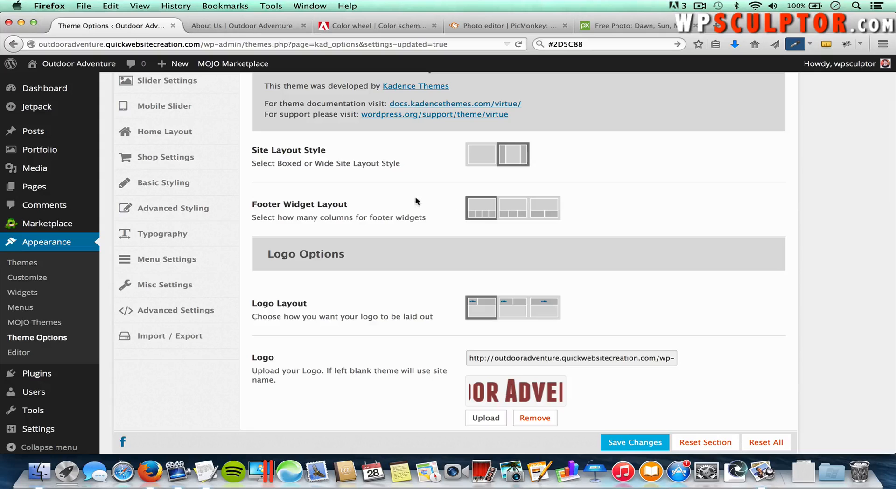
pyautogui.scroll(5, 416, 201)
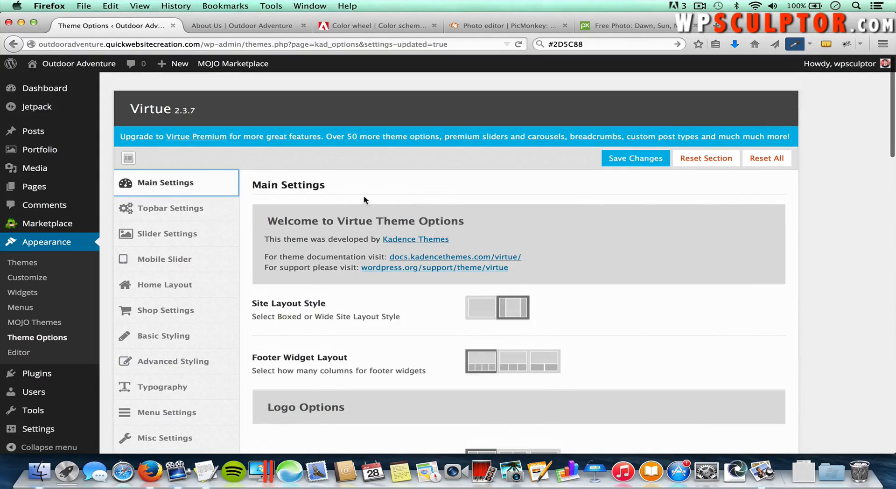
# Step: In Topbar Settings, turn Use Topbar Icon Menu on and title the new icon 'Home'
pyautogui.click(191, 209)
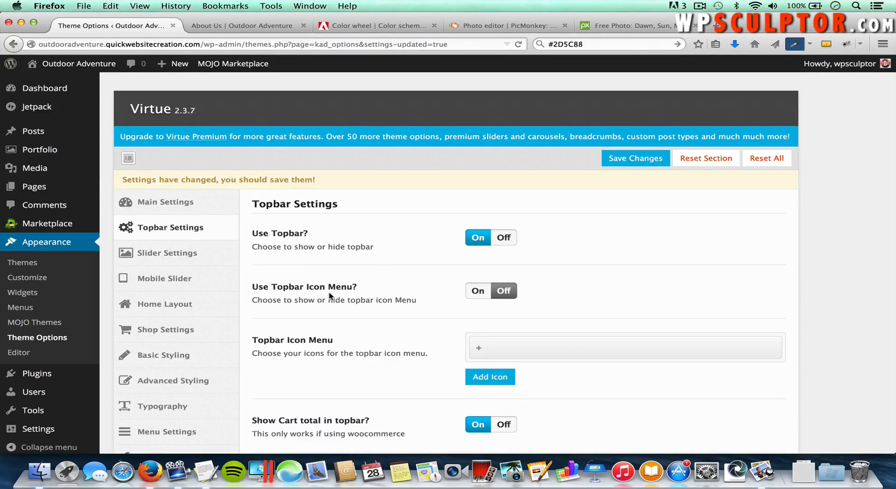
pyautogui.click(478, 293)
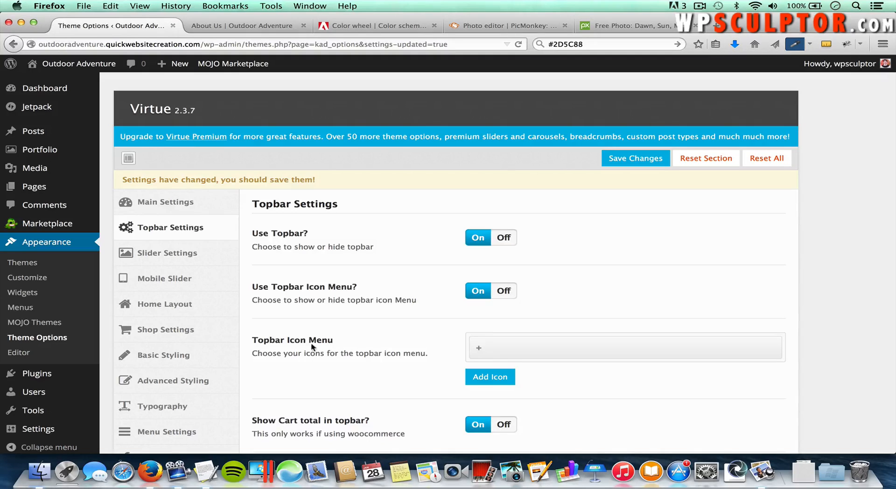
pyautogui.click(548, 352)
pyautogui.scroll(-3, 592, 369)
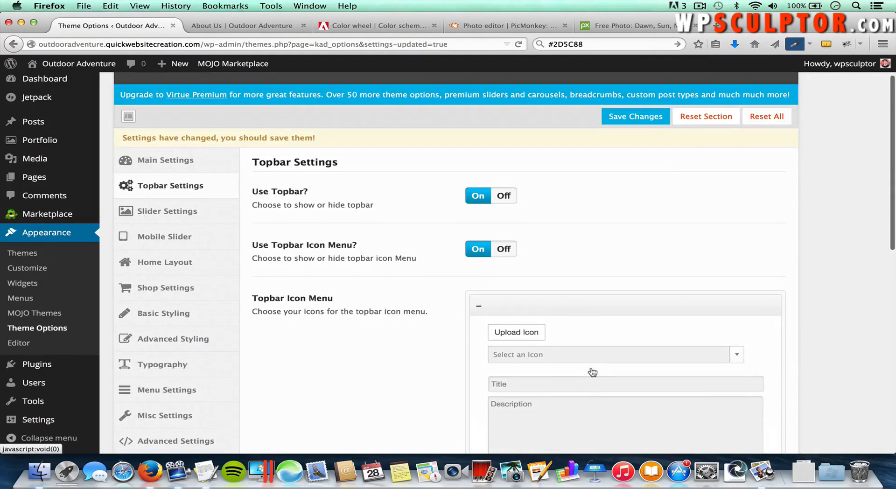
pyautogui.click(566, 351)
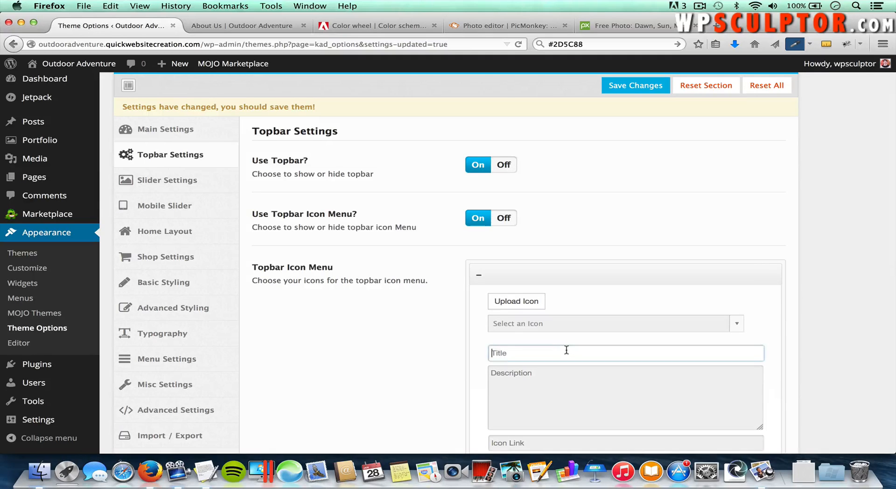
pyautogui.write('Home')
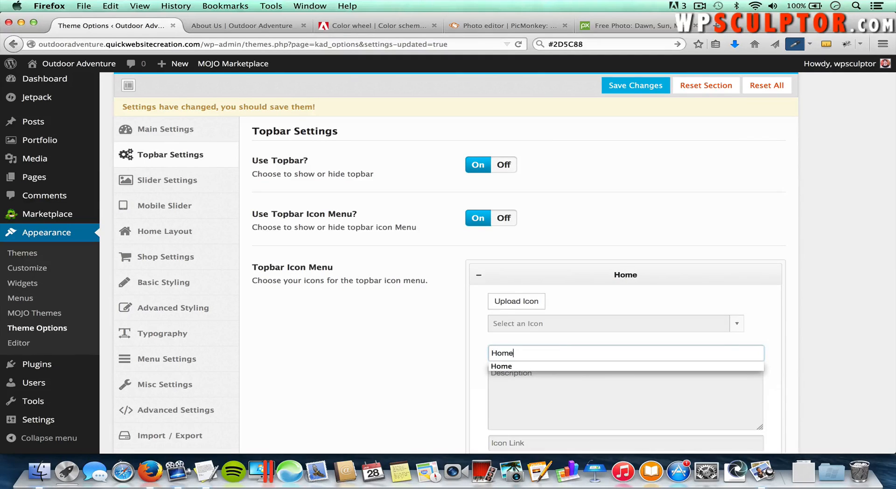
pyautogui.scroll(-2, 566, 350)
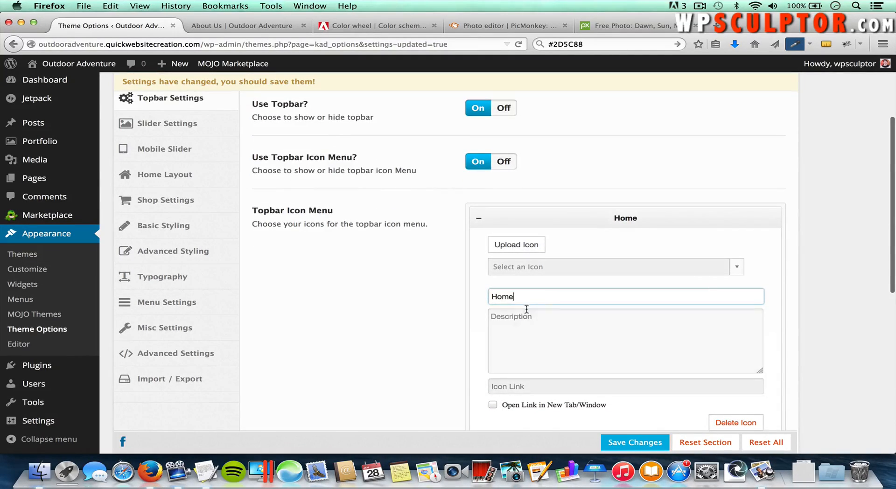
pyautogui.click(509, 385)
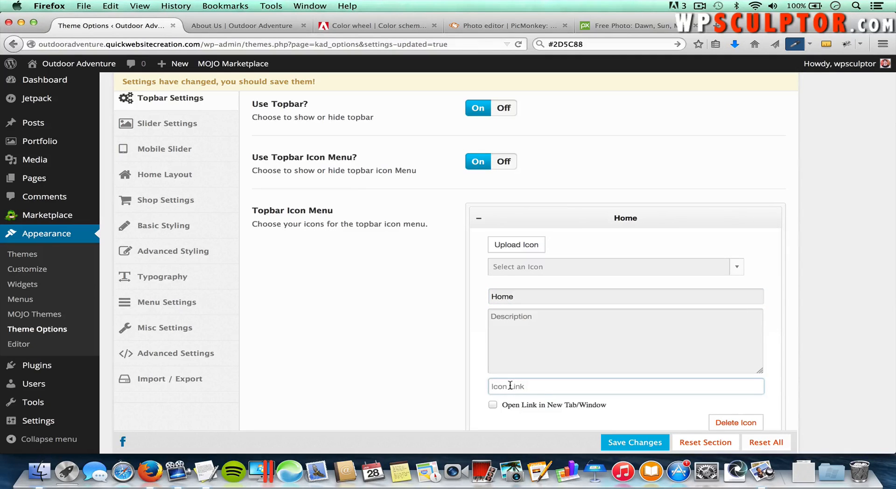
# Step: Copy the site's home page URL and paste it as the Home icon's link
pyautogui.click(272, 26)
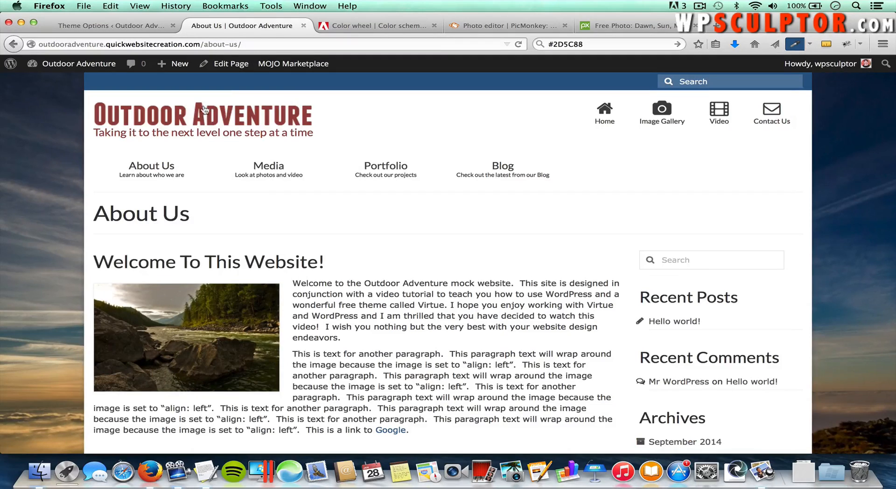
pyautogui.click(217, 117)
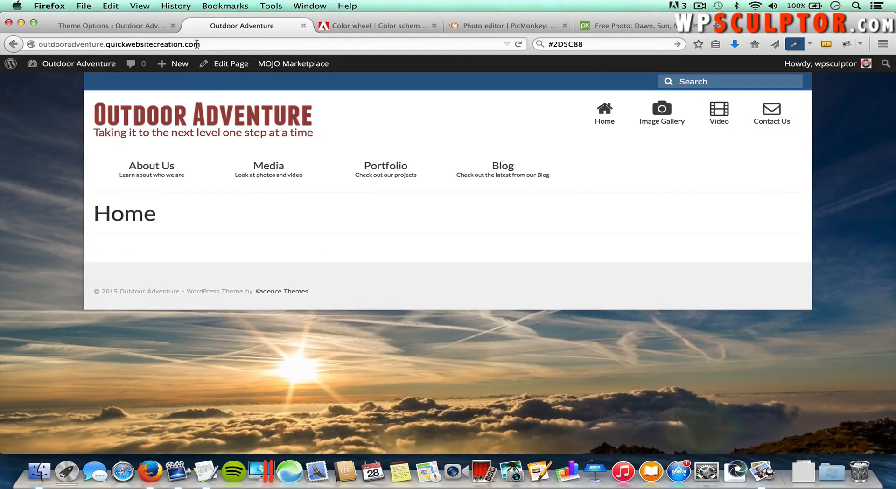
pyautogui.click(196, 44)
pyautogui.press('super+c')
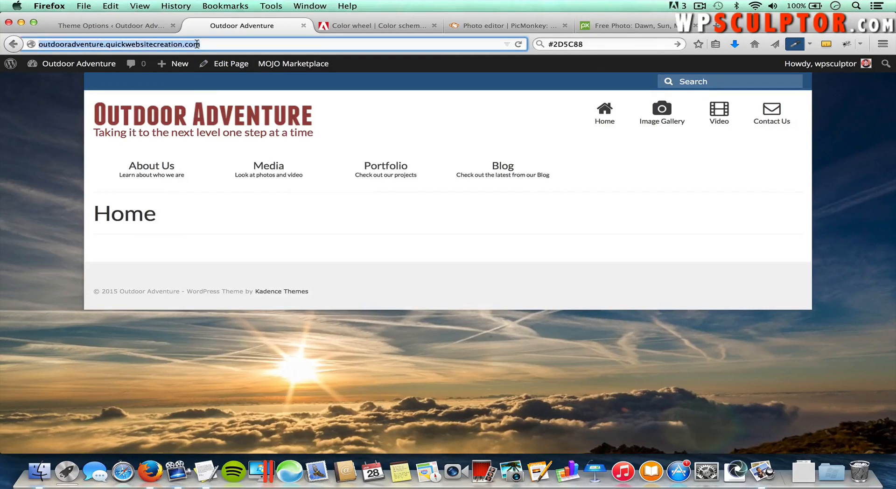
pyautogui.click(150, 26)
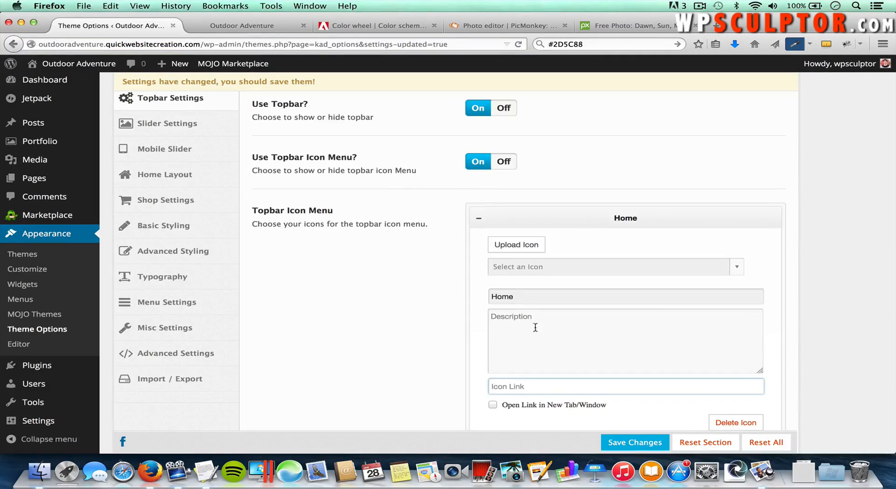
pyautogui.press('super+v')
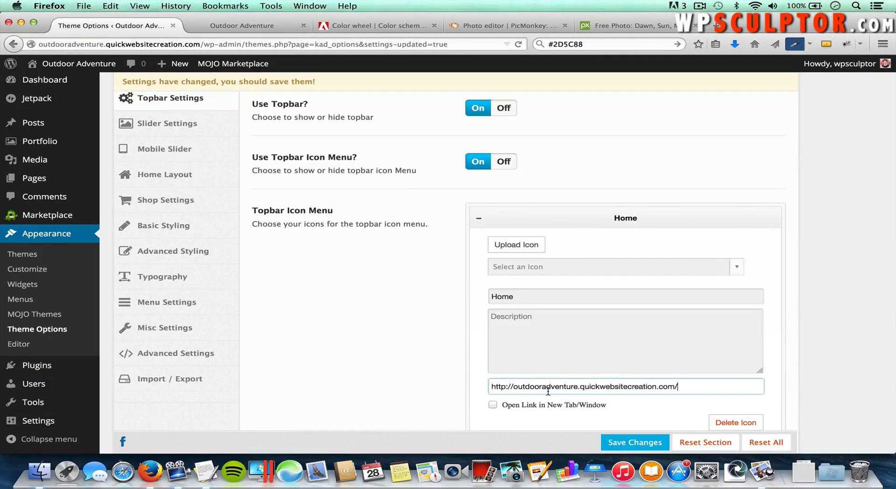
# Step: Choose icon-home for the Home topbar icon and save the settings
pyautogui.click(525, 268)
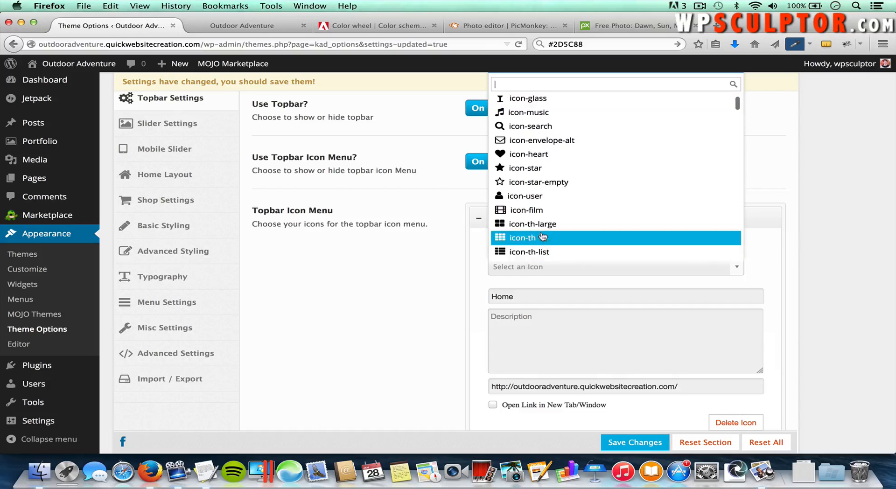
pyautogui.scroll(-5, 545, 223)
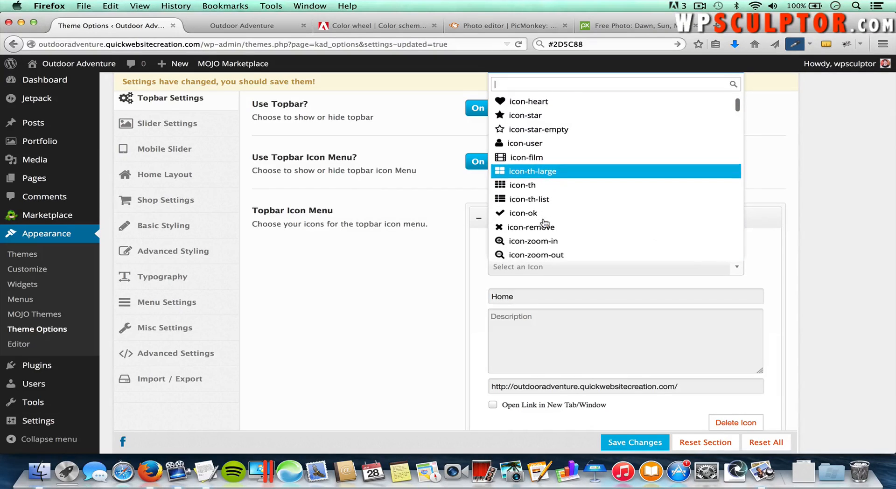
pyautogui.scroll(-3, 544, 224)
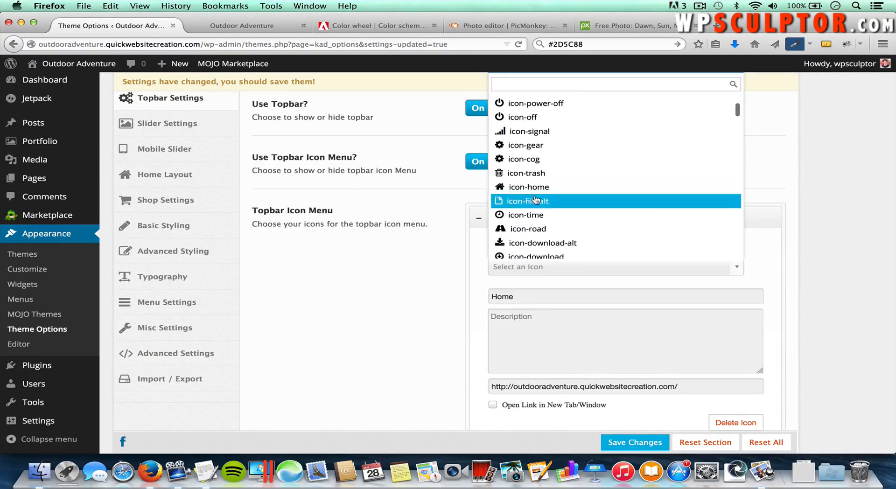
pyautogui.click(536, 187)
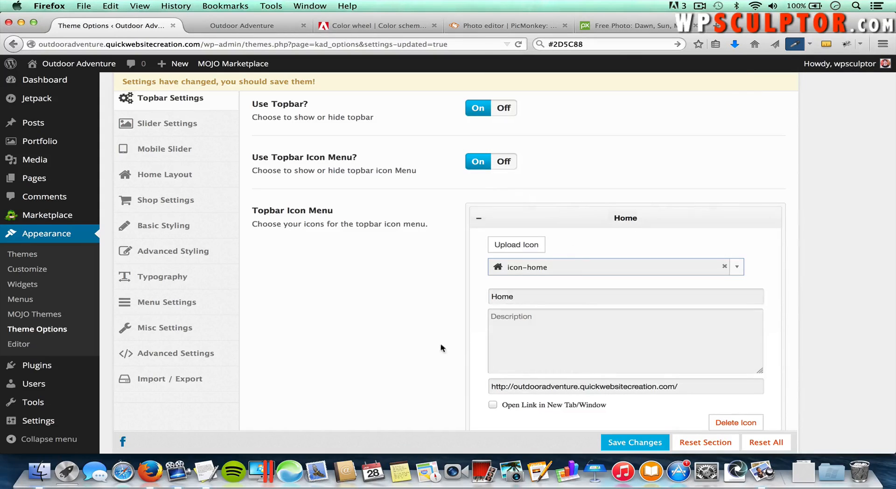
pyautogui.scroll(-2, 430, 351)
pyautogui.scroll(-3, 430, 347)
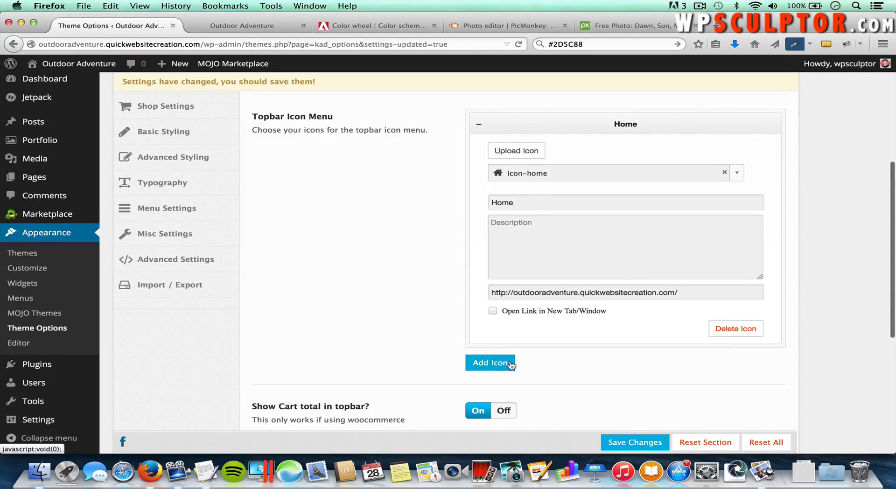
pyautogui.click(621, 441)
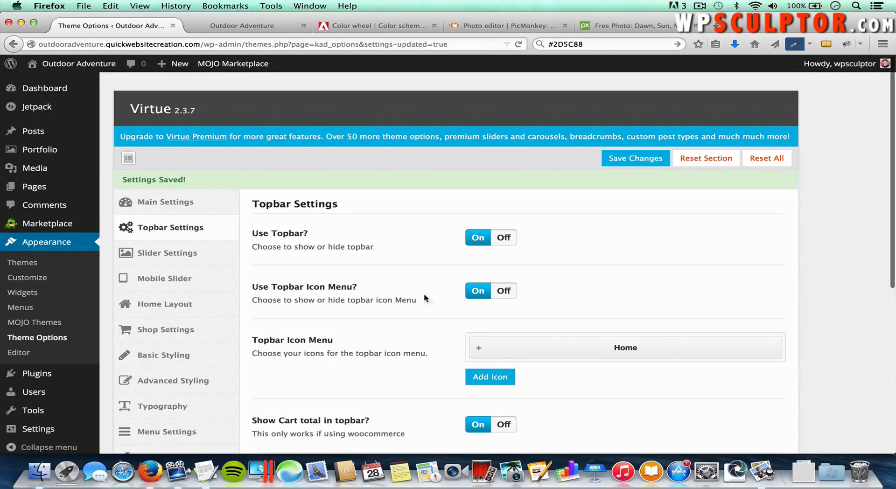
pyautogui.click(231, 26)
pyautogui.moveTo(314, 167)
pyautogui.press('super+r')
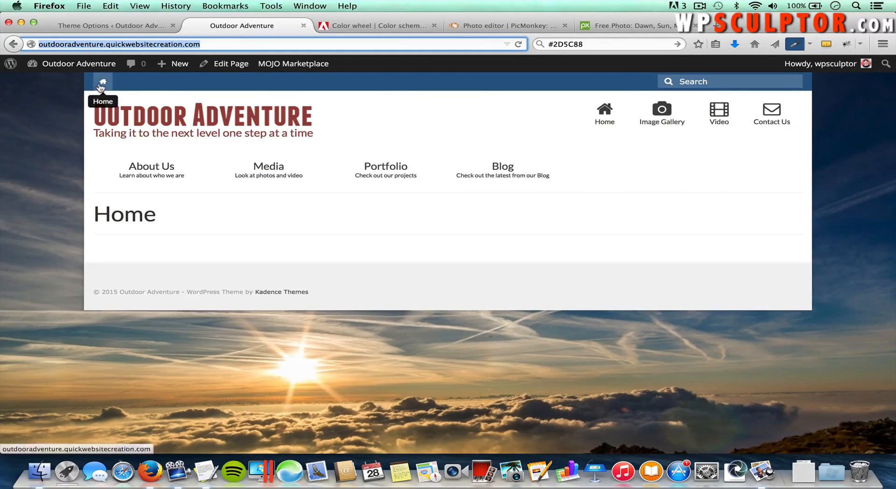
pyautogui.click(103, 84)
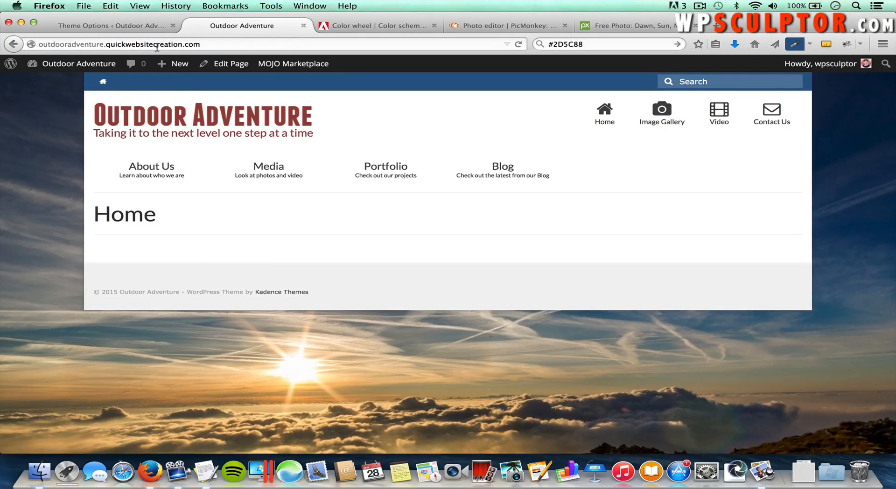
pyautogui.click(140, 28)
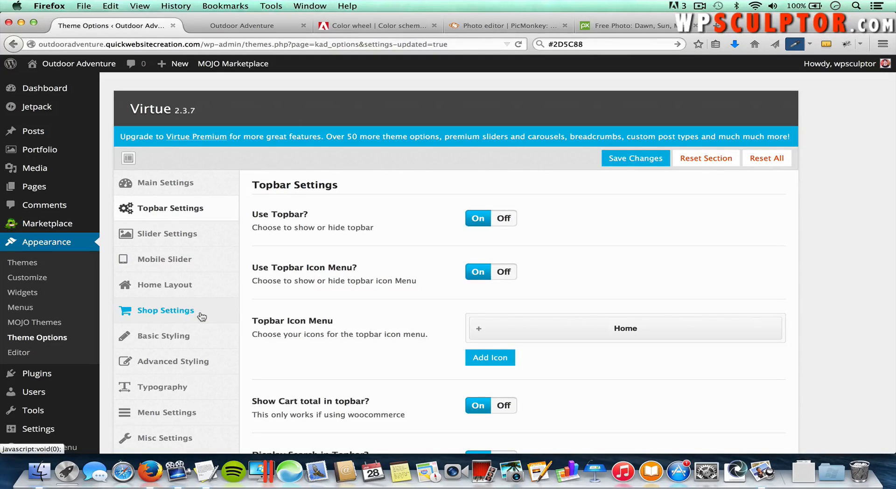
# Step: Go through Basic Styling and Advanced Styling to the Virtue Typography section
pyautogui.scroll(-2, 206, 316)
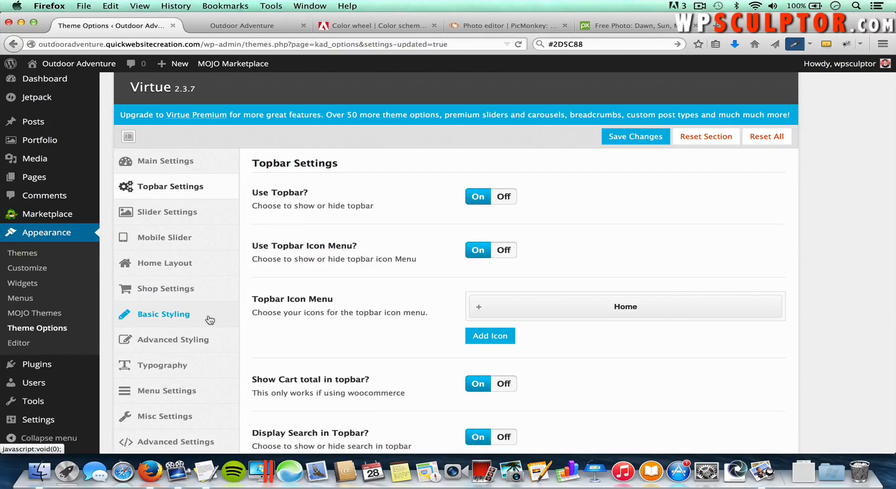
pyautogui.click(206, 319)
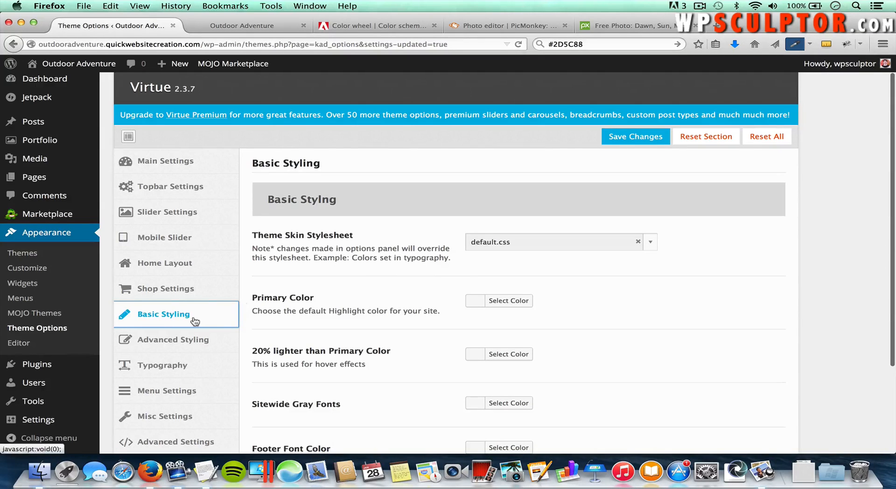
pyautogui.click(204, 340)
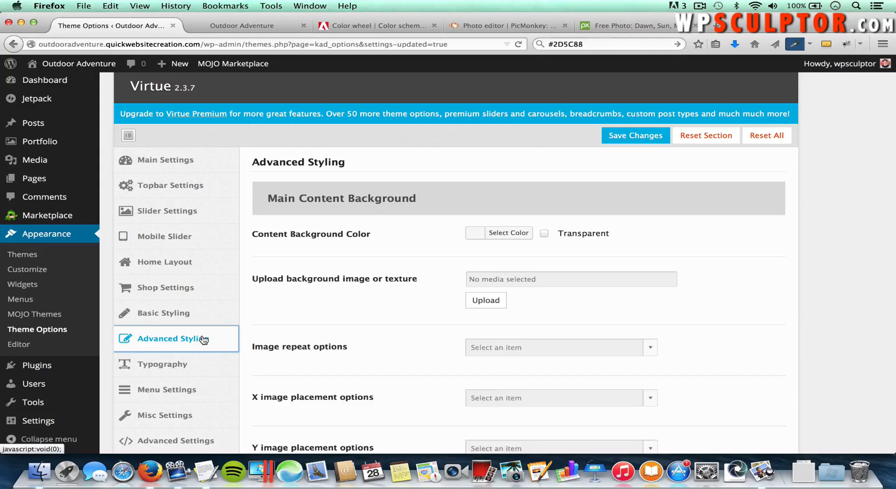
pyautogui.click(171, 364)
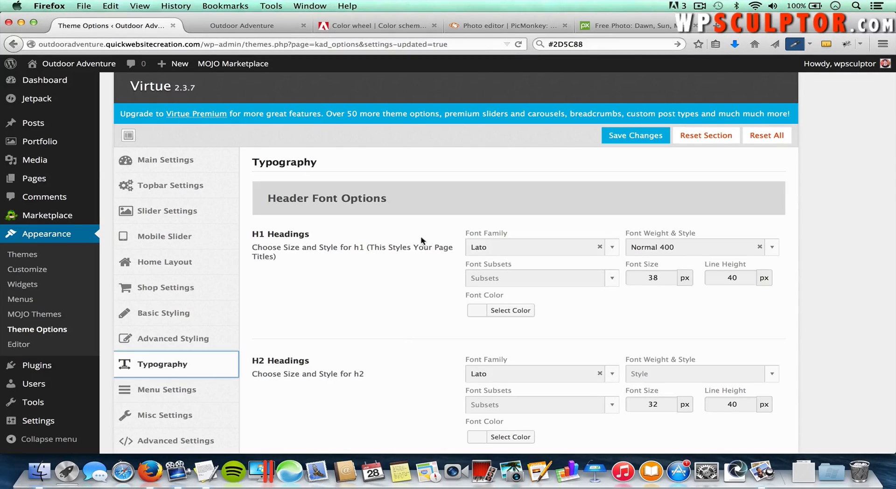
# Step: Set the H1 Headings font family to Lato after briefly trying Kranky
pyautogui.click(525, 252)
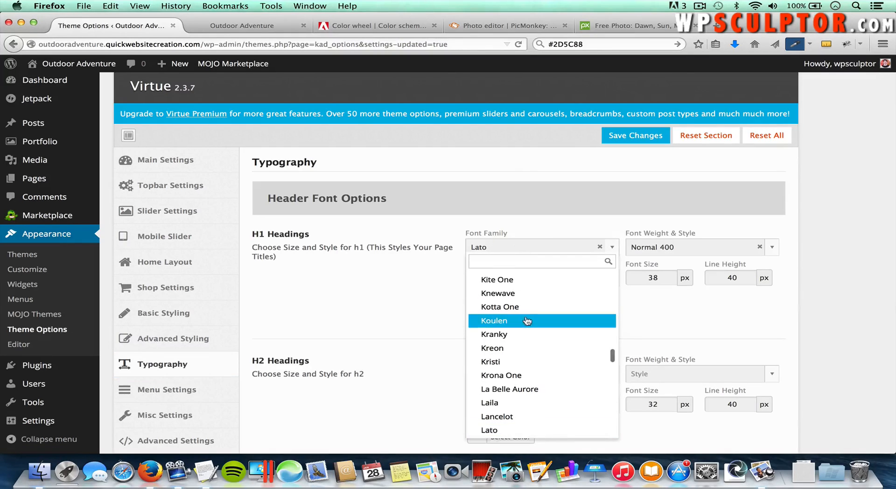
pyautogui.click(501, 336)
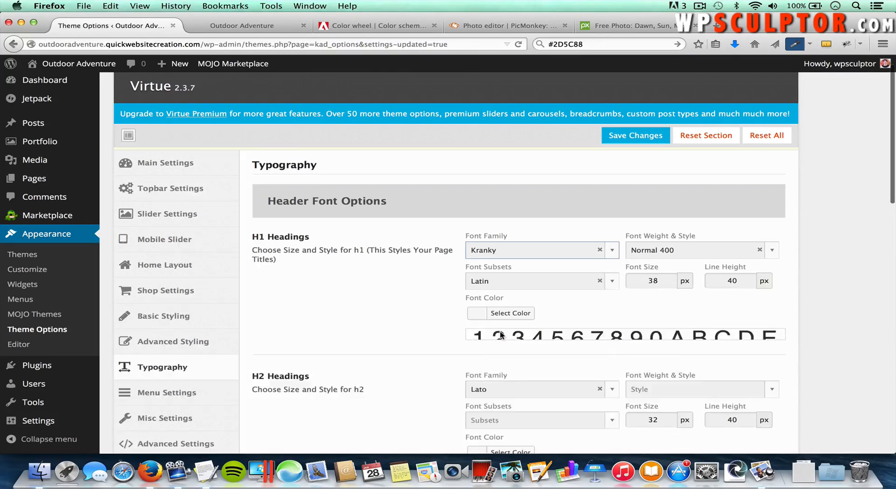
pyautogui.scroll(-3, 574, 388)
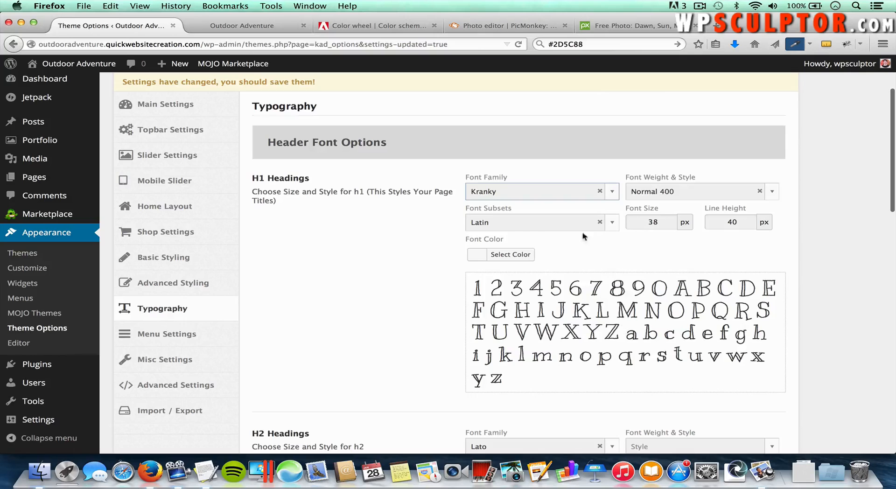
pyautogui.click(668, 222)
pyautogui.click(514, 192)
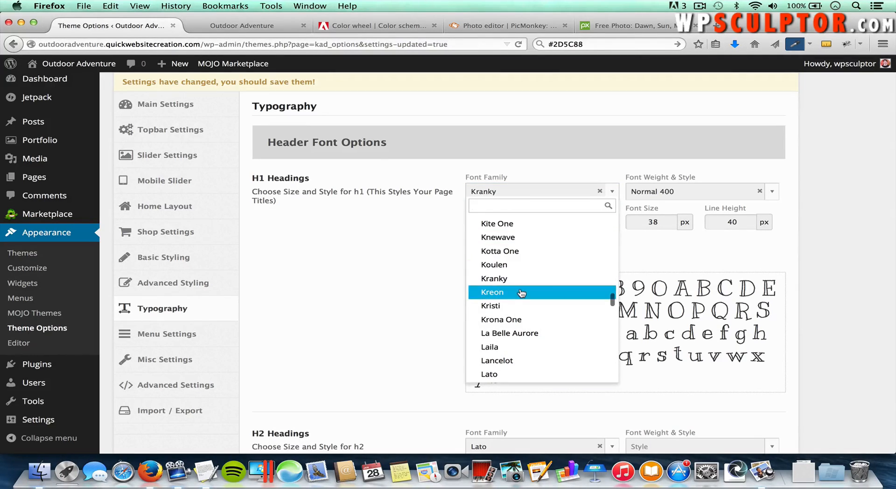
pyautogui.click(503, 376)
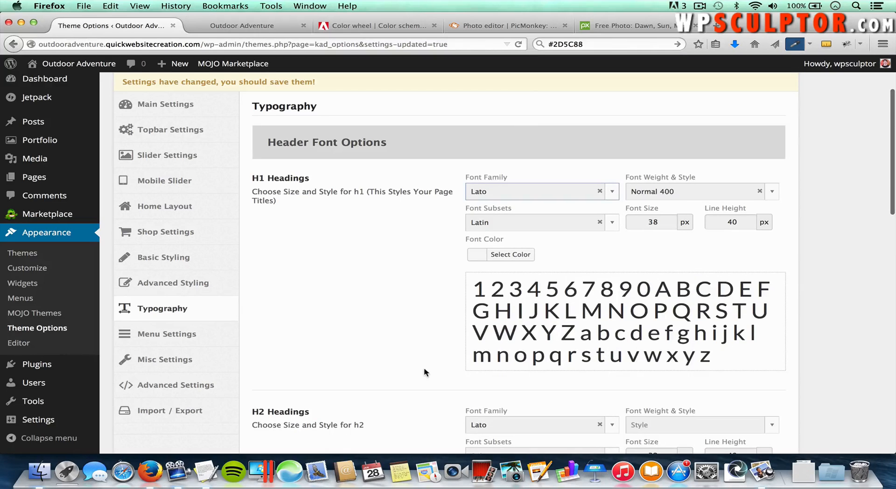
pyautogui.scroll(-15, 424, 370)
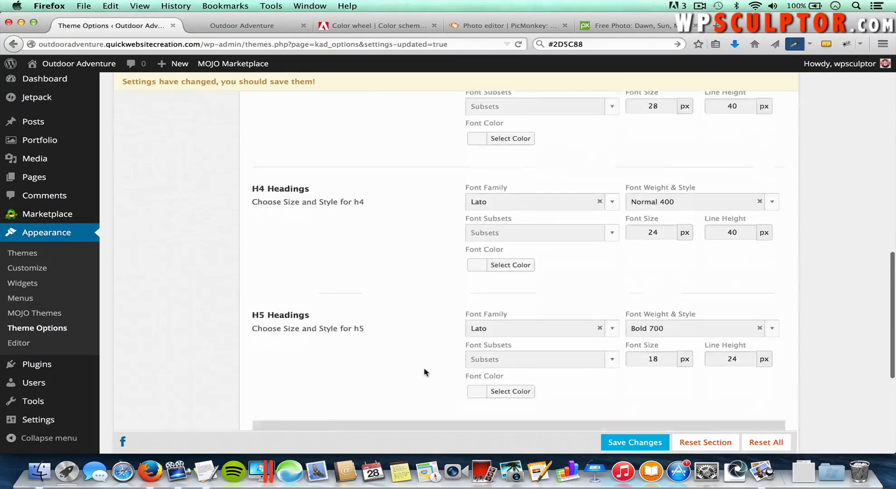
pyautogui.scroll(-5, 424, 369)
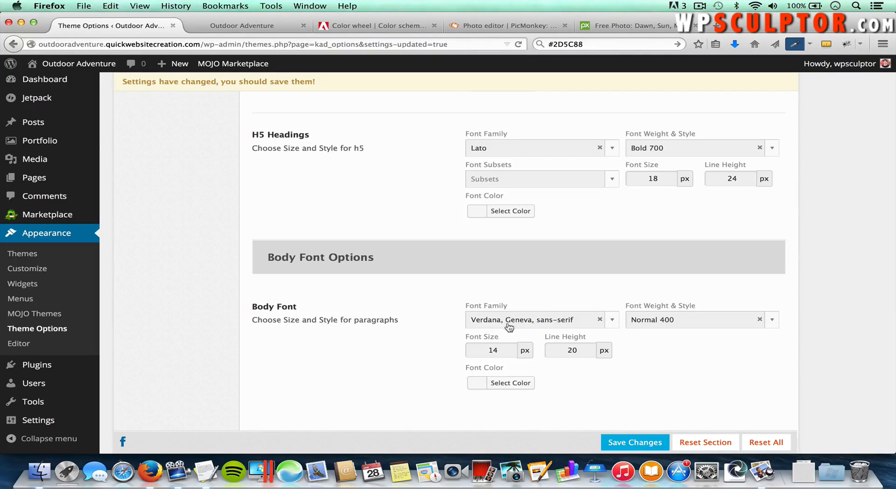
# Step: Set the body font to Arial, Helvetica, sans-serif at 16 px
pyautogui.click(544, 326)
pyautogui.scroll(5, 566, 189)
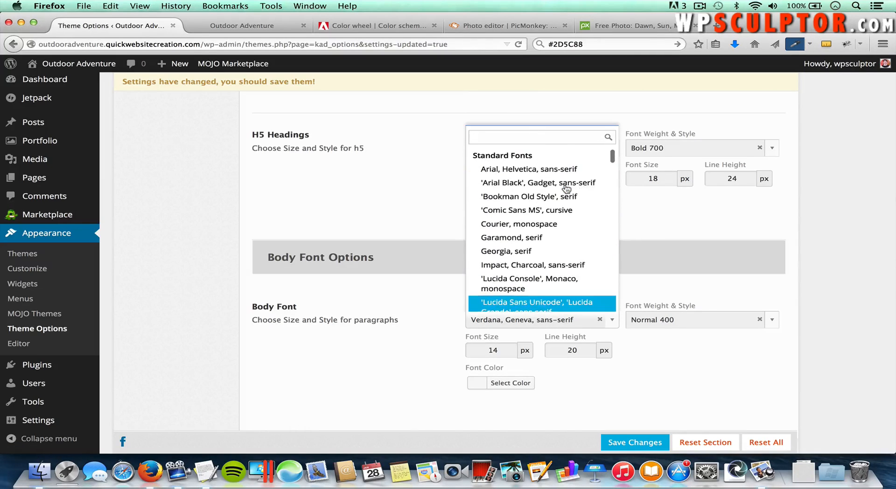
pyautogui.click(537, 174)
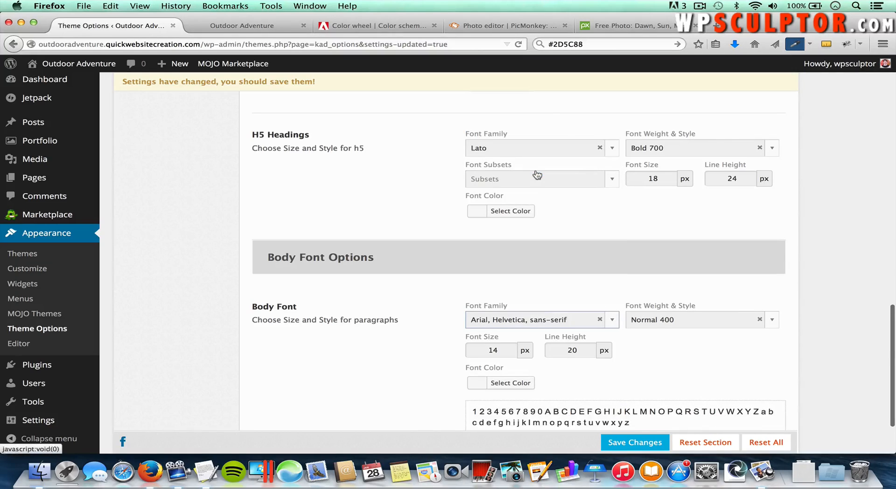
pyautogui.click(507, 350)
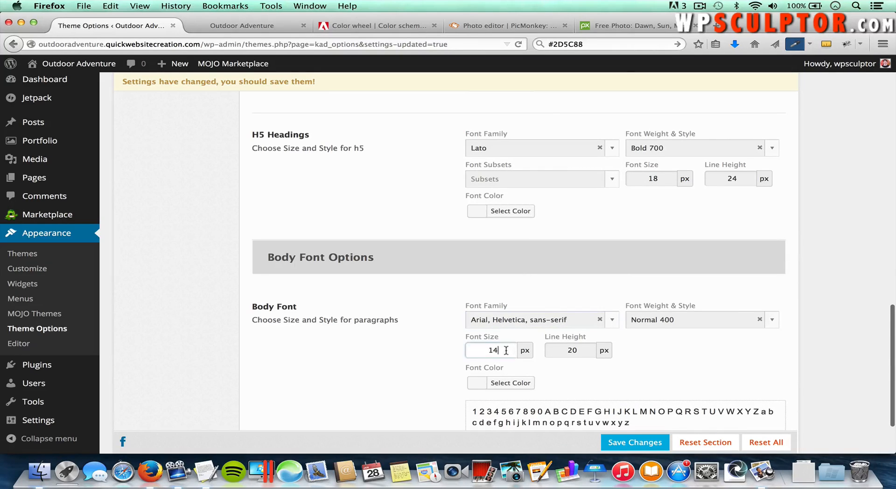
pyautogui.press('BackSpace')
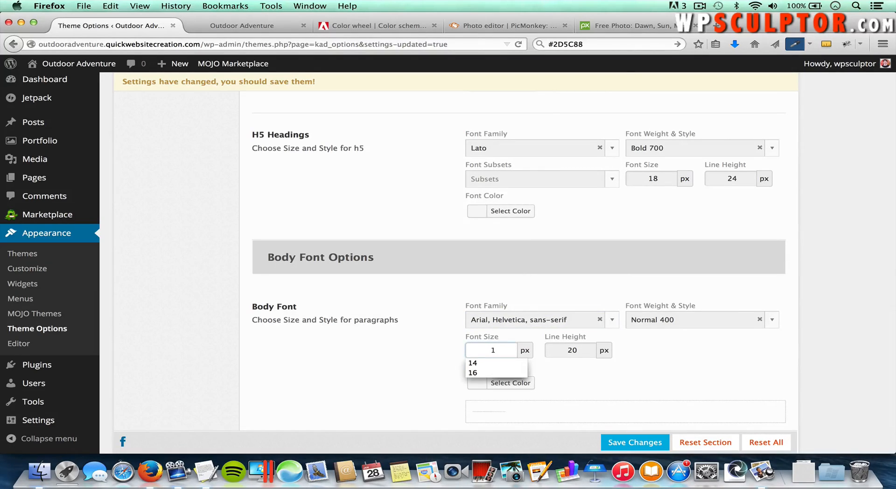
pyautogui.write('6')
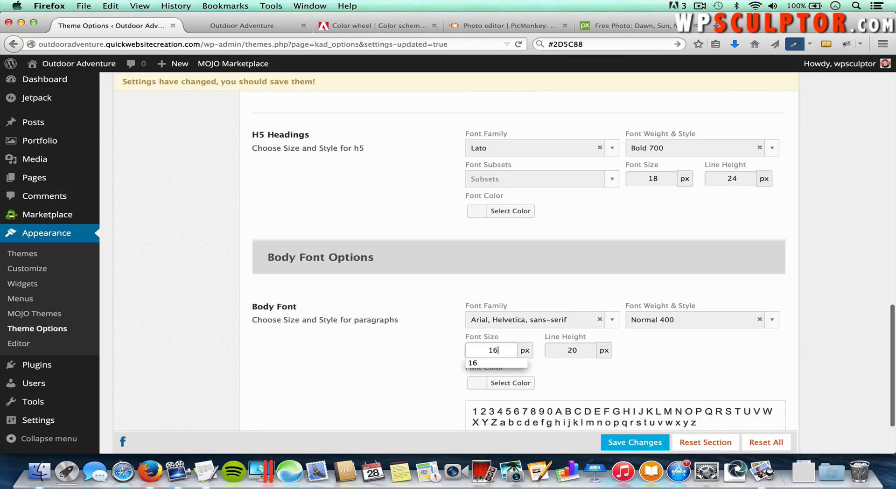
pyautogui.click(615, 380)
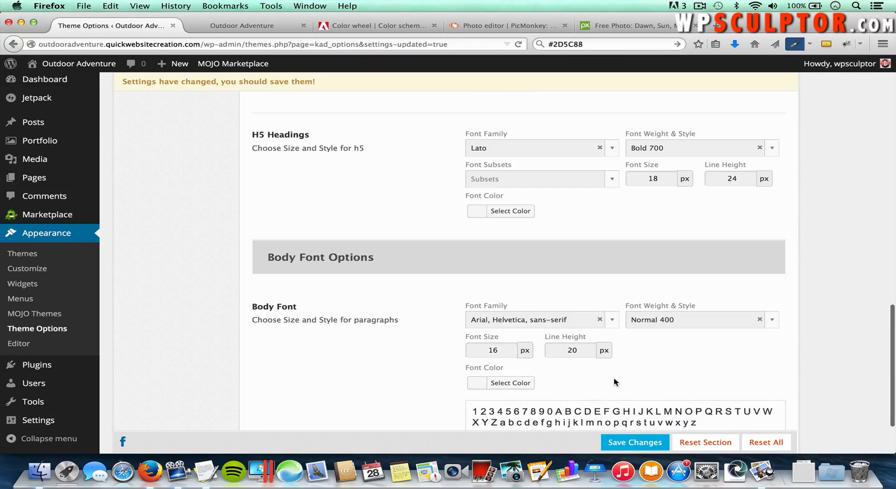
# Step: Try a red then blue body text colour, then clear the colour
pyautogui.click(516, 384)
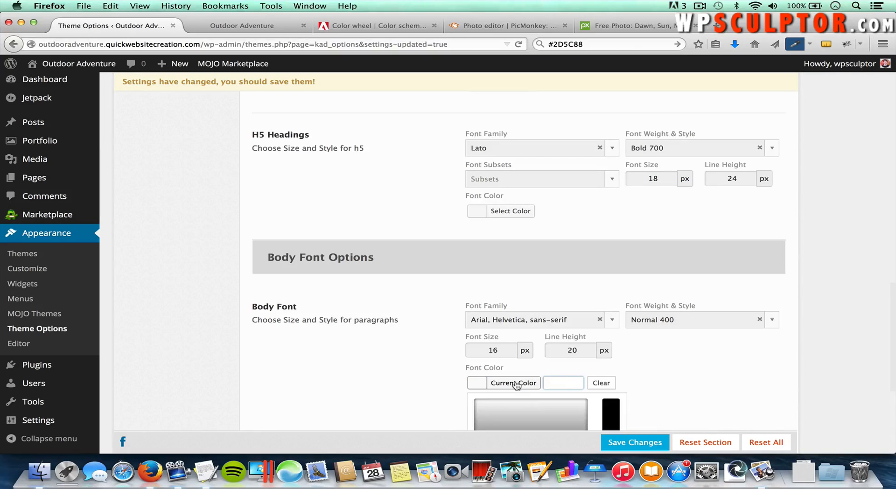
pyautogui.scroll(-2, 556, 331)
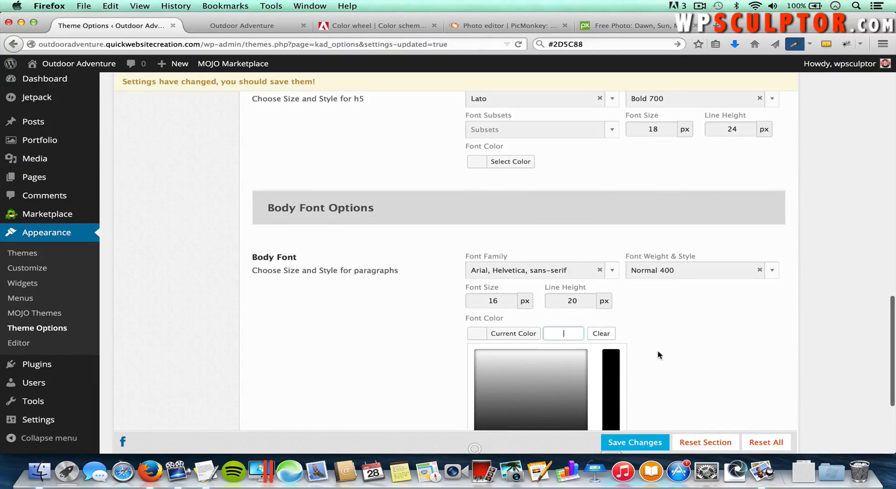
pyautogui.scroll(-3, 659, 355)
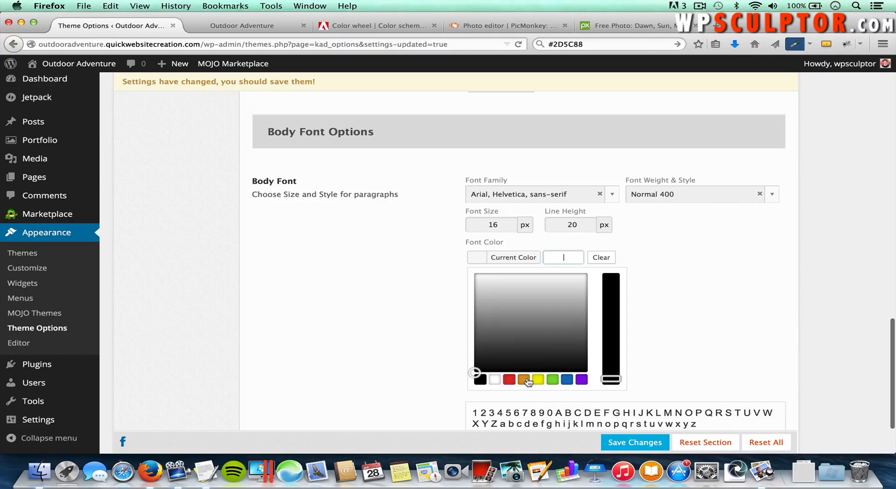
pyautogui.click(512, 381)
pyautogui.moveTo(496, 307); pyautogui.dragTo(540, 300)
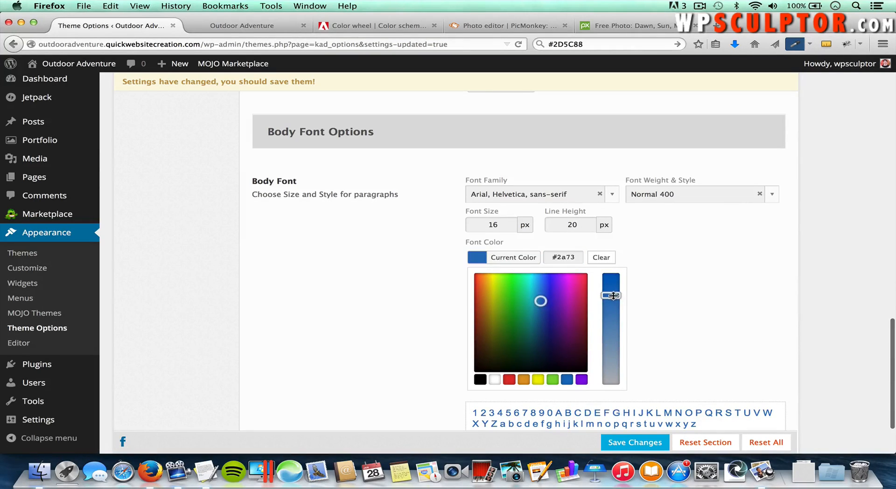
pyautogui.moveTo(611, 295)
pyautogui.mouseDown()
pyautogui.moveTo(611, 320)
pyautogui.moveTo(612, 295)
pyautogui.mouseUp()
pyautogui.click(607, 260)
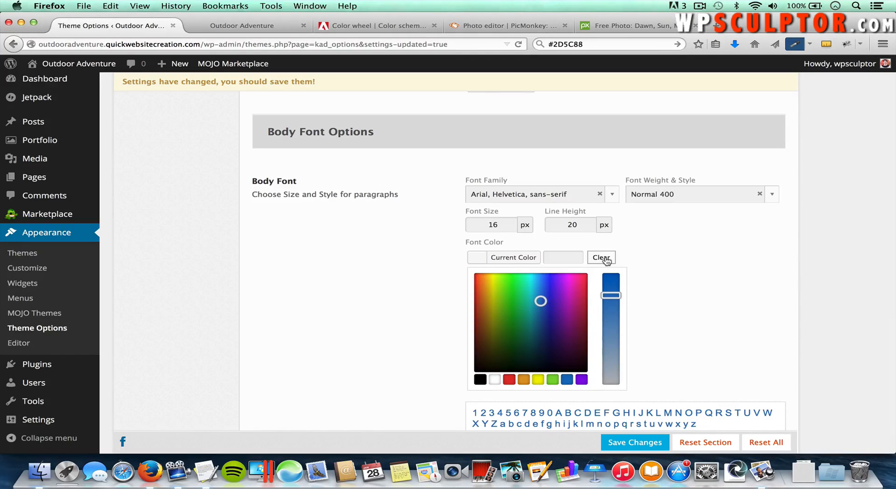
pyautogui.click(640, 270)
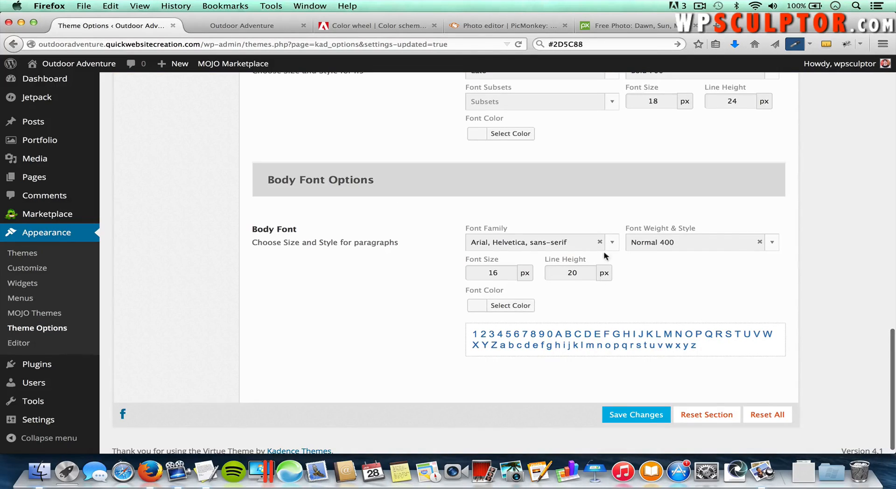
# Step: Leave the body text colour empty and save the typography settings
pyautogui.click(526, 305)
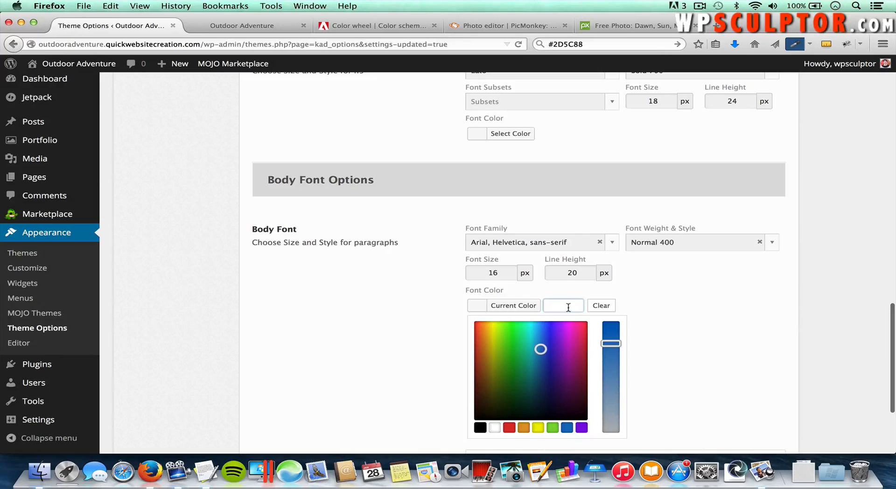
pyautogui.click(569, 306)
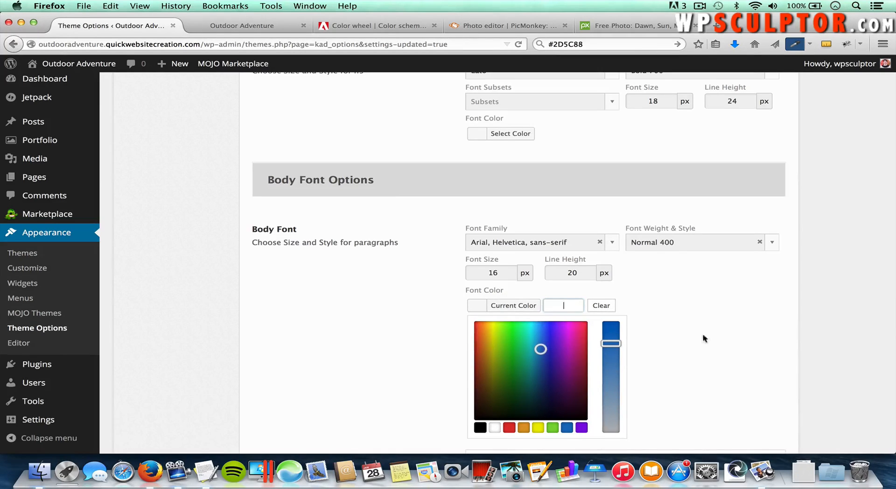
pyautogui.click(737, 337)
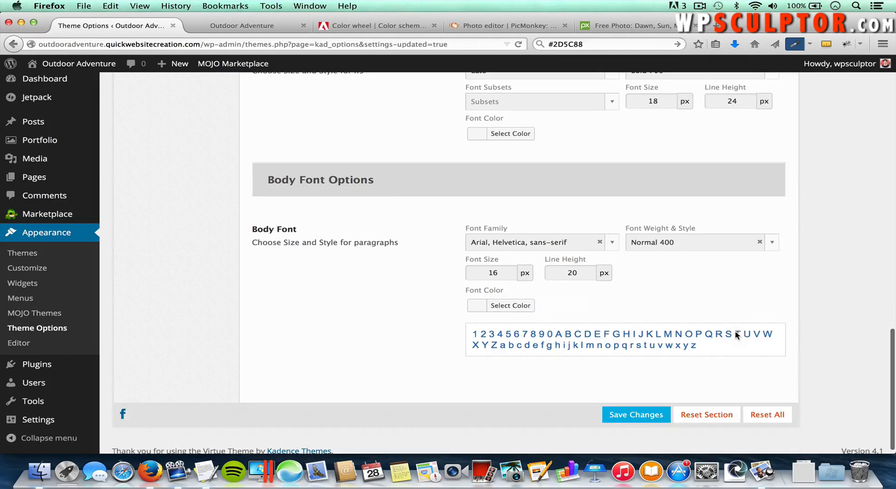
pyautogui.click(523, 305)
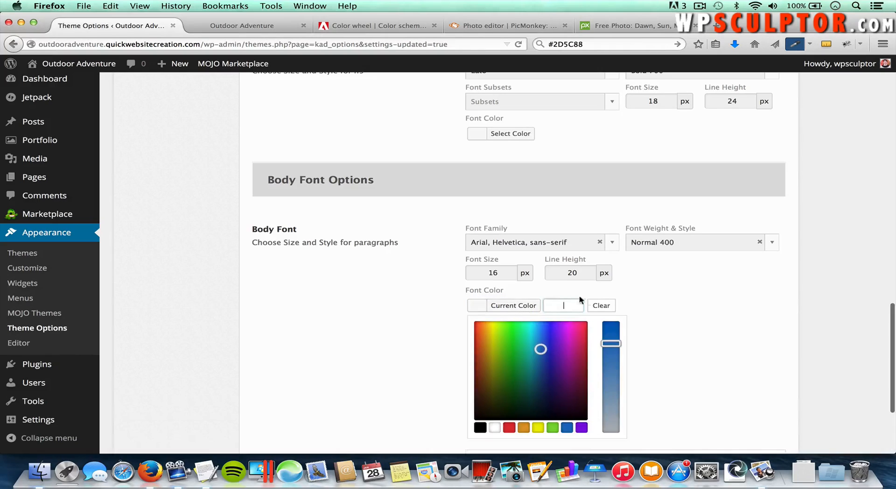
pyautogui.click(566, 305)
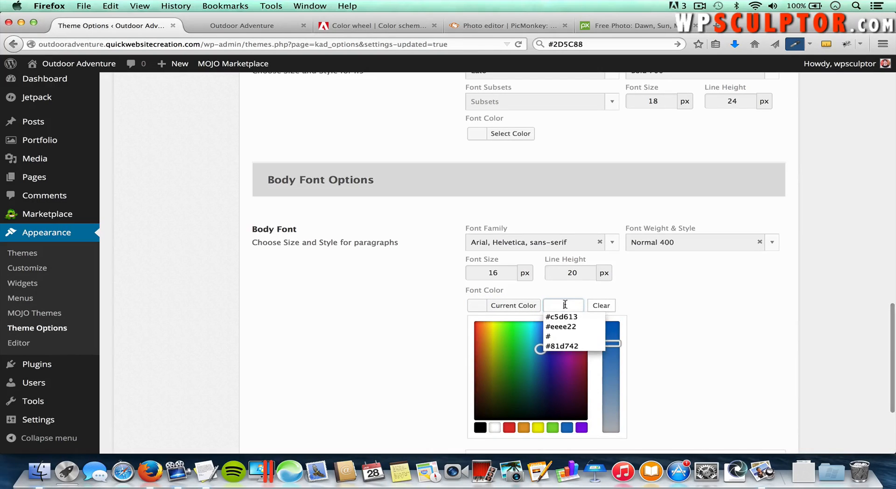
pyautogui.click(705, 316)
pyautogui.click(633, 417)
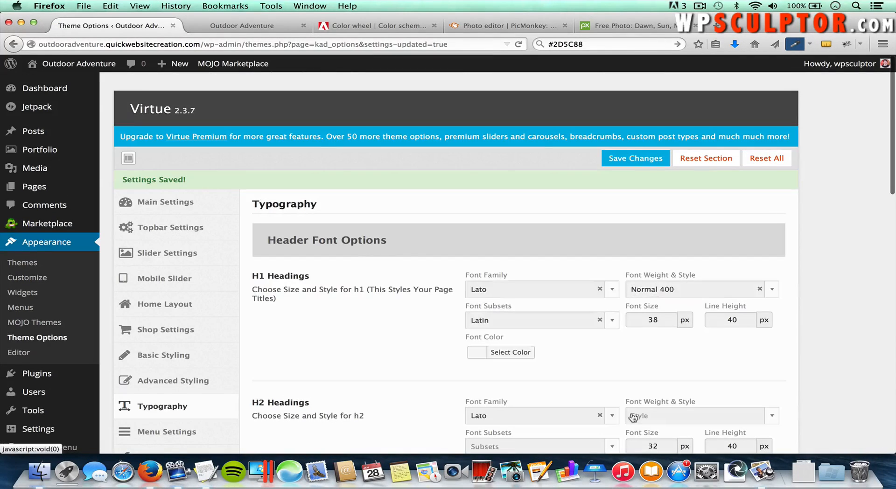
pyautogui.click(256, 27)
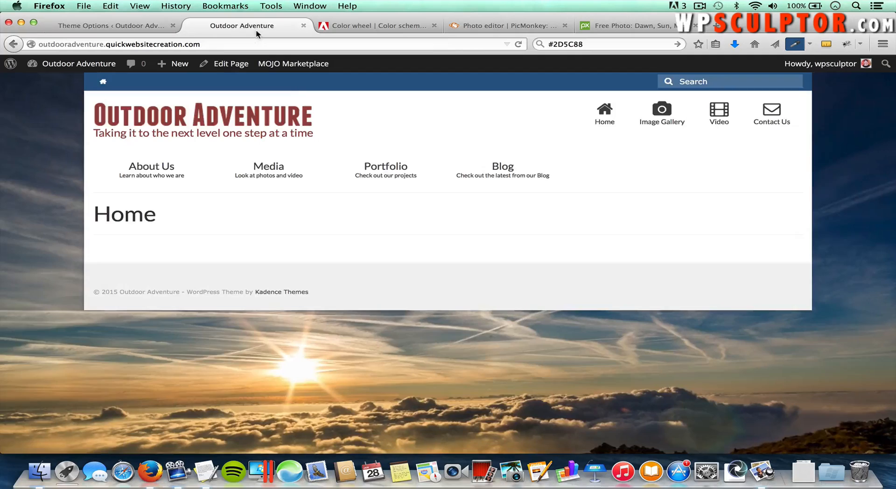
pyautogui.click(155, 173)
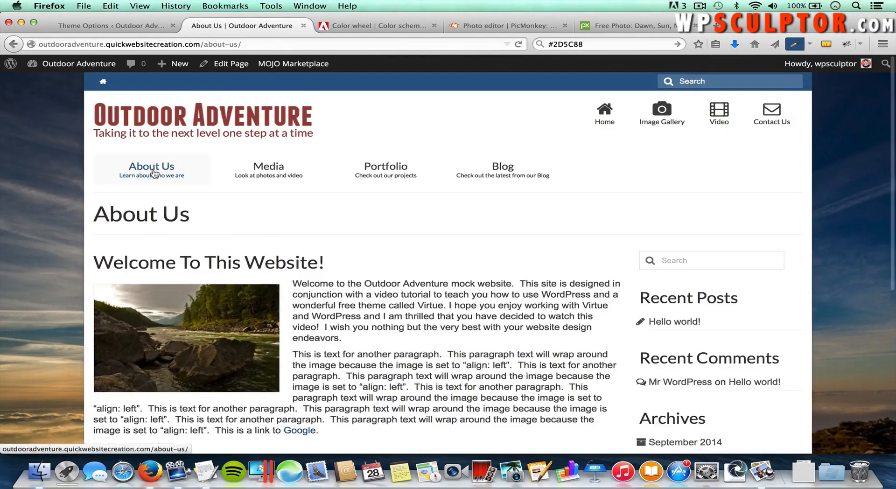
pyautogui.scroll(-3, 475, 299)
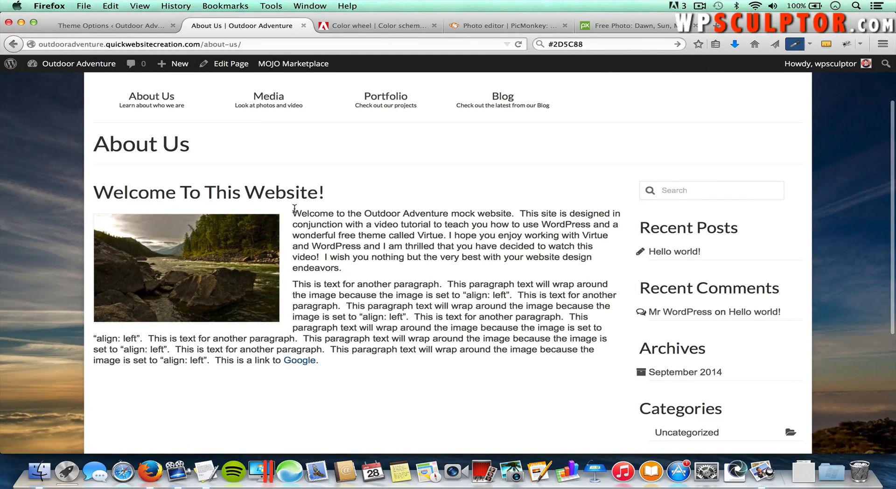
pyautogui.scroll(3, 294, 212)
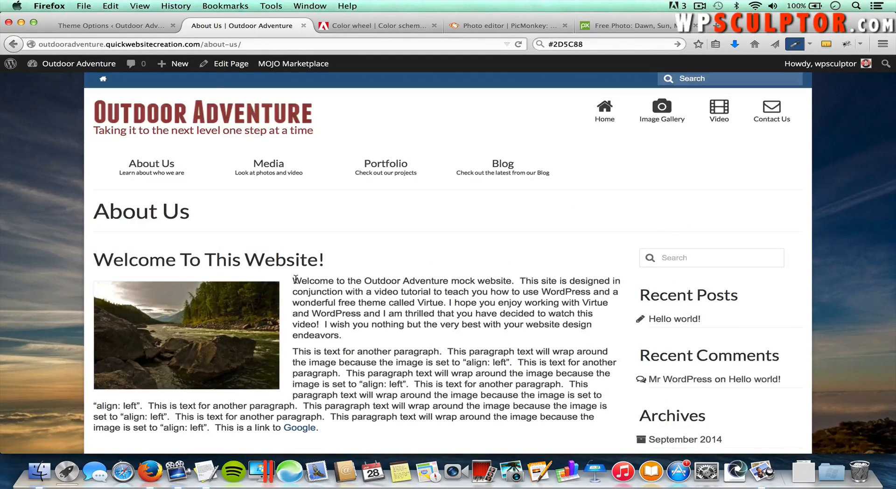
pyautogui.click(113, 27)
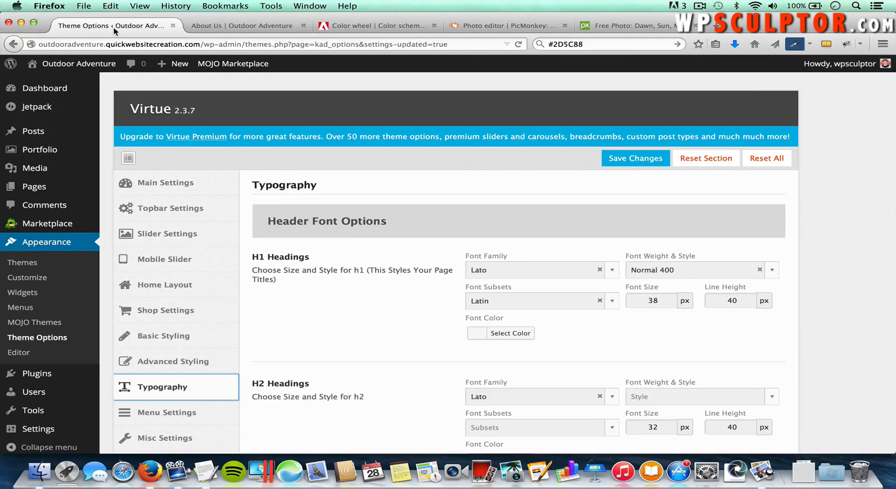
# Step: Set primary and secondary menu fonts to Bold 700, save, and reload About Us to check
pyautogui.click(176, 419)
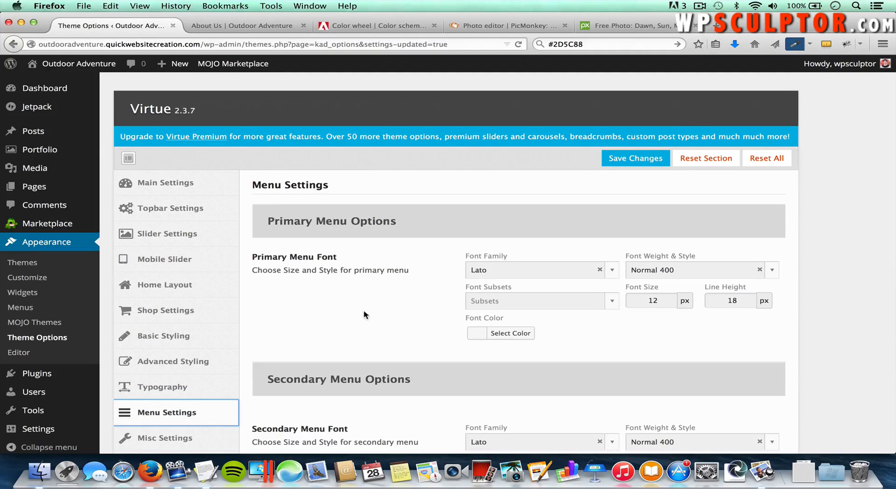
pyautogui.scroll(-3, 363, 310)
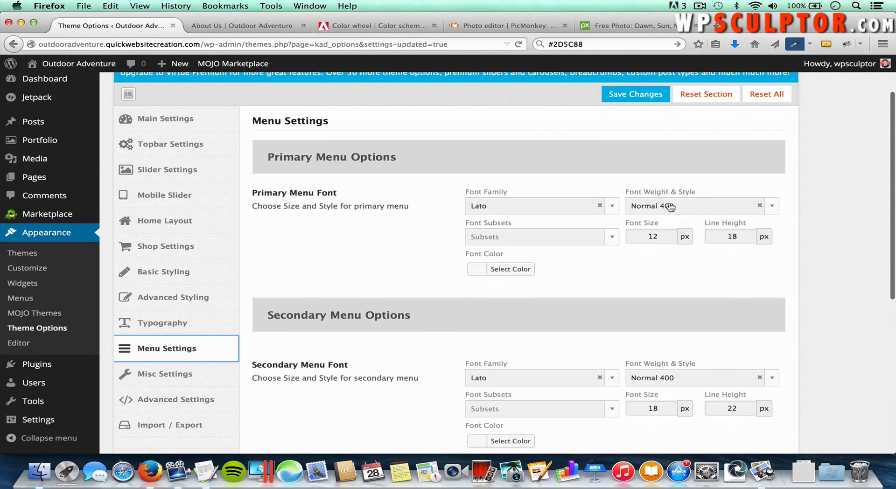
pyautogui.click(692, 208)
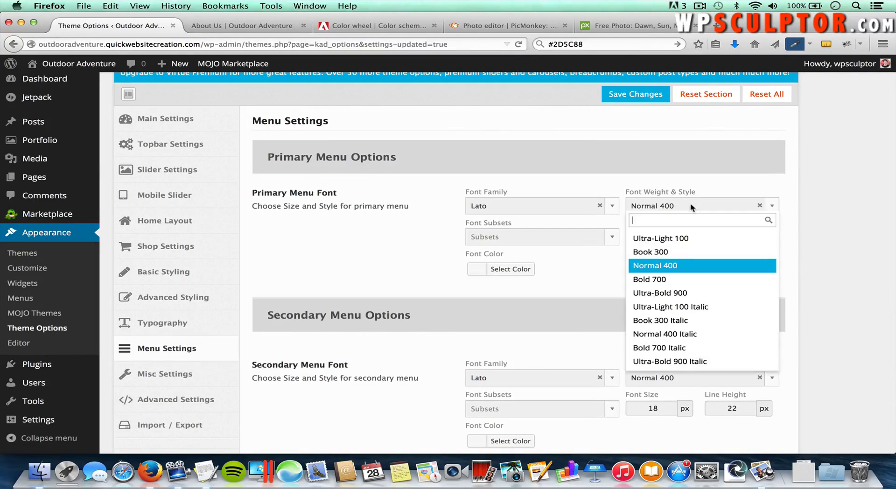
pyautogui.click(667, 280)
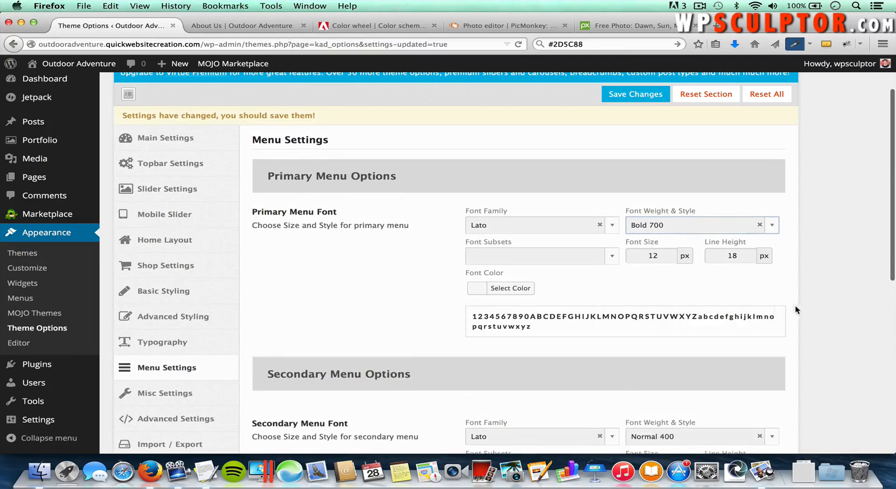
pyautogui.scroll(-5, 806, 320)
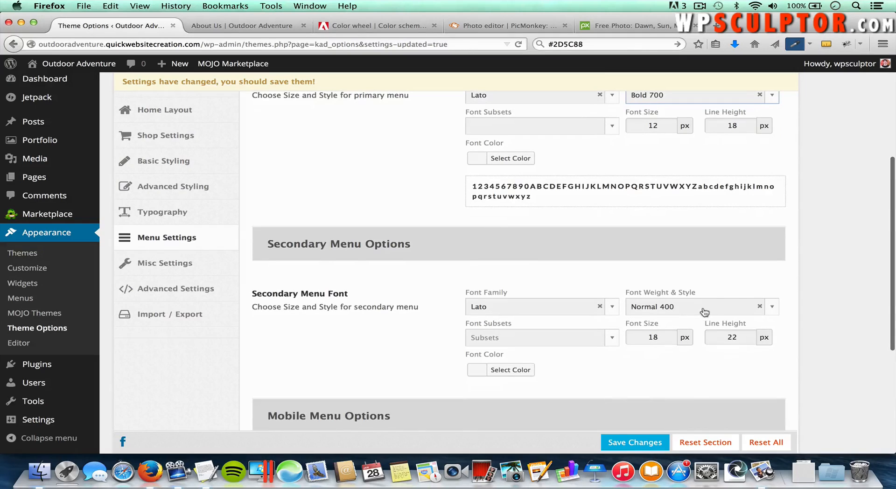
pyautogui.click(706, 311)
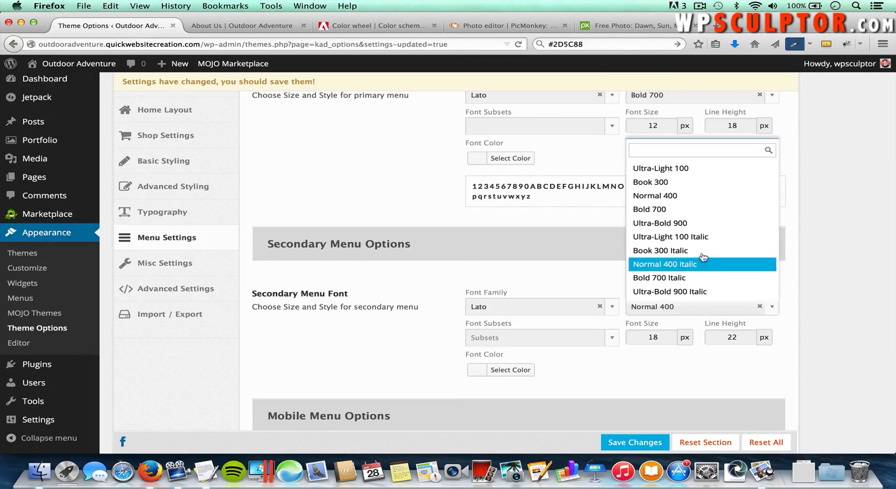
pyautogui.click(690, 209)
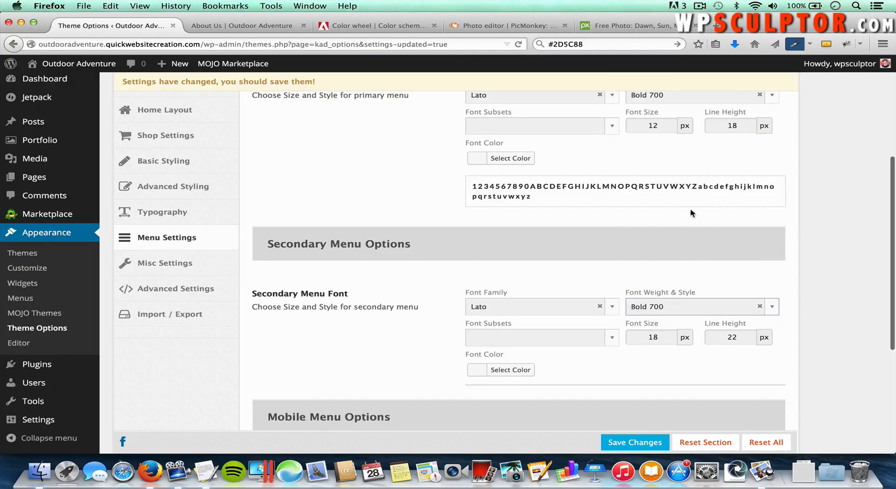
pyautogui.click(633, 443)
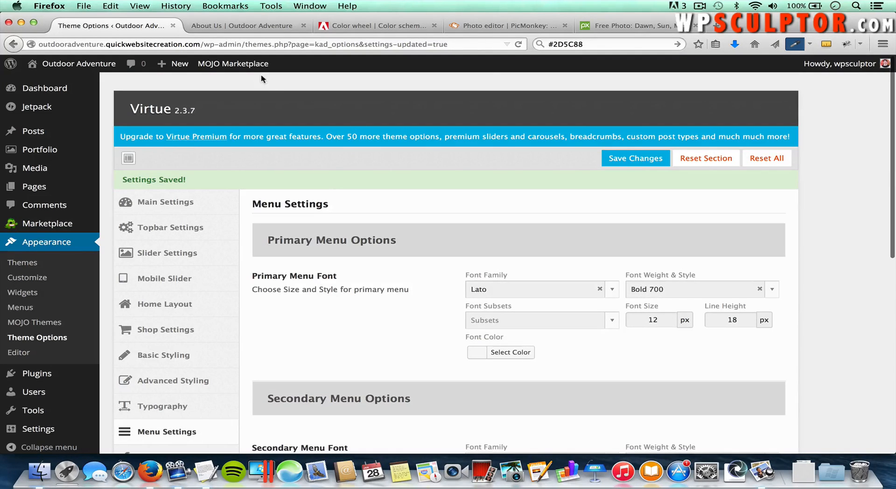
pyautogui.click(244, 24)
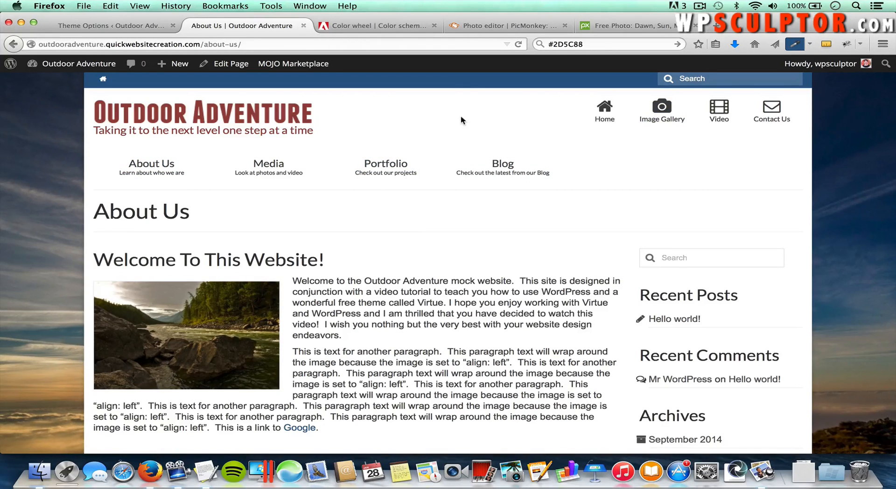
pyautogui.press('super+r')
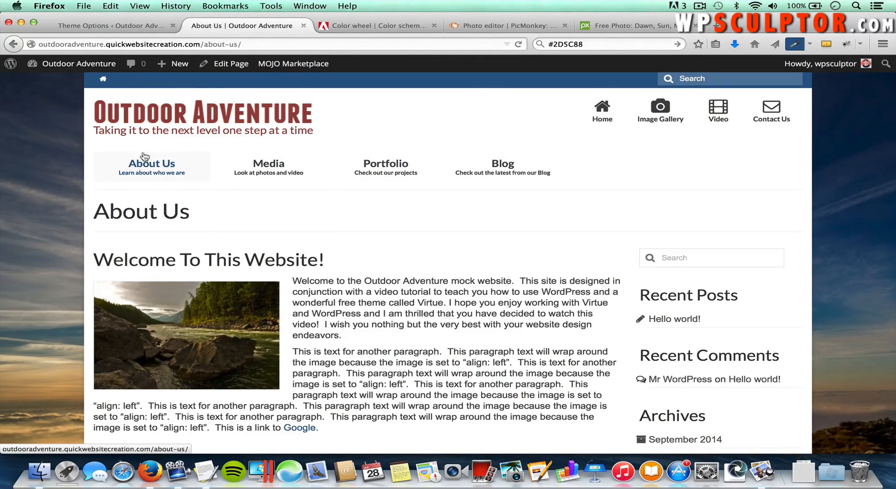
# Step: In Misc Settings, delete [theme-credit] from the Footer Copyright Text and save
pyautogui.click(123, 31)
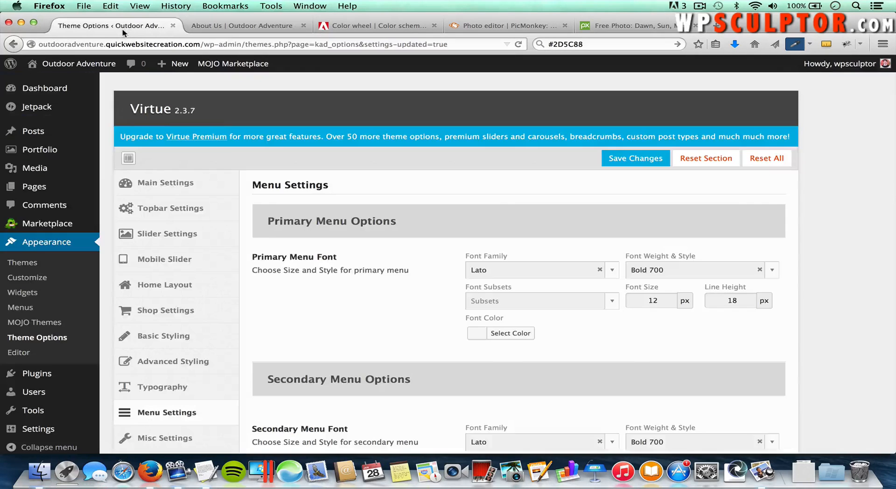
pyautogui.scroll(-4, 200, 214)
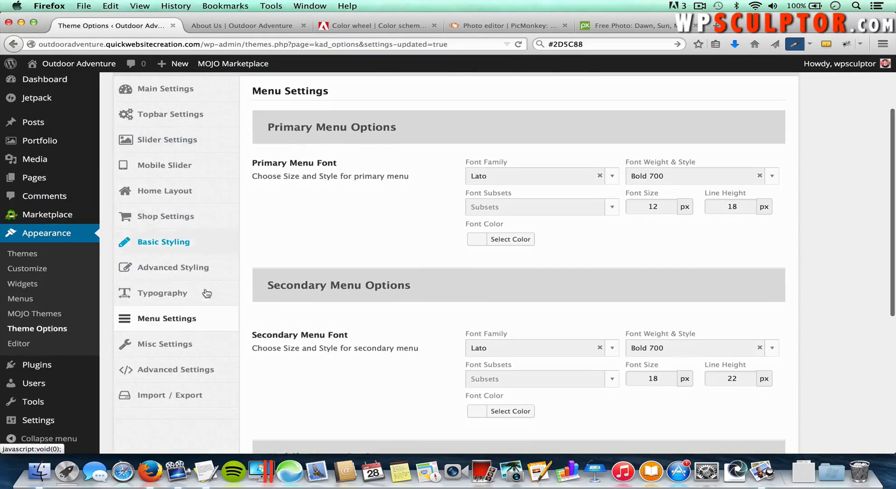
pyautogui.click(184, 344)
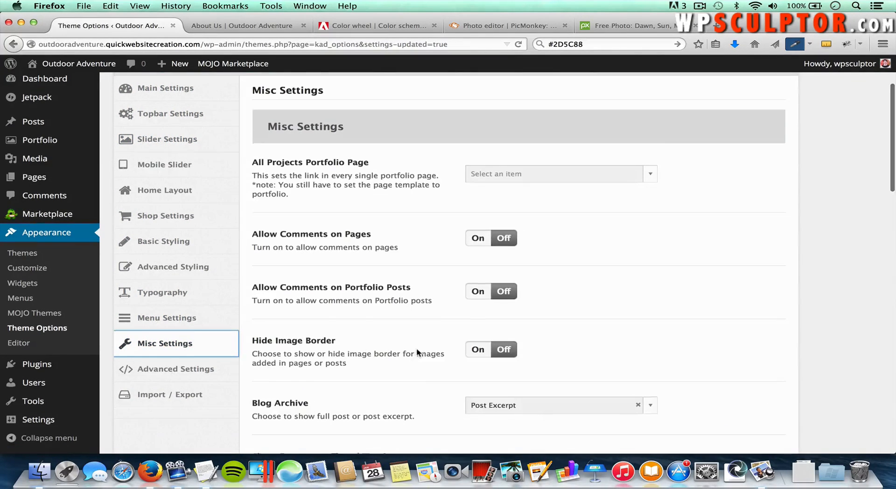
pyautogui.scroll(-8, 416, 348)
pyautogui.scroll(-2, 417, 350)
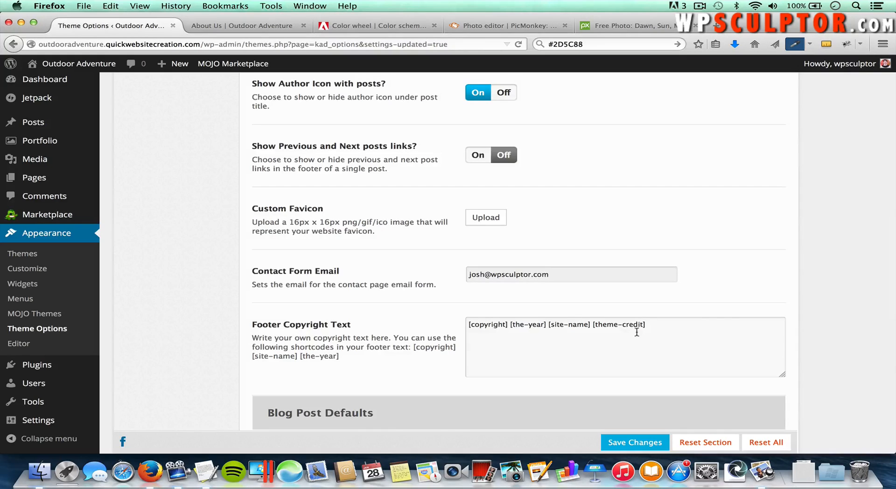
pyautogui.moveTo(646, 325); pyautogui.dragTo(594, 328)
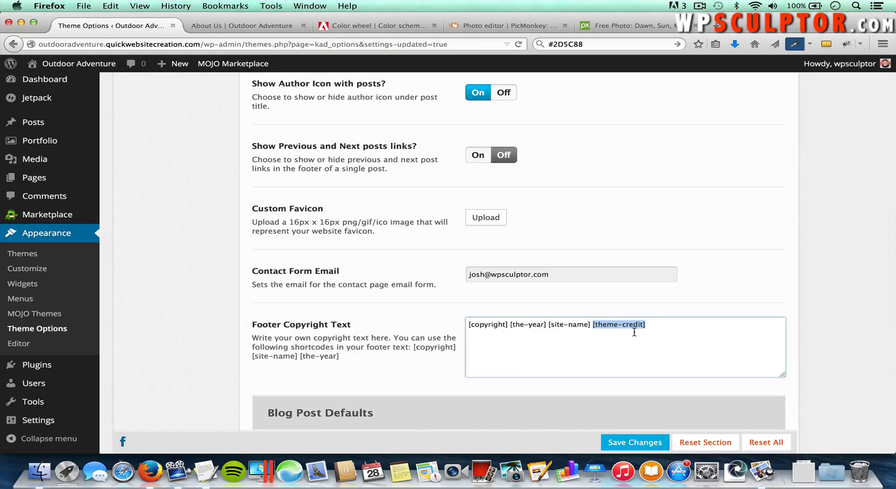
pyautogui.press('BackSpace')
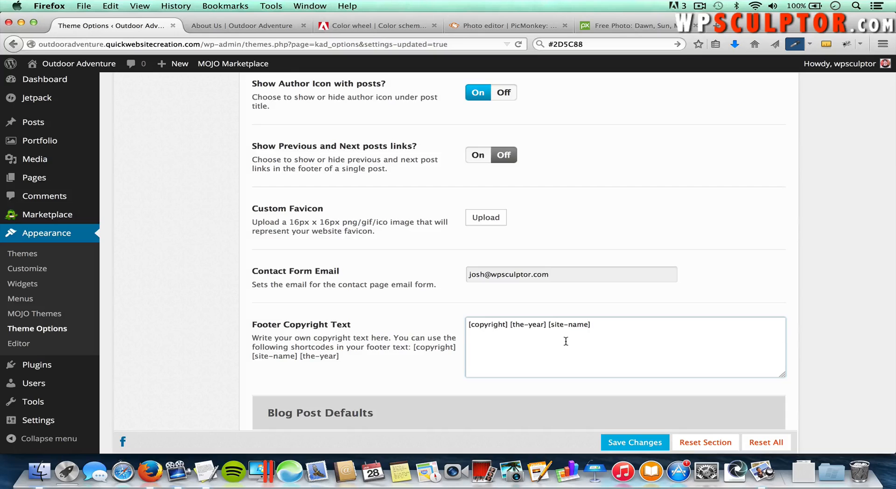
pyautogui.click(636, 443)
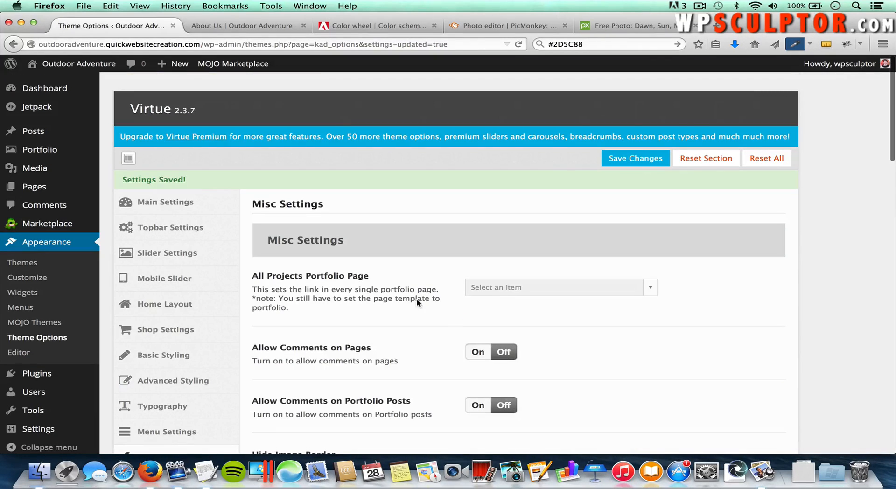
# Step: Reload the About Us page to confirm the footer shows only the copyright
pyautogui.click(251, 23)
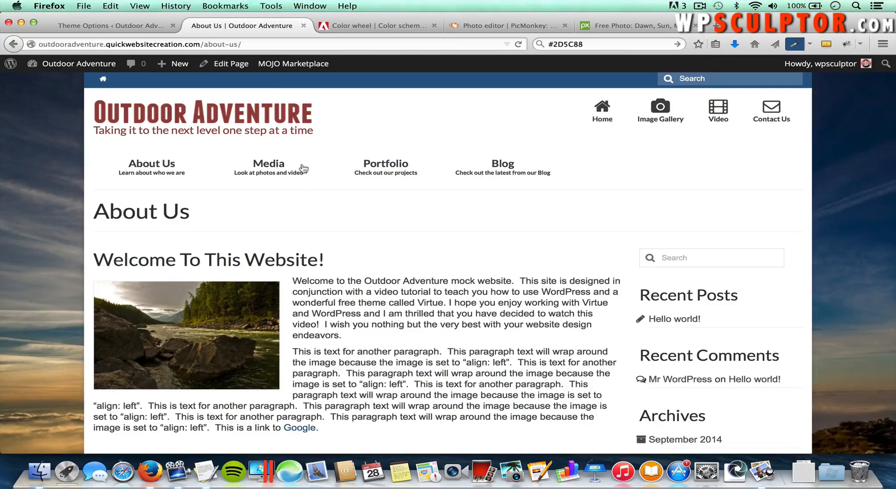
pyautogui.scroll(-5, 304, 177)
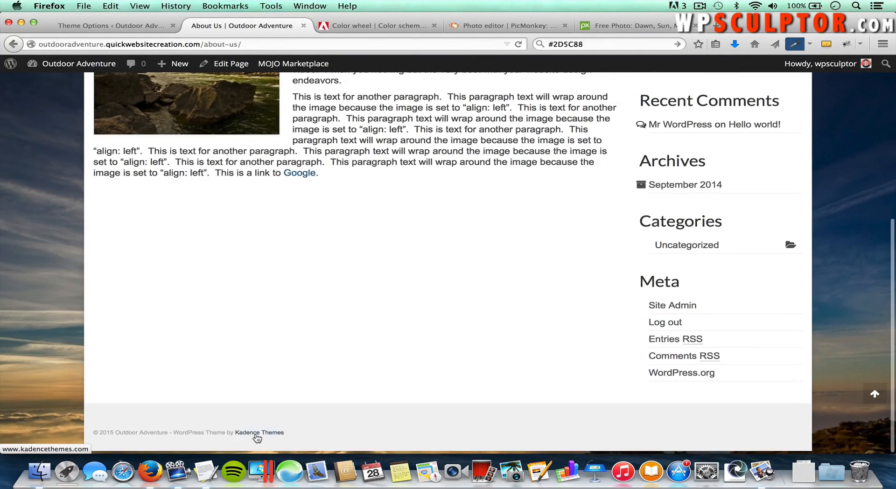
pyautogui.press('super+r')
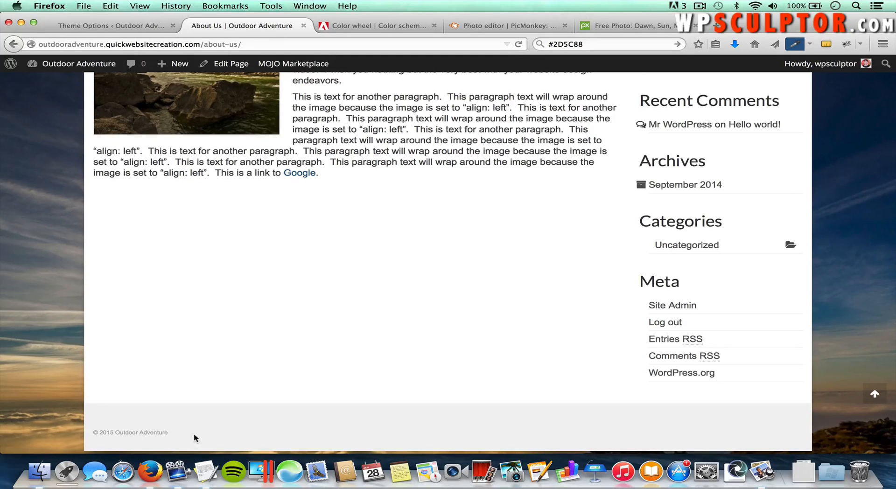
# Step: Look over the Advanced Settings section with its Custom CSS box
pyautogui.click(112, 26)
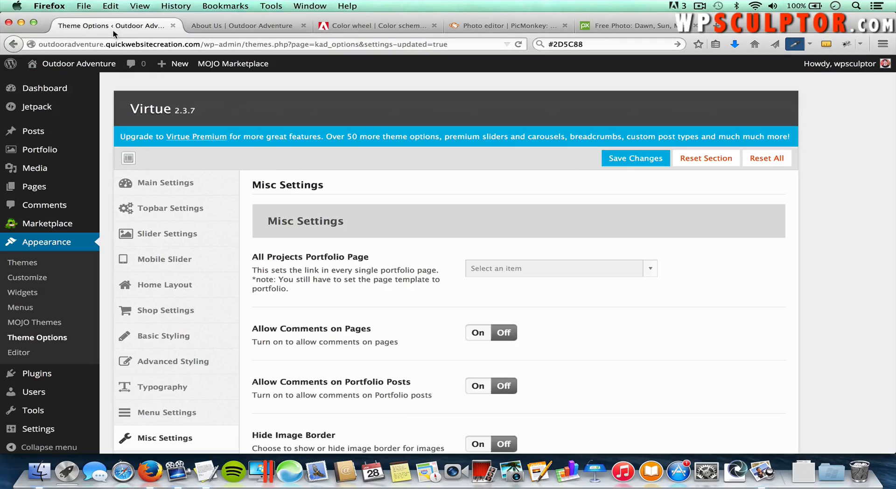
pyautogui.scroll(-5, 298, 276)
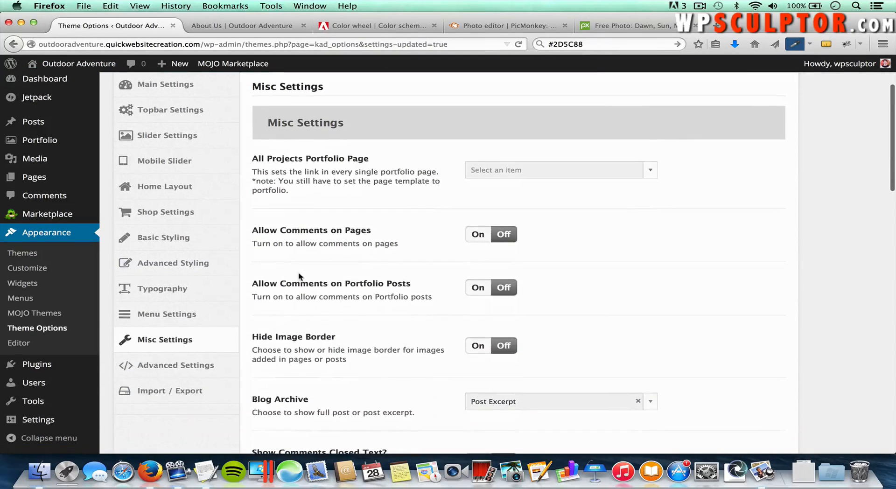
pyautogui.click(189, 366)
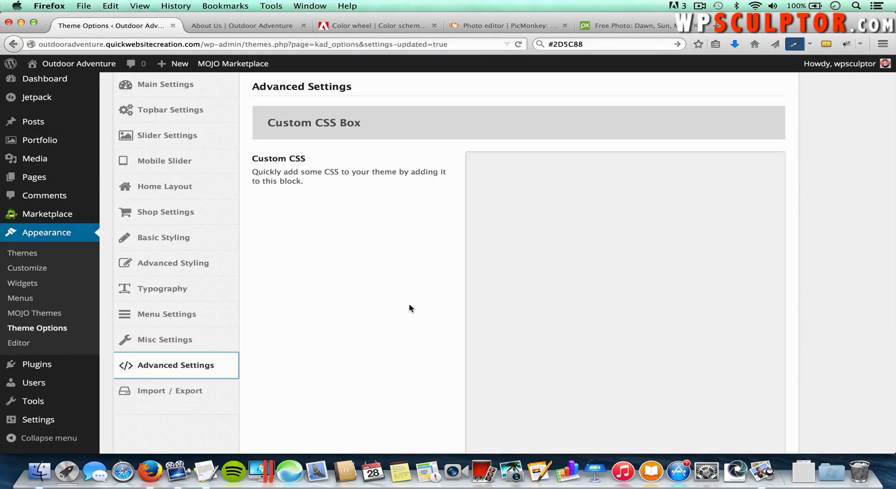
pyautogui.scroll(3, 410, 308)
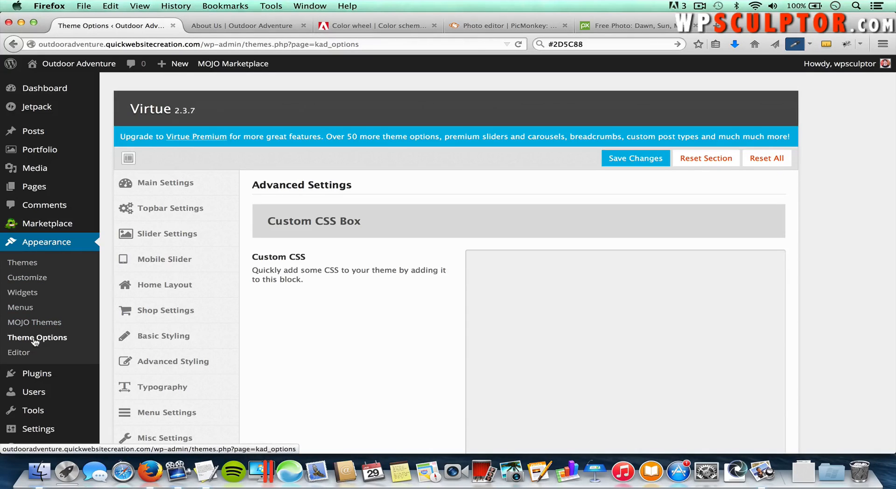
# Step: Review the Home Layout options, then go to Settings > Reading
pyautogui.click(180, 287)
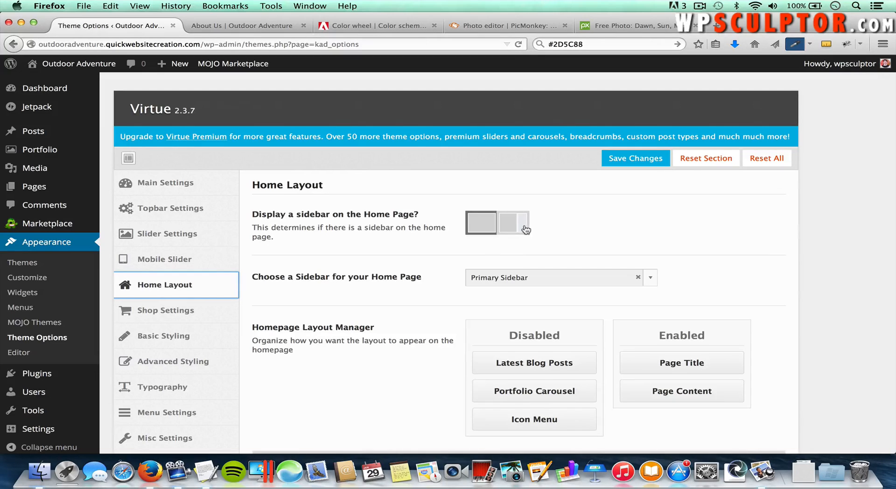
pyautogui.scroll(-2, 454, 330)
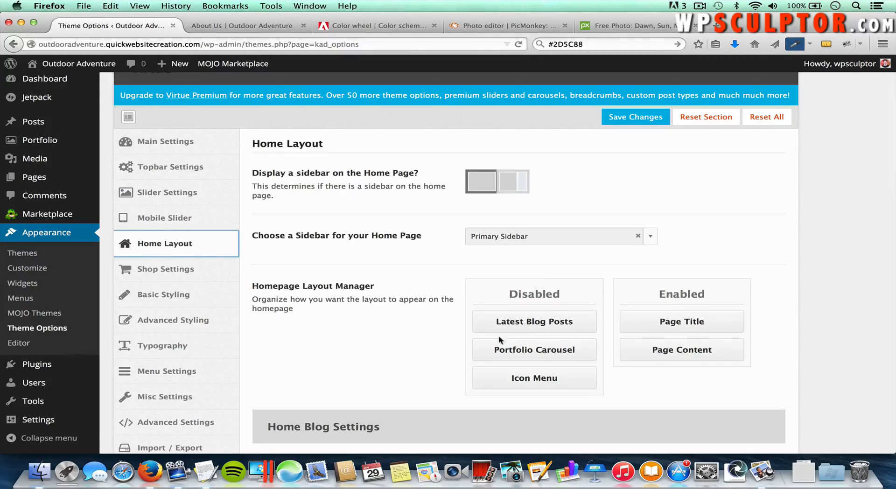
pyautogui.moveTo(56, 421)
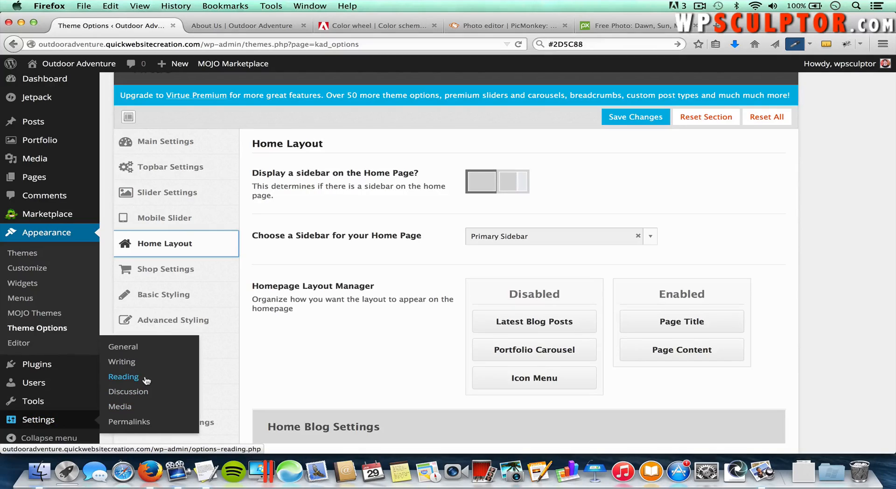
pyautogui.click(123, 377)
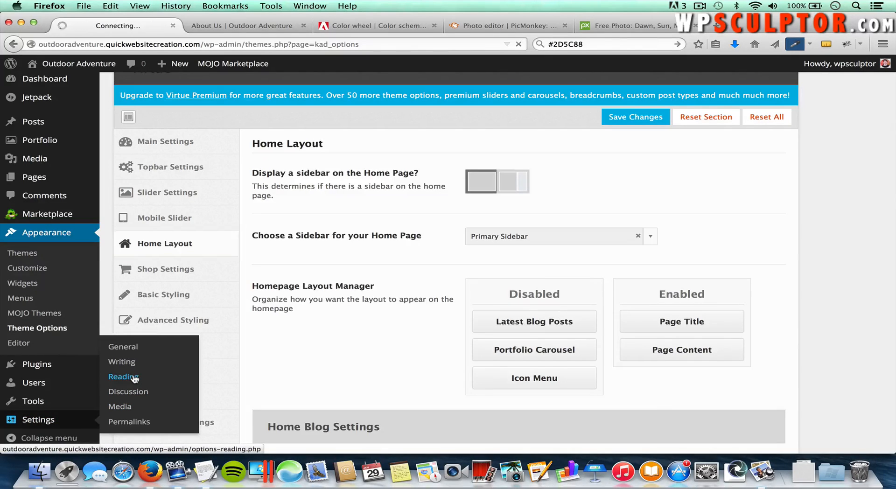
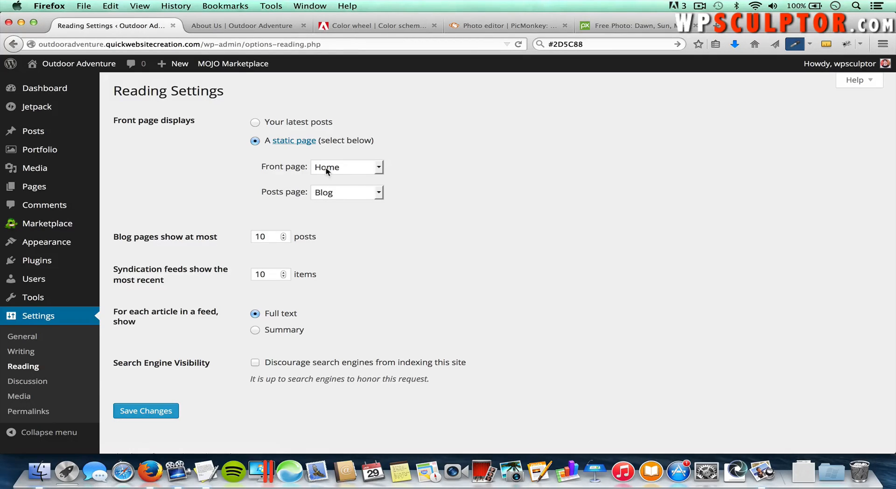
# Step: Glance over Theme Options, then bring up the All Pages list of seven published pages
pyautogui.moveTo(70, 242)
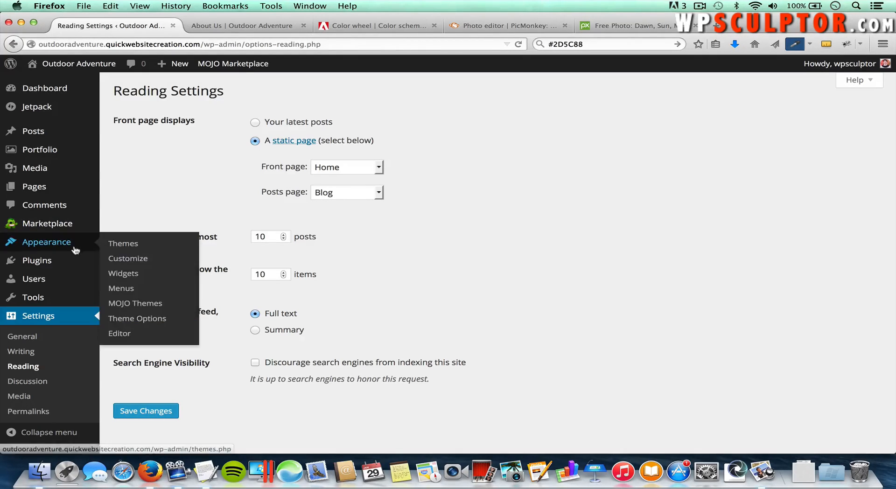
pyautogui.click(122, 321)
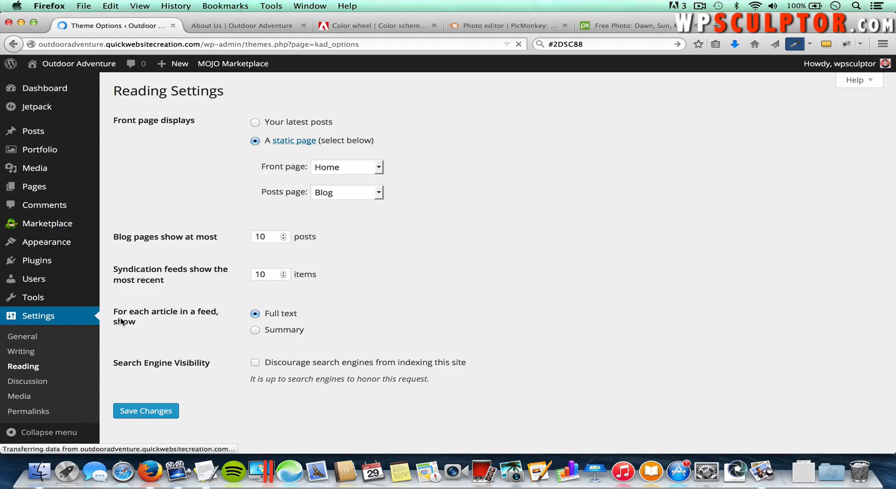
pyautogui.scroll(-2, 234, 311)
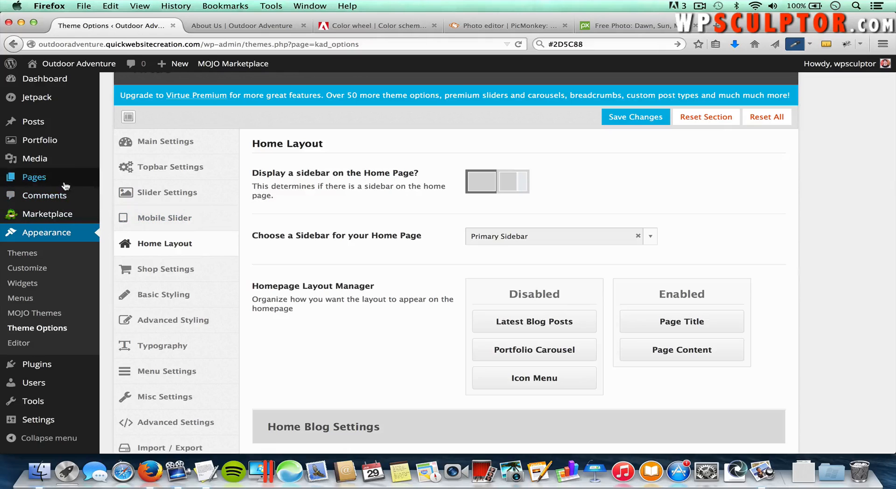
pyautogui.moveTo(65, 186)
pyautogui.click(139, 181)
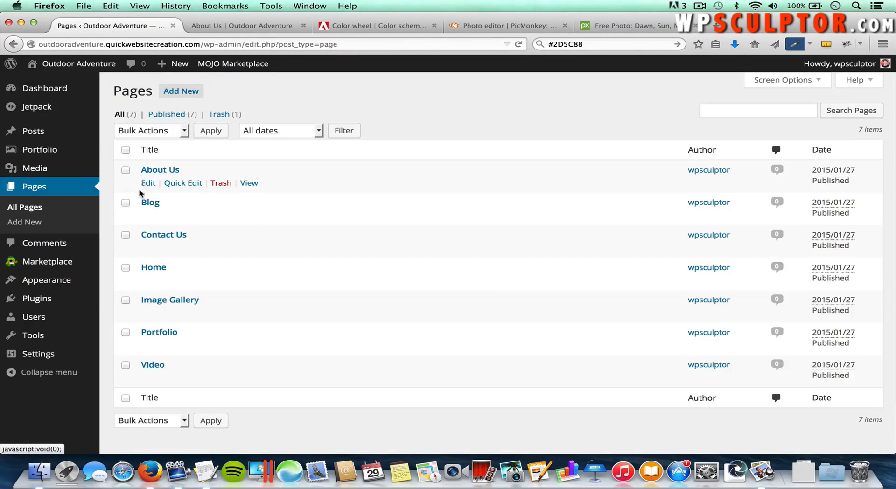
# Step: Paste the welcome paragraph from the tutorial notes into the Home page body and update it
pyautogui.click(150, 270)
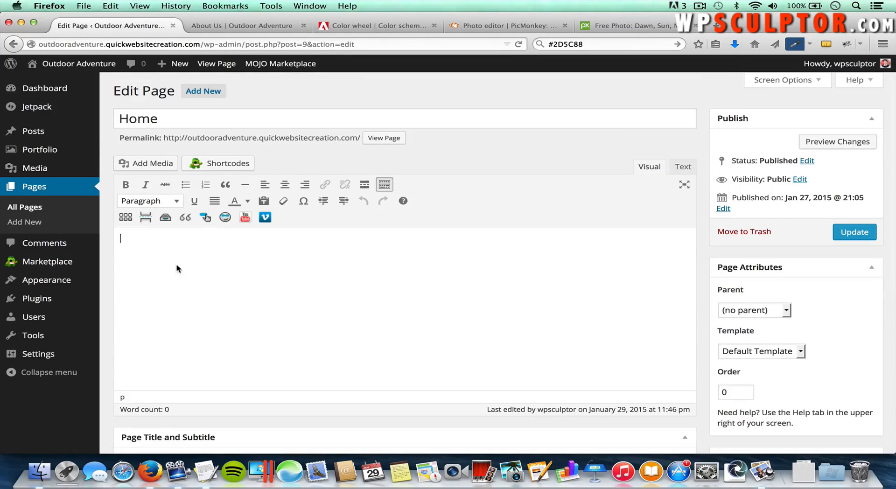
pyautogui.press('super+Tab')
pyautogui.press('super+Tab')
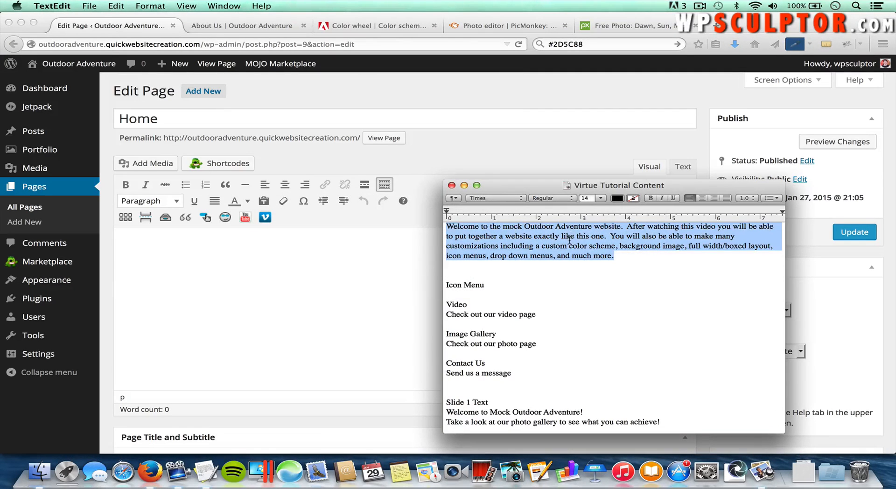
pyautogui.press('super+c')
pyautogui.click(438, 278)
pyautogui.press('super+v')
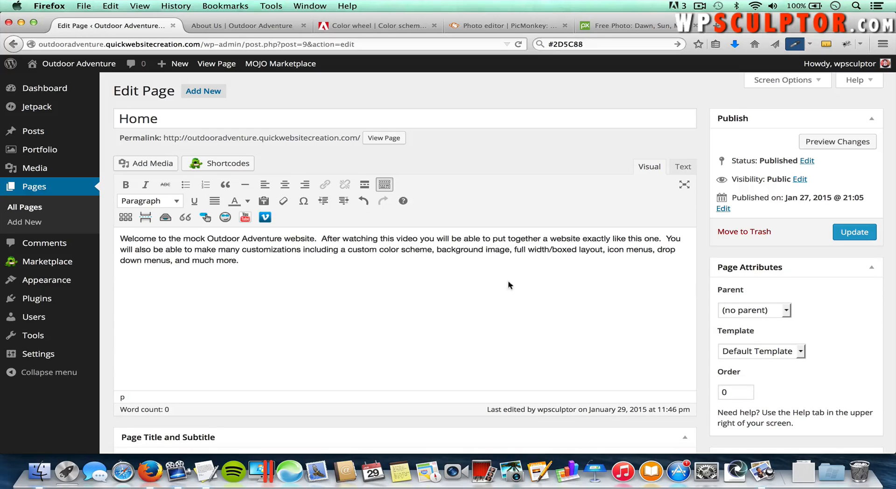
pyautogui.click(861, 236)
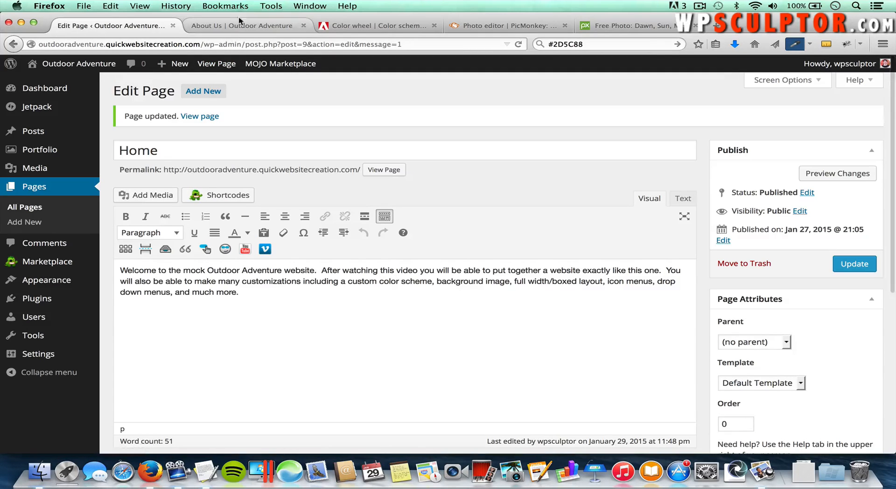
pyautogui.click(243, 31)
# Step: Load the live home page to check the welcome text, then return to the Home page editor
pyautogui.scroll(10, 317, 129)
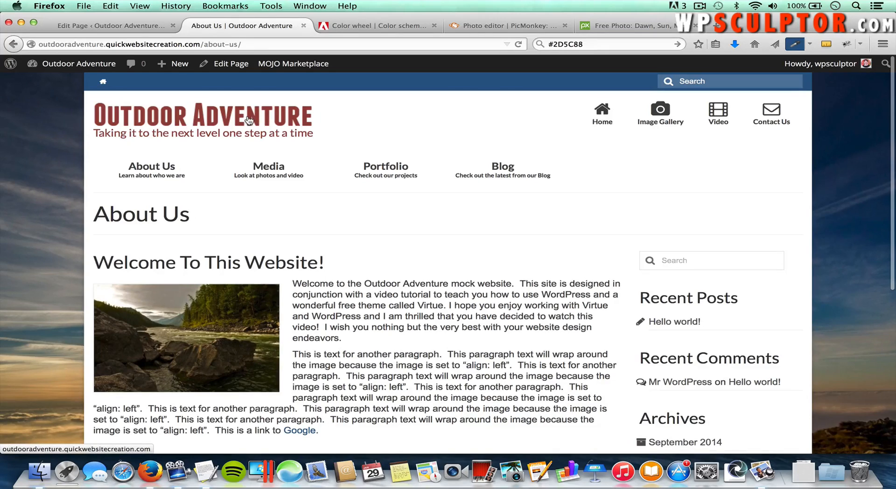
pyautogui.click(250, 121)
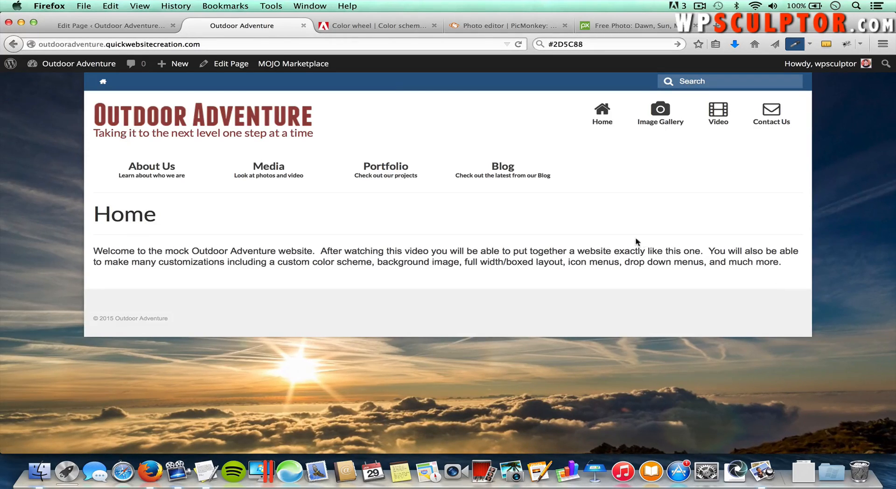
pyautogui.click(97, 29)
# Step: Move Page Title to Disabled in Home Layout, save, and reload the live home page to confirm
pyautogui.moveTo(65, 281)
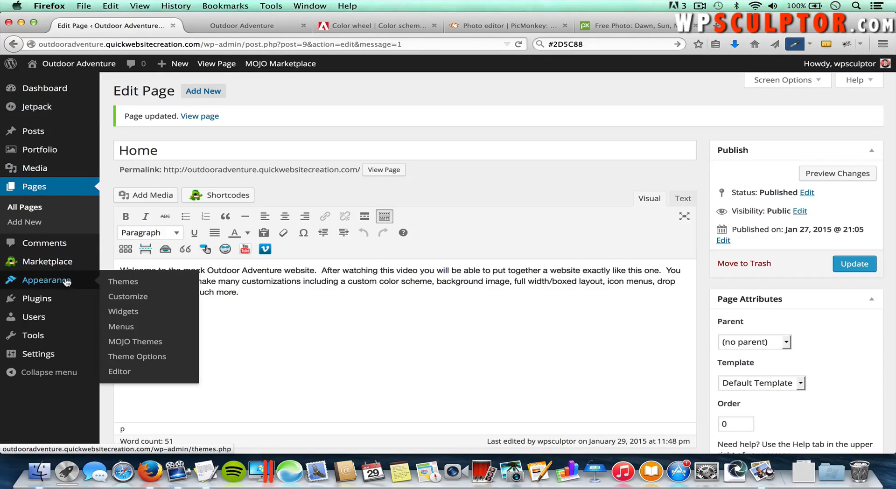
pyautogui.click(135, 359)
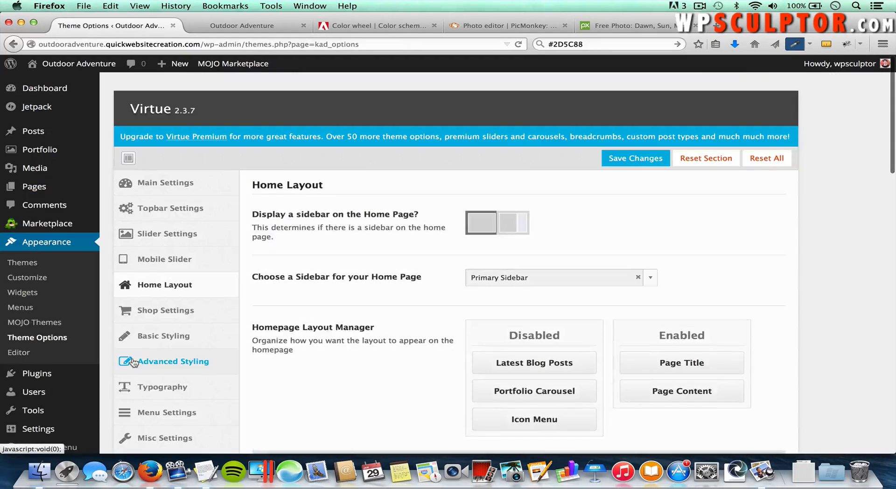
pyautogui.scroll(-1, 333, 370)
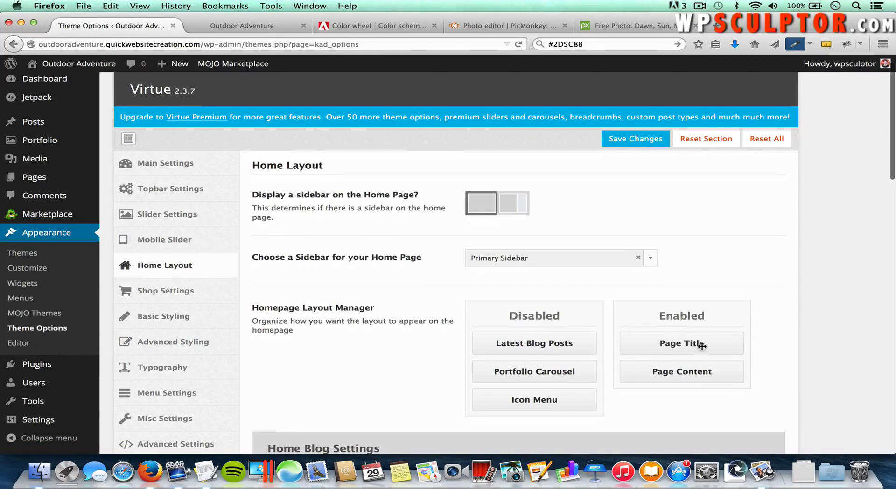
pyautogui.moveTo(701, 342); pyautogui.dragTo(549, 341)
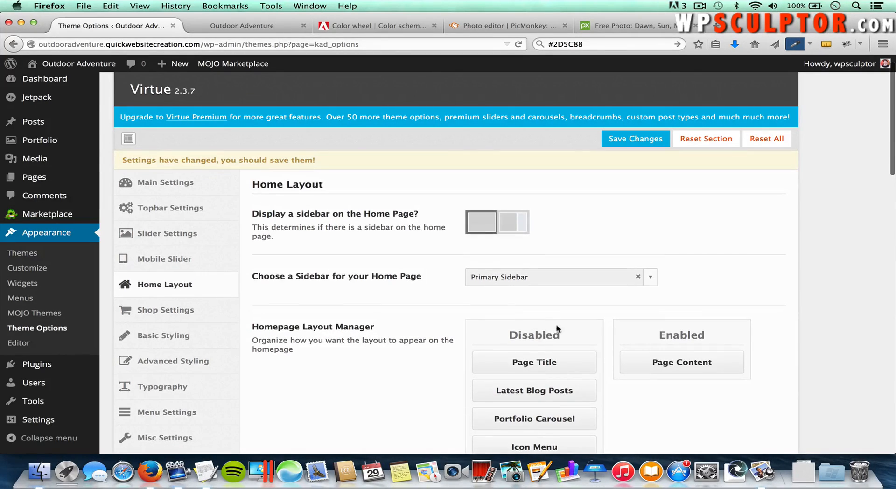
pyautogui.click(617, 141)
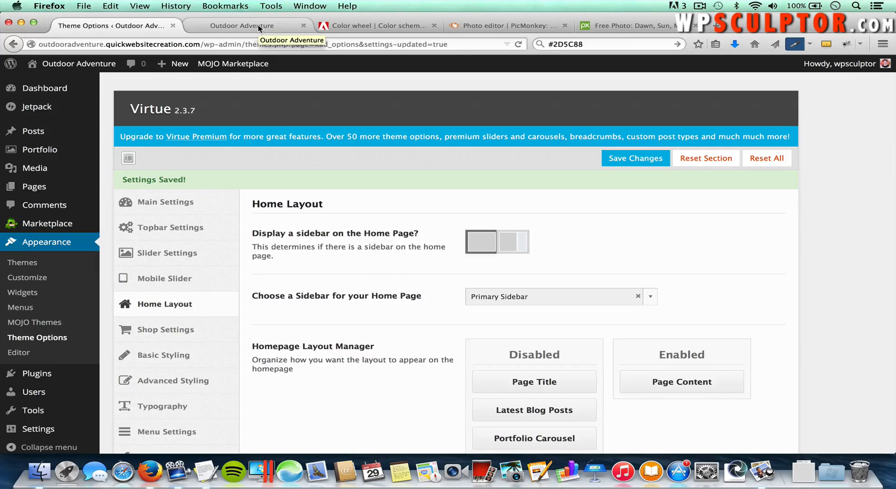
pyautogui.click(259, 25)
pyautogui.press('super+r')
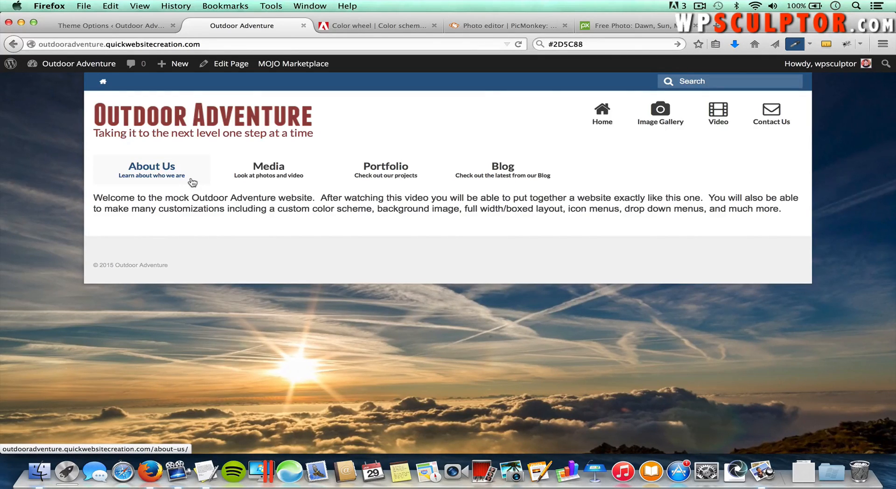
pyautogui.click(134, 29)
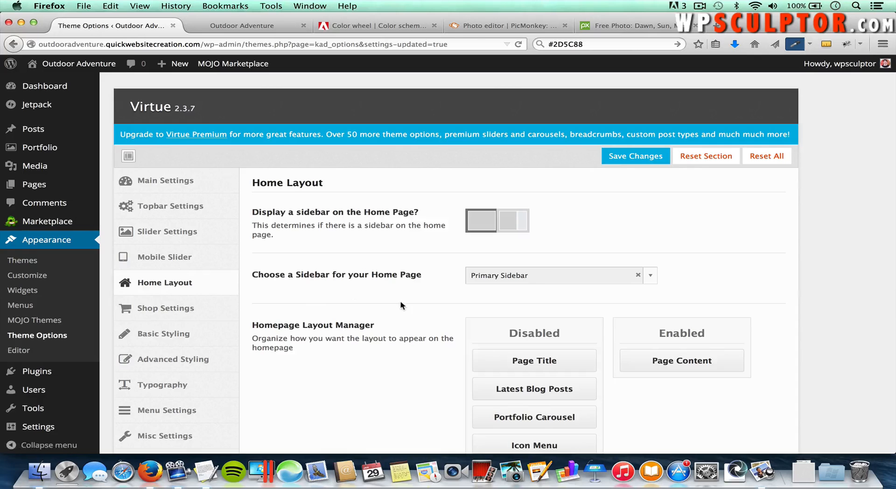
# Step: Move Icon Menu into the Enabled column and scroll down to the empty Home Icon Menu section
pyautogui.scroll(-4, 400, 305)
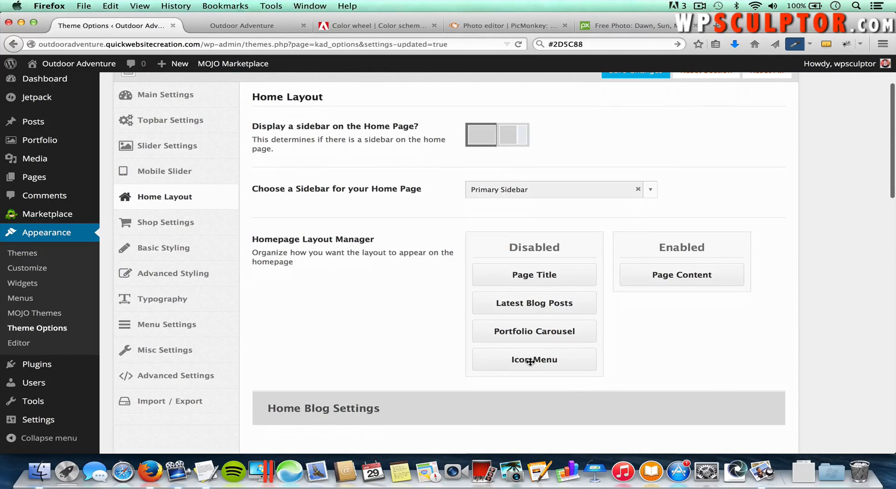
pyautogui.moveTo(537, 362); pyautogui.dragTo(684, 305)
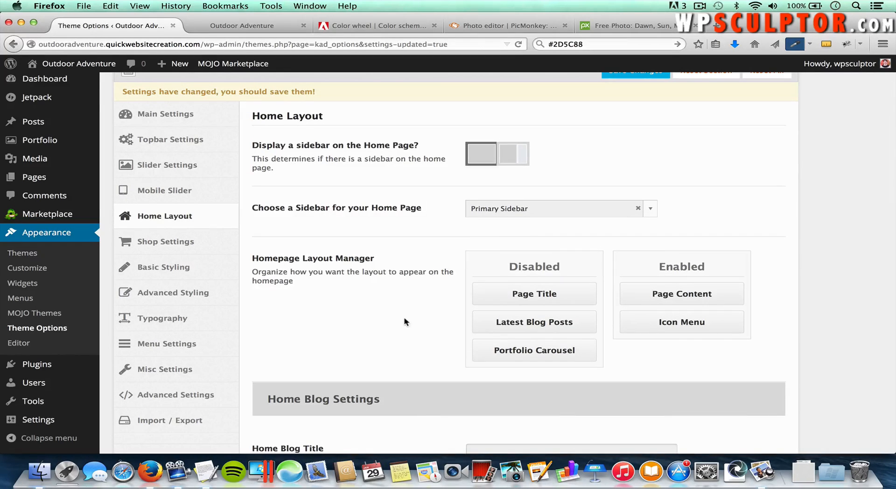
pyautogui.scroll(-10, 404, 322)
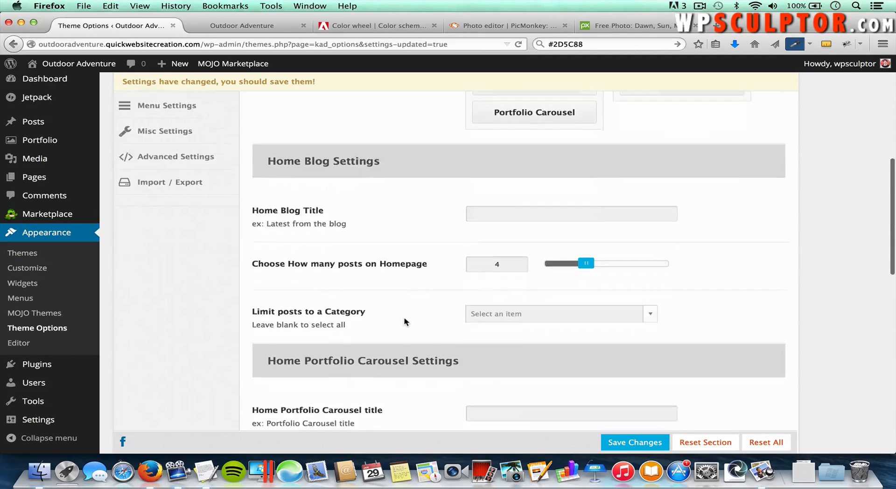
pyautogui.scroll(-15, 404, 322)
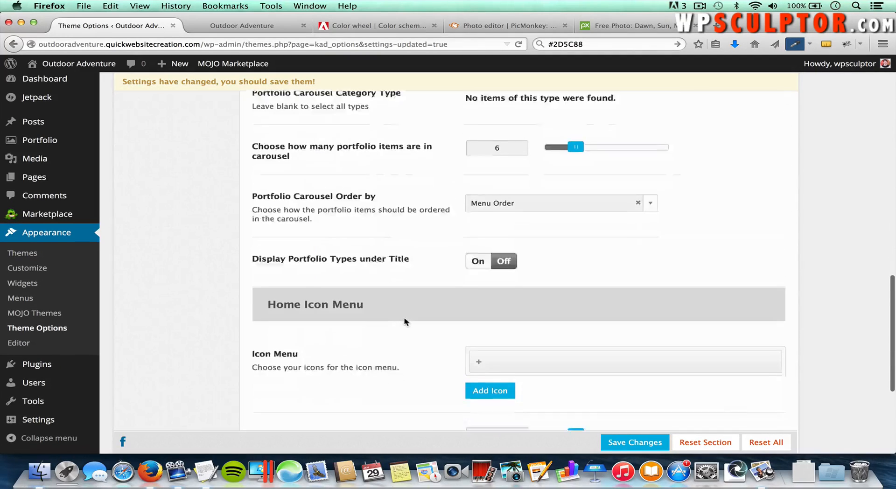
pyautogui.scroll(-5, 405, 322)
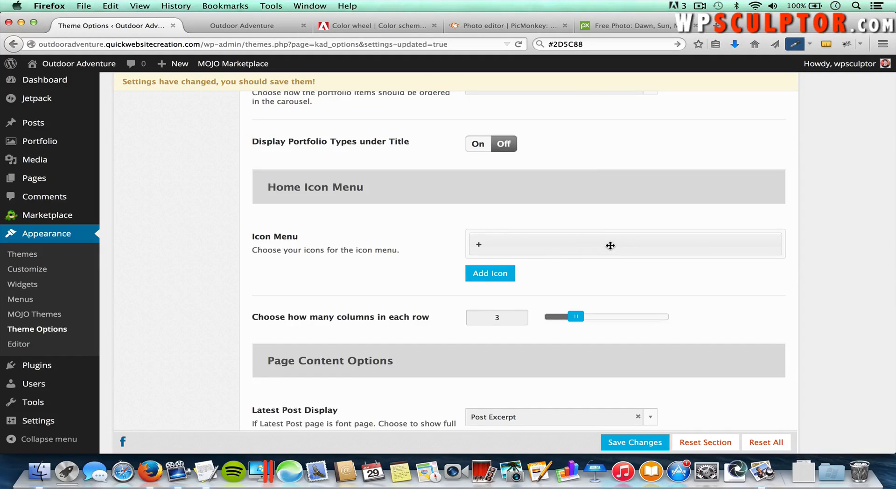
# Step: Title the first home icon 'Video', describe it 'Check out our video page', and pick icon-film
pyautogui.click(610, 246)
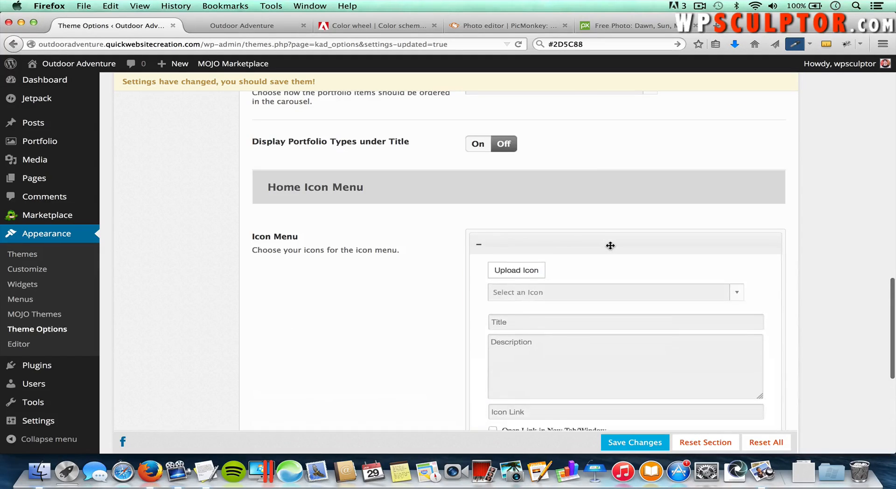
pyautogui.click(563, 320)
pyautogui.write('Video')
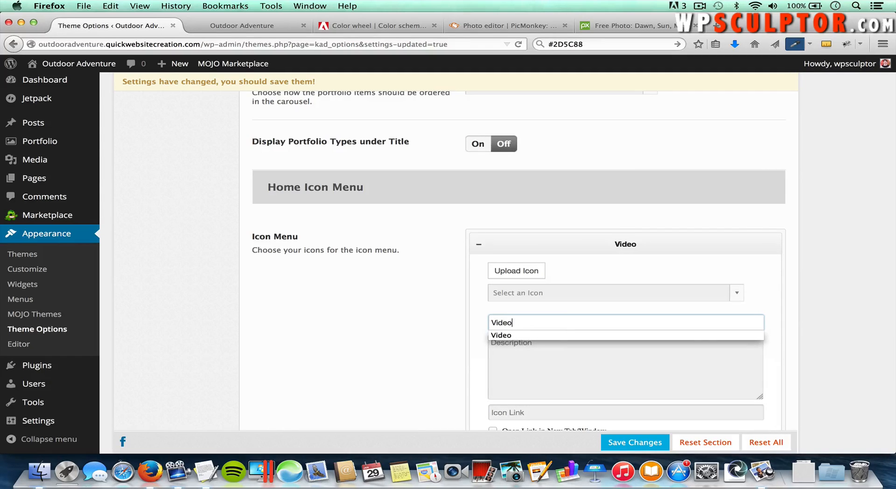
pyautogui.click(540, 353)
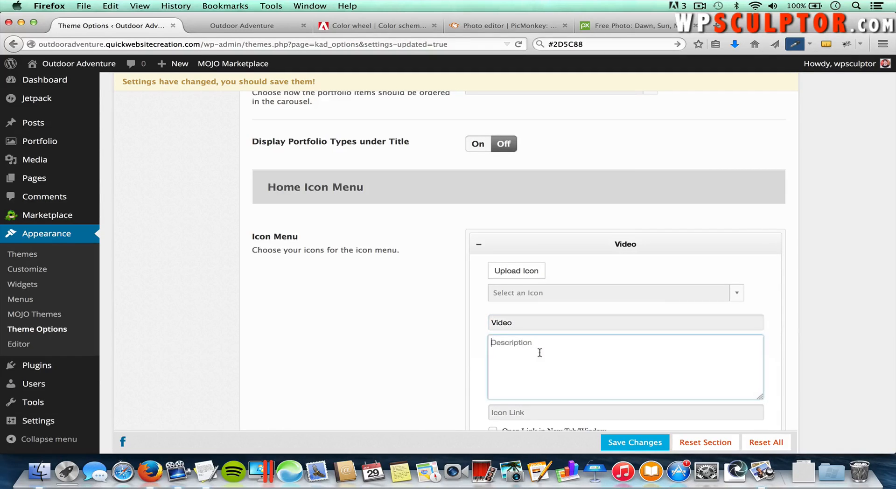
pyautogui.write('Check out our video page')
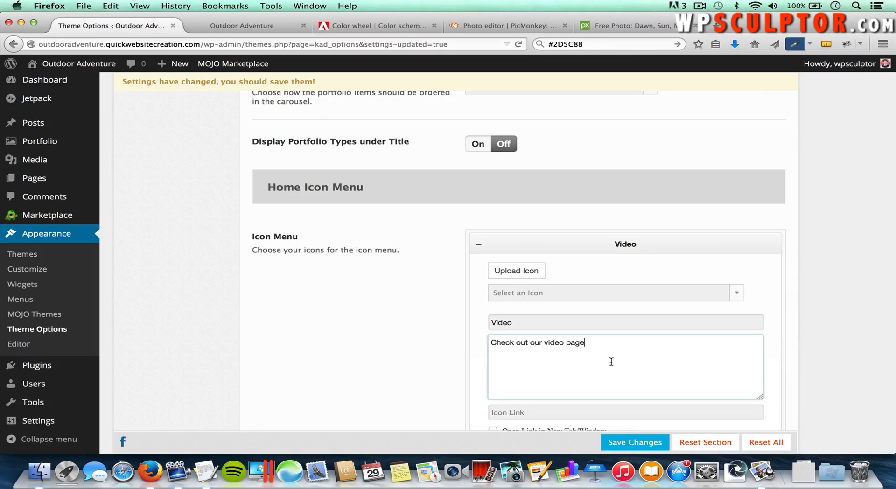
pyautogui.click(548, 296)
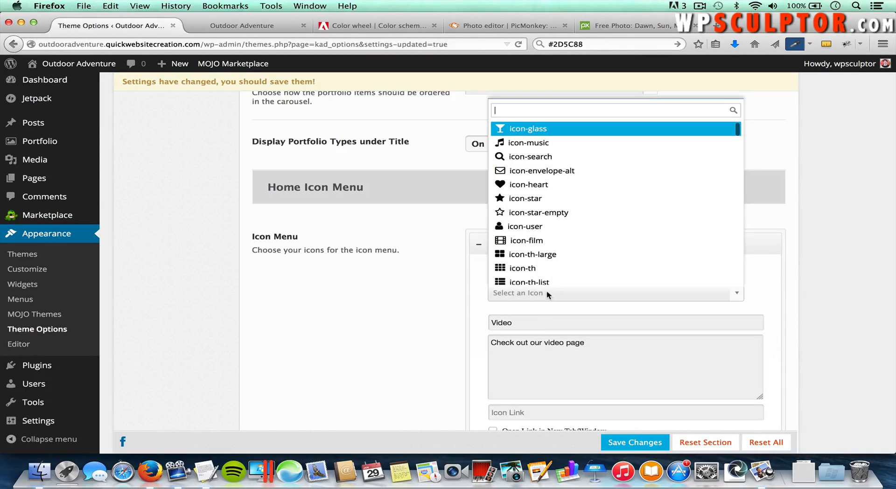
pyautogui.click(529, 239)
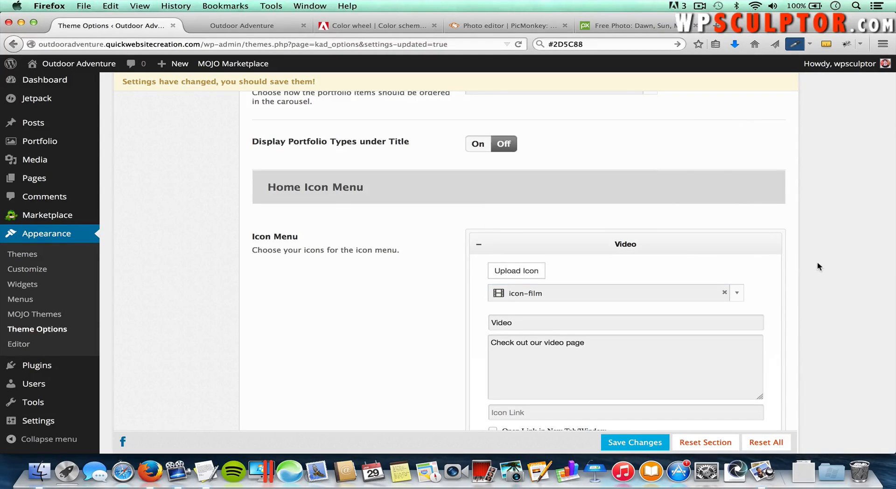
pyautogui.scroll(-1, 817, 266)
pyautogui.scroll(-3, 817, 269)
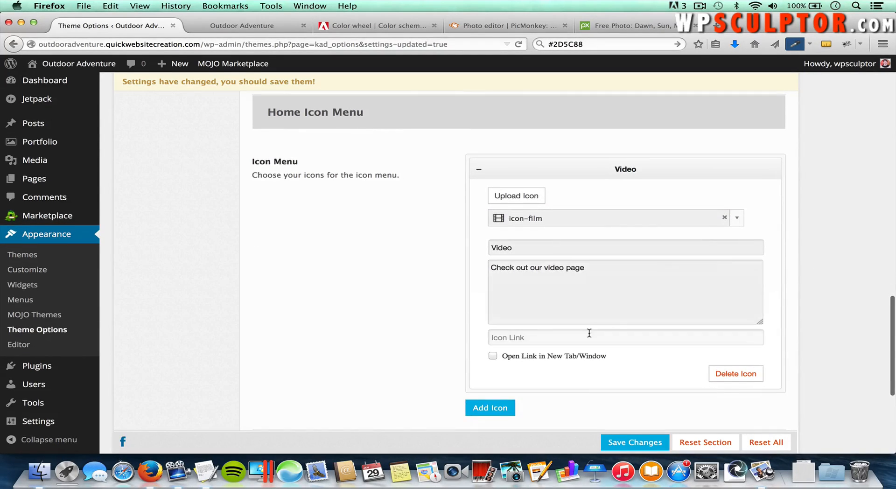
pyautogui.click(552, 335)
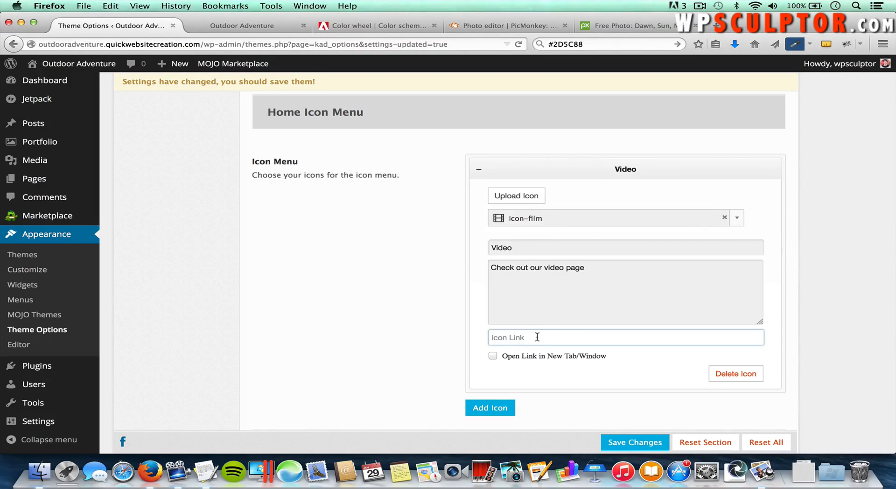
# Step: Copy the site's Video page address and paste it as the Video icon's link
pyautogui.click(248, 27)
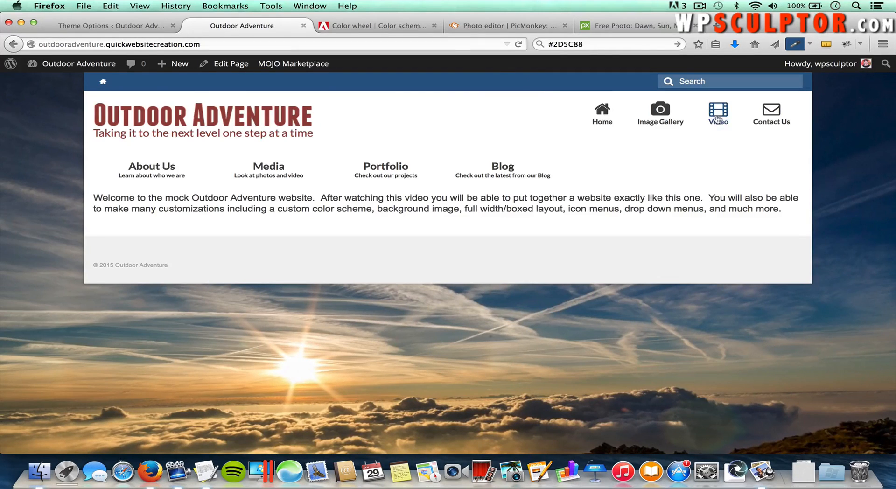
pyautogui.click(721, 117)
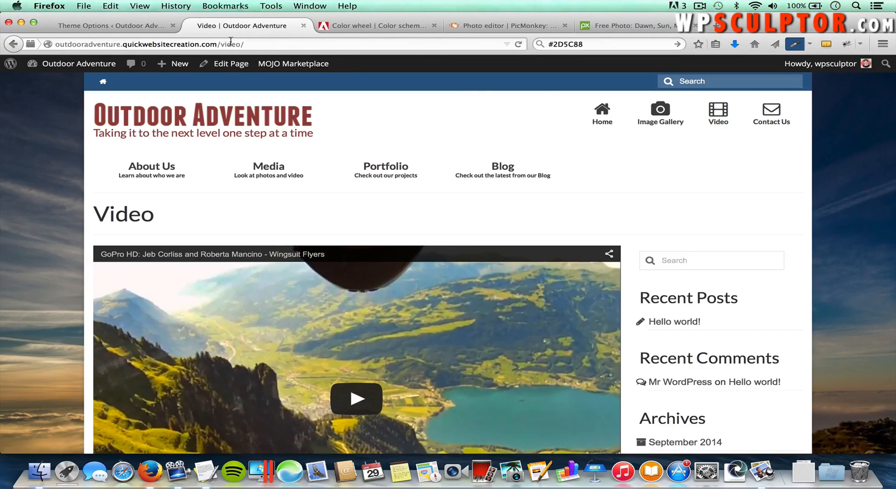
pyautogui.click(223, 43)
pyautogui.rightClick(223, 43)
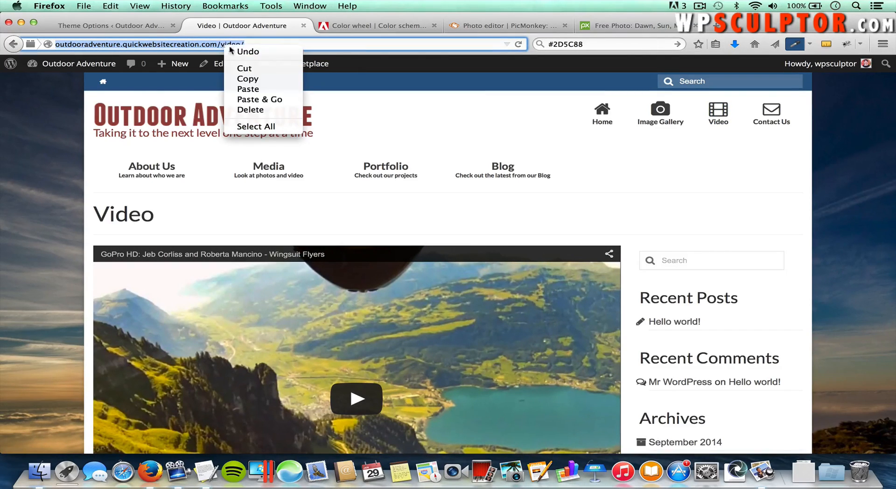
pyautogui.click(248, 77)
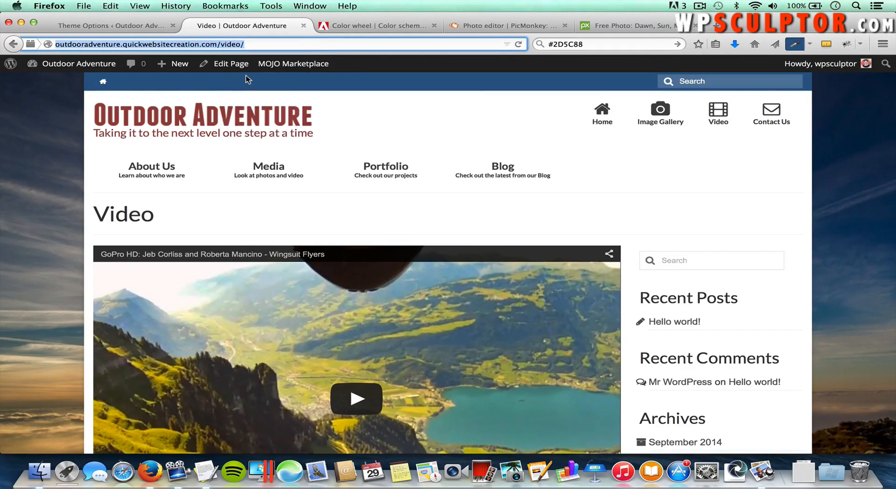
pyautogui.click(127, 29)
pyautogui.rightClick(526, 337)
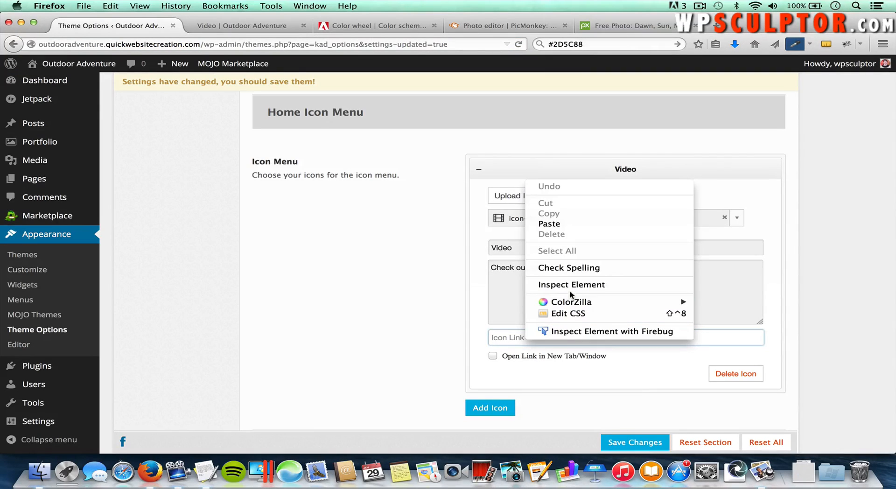
pyautogui.click(575, 224)
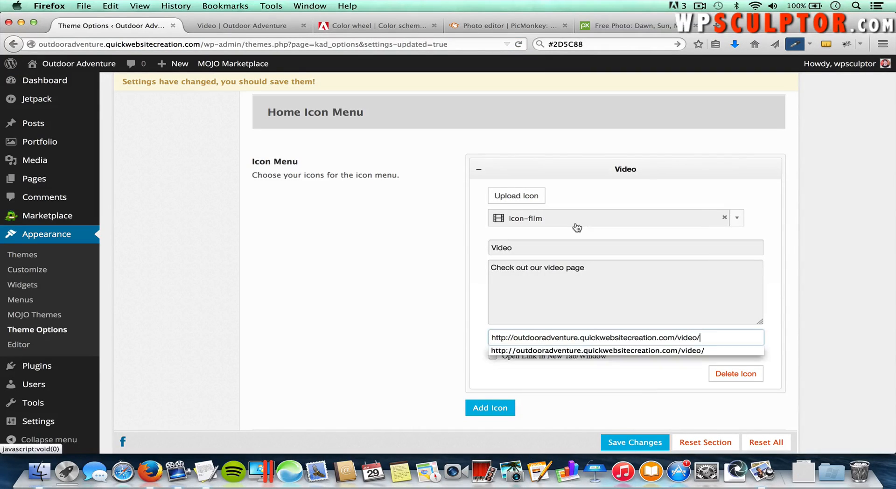
pyautogui.click(593, 397)
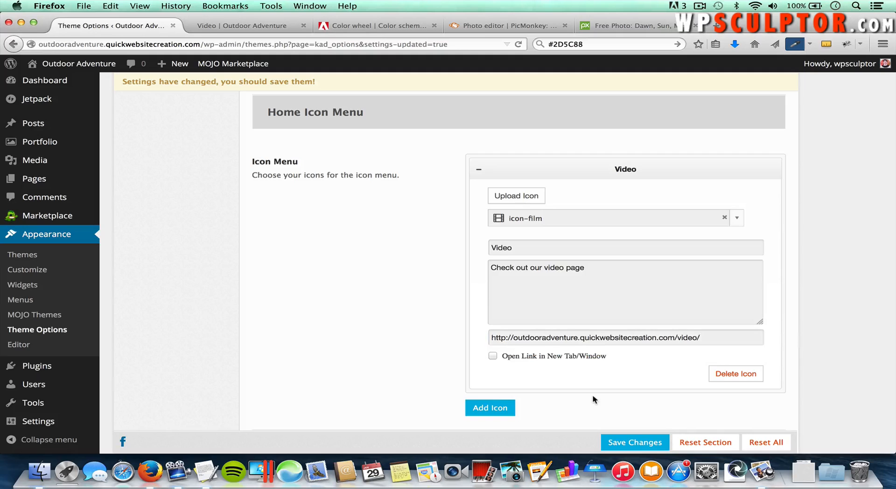
pyautogui.scroll(-1, 594, 400)
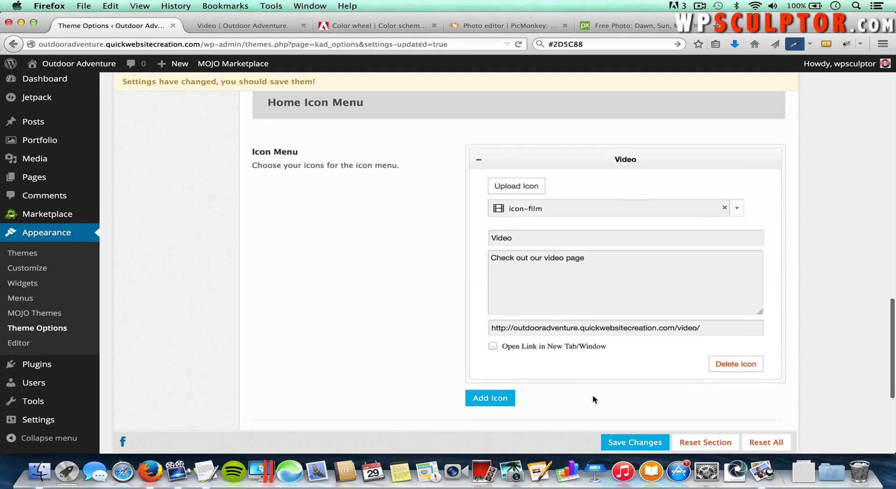
# Step: Add a new home icon titled 'Image Gallery' with the description 'Check out our photos'
pyautogui.click(491, 389)
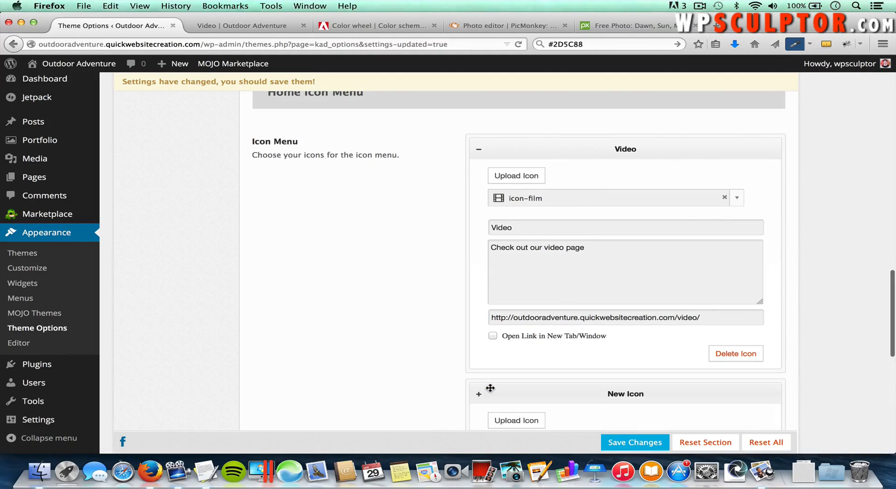
pyautogui.scroll(-3, 541, 388)
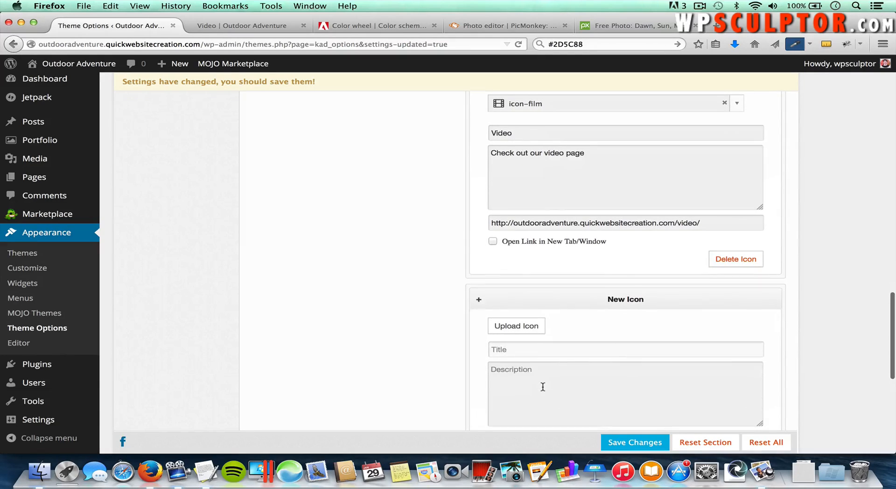
pyautogui.scroll(2, 543, 387)
pyautogui.scroll(1, 543, 387)
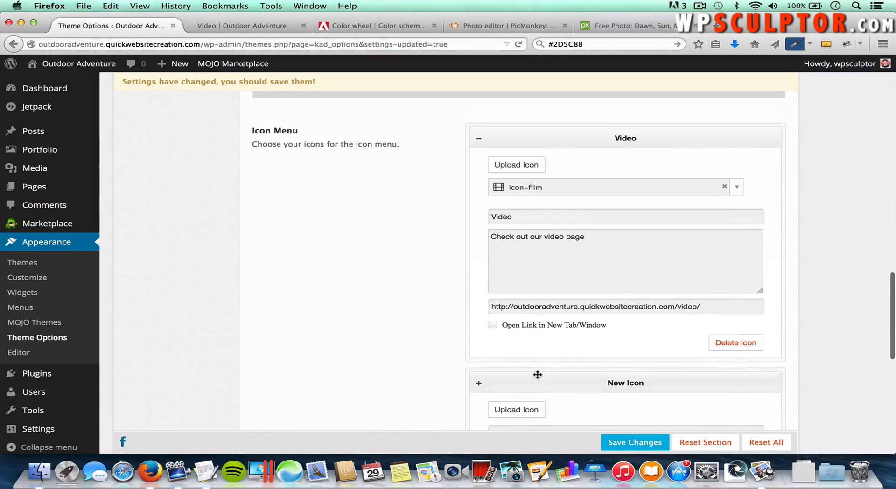
pyautogui.click(479, 140)
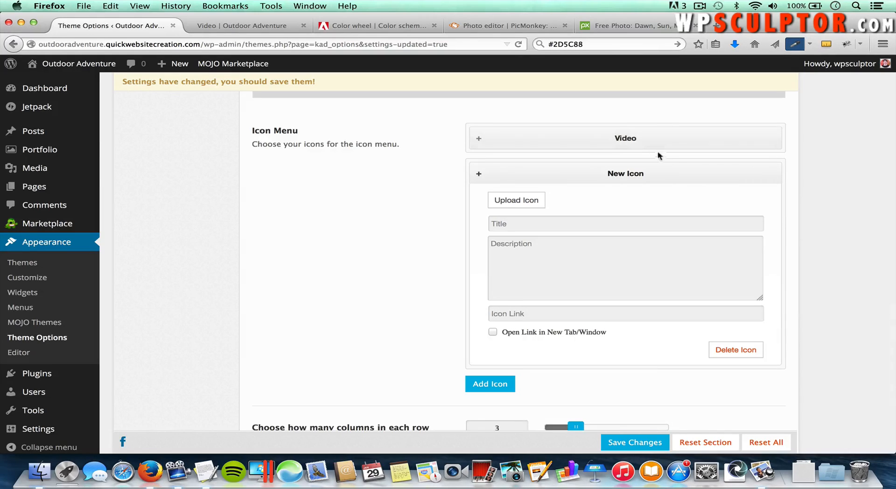
pyautogui.click(571, 225)
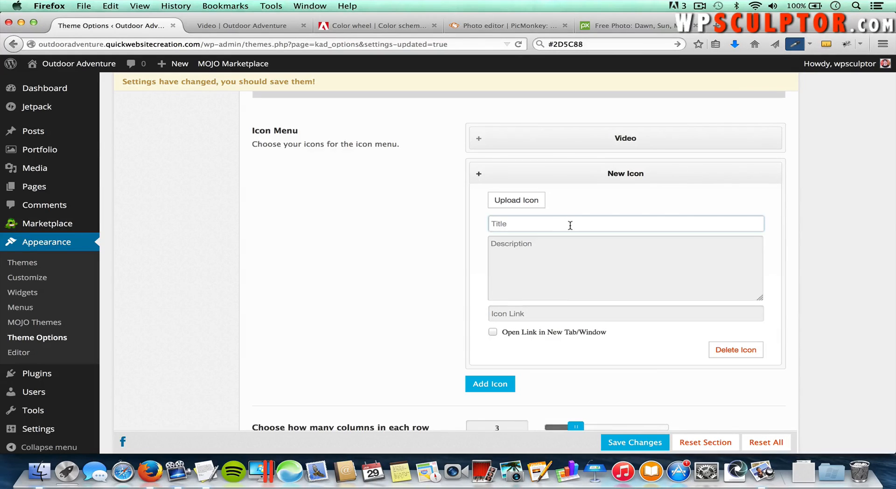
pyautogui.write('Image Gallery')
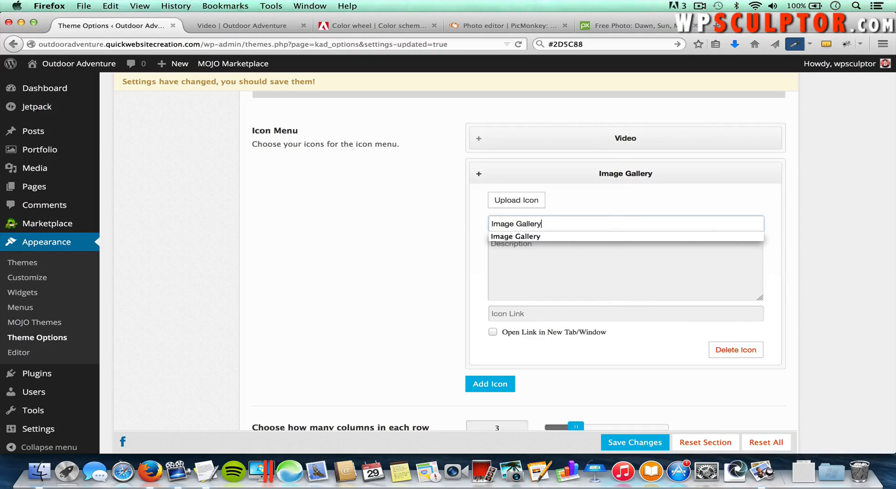
pyautogui.click(566, 277)
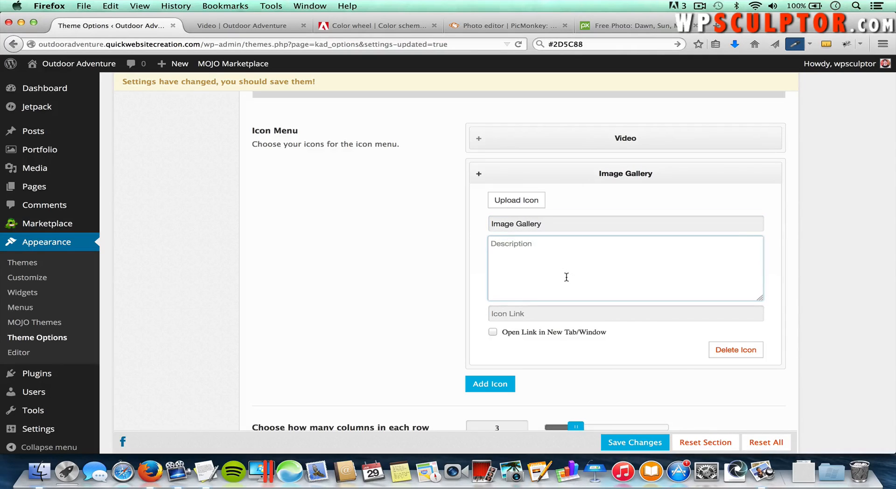
pyautogui.write('Check out our photos')
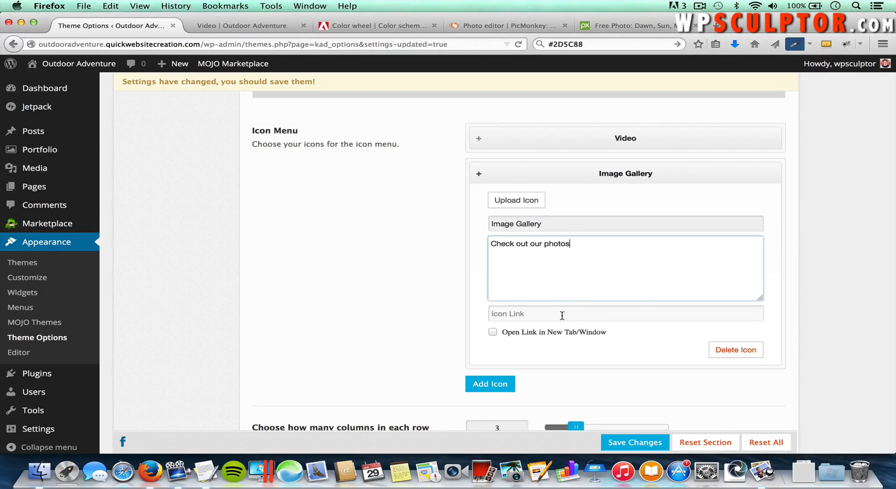
# Step: Copy the site's image-gallery page address into the Image Gallery icon link and save the theme options
pyautogui.click(562, 316)
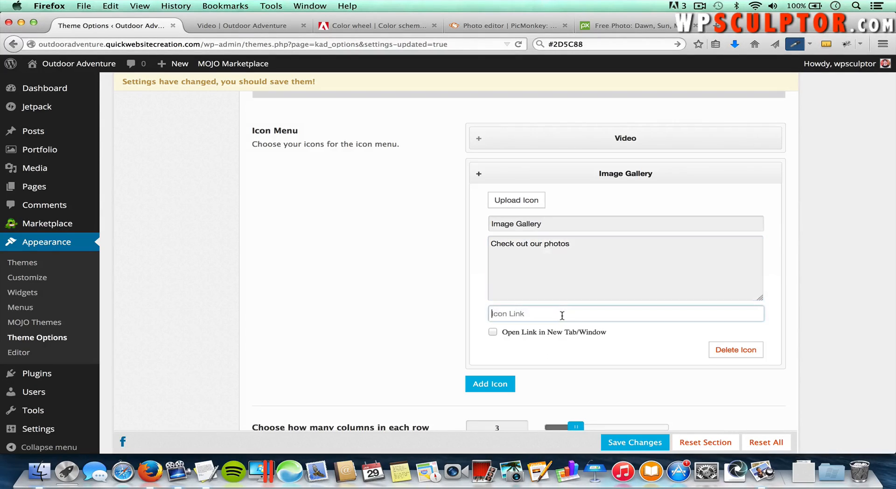
pyautogui.click(256, 26)
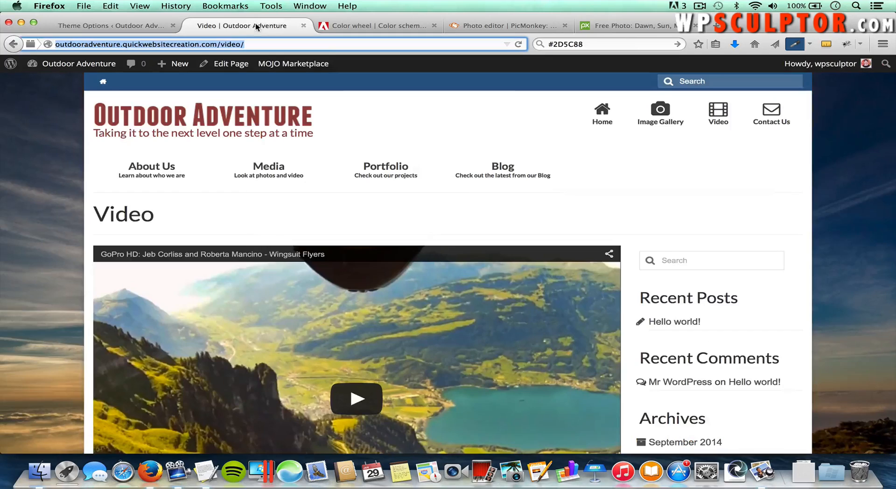
pyautogui.click(661, 112)
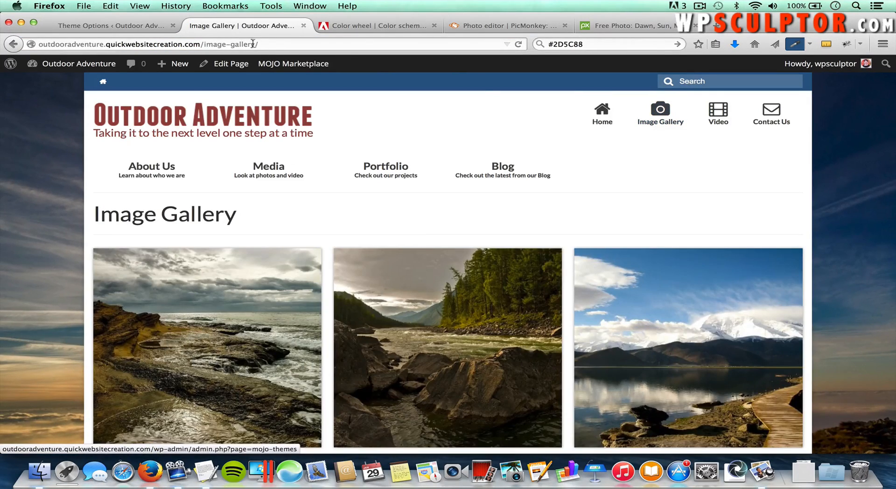
pyautogui.click(243, 43)
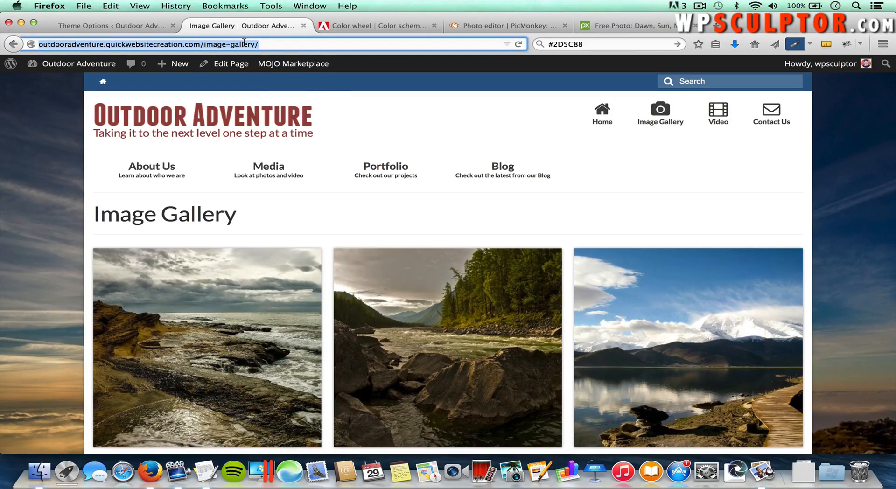
pyautogui.rightClick(243, 43)
pyautogui.click(268, 79)
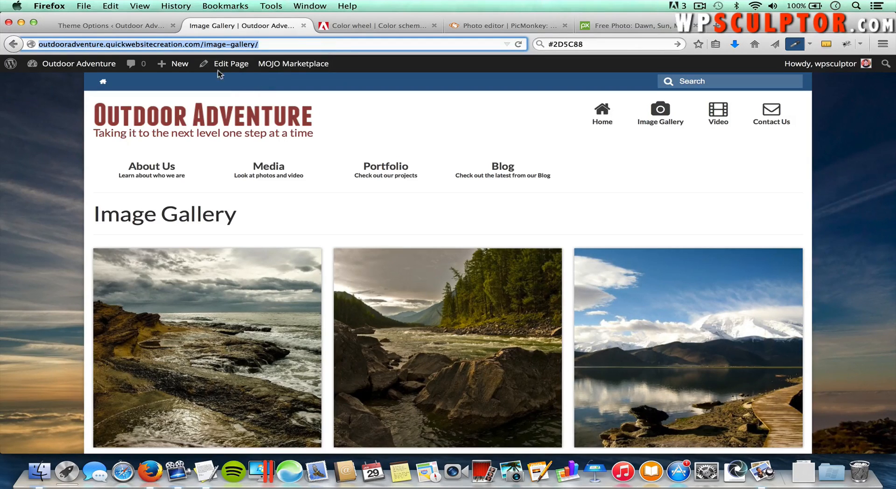
pyautogui.click(132, 29)
pyautogui.click(540, 310)
pyautogui.press('super+v')
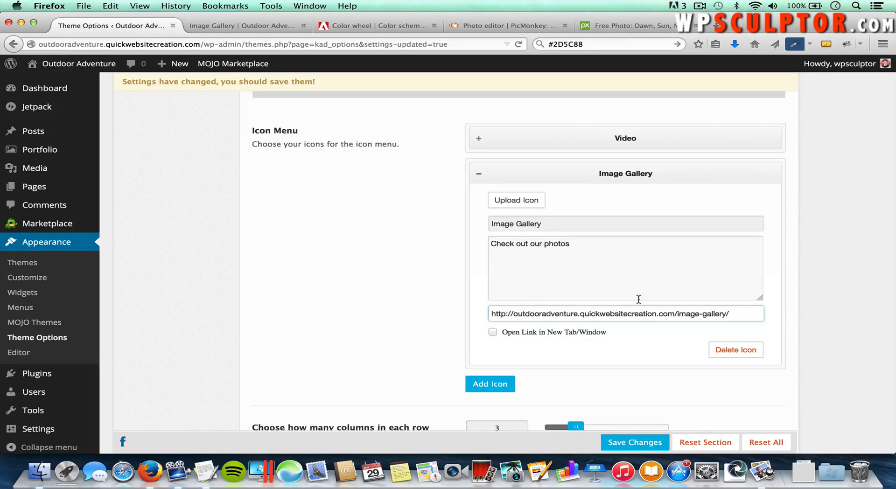
pyautogui.click(637, 443)
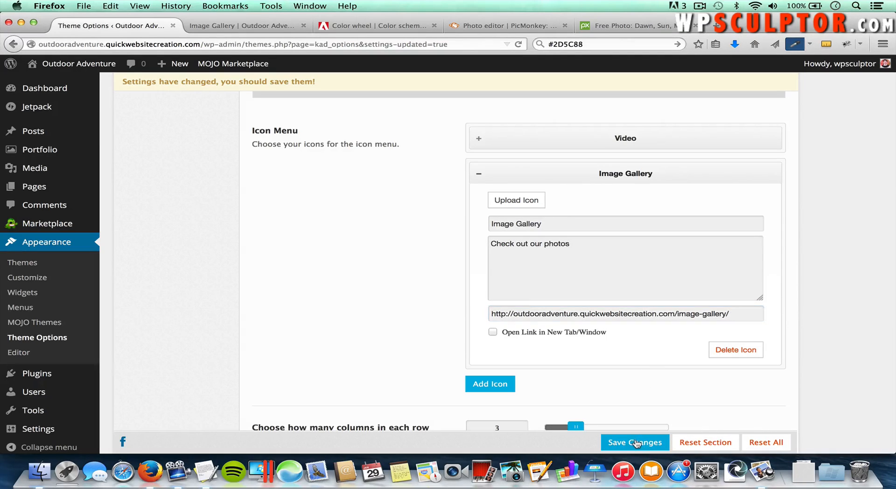
# Step: Expand the Image Gallery item and choose icon-camera from the icon list
pyautogui.scroll(-2, 643, 322)
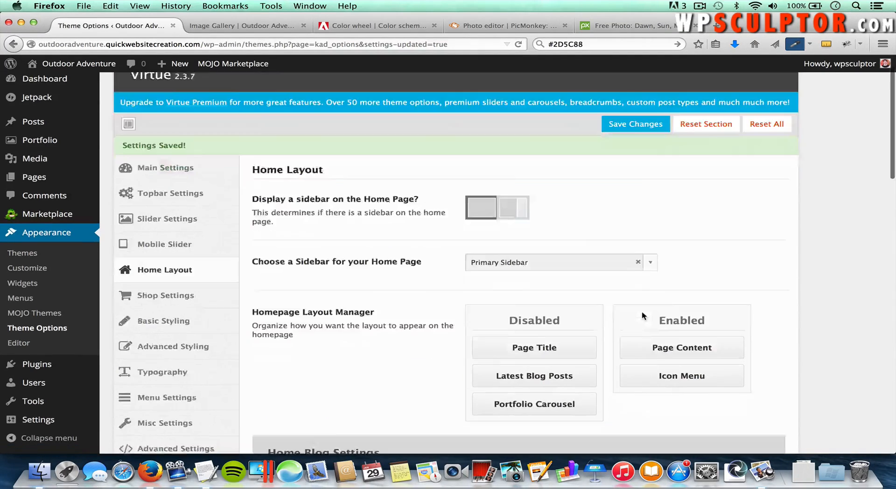
pyautogui.scroll(-15, 642, 311)
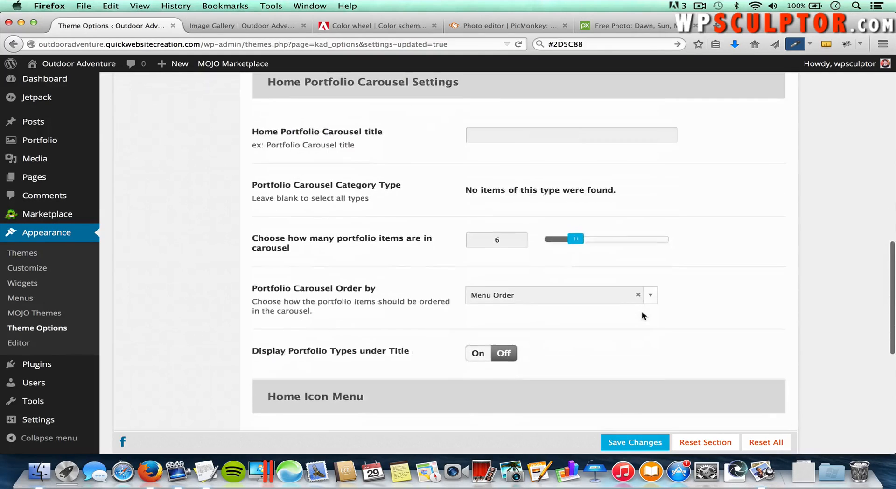
pyautogui.scroll(-6, 643, 314)
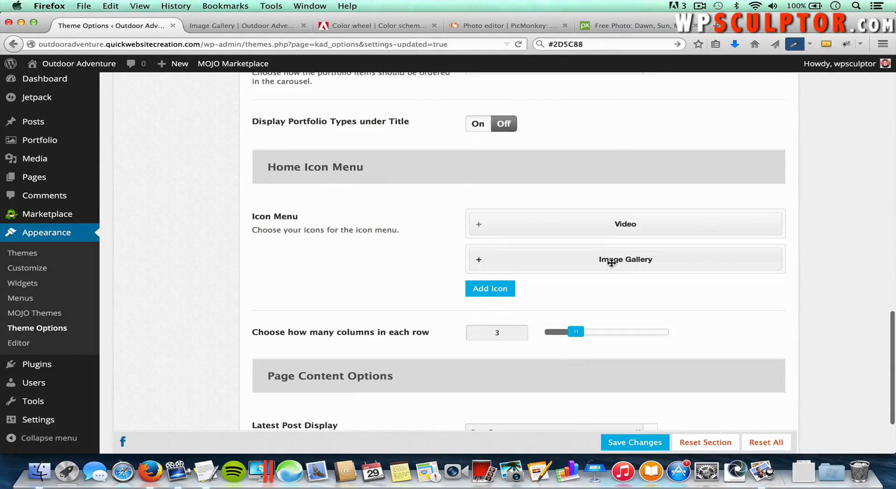
pyautogui.click(611, 262)
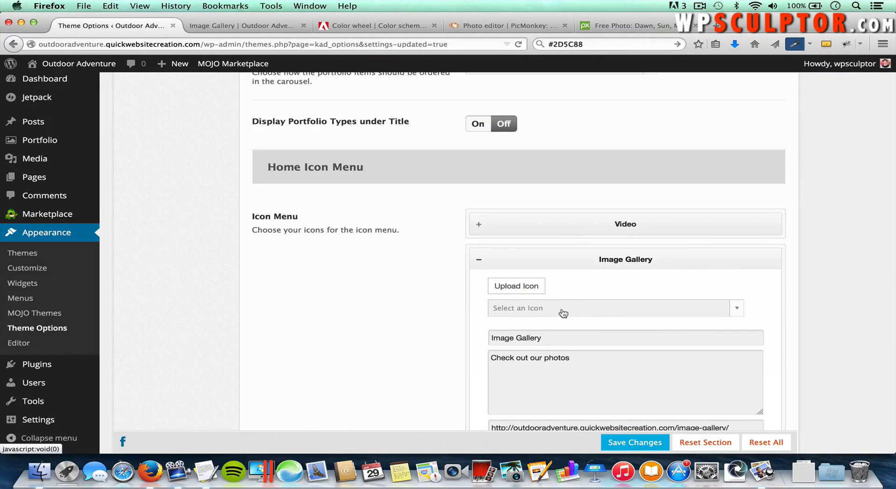
pyautogui.click(566, 310)
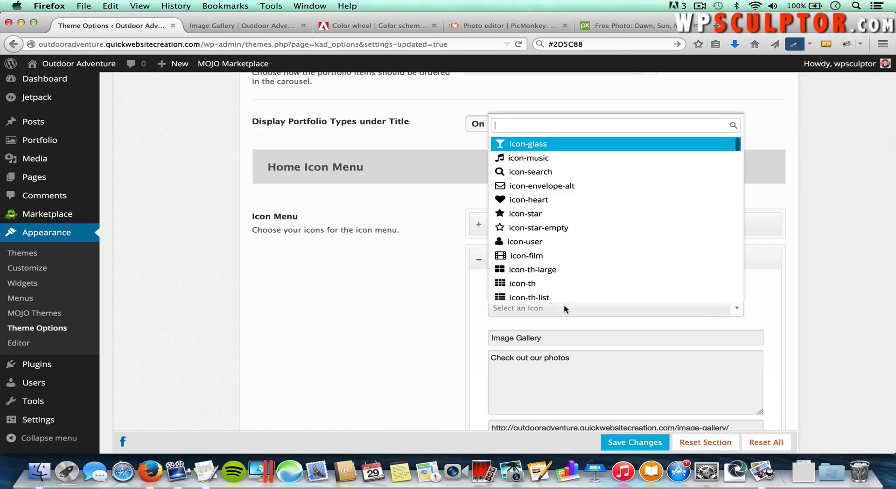
pyautogui.write('camera')
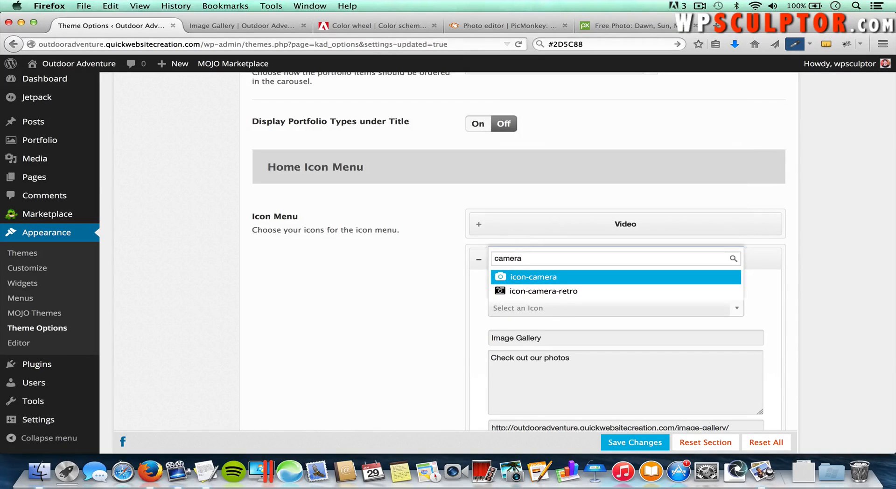
pyautogui.click(539, 277)
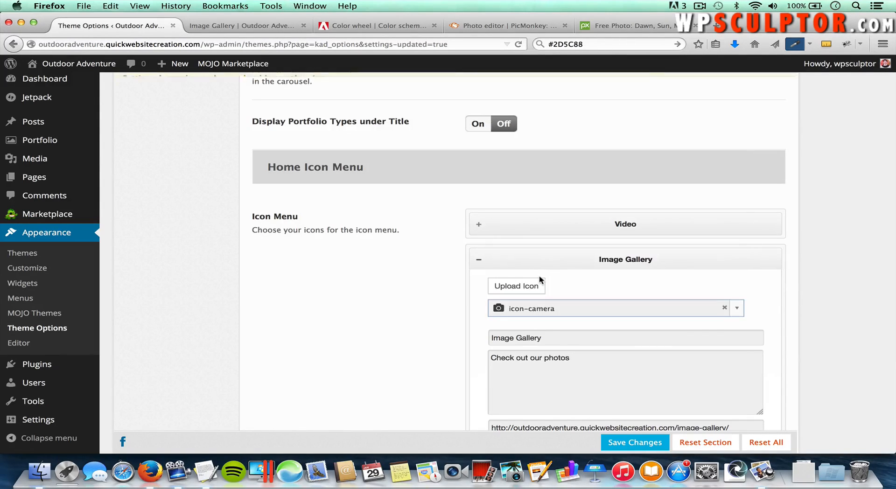
pyautogui.click(618, 361)
# Step: Add a new home icon titled 'Contact Us' with the description 'Send us a message'
pyautogui.scroll(-5, 814, 333)
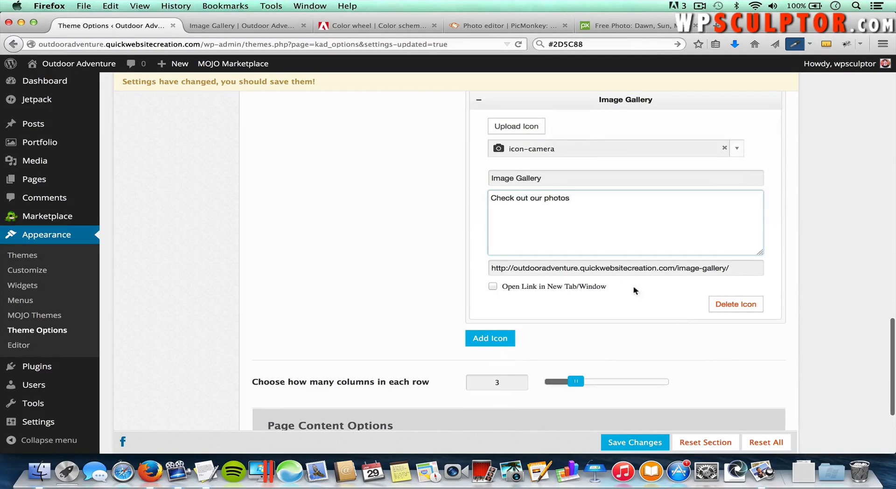
pyautogui.click(493, 336)
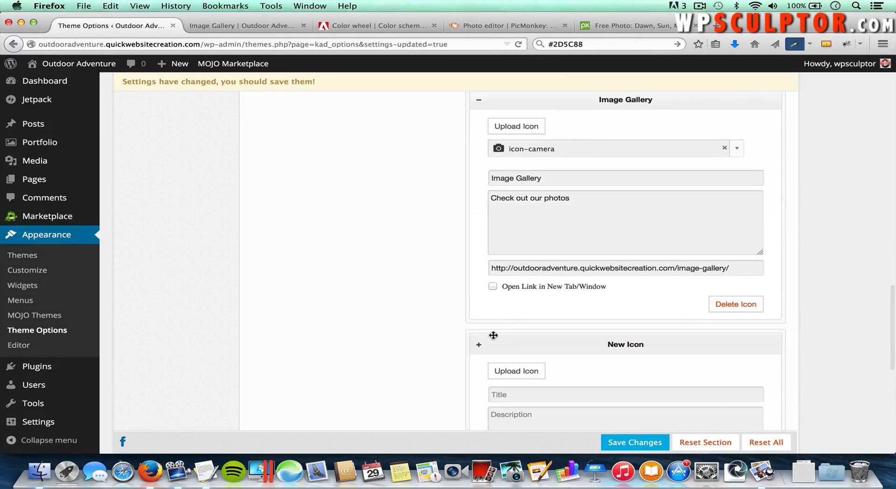
pyautogui.scroll(-3, 618, 355)
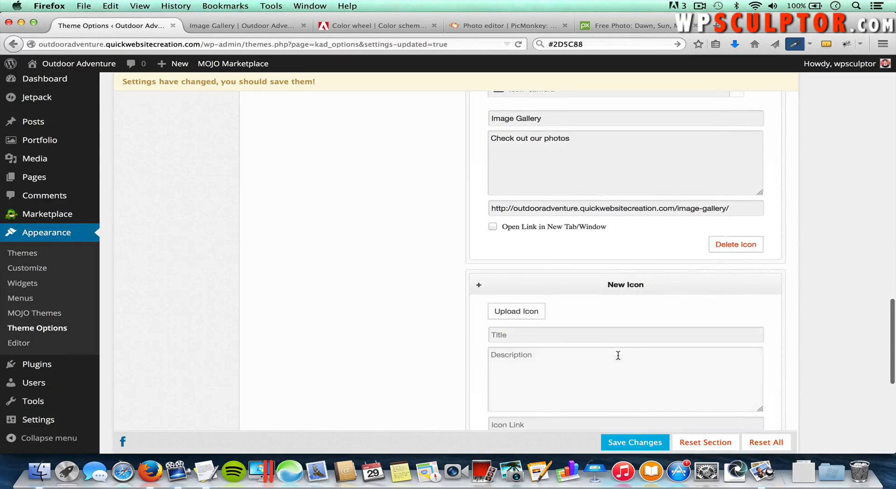
pyautogui.click(552, 334)
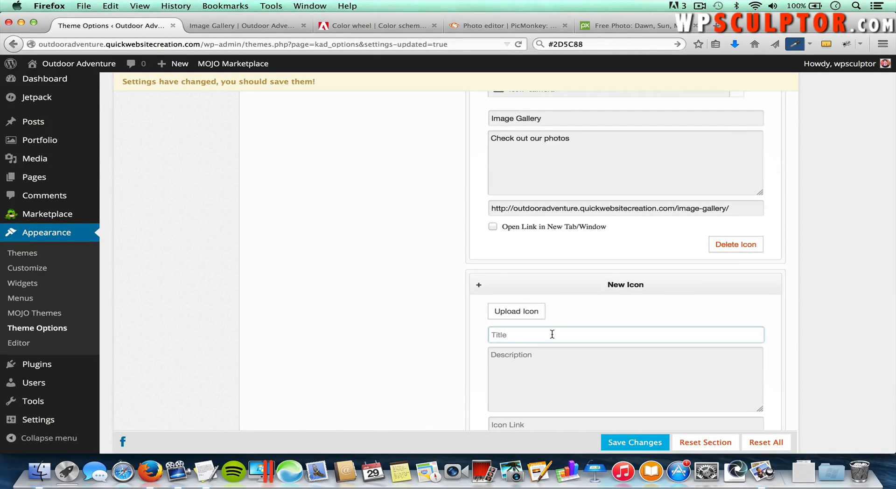
pyautogui.write('Contact Us')
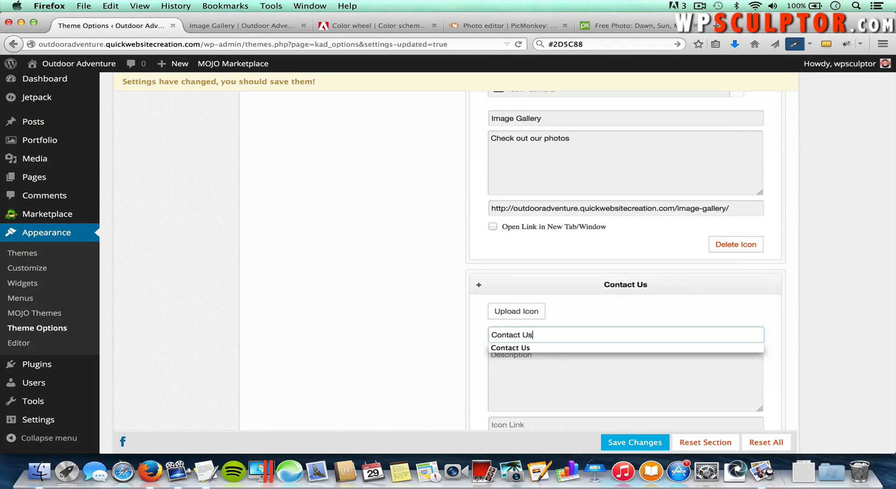
pyautogui.click(560, 377)
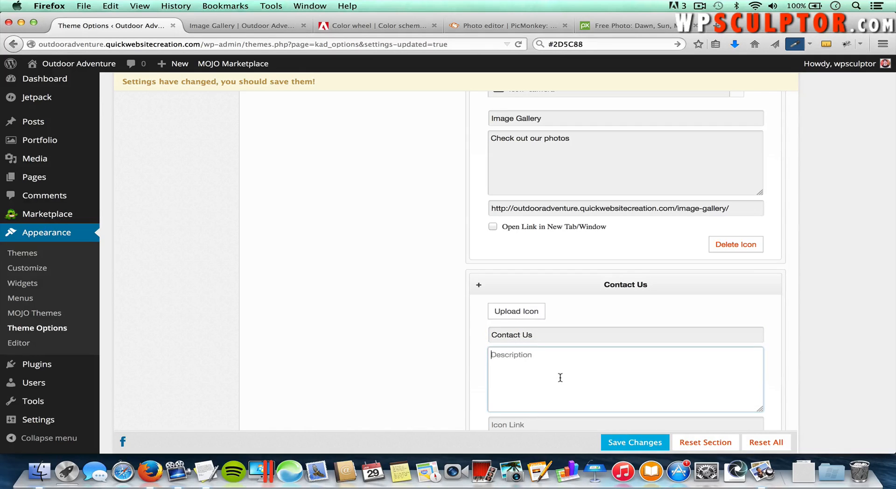
pyautogui.write('Send us a message')
# Step: Copy the site's Contact Us page address into the item's icon link and save
pyautogui.scroll(-3, 544, 399)
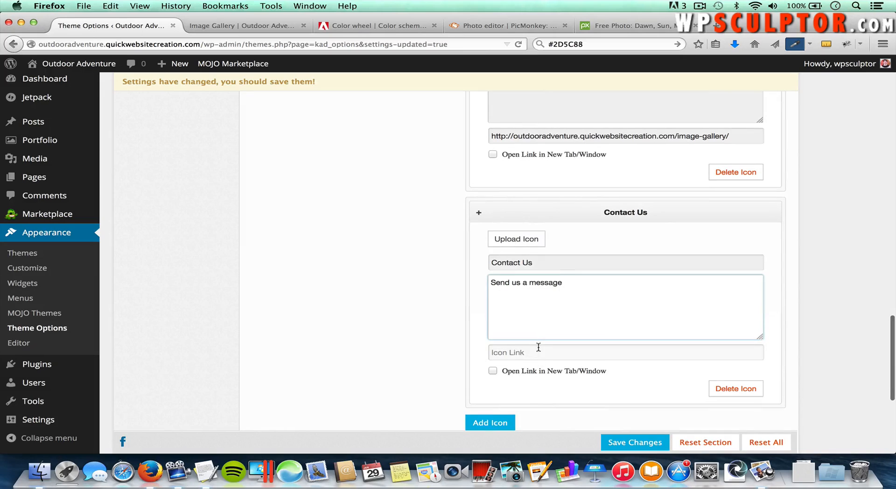
pyautogui.click(538, 348)
pyautogui.click(259, 25)
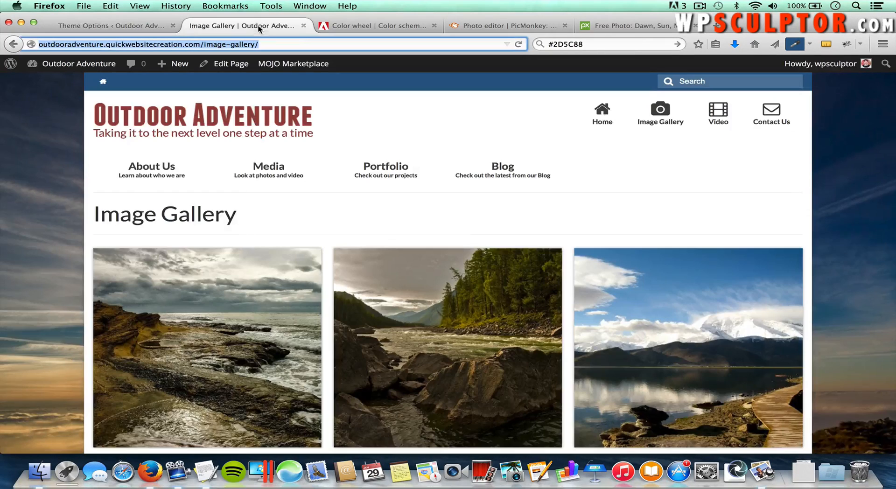
pyautogui.click(771, 112)
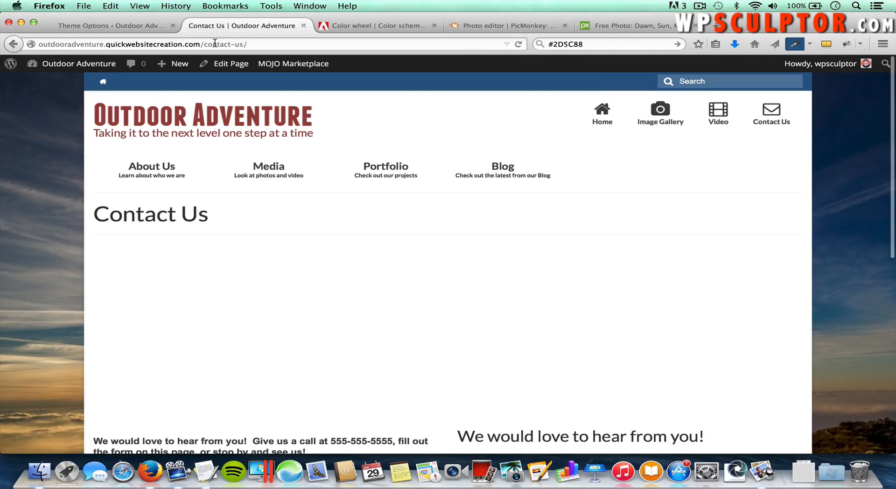
pyautogui.click(216, 44)
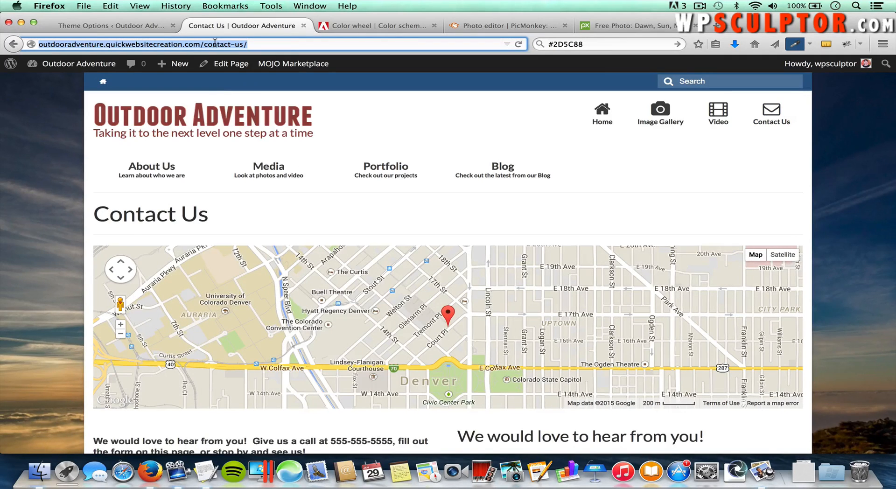
pyautogui.rightClick(216, 45)
pyautogui.click(240, 79)
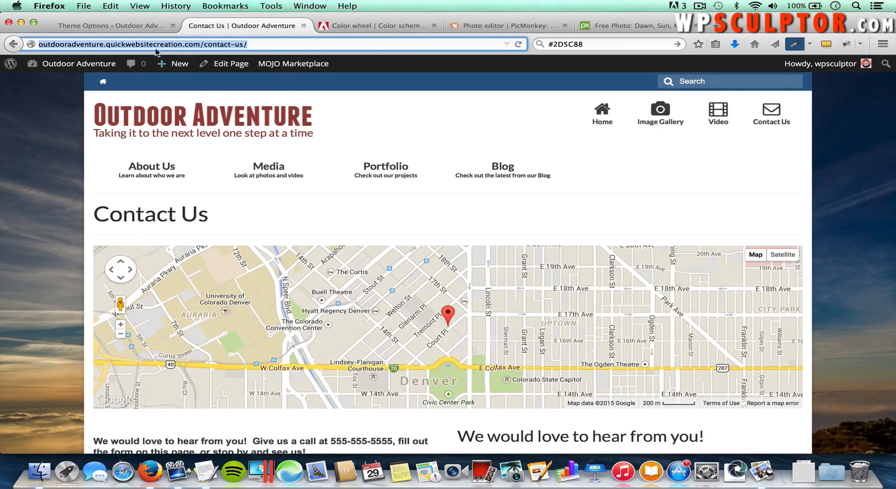
pyautogui.click(140, 28)
pyautogui.press('super+v')
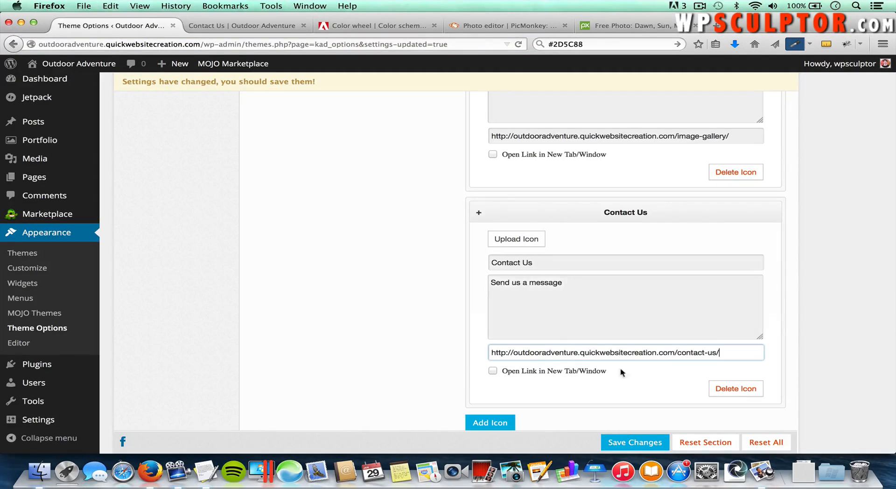
pyautogui.click(636, 443)
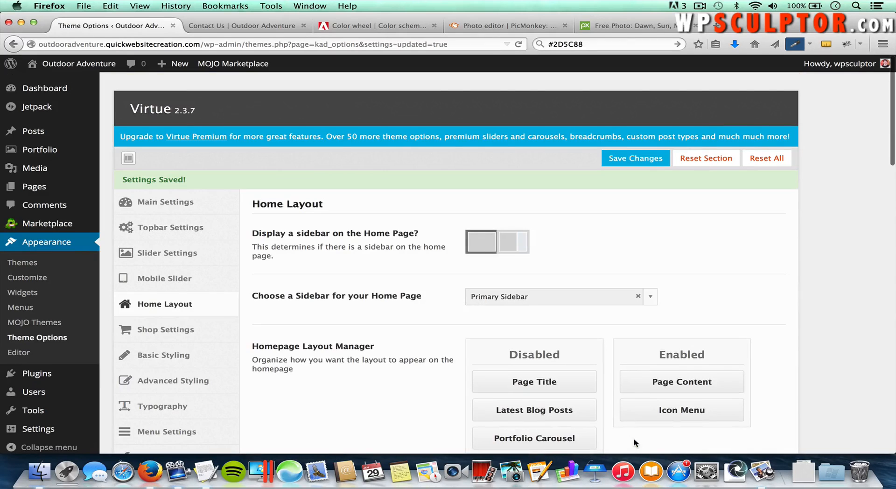
# Step: Give the Contact Us item icon-envelope-alt and save the theme options
pyautogui.scroll(-10, 625, 363)
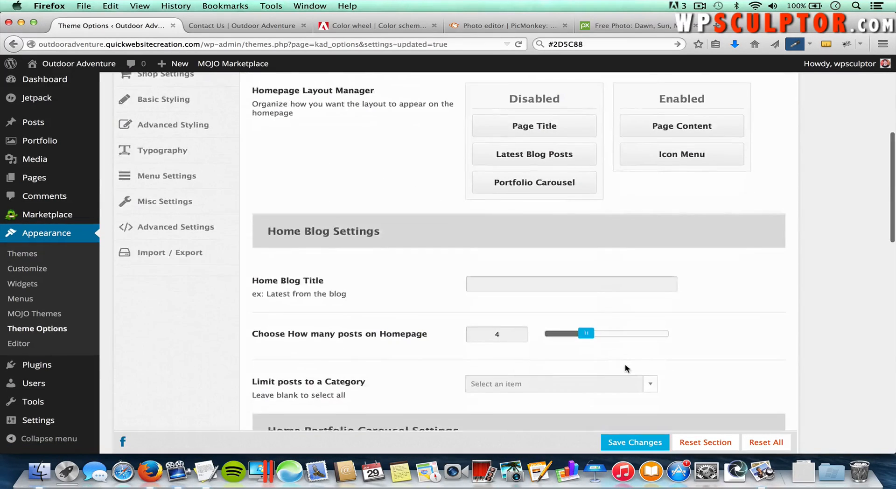
pyautogui.scroll(-13, 626, 365)
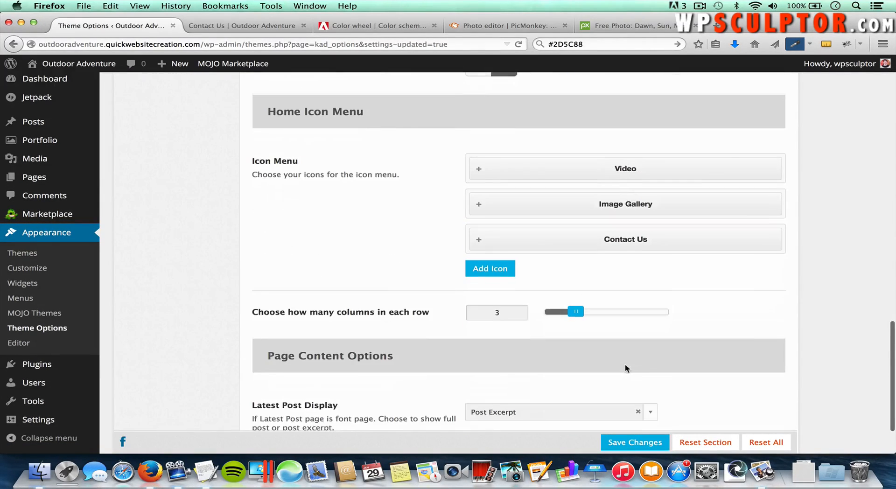
pyautogui.click(621, 239)
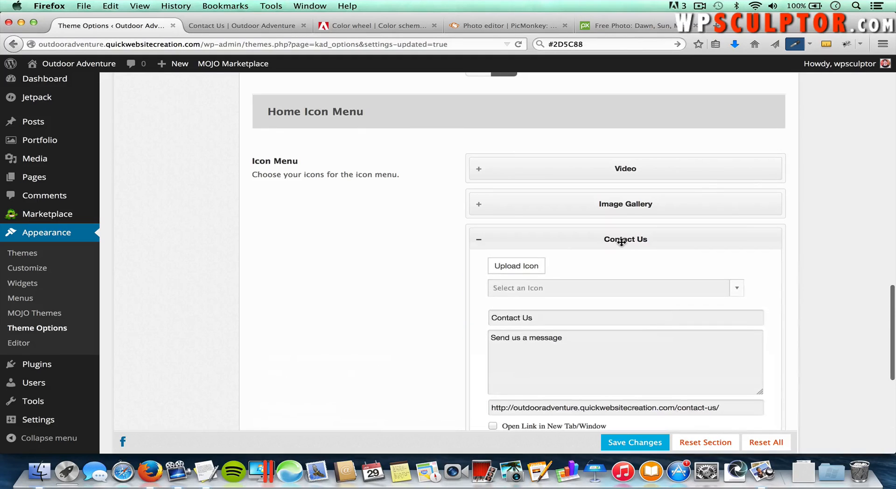
pyautogui.click(542, 287)
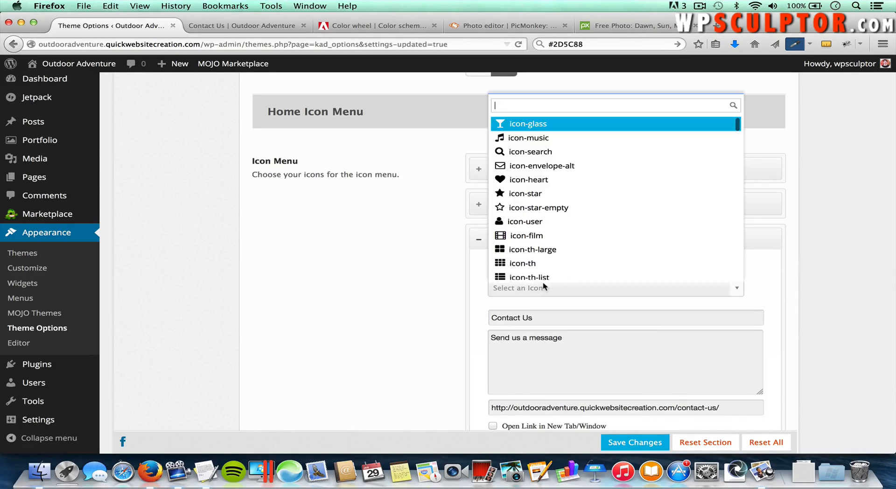
pyautogui.click(533, 163)
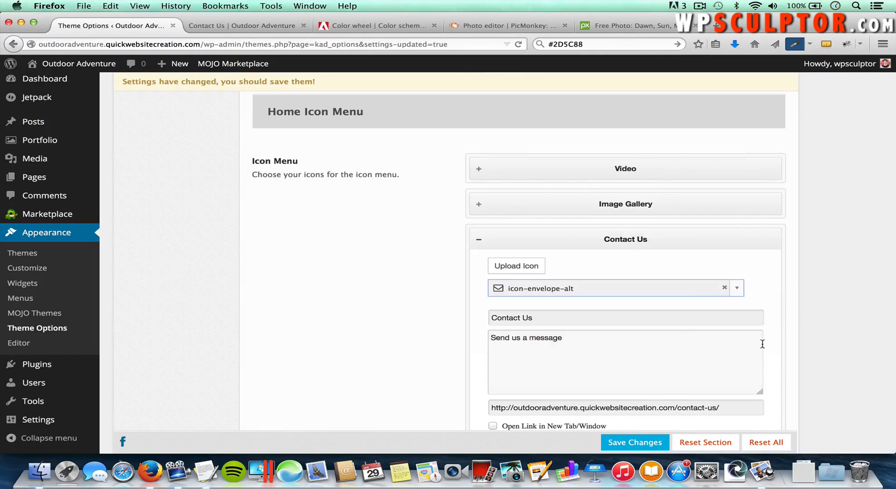
pyautogui.scroll(-2, 762, 341)
pyautogui.click(621, 441)
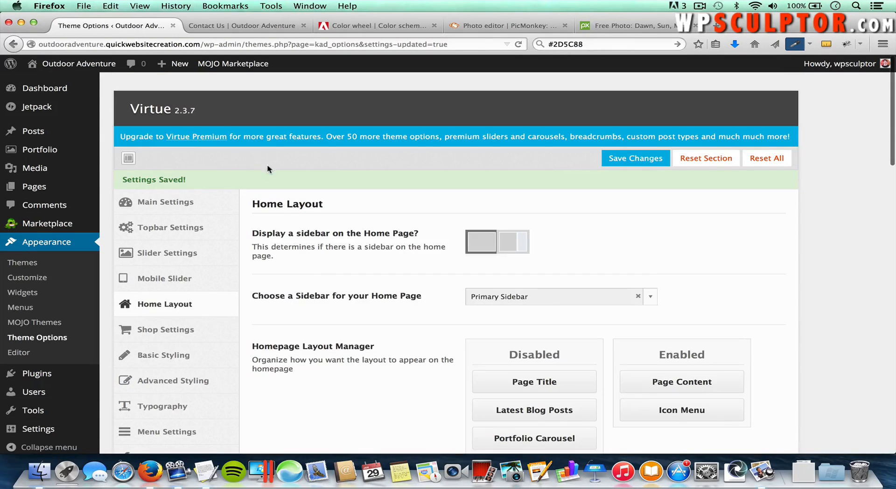
pyautogui.click(236, 26)
pyautogui.click(215, 116)
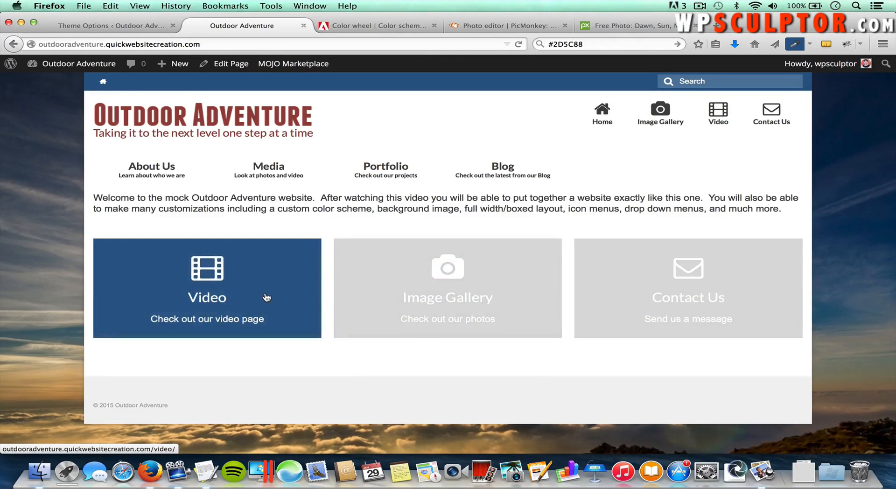
pyautogui.click(266, 297)
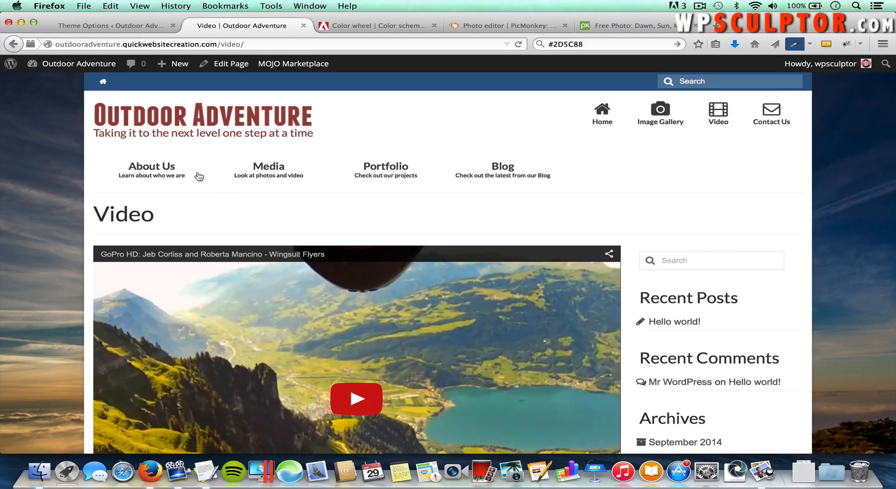
pyautogui.click(15, 46)
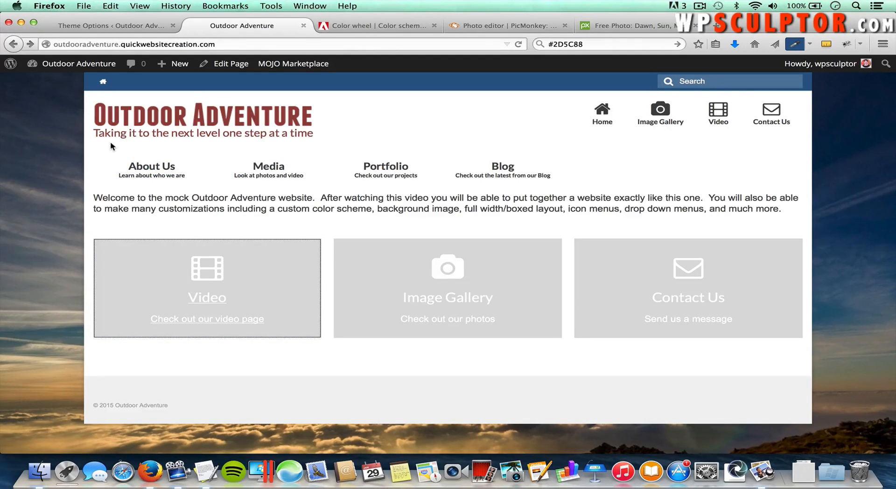
pyautogui.click(92, 30)
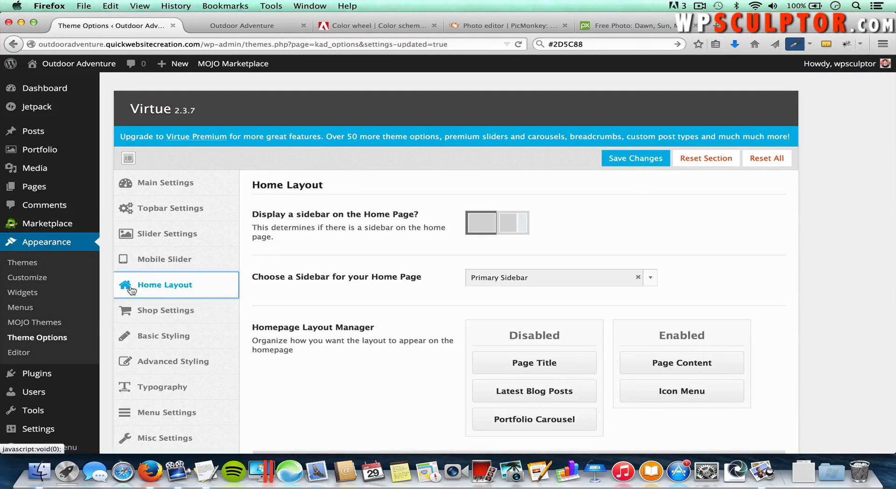
# Step: Choose Flex Slider as the home image slider and review its 400 height and 1170 width limits
pyautogui.click(185, 237)
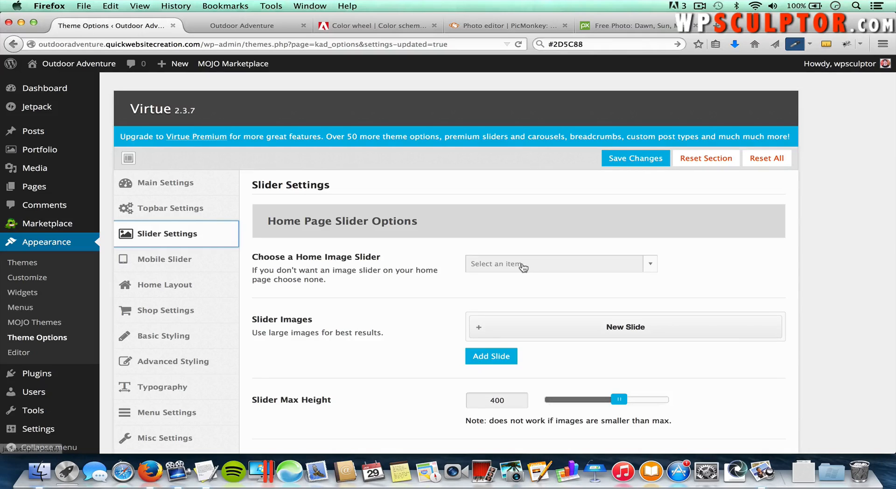
pyautogui.click(523, 265)
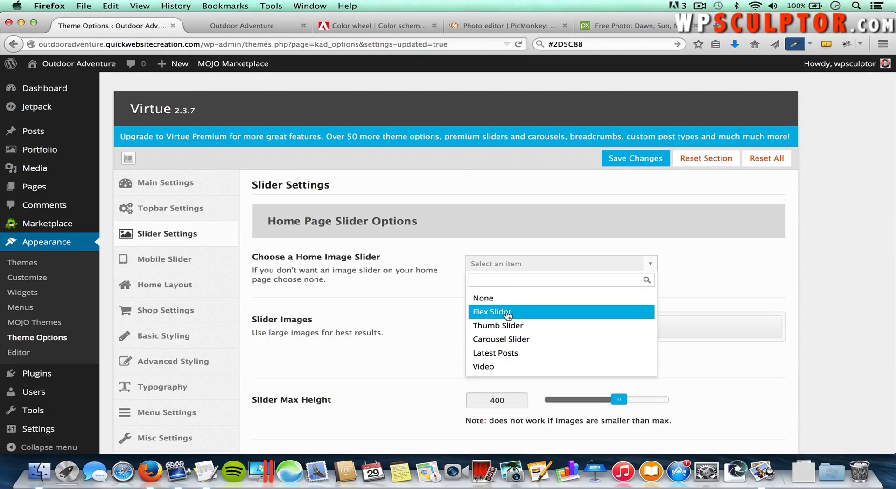
pyautogui.click(505, 311)
pyautogui.scroll(-1, 383, 344)
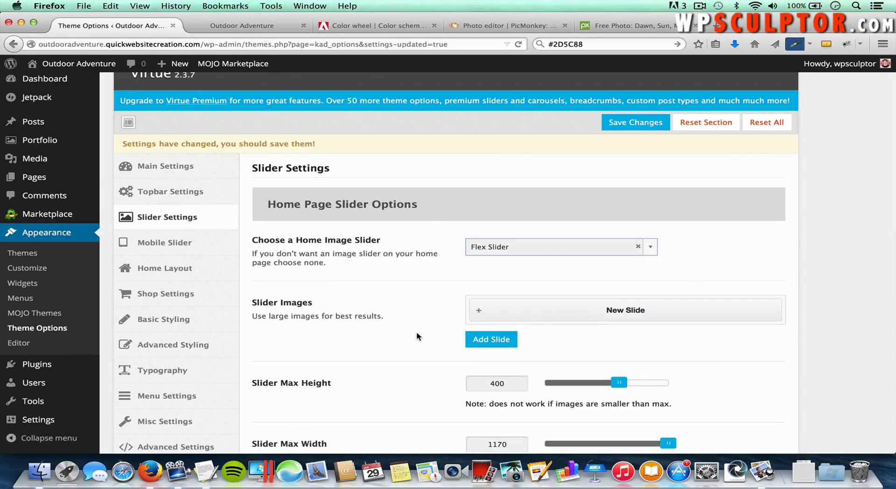
pyautogui.scroll(-1, 417, 333)
pyautogui.scroll(-1, 416, 332)
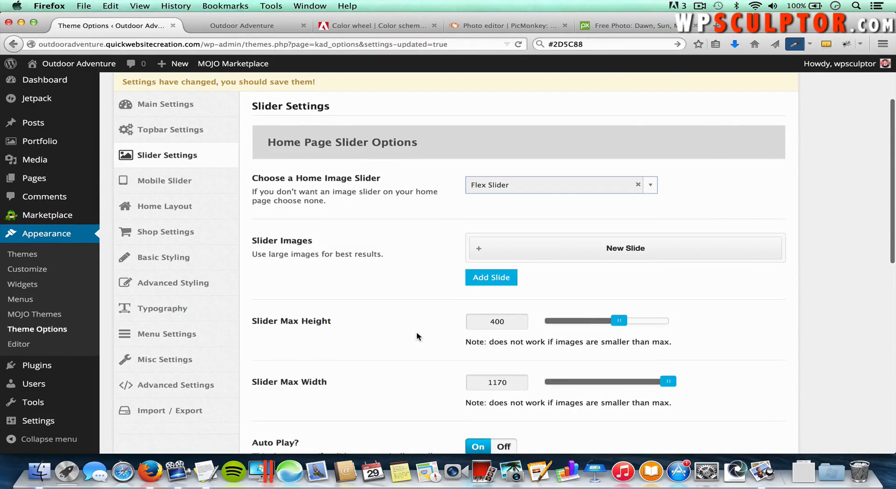
pyautogui.scroll(-1, 416, 332)
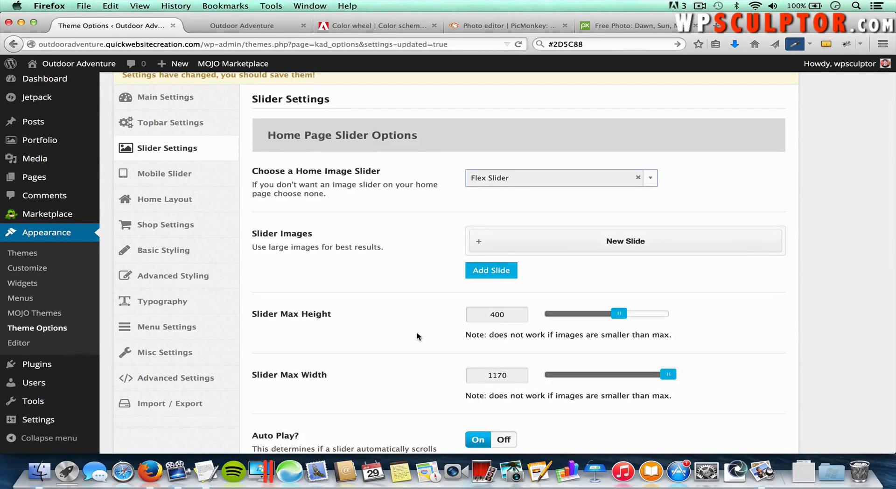
pyautogui.scroll(-2, 417, 333)
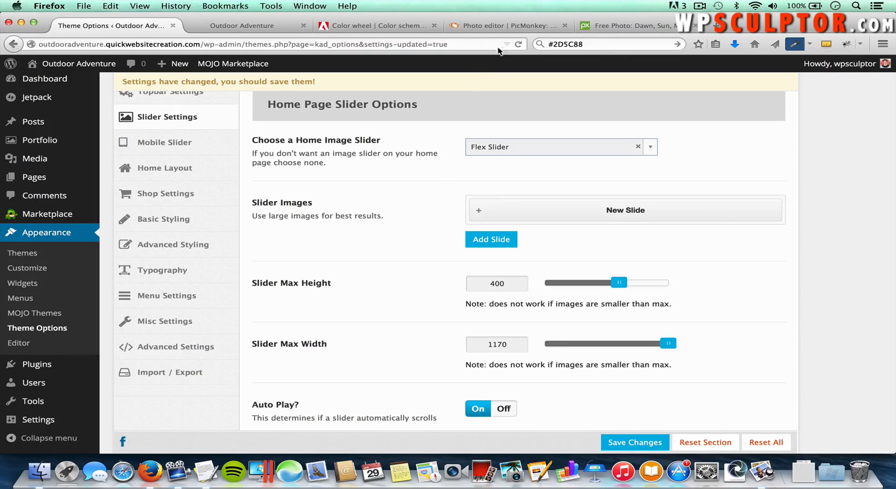
# Step: Close the old PicMonkey and free-photo tabs and load picmonkey.com in a new tab
pyautogui.click(564, 27)
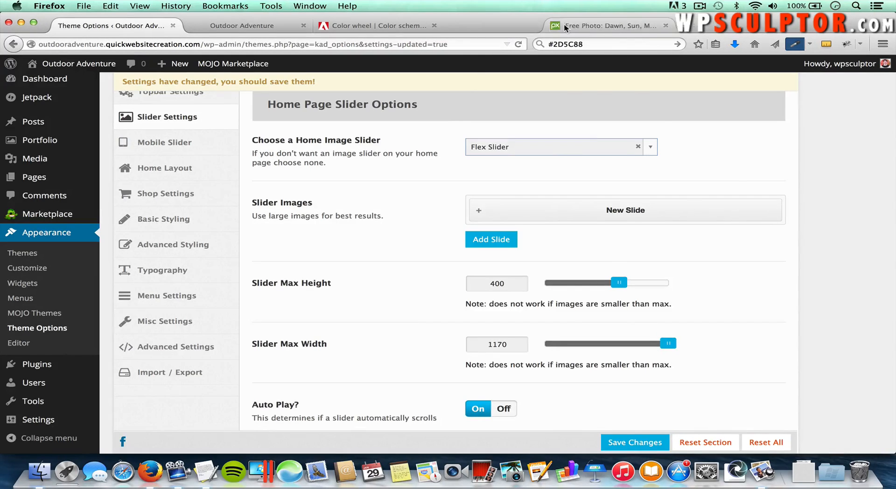
pyautogui.click(565, 27)
pyautogui.click(565, 26)
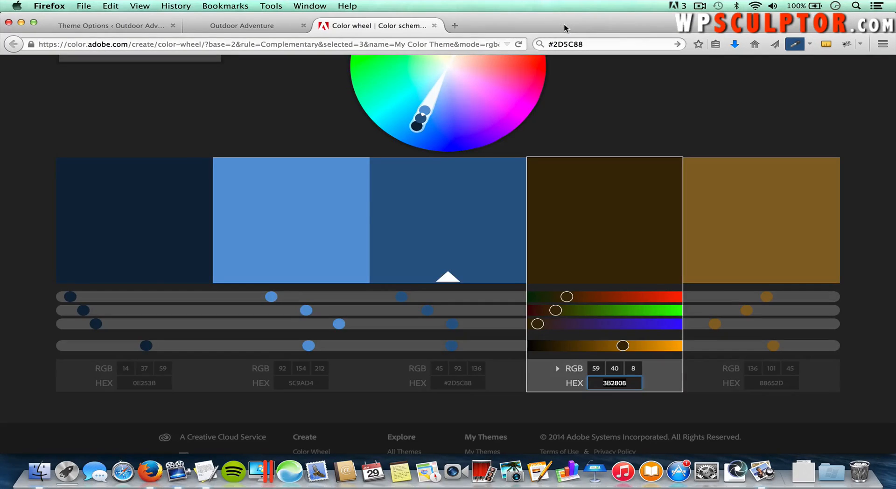
pyautogui.doubleClick(456, 24)
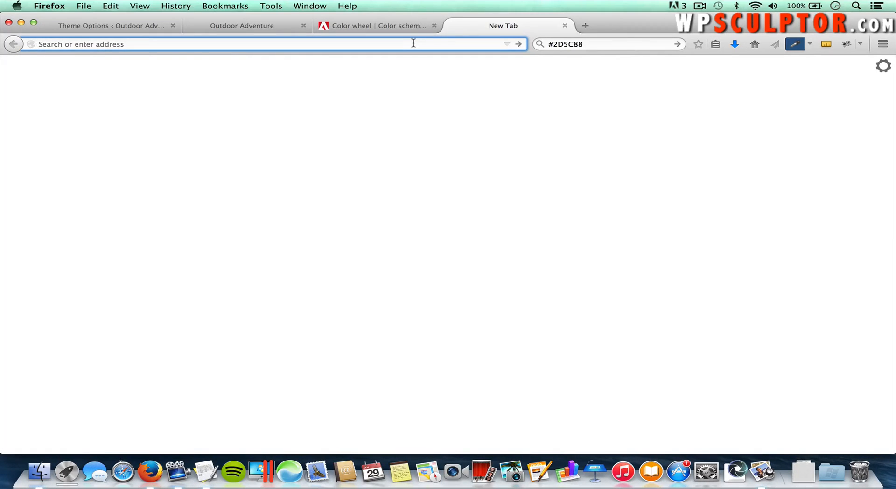
pyautogui.write('picmonkey.com')
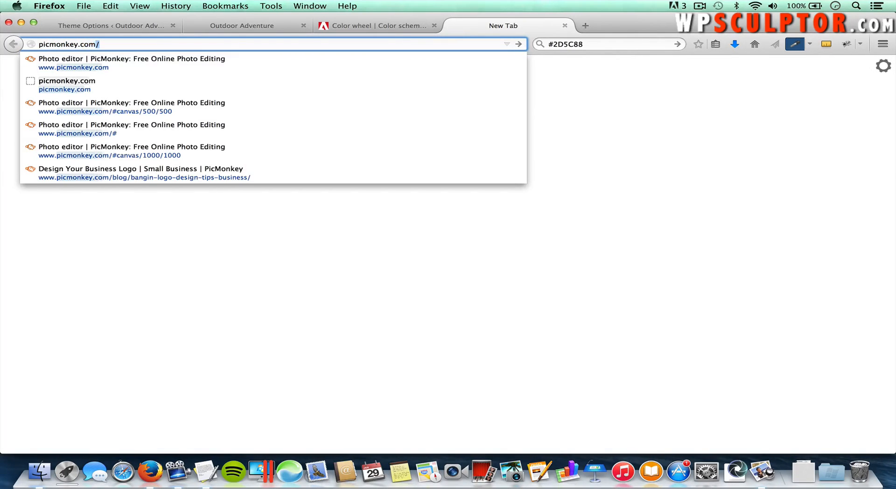
pyautogui.press('Return')
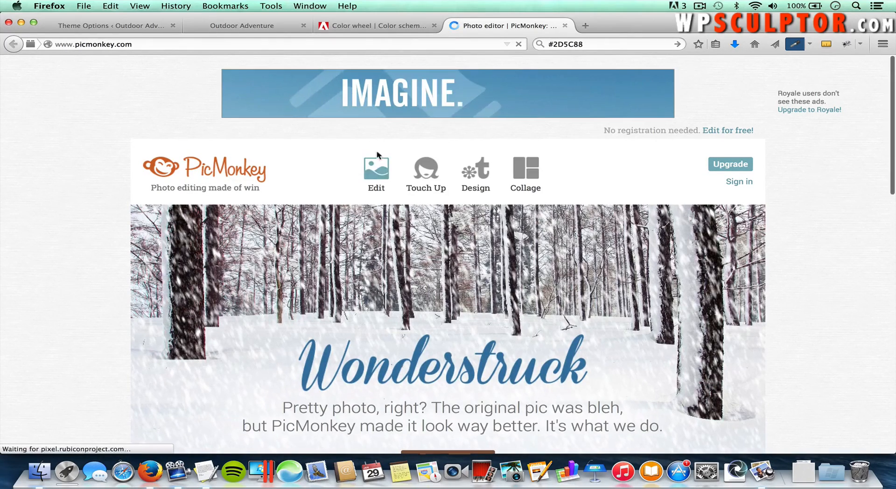
# Step: Open alicante-465453_1280.jpg from Images > Pre Slides on the computer for editing
pyautogui.moveTo(378, 169)
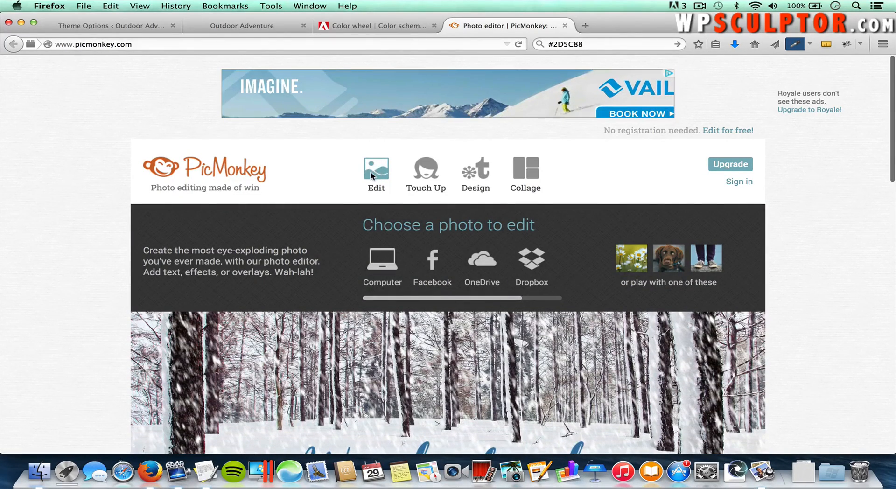
pyautogui.click(385, 269)
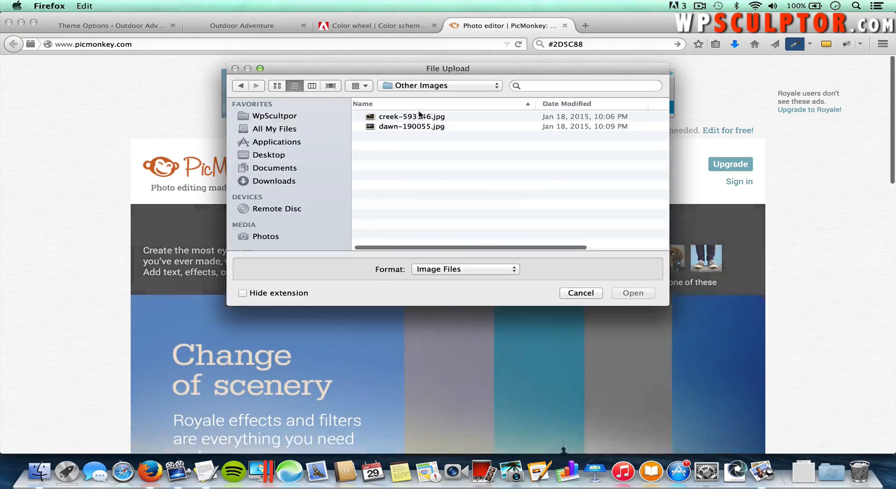
pyautogui.click(424, 85)
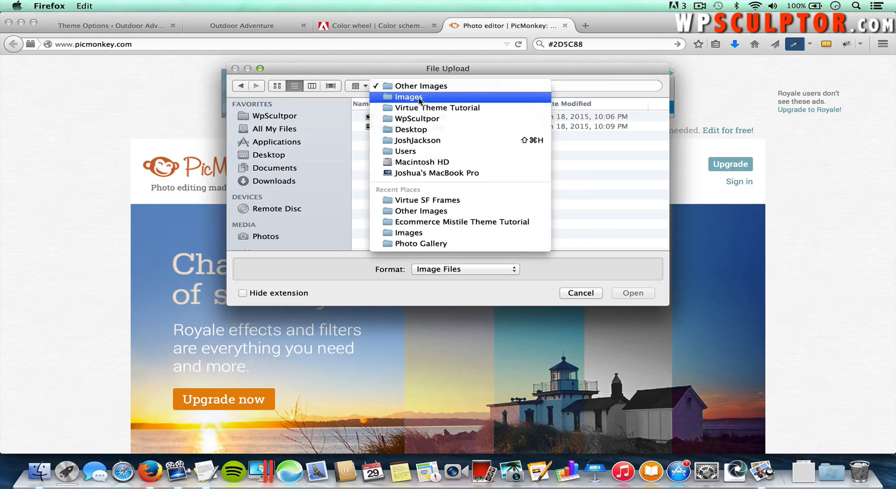
pyautogui.click(419, 97)
pyautogui.scroll(-2, 436, 182)
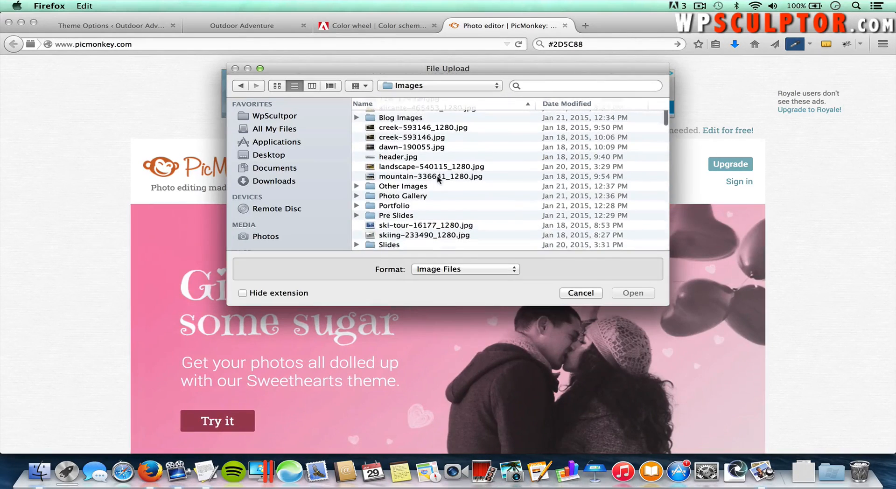
pyautogui.doubleClick(403, 217)
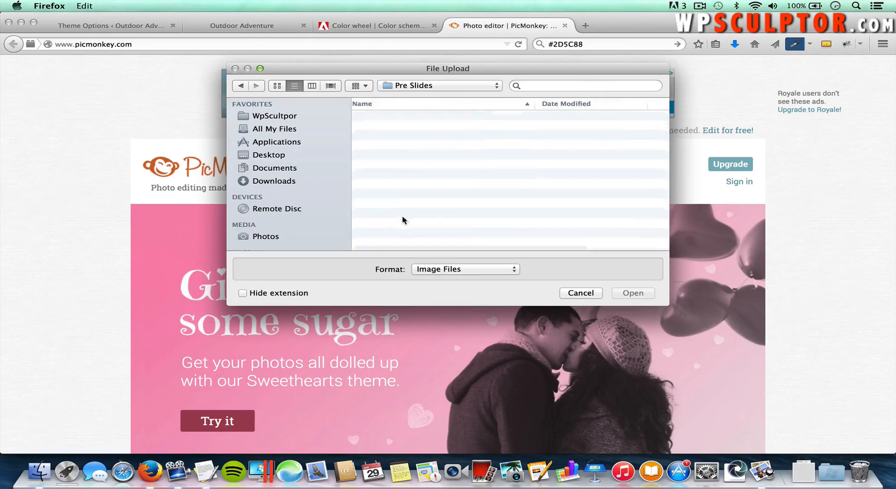
pyautogui.doubleClick(404, 118)
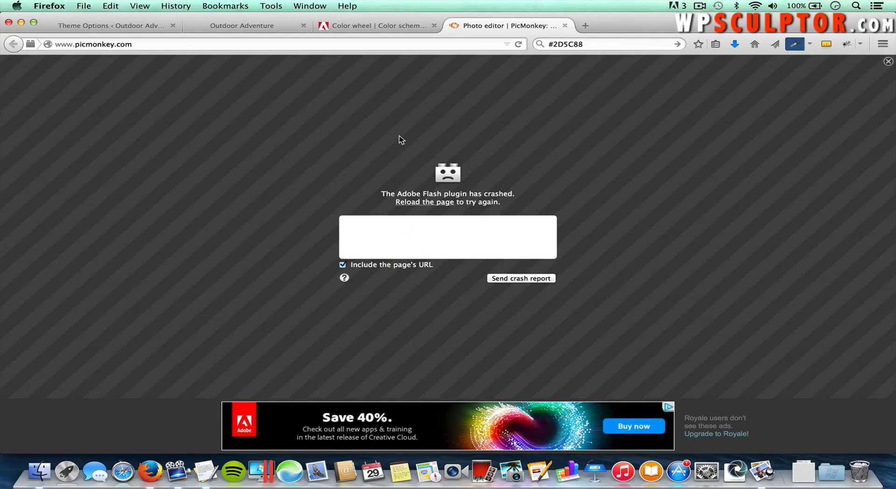
# Step: Reload the crashed PicMonkey page and open alicante-465453_1280.jpg again
pyautogui.click(337, 45)
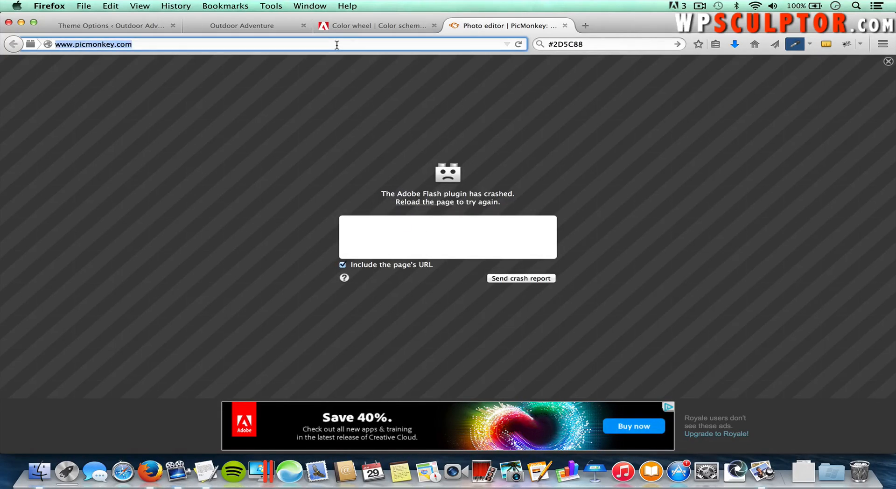
pyautogui.press('Return')
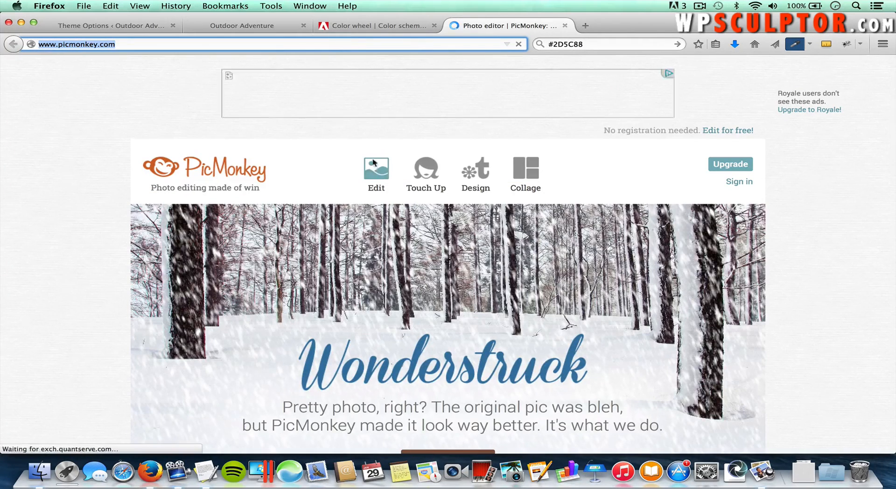
pyautogui.moveTo(372, 188)
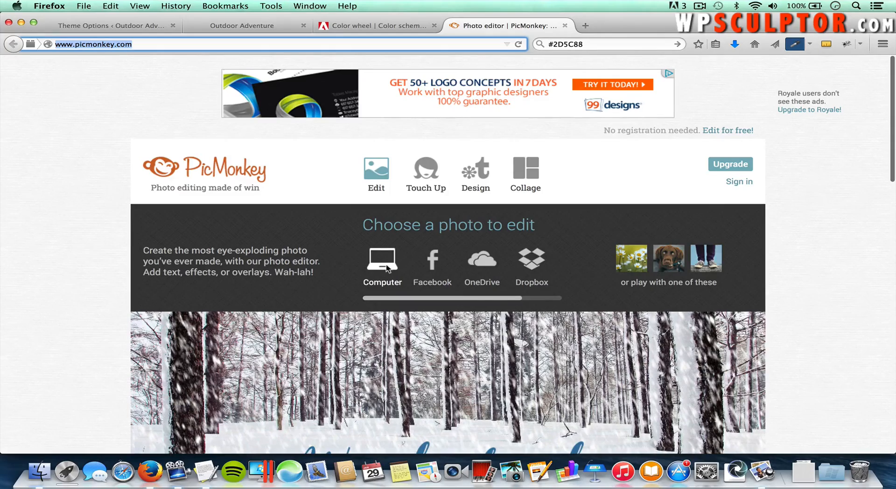
pyautogui.click(386, 268)
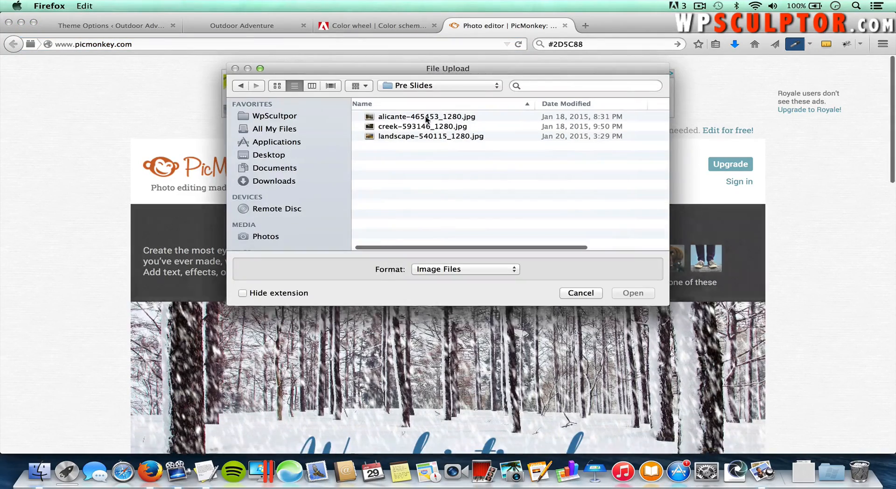
pyautogui.doubleClick(425, 116)
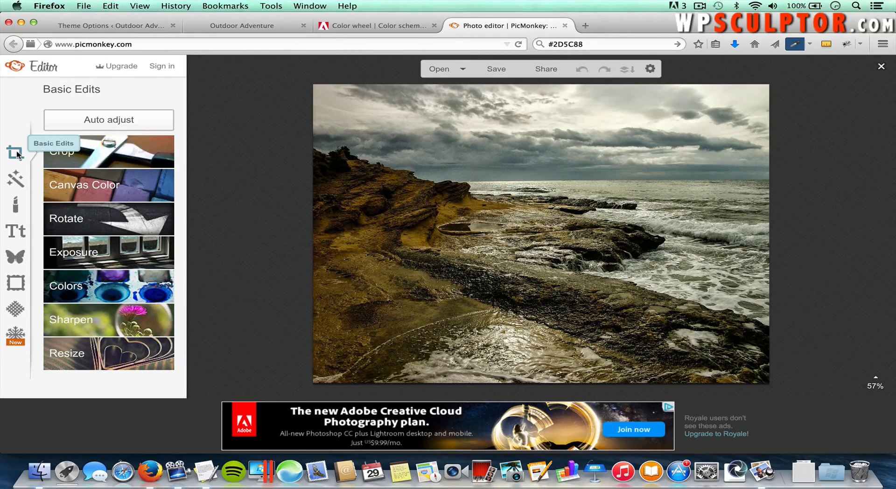
# Step: Crop the coastal photo to 1170 × 400, shifting the frame left onto the shoreline
pyautogui.click(96, 151)
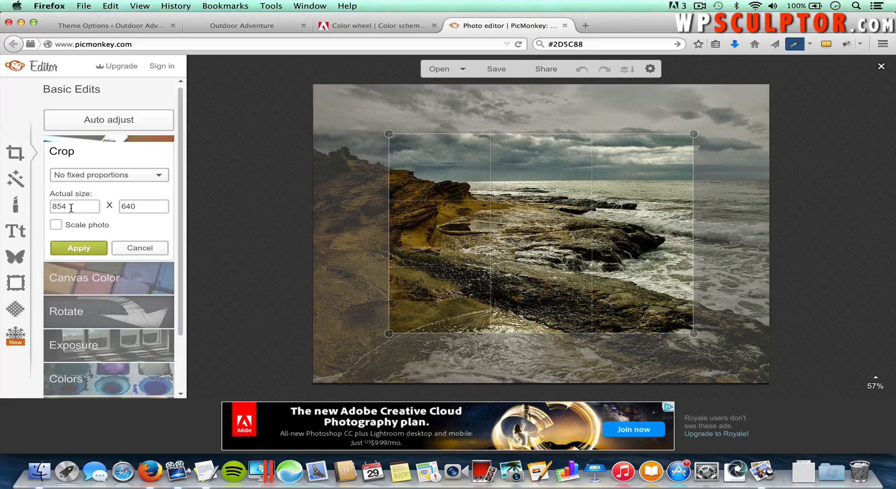
pyautogui.moveTo(70, 206); pyautogui.dragTo(41, 205)
pyautogui.write('1170')
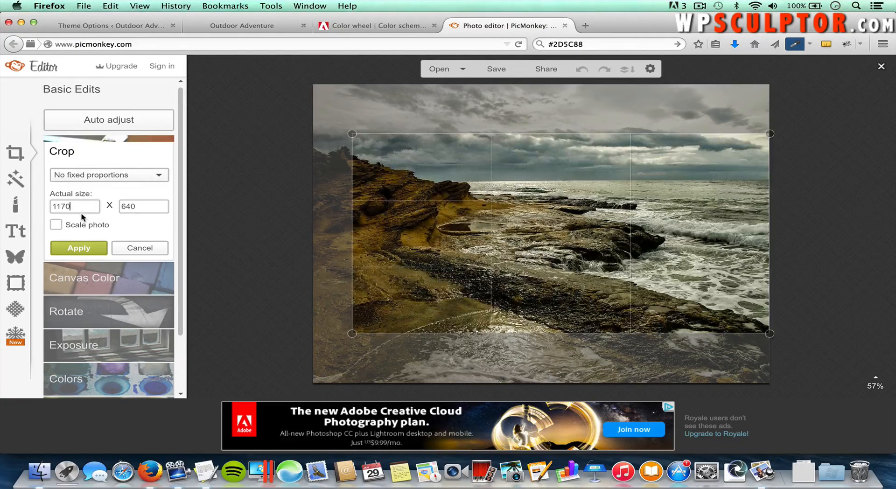
pyautogui.doubleClick(133, 206)
pyautogui.write('400')
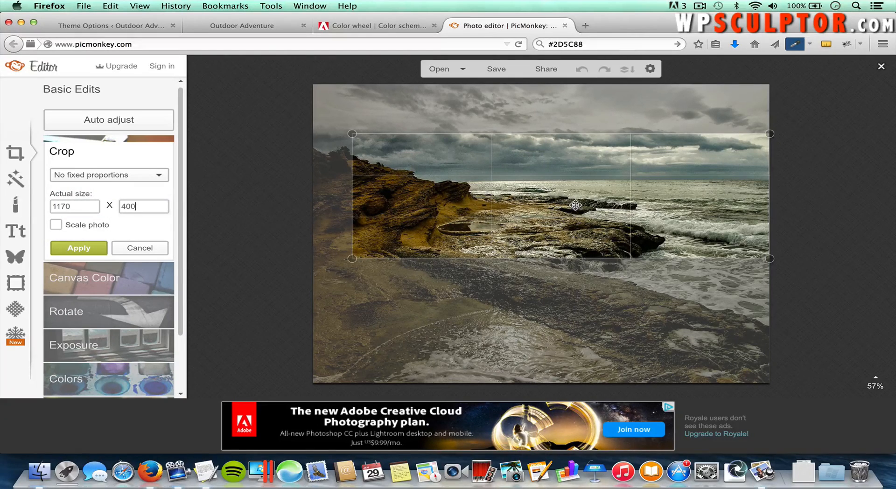
pyautogui.moveTo(577, 206); pyautogui.dragTo(551, 204)
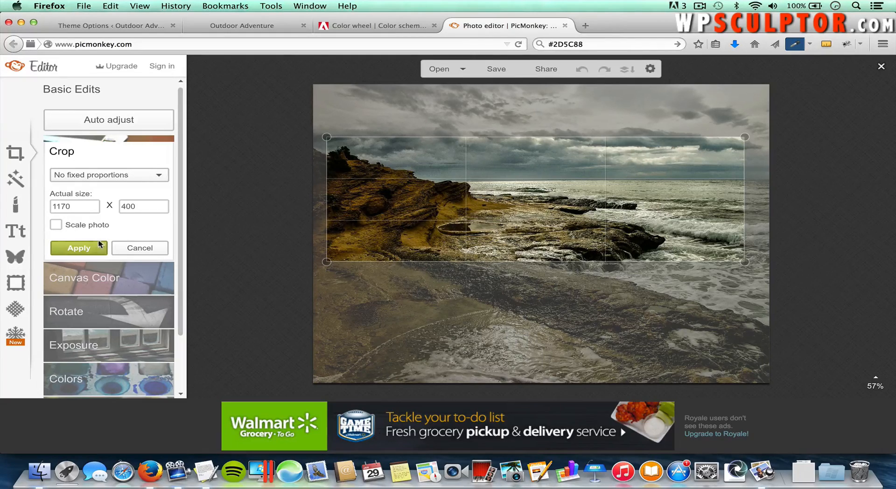
pyautogui.click(86, 249)
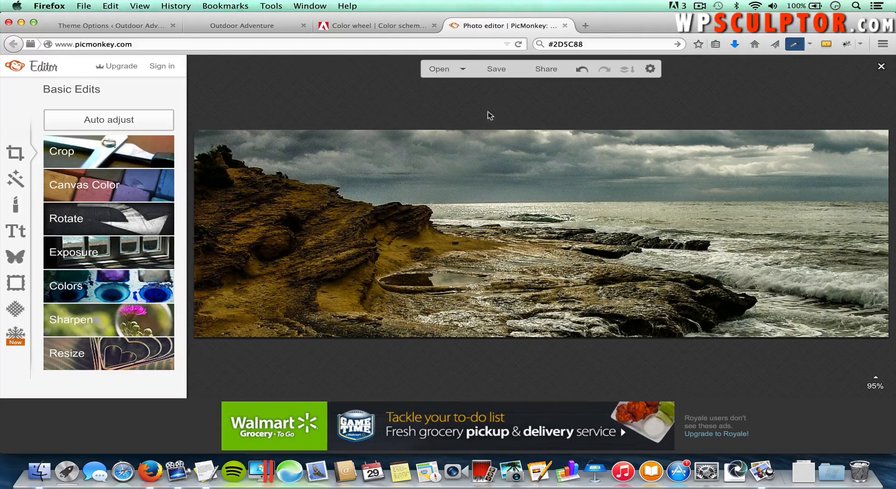
# Step: Save the 1170 × 400 banner to the computer as Slide 1 in the Slide Images folder
pyautogui.click(497, 70)
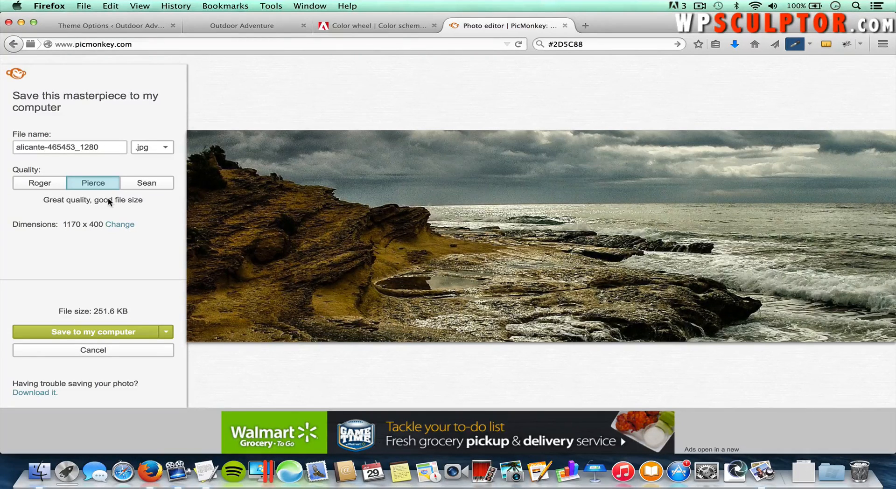
pyautogui.click(91, 333)
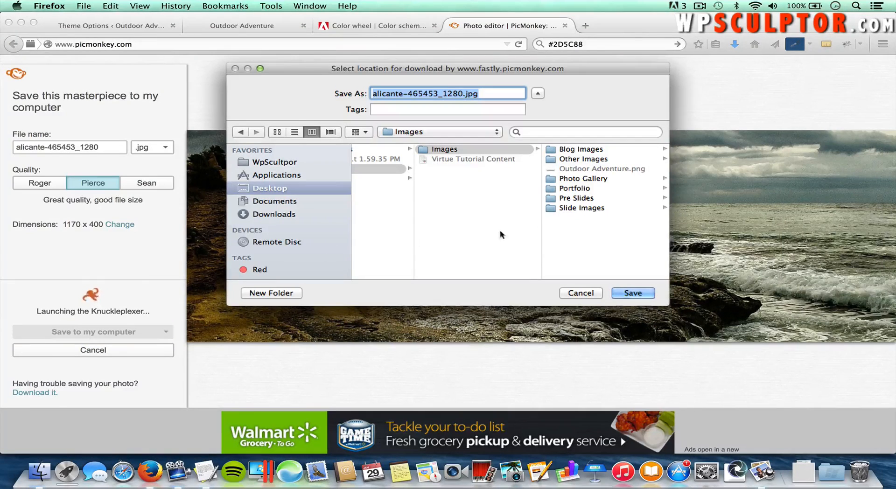
pyautogui.click(574, 208)
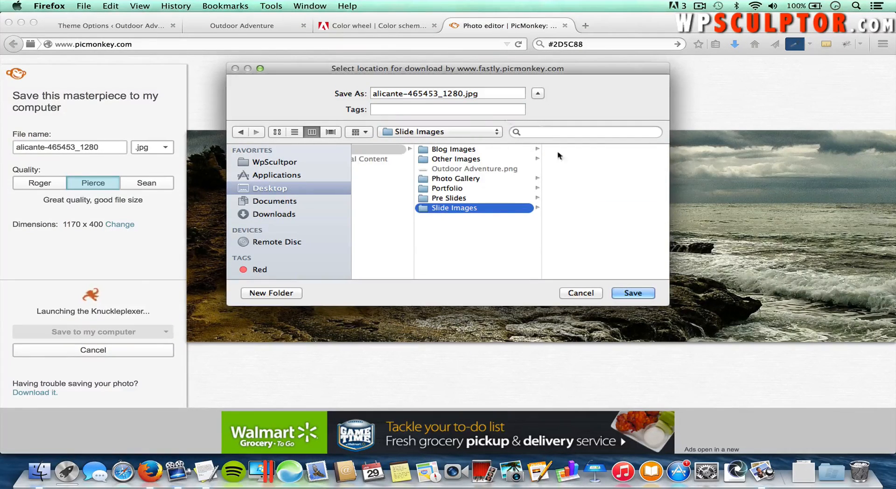
pyautogui.moveTo(463, 94); pyautogui.dragTo(351, 97)
pyautogui.write('Slide 1')
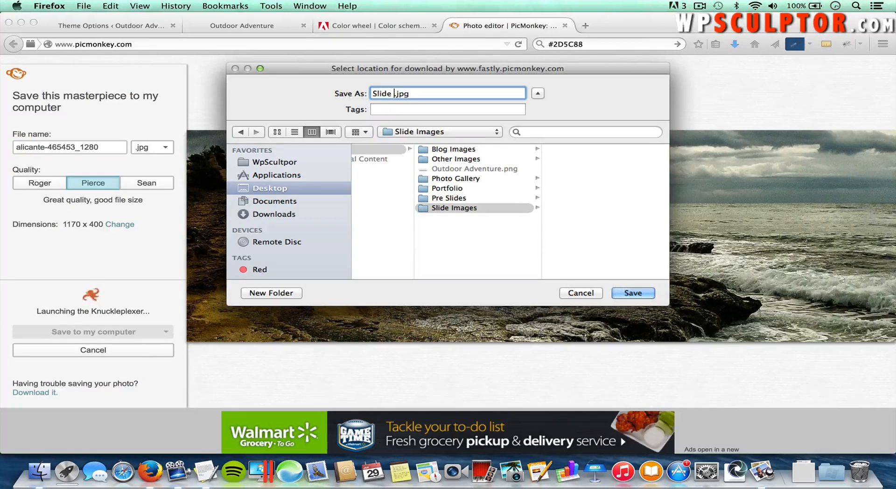
pyautogui.click(632, 294)
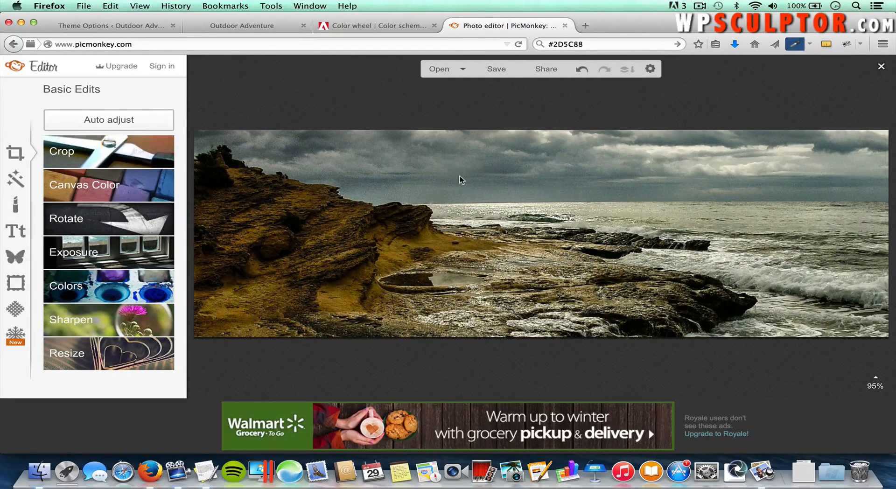
# Step: Open dawn-HiRes.jpg from Images > Other Images on the computer into the editor
pyautogui.click(461, 71)
pyautogui.click(462, 84)
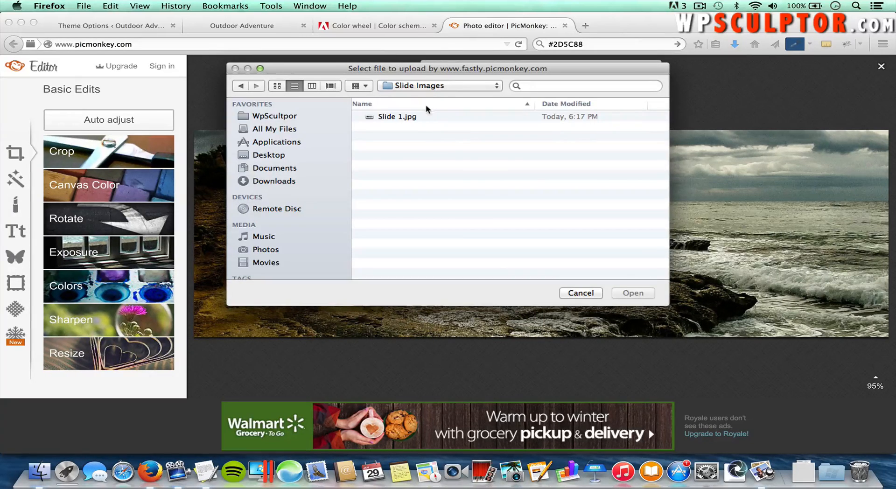
pyautogui.click(442, 86)
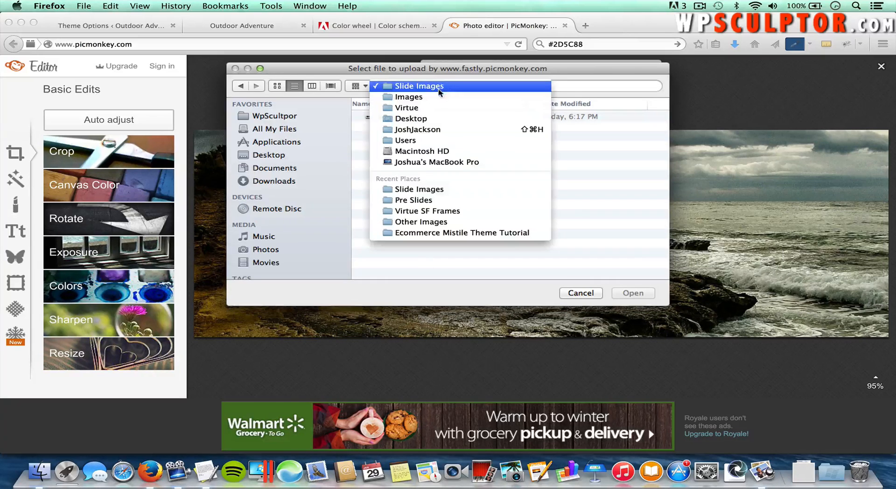
pyautogui.click(435, 97)
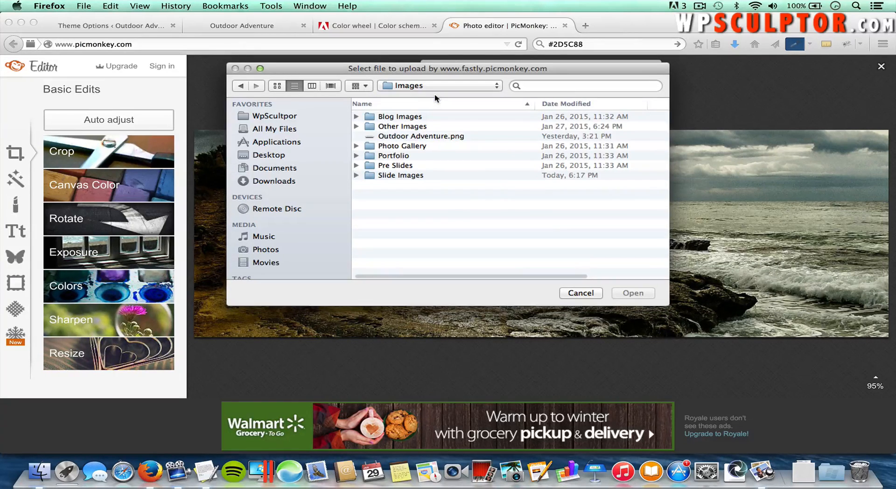
pyautogui.doubleClick(399, 126)
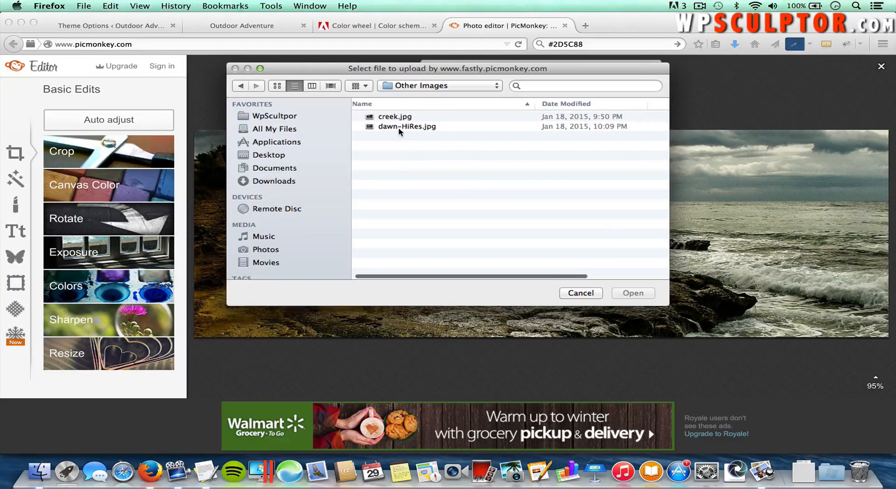
pyautogui.doubleClick(399, 130)
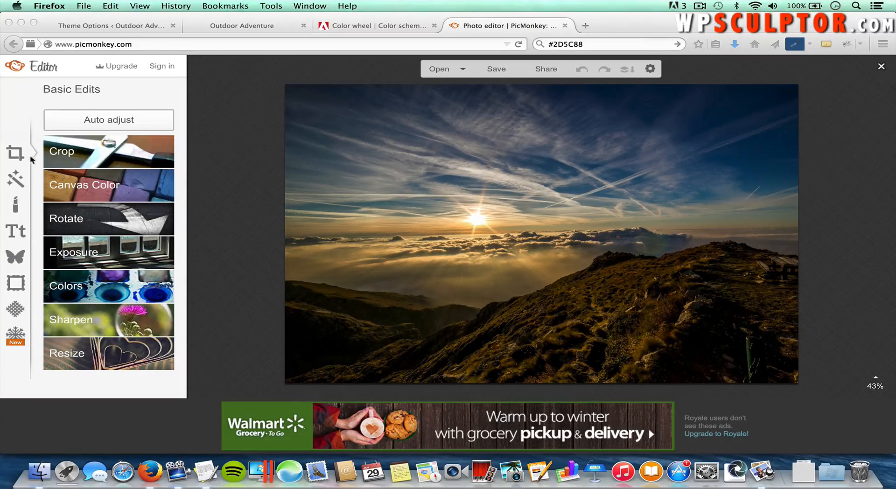
# Step: Try a 1170 × 1400 crop positioned over the sun, then cancel it
pyautogui.click(15, 156)
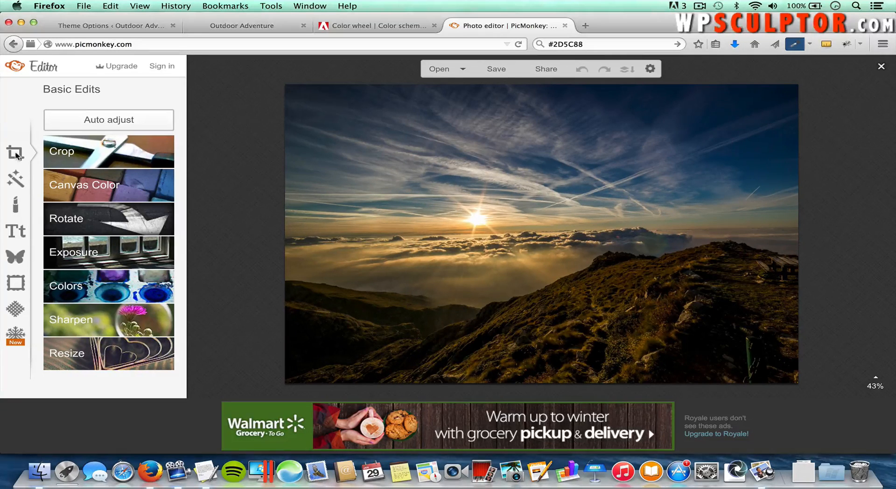
pyautogui.click(89, 152)
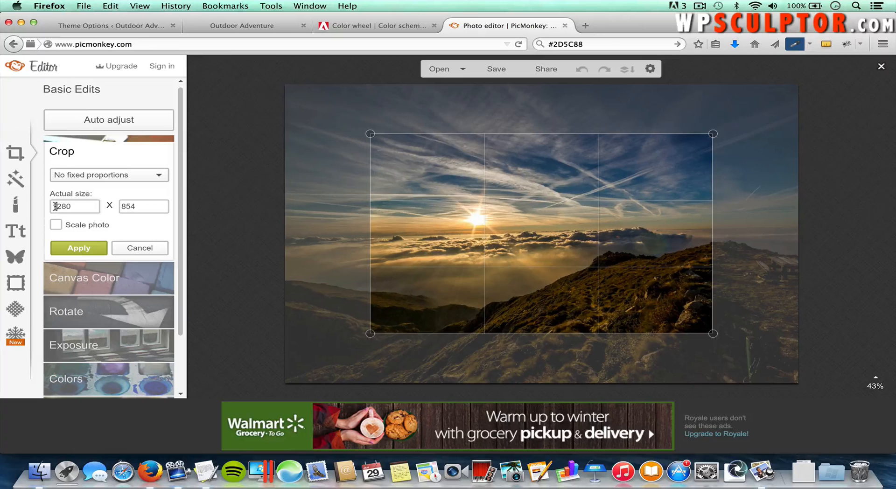
pyautogui.doubleClick(55, 205)
pyautogui.write('1')
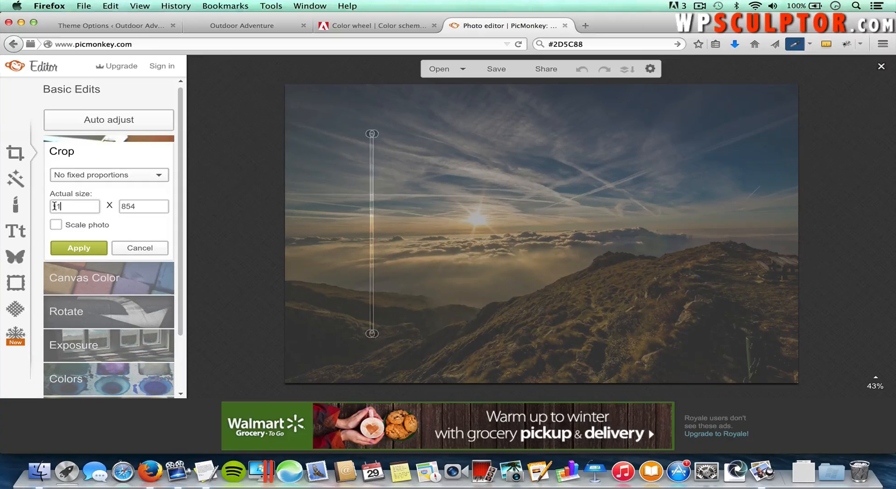
pyautogui.write('170')
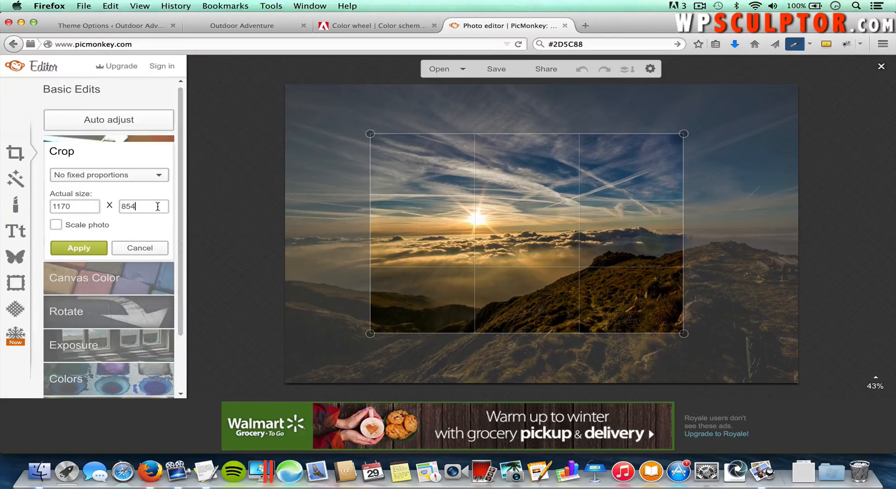
pyautogui.doubleClick(158, 206)
pyautogui.write('1')
pyautogui.write('400')
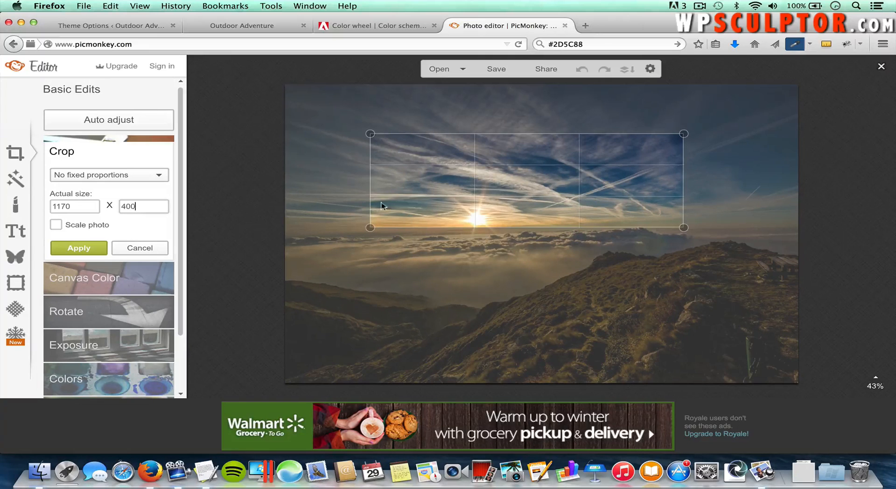
pyautogui.moveTo(503, 182); pyautogui.dragTo(545, 226)
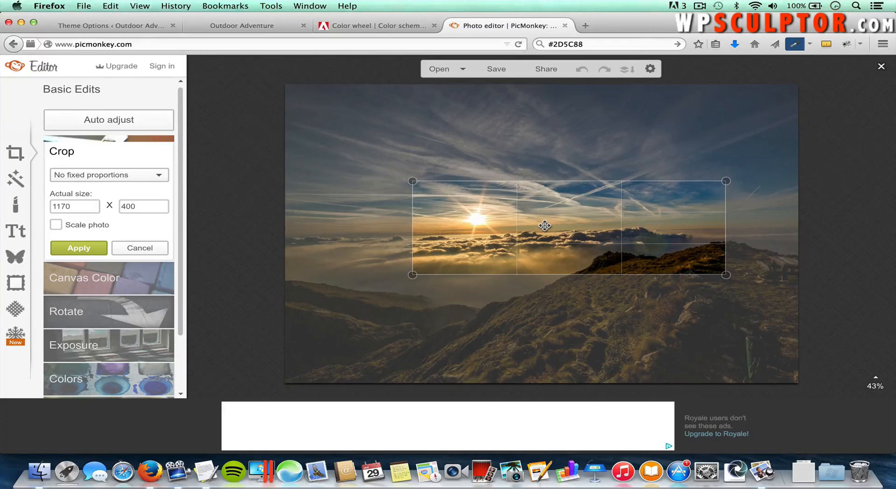
pyautogui.moveTo(582, 214); pyautogui.dragTo(600, 208)
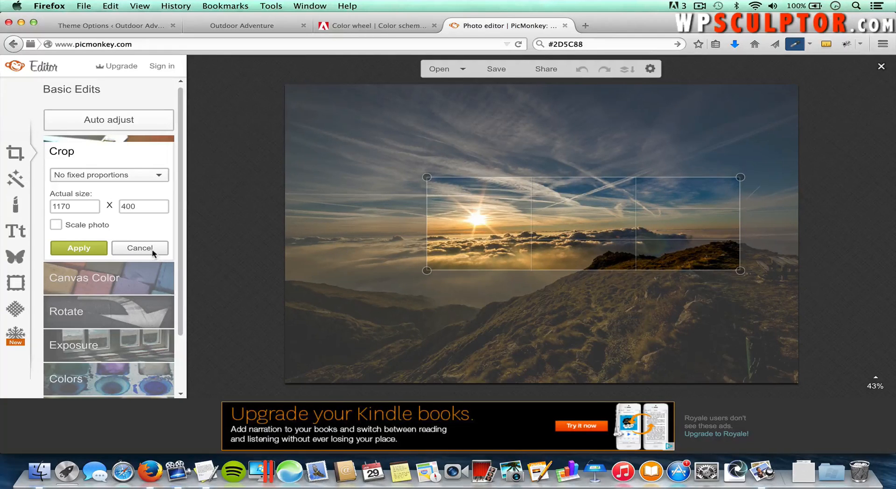
pyautogui.click(140, 248)
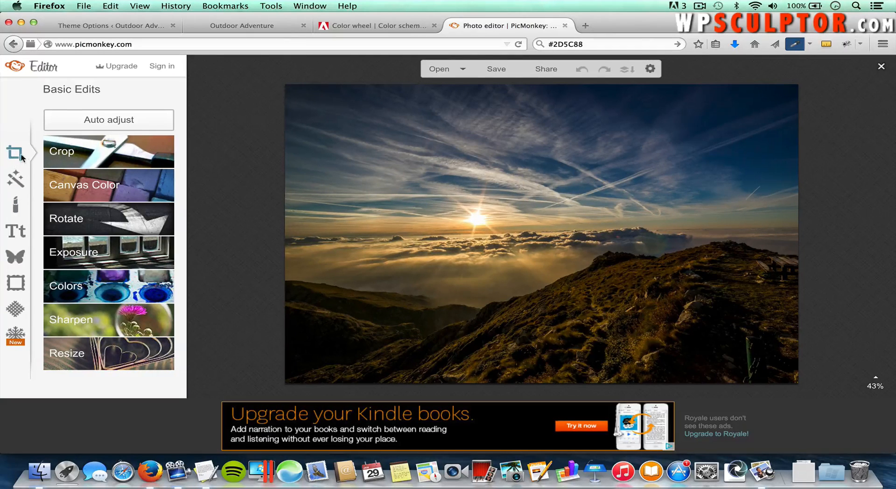
# Step: Resize the sunset photo to 1170 pixels wide
pyautogui.click(95, 353)
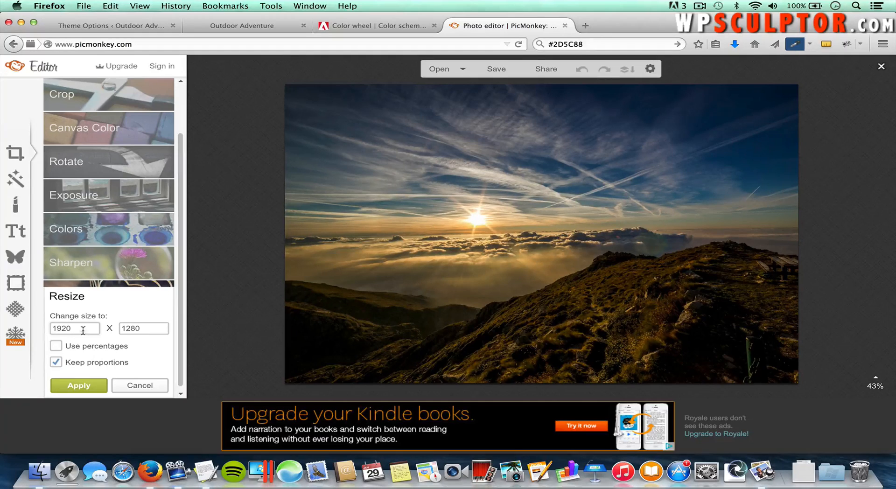
pyautogui.doubleClick(81, 331)
pyautogui.write('117')
pyautogui.click(79, 386)
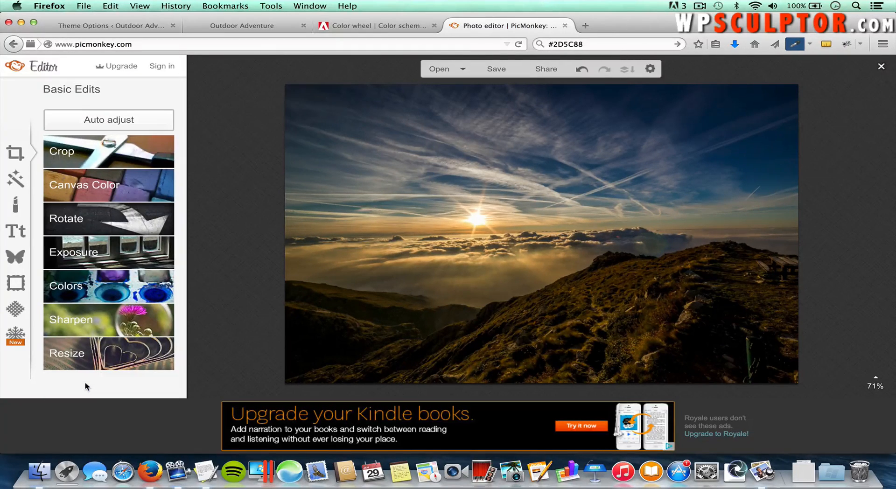
# Step: Set the crop to 1170 × 400 and lower the frame slightly over the sunset
pyautogui.click(106, 152)
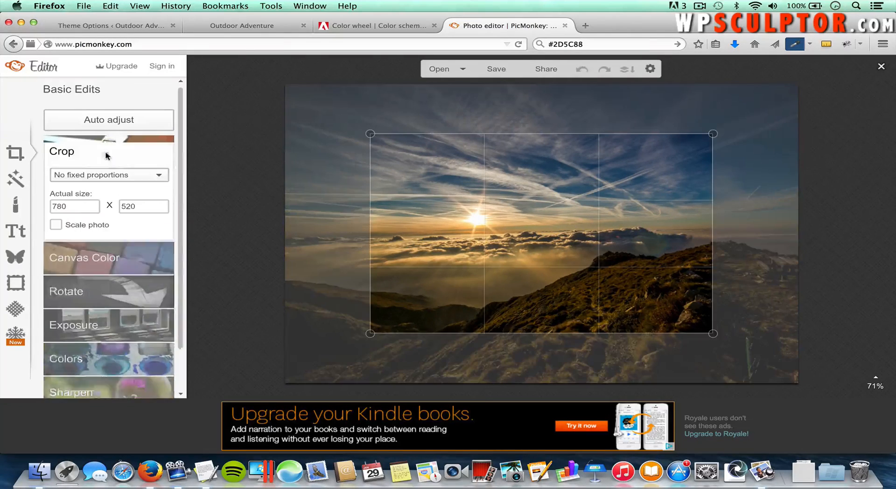
pyautogui.doubleClick(77, 202)
pyautogui.write('1')
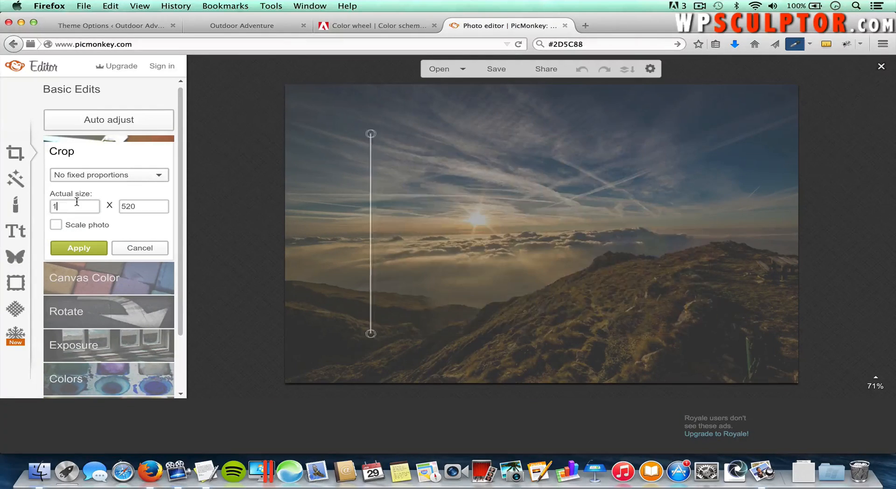
pyautogui.write('170')
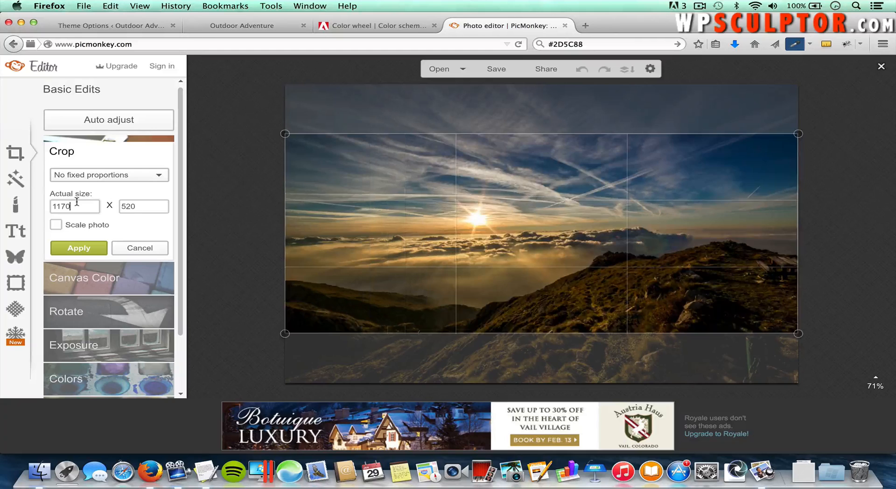
pyautogui.doubleClick(139, 207)
pyautogui.write('400')
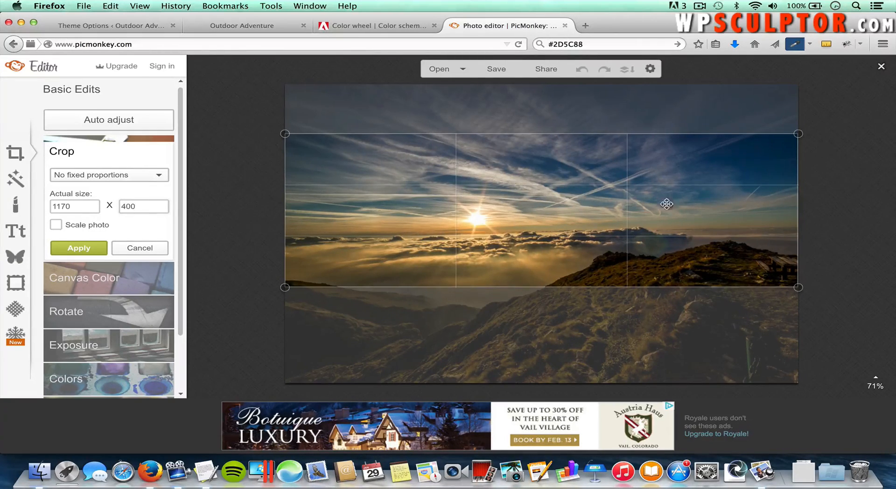
pyautogui.moveTo(661, 203)
pyautogui.mouseDown()
pyautogui.moveTo(663, 244)
pyautogui.moveTo(666, 203)
pyautogui.moveTo(666, 216)
pyautogui.mouseUp()
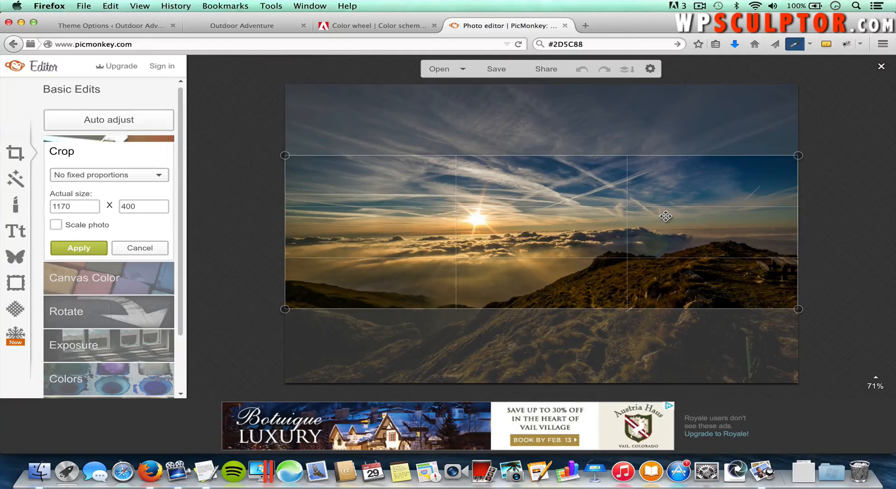
# Step: Cancel the sunset crop, discard its changes, and open creek.jpg from Images > Pre Slides
pyautogui.click(145, 247)
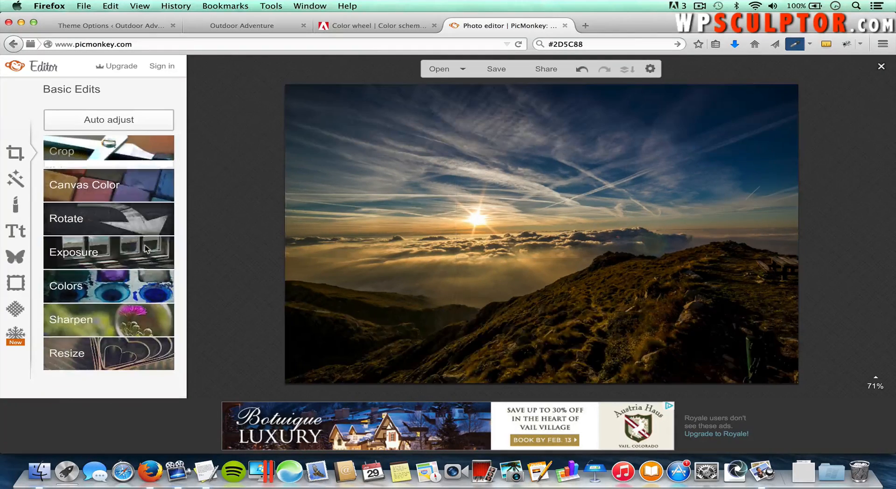
pyautogui.click(464, 69)
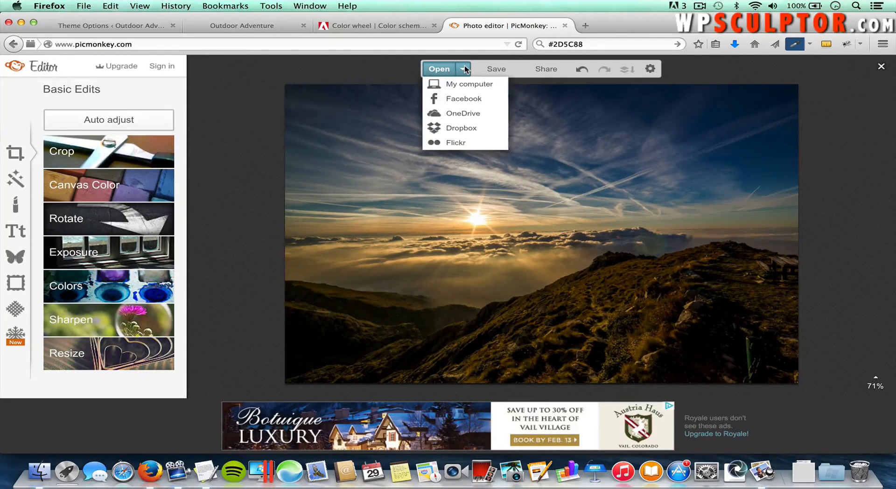
pyautogui.click(466, 85)
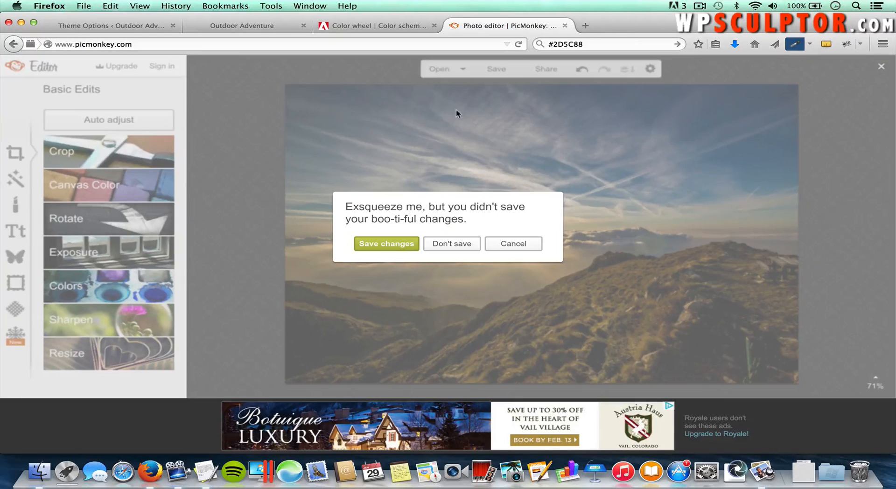
pyautogui.click(455, 240)
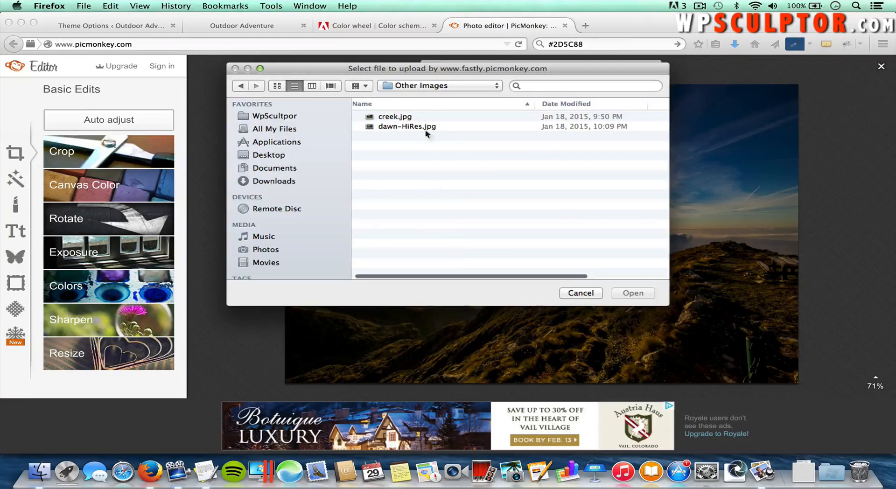
pyautogui.click(425, 86)
pyautogui.click(420, 98)
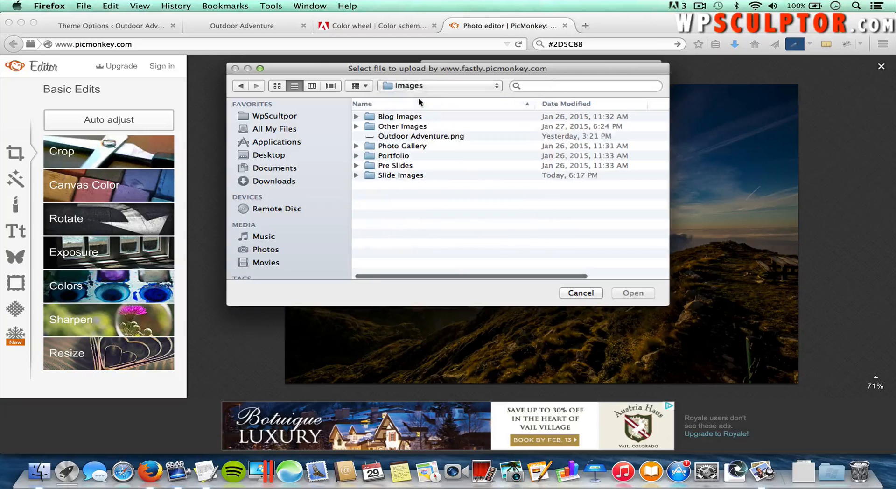
pyautogui.doubleClick(404, 166)
pyautogui.doubleClick(401, 127)
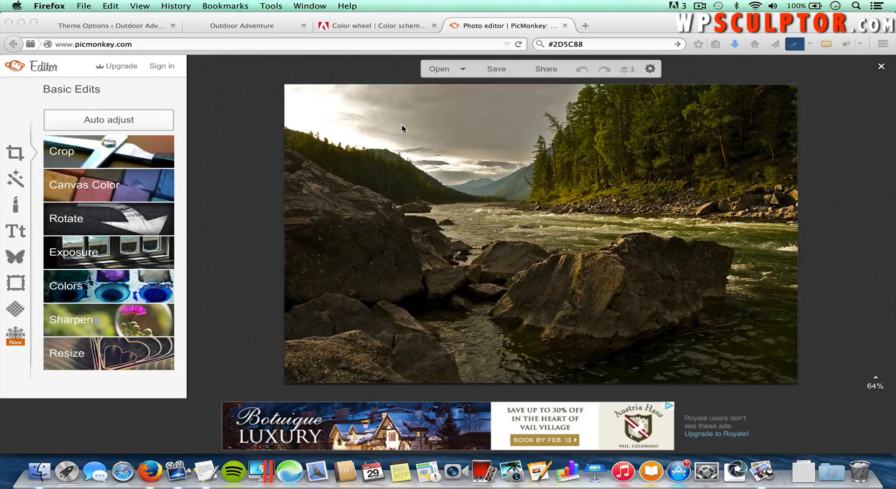
# Step: Crop the river photo to 1170 × 400 over the river and forest, then start saving it
pyautogui.click(99, 156)
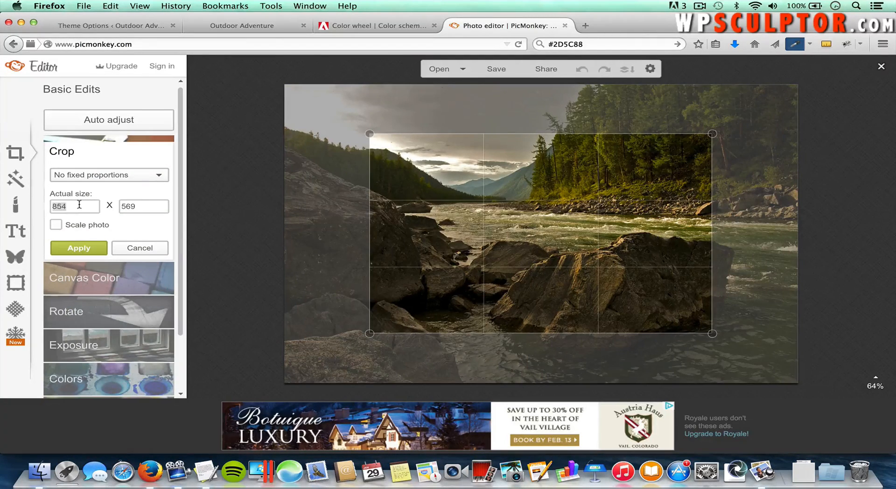
pyautogui.write('1170')
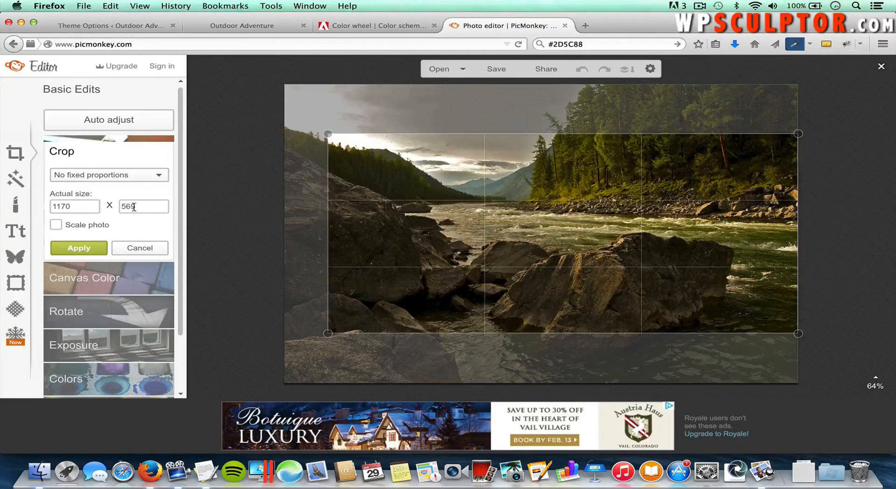
pyautogui.write('400')
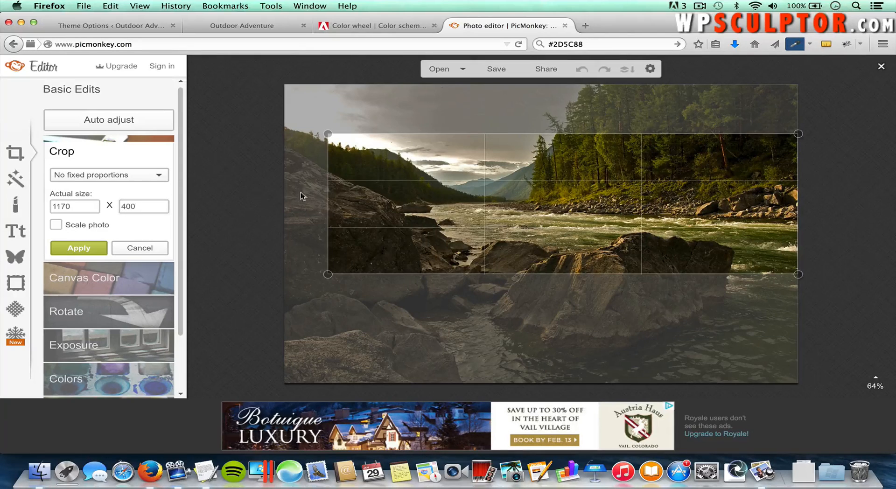
pyautogui.moveTo(440, 208)
pyautogui.mouseDown()
pyautogui.moveTo(425, 205)
pyautogui.moveTo(433, 196)
pyautogui.mouseUp()
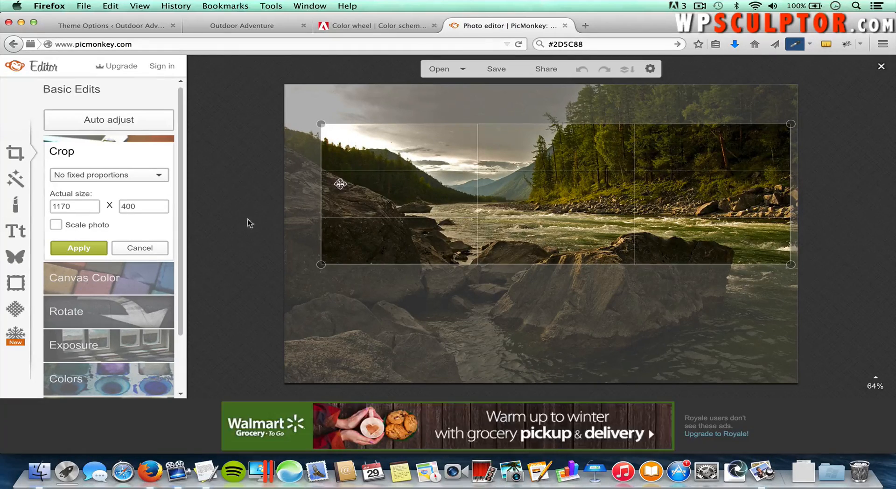
pyautogui.click(88, 248)
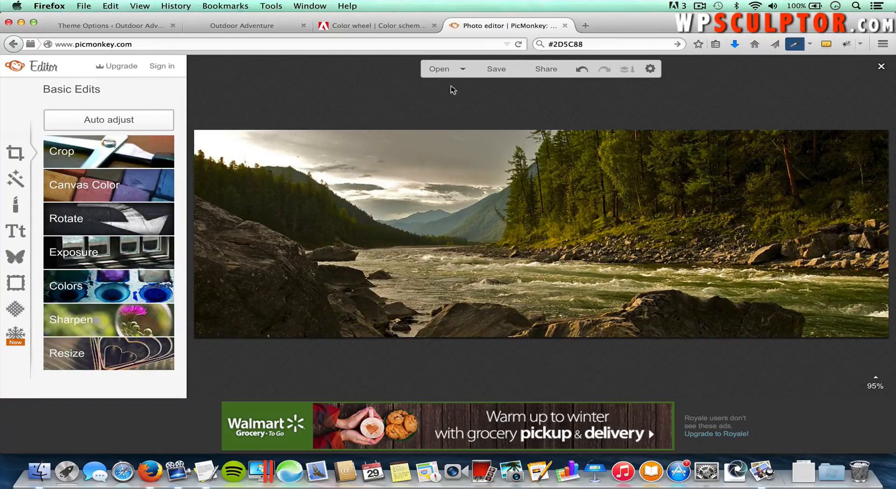
pyautogui.click(491, 70)
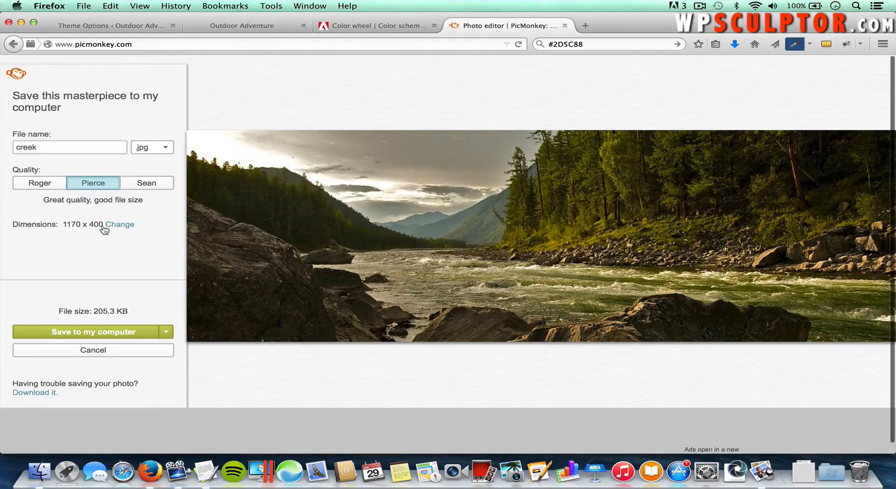
# Step: Save the creek banner to the computer as Slide 2 in the Slide Images folder
pyautogui.click(99, 332)
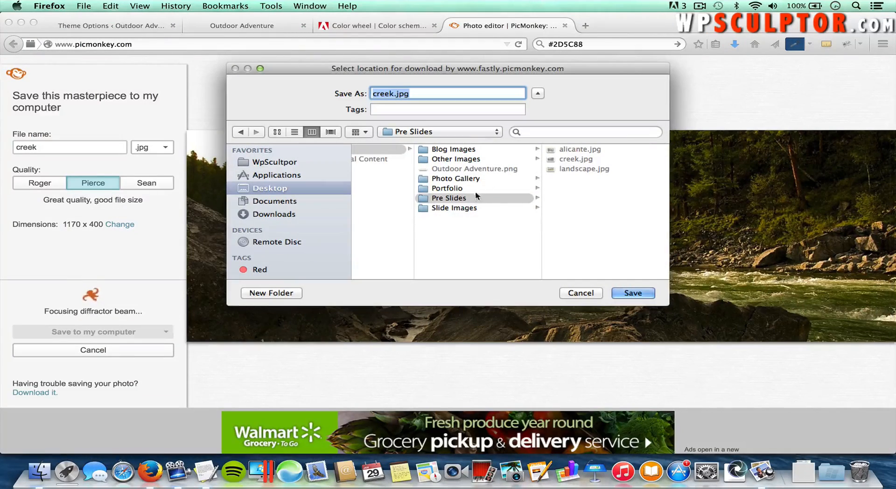
pyautogui.click(474, 209)
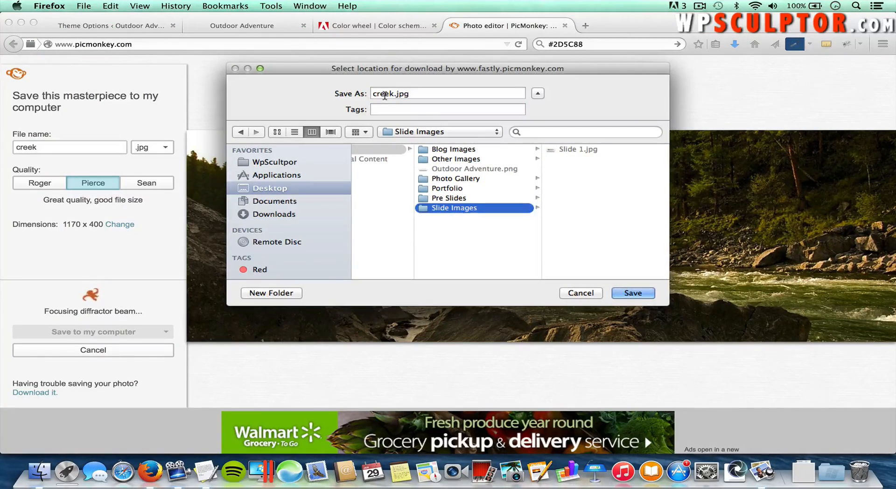
pyautogui.doubleClick(383, 93)
pyautogui.write('Slide 2')
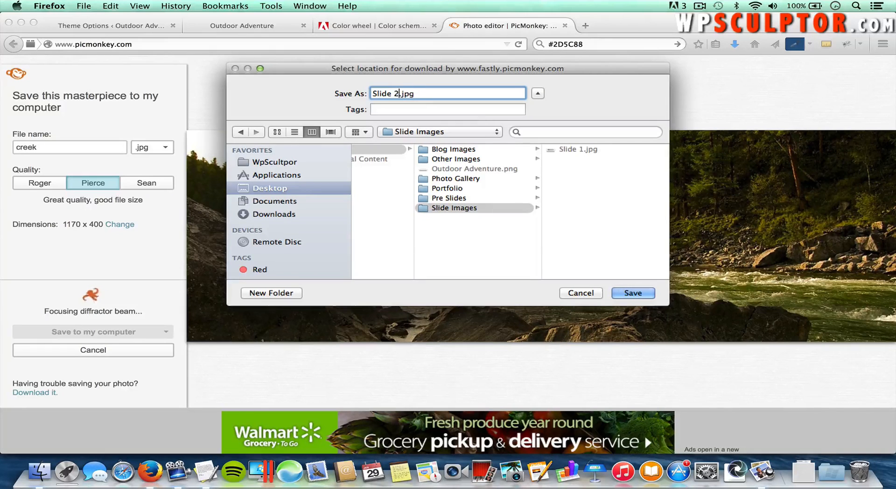
pyautogui.click(633, 293)
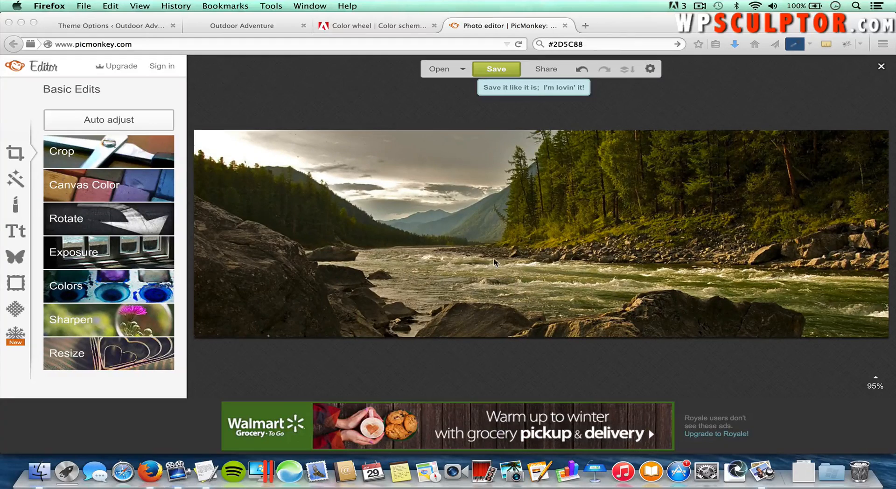
# Step: Open landscape.jpg from Images > Pre Slides on the computer into the editor
pyautogui.click(462, 70)
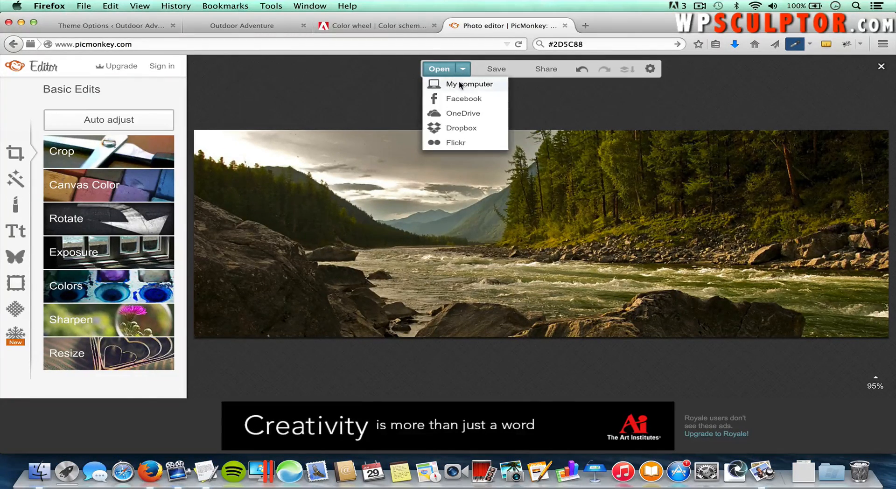
pyautogui.click(460, 85)
pyautogui.click(412, 87)
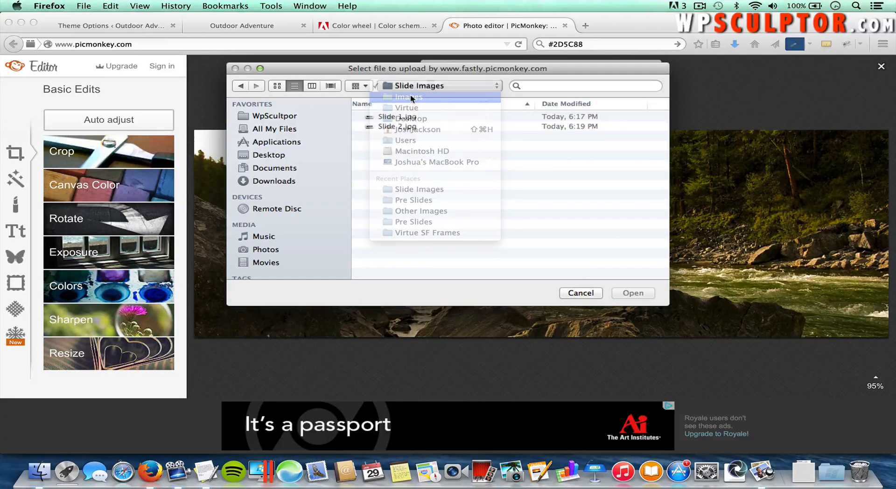
pyautogui.click(411, 98)
pyautogui.doubleClick(399, 166)
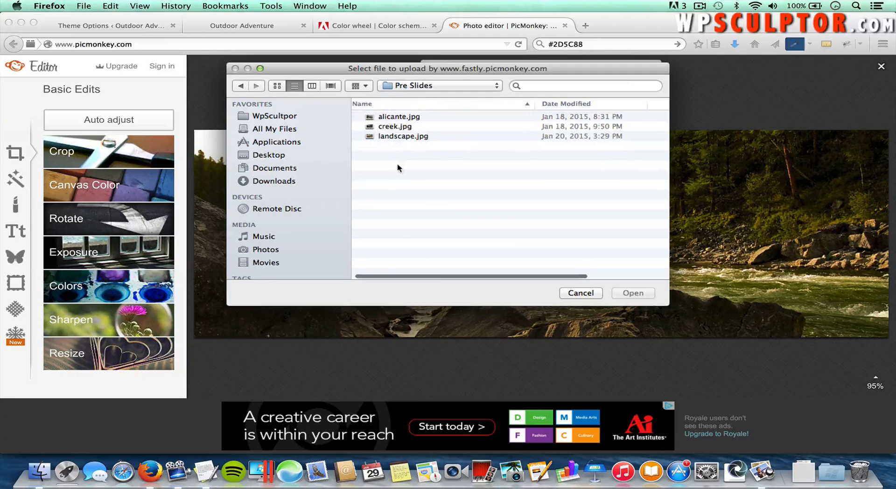
pyautogui.doubleClick(400, 138)
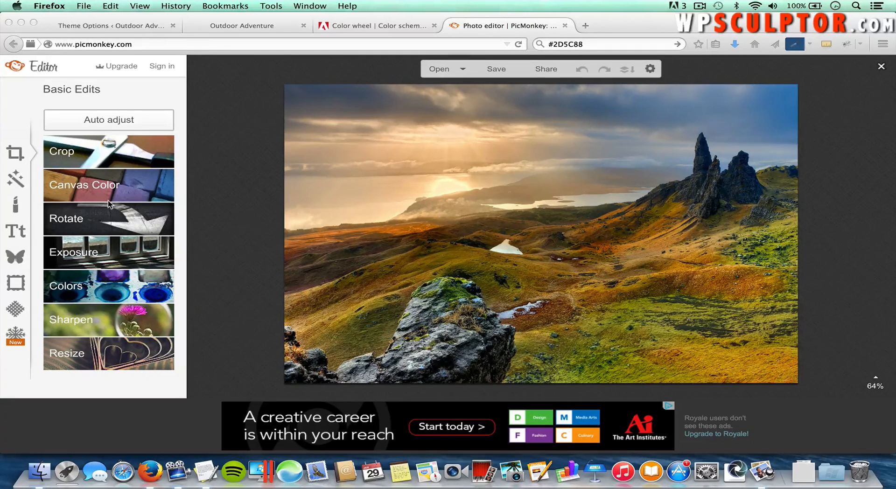
# Step: Crop the landscape to 1170 × 400, moving the frame up over the sky and peaks
pyautogui.click(98, 157)
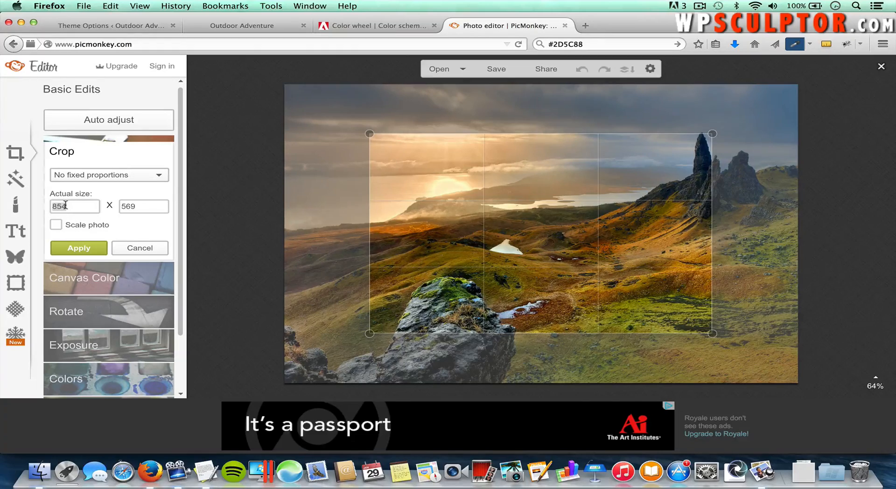
pyautogui.write('1170')
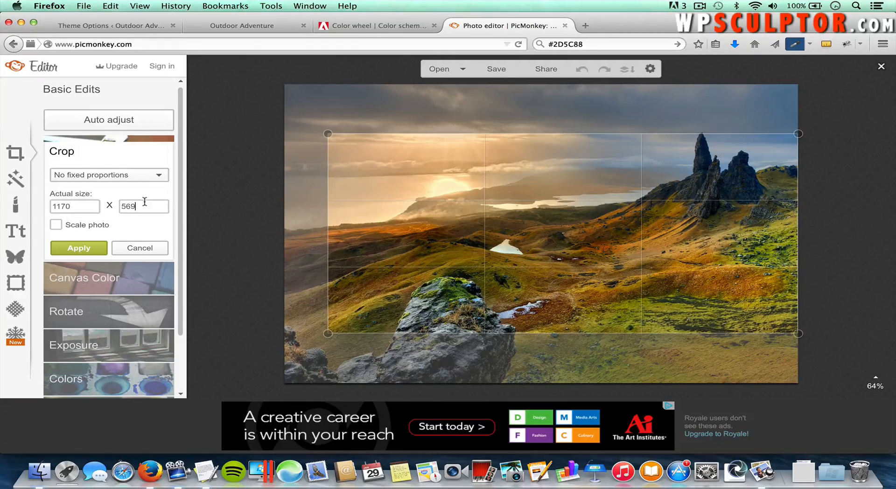
pyautogui.write('400')
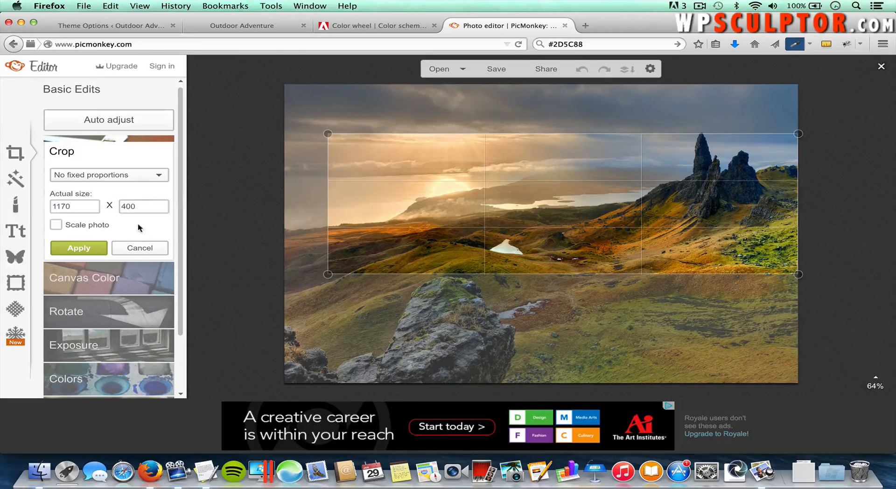
pyautogui.moveTo(605, 205)
pyautogui.mouseDown()
pyautogui.moveTo(598, 185)
pyautogui.moveTo(591, 191)
pyautogui.moveTo(602, 196)
pyautogui.moveTo(582, 200)
pyautogui.moveTo(601, 197)
pyautogui.moveTo(600, 189)
pyautogui.mouseUp()
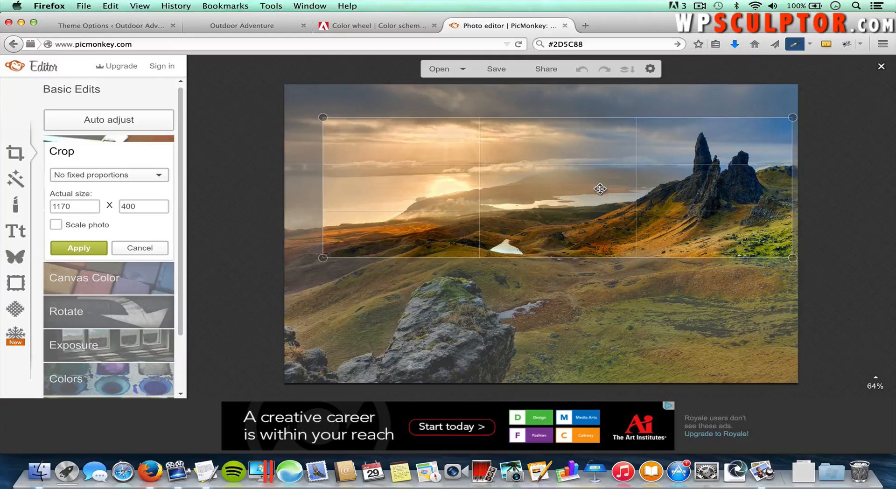
pyautogui.click(93, 252)
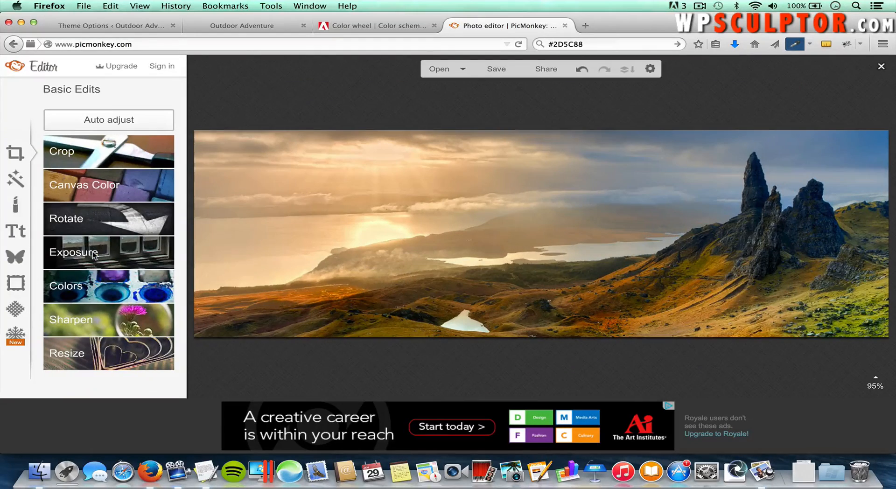
# Step: Save the cropped PicMonkey banner to the Slide Images folder as 'Slide 3.jpg'
pyautogui.click(496, 69)
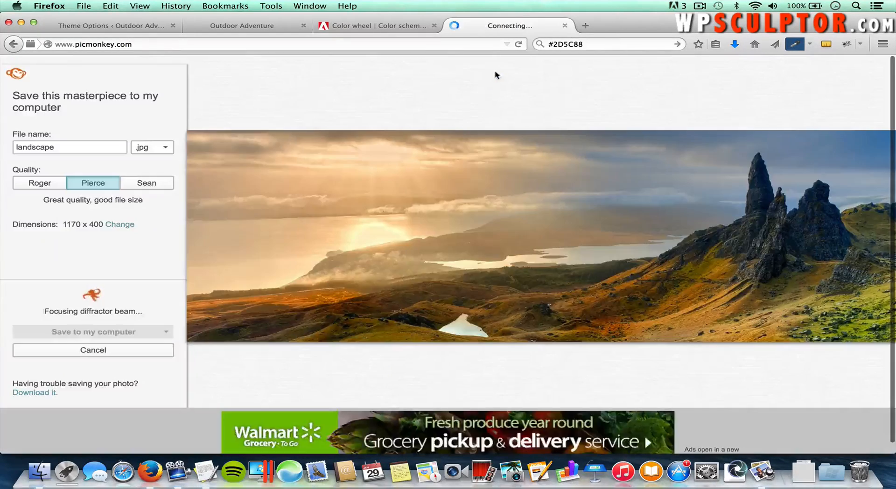
pyautogui.click(120, 333)
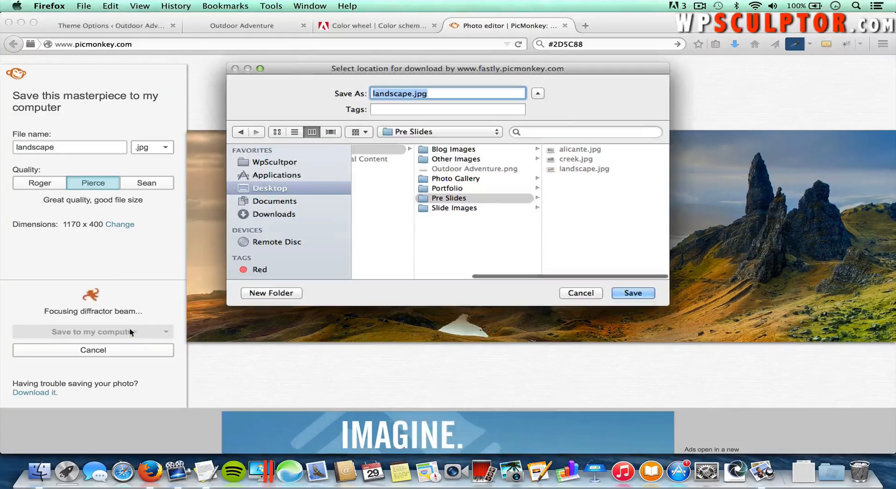
pyautogui.click(471, 208)
pyautogui.doubleClick(397, 94)
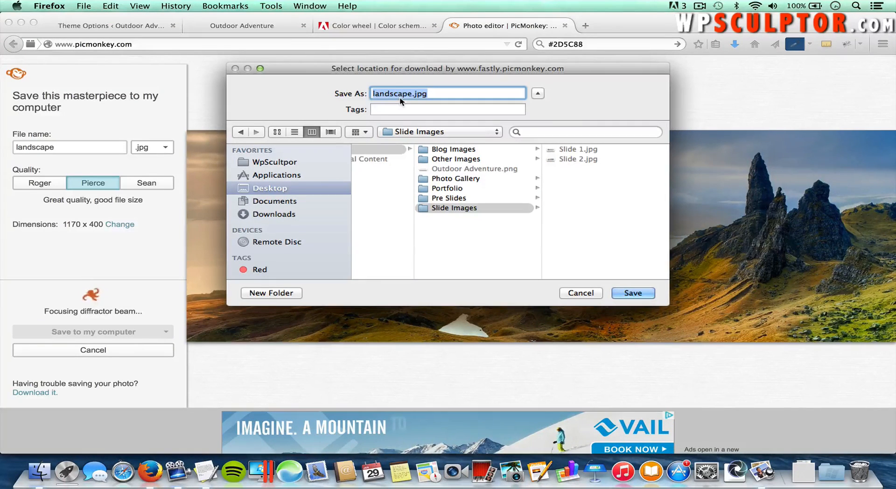
pyautogui.write('Slide')
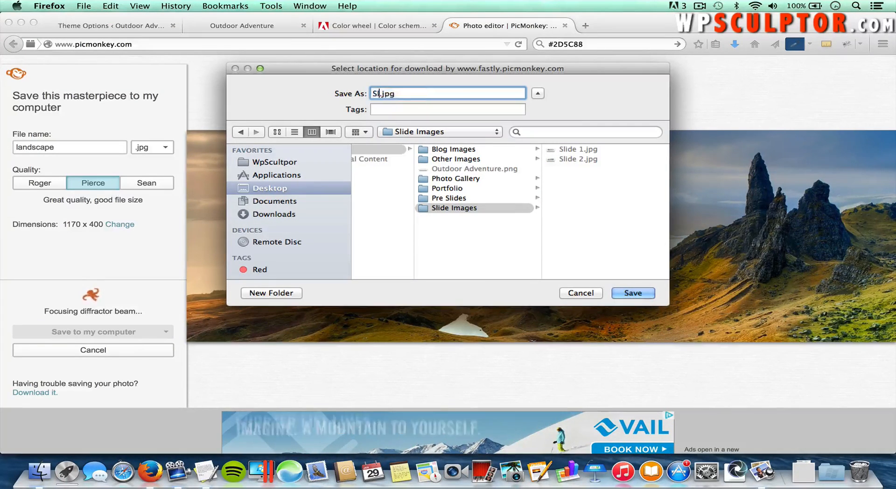
pyautogui.write(' 3')
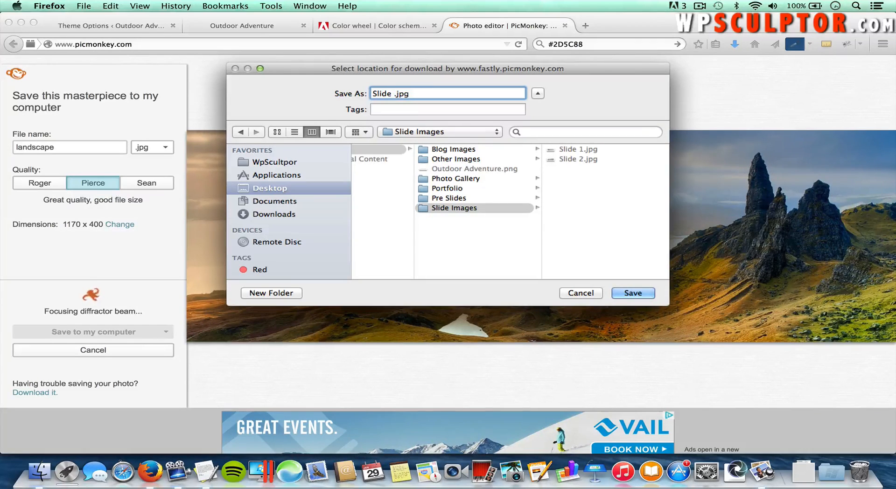
pyautogui.click(639, 293)
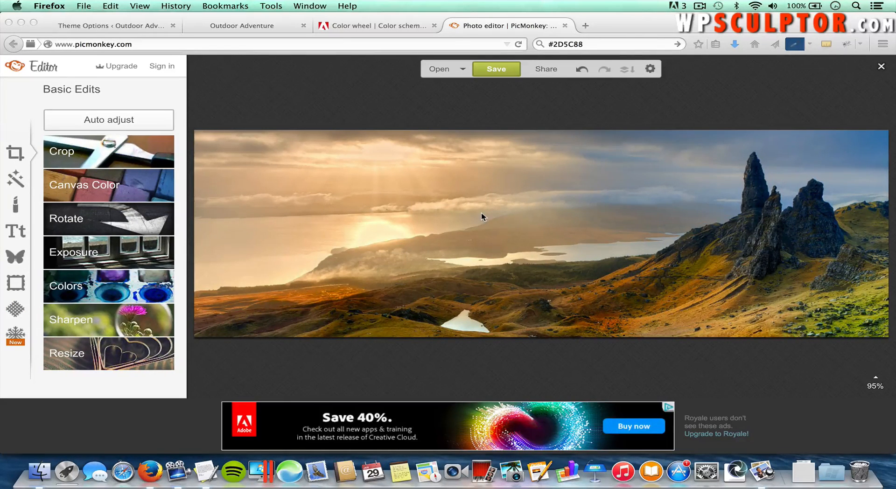
pyautogui.click(118, 25)
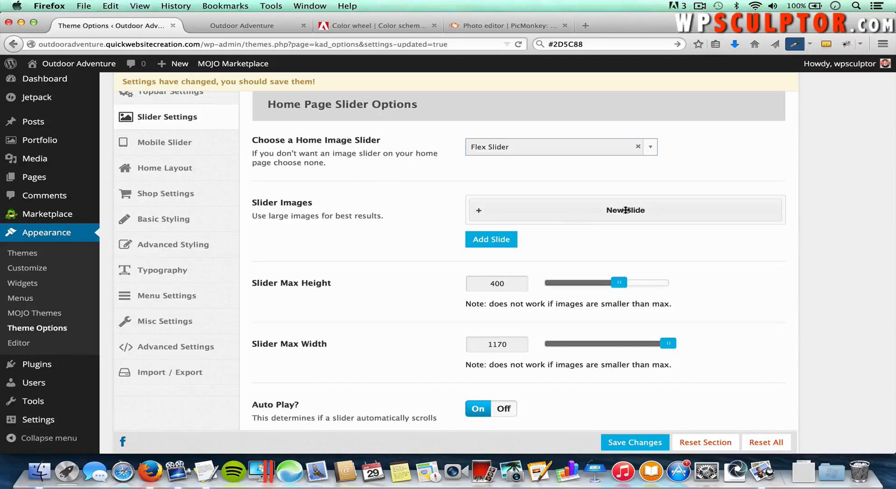
# Step: Upload Slide 1.jpg from the Slide Images folder and set it as the new slide's image
pyautogui.click(638, 208)
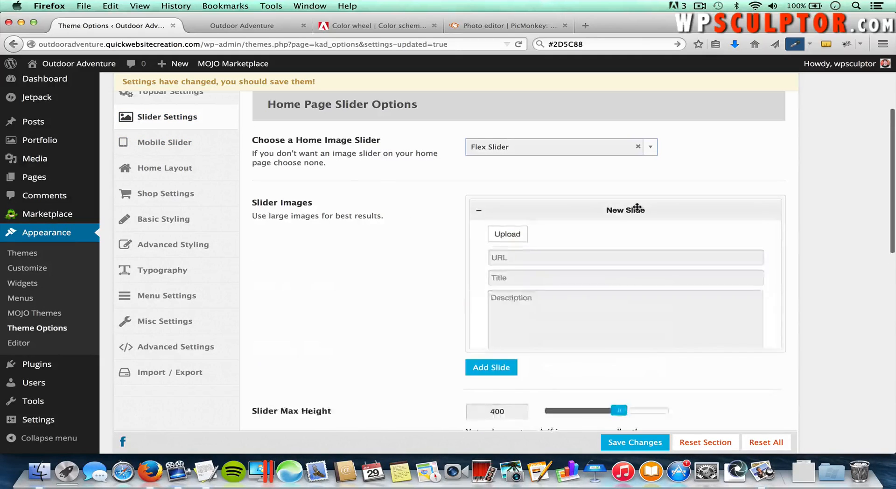
pyautogui.click(514, 238)
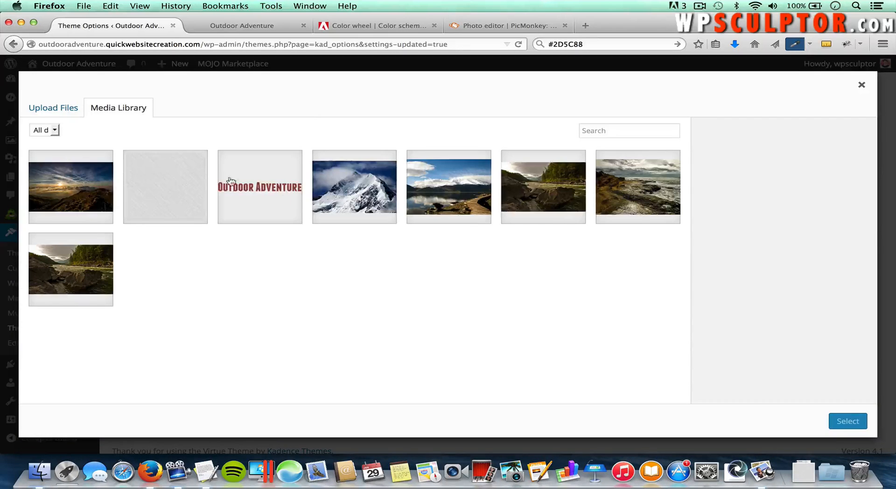
pyautogui.click(54, 107)
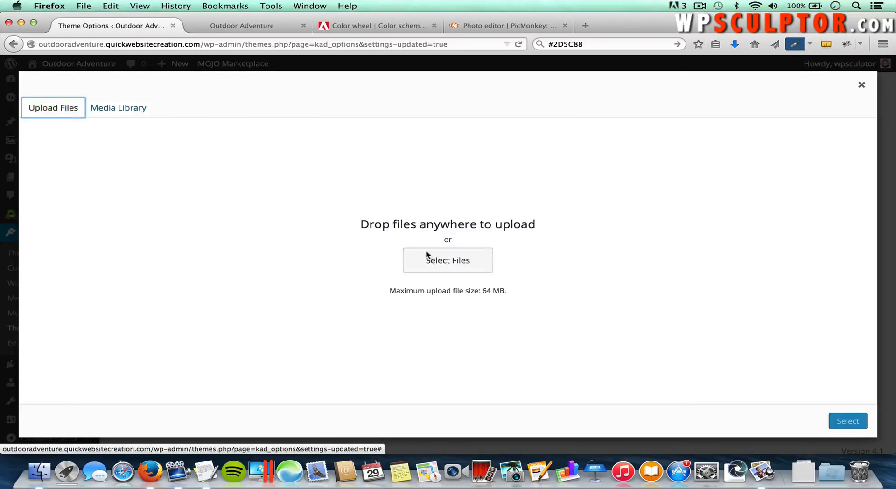
pyautogui.click(451, 267)
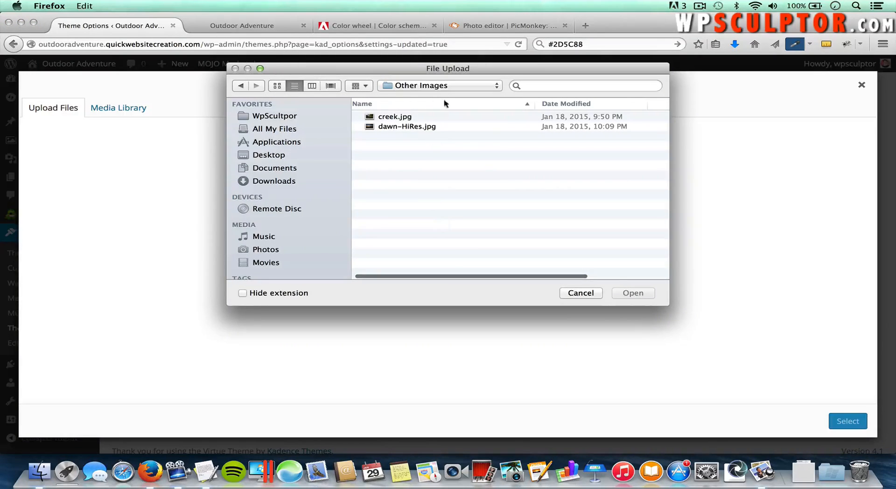
pyautogui.click(444, 86)
pyautogui.click(435, 94)
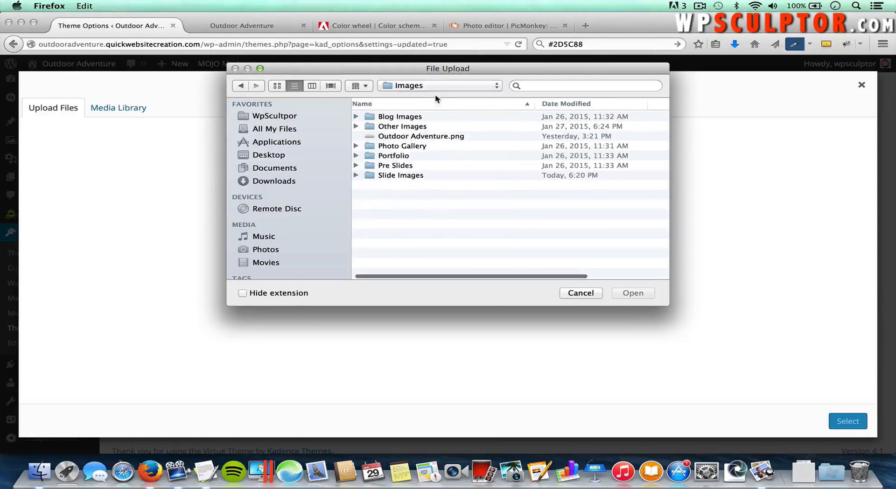
pyautogui.doubleClick(401, 175)
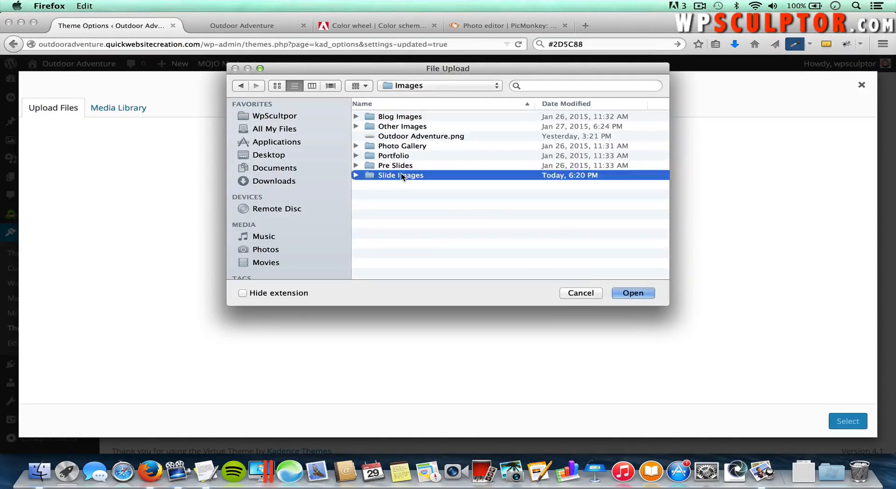
pyautogui.click(406, 117)
pyautogui.click(630, 293)
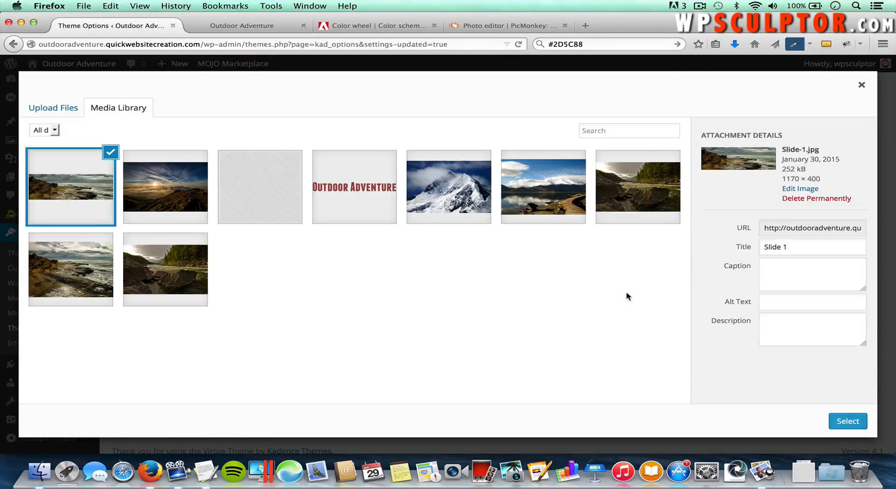
pyautogui.click(845, 420)
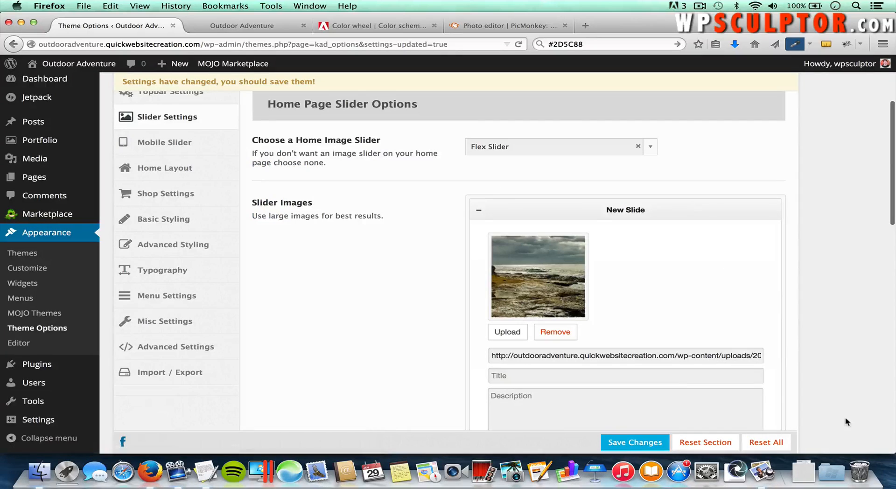
# Step: Paste 'Welcome to Mock Outdoor Adventure!' from the TextEdit notes as the slide's title
pyautogui.scroll(-3, 700, 266)
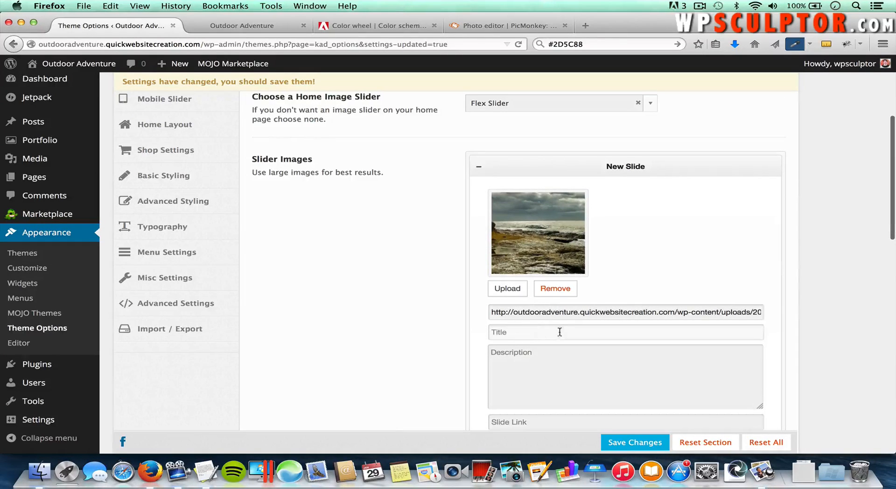
pyautogui.click(520, 331)
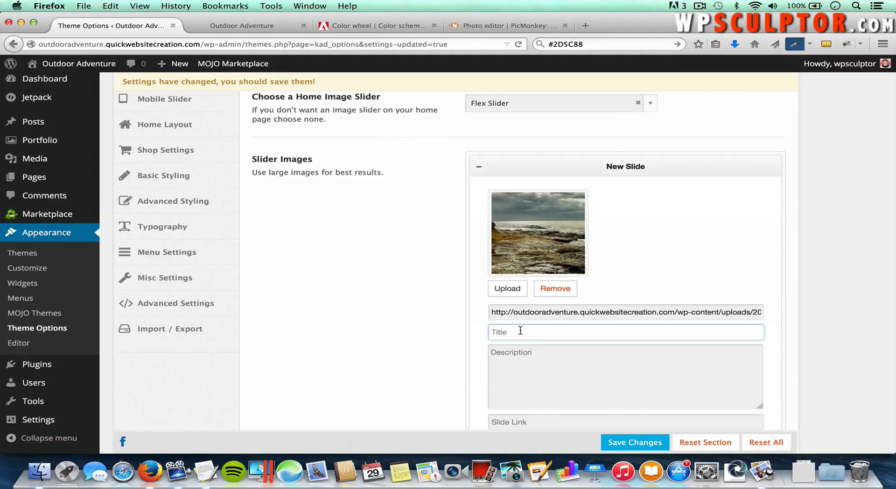
pyautogui.press('super+Tab')
pyautogui.press('super+Tab')
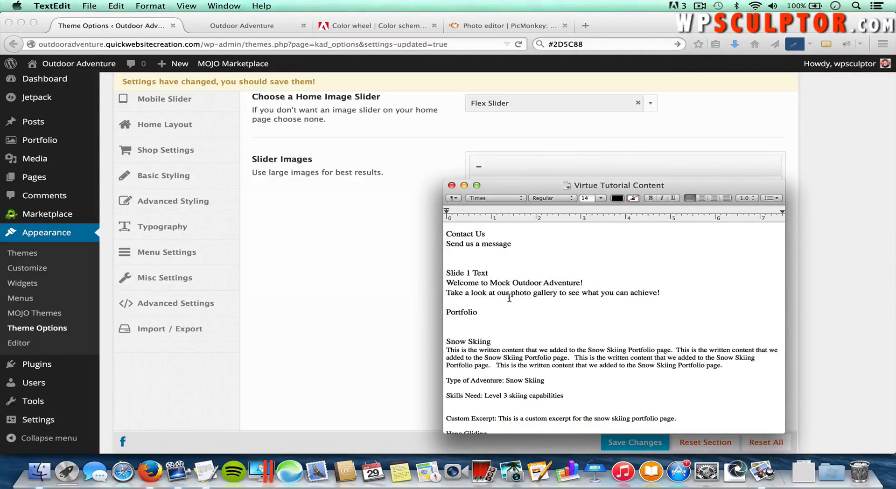
pyautogui.moveTo(583, 283); pyautogui.dragTo(446, 286)
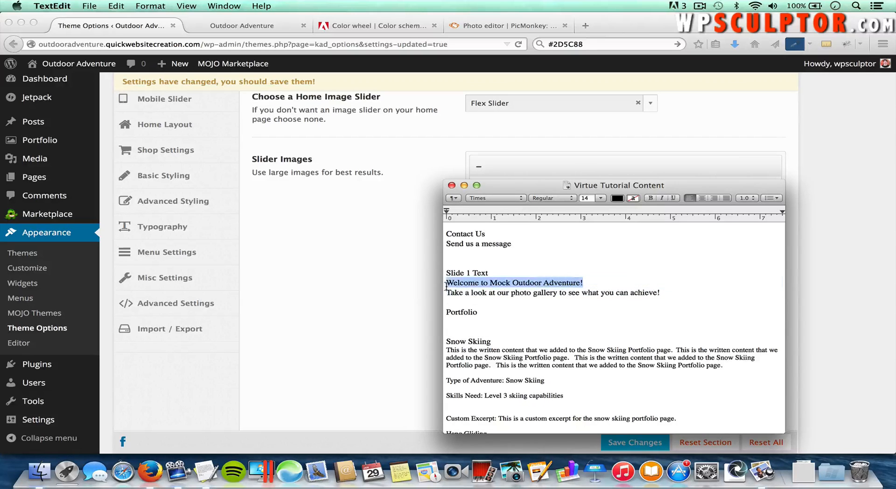
pyautogui.press('super+c')
pyautogui.press('super+Tab')
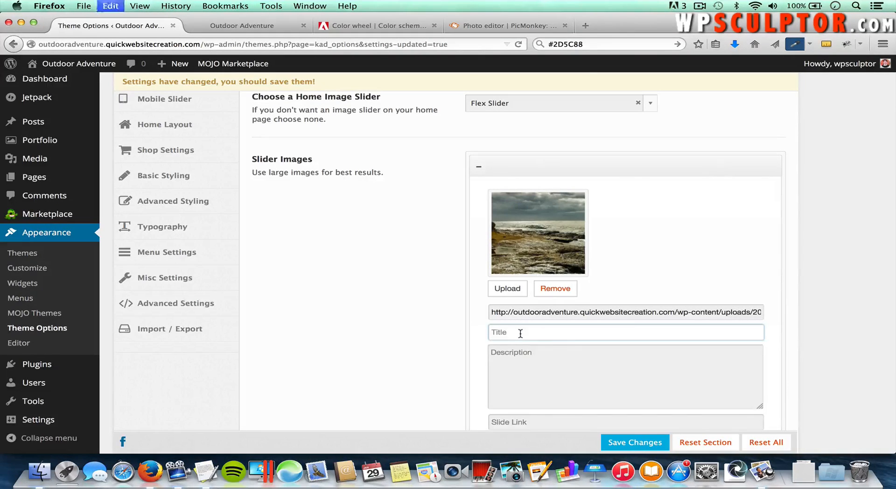
pyautogui.press('super+v')
# Step: Copy the photo gallery sentence from the notes into the slide's Description field
pyautogui.click(534, 360)
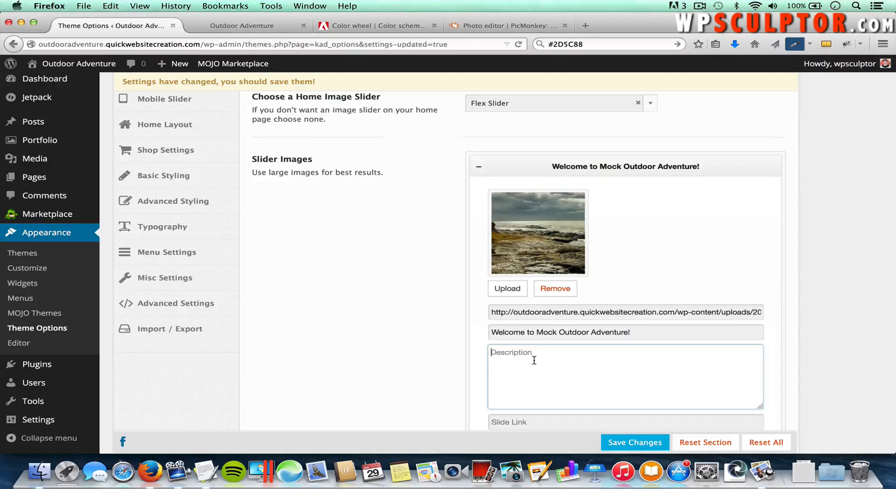
pyautogui.press('super+Tab')
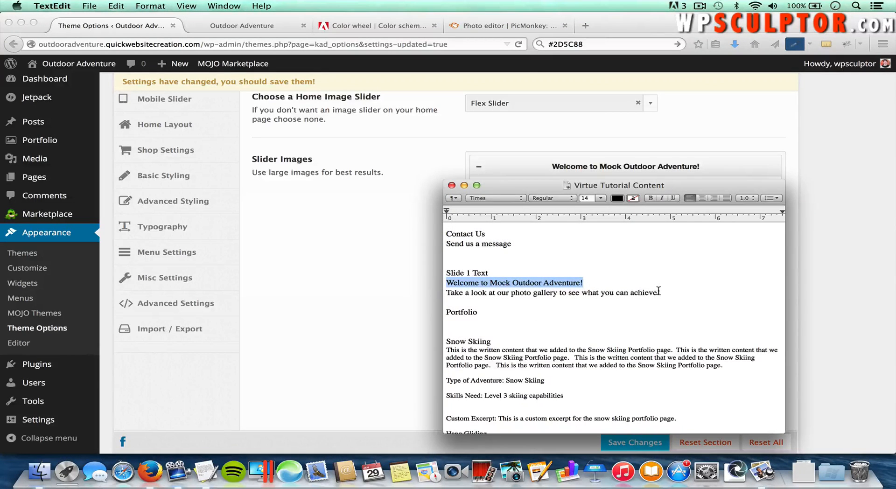
pyautogui.moveTo(659, 291); pyautogui.dragTo(445, 293)
pyautogui.press('super+c')
pyautogui.press('super+Tab')
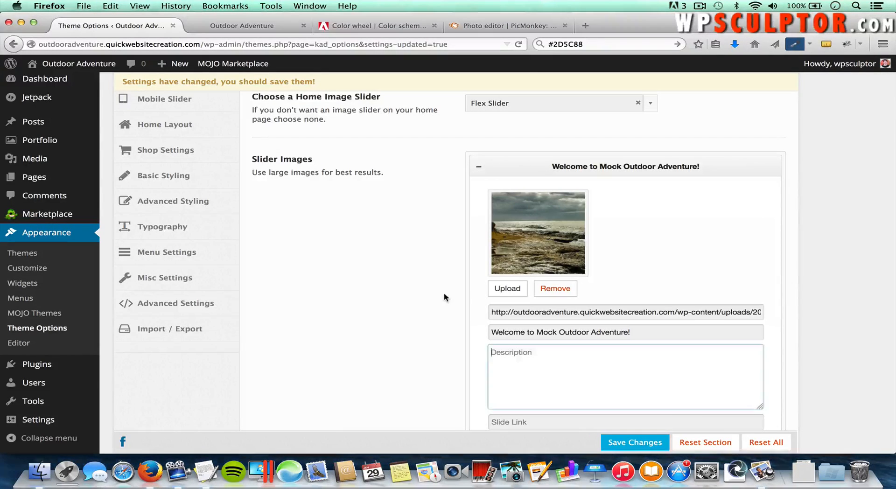
pyautogui.press('super+v')
pyautogui.scroll(-2, 541, 384)
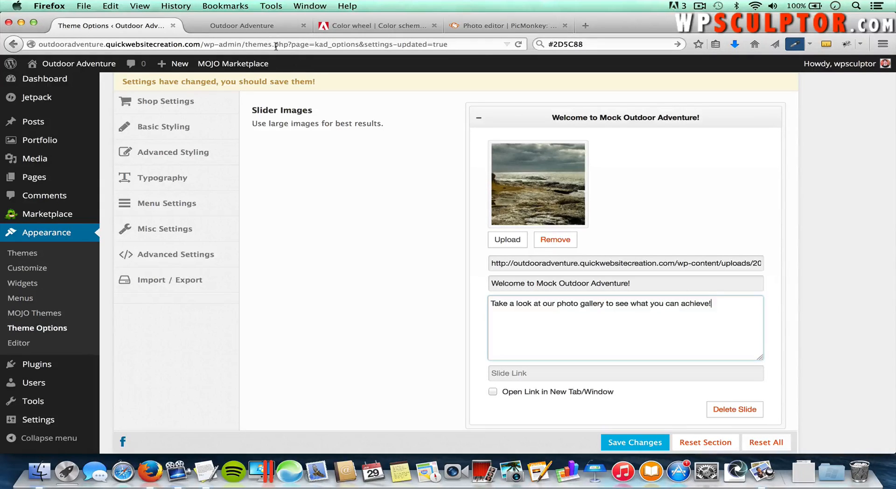
pyautogui.click(260, 30)
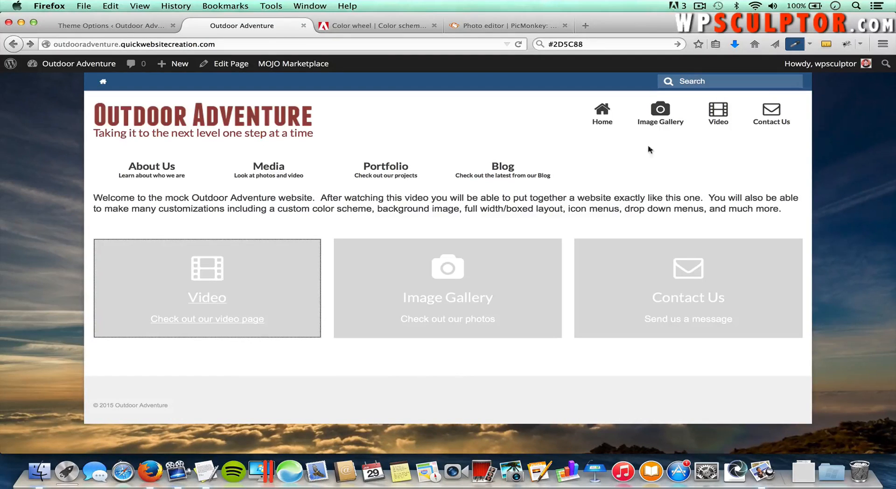
# Step: Open the site's Image Gallery page and select its full web address for copying
pyautogui.click(664, 117)
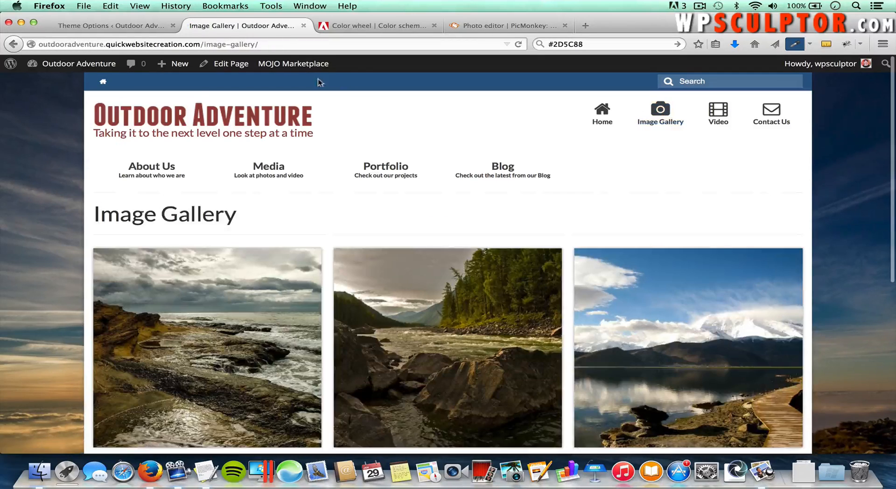
pyautogui.click(276, 44)
pyautogui.moveTo(276, 44); pyautogui.dragTo(46, 42)
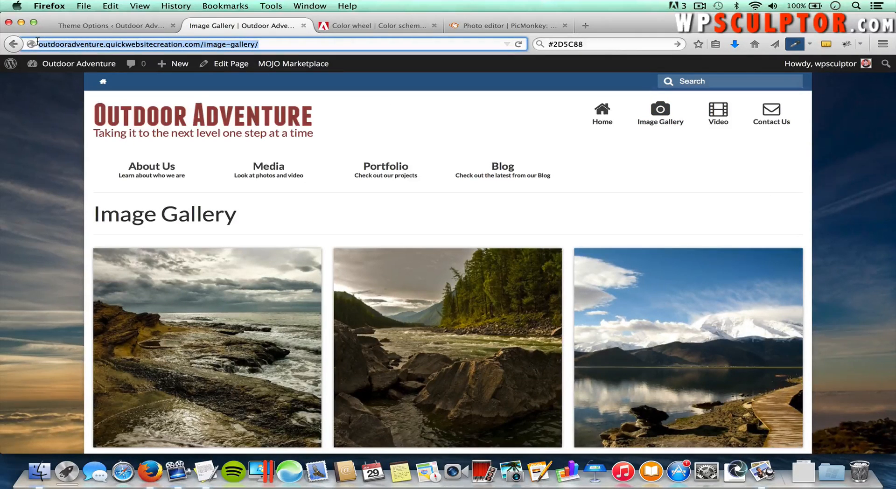
pyautogui.rightClick(67, 47)
# Step: Copy the gallery URL into the first slide's Slide Link field and save the settings
pyautogui.click(88, 84)
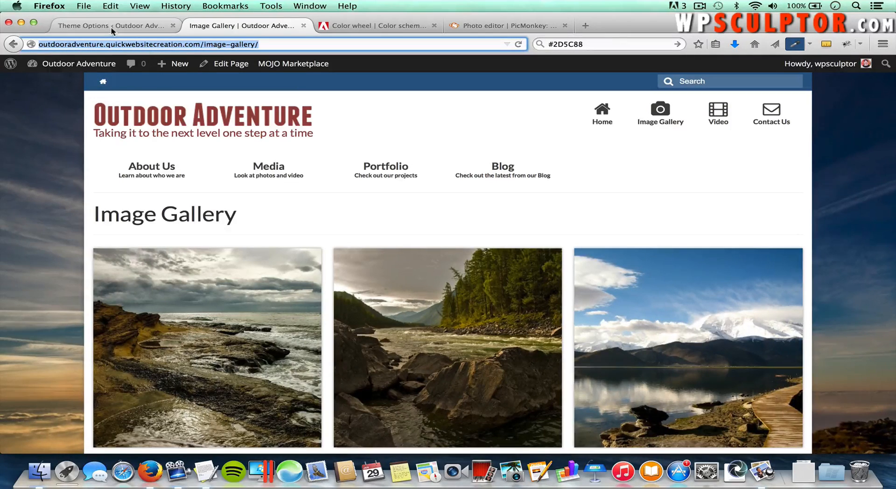
pyautogui.click(112, 27)
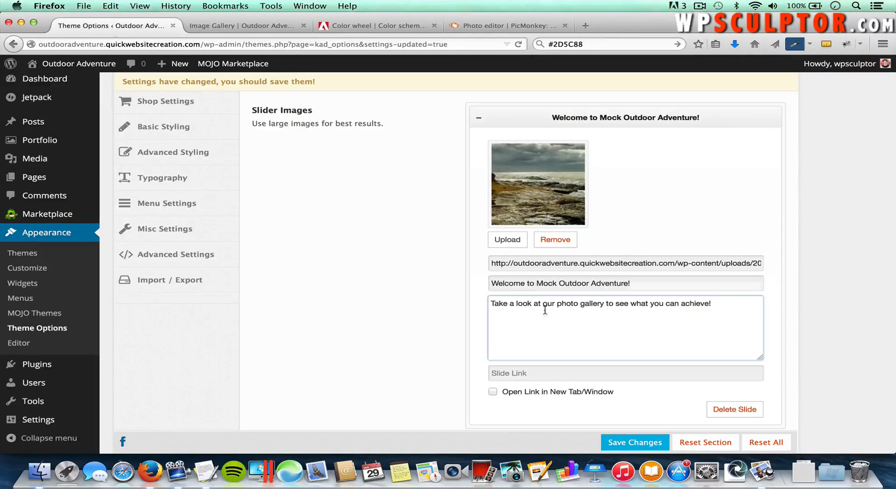
pyautogui.click(526, 374)
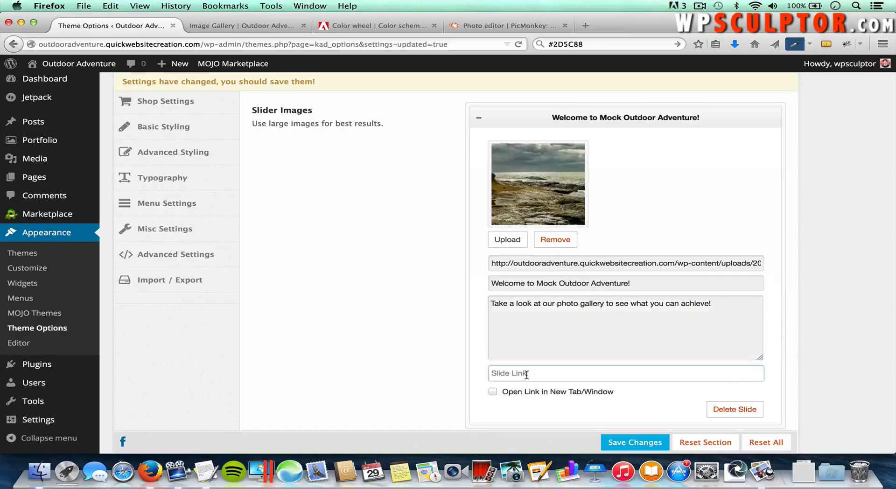
pyautogui.press('super+v')
pyautogui.scroll(-3, 603, 384)
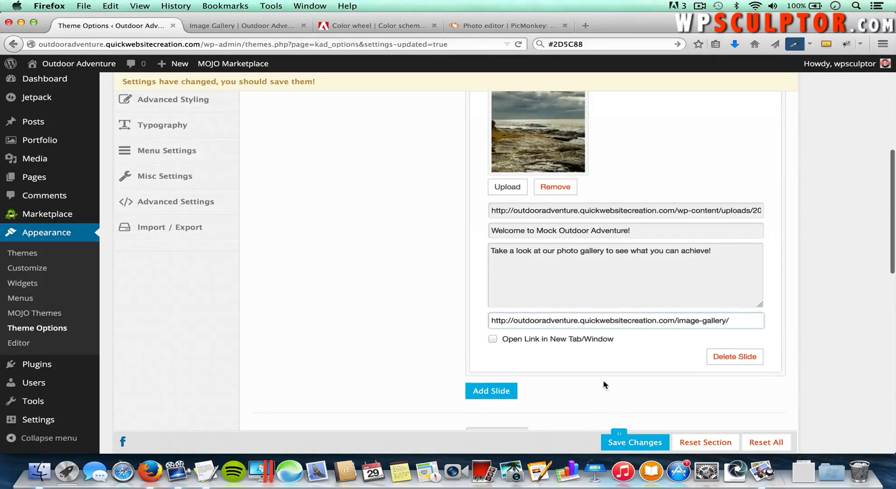
pyautogui.click(631, 444)
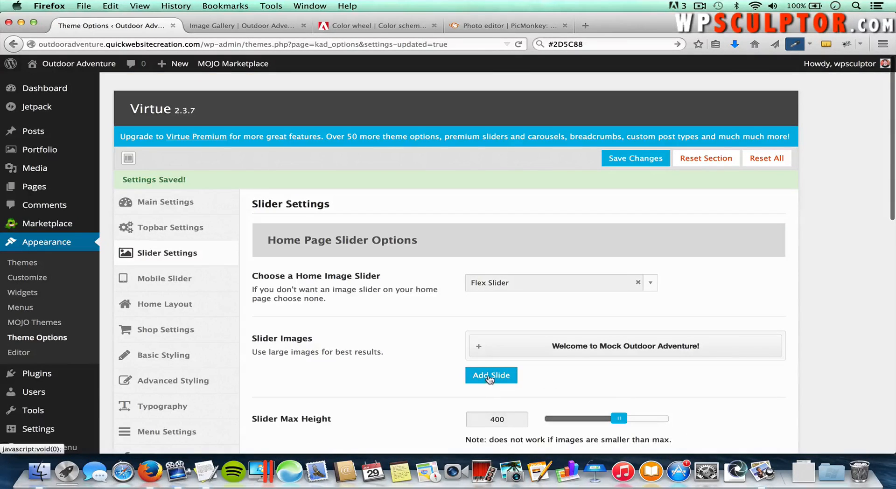
# Step: Add a second slide and upload Slide 2.jpg from Slide Images as its image
pyautogui.click(490, 377)
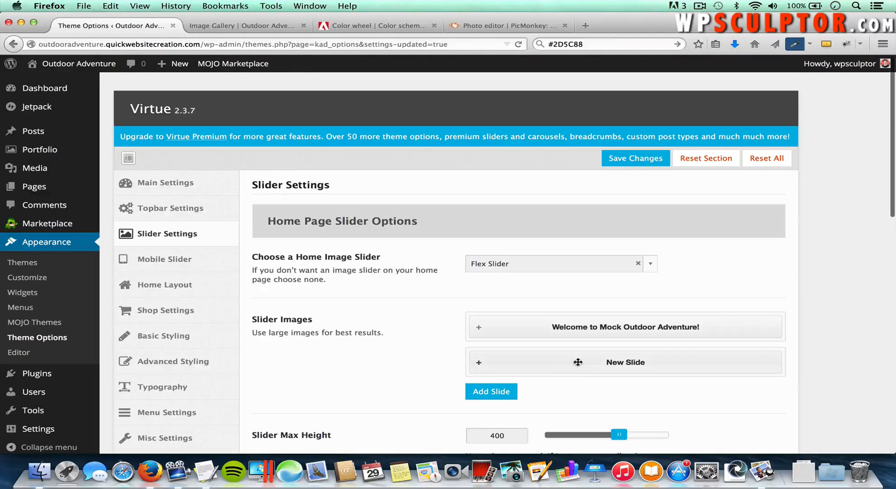
pyautogui.click(577, 364)
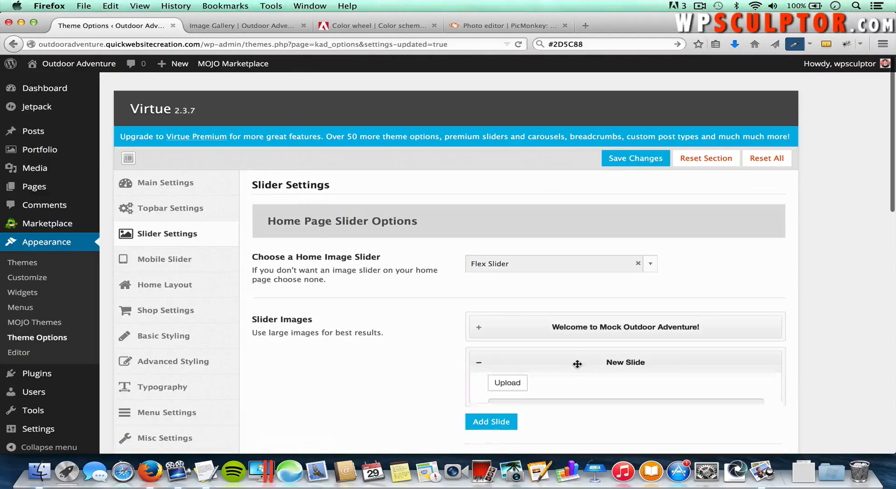
pyautogui.click(508, 389)
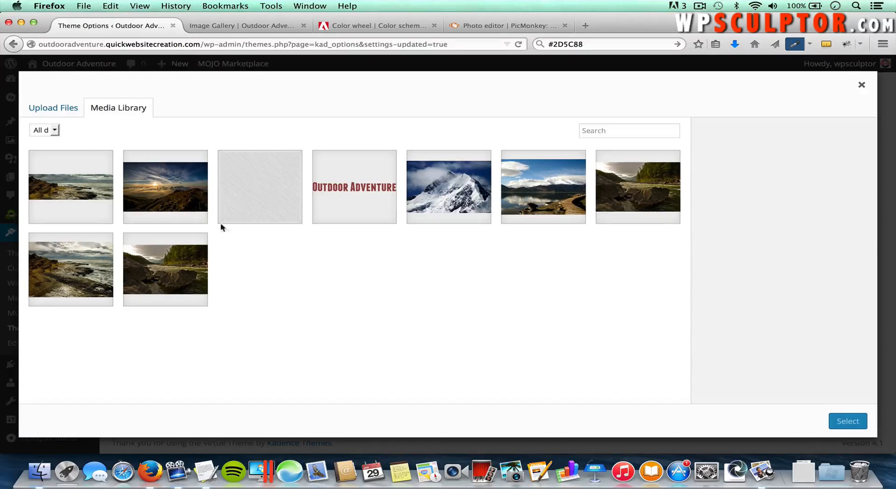
pyautogui.click(51, 109)
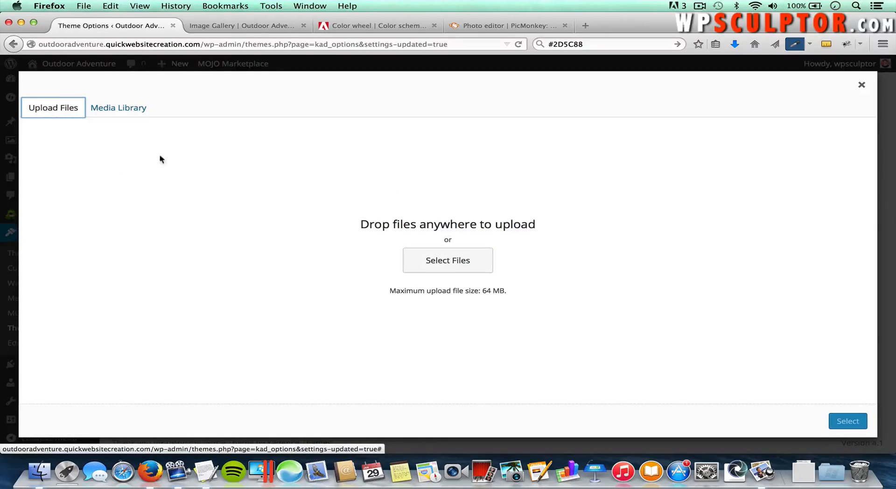
pyautogui.click(448, 261)
pyautogui.click(405, 127)
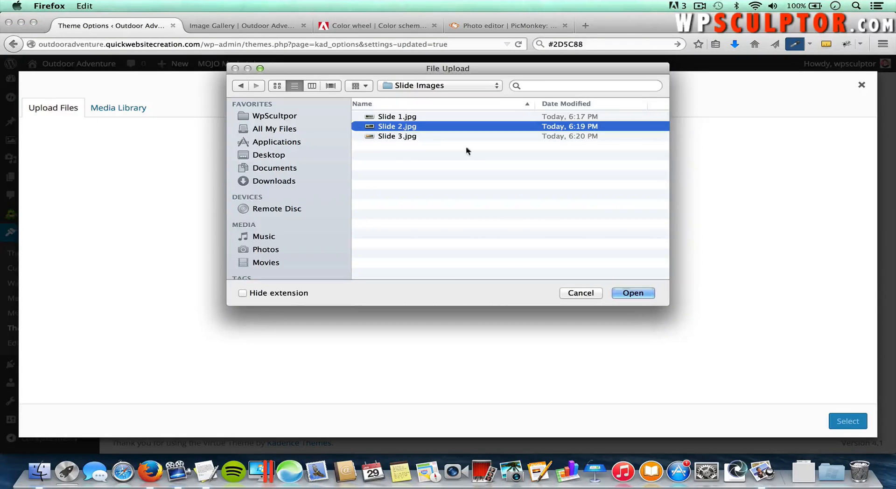
pyautogui.click(633, 292)
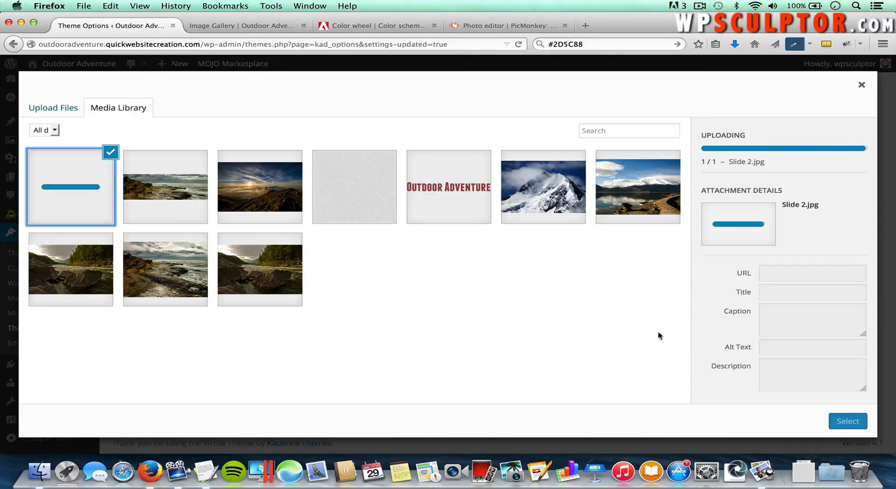
pyautogui.click(847, 422)
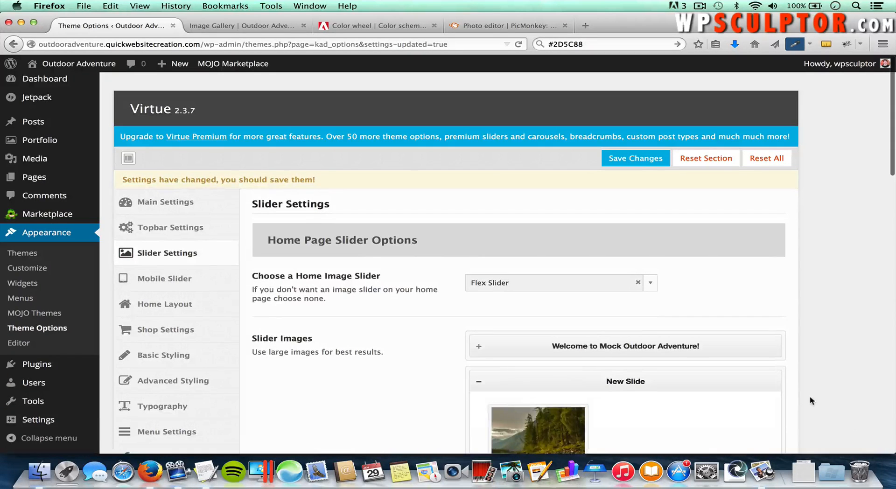
pyautogui.scroll(-3, 810, 396)
pyautogui.scroll(-2, 811, 401)
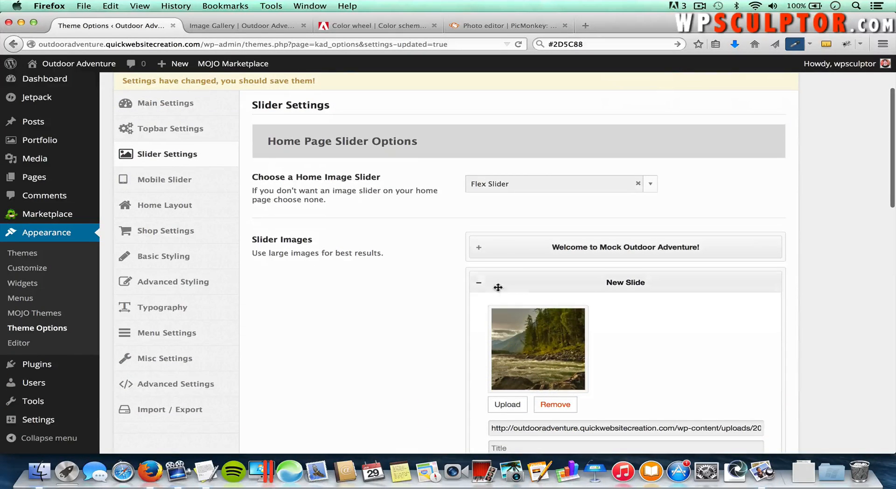
# Step: Add a third slide and upload Slide 3.jpg as its image, collapsing the slide panels
pyautogui.click(478, 284)
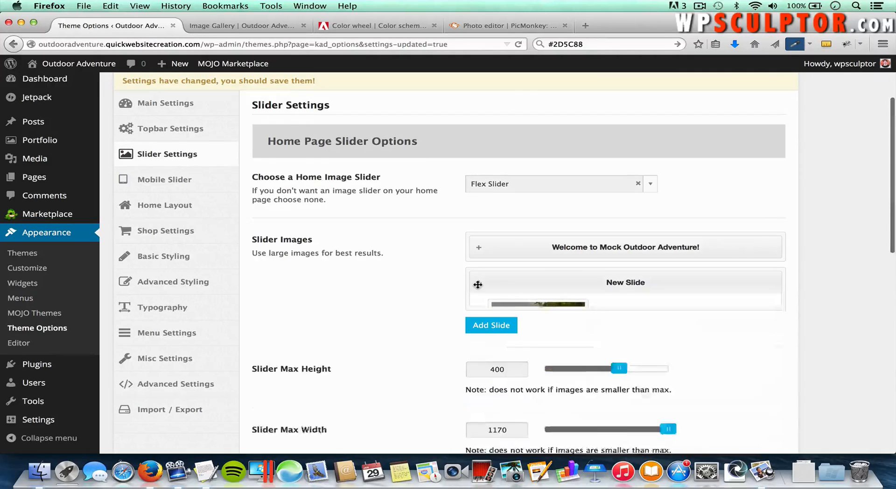
pyautogui.click(488, 318)
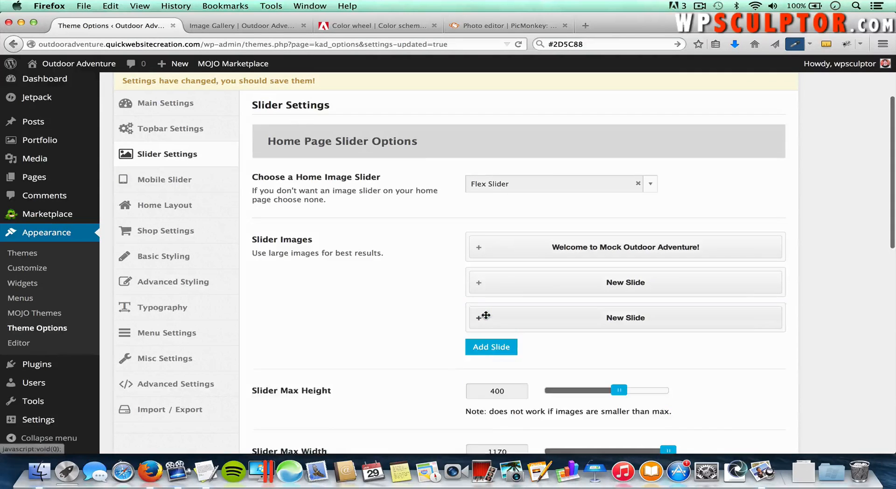
pyautogui.click(608, 319)
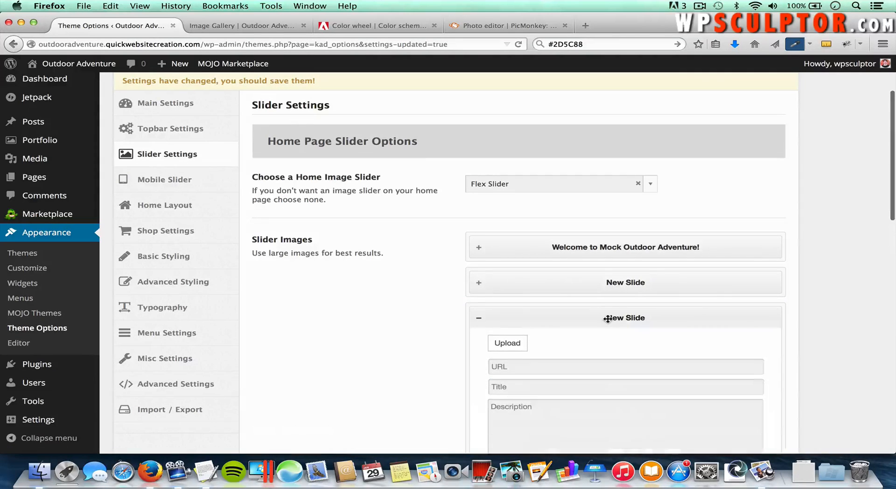
pyautogui.click(507, 345)
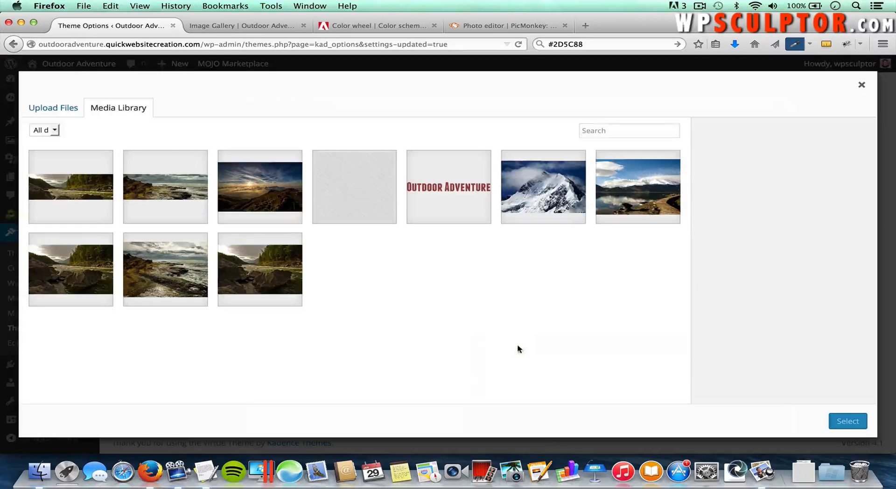
pyautogui.click(54, 110)
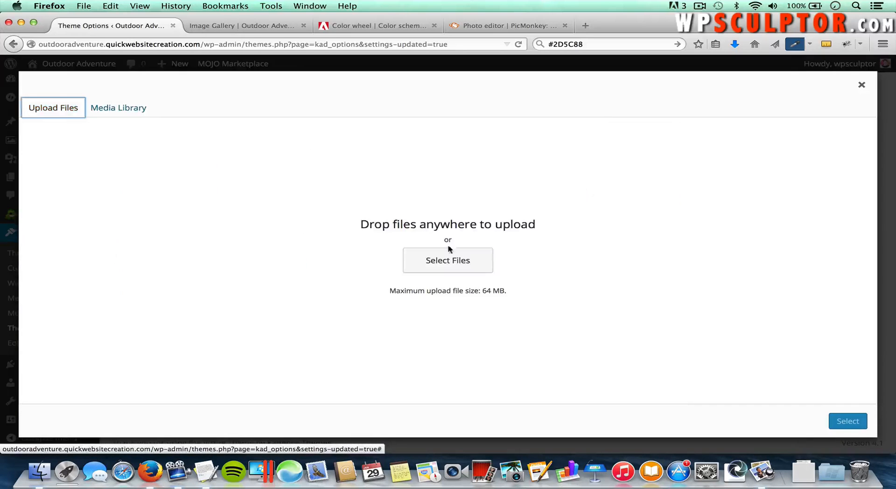
pyautogui.click(454, 269)
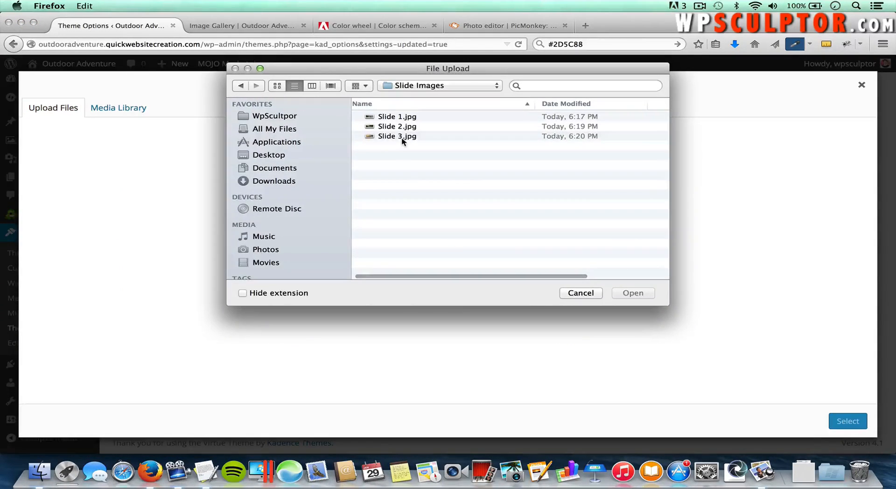
pyautogui.click(401, 138)
pyautogui.doubleClick(402, 139)
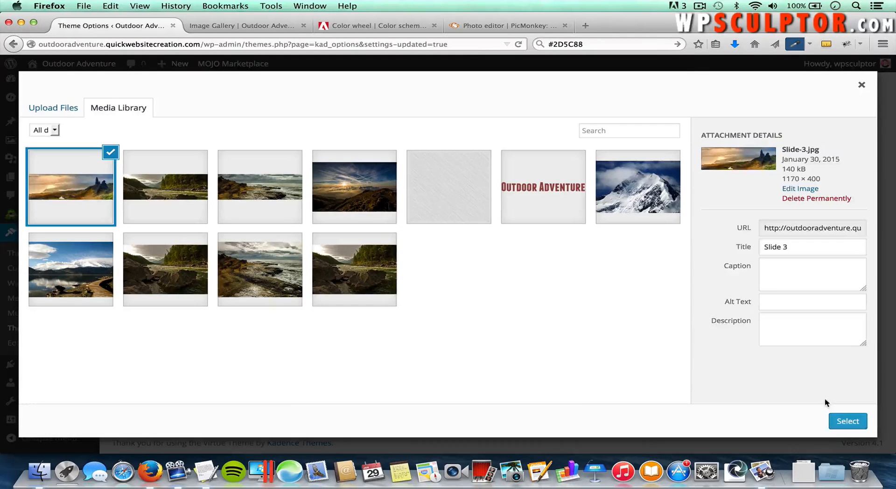
pyautogui.click(848, 421)
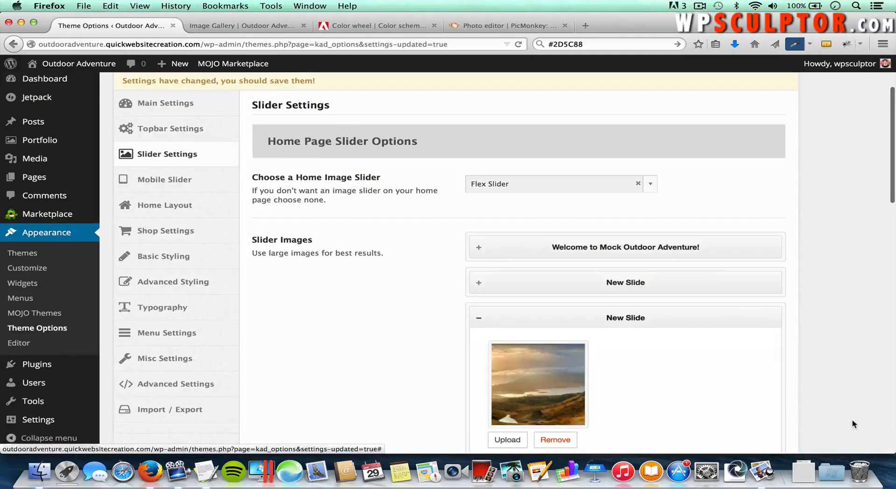
pyautogui.click(481, 319)
# Step: Lower the Slider Pause Time to 4000 ms
pyautogui.scroll(-3, 432, 323)
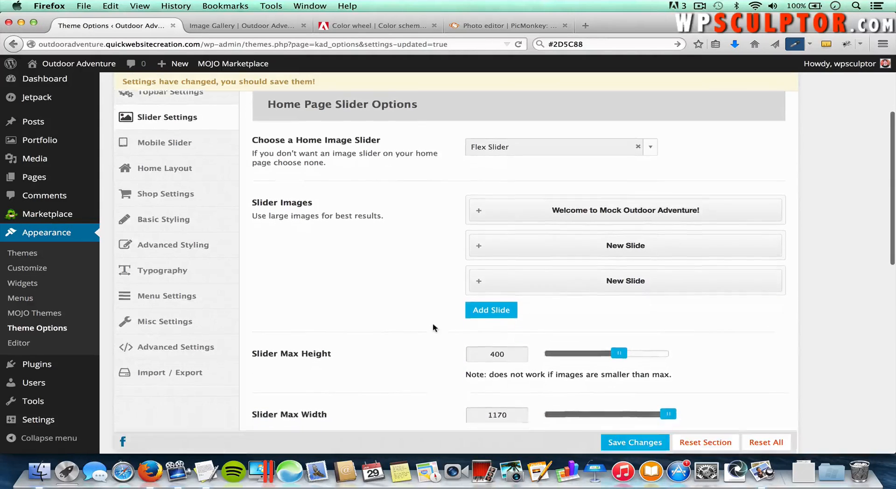
pyautogui.scroll(-5, 432, 323)
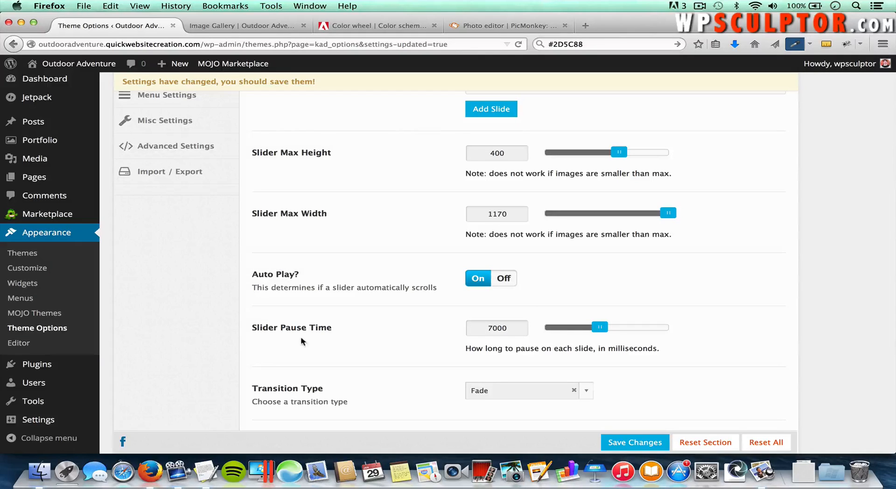
pyautogui.click(504, 333)
pyautogui.moveTo(602, 329); pyautogui.dragTo(567, 328)
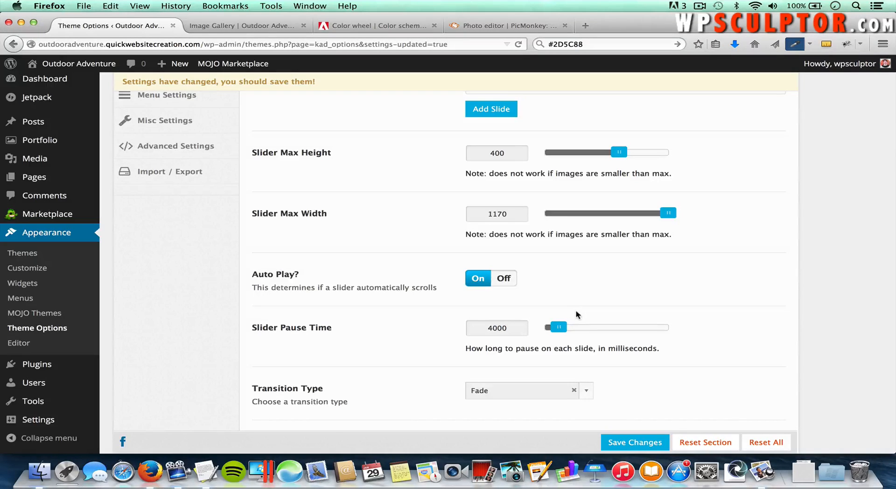
# Step: Keep the Fade transition, switch Show Captions On, and save the slider settings
pyautogui.scroll(-3, 399, 355)
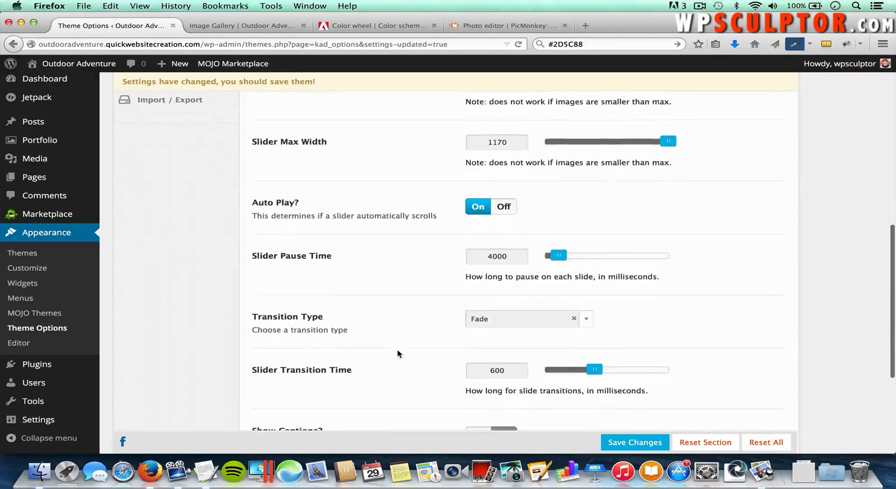
pyautogui.click(528, 318)
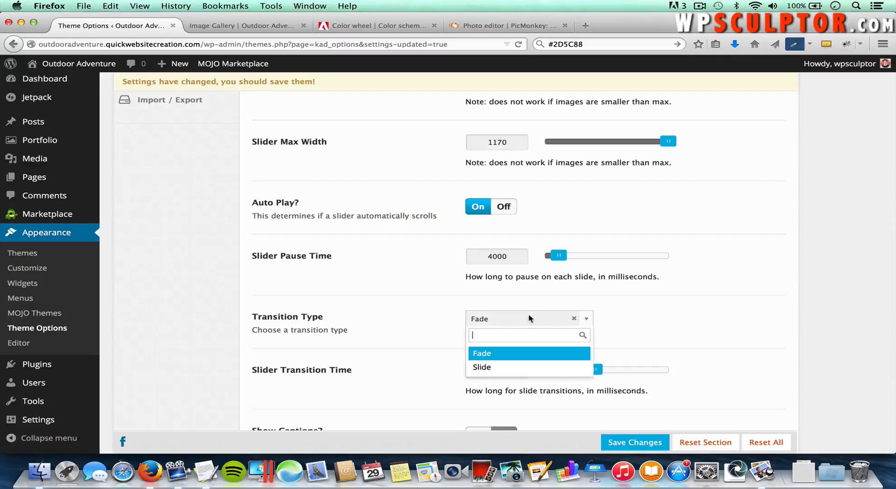
pyautogui.click(509, 354)
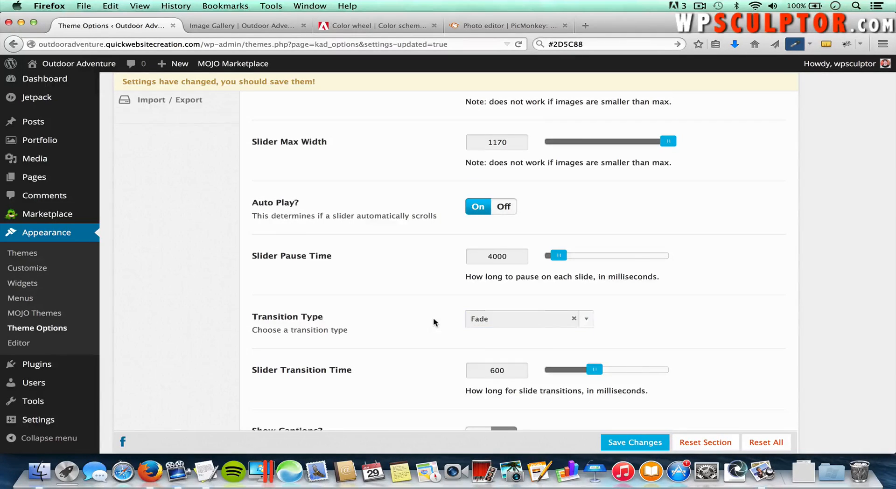
pyautogui.scroll(-3, 433, 322)
pyautogui.scroll(-3, 433, 318)
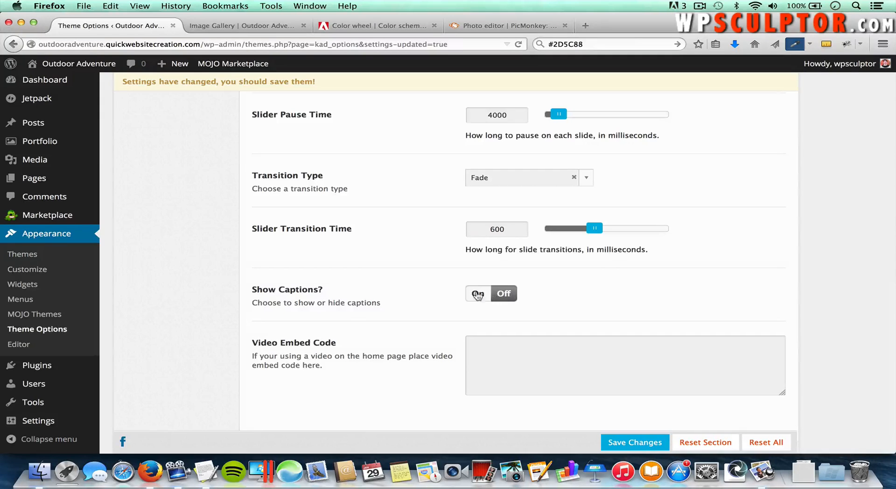
pyautogui.click(480, 297)
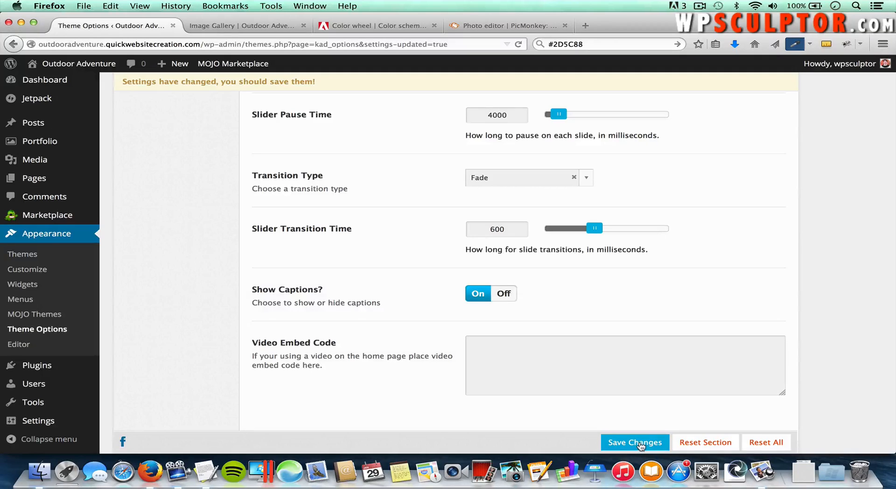
pyautogui.click(636, 443)
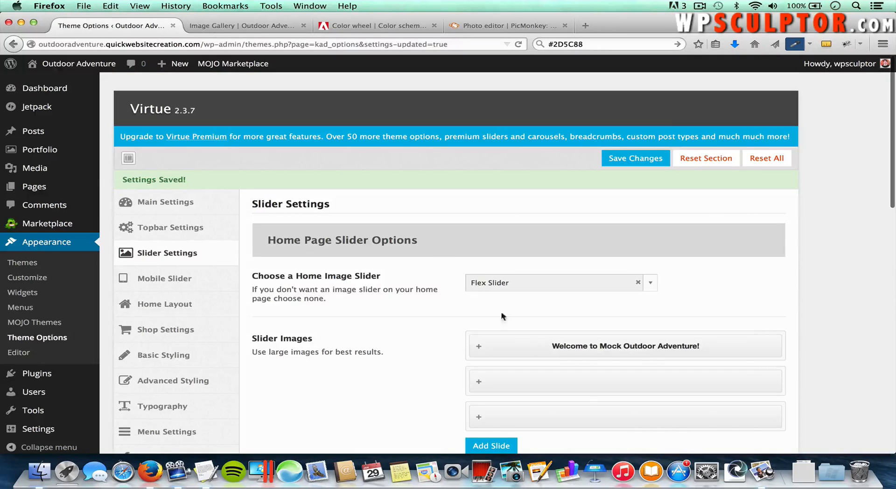
pyautogui.click(255, 26)
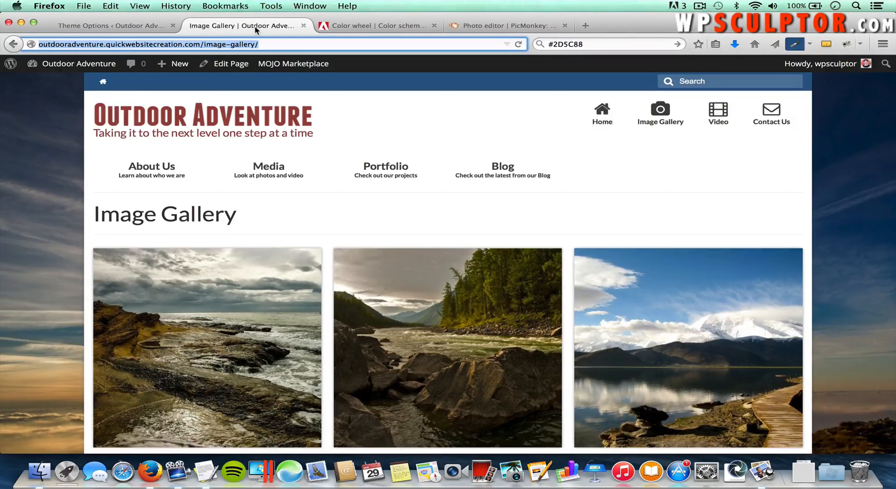
pyautogui.press('super+r')
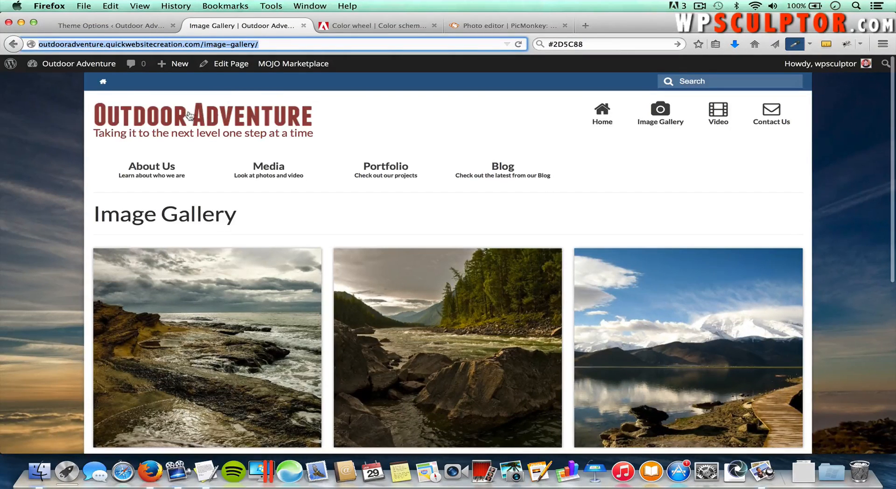
pyautogui.click(603, 117)
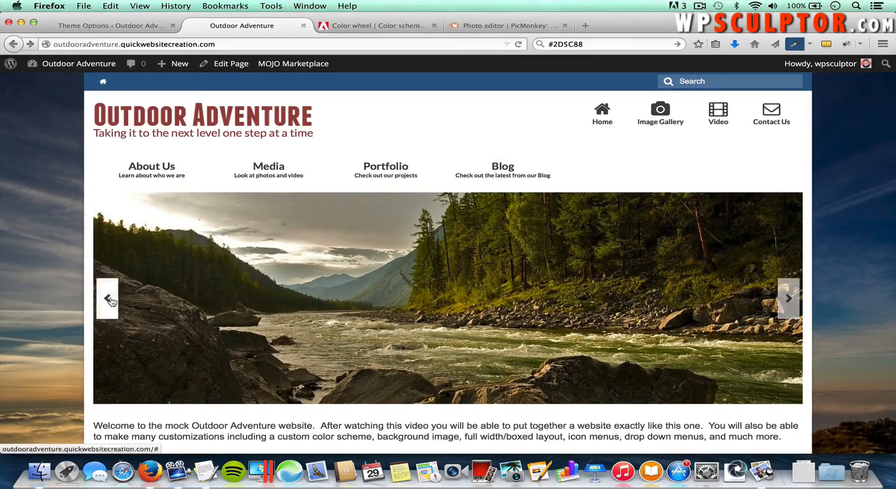
pyautogui.click(109, 300)
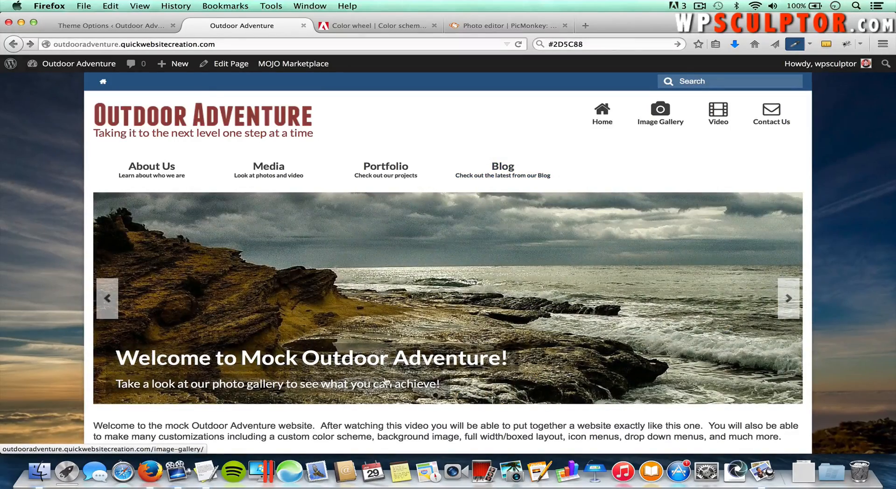
pyautogui.click(423, 289)
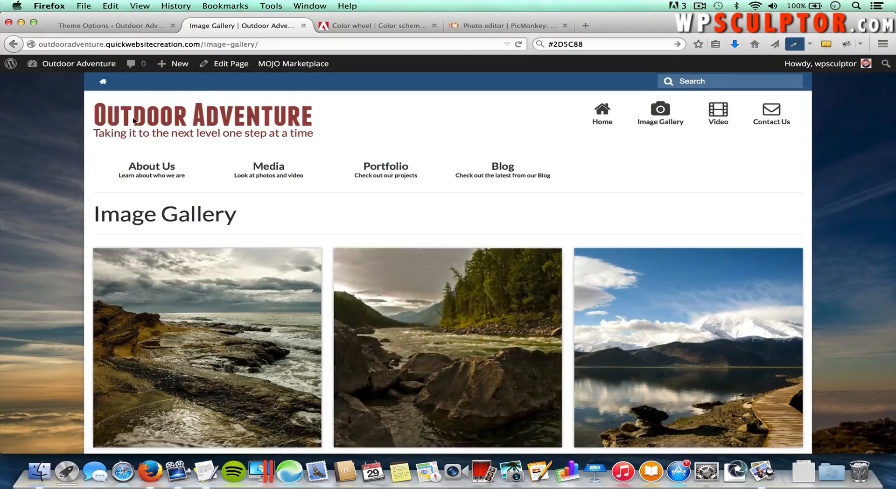
pyautogui.click(13, 44)
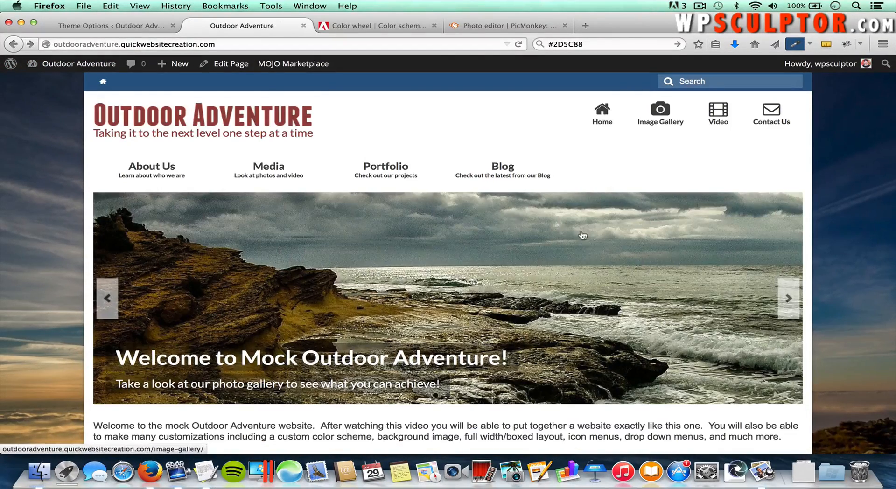
pyautogui.click(789, 298)
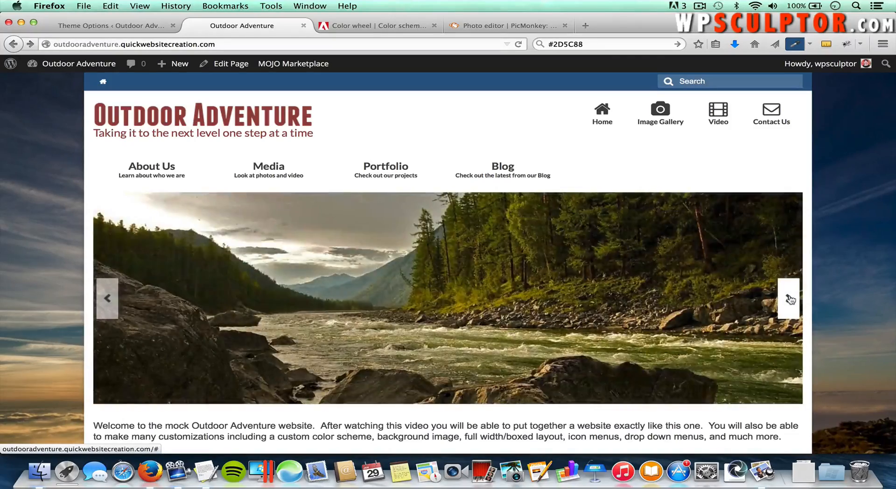
pyautogui.click(788, 299)
pyautogui.click(789, 299)
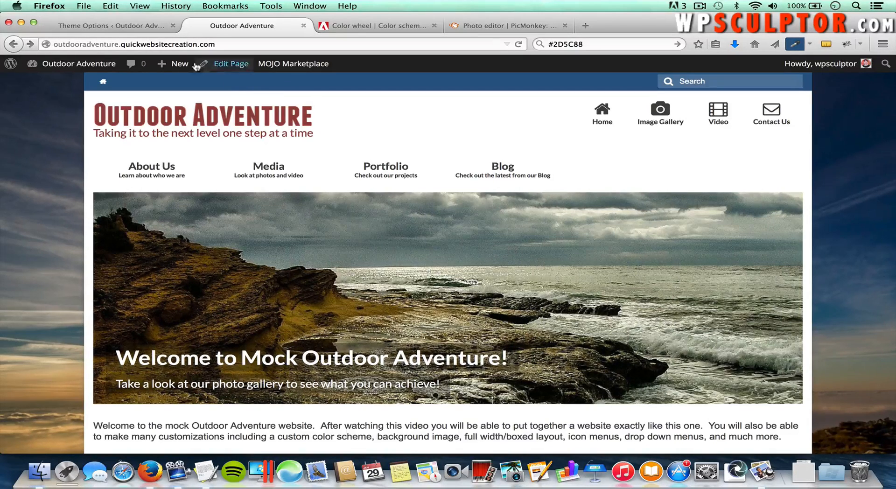
pyautogui.click(132, 25)
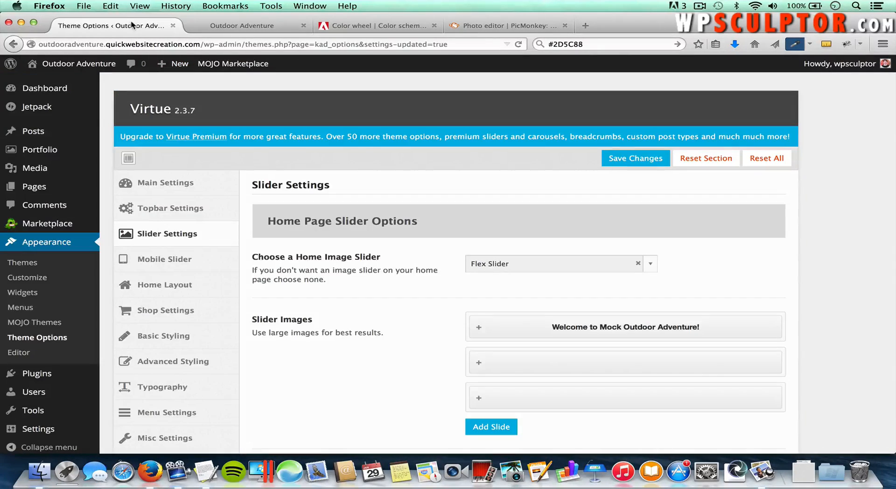
# Step: Switch the Mobile Slider feature On with None as its slider, save, then view Home Layout
pyautogui.click(173, 263)
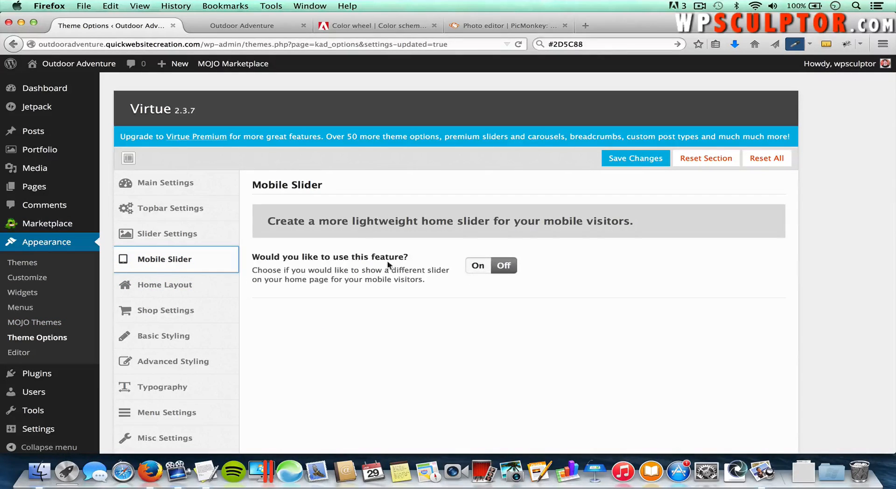
pyautogui.click(478, 268)
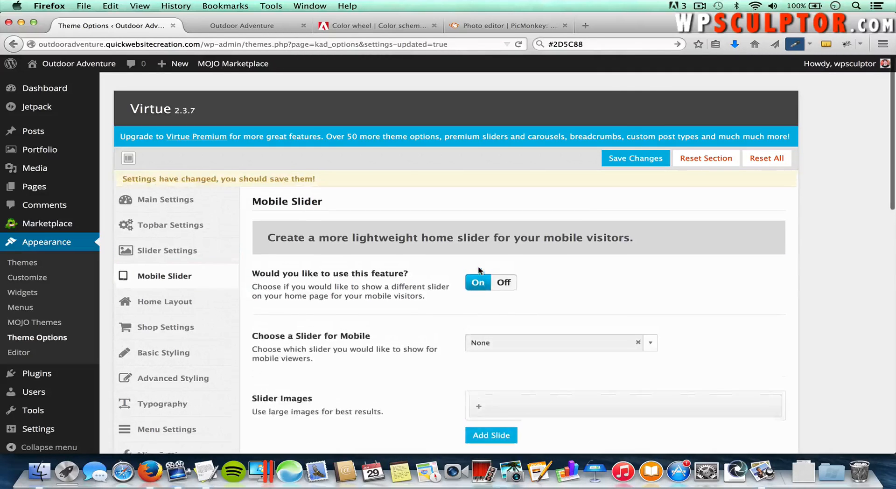
pyautogui.scroll(-2, 547, 310)
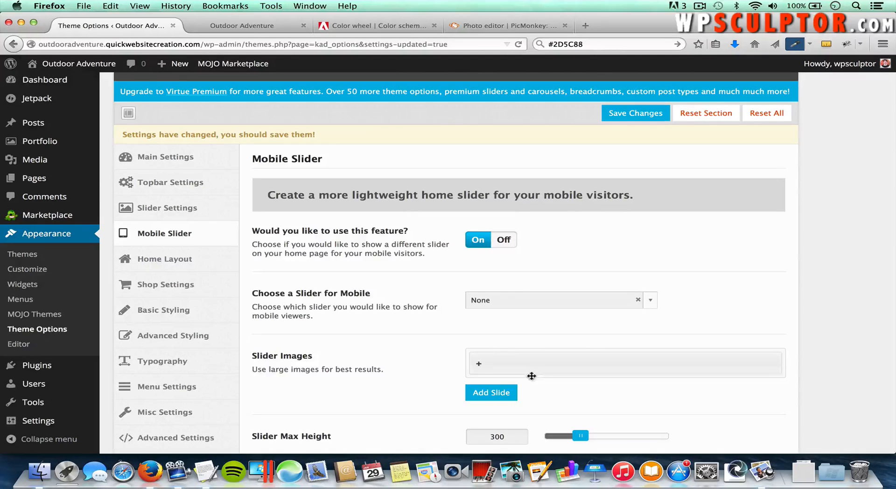
pyautogui.click(499, 302)
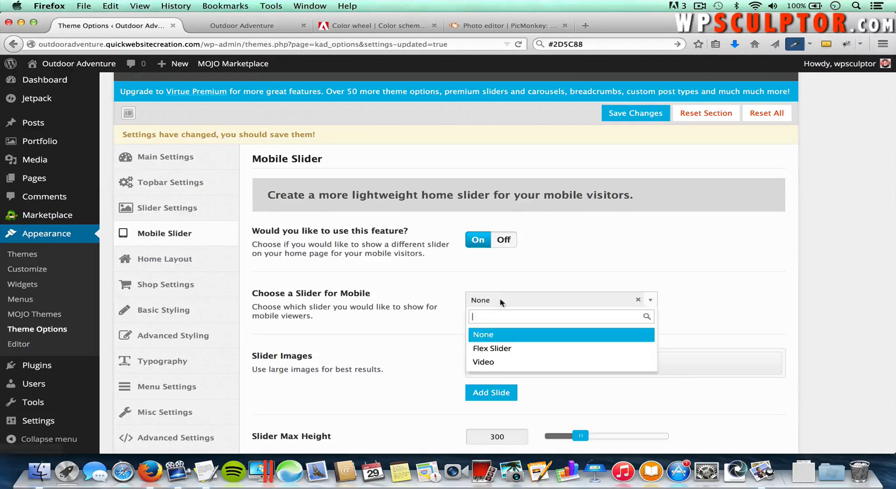
pyautogui.click(691, 325)
pyautogui.scroll(-1, 583, 331)
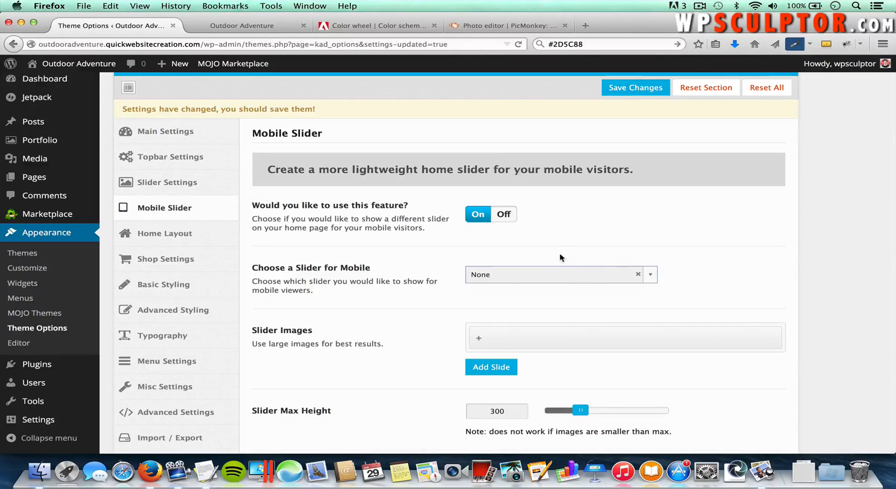
pyautogui.click(619, 91)
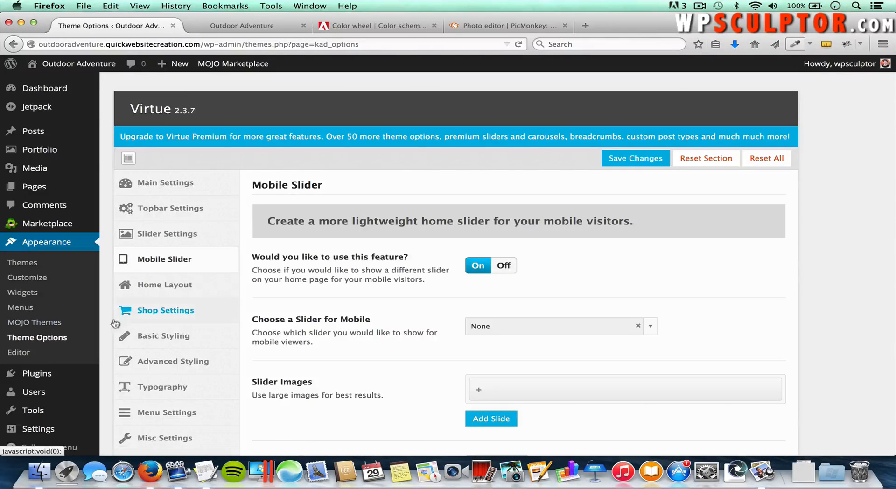
pyautogui.click(171, 286)
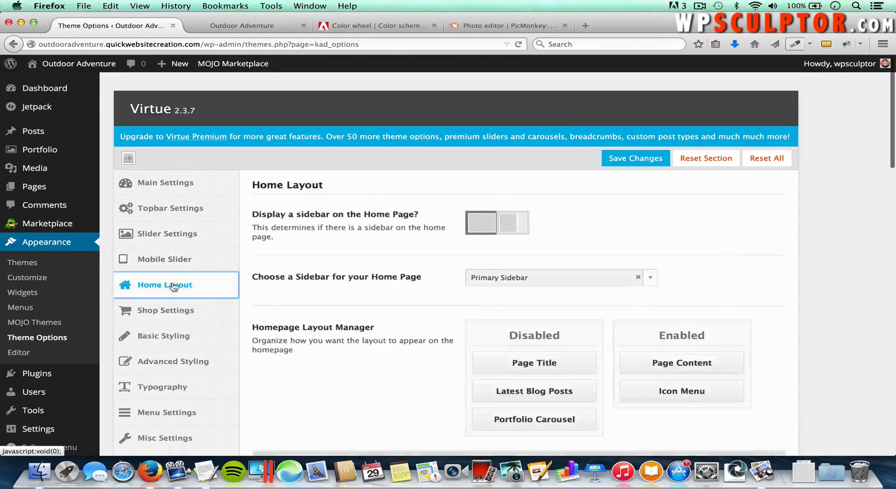
pyautogui.scroll(-2, 412, 322)
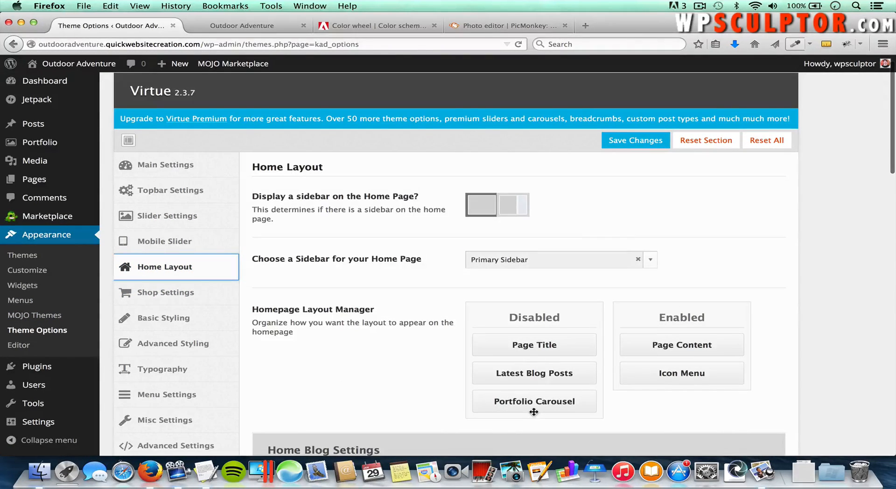
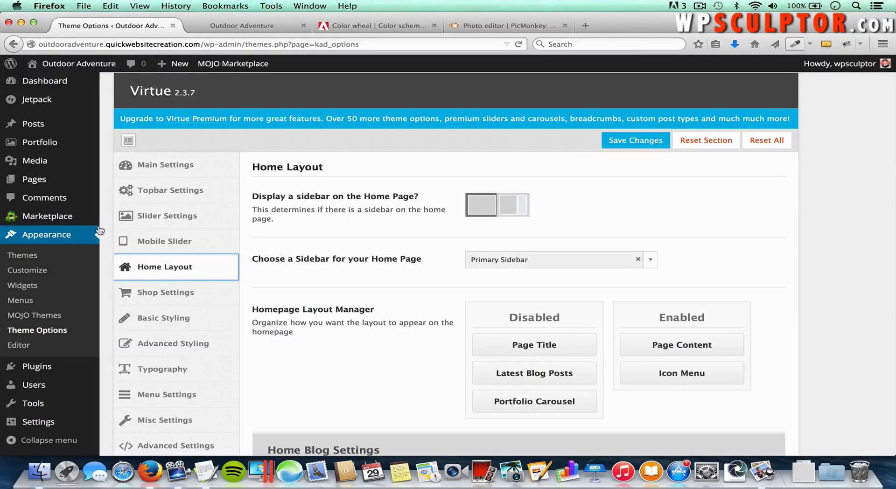
# Step: Give the Portfolio page the Portfolio Grid template and update it
pyautogui.moveTo(85, 181)
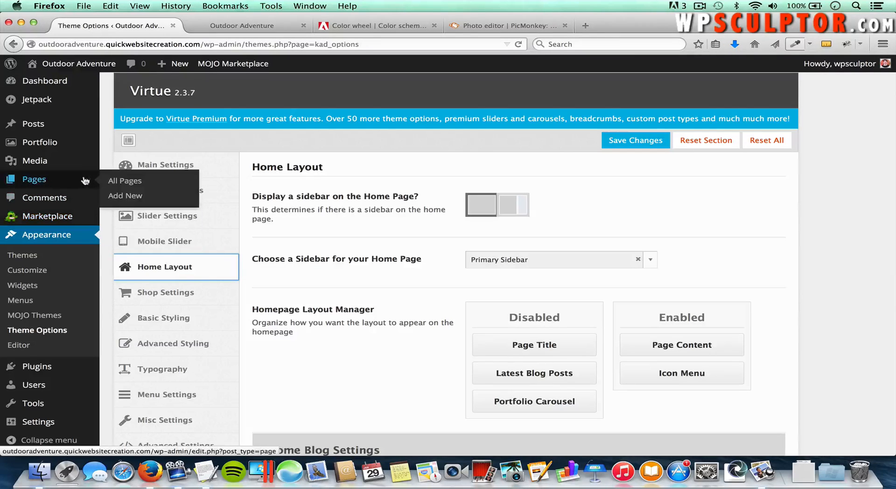
pyautogui.click(119, 183)
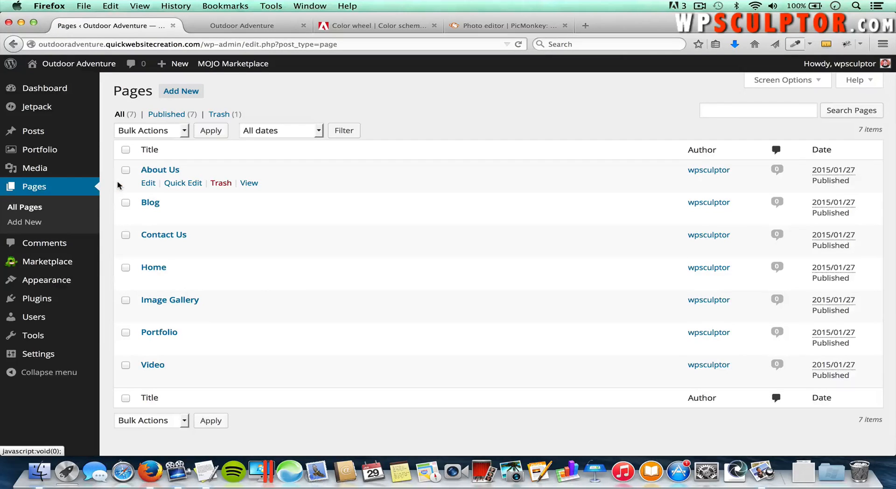
pyautogui.click(162, 334)
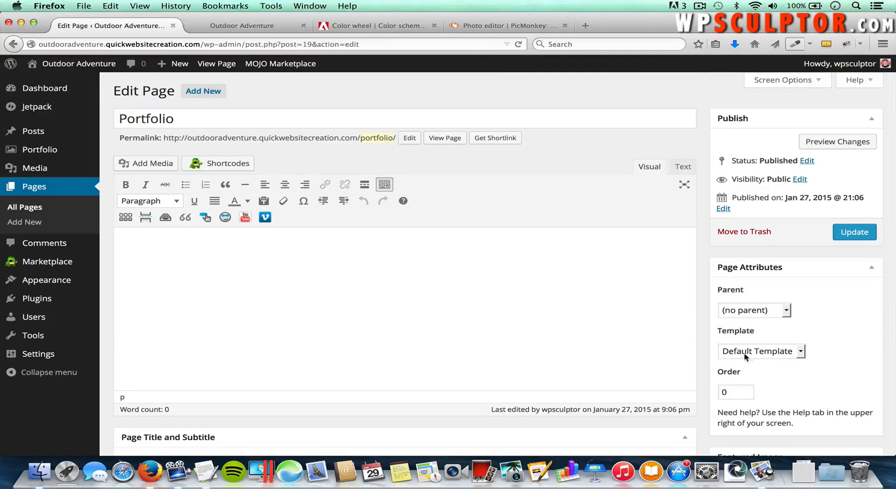
pyautogui.click(772, 358)
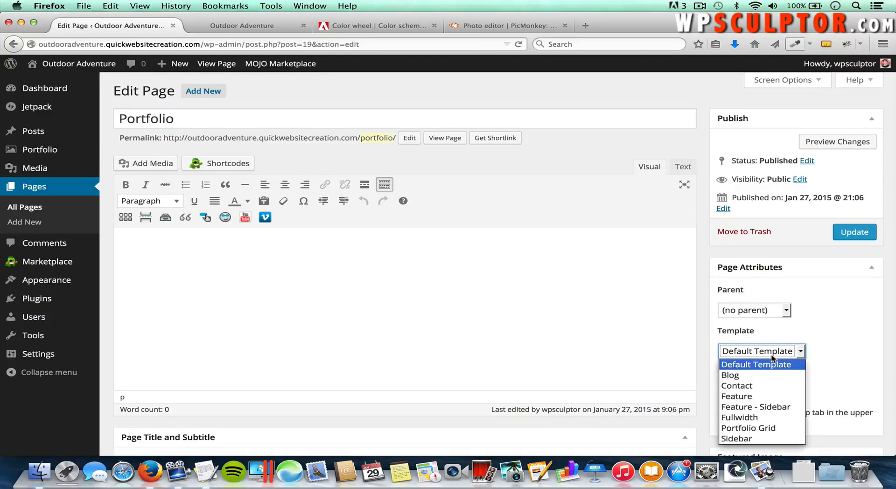
pyautogui.click(762, 429)
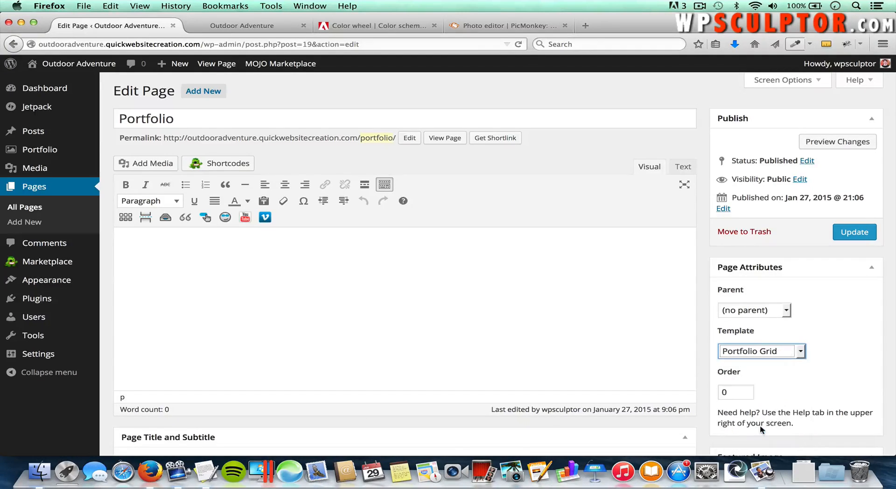
pyautogui.click(852, 232)
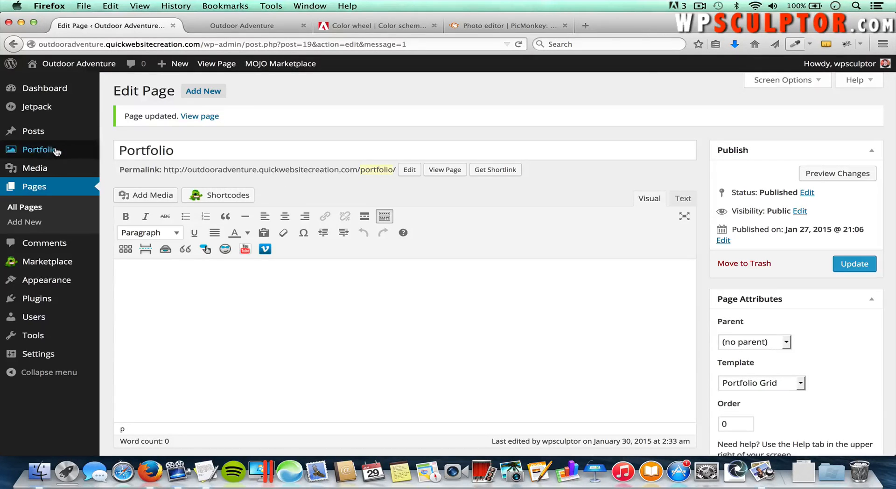
# Step: Create a portfolio item titled 'Snow Skiing' and paste the sample paragraph three times as its body
pyautogui.moveTo(93, 153)
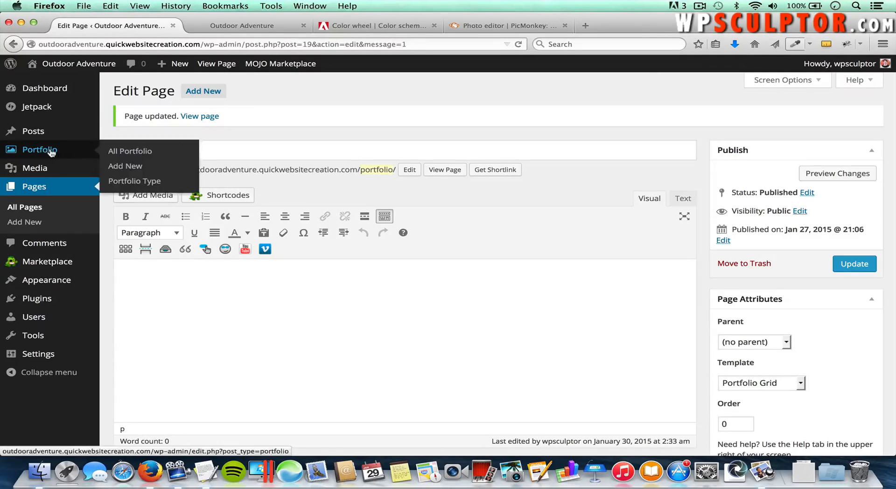
pyautogui.click(126, 167)
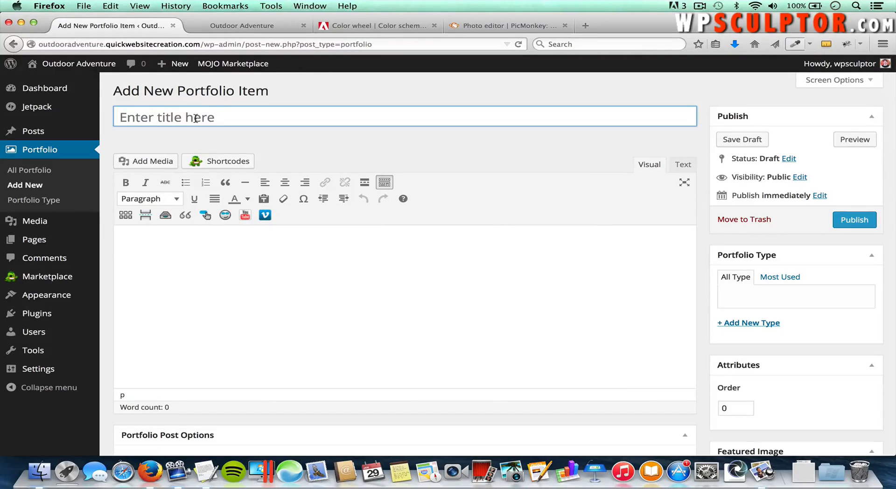
pyautogui.write('Snow ')
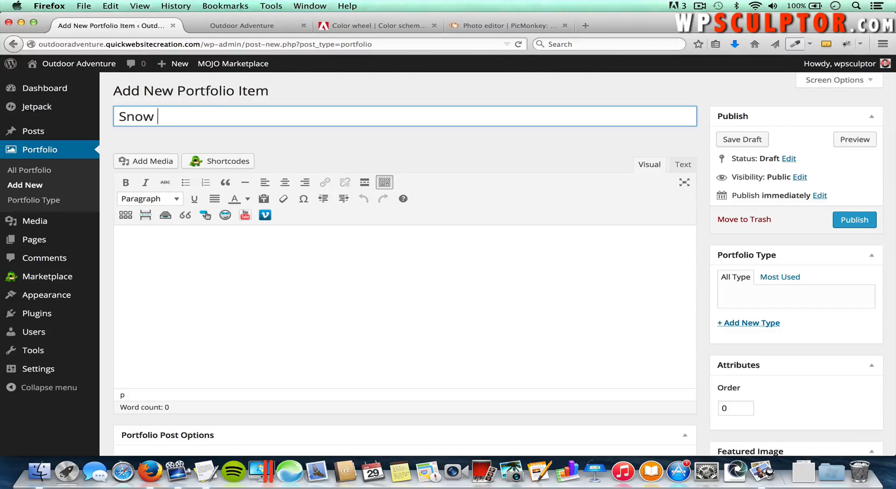
pyautogui.write('Skiing')
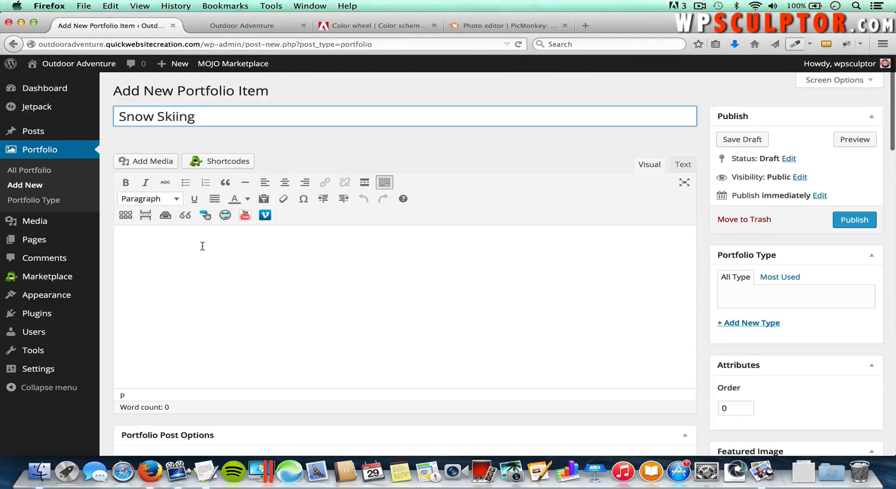
pyautogui.click(219, 262)
pyautogui.press('super+Tab')
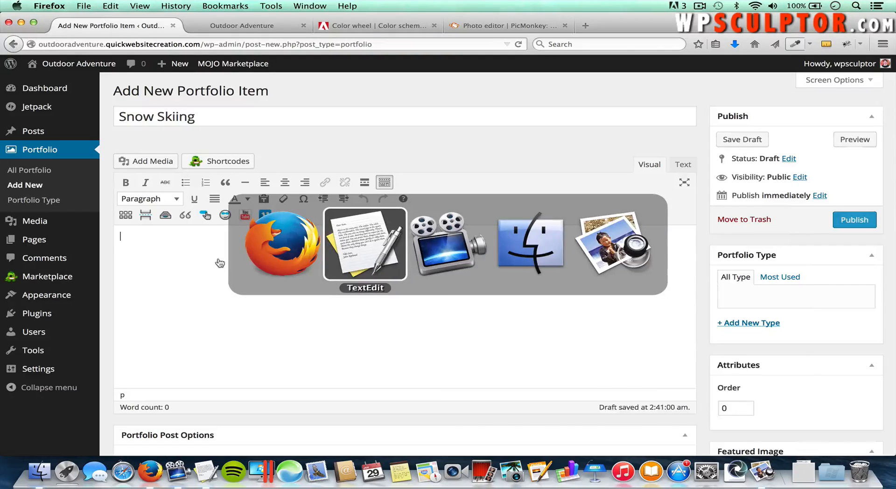
pyautogui.press('super+Tab')
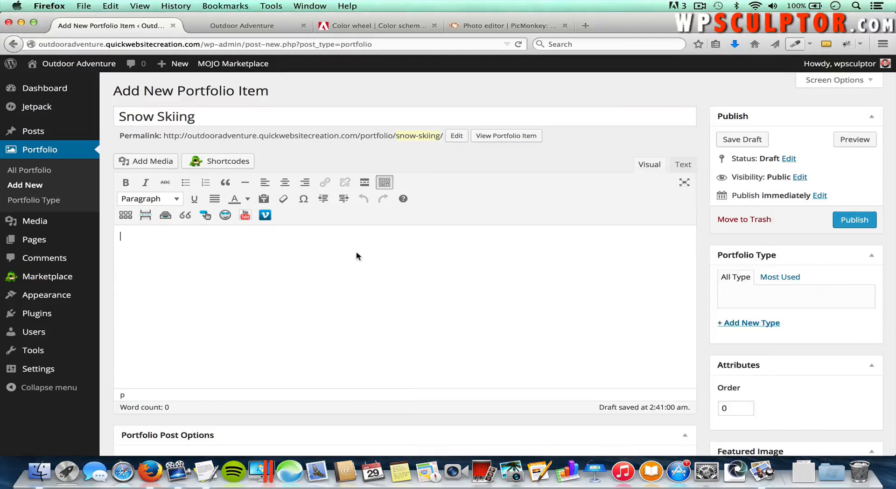
pyautogui.write('This is the written content that we added to the Snow Skiing Portfolio page.  This is the written content that we added to the Snow Skiing Portfolio page.   This is the written content that we added to the Snow Skiing Portfolio page.   This is the written content that we added to the Snow Skiing Portfolio page.')
pyautogui.write('This is the written content that we added to the Snow Skiing Portfolio page.  This is the written content that we added to the Snow Skiing Portfolio page.  This is the written content that we added to the Snow Skiing Portfolio page.  This is the written content that we added to the Snow Skiing Portfolio page.')
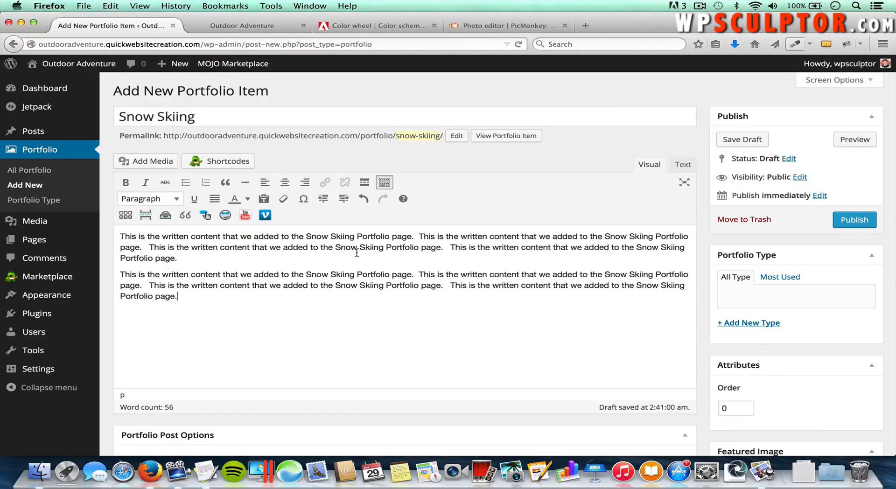
pyautogui.press('Return')
pyautogui.write('This is the written content that we added to the Snow Skiing Portfolio page.  This is the written content that we added to the Snow Skiing Portfolio page.   This is the written content that we added to the Snow Skiing Portfolio page.   This is the written content that we added to the Snow Skiing Portfolio page.')
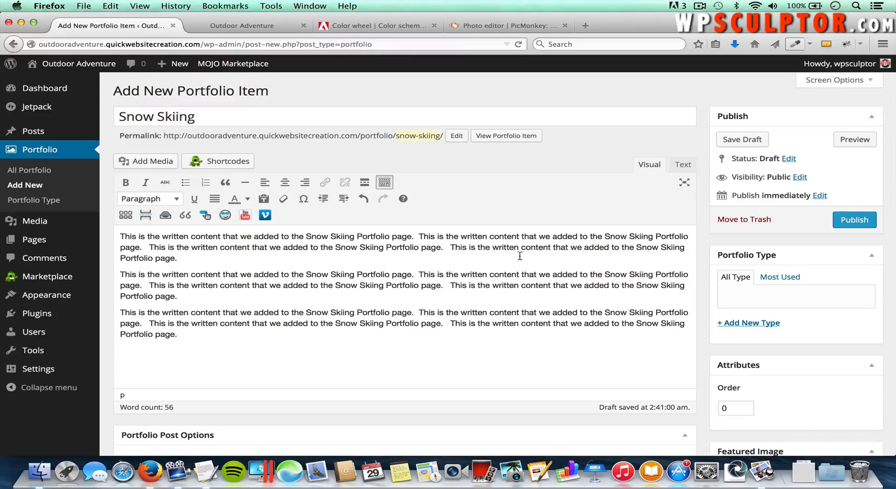
pyautogui.scroll(-5, 509, 284)
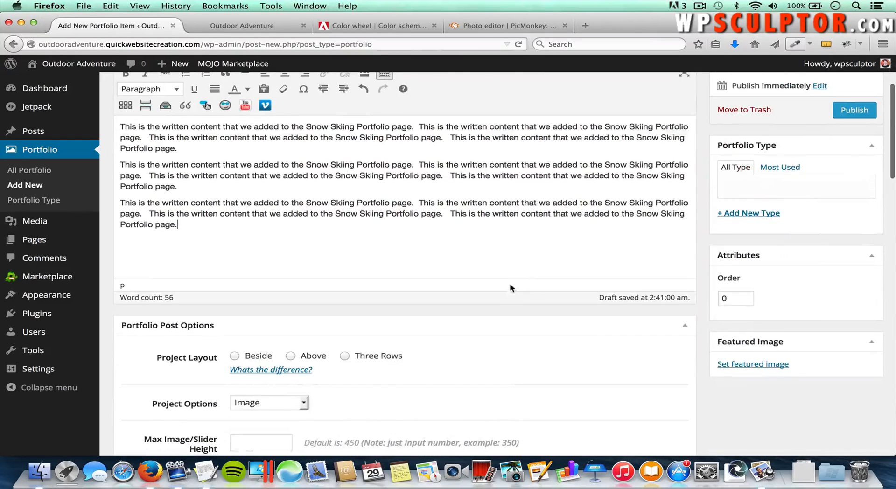
# Step: Upload freerider.jpg from the Portfolio folder and set it as the featured image
pyautogui.click(767, 365)
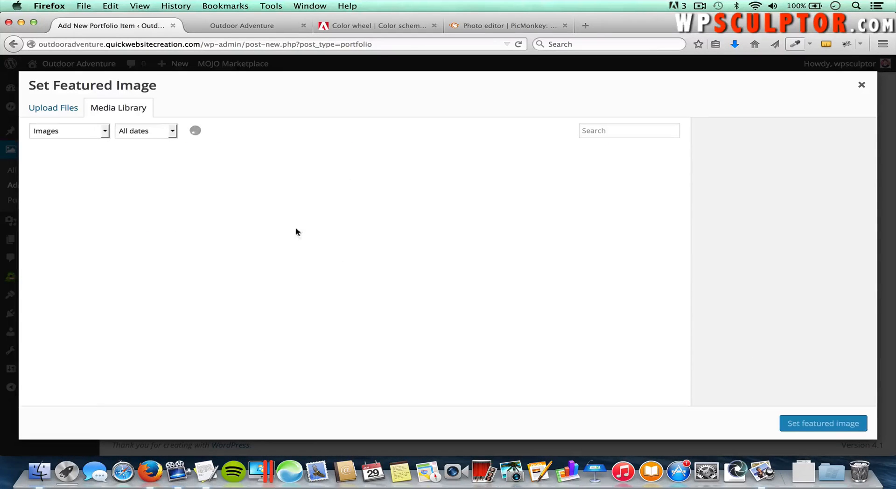
pyautogui.click(66, 108)
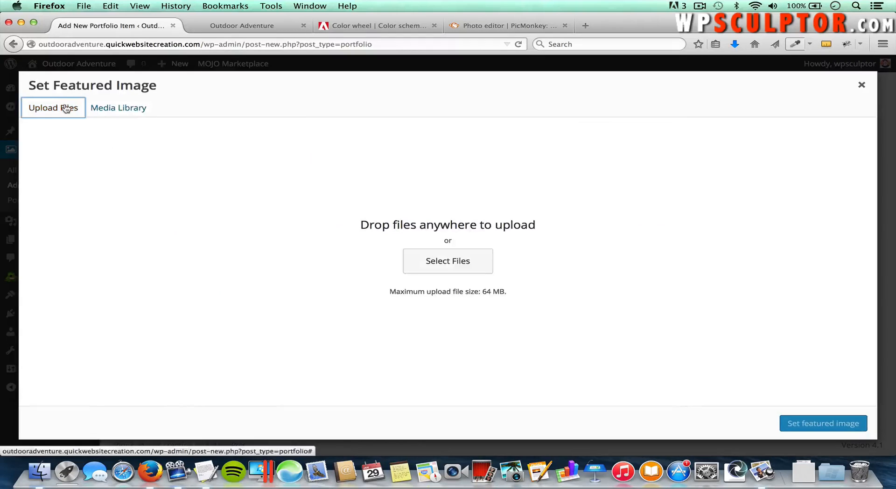
pyautogui.click(430, 260)
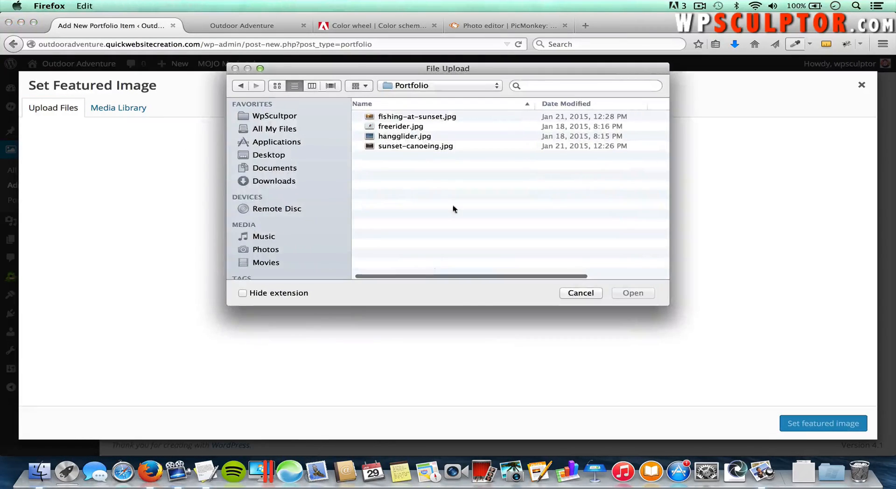
pyautogui.doubleClick(404, 126)
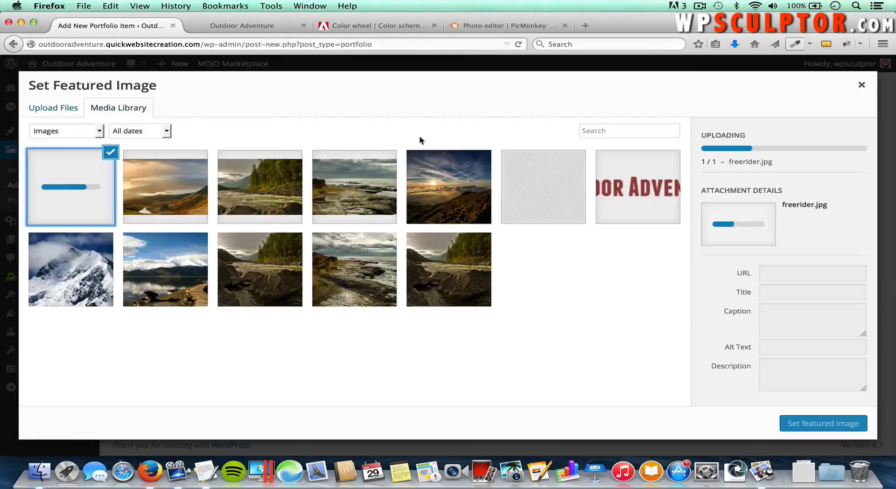
pyautogui.click(808, 425)
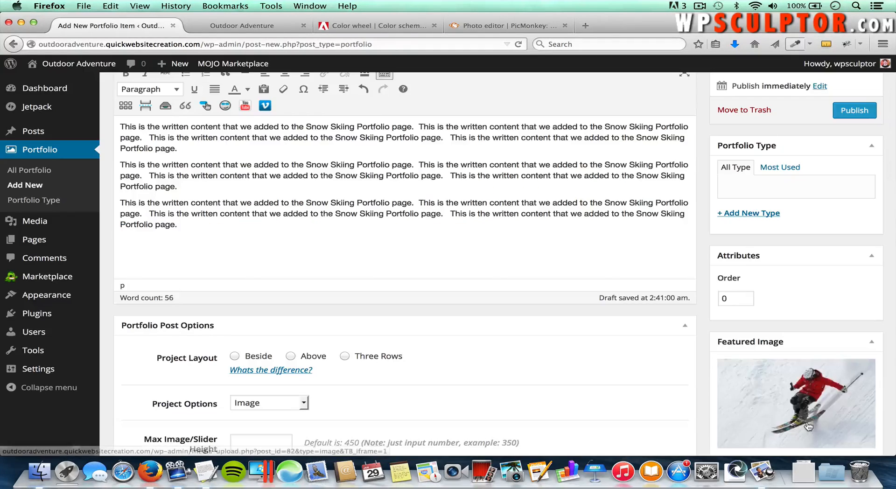
pyautogui.scroll(-1, 731, 363)
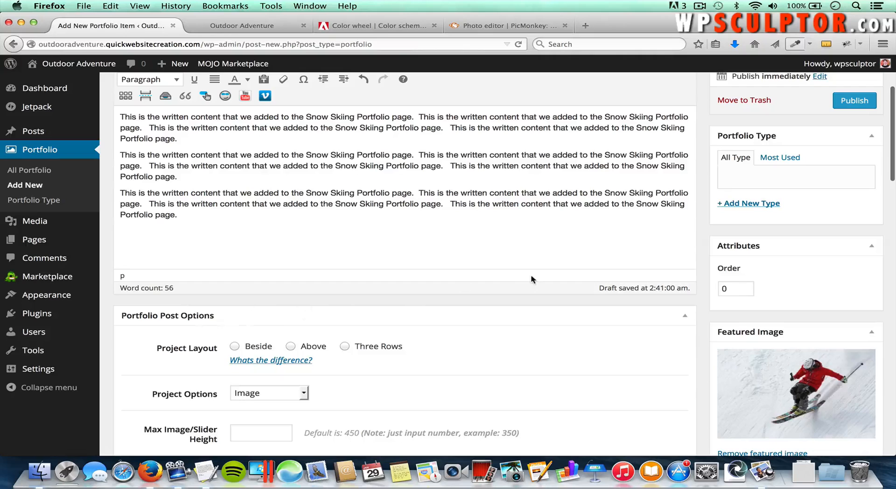
pyautogui.scroll(5, 532, 276)
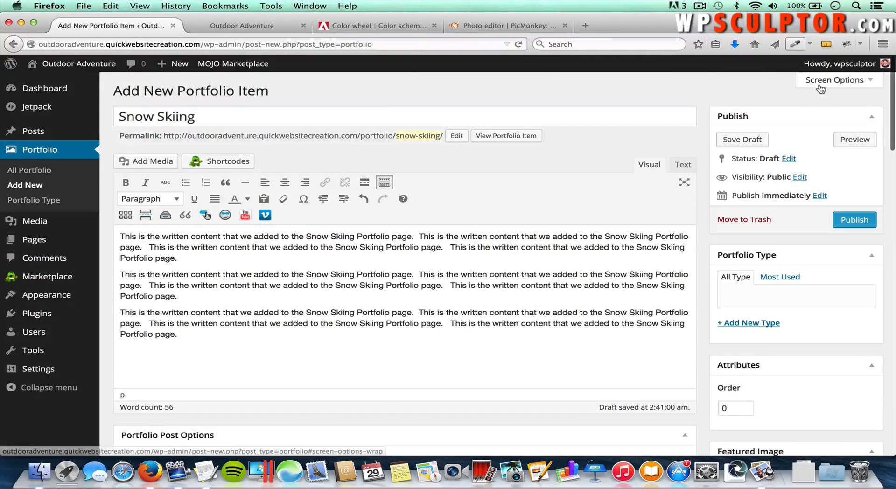
# Step: Open and close the page panel settings, then scroll down to the portfolio options
pyautogui.click(834, 80)
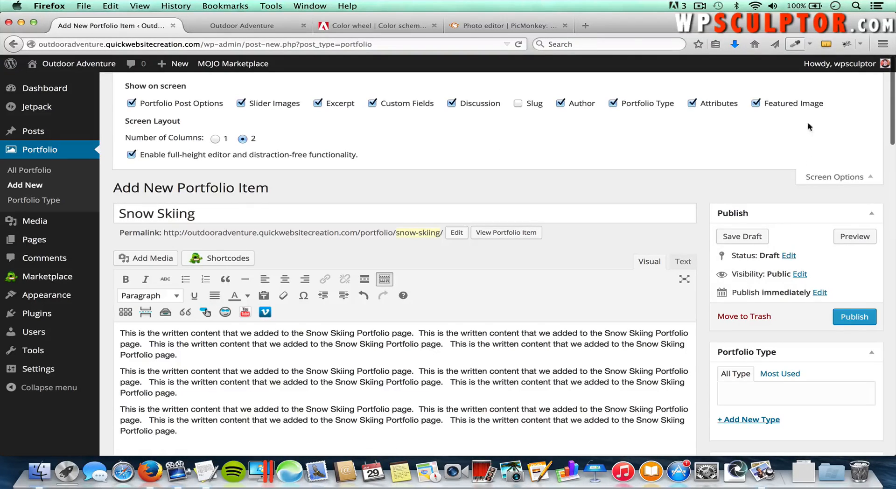
pyautogui.click(822, 177)
pyautogui.scroll(-5, 571, 282)
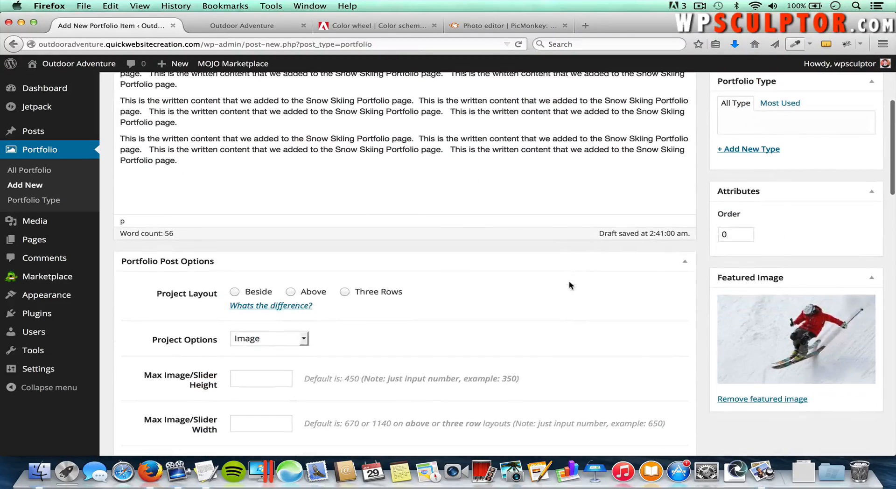
pyautogui.scroll(-1, 261, 294)
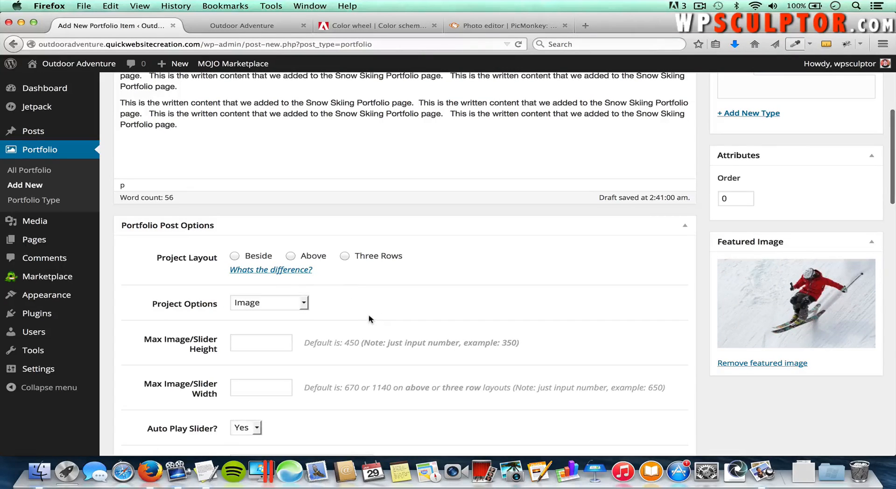
pyautogui.scroll(-1, 369, 319)
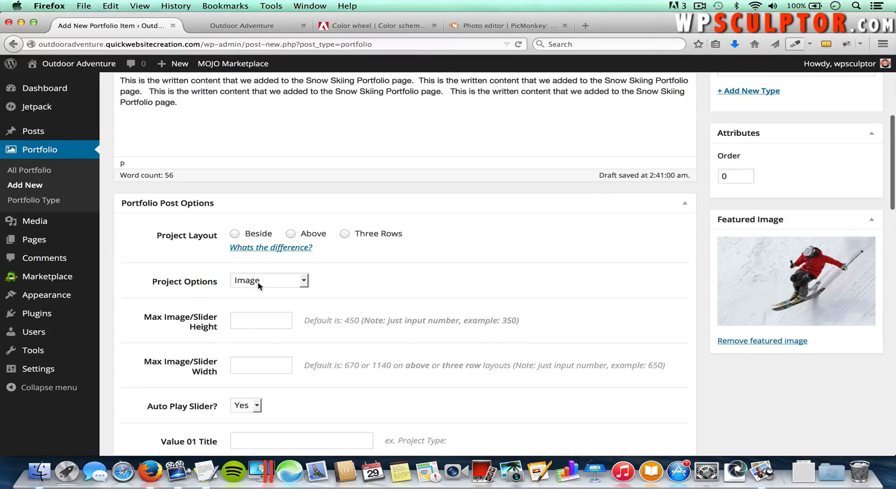
# Step: Check the project display type choices, leaving it on Image, and review the post options
pyautogui.click(282, 284)
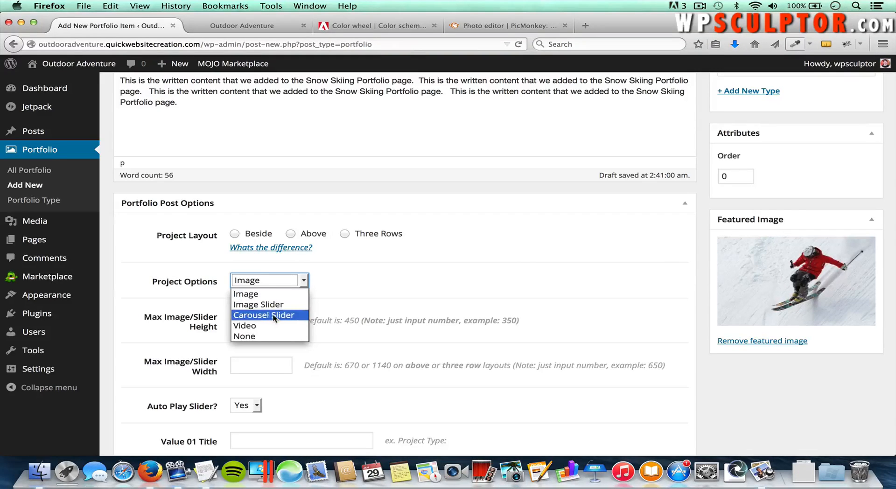
pyautogui.click(339, 306)
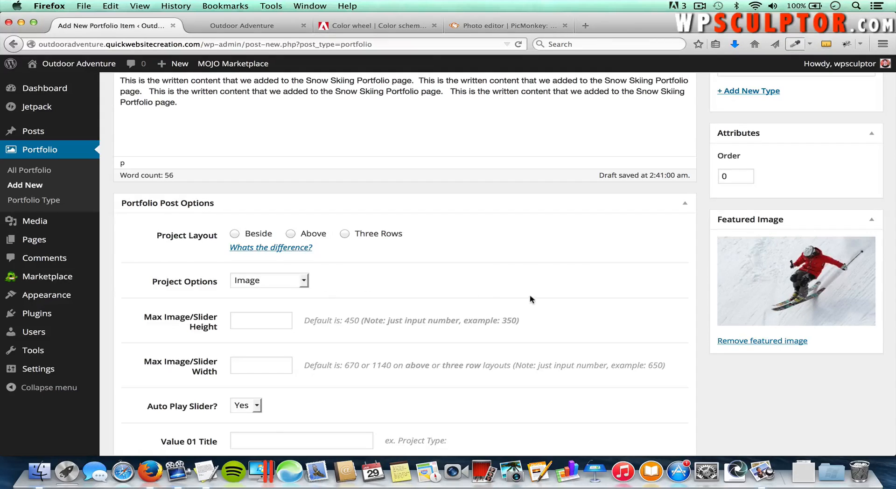
pyautogui.scroll(-5, 533, 300)
pyautogui.scroll(-8, 532, 299)
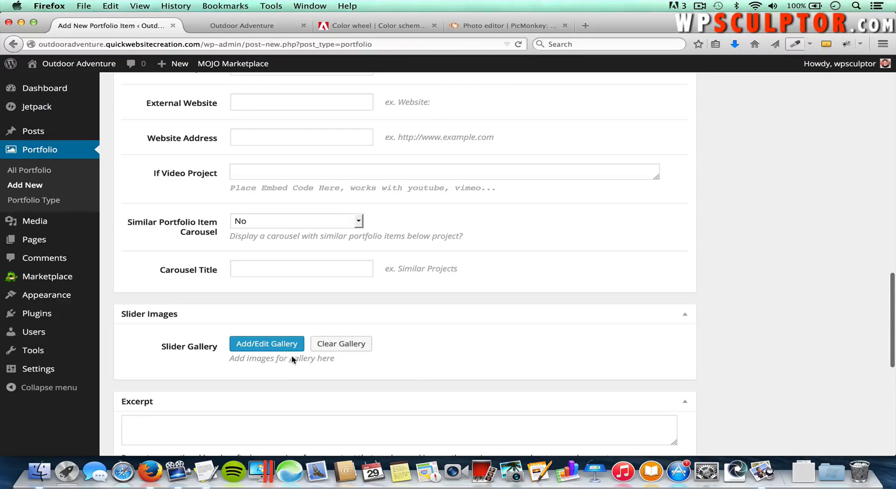
pyautogui.scroll(9, 520, 266)
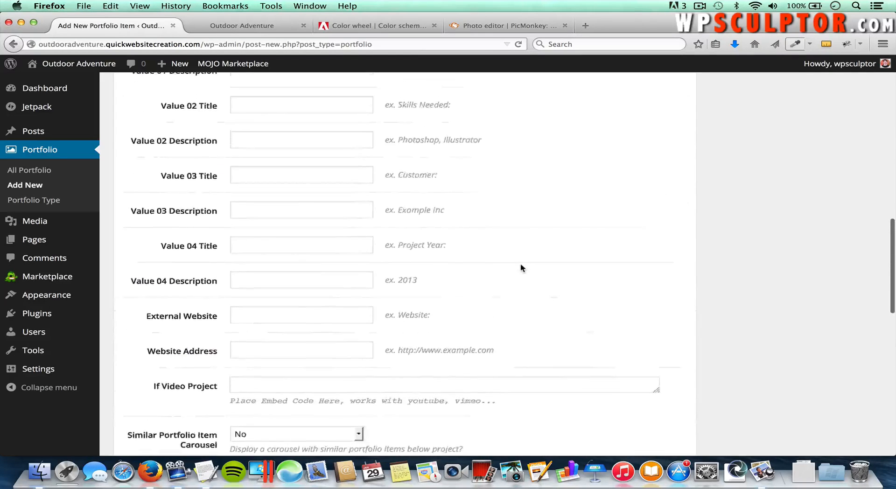
pyautogui.scroll(4, 521, 265)
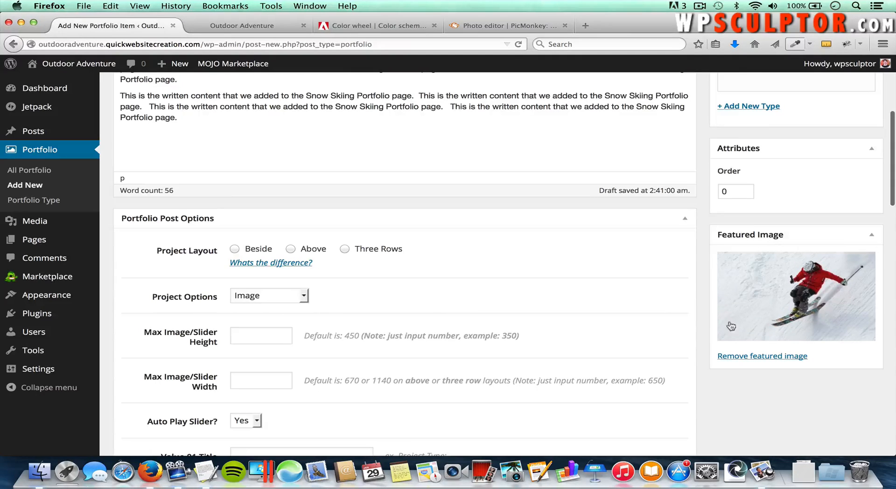
pyautogui.scroll(-2, 334, 362)
pyautogui.scroll(-2, 333, 362)
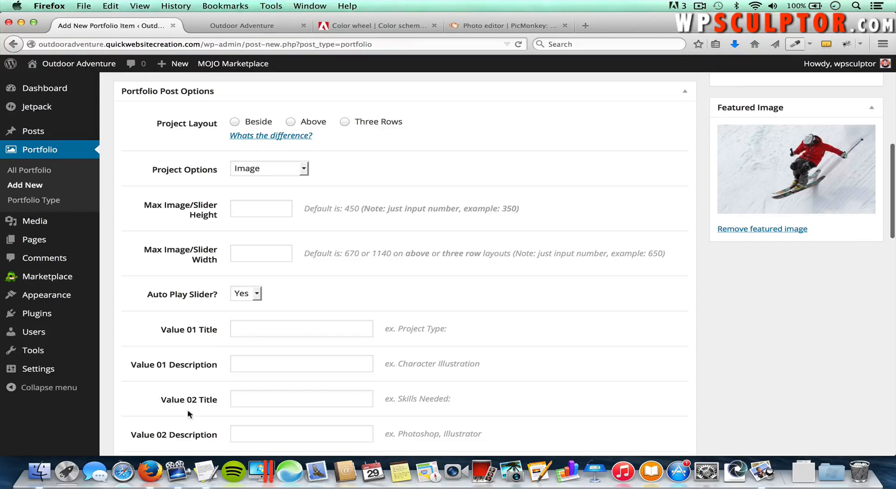
pyautogui.scroll(-3, 189, 413)
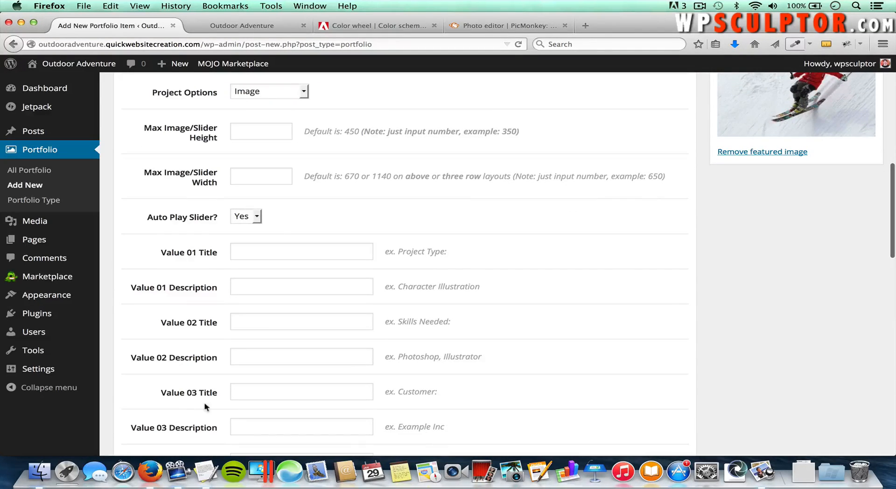
pyautogui.scroll(3, 238, 342)
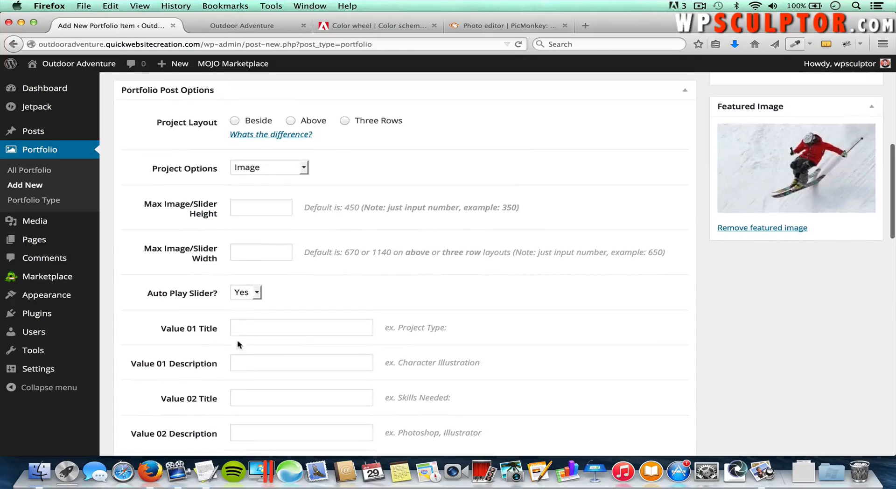
# Step: Fill Value 01 with title 'Type of Adventure:' and description 'Snow Skiing'
pyautogui.click(257, 325)
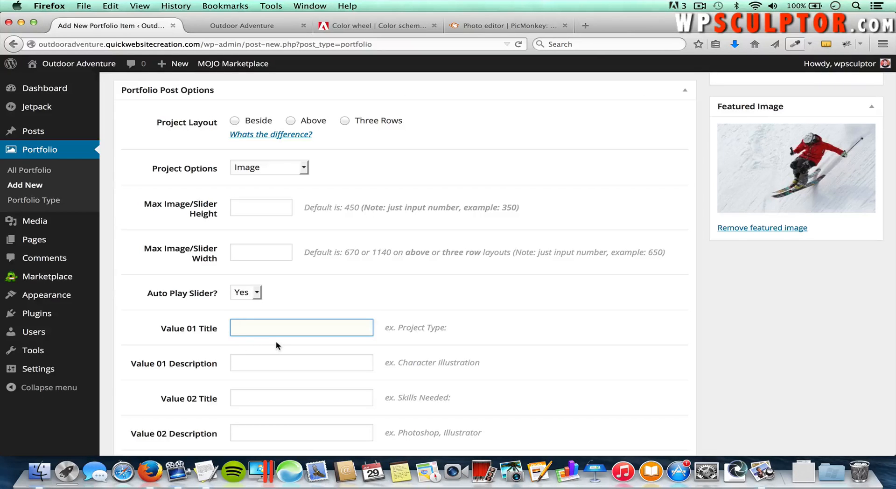
pyautogui.press('super+Tab')
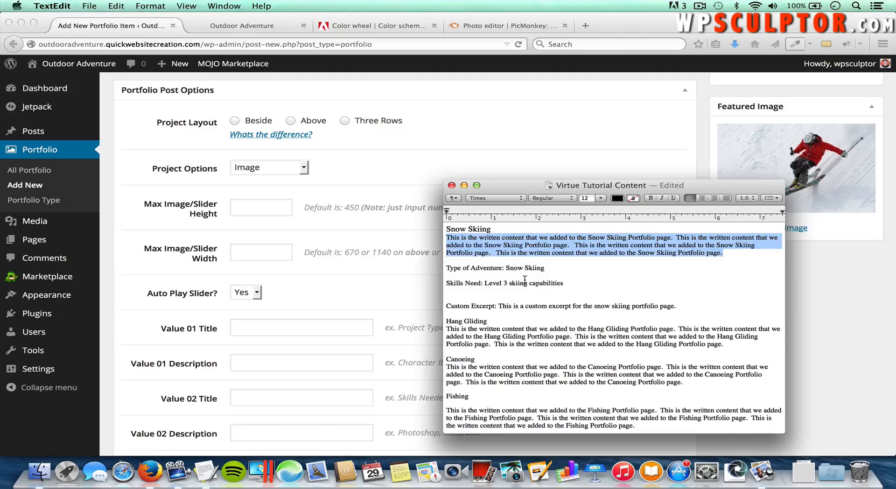
pyautogui.click(416, 317)
pyautogui.write('Typ')
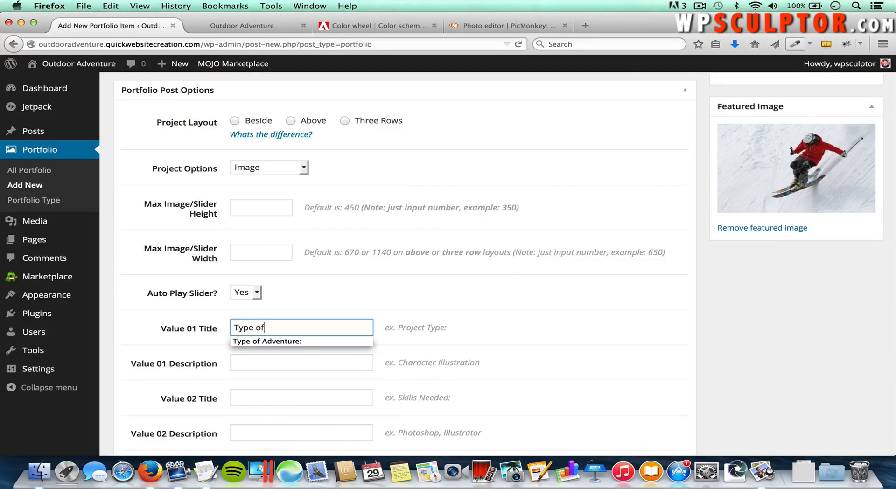
pyautogui.write('e of')
pyautogui.press('Down')
pyautogui.press('Tab')
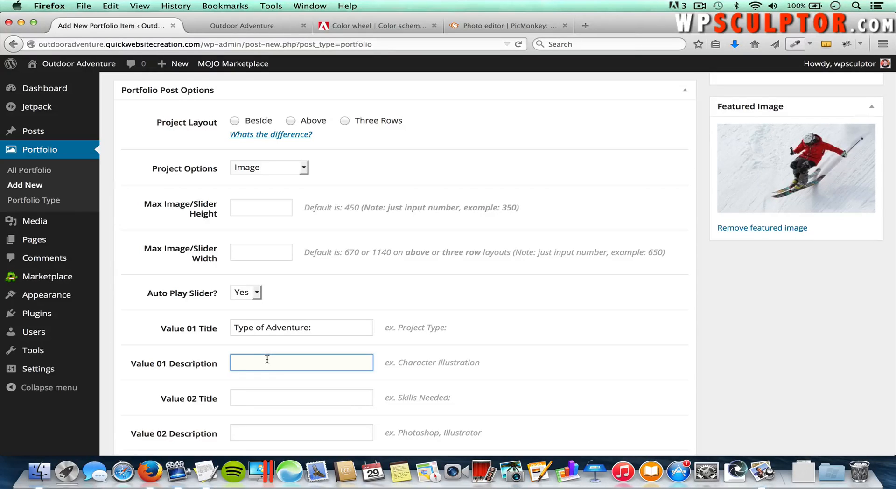
pyautogui.write('Snow')
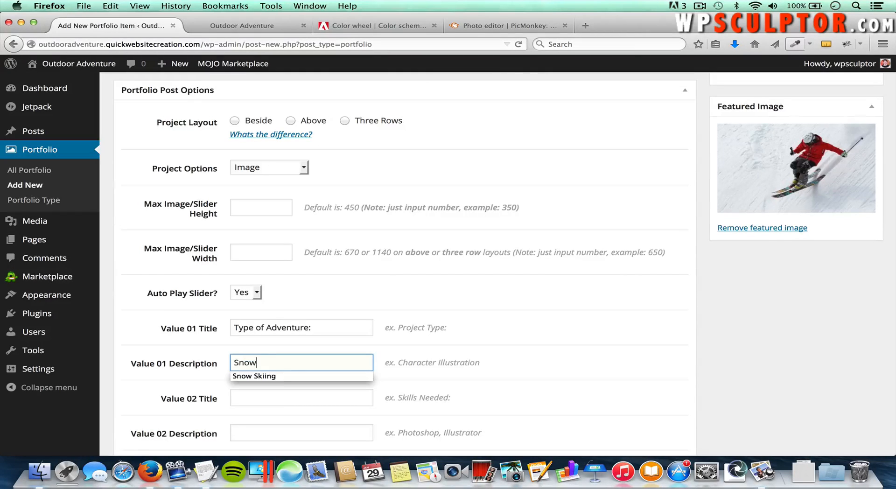
pyautogui.press('Down')
pyautogui.press('Tab')
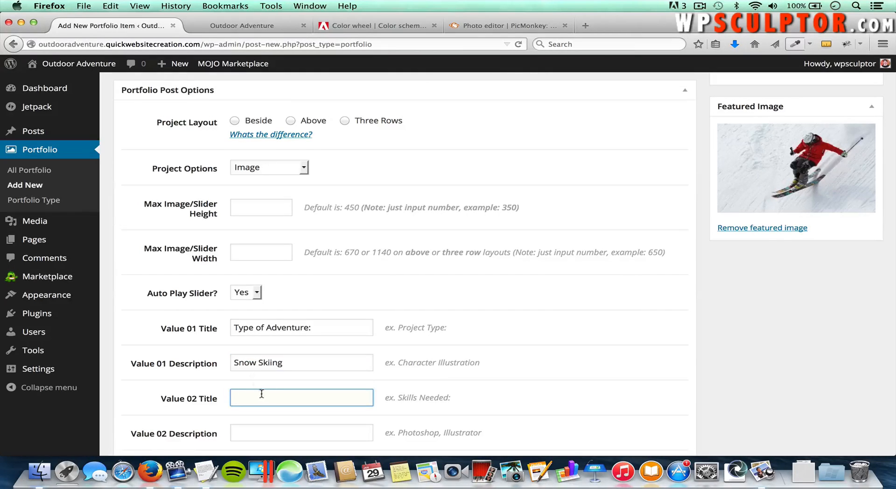
# Step: Fill Value 02 with title 'Skills Needed:' and description 'Level 3 skiing capabilities'
pyautogui.press('super+Tab')
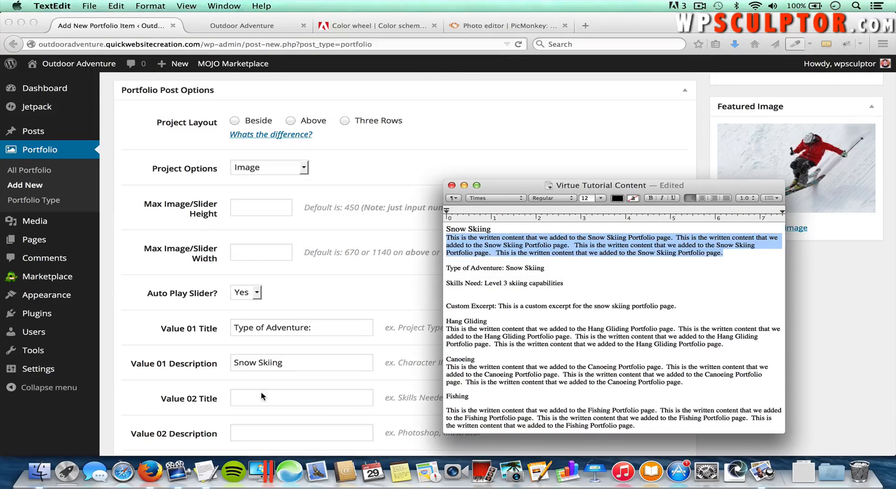
pyautogui.click(262, 396)
pyautogui.write('S')
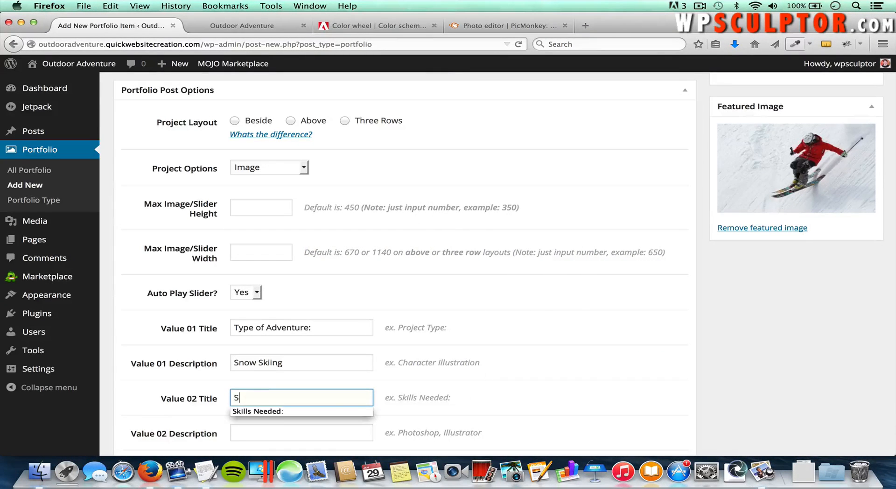
pyautogui.press('Down')
pyautogui.press('Tab')
pyautogui.write('L')
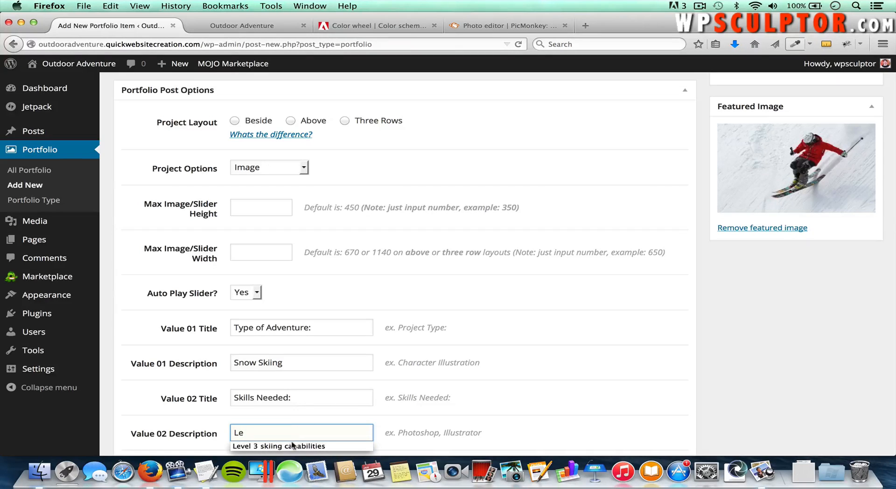
pyautogui.press('Down')
pyautogui.press('Return')
pyautogui.click(479, 401)
pyautogui.scroll(-5, 478, 397)
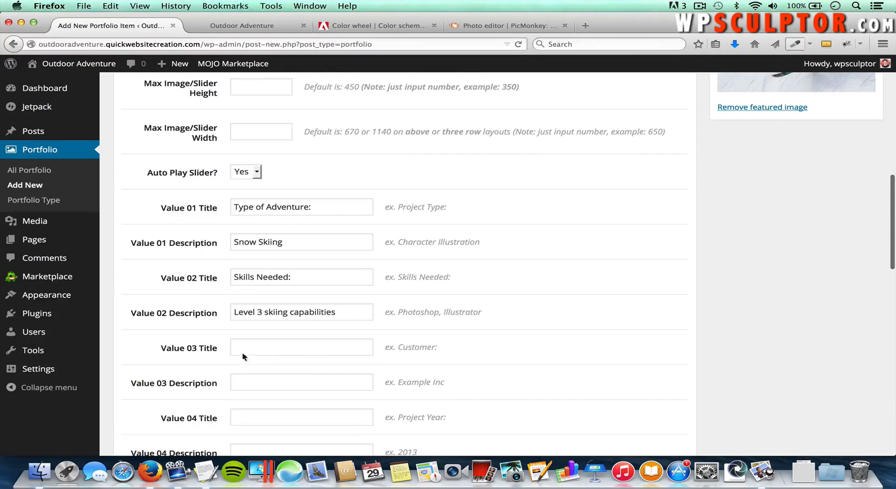
pyautogui.scroll(-10, 547, 378)
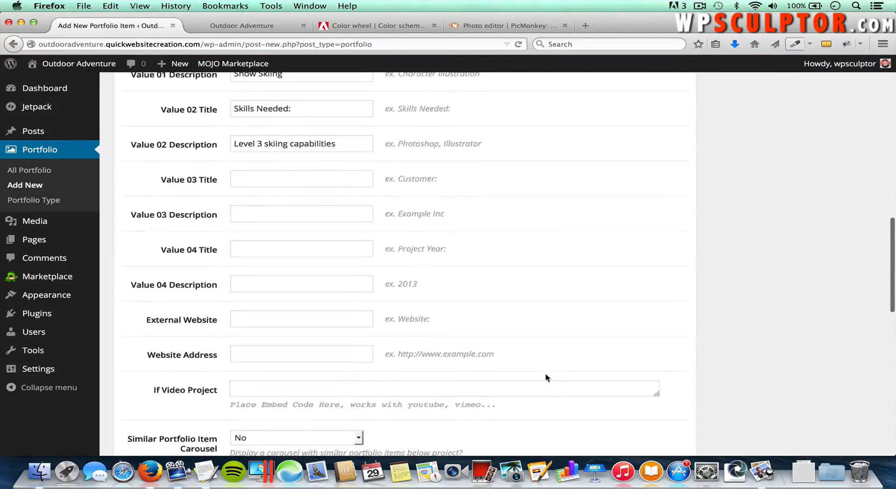
pyautogui.scroll(-5, 547, 378)
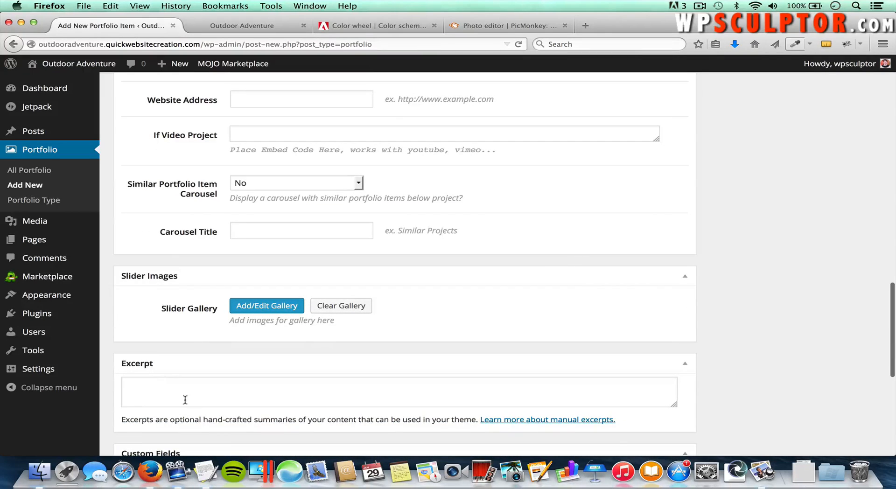
# Step: Enter the excerpt 'This is a custom excerpt for the snow skiing portfolio' and publish the item
pyautogui.click(178, 394)
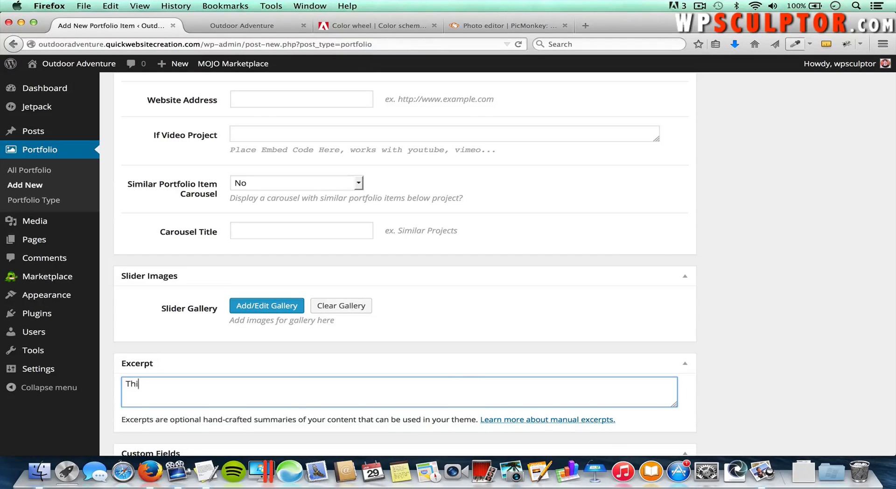
pyautogui.write('This is a custom excerpt for the sn')
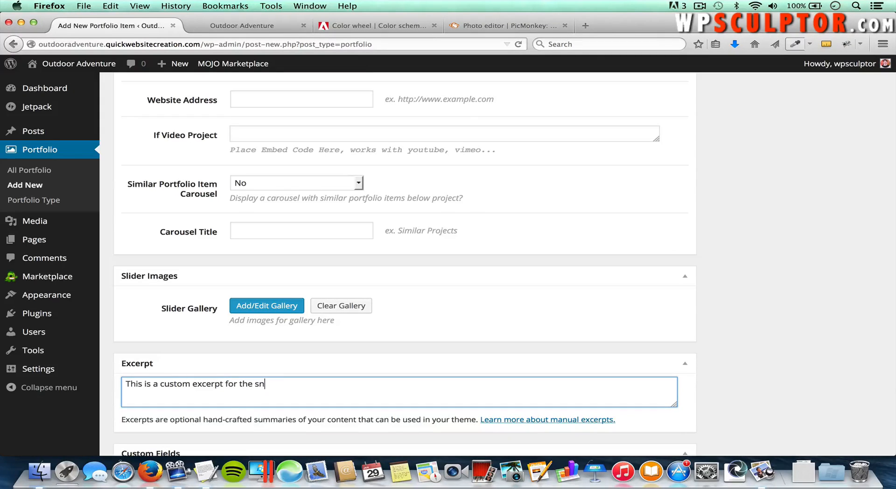
pyautogui.write('ow skiing portfolio.')
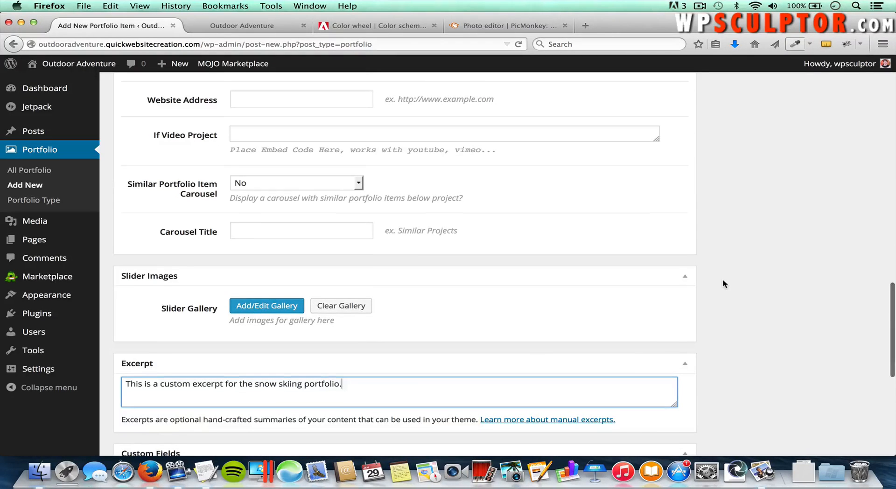
pyautogui.scroll(3, 723, 280)
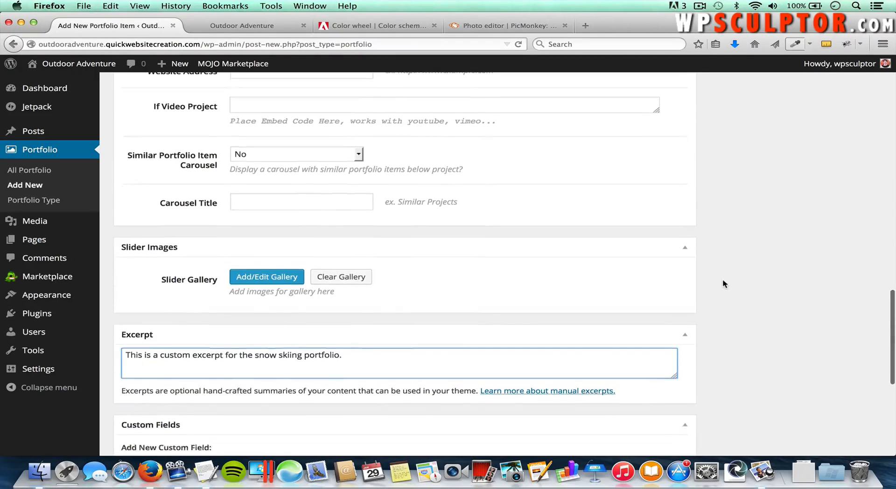
pyautogui.scroll(15, 723, 280)
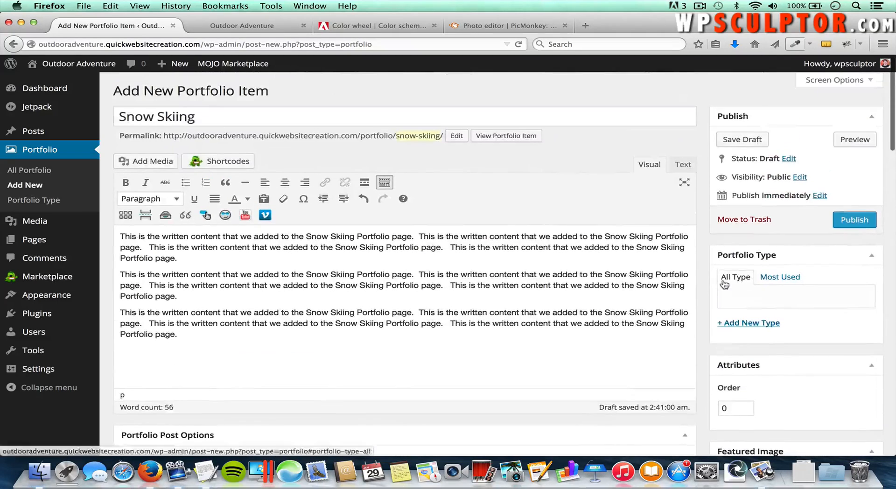
pyautogui.click(852, 221)
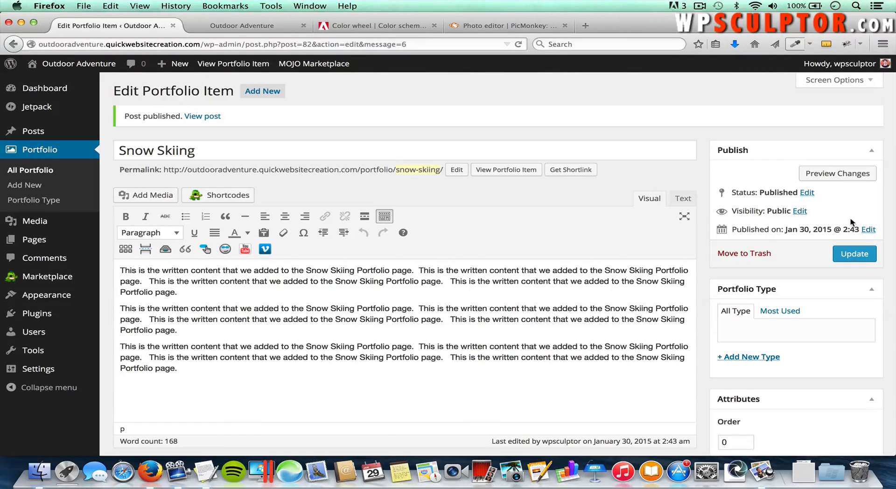
# Step: After the item shows Not Found, re-save the Day and name permalinks, then list all portfolio items
pyautogui.click(502, 175)
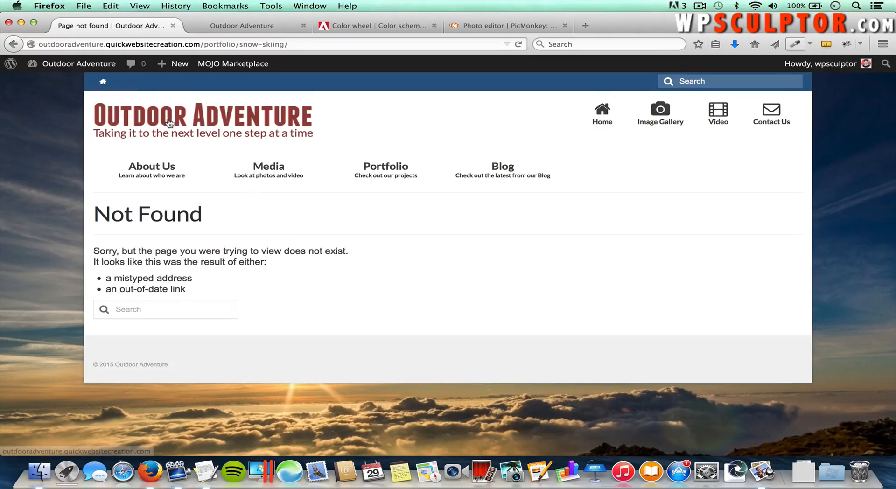
pyautogui.click(72, 65)
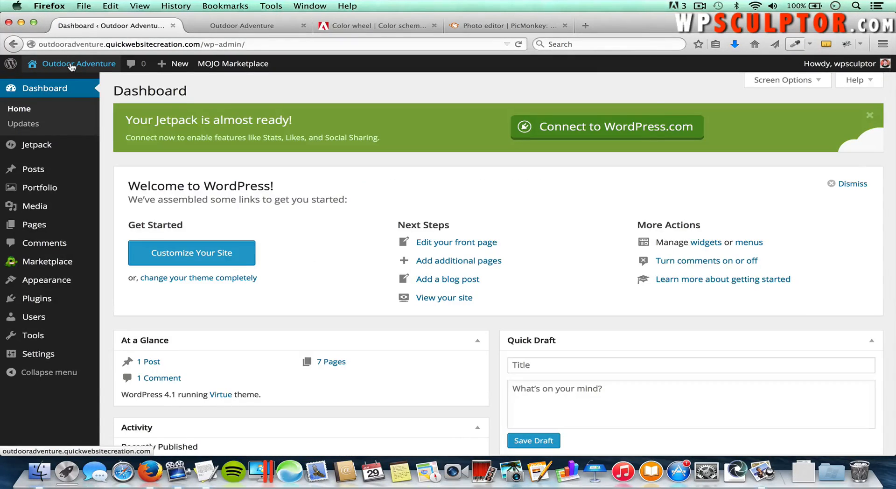
pyautogui.moveTo(49, 356)
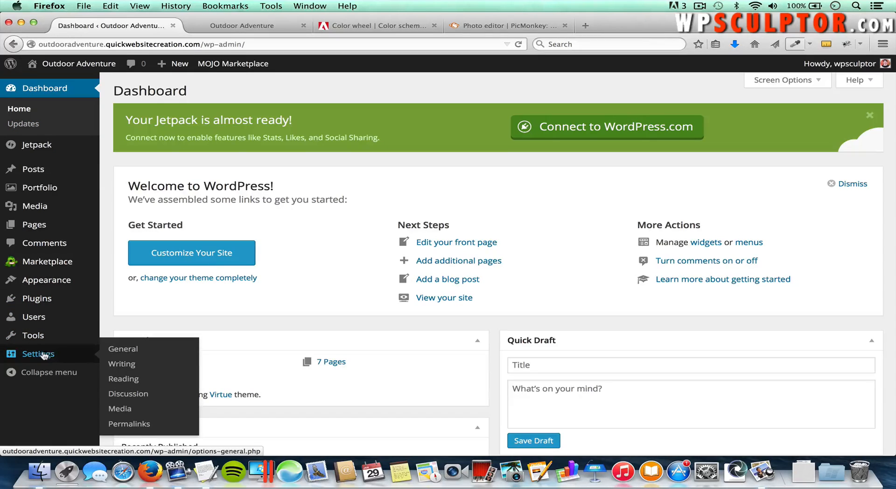
pyautogui.click(129, 424)
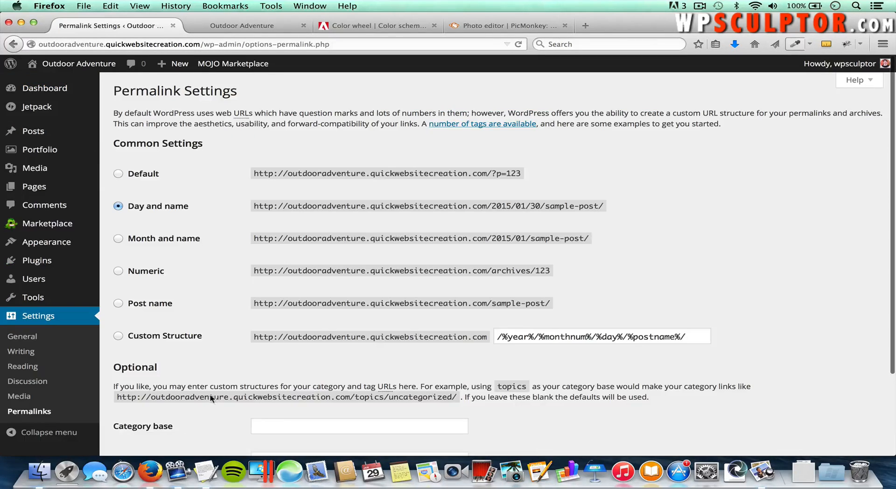
pyautogui.scroll(-3, 211, 414)
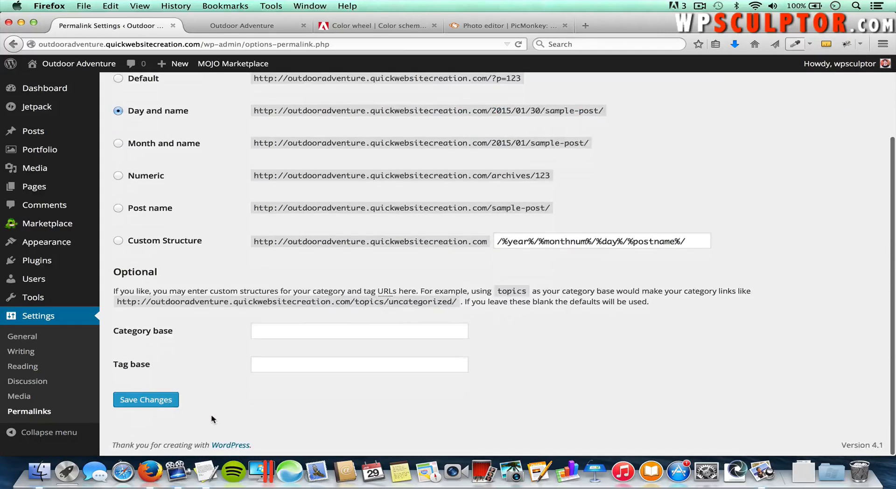
pyautogui.click(157, 405)
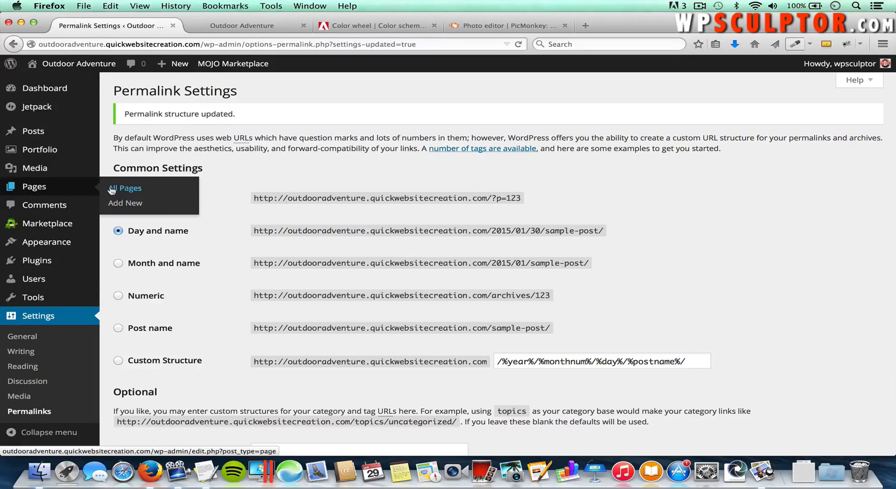
pyautogui.moveTo(72, 153)
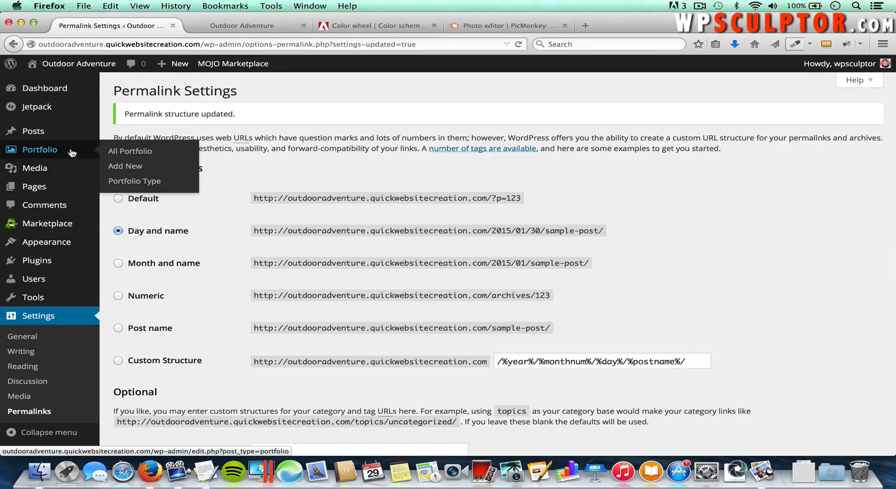
pyautogui.click(125, 152)
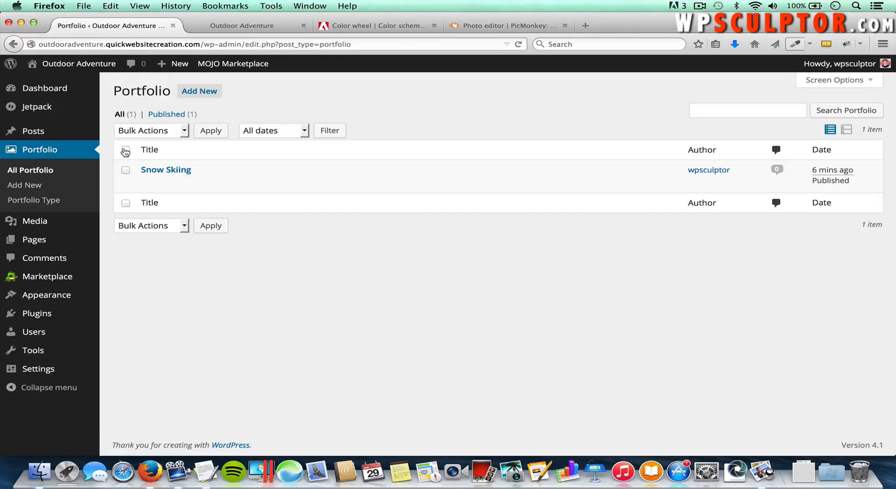
# Step: View the live Snow Skiing page, enlarge and close the skier photo, and scroll through its details
pyautogui.click(166, 171)
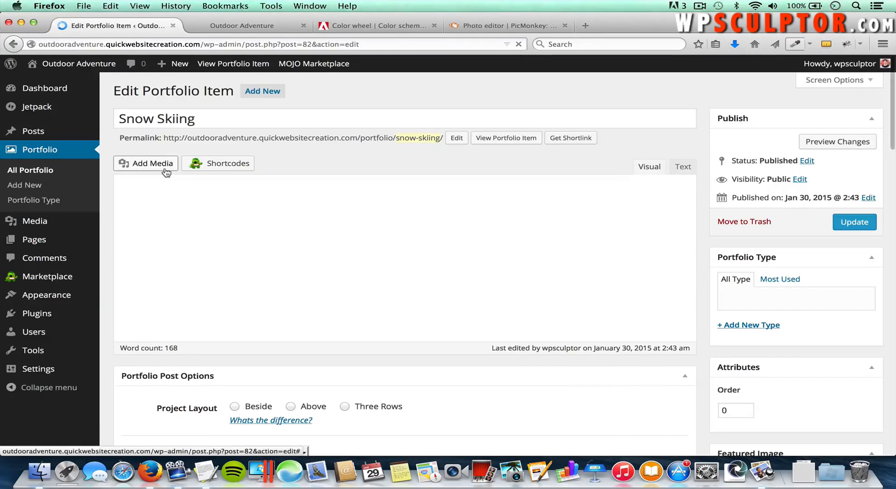
pyautogui.click(506, 139)
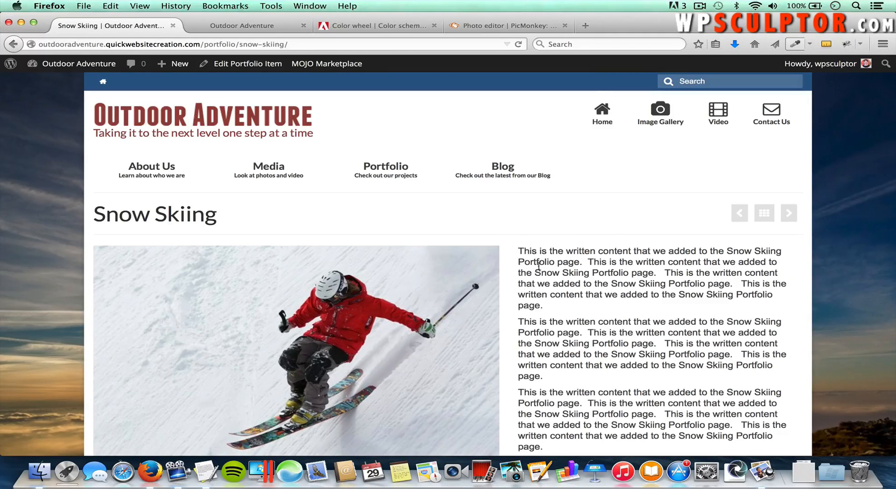
pyautogui.scroll(-2, 540, 275)
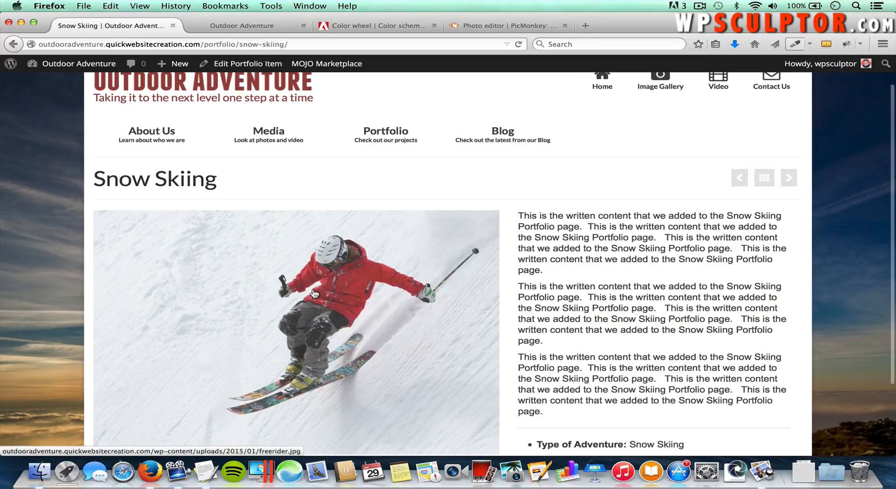
pyautogui.click(282, 287)
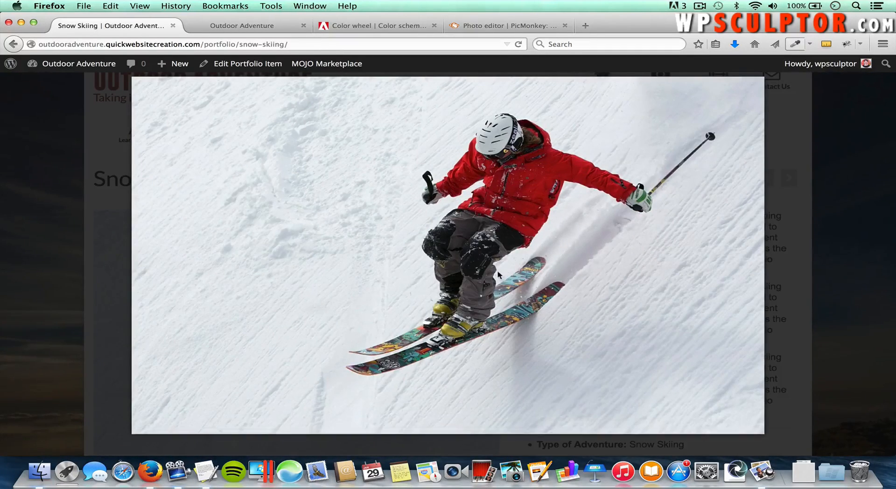
pyautogui.click(833, 280)
pyautogui.scroll(-2, 739, 351)
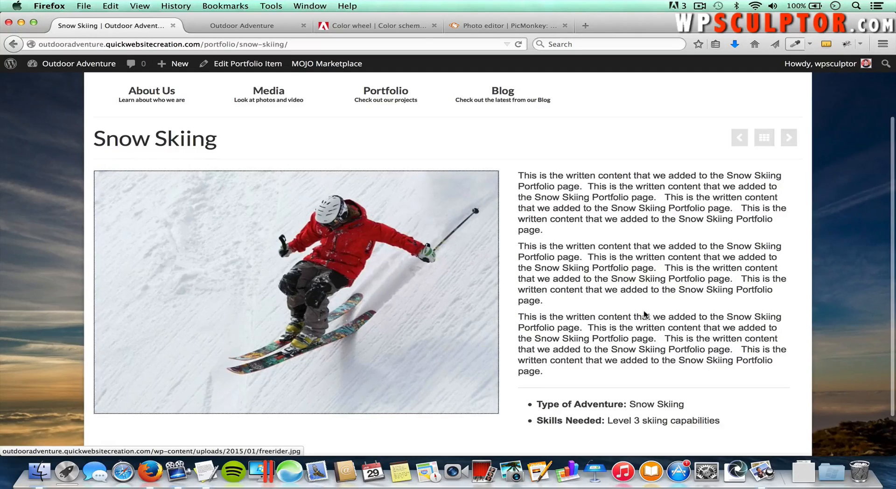
pyautogui.scroll(-2, 644, 314)
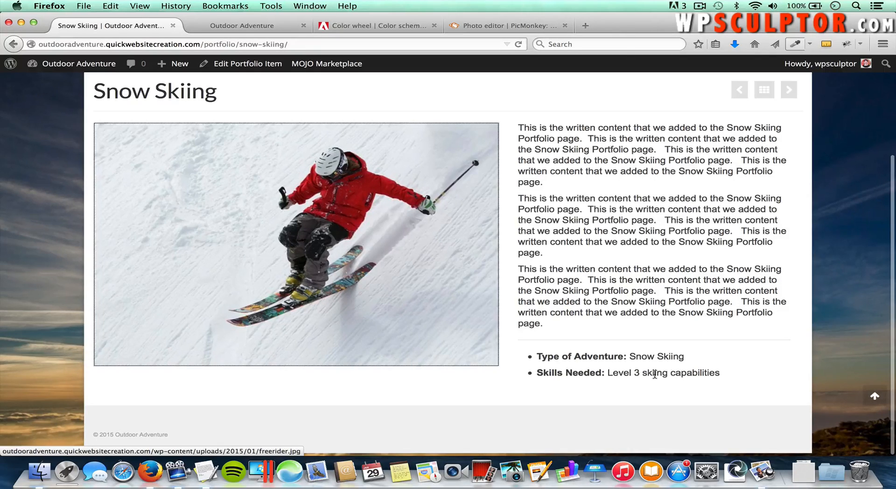
pyautogui.scroll(5, 570, 275)
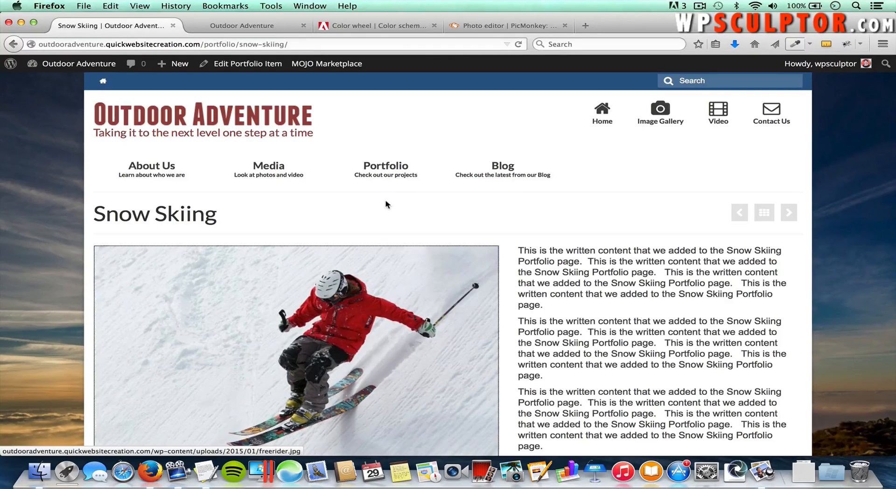
# Step: Go to the site's Portfolio page to see the single Snow Skiing grid tile
pyautogui.click(388, 170)
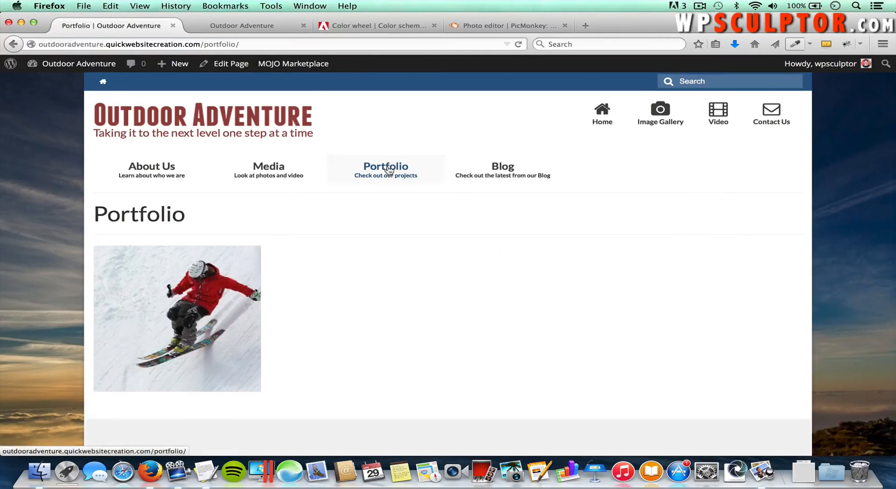
pyautogui.moveTo(205, 294)
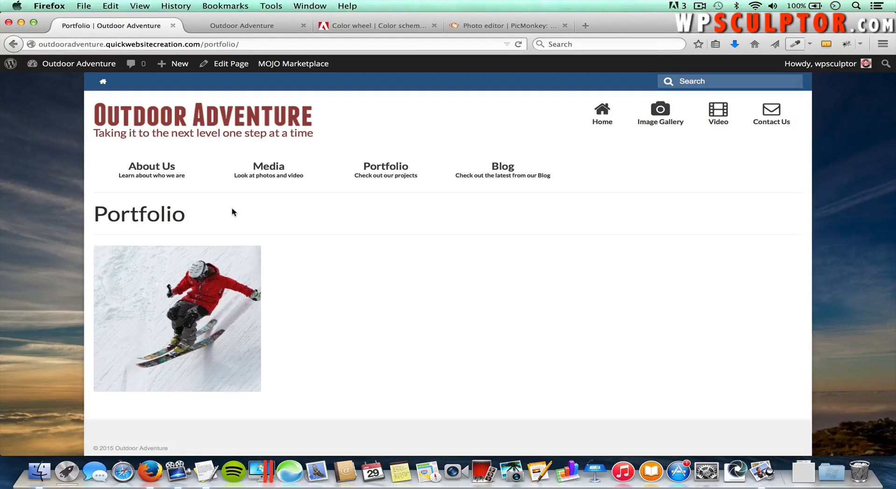
# Step: Start a new portfolio item titled 'Hang Gliding'
pyautogui.click(85, 67)
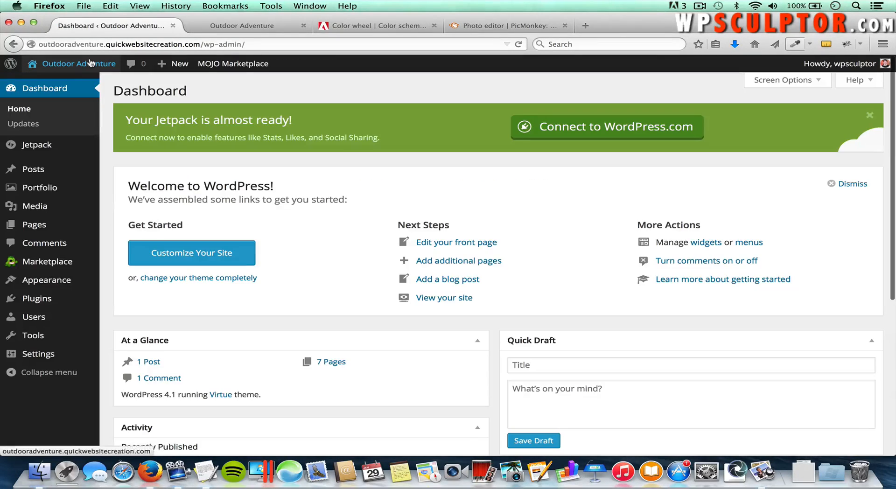
pyautogui.moveTo(56, 187)
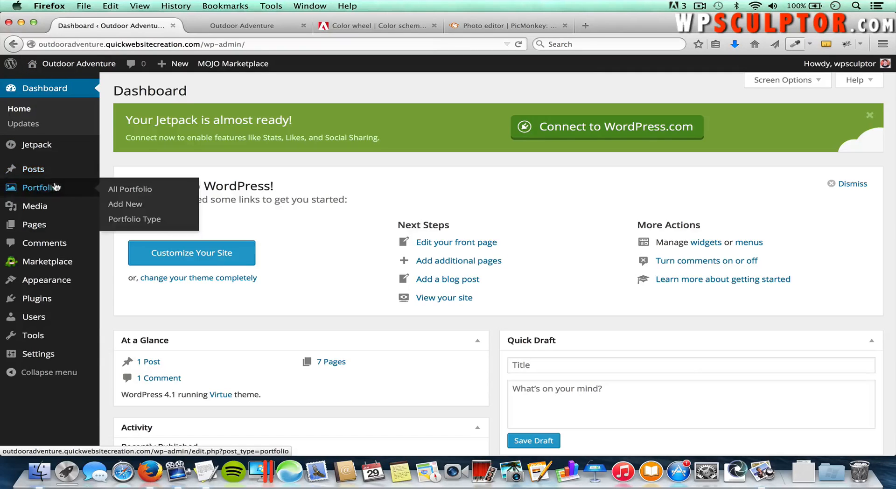
pyautogui.click(135, 207)
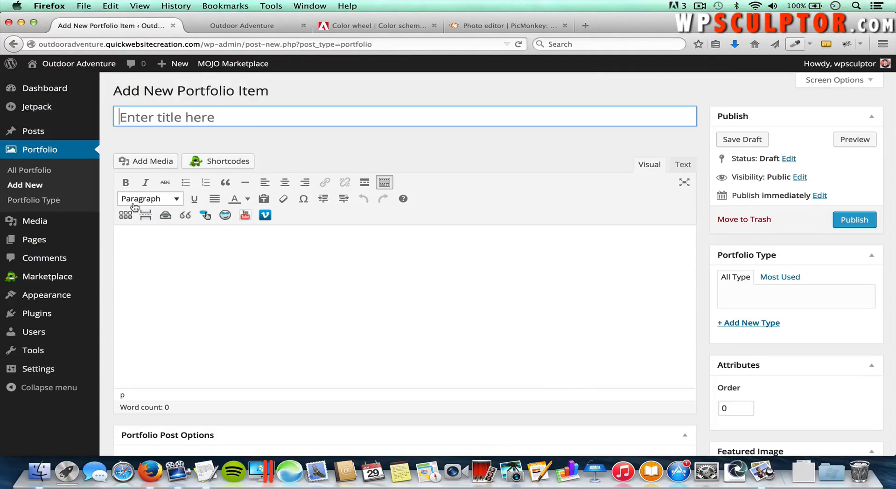
pyautogui.press('super+Tab')
pyautogui.press('super+Tab')
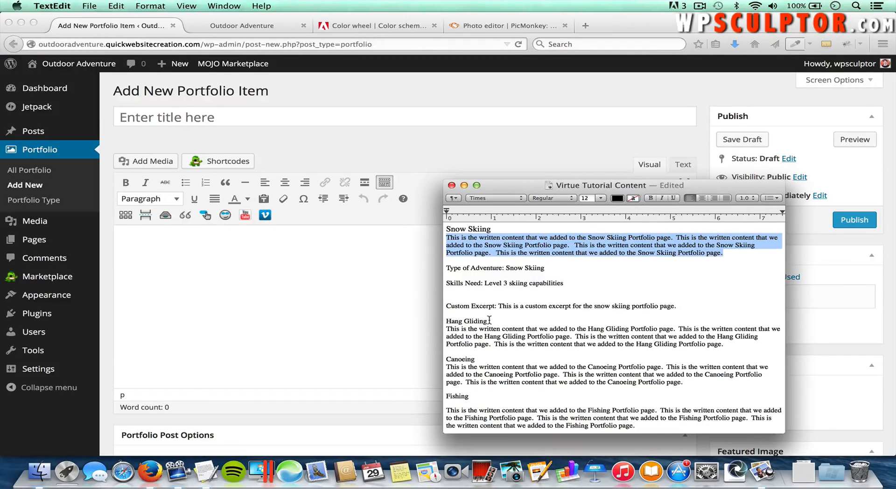
pyautogui.press('super+Tab')
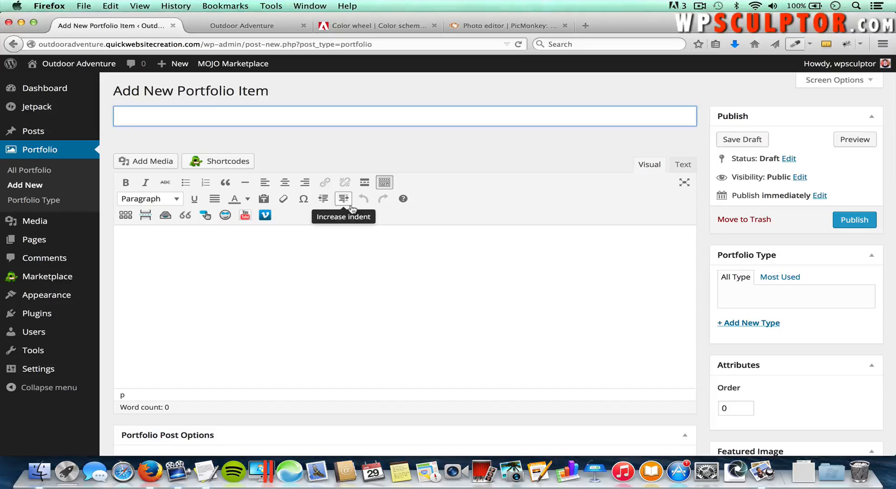
pyautogui.write('HangGLide')
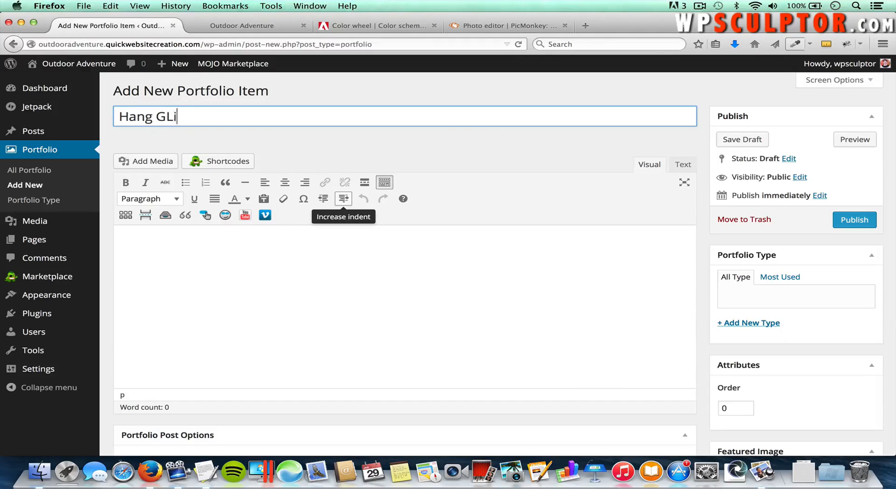
pyautogui.press('BackSpace')
pyautogui.press('BackSpace')
pyautogui.press('BackSpace')
pyautogui.press('BackSpace')
pyautogui.write('liding')
# Step: Copy the Hang Gliding paragraph from TextEdit and paste repeated copies into the body
pyautogui.press('super+Tab')
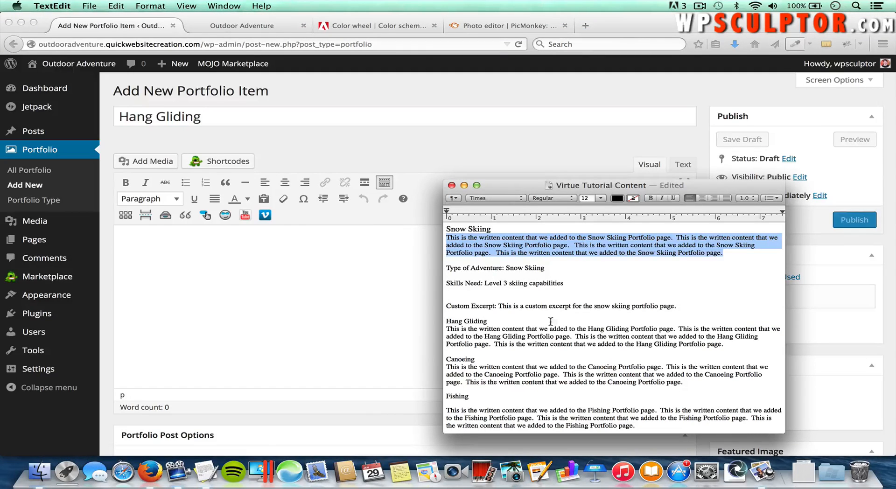
pyautogui.moveTo(725, 344); pyautogui.dragTo(447, 327)
pyautogui.press('super+c')
pyautogui.press('super+Tab')
pyautogui.click(332, 284)
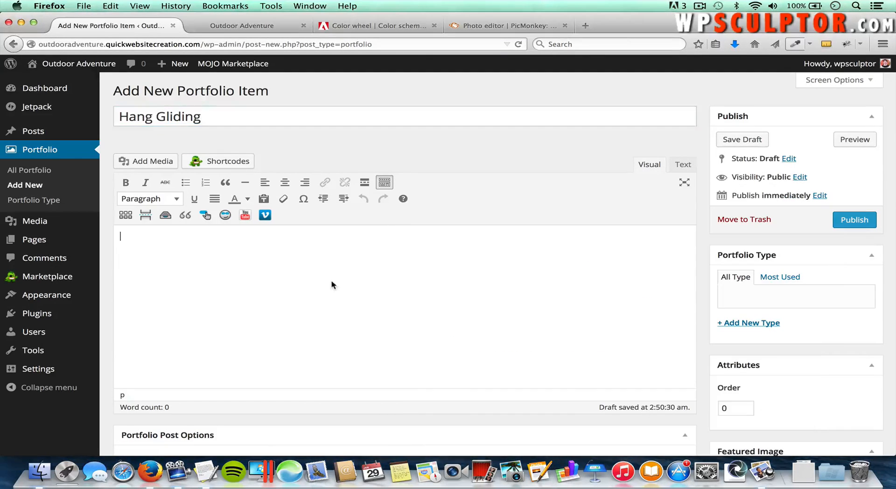
pyautogui.press('super+v')
pyautogui.press('Return')
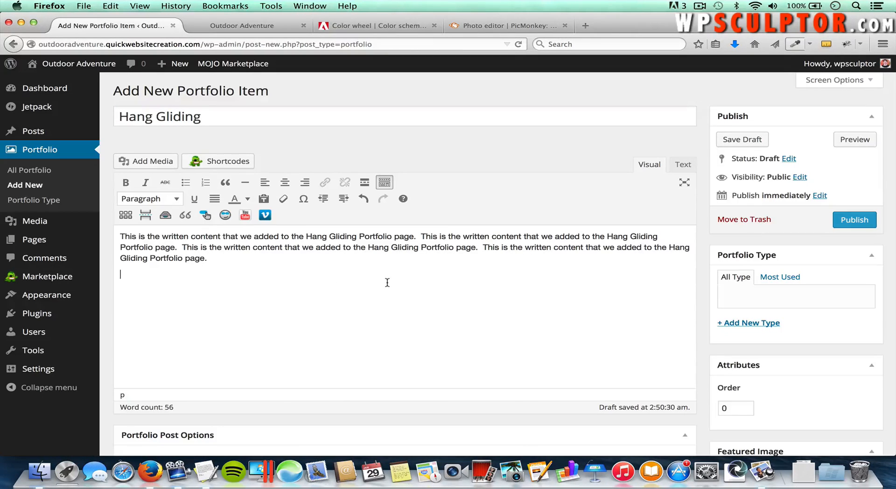
pyautogui.press('super+v')
pyautogui.press('super+v')
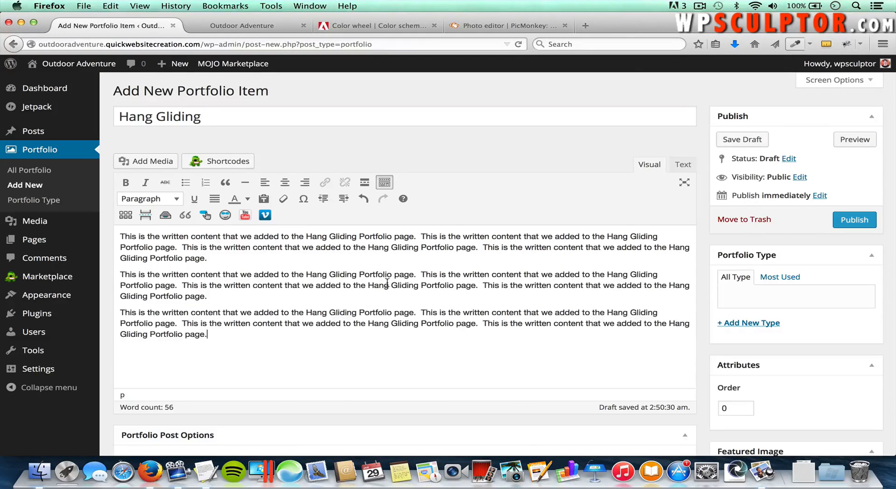
pyautogui.scroll(-4, 387, 283)
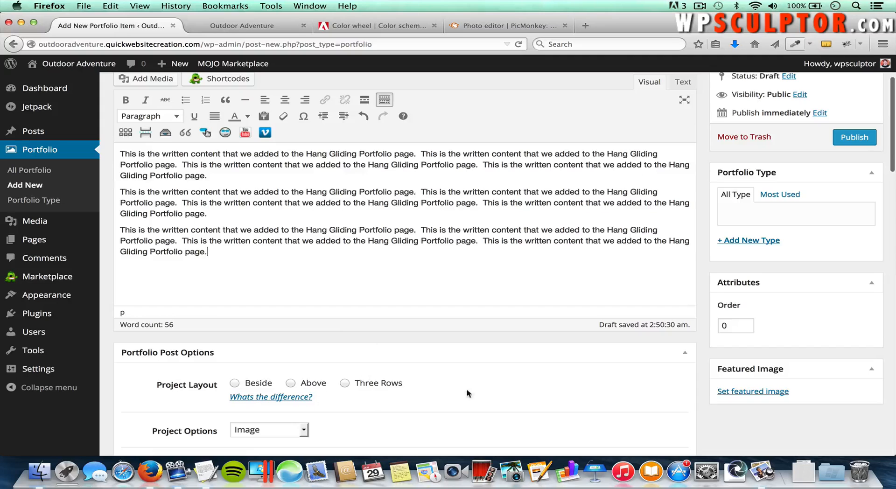
pyautogui.scroll(-1, 476, 366)
pyautogui.scroll(4, 475, 366)
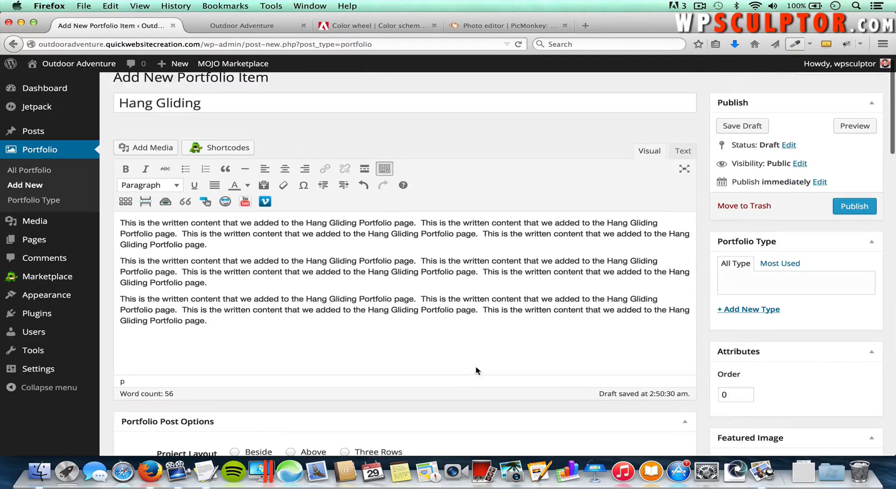
pyautogui.scroll(-2, 552, 380)
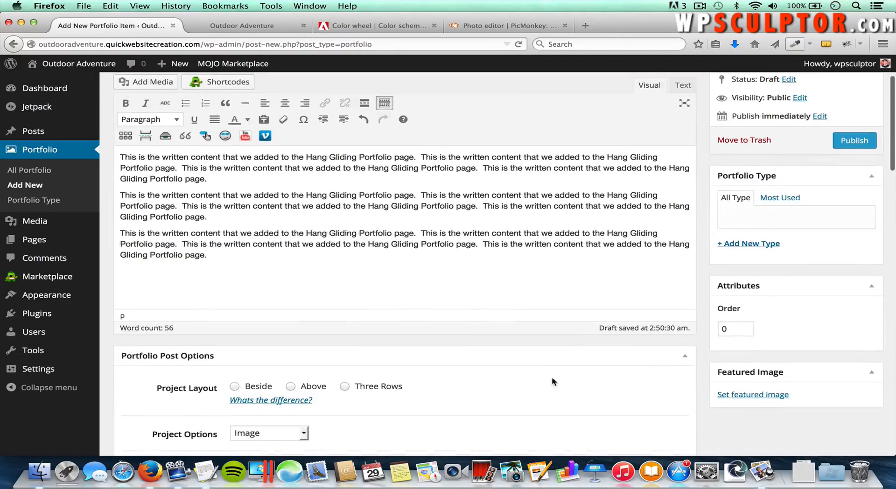
# Step: Upload hangglider.jpg from the Portfolio folder and set it as the featured image
pyautogui.click(743, 398)
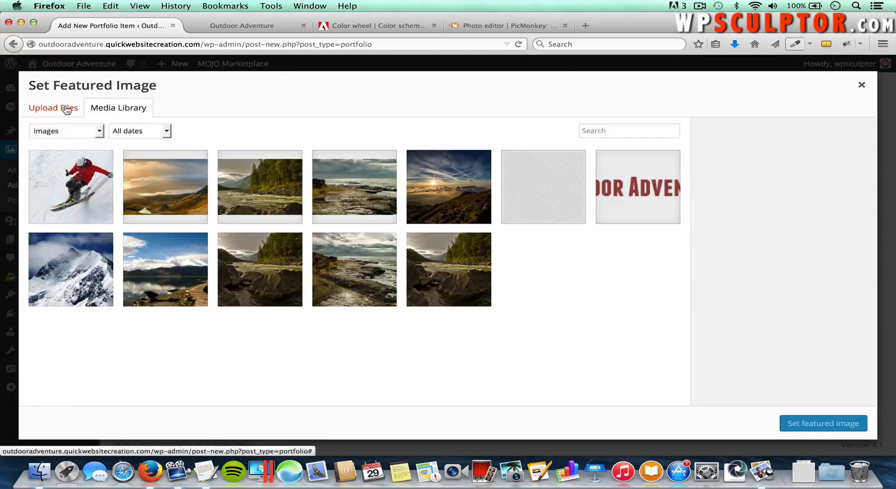
pyautogui.click(69, 108)
pyautogui.click(444, 262)
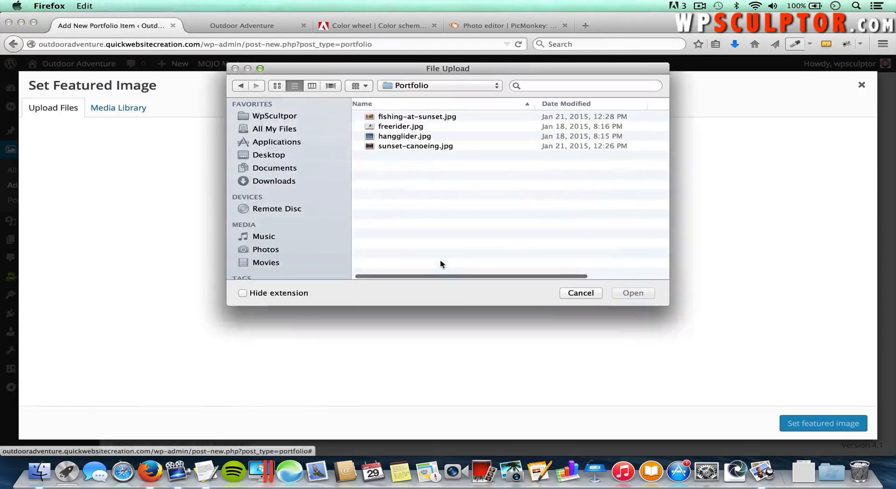
pyautogui.click(409, 136)
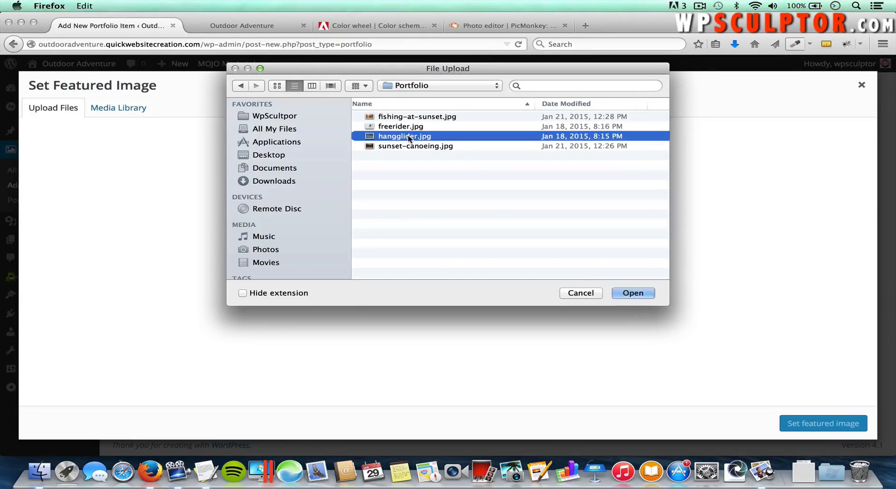
pyautogui.click(640, 293)
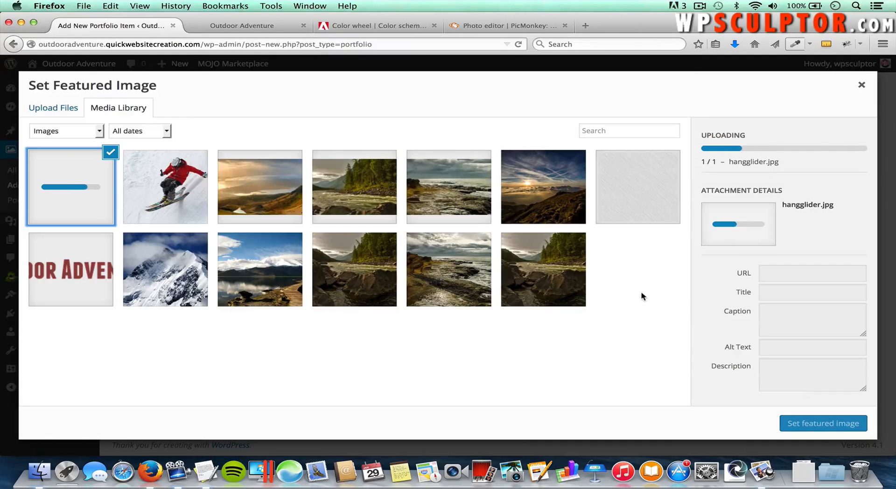
pyautogui.click(818, 424)
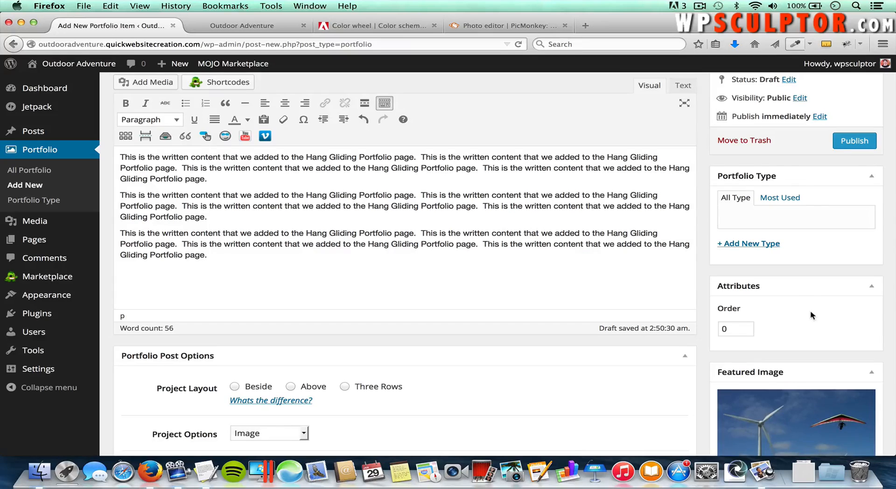
# Step: Publish the Hang Gliding item and begin another new portfolio item
pyautogui.scroll(4, 851, 267)
pyautogui.click(852, 218)
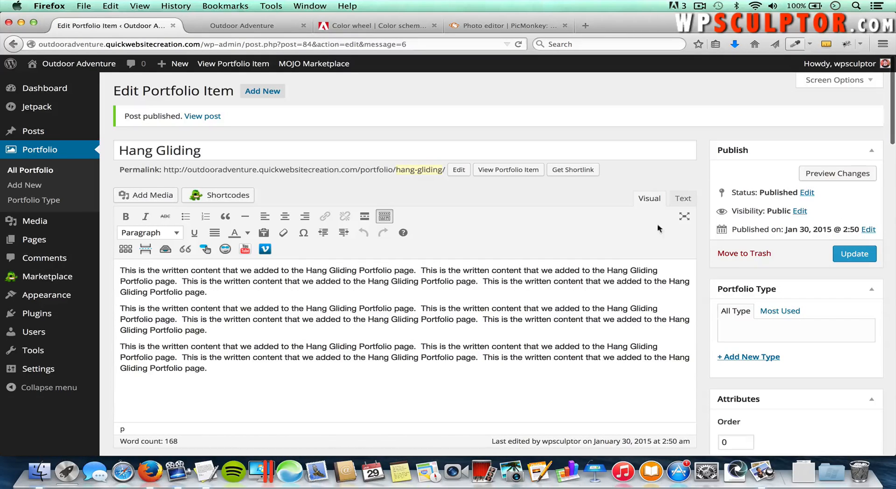
pyautogui.click(269, 93)
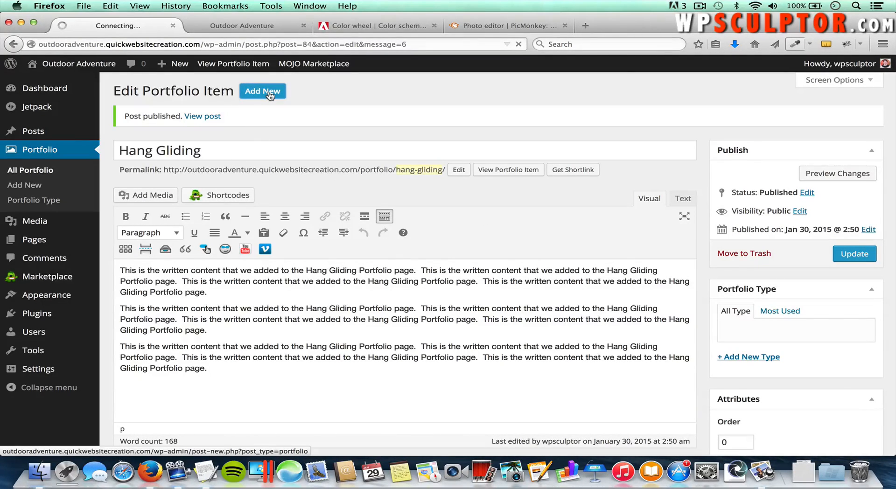
# Step: Title the item 'Canoeing' and paste the Canoeing sample paragraph three times into the body
pyautogui.press('super+Tab')
pyautogui.press('super+Tab')
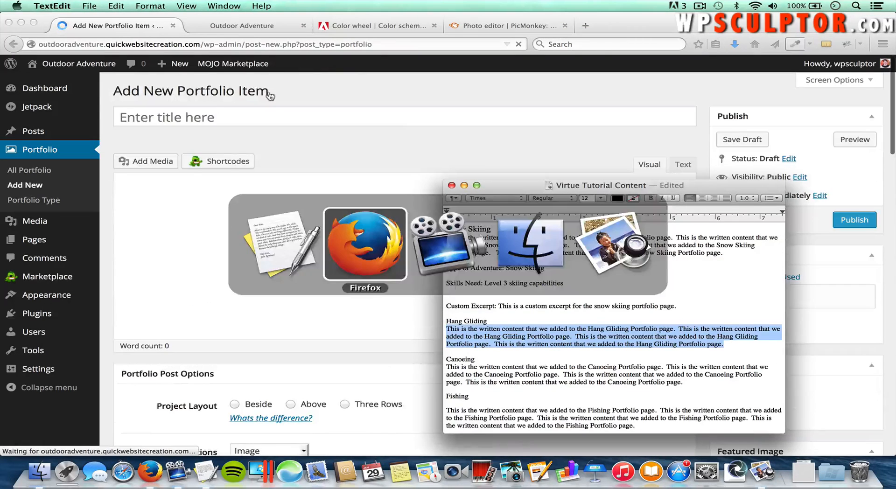
pyautogui.press('super+Tab')
pyautogui.press('super+Tab')
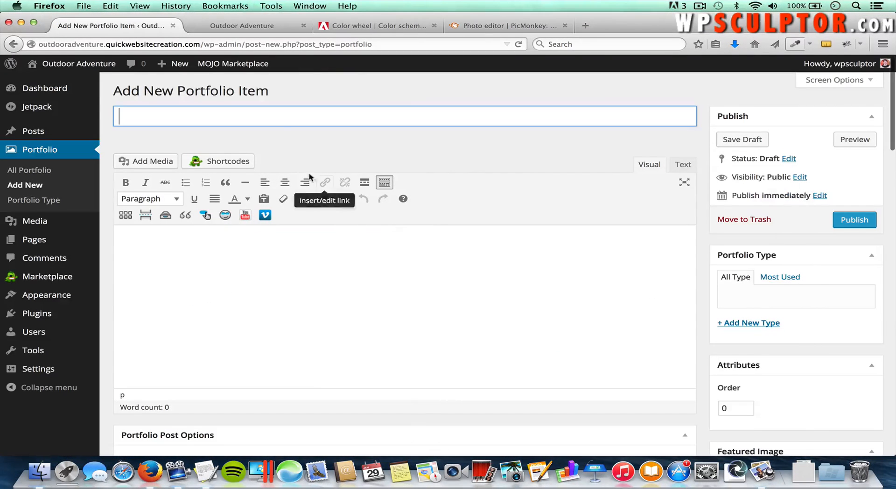
pyautogui.write('Canoeing')
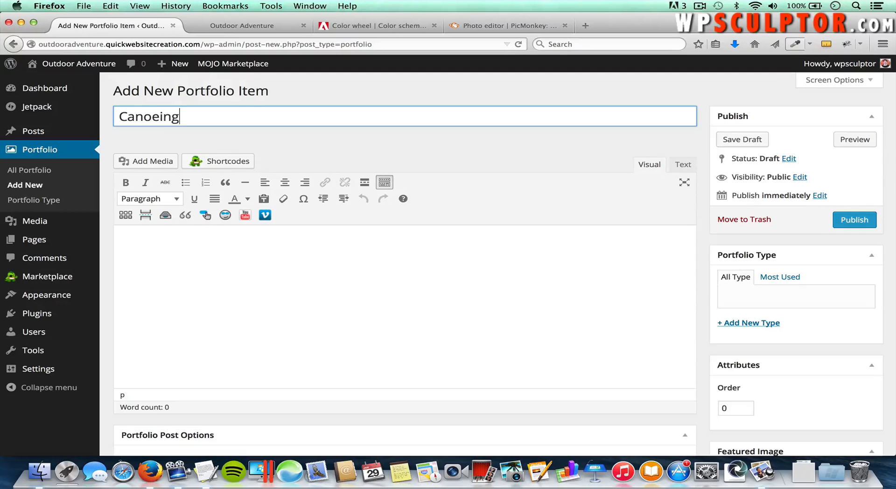
pyautogui.click(298, 275)
pyautogui.press('super+Tab')
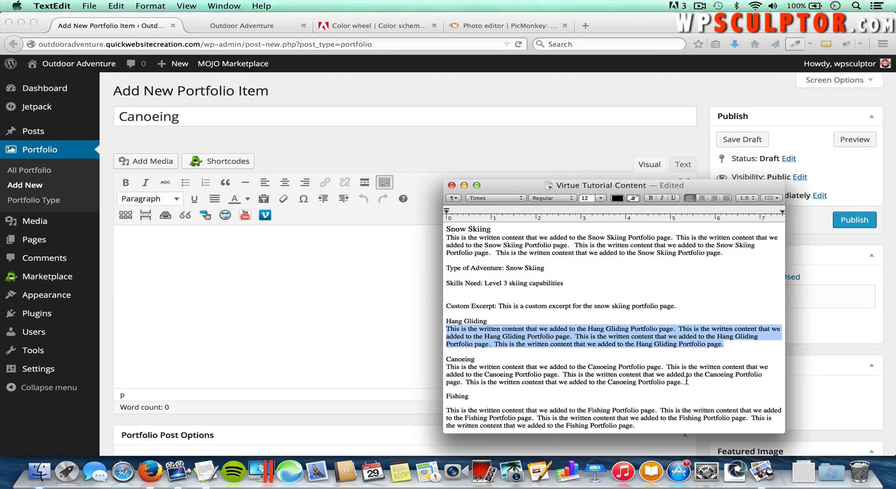
pyautogui.moveTo(682, 381); pyautogui.dragTo(433, 366)
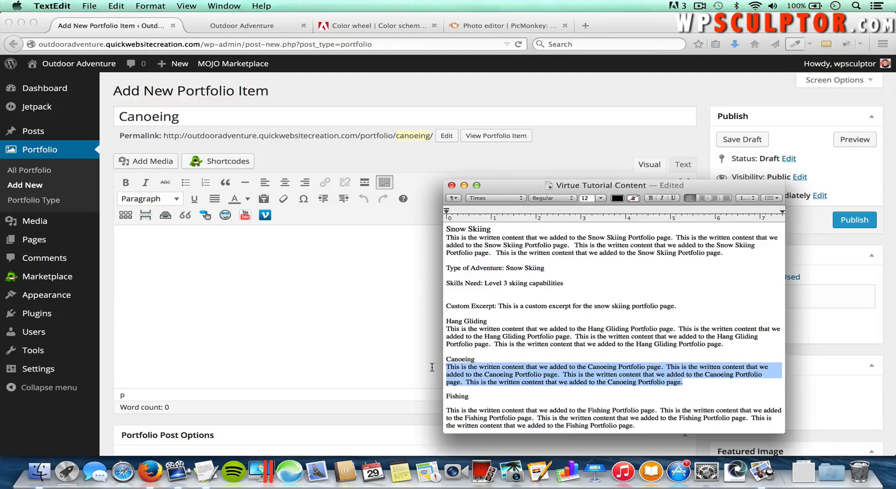
pyautogui.click(433, 367)
pyautogui.press('super+v')
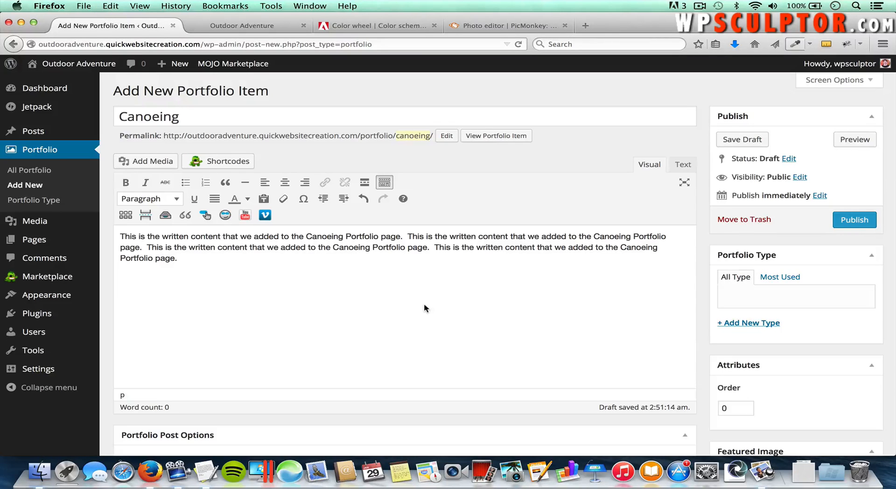
pyautogui.press('Return')
pyautogui.press('super+v')
pyautogui.press('Return')
pyautogui.press('super+v')
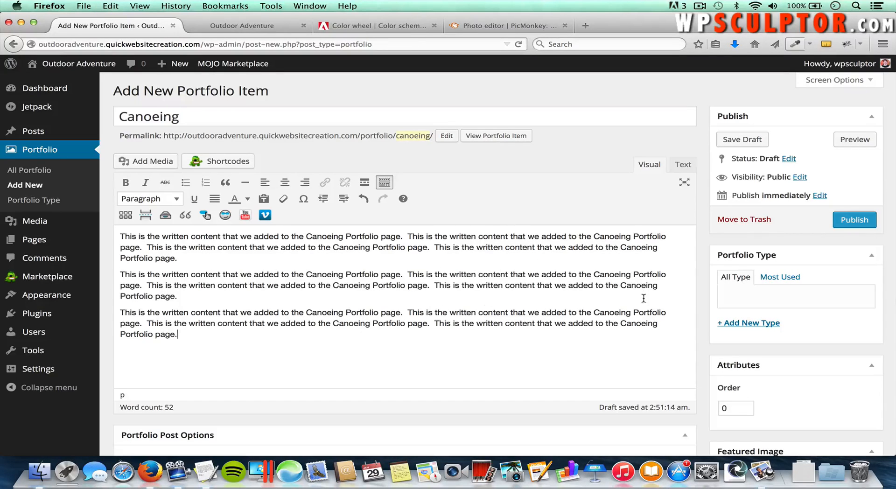
pyautogui.scroll(-4, 719, 334)
# Step: Upload sunset-canoeing.jpg as the featured image and publish the Canoeing item
pyautogui.click(761, 376)
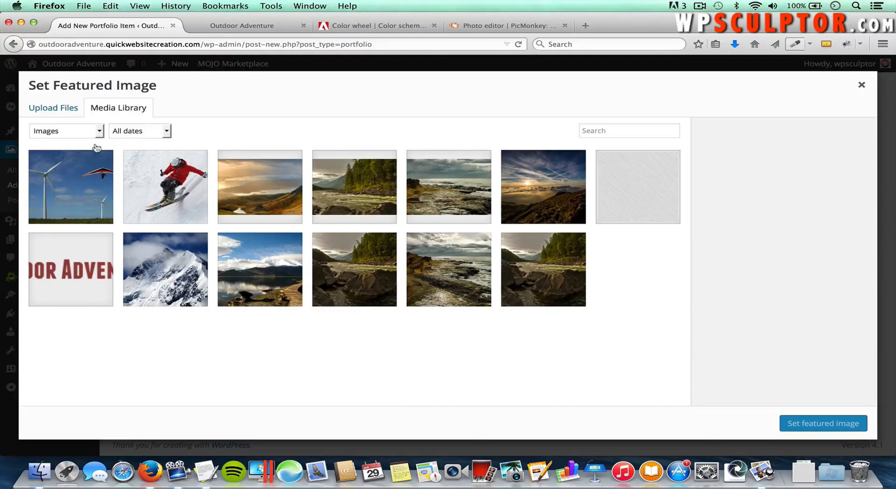
pyautogui.click(66, 111)
pyautogui.click(431, 270)
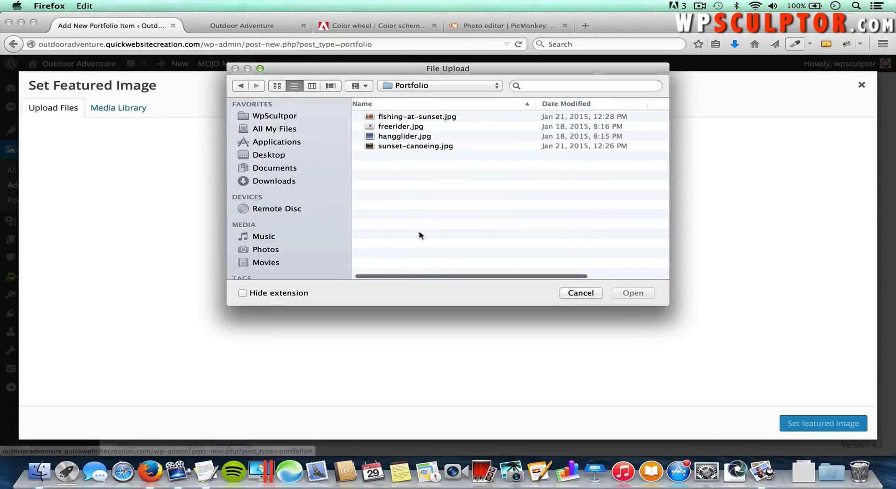
pyautogui.click(420, 146)
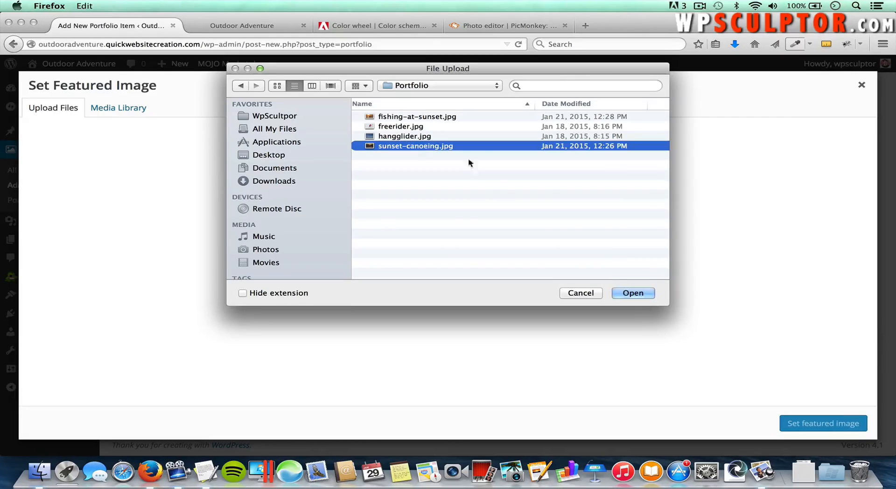
pyautogui.click(630, 292)
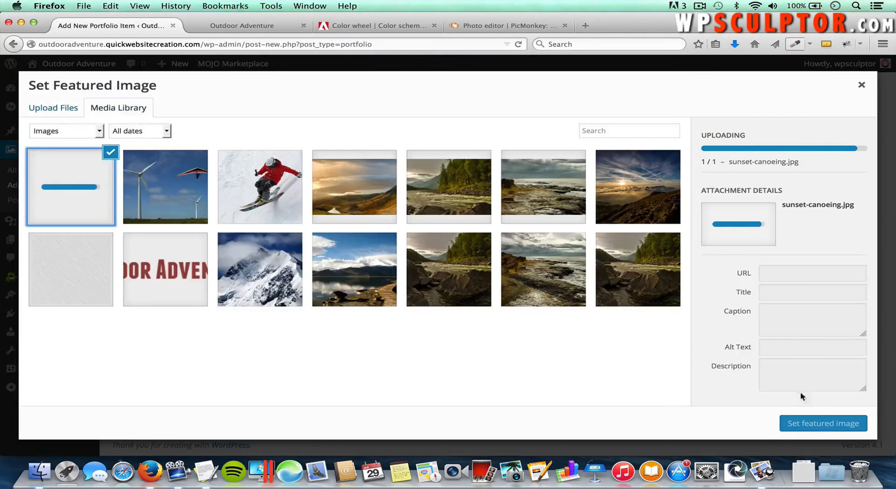
pyautogui.click(810, 425)
pyautogui.click(858, 119)
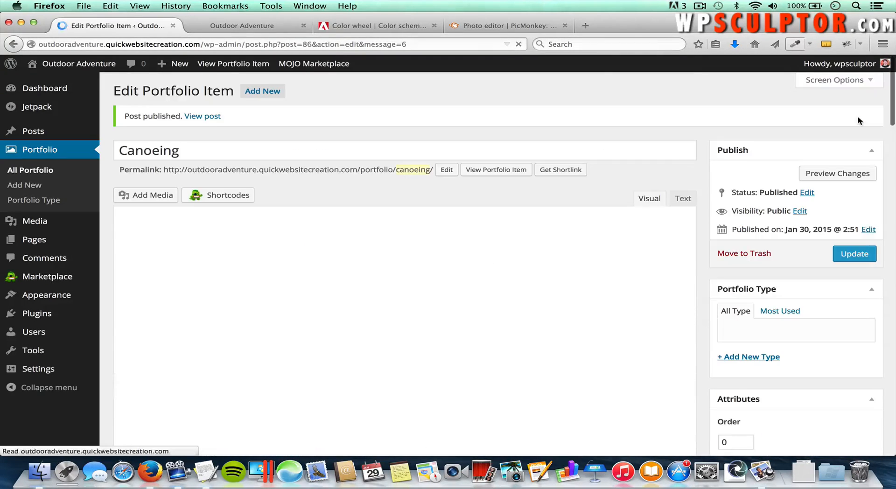
# Step: Start a new portfolio item titled 'Fishing' and paste the Fishing sample paragraph into the body three times
pyautogui.click(266, 92)
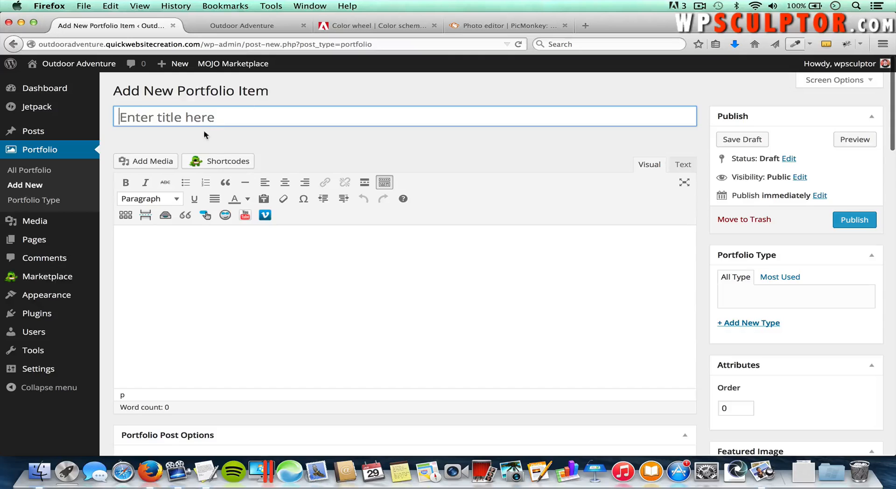
pyautogui.click(212, 122)
pyautogui.write('Fishing')
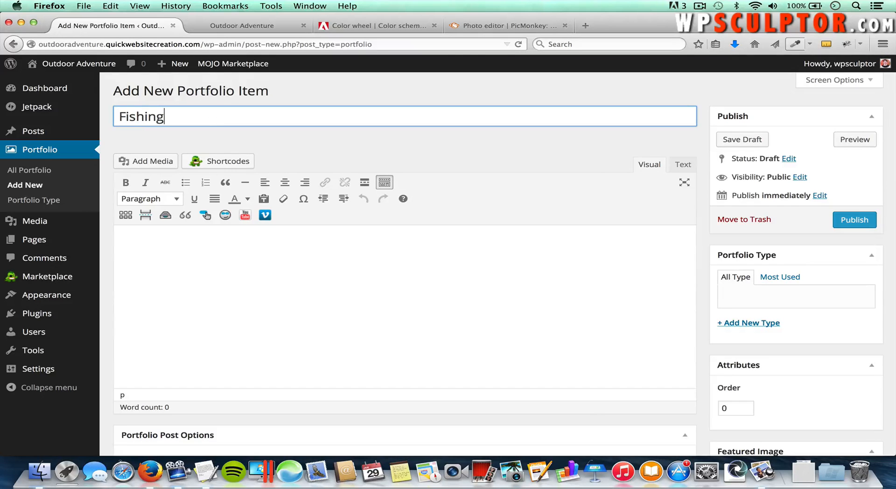
pyautogui.click(228, 246)
pyautogui.press('super+Tab')
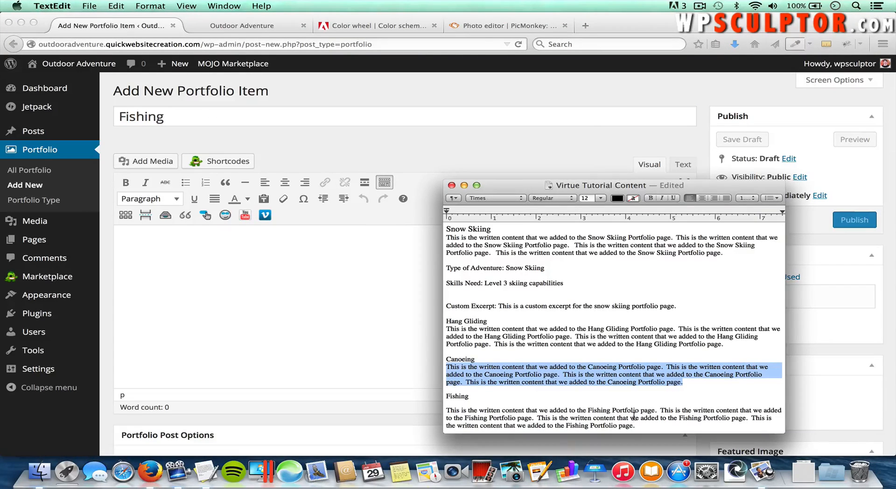
pyautogui.moveTo(635, 426); pyautogui.dragTo(430, 412)
pyautogui.press('super+c')
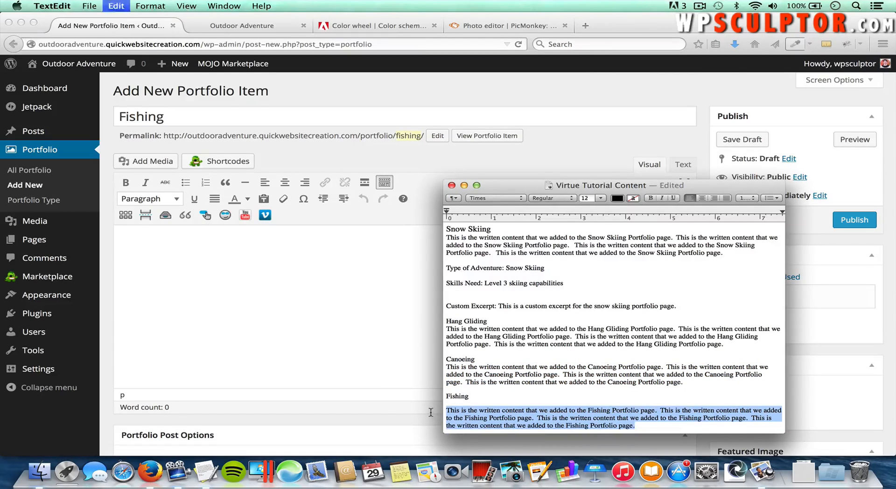
pyautogui.press('super+Tab')
pyautogui.press('super+v')
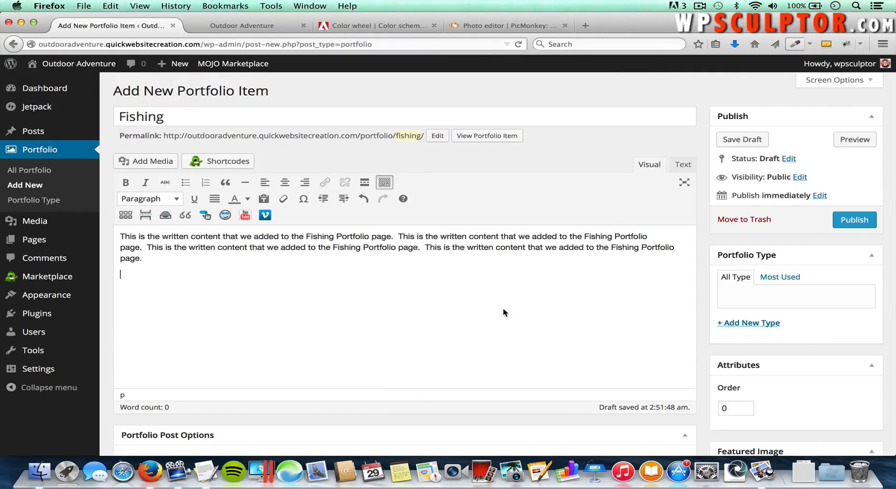
pyautogui.press('super+v')
pyautogui.press('super+v')
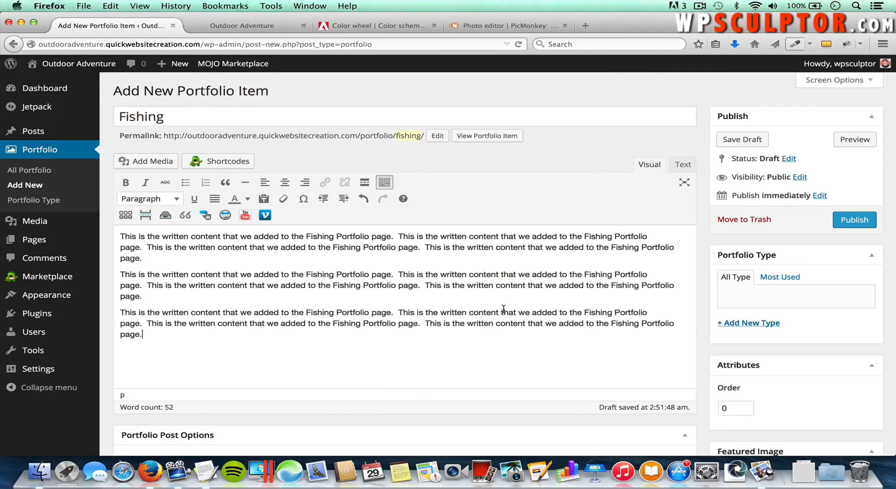
pyautogui.scroll(-5, 772, 302)
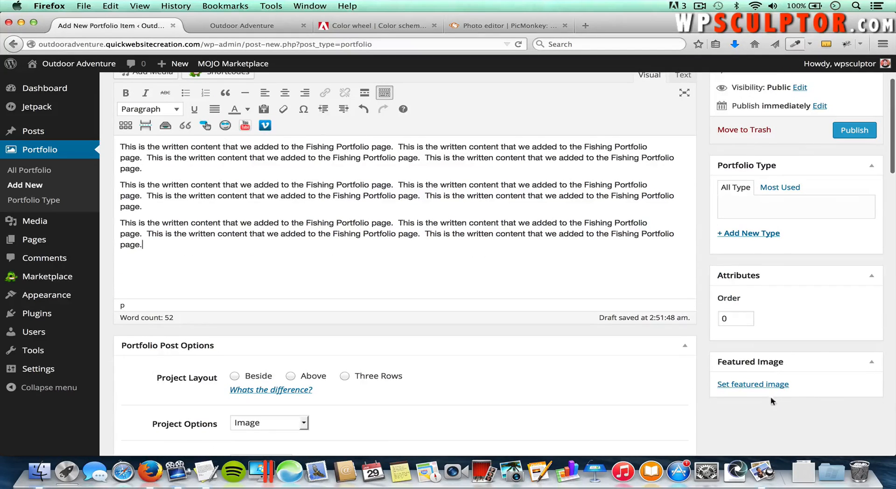
# Step: Upload sunset-canoeing.jpg as the featured image and publish the Fishing item
pyautogui.click(766, 386)
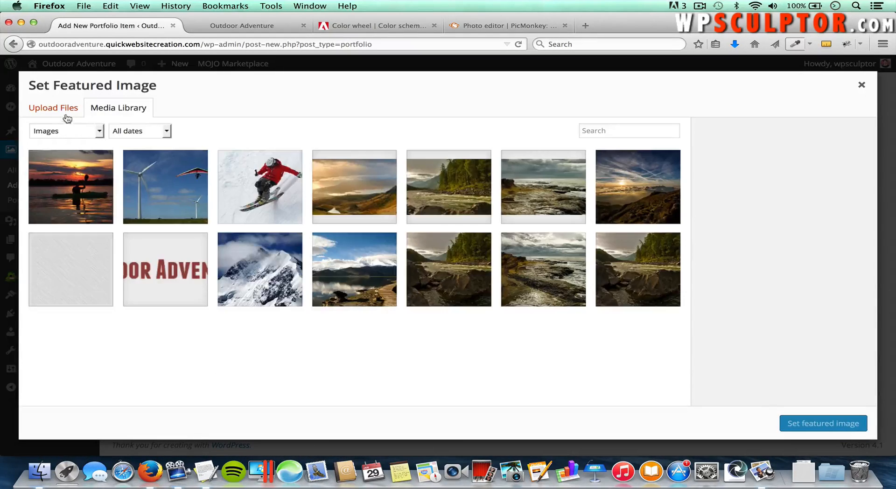
pyautogui.click(60, 112)
pyautogui.click(422, 258)
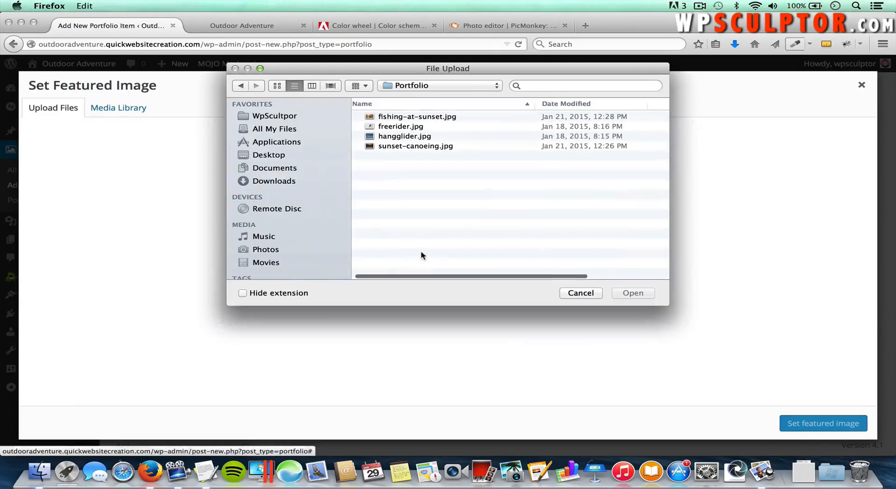
pyautogui.click(416, 146)
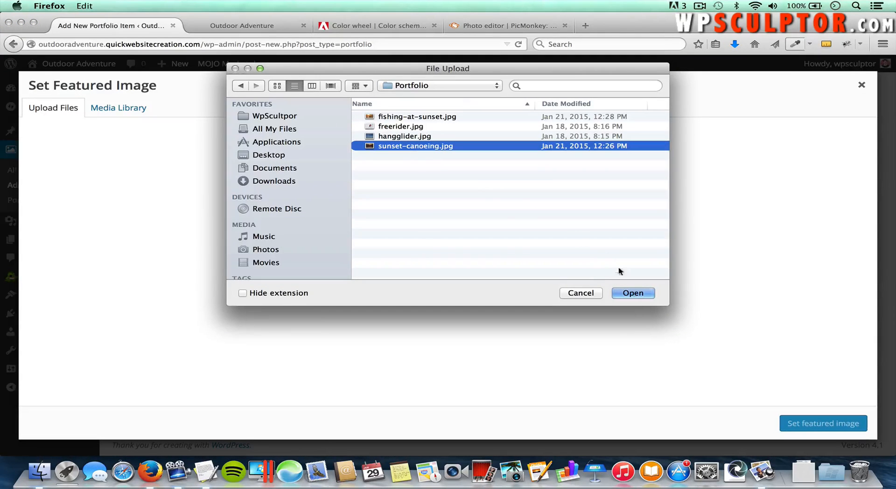
pyautogui.click(633, 293)
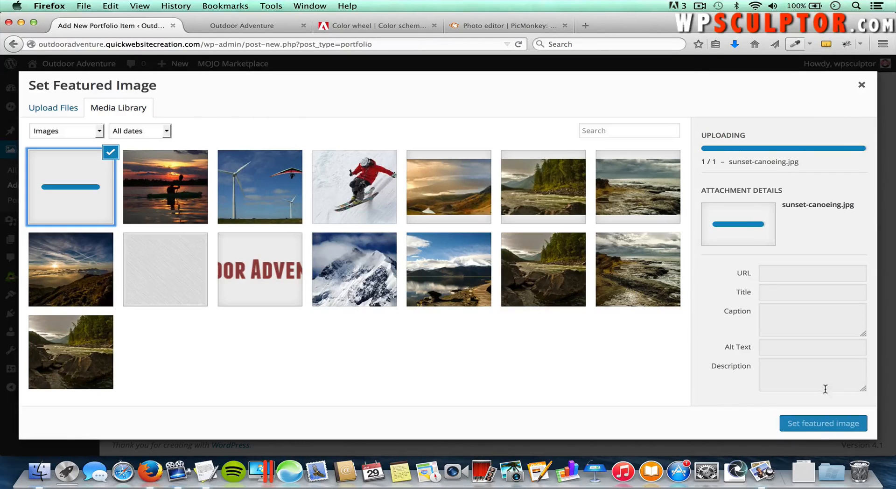
pyautogui.click(829, 425)
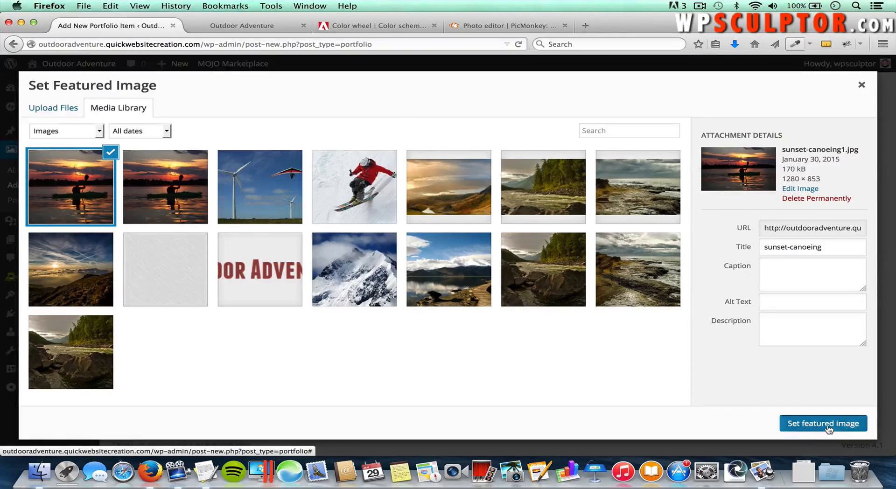
pyautogui.click(855, 132)
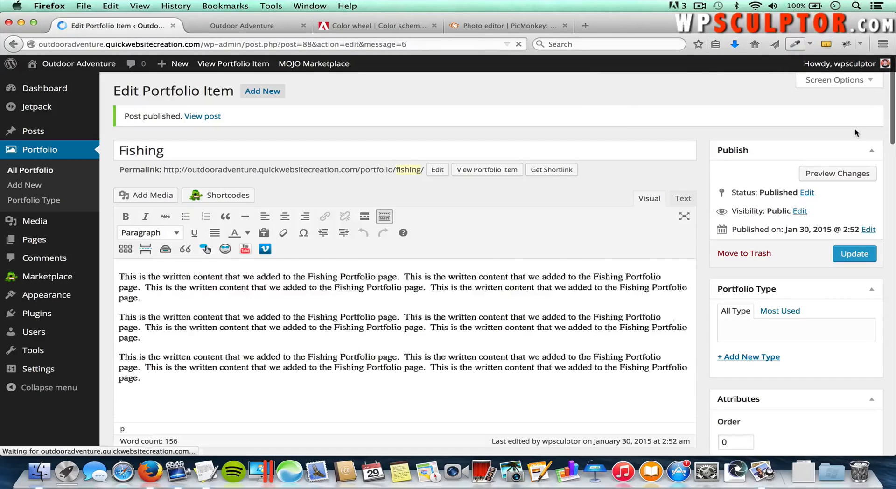
# Step: Open the Portfolio page on the live Outdoor Adventure site tab
pyautogui.click(249, 27)
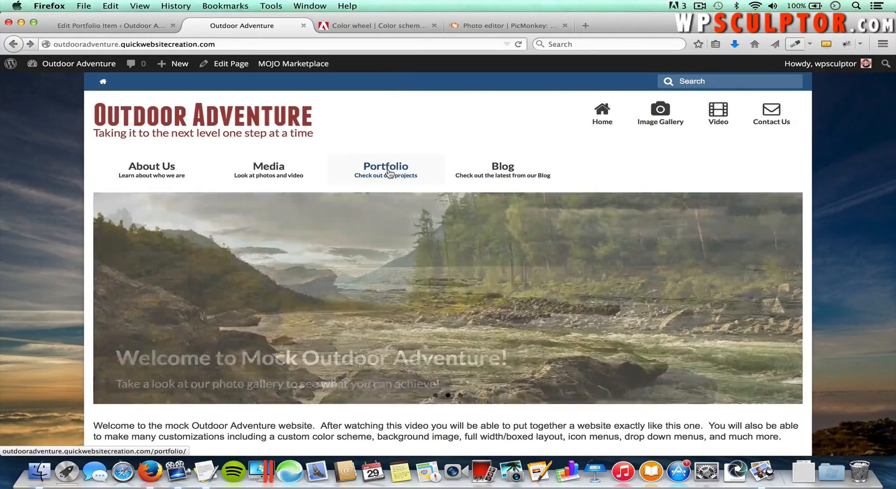
pyautogui.click(389, 174)
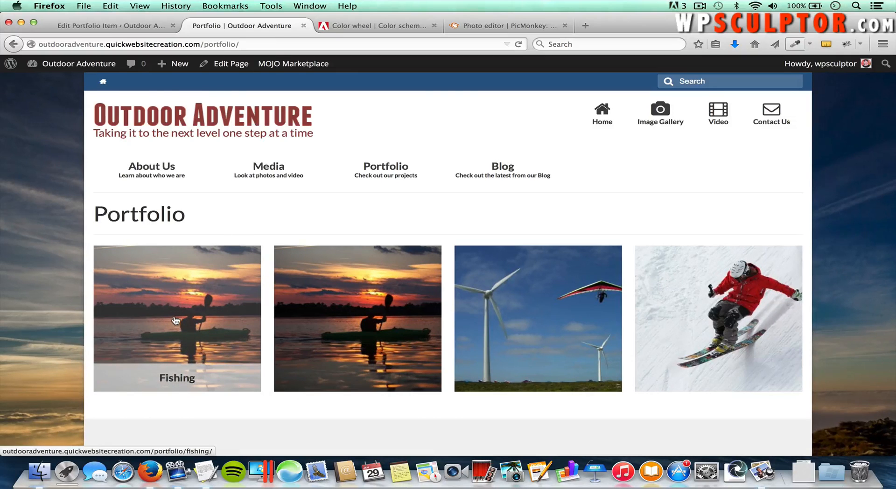
# Step: Replace the Fishing item's featured image with a newly uploaded fishing-at-sunset.jpg
pyautogui.click(101, 28)
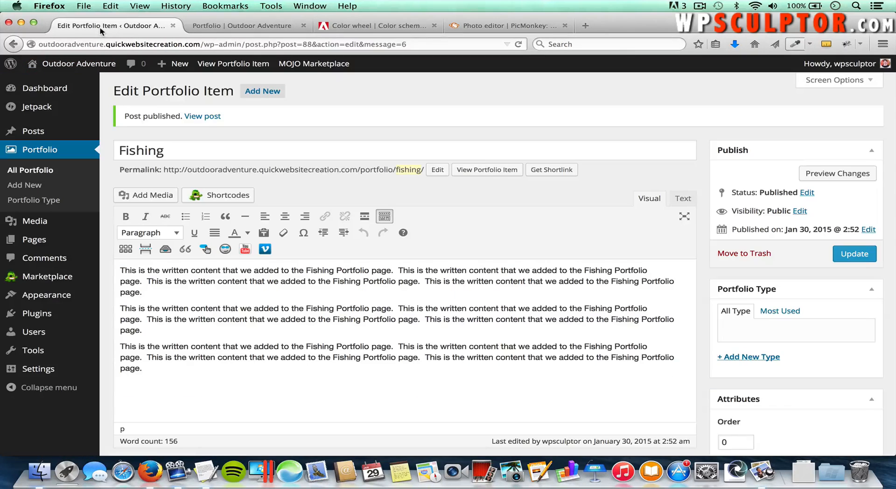
pyautogui.scroll(-5, 688, 316)
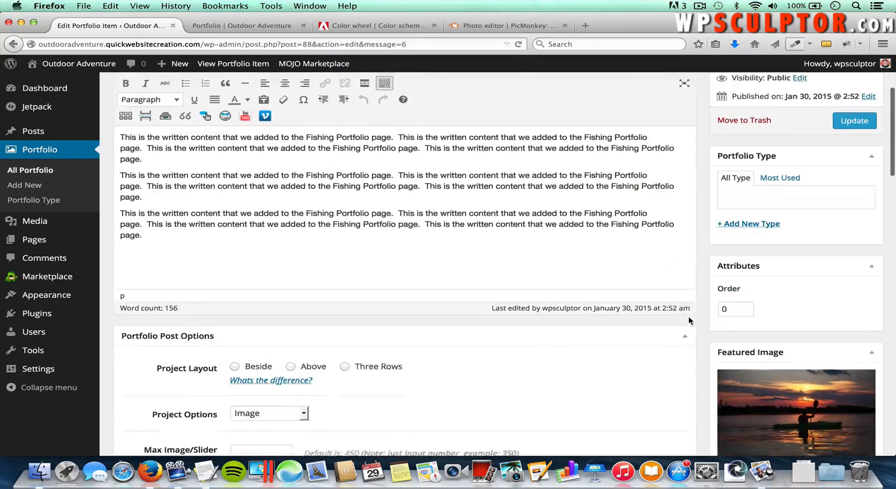
pyautogui.scroll(-2, 689, 321)
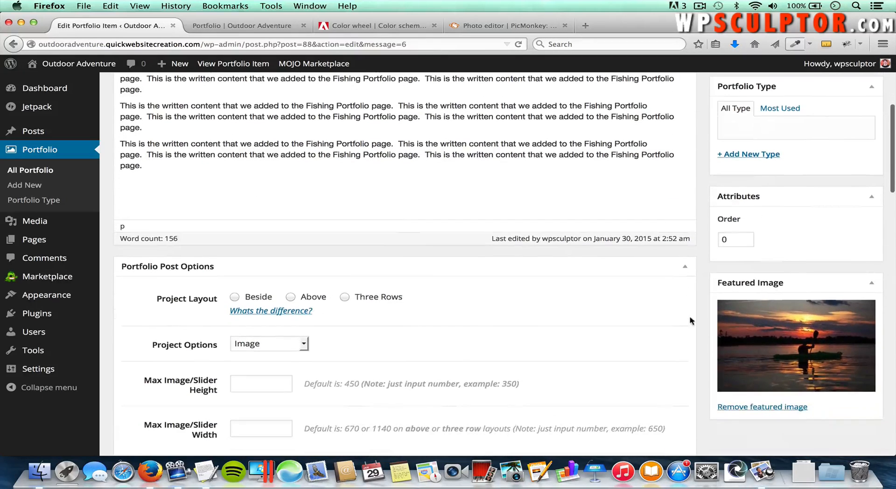
pyautogui.click(754, 409)
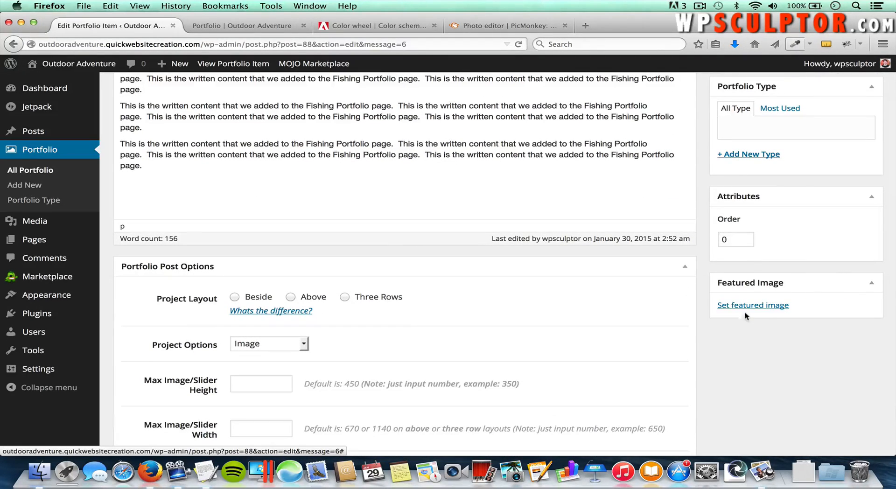
pyautogui.click(745, 310)
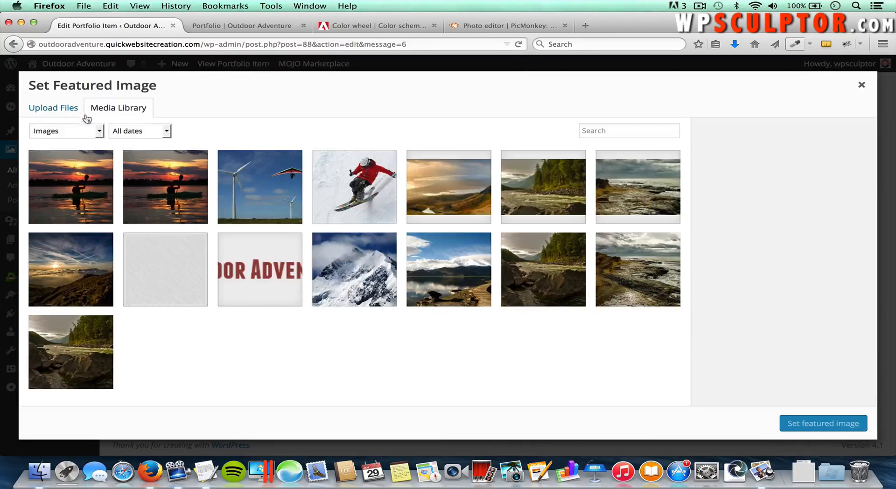
pyautogui.click(73, 111)
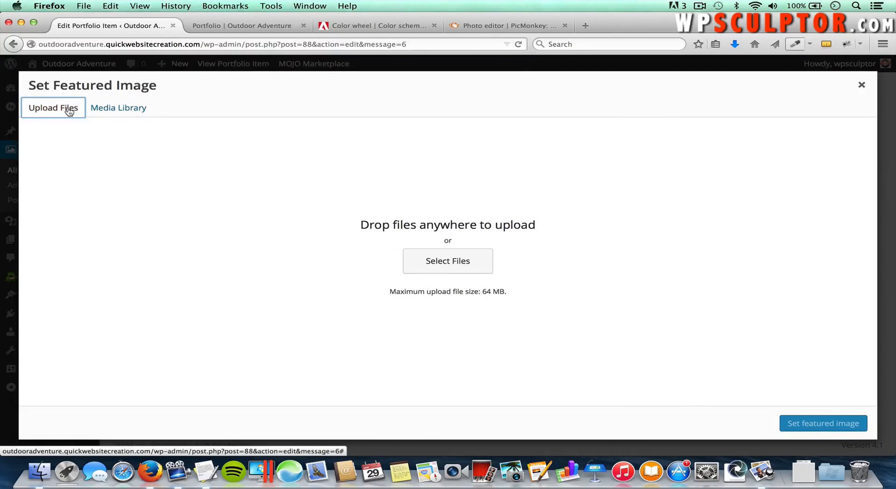
pyautogui.click(455, 262)
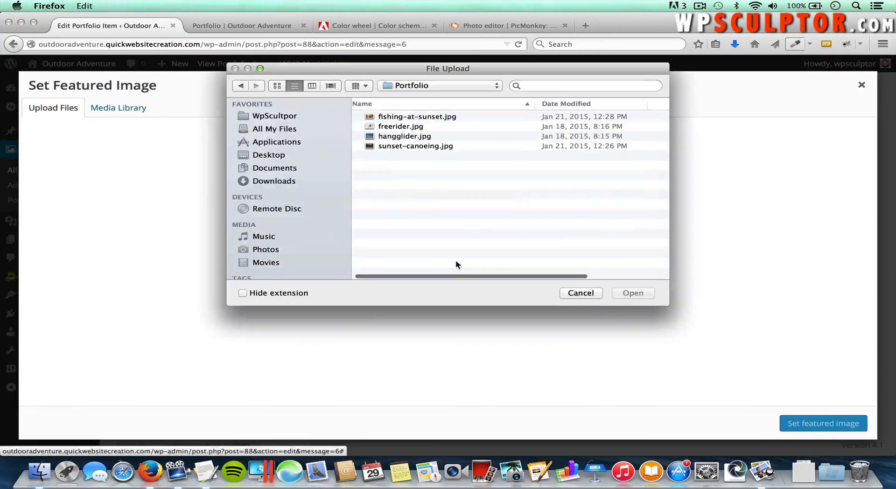
pyautogui.click(435, 119)
pyautogui.click(650, 294)
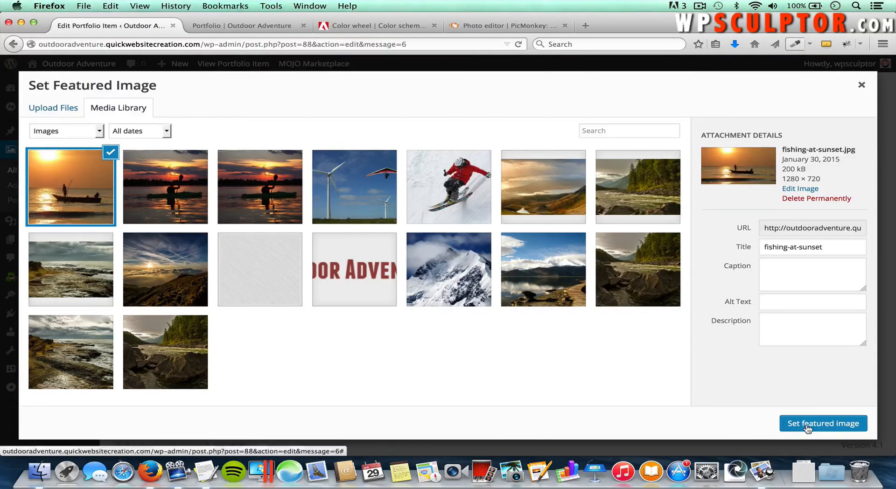
pyautogui.click(809, 423)
# Step: Update the Fishing item and go to the live Portfolio page
pyautogui.scroll(5, 784, 234)
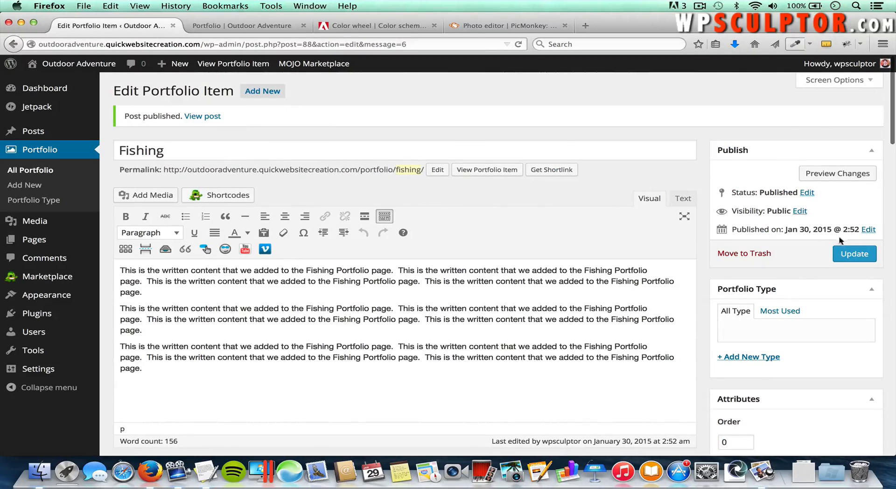
pyautogui.click(849, 254)
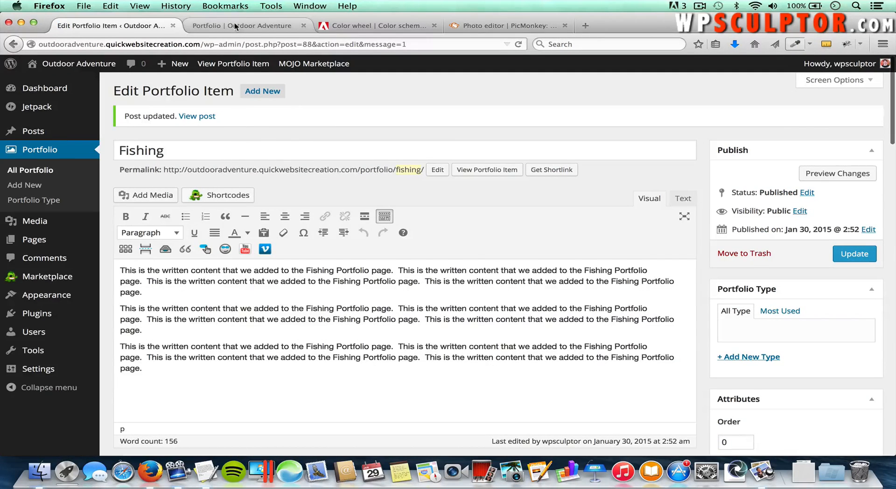
pyautogui.click(236, 27)
# Step: Reload Portfolio, open Fishing, and page through each project back to the four-tile grid
pyautogui.press('super+r')
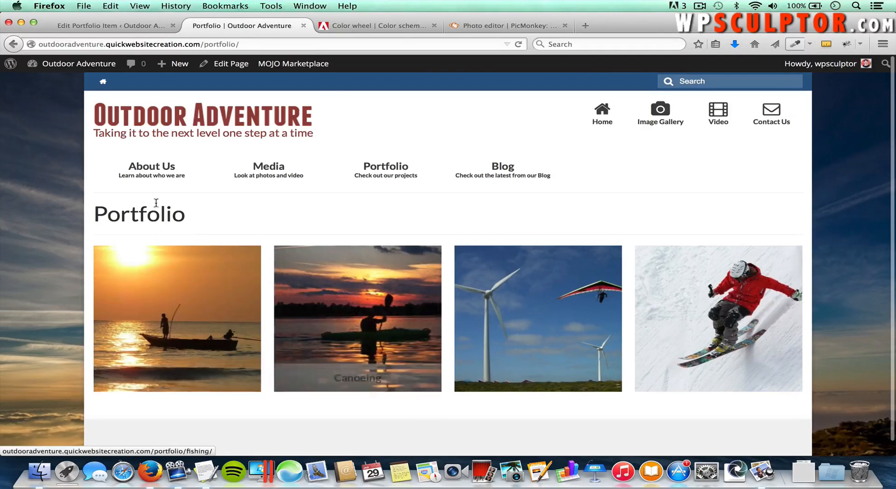
pyautogui.click(201, 312)
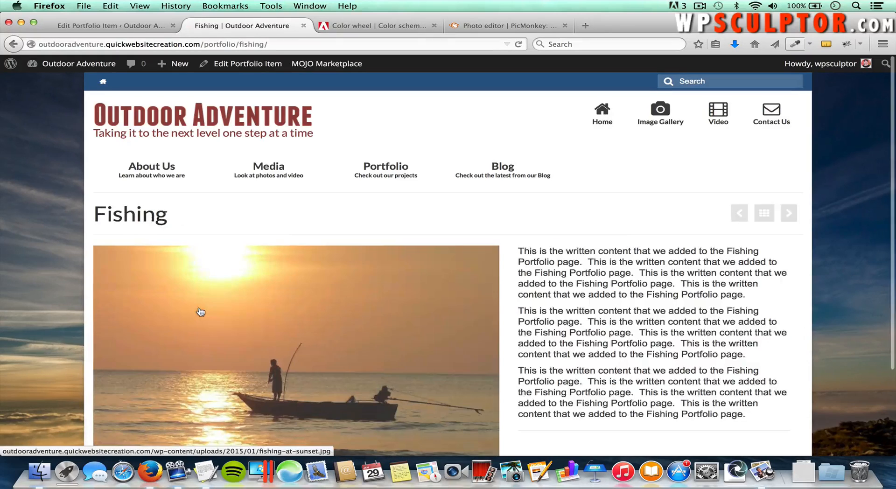
pyautogui.scroll(-3, 402, 322)
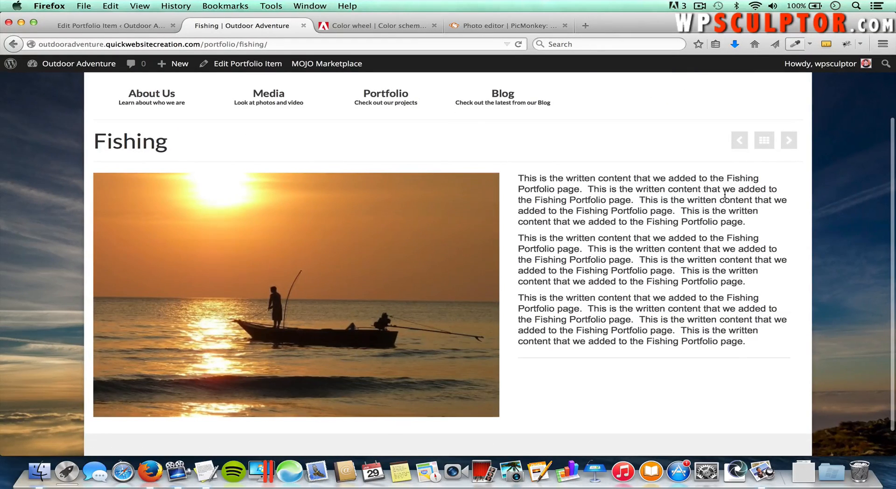
pyautogui.scroll(2, 633, 164)
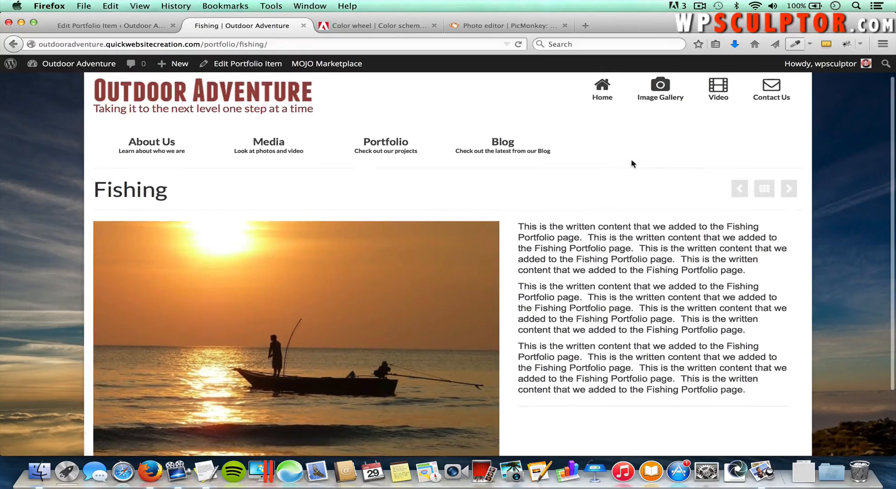
pyautogui.click(788, 189)
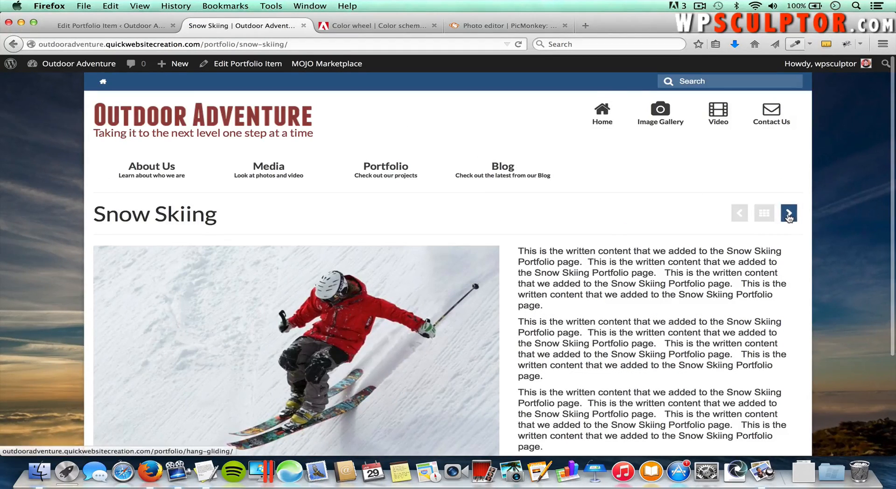
pyautogui.click(789, 216)
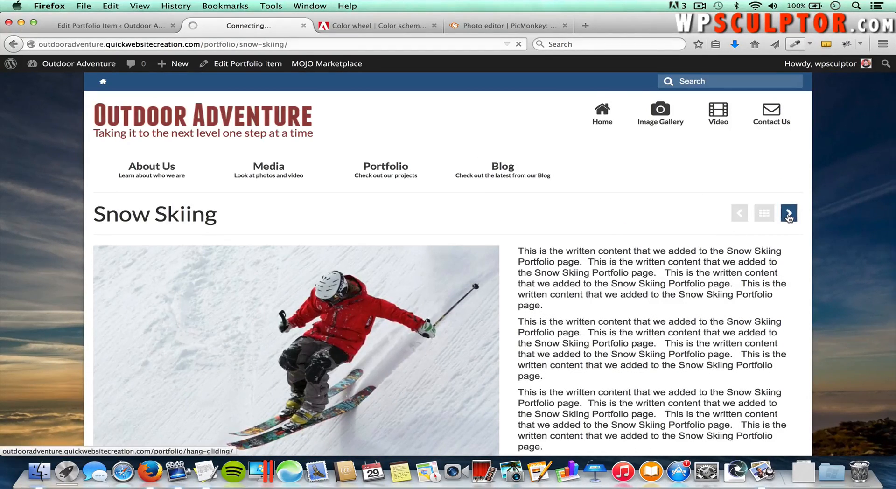
pyautogui.click(789, 215)
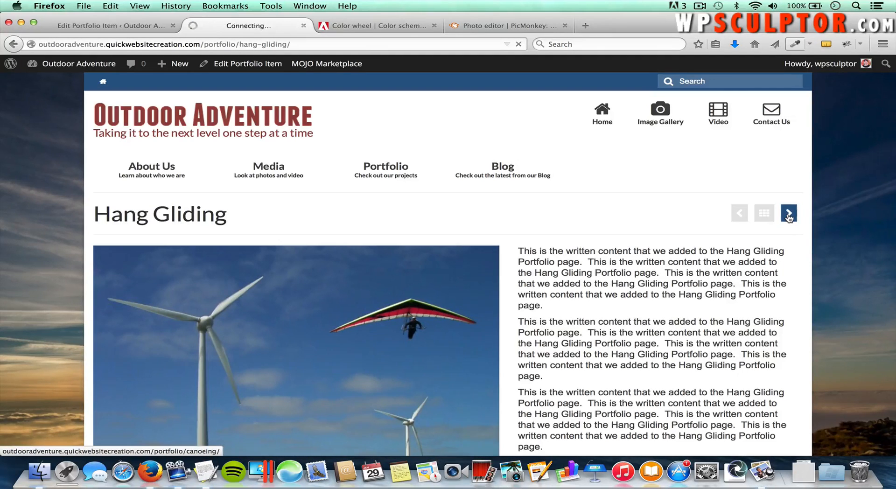
pyautogui.click(766, 215)
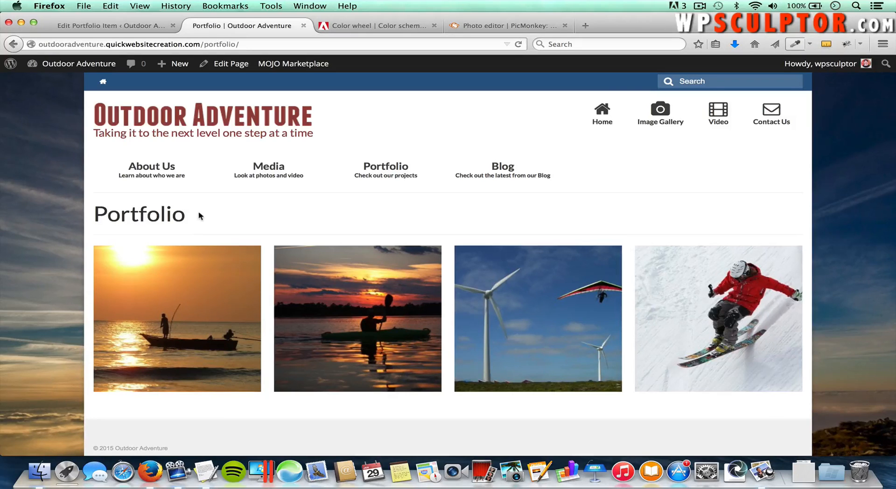
# Step: In Theme Options > Home Layout, move Portfolio Carousel to Enabled and save
pyautogui.click(131, 25)
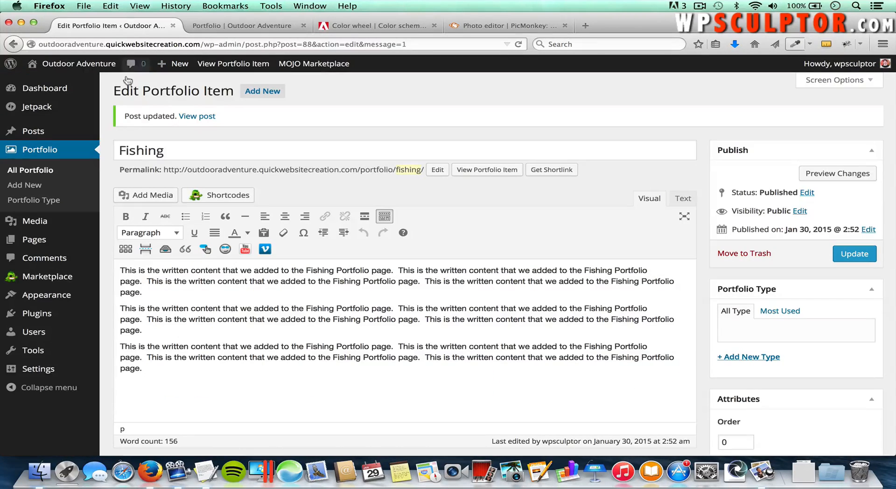
pyautogui.moveTo(61, 296)
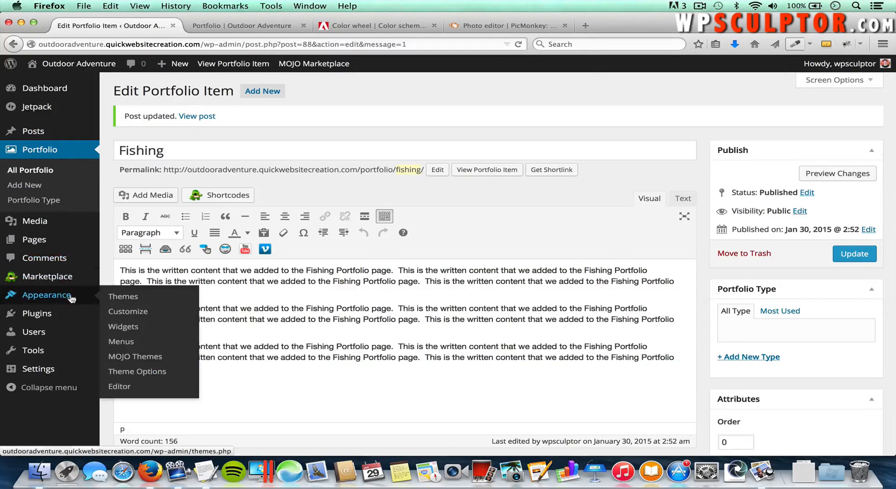
pyautogui.click(146, 375)
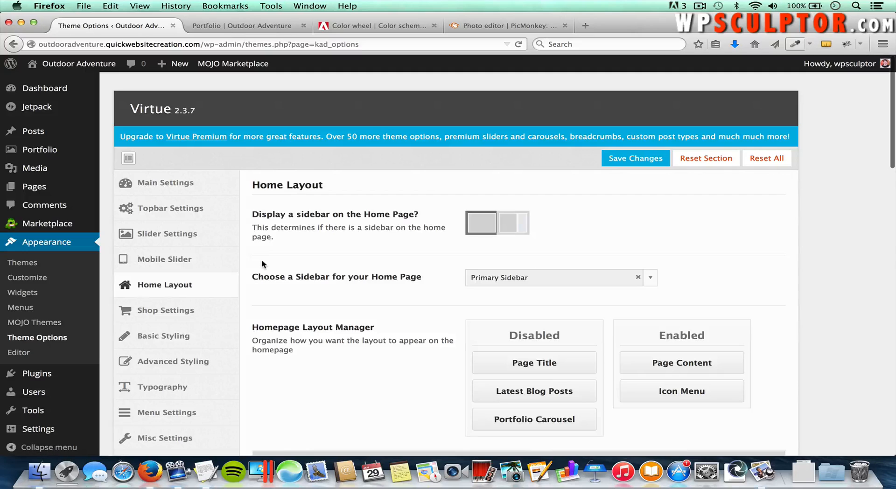
pyautogui.click(177, 285)
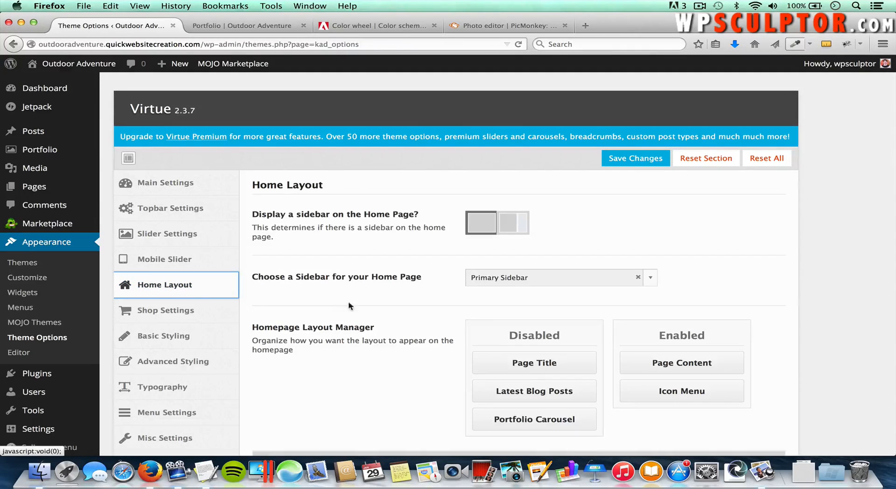
pyautogui.scroll(-2, 419, 327)
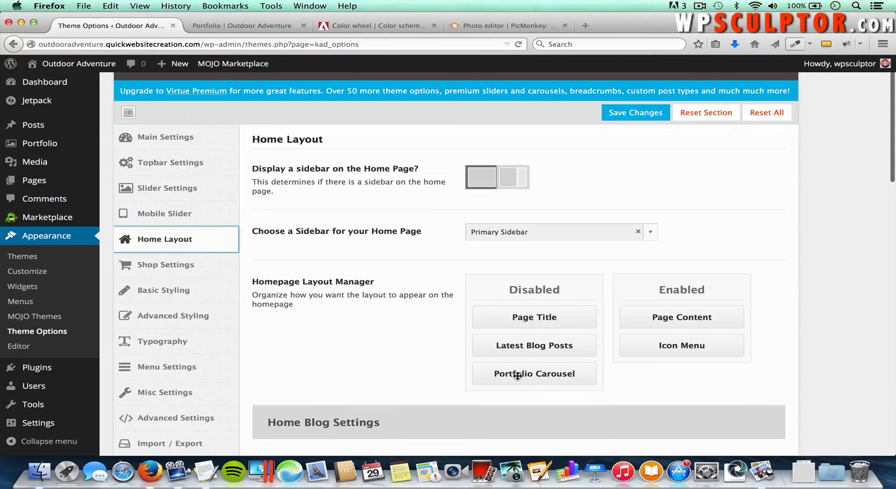
pyautogui.moveTo(519, 373); pyautogui.dragTo(664, 376)
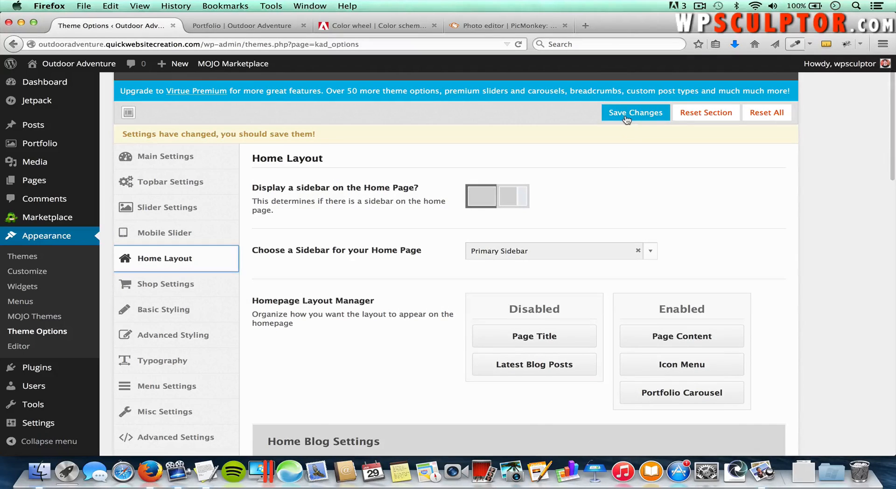
pyautogui.click(626, 117)
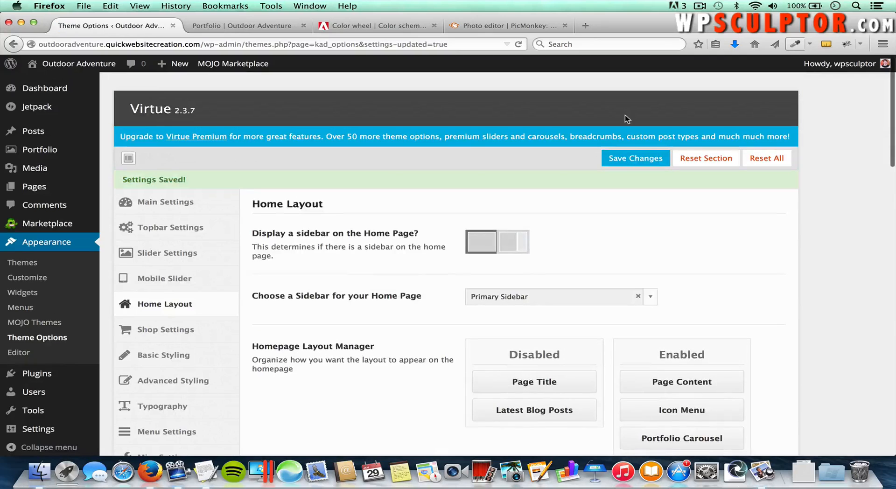
# Step: On the live home page, advance the portfolio carousel three times and open Hang Gliding
pyautogui.click(262, 32)
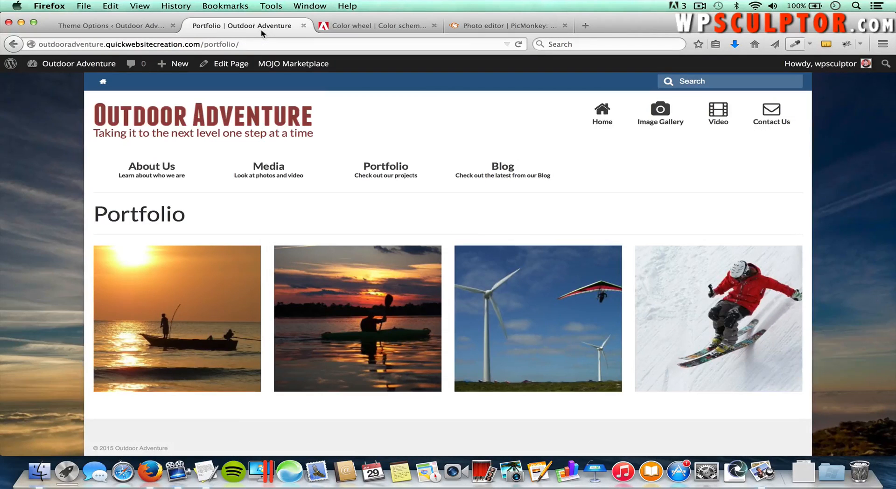
pyautogui.click(103, 84)
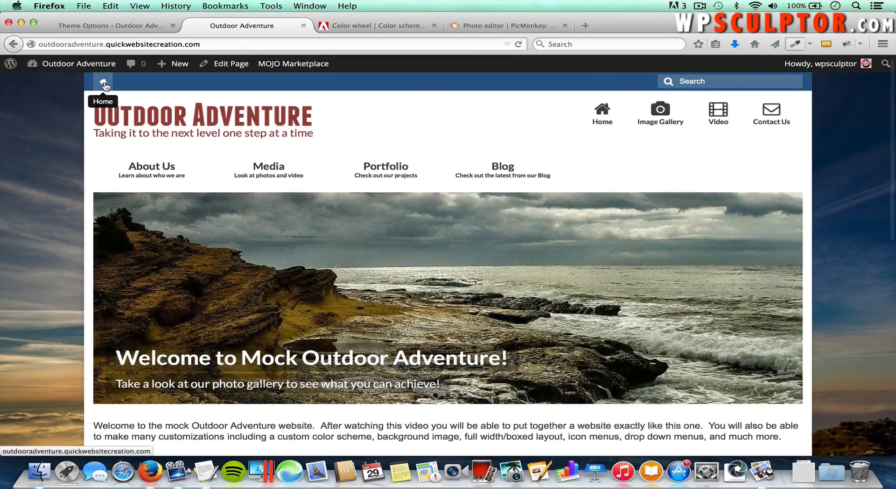
pyautogui.scroll(-10, 252, 148)
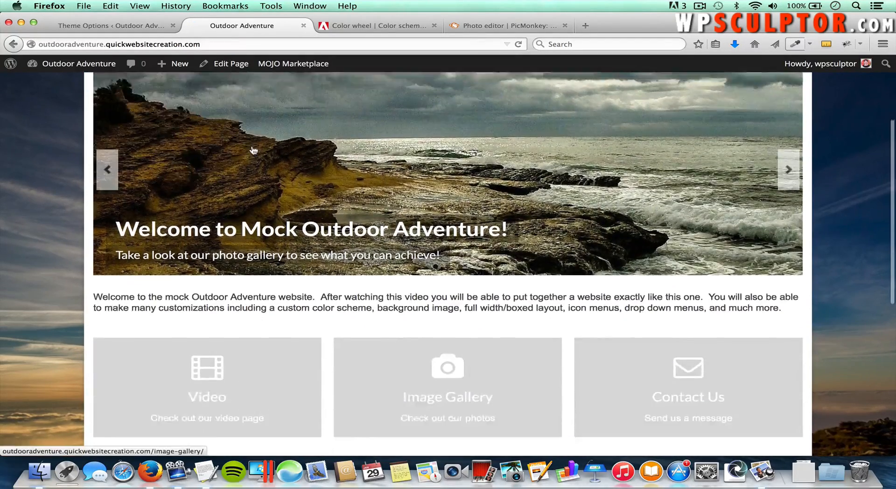
pyautogui.scroll(-4, 252, 148)
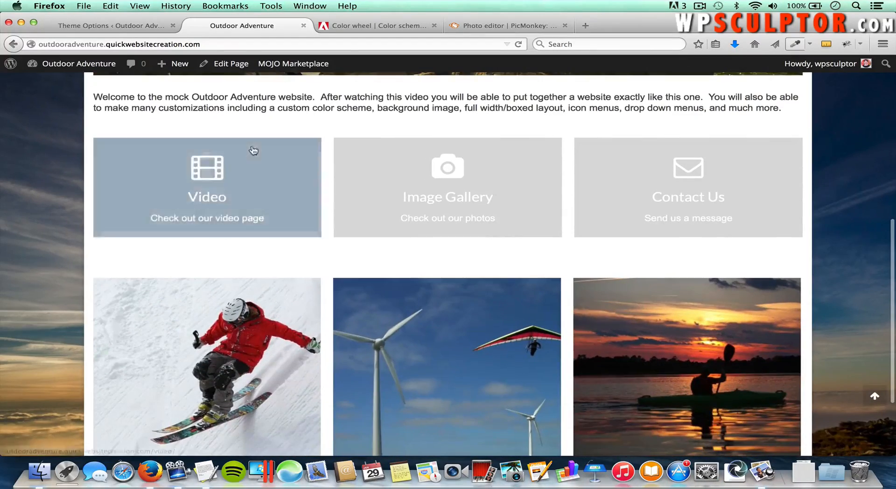
pyautogui.scroll(-3, 154, 228)
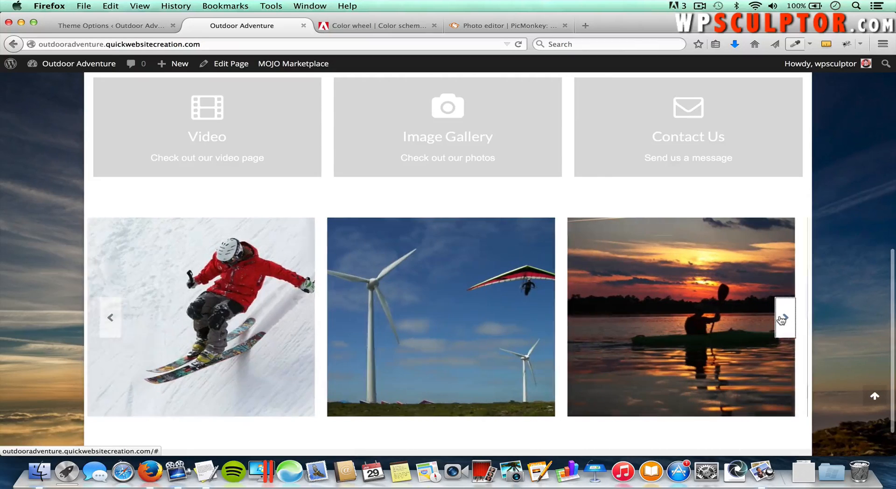
pyautogui.click(785, 316)
pyautogui.click(782, 319)
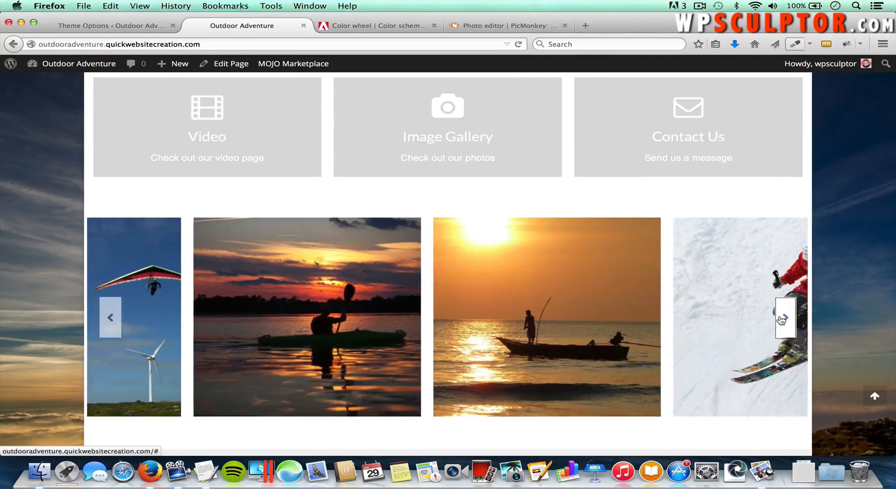
pyautogui.click(785, 318)
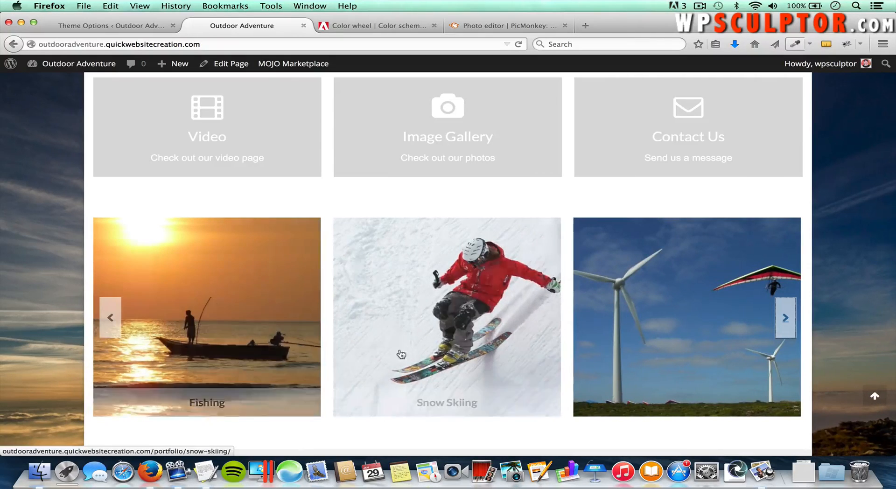
pyautogui.click(641, 332)
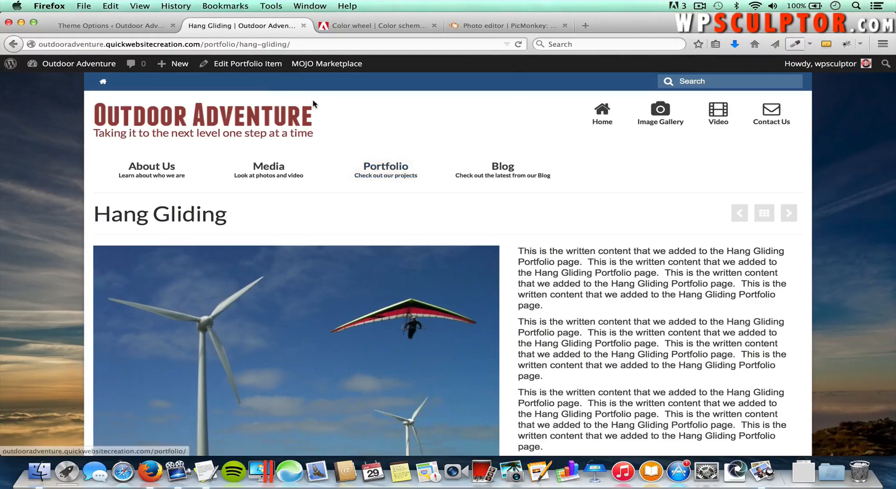
pyautogui.click(137, 33)
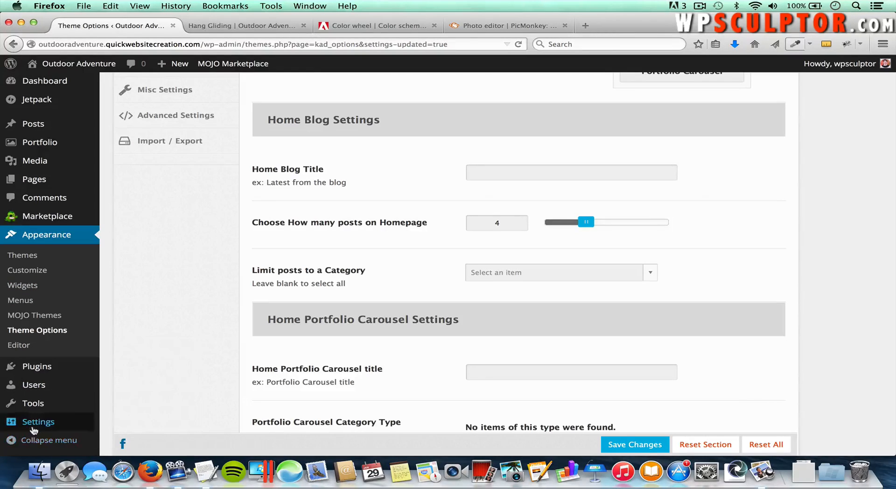
# Step: Set Blog as the posts page in Reading Settings, save, and return to the Hang Gliding tab
pyautogui.moveTo(39, 422)
pyautogui.click(123, 379)
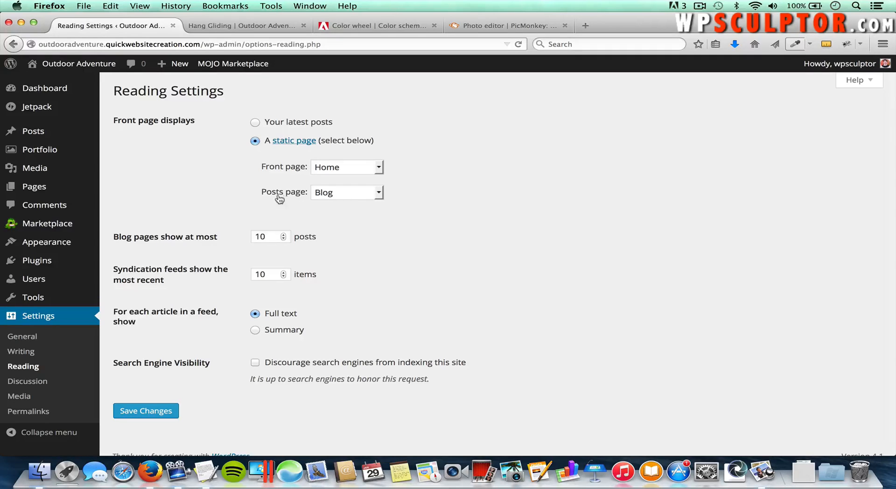
pyautogui.click(334, 200)
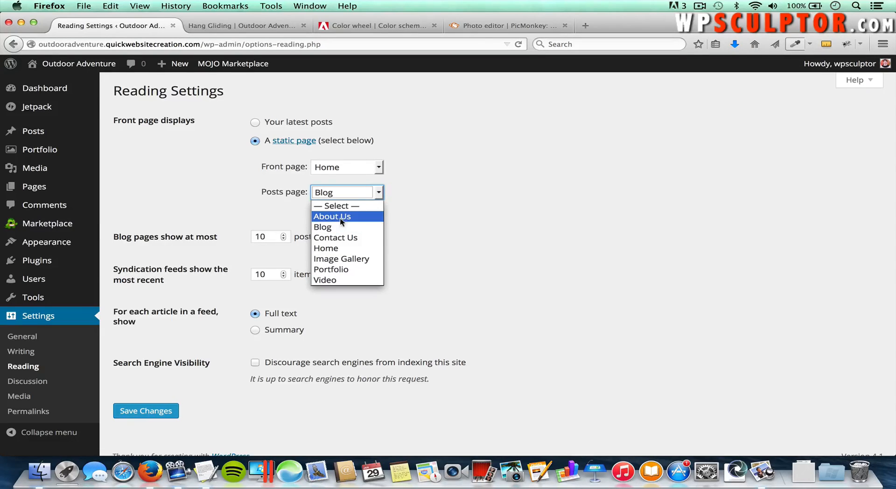
pyautogui.click(344, 206)
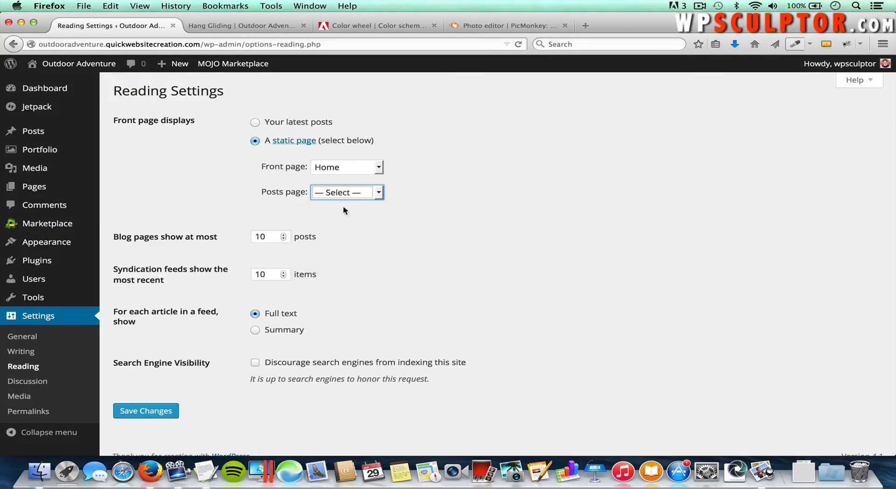
pyautogui.click(346, 195)
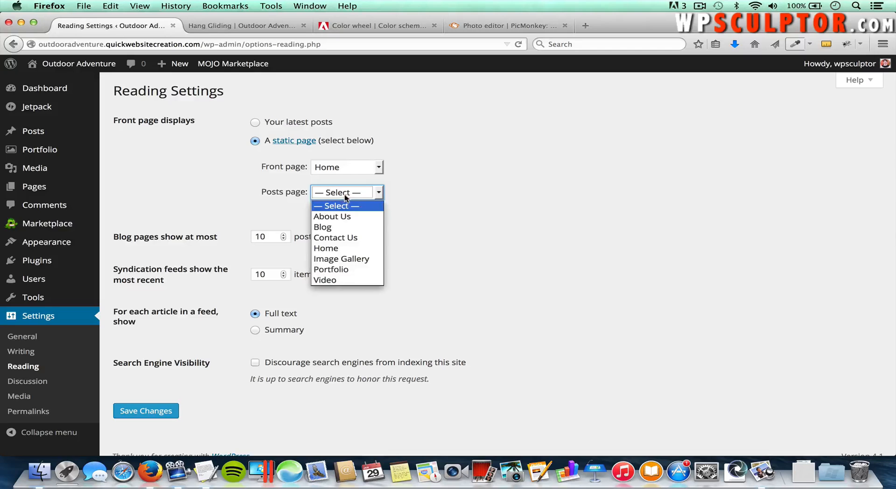
pyautogui.click(333, 227)
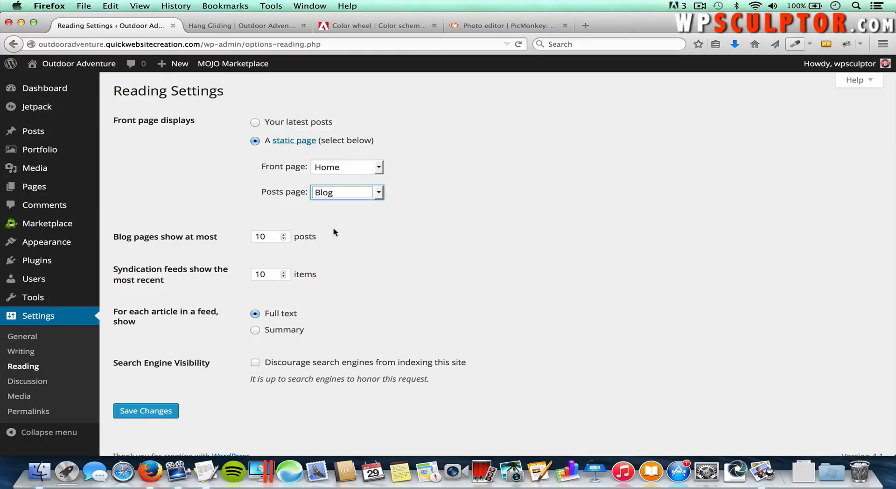
pyautogui.click(150, 416)
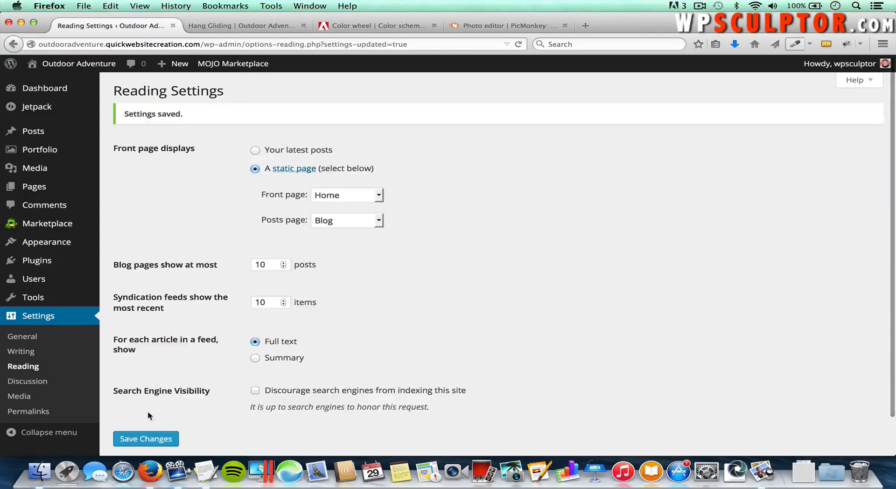
pyautogui.click(253, 29)
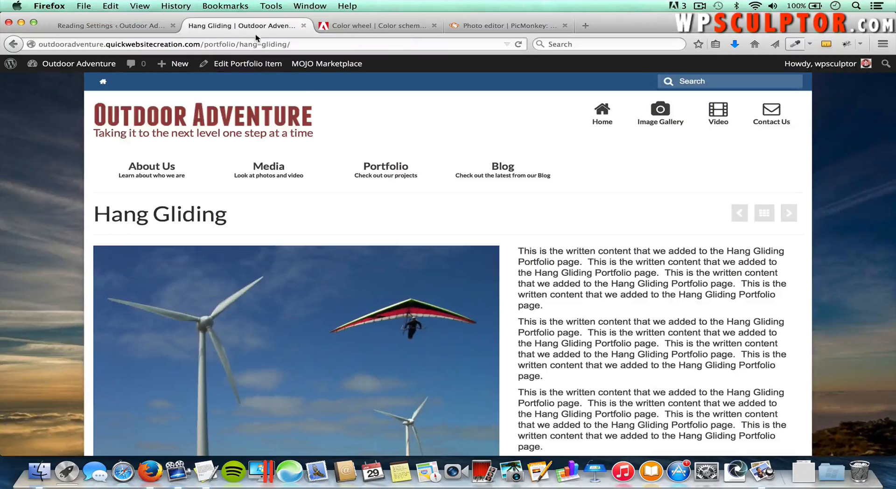
# Step: View the Hello world! post from the live Blog page, then scroll the Blog listing
pyautogui.click(512, 171)
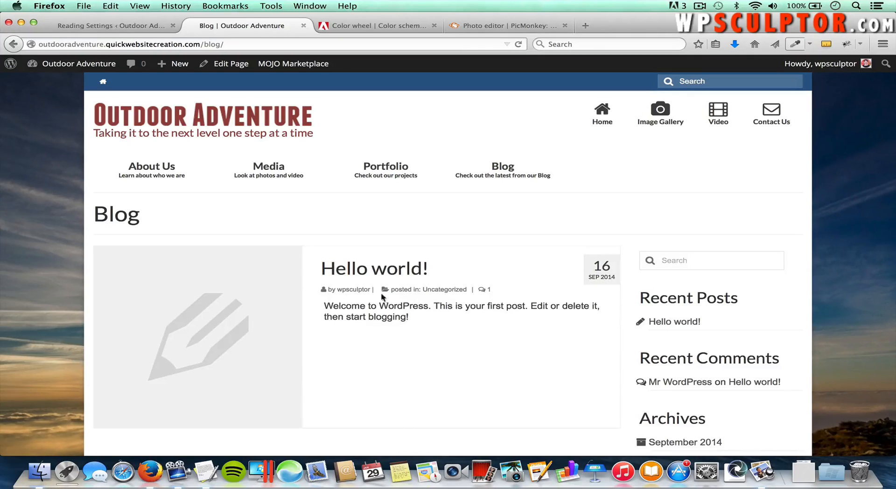
pyautogui.click(386, 272)
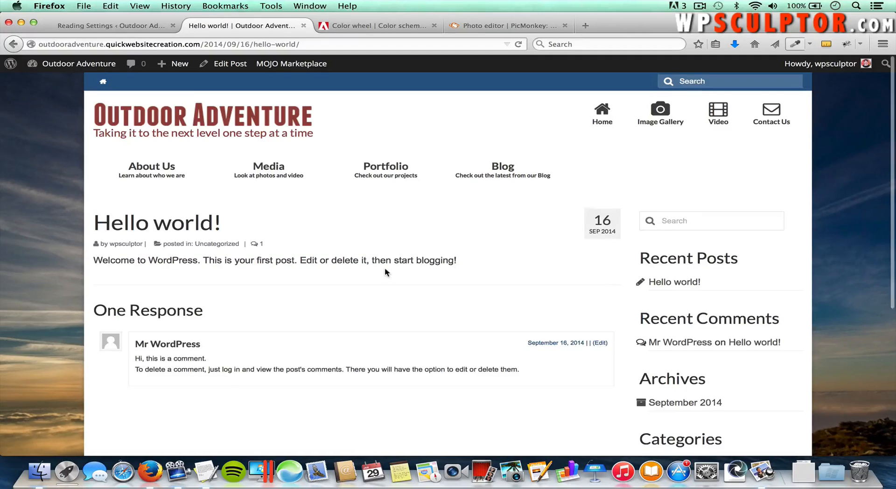
pyautogui.scroll(-1, 434, 262)
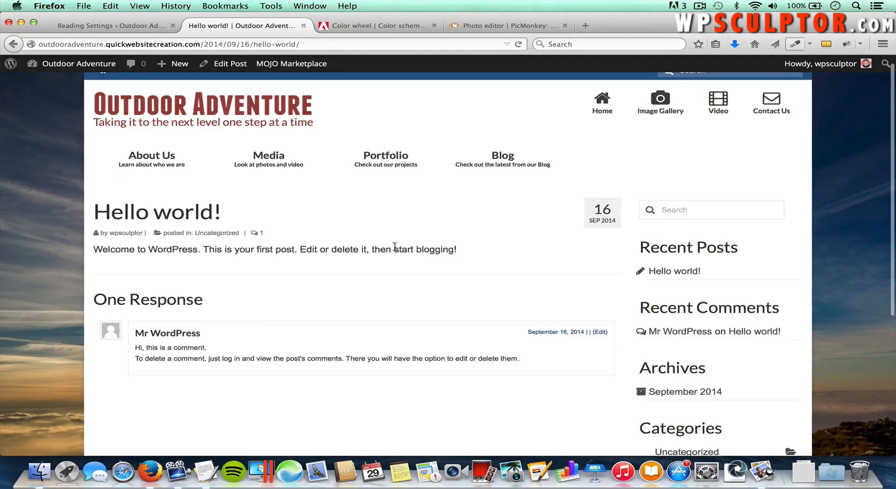
pyautogui.click(506, 159)
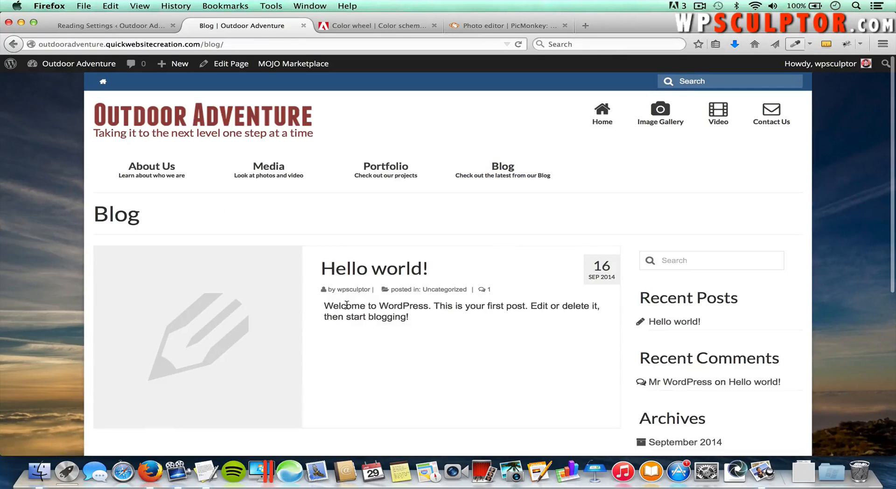
pyautogui.scroll(-3, 418, 308)
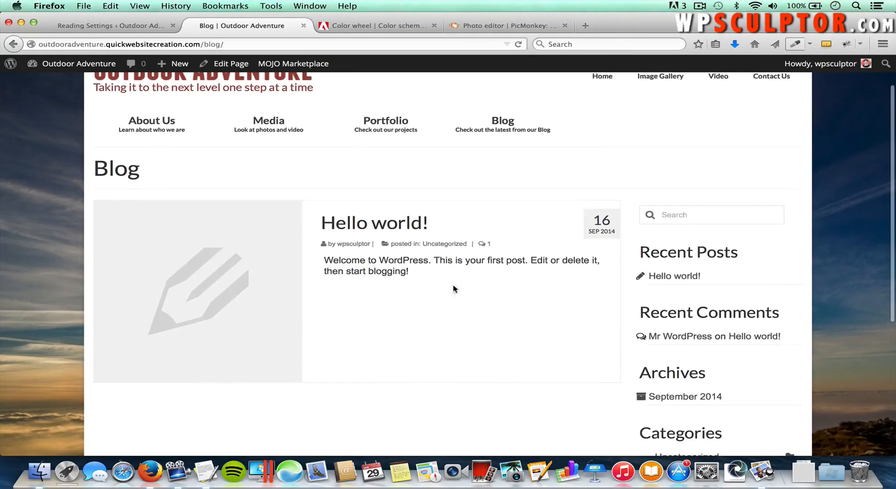
pyautogui.scroll(-2, 416, 283)
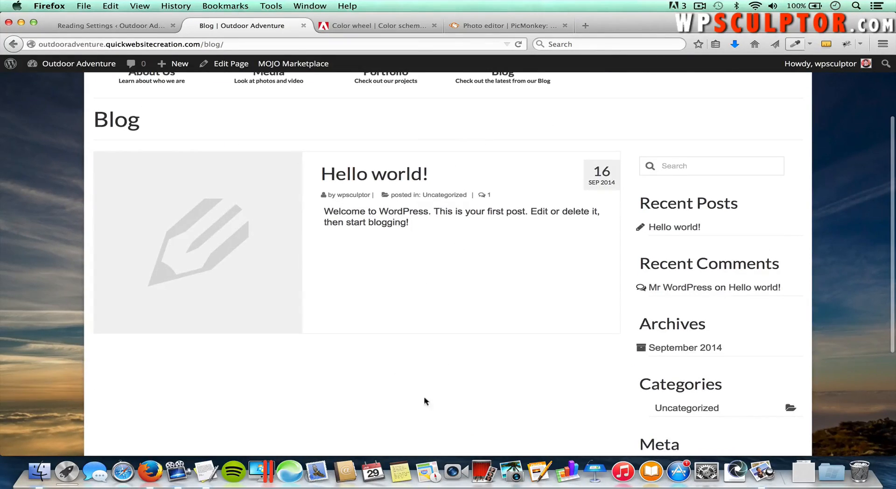
pyautogui.scroll(-1, 386, 387)
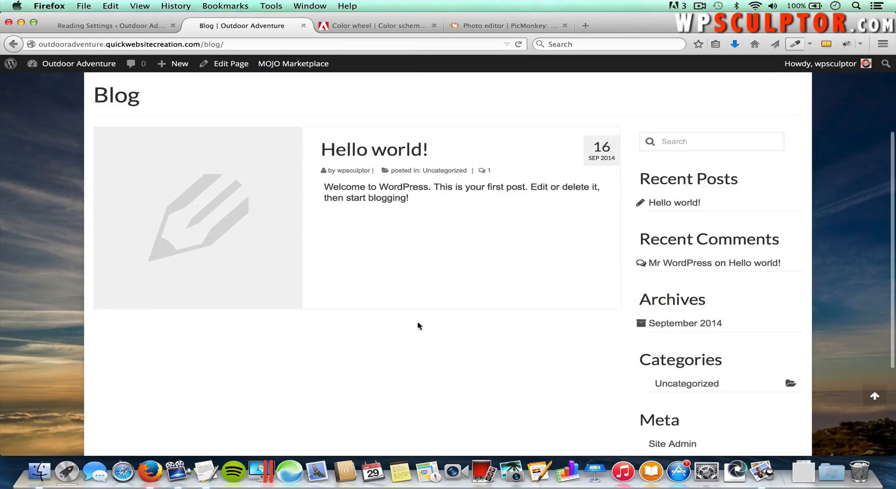
pyautogui.scroll(5, 416, 317)
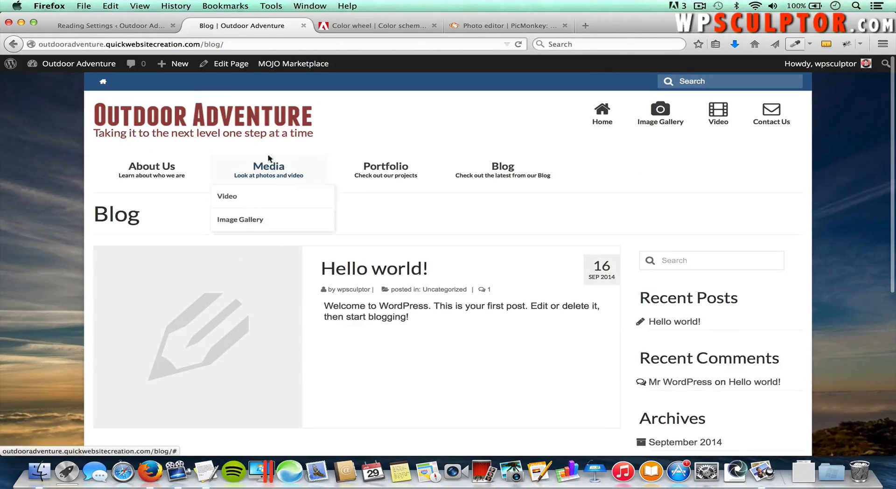
pyautogui.click(146, 24)
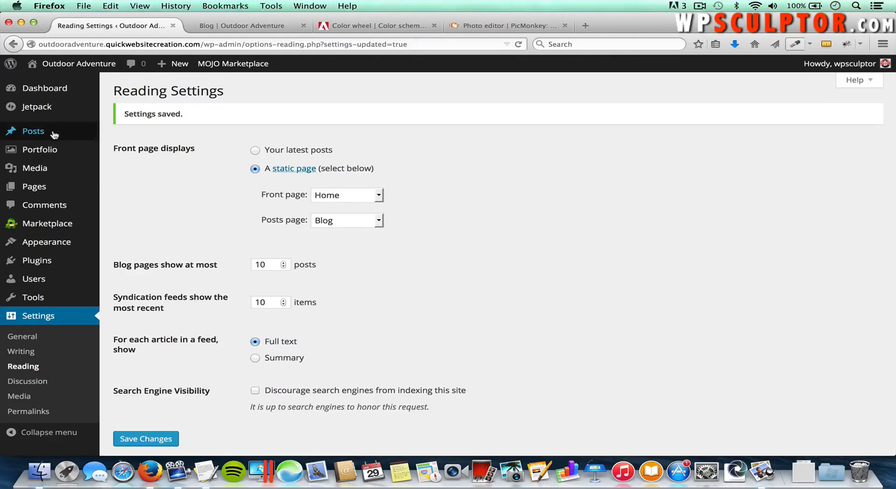
# Step: Move the Hello world! post to the trash from All Posts
pyautogui.moveTo(75, 131)
pyautogui.click(124, 133)
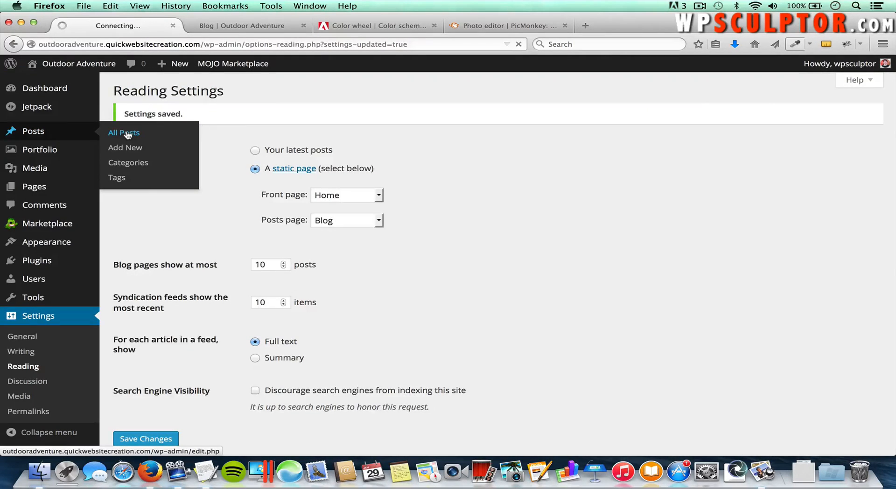
pyautogui.moveTo(171, 176)
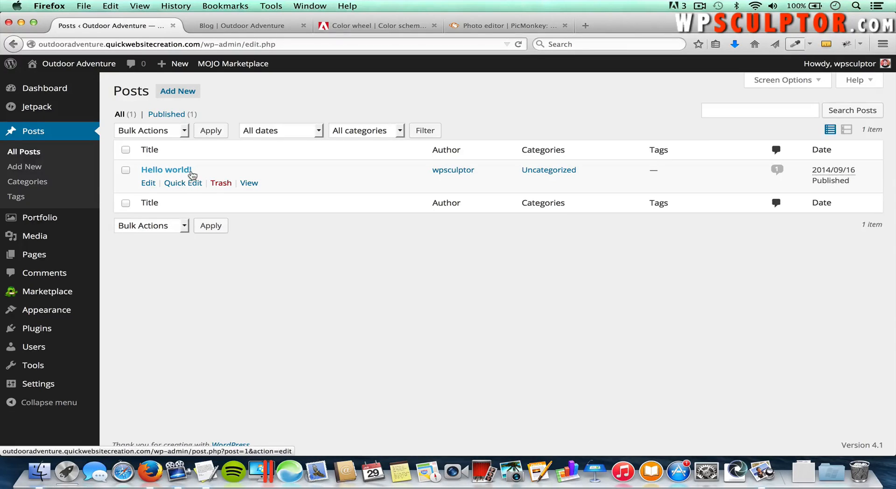
pyautogui.click(220, 184)
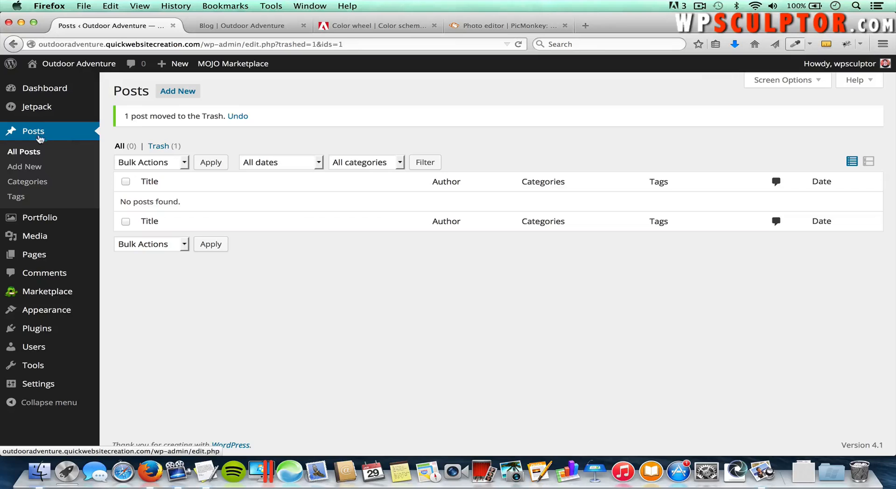
# Step: Start a new post titled 'Land Blog Post'
pyautogui.click(28, 168)
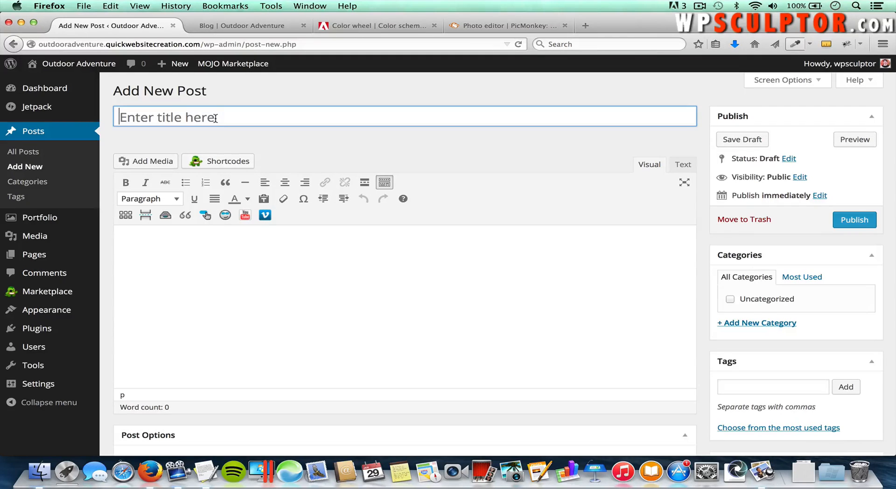
pyautogui.press('super+Tab')
pyautogui.press('super+Tab')
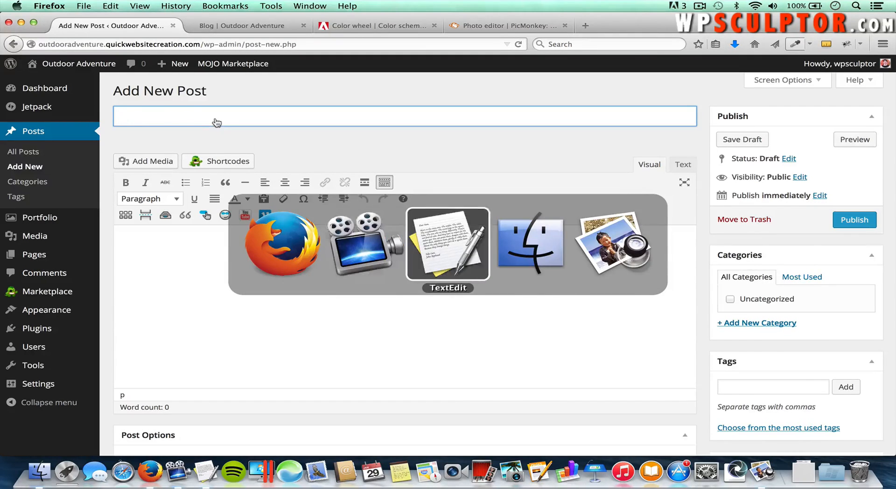
pyautogui.press('super+Tab')
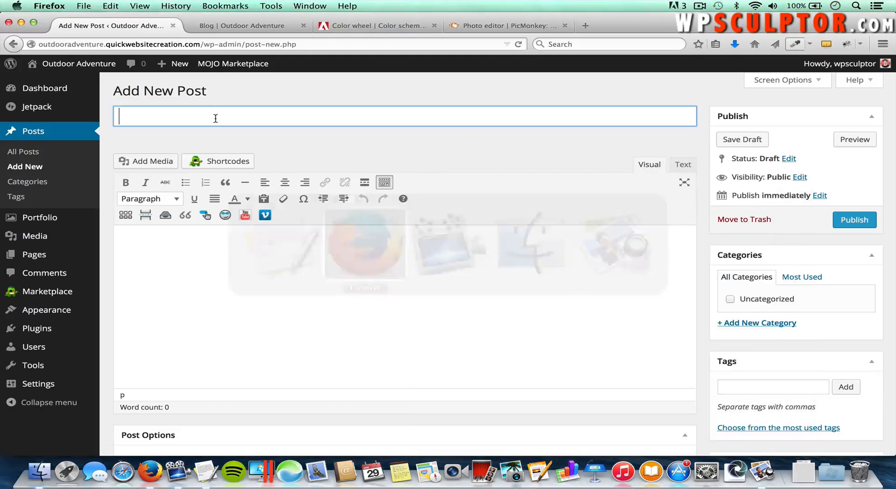
pyautogui.write('Land Blog Post')
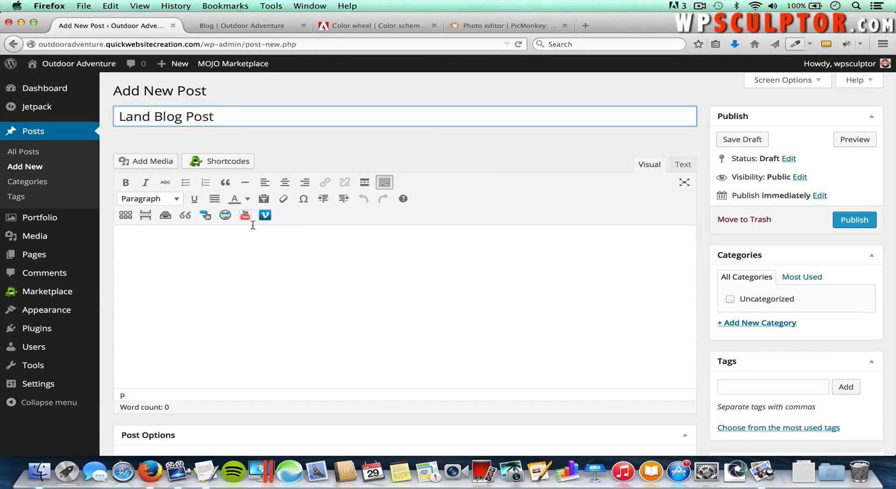
# Step: Paste the Land paragraph from the notes into the post body three times
pyautogui.click(257, 259)
pyautogui.press('super+Tab')
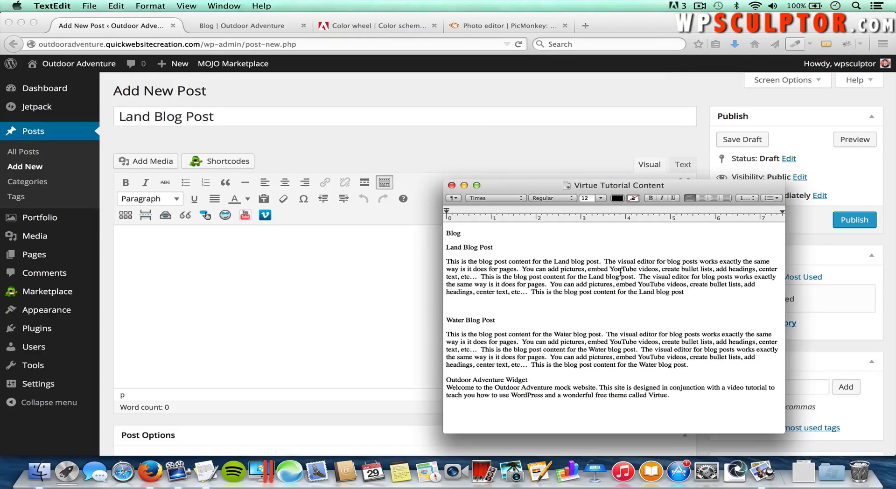
pyautogui.moveTo(684, 292); pyautogui.dragTo(438, 259)
pyautogui.press('super+c')
pyautogui.click(394, 275)
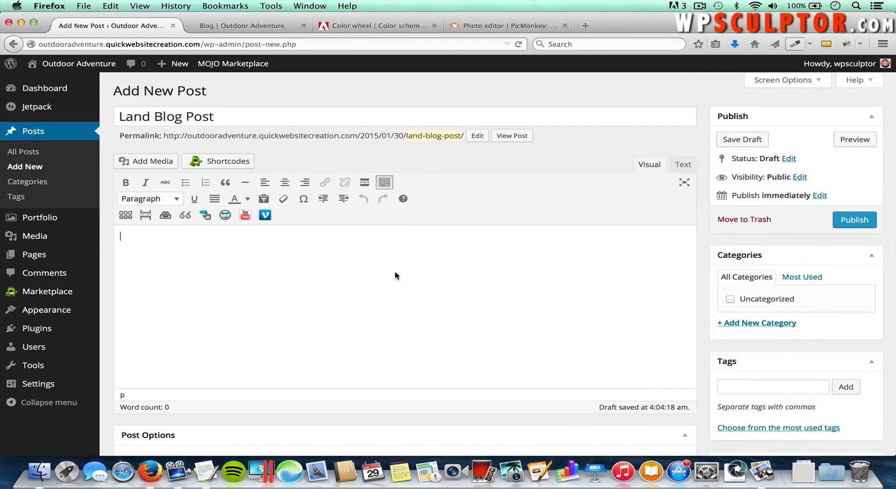
pyautogui.press('super+v')
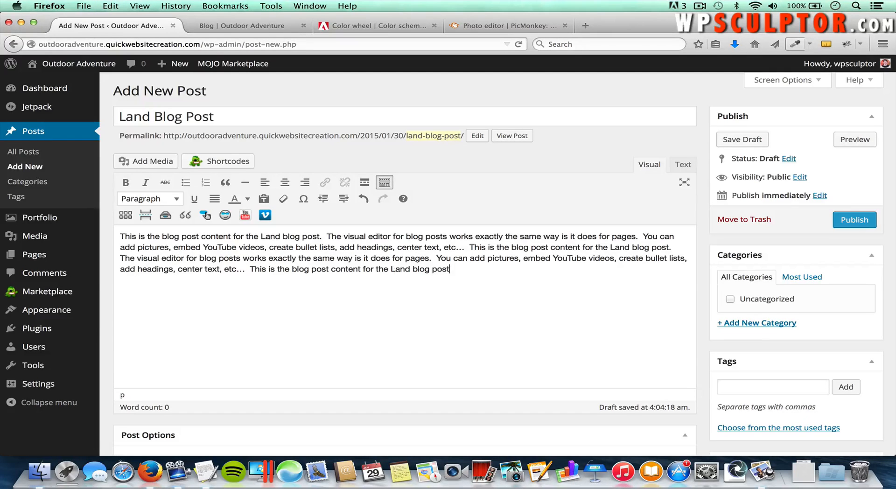
pyautogui.write('.')
pyautogui.press('super+a')
pyautogui.press('super+v')
pyautogui.write('.')
pyautogui.press('super+a')
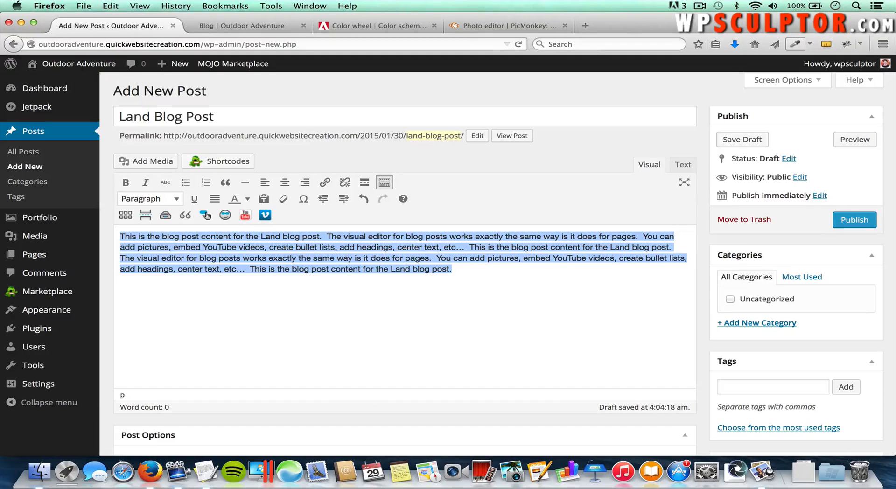
pyautogui.write('This is the blog post content for the Land blog post.  The visual editor for blog posts works exactly the same way is it does for pages.  You can add pictures, embed YouTube videos, create bullet lists, add headings, center text, etc…  This is the blog post content for the Land blog post.  The visual editor for blog posts works exactly the same way is it does for pages.  You can add pictures, embed YouTube videos, create bullet lists, add headings, center text, etc…  This is the blog post content for the Land blog post.')
pyautogui.press('Return')
pyautogui.write('This is the blog post content for the Land blog post.  The visual editor for blog posts works exactly the same way is it does for pages.  You can add pictures, embed YouTube videos, create bullet lists, add headings, center text, etc…  This is the blog post content for the Land blog post.  The visual editor for blog posts works exactly the same way is it does for pages.  You can add pictures, embed YouTube videos, create bullet lists, add headings, center text, etc…  This is the blog post content for the Land blog post.')
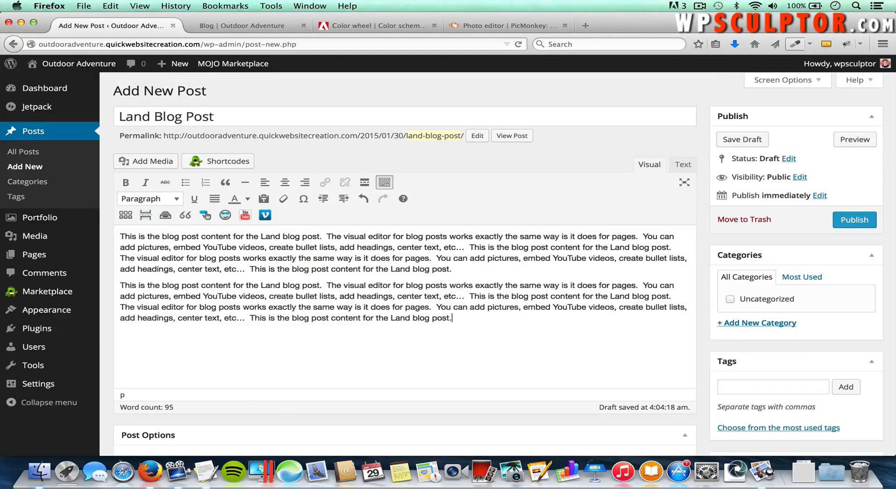
pyautogui.write('This is the blog post content for the Land blog post.  The visual editor for blog posts works exactly the same way is it does for pages.  You can add pictures, embed YouTube videos, create bullet lists, add headings, center text, etc…  This is the blog post content for the Land blog post.  The visual editor for blog posts works exactly the same way is it does for pages.  You can add pictures, embed YouTube videos, create bullet lists, add headings, center text, etc…  This is the blog post content for the Land blog post.')
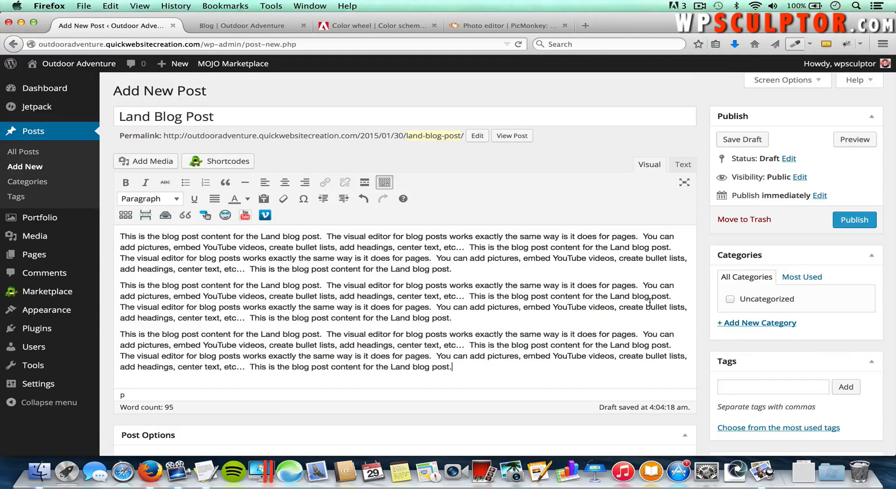
pyautogui.scroll(-5, 650, 303)
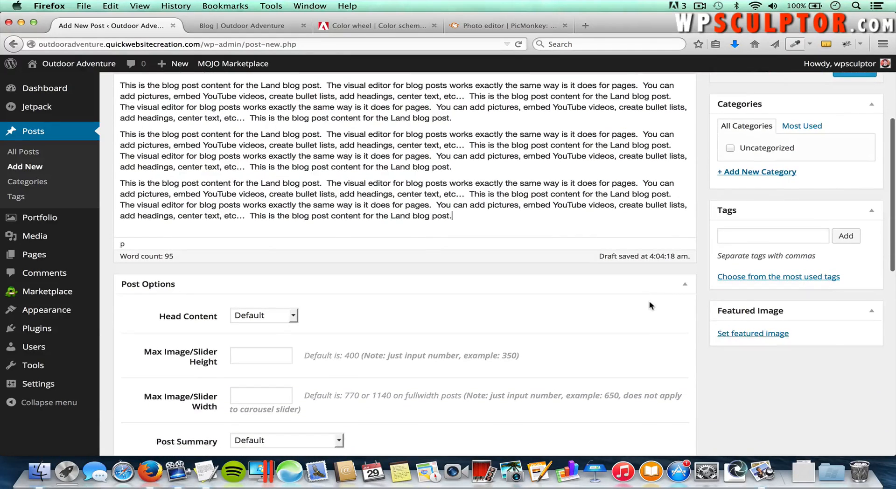
# Step: Upload Images/Blog Images/Snow-Mountain.jpg and set it as the Land Blog Post's featured image
pyautogui.click(756, 334)
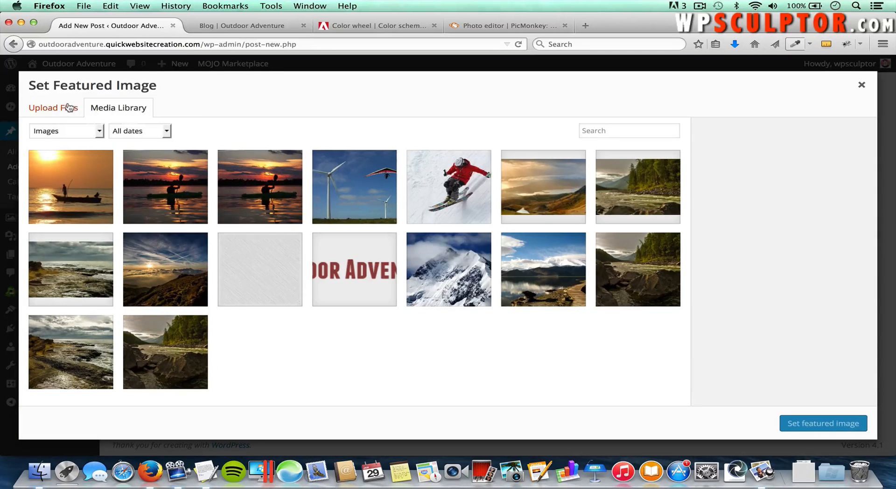
pyautogui.click(69, 108)
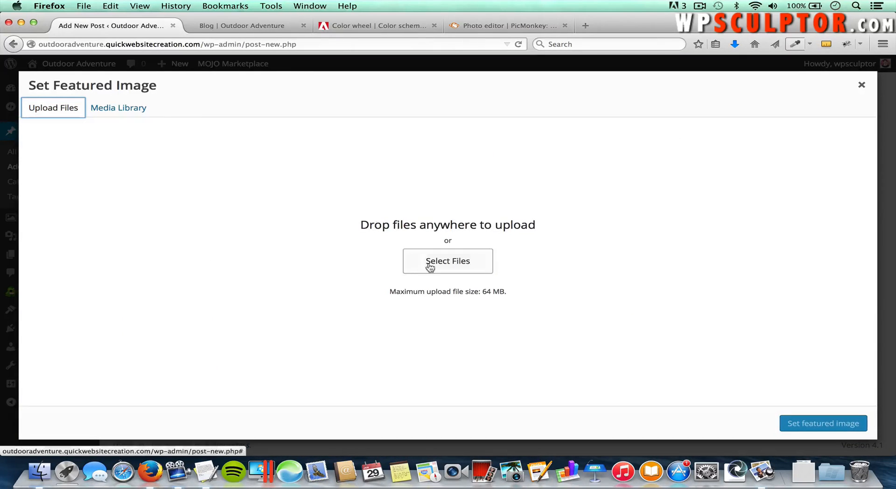
pyautogui.click(430, 267)
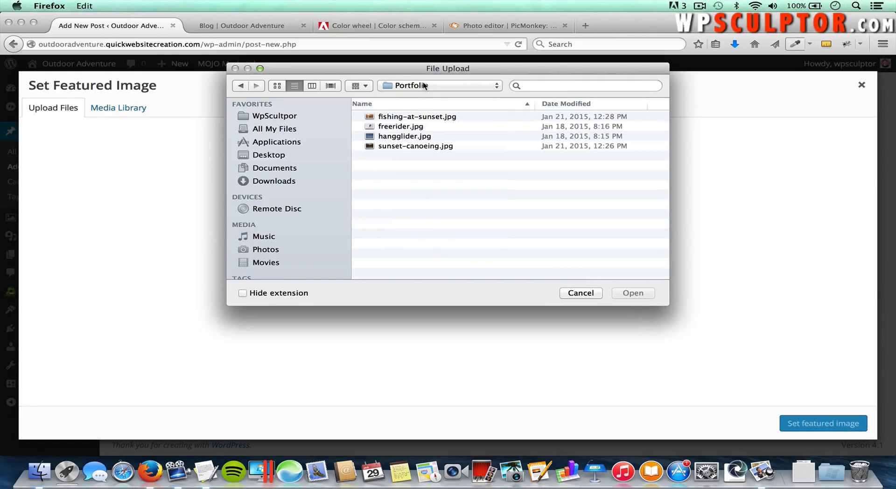
pyautogui.click(424, 85)
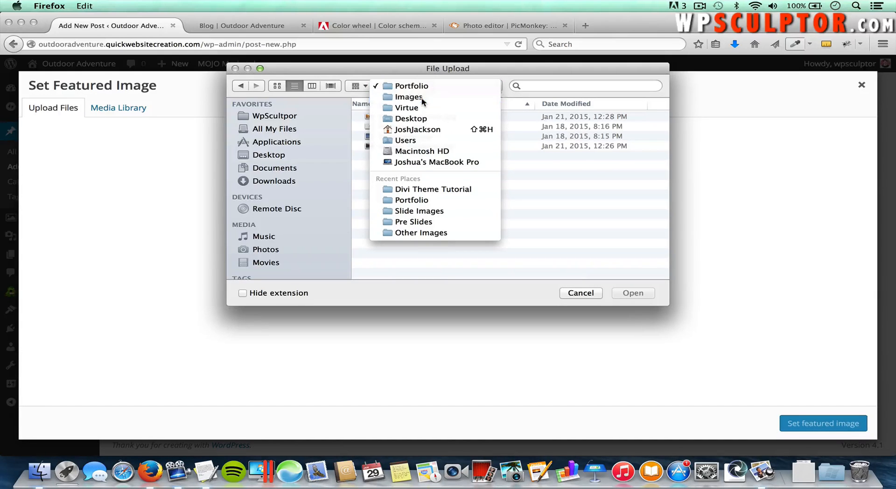
pyautogui.click(422, 97)
pyautogui.doubleClick(404, 118)
pyautogui.doubleClick(405, 127)
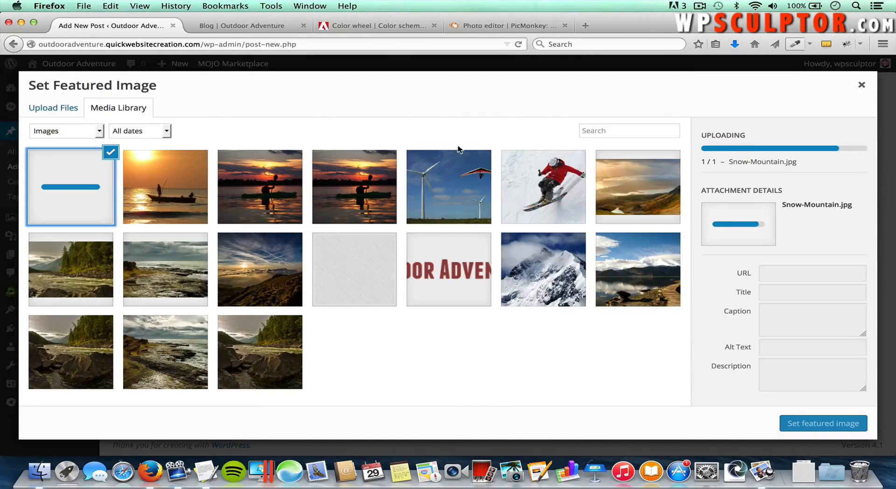
pyautogui.click(810, 424)
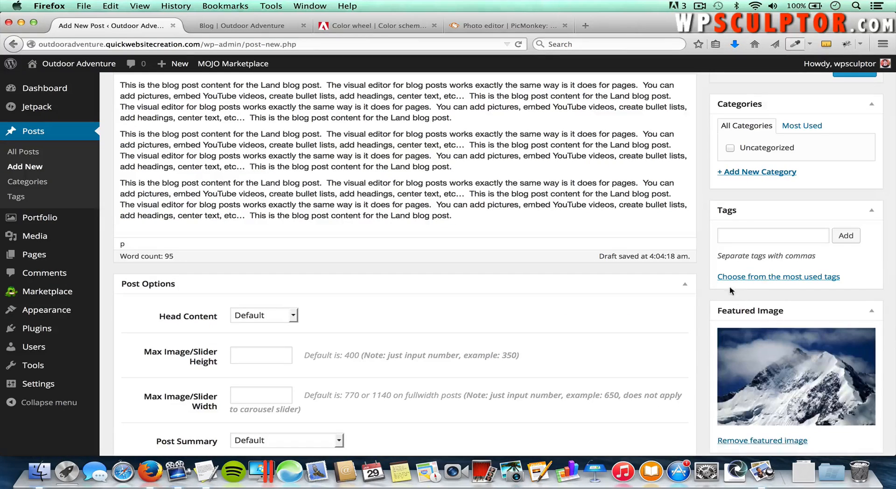
# Step: Create a new Land category for the post and publish the Land Blog Post
pyautogui.scroll(3, 699, 207)
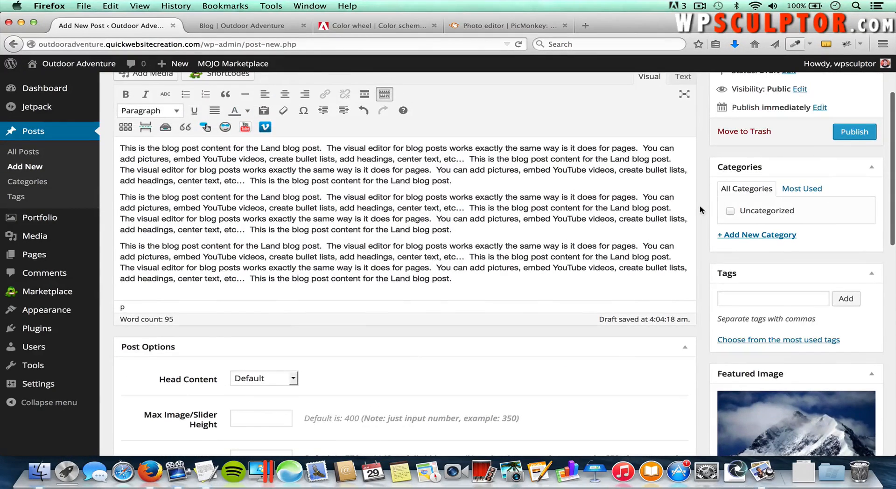
pyautogui.scroll(2, 700, 205)
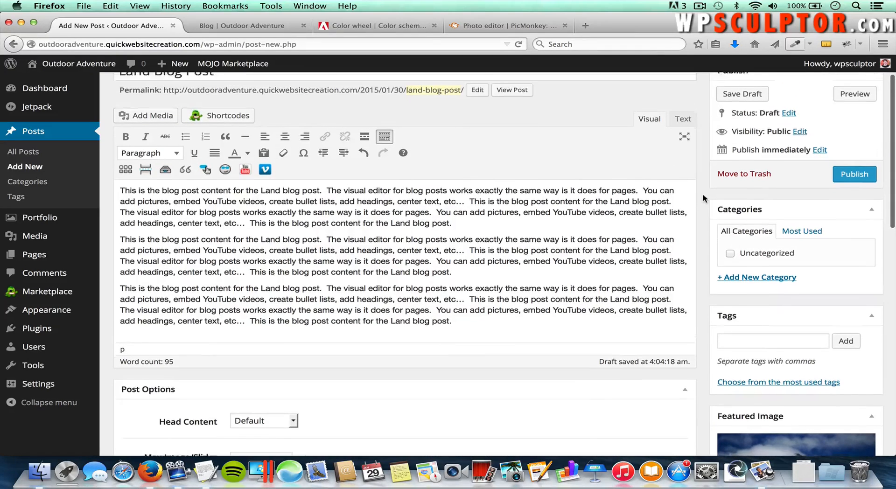
pyautogui.scroll(1, 705, 198)
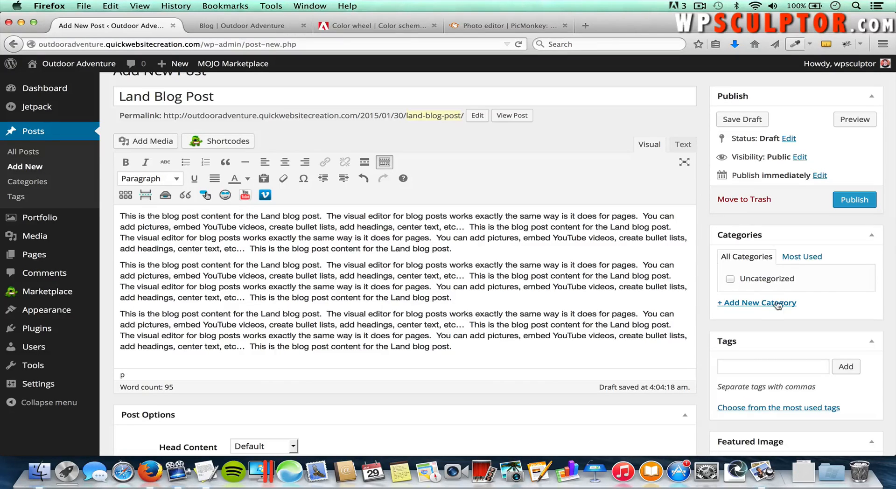
pyautogui.click(748, 304)
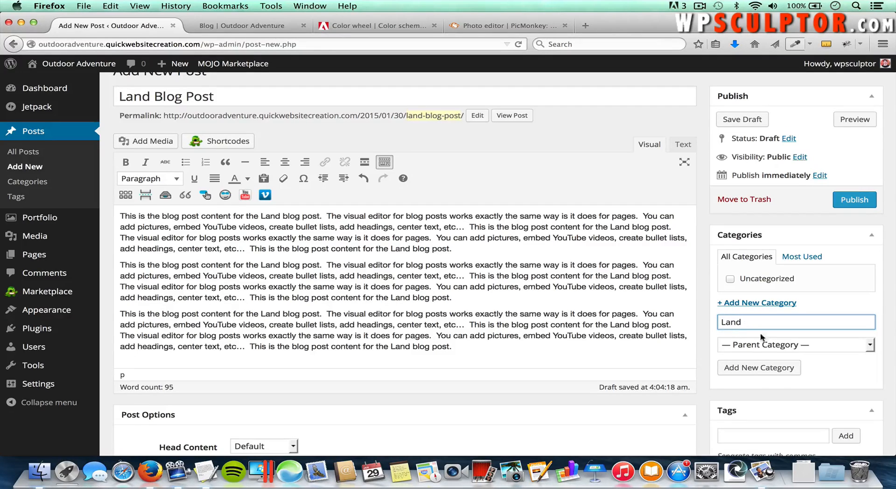
pyautogui.click(755, 369)
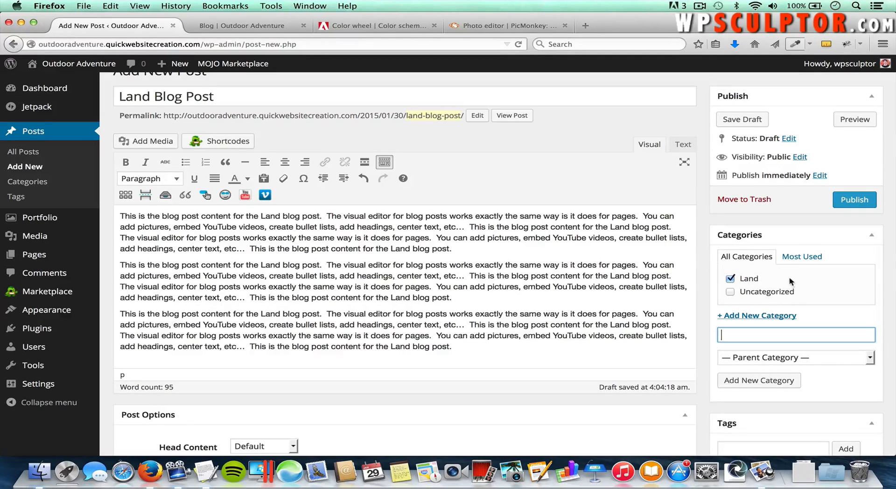
pyautogui.click(856, 201)
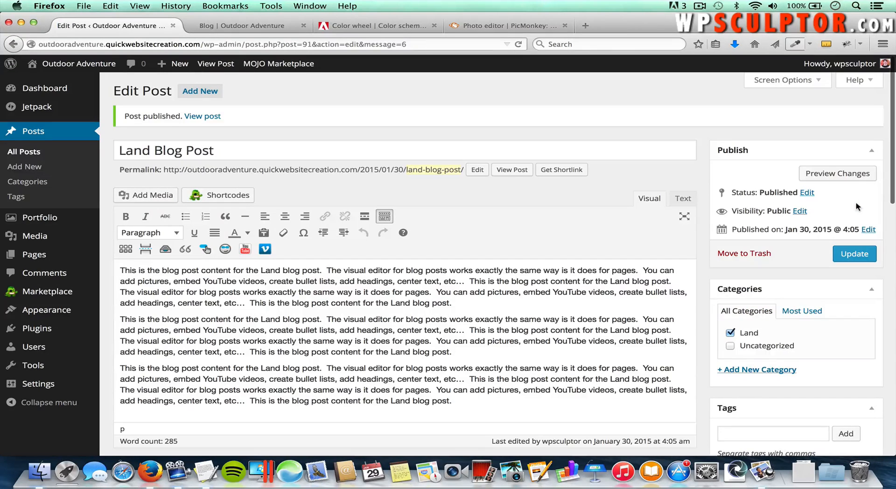
# Step: Reload the live Blog page and open the full Land Blog Post from its excerpt
pyautogui.click(246, 26)
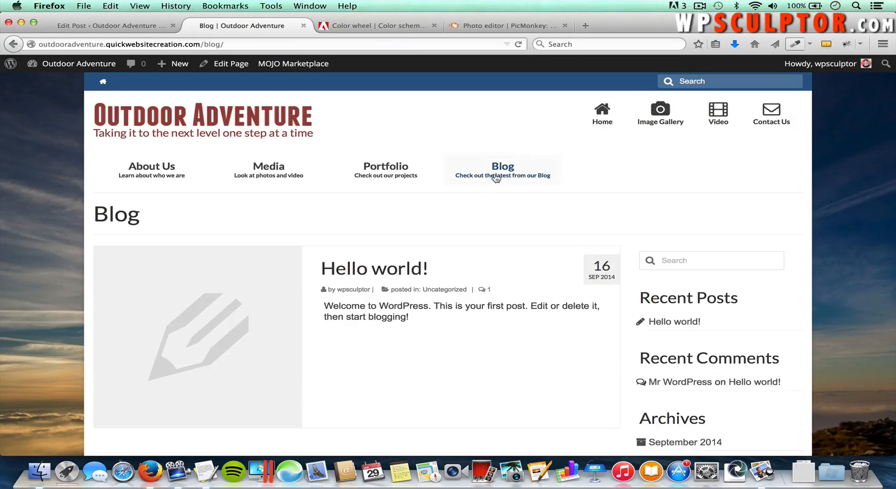
pyautogui.click(513, 173)
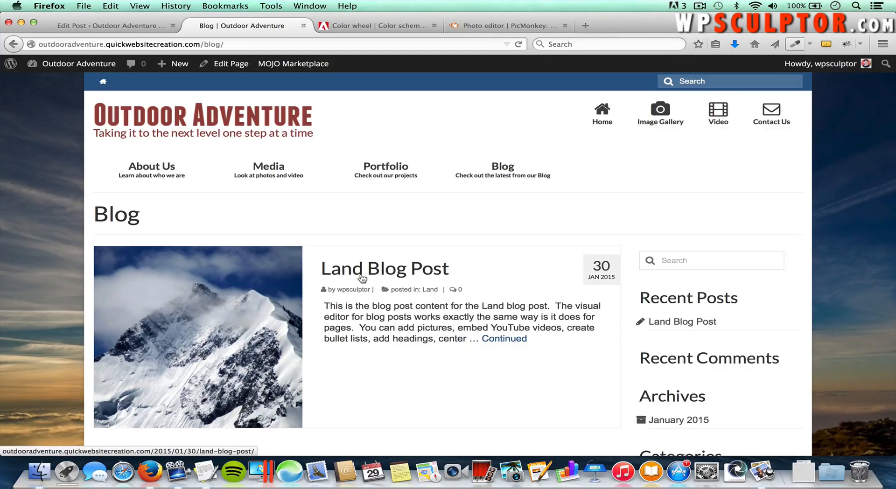
pyautogui.click(508, 339)
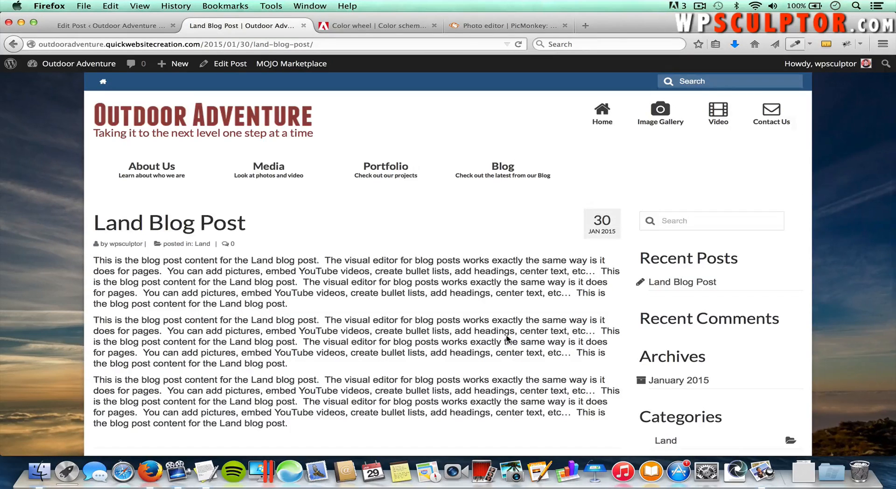
pyautogui.scroll(-2, 506, 339)
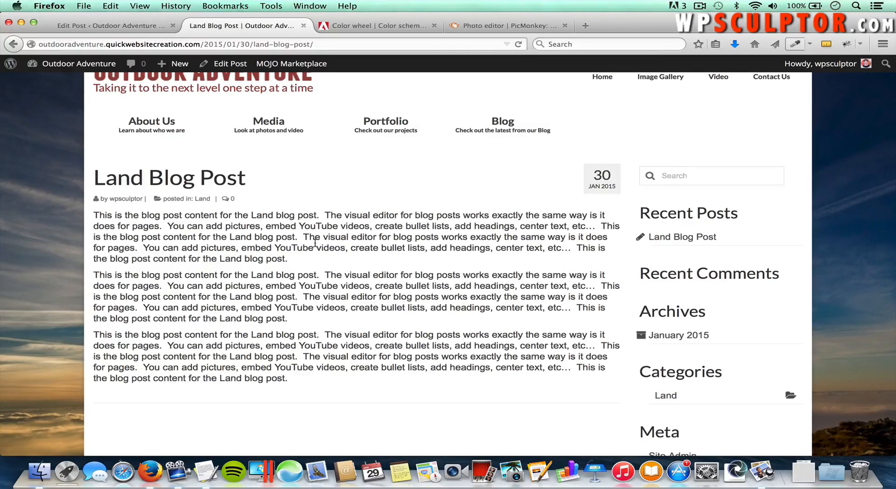
# Step: In Virtue's Theme Options Misc Settings, set Blog Post Head Content Default to Image and save
pyautogui.click(122, 27)
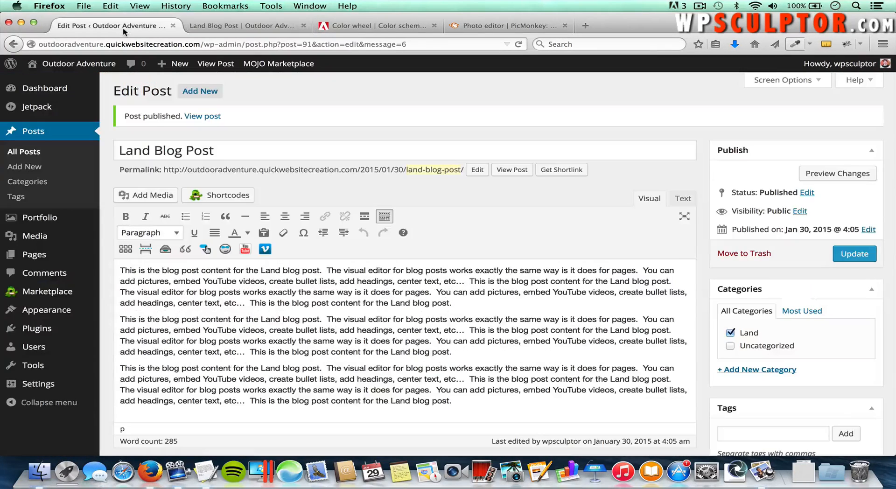
pyautogui.moveTo(65, 313)
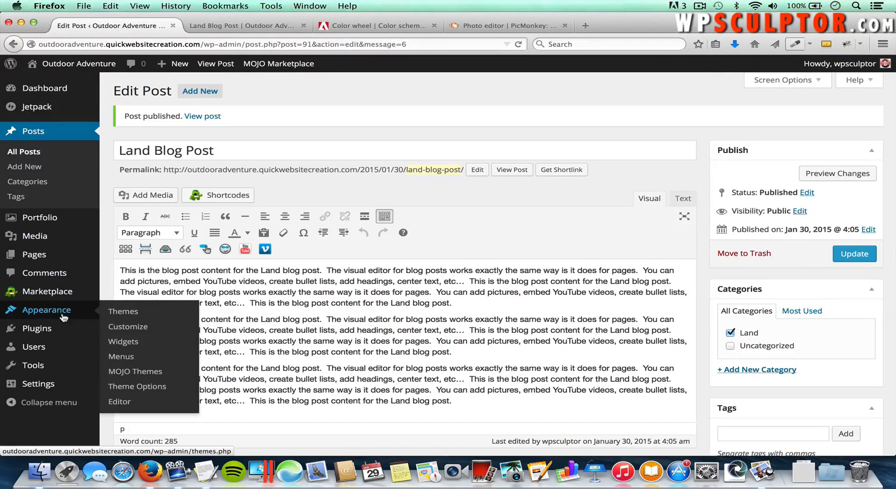
pyautogui.click(136, 387)
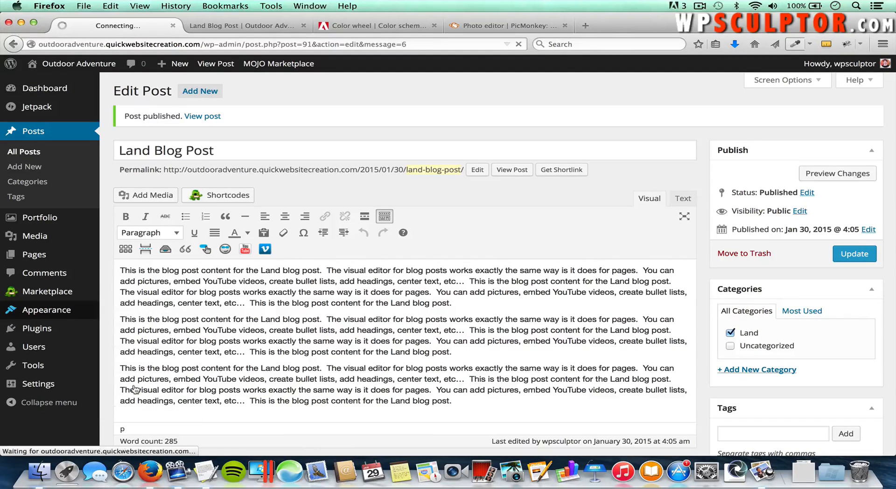
pyautogui.scroll(-2, 230, 381)
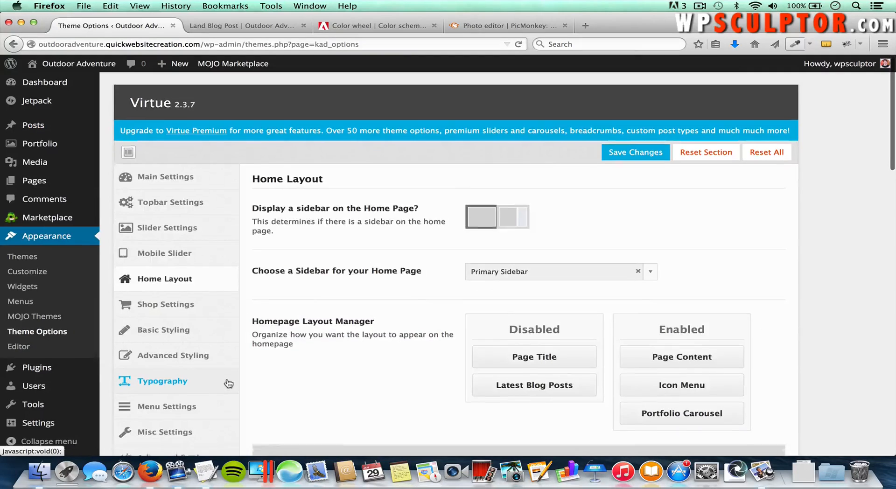
pyautogui.click(185, 385)
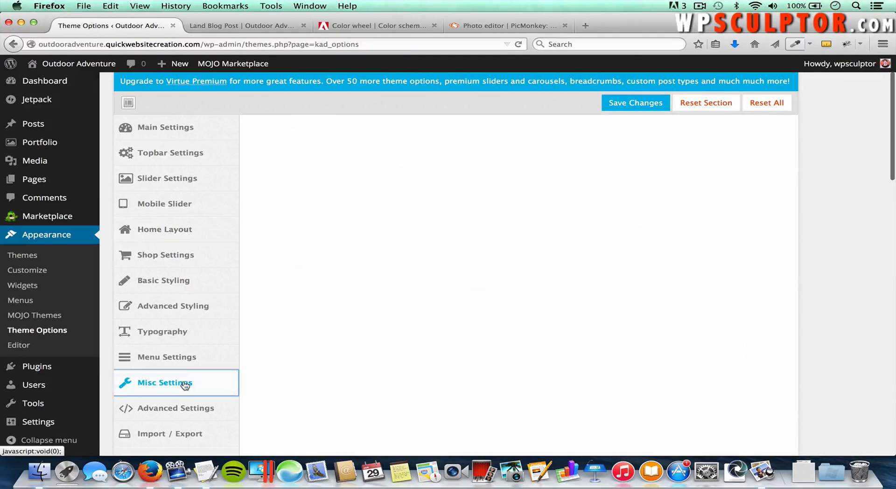
pyautogui.scroll(-10, 364, 395)
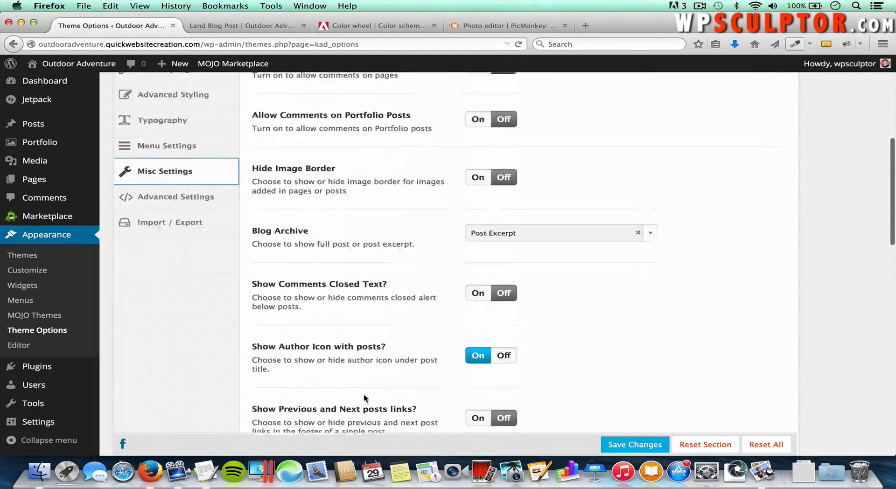
pyautogui.scroll(-8, 364, 398)
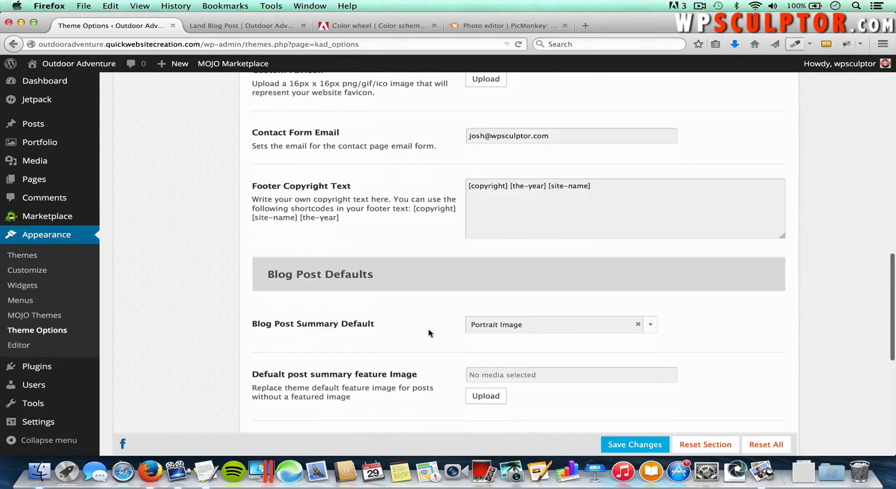
pyautogui.scroll(-3, 401, 343)
pyautogui.scroll(-1, 401, 341)
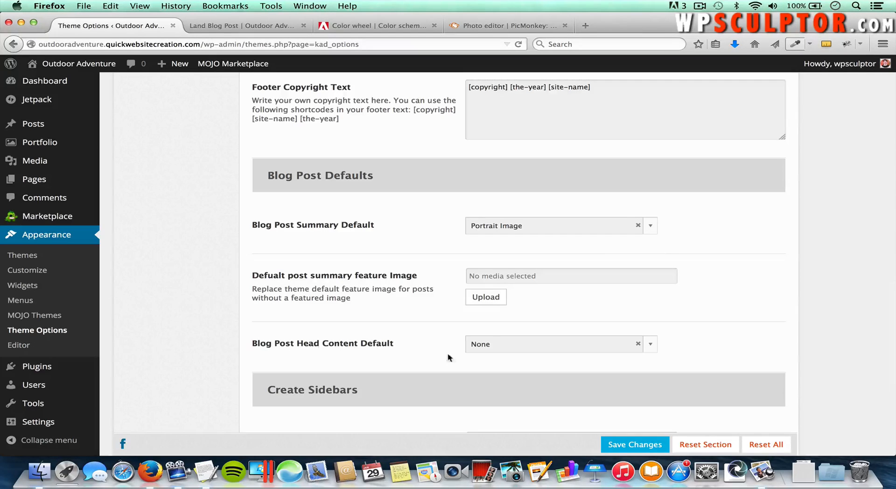
pyautogui.click(513, 348)
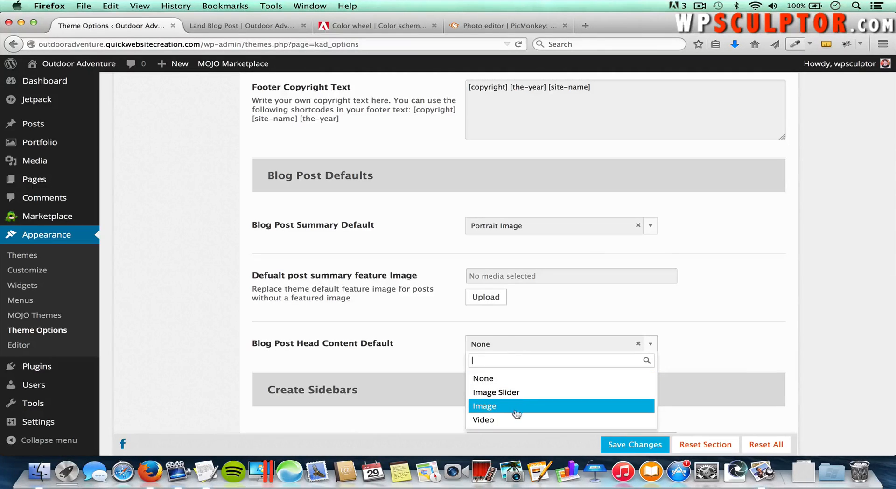
pyautogui.click(486, 406)
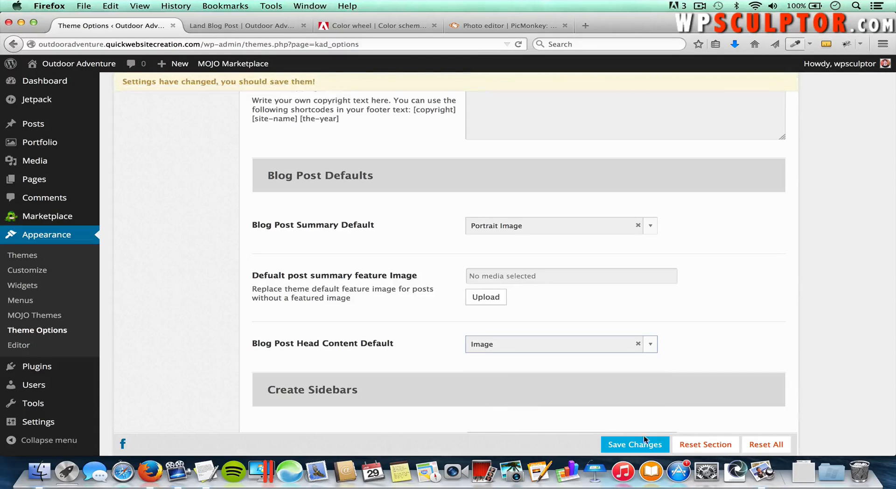
pyautogui.click(643, 446)
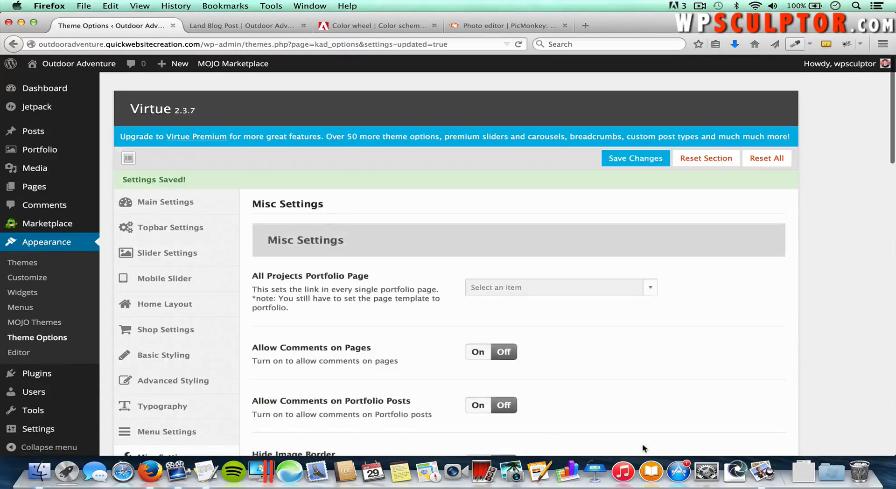
# Step: Reload the live site and reopen the Land Blog Post to check its snow mountain head image
pyautogui.click(238, 26)
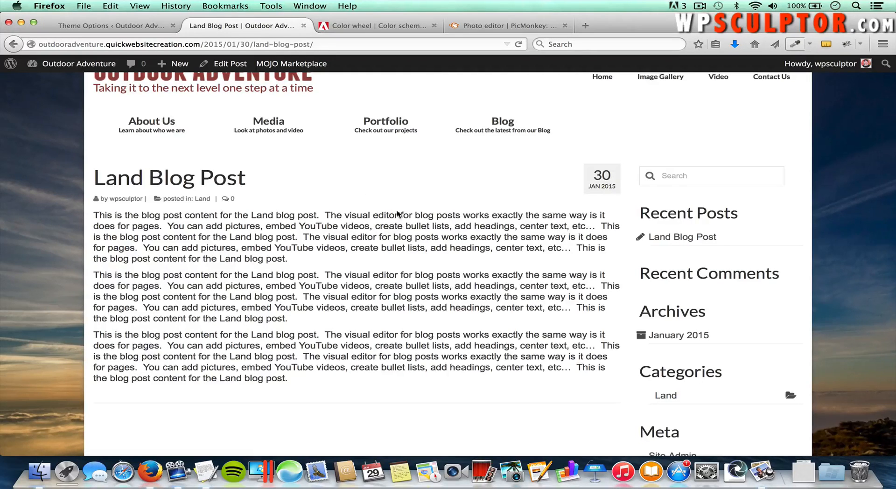
pyautogui.press('super+r')
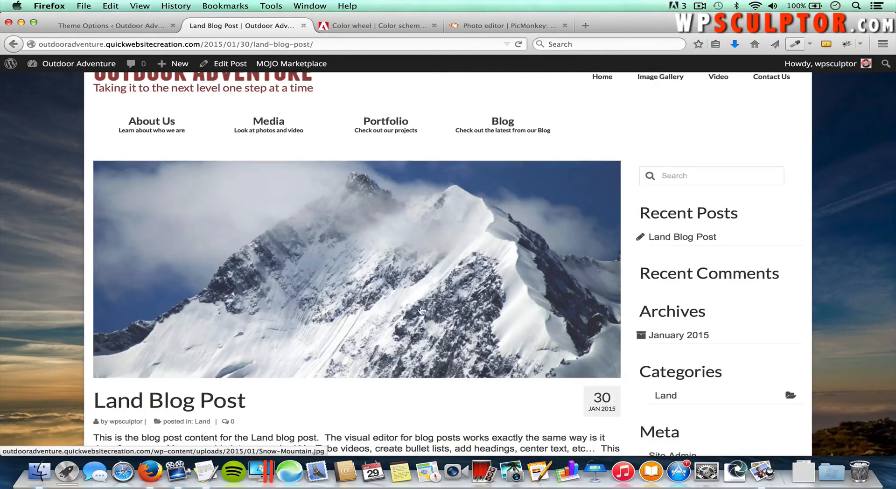
pyautogui.scroll(-2, 428, 299)
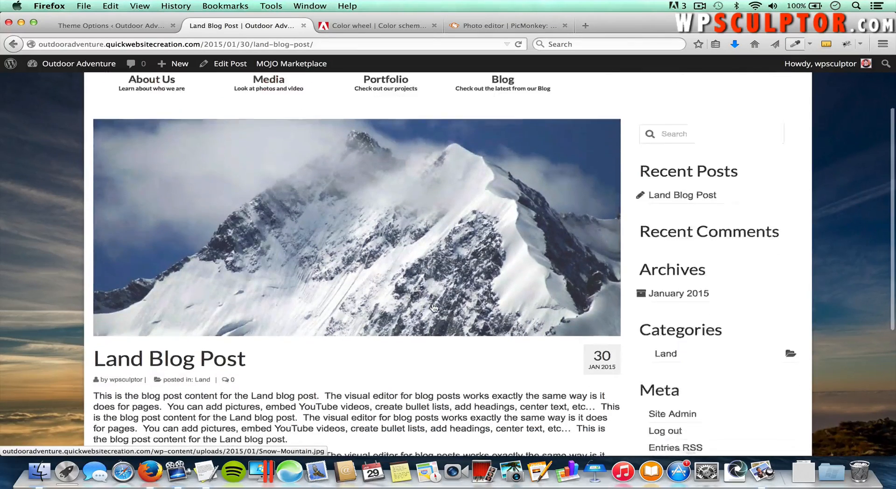
pyautogui.scroll(2, 435, 309)
pyautogui.scroll(1, 435, 308)
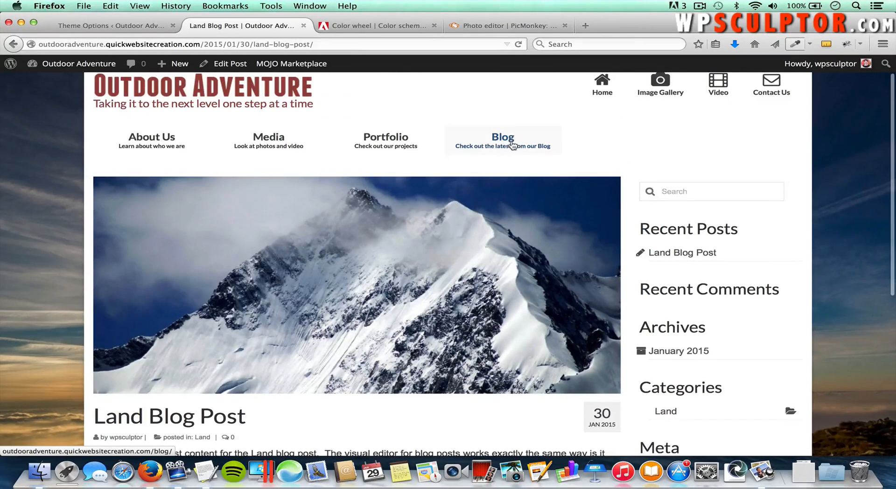
pyautogui.click(513, 146)
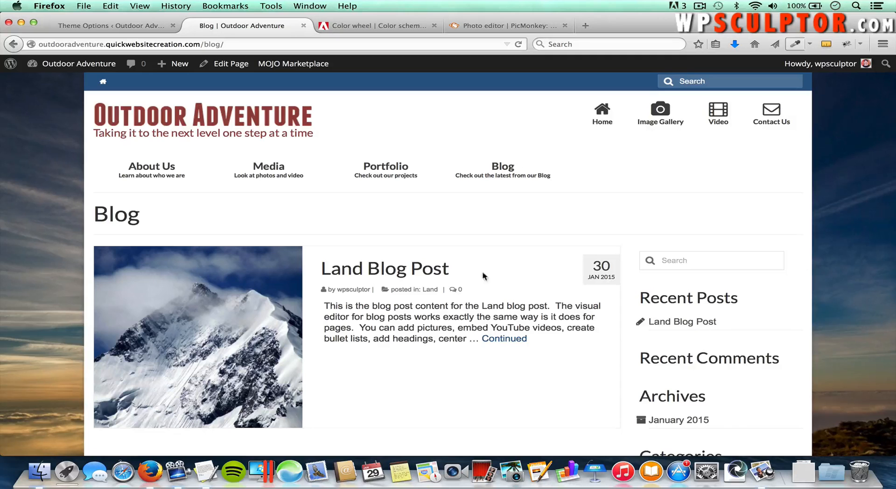
pyautogui.click(248, 299)
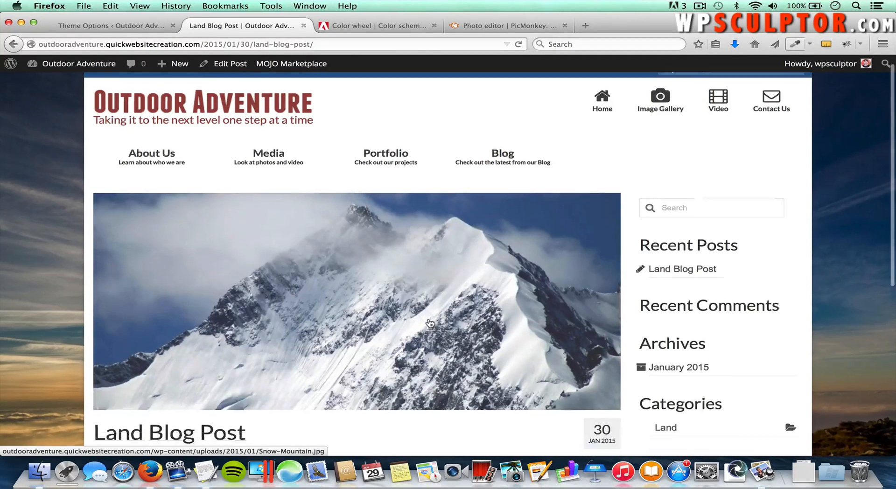
pyautogui.scroll(-3, 430, 323)
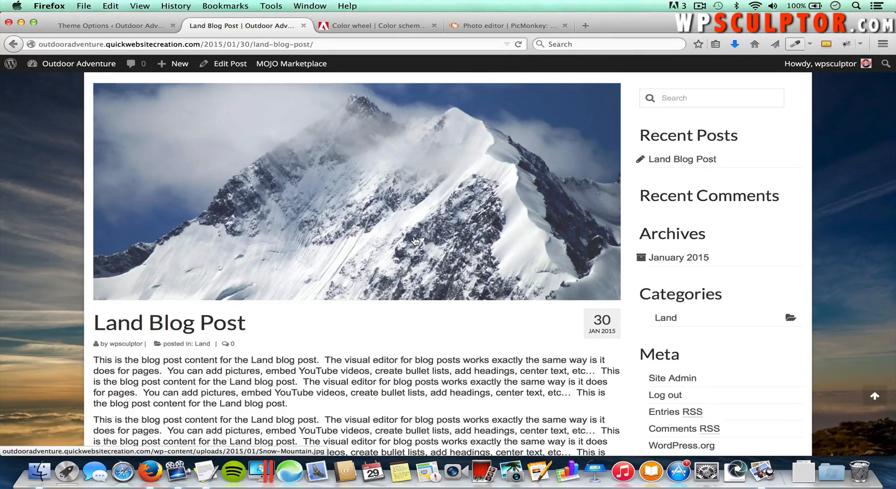
pyautogui.click(141, 28)
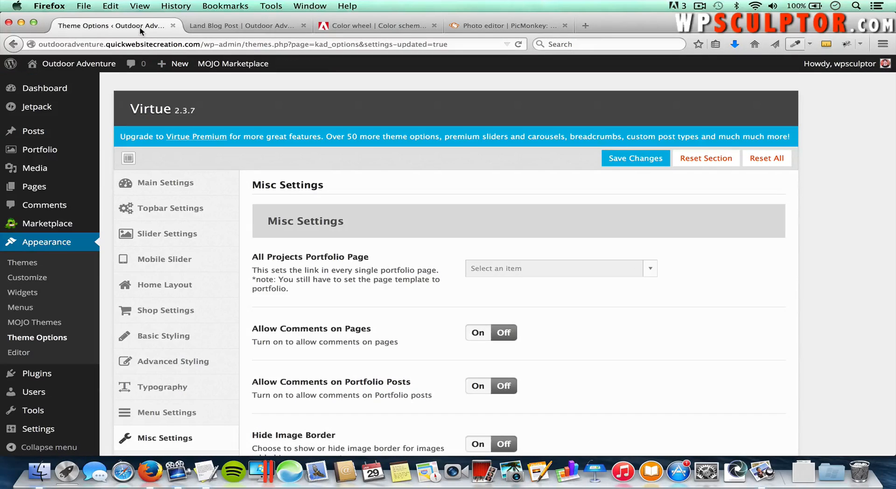
# Step: Start a new post titled 'Water Blog Post'
pyautogui.moveTo(72, 133)
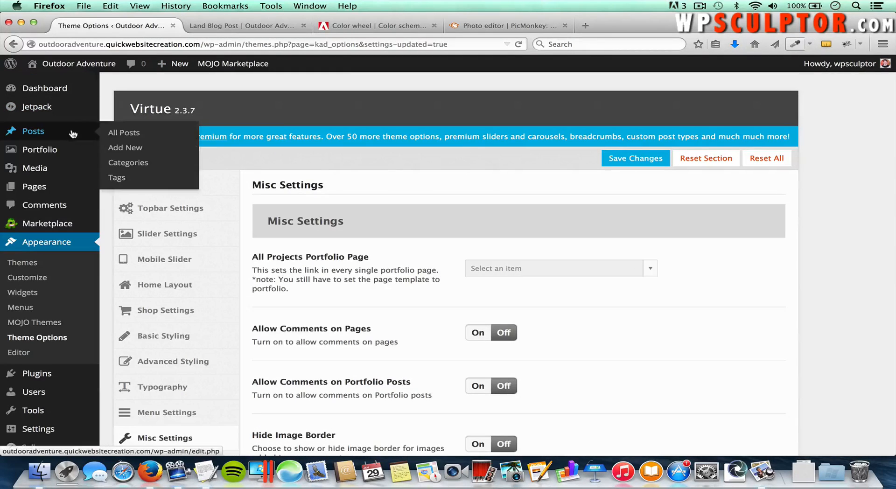
pyautogui.click(126, 148)
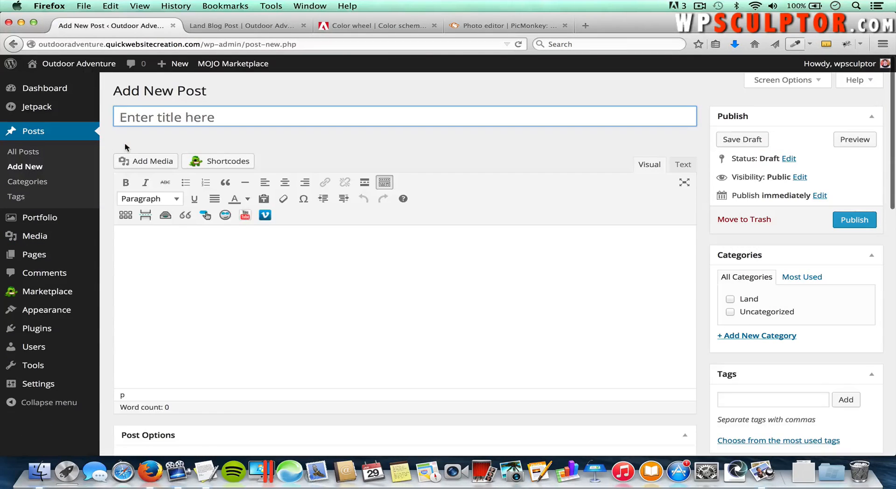
pyautogui.write('Water ')
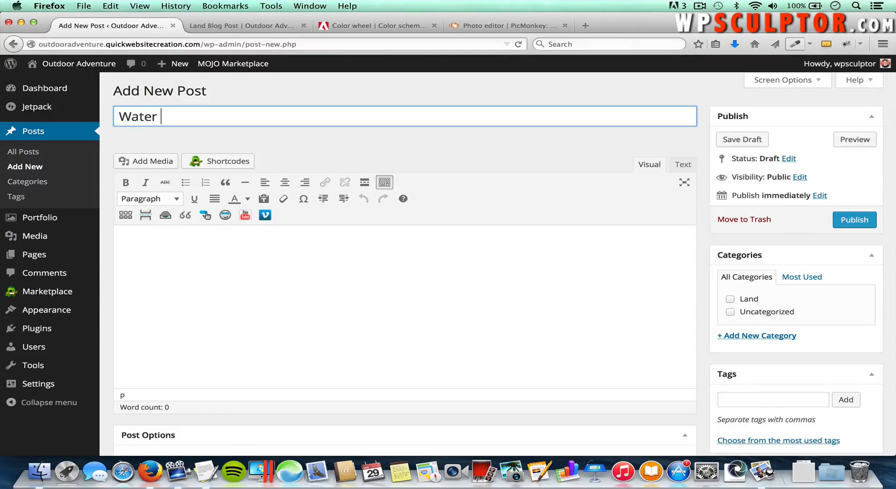
pyautogui.write('Blog Post')
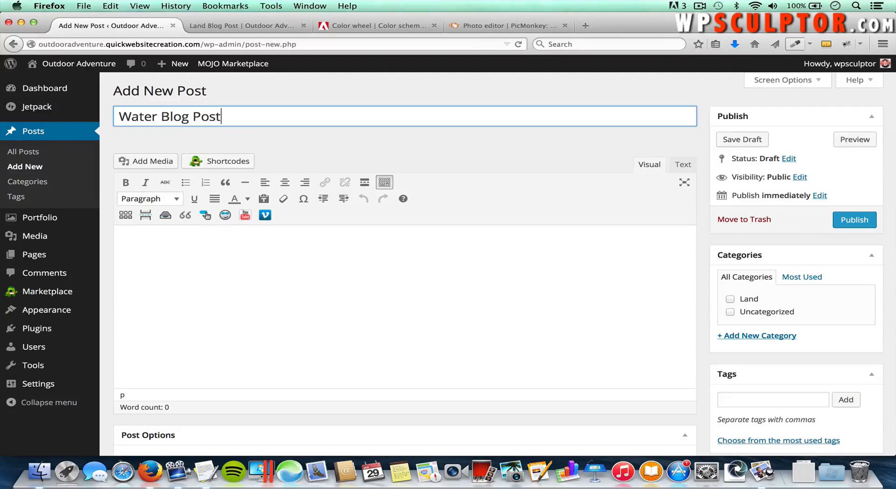
# Step: Copy the Water paragraph from TextEdit and paste it three times as separate body paragraphs
pyautogui.click(163, 247)
pyautogui.press('super+Tab')
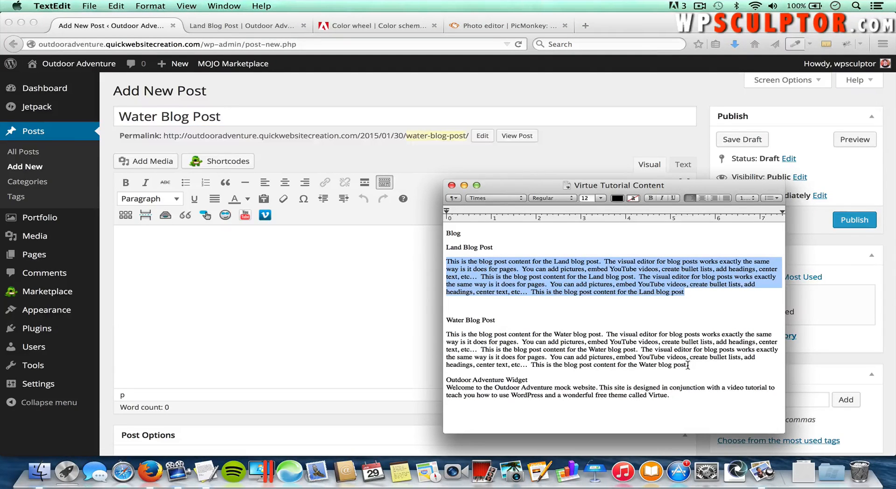
pyautogui.moveTo(689, 365); pyautogui.dragTo(444, 335)
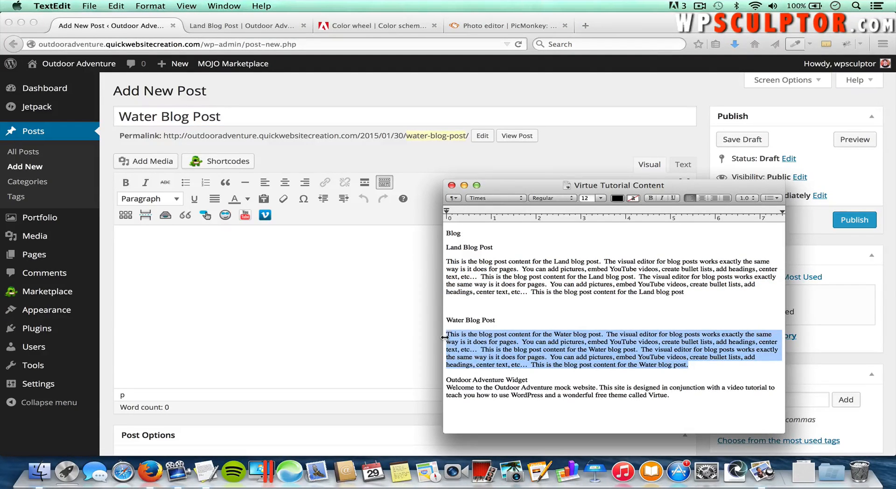
pyautogui.press('super+c')
pyautogui.click(327, 315)
pyautogui.press('super+v')
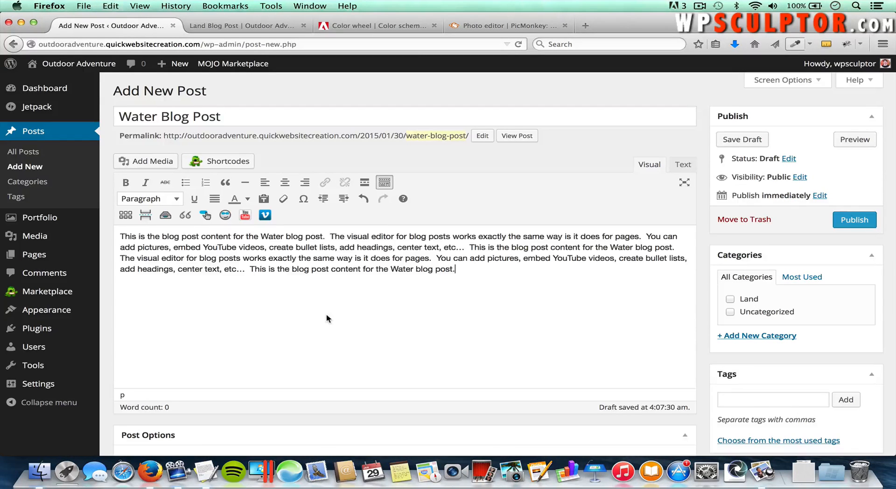
pyautogui.press('Return')
pyautogui.press('super+v')
pyautogui.press('Return')
pyautogui.press('super+v')
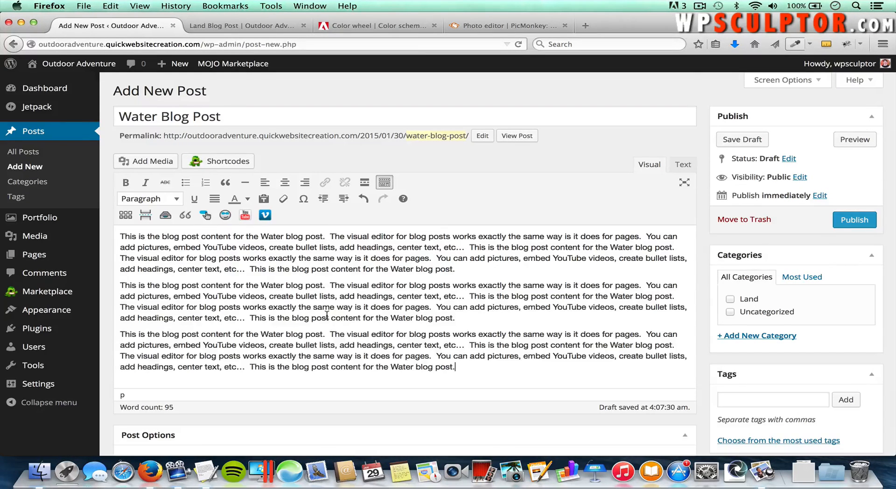
pyautogui.scroll(-5, 605, 316)
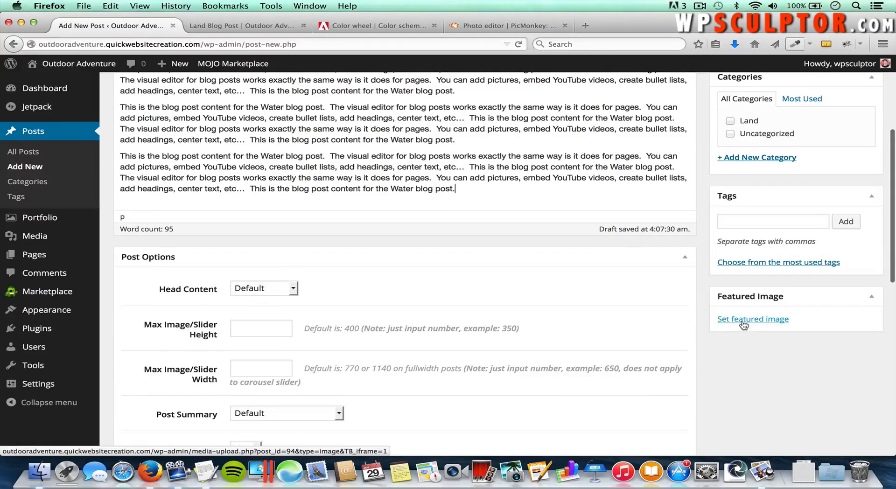
# Step: Upload Jet-Ski.jpg and set it as the Water Blog Post's featured image
pyautogui.click(733, 321)
pyautogui.click(70, 114)
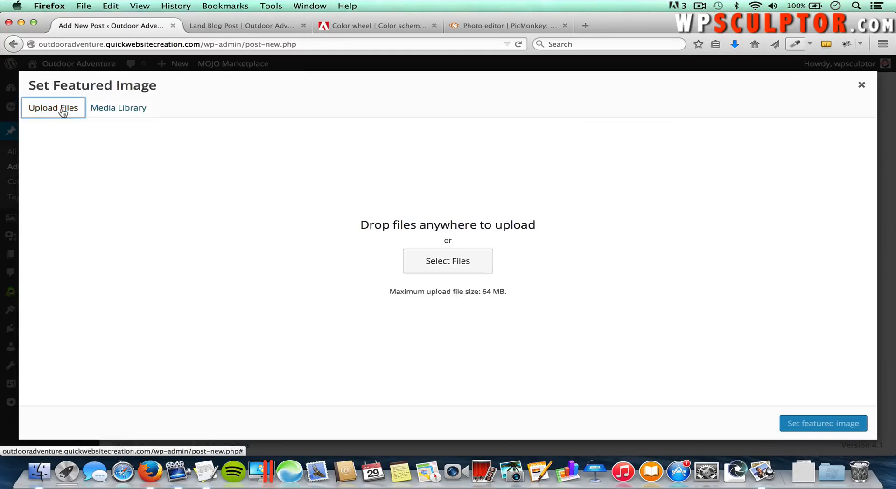
pyautogui.click(448, 264)
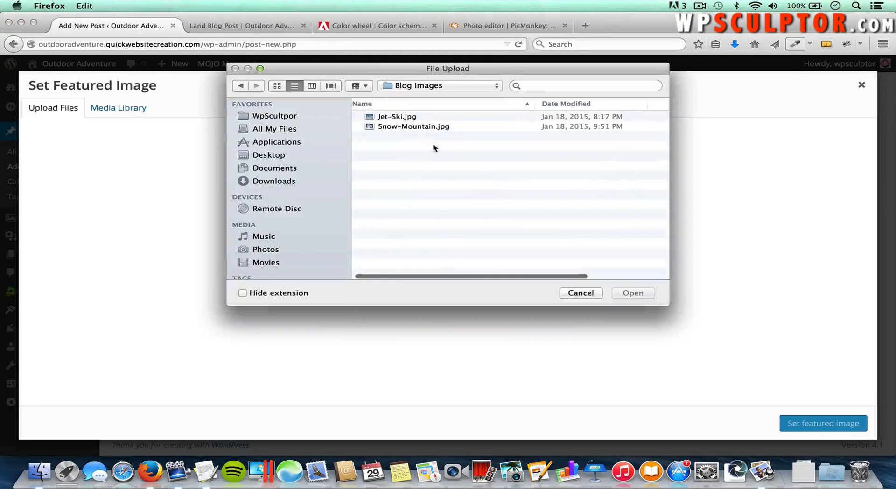
pyautogui.click(418, 118)
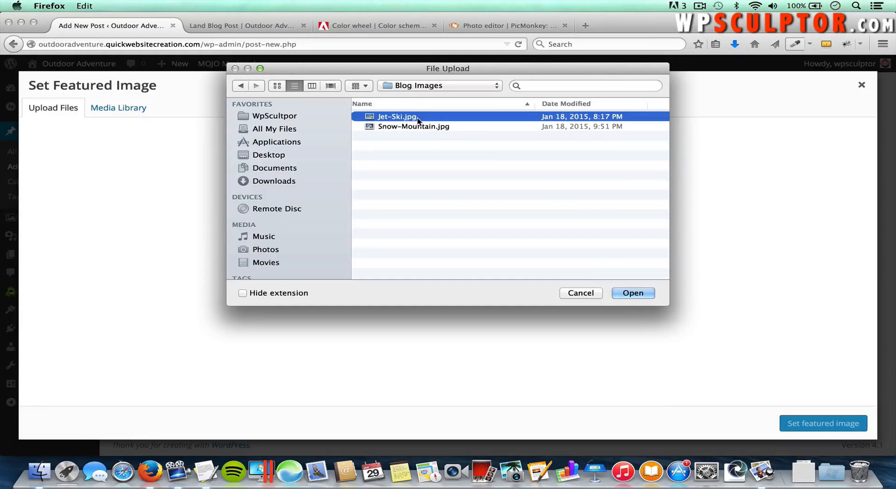
pyautogui.click(629, 292)
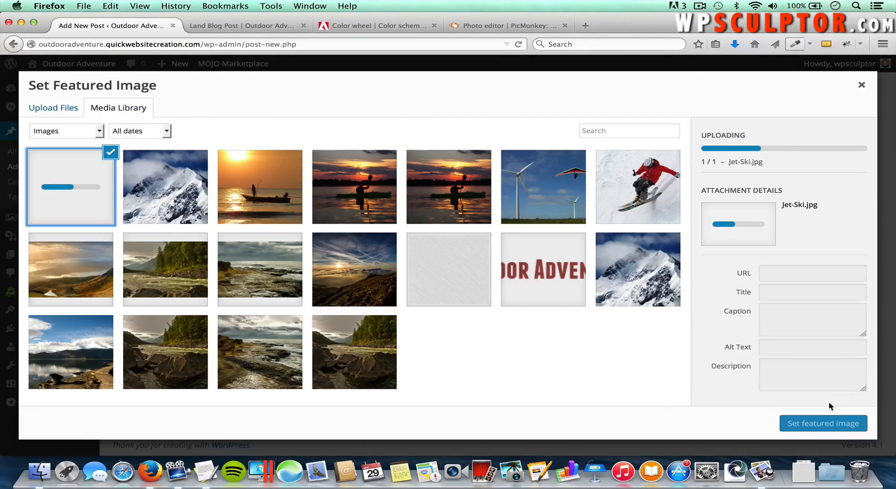
pyautogui.click(811, 428)
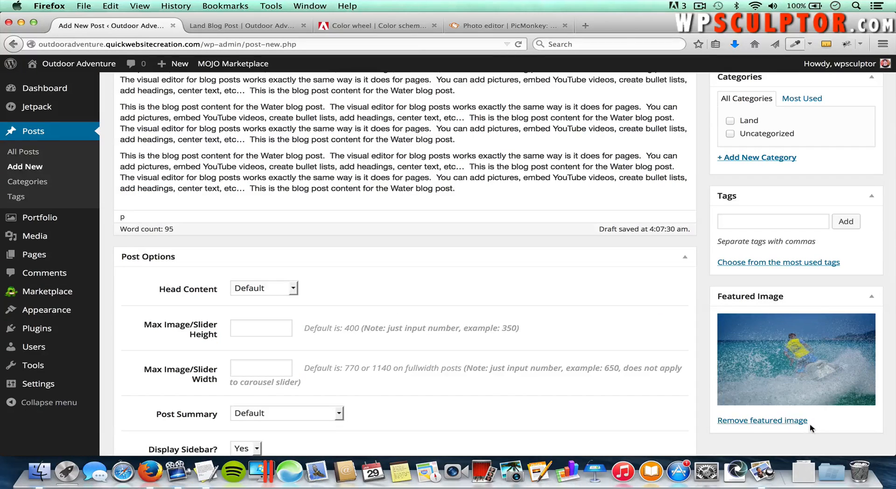
# Step: Create a new Water category, file the post under it, and publish the Water Blog Post
pyautogui.scroll(3, 814, 304)
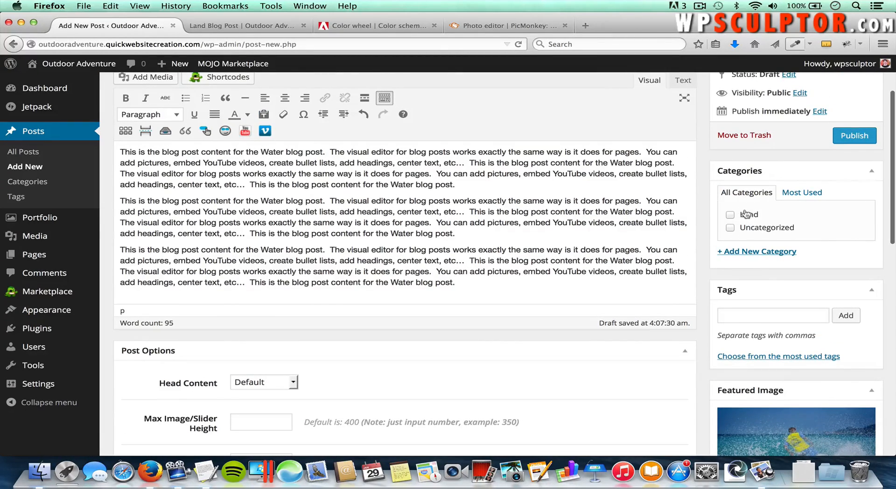
pyautogui.click(731, 215)
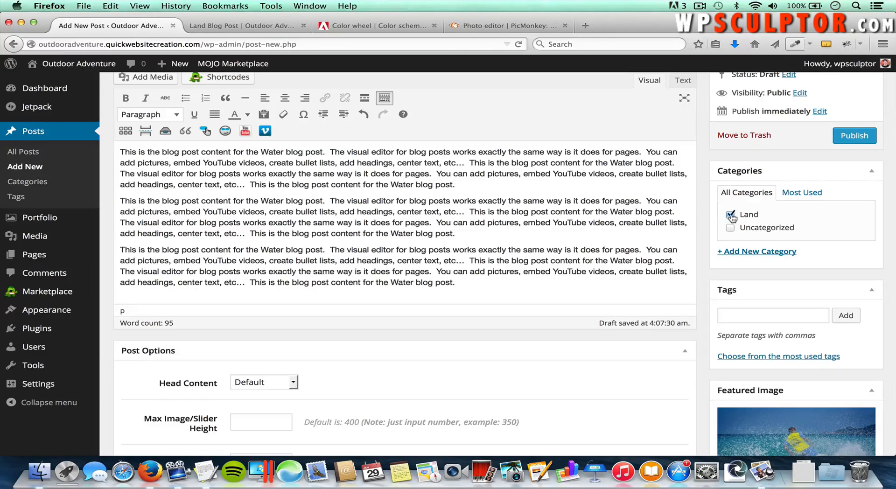
pyautogui.click(731, 216)
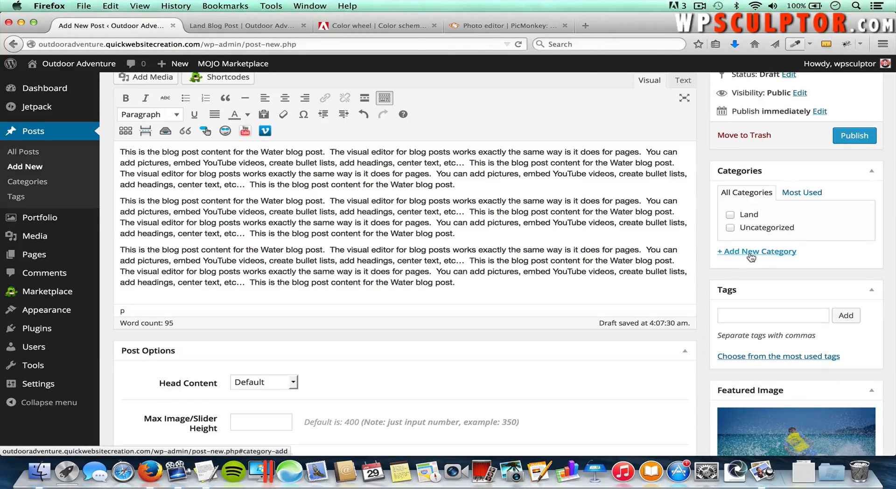
pyautogui.click(751, 253)
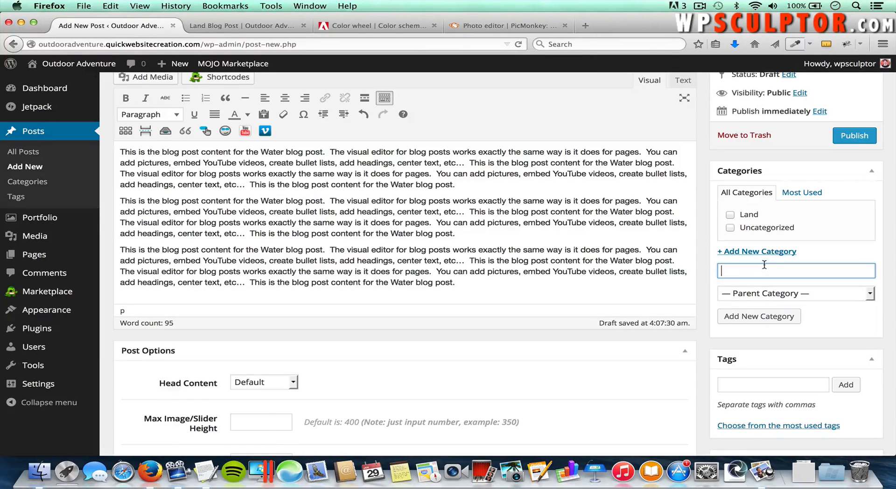
pyautogui.write('Water')
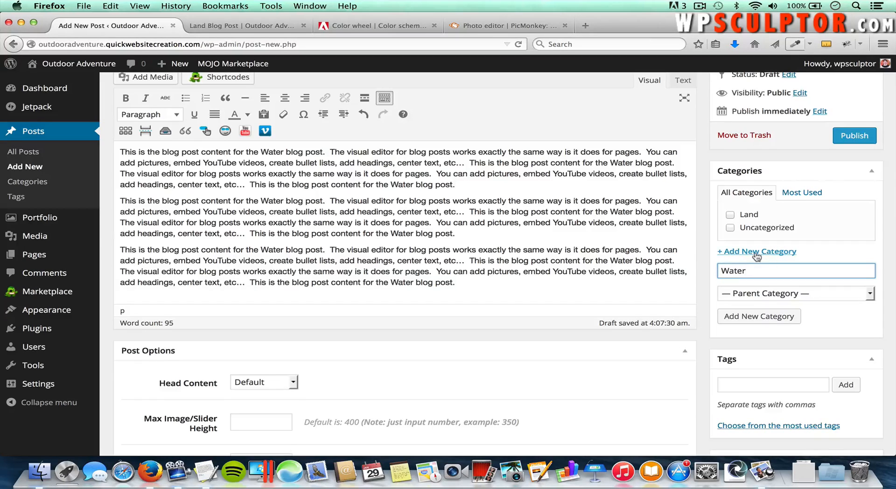
pyautogui.click(756, 253)
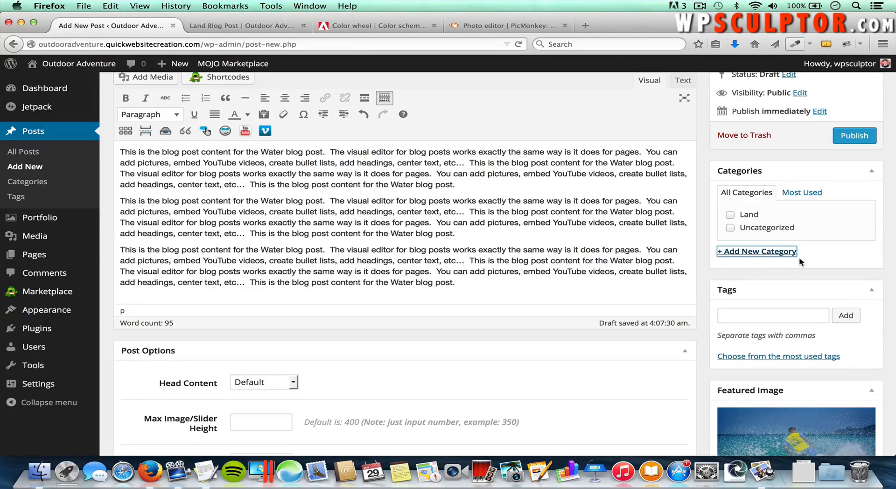
pyautogui.click(766, 253)
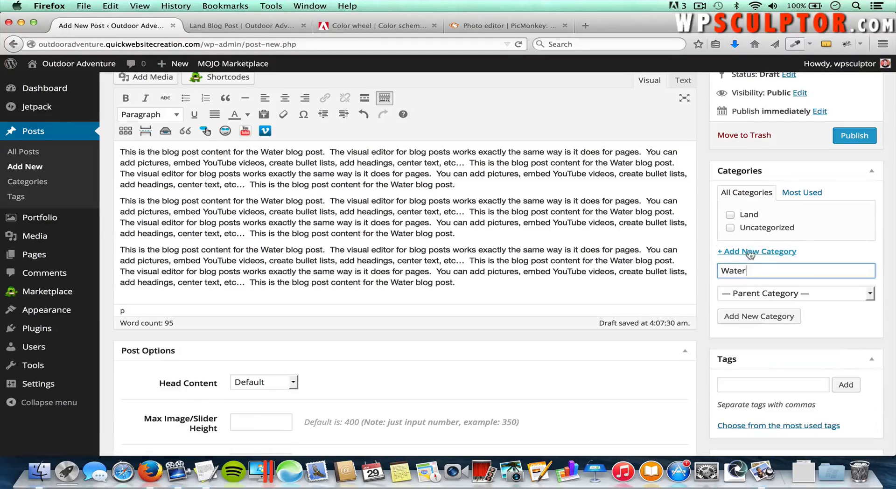
pyautogui.click(753, 315)
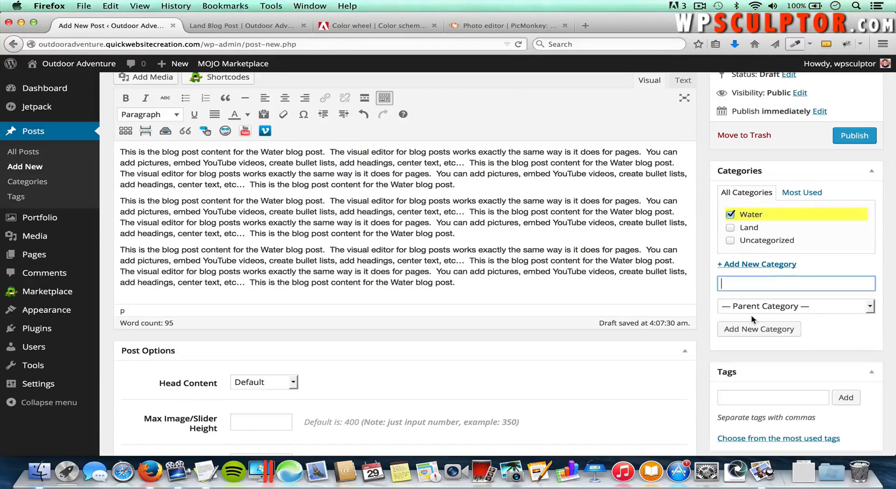
pyautogui.click(854, 137)
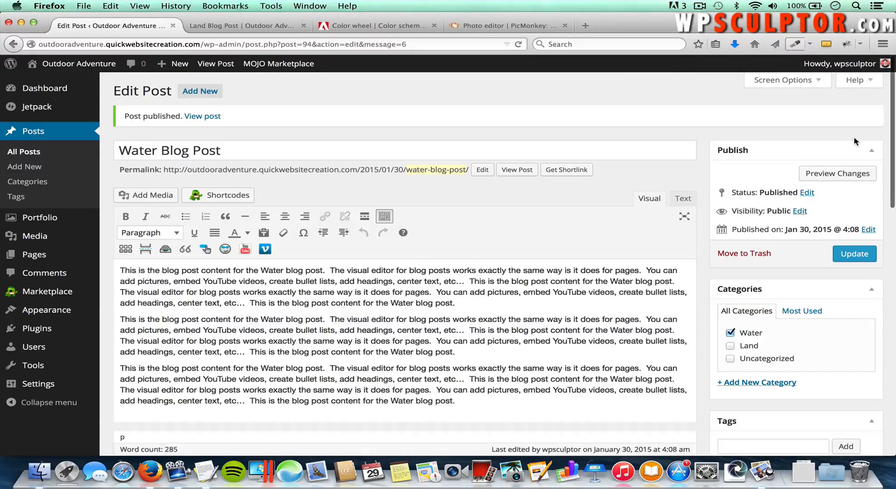
pyautogui.click(267, 26)
pyautogui.scroll(5, 347, 156)
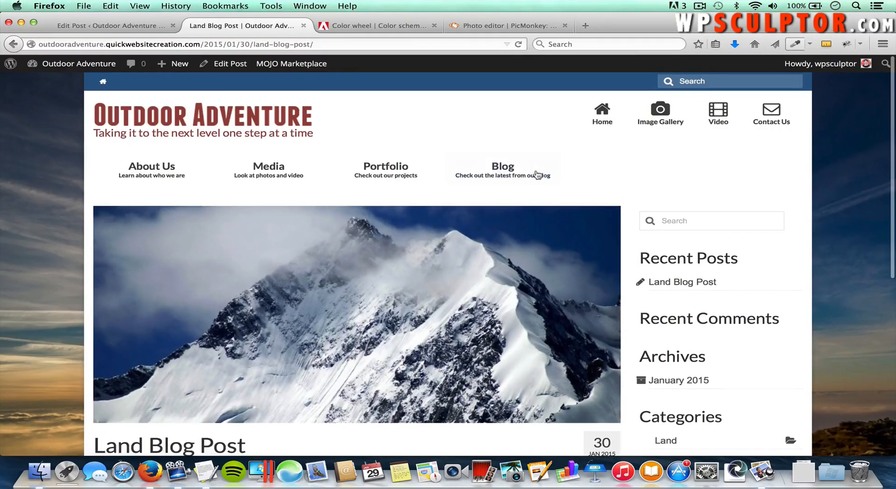
pyautogui.click(505, 170)
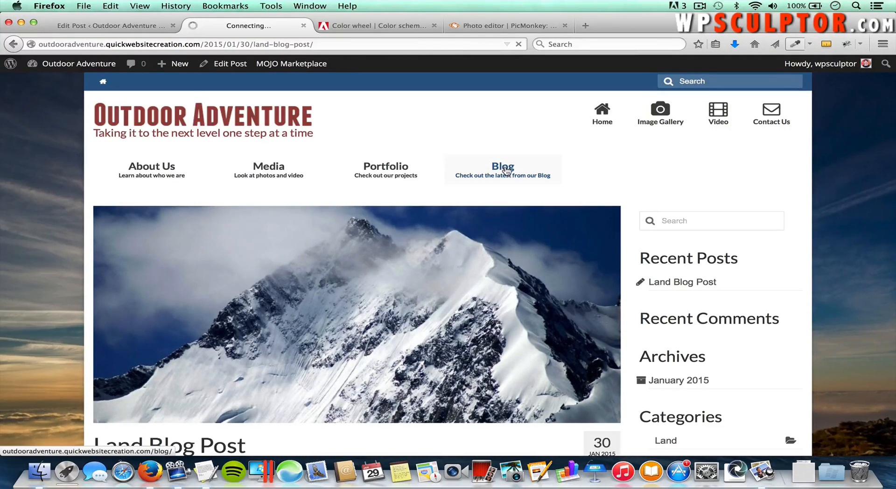
pyautogui.scroll(-3, 539, 358)
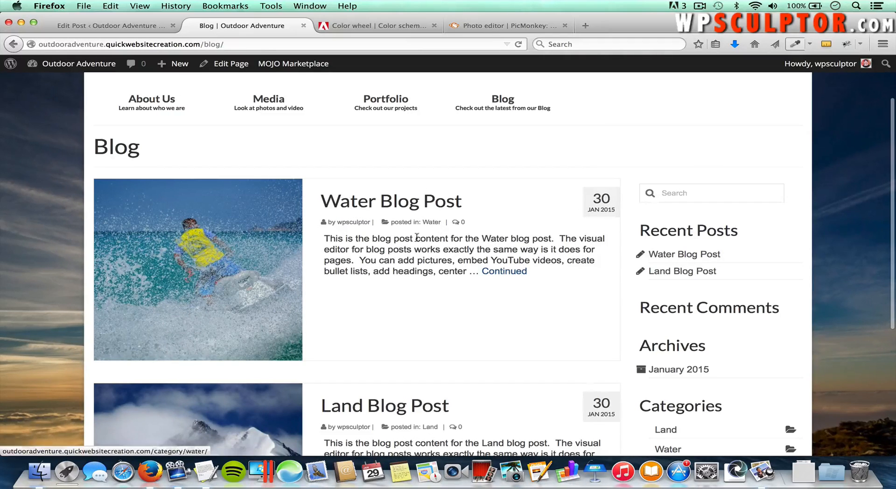
pyautogui.scroll(-2, 441, 320)
pyautogui.scroll(4, 439, 318)
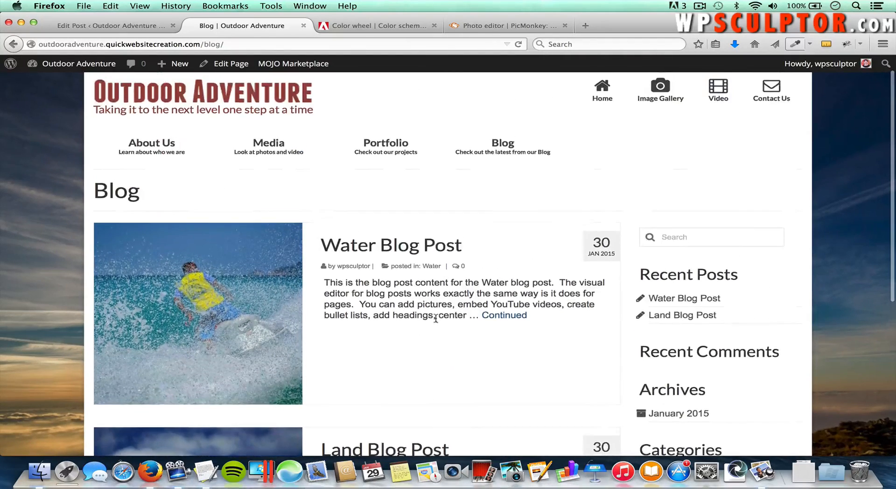
pyautogui.click(264, 285)
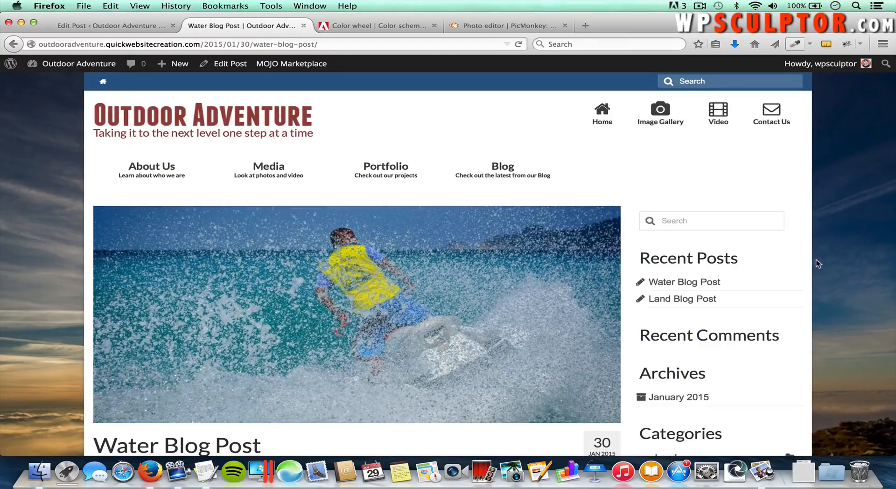
pyautogui.scroll(-3, 816, 260)
pyautogui.scroll(-2, 817, 259)
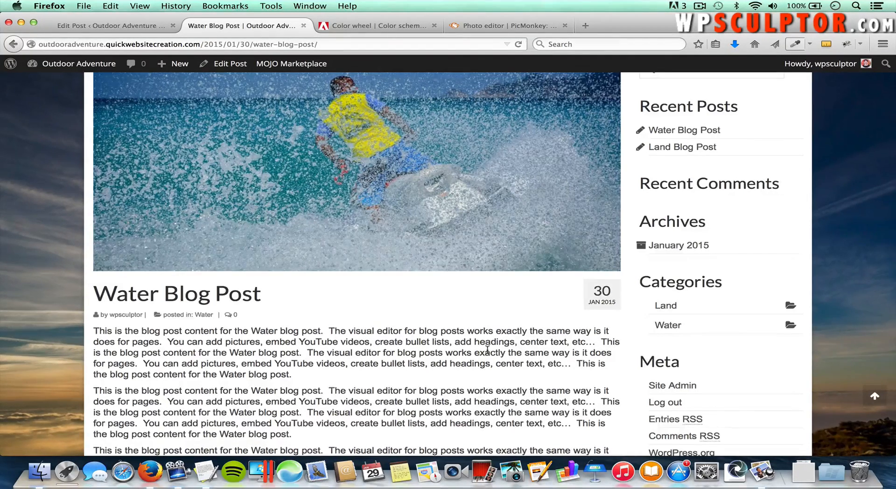
pyautogui.scroll(-6, 487, 349)
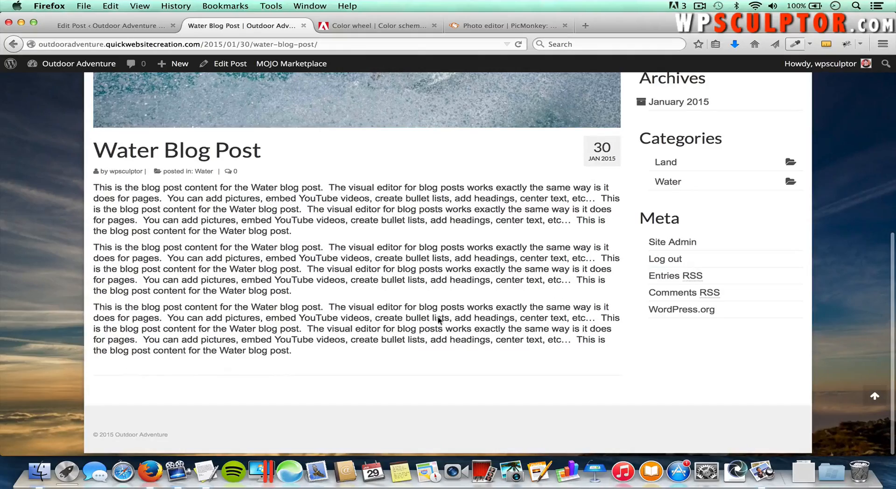
pyautogui.scroll(7, 609, 244)
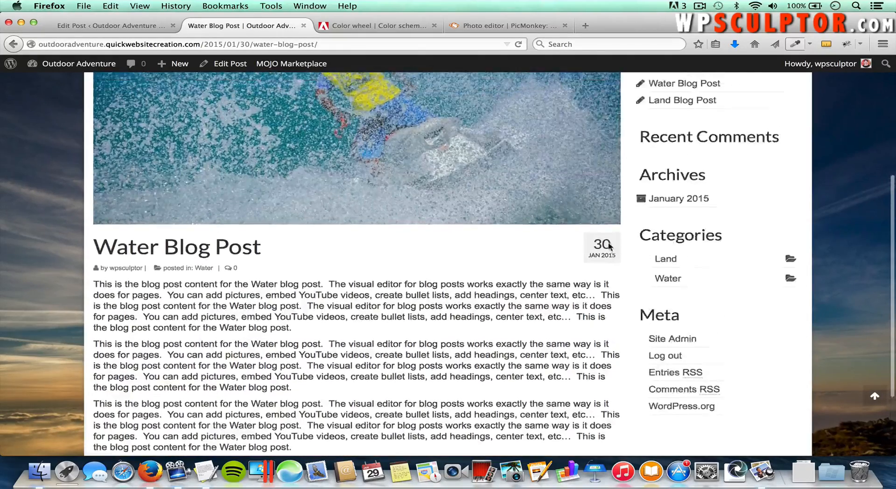
pyautogui.click(115, 28)
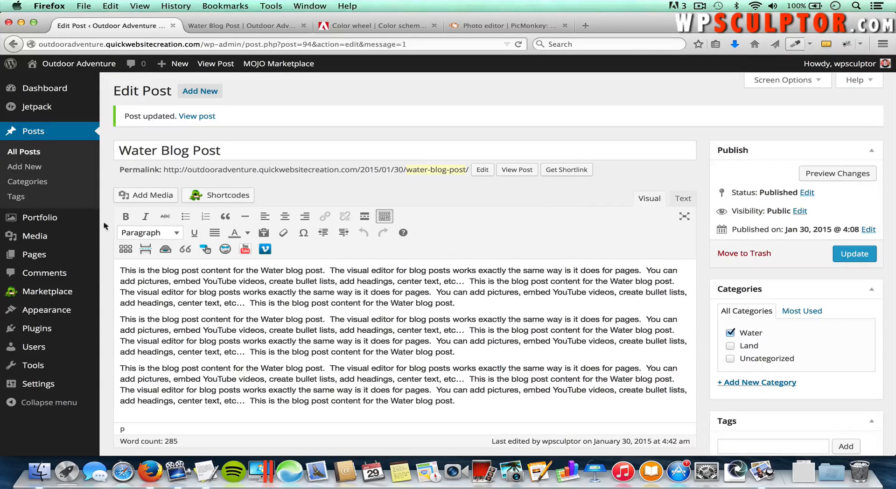
# Step: Open Settings > Discussion and review the comment options for new articles
pyautogui.moveTo(56, 387)
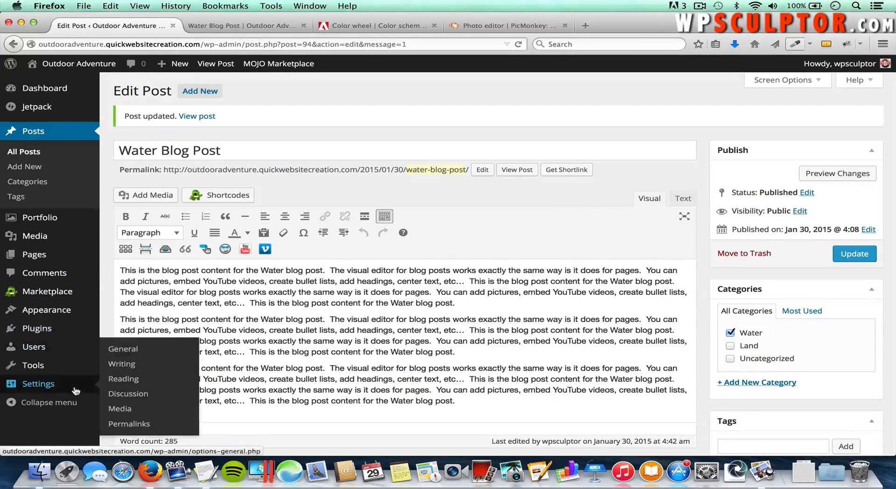
pyautogui.click(129, 394)
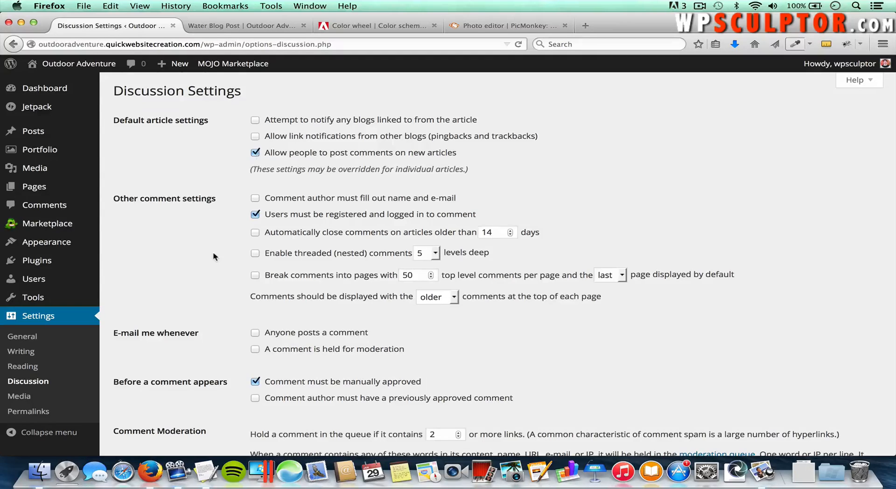
pyautogui.scroll(-15, 213, 251)
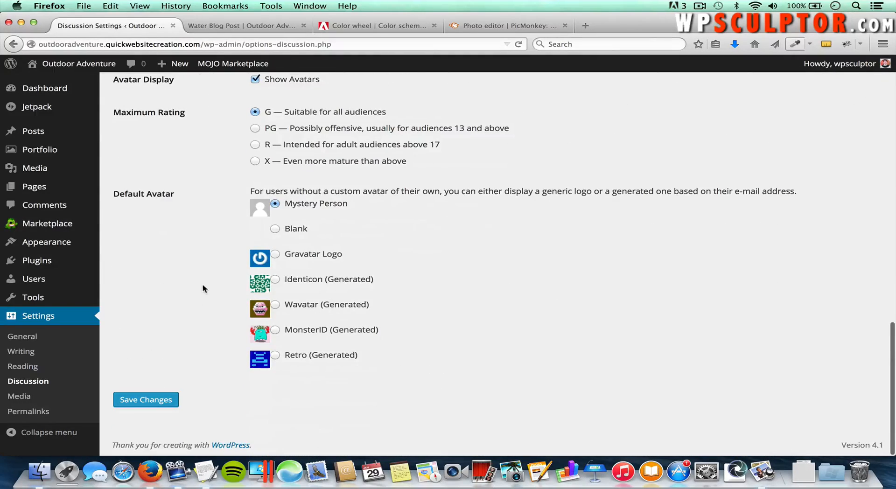
pyautogui.scroll(15, 203, 288)
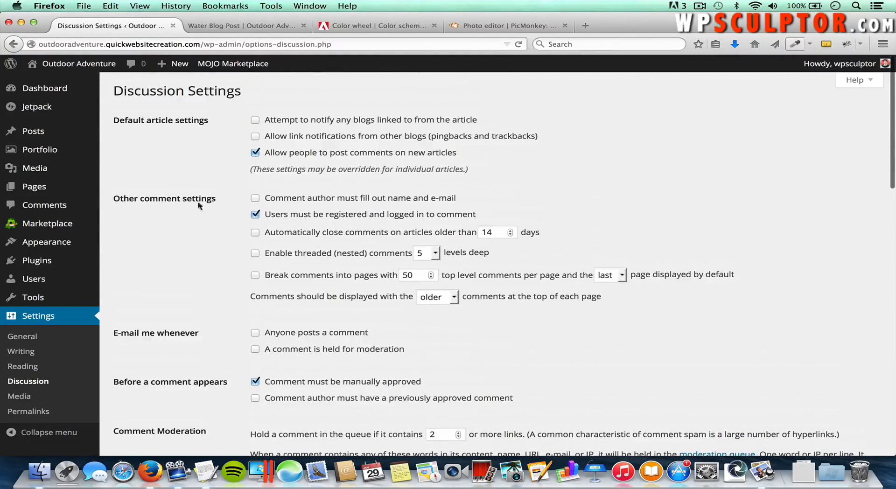
pyautogui.scroll(1, 196, 160)
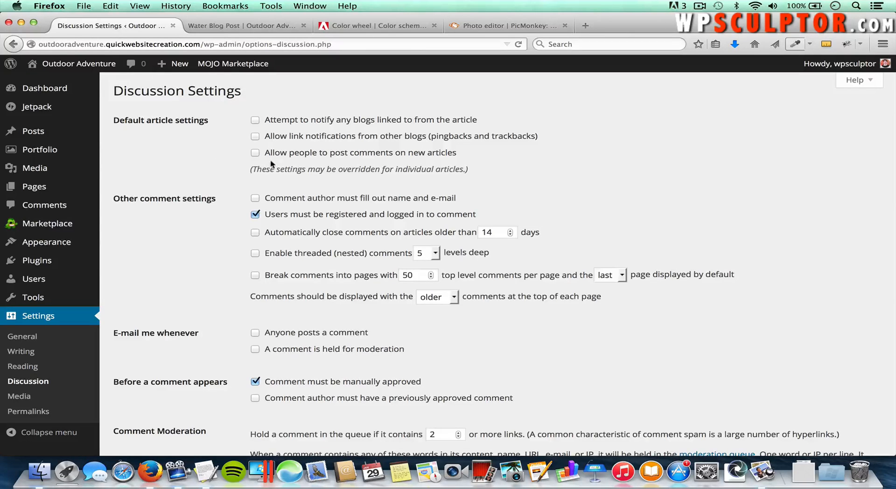
pyautogui.scroll(-2, 190, 280)
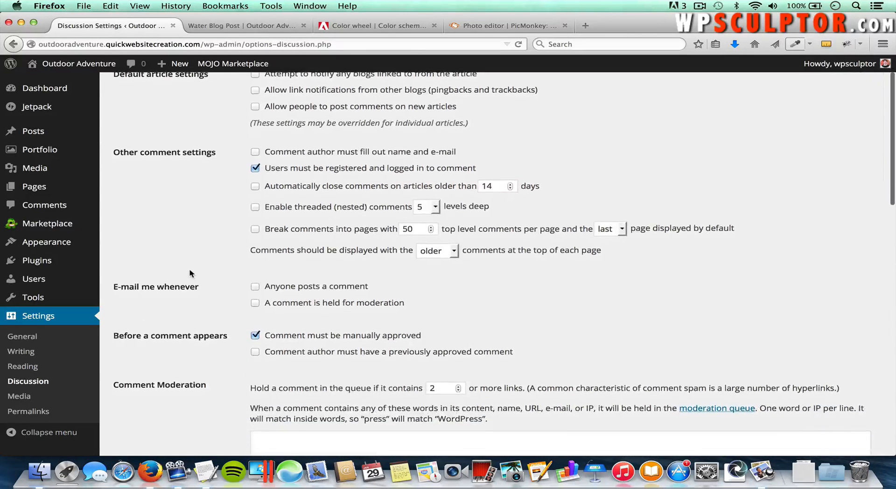
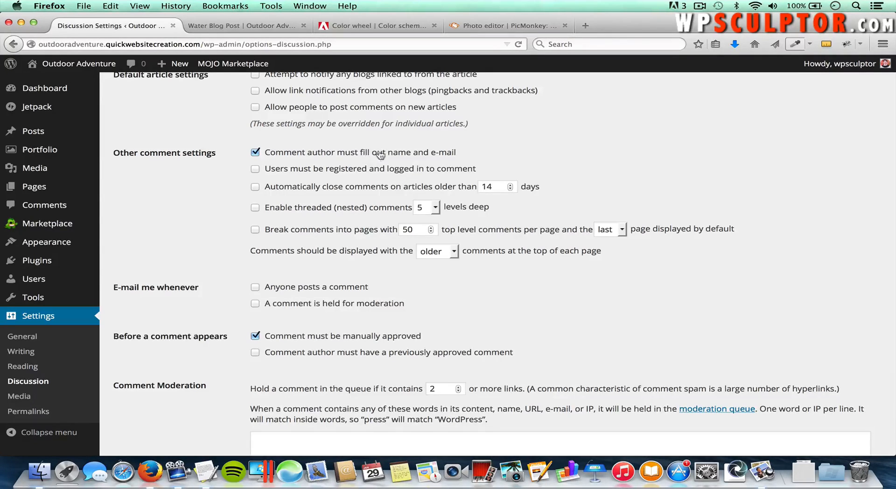
# Step: Untick 'Comment must be manually approved', keep 'previously approved comment', and save the Discussion settings
pyautogui.scroll(-3, 275, 273)
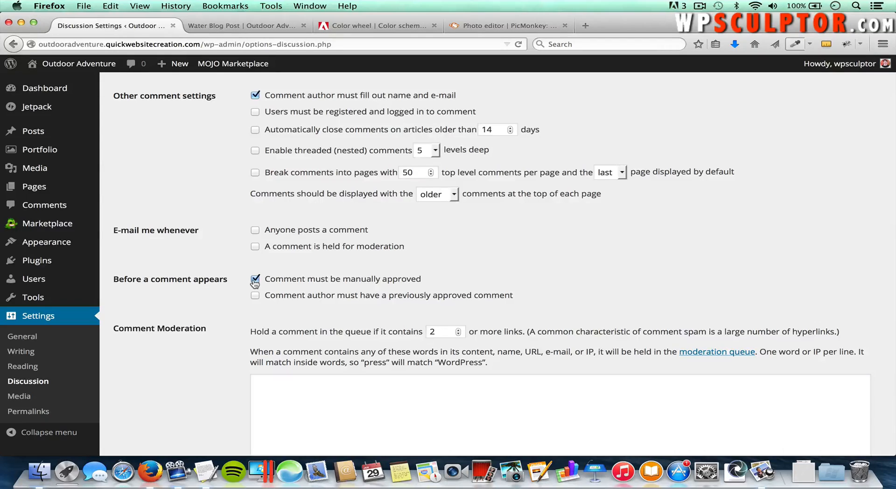
pyautogui.click(254, 280)
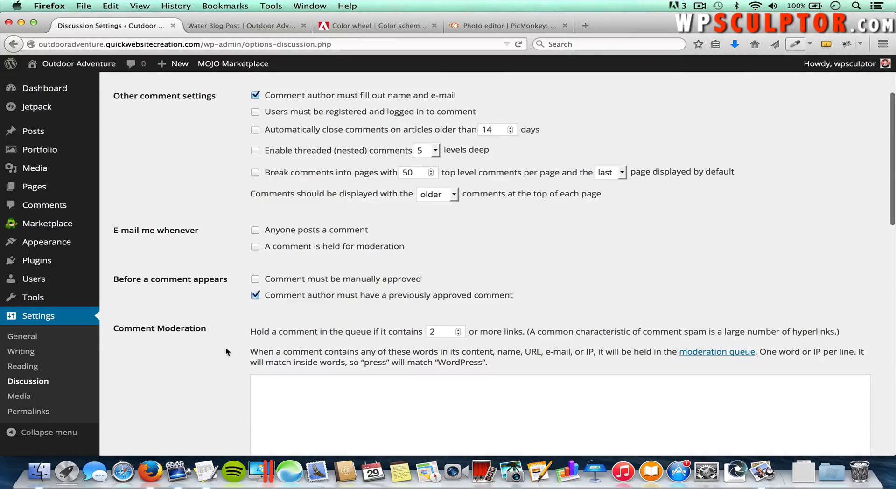
pyautogui.scroll(-12, 225, 347)
pyautogui.scroll(-4, 226, 346)
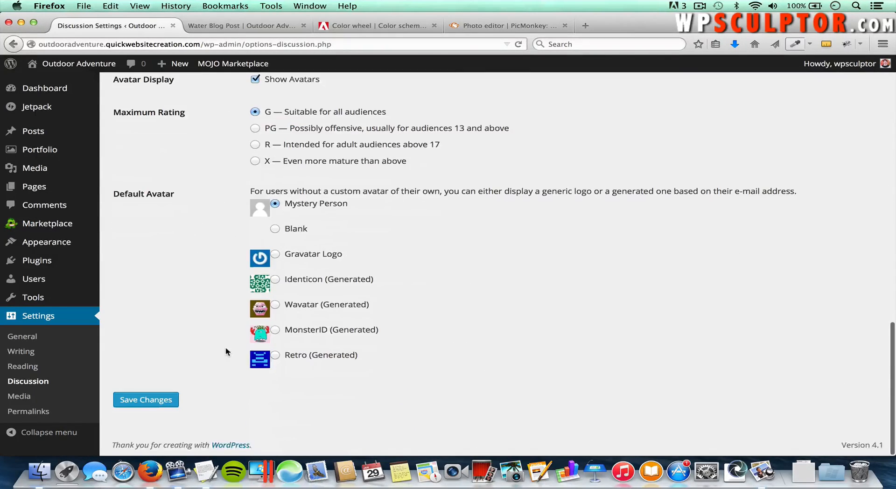
pyautogui.click(160, 400)
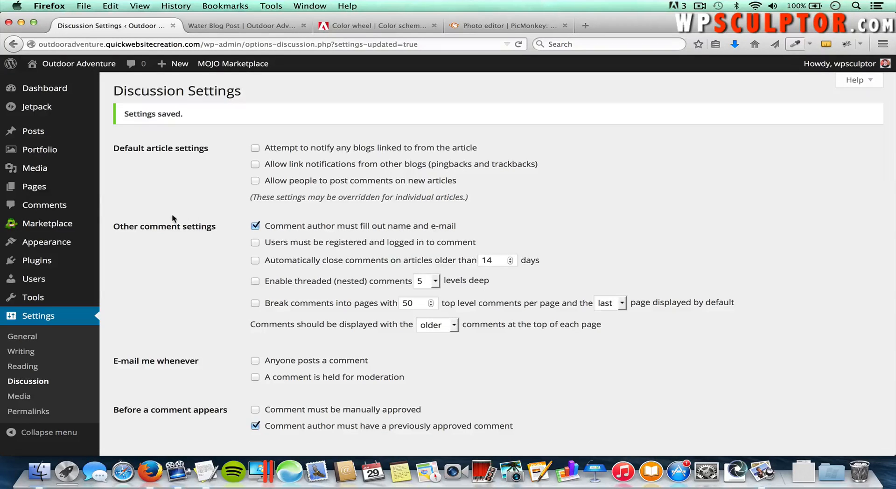
# Step: Open the Water Blog Post for editing from the All Posts list
pyautogui.click(63, 207)
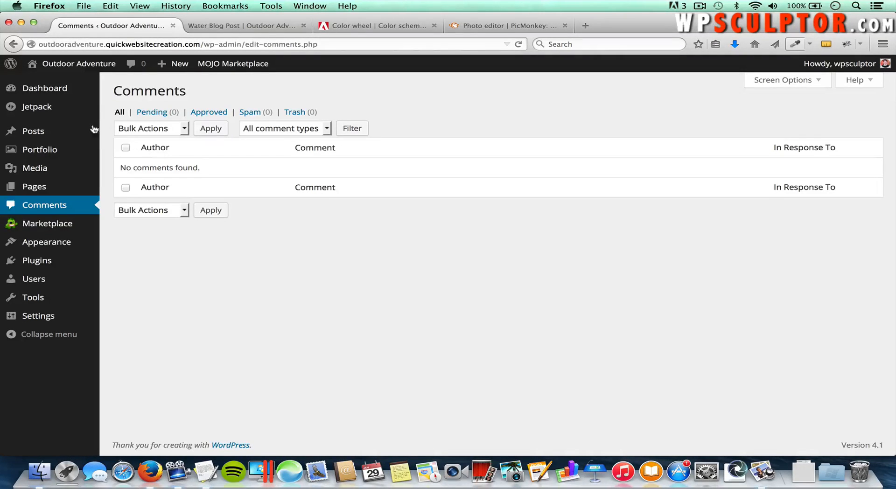
pyautogui.moveTo(70, 129)
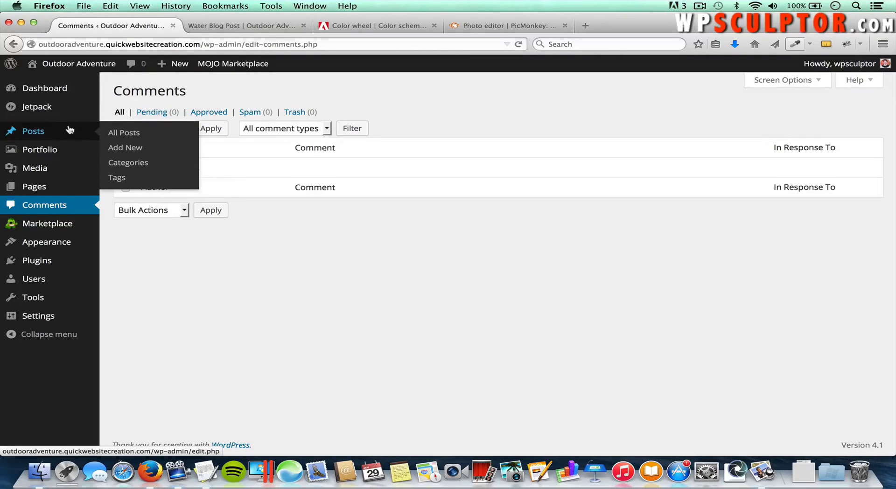
pyautogui.click(125, 134)
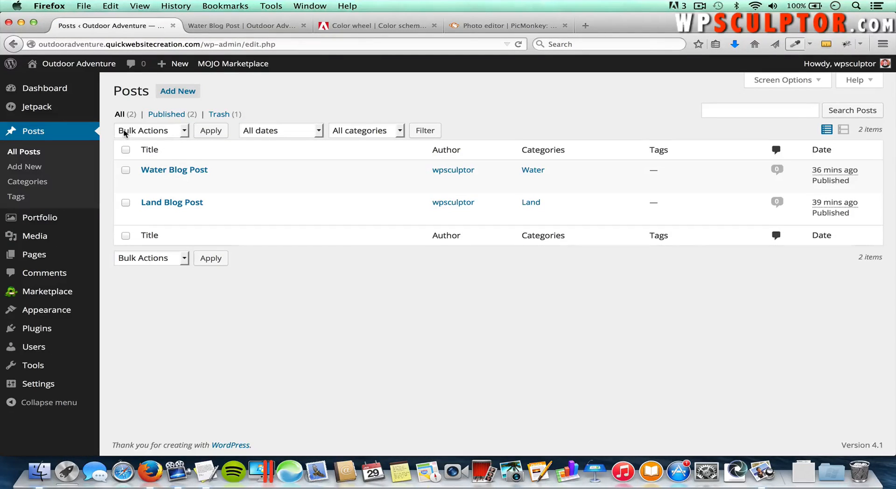
pyautogui.click(178, 172)
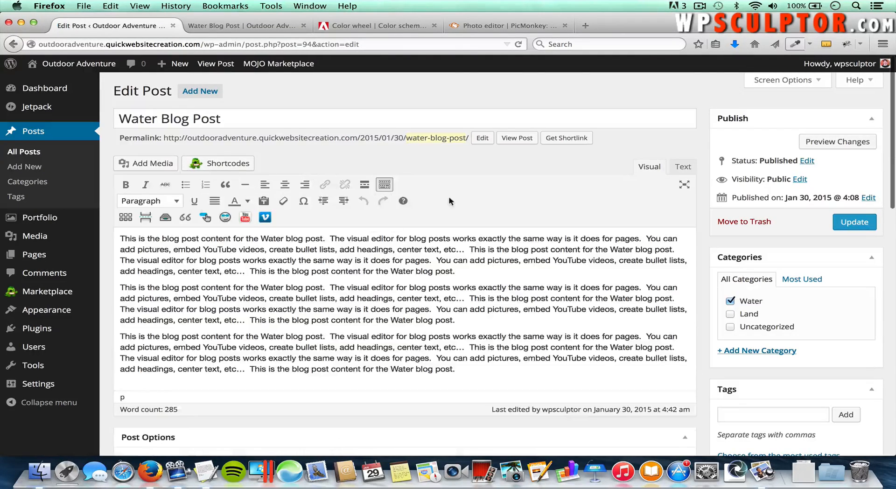
# Step: Show the Discussion box in Screen Options, tick Allow comments, and update the post
pyautogui.click(775, 80)
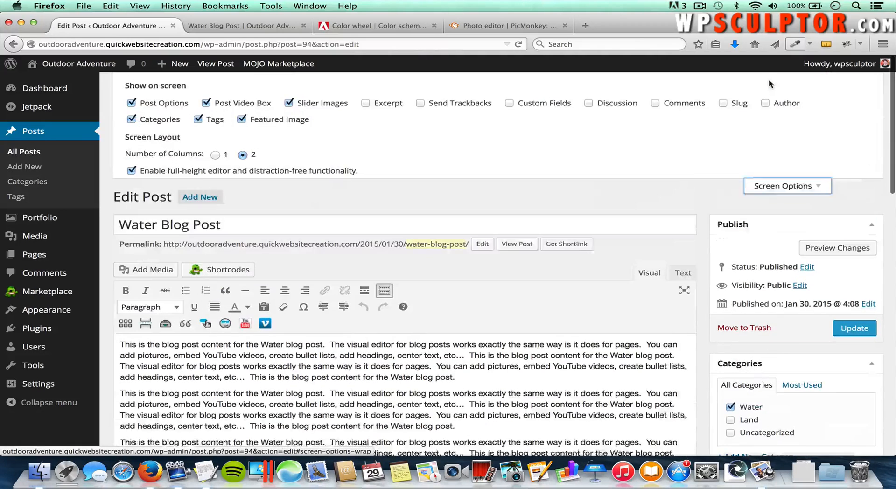
pyautogui.click(597, 104)
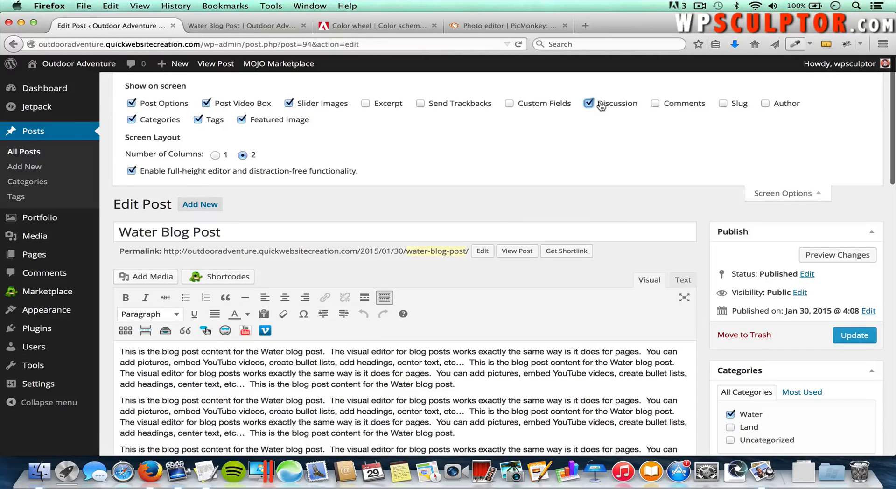
pyautogui.click(783, 193)
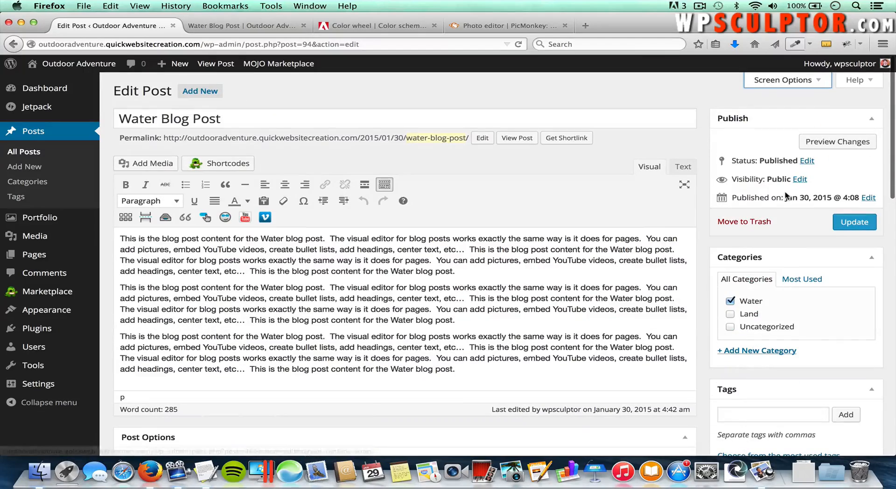
pyautogui.scroll(-10, 703, 321)
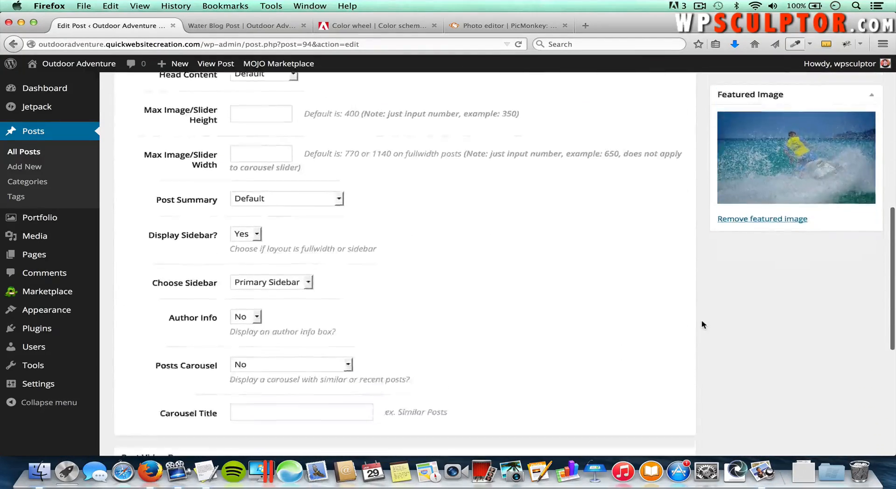
pyautogui.scroll(-3, 702, 320)
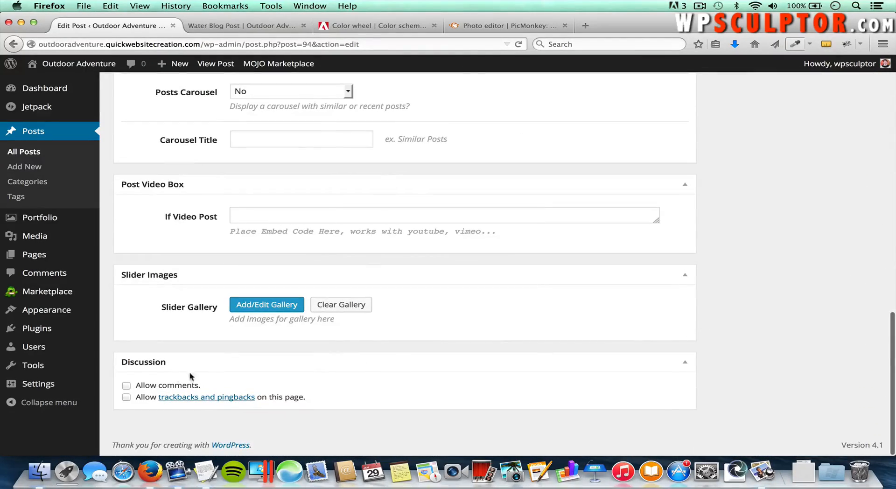
pyautogui.click(127, 386)
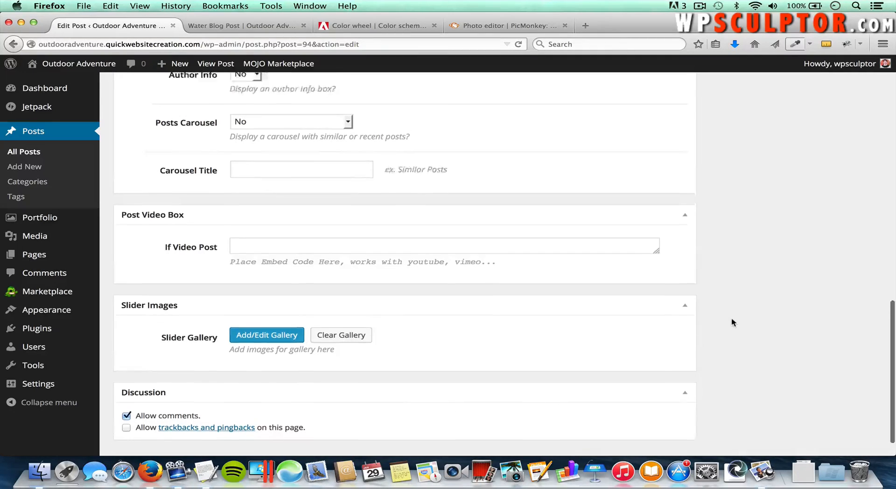
pyautogui.scroll(15, 732, 320)
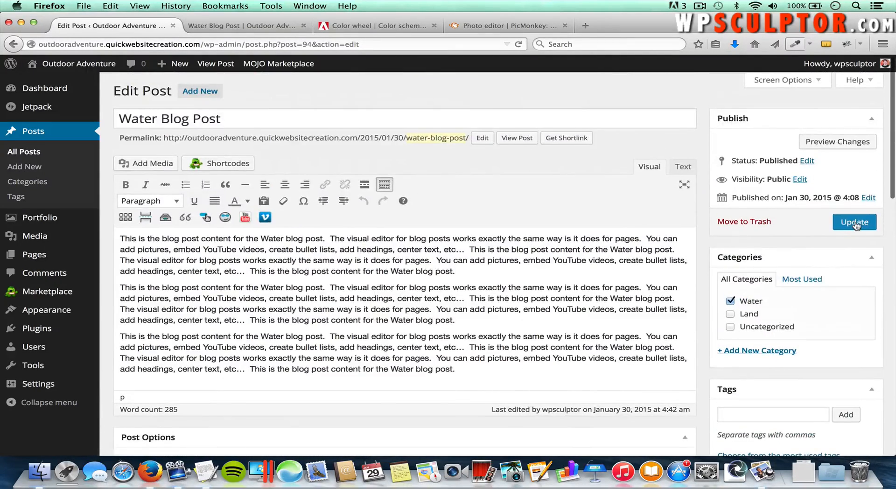
pyautogui.click(855, 223)
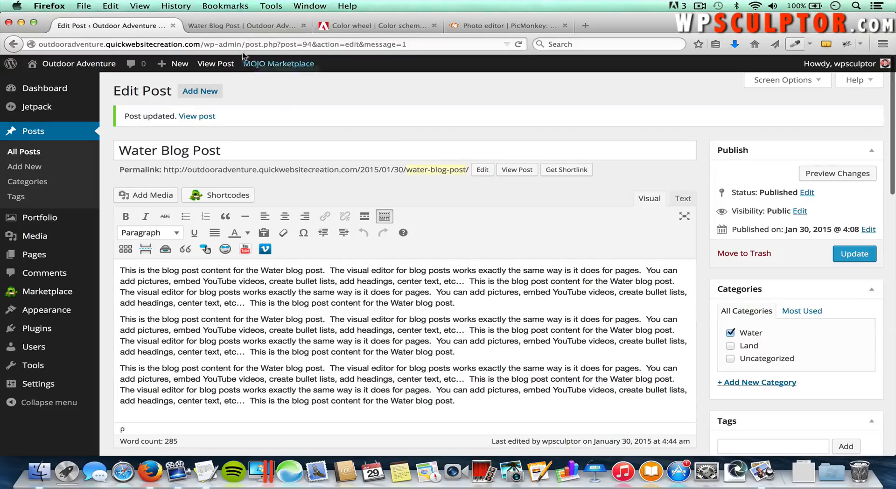
# Step: Reload the live Water Blog Post page to check for the comment form
pyautogui.click(231, 26)
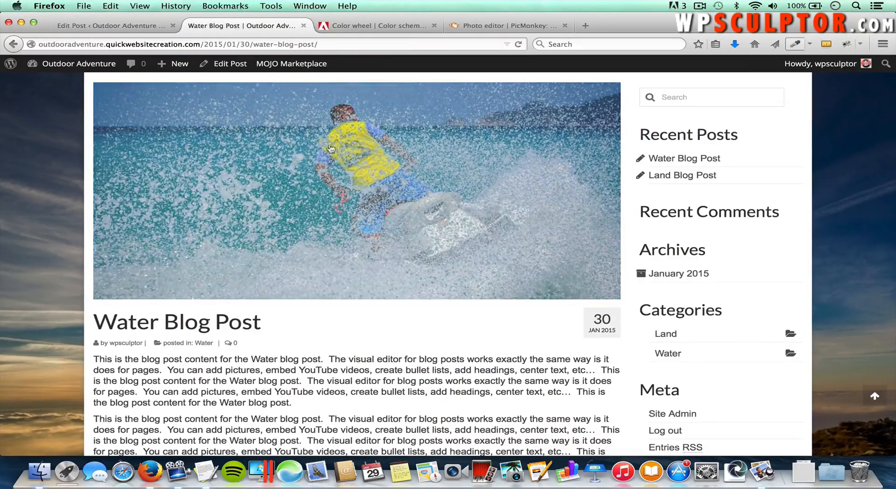
pyautogui.scroll(-3, 295, 185)
pyautogui.scroll(-4, 295, 185)
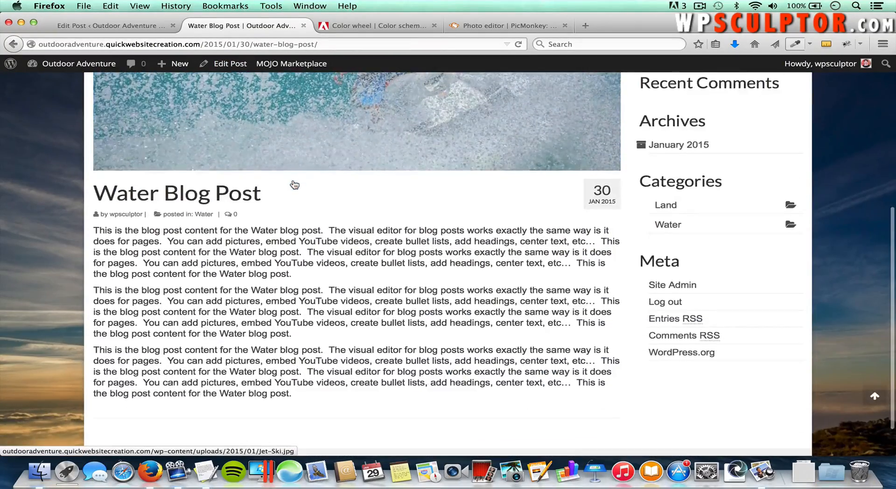
pyautogui.press('super+r')
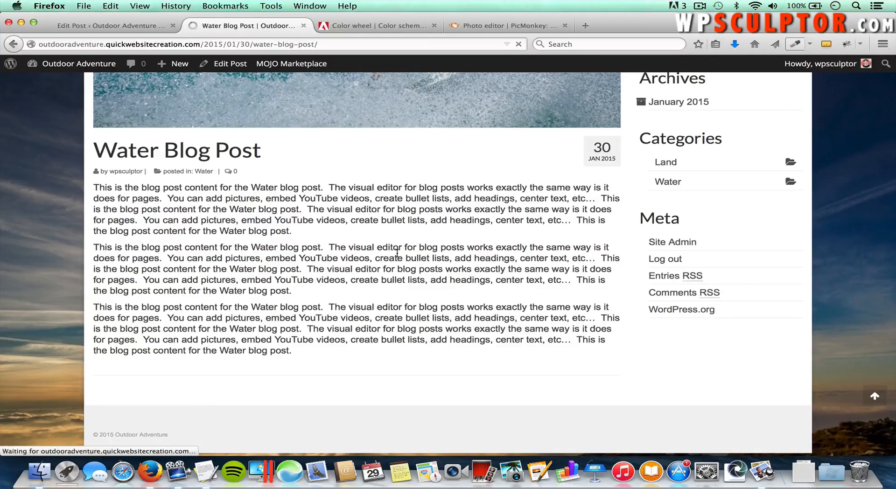
pyautogui.scroll(-4, 367, 322)
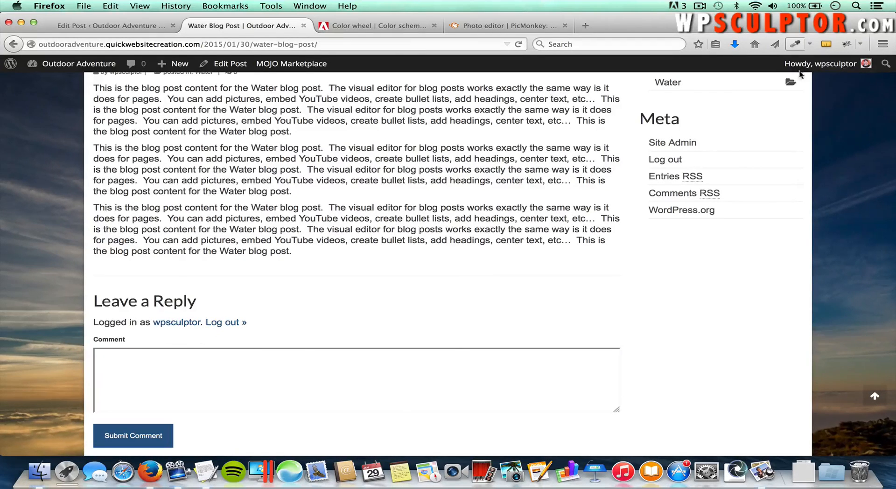
# Step: Log out via the Howdy menu and load the site's home page
pyautogui.moveTo(810, 65)
pyautogui.click(806, 120)
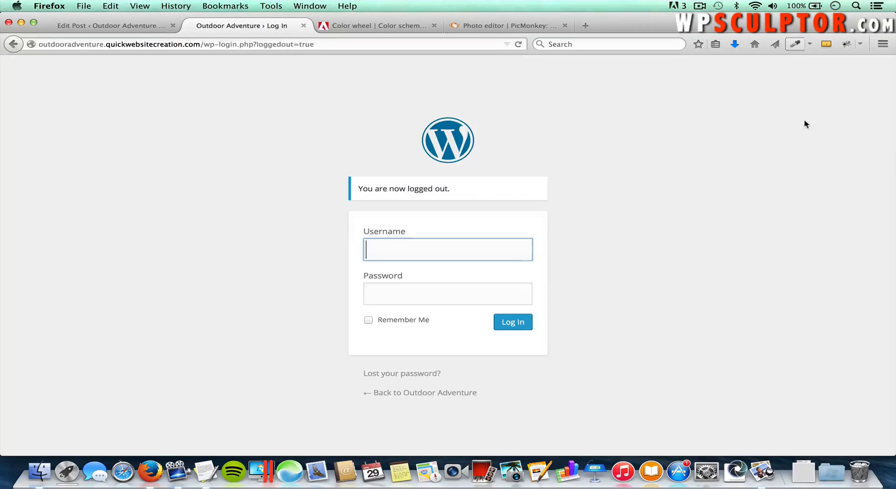
pyautogui.moveTo(203, 44); pyautogui.dragTo(332, 43)
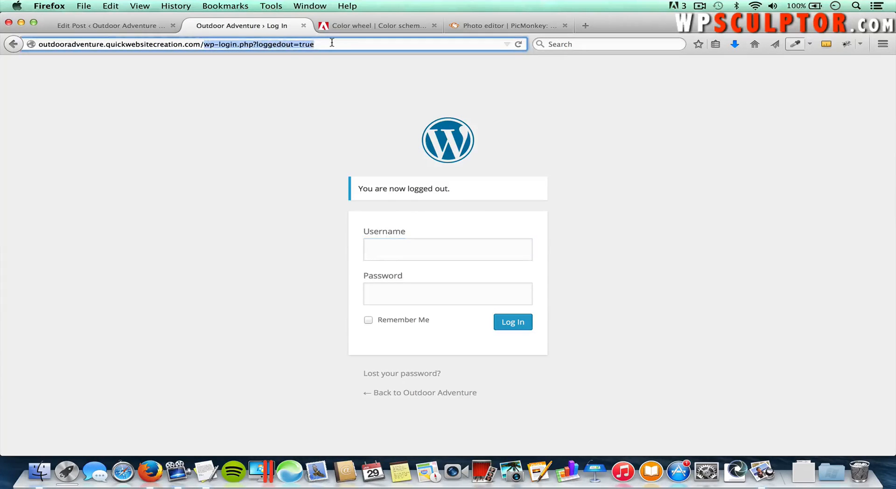
pyautogui.press('BackSpace')
pyautogui.press('Return')
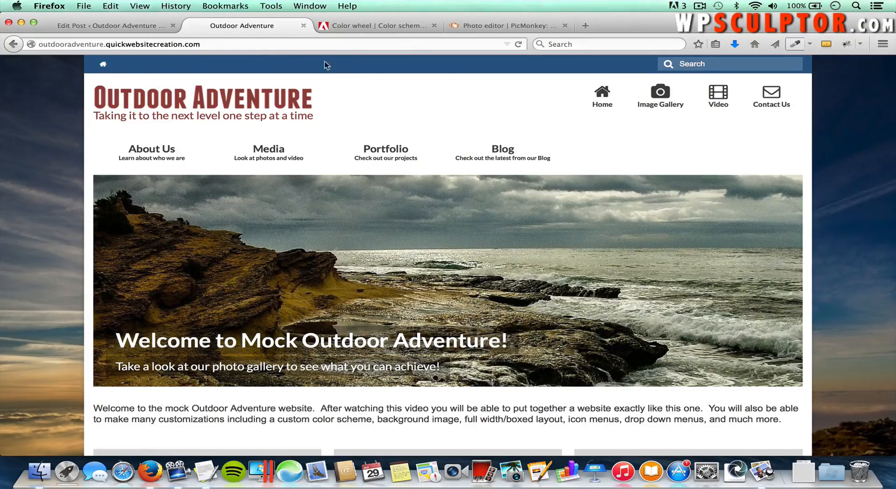
# Step: Open the Water Blog Post from the Blog page and check its Leave a Reply form
pyautogui.click(498, 155)
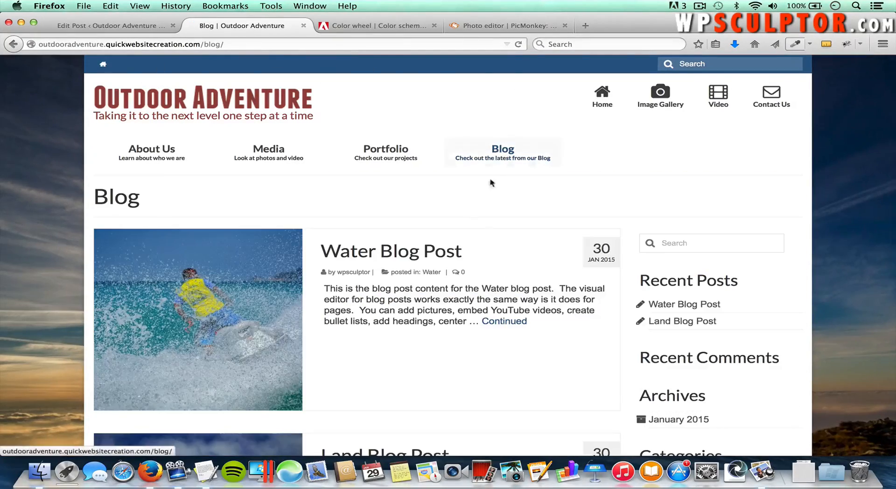
pyautogui.click(273, 261)
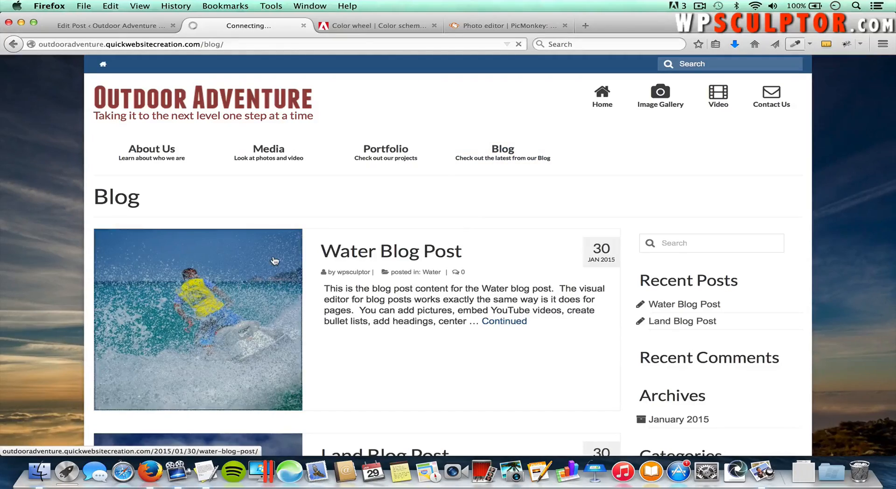
pyautogui.scroll(-5, 294, 275)
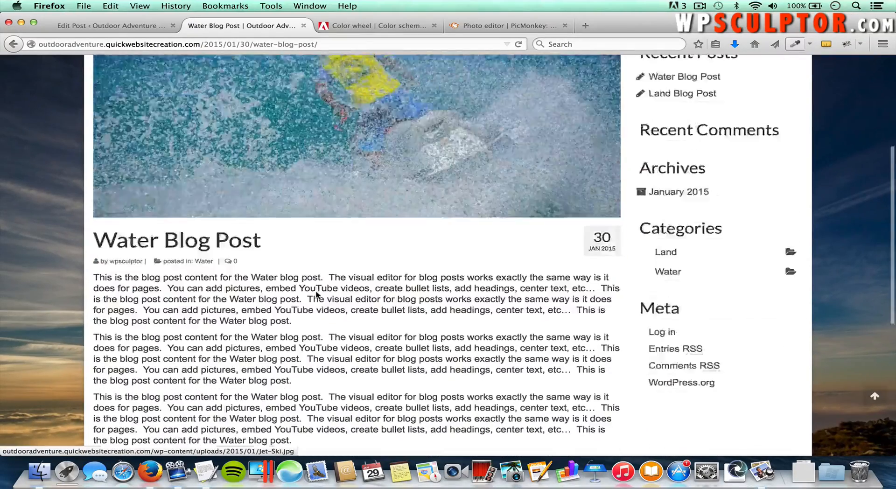
pyautogui.scroll(-6, 317, 294)
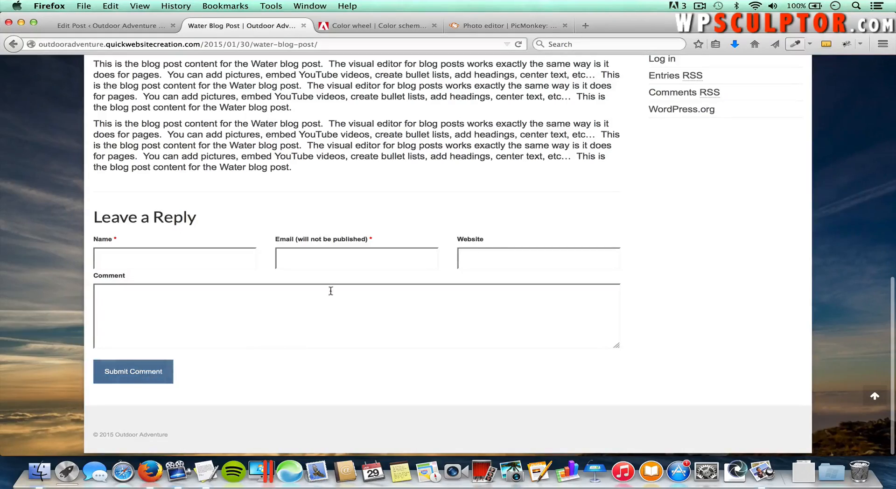
pyautogui.scroll(4, 366, 218)
pyautogui.scroll(6, 367, 218)
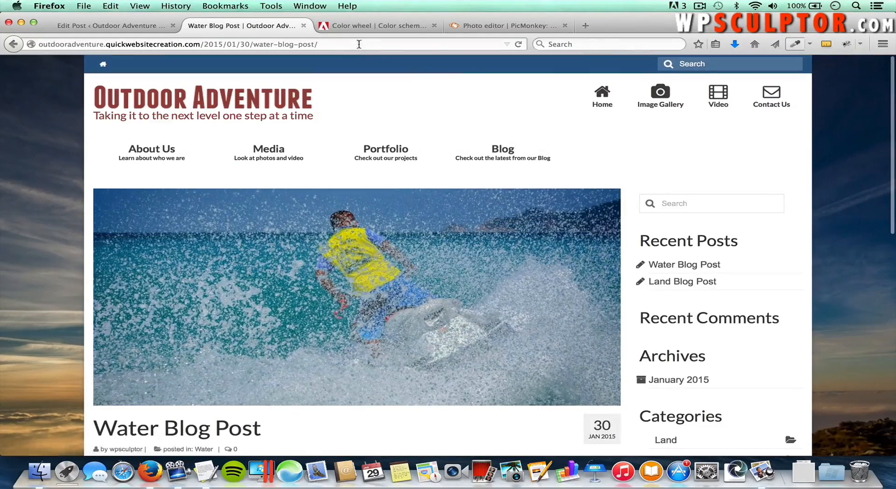
# Step: Log in at /wp-admin with the site's username and password, dismissing Firefox's save-password prompt
pyautogui.moveTo(337, 43); pyautogui.dragTo(206, 43)
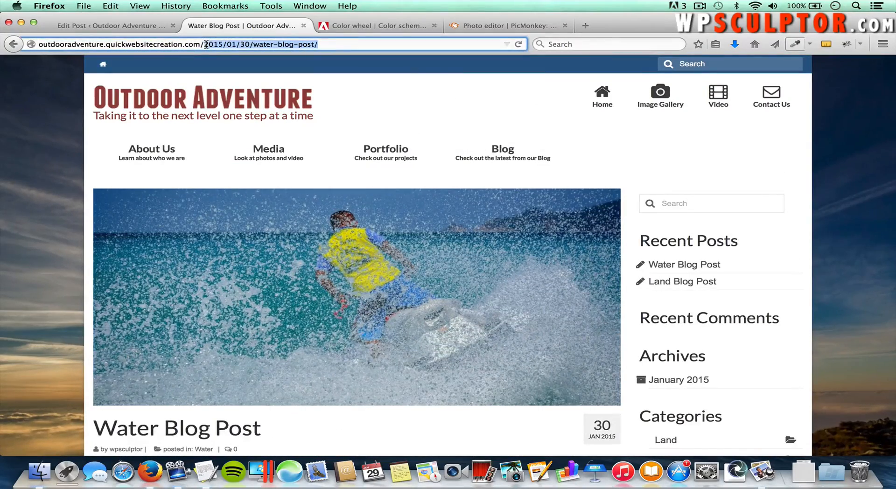
pyautogui.write('wp-admin')
pyautogui.press('Return')
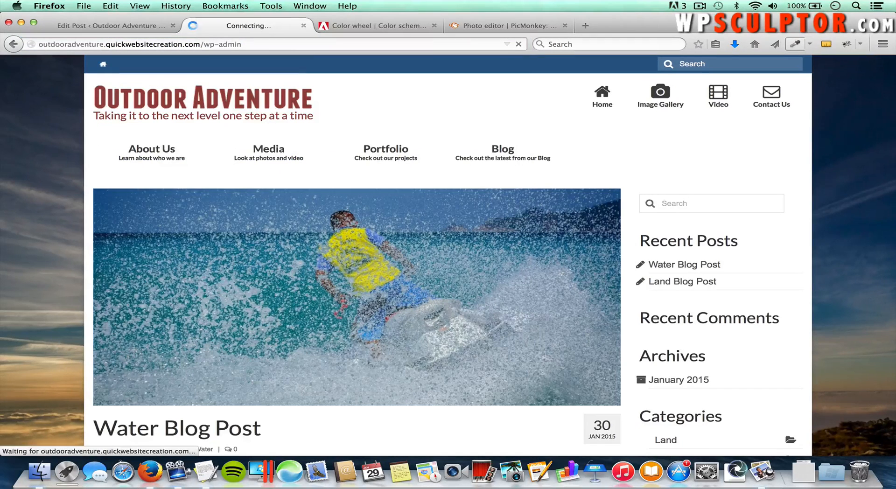
pyautogui.write('wpscul')
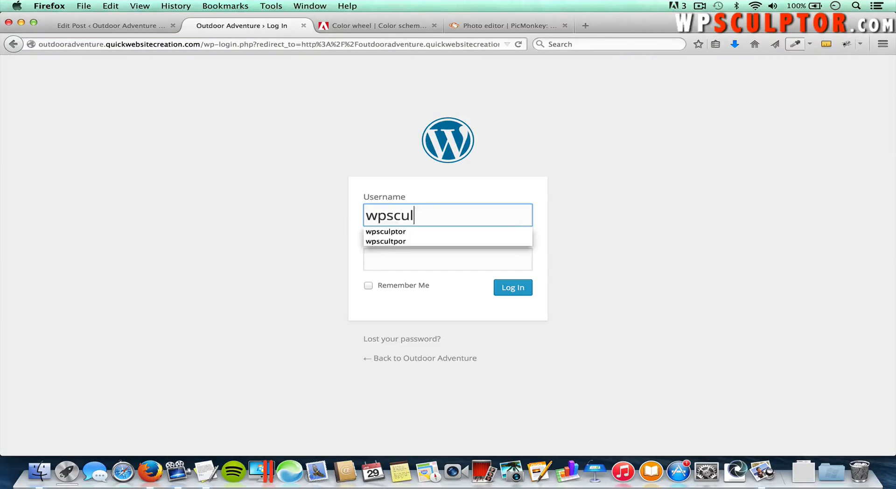
pyautogui.write('ptor')
pyautogui.press('Tab')
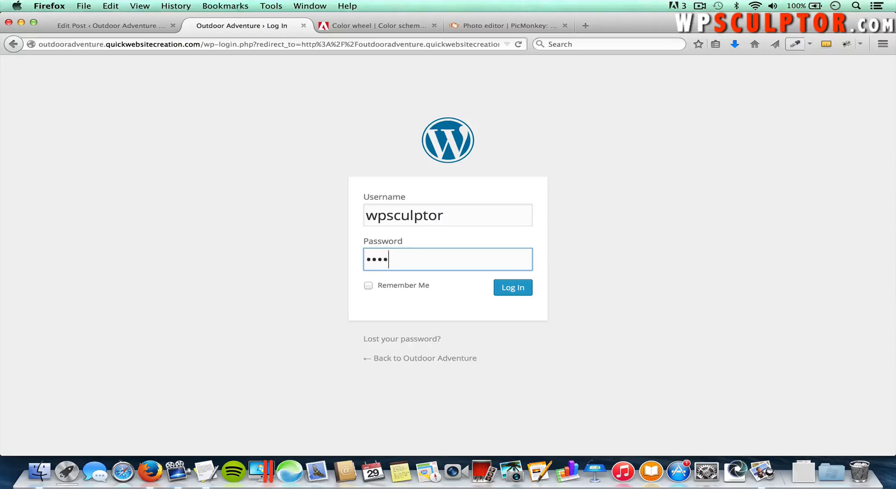
pyautogui.write('•')
pyautogui.press('Return')
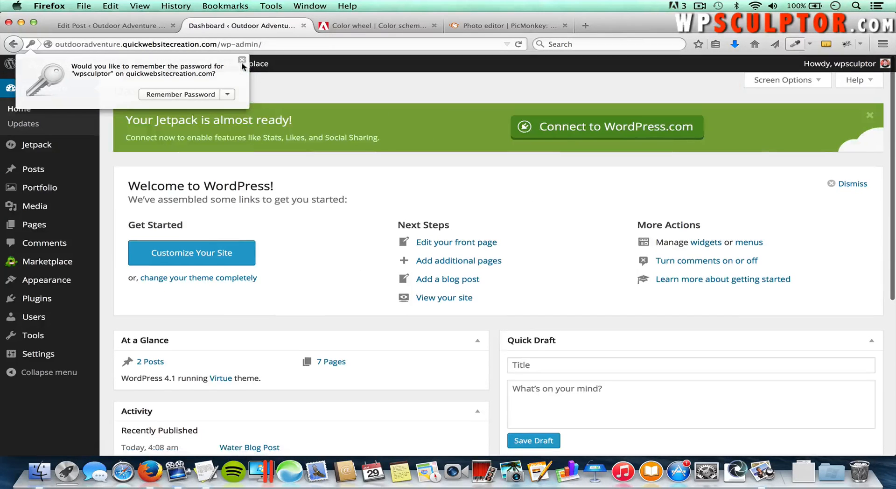
pyautogui.click(241, 61)
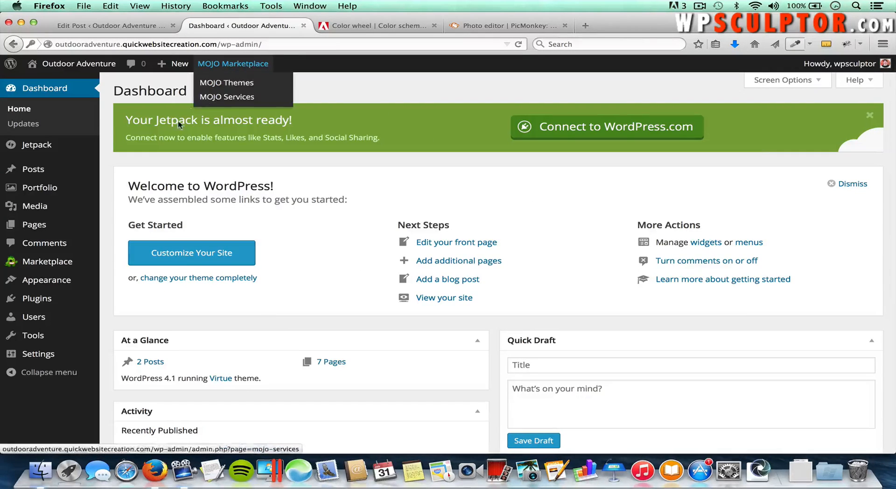
# Step: In Theme Options > Home Layout, move Latest Blog Posts into the Enabled list
pyautogui.moveTo(71, 283)
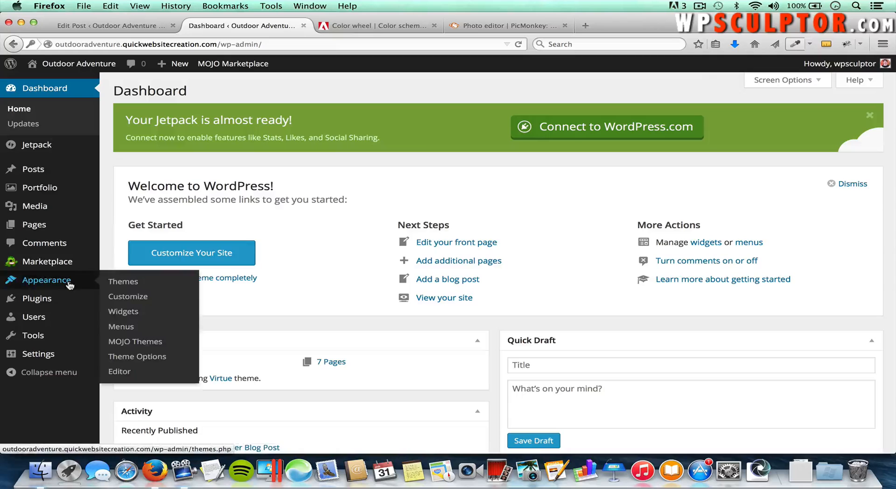
pyautogui.click(126, 358)
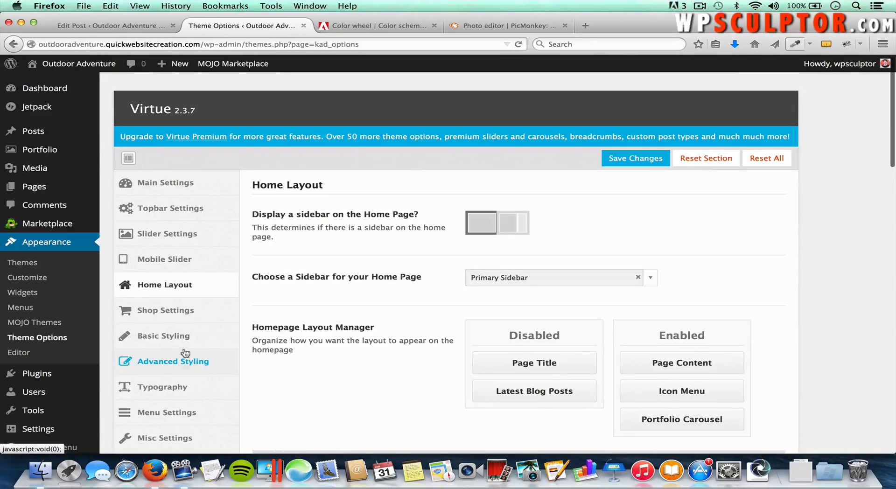
pyautogui.click(169, 290)
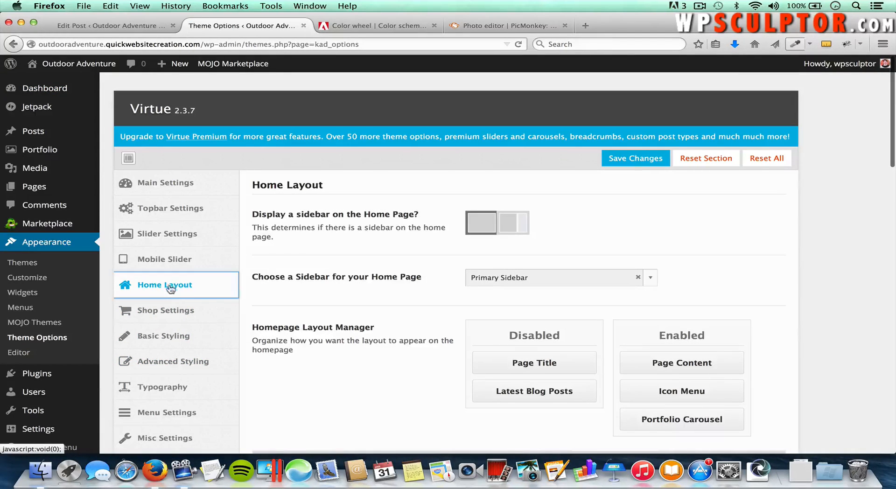
pyautogui.scroll(-2, 428, 282)
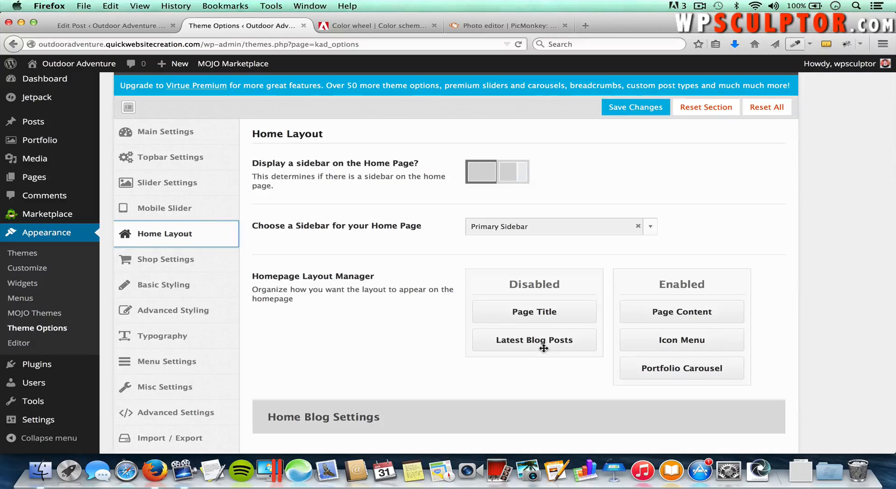
pyautogui.moveTo(544, 348); pyautogui.dragTo(693, 404)
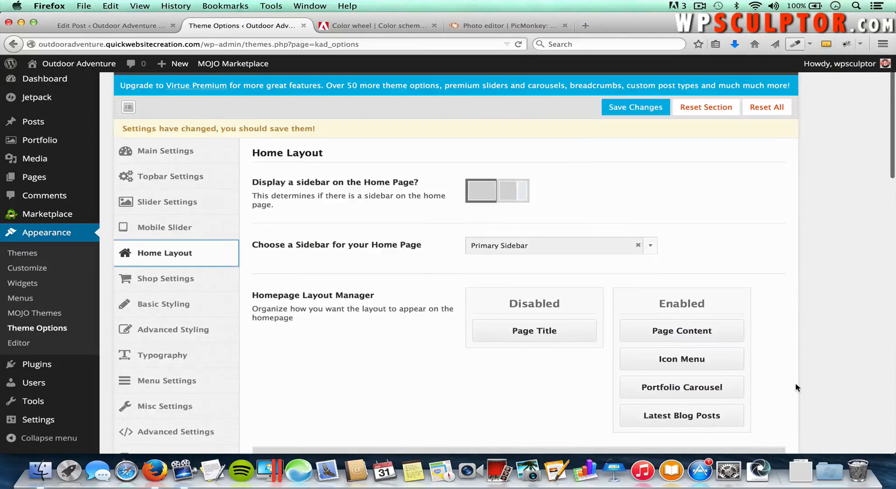
# Step: Set the Home Blog Title to 'Check out the latest from our blog!'
pyautogui.scroll(-10, 798, 388)
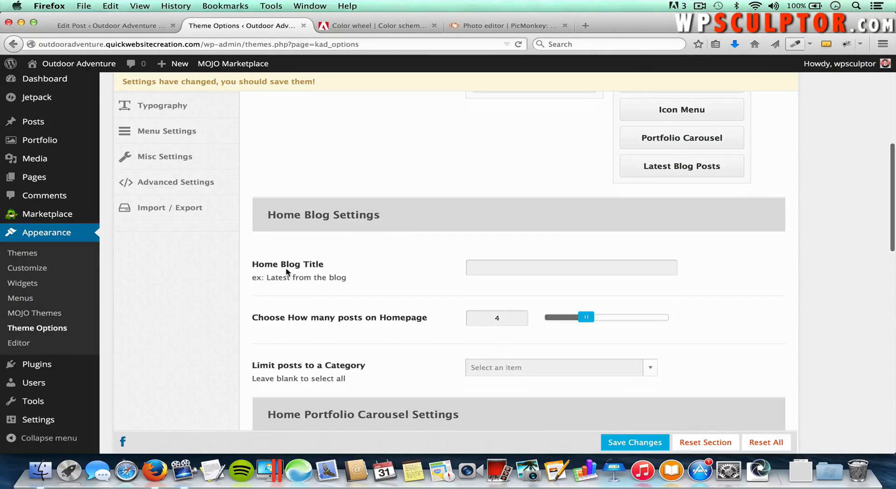
pyautogui.click(511, 263)
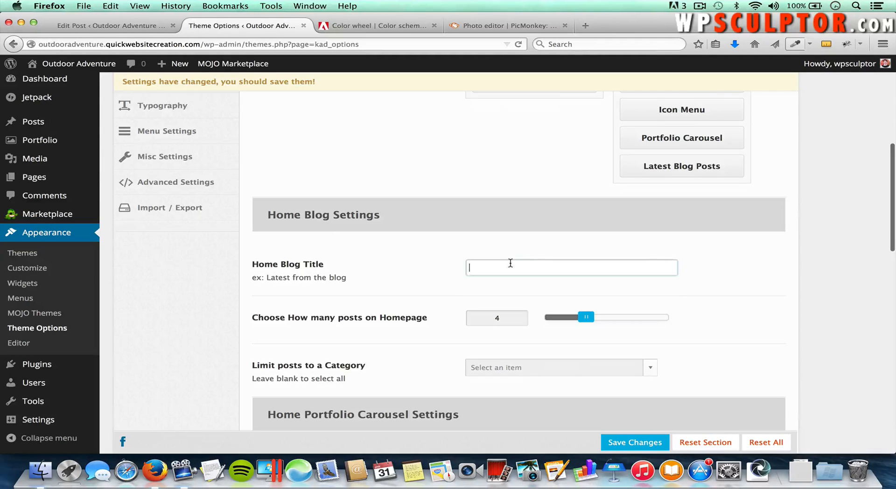
pyautogui.write('Check out ')
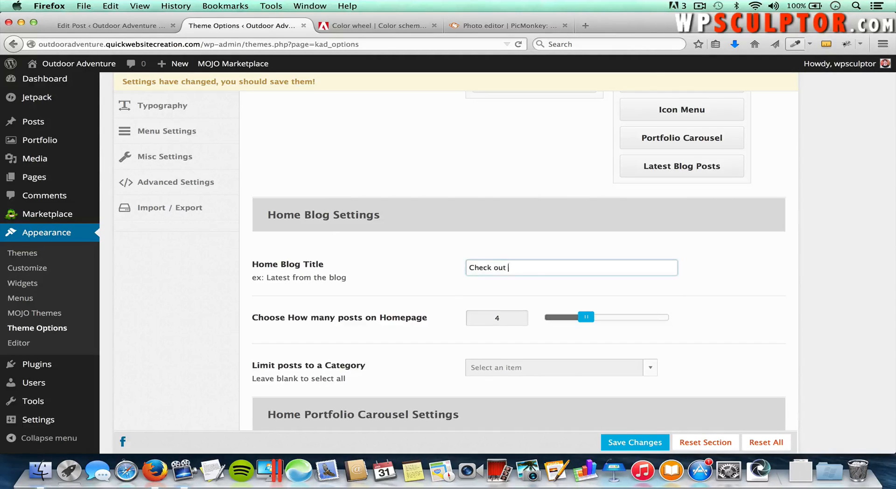
pyautogui.write('the latest from our blog')
# Step: Leave categories unrestricted, keep Post Excerpt display, save, and open the live site in a new tab
pyautogui.click(505, 370)
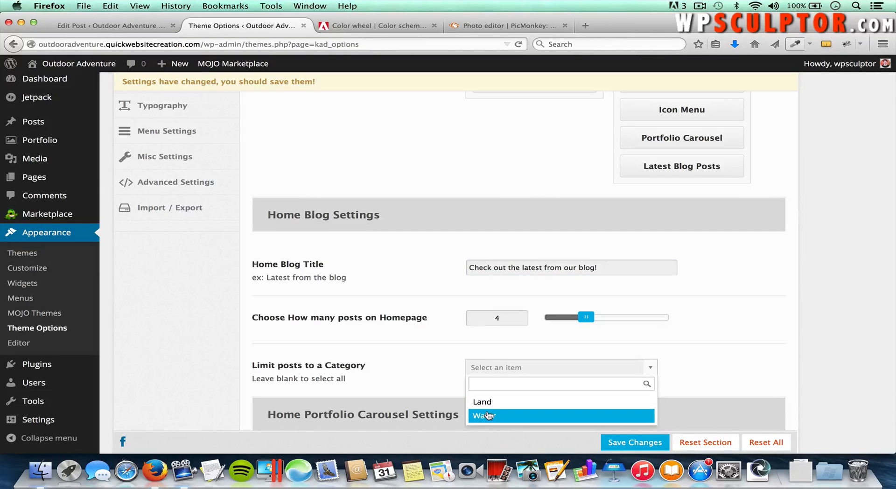
pyautogui.click(444, 360)
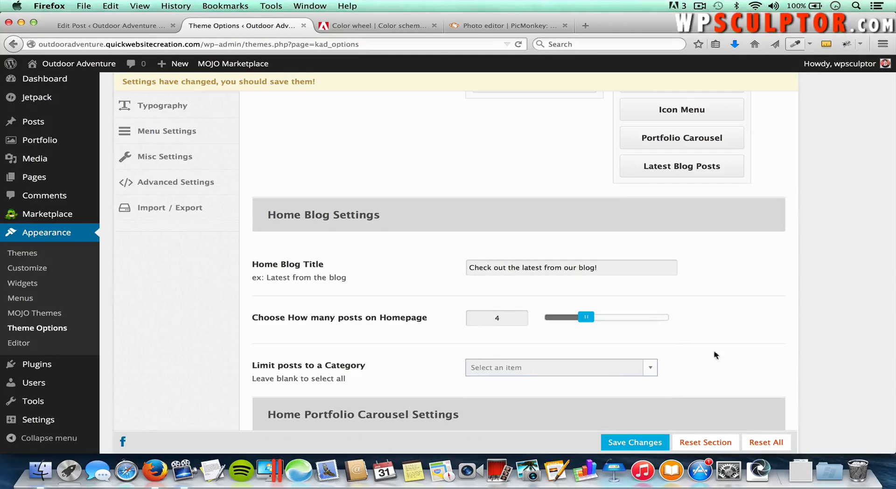
pyautogui.scroll(-15, 813, 364)
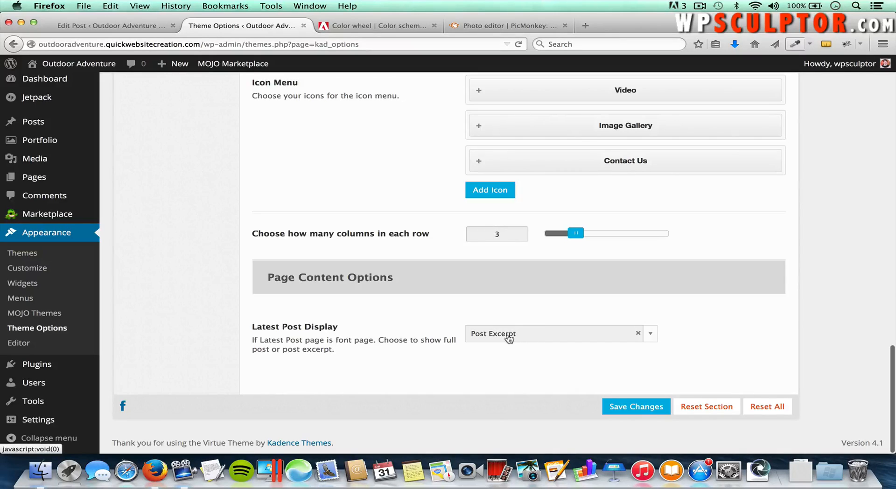
pyautogui.click(508, 337)
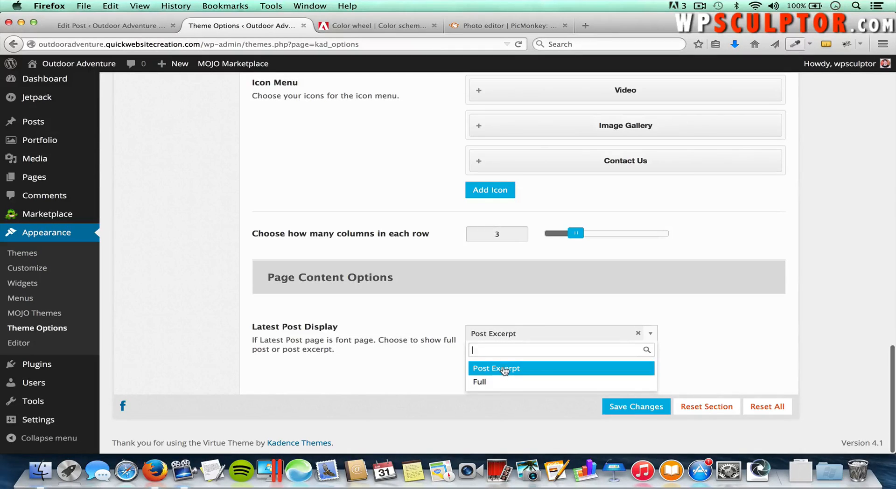
pyautogui.click(506, 368)
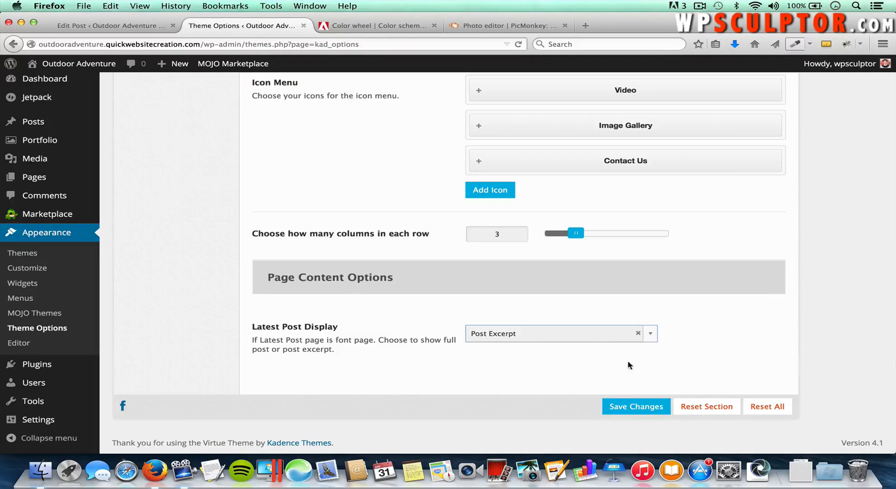
pyautogui.click(634, 406)
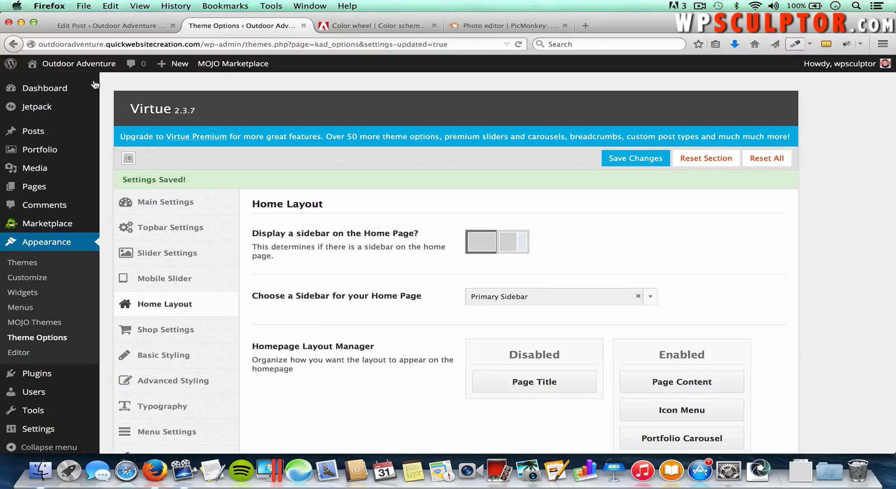
pyautogui.rightClick(87, 68)
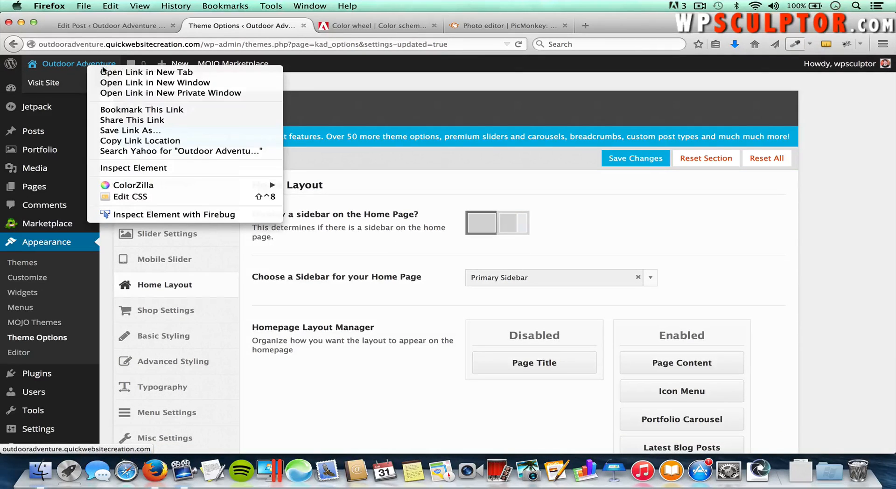
pyautogui.click(126, 71)
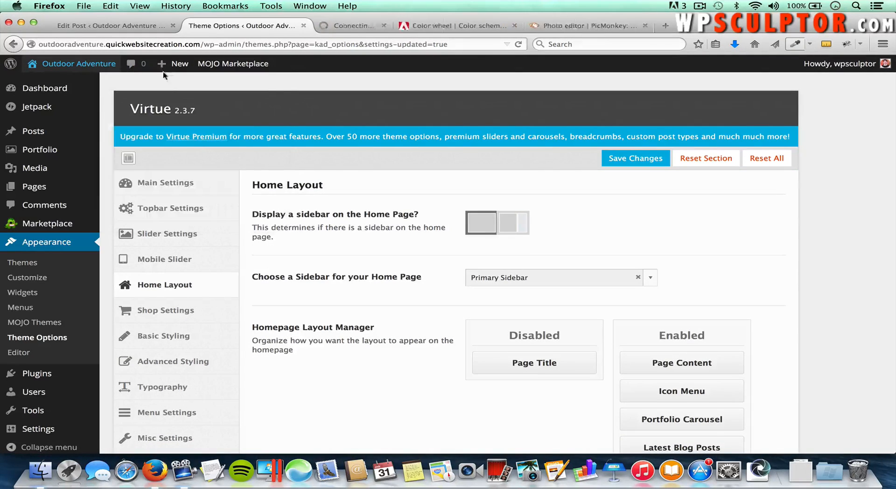
# Step: View the new blog section on the live homepage and open the Water Blog Post via READ MORE
pyautogui.click(344, 29)
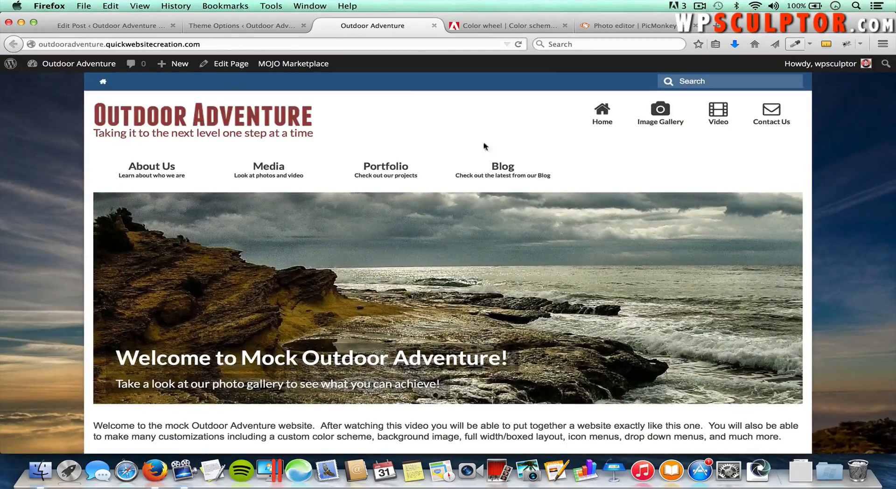
pyautogui.scroll(-6, 485, 150)
pyautogui.scroll(-5, 491, 158)
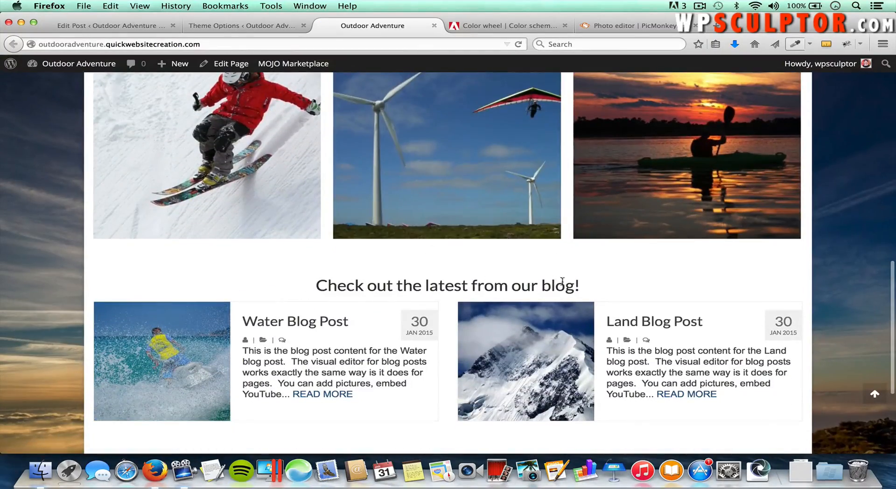
pyautogui.scroll(-2, 615, 289)
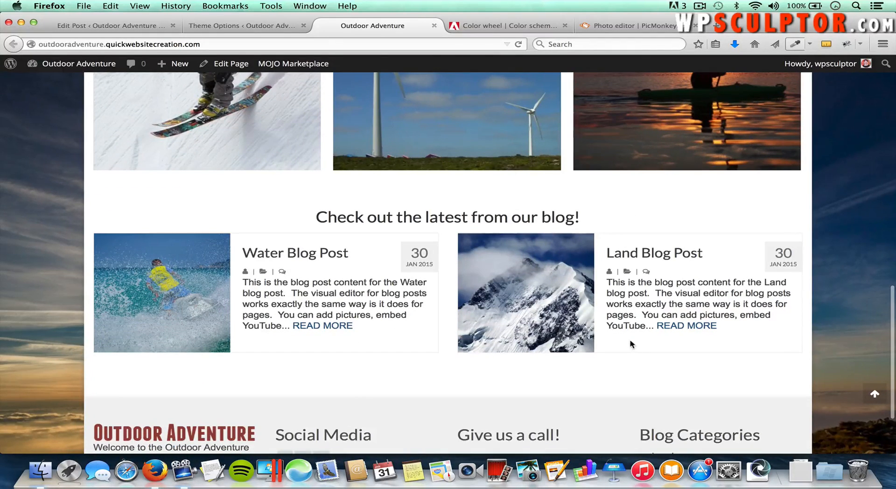
pyautogui.click(329, 326)
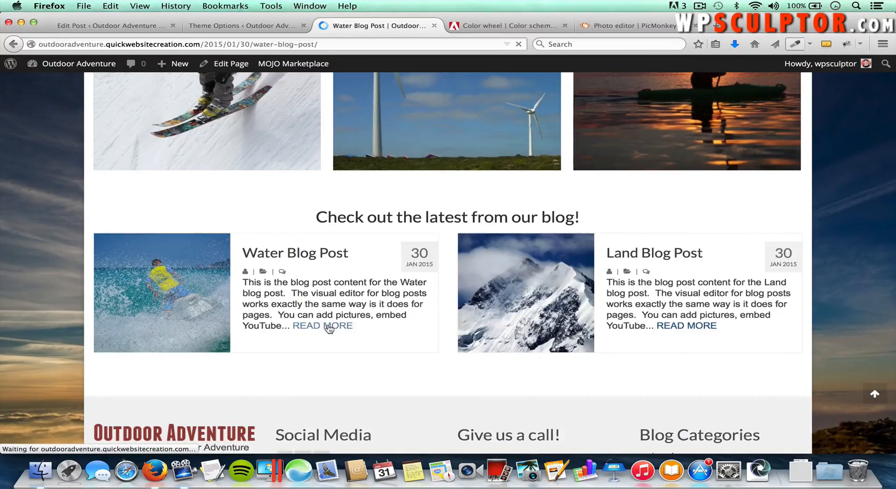
pyautogui.scroll(-3, 719, 347)
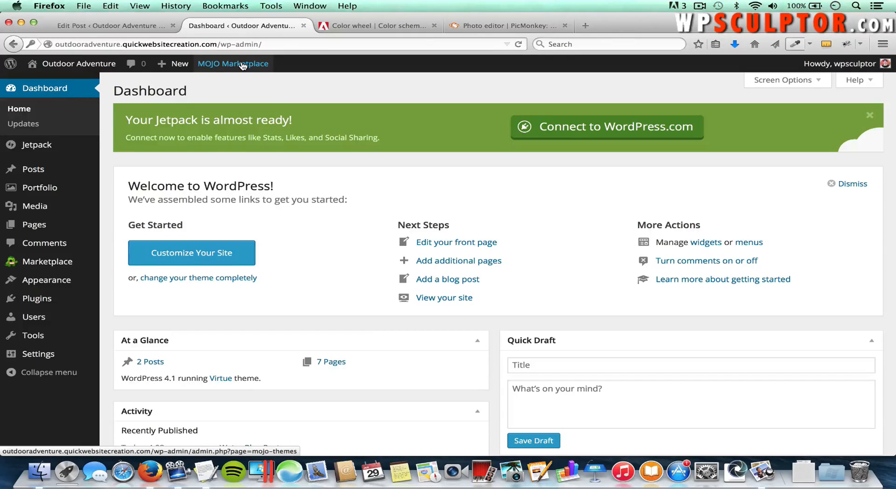
# Step: Open the live site in a new tab and go to the About Us page
pyautogui.moveTo(242, 66)
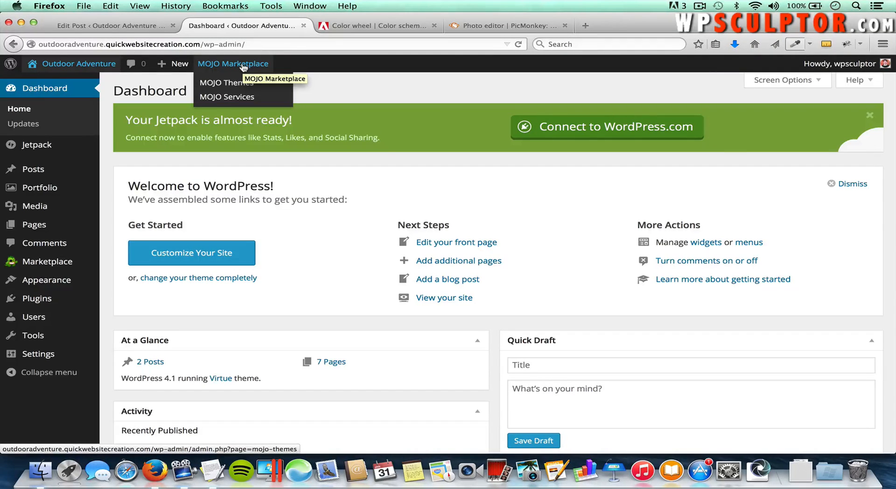
pyautogui.rightClick(91, 64)
pyautogui.click(112, 70)
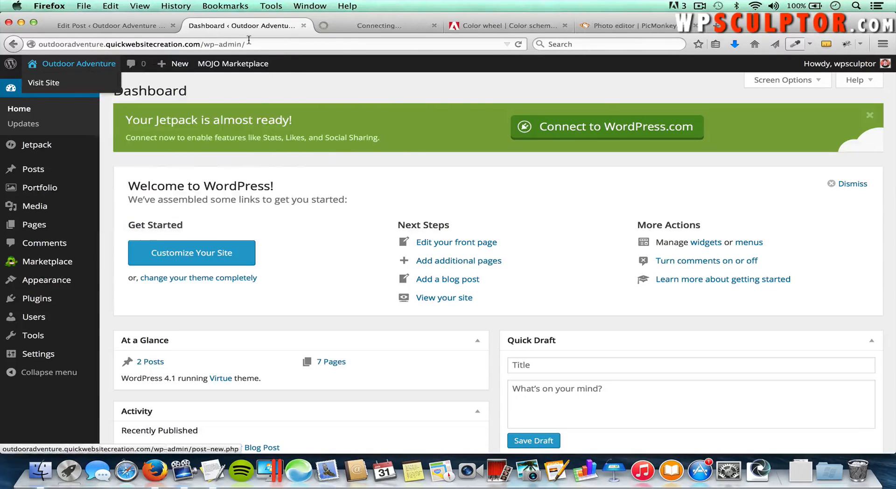
pyautogui.click(345, 27)
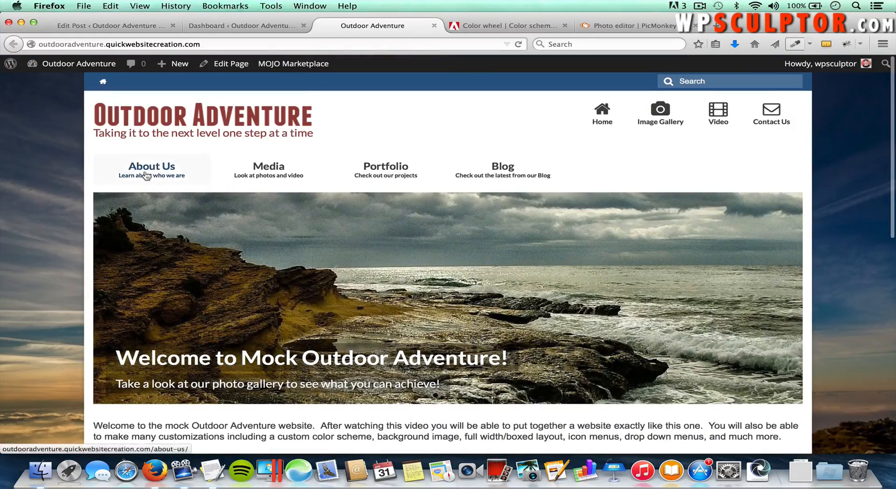
pyautogui.click(146, 176)
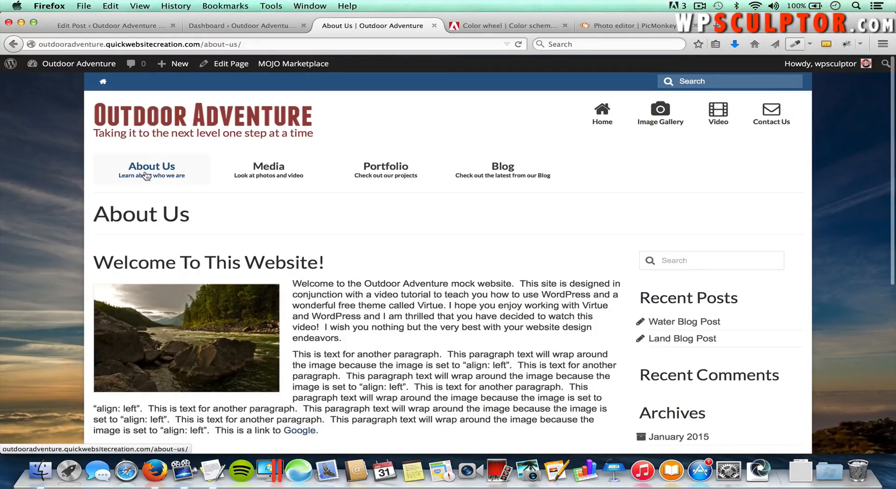
# Step: Review the About Us page's wrapped photo and text, then return to the admin Dashboard
pyautogui.scroll(-3, 694, 288)
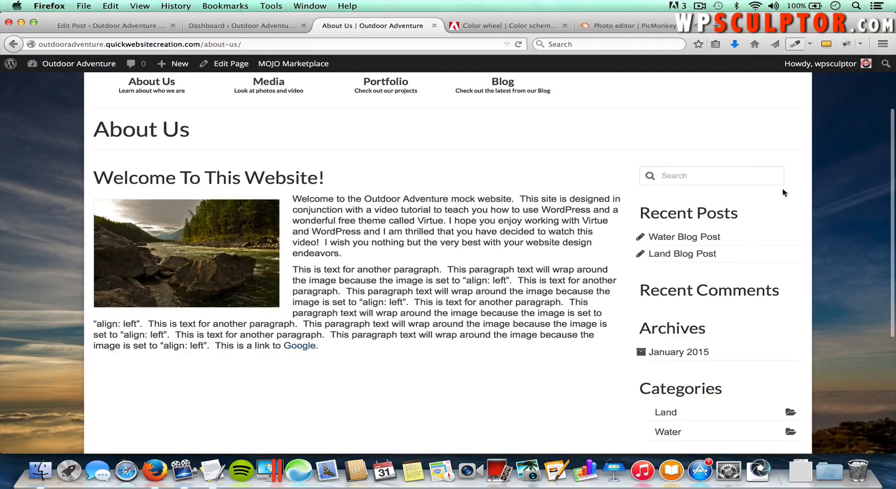
pyautogui.scroll(-1, 751, 200)
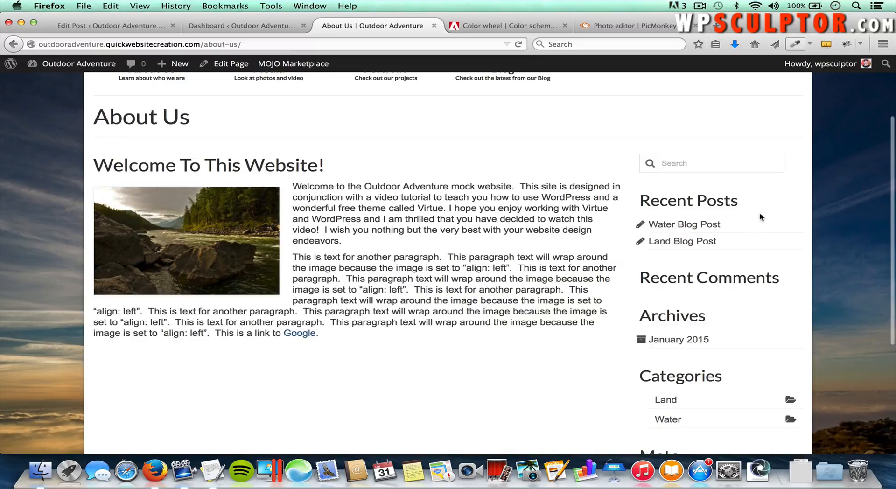
pyautogui.scroll(-3, 760, 212)
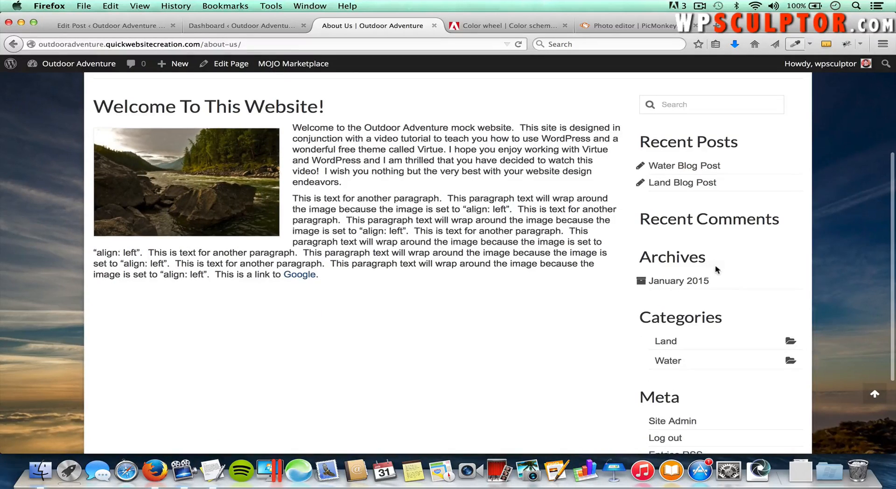
pyautogui.scroll(-2, 725, 315)
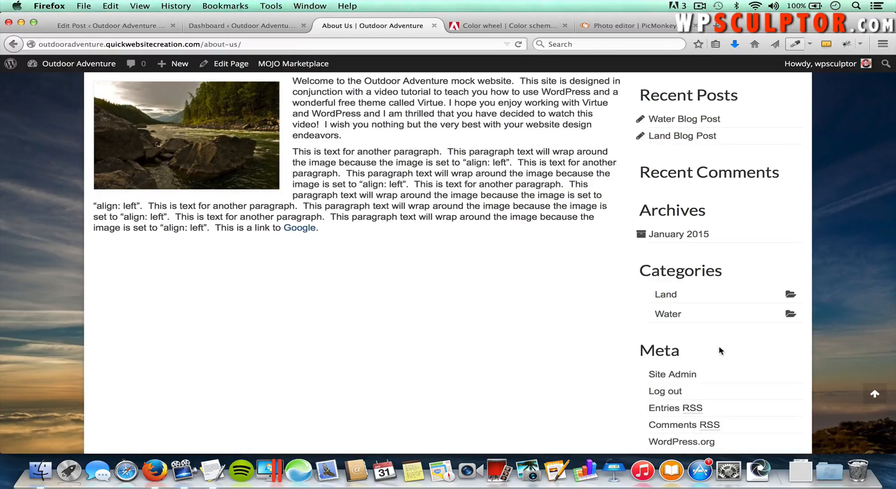
pyautogui.scroll(4, 722, 351)
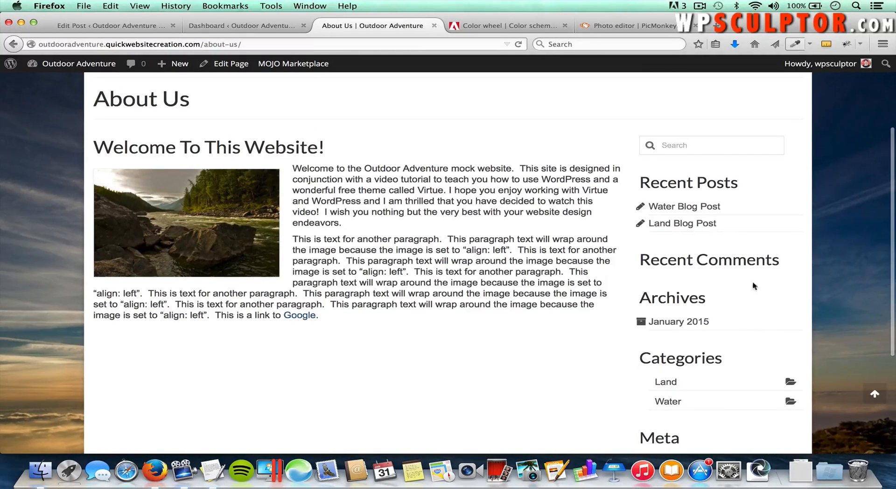
pyautogui.scroll(5, 756, 288)
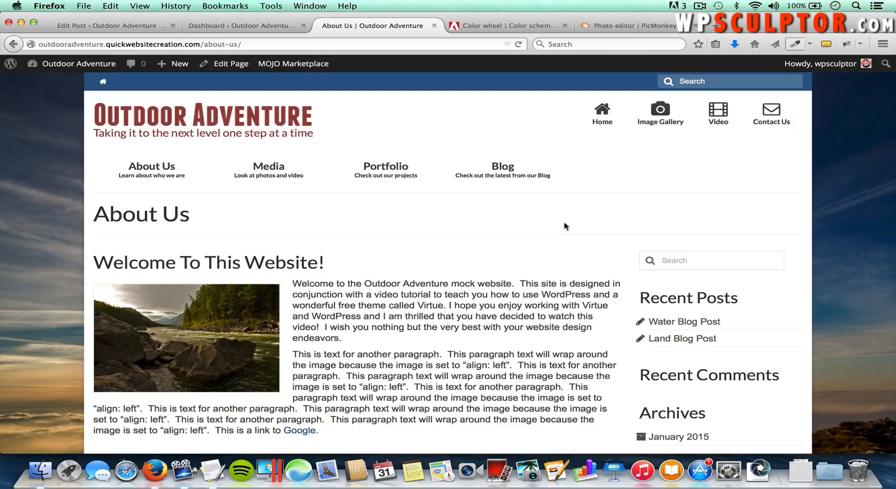
pyautogui.click(221, 28)
# Step: On the Widgets page, drag Search, Recent Posts, Recent Comments, Archives and Categories out of Primary Sidebar
pyautogui.moveTo(75, 282)
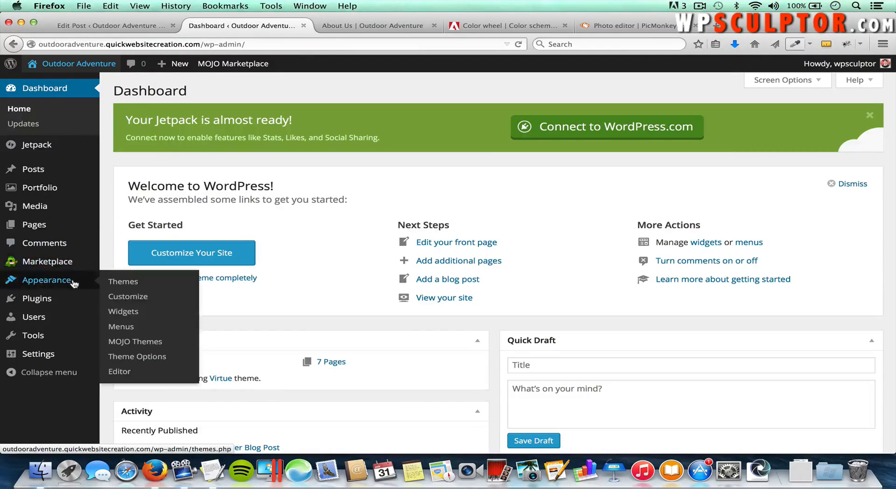
pyautogui.click(131, 315)
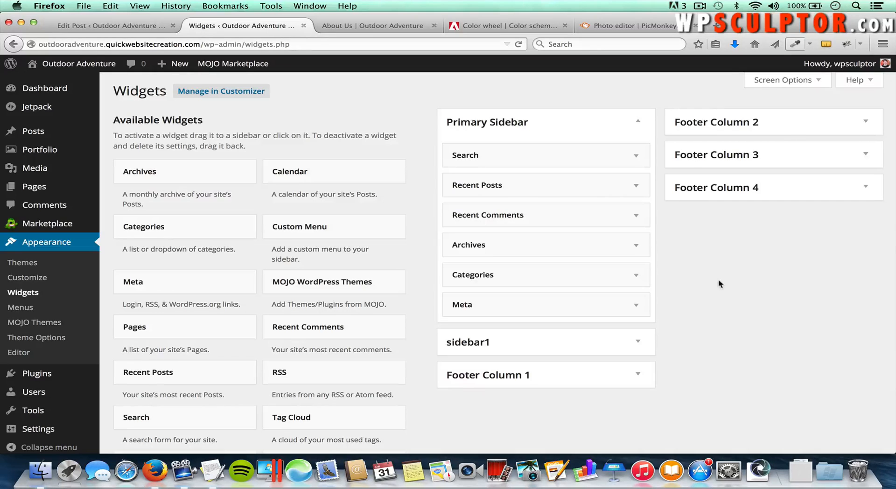
pyautogui.click(639, 123)
pyautogui.click(639, 124)
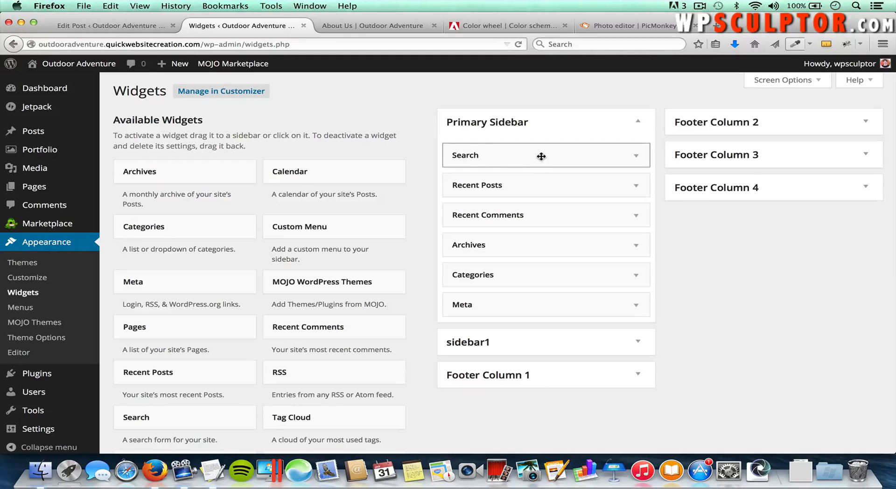
pyautogui.moveTo(541, 156); pyautogui.dragTo(238, 196)
pyautogui.moveTo(492, 155); pyautogui.dragTo(229, 210)
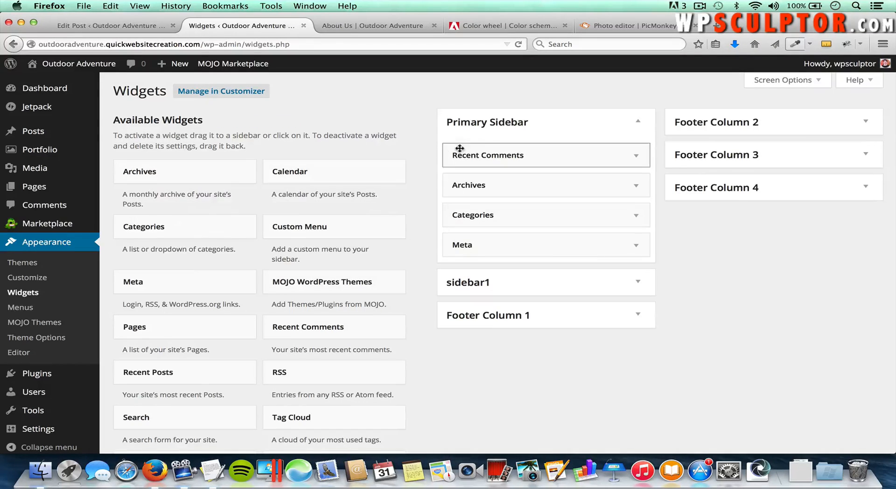
pyautogui.moveTo(463, 154); pyautogui.dragTo(229, 200)
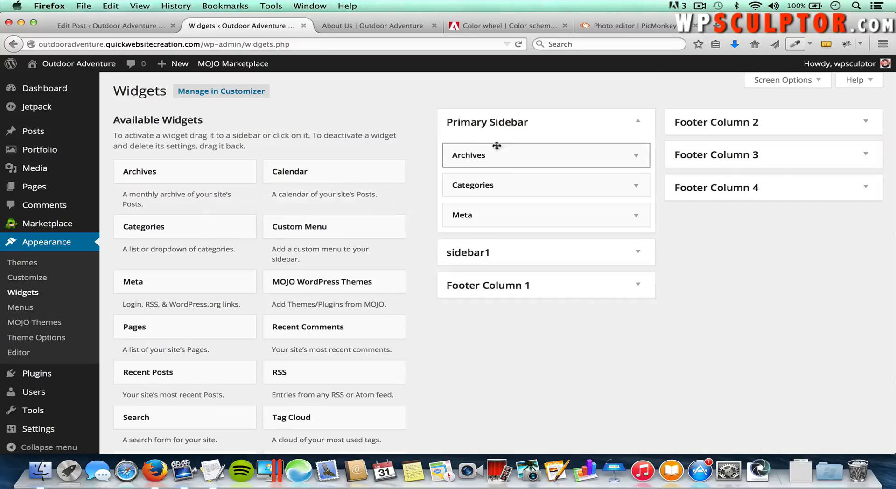
pyautogui.moveTo(496, 149); pyautogui.dragTo(278, 206)
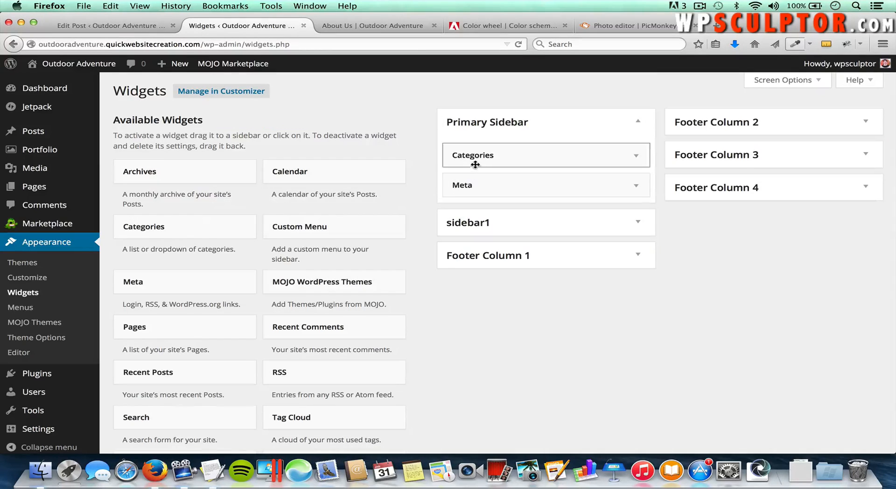
pyautogui.moveTo(474, 161); pyautogui.dragTo(249, 223)
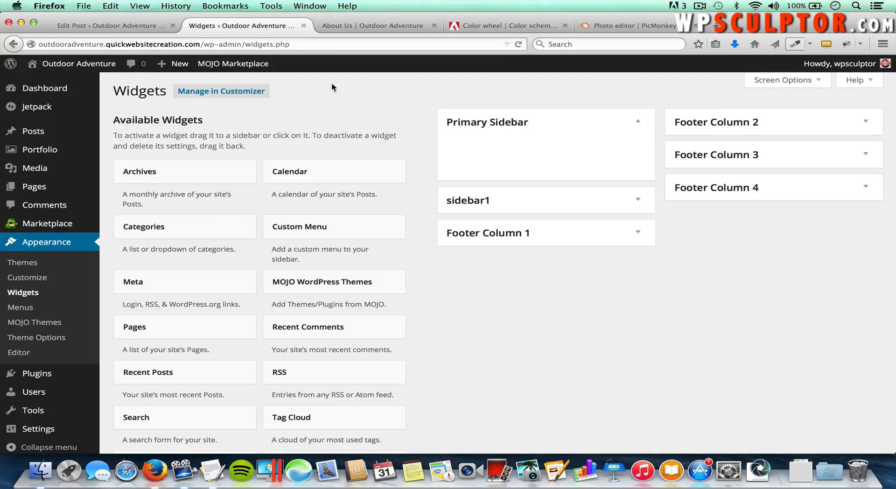
pyautogui.click(369, 27)
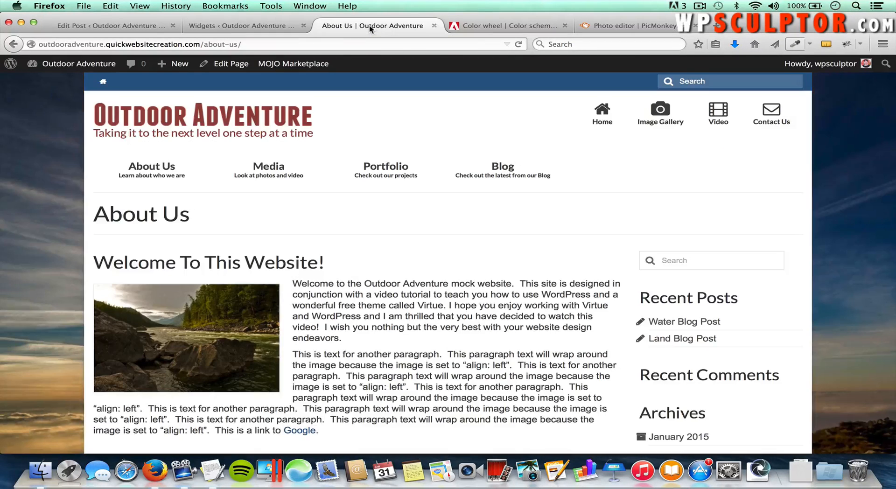
# Step: Reload About Us to confirm the sidebar widgets are gone, then return to Widgets
pyautogui.press('super+r')
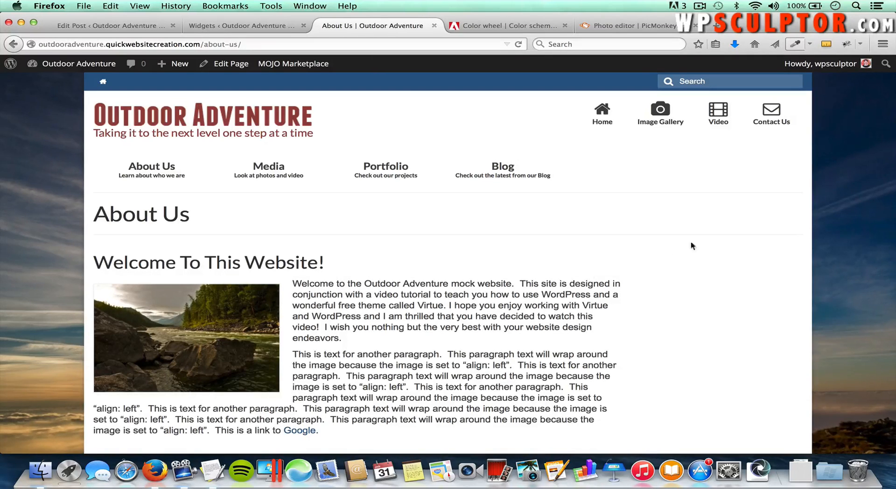
pyautogui.scroll(-2, 721, 363)
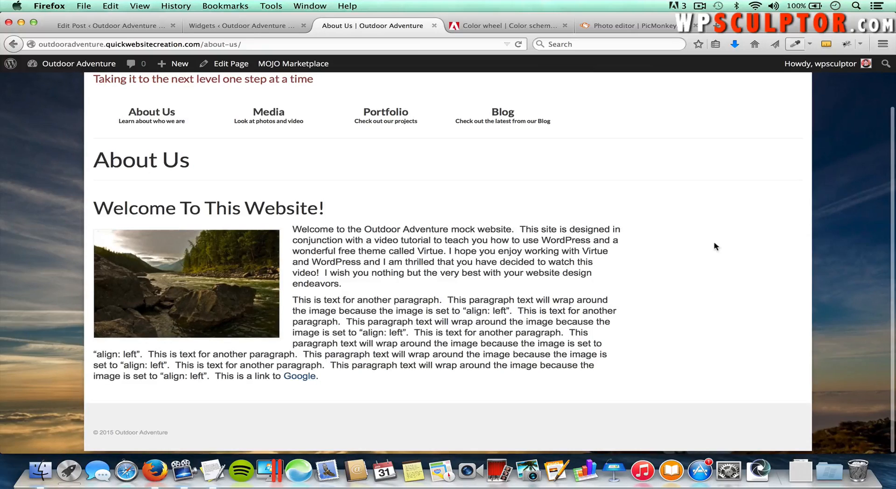
pyautogui.scroll(2, 717, 247)
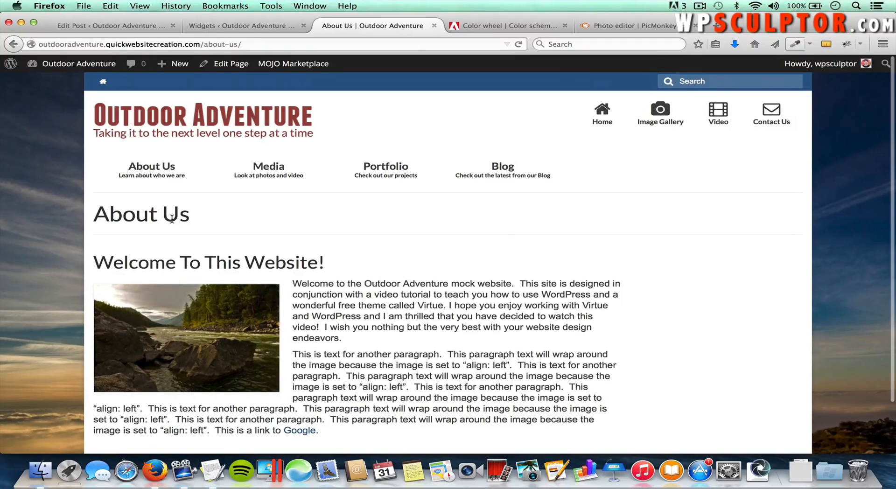
pyautogui.click(227, 27)
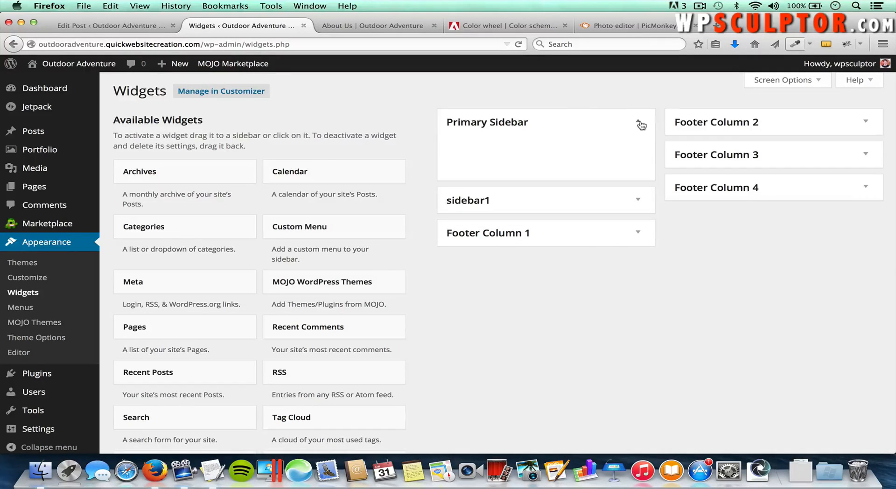
# Step: Add Virtue: Image to Primary Sidebar through its area chooser, then click Upload to pick its image
pyautogui.click(639, 123)
pyautogui.click(639, 122)
pyautogui.scroll(-1, 461, 332)
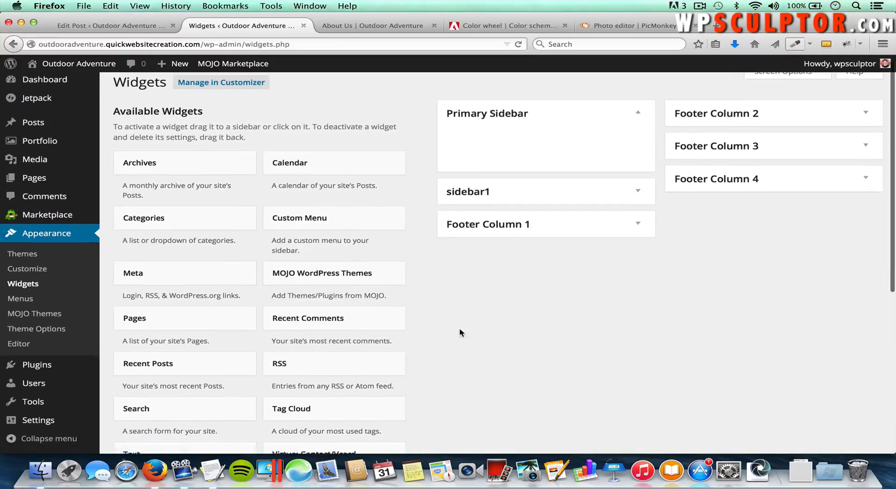
pyautogui.scroll(-5, 459, 329)
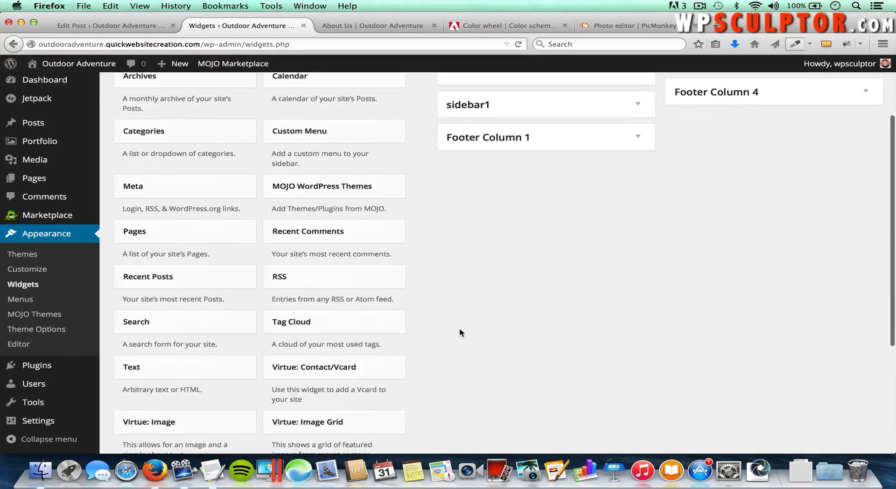
pyautogui.scroll(-1, 460, 332)
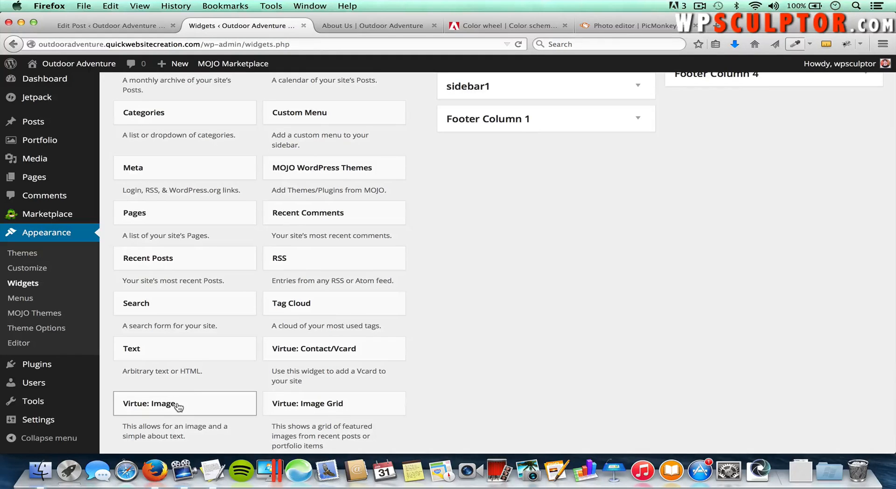
pyautogui.moveTo(177, 406); pyautogui.dragTo(525, 127)
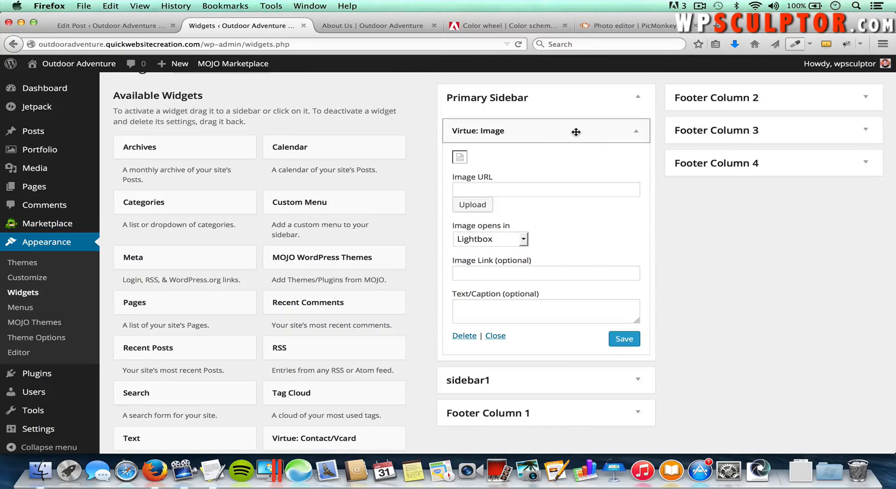
pyautogui.moveTo(576, 132); pyautogui.dragTo(269, 183)
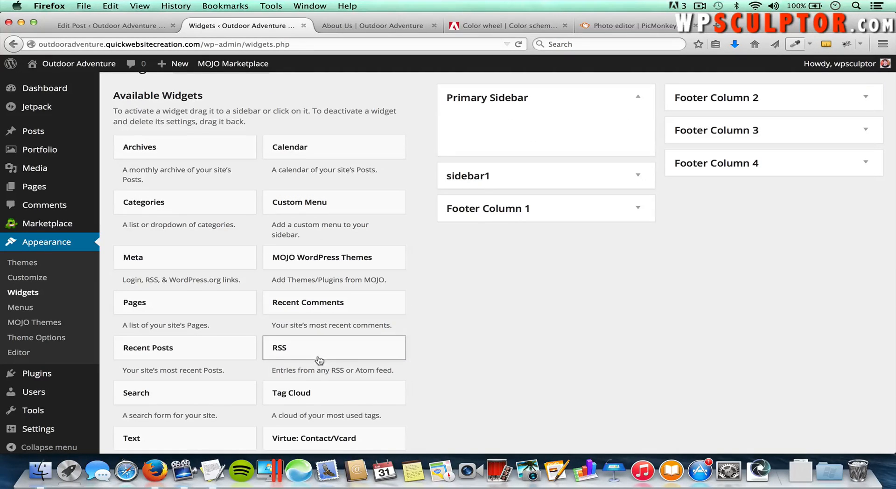
pyautogui.scroll(-5, 317, 362)
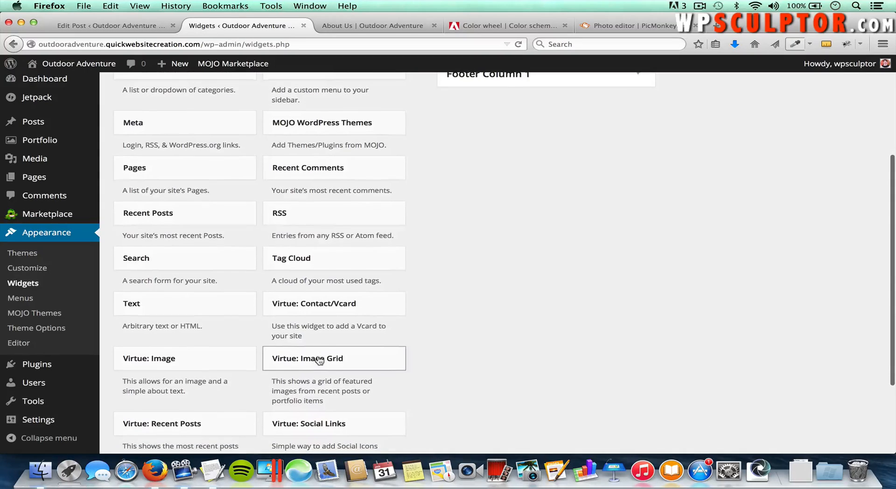
pyautogui.click(180, 360)
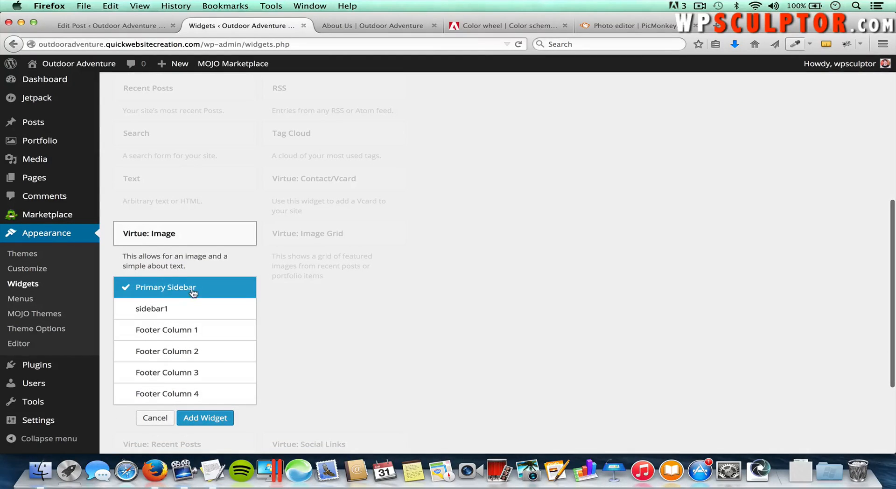
pyautogui.click(217, 418)
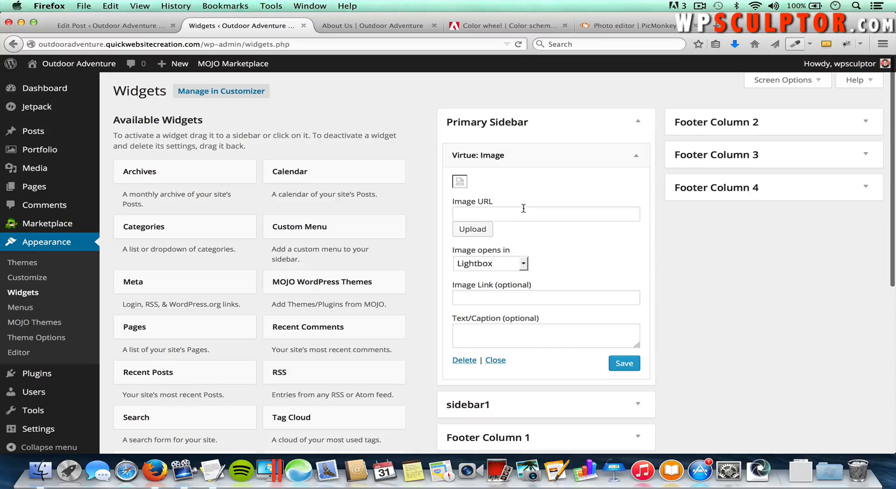
pyautogui.click(472, 230)
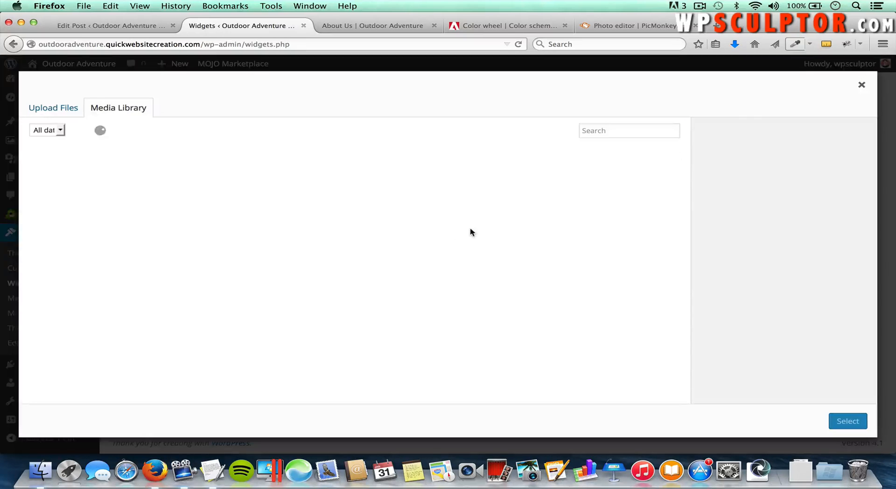
pyautogui.click(50, 111)
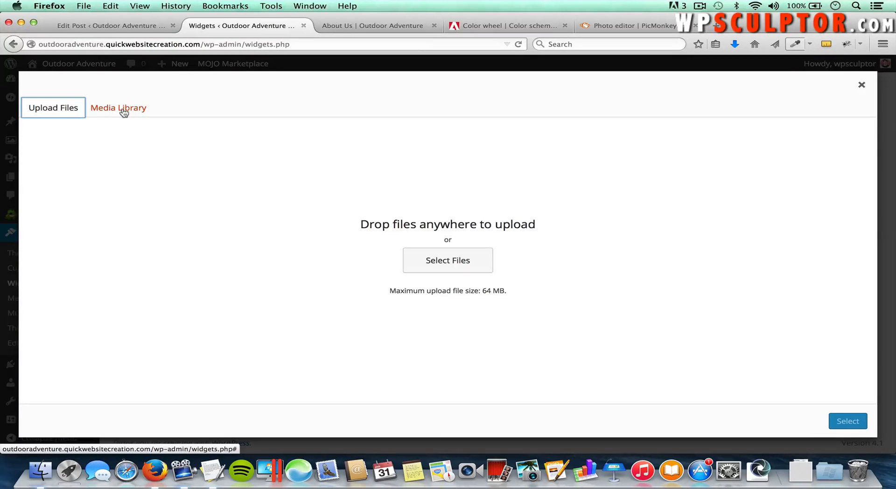
pyautogui.click(124, 112)
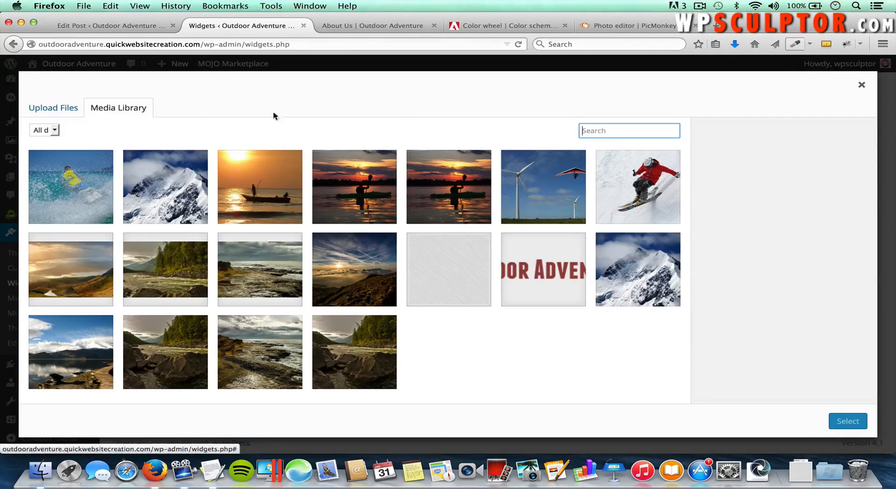
pyautogui.click(546, 273)
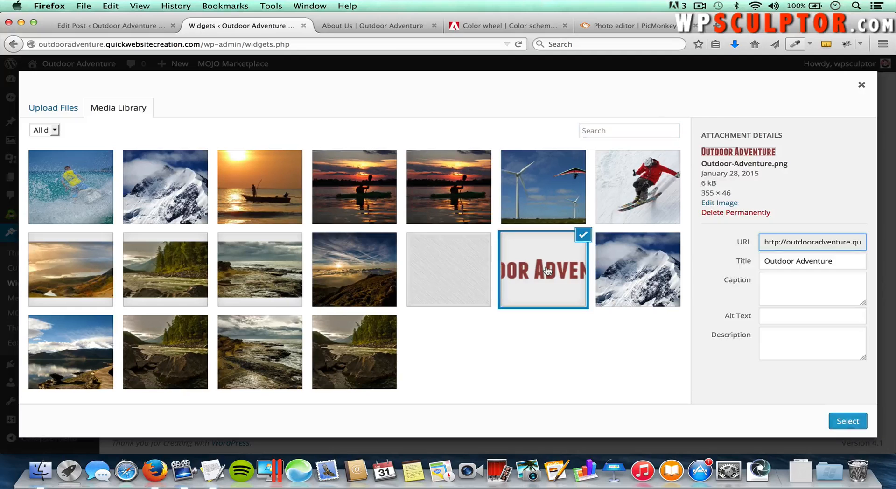
pyautogui.click(848, 421)
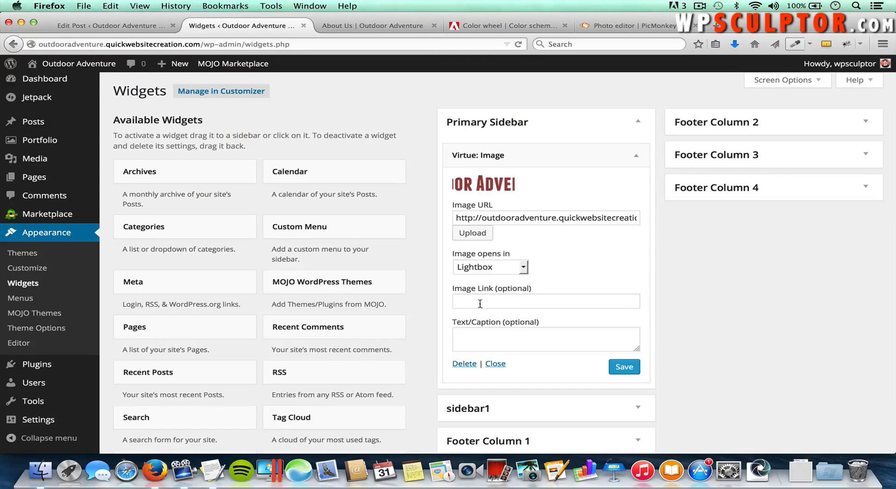
pyautogui.click(368, 27)
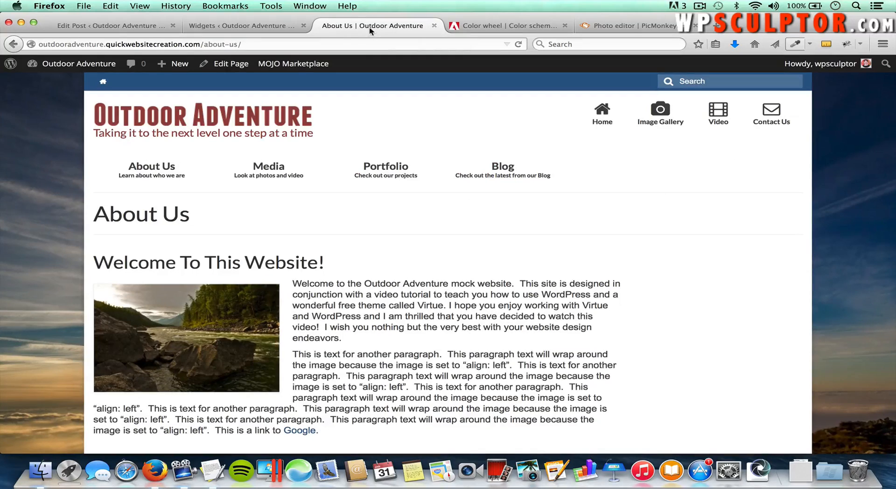
pyautogui.click(244, 45)
pyautogui.rightClick(213, 45)
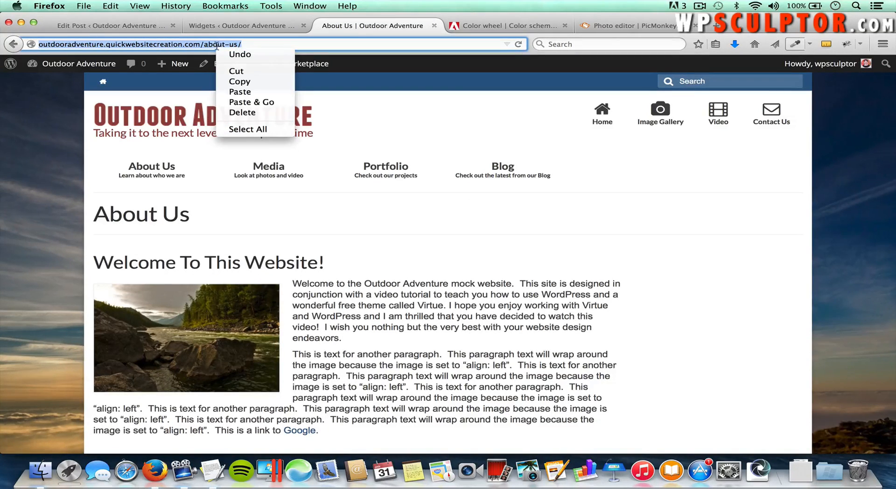
pyautogui.click(242, 81)
pyautogui.click(230, 28)
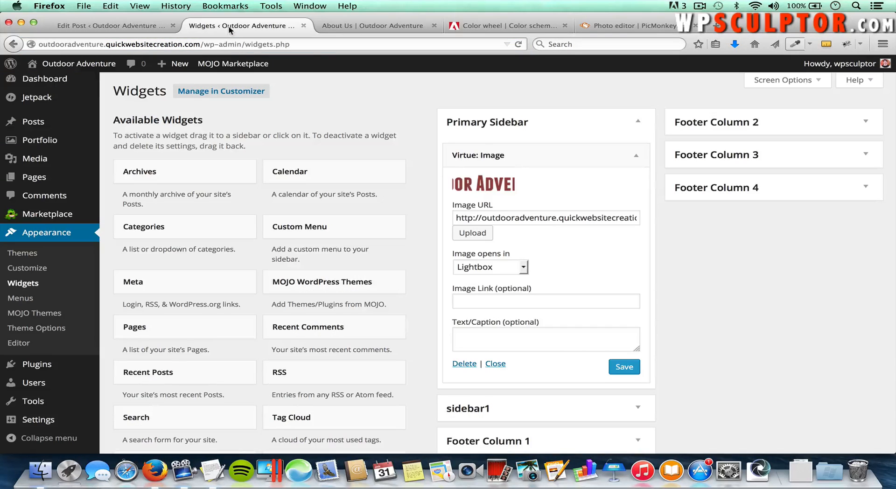
# Step: Link the Virtue: Image widget to the About Us page URL, opening in Same Window
pyautogui.click(509, 304)
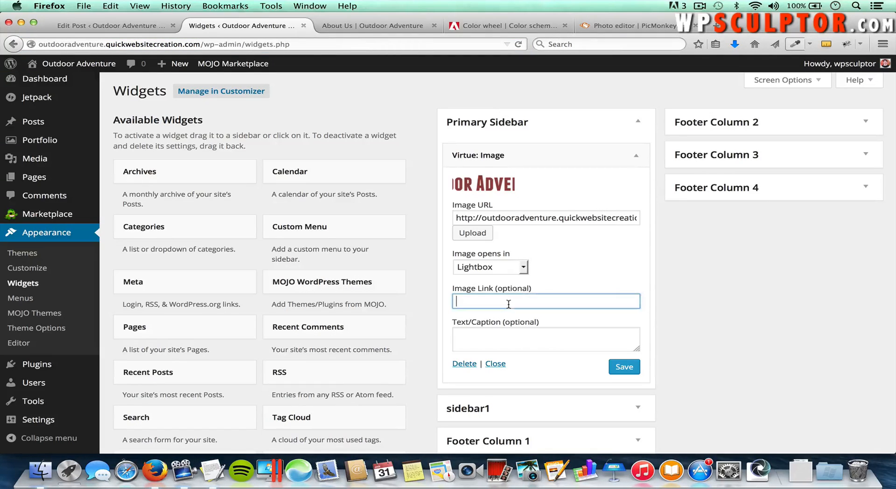
pyautogui.rightClick(509, 304)
pyautogui.click(535, 177)
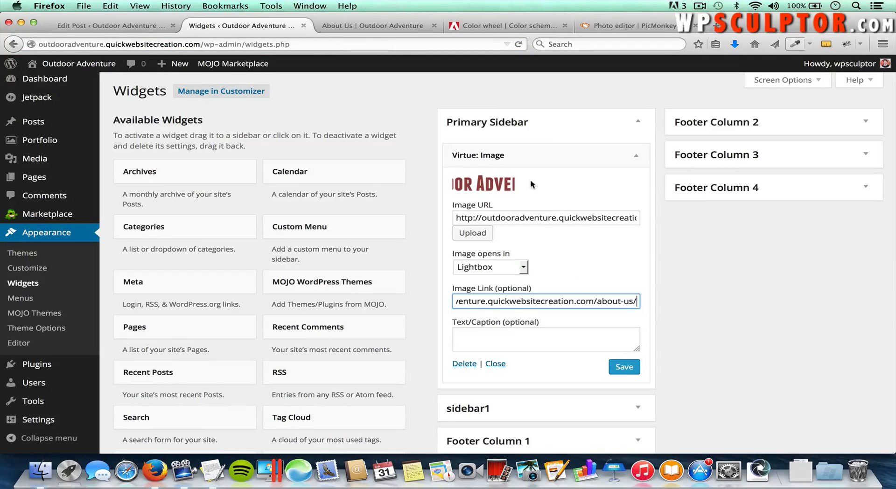
pyautogui.click(504, 274)
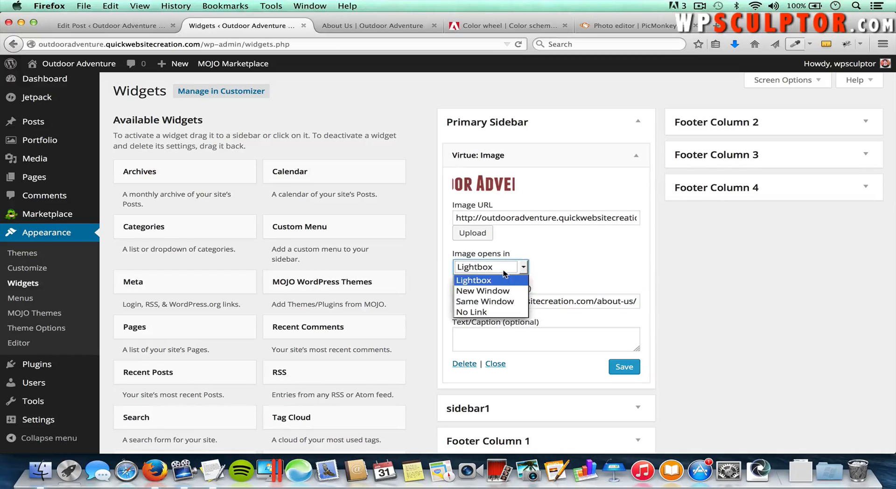
pyautogui.click(504, 302)
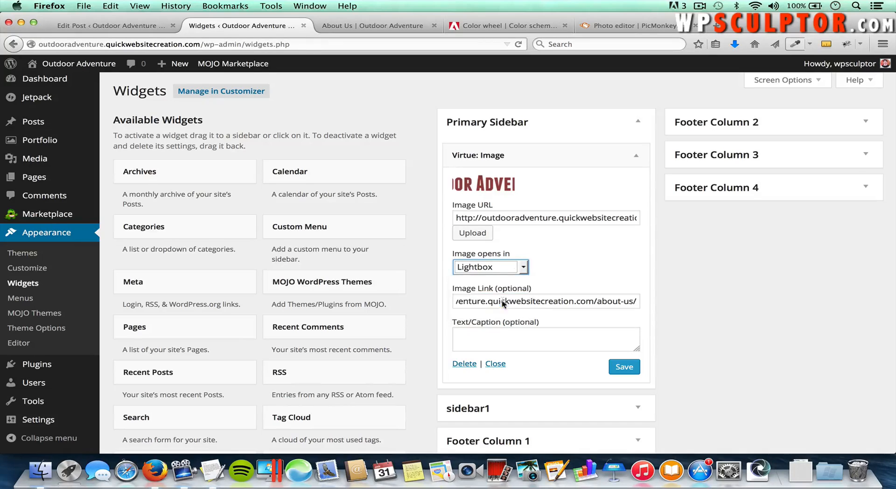
pyautogui.click(507, 268)
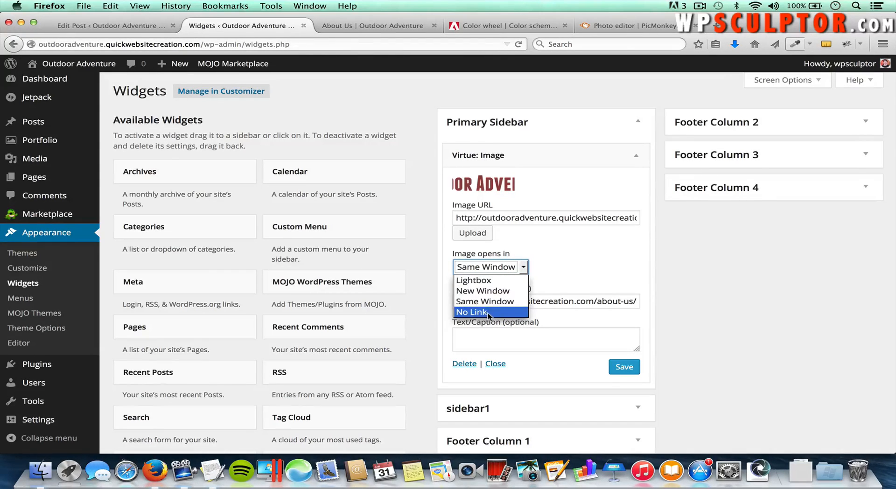
pyautogui.click(502, 300)
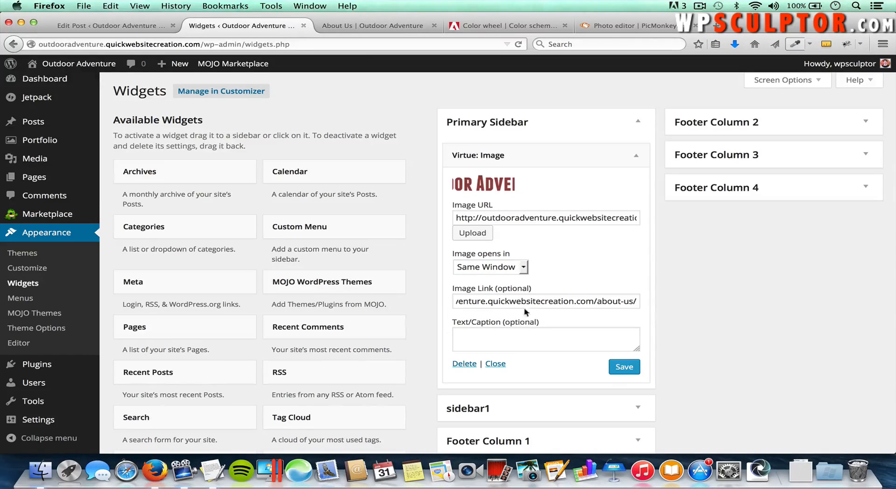
# Step: Copy the welcome paragraph from TextEdit into Text/Caption and save the widget
pyautogui.click(490, 339)
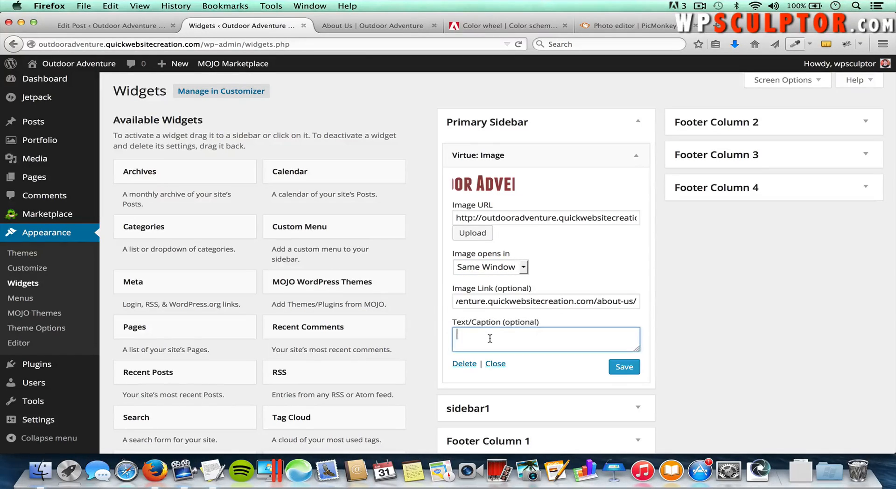
pyautogui.press('super+Tab')
pyautogui.press('super+Tab')
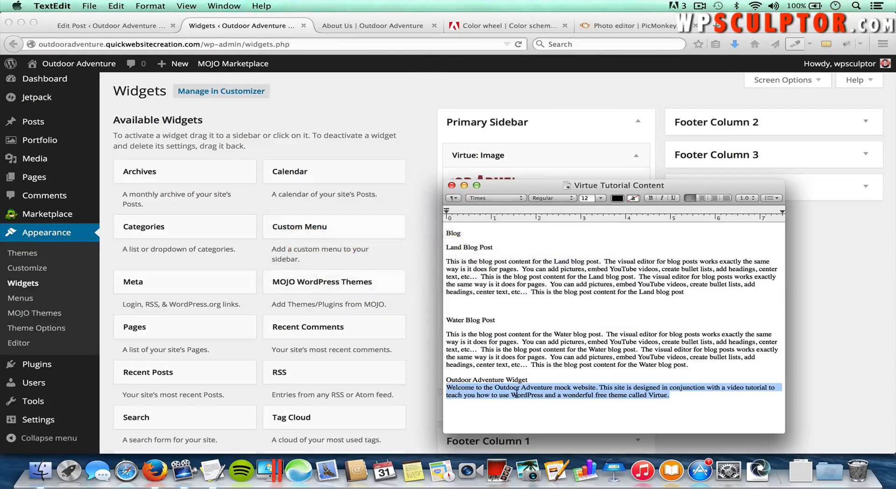
pyautogui.rightClick(516, 391)
pyautogui.click(552, 338)
pyautogui.press('super+Tab')
pyautogui.rightClick(552, 336)
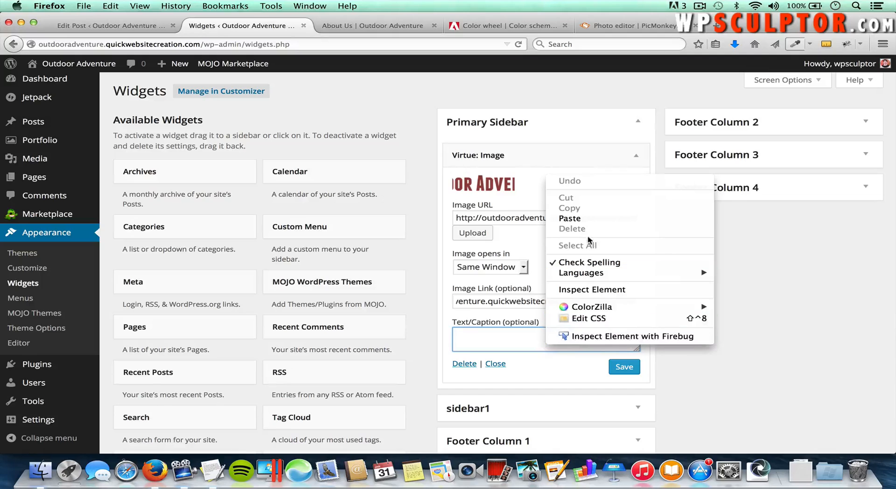
pyautogui.click(587, 219)
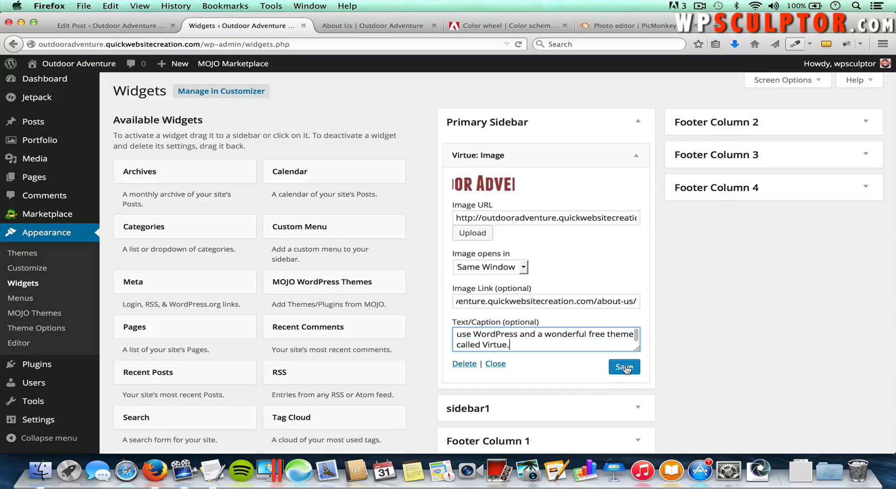
pyautogui.click(625, 367)
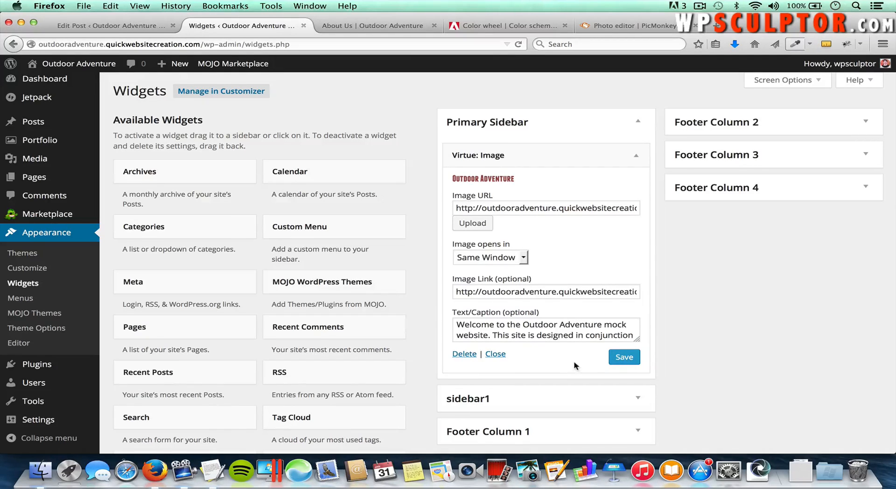
# Step: Add a Categories widget to the Primary Sidebar
pyautogui.click(161, 231)
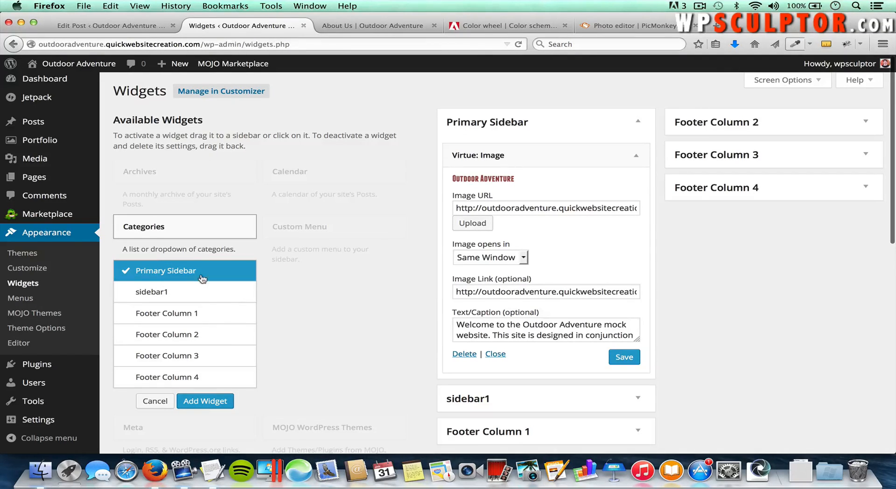
pyautogui.click(207, 402)
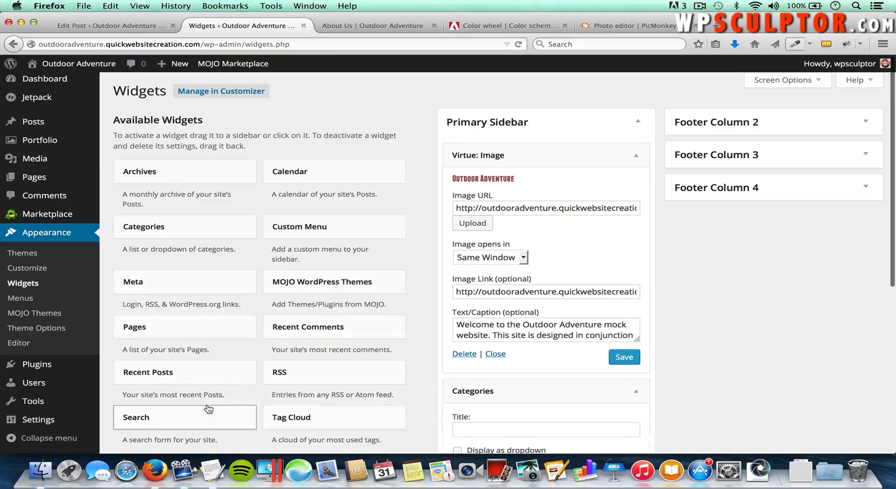
pyautogui.scroll(-1, 676, 378)
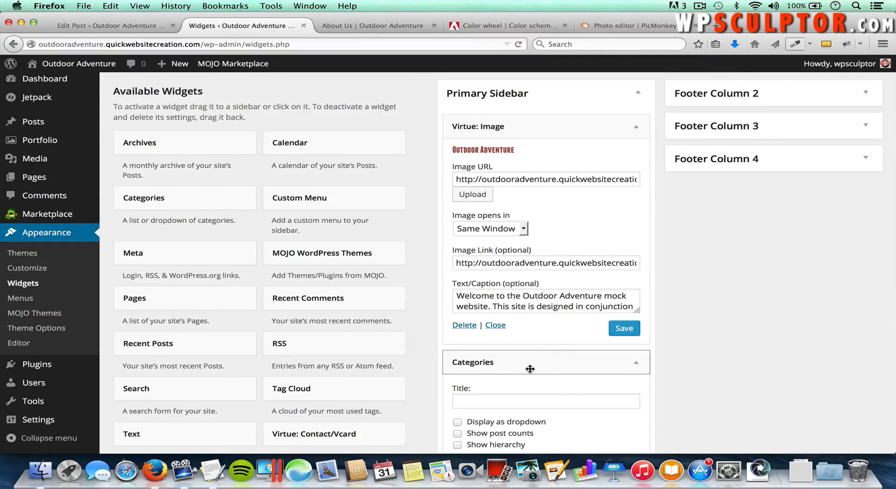
pyautogui.moveTo(512, 364)
pyautogui.mouseDown()
pyautogui.moveTo(526, 184)
pyautogui.moveTo(518, 126)
pyautogui.moveTo(514, 384)
pyautogui.moveTo(504, 333)
pyautogui.moveTo(517, 364)
pyautogui.mouseUp()
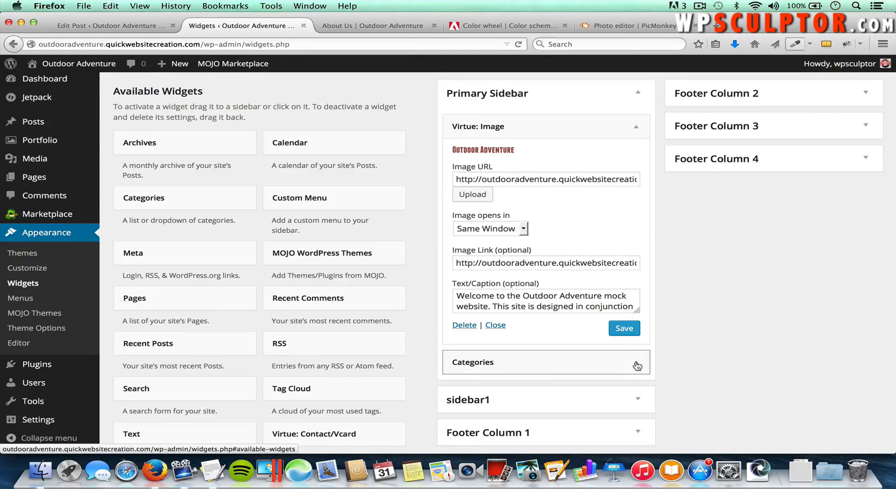
# Step: Title the Categories widget 'Blog Categories', save it, and reload the live About Us page
pyautogui.click(637, 366)
pyautogui.scroll(-3, 632, 362)
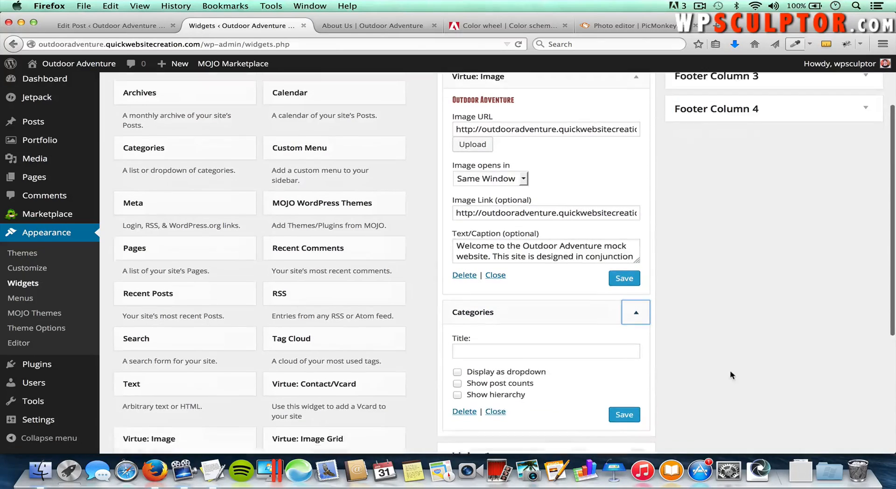
pyautogui.click(574, 329)
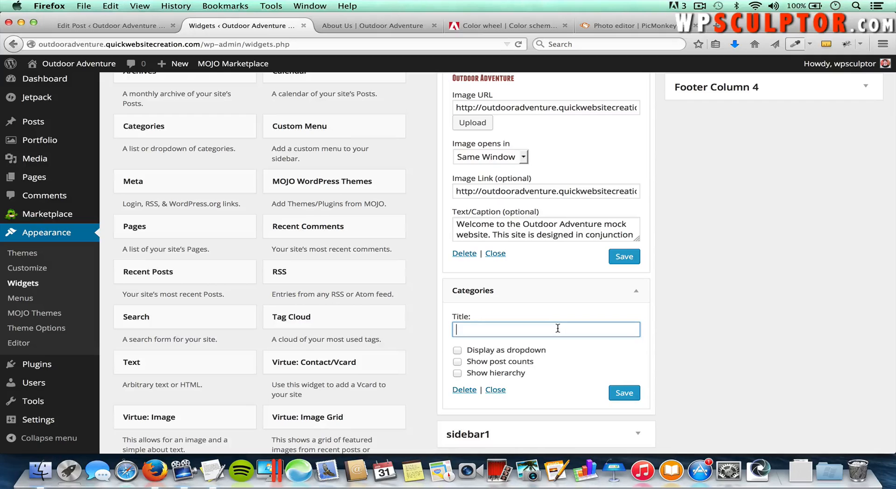
pyautogui.write('Blog')
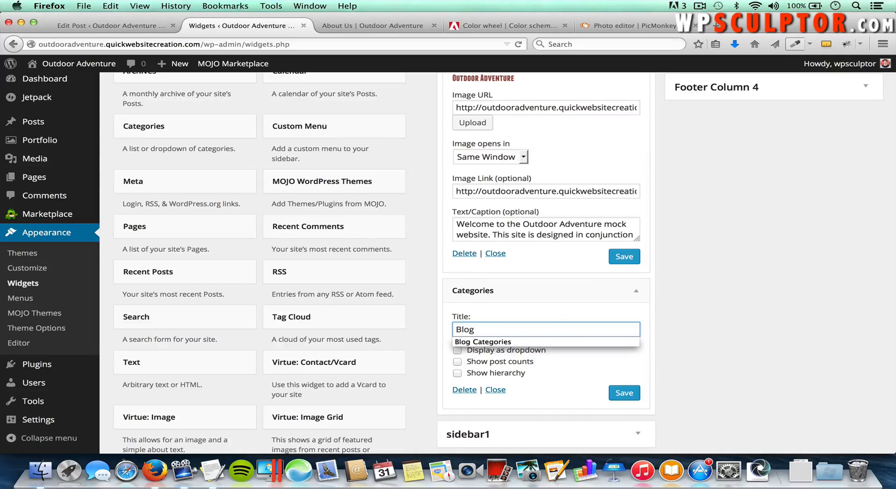
pyautogui.press('Down')
pyautogui.press('Tab')
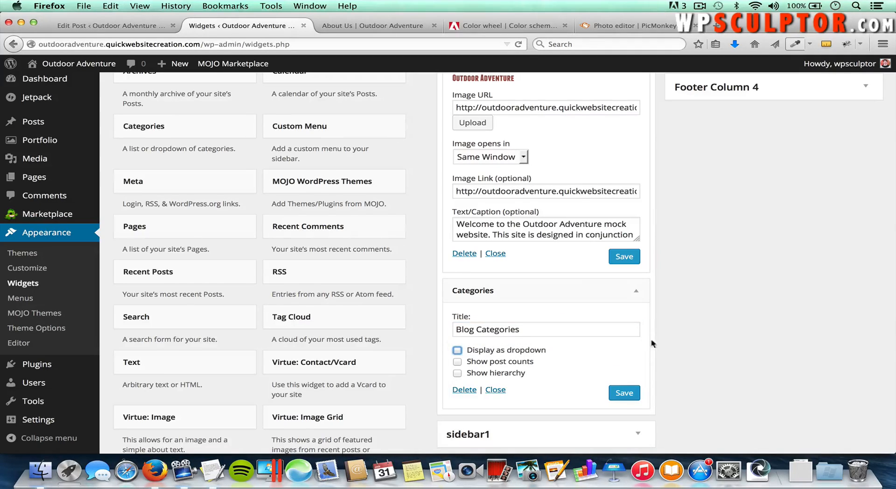
pyautogui.click(626, 393)
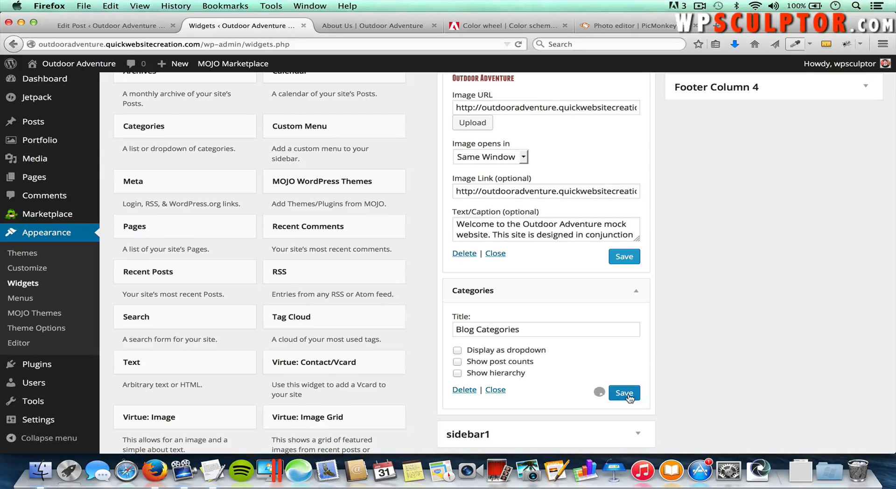
pyautogui.click(376, 26)
pyautogui.press('super+r')
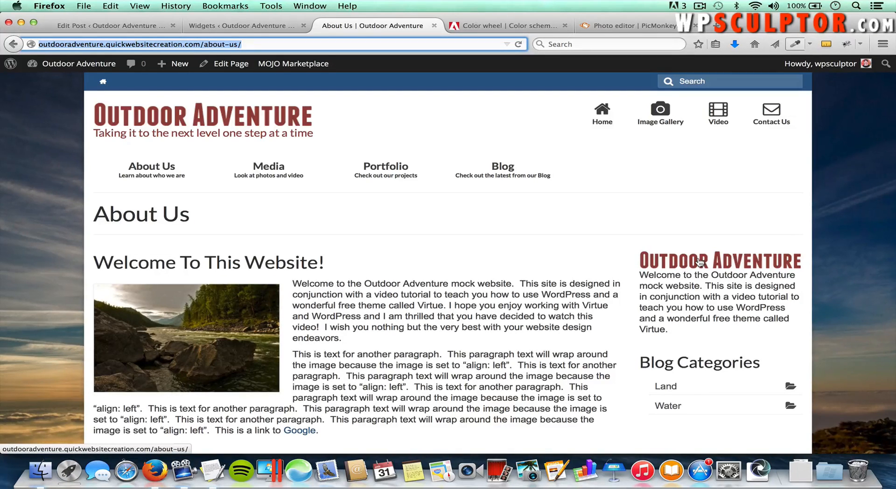
pyautogui.scroll(-2, 702, 280)
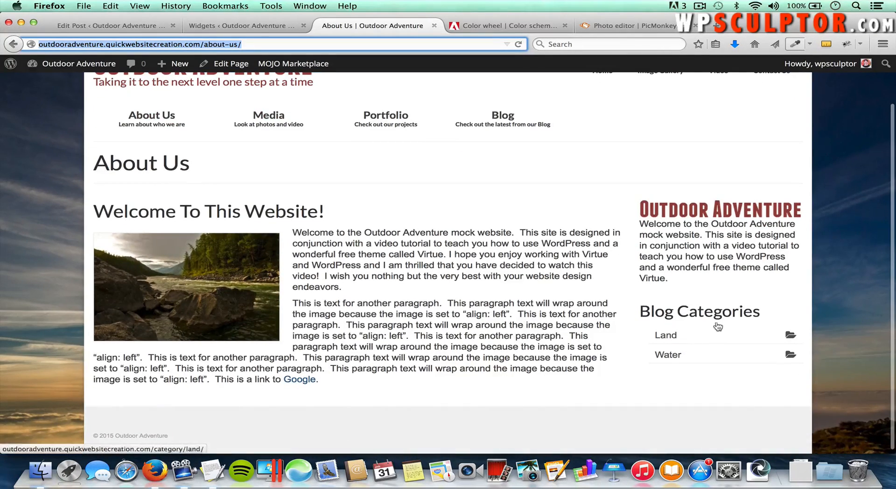
pyautogui.click(670, 337)
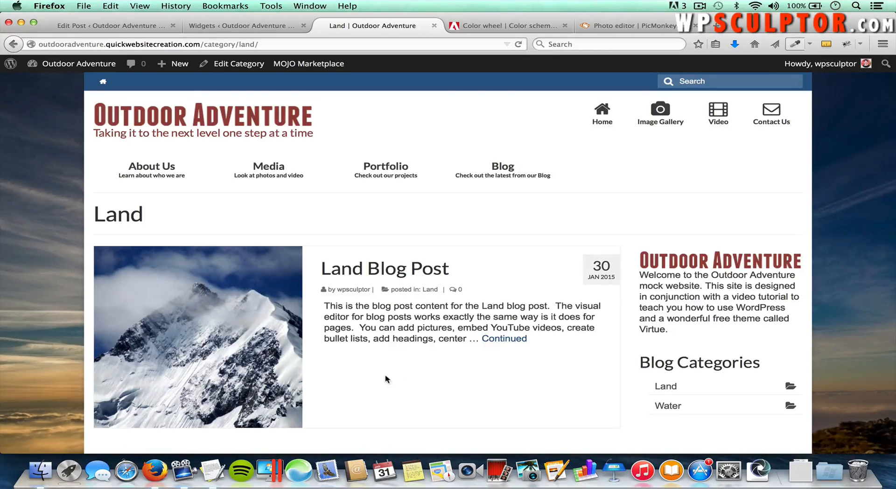
pyautogui.scroll(-3, 474, 421)
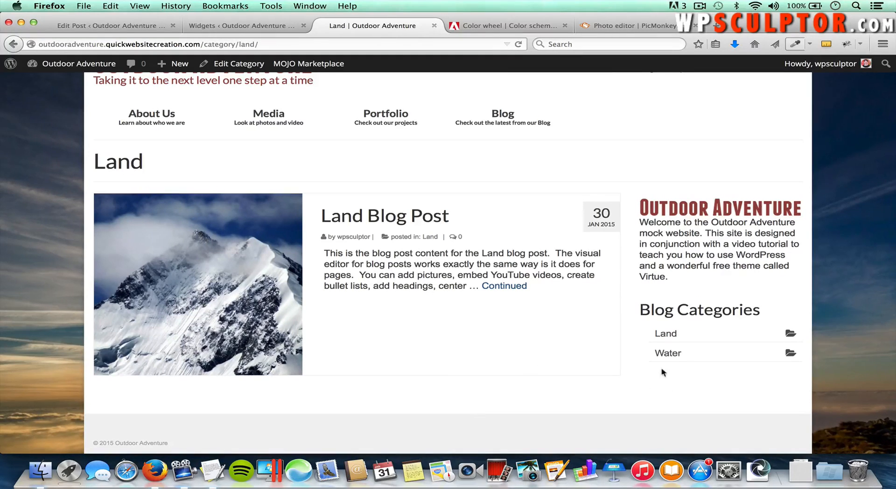
pyautogui.click(729, 345)
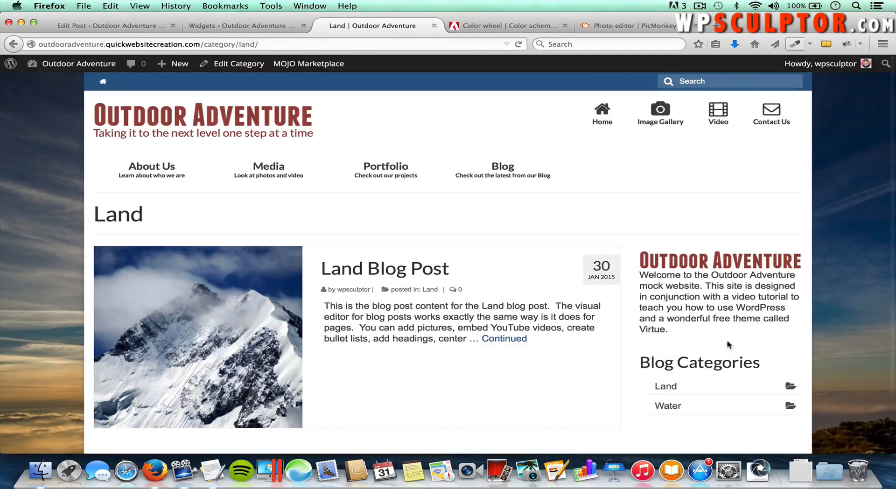
pyautogui.click(715, 264)
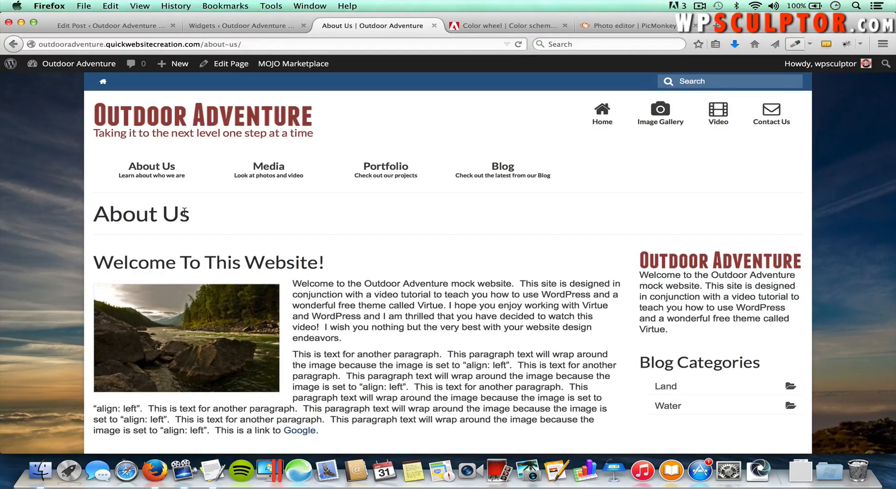
# Step: Open the About Us page from All Pages for editing
pyautogui.click(232, 28)
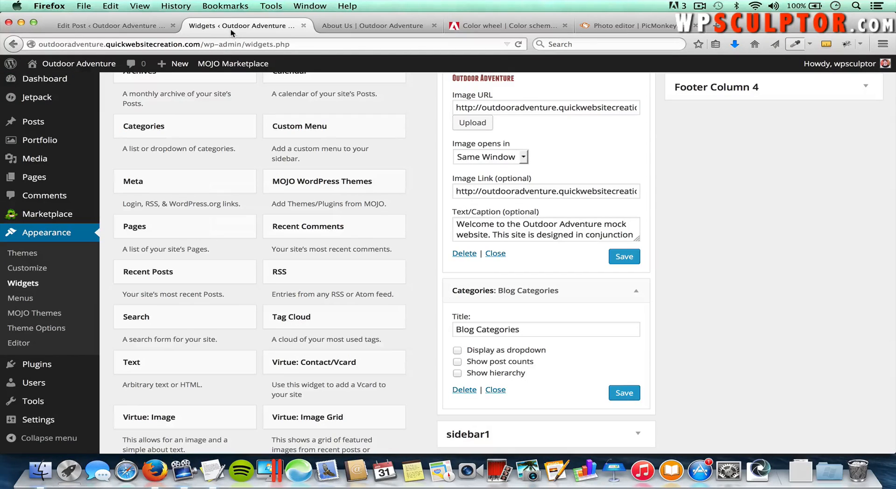
pyautogui.moveTo(37, 178)
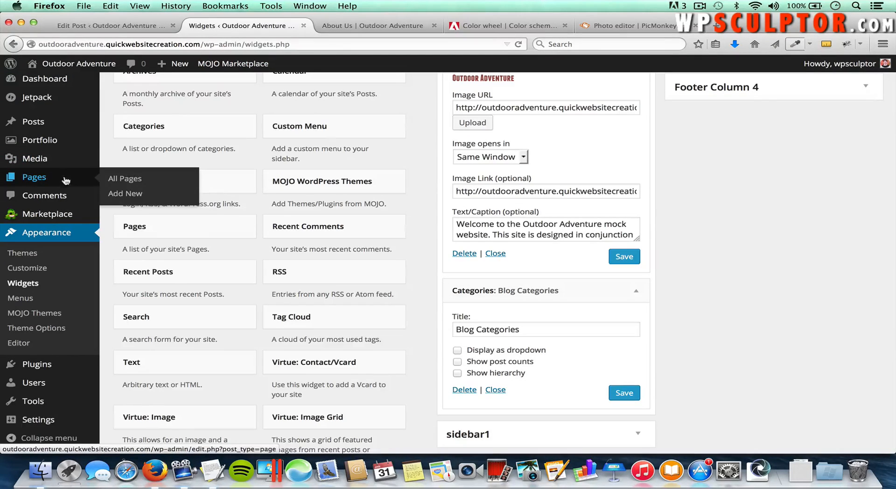
pyautogui.click(131, 181)
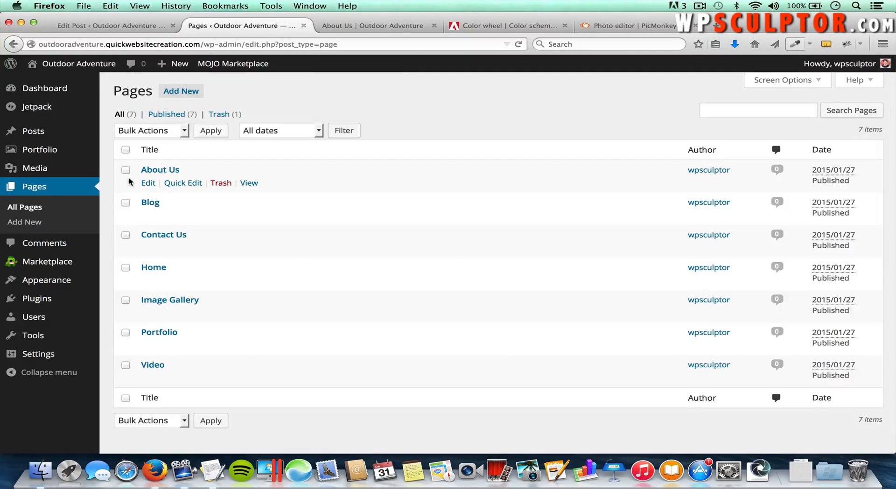
pyautogui.click(159, 172)
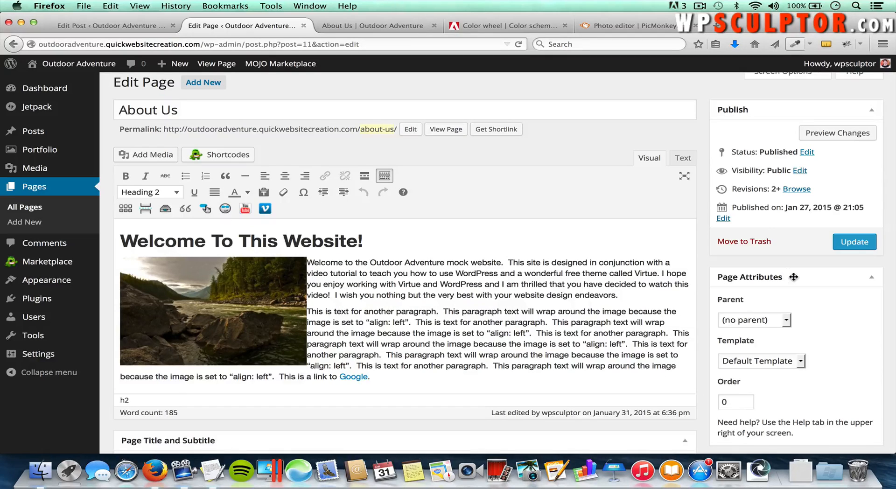
# Step: Set the page template to Fullwidth, update the page, and view the live About Us tab
pyautogui.click(753, 363)
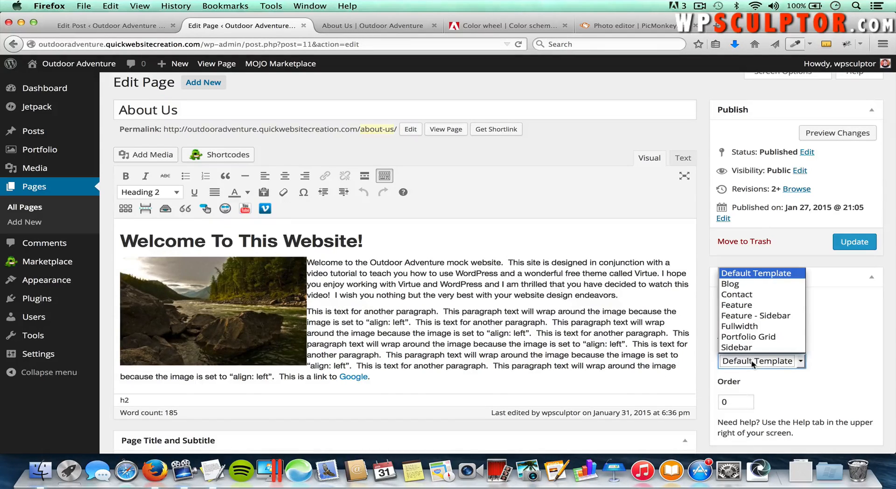
pyautogui.click(757, 329)
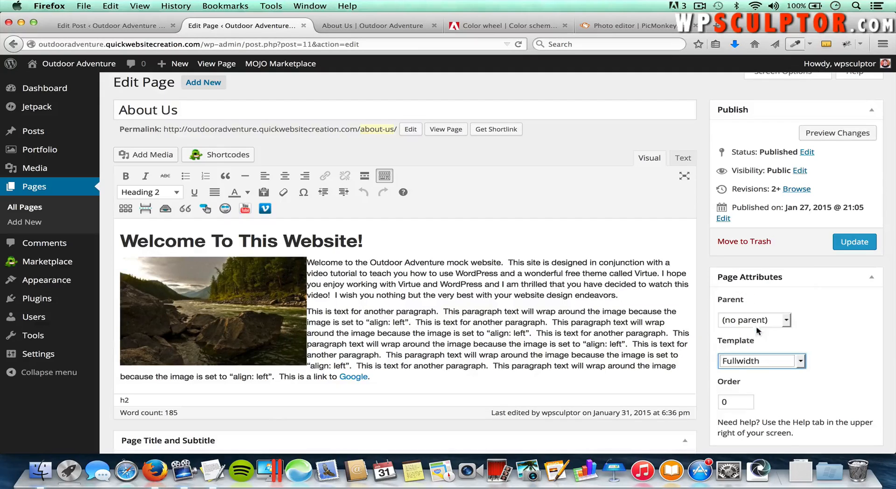
pyautogui.click(855, 249)
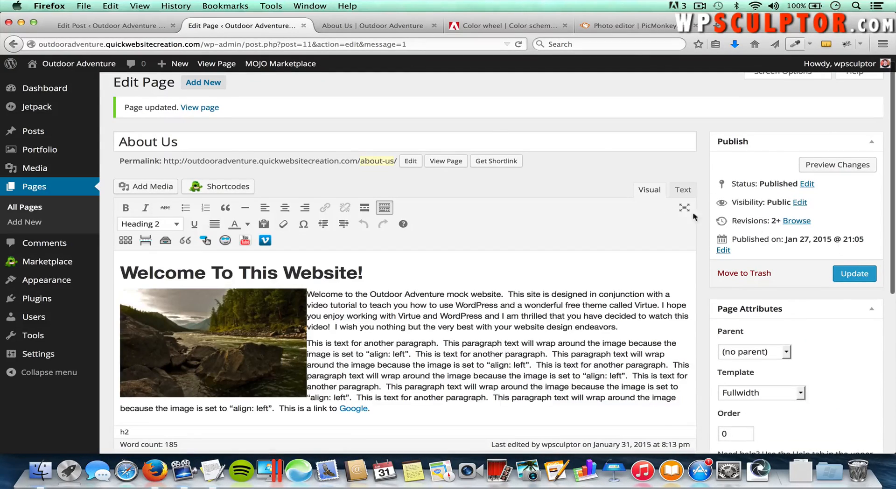
pyautogui.click(380, 27)
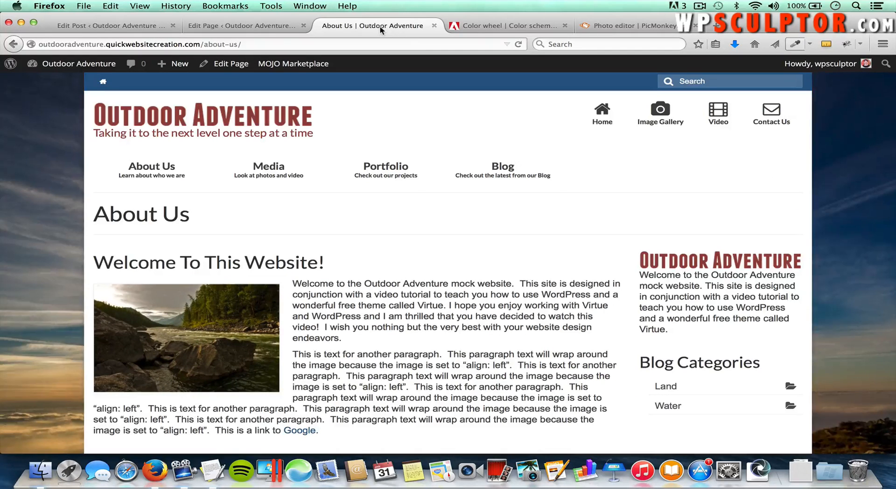
# Step: Reload the live About Us page to confirm the sidebar-free full-width layout, then return to the editor
pyautogui.press('super+r')
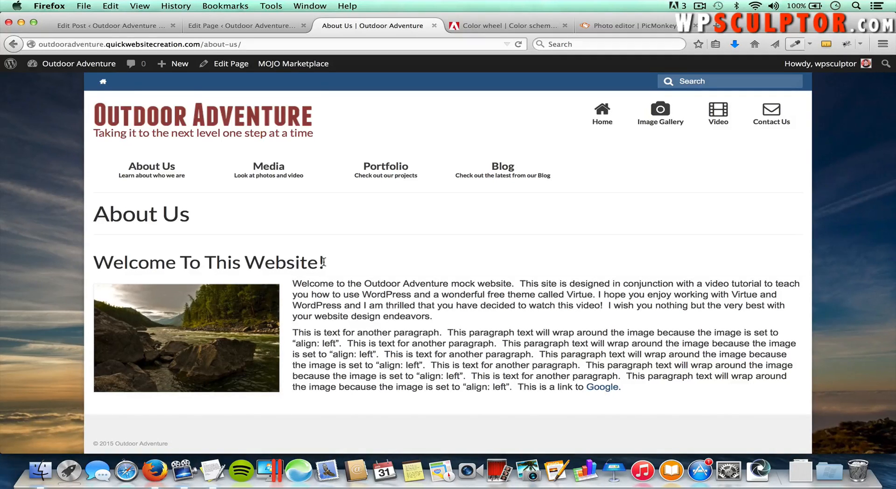
pyautogui.click(239, 29)
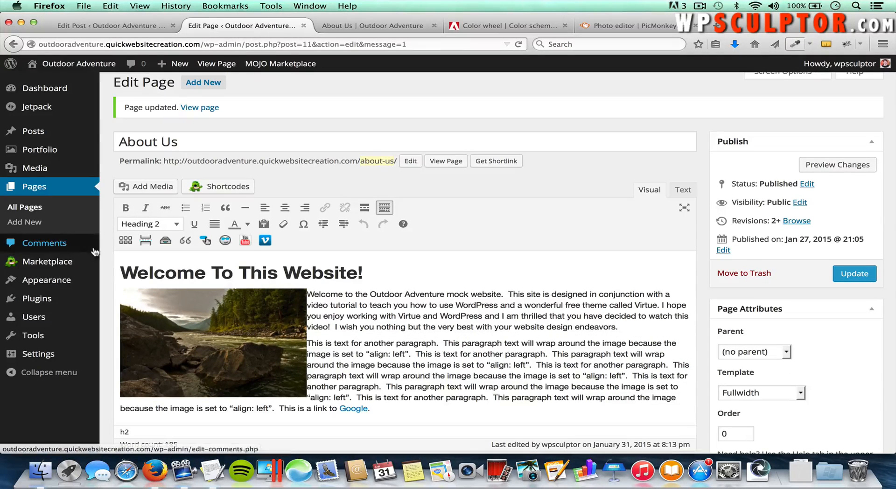
# Step: Check Theme Options Misc Settings down to Create Sidebars, then open Appearance > Widgets
pyautogui.moveTo(70, 280)
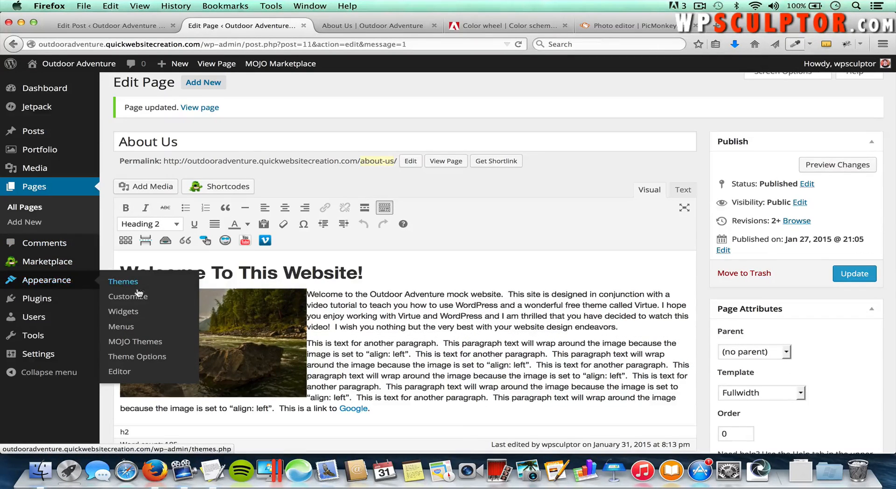
pyautogui.click(132, 357)
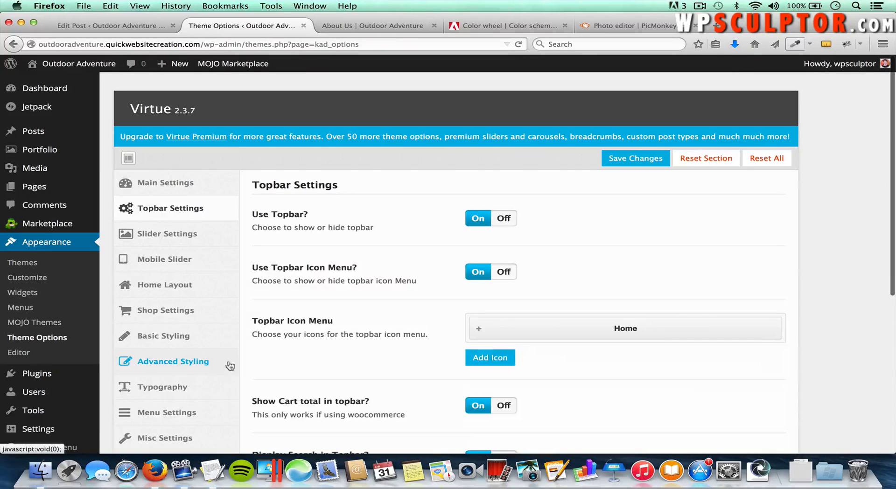
pyautogui.scroll(-2, 233, 374)
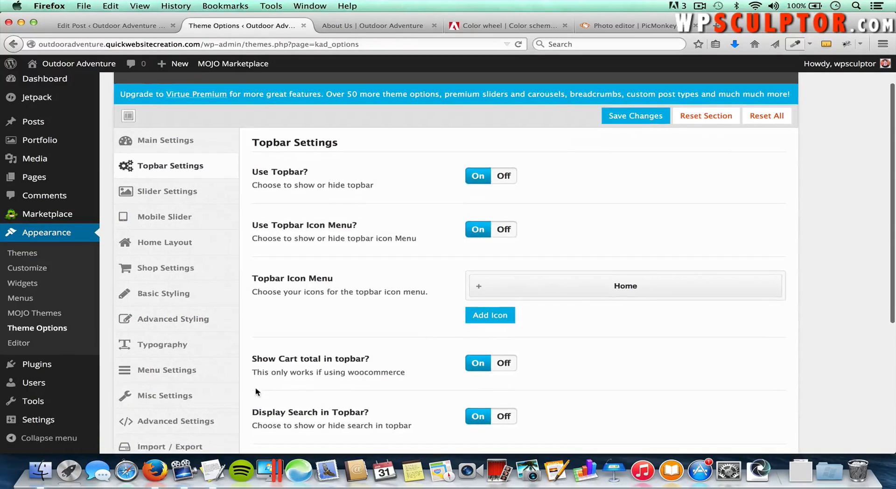
pyautogui.click(167, 396)
pyautogui.scroll(-10, 626, 387)
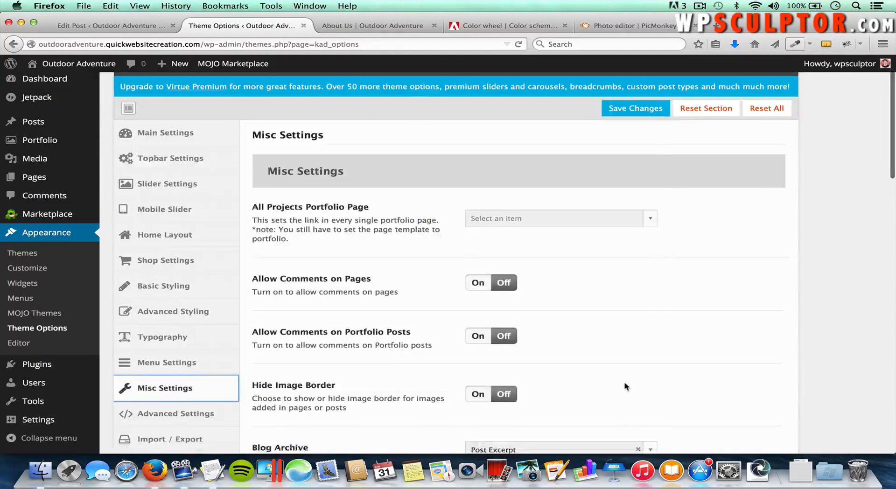
pyautogui.scroll(-8, 626, 387)
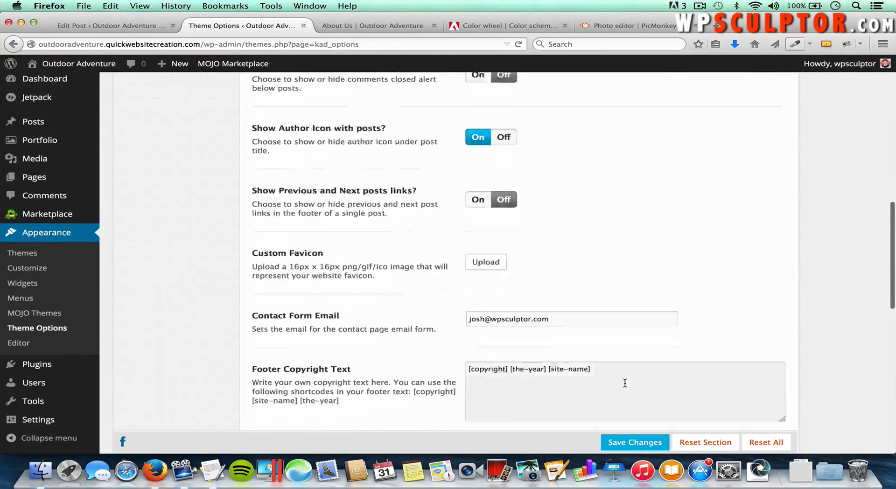
pyautogui.scroll(-3, 625, 383)
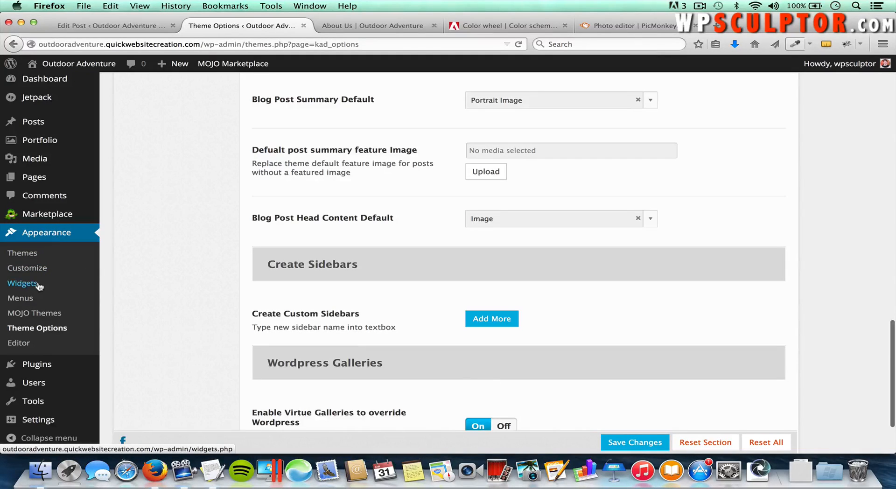
pyautogui.click(22, 283)
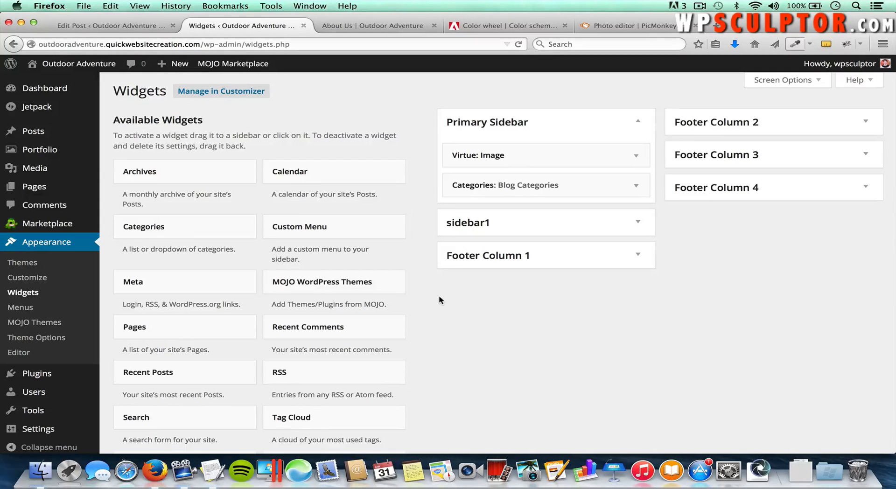
# Step: Open the About Us page, set its template to Sidebar, and update
pyautogui.moveTo(70, 187)
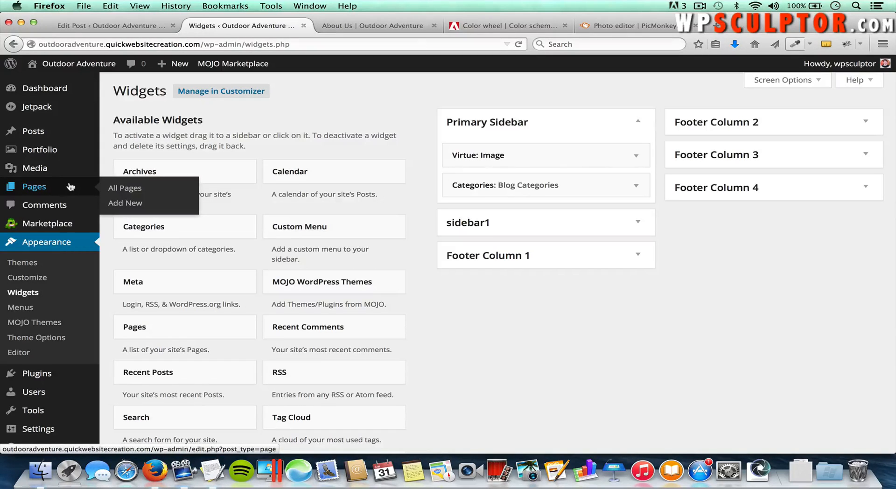
pyautogui.click(122, 190)
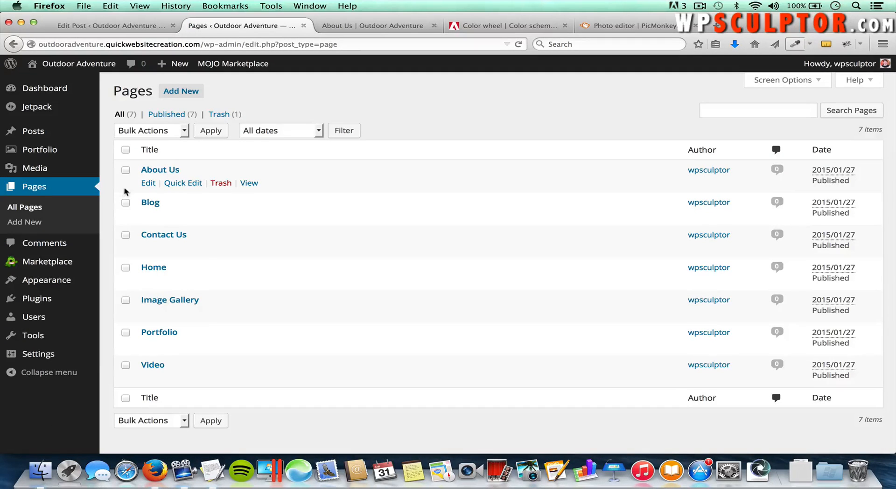
pyautogui.click(169, 172)
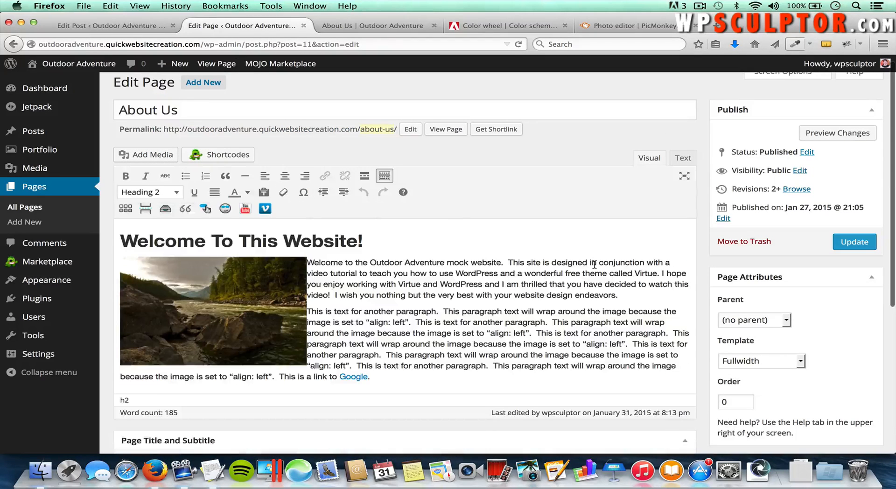
pyautogui.click(761, 360)
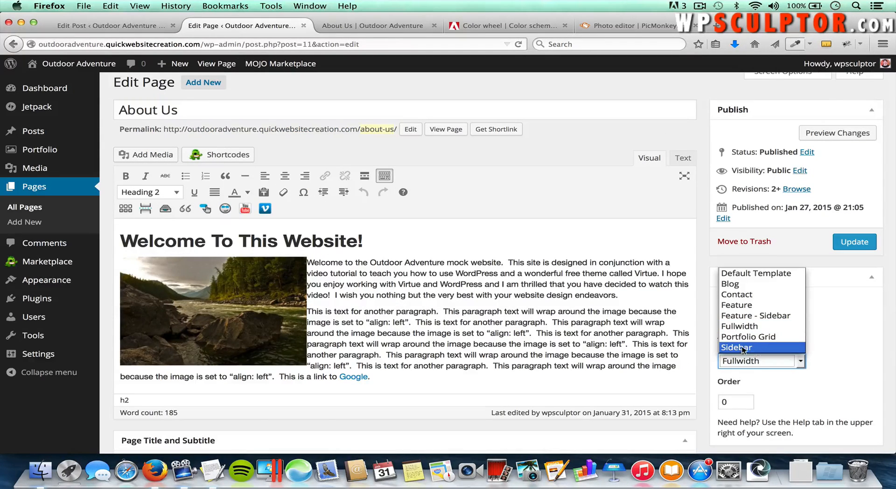
pyautogui.click(742, 348)
pyautogui.click(804, 344)
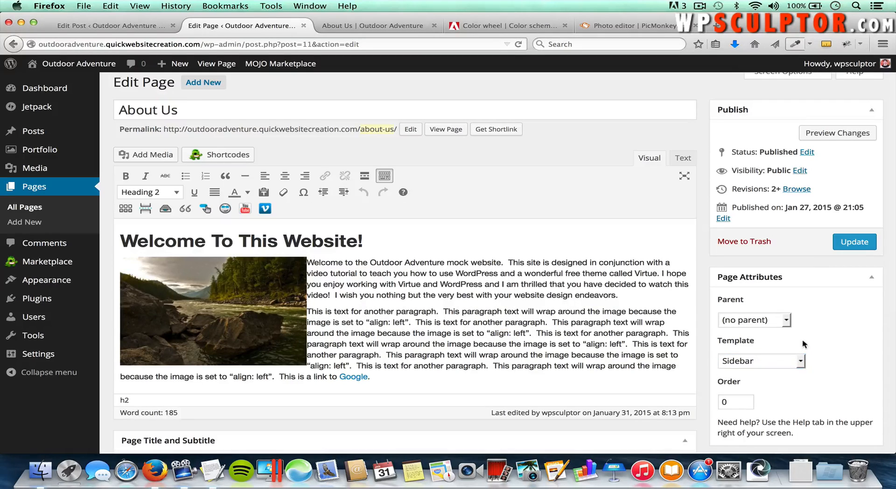
pyautogui.click(845, 247)
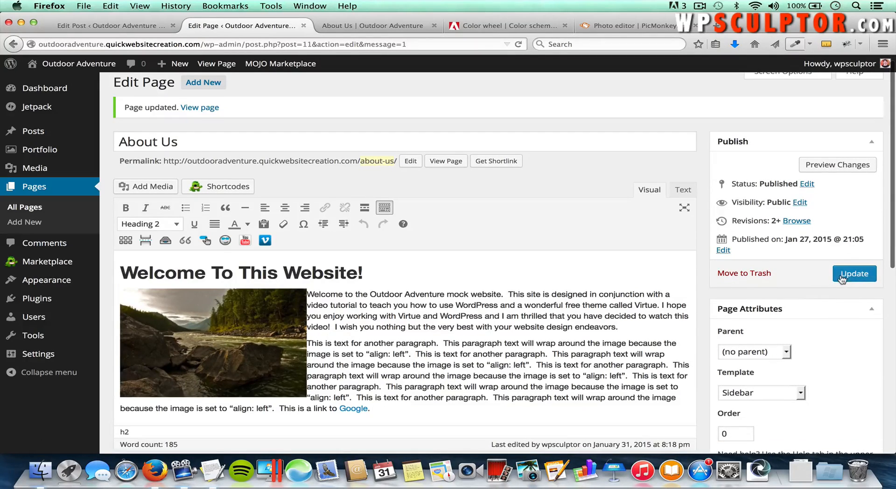
# Step: Confirm Choose Sidebar stays Primary Sidebar and update the About Us page again
pyautogui.scroll(-5, 801, 328)
pyautogui.scroll(-7, 802, 332)
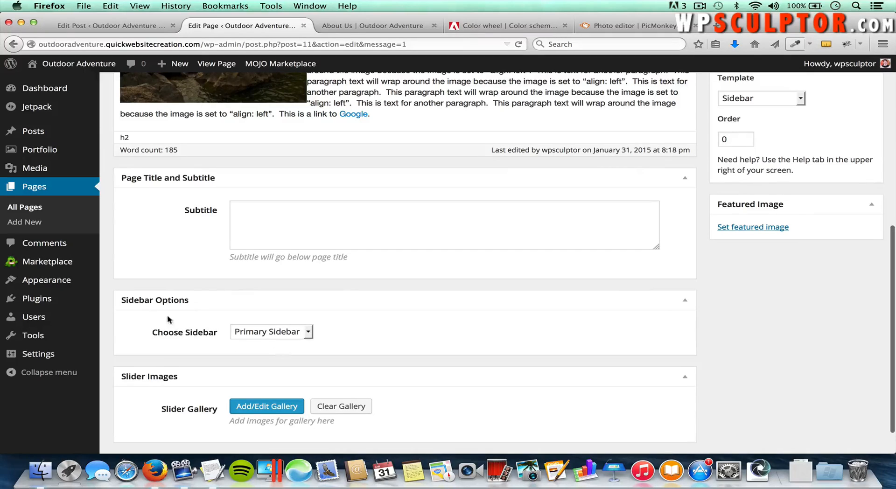
pyautogui.click(259, 333)
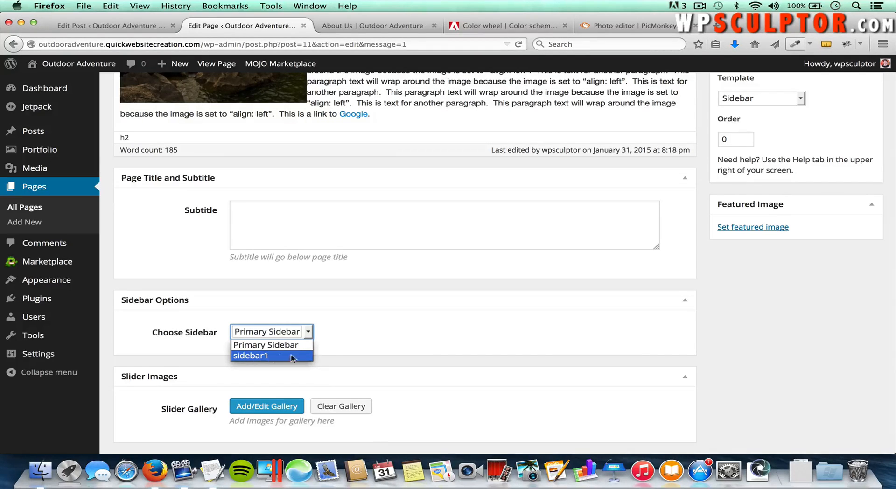
pyautogui.click(381, 338)
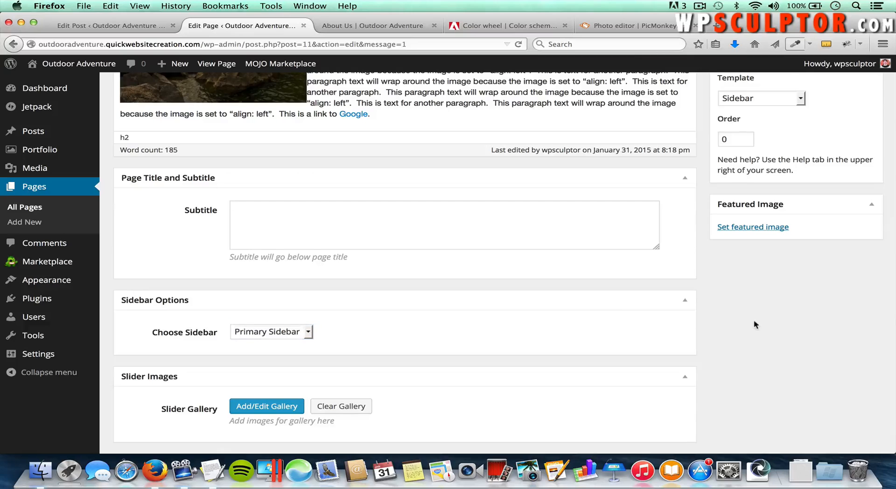
pyautogui.scroll(5, 756, 322)
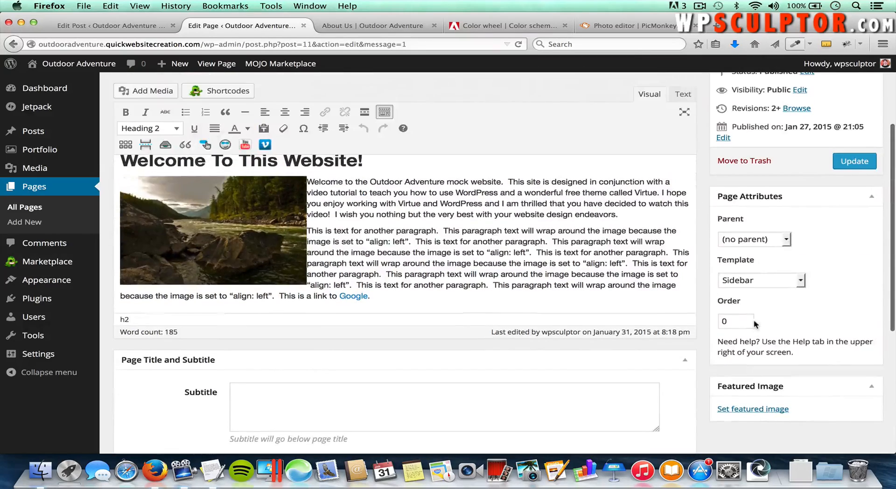
pyautogui.click(854, 163)
pyautogui.scroll(-1, 852, 184)
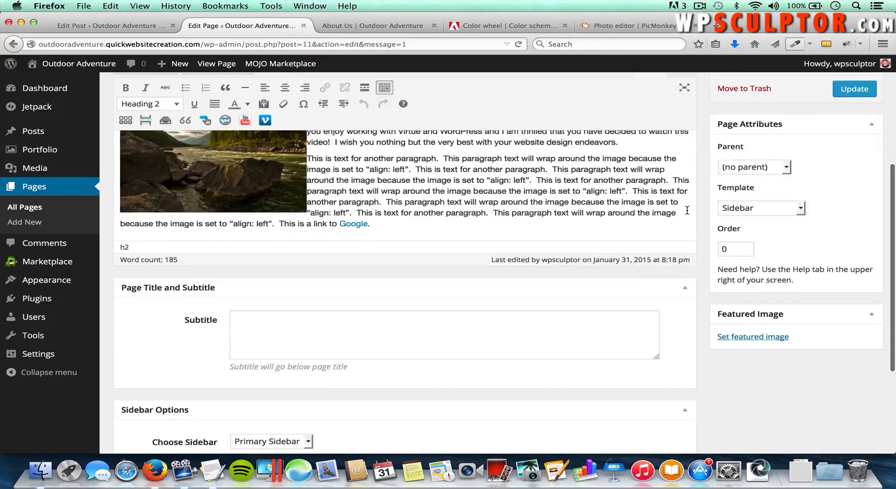
pyautogui.scroll(4, 687, 210)
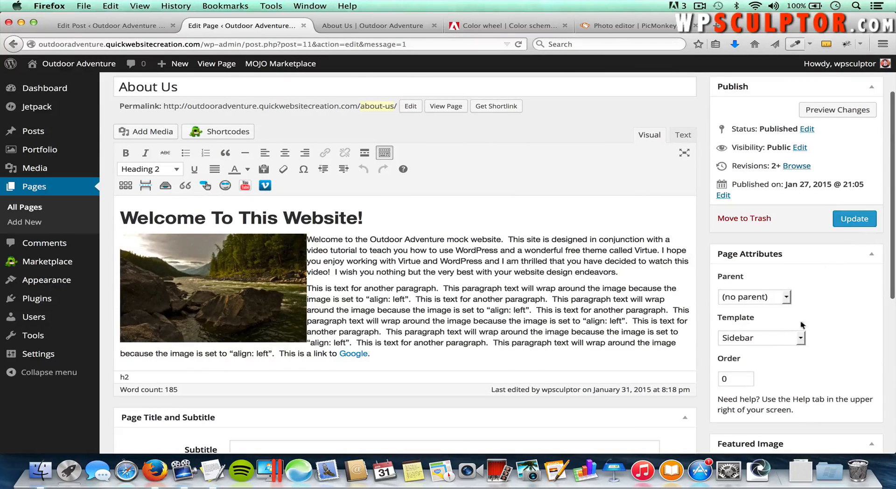
pyautogui.scroll(4, 806, 282)
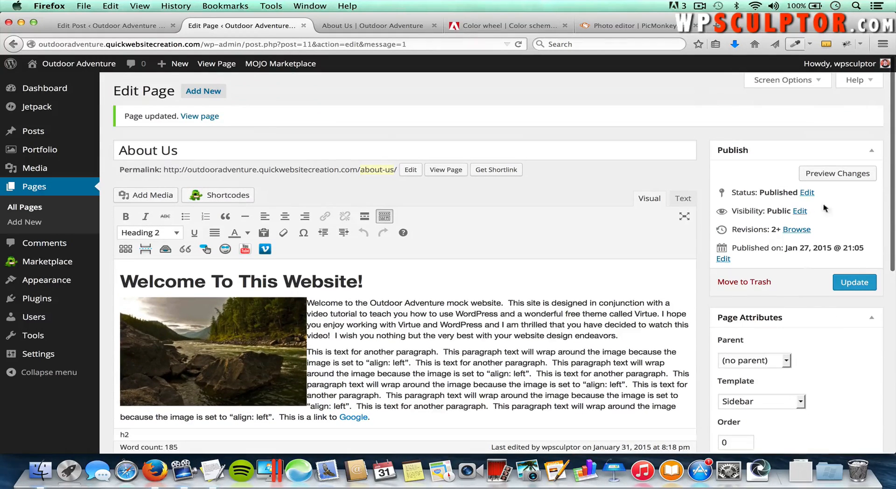
# Step: Collapse Screen Options, set the About Us template to Default Template, and update
pyautogui.click(796, 82)
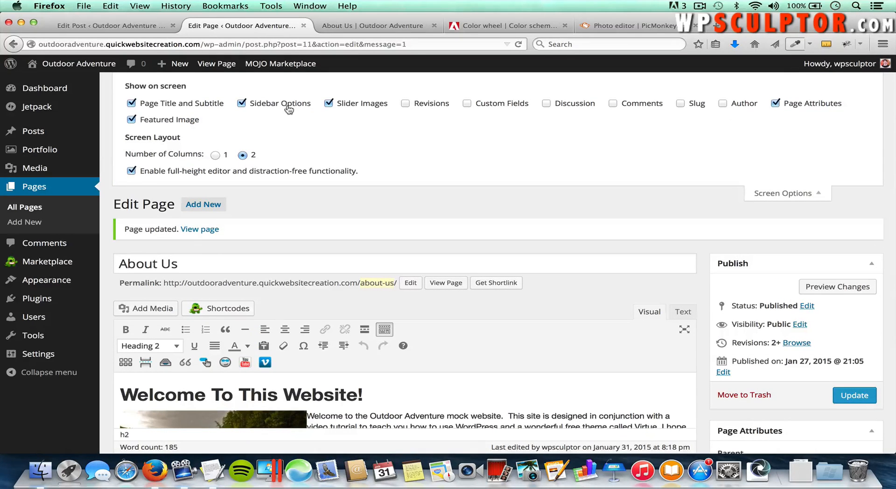
pyautogui.click(779, 192)
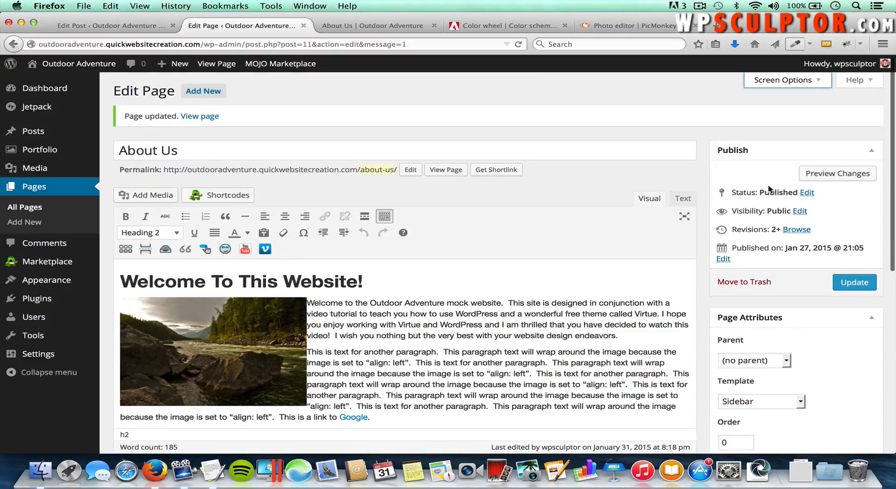
pyautogui.scroll(-2, 796, 343)
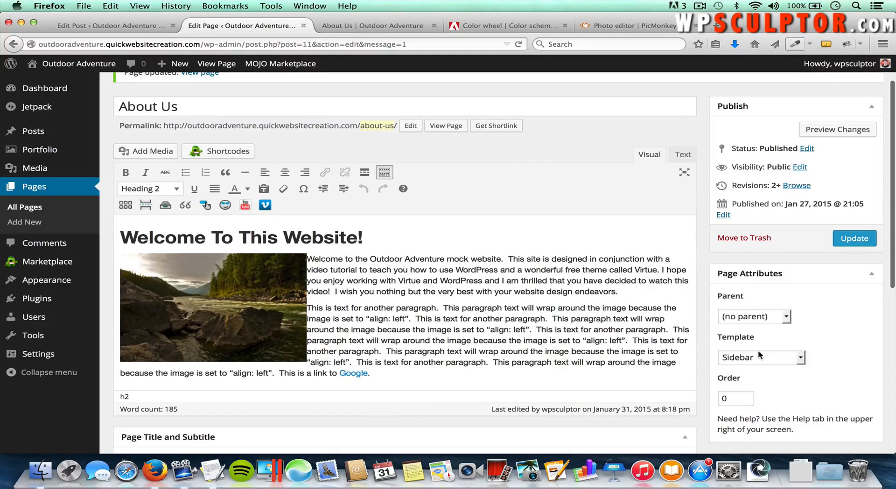
pyautogui.click(753, 358)
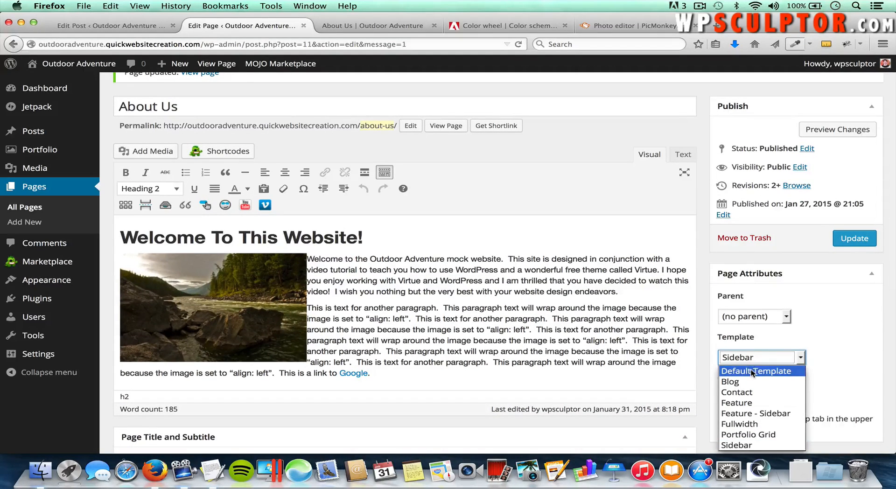
pyautogui.click(752, 372)
pyautogui.click(815, 331)
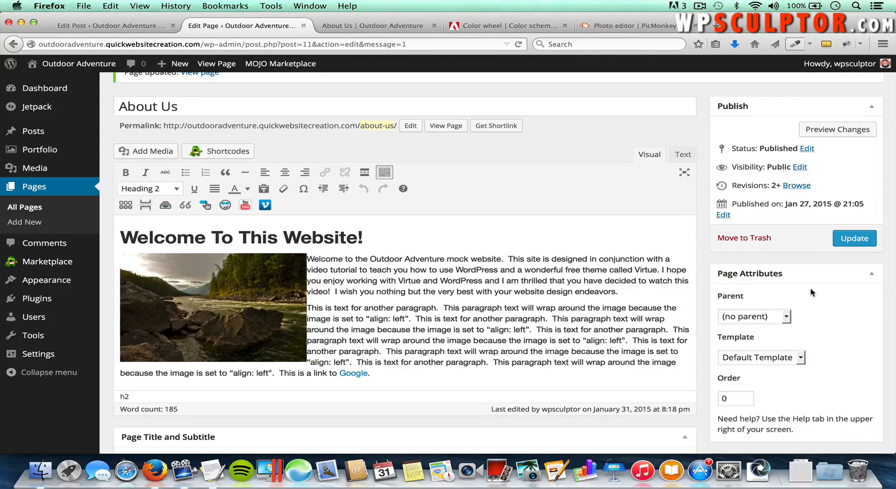
pyautogui.click(849, 240)
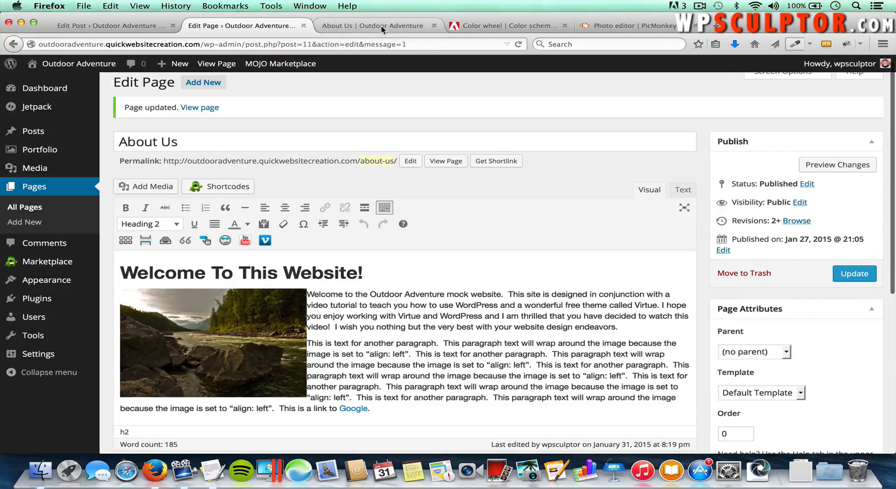
pyautogui.click(382, 27)
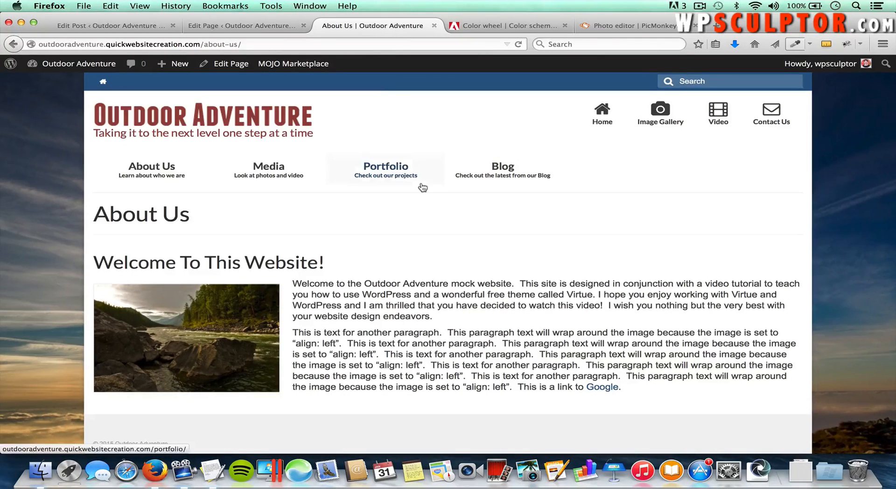
pyautogui.press('super+r')
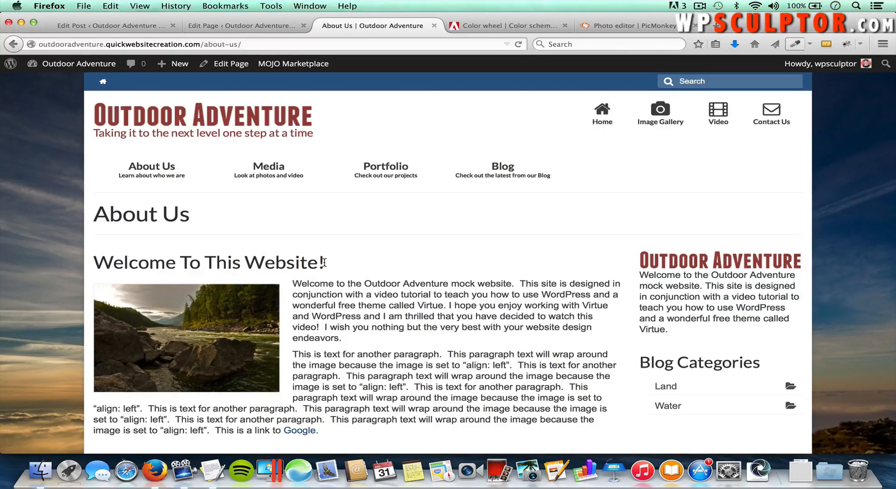
pyautogui.click(243, 27)
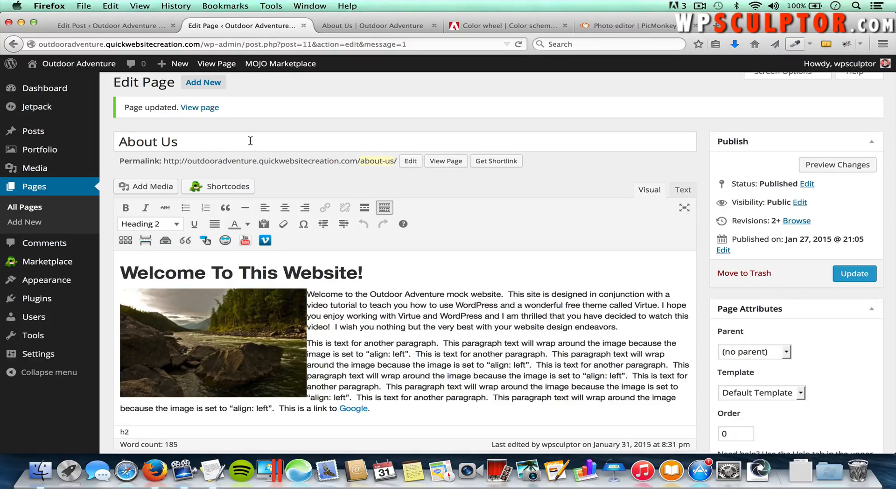
# Step: Check the Footer Widget Layout in Theme Options Main Settings, then open Appearance > Widgets
pyautogui.moveTo(51, 280)
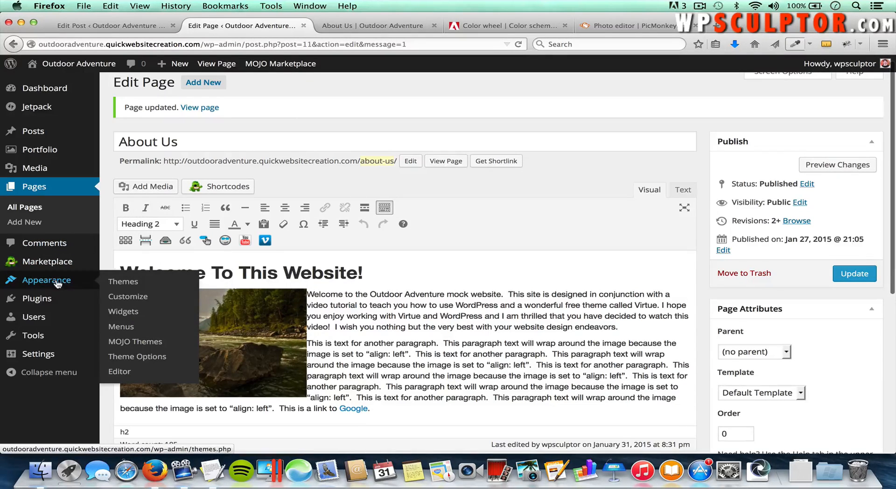
pyautogui.click(127, 358)
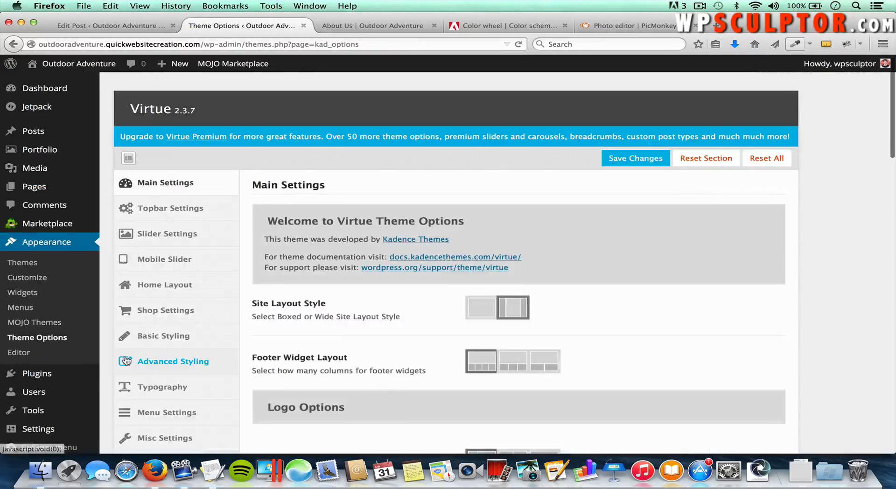
pyautogui.click(167, 185)
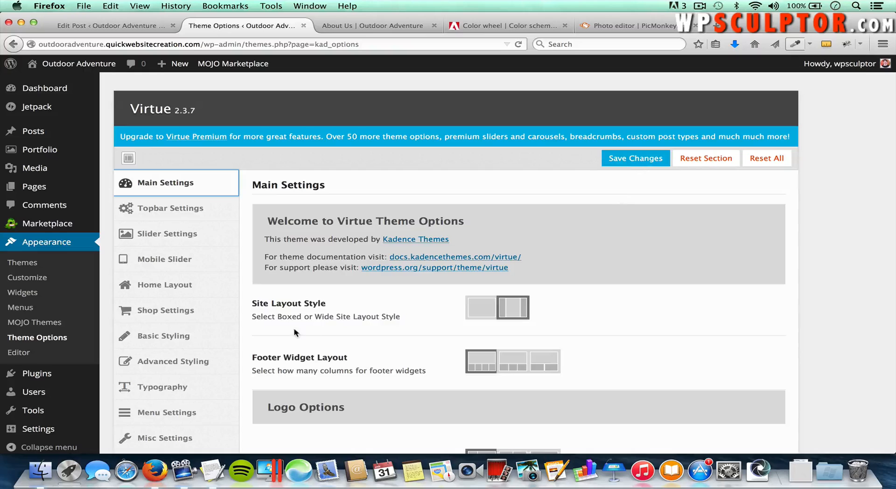
pyautogui.click(23, 292)
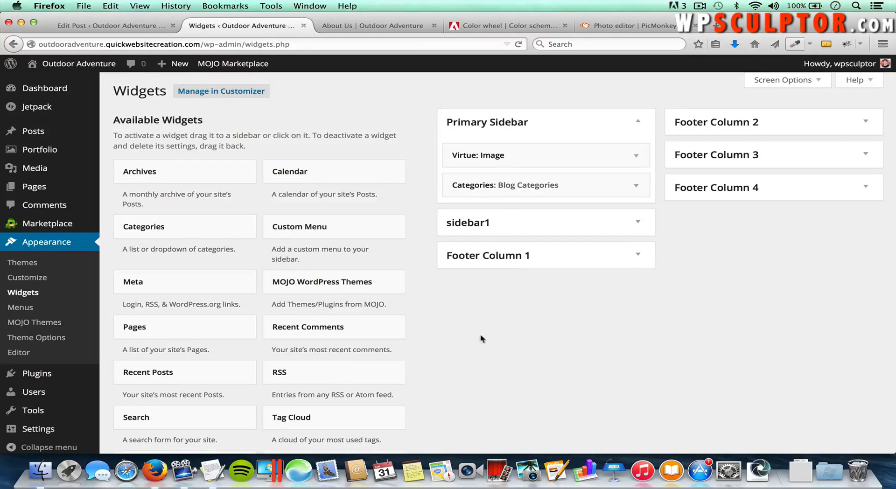
# Step: Add a Virtue: Image widget to Footer Column 1 with the Outdoor Adventure logo
pyautogui.scroll(-5, 480, 346)
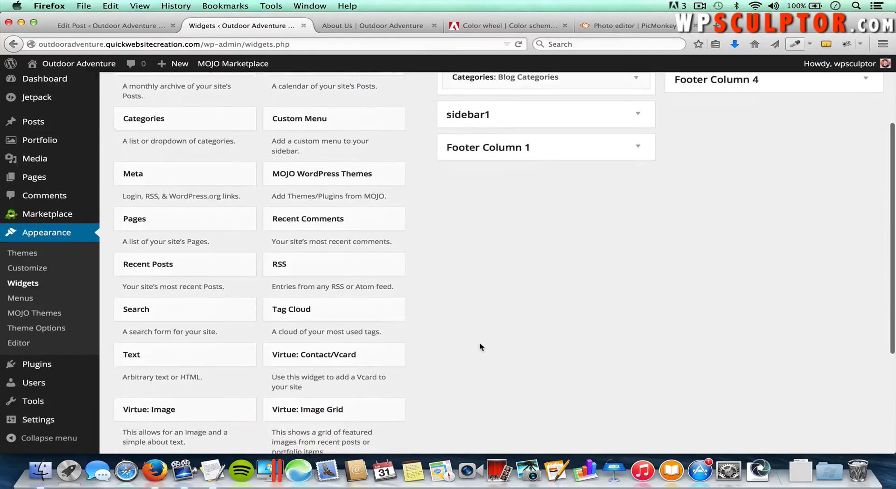
pyautogui.click(189, 404)
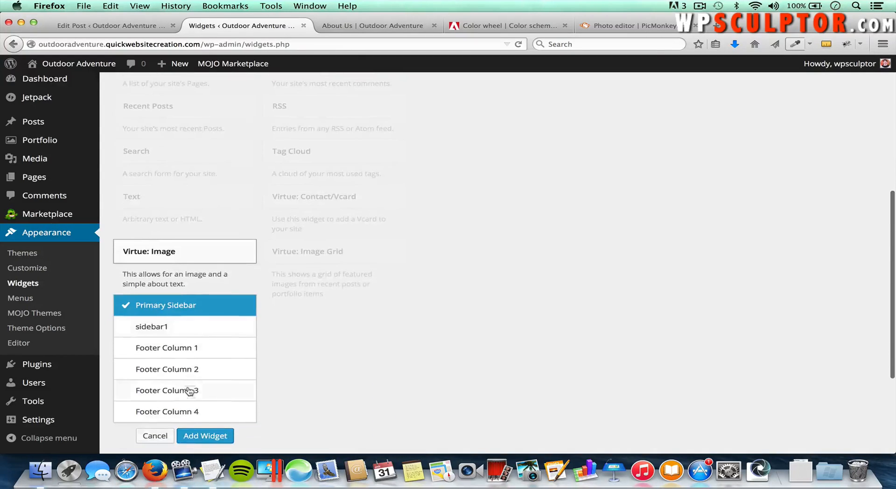
pyautogui.click(171, 350)
pyautogui.click(196, 436)
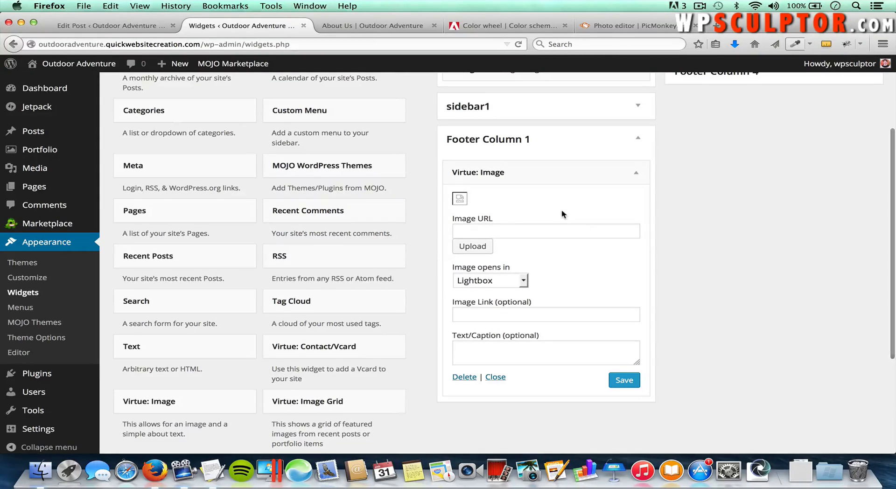
pyautogui.click(478, 247)
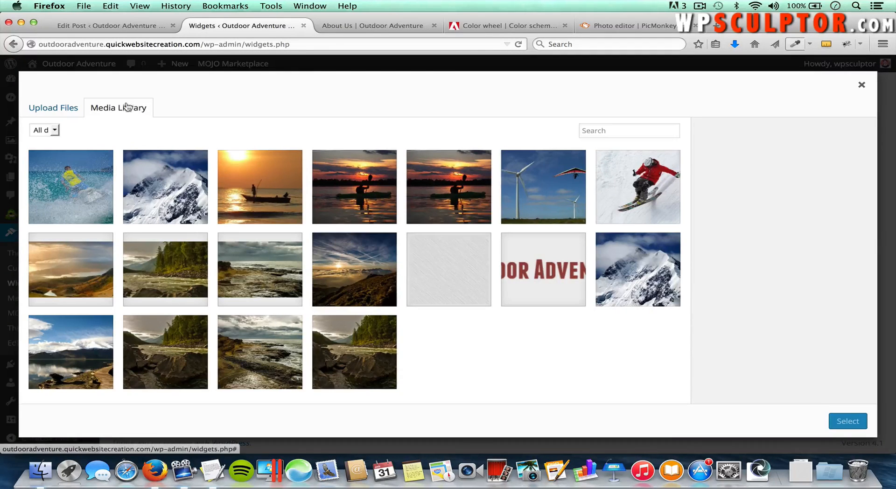
pyautogui.click(555, 271)
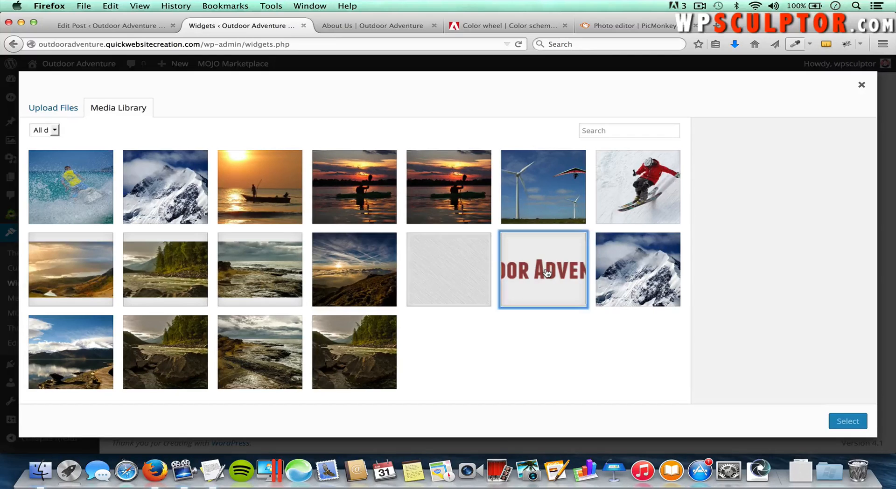
pyautogui.click(848, 421)
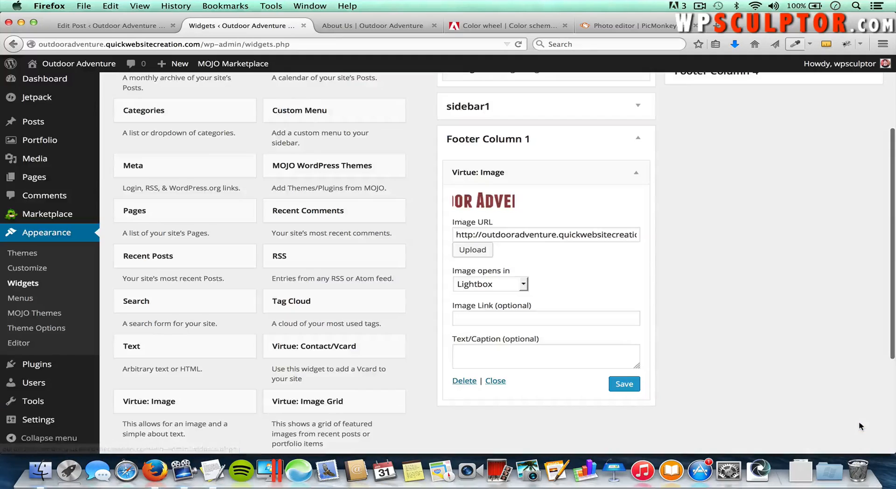
# Step: Link the image to the copied About Us page URL, opening in Same Window
pyautogui.click(387, 27)
pyautogui.click(268, 42)
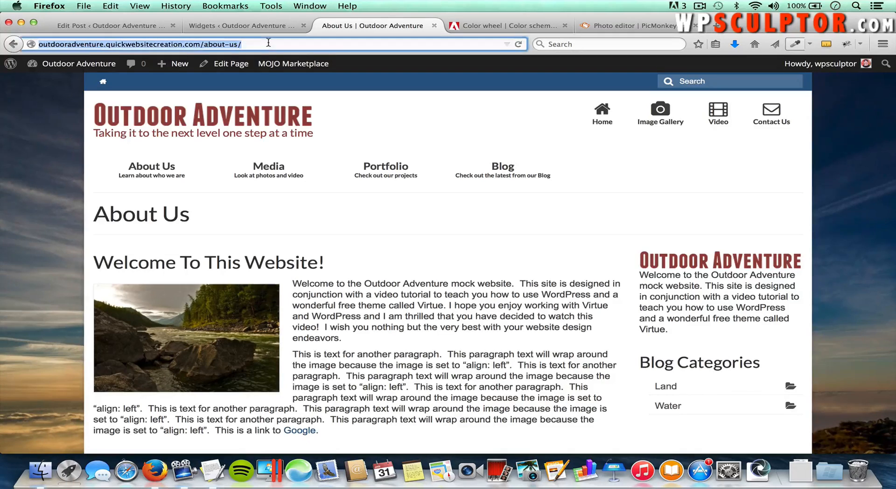
pyautogui.rightClick(181, 43)
pyautogui.click(194, 74)
pyautogui.click(219, 29)
pyautogui.click(475, 318)
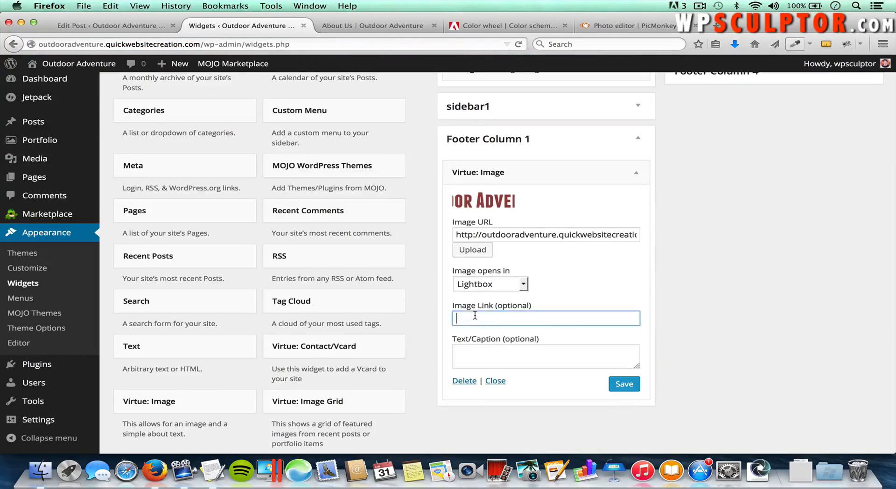
pyautogui.press('super+v')
pyautogui.click(482, 284)
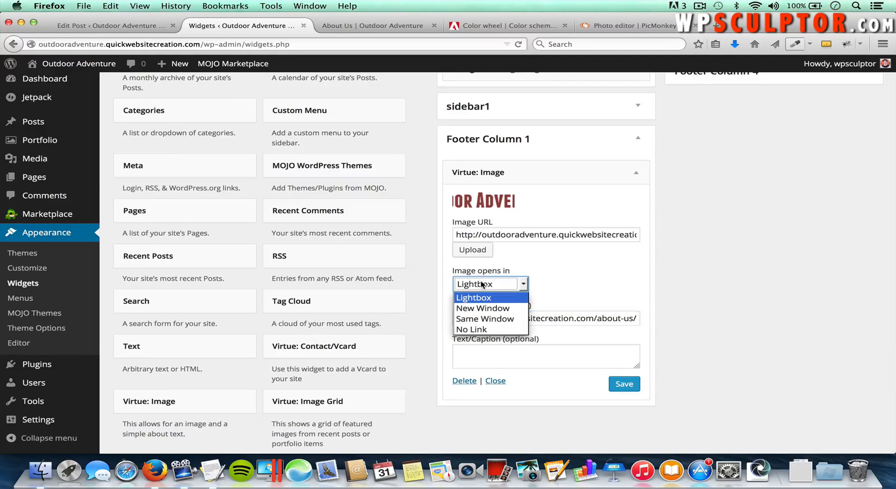
pyautogui.click(489, 320)
# Step: Paste the welcome paragraph as the caption, save, and collapse the widget
pyautogui.click(556, 350)
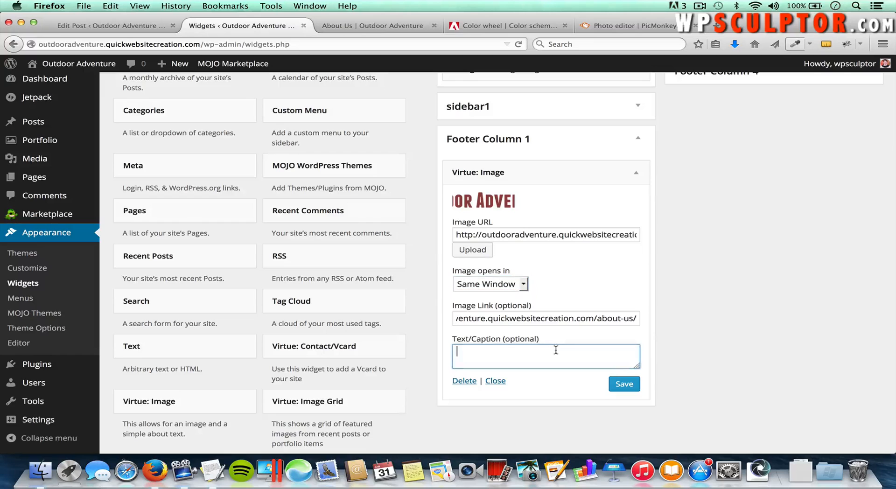
pyautogui.press('super+Tab')
pyautogui.press('super+Tab')
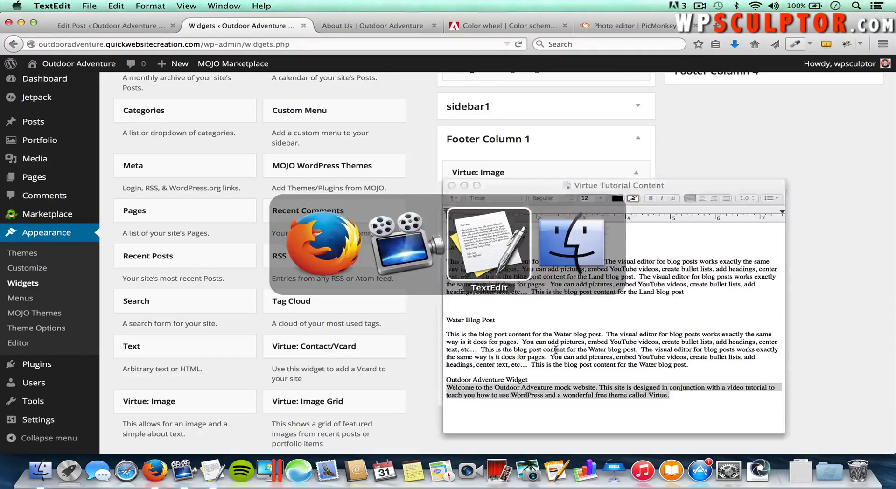
pyautogui.rightClick(556, 391)
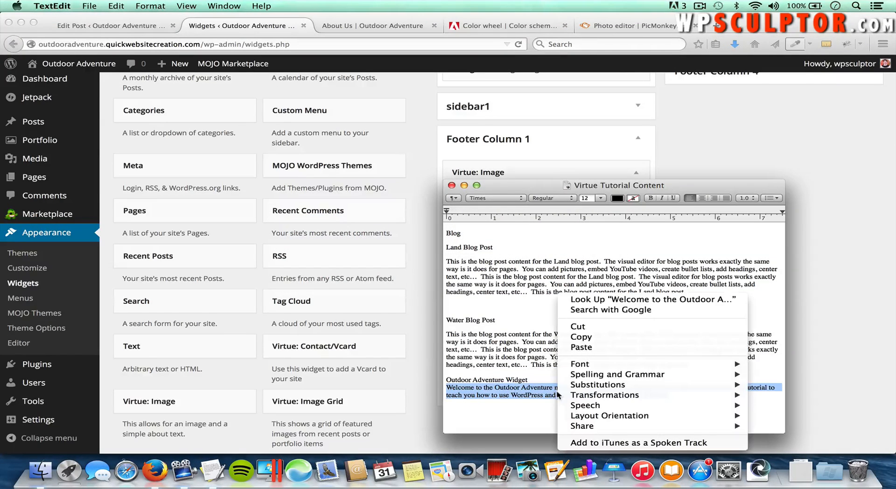
pyautogui.click(589, 339)
pyautogui.press('super+Tab')
pyautogui.press('super+v')
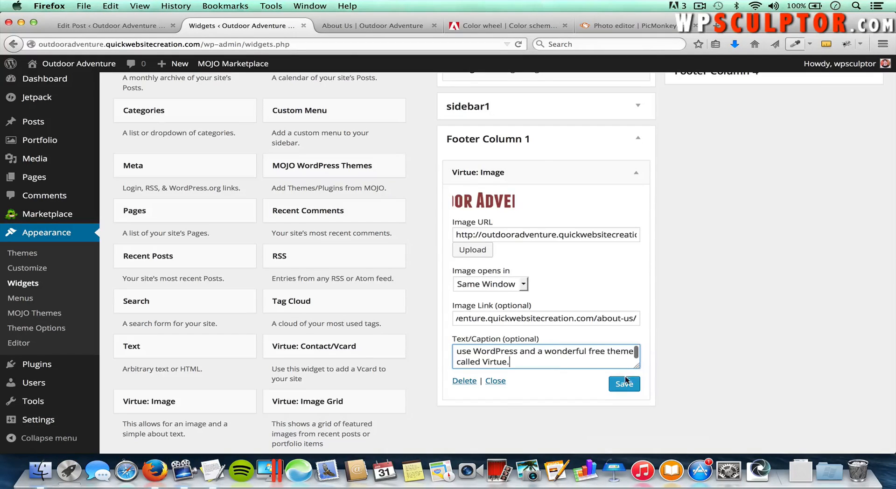
pyautogui.click(626, 384)
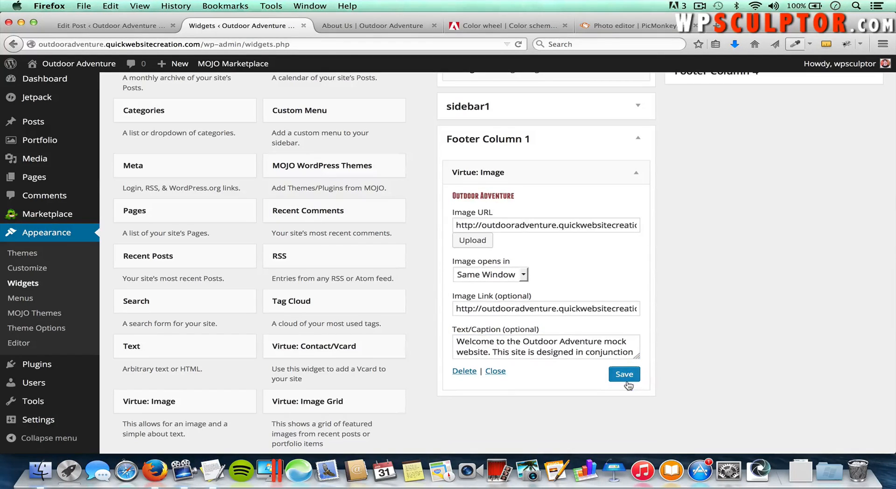
pyautogui.click(637, 176)
pyautogui.scroll(5, 718, 176)
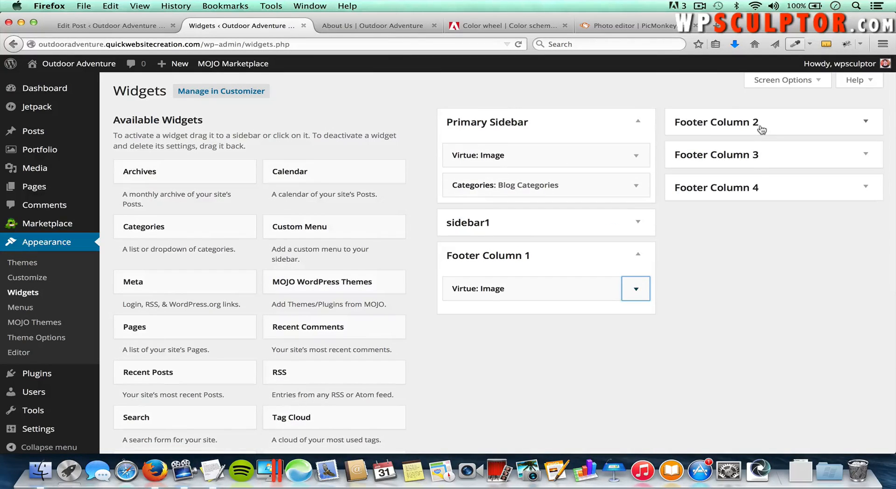
# Step: Add a Virtue: Social Links widget to Footer Column 2 titled 'Social Media'
pyautogui.scroll(-5, 595, 375)
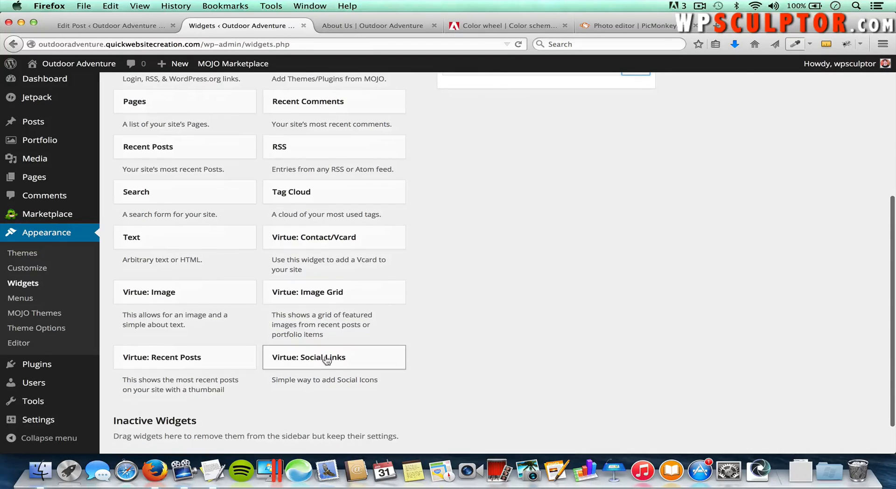
pyautogui.click(339, 358)
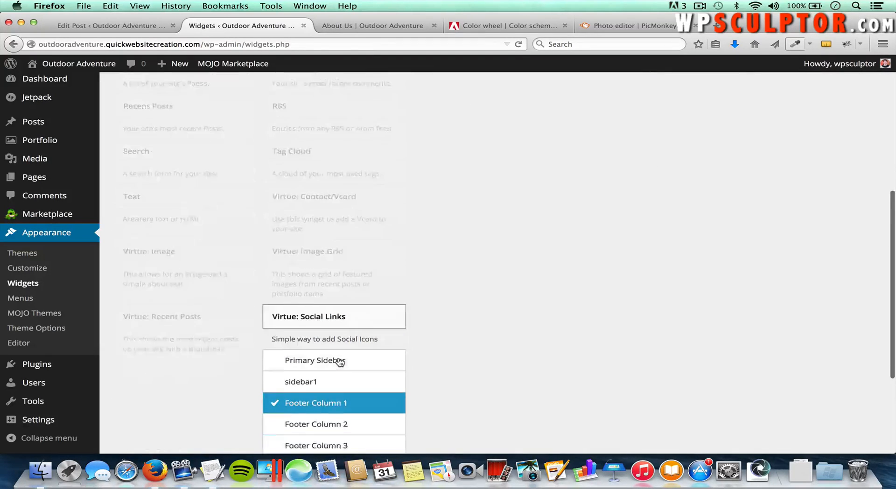
pyautogui.click(314, 386)
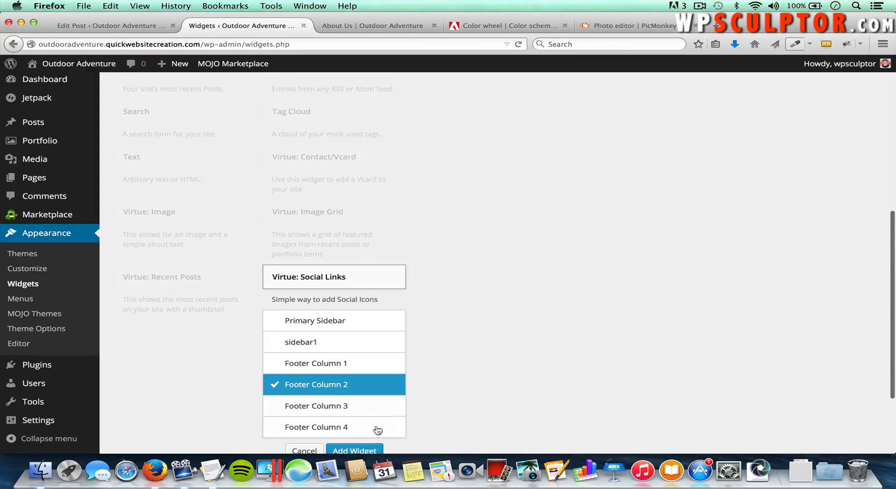
pyautogui.click(357, 449)
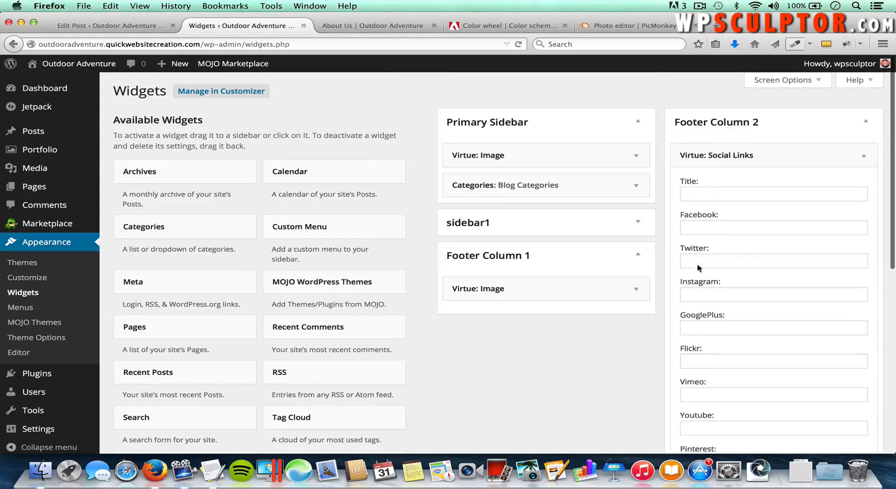
pyautogui.click(709, 194)
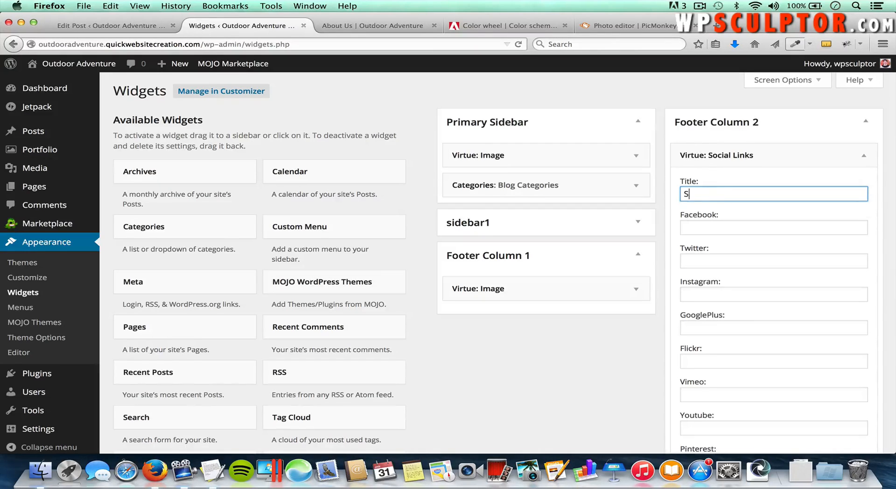
pyautogui.write('Social Me')
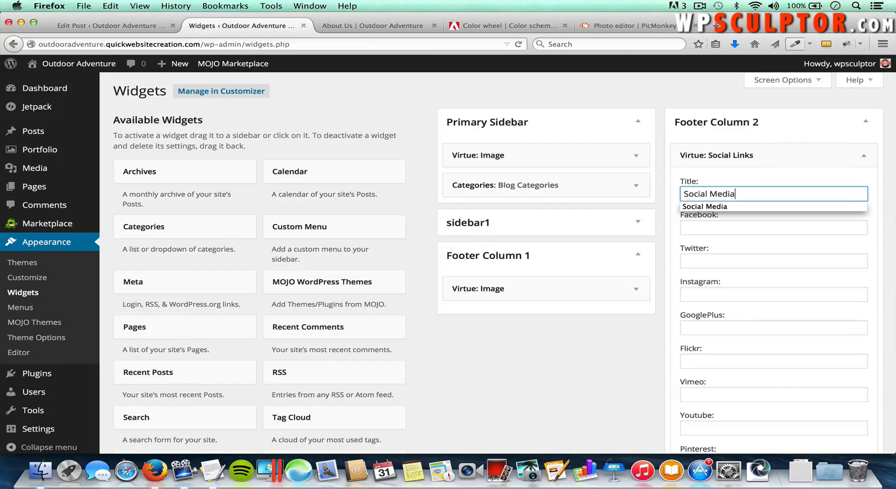
pyautogui.write('dia')
# Step: Fill in the Facebook address from the browser's suggestion
pyautogui.click(727, 228)
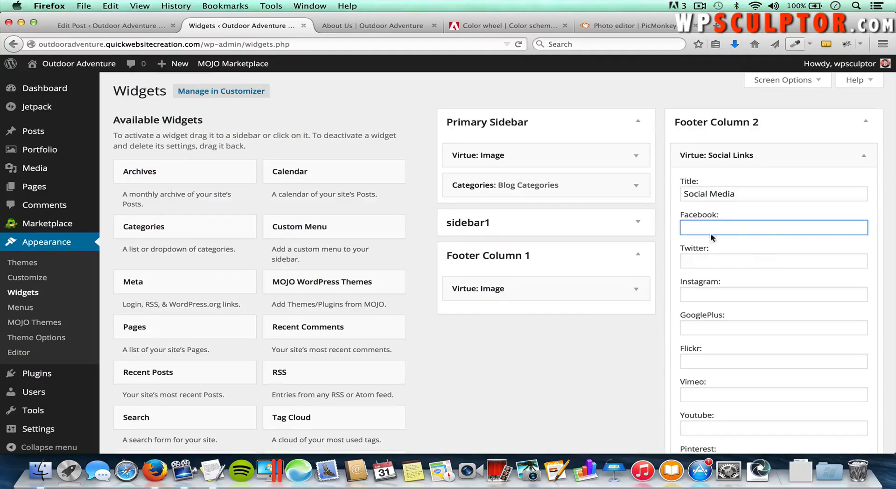
pyautogui.scroll(-2, 756, 338)
pyautogui.scroll(-3, 751, 342)
pyautogui.scroll(-5, 740, 372)
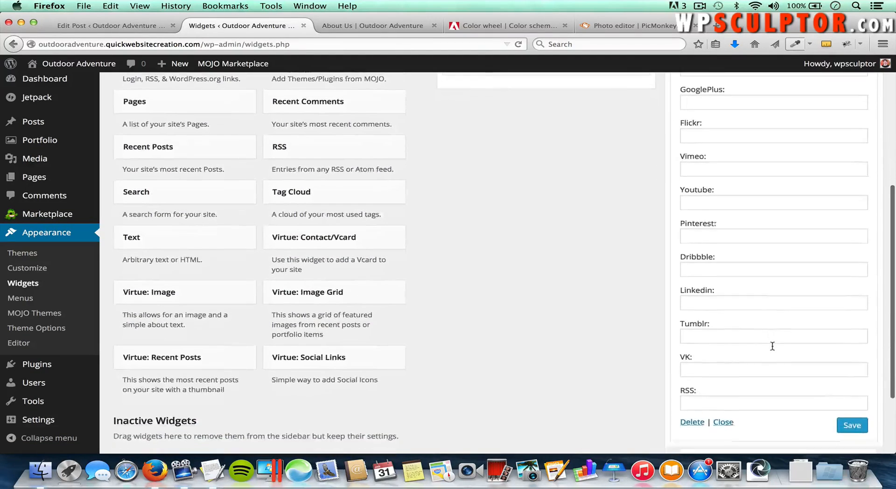
pyautogui.scroll(5, 773, 346)
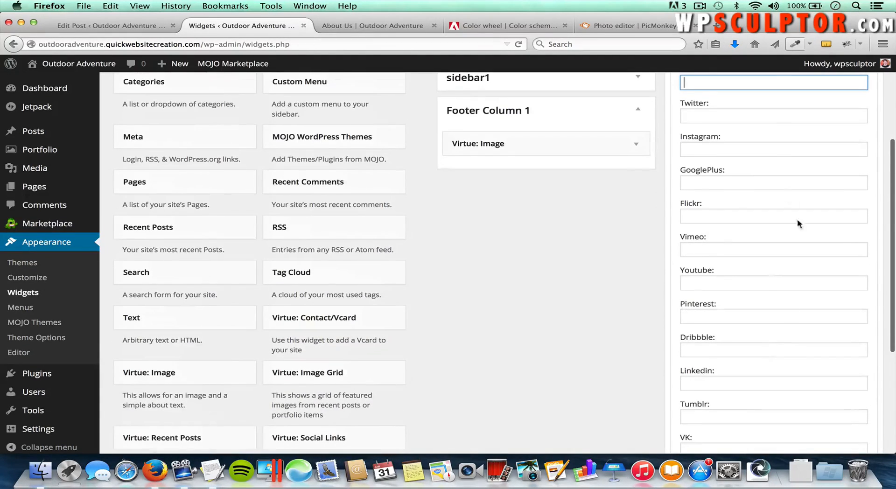
pyautogui.scroll(3, 782, 210)
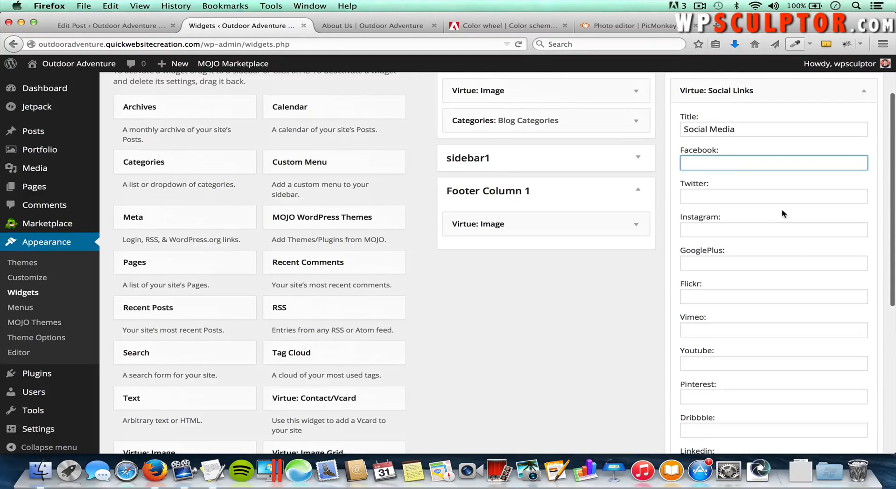
pyautogui.scroll(1, 782, 209)
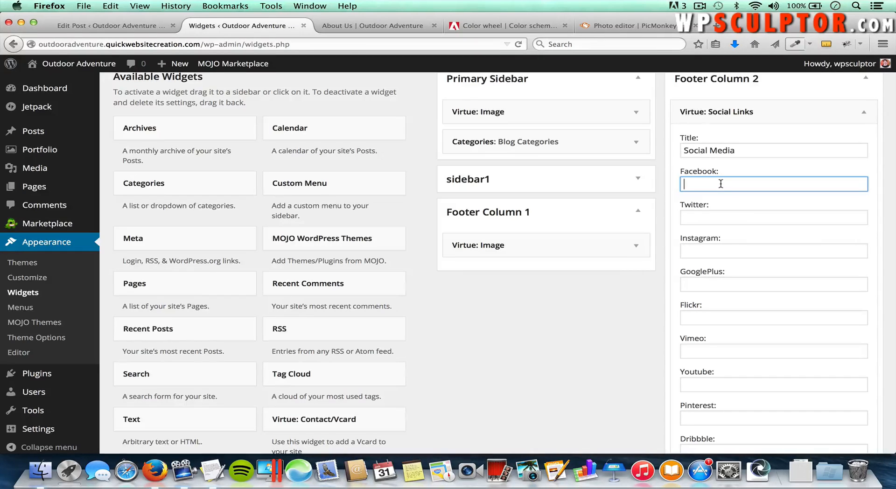
pyautogui.write('ht')
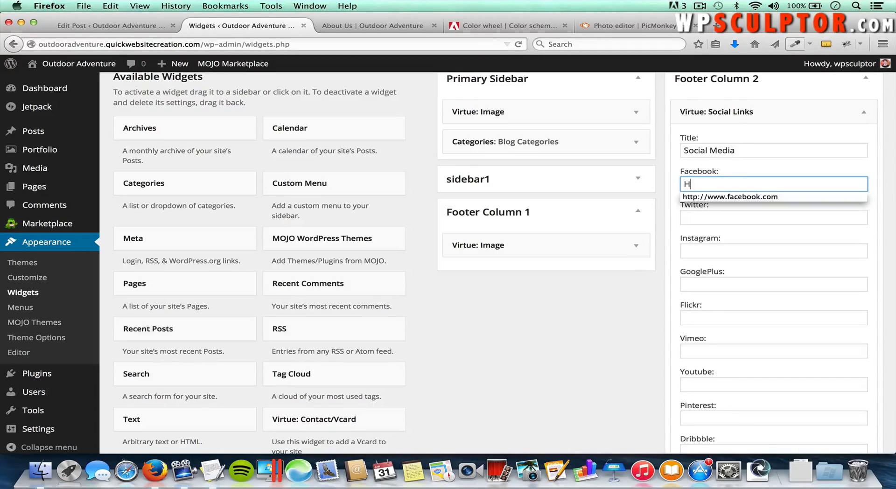
pyautogui.press('BackSpace')
pyautogui.press('BackSpace')
pyautogui.write('http')
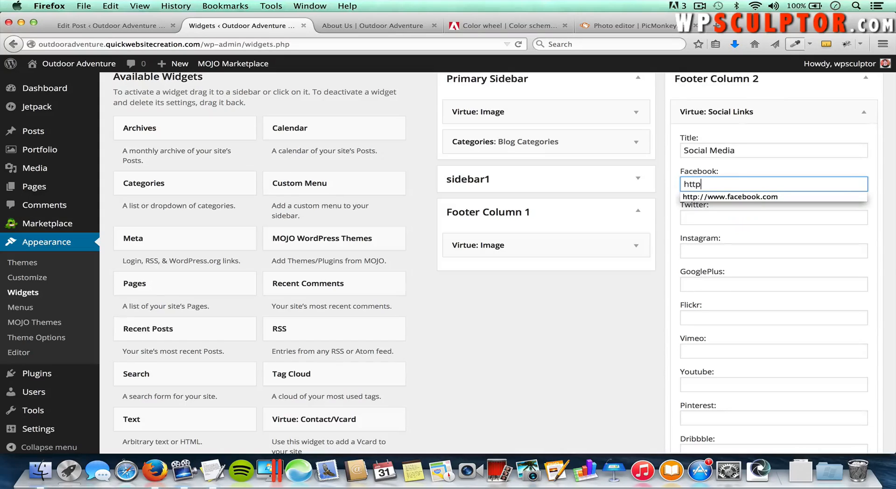
pyautogui.click(756, 197)
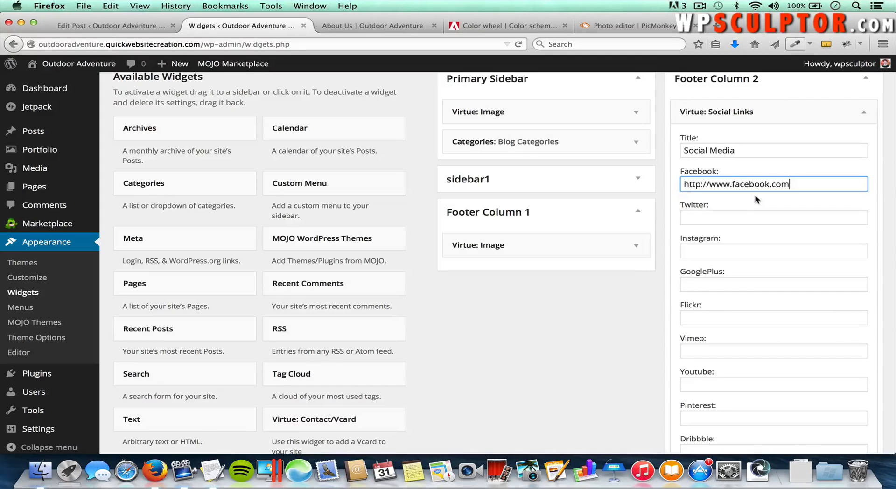
pyautogui.click(757, 220)
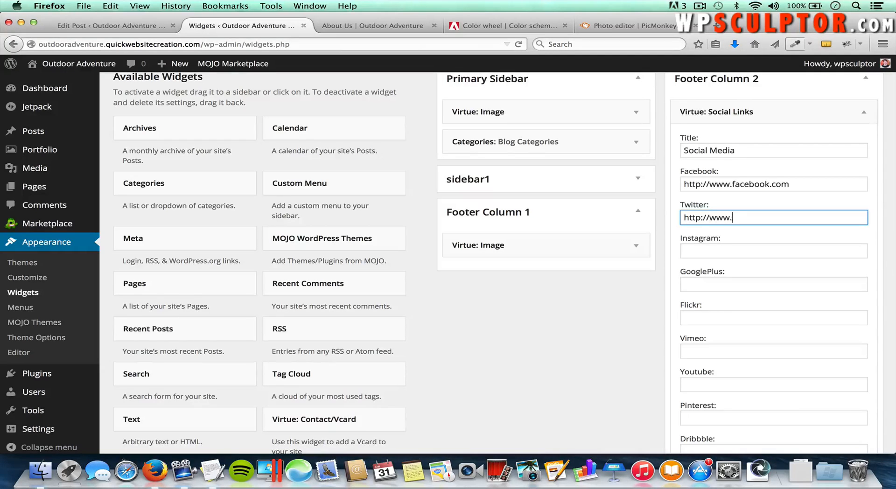
pyautogui.write('http://www.twitter.com')
pyautogui.scroll(-2, 760, 229)
pyautogui.click(744, 261)
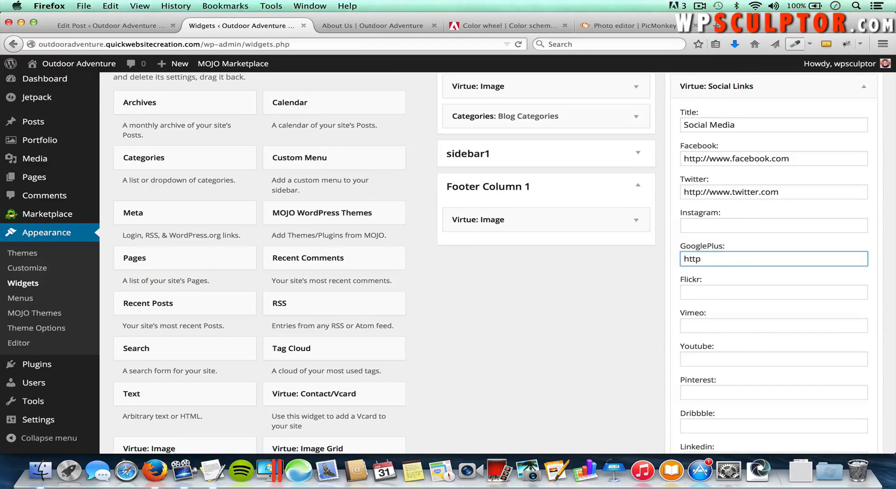
pyautogui.write('http://www.plus.google.com')
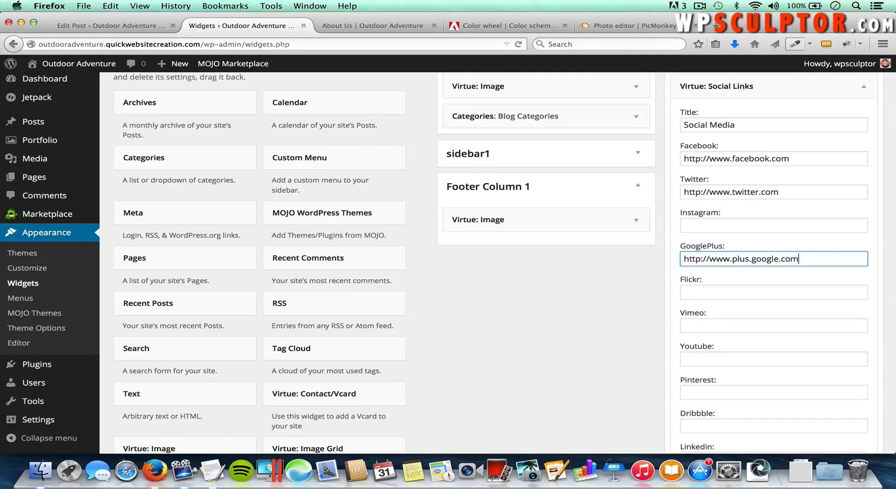
pyautogui.scroll(-5, 810, 295)
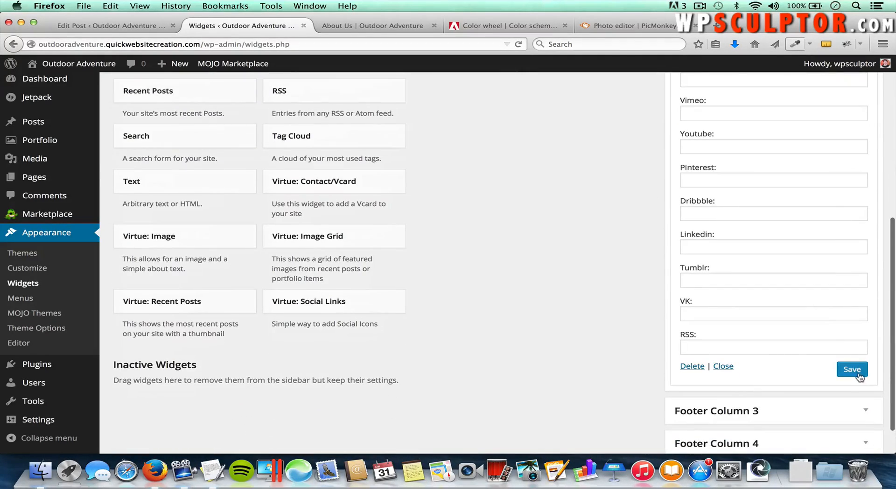
pyautogui.click(855, 372)
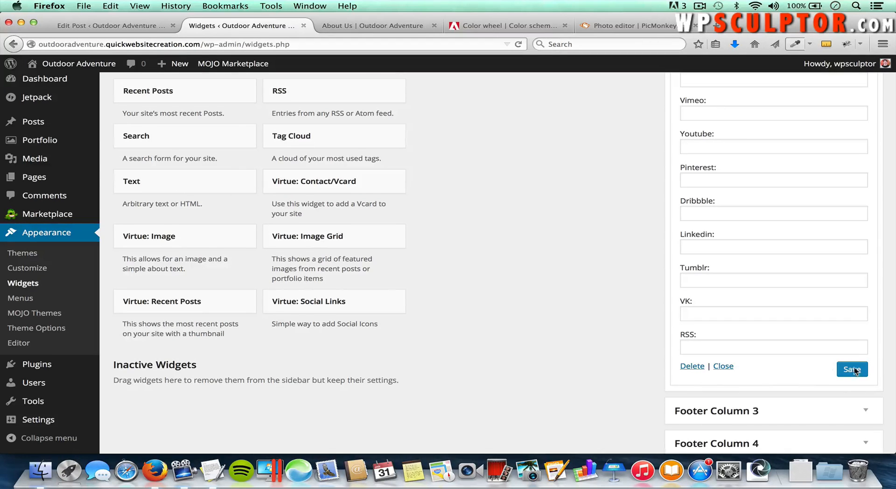
pyautogui.scroll(6, 855, 370)
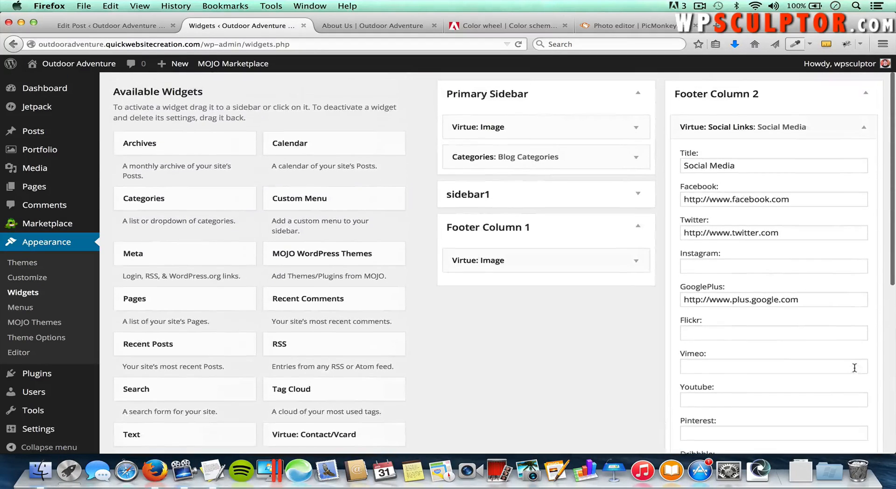
pyautogui.click(866, 131)
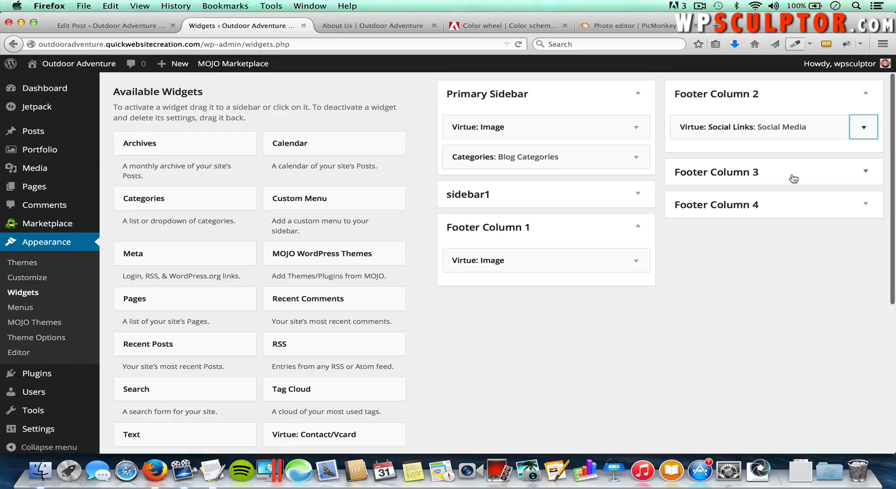
# Step: Add a Virtue Contact/Vcard widget to Footer Column 3
pyautogui.scroll(-3, 743, 330)
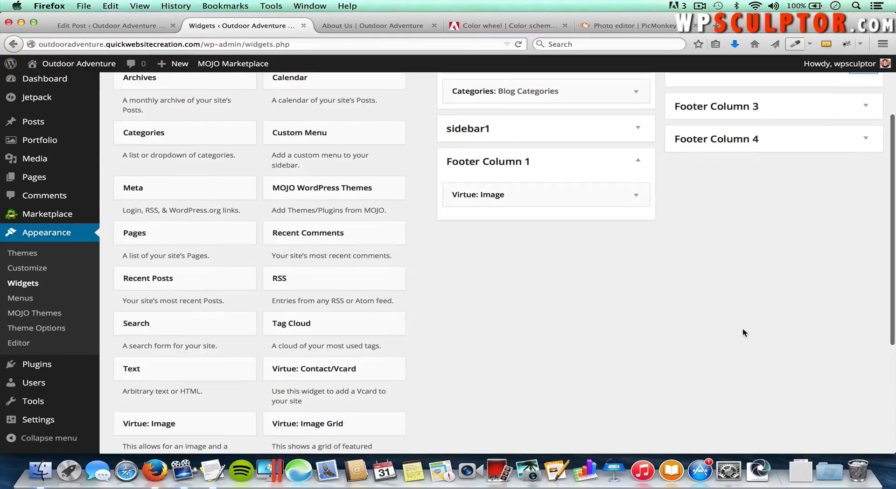
pyautogui.click(289, 371)
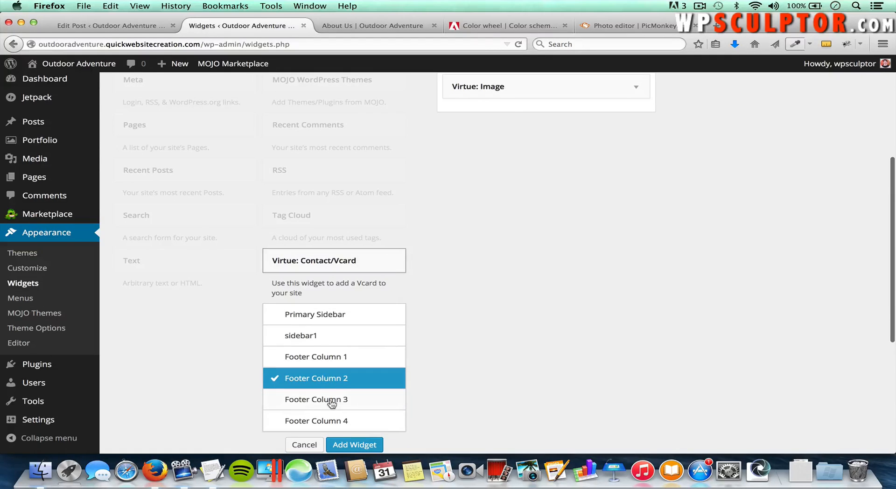
pyautogui.click(332, 400)
pyautogui.click(354, 444)
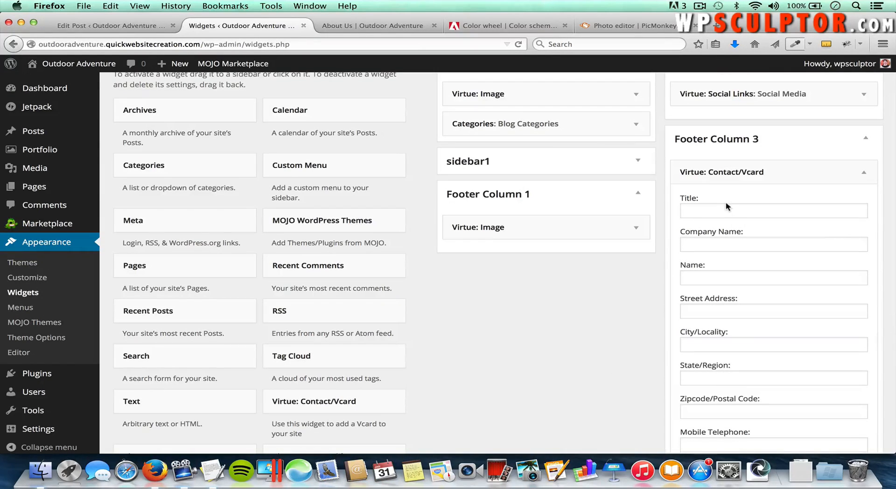
# Step: Title the contact card 'Give us a call!' with company name Mock Outdoor Adventure
pyautogui.click(715, 209)
pyautogui.write('G')
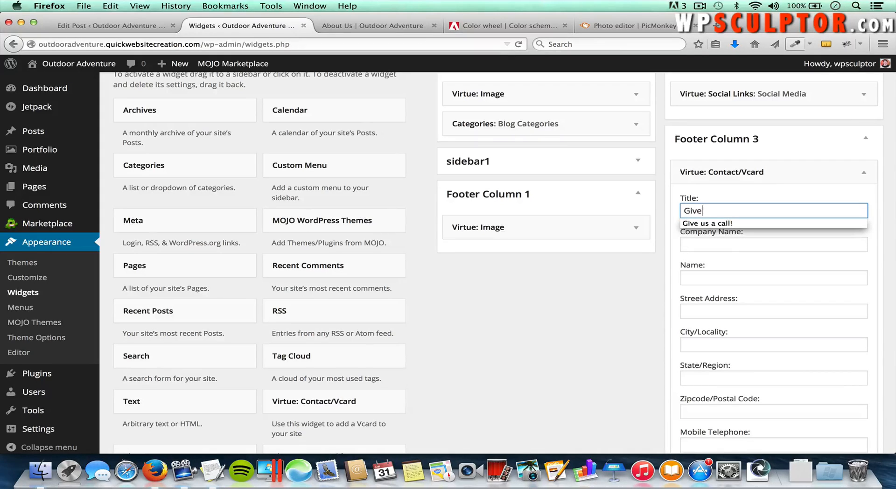
pyautogui.write('ive')
pyautogui.press('Down')
pyautogui.press('Tab')
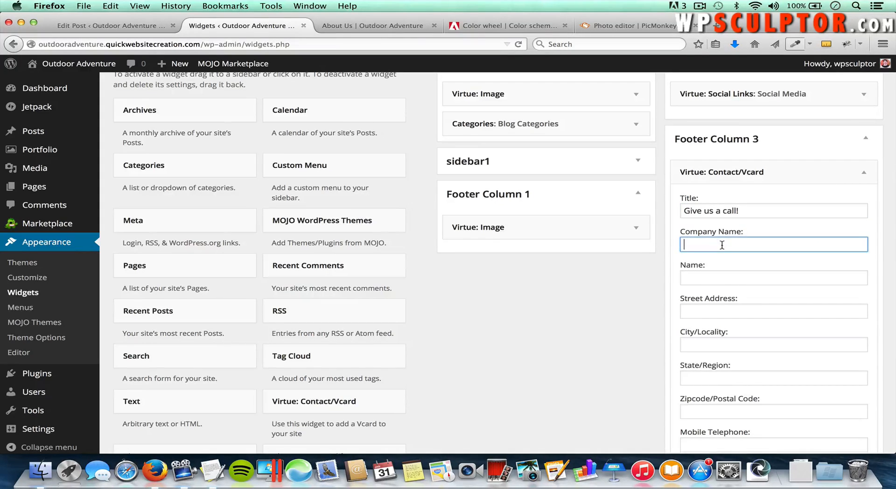
pyautogui.write('Mock')
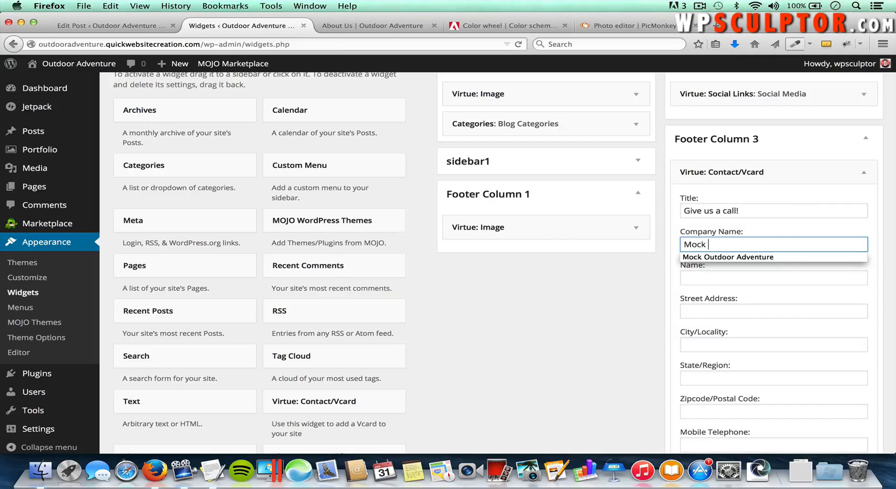
pyautogui.press('Down')
pyautogui.press('Tab')
# Step: Enter the mobile telephone number and save the contact card widget
pyautogui.scroll(-2, 788, 314)
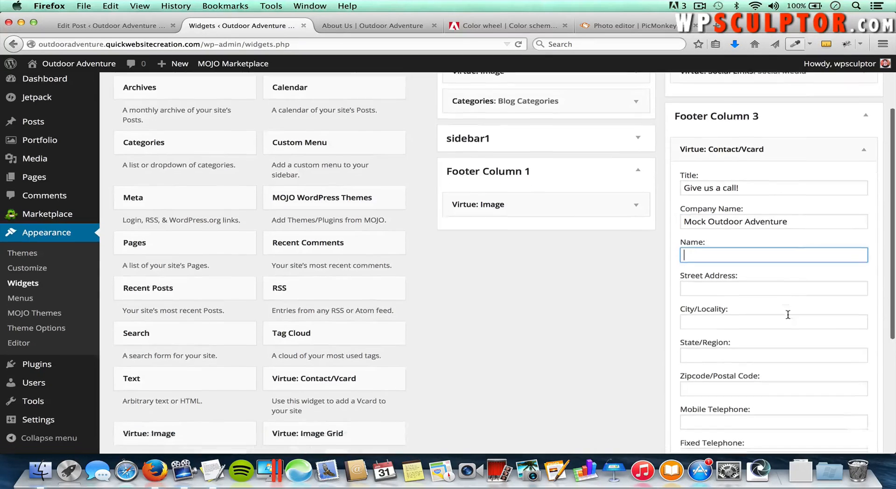
pyautogui.scroll(-2, 788, 315)
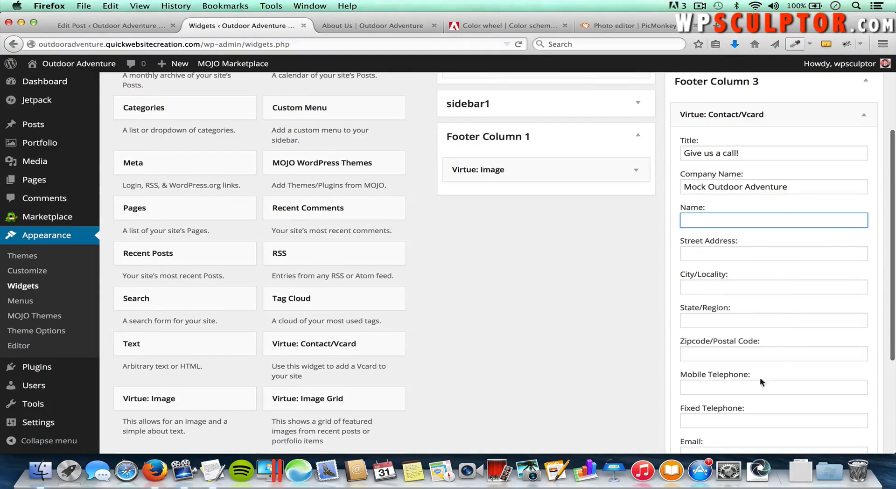
pyautogui.click(692, 391)
pyautogui.write('5')
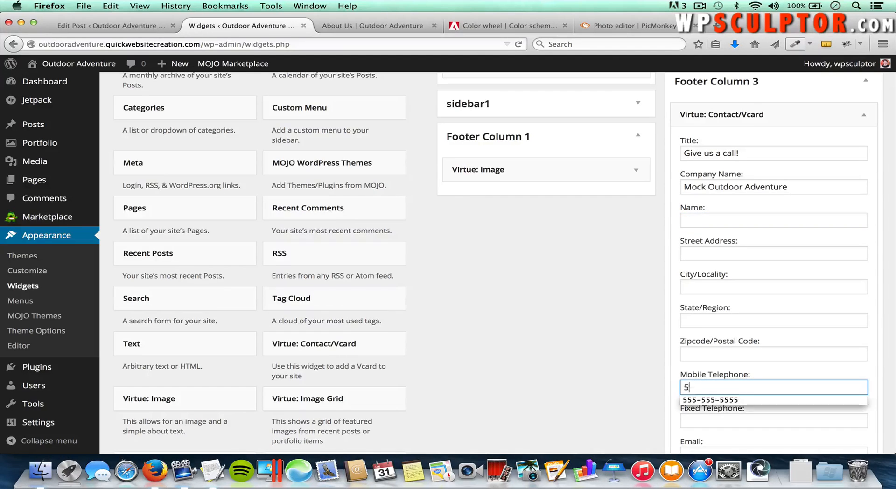
pyautogui.write('55-555-5555')
pyautogui.scroll(-5, 758, 395)
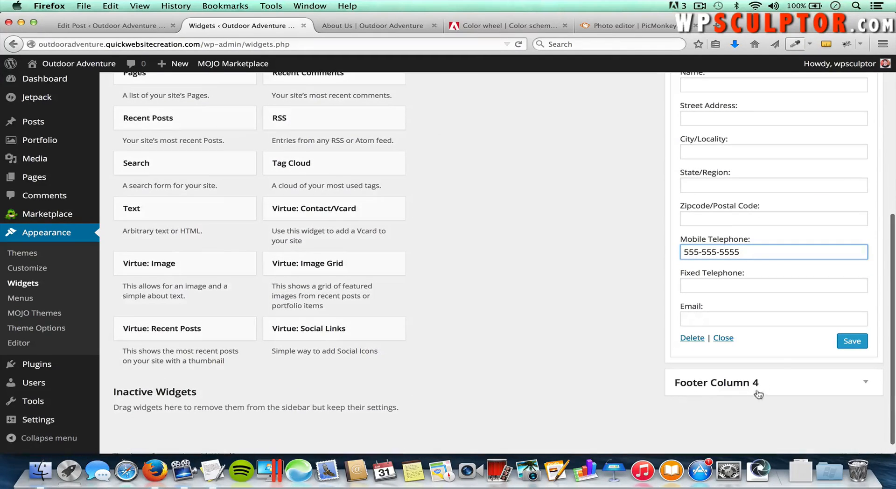
pyautogui.click(855, 342)
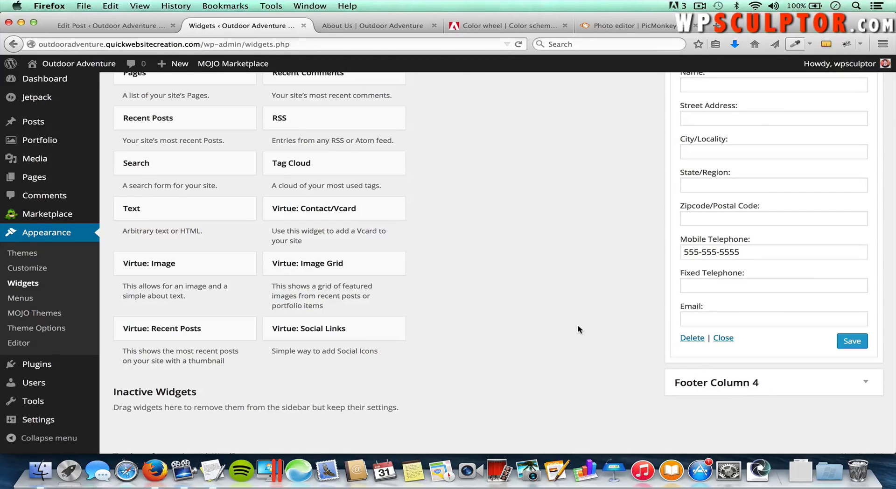
pyautogui.scroll(9, 578, 326)
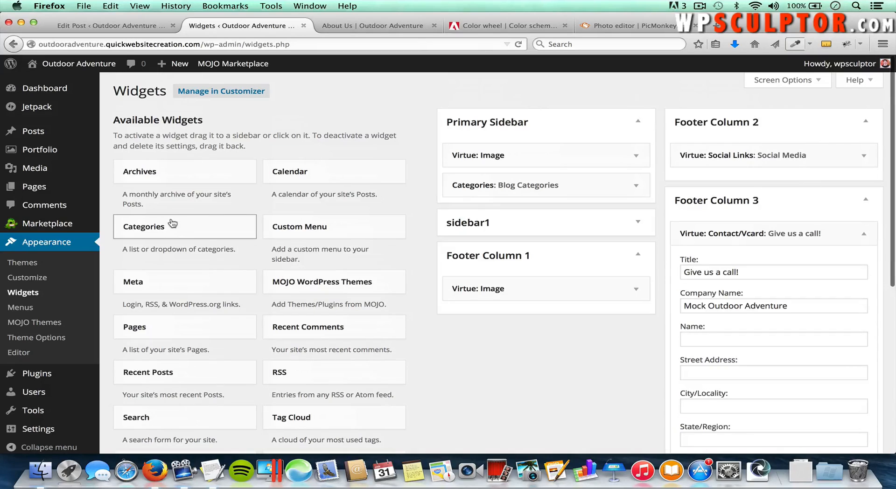
# Step: Add a Categories widget to Footer Column 4
pyautogui.click(173, 224)
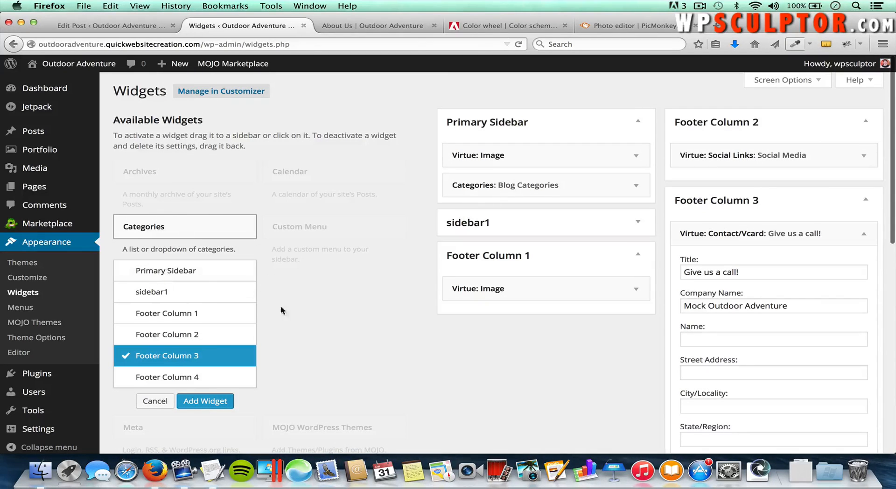
pyautogui.click(177, 377)
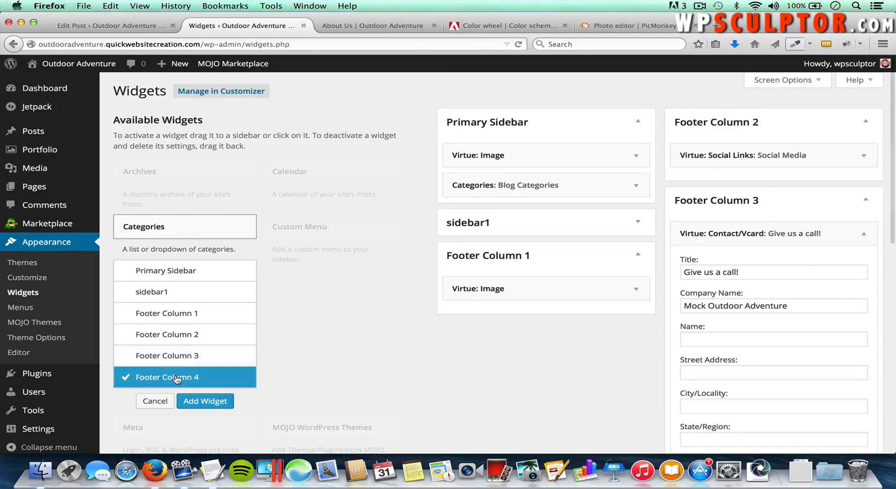
pyautogui.click(204, 403)
# Step: Title the Categories widget 'Blog Categories' and save it
pyautogui.scroll(-2, 705, 411)
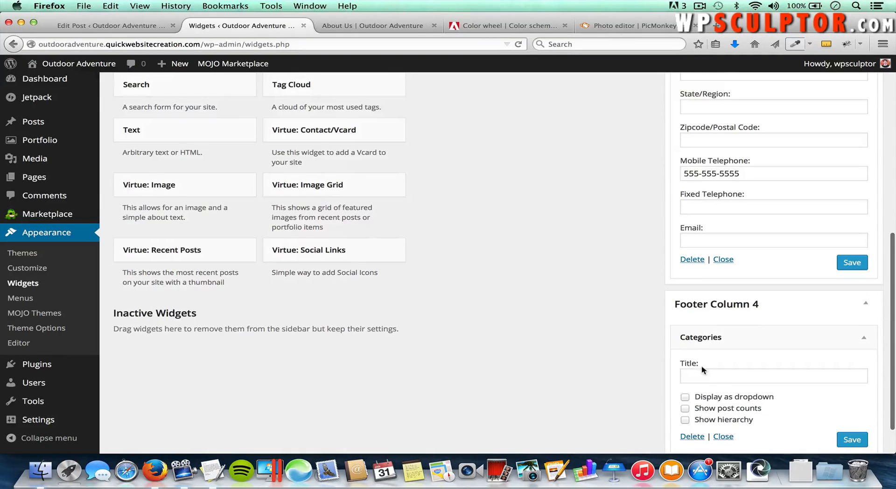
pyautogui.click(700, 378)
pyautogui.write('Bl')
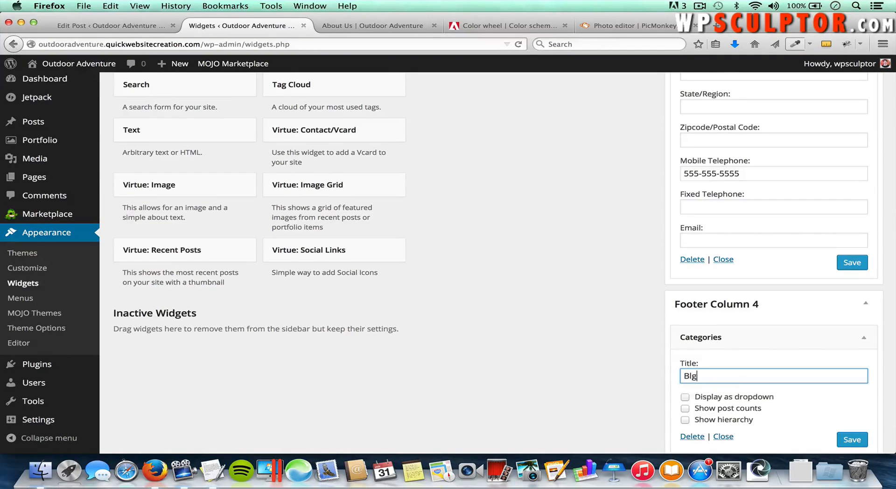
pyautogui.click(799, 389)
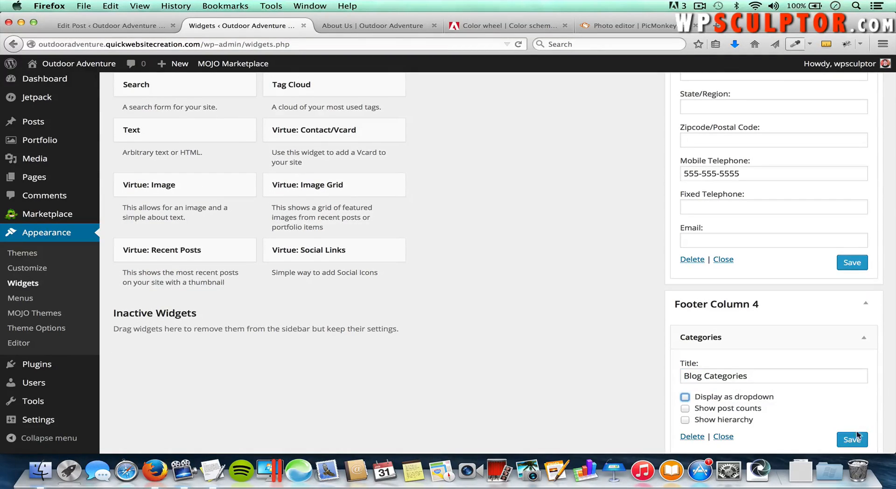
pyautogui.click(852, 440)
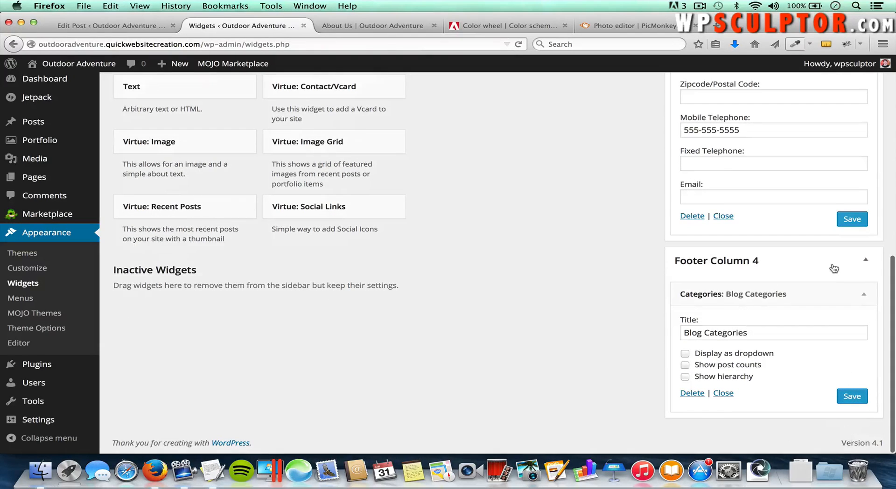
# Step: Reload the live About Us page and scroll down to the four-column footer
pyautogui.click(379, 27)
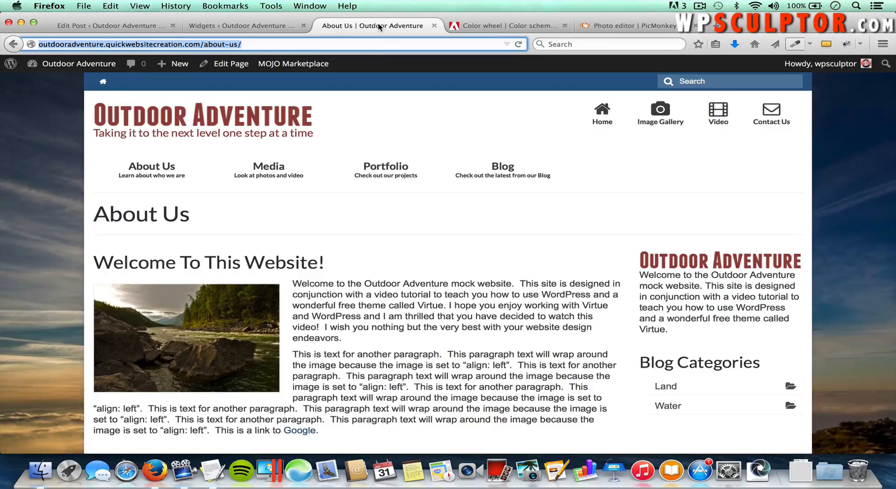
pyautogui.scroll(-3, 443, 224)
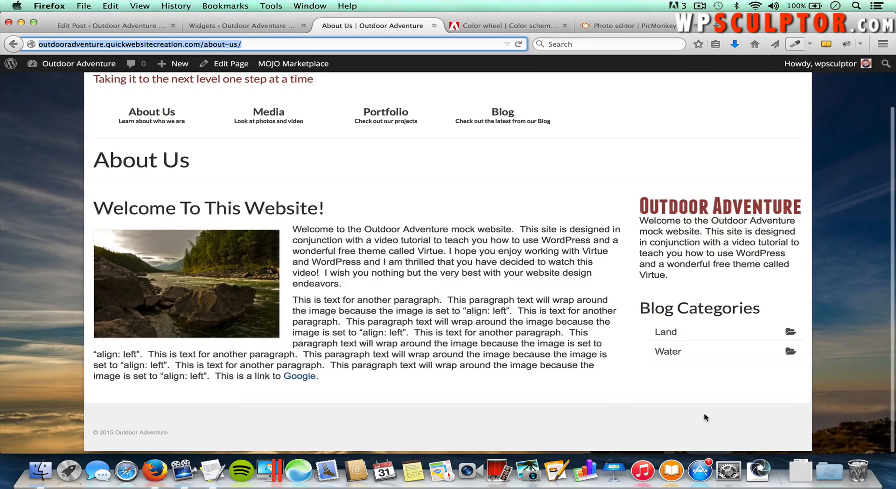
pyautogui.press('super+r')
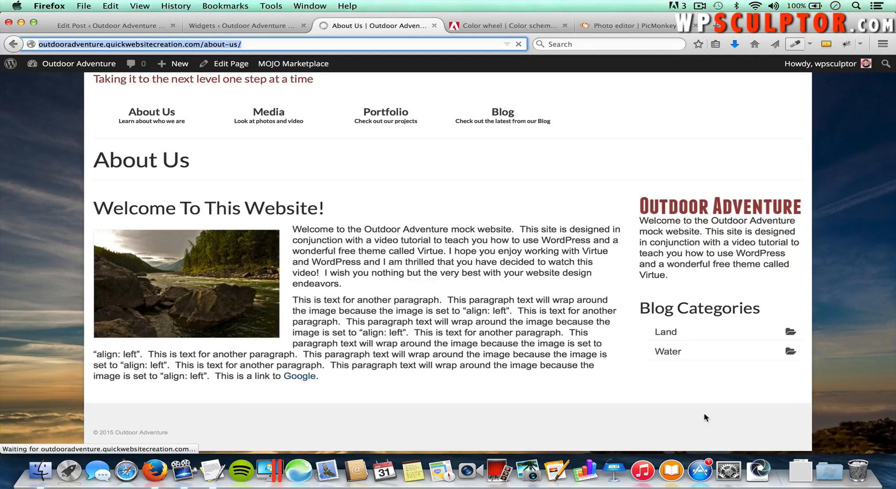
pyautogui.scroll(-3, 706, 417)
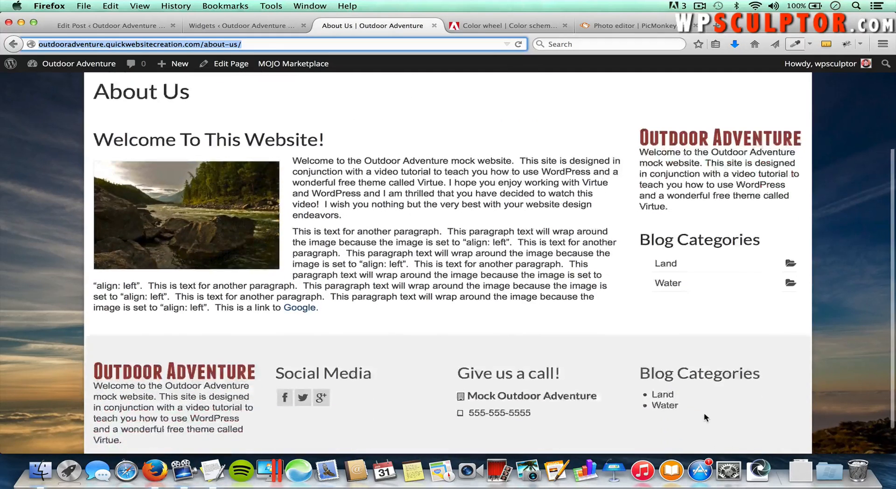
pyautogui.scroll(-1, 705, 417)
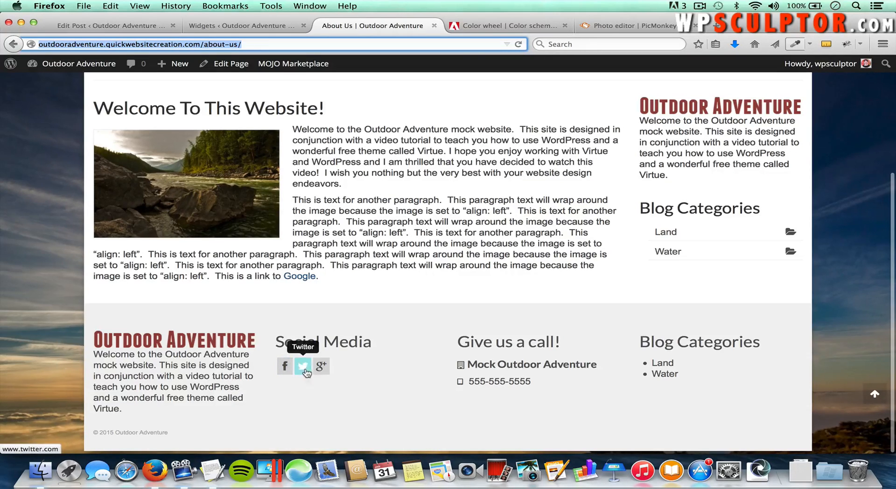
# Step: Test the footer's Twitter icon, then close Twitter to return to About Us
pyautogui.click(321, 373)
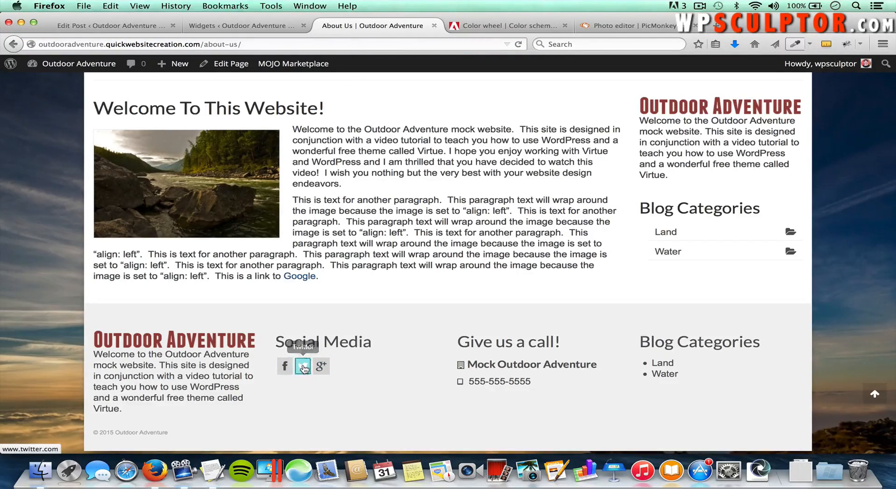
pyautogui.click(303, 367)
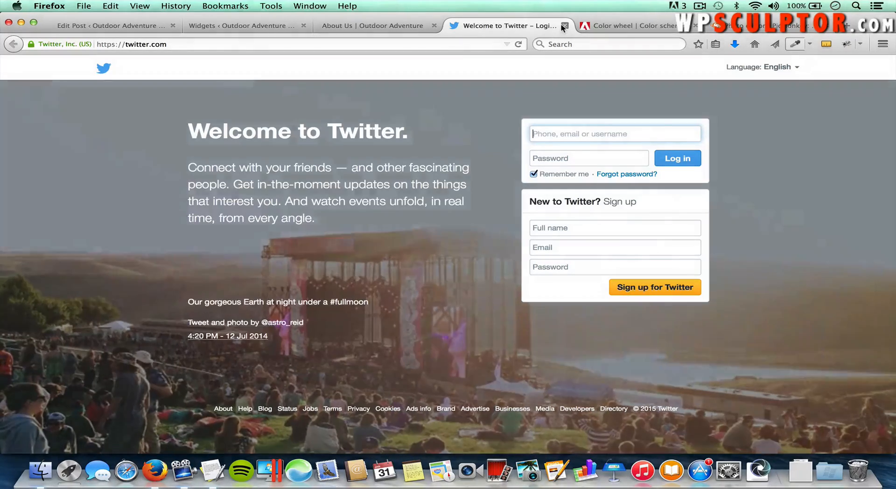
pyautogui.click(565, 26)
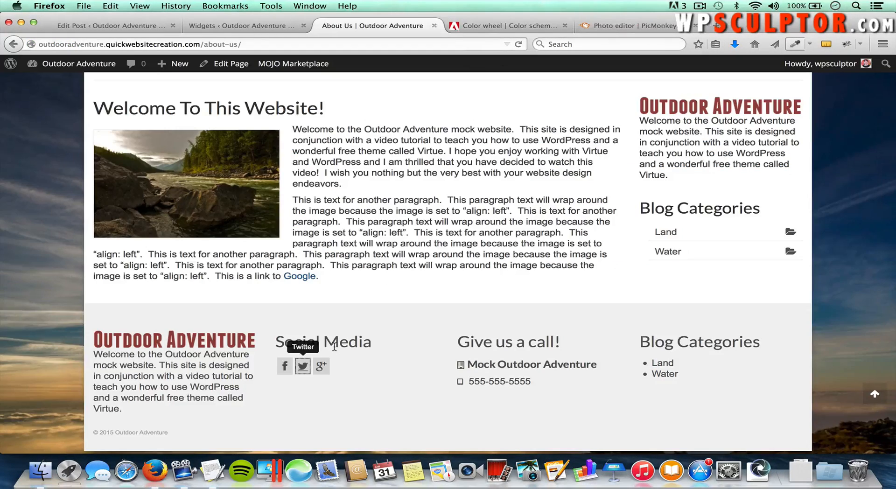
pyautogui.scroll(5, 334, 347)
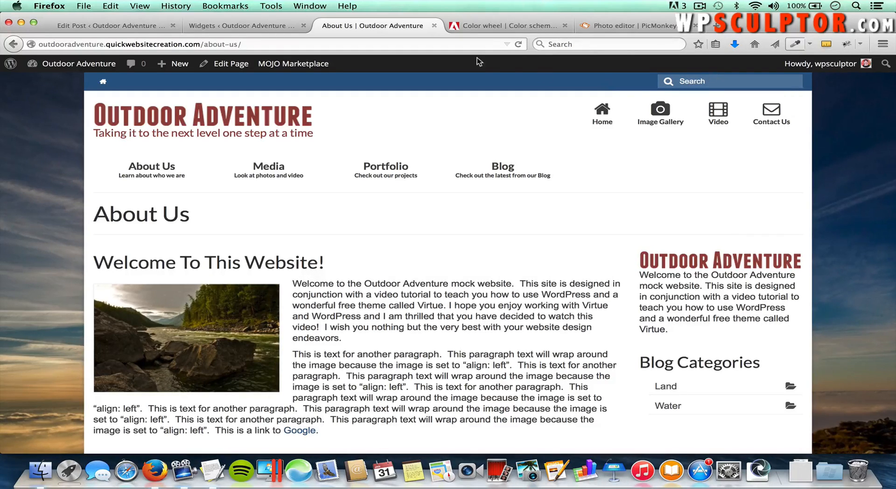
# Step: Browse the Virtue Theme Options Topbar Settings, then return to the live About Us page
pyautogui.click(267, 28)
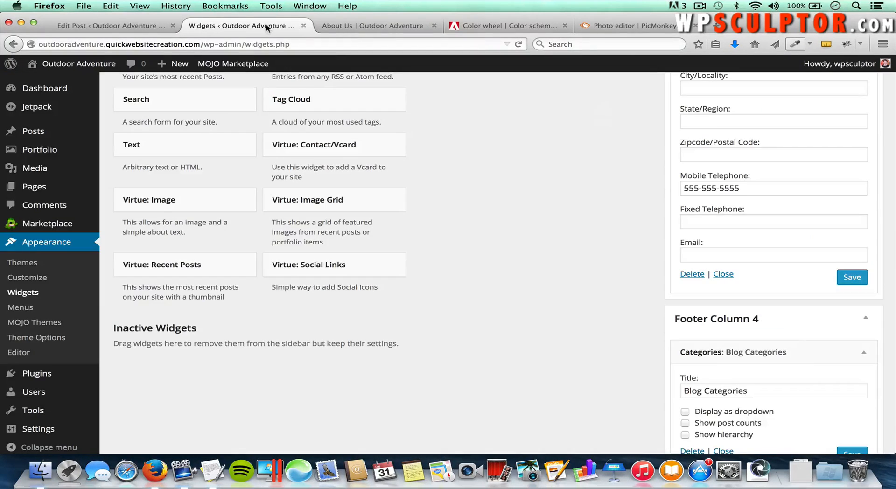
pyautogui.click(41, 338)
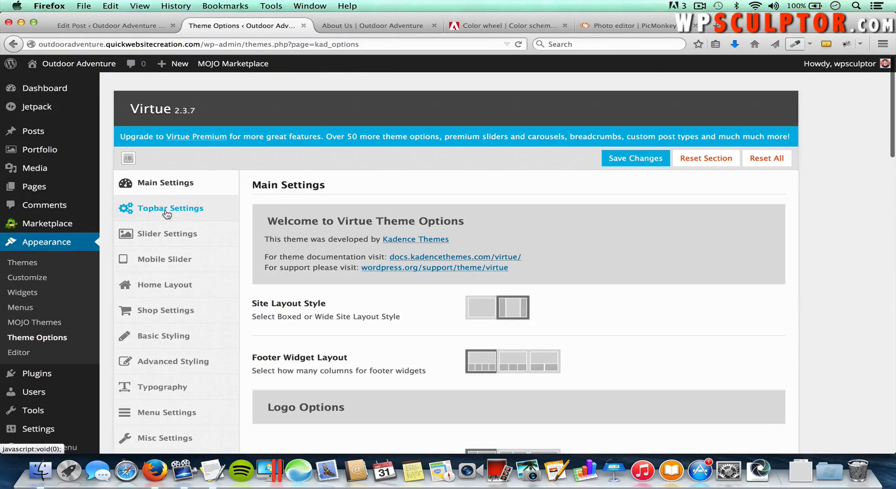
pyautogui.click(164, 212)
pyautogui.scroll(-5, 366, 307)
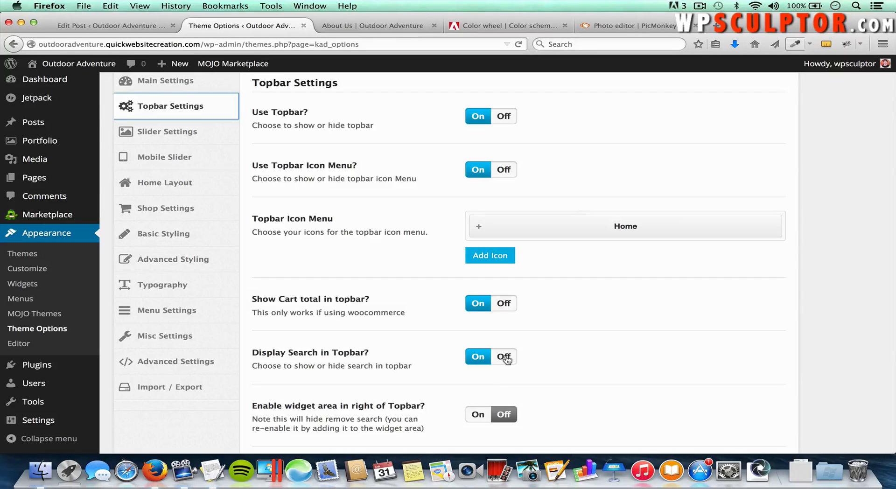
pyautogui.scroll(3, 634, 280)
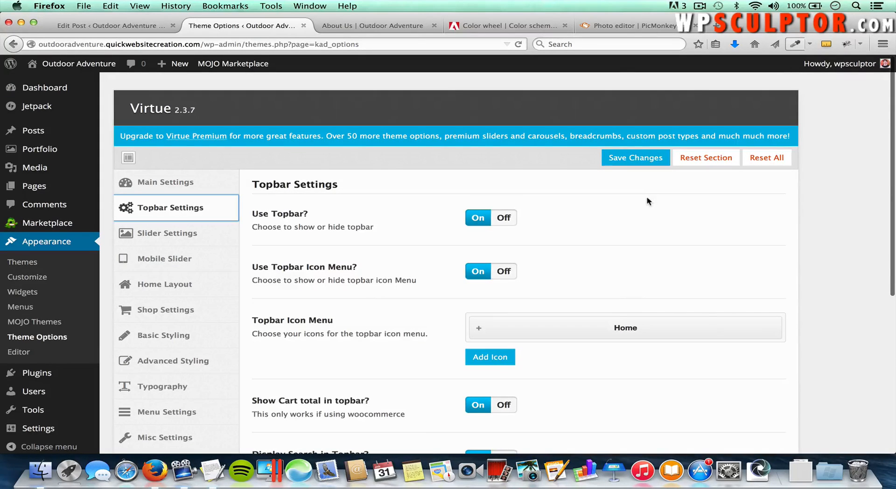
pyautogui.scroll(-5, 592, 376)
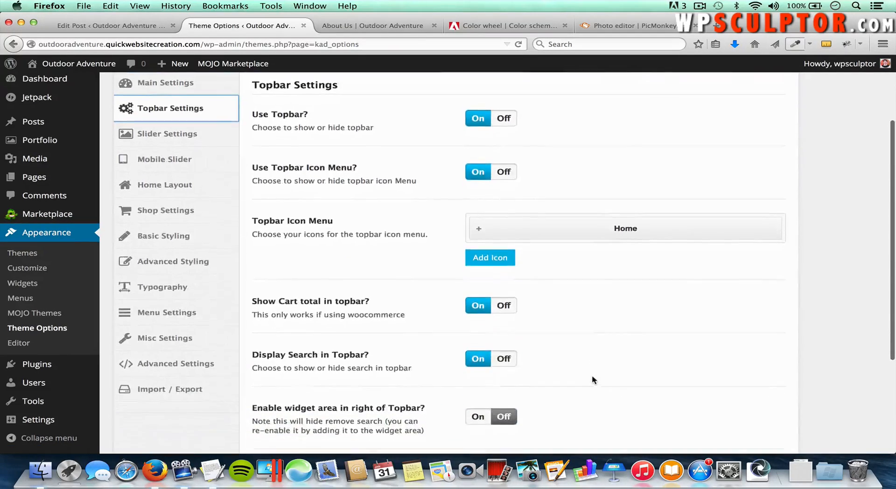
pyautogui.scroll(-3, 592, 380)
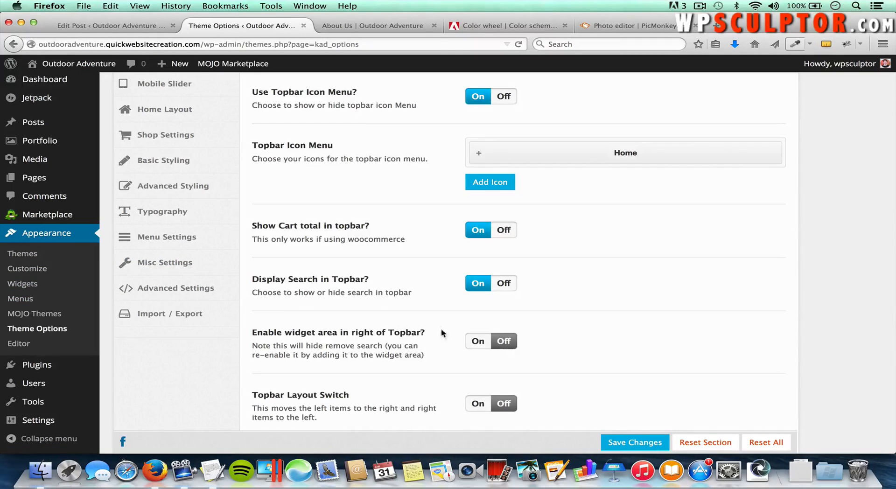
pyautogui.scroll(5, 437, 317)
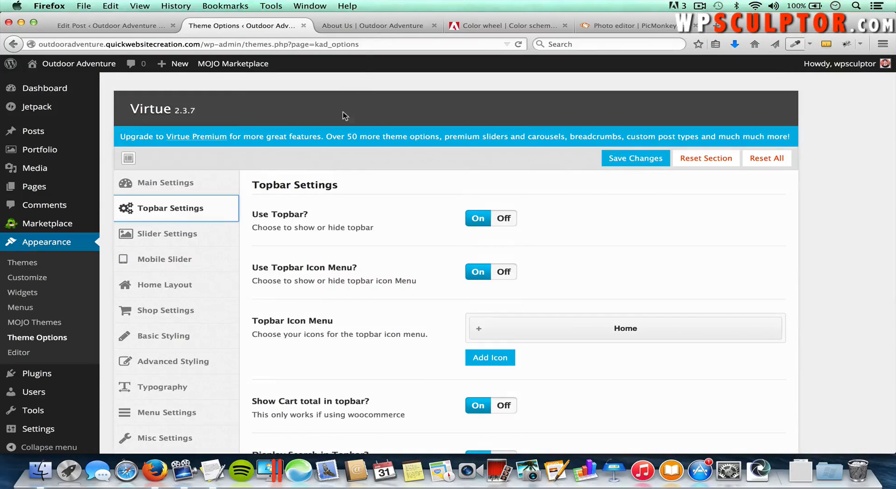
pyautogui.click(371, 29)
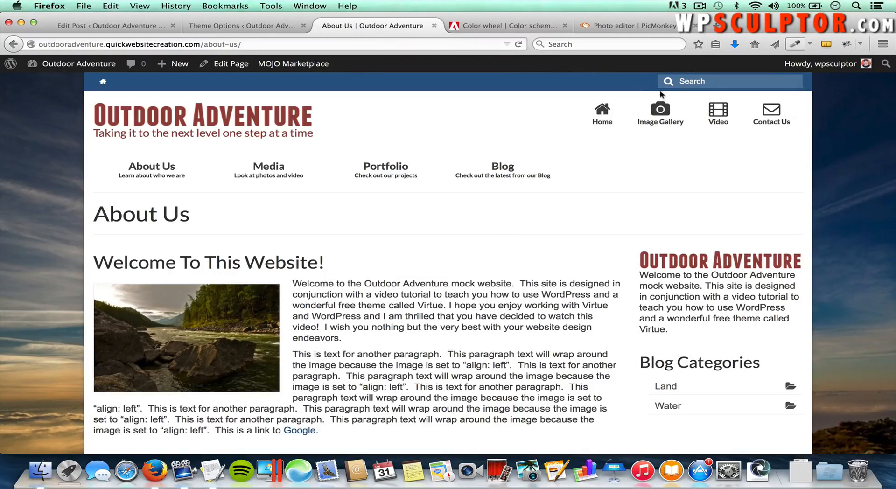